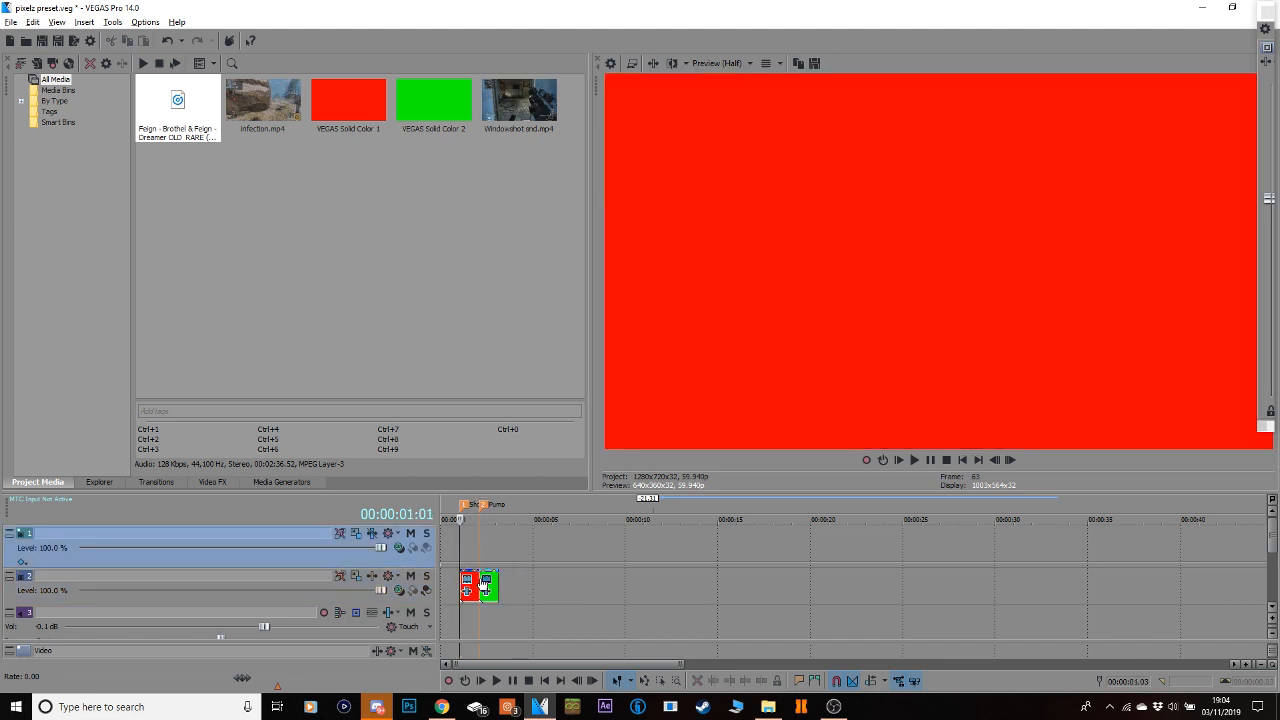
click(483, 584)
drag(480, 556, 520, 556)
click(553, 552)
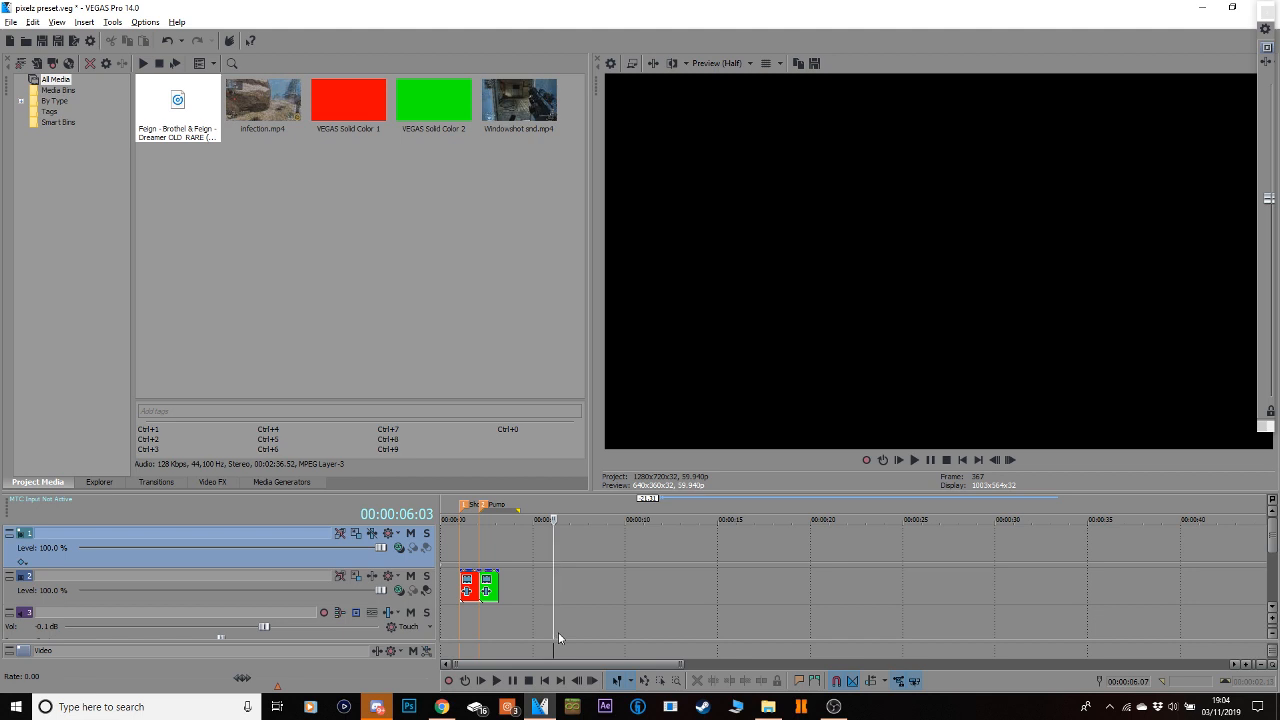
click(528, 581)
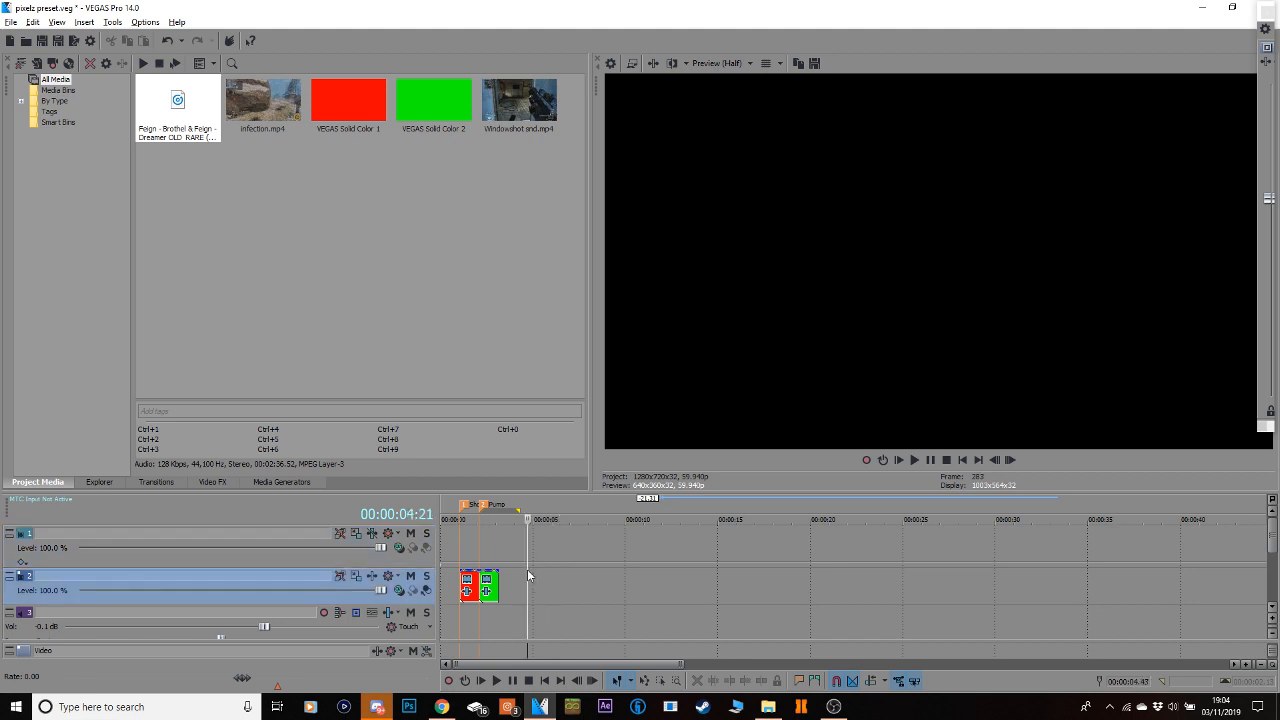
drag(525, 540, 585, 533)
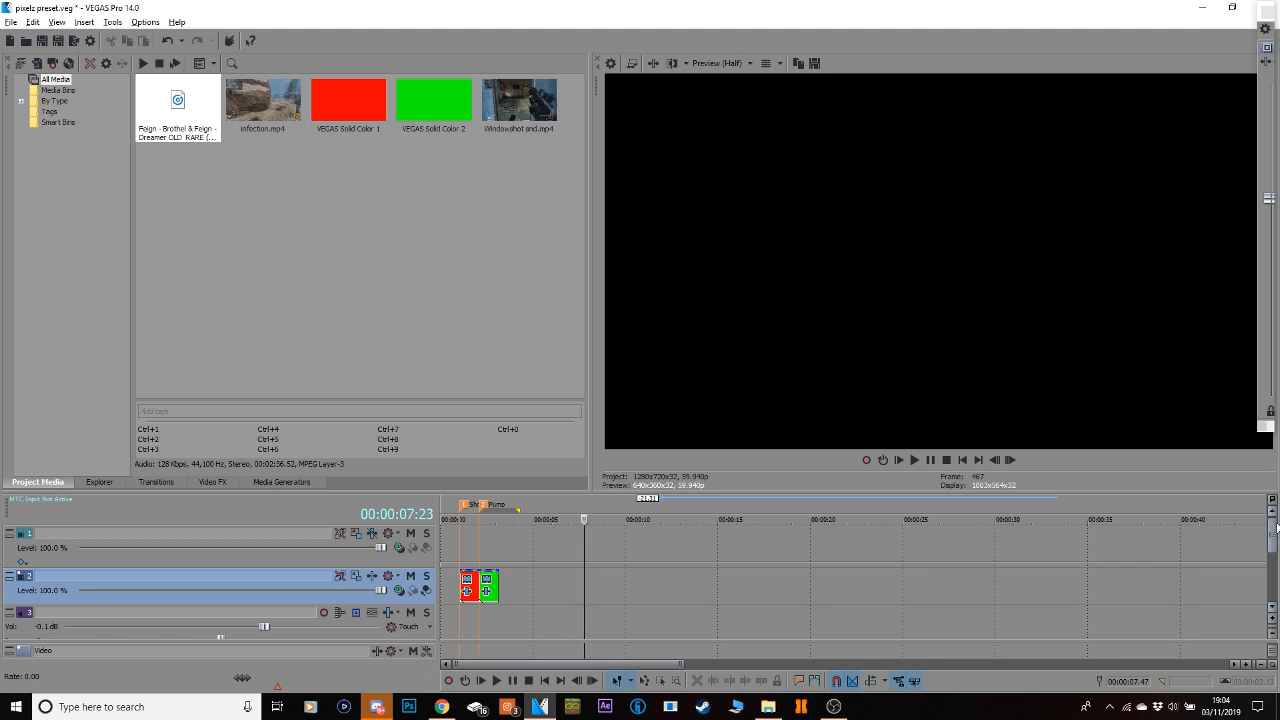
mouse_move(1277, 530)
mouse_down()
mouse_move(1278, 567)
mouse_move(1278, 533)
mouse_up()
click(481, 556)
Add the Feign - Dreamer song to the audio track, starting at the playhead just after the green solid color clip.
click(508, 548)
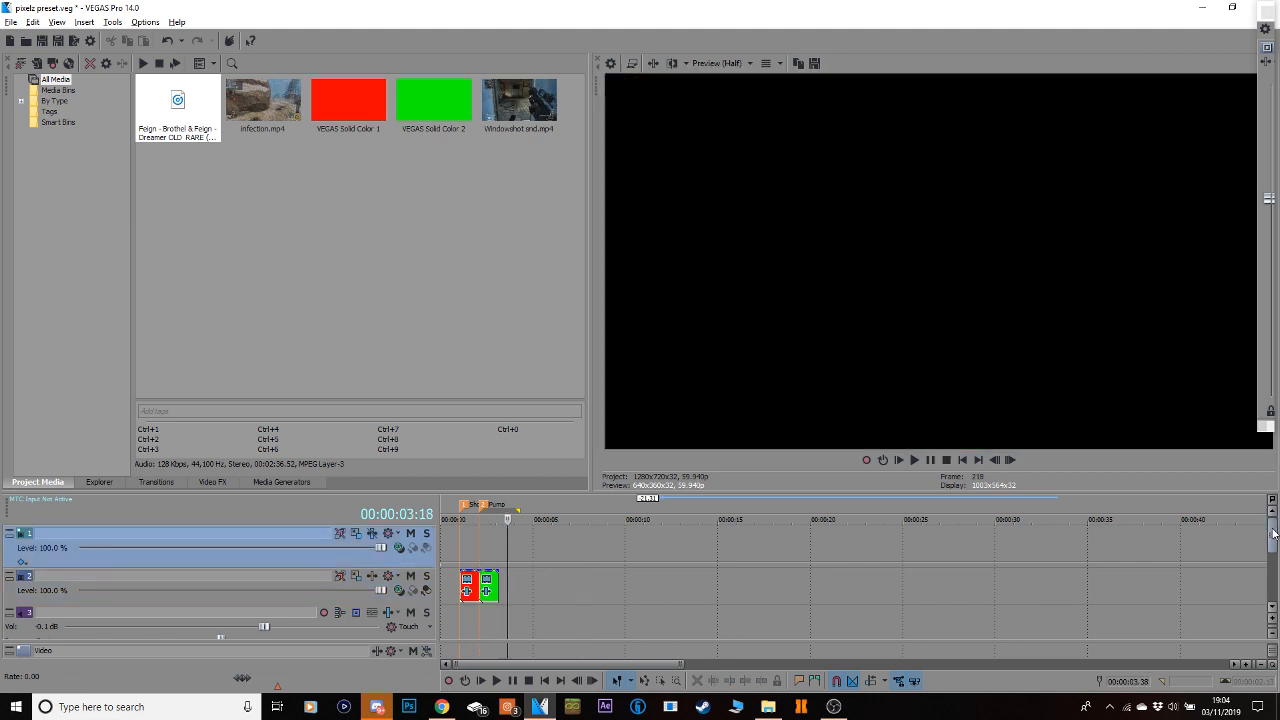
drag(181, 105, 567, 620)
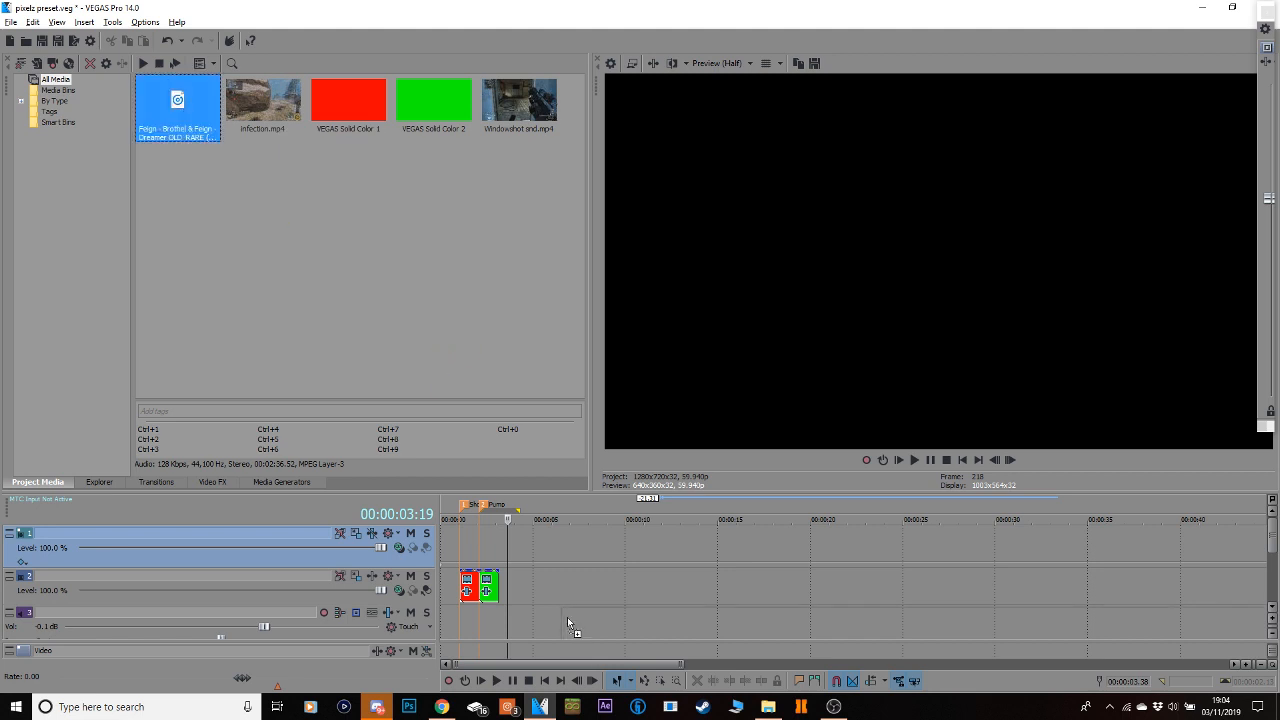
Trim the song's start to leave only a short quiet intro and move its track above the color clips' track.
drag(512, 587, 557, 597)
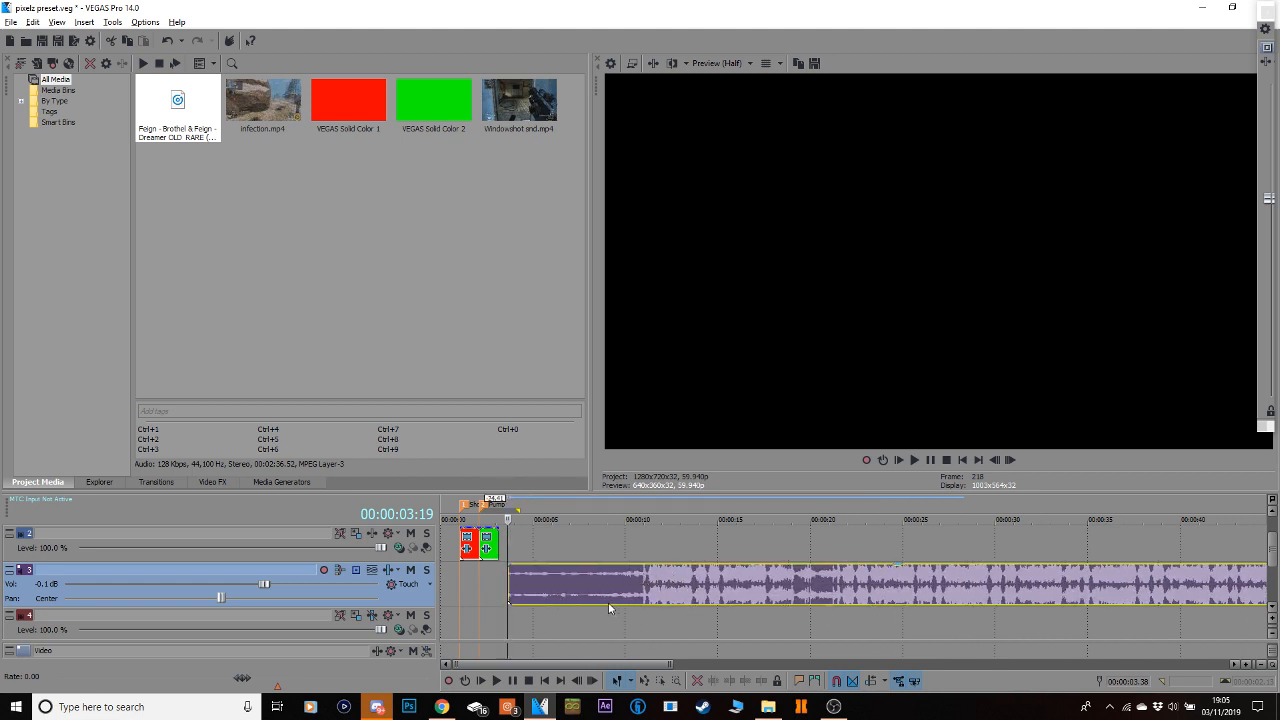
drag(506, 585, 563, 549)
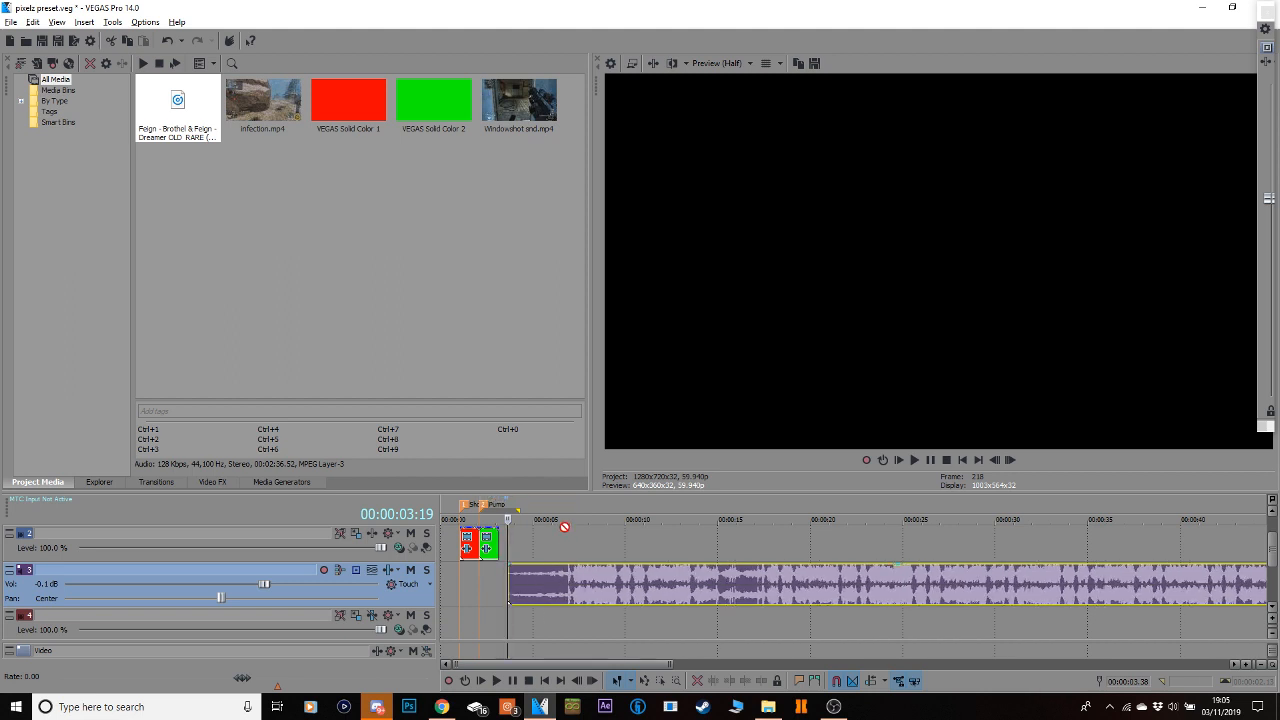
drag(422, 600, 427, 545)
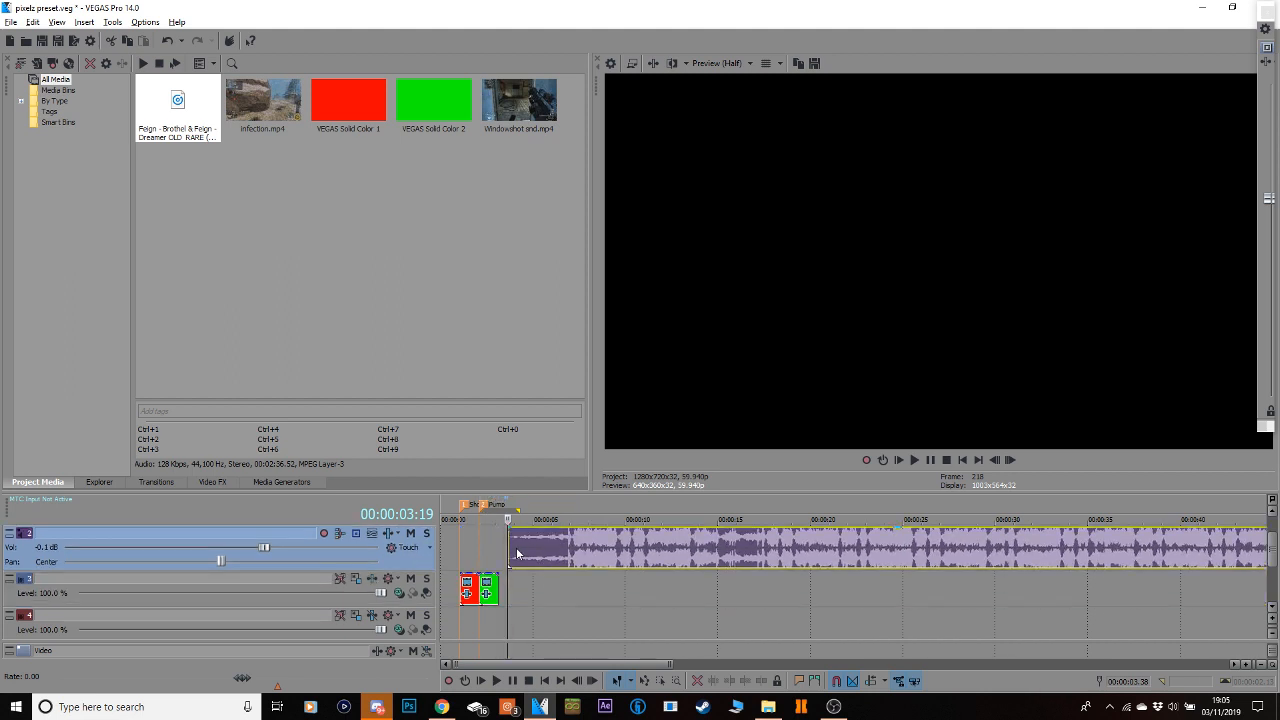
Play the song from its start and place a marker where the beat first hits, at 00:00:06.54.
key(space)
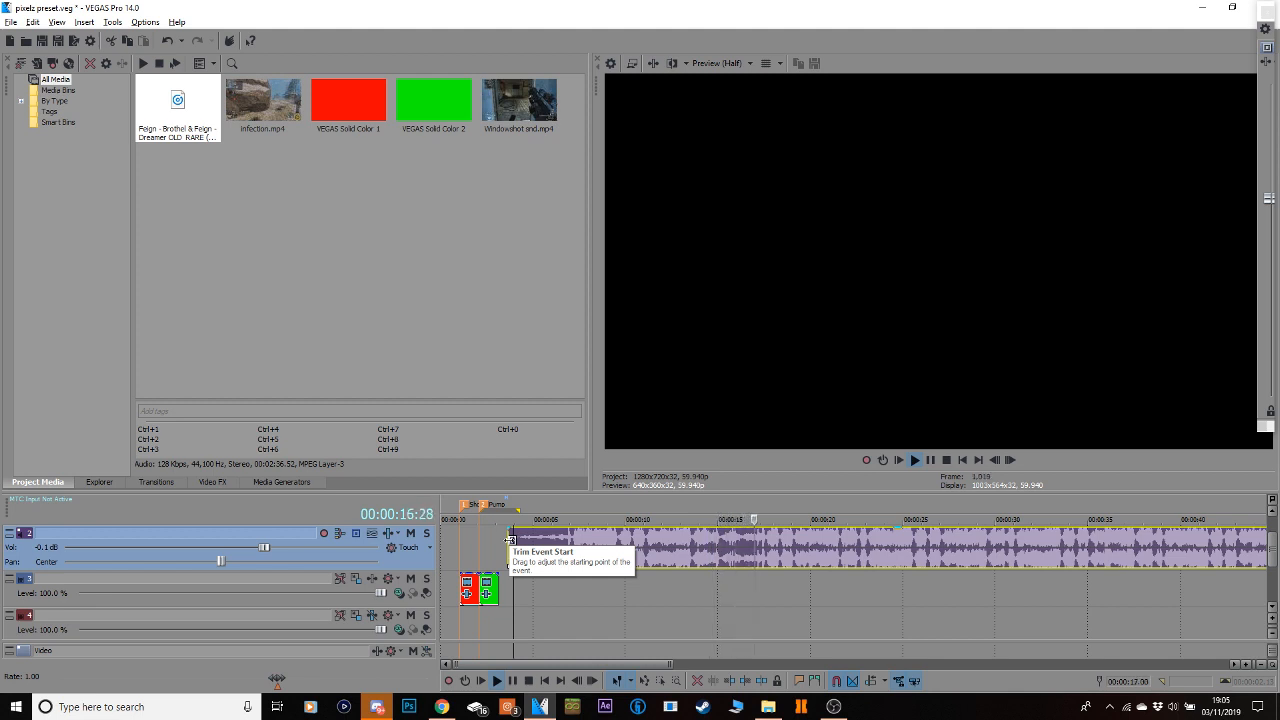
key(space)
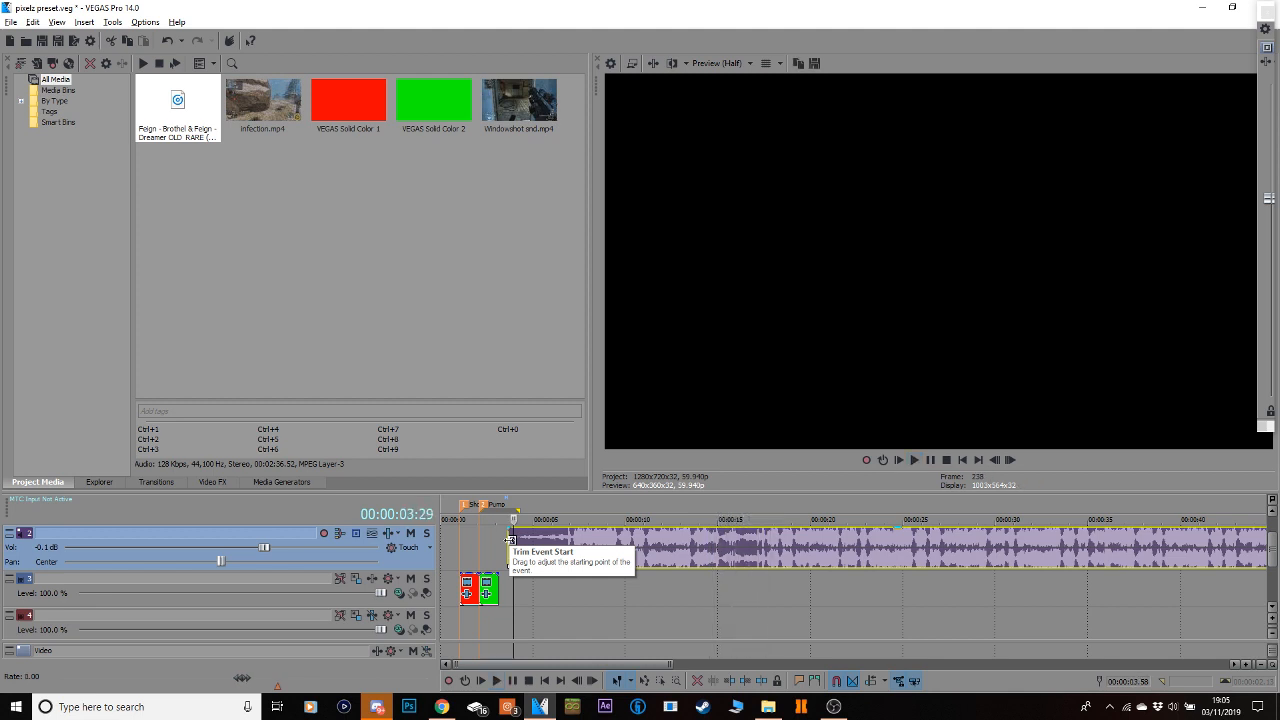
click(1246, 667)
click(1246, 667)
click(1246, 667)
drag(500, 667, 531, 667)
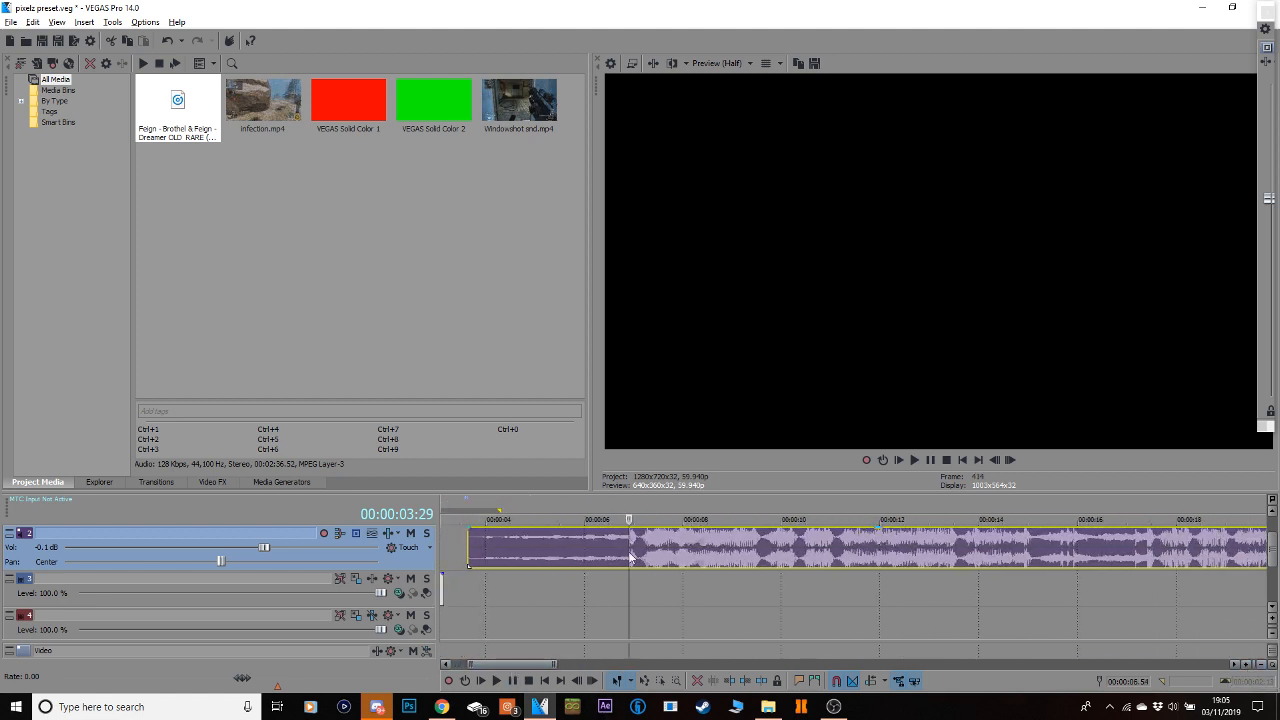
click(644, 597)
Play the song around the first beat marker and add a marker on the following beat at 00:00:07.54.
click(588, 590)
key(space)
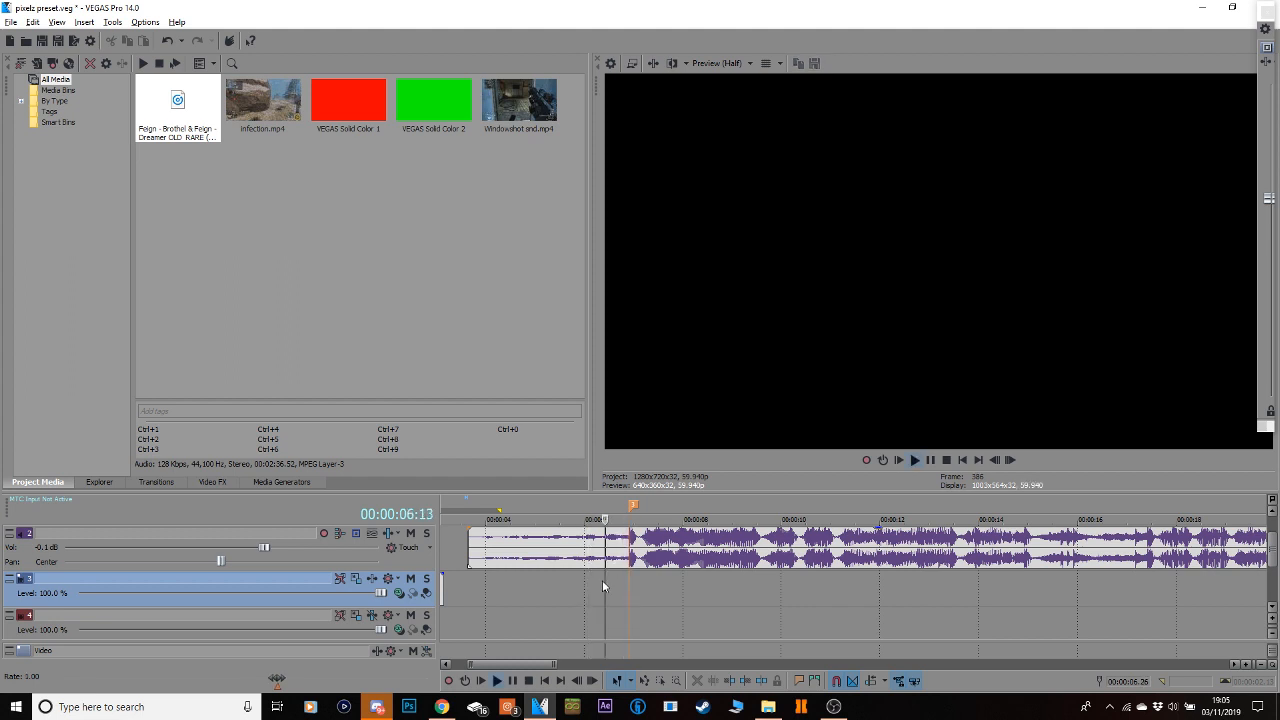
key(space)
click(678, 545)
key(shift+End)
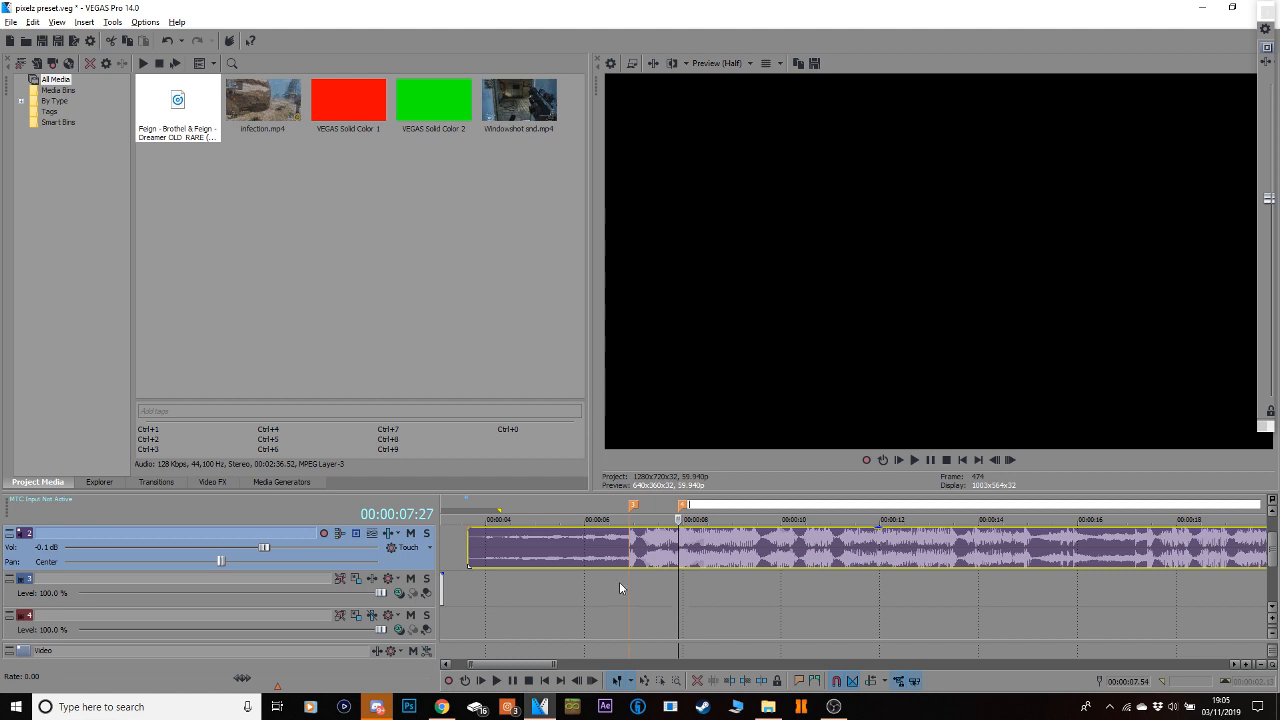
Listen on from the second beat marker and add markers on the next two beats, at about 9.2 and 9.4 seconds.
click(707, 585)
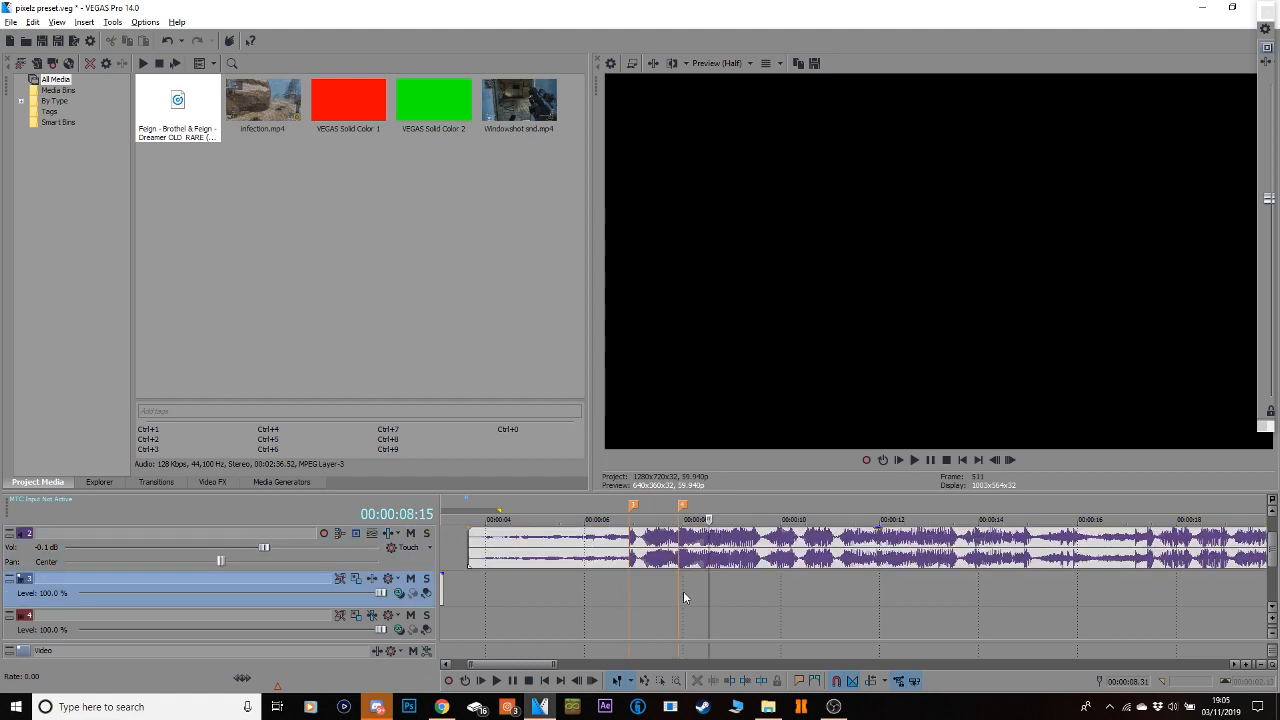
click(672, 592)
key(space)
key(space)
click(740, 547)
key(m)
click(752, 547)
key(m)
Play the marked passage again and add two more beat markers at about 9.9 and 10.2 seconds.
click(622, 587)
key(space)
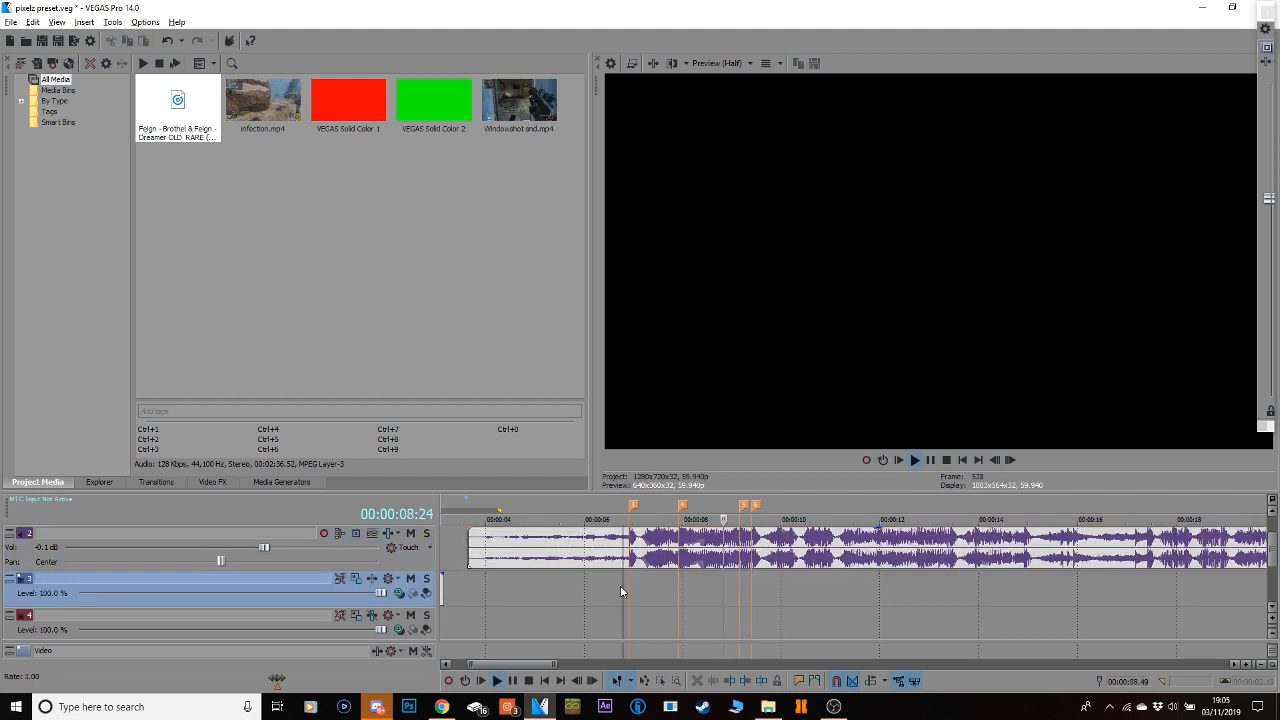
key(space)
click(778, 540)
key(m)
click(790, 540)
key(m)
Replay the passage and mark the next beat of the song at about 10.9 seconds.
click(651, 592)
key(space)
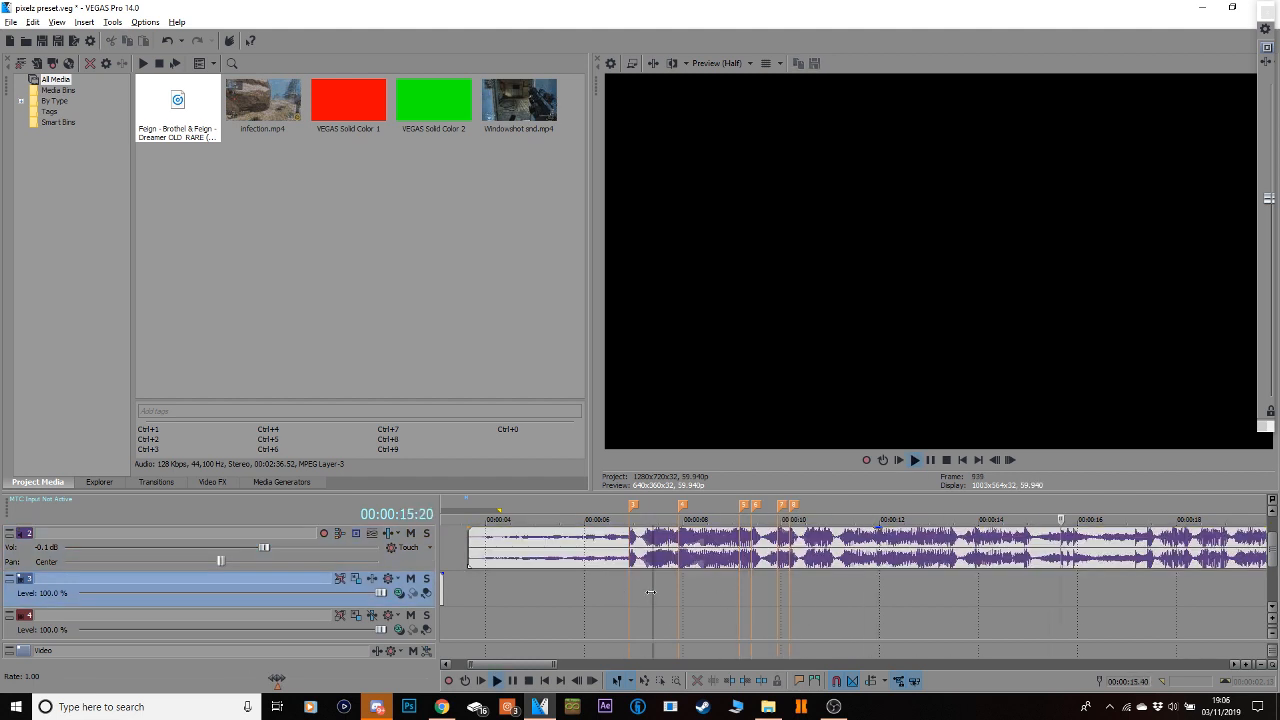
key(space)
click(824, 540)
key(m)
Play the song once more, add a final beat marker just before the 12-second mark, and save the project.
click(611, 586)
key(space)
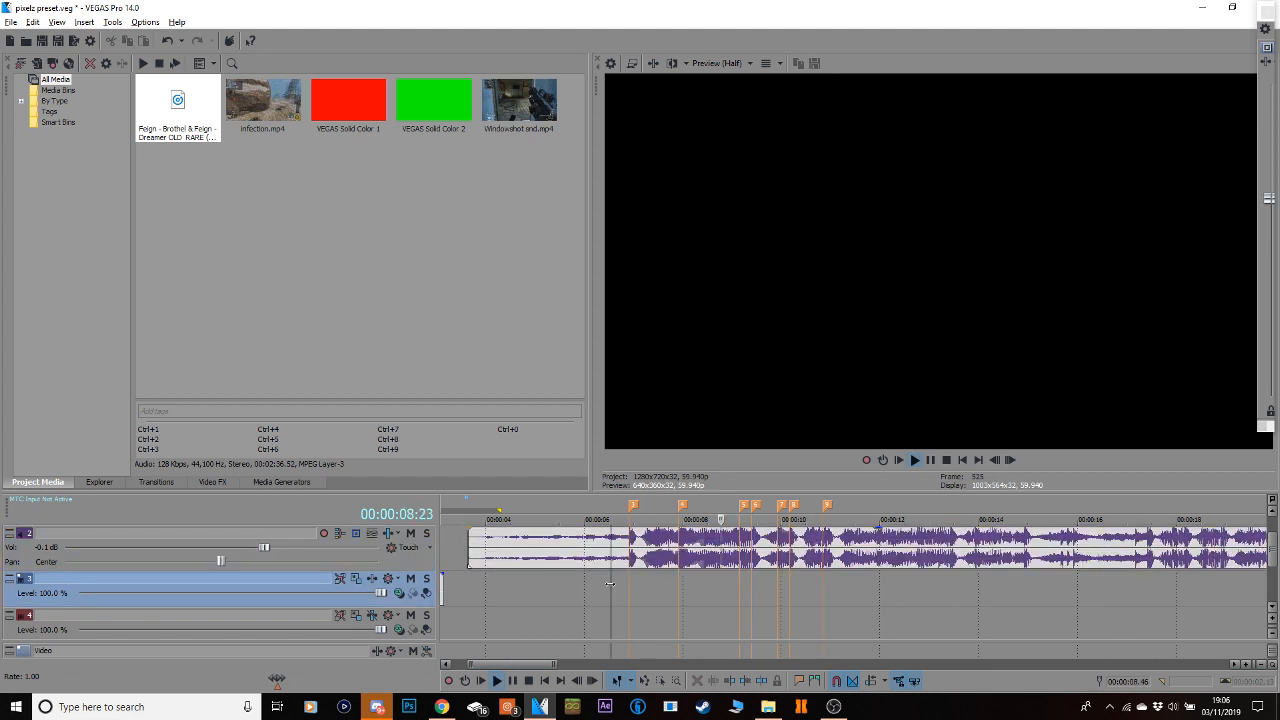
key(space)
click(877, 547)
key(m)
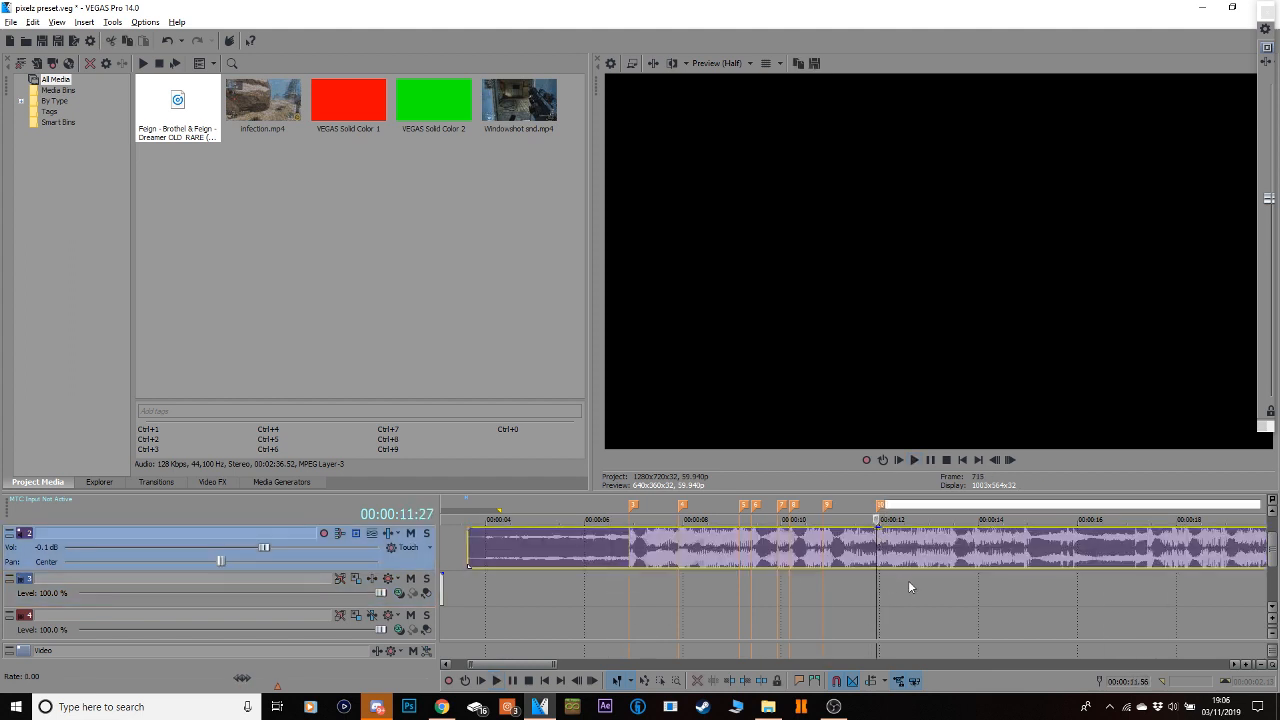
click(964, 614)
key(ctrl+s)
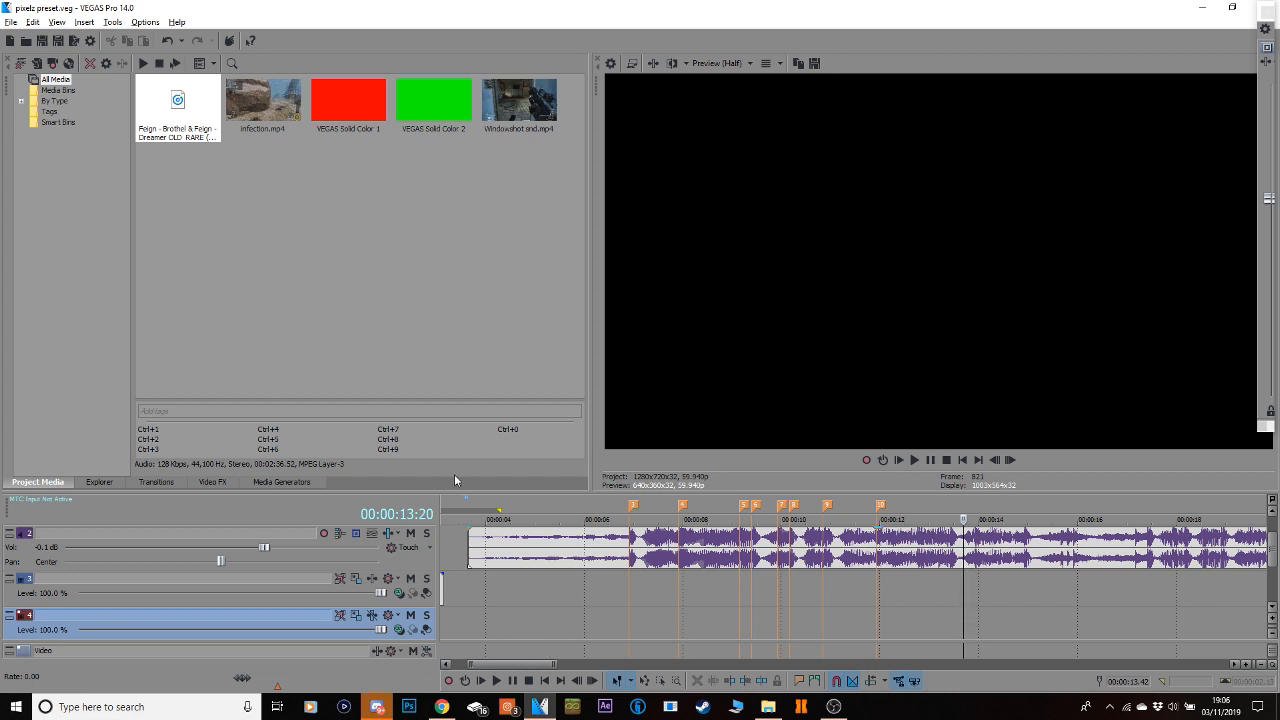
Place the infection.mp4 clip on the color clips' track near the first beat marker of the song.
click(274, 124)
click(531, 111)
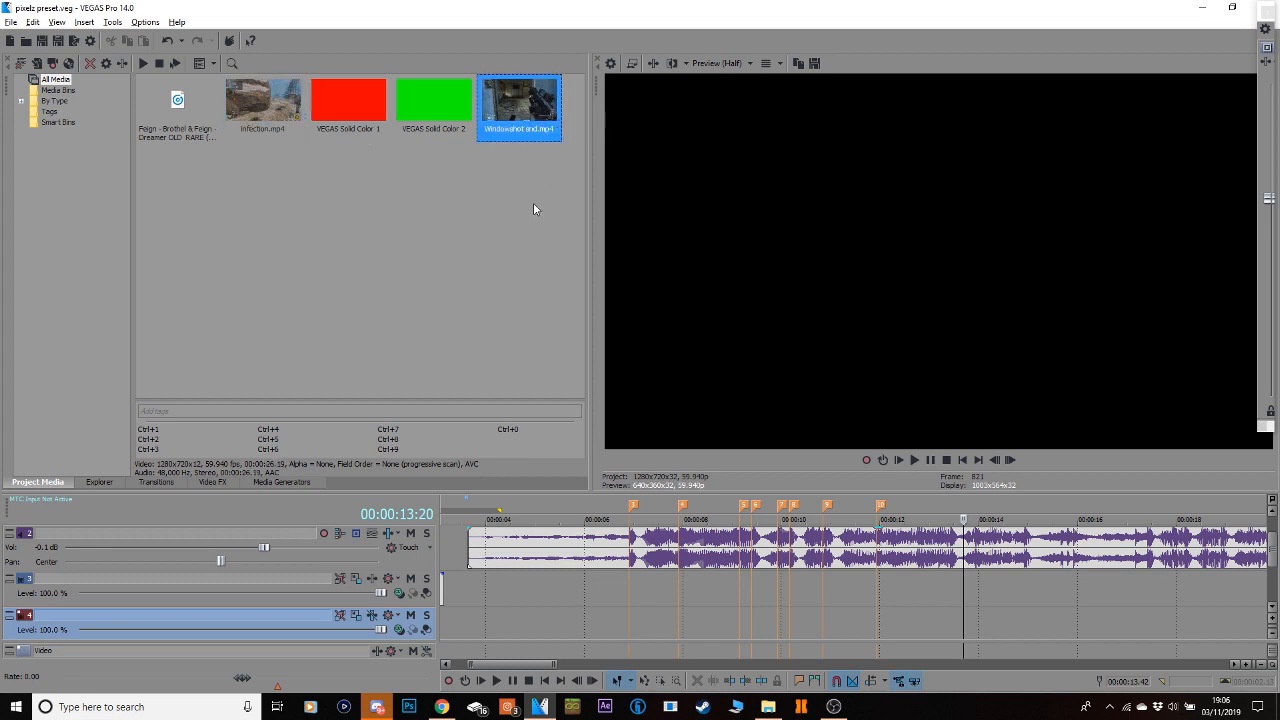
drag(262, 105, 627, 590)
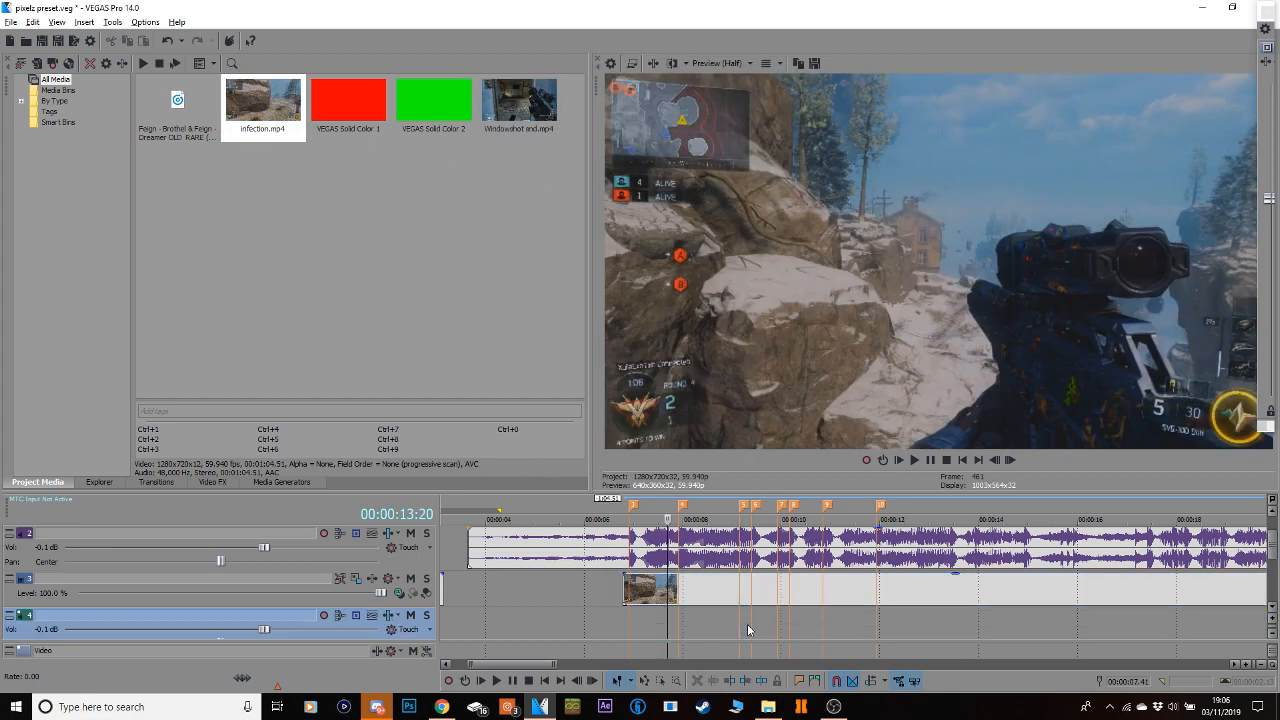
Apply a setting in the infection.mp4 clip's event properties and align the clip's start with the first beat marker.
click(711, 600)
right_click(713, 578)
click(749, 567)
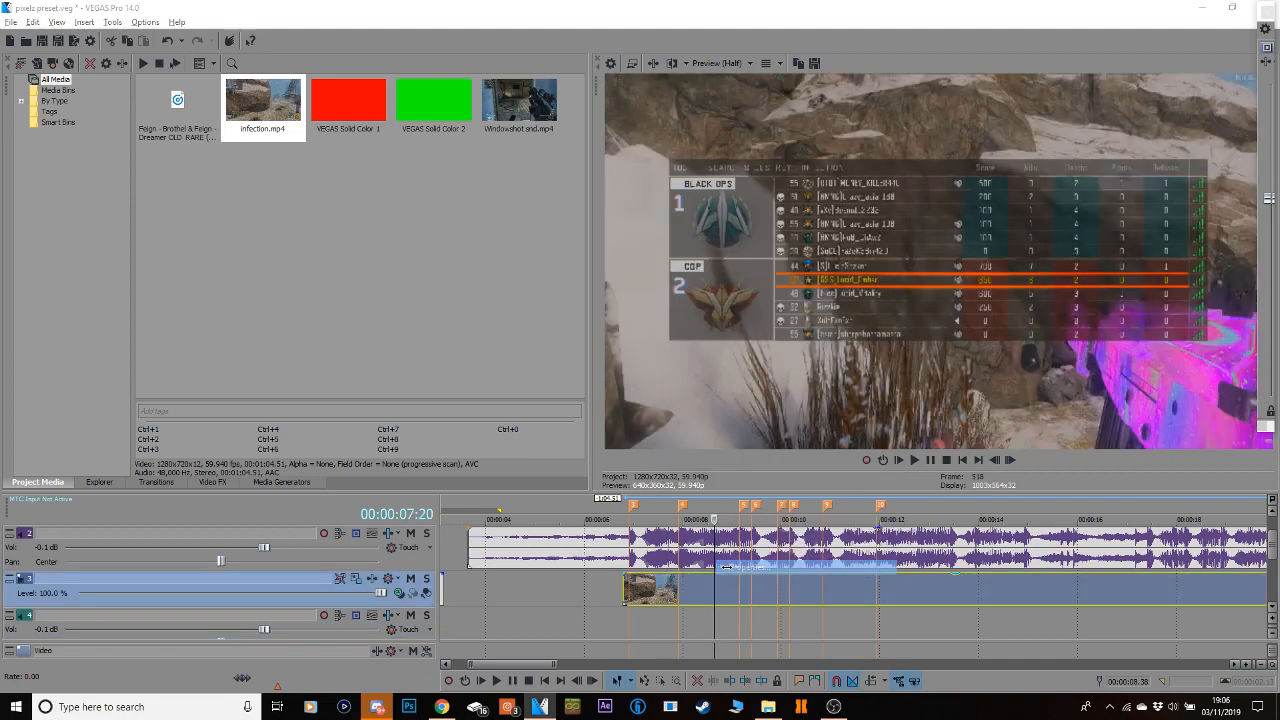
click(573, 278)
click(683, 480)
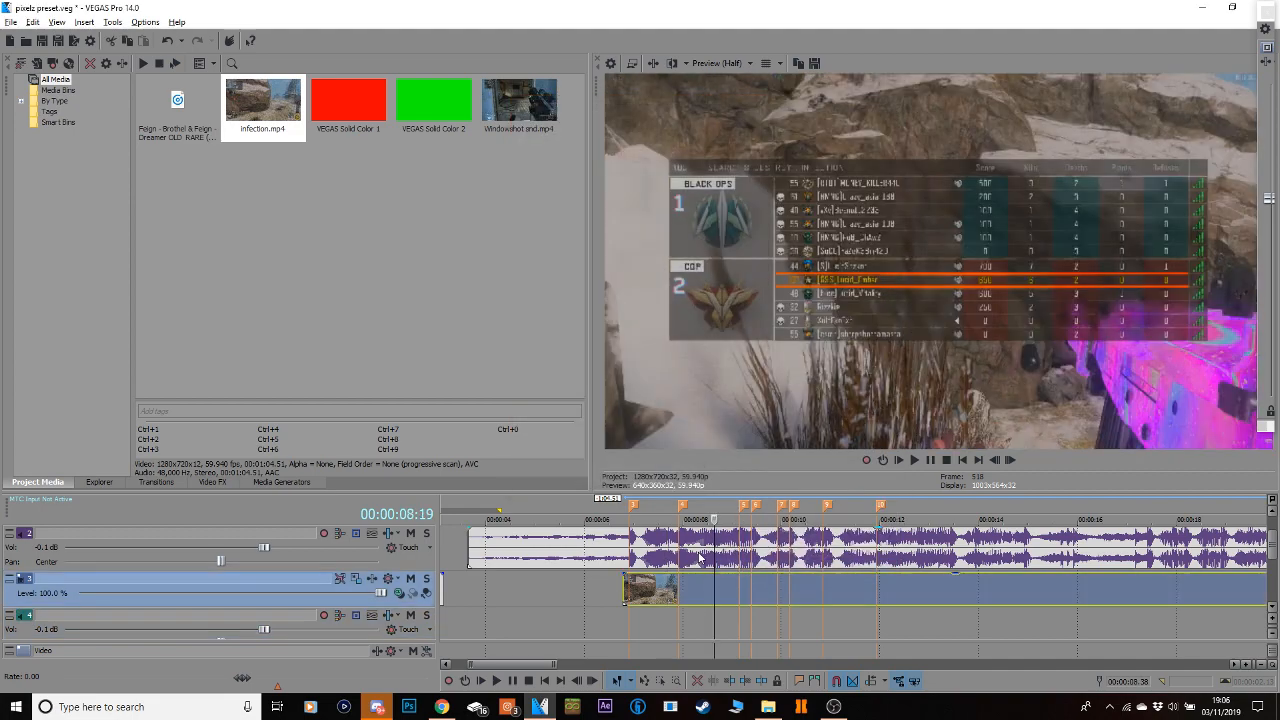
drag(679, 589, 689, 589)
Split the infection.mp4 clip at 00:00:42.50, delete the earlier part, and align the remainder with the first beat marker.
click(1115, 580)
click(1261, 665)
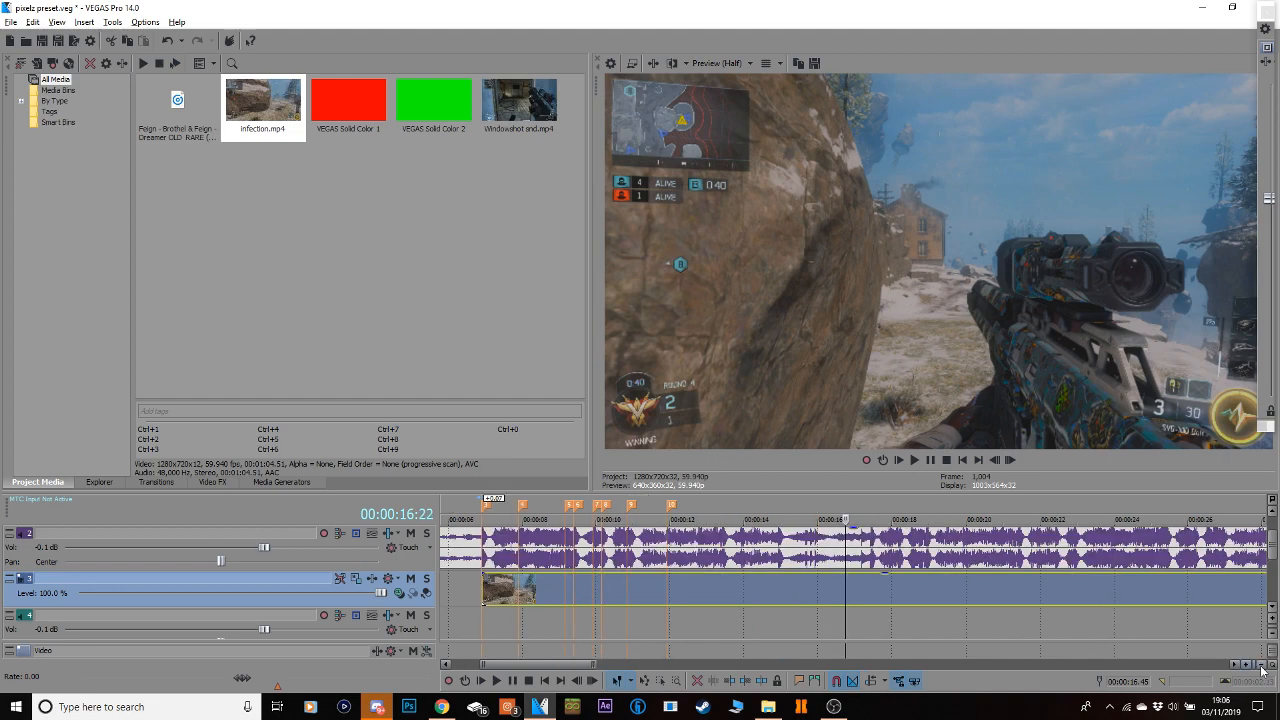
drag(543, 585, 704, 597)
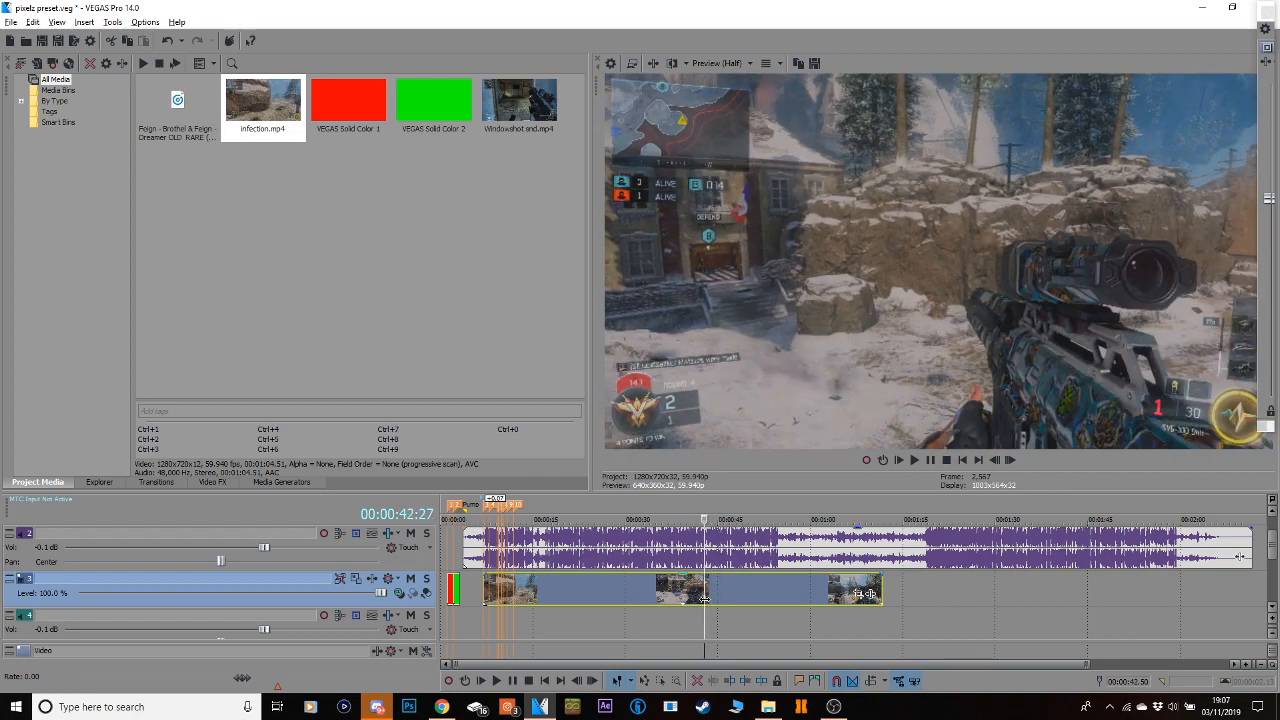
key(s)
click(656, 594)
key(Delete)
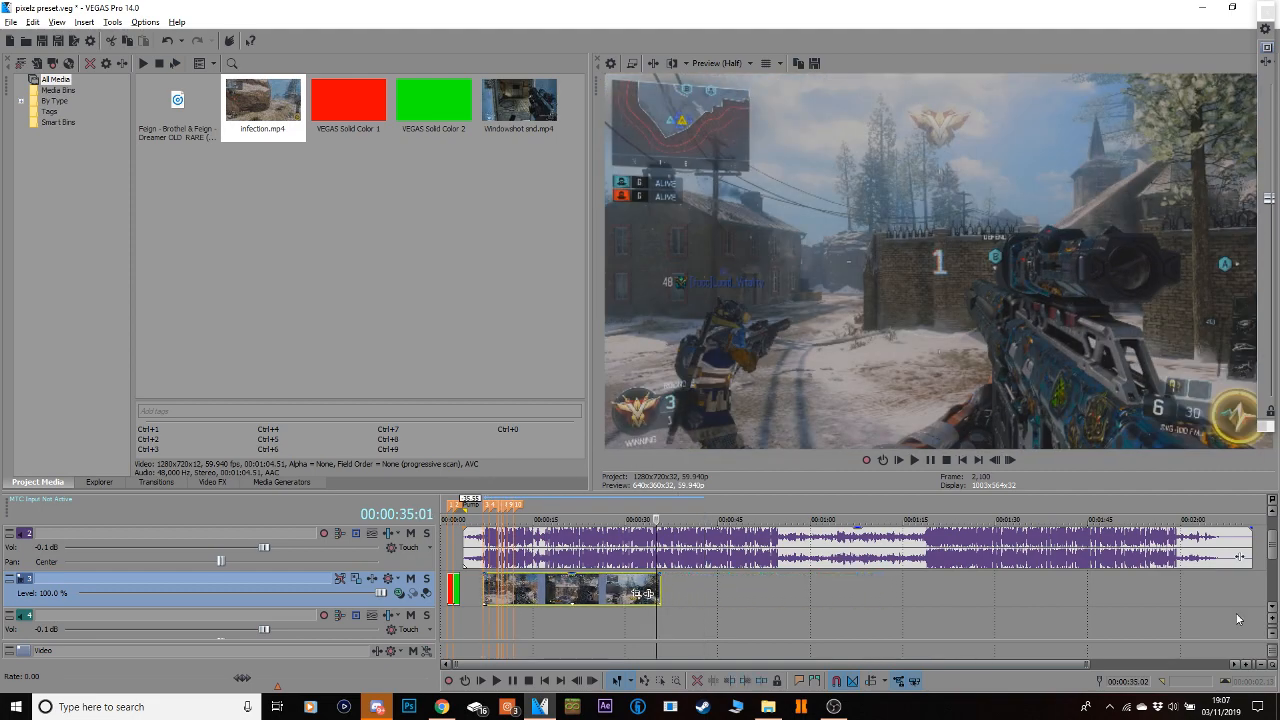
Insert a Velocity envelope on the trimmed infection.mp4 clip.
click(1246, 665)
drag(664, 665, 572, 666)
click(619, 598)
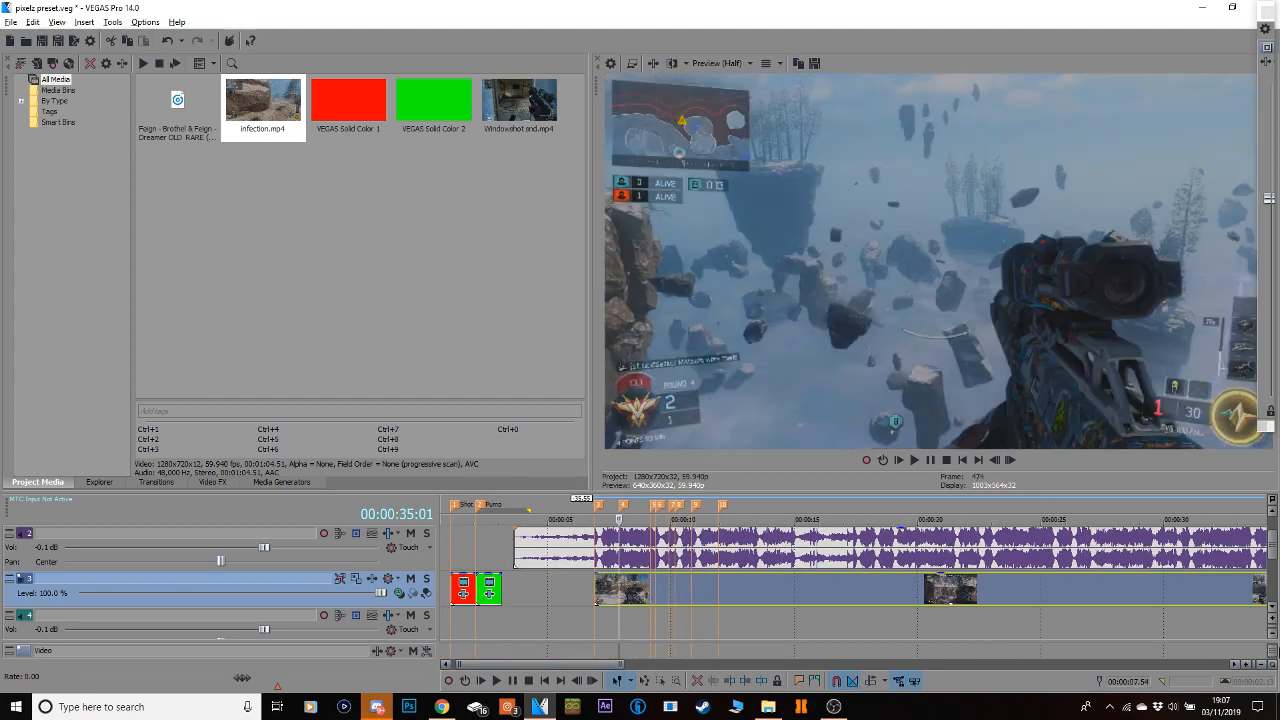
click(1246, 665)
click(1246, 665)
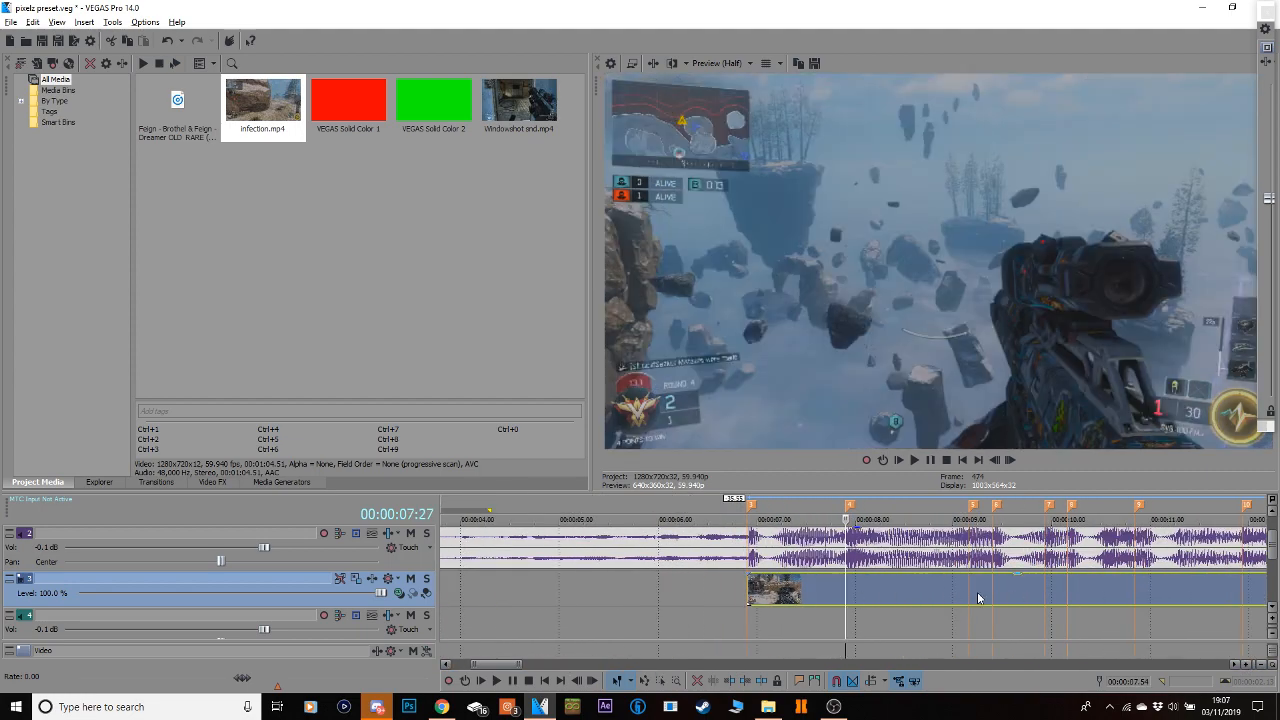
right_click(909, 597)
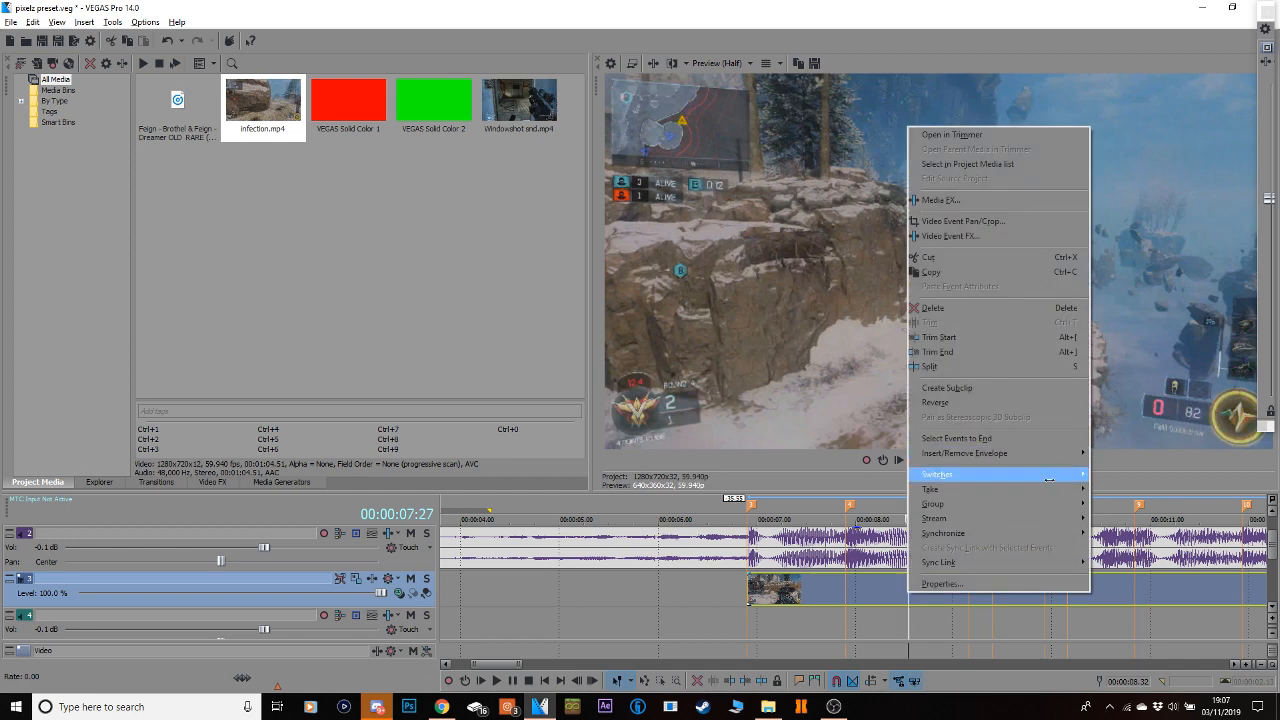
mouse_move(1052, 453)
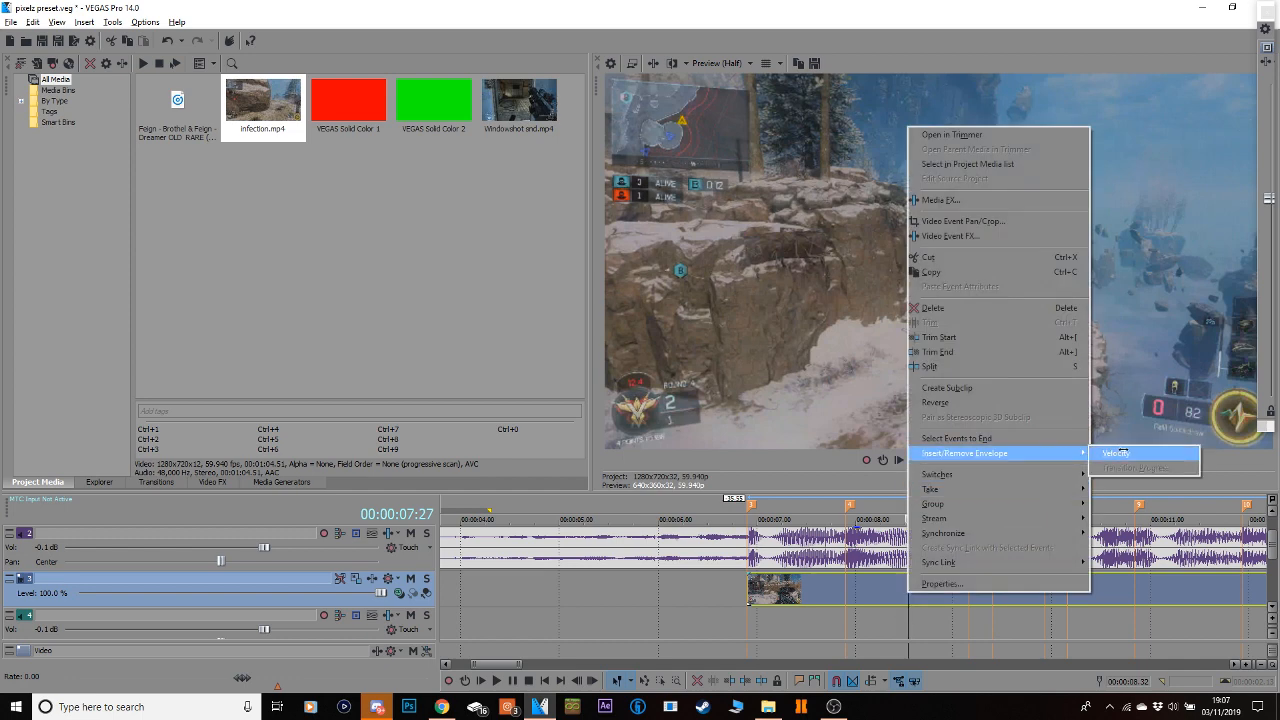
click(1120, 453)
Set the velocity at the start of the infection.mp4 clip to 67%.
click(810, 615)
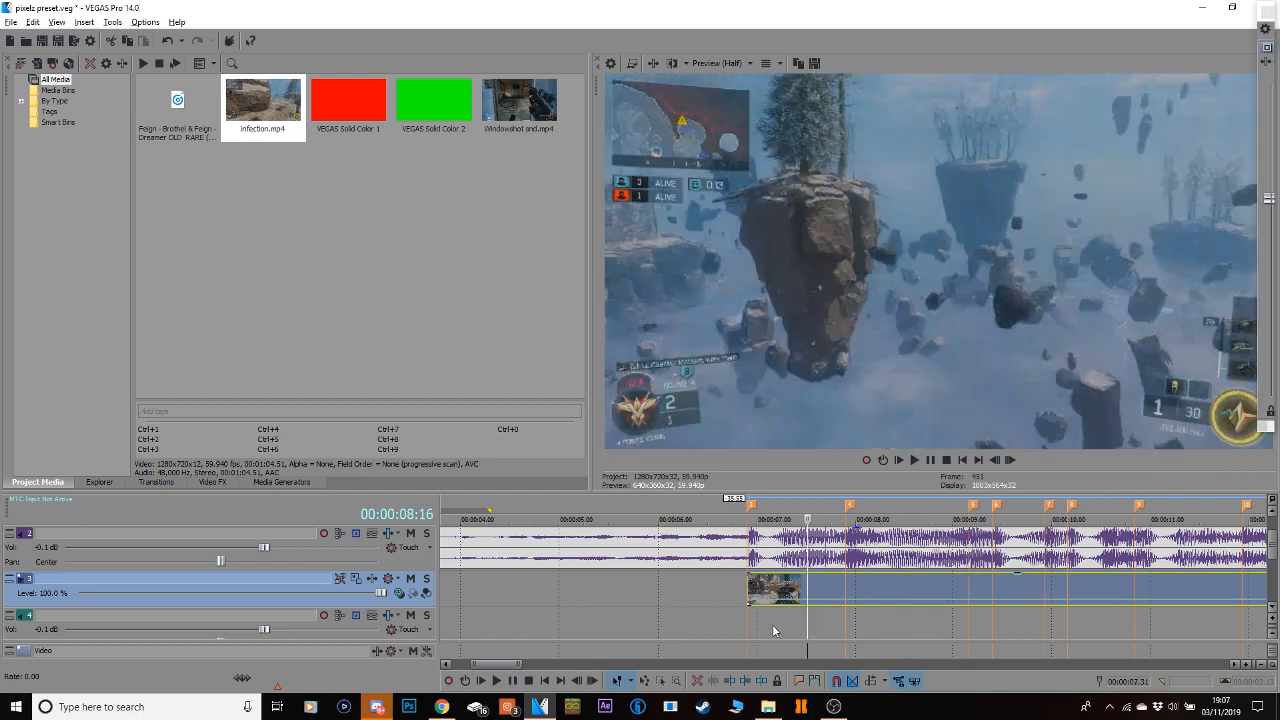
click(750, 598)
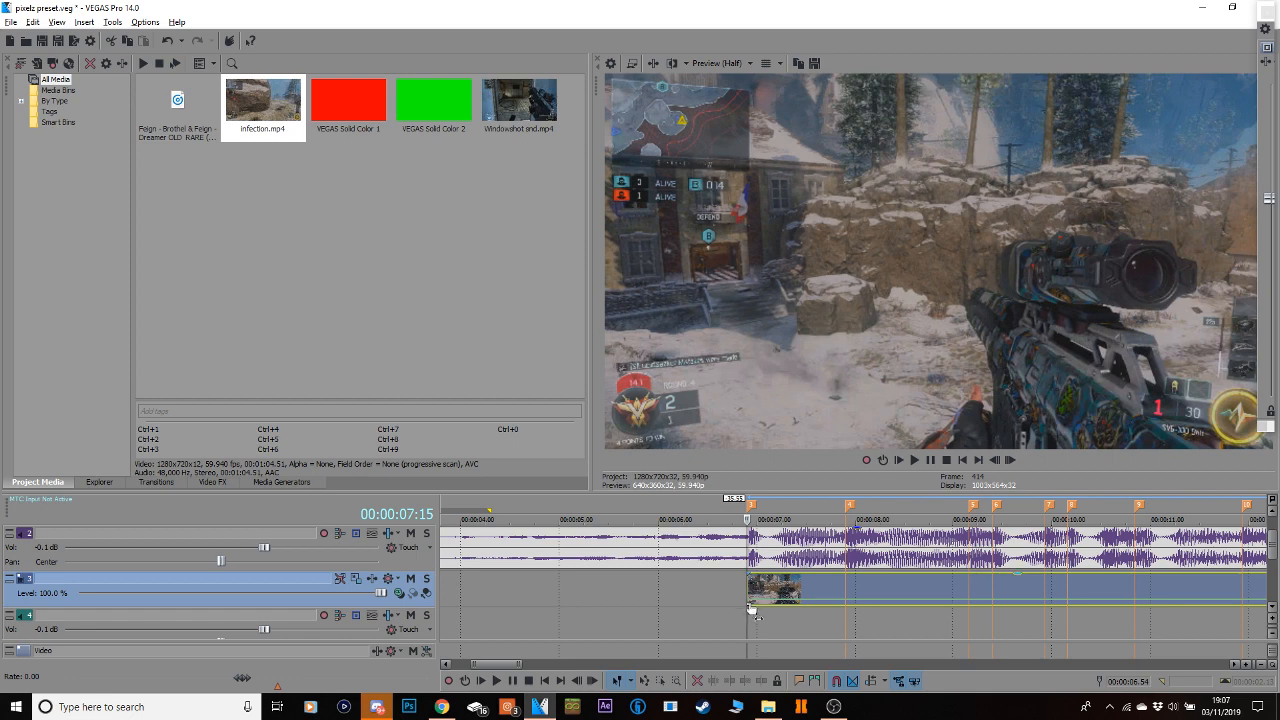
right_click(749, 600)
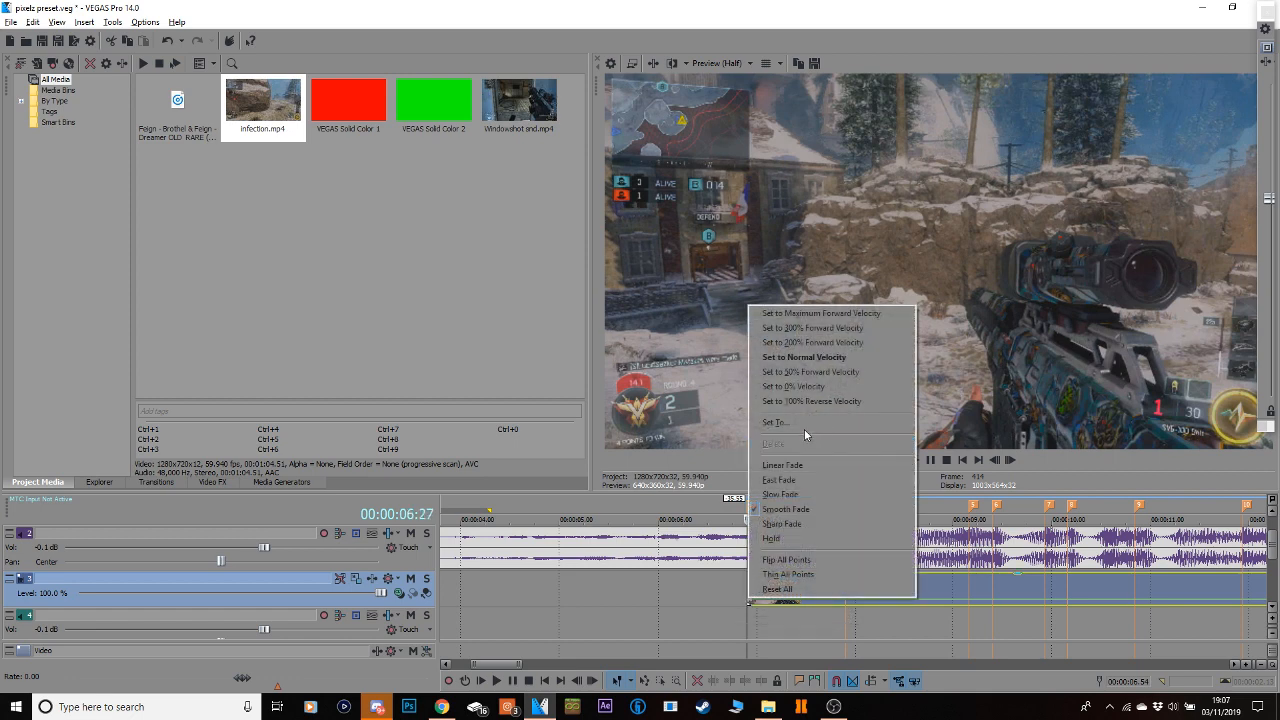
click(741, 605)
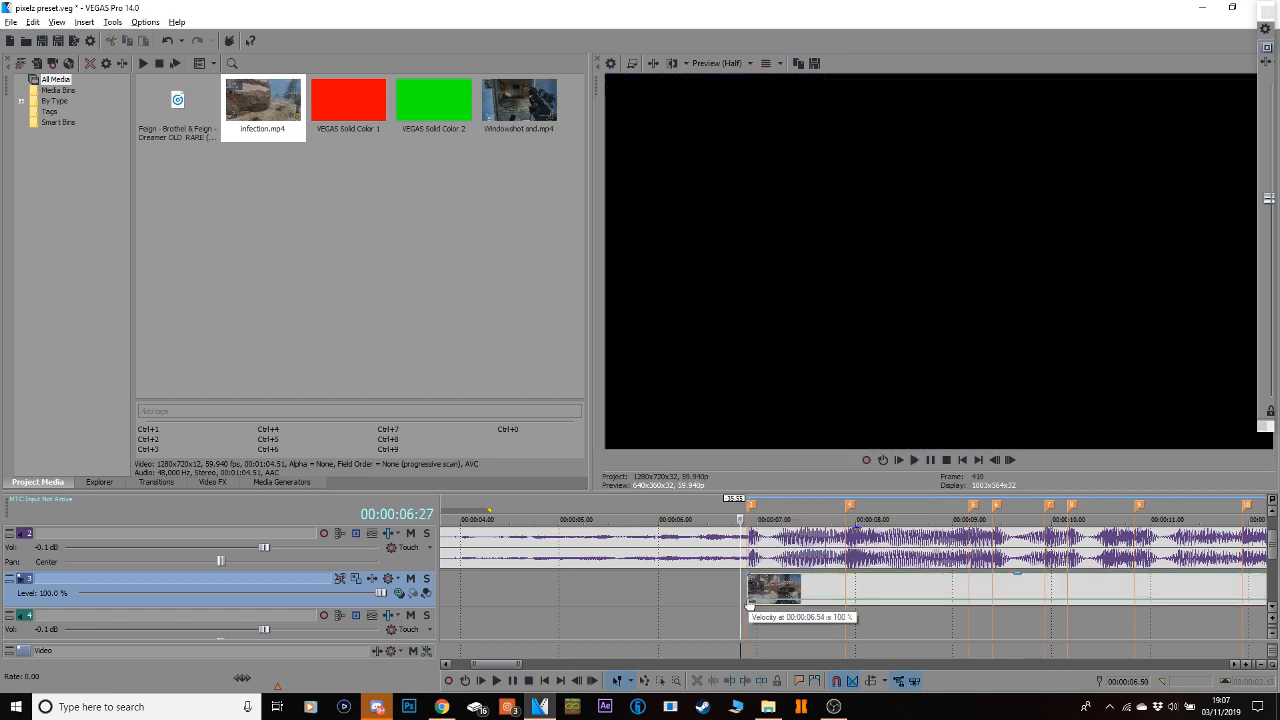
right_click(750, 601)
click(783, 422)
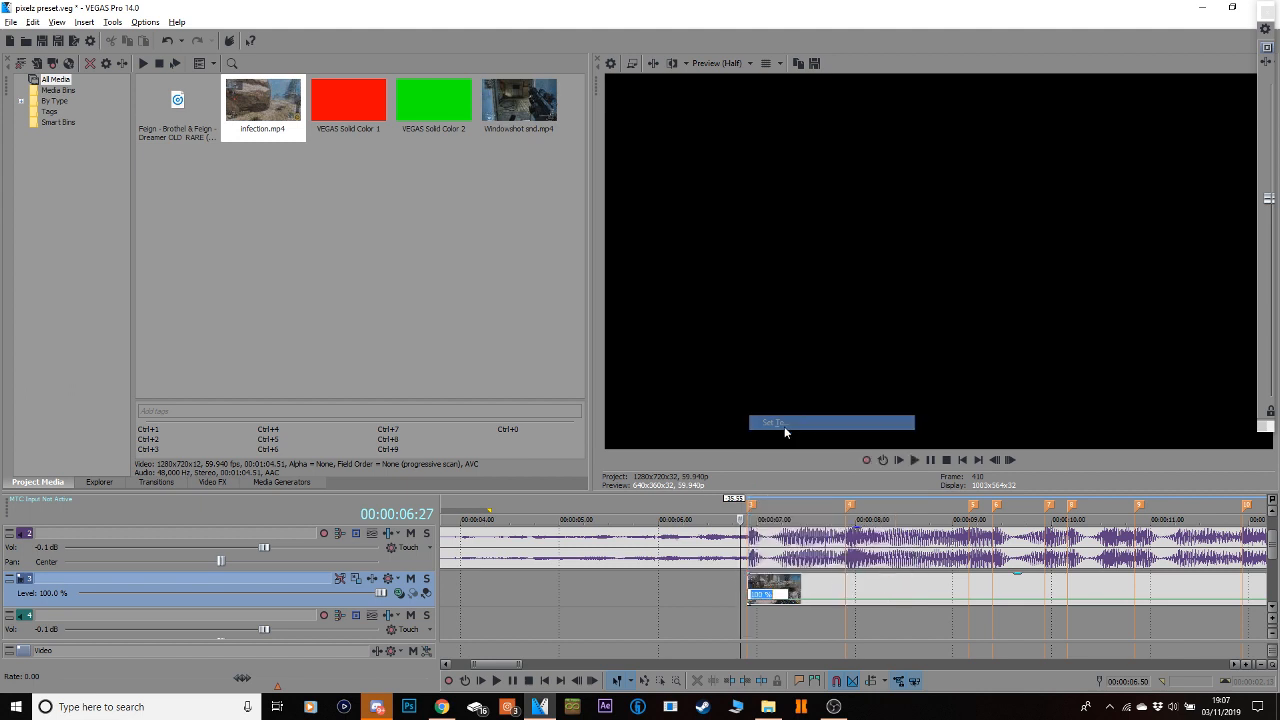
right_click(763, 597)
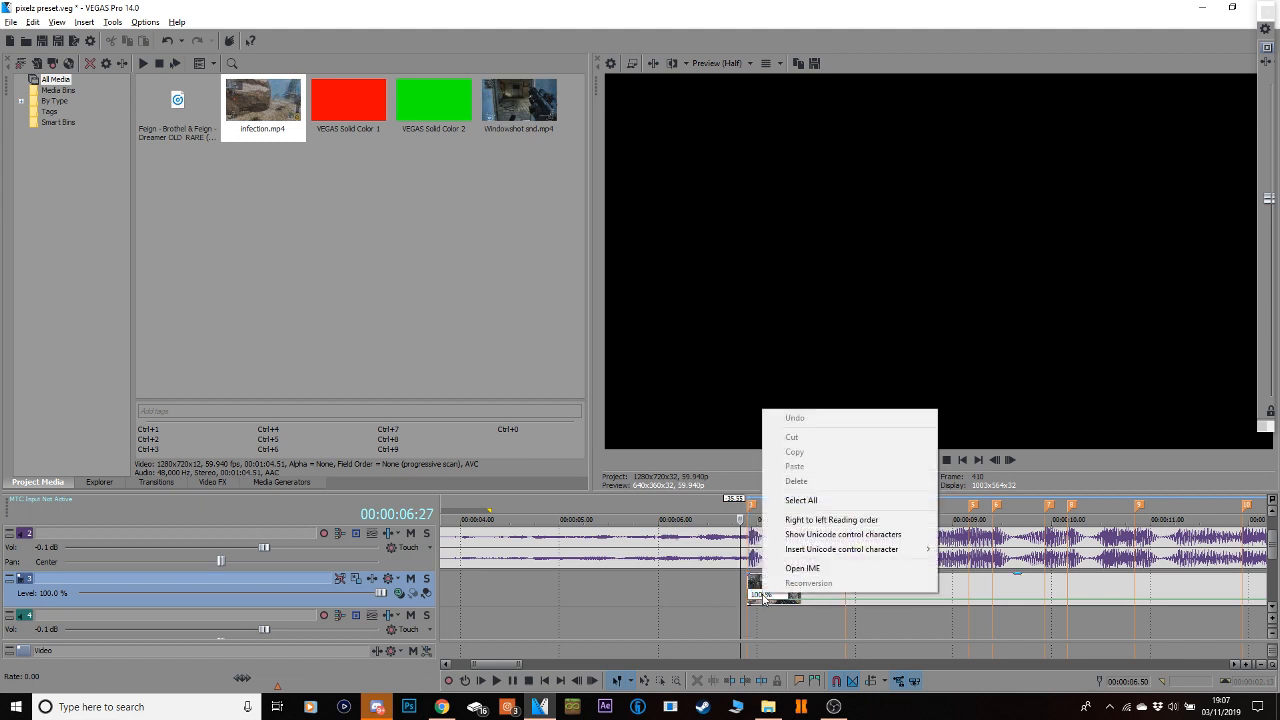
click(762, 598)
key(Return)
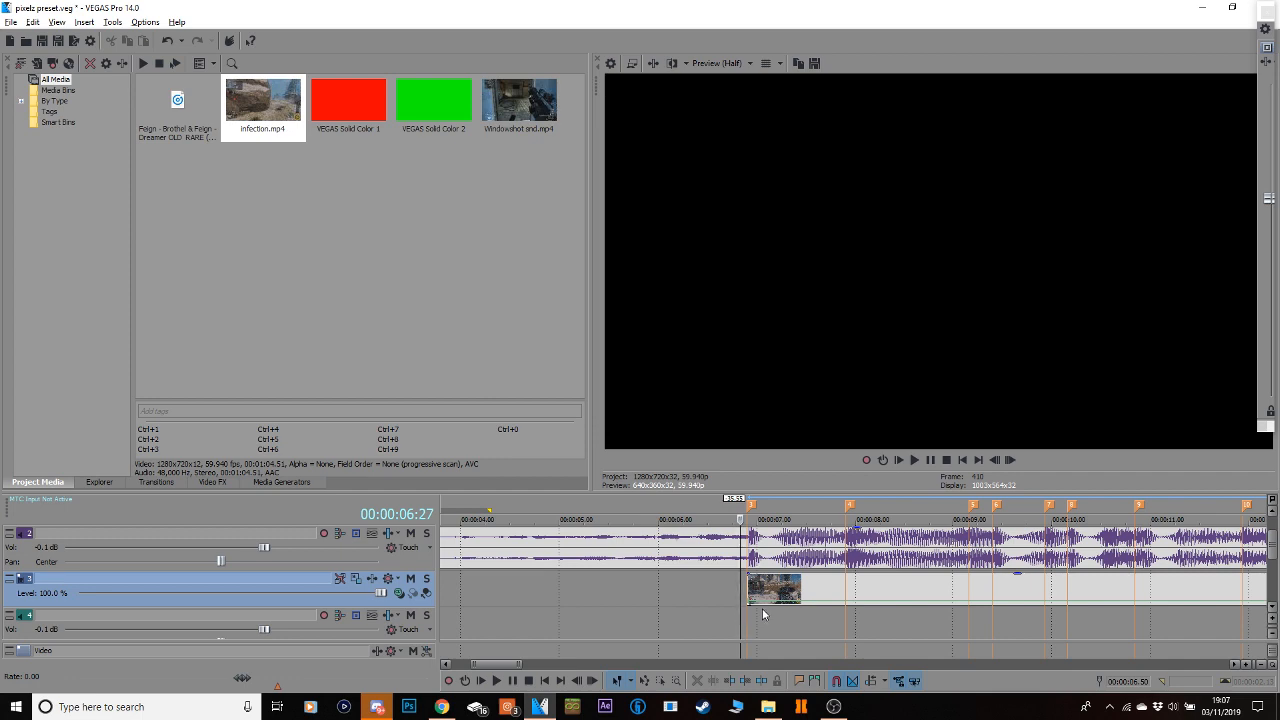
Create a Fast Fade slowdown at the clip's start by adding a velocity point shortly after it and raising the first point.
click(768, 593)
drag(767, 591, 1068, 565)
click(879, 595)
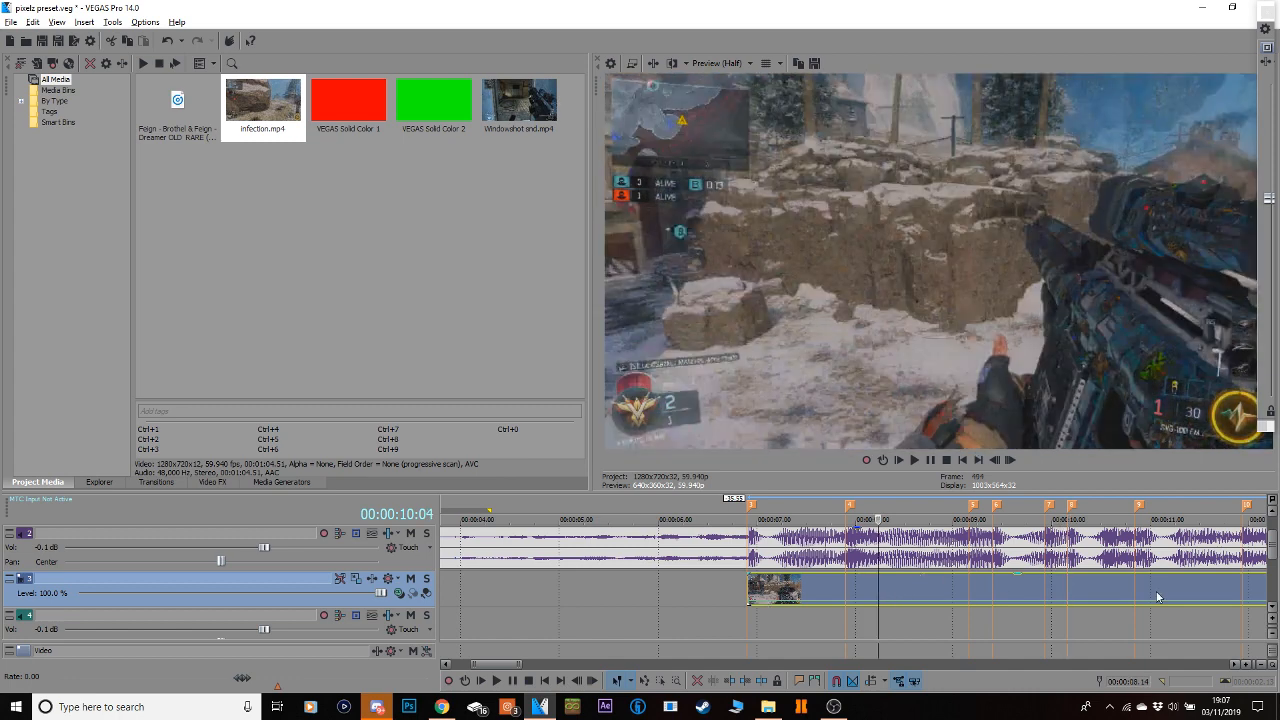
click(1247, 665)
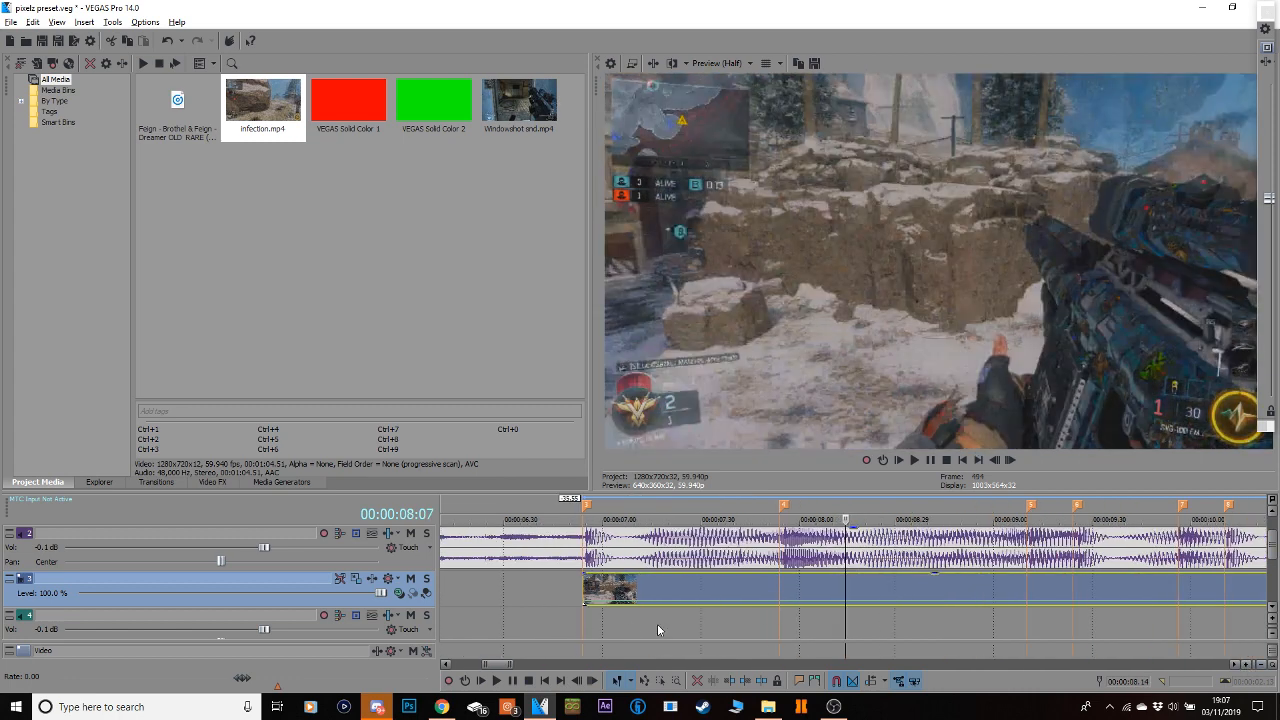
click(584, 585)
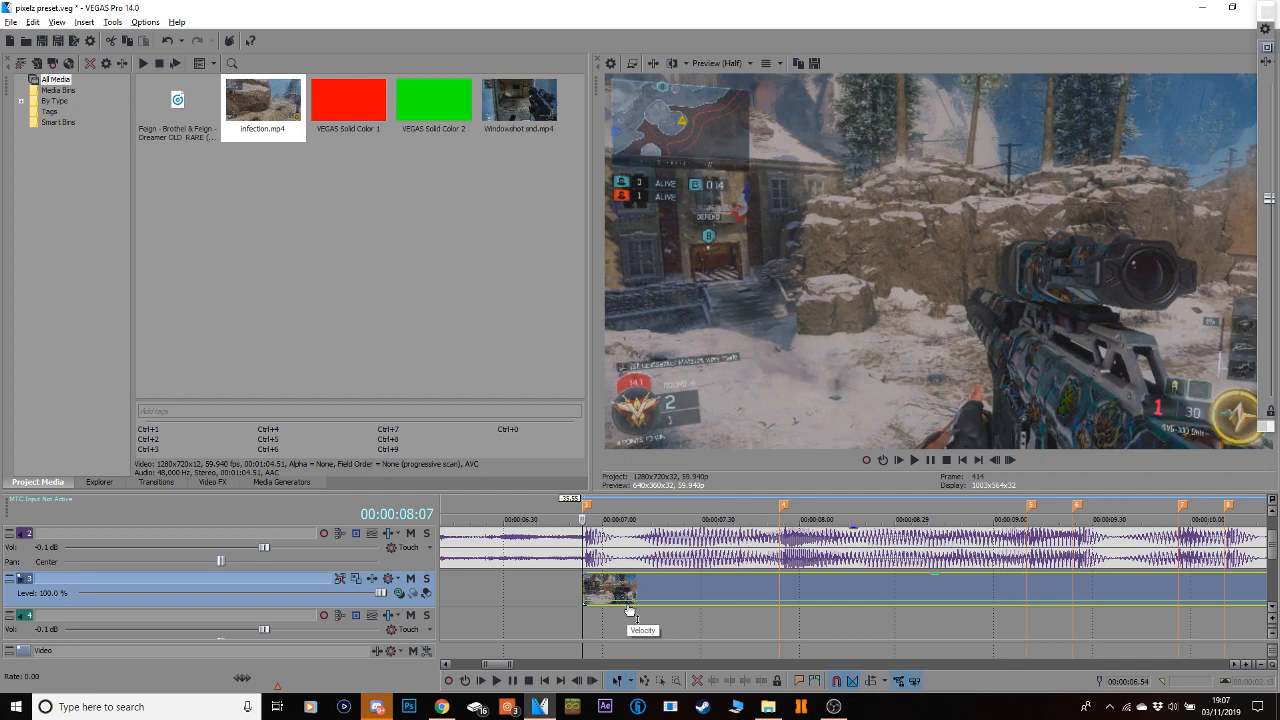
click(630, 607)
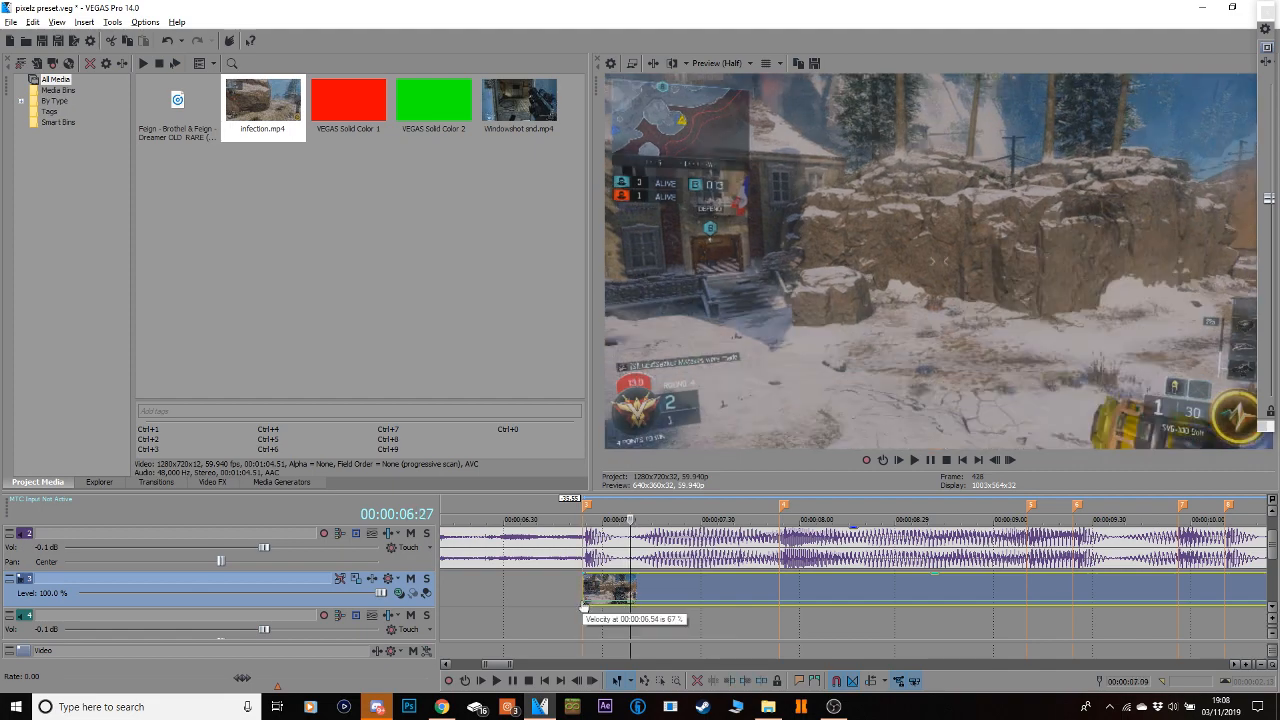
drag(586, 604, 586, 593)
right_click(586, 593)
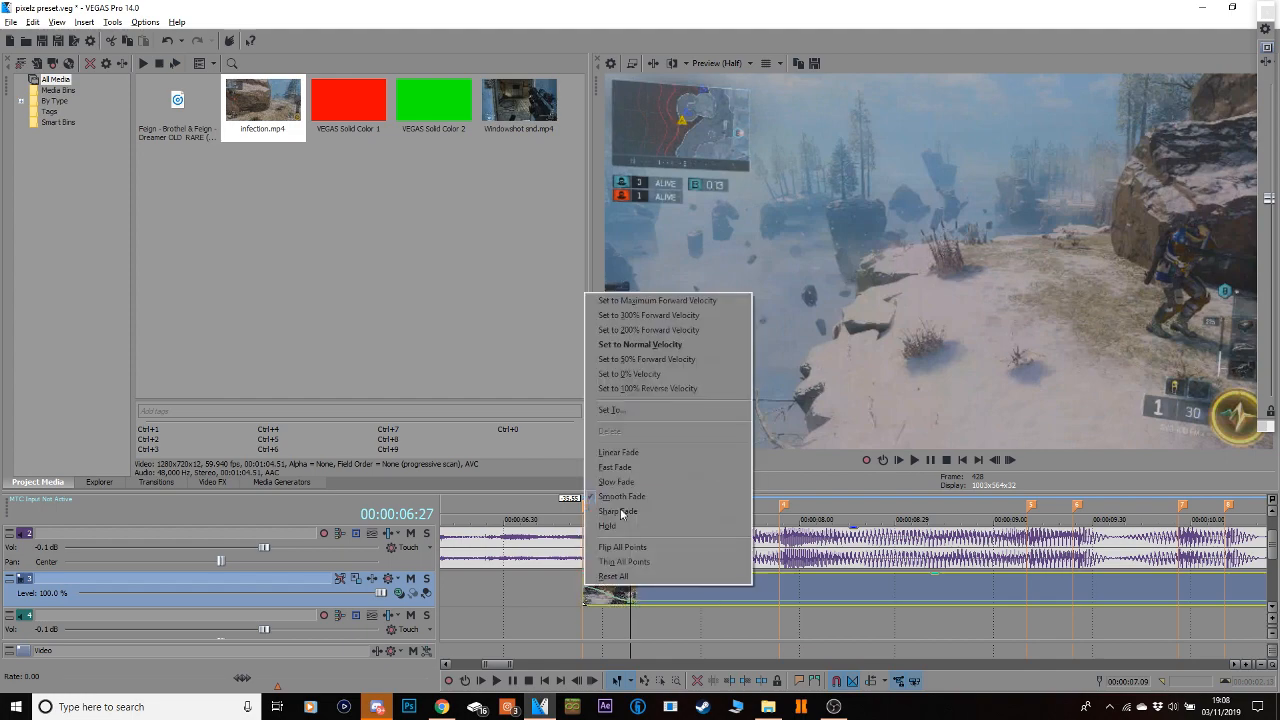
click(615, 465)
Add three velocity points around beat marker 4 and raise the middle one into a speed peak on the marker.
drag(631, 621, 782, 611)
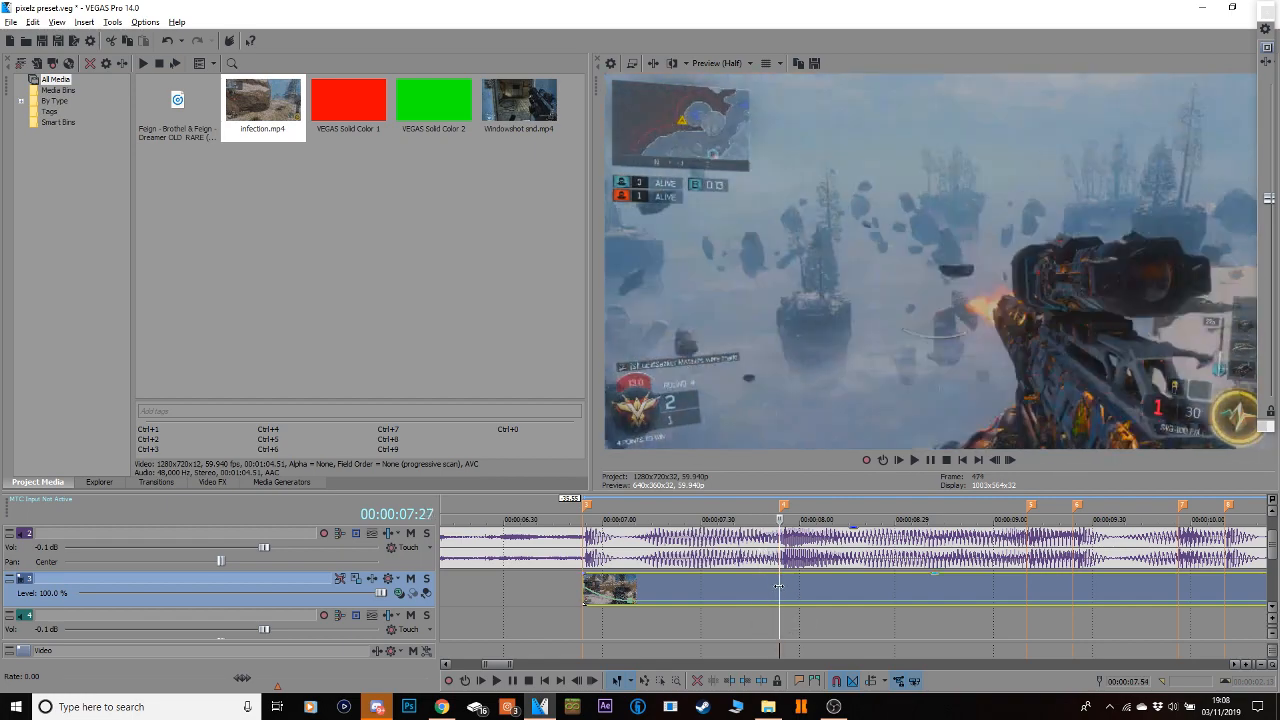
click(771, 589)
click(758, 612)
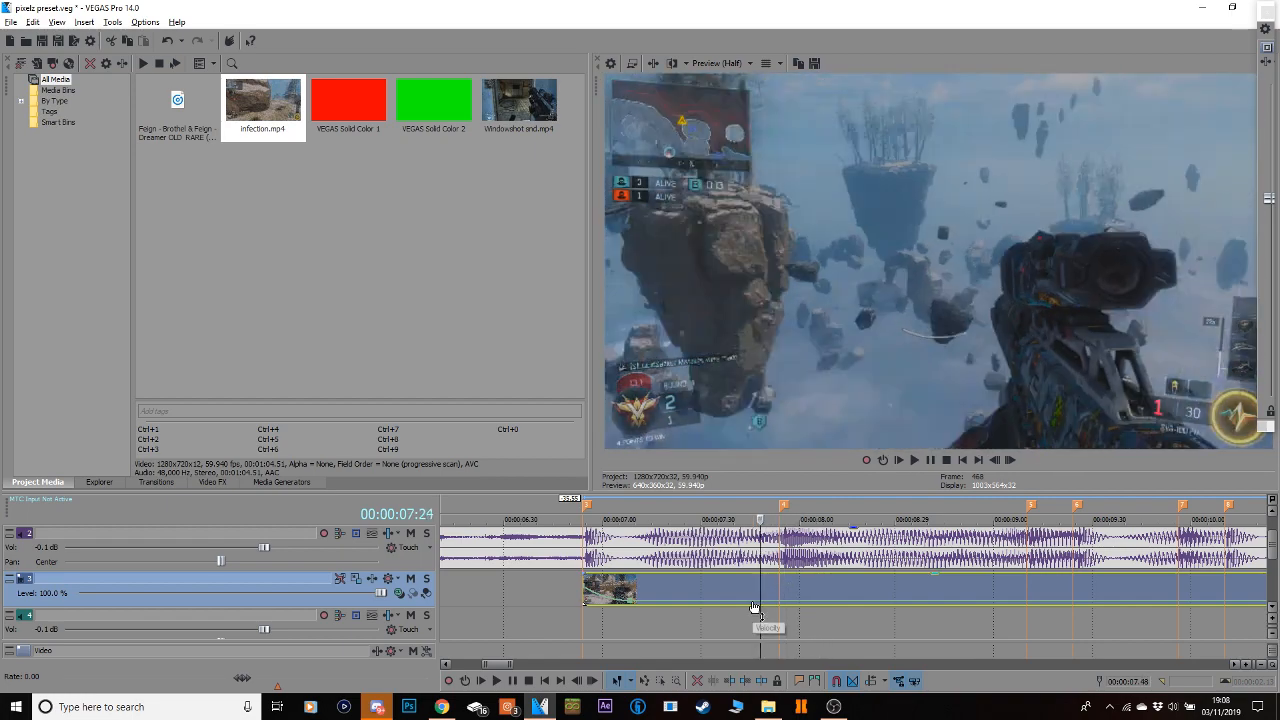
double_click(752, 603)
click(797, 608)
double_click(809, 603)
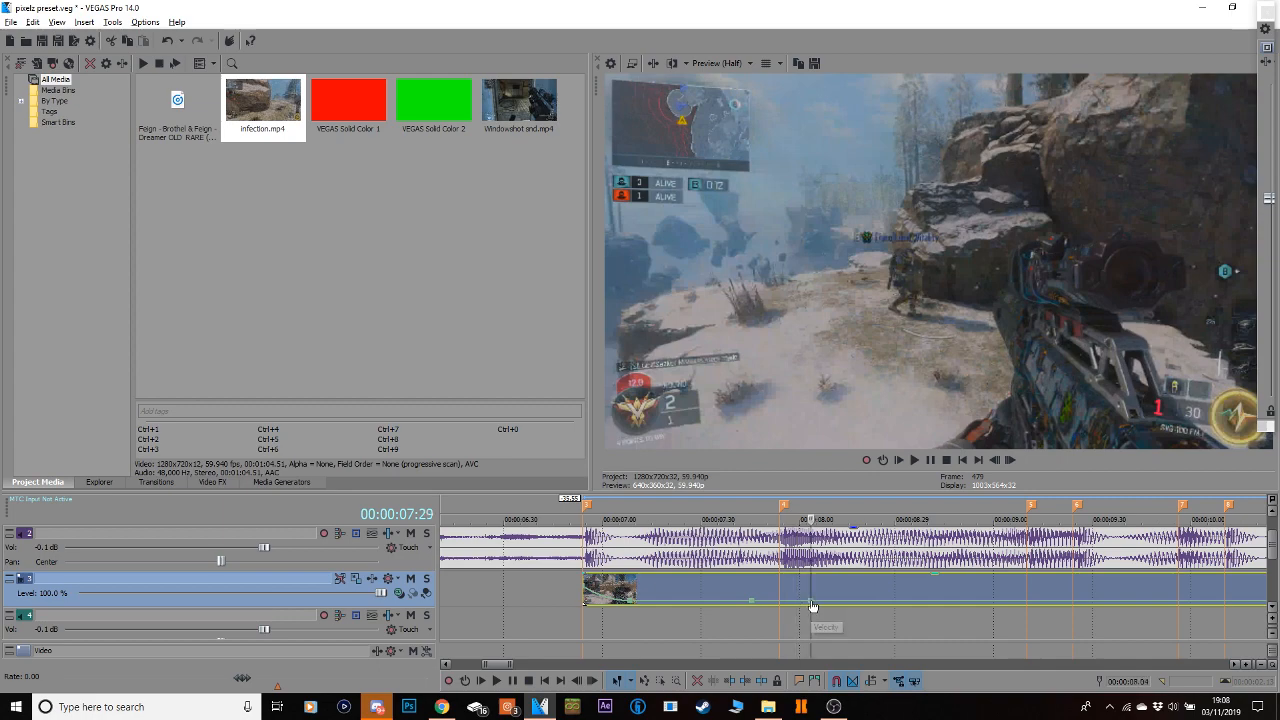
double_click(782, 602)
drag(782, 602, 781, 585)
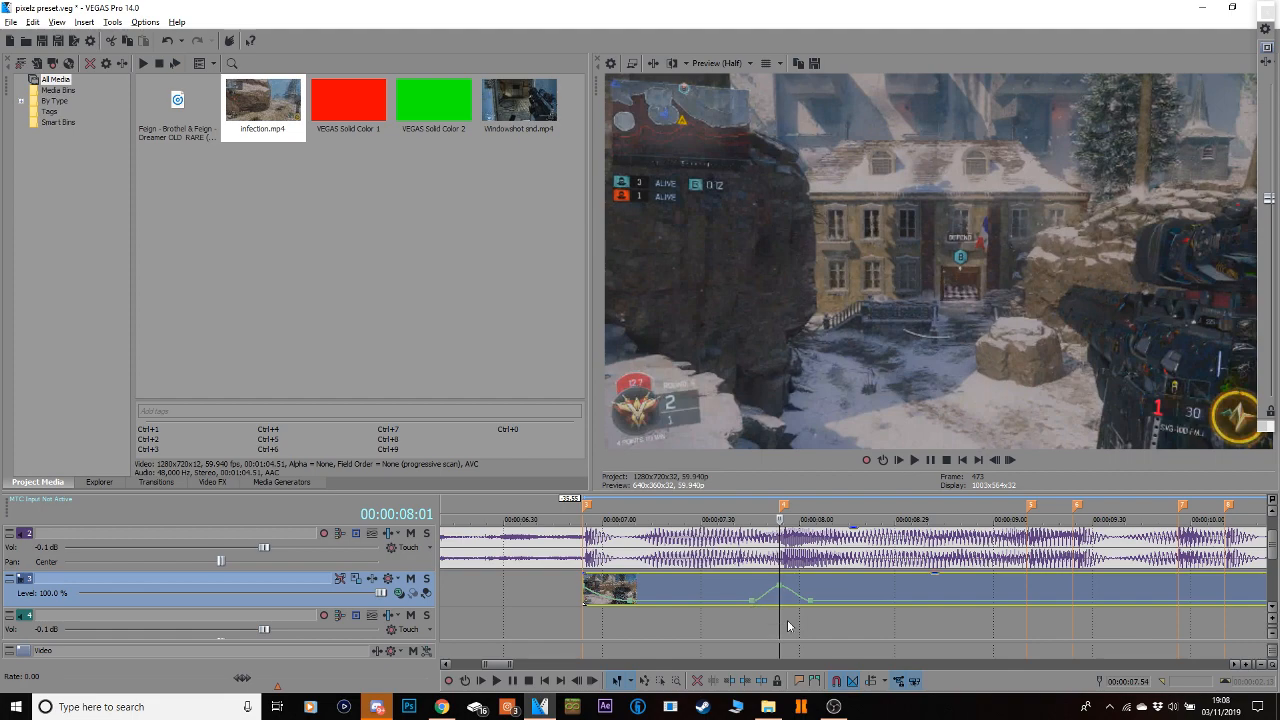
Set the velocity point before the marker 4 peak to Slow Fade and the peak itself to Fast Fade.
click(750, 594)
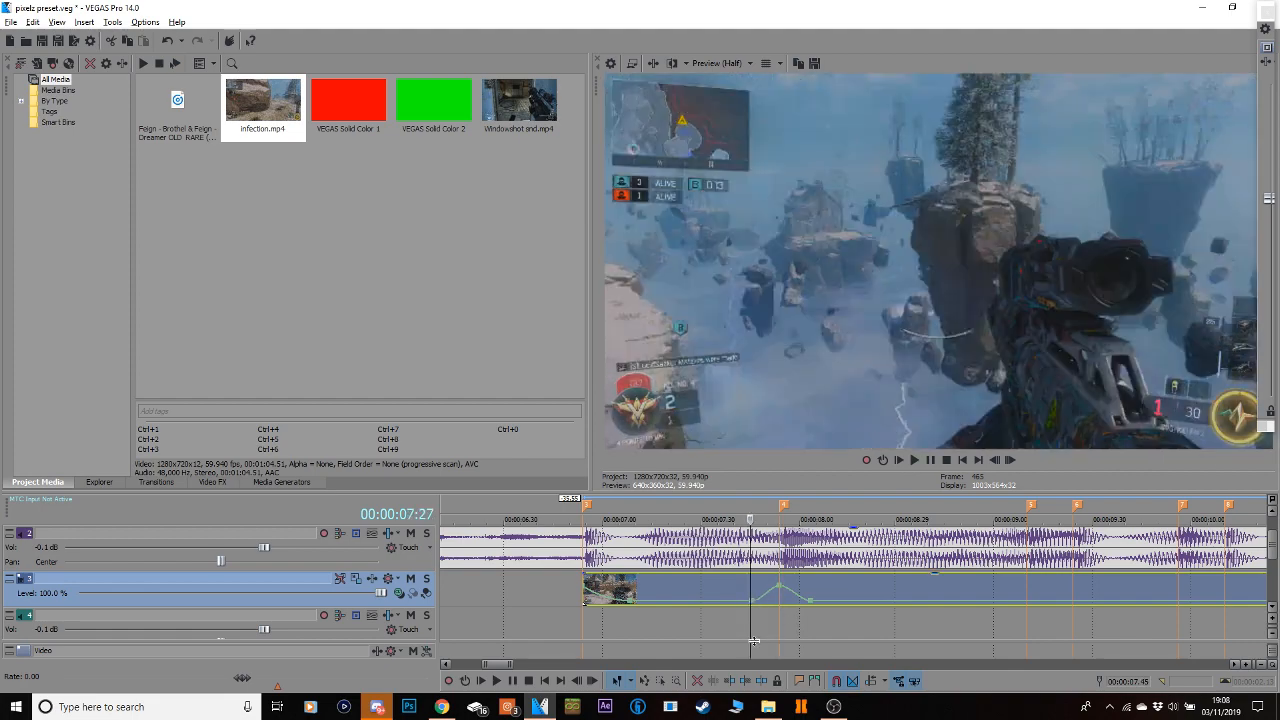
drag(750, 630, 779, 629)
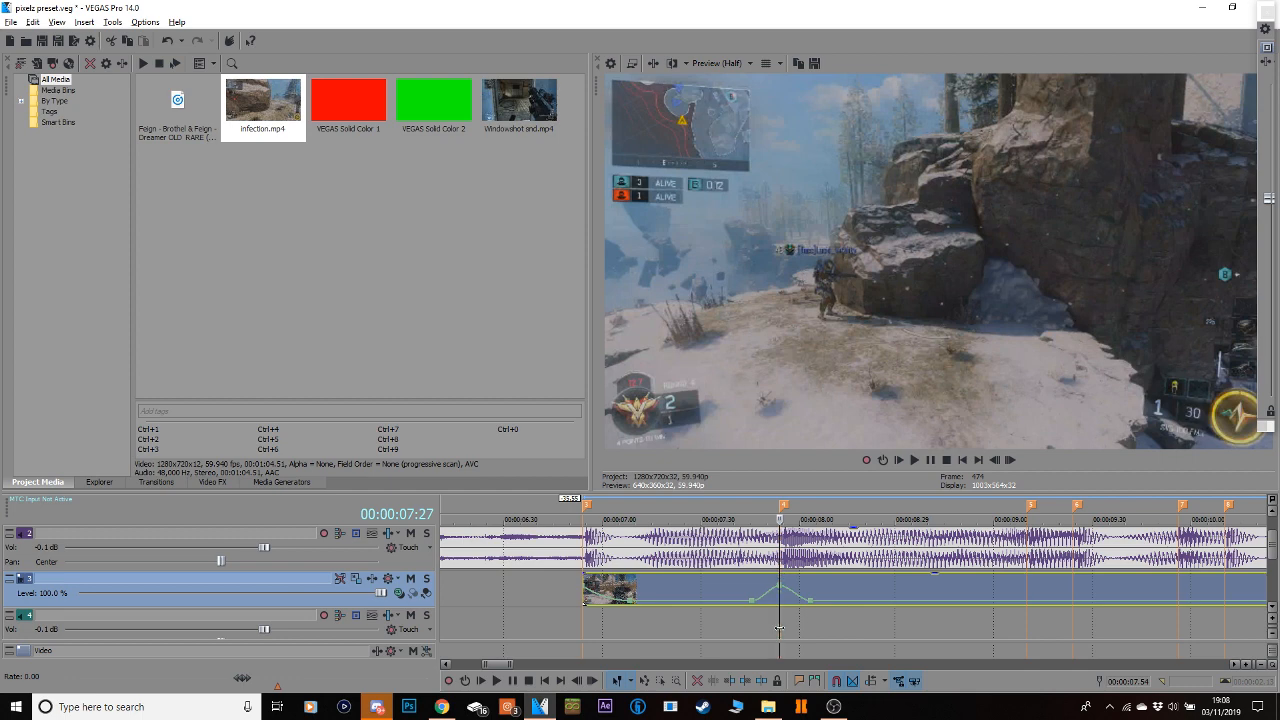
right_click(754, 601)
click(804, 513)
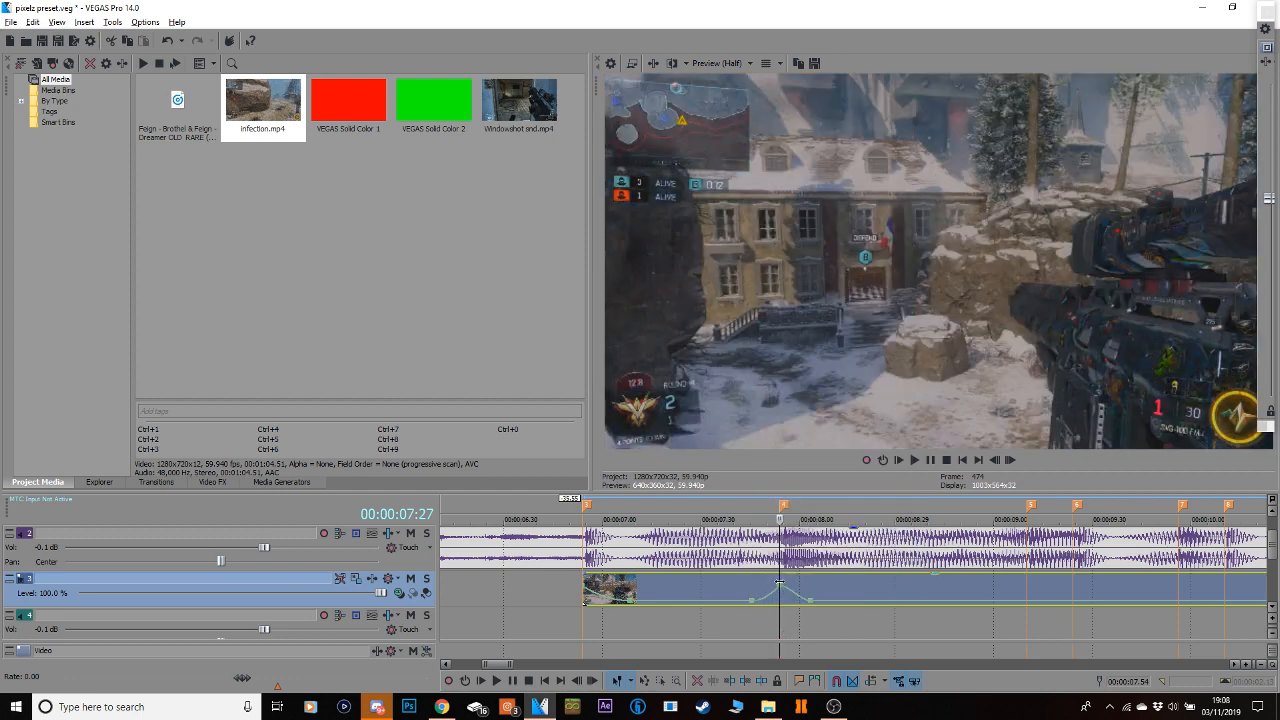
right_click(781, 593)
click(830, 466)
Play back the clip from just before its start to check the speed ramps at the first two markers.
key(space)
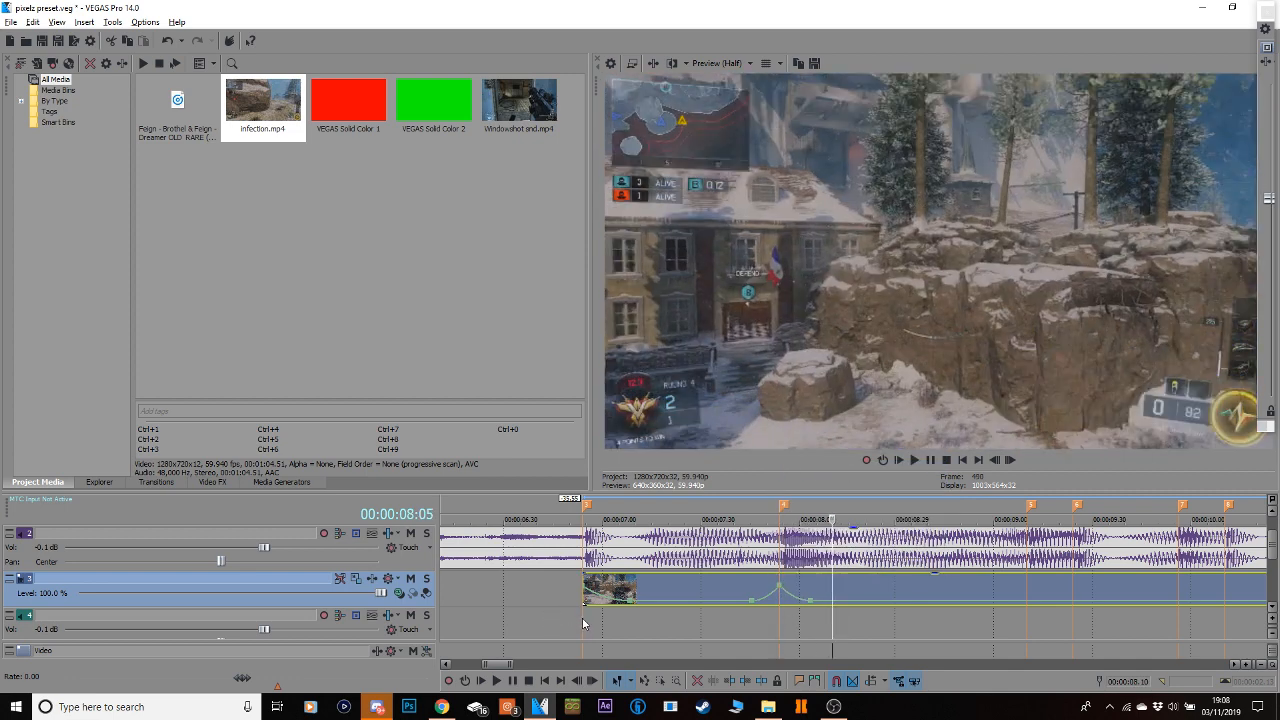
click(582, 622)
mouse_move(582, 622)
mouse_down()
mouse_move(776, 618)
mouse_move(561, 611)
mouse_up()
key(space)
key(space)
click(831, 595)
Move the outer velocity points closer to the marker 4 peak and lower the peak slightly, checking the result in playback.
drag(753, 601, 809, 598)
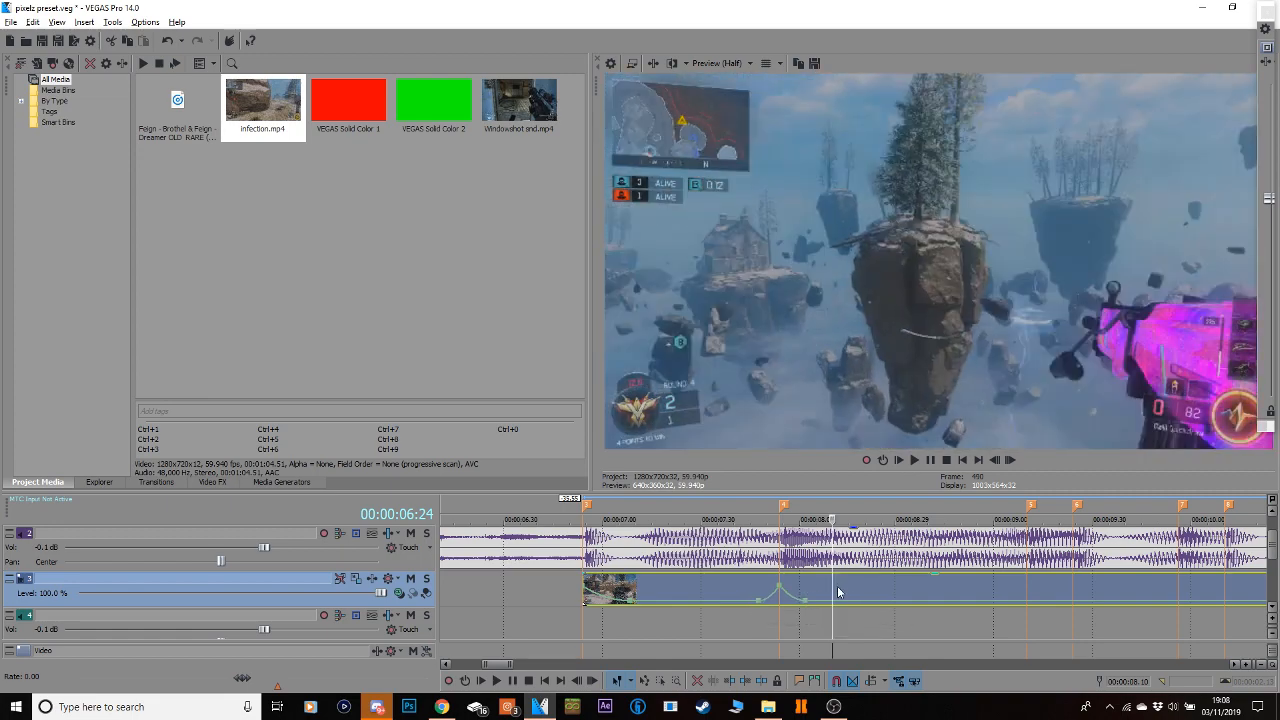
click(796, 594)
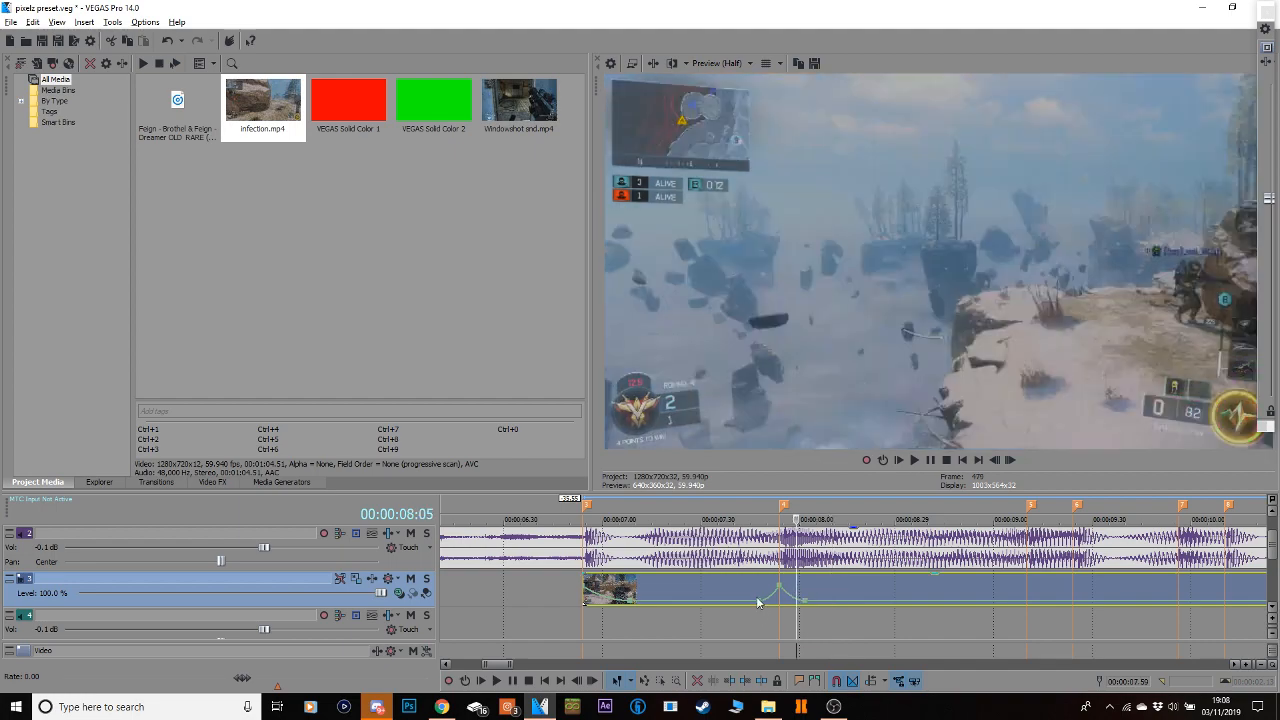
drag(780, 593, 779, 590)
click(570, 619)
key(space)
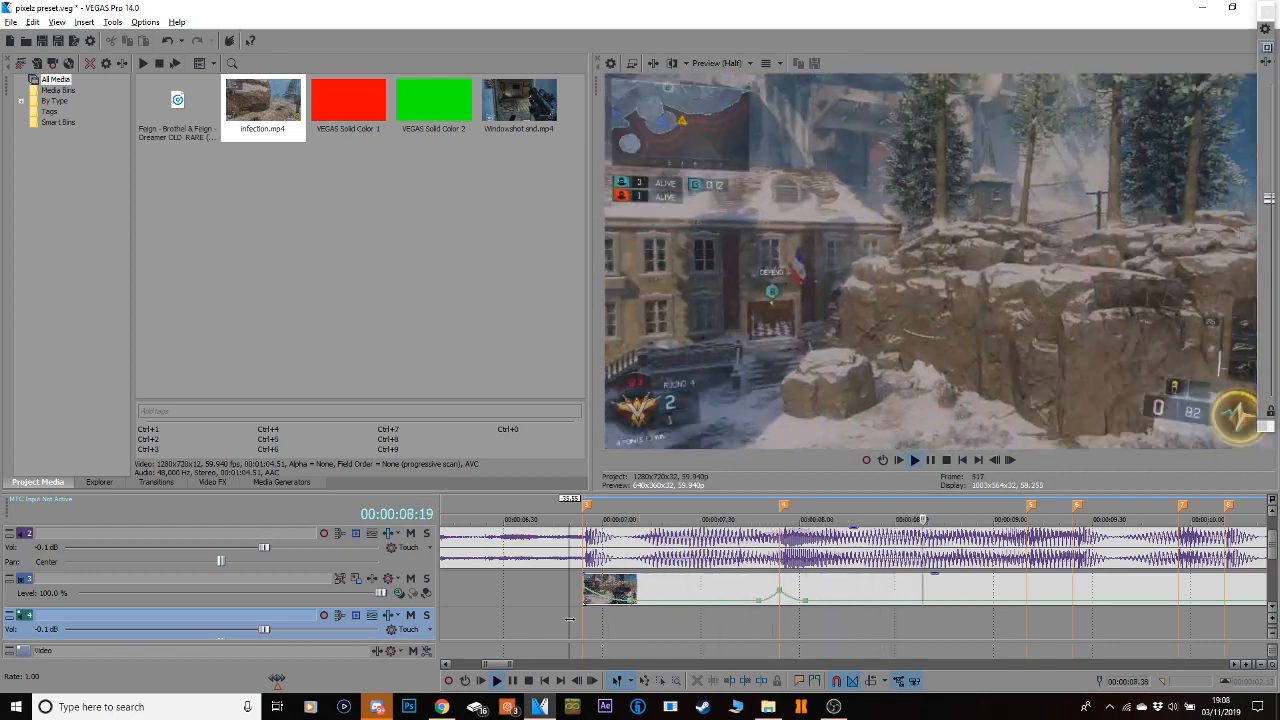
Trim about 12 frames off the start of the infection.mp4 clip and realign it with the first beat marker.
drag(632, 591, 666, 591)
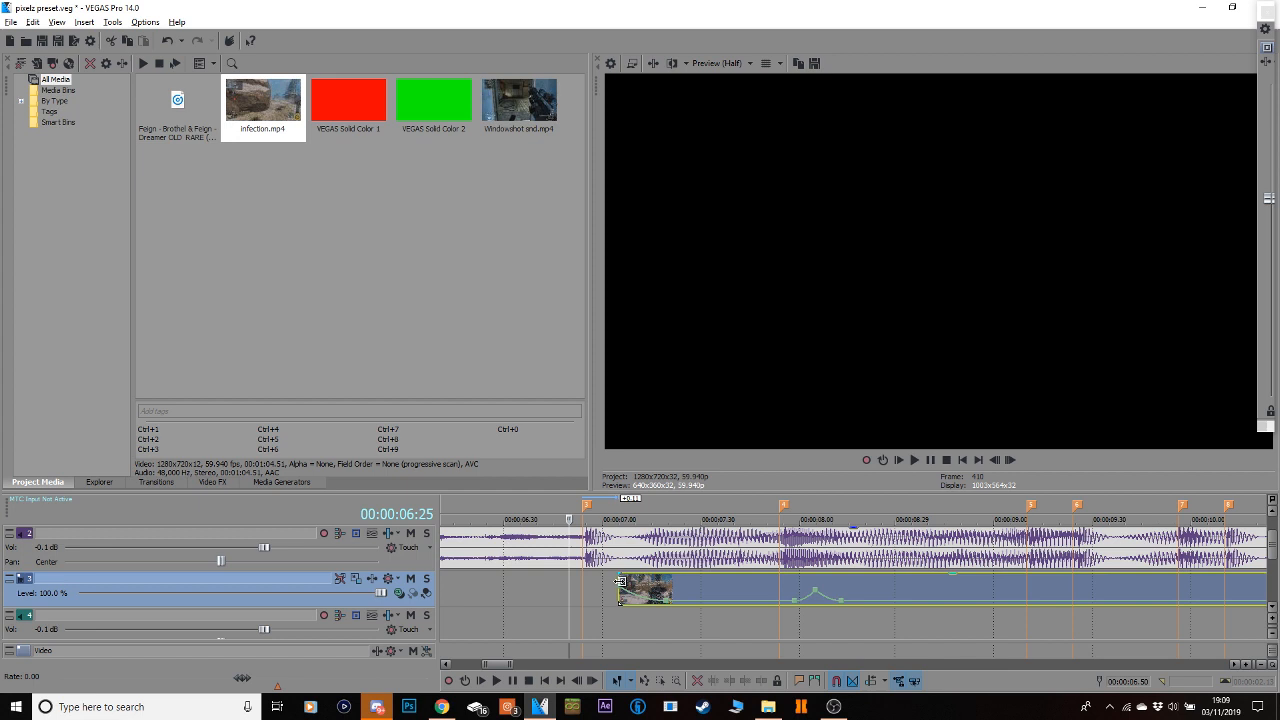
mouse_move(616, 582)
mouse_down()
mouse_move(587, 581)
mouse_move(621, 579)
mouse_up()
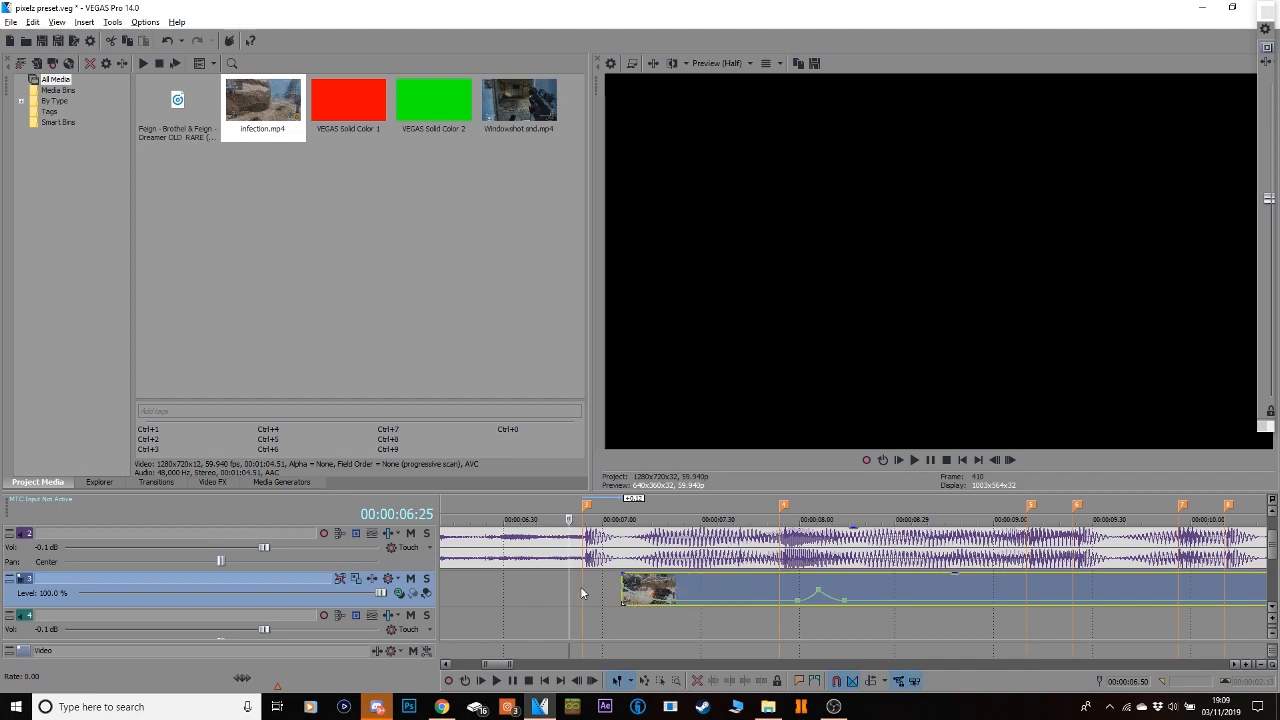
drag(648, 590, 587, 615)
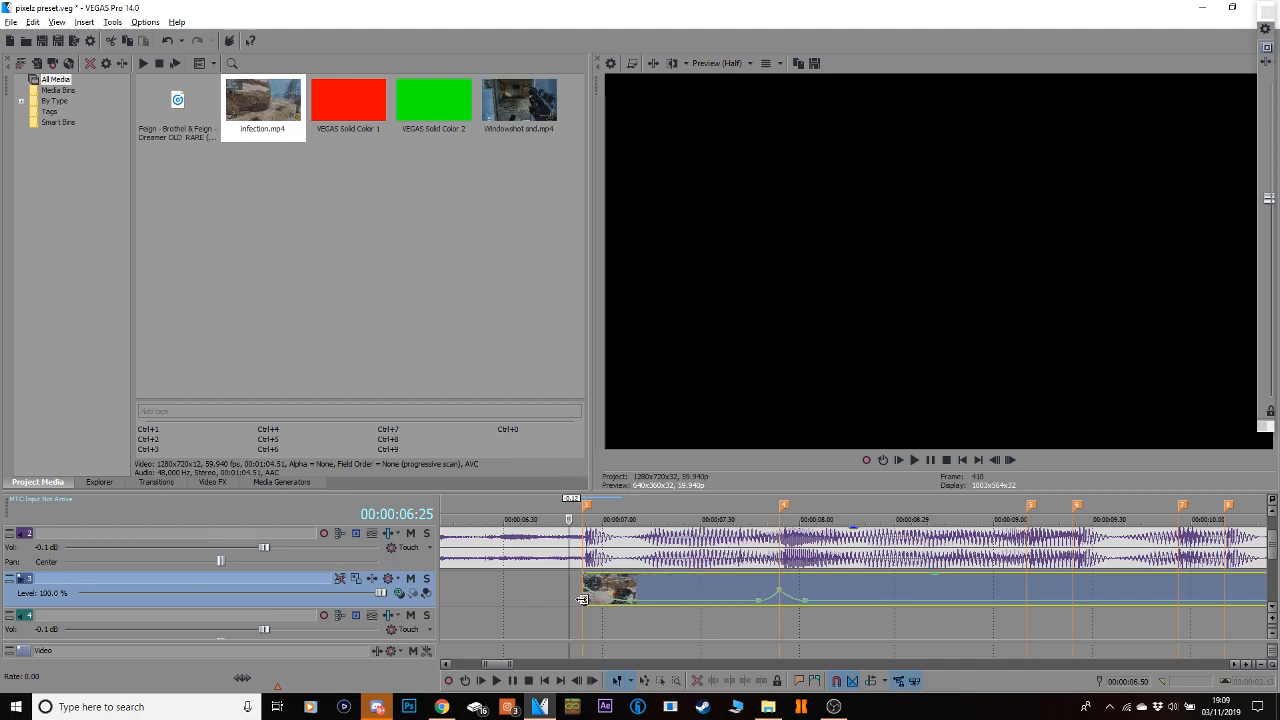
key(space)
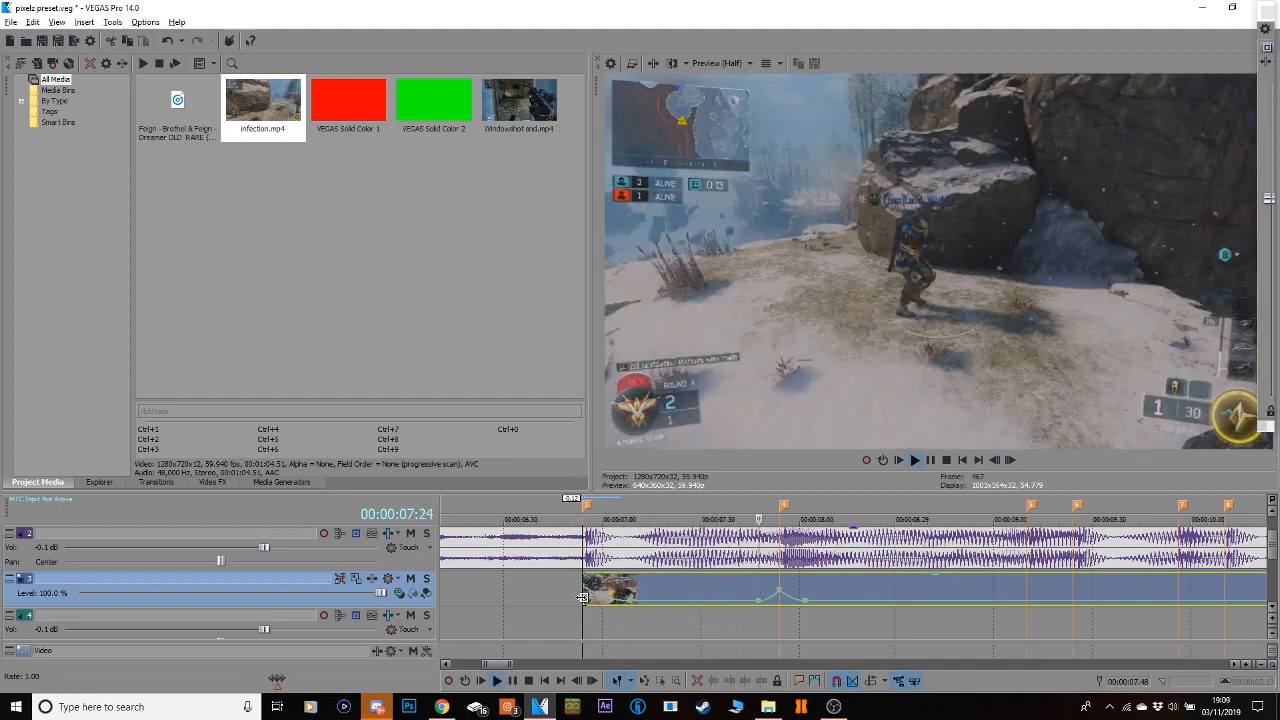
key(space)
Add three velocity points around beat marker 5 and raise the middle one at 00:00:09.10 to about 439%.
click(1025, 586)
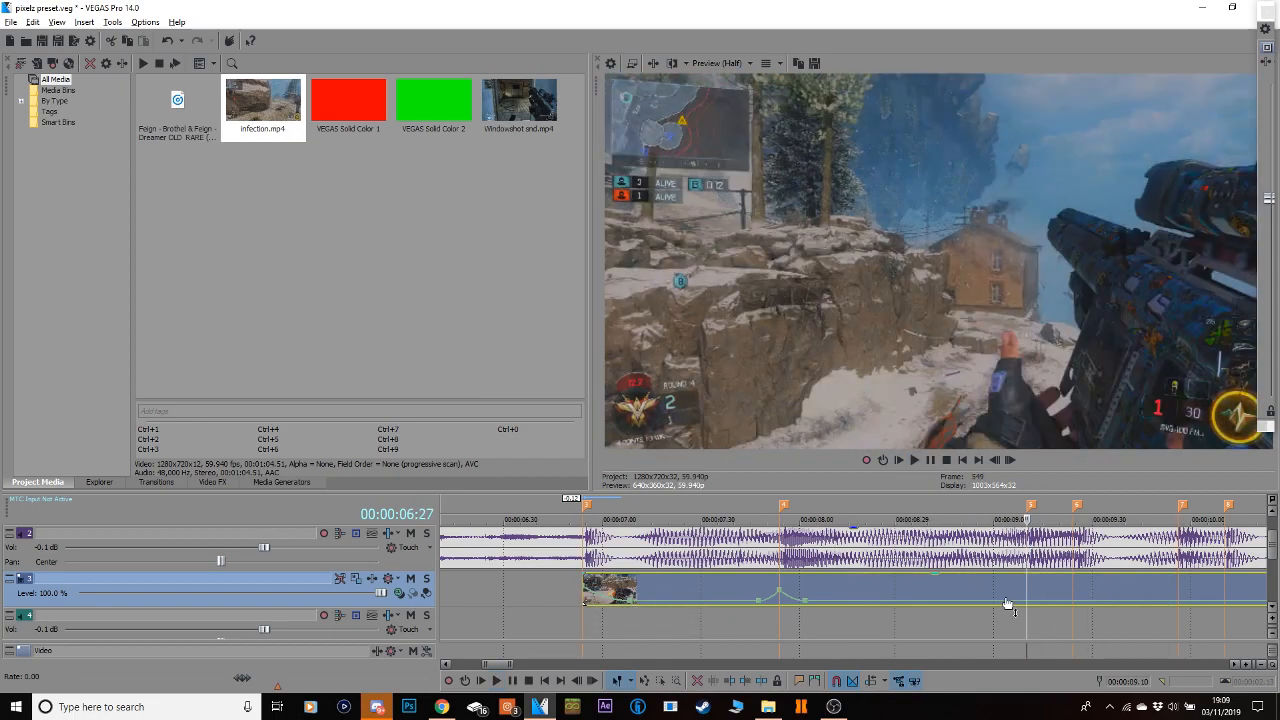
click(1051, 603)
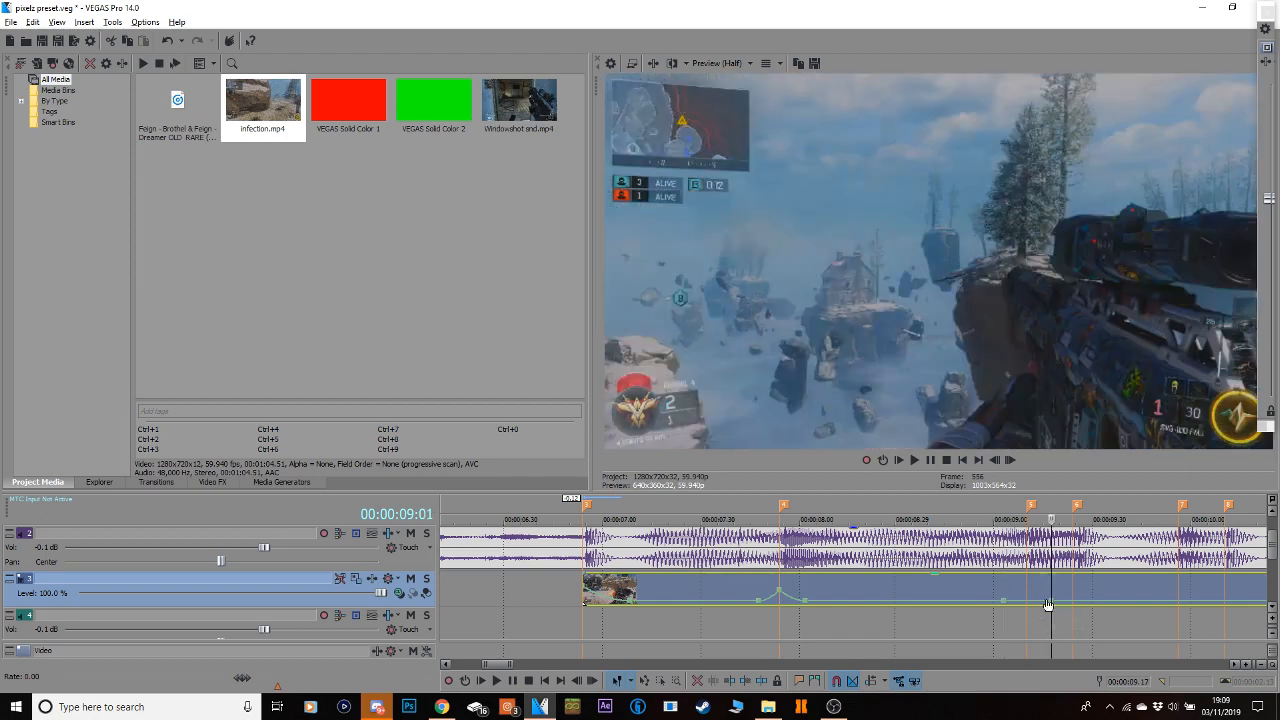
double_click(1028, 601)
drag(1028, 601, 1028, 590)
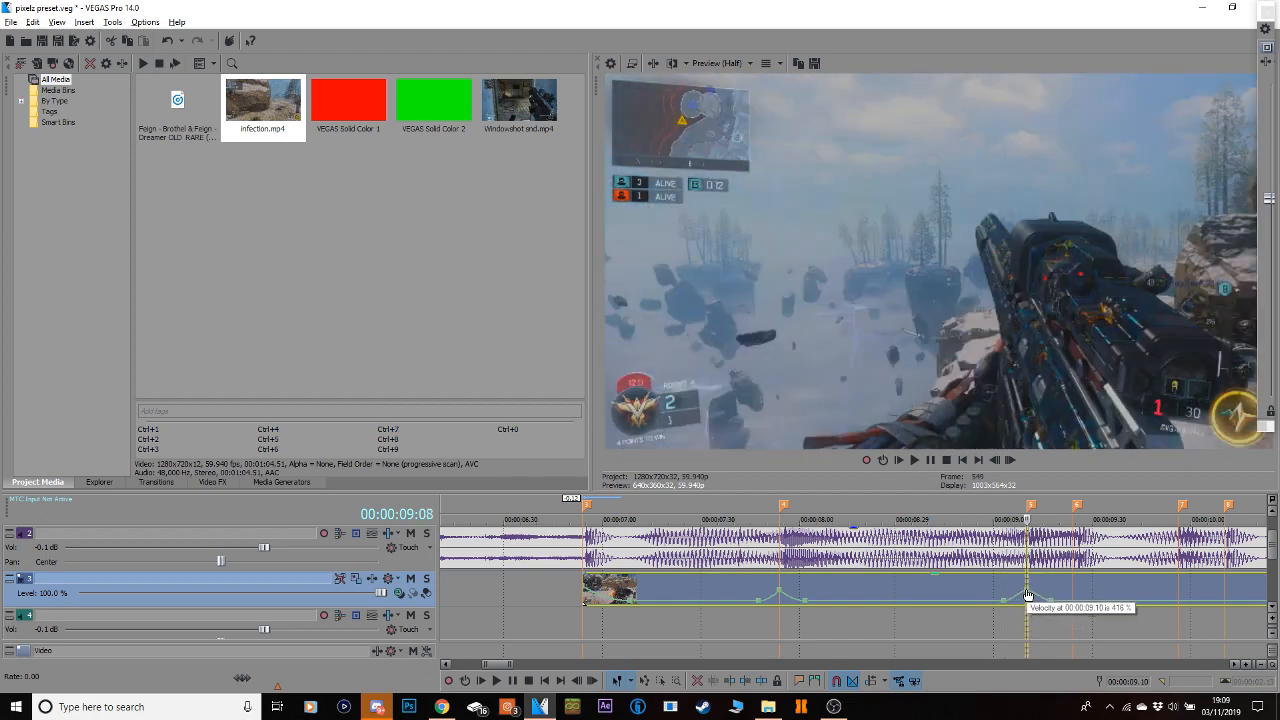
Set the velocity point before the marker 5 peak to Slow Fade and the peak to Fast Fade.
right_click(1004, 600)
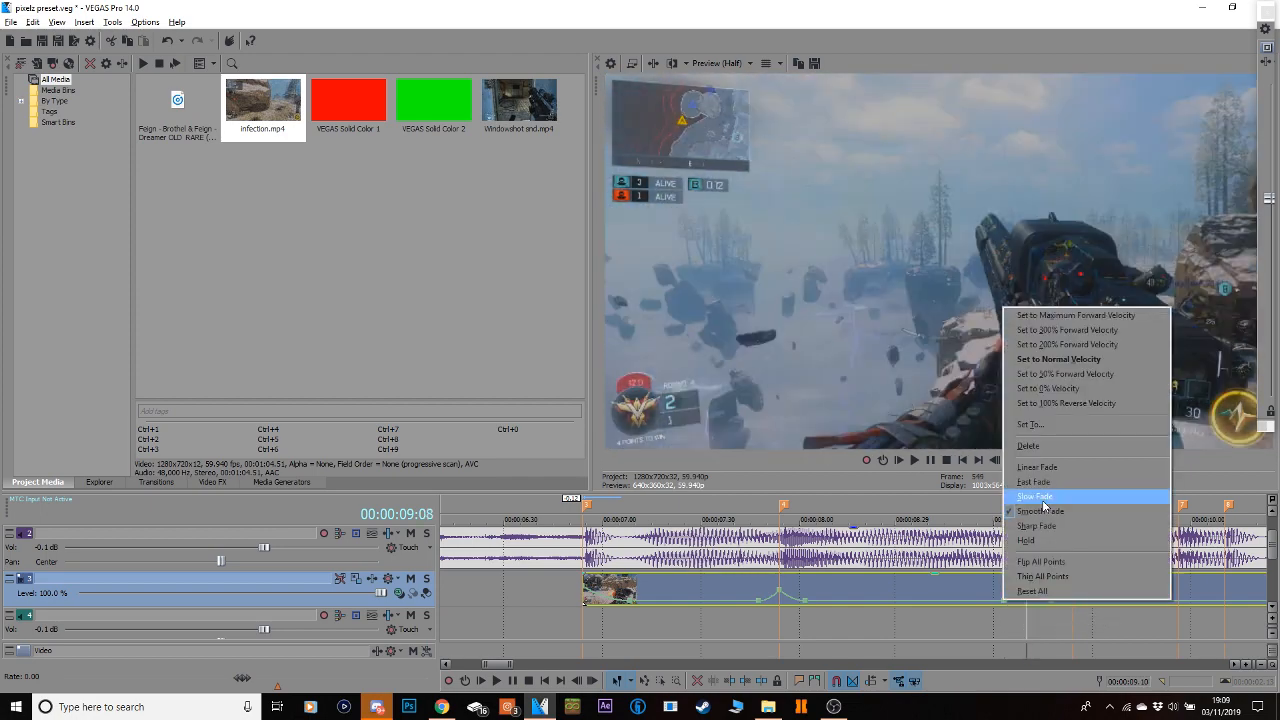
click(1049, 498)
right_click(1028, 592)
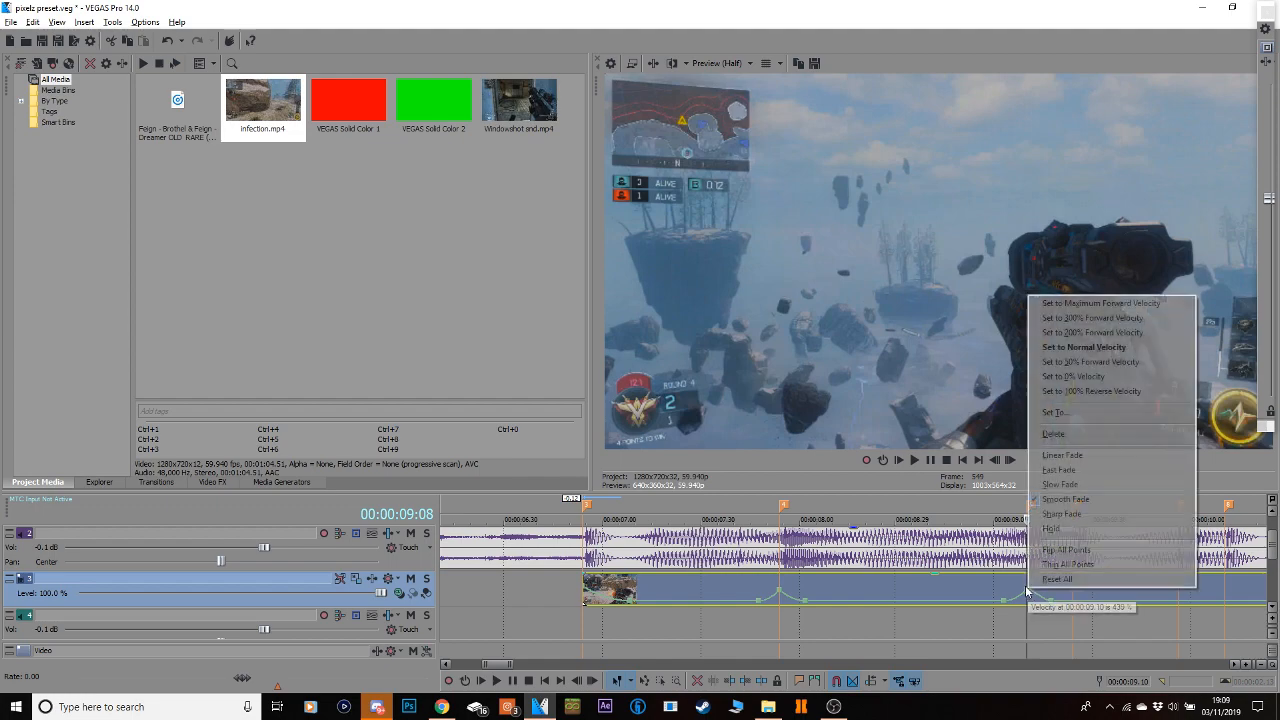
click(1066, 470)
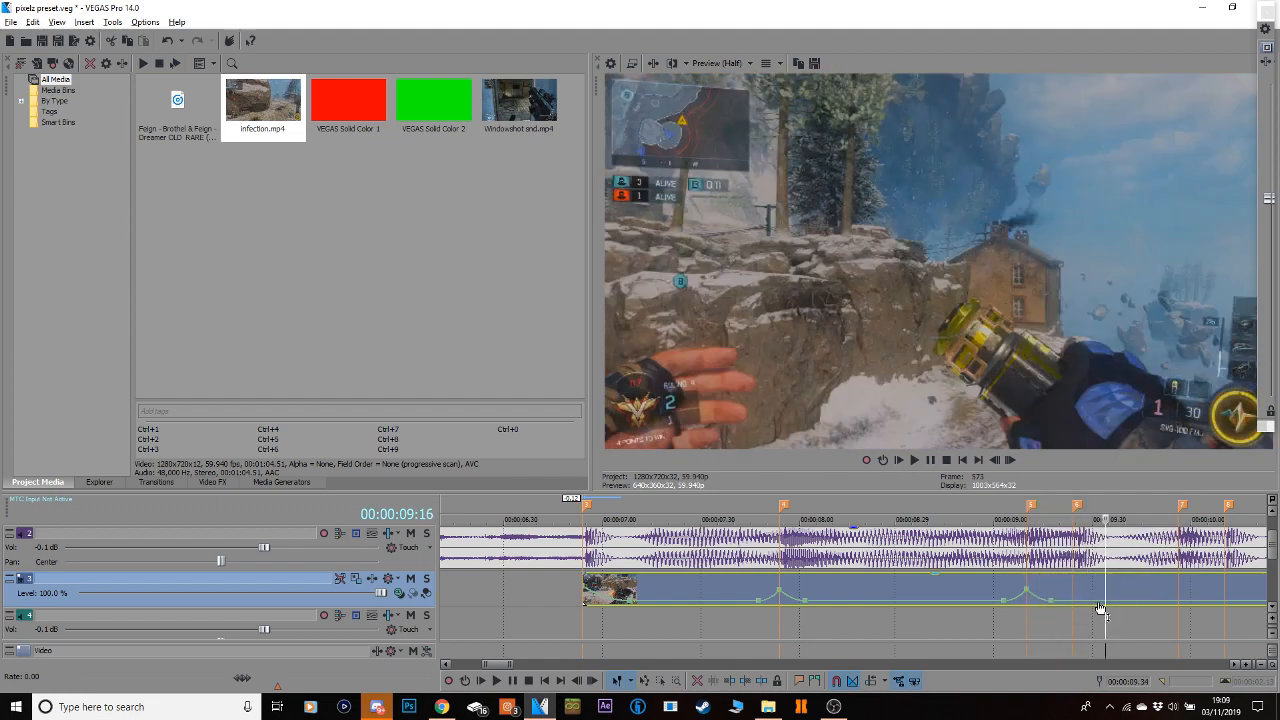
Add velocity points on and just after beat marker 6 and raise the one on the marker into a peak.
double_click(1097, 602)
double_click(1073, 601)
drag(1073, 601, 1073, 590)
Apply Slow Fade before the marker 6 peak and Fast Fade on the peak, and play back the ramps.
right_click(1053, 600)
click(1087, 498)
right_click(1073, 592)
click(1108, 470)
click(947, 630)
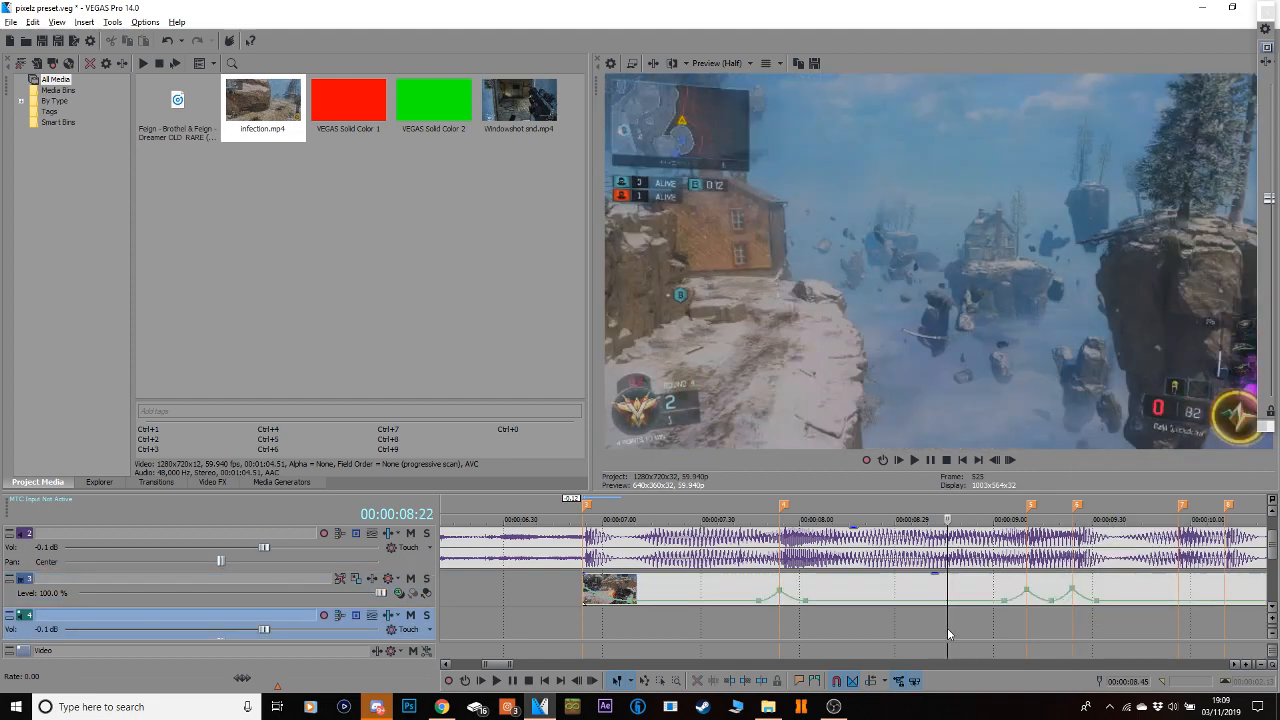
key(space)
Tighten the speed ramp around beat marker 6 and set its closing velocity point to 50%.
drag(1074, 590, 1074, 593)
drag(1097, 601, 1091, 602)
right_click(1091, 601)
click(1120, 428)
text(50)
key(Return)
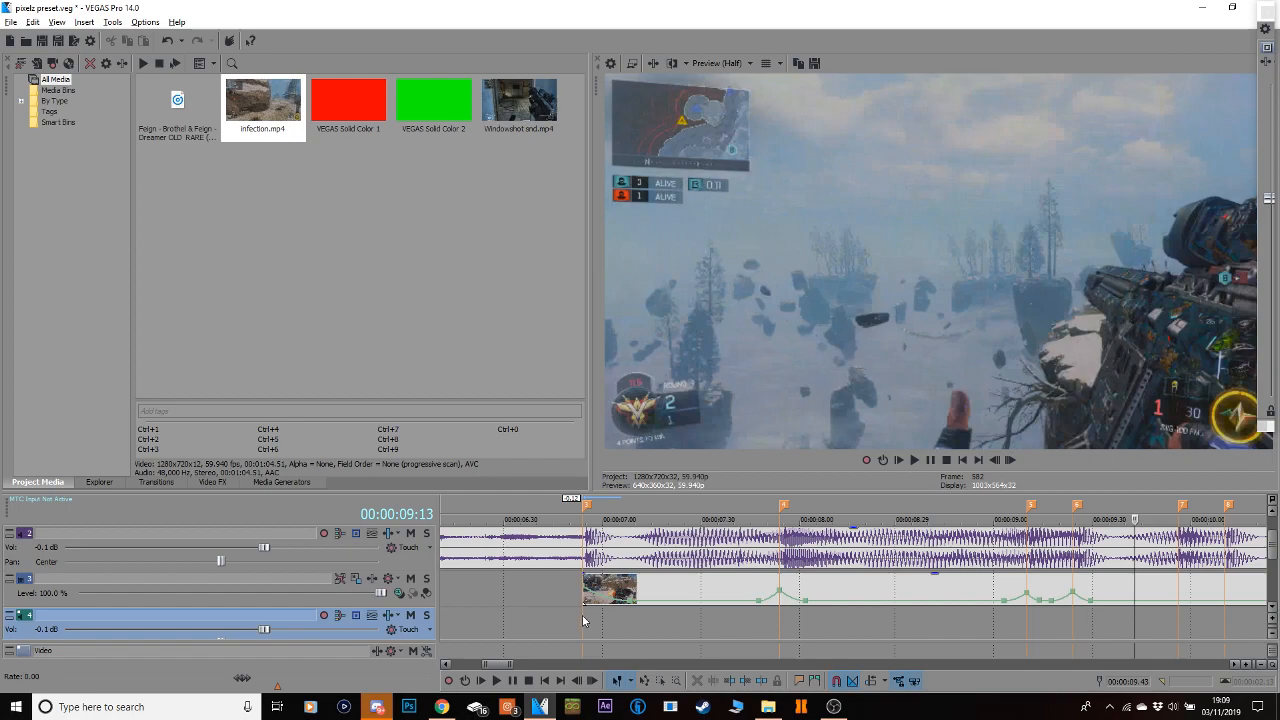
Play back the clip from the first beat marker to check the speed ramps through markers 5 and 6.
click(582, 615)
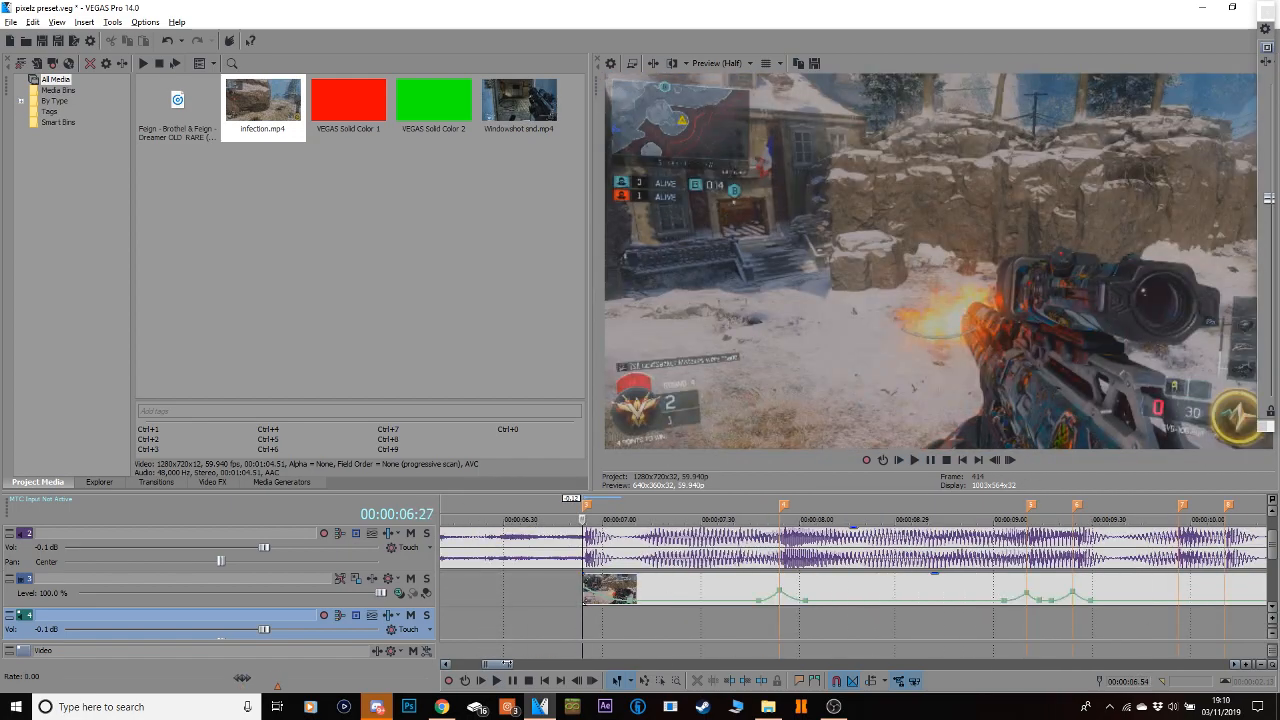
drag(629, 588, 582, 596)
key(space)
key(space)
key(space)
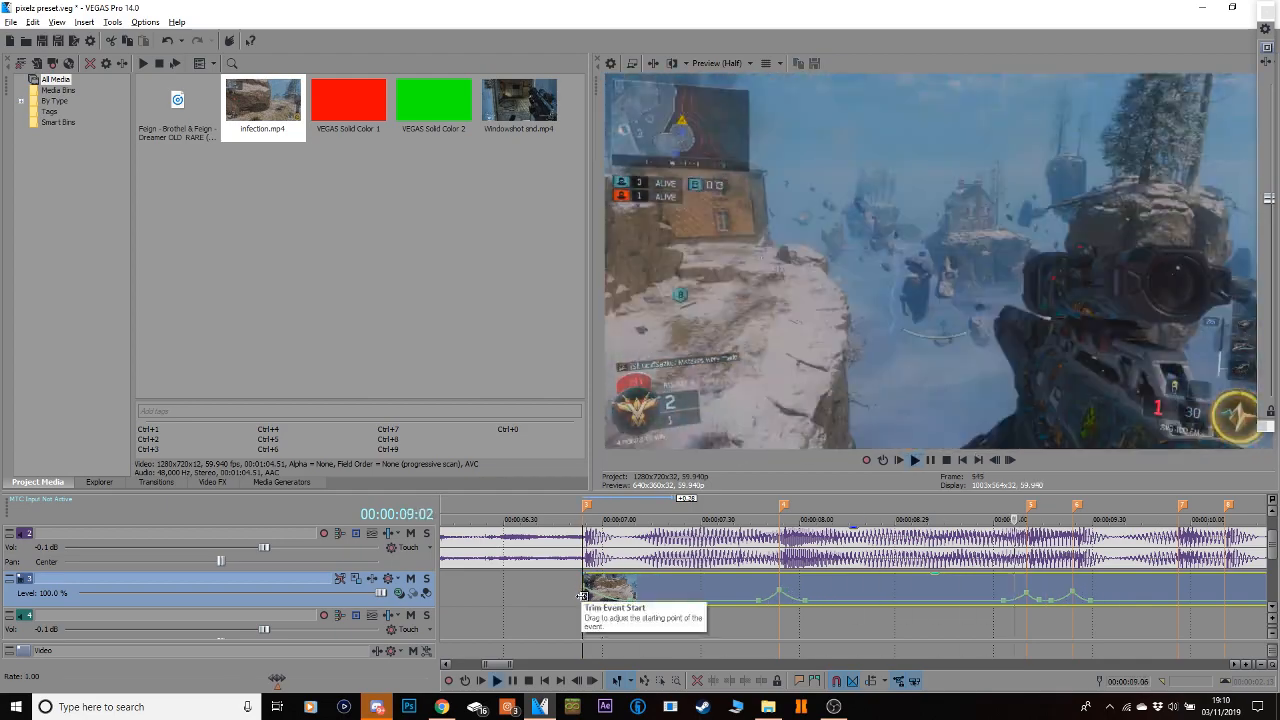
key(space)
Add velocity points around beat marker 7, raise the one on the marker into a peak, and apply Fast Fade to it.
drag(498, 664, 509, 664)
click(730, 603)
double_click(701, 601)
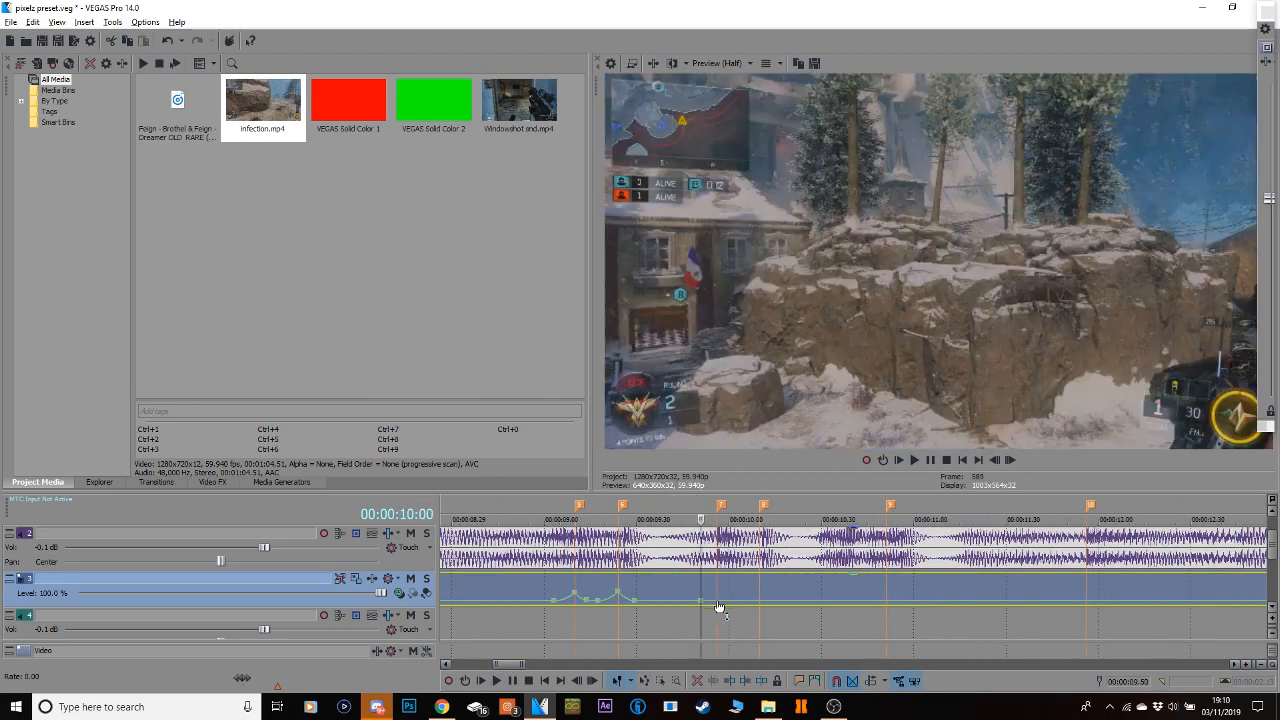
key(space)
right_click(716, 596)
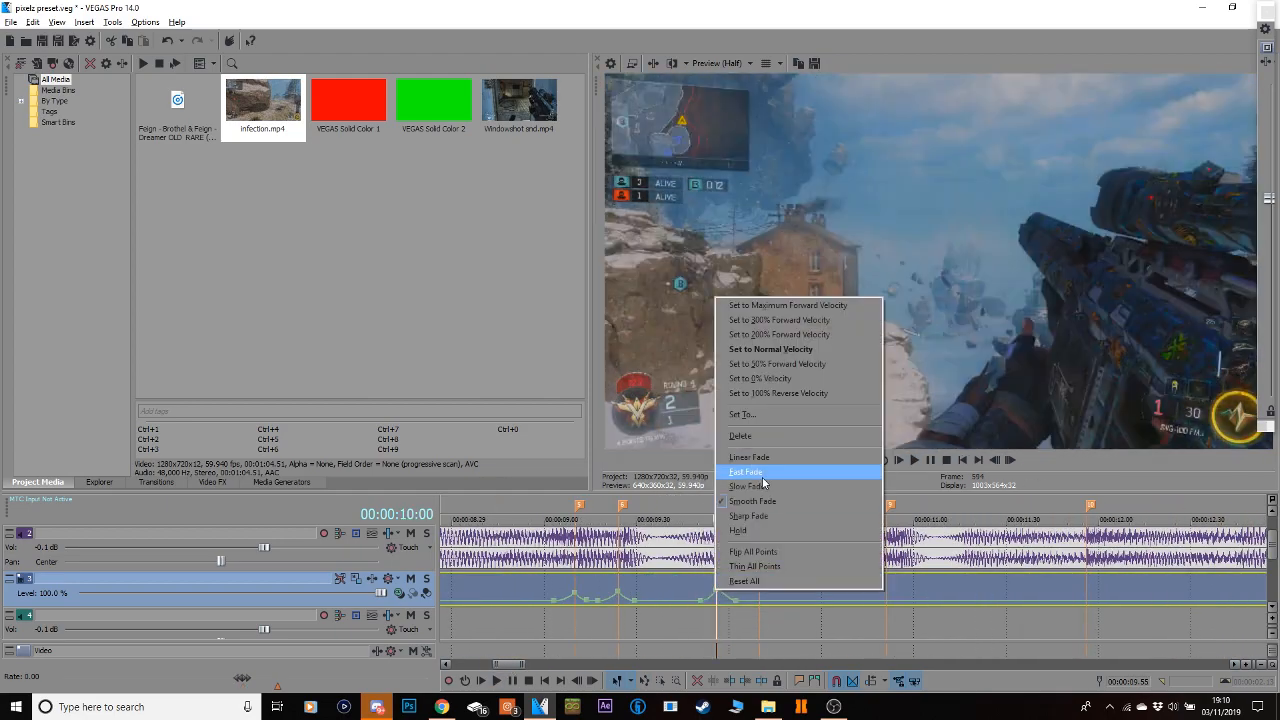
click(603, 630)
key(space)
key(space)
Add velocity points before, on and after beat marker 8 and raise the one on the marker into a peak.
drag(716, 591, 759, 595)
double_click(746, 601)
double_click(779, 602)
double_click(759, 601)
Set the velocity point before the marker 8 peak to Slow Fade and the peak to Fast Fade.
right_click(747, 600)
click(778, 502)
right_click(763, 594)
click(796, 478)
Play back the clip from its start toward beat marker 10 to check the speed ramps.
click(803, 616)
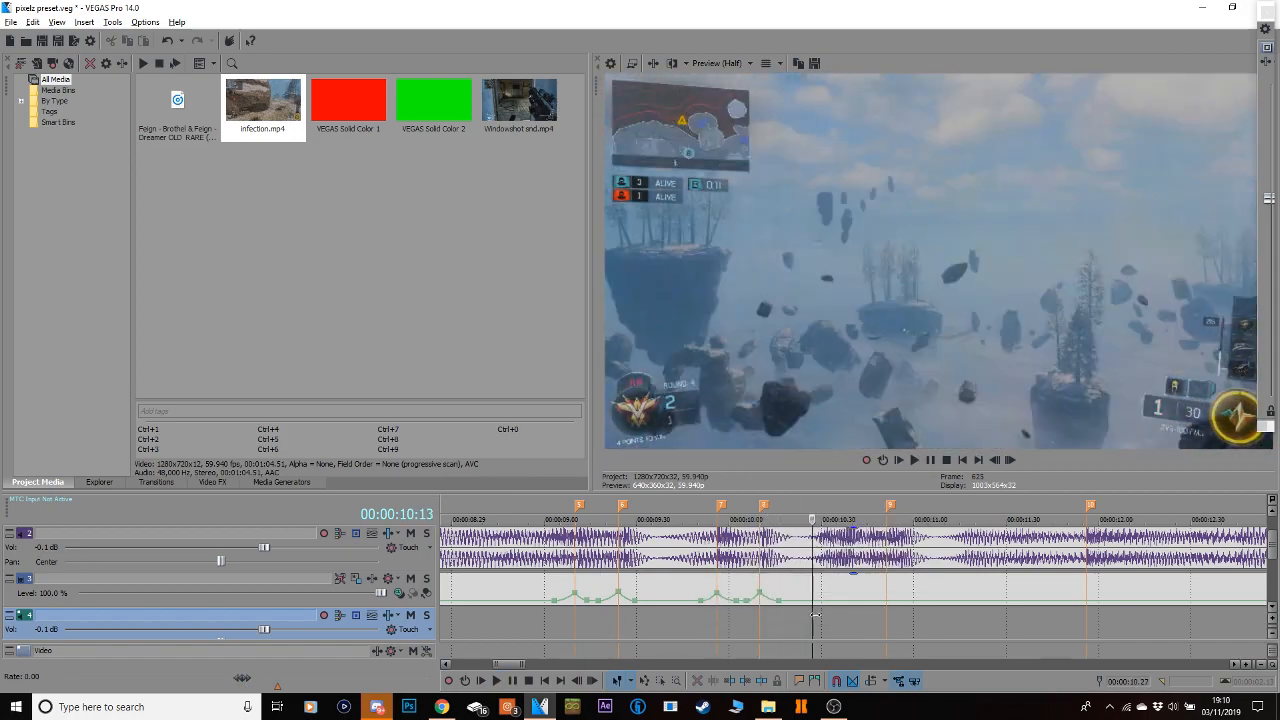
drag(511, 664, 499, 665)
drag(648, 583, 627, 582)
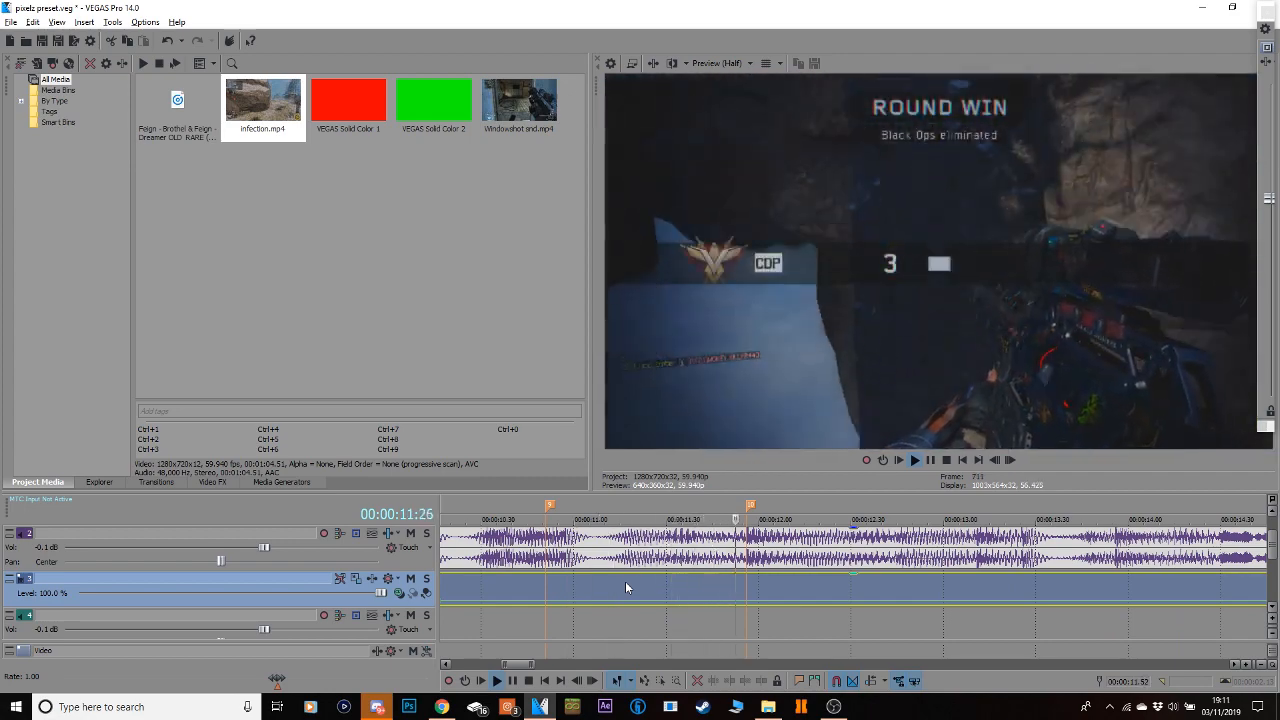
key(space)
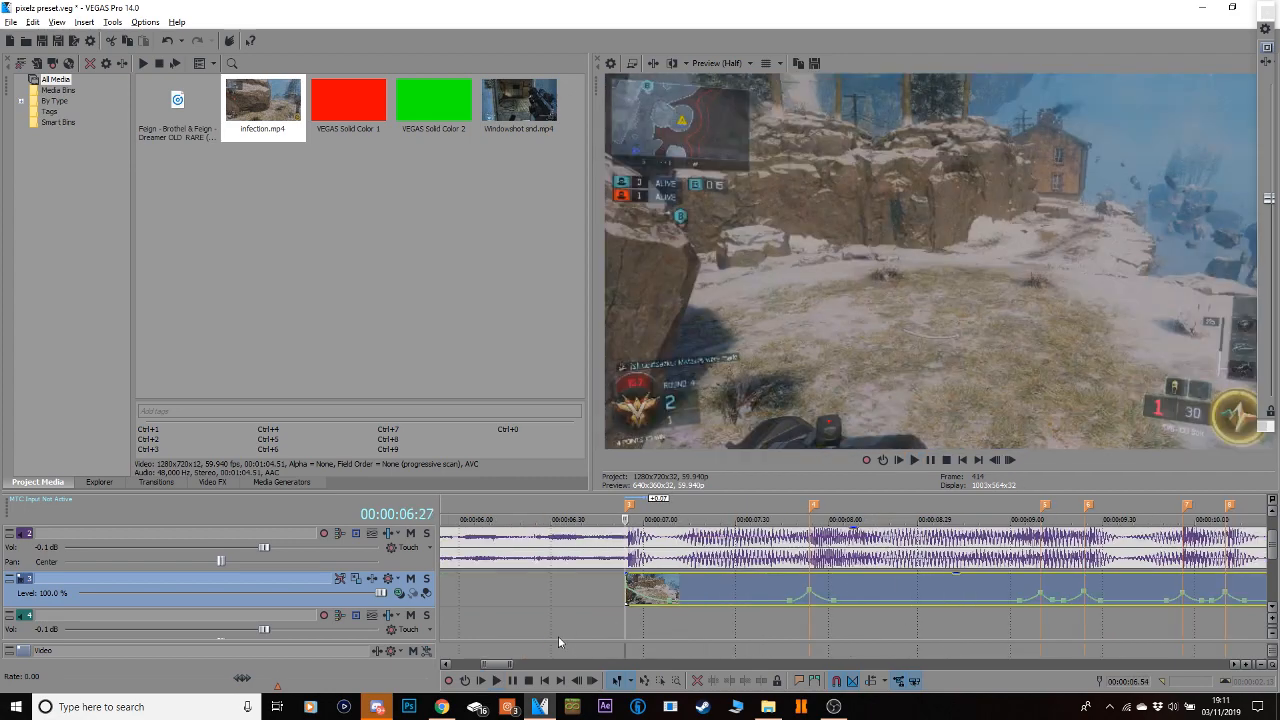
Split the clip at beat marker 9 and at the gunshot just after it, delete the piece between, and close the gap.
click(760, 600)
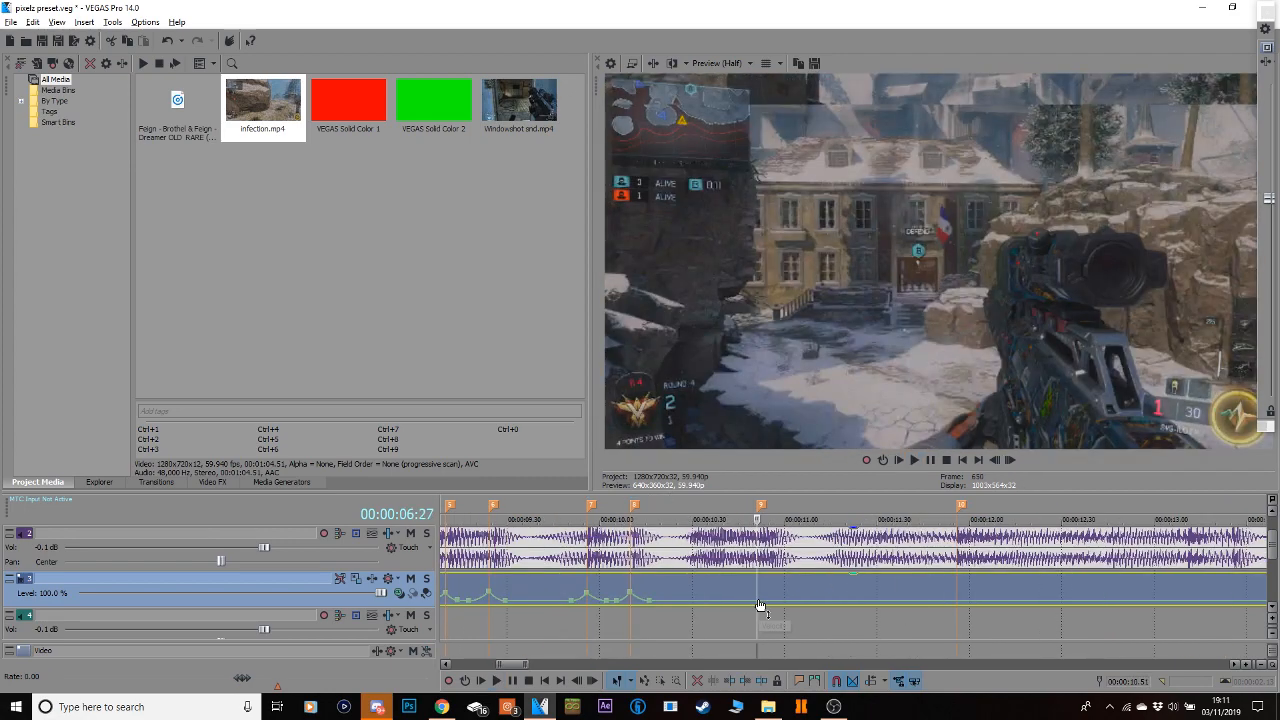
key(s)
drag(760, 621, 772, 620)
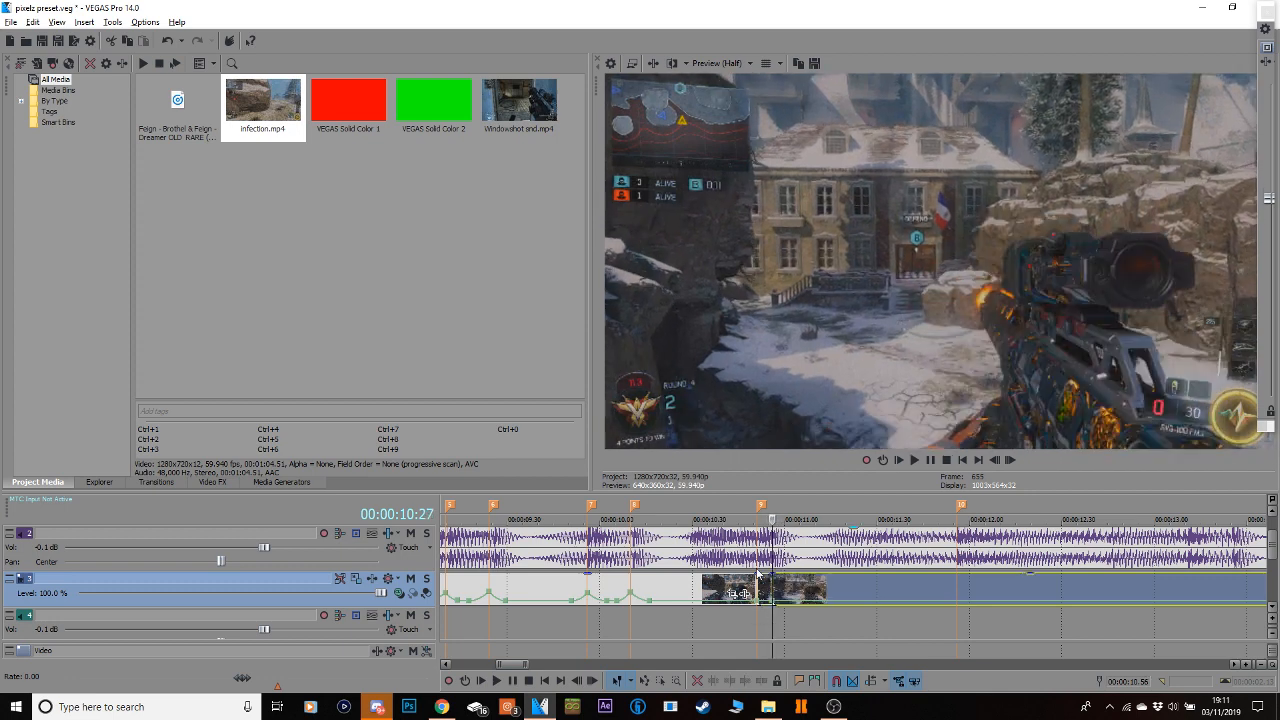
click(757, 574)
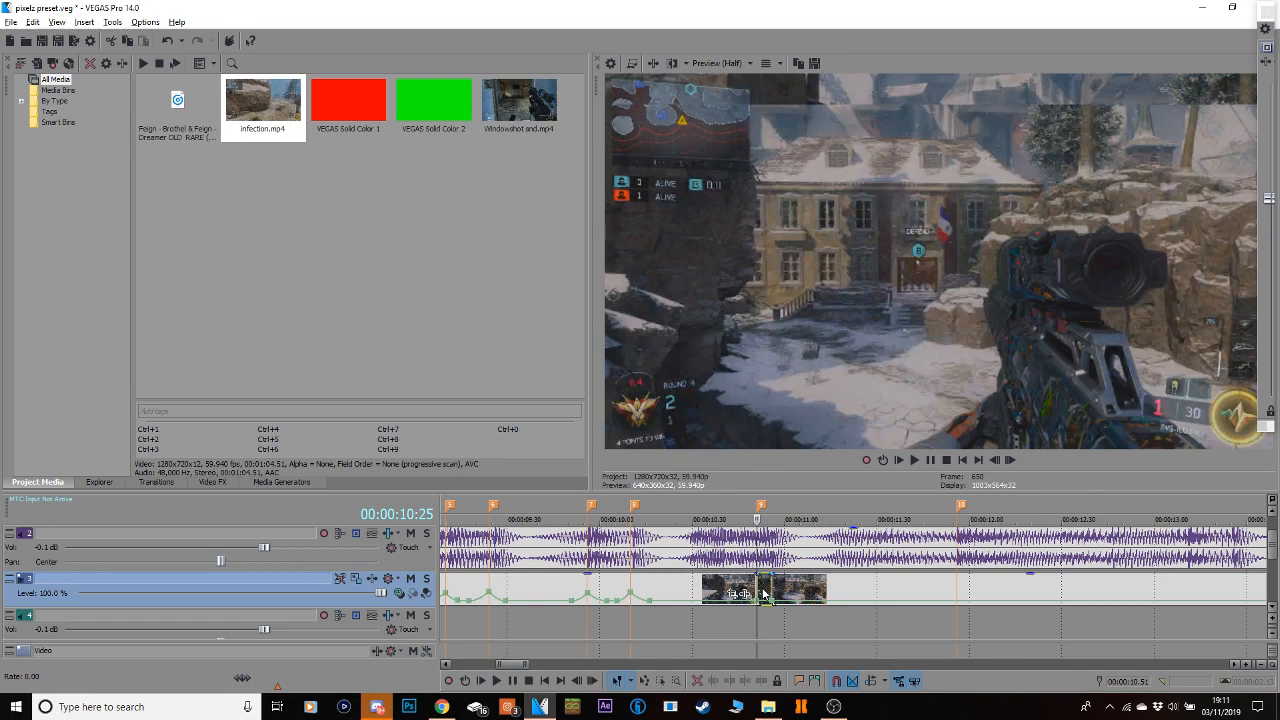
key(Delete)
drag(787, 586, 760, 592)
Shape a velocity peak at the start of the clip after marker 9, with a point just after it and Fast Fade on the peak.
double_click(790, 603)
right_click(759, 592)
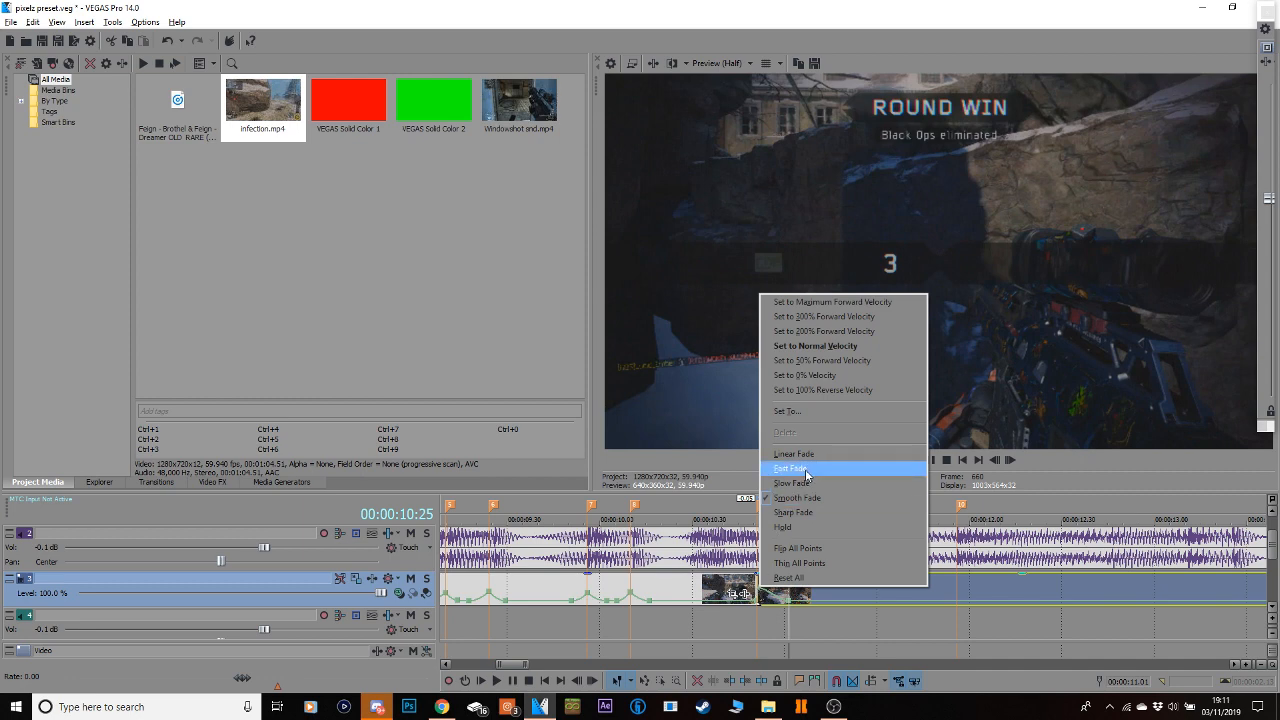
click(806, 471)
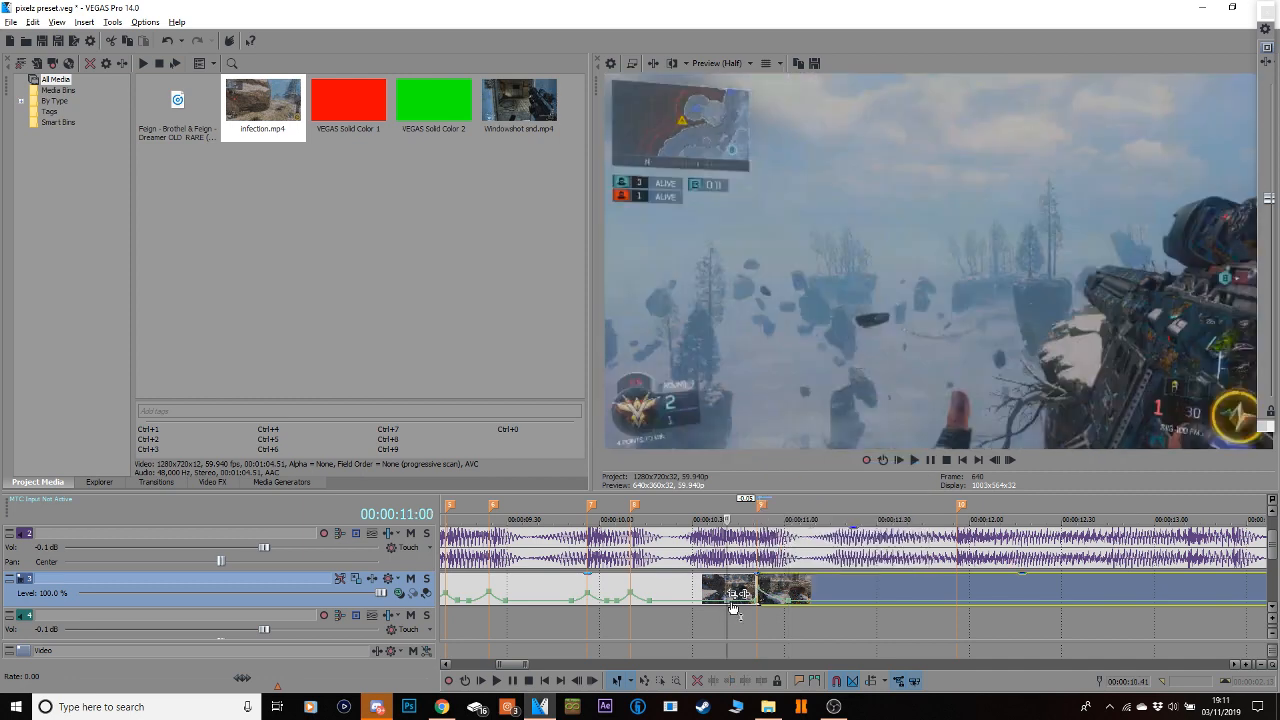
Raise the velocity at the end of the clip before marker 9 and set the point preceding it to Slow Fade.
click(757, 604)
drag(757, 604, 752, 601)
right_click(728, 604)
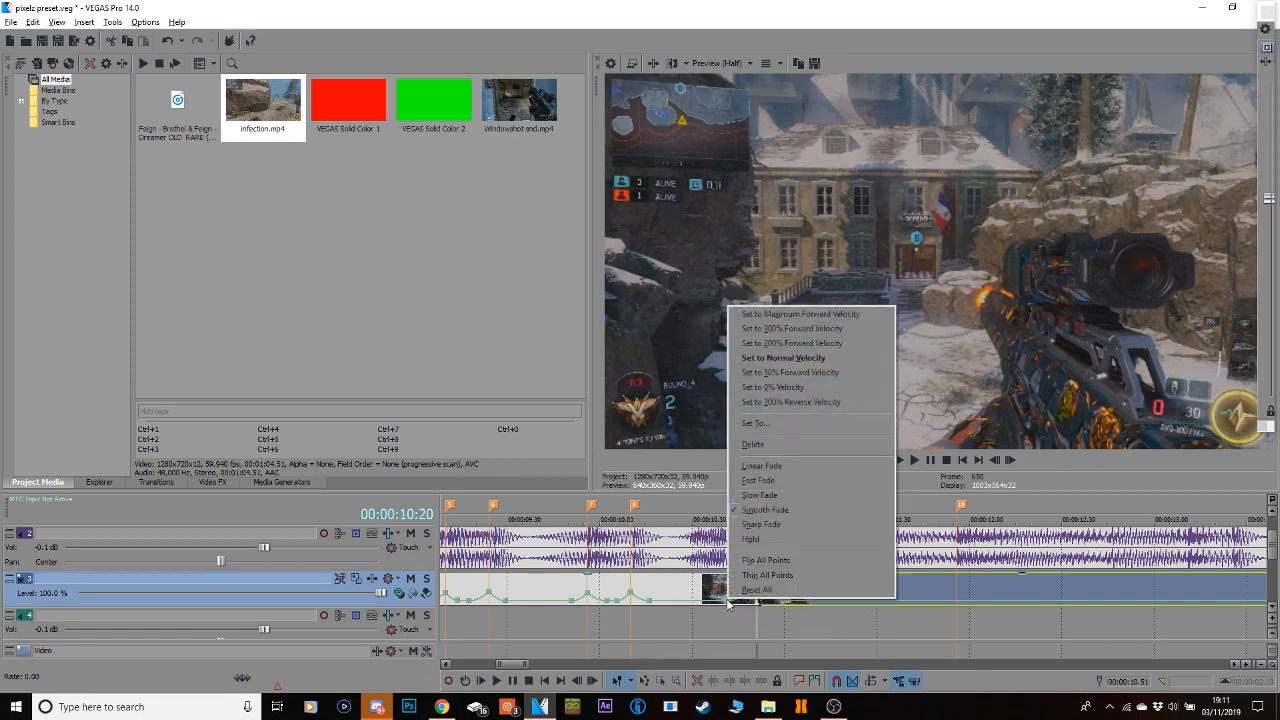
click(770, 494)
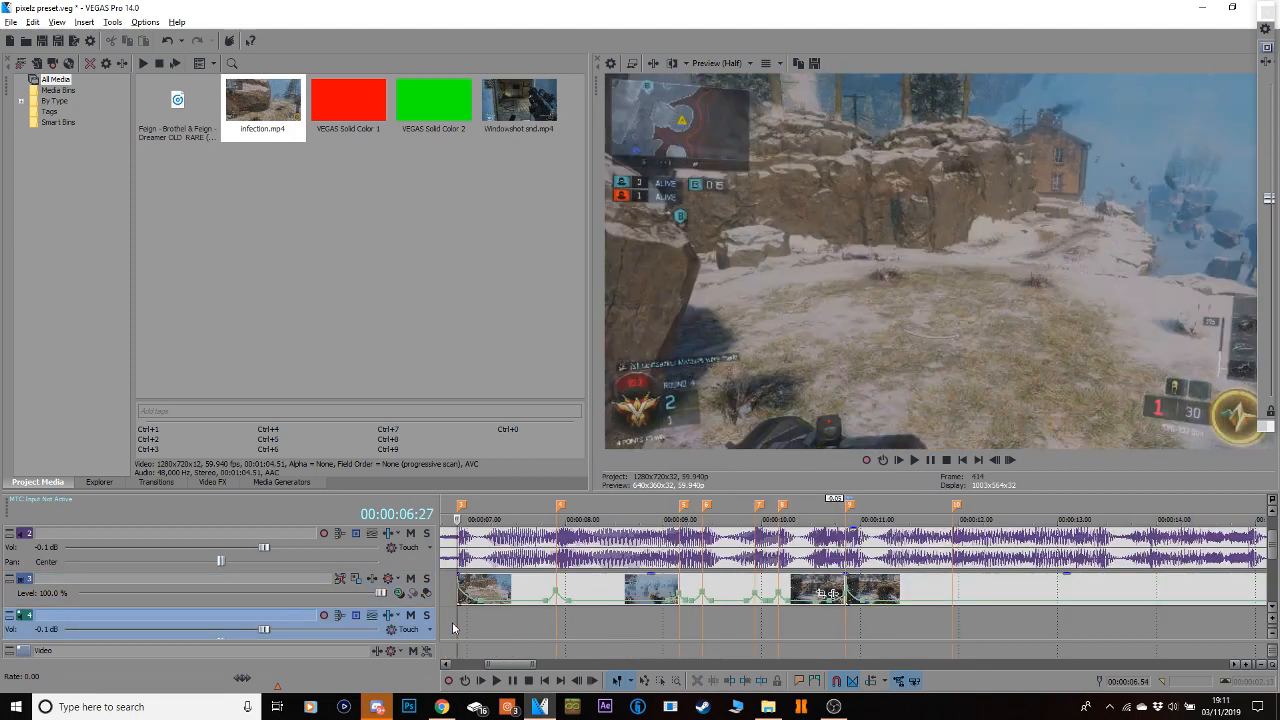
Play back the edit from the clip's start through the cut at beat marker 9.
key(space)
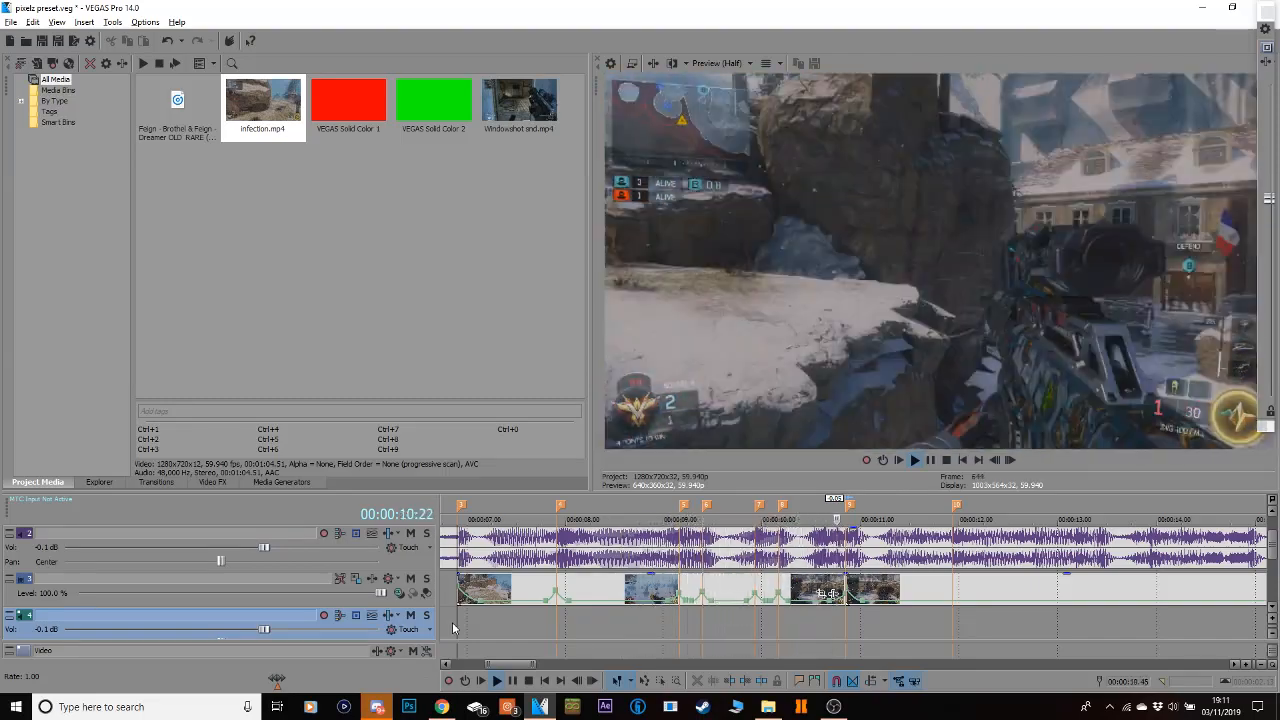
key(space)
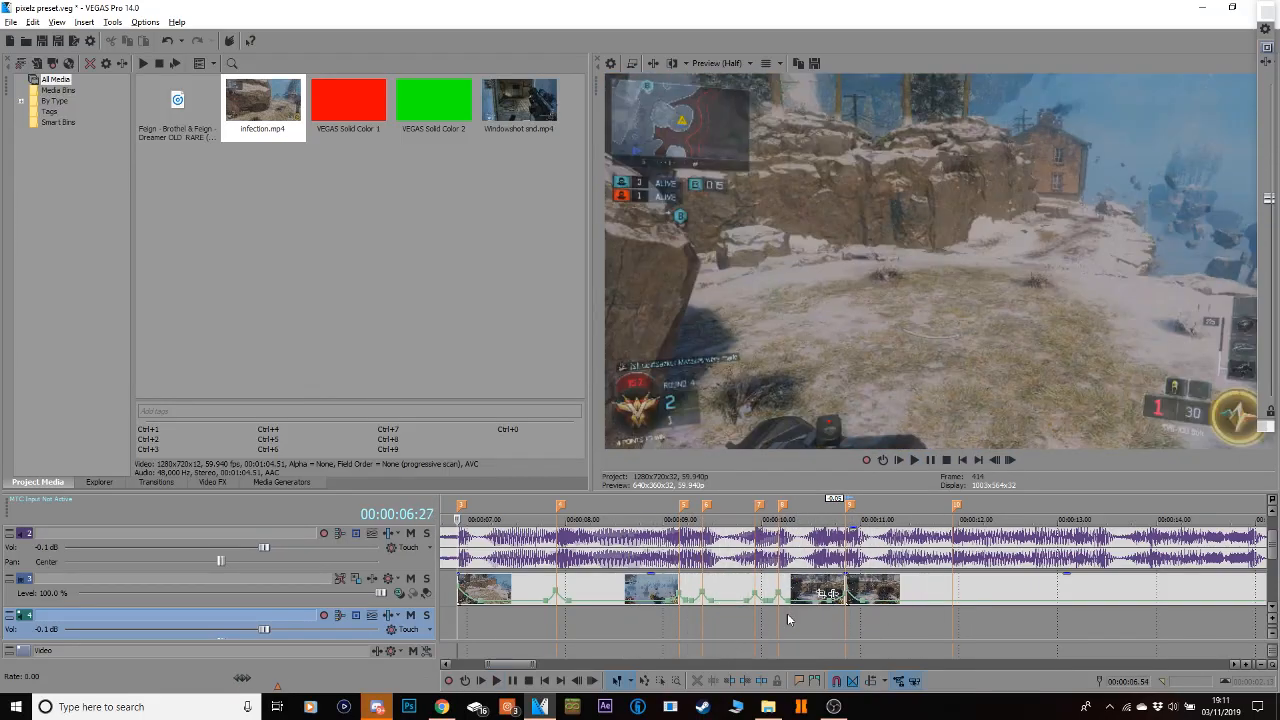
click(868, 585)
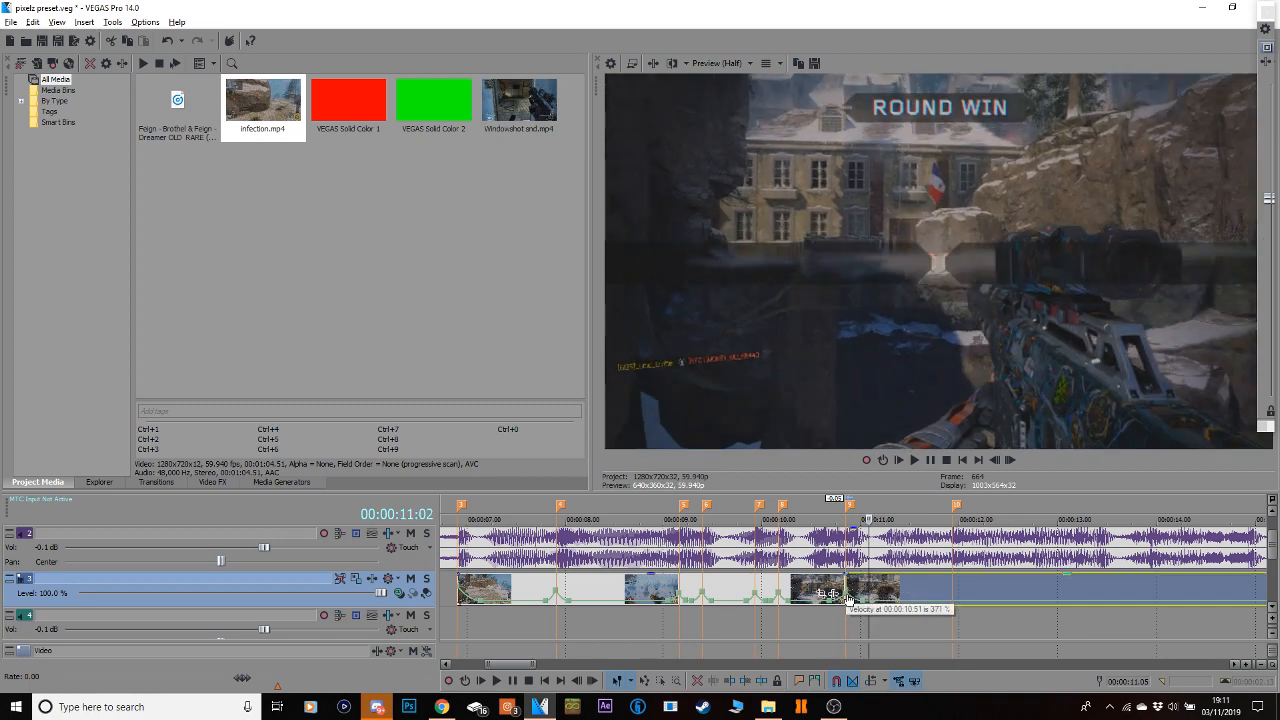
click(452, 629)
key(space)
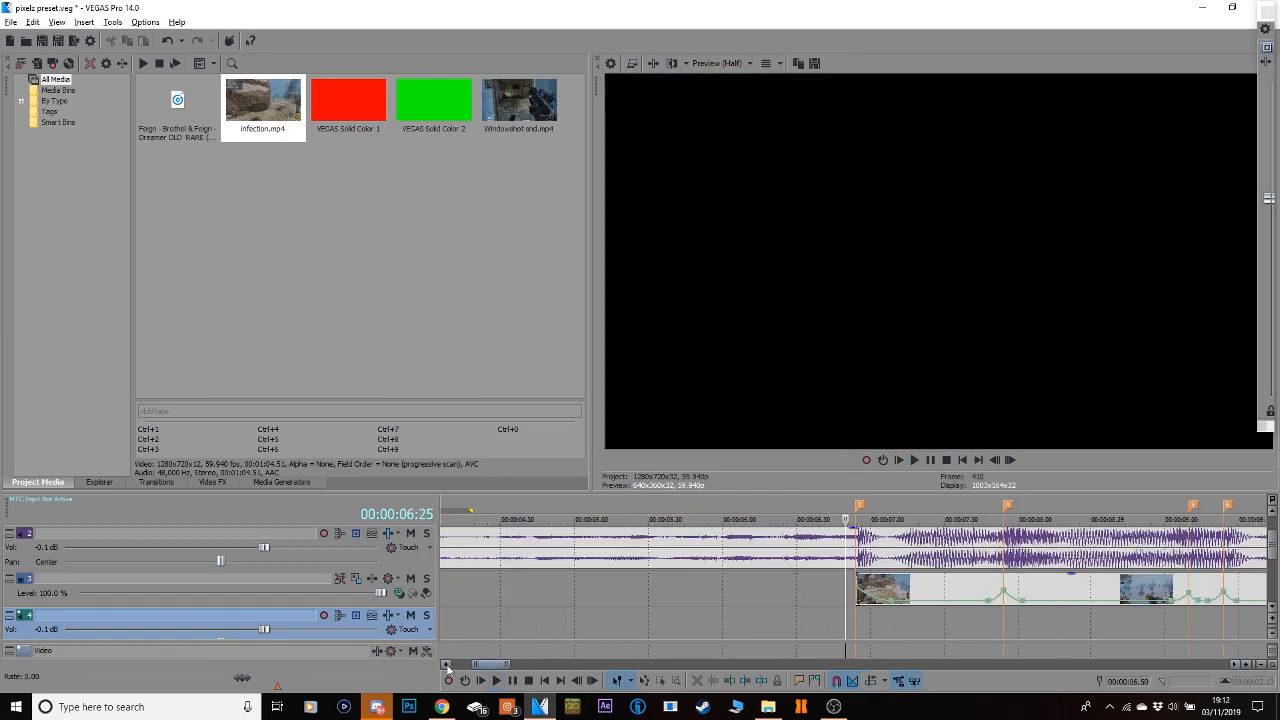
Replay the section from beat marker 8 across the cut at marker 9 to check the transition's timing.
drag(489, 665, 519, 665)
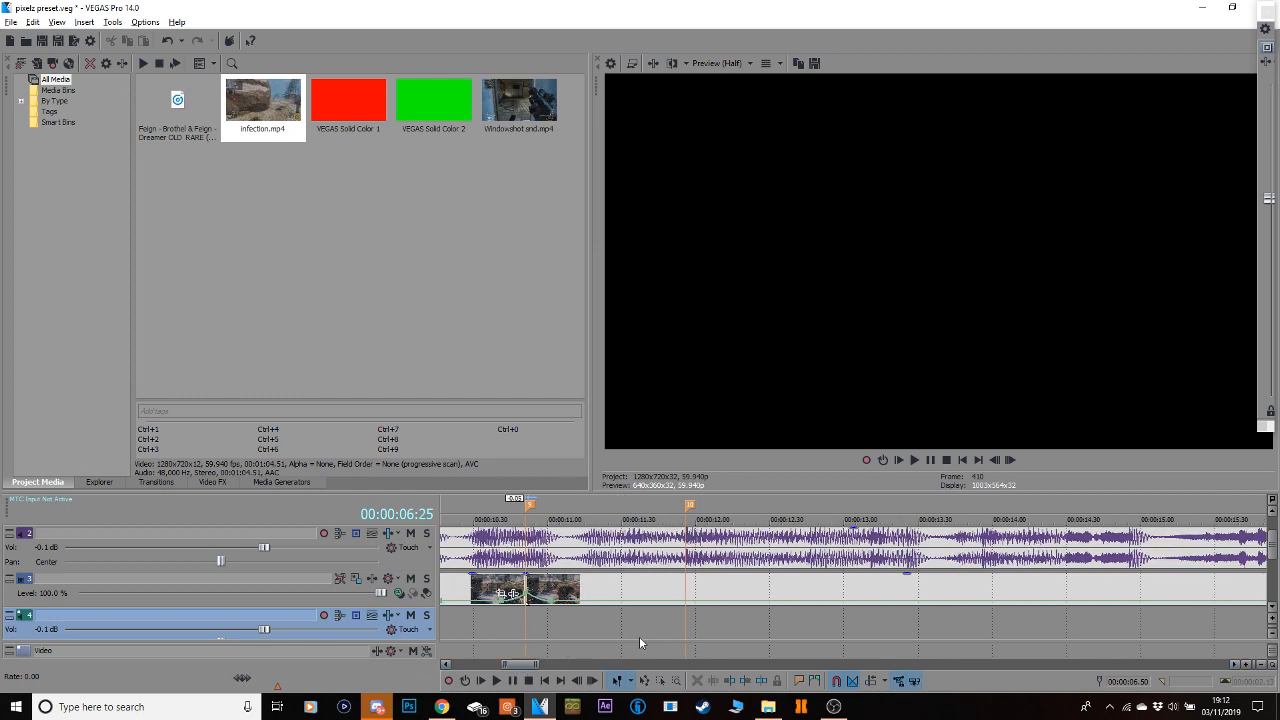
click(639, 636)
drag(552, 607, 530, 598)
drag(526, 665, 520, 665)
click(569, 636)
key(space)
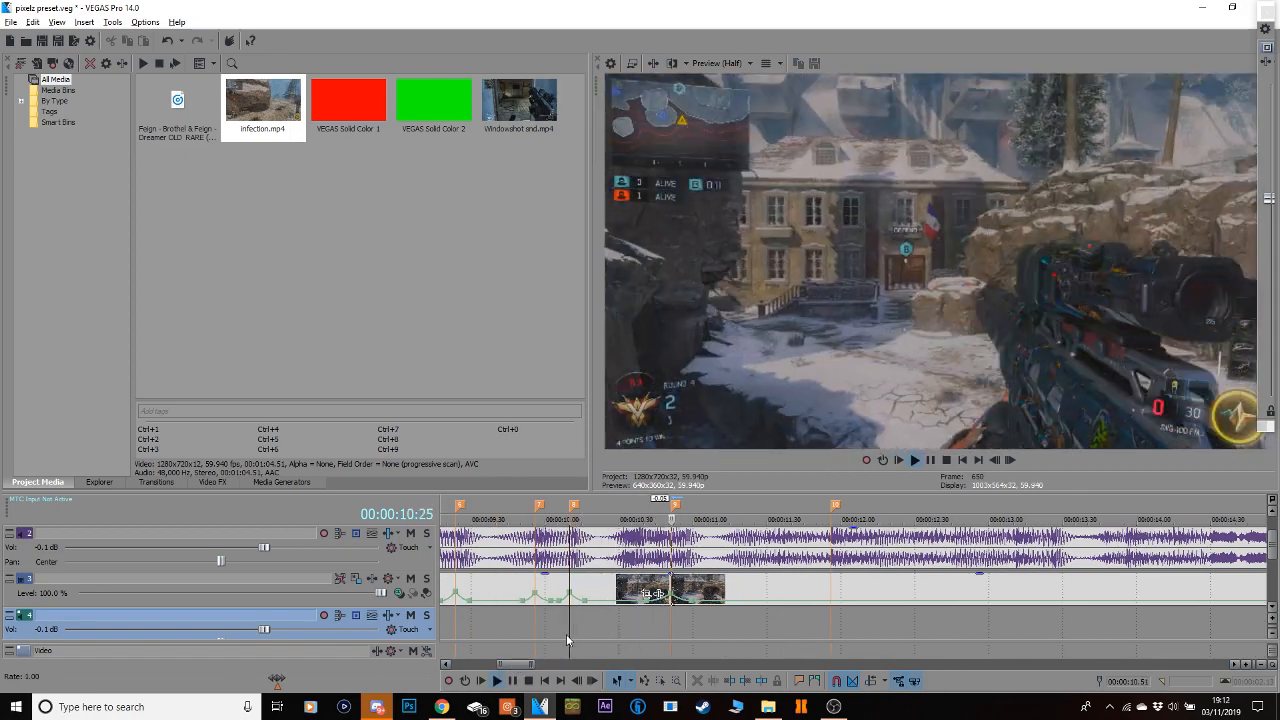
key(space)
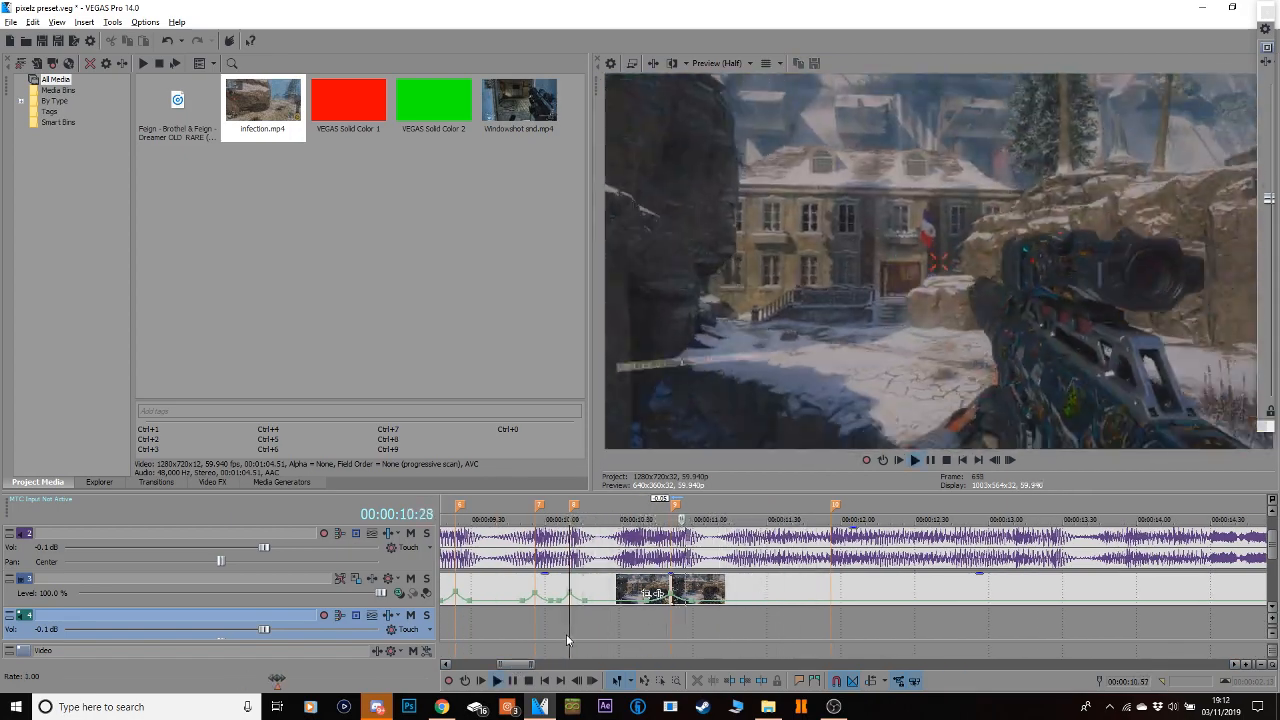
key(space)
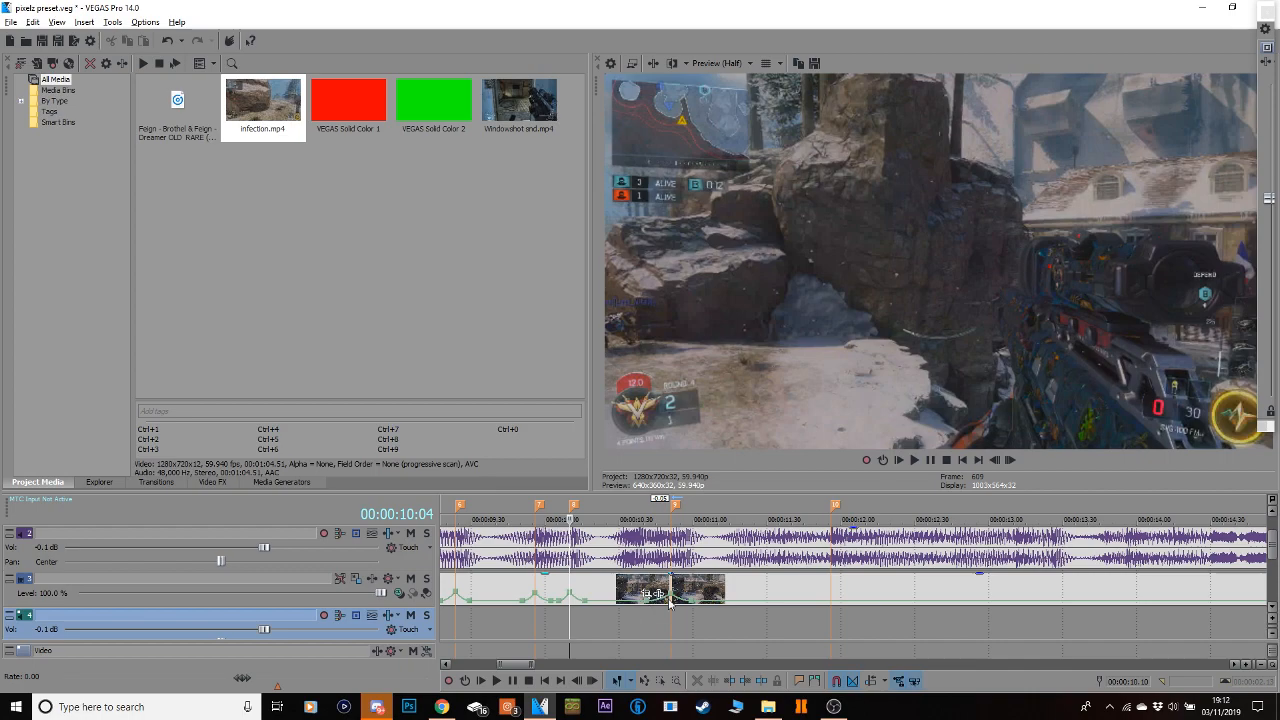
key(space)
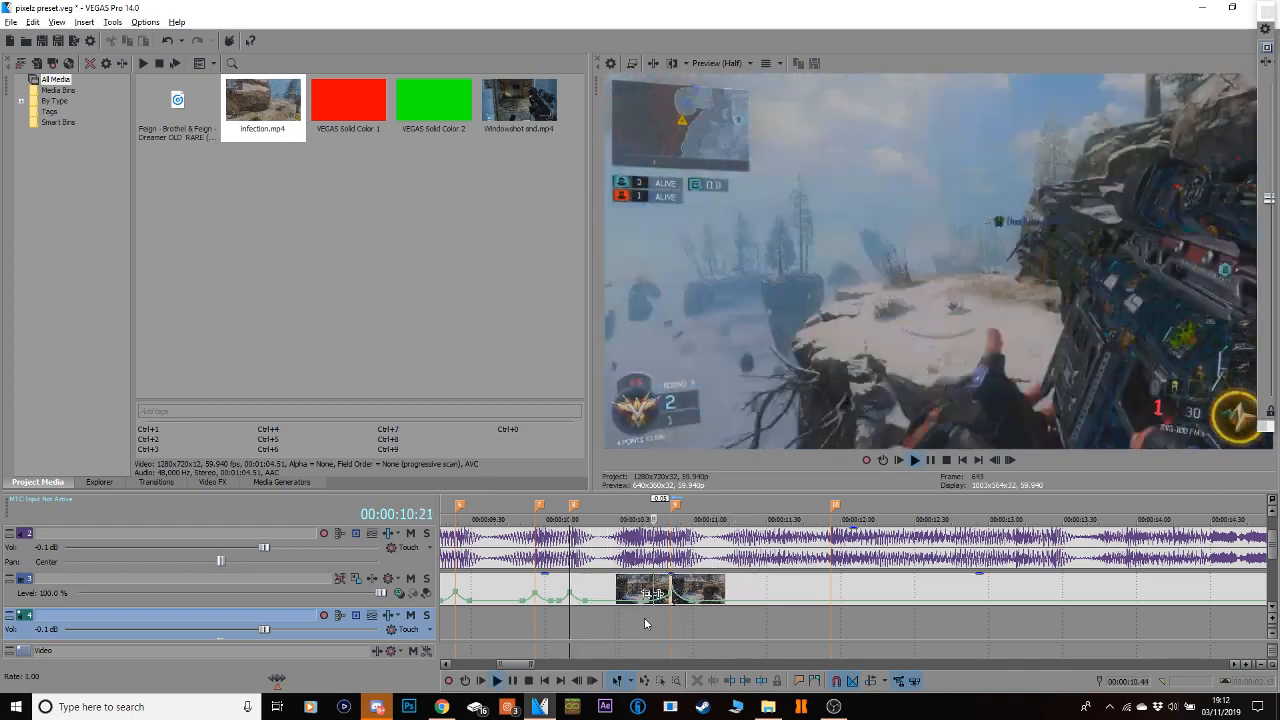
key(space)
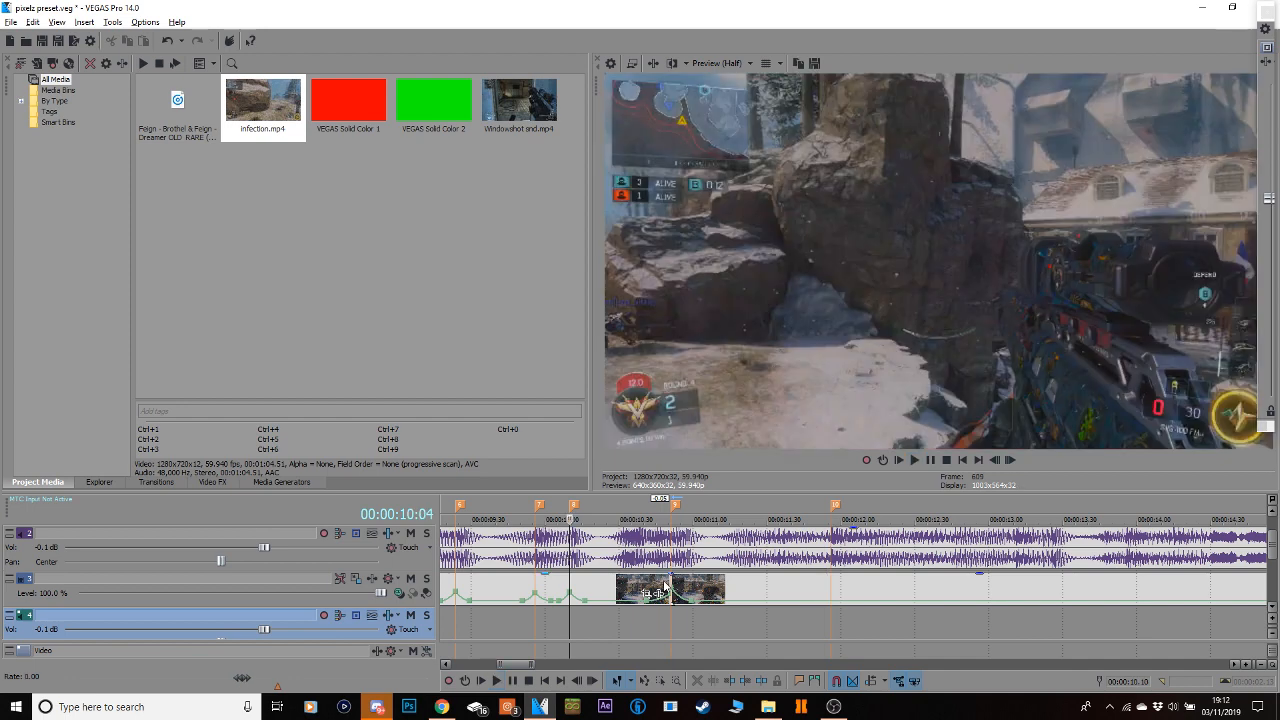
Trim the gunshot frames off the end of the clip before marker 9 and slide that clip against the cut.
click(665, 590)
click(592, 681)
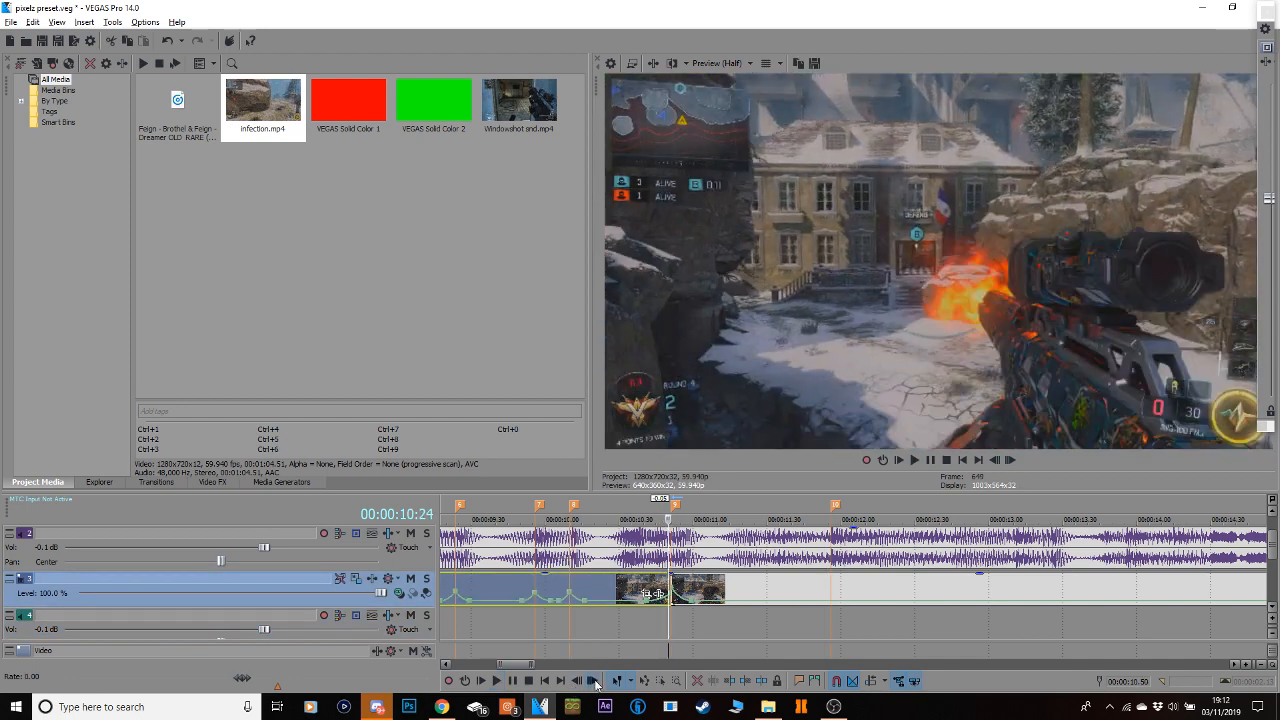
click(650, 590)
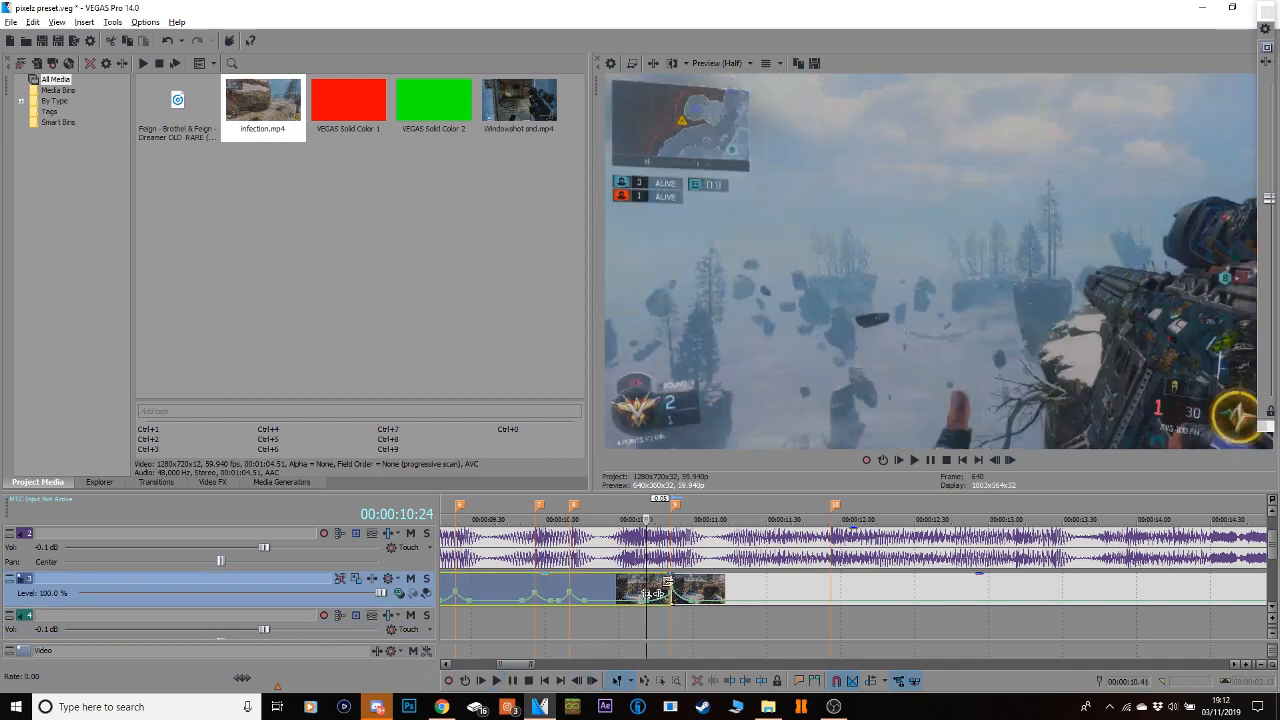
drag(667, 582, 662, 590)
drag(522, 665, 506, 665)
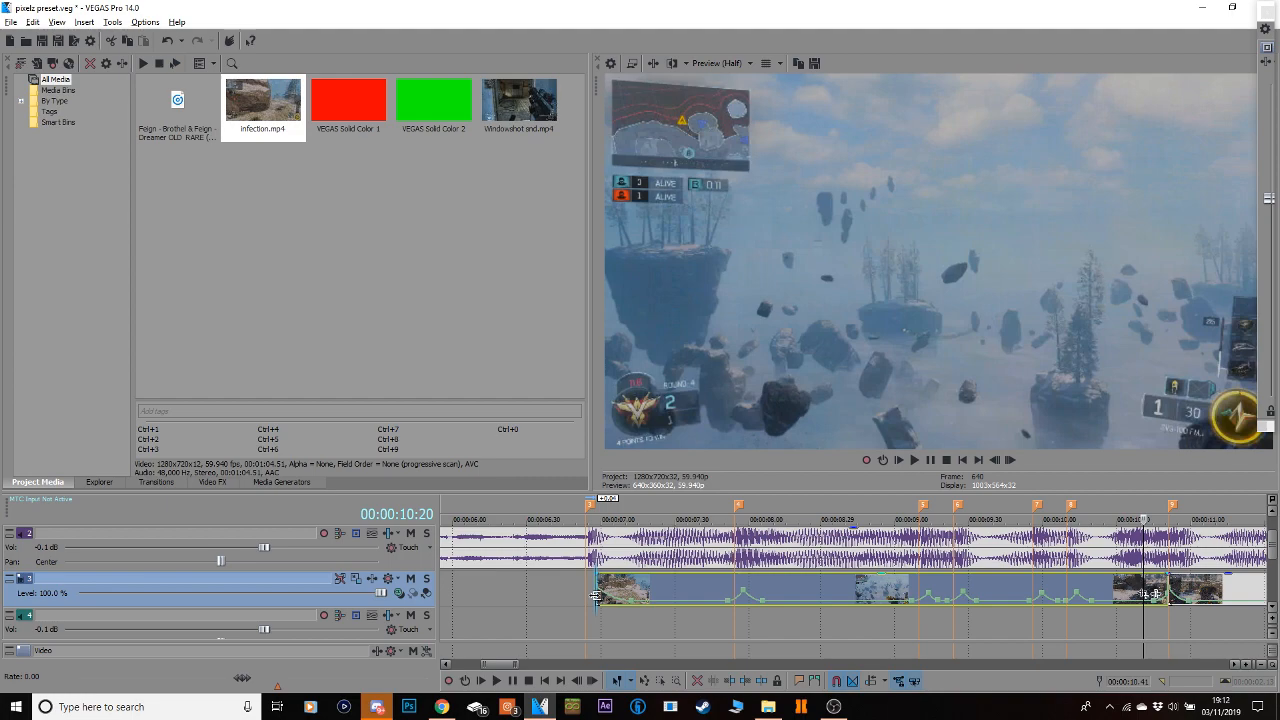
Extend the clip's start back to the first beat marker so its velocity peaks line up with the beat markers.
drag(595, 597, 591, 595)
click(591, 595)
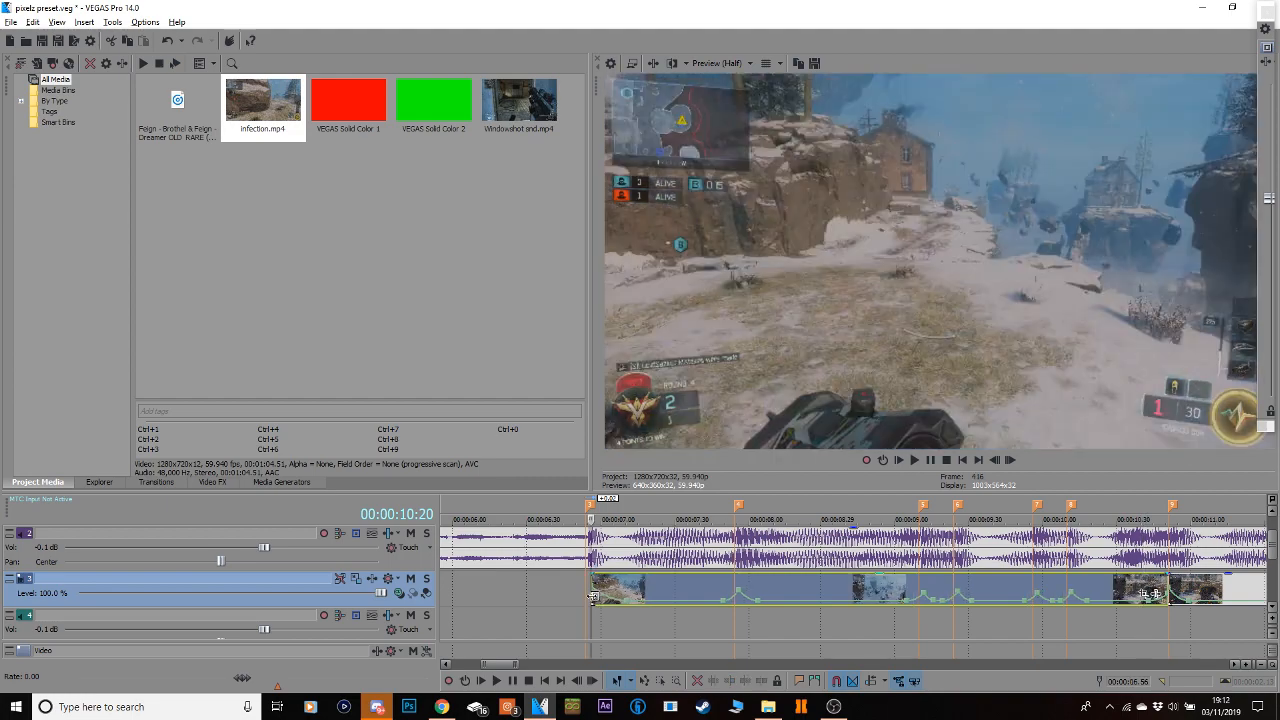
drag(589, 596, 587, 597)
click(587, 597)
Play back the realigned edit from the first beat, then from before marker 4 up to beat marker 10.
key(space)
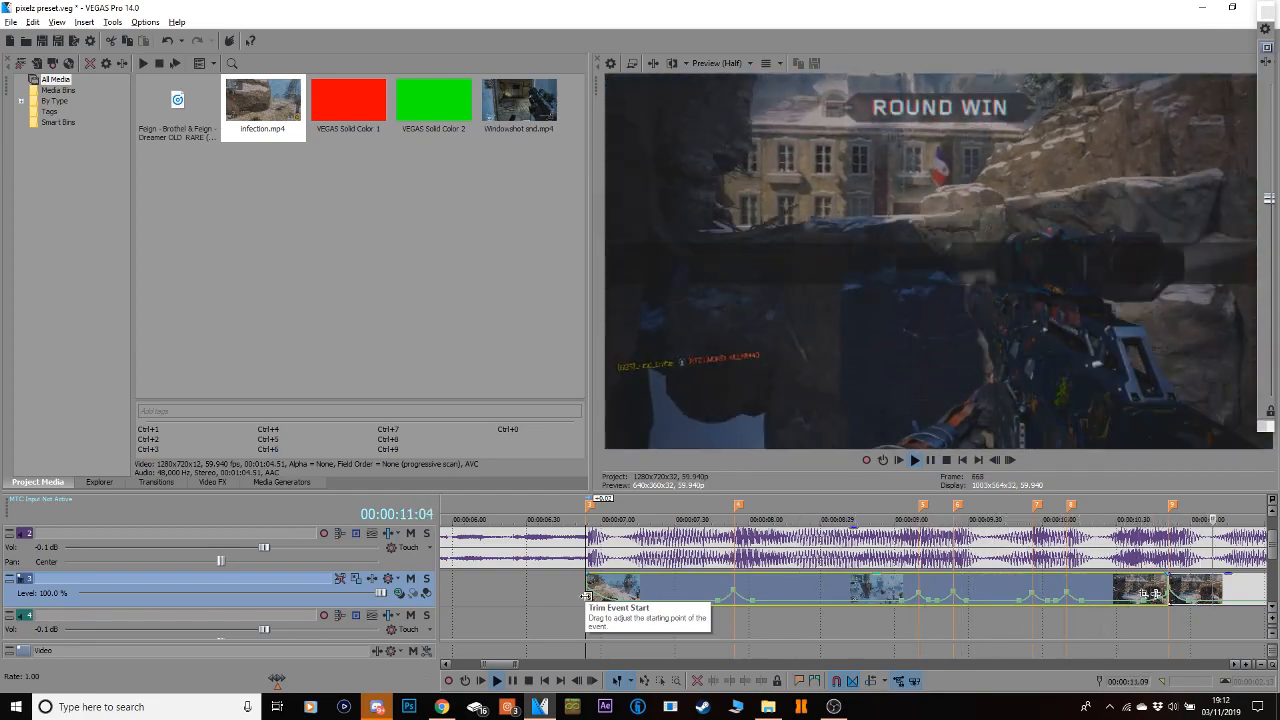
key(space)
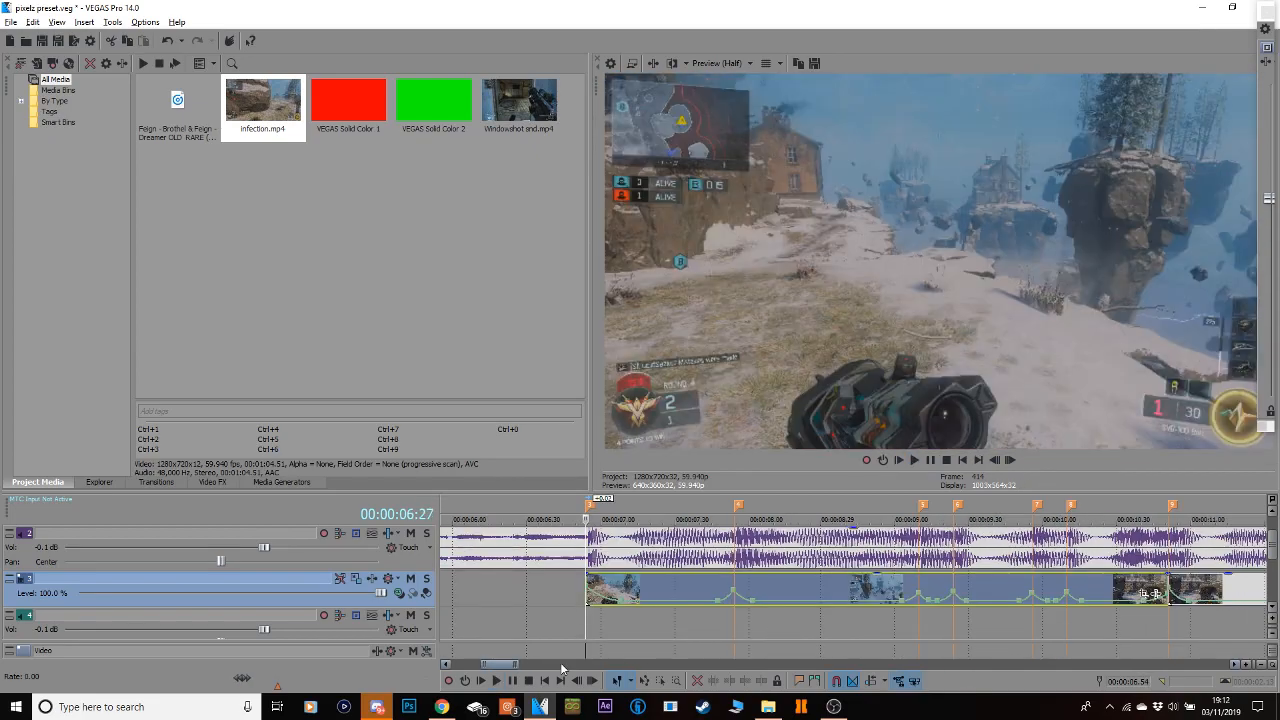
drag(497, 667, 501, 667)
click(513, 613)
key(space)
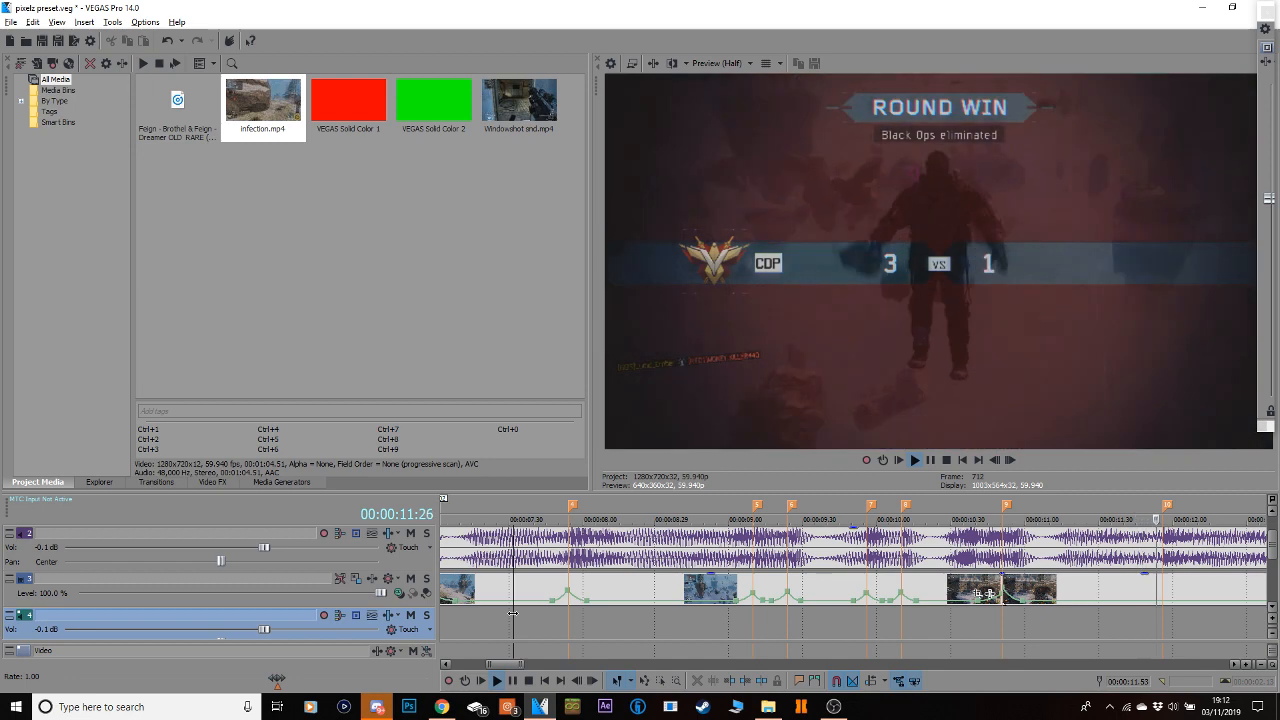
key(space)
Split the clip at beat marker 10 and move the remaining piece later on the timeline.
click(1163, 586)
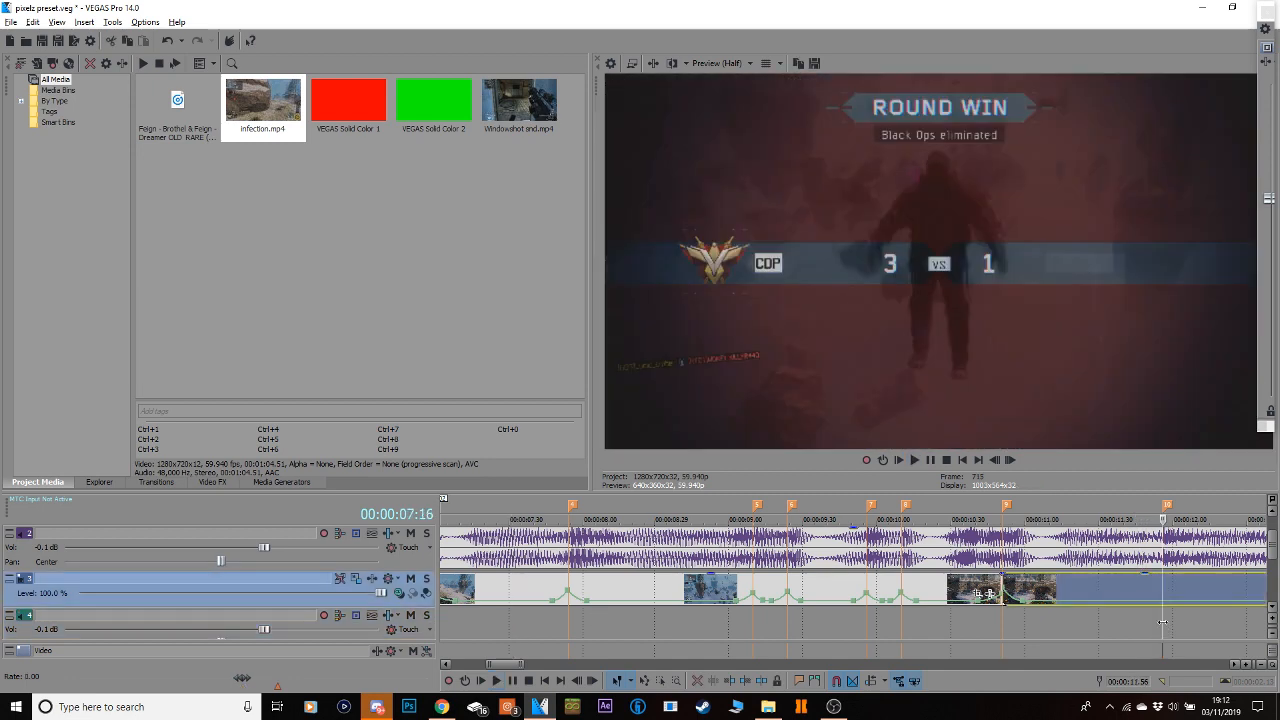
drag(1185, 593, 1237, 594)
Add a velocity point before beat marker 10, ramp up to the clip's end, and set the point to Slow Fade.
click(1128, 597)
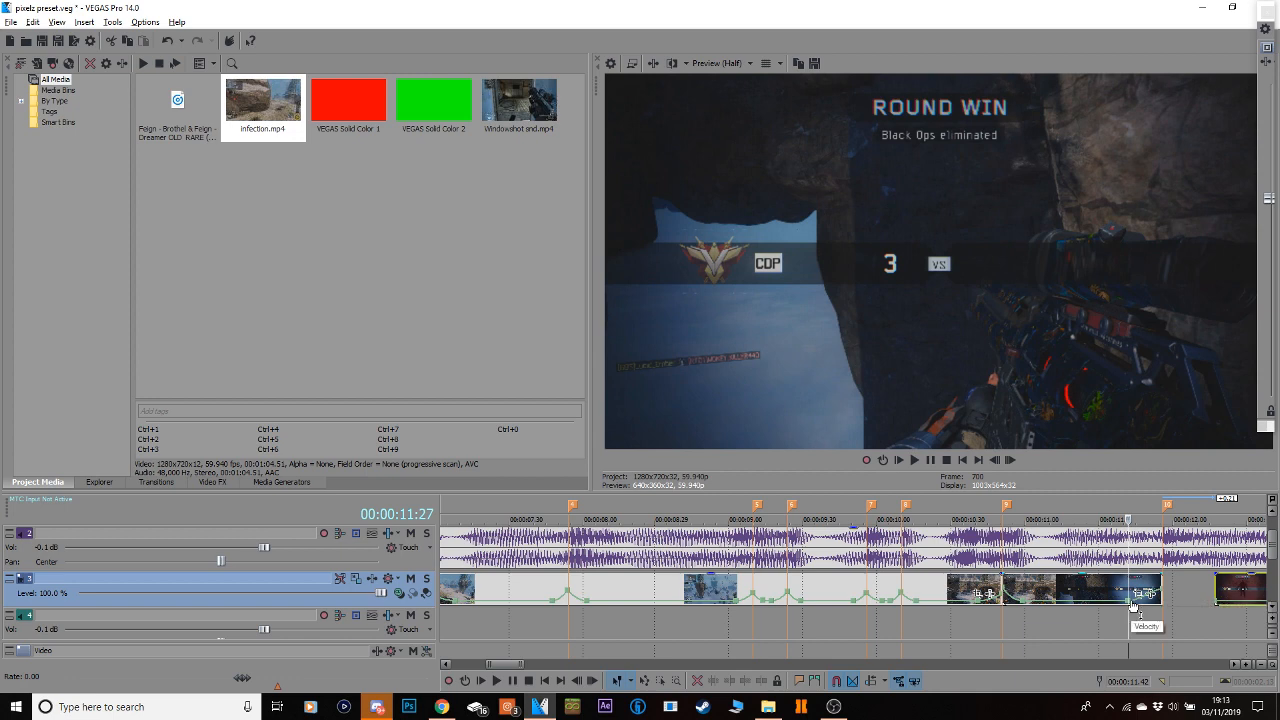
right_click(1131, 604)
click(1140, 497)
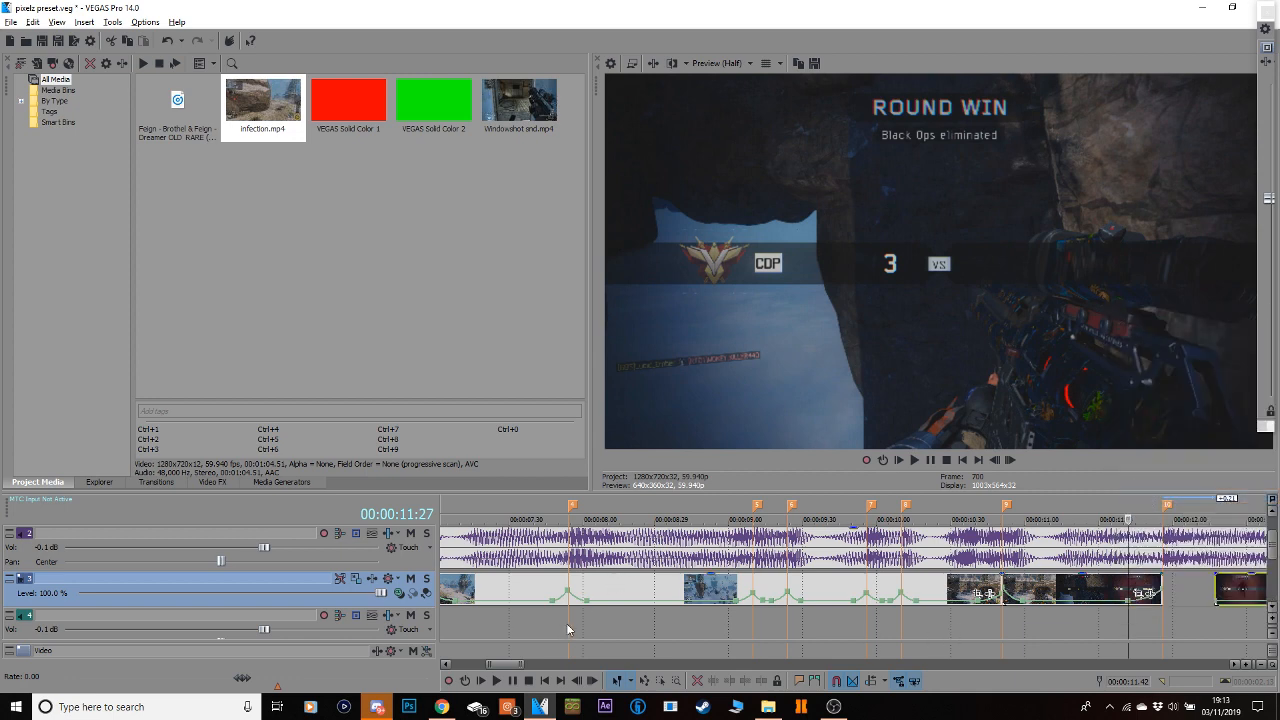
click(518, 608)
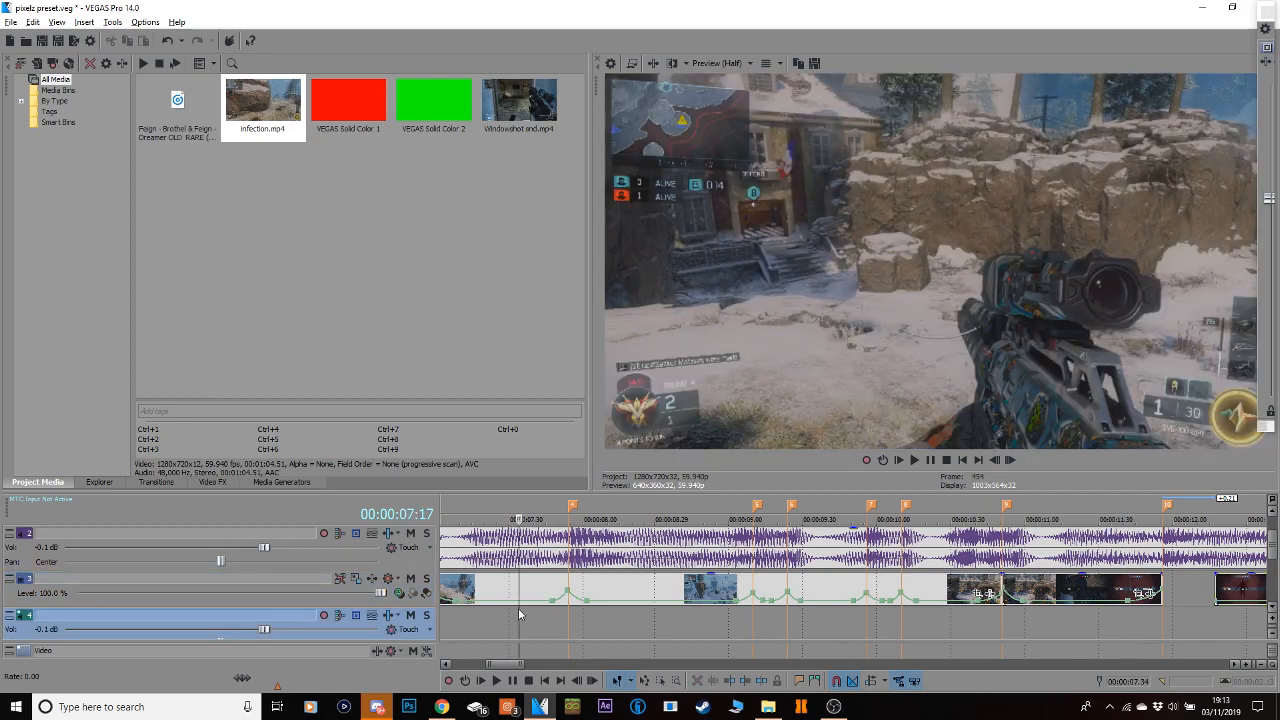
Play back the edit and duplicate the project file pixelz preset.veg in the EDITING TUT folder.
key(space)
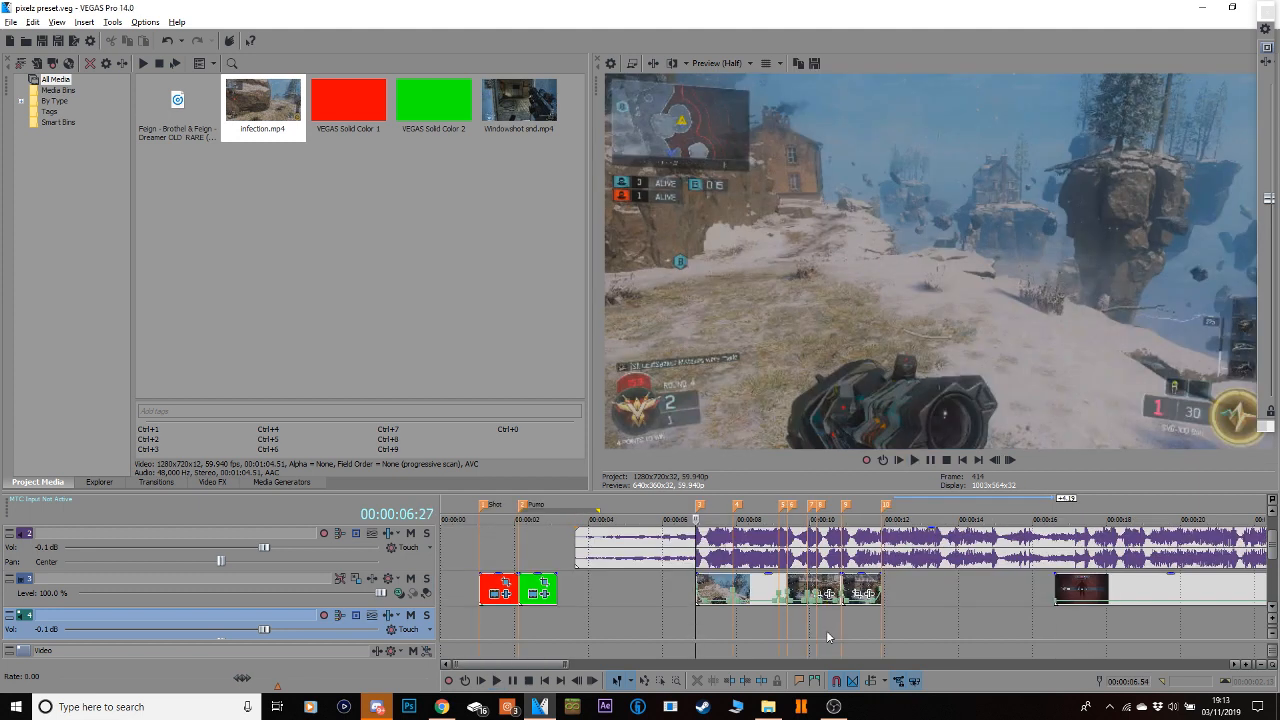
click(768, 707)
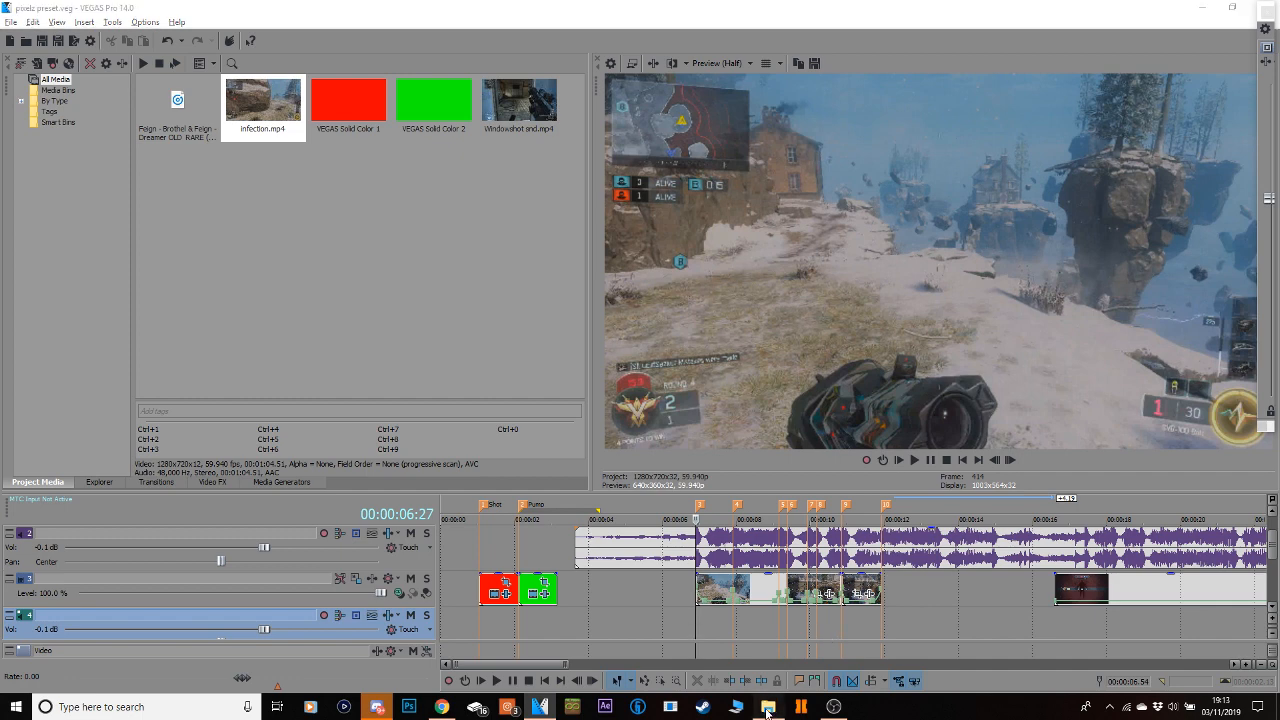
click(175, 215)
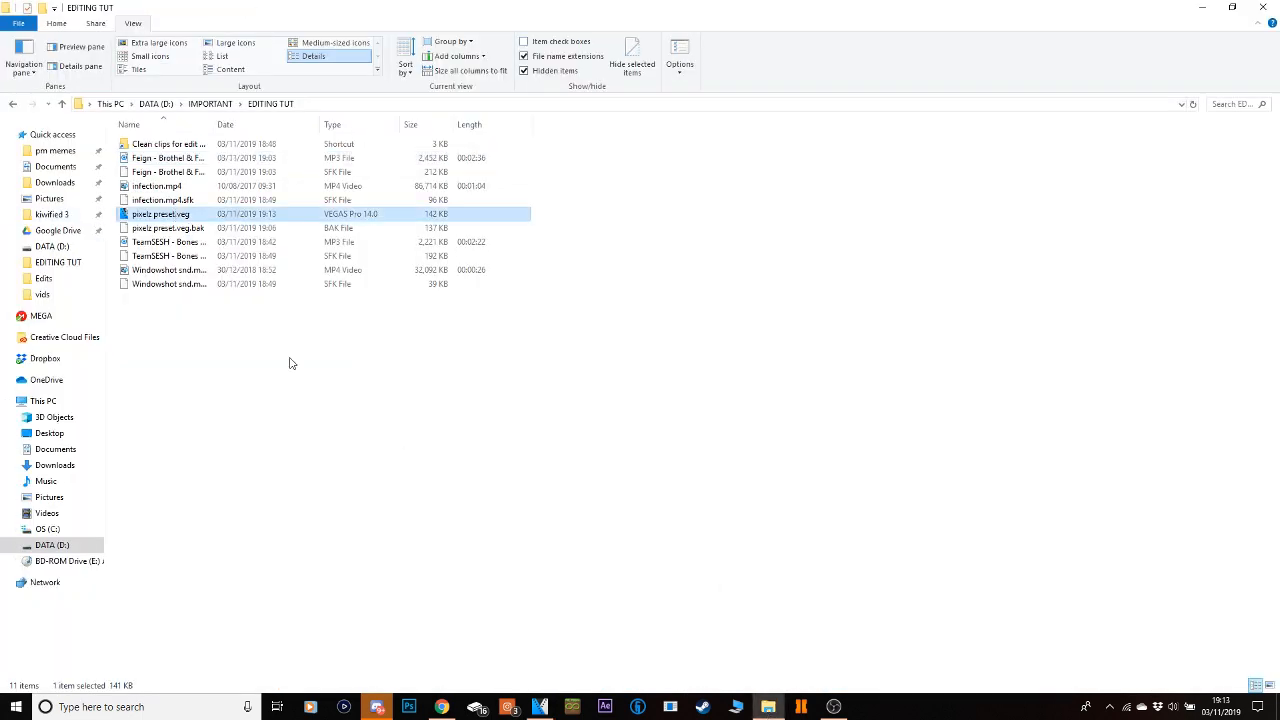
key(ctrl+c)
key(ctrl+v)
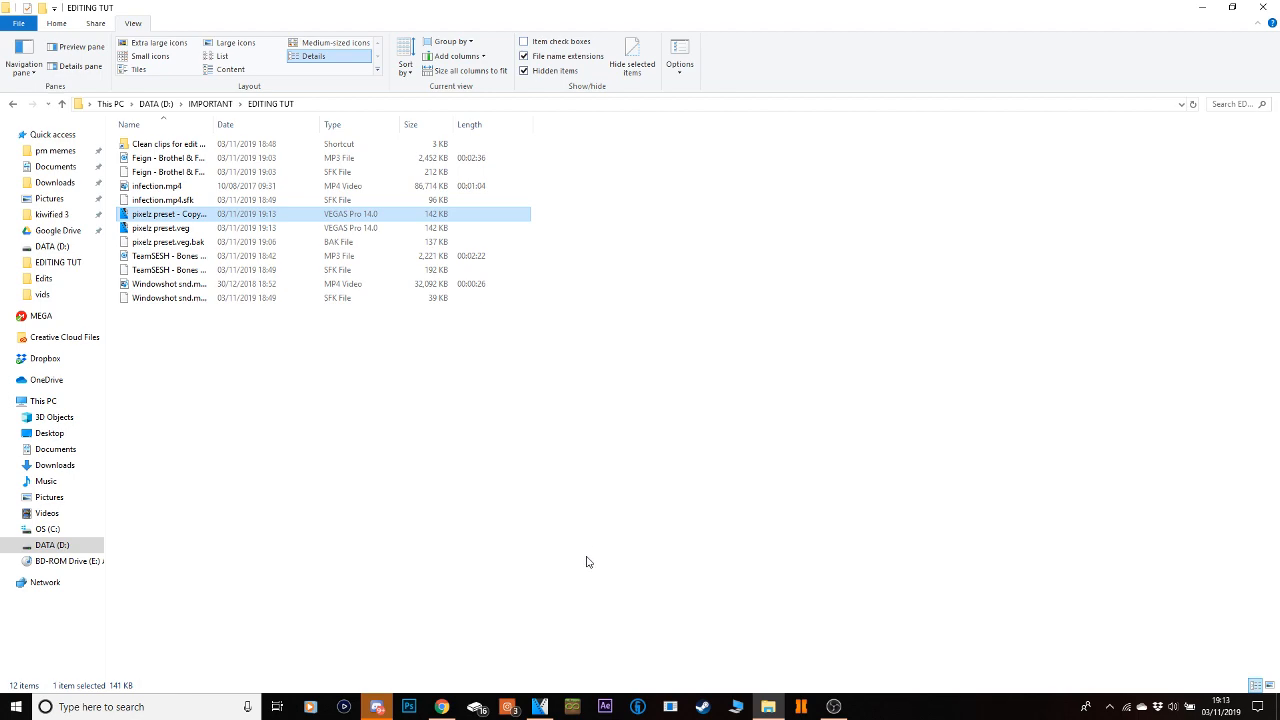
click(540, 706)
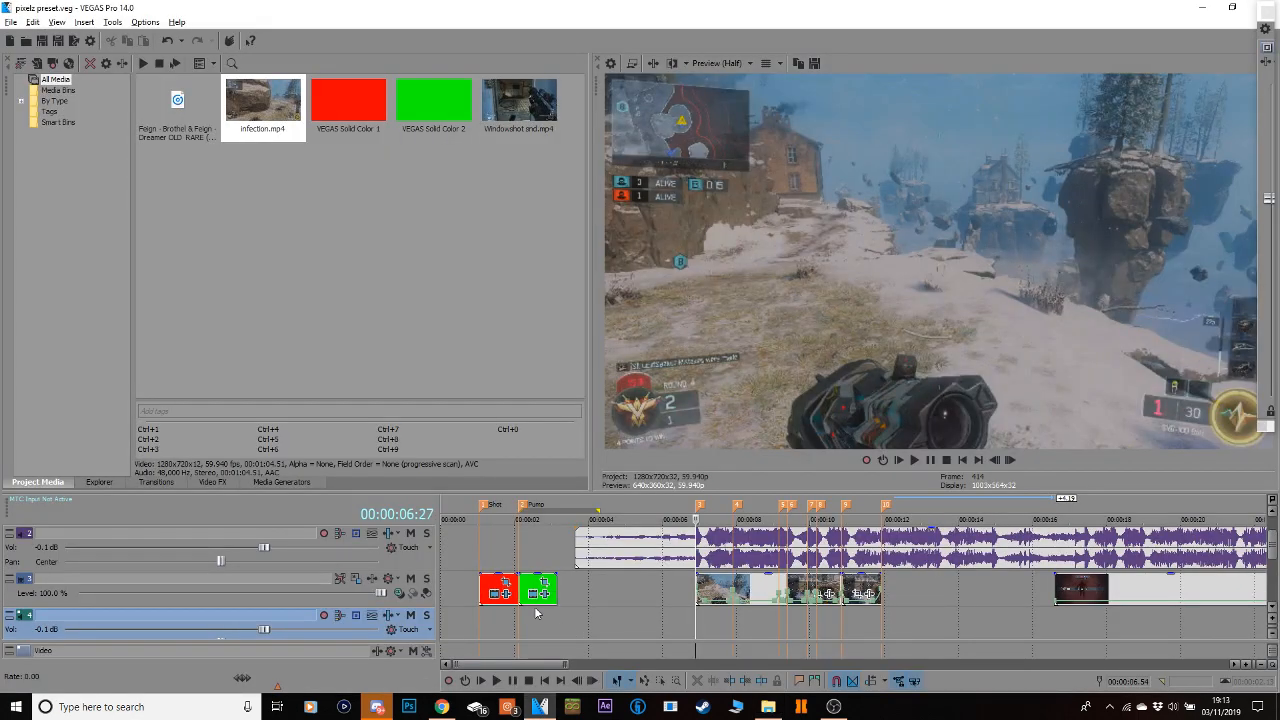
Copy the green Pump preset event at marker 2.
click(481, 558)
mouse_move(478, 547)
mouse_down()
mouse_move(531, 575)
mouse_move(520, 588)
mouse_up()
click(526, 588)
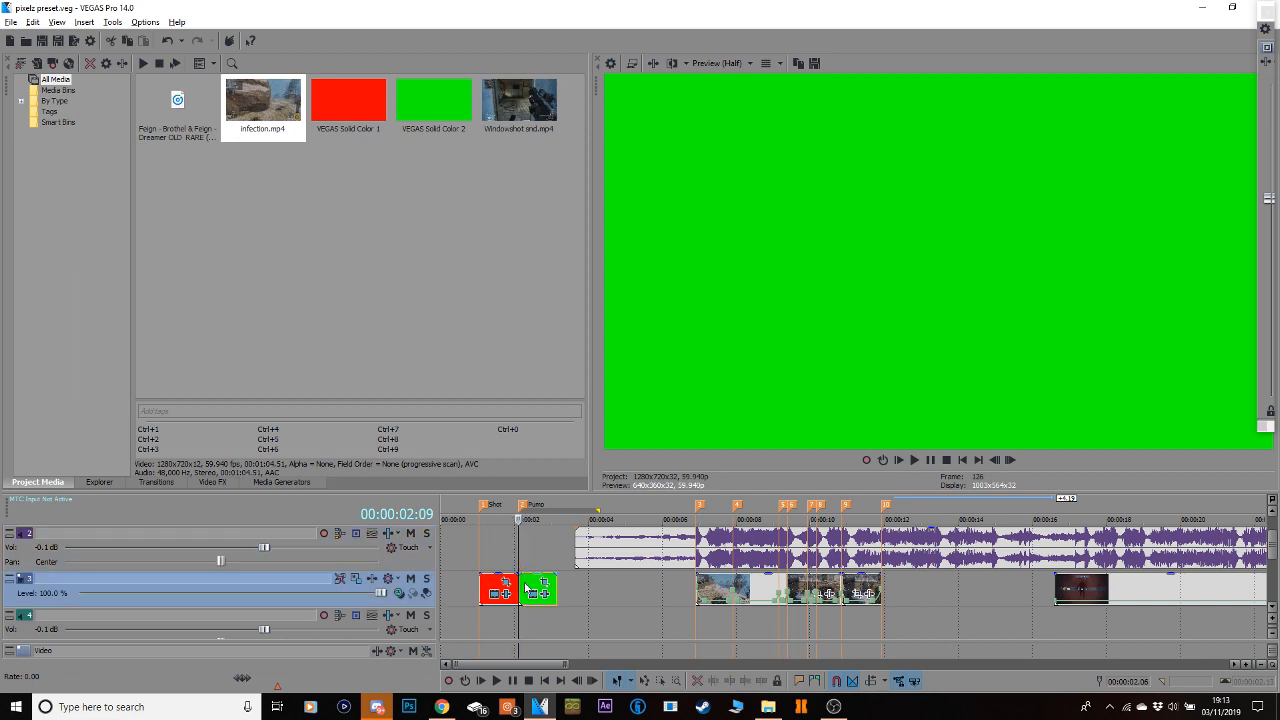
right_click(527, 587)
click(551, 289)
Split the gameplay clip at beat markers 4, 5, 6, 7 and 8.
scroll(722, 640, up, 2)
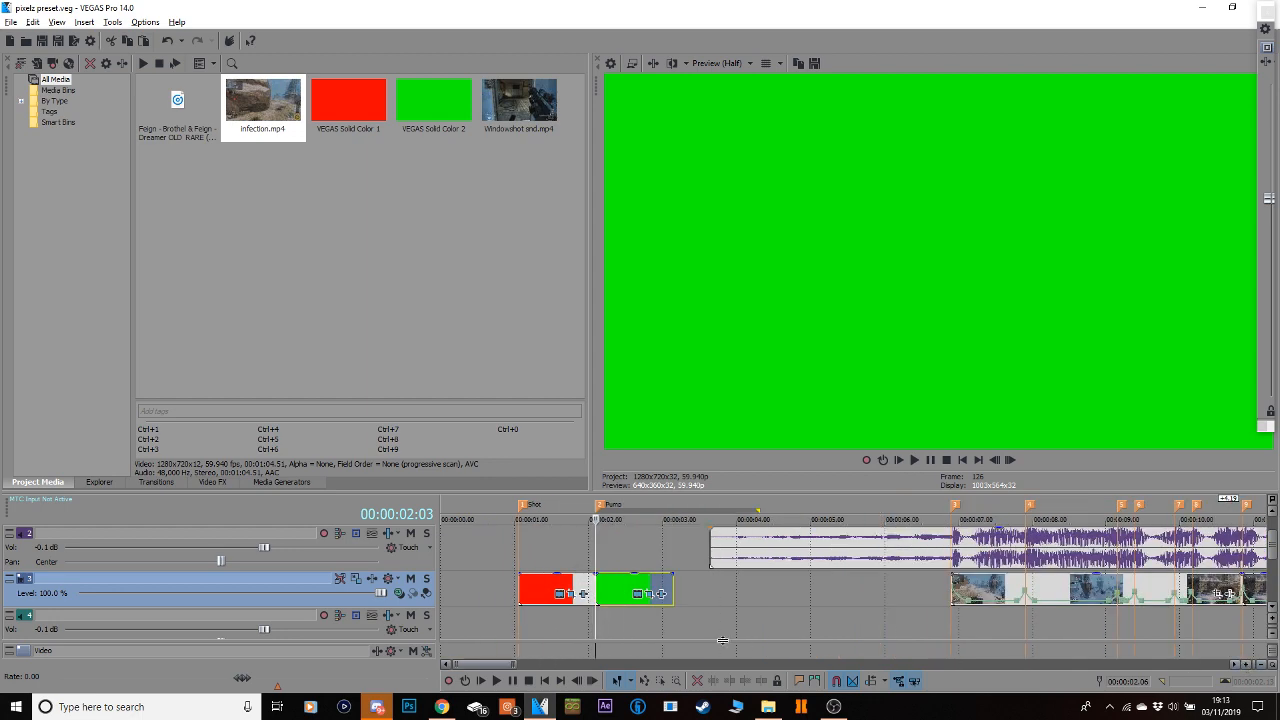
drag(498, 665, 511, 665)
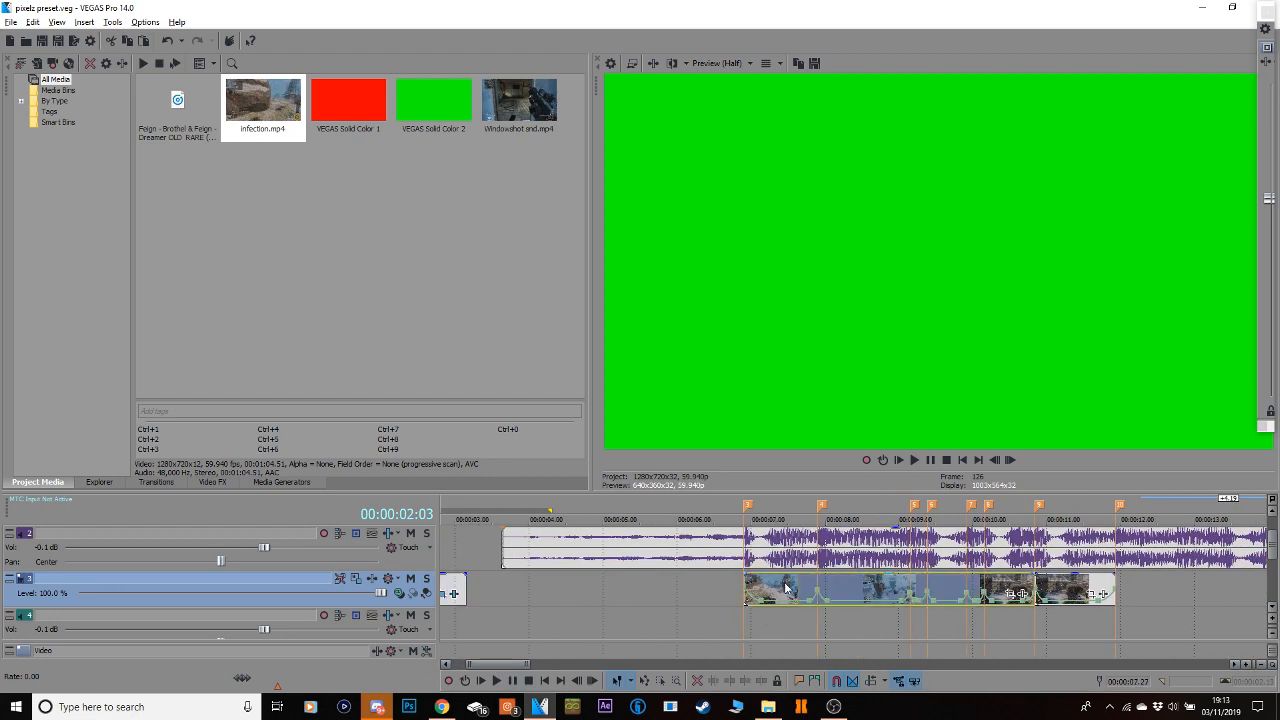
click(786, 588)
click(818, 591)
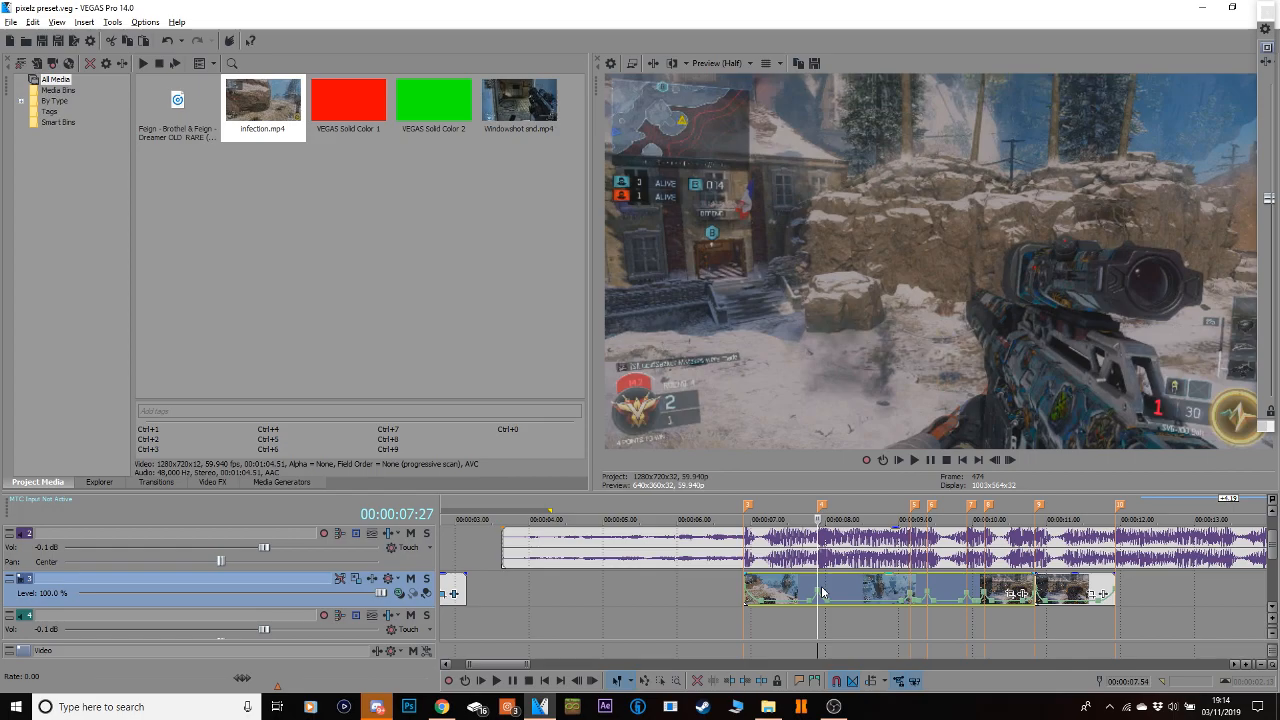
click(834, 706)
click(834, 706)
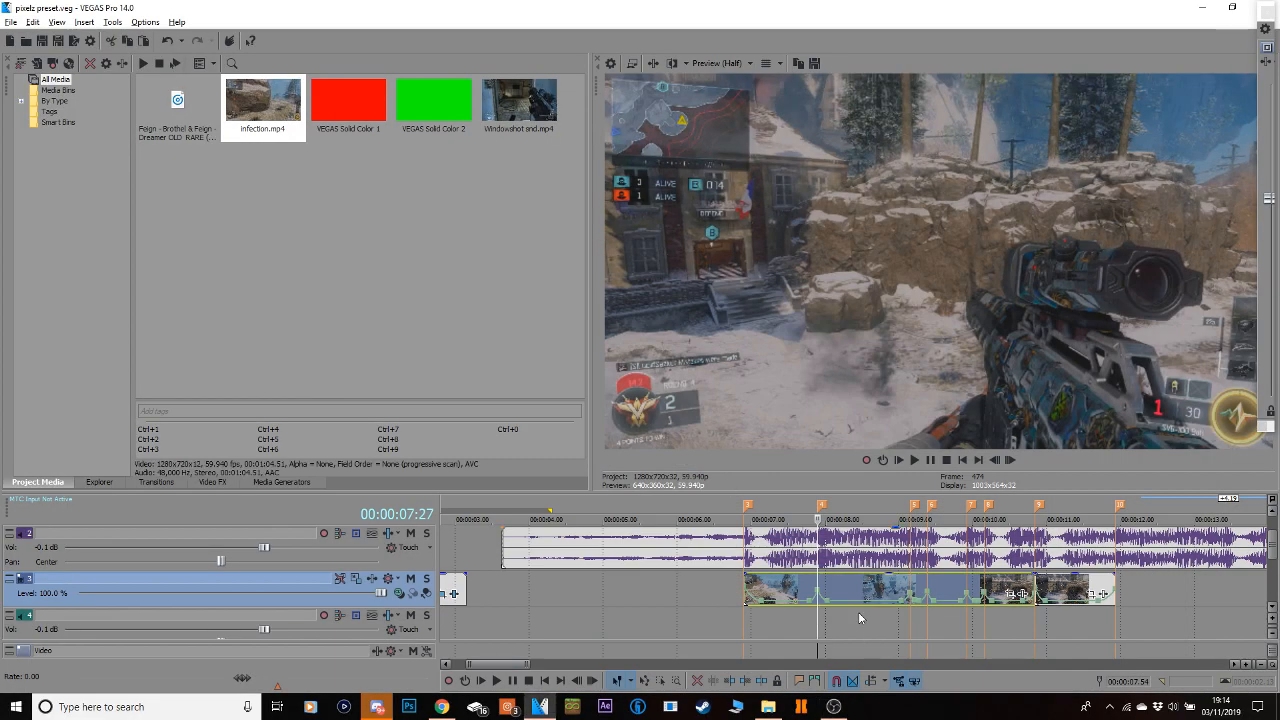
click(916, 591)
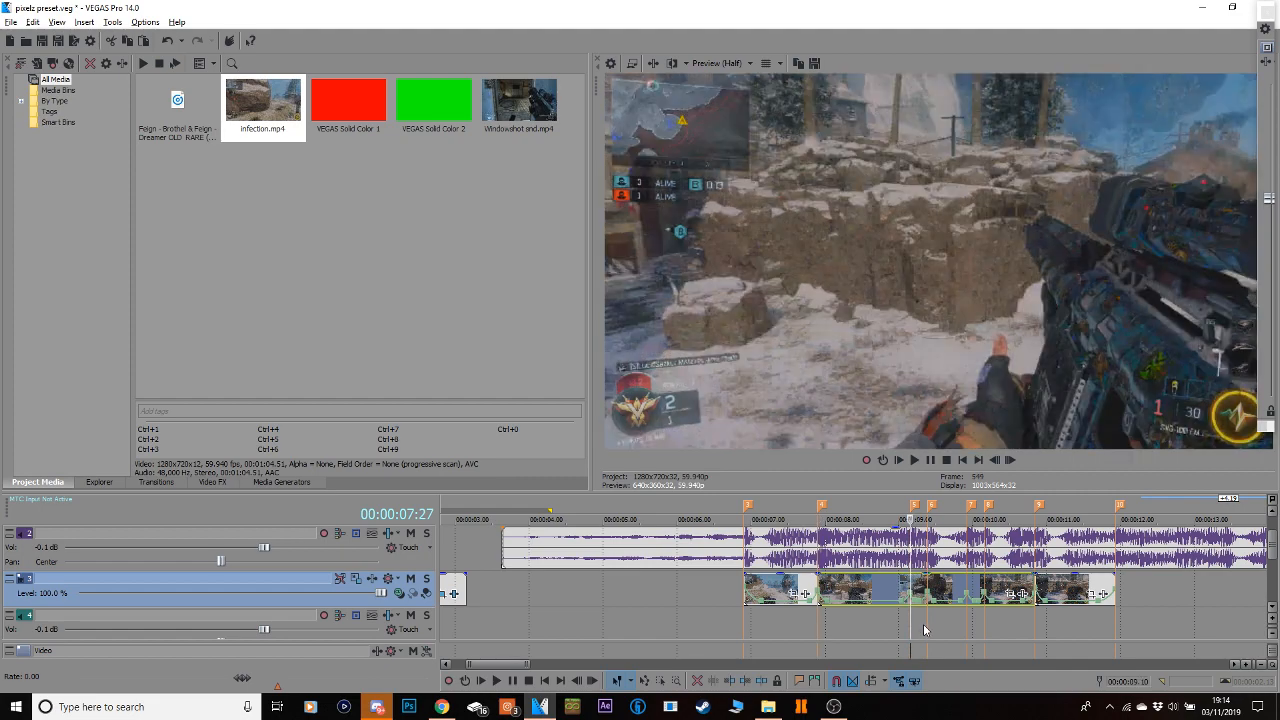
click(928, 590)
click(966, 585)
click(984, 585)
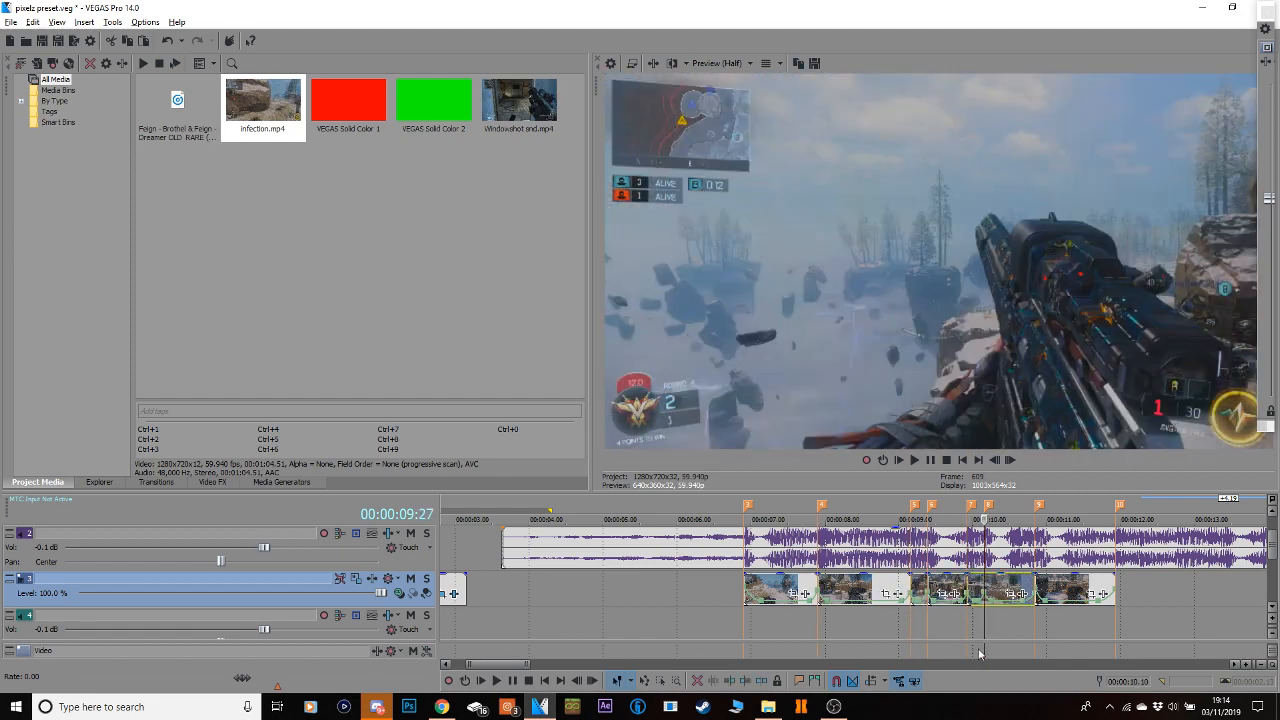
Paste the Pump preset's event attributes onto the first gameplay clip at marker 3 and play it back.
click(754, 585)
right_click(754, 582)
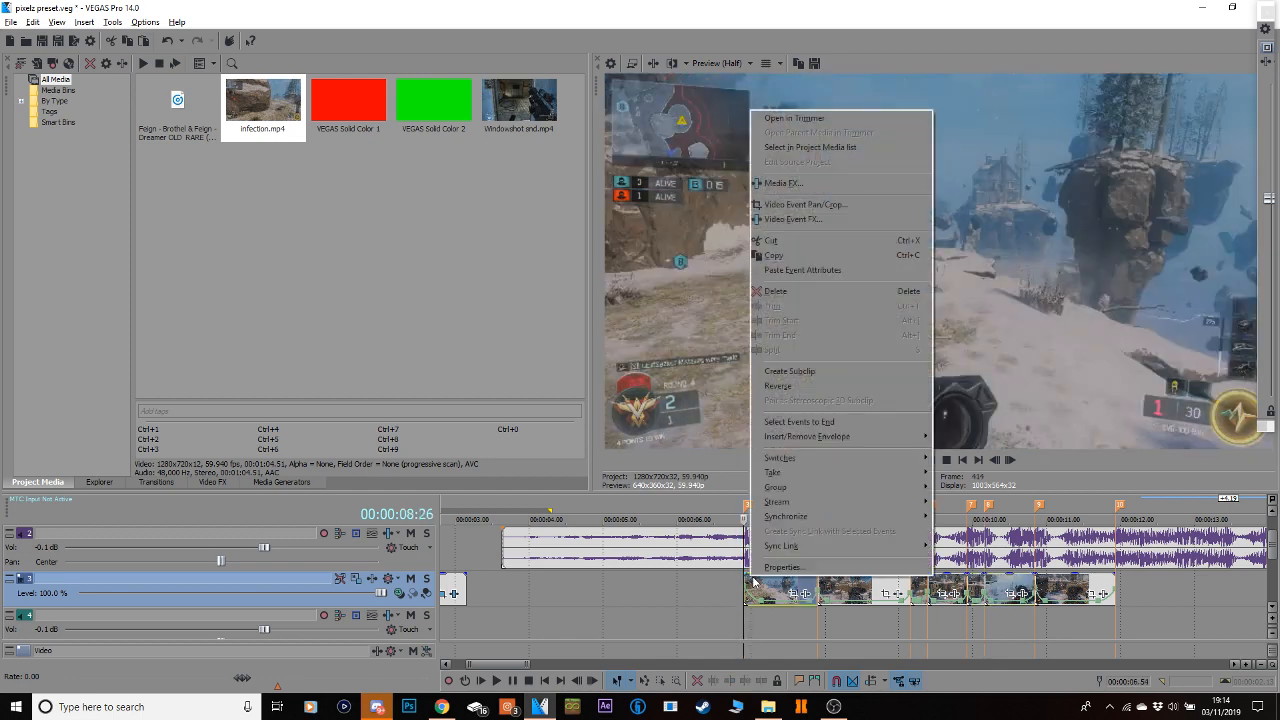
click(804, 270)
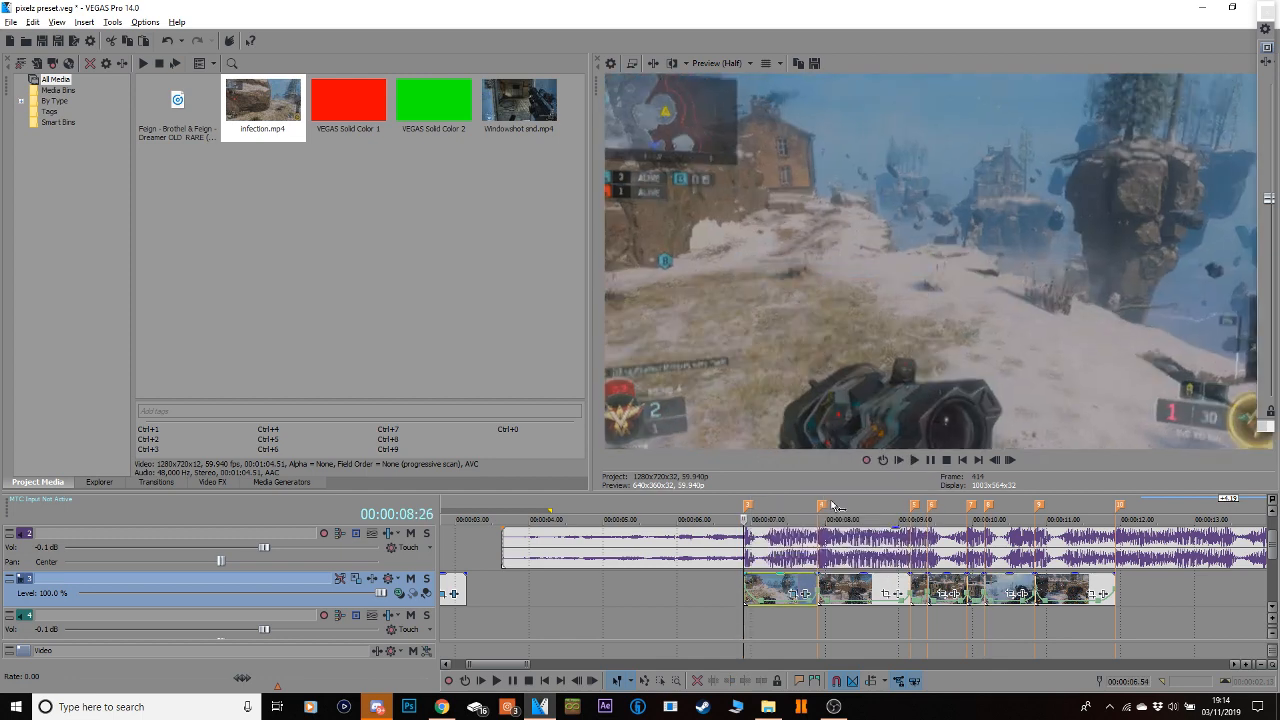
key(space)
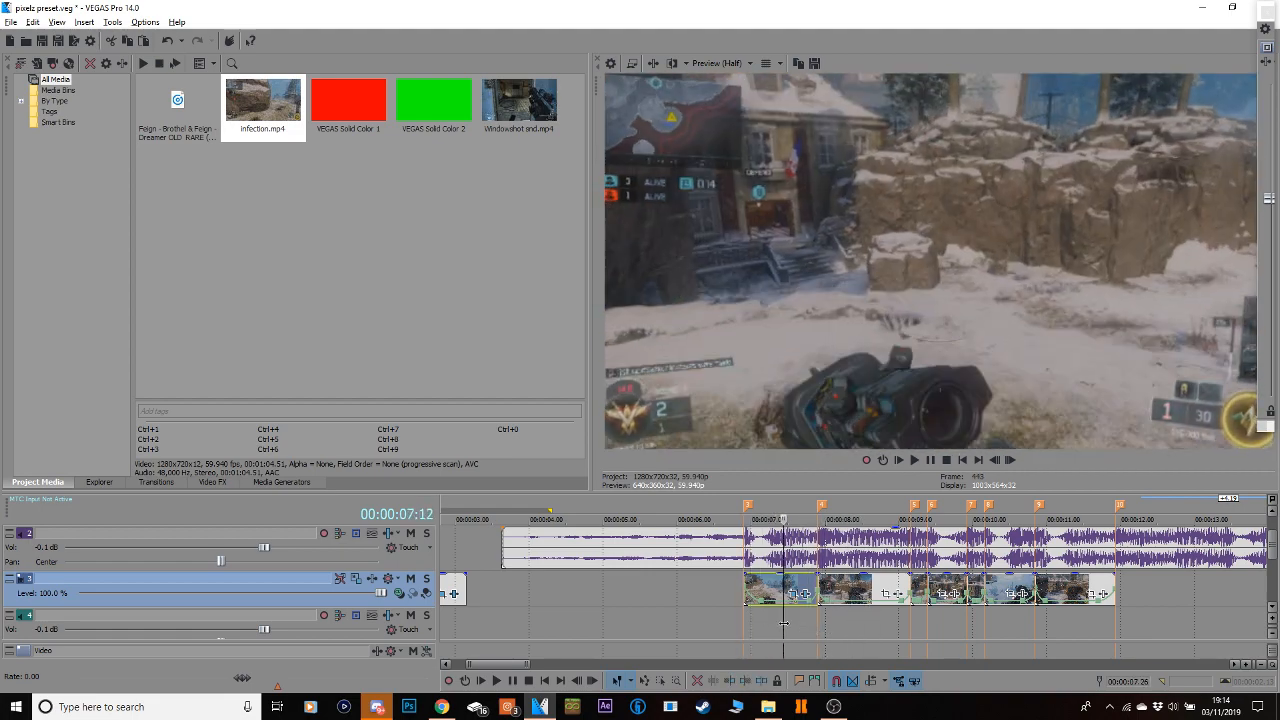
key(Return)
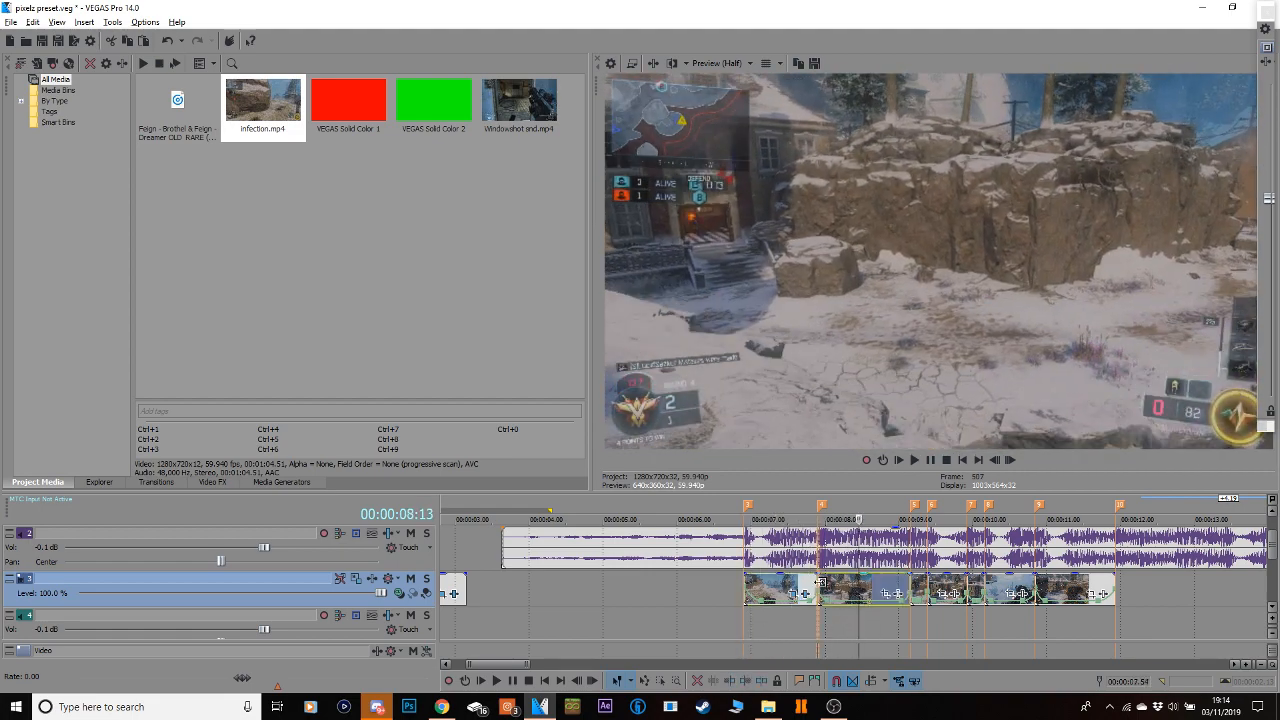
Paste the Pump preset's event attributes onto the clip starting at marker 4.
click(824, 588)
right_click(838, 584)
click(927, 303)
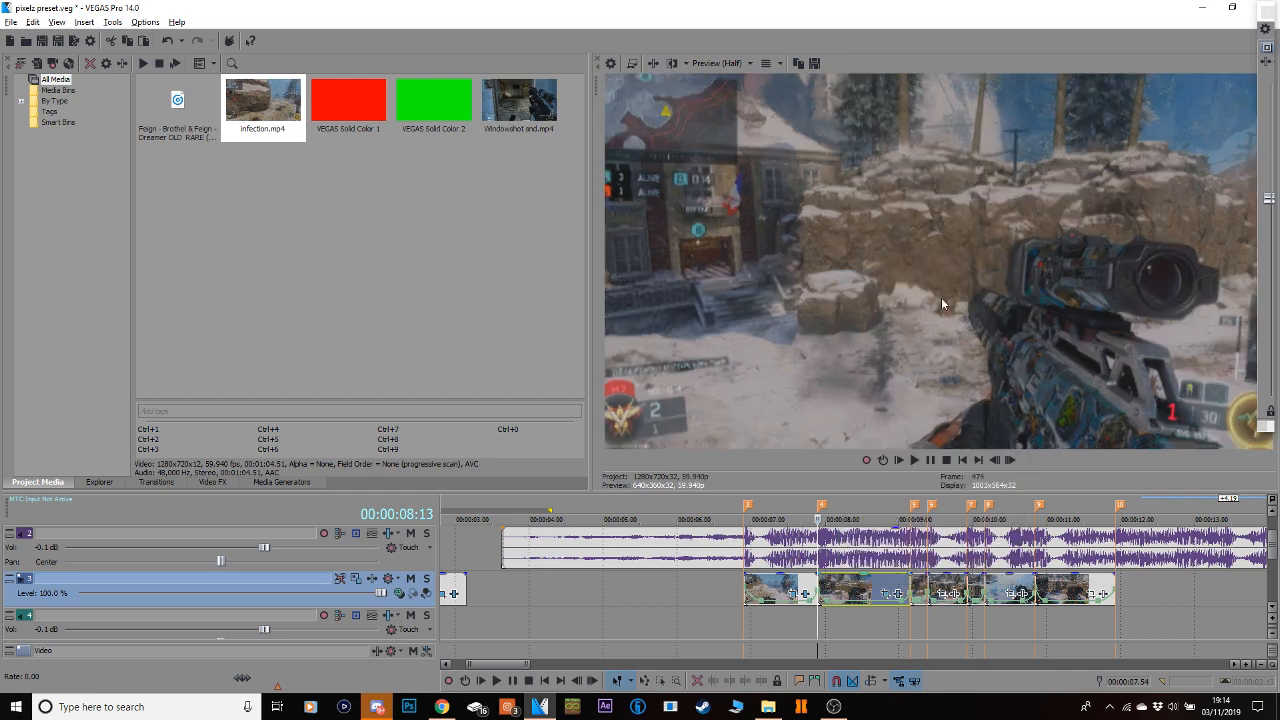
Switch the preview quality to Best (Full) and return it to Preview (Half).
click(716, 63)
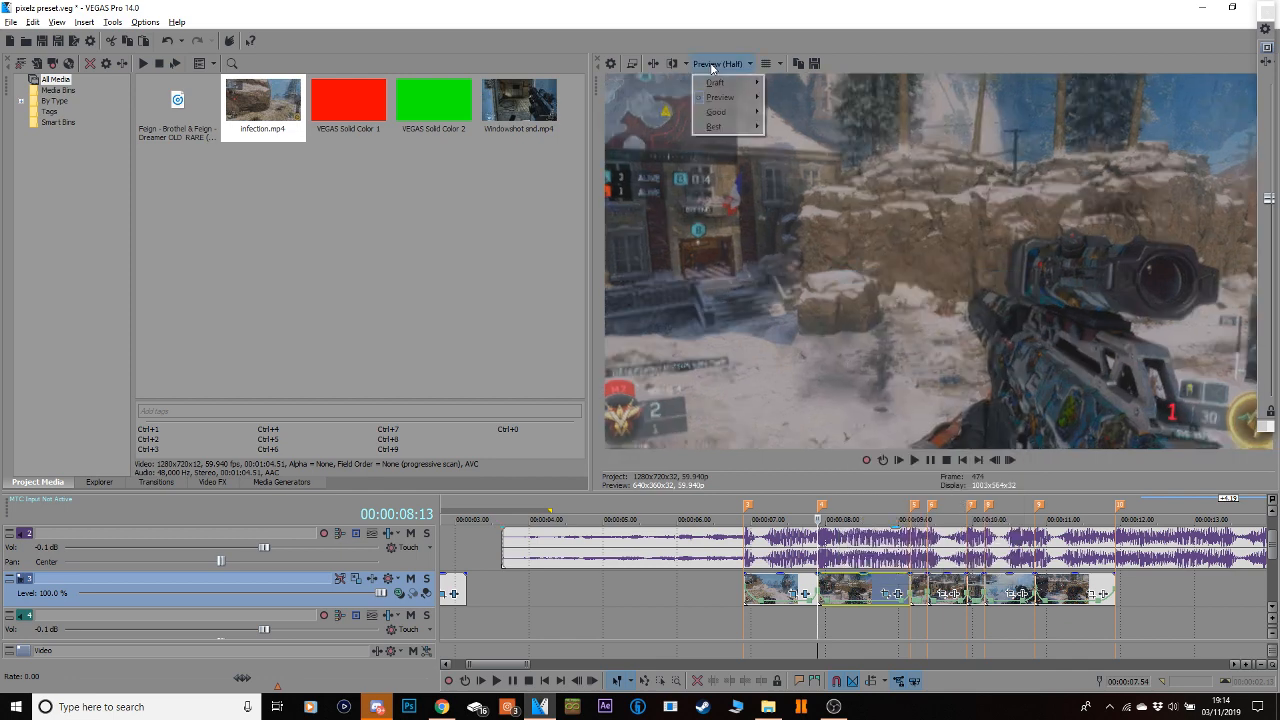
mouse_move(740, 134)
click(792, 138)
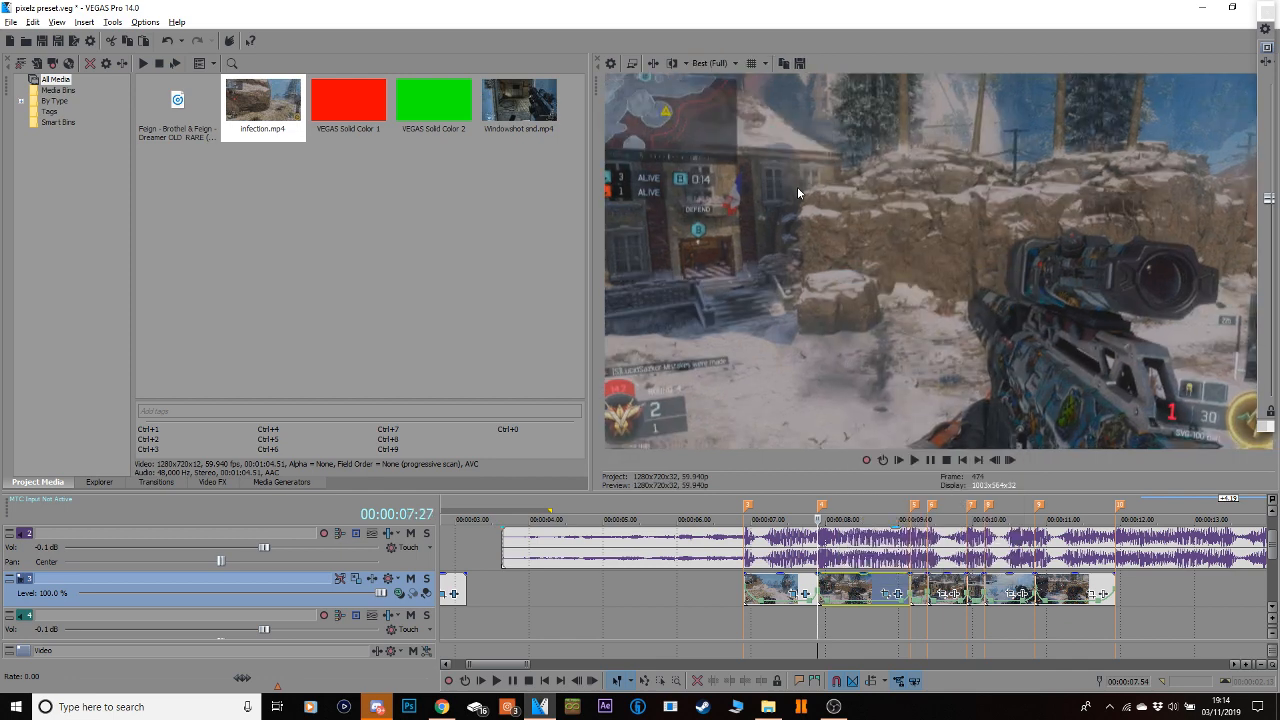
click(722, 64)
mouse_move(748, 99)
click(784, 127)
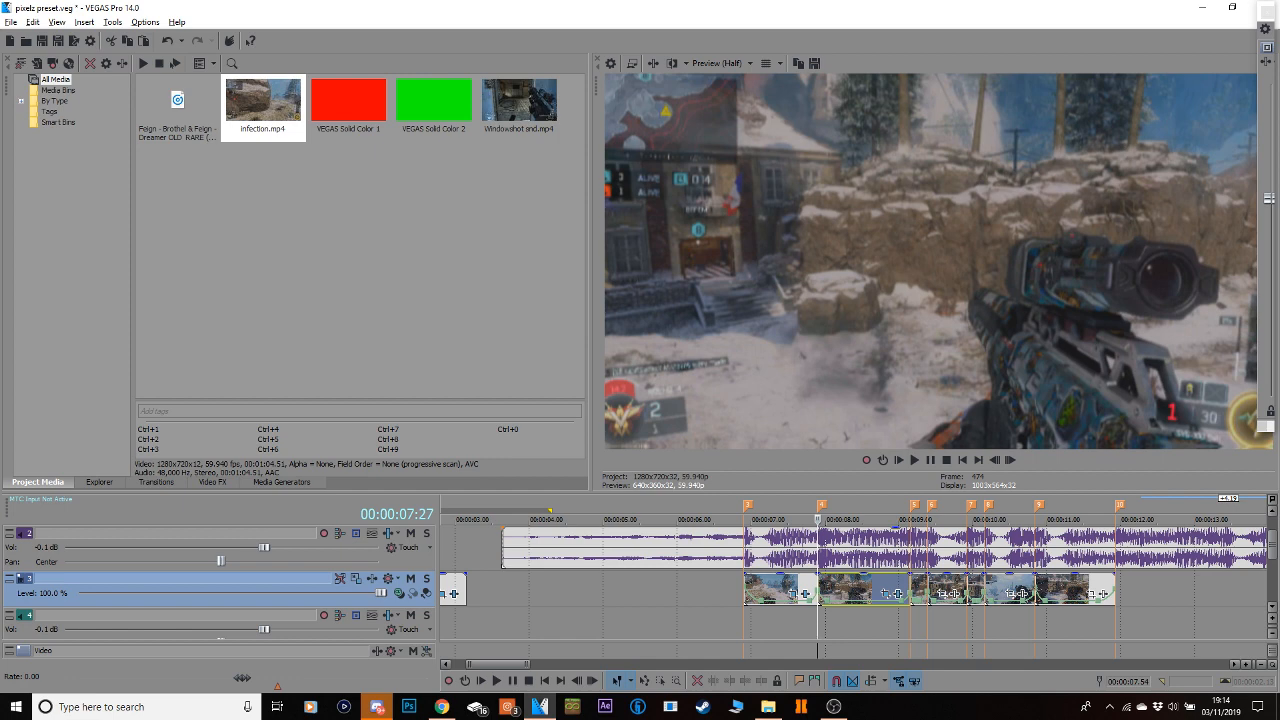
Paste the Pump preset's event attributes onto the clips starting at markers 5 and 6.
click(911, 592)
right_click(913, 590)
click(985, 276)
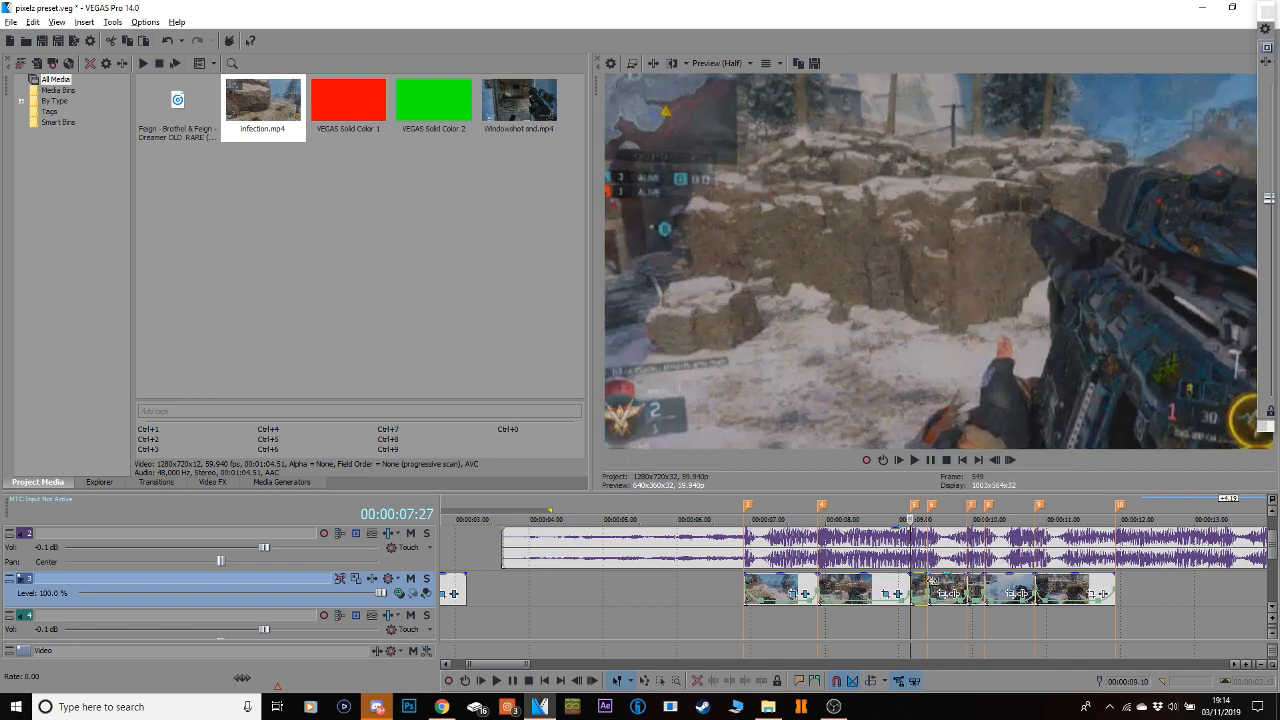
click(928, 590)
right_click(936, 586)
click(985, 274)
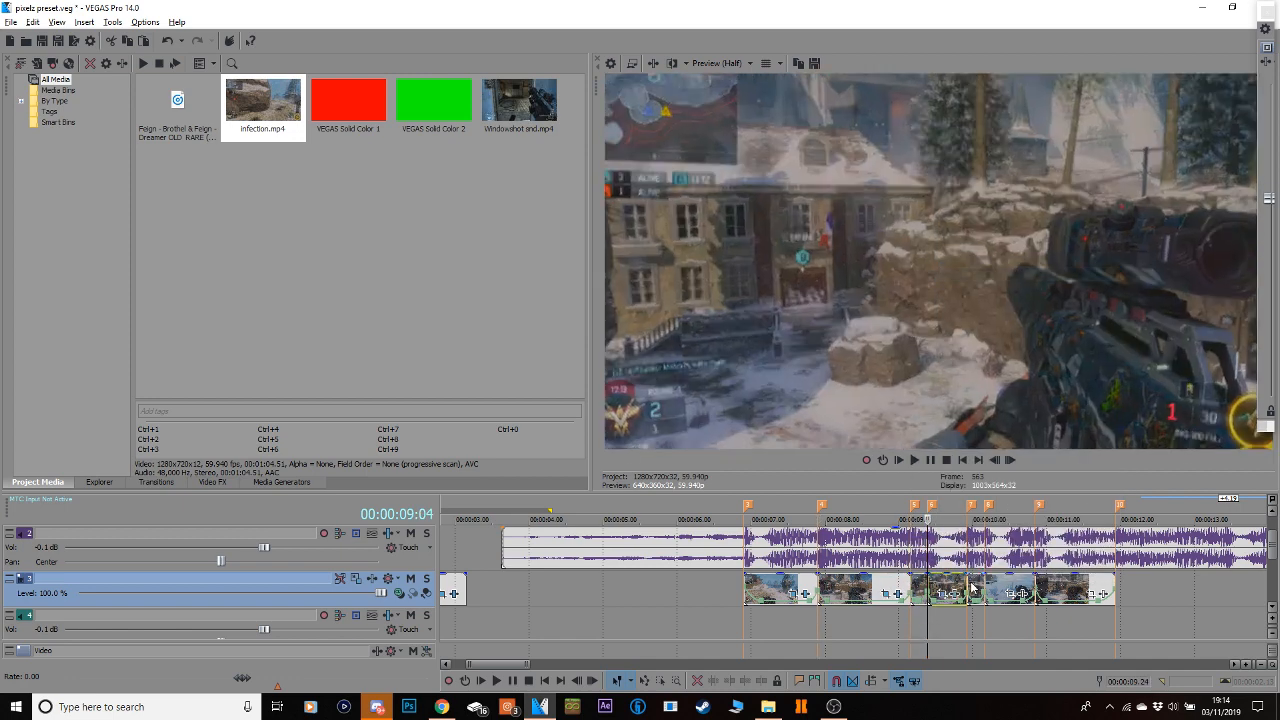
Paste the Pump preset's event attributes onto the clips starting at markers 7 and 8.
click(967, 590)
right_click(968, 590)
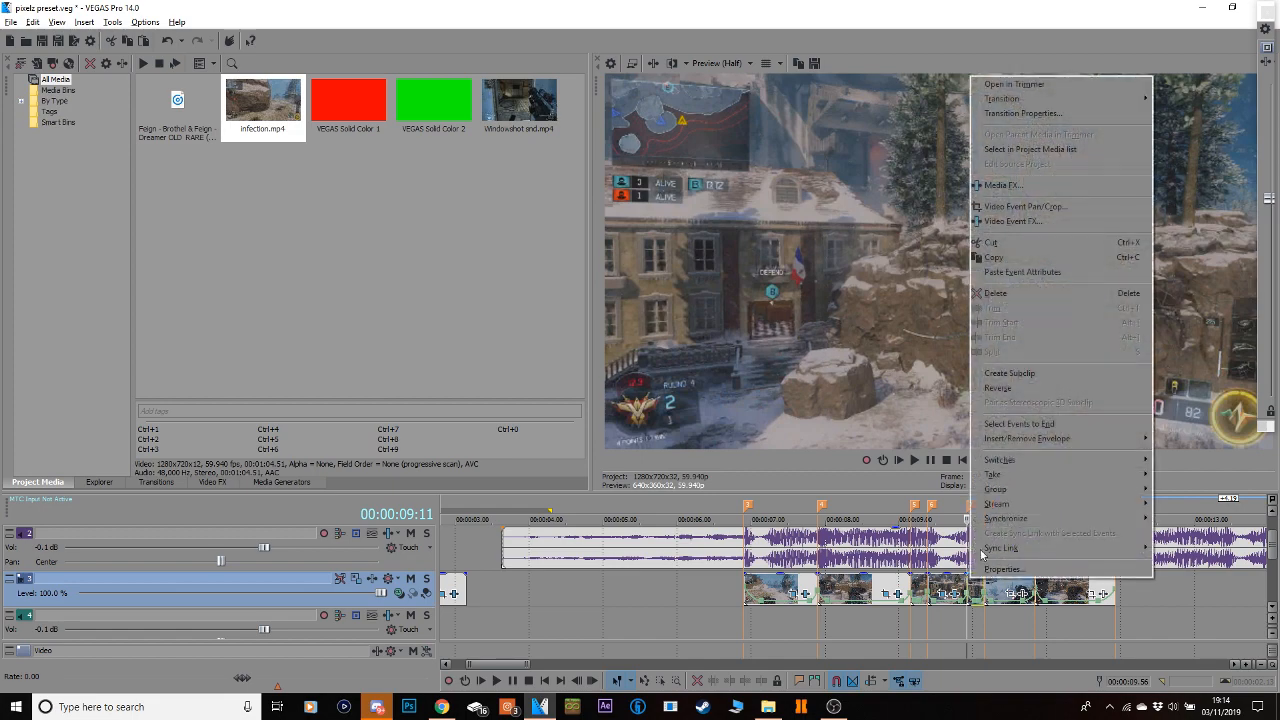
click(1052, 276)
click(985, 596)
right_click(988, 596)
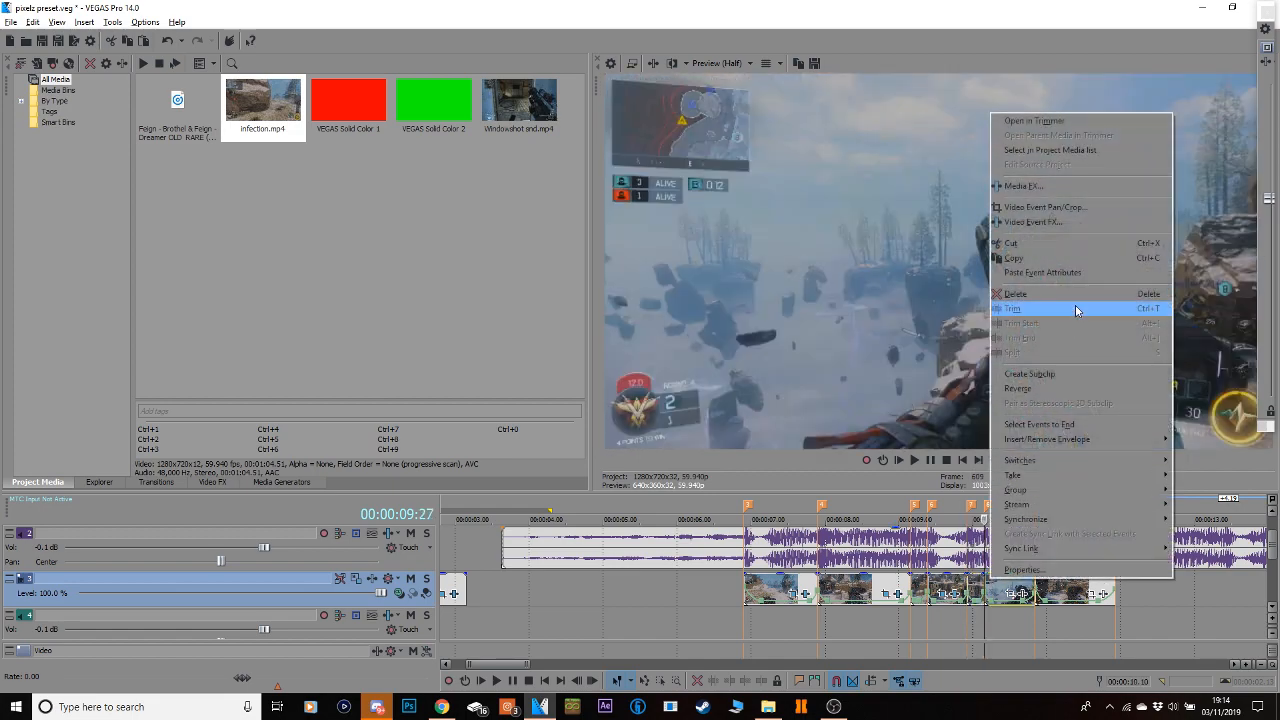
click(1081, 276)
Copy the red Shot preset event and paste its event attributes onto the clip between markers 9 and 10.
click(1035, 594)
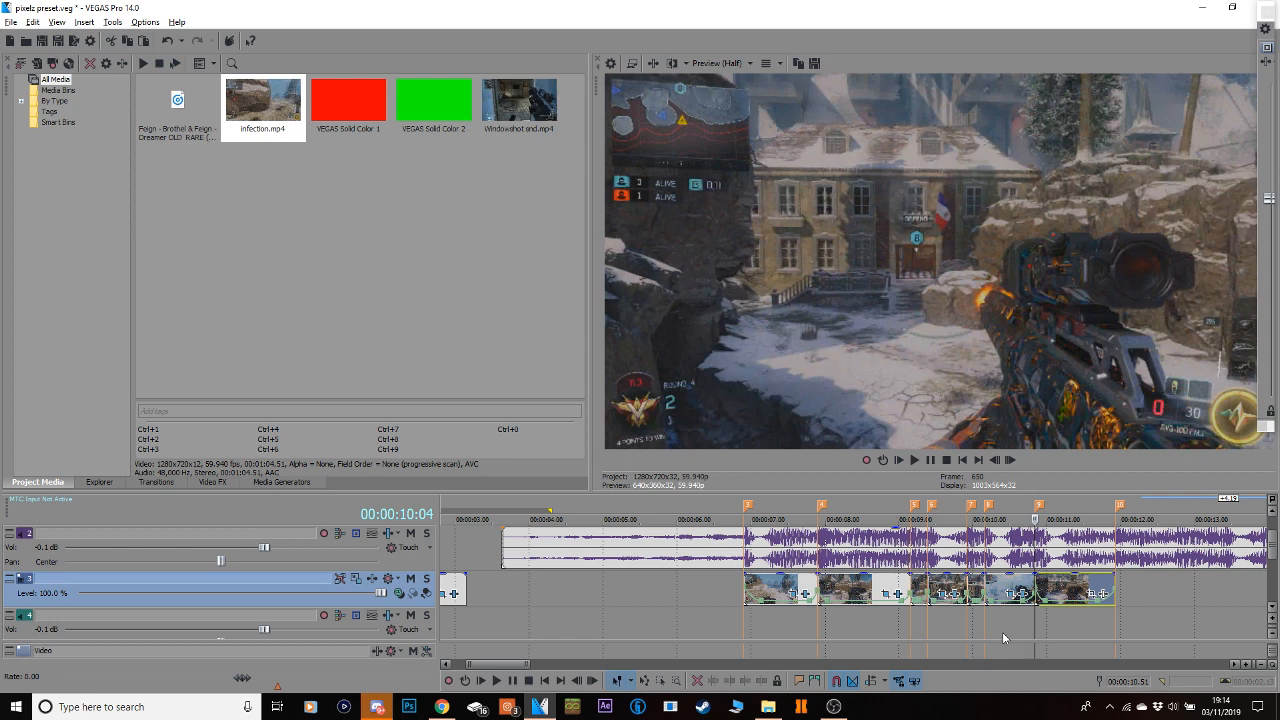
drag(504, 667, 494, 665)
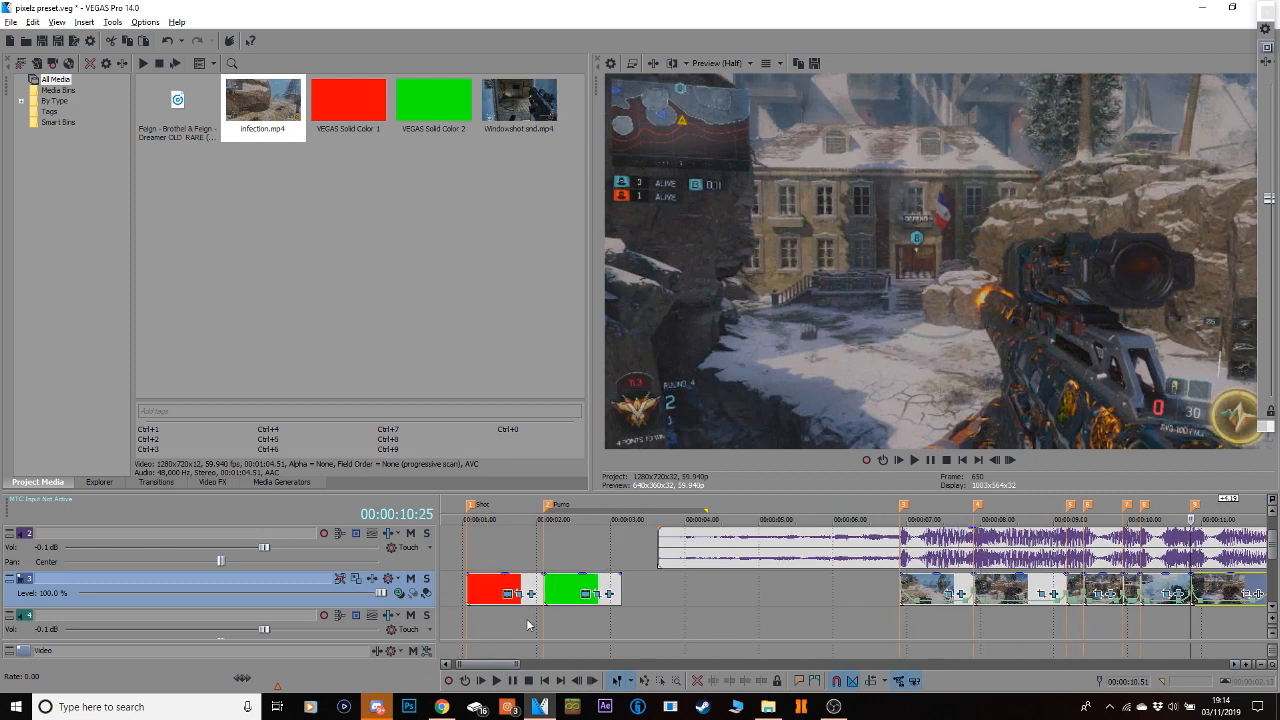
click(472, 585)
right_click(472, 580)
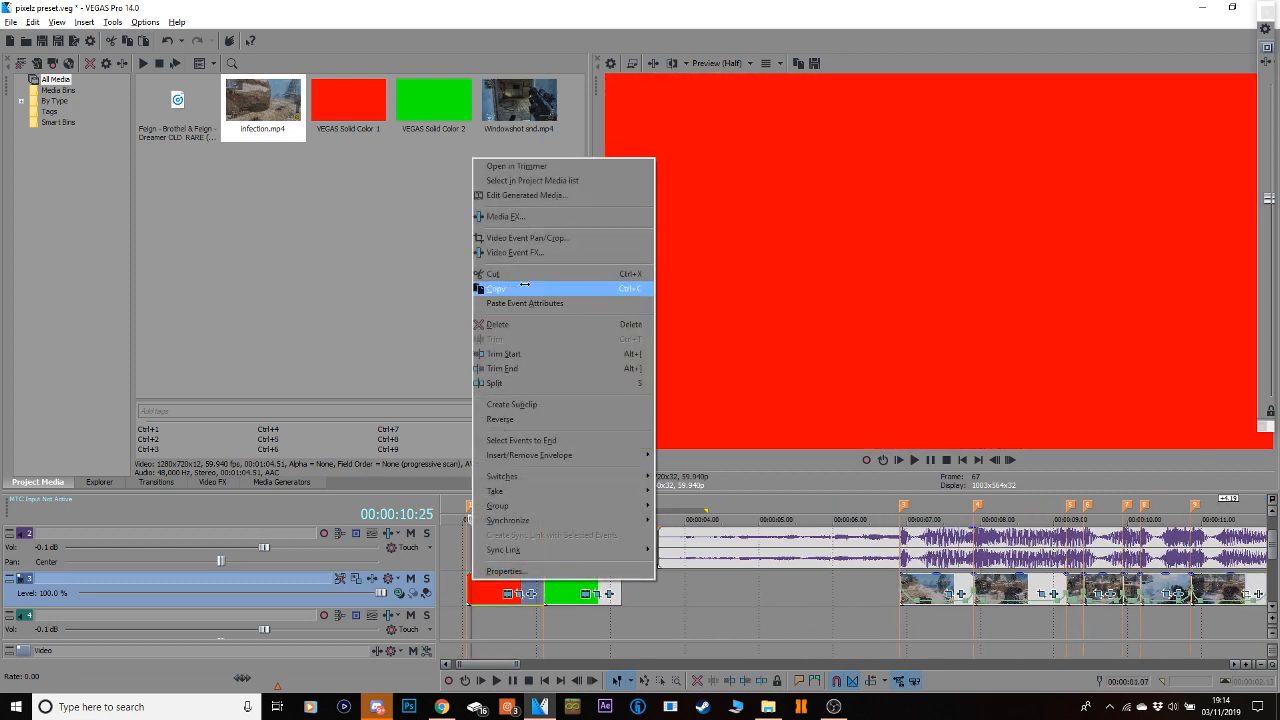
click(522, 287)
drag(506, 667, 542, 666)
click(580, 585)
right_click(582, 585)
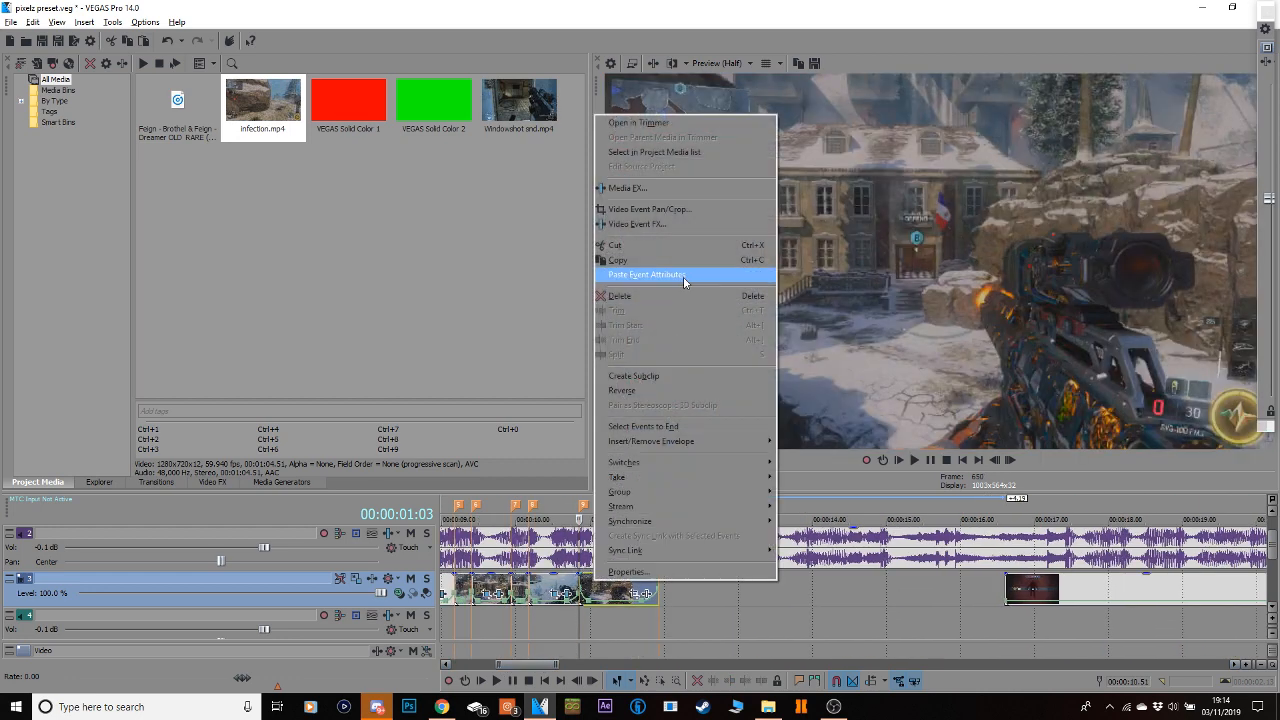
click(685, 274)
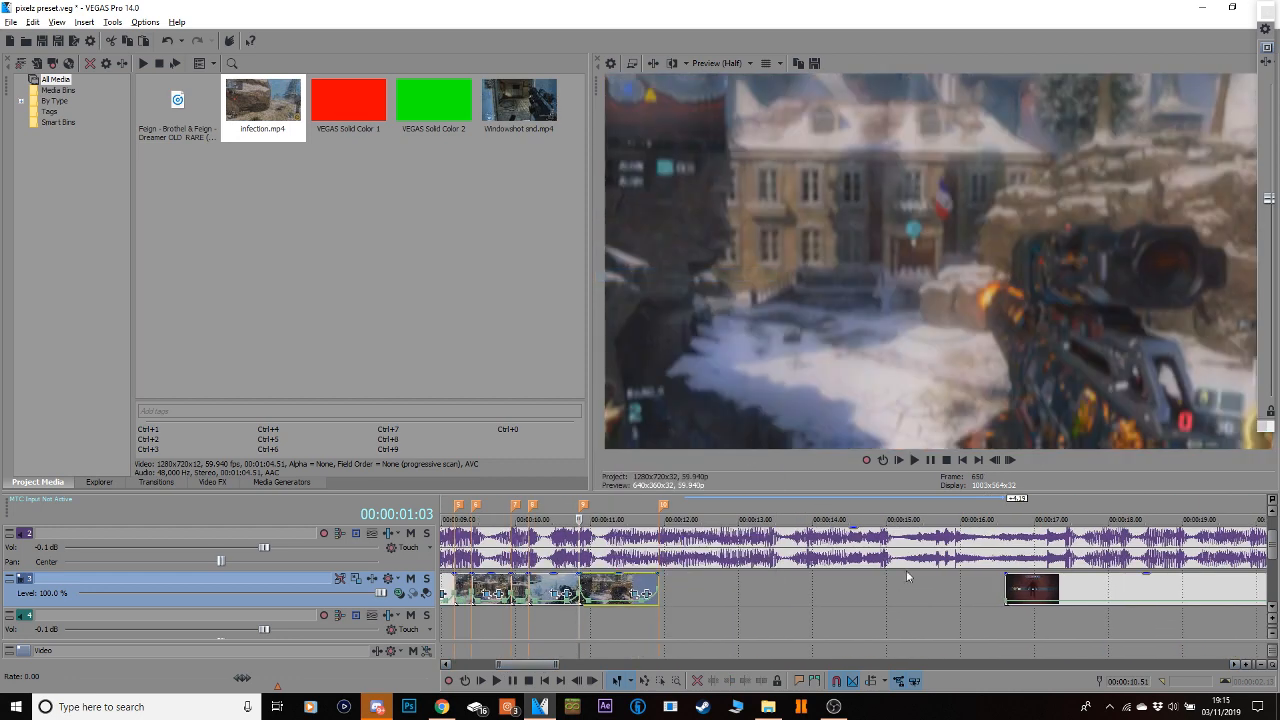
Open Event Pan/Crop for the clip starting at marker 3 and widen its window to show the full keyframe timeline.
drag(537, 665, 522, 665)
click(518, 586)
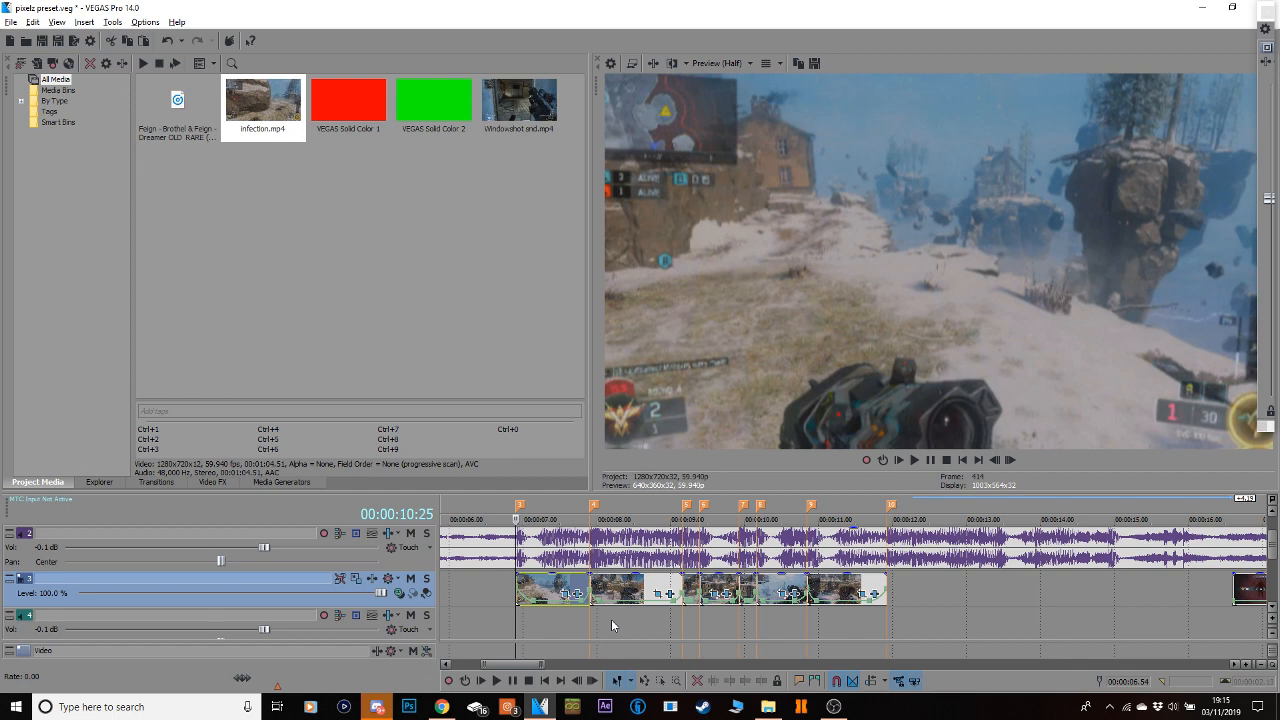
click(560, 590)
click(568, 593)
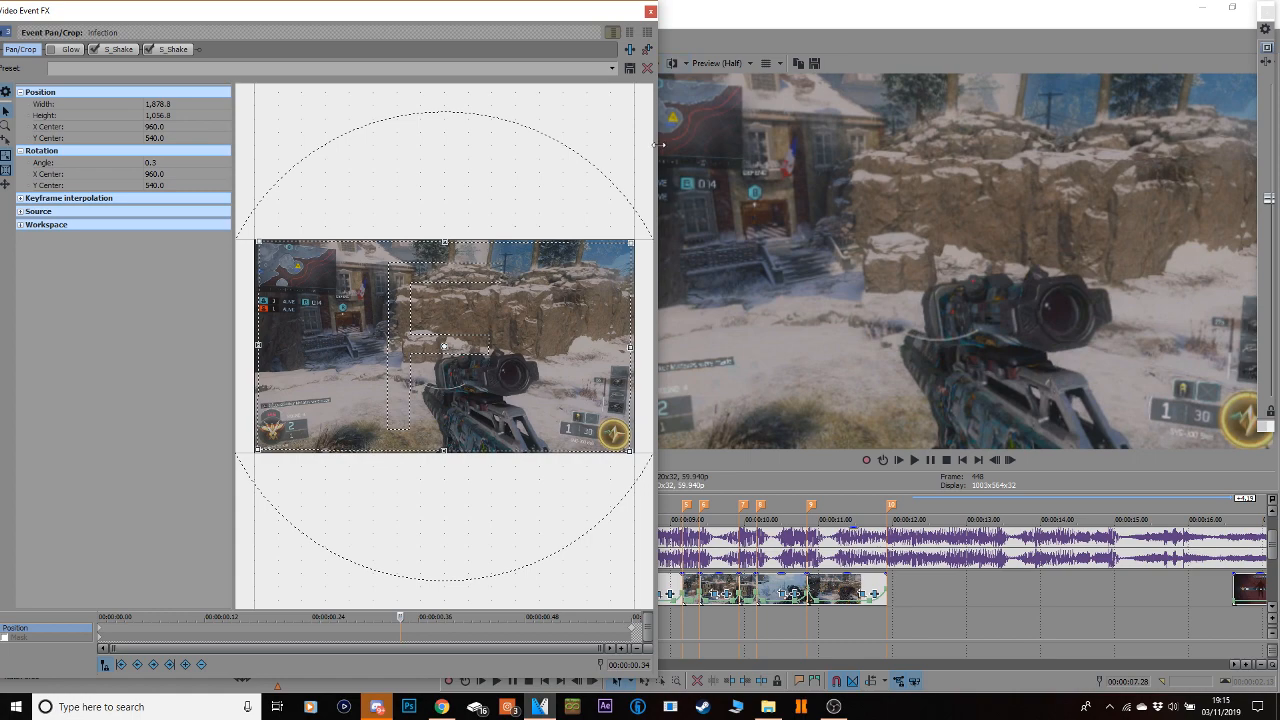
drag(659, 145, 481, 150)
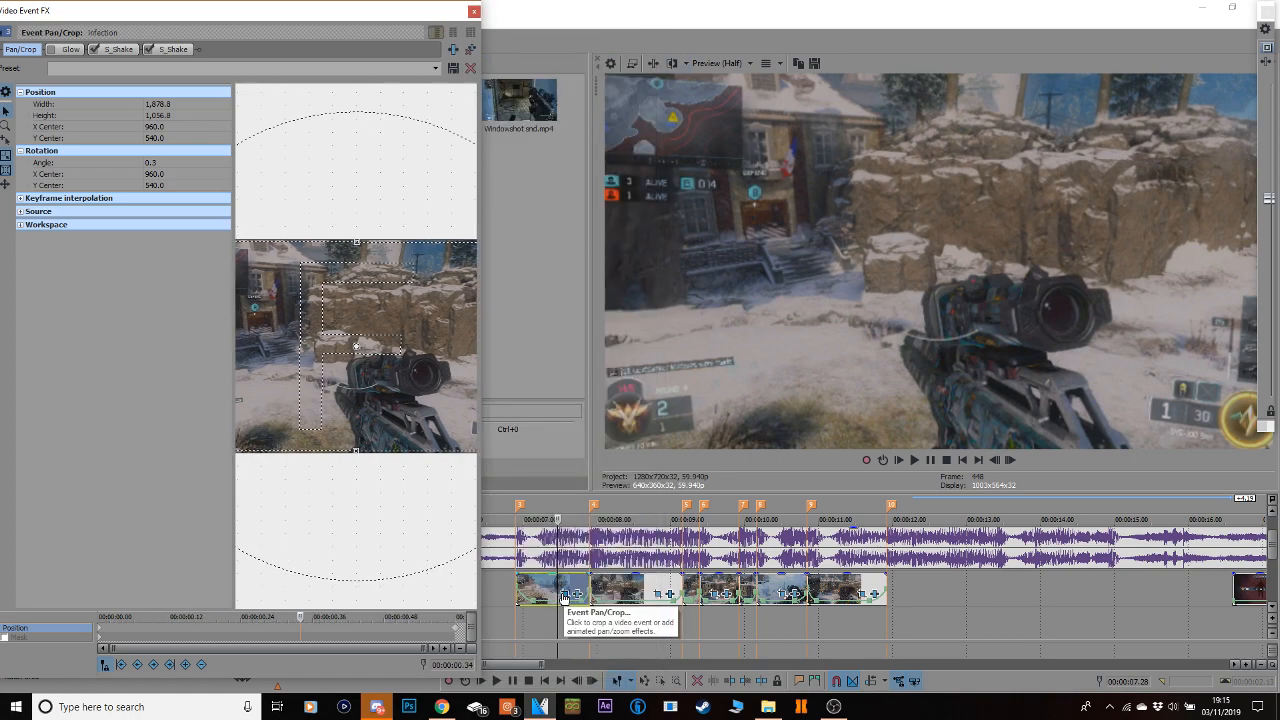
drag(481, 533, 776, 533)
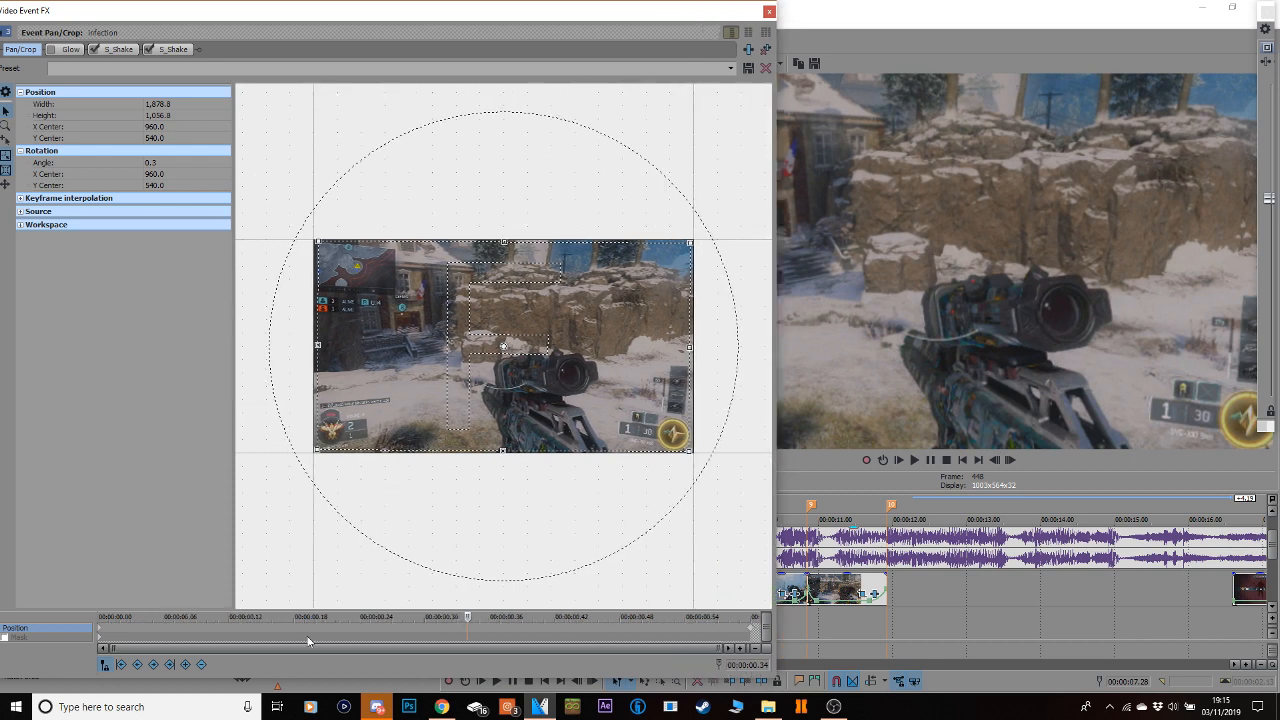
Copy the first position keyframe of the clip starting at marker 3.
click(100, 632)
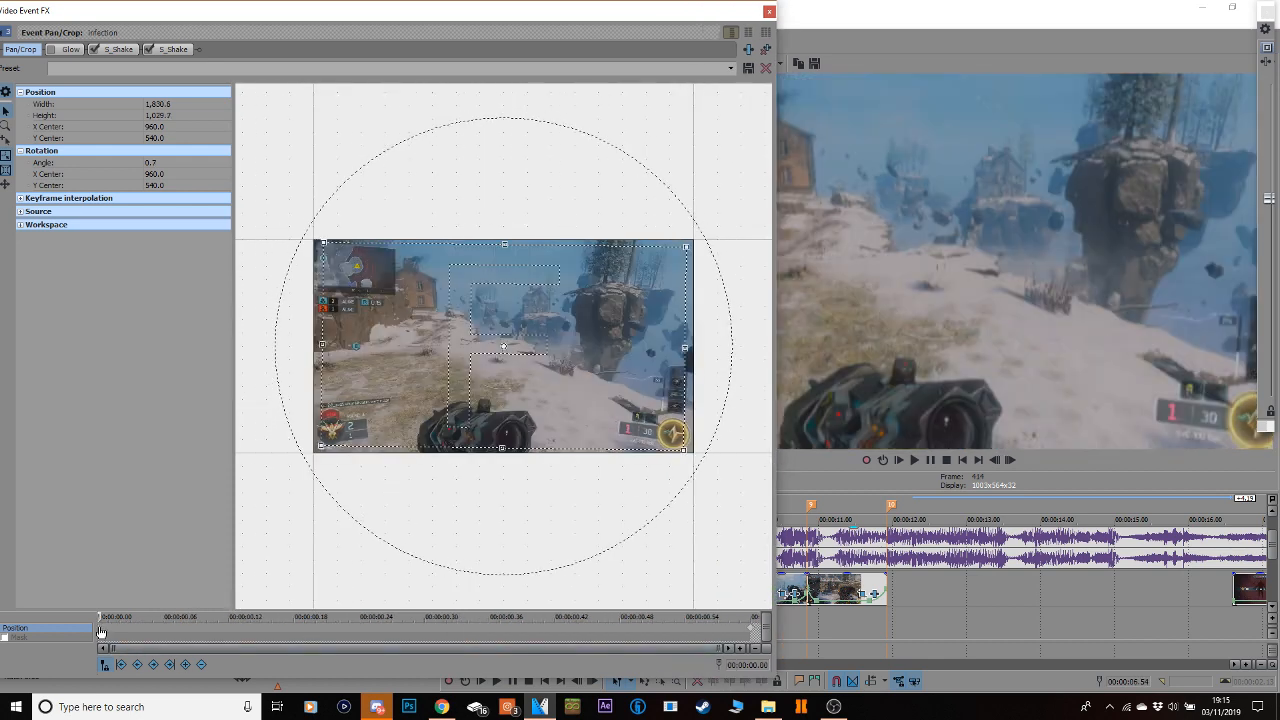
right_click(99, 630)
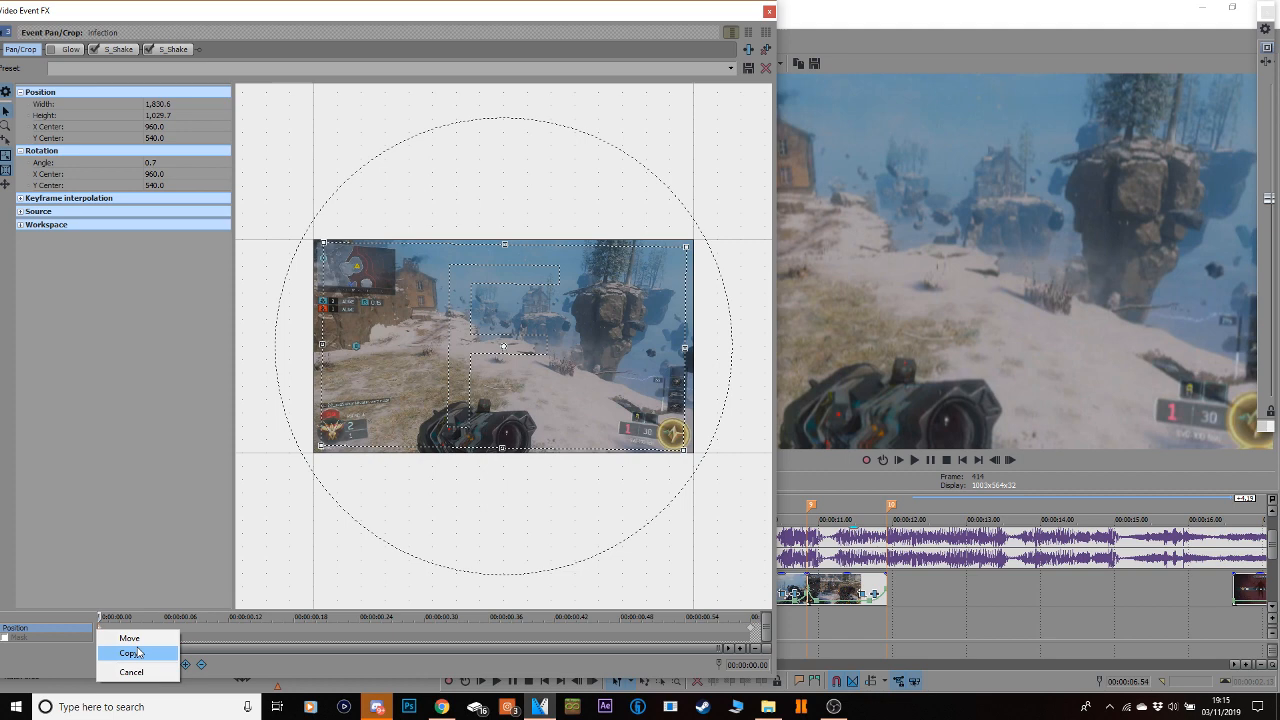
click(138, 654)
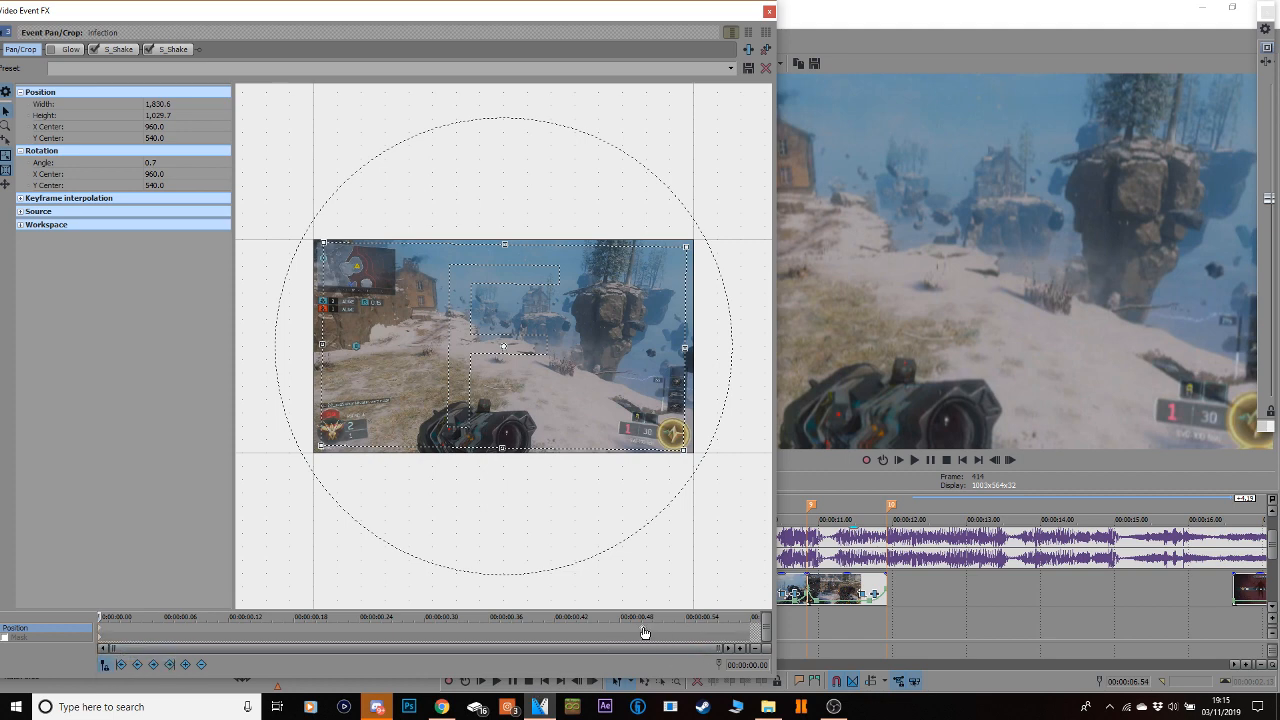
Move the clip's default keyframe back to 00:00:00.50 with Slow interpolation, and paste the copied keyframe at its end with Fast interpolation.
click(643, 632)
click(752, 633)
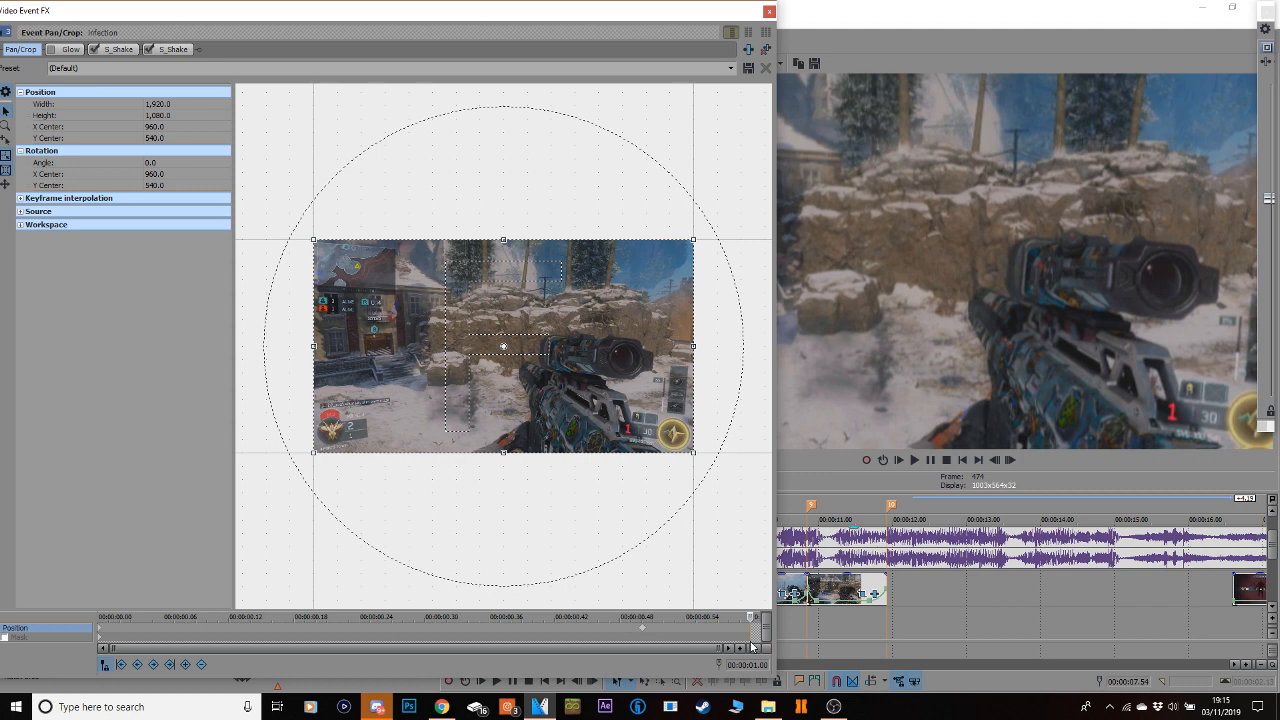
key(ctrl+v)
right_click(752, 630)
click(782, 563)
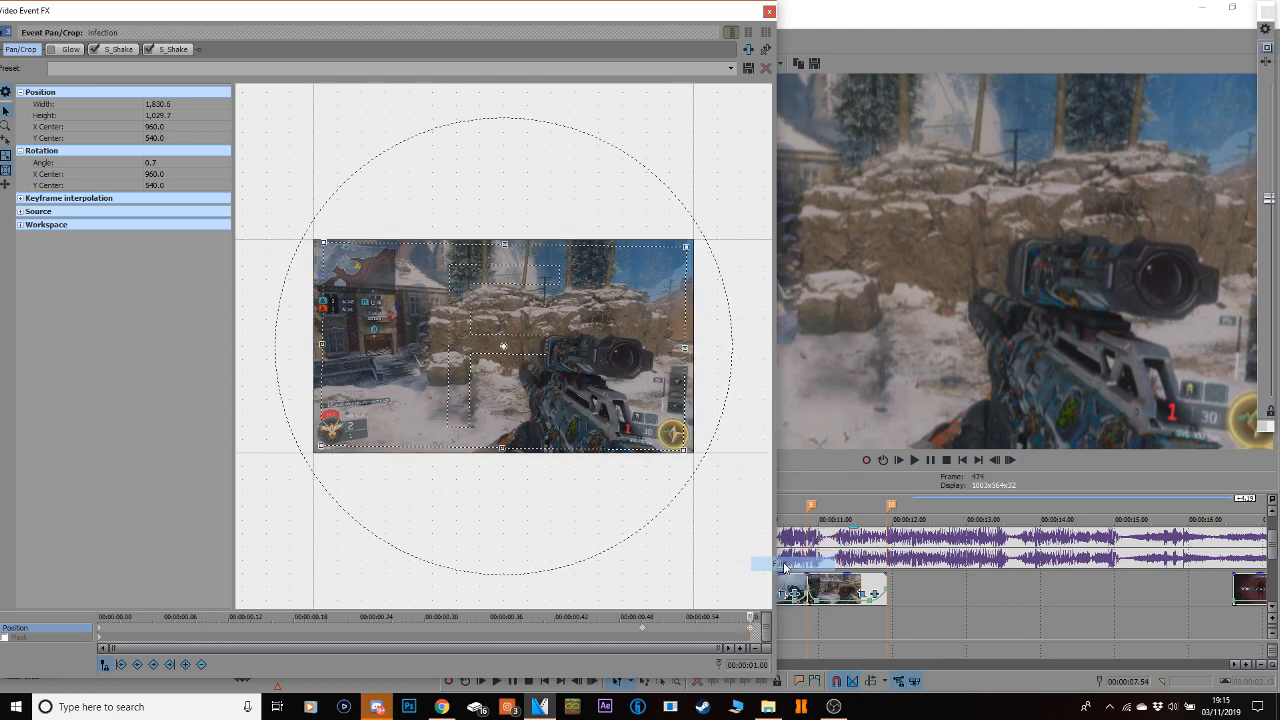
right_click(642, 633)
click(682, 588)
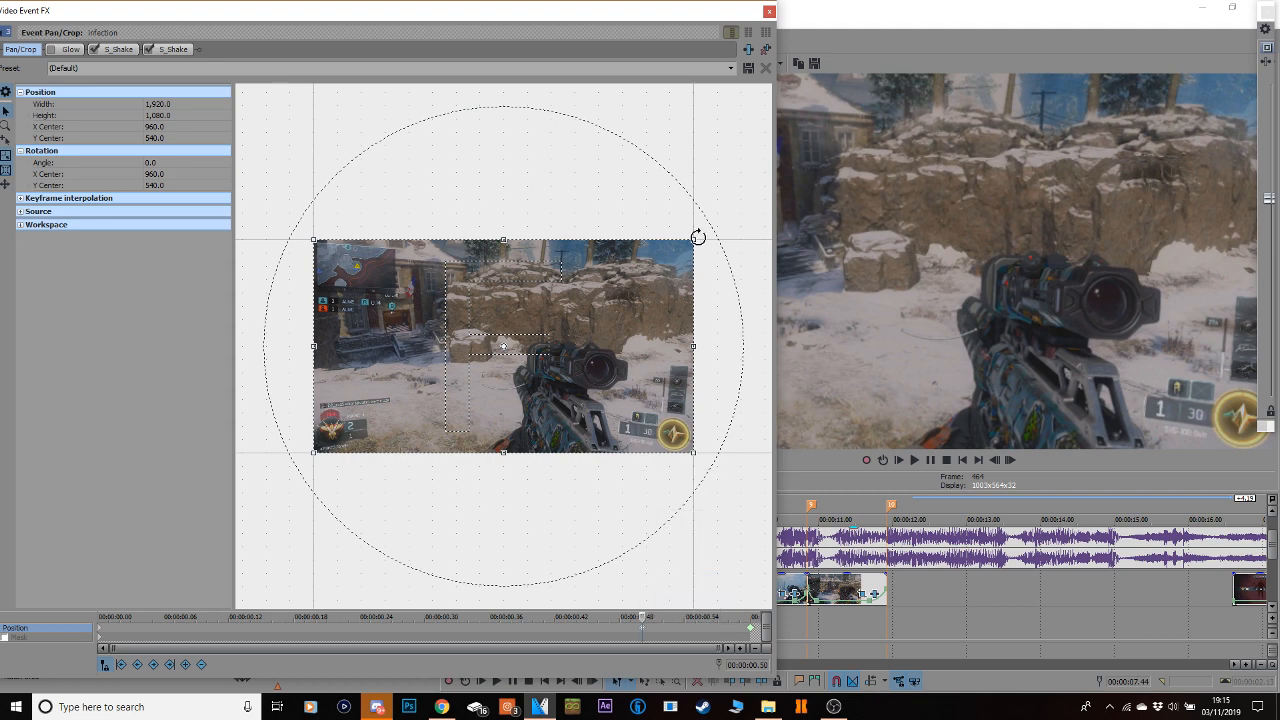
click(764, 12)
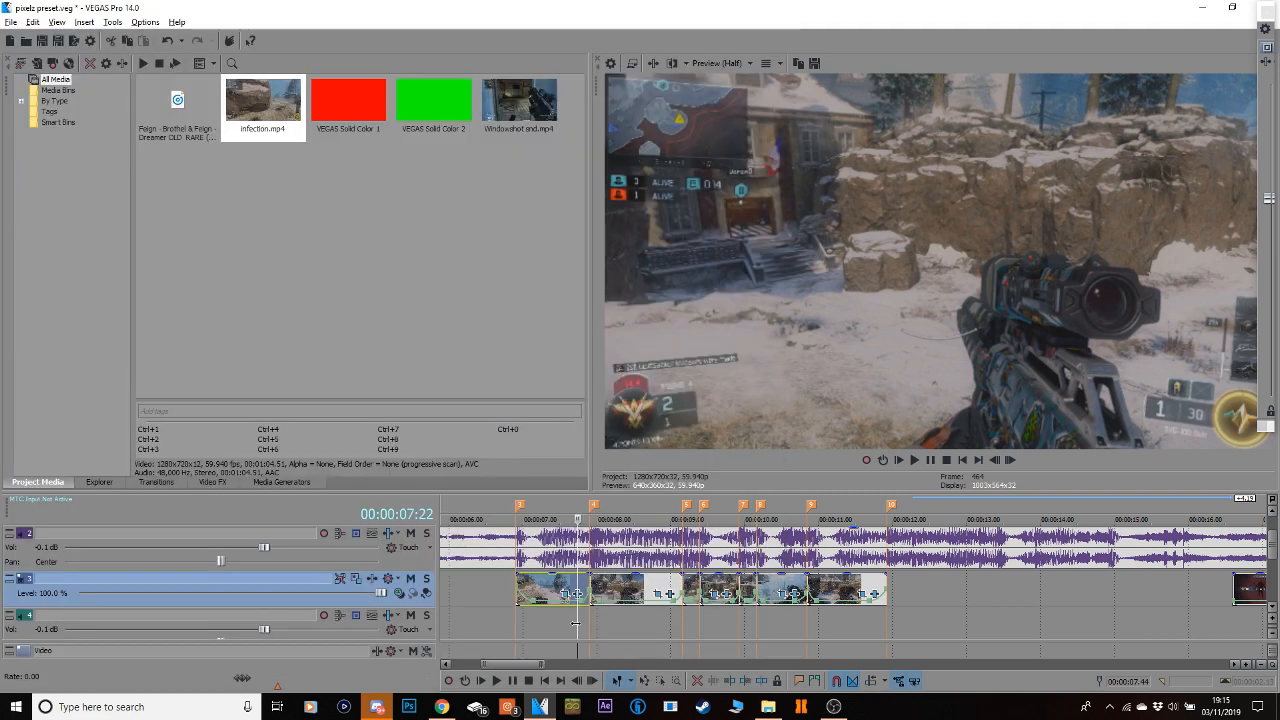
In the clip starting at marker 4, move the default position keyframe to 00:00:01.03 and paste the copied keyframe at the end.
drag(577, 623, 664, 594)
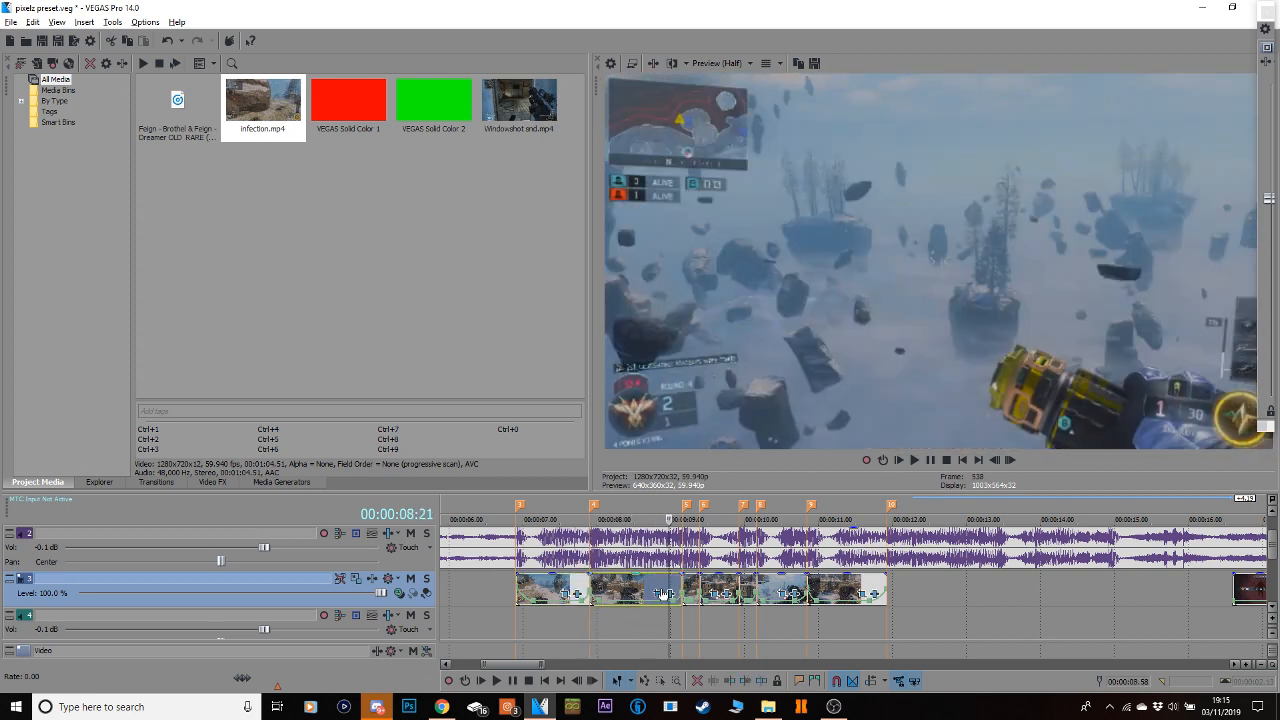
click(664, 594)
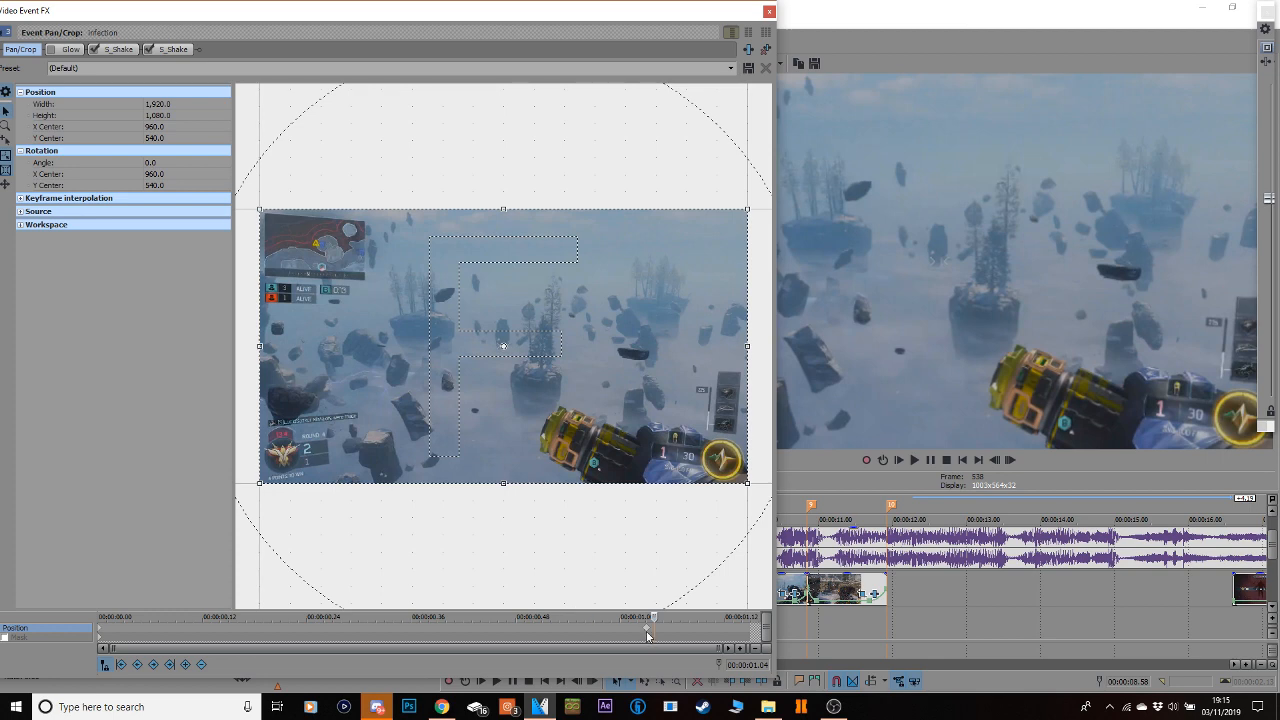
click(748, 636)
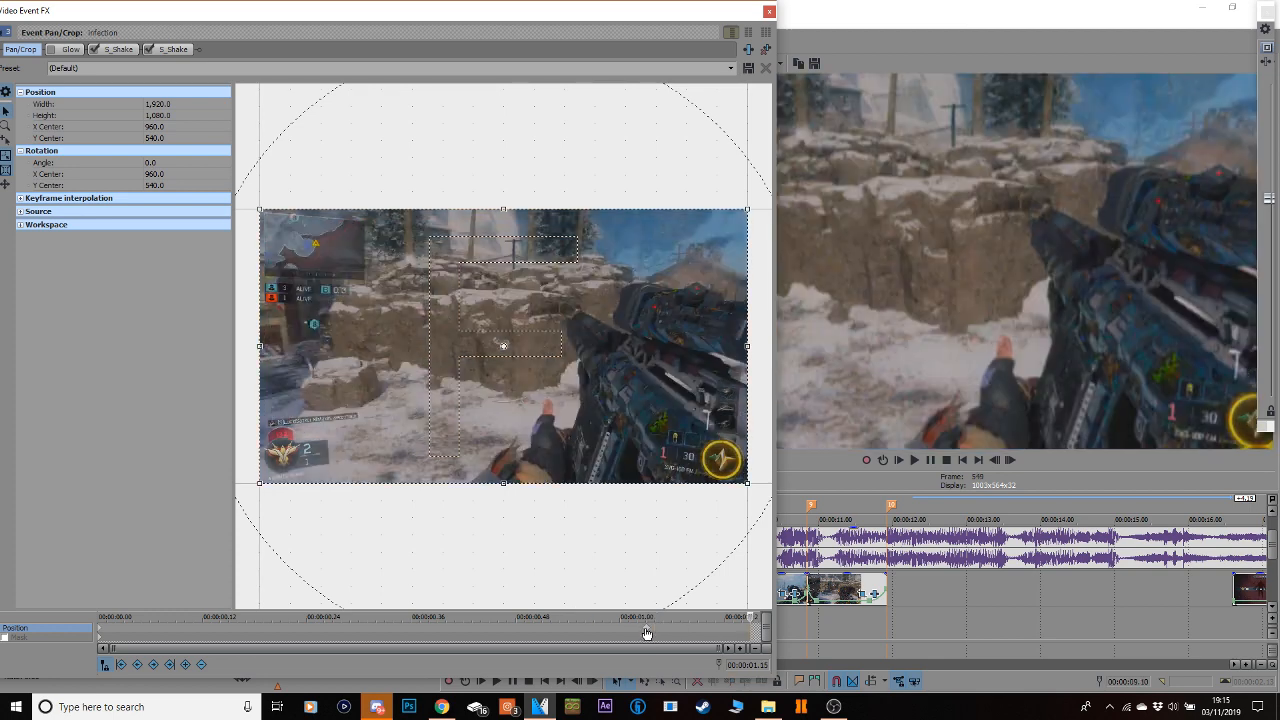
key(ctrl+v)
Set the marker 4 clip's keyframe at 00:00:01.03 to Slow interpolation and its end keyframe to Fast.
click(645, 634)
right_click(646, 634)
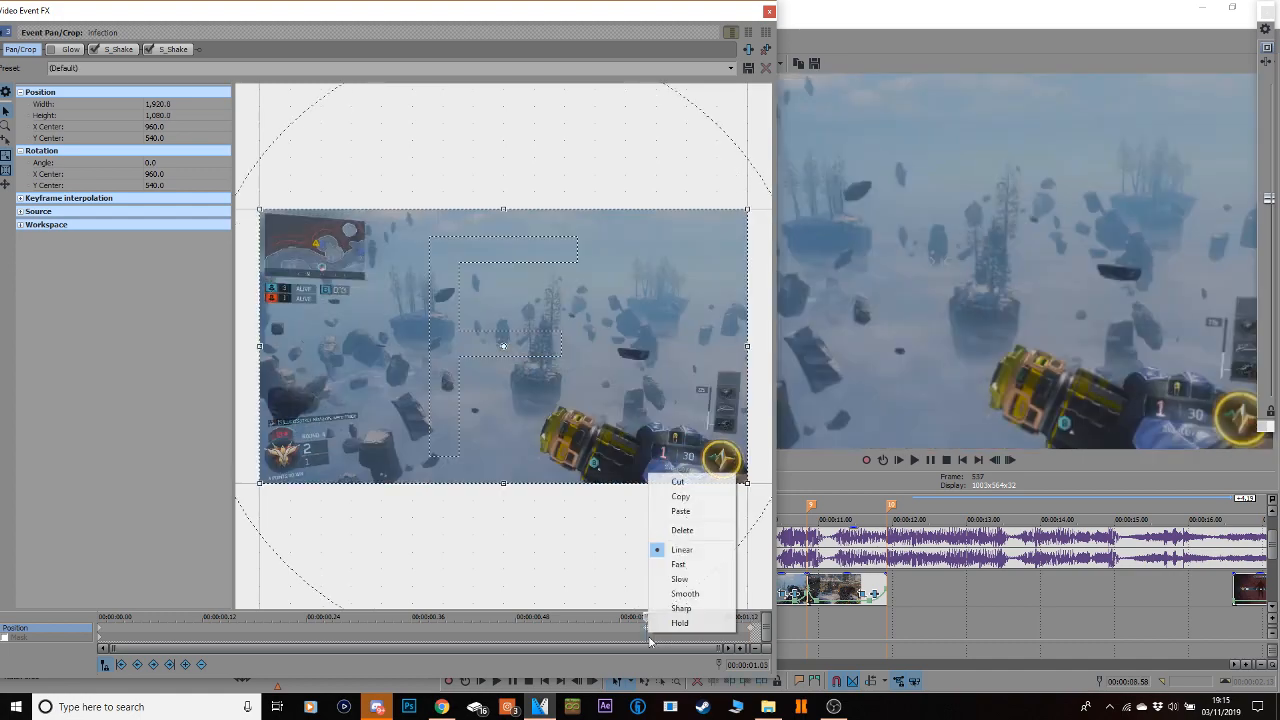
click(697, 580)
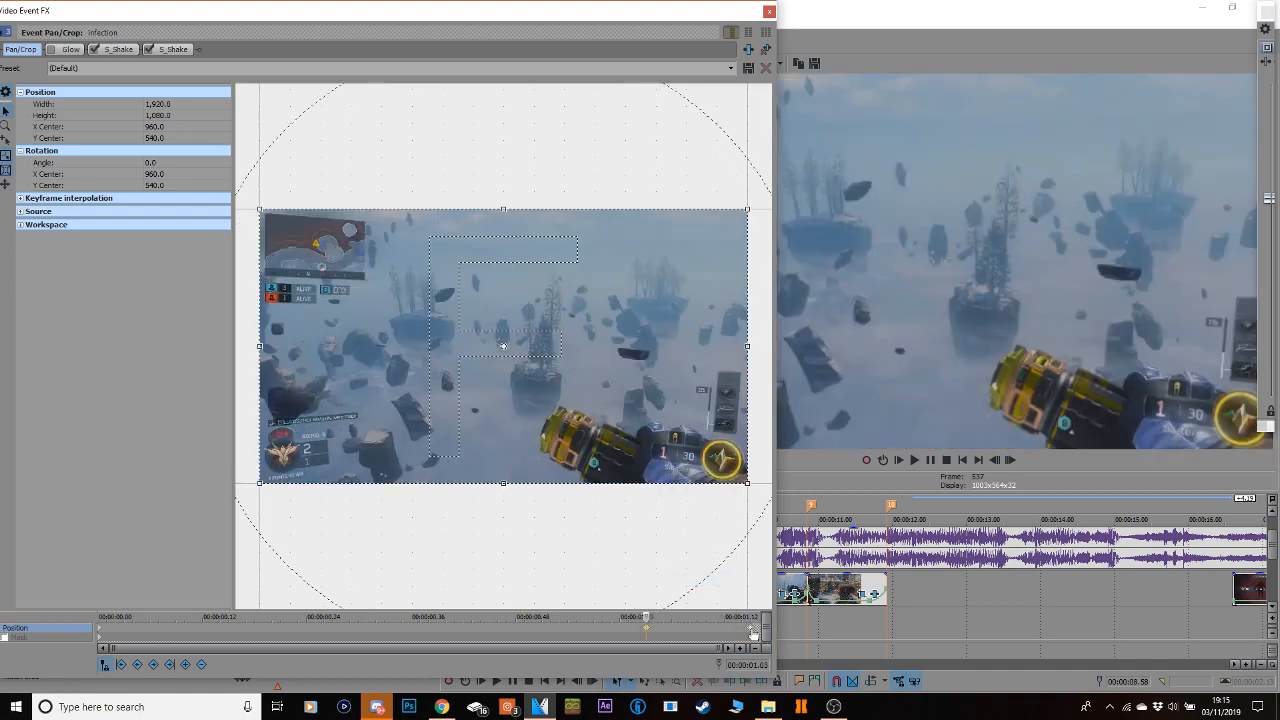
click(753, 633)
right_click(753, 633)
click(796, 566)
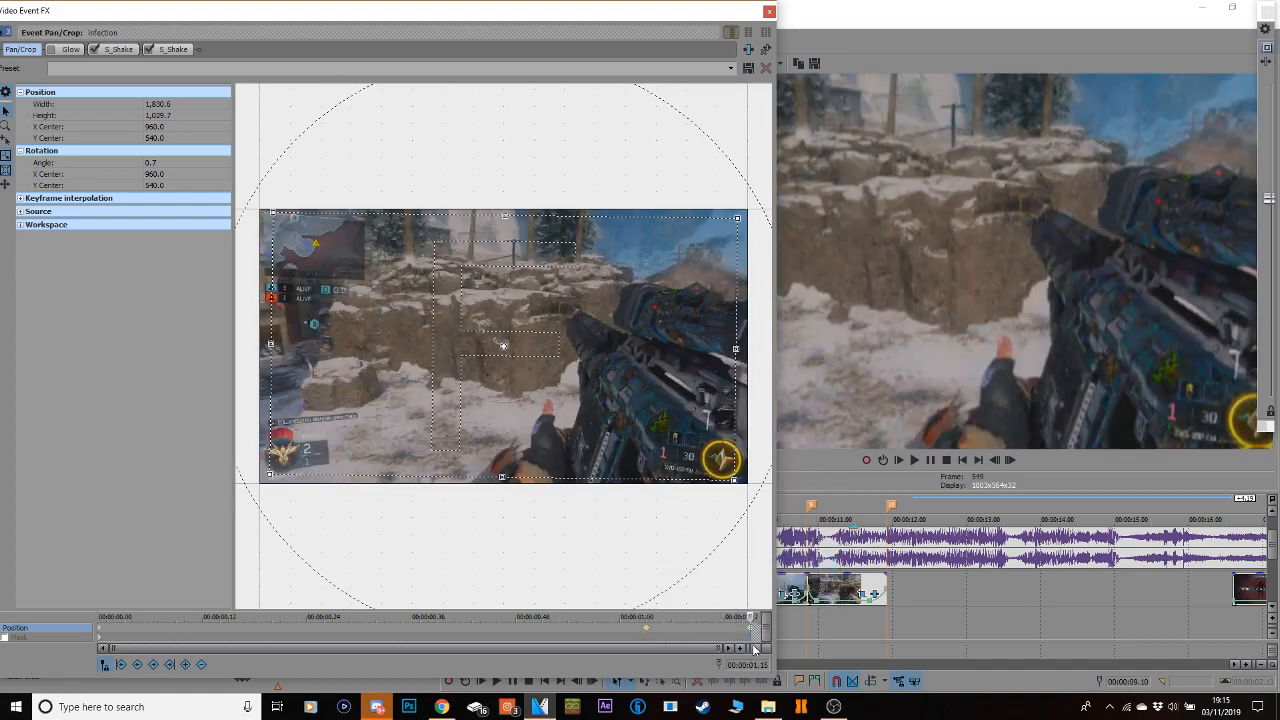
click(769, 12)
In the clip starting at marker 5, add a position keyframe at 00:00:00.12 with restored default framing and Slow interpolation.
click(691, 588)
right_click(691, 588)
click(741, 210)
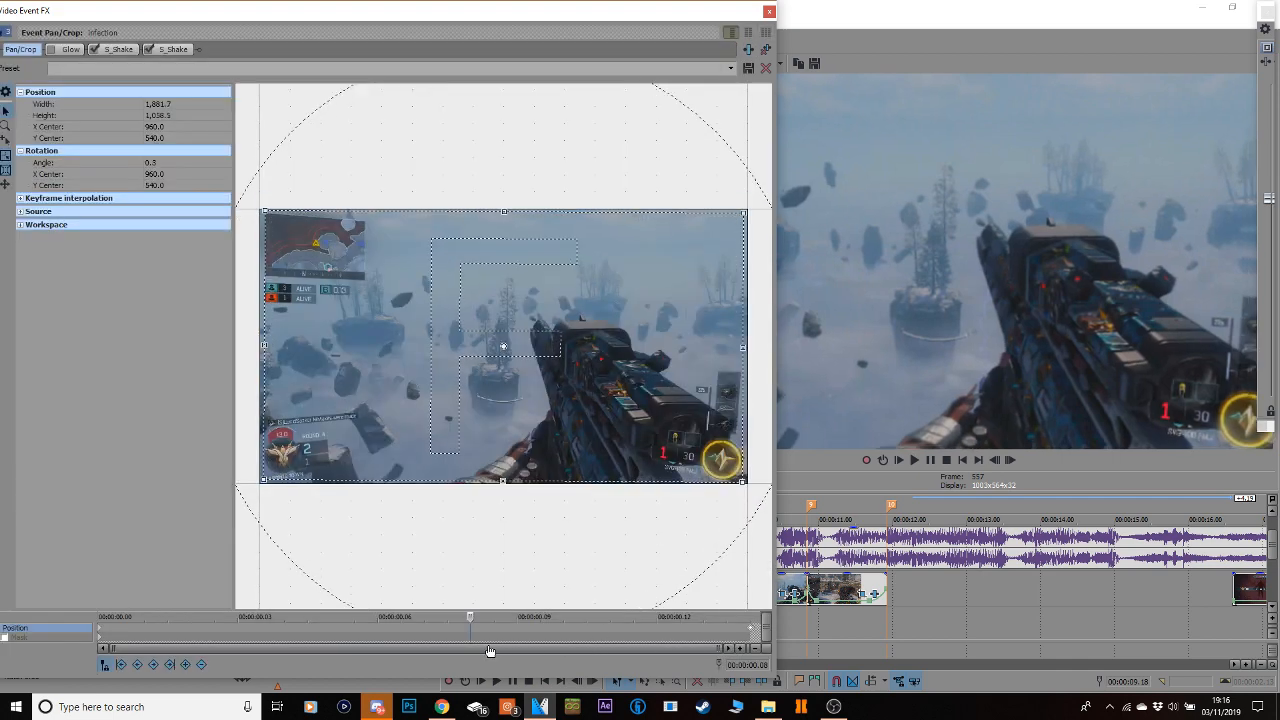
click(652, 631)
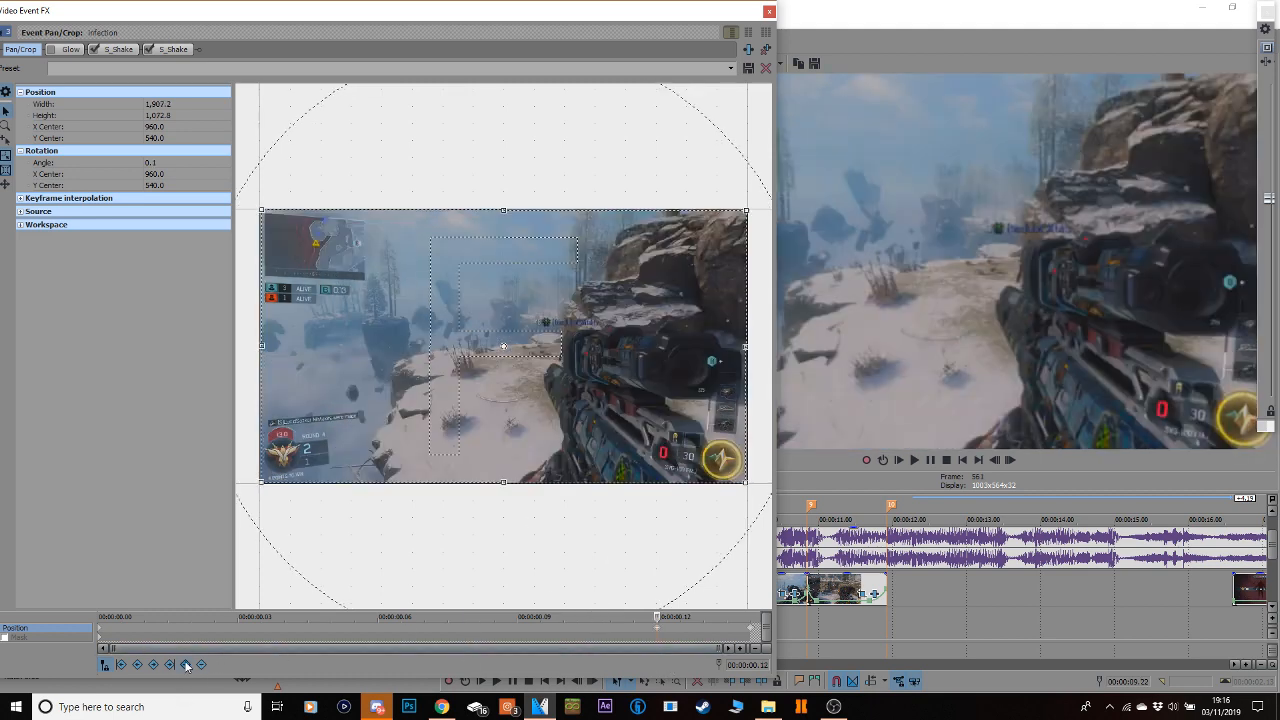
right_click(485, 342)
click(500, 352)
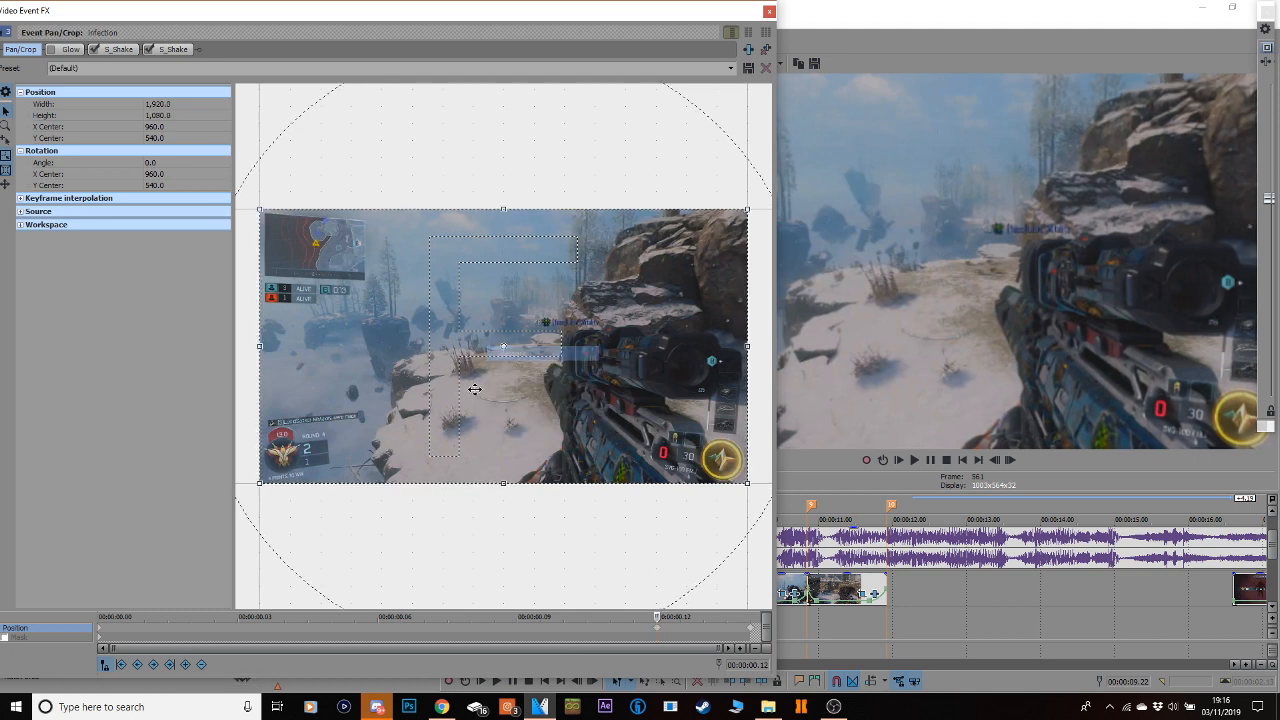
right_click(656, 627)
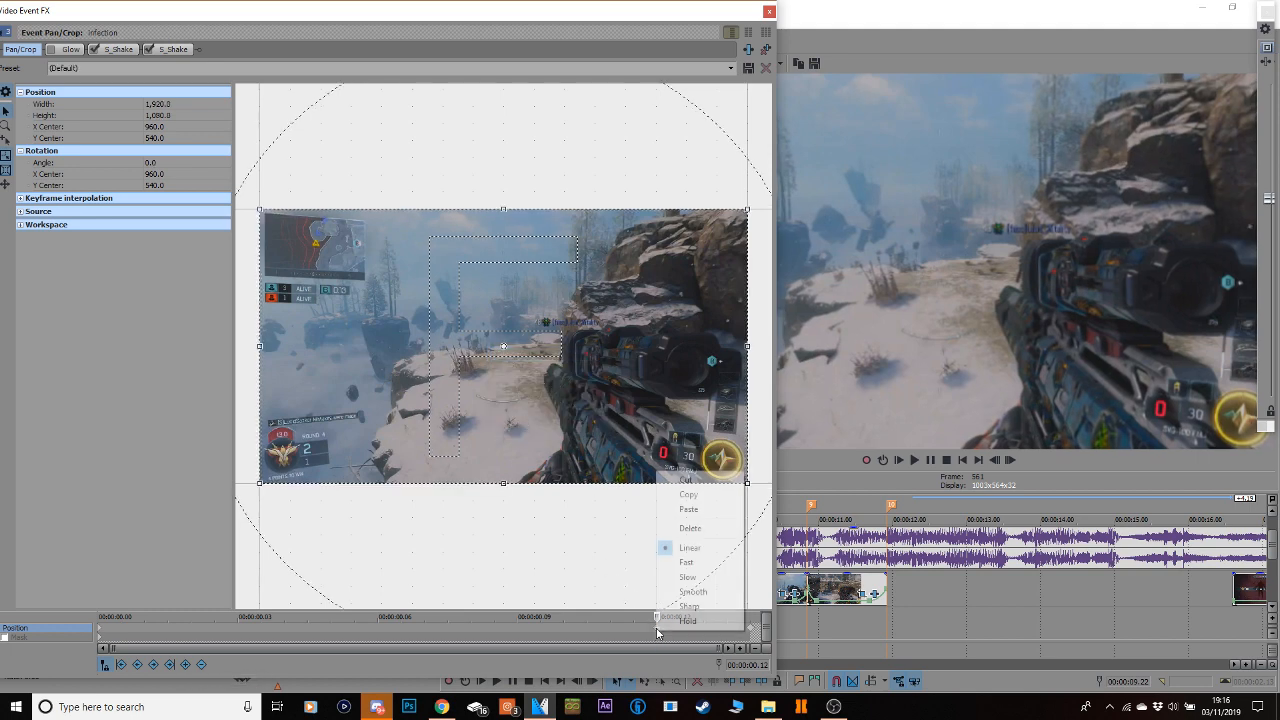
click(697, 577)
Paste the copied keyframe at the end of the marker 5 clip and set it to Fast interpolation.
click(754, 620)
right_click(753, 628)
click(796, 512)
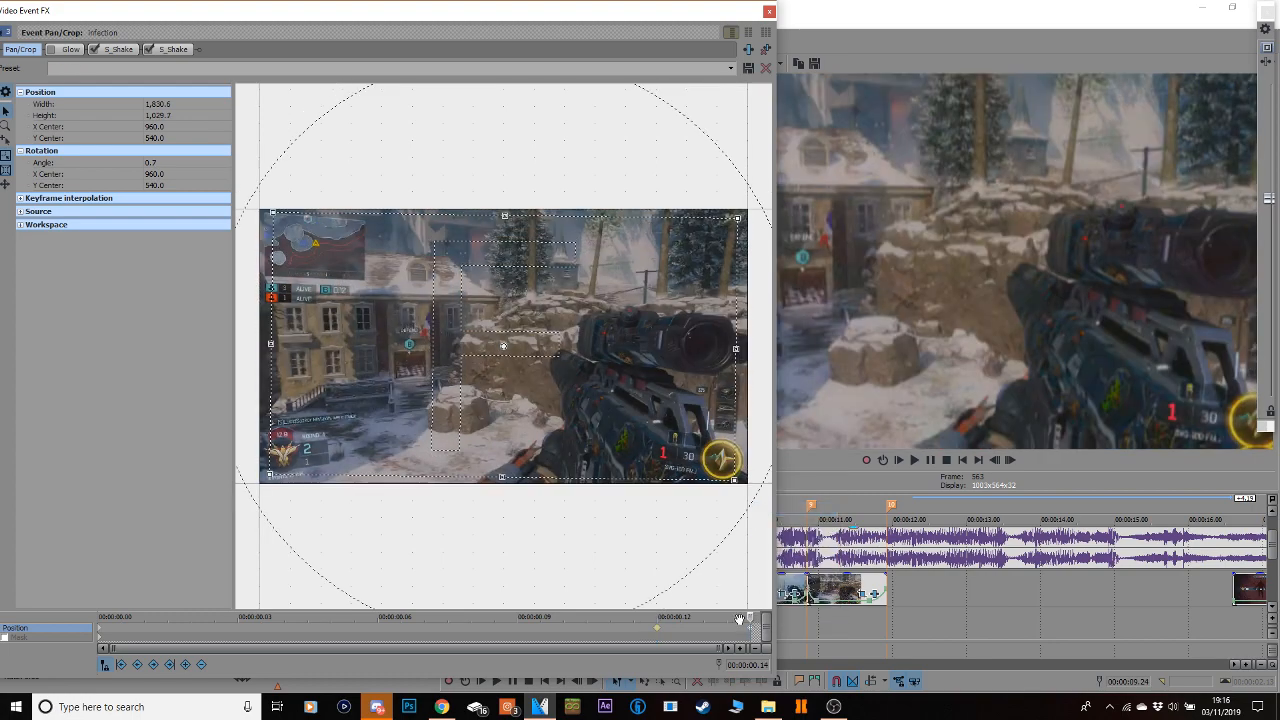
right_click(750, 629)
click(778, 563)
click(770, 12)
Adjust the closing Pan/Crop keyframes of the clips starting at markers 6 and 7, with default framing at 00:00:00.27 in the marker 6 clip.
click(727, 584)
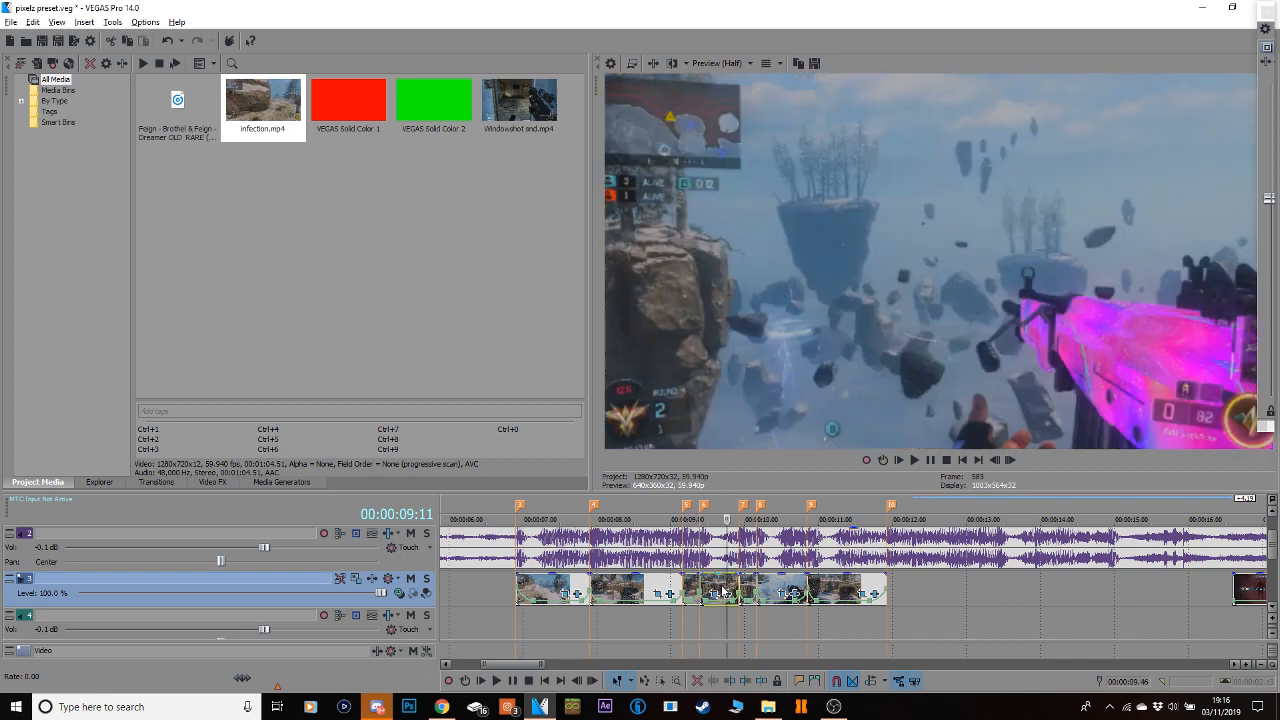
click(718, 594)
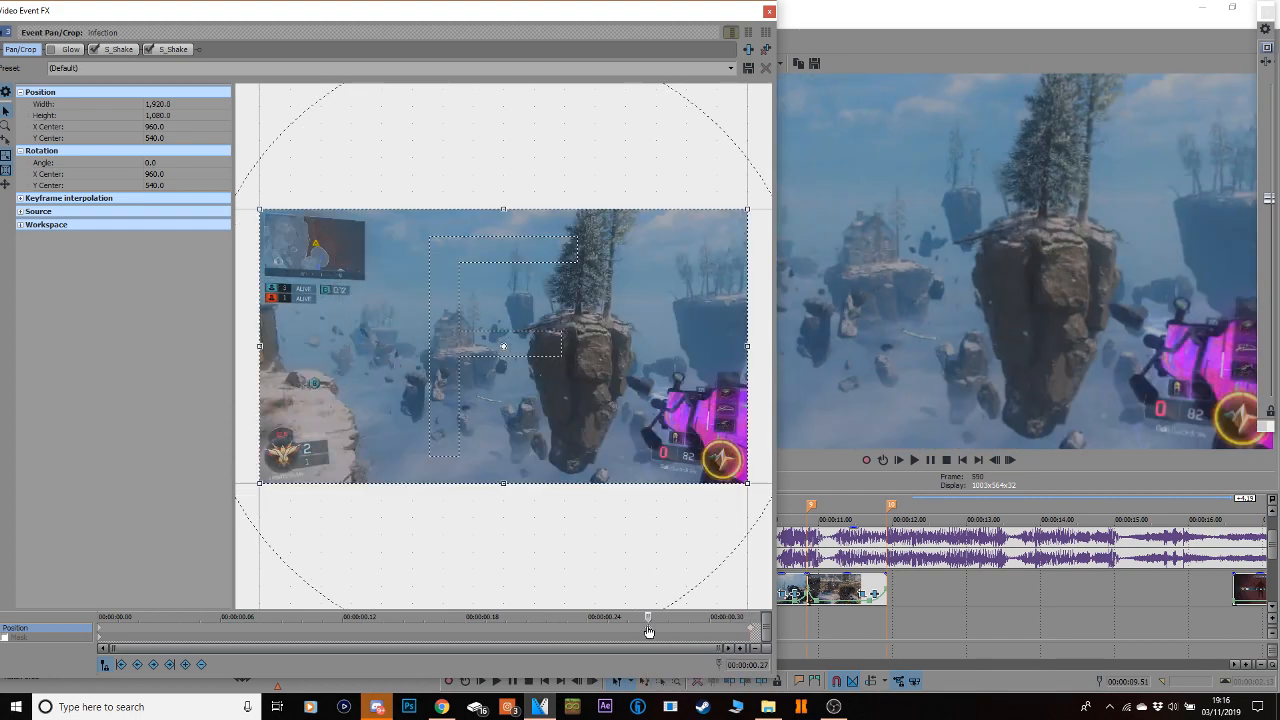
right_click(745, 626)
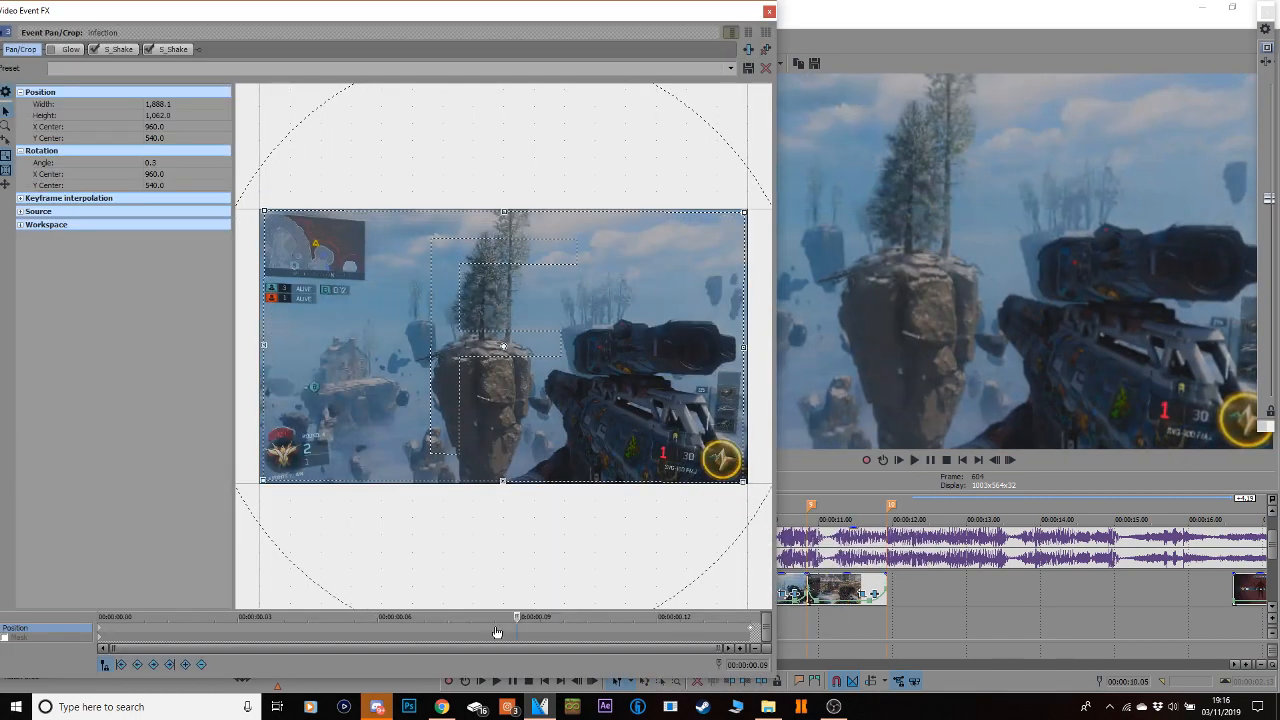
right_click(751, 630)
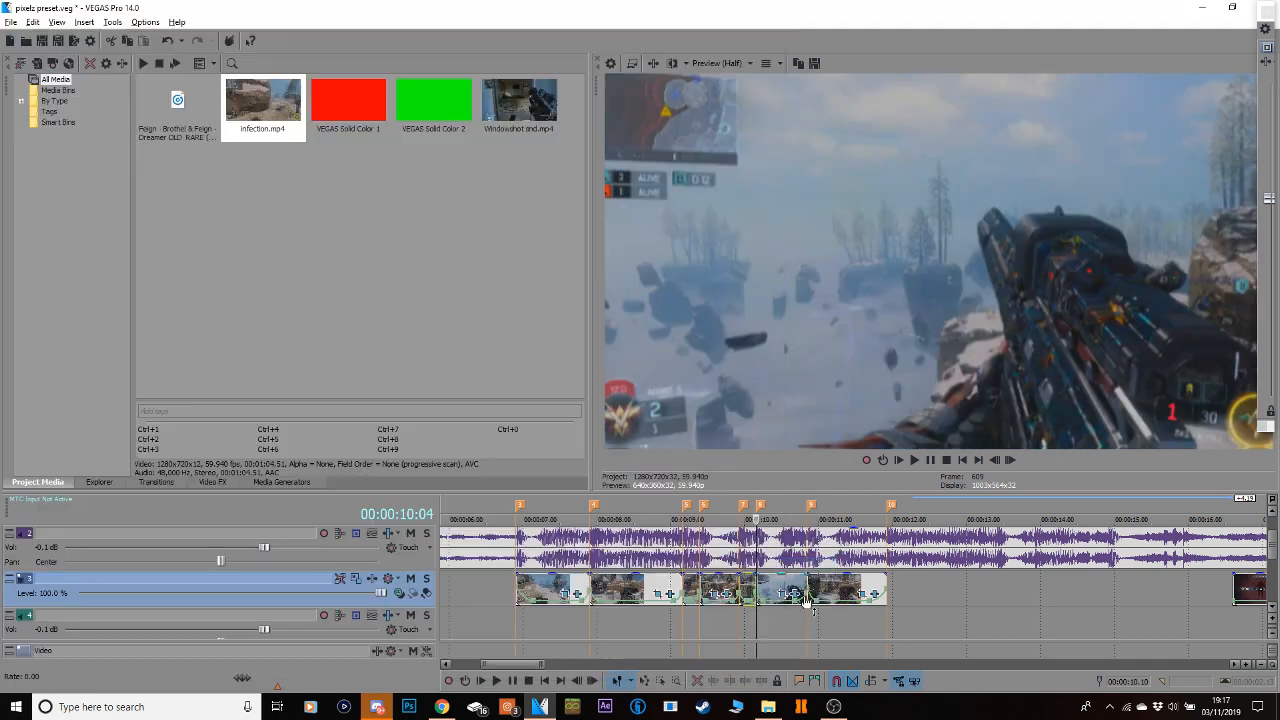
In the clip starting at marker 8, add a position keyframe at 00:00:00.33 with restored default framing and Slow interpolation.
click(791, 595)
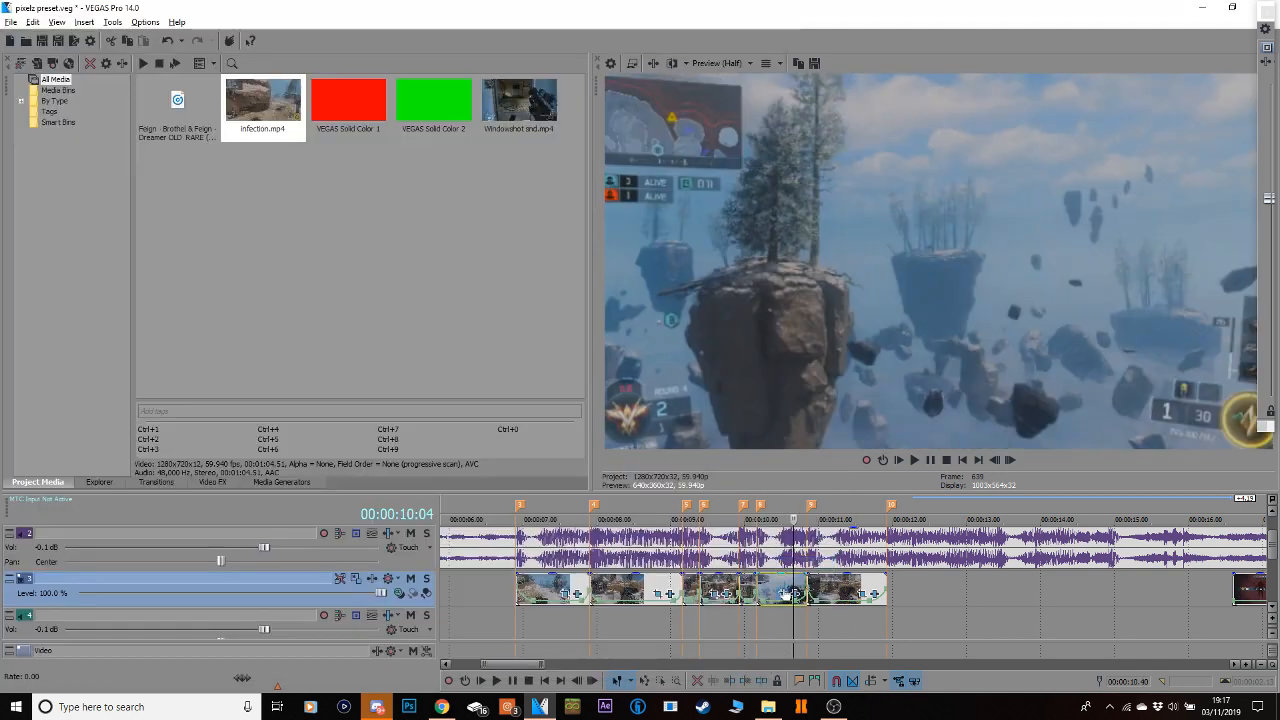
click(790, 594)
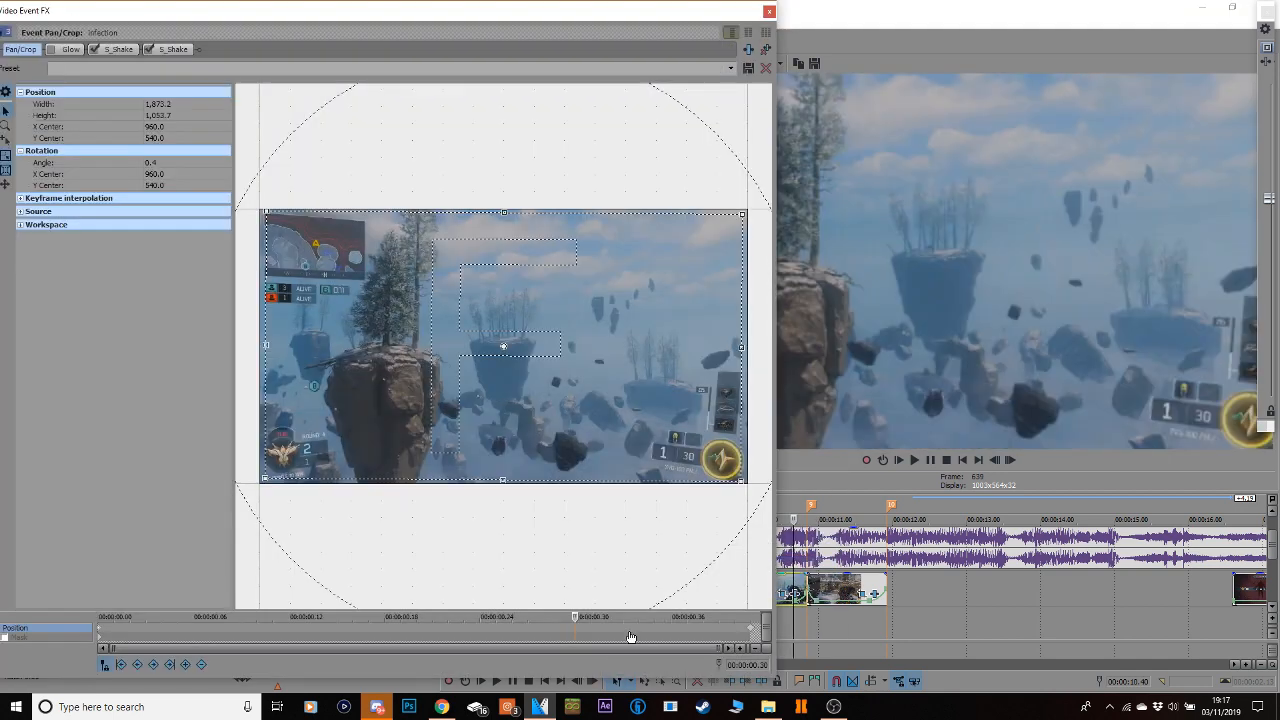
click(751, 630)
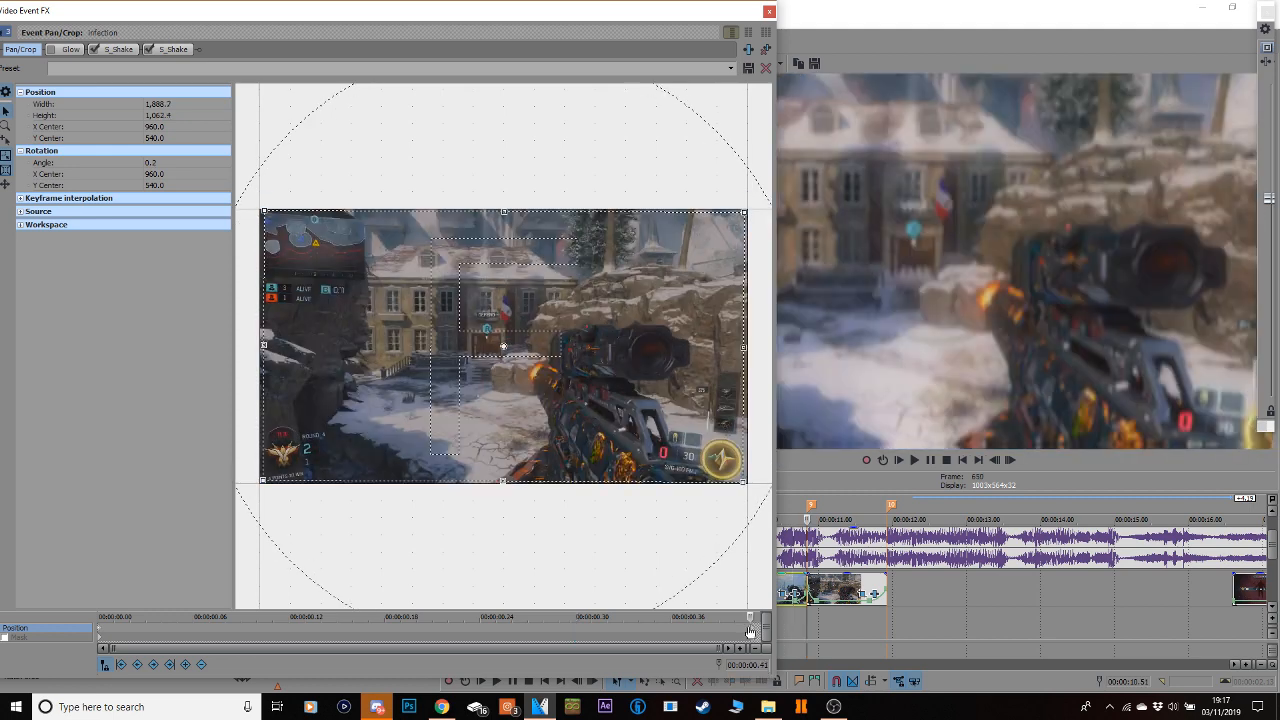
click(625, 634)
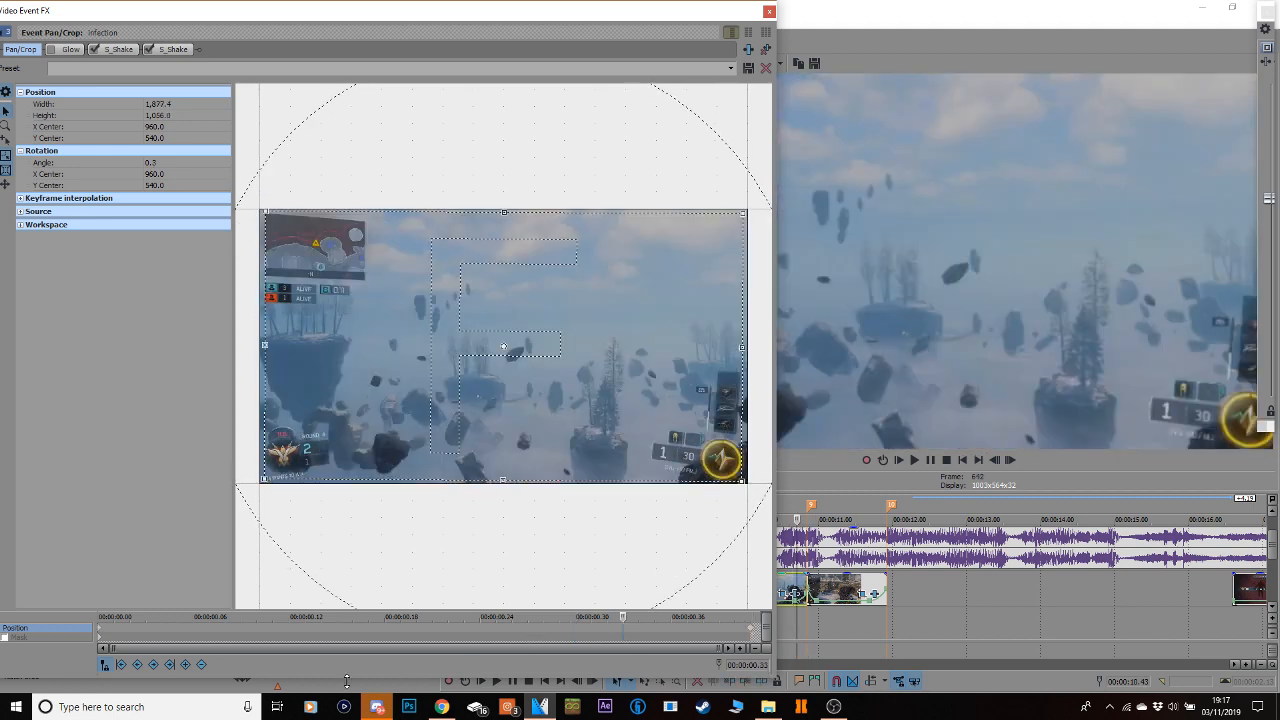
right_click(563, 300)
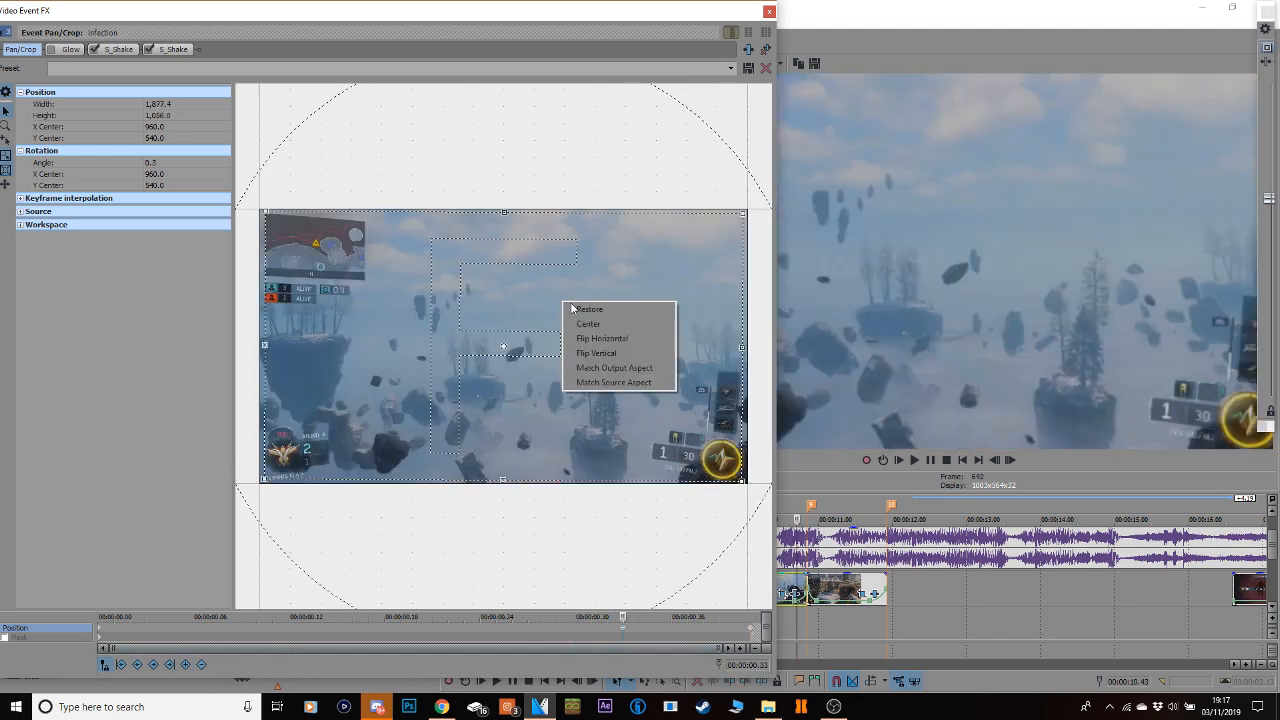
click(585, 306)
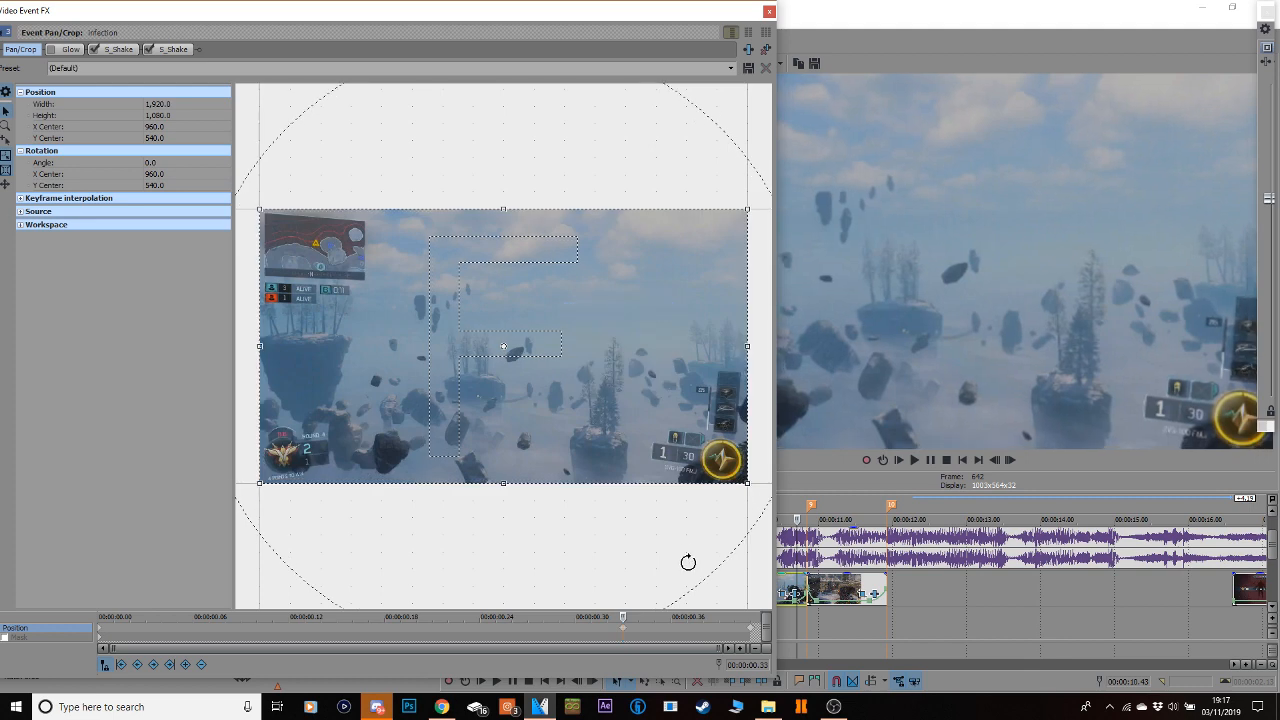
right_click(622, 630)
click(655, 568)
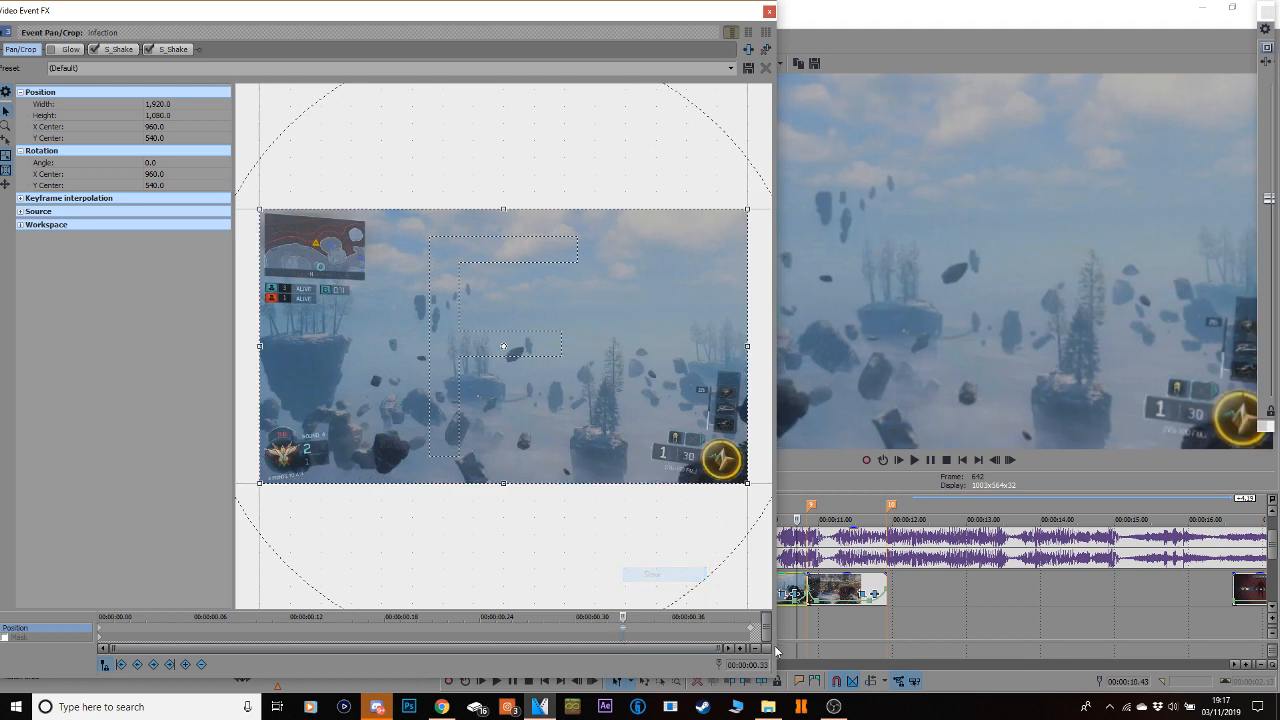
Paste the copied position keyframe at the end of the marker 8 clip.
click(755, 630)
right_click(750, 627)
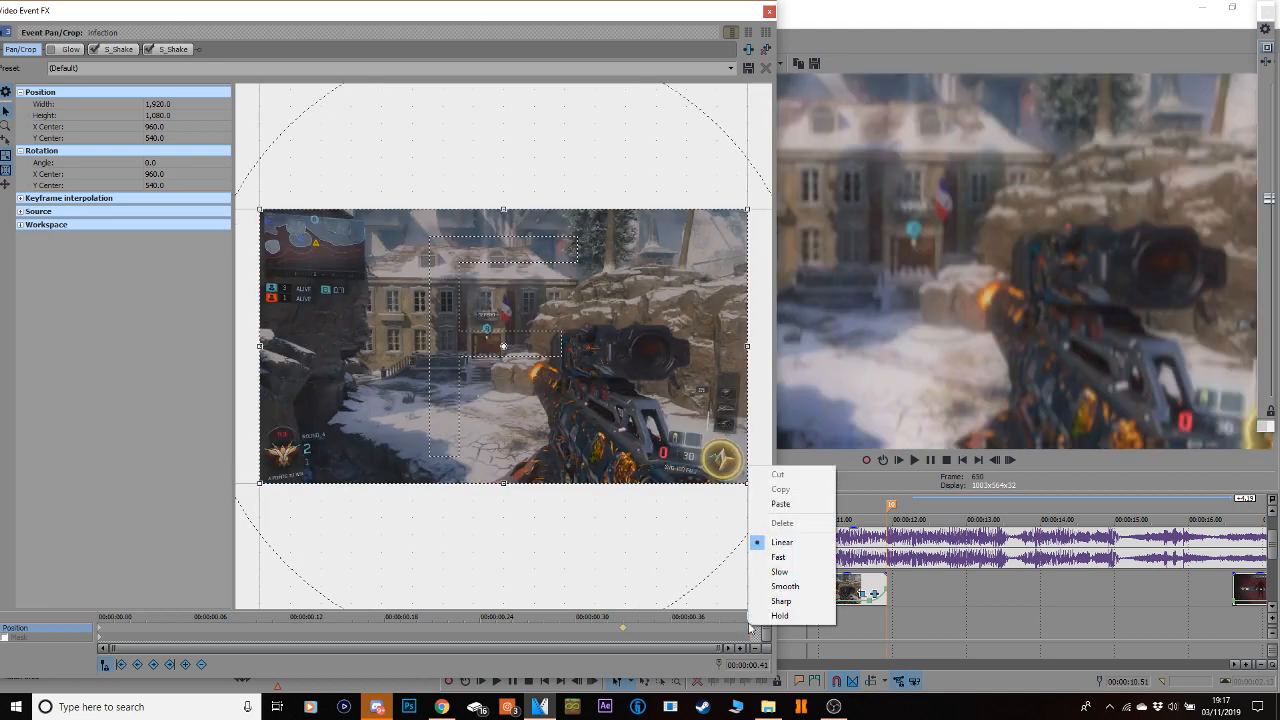
click(780, 504)
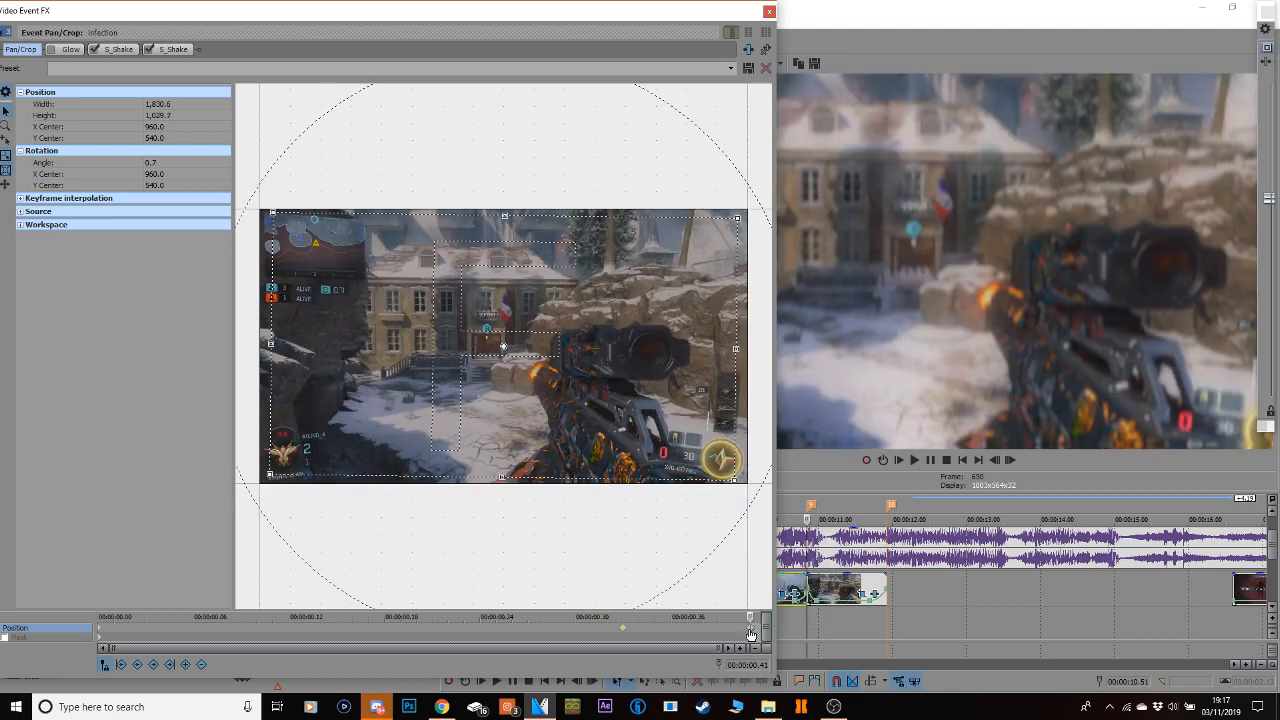
Change the interpolation of the closing position keyframe at 00:00:00.41 in the marker 8 clip.
right_click(750, 634)
click(795, 581)
click(769, 12)
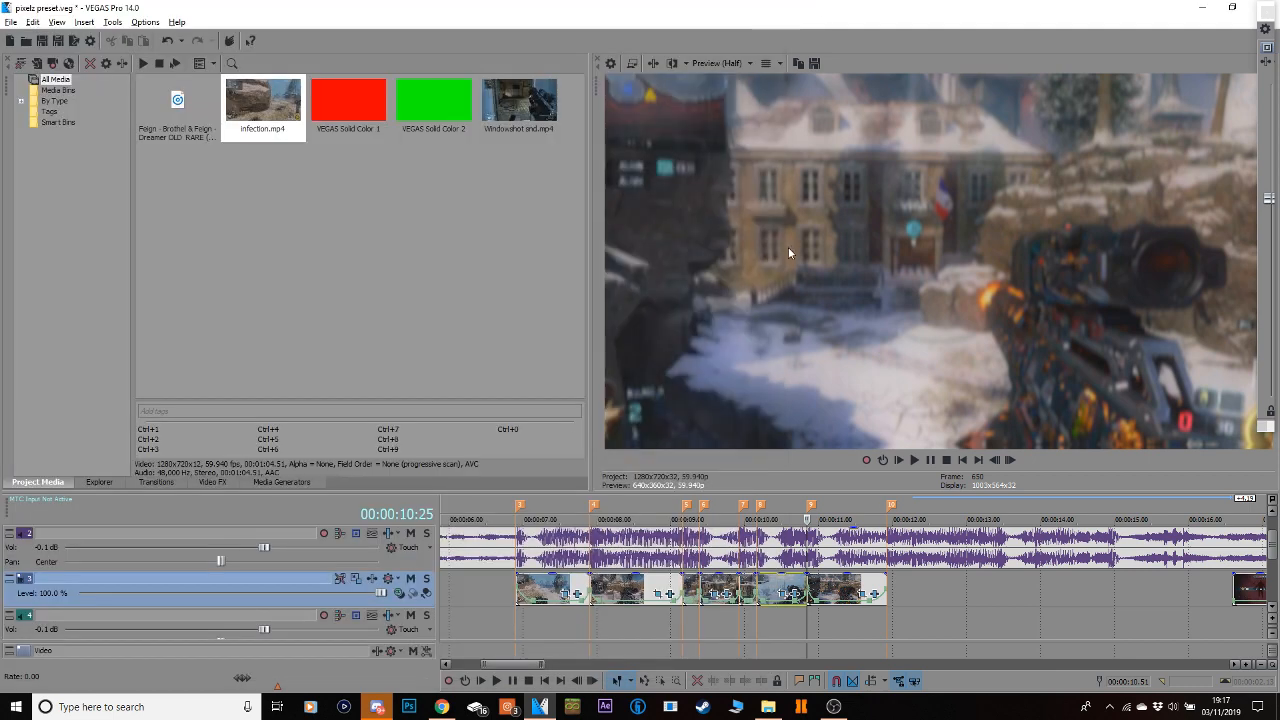
Play back the edit from just before the clip starting at marker 3.
click(516, 599)
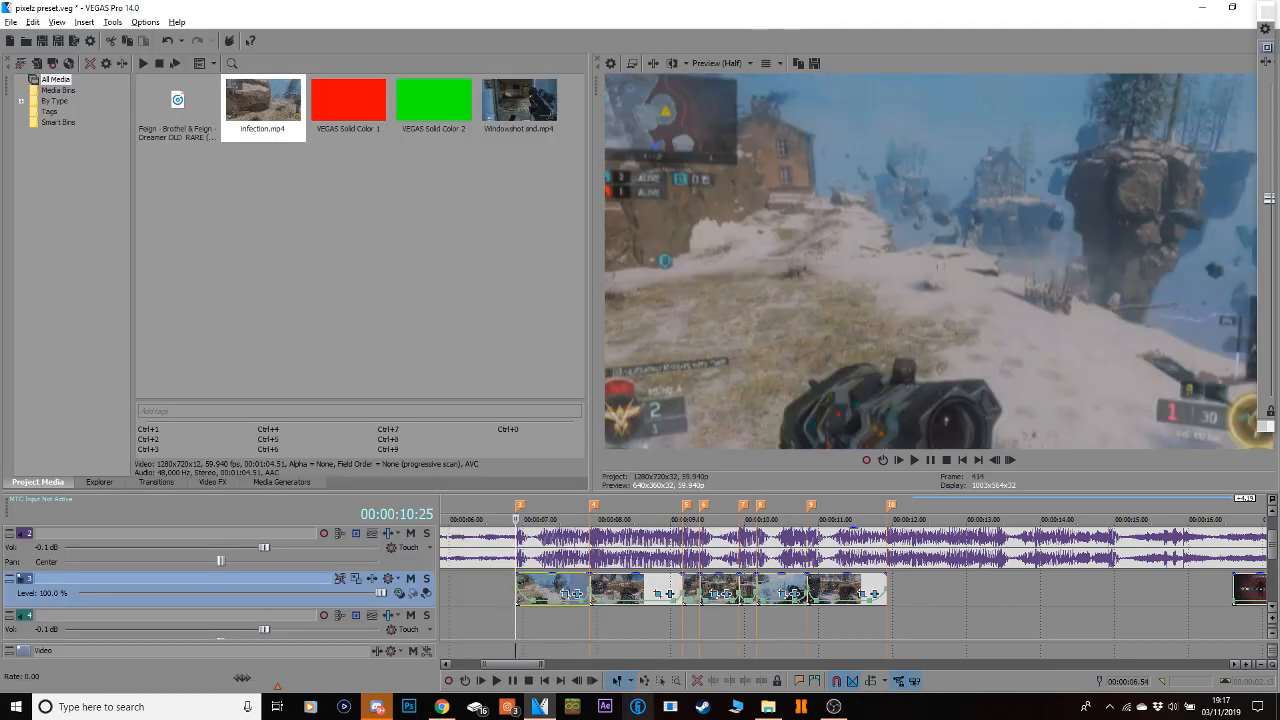
click(471, 582)
key(space)
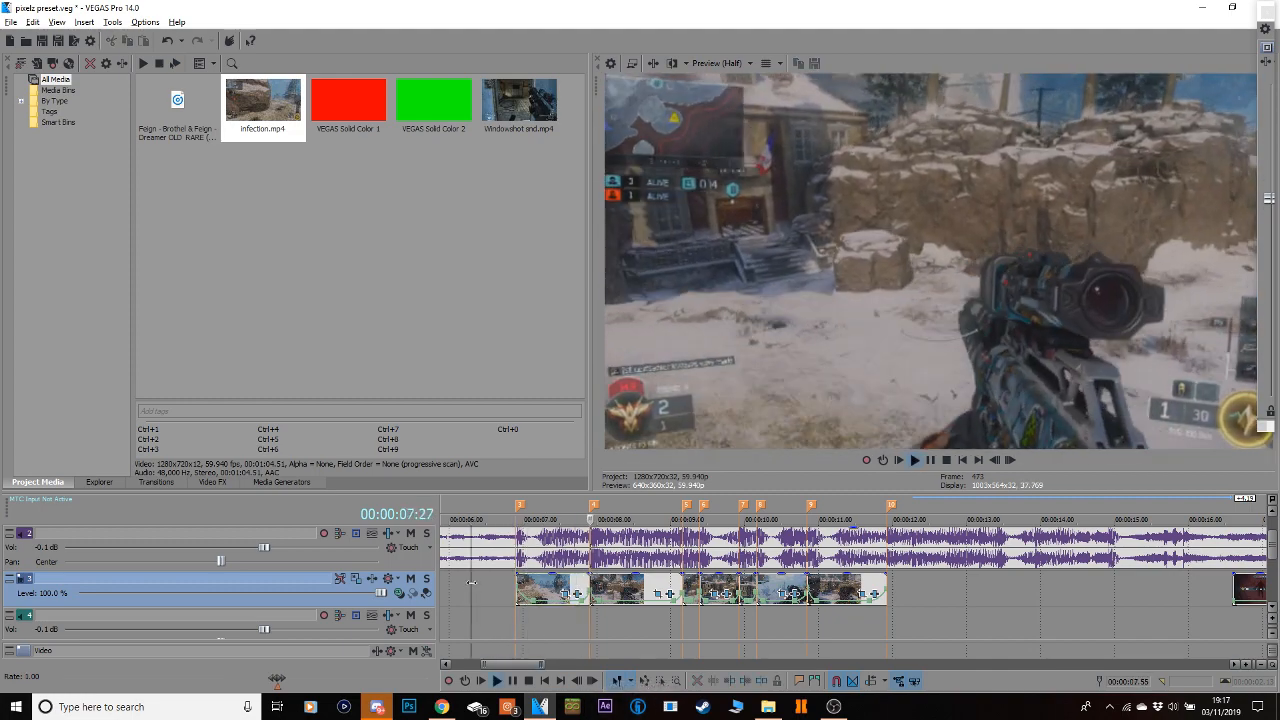
key(space)
In the marker 3 clip, tighten the opening framing to about 1,699.8 wide and add a position keyframe at 00:00:00.11 about 1,838.6 wide.
click(517, 585)
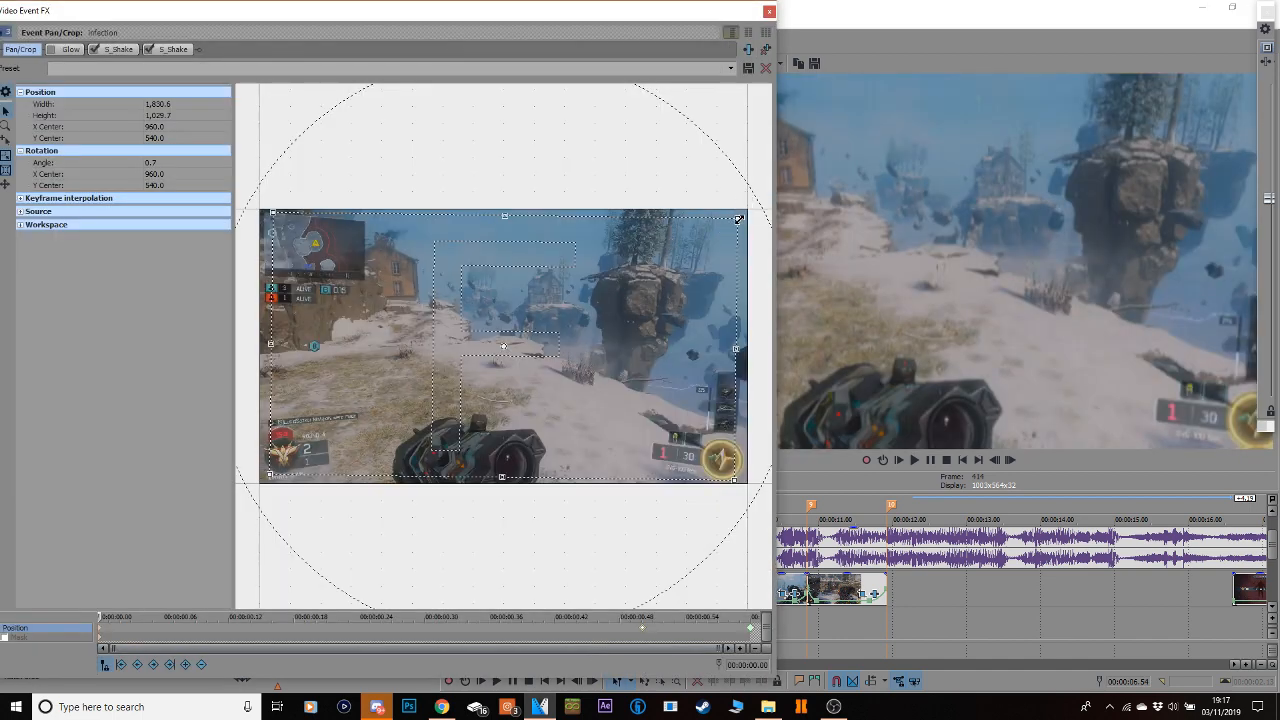
drag(739, 218, 737, 229)
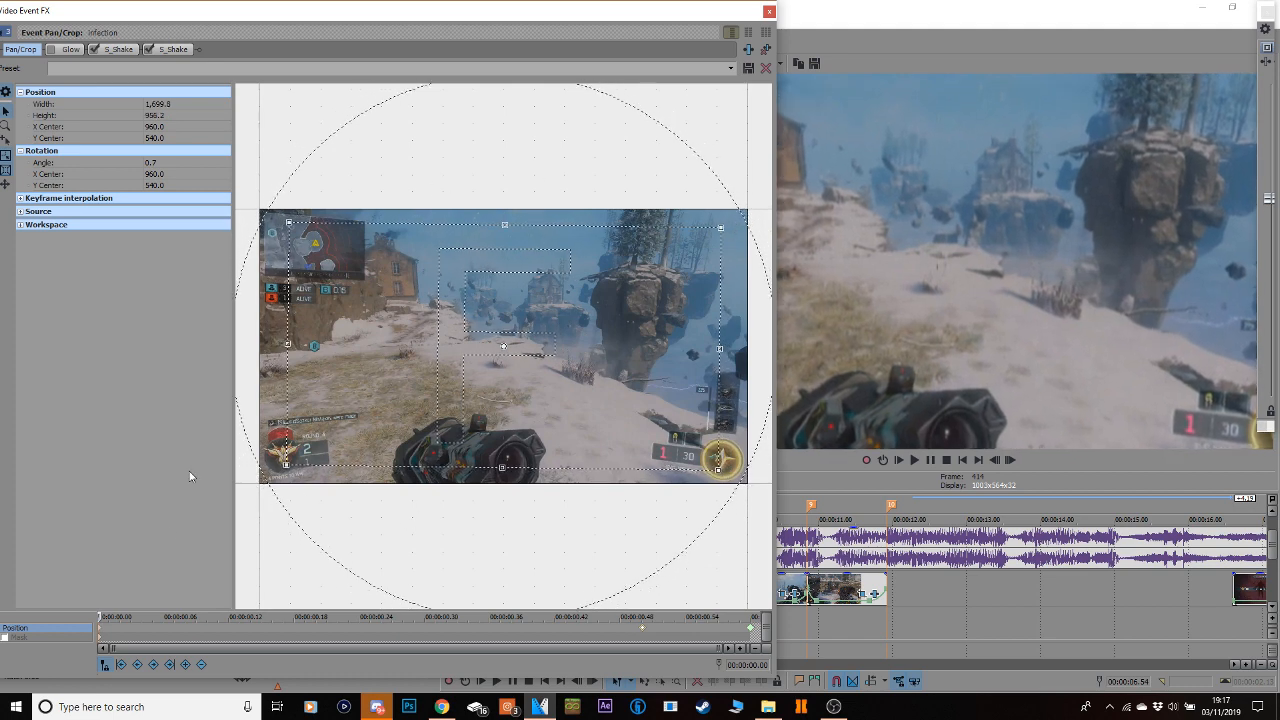
click(216, 630)
right_click(218, 634)
click(255, 567)
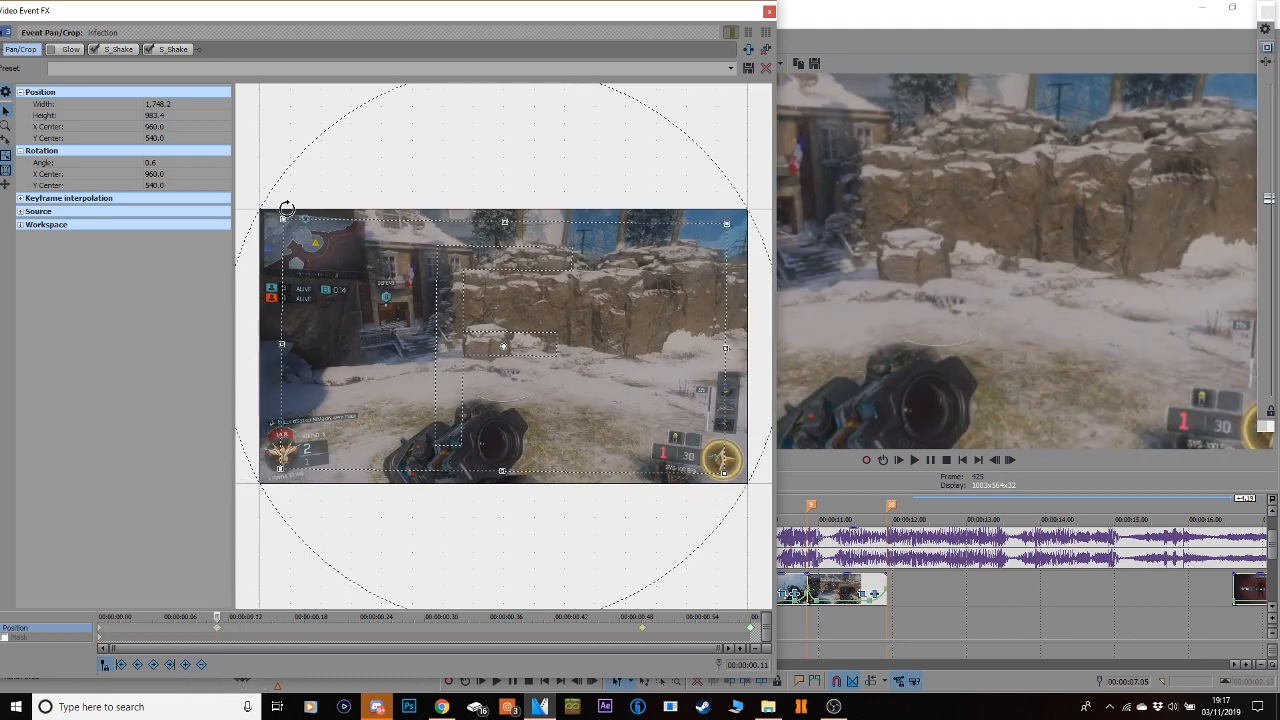
drag(284, 219, 272, 205)
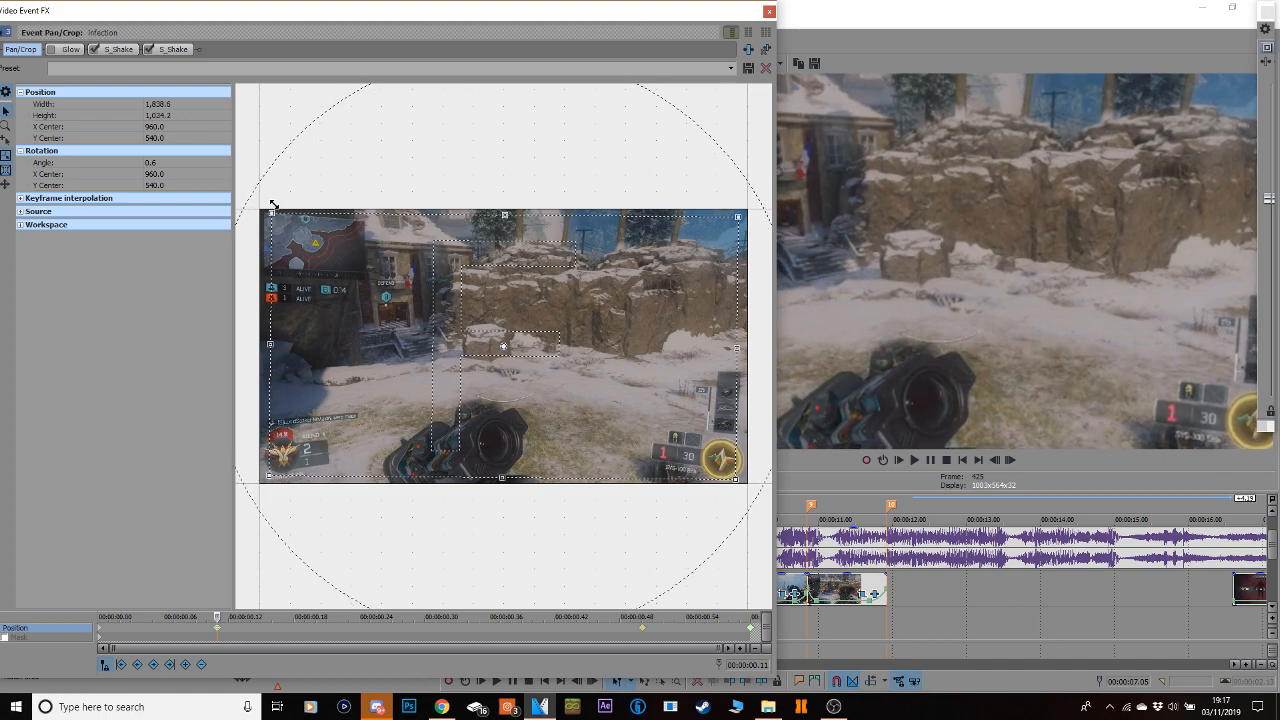
click(769, 12)
Select the range from about 00:00:06.49 to 00:00:10.34, build a RAM preview of it and play it.
drag(956, 600, 508, 603)
click(502, 603)
key(space)
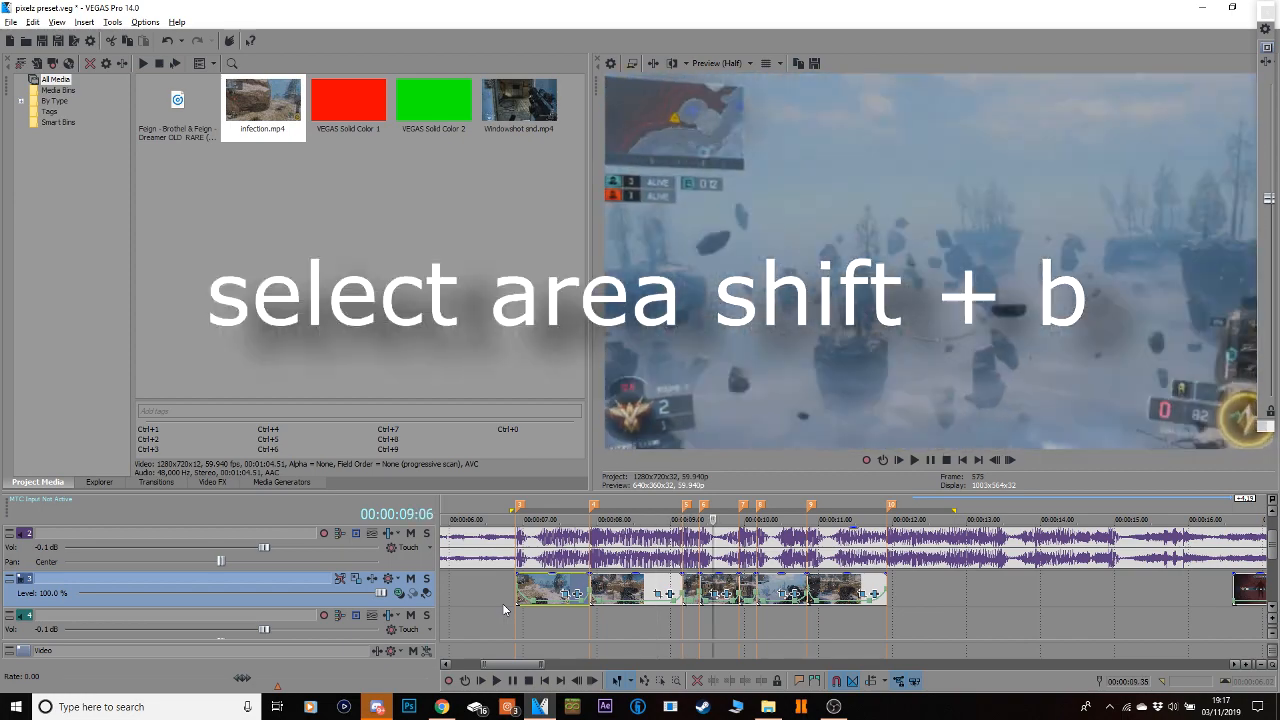
key(shift+b)
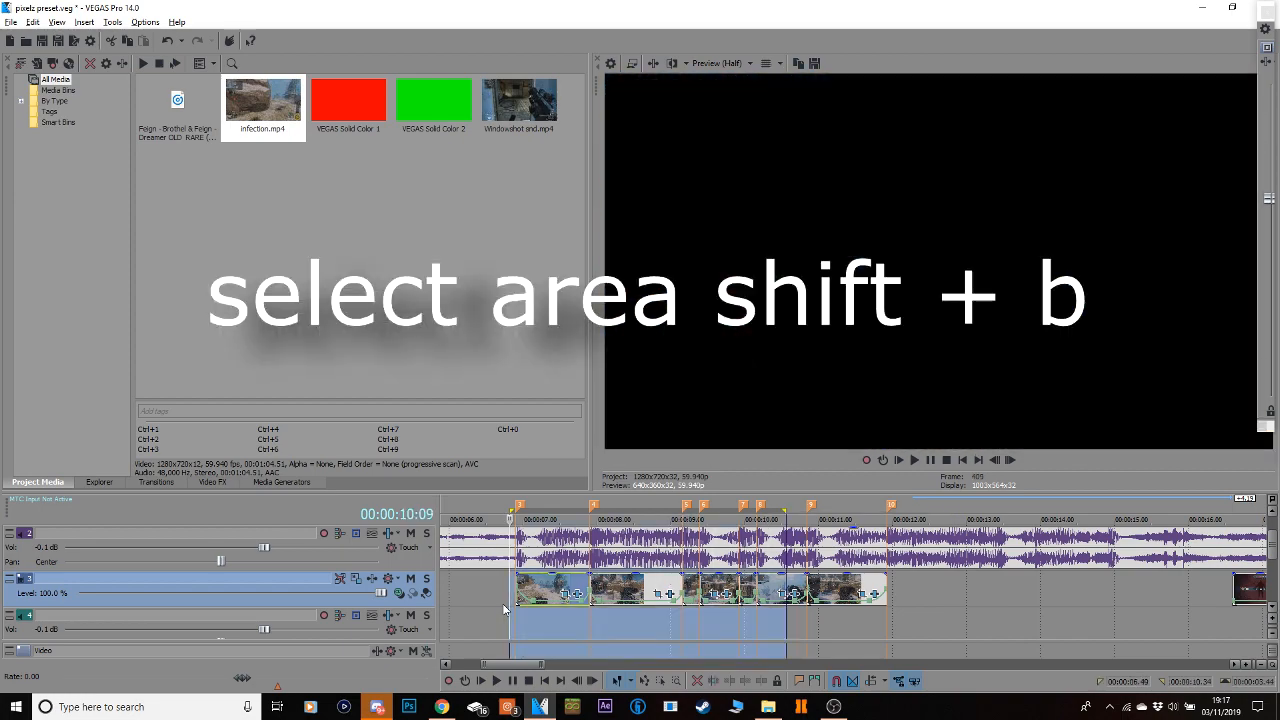
key(space)
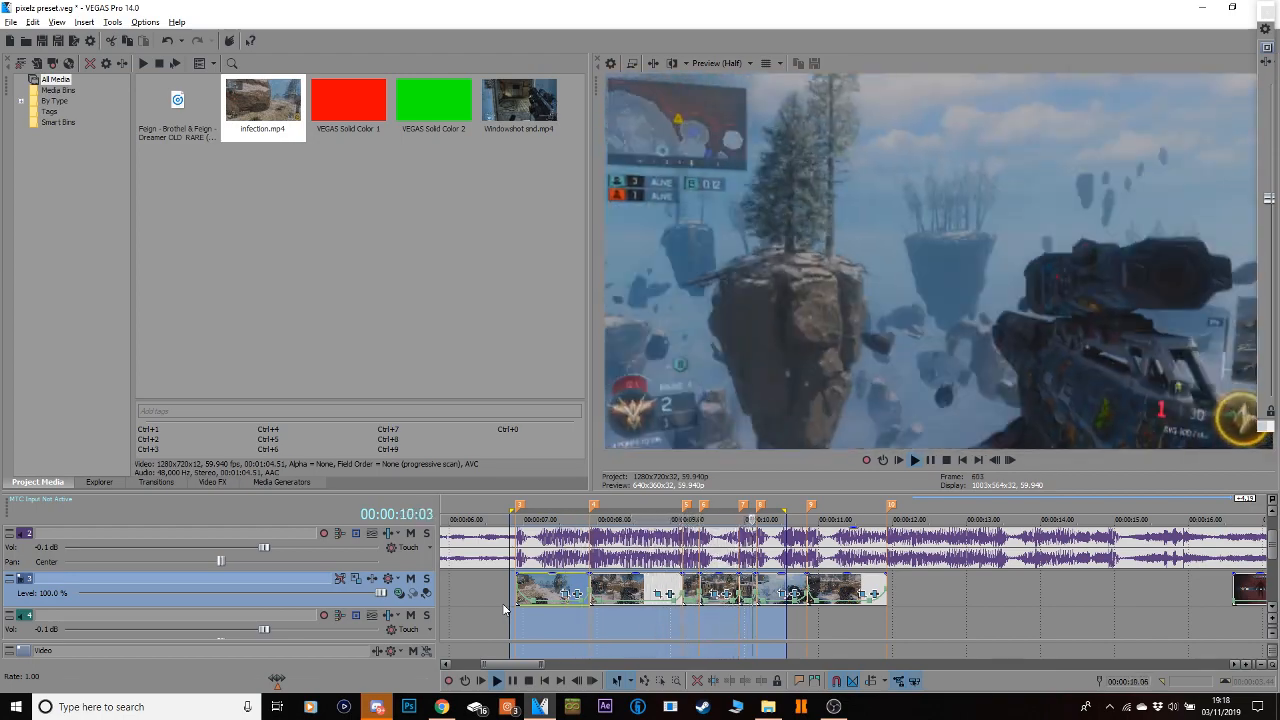
Play back the range from inside the marker 4 clip to just past marker 10.
click(502, 604)
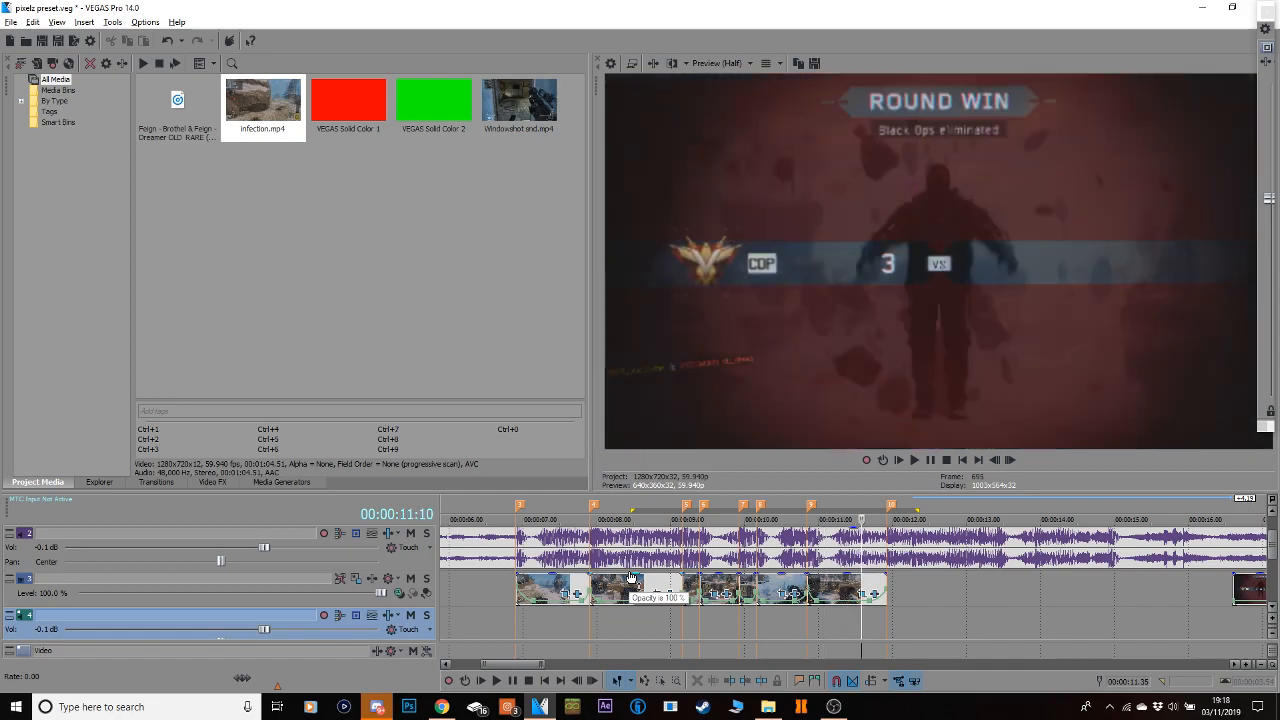
double_click(631, 578)
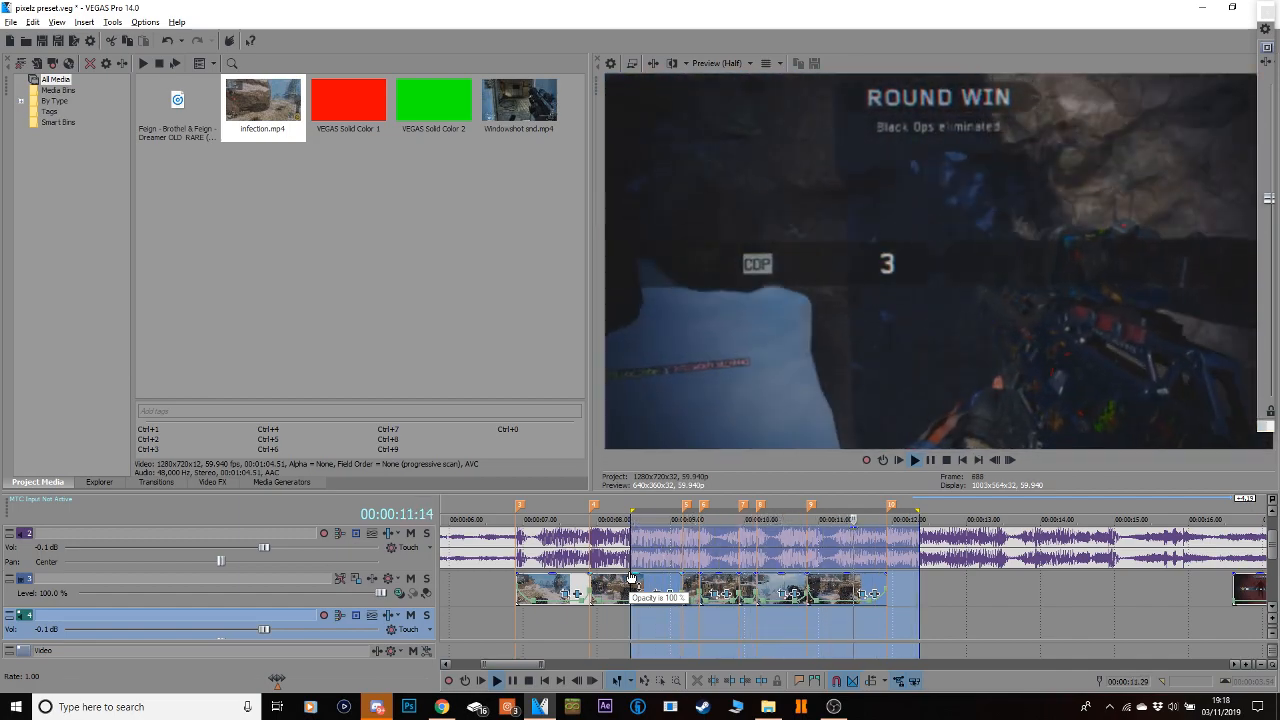
click(997, 594)
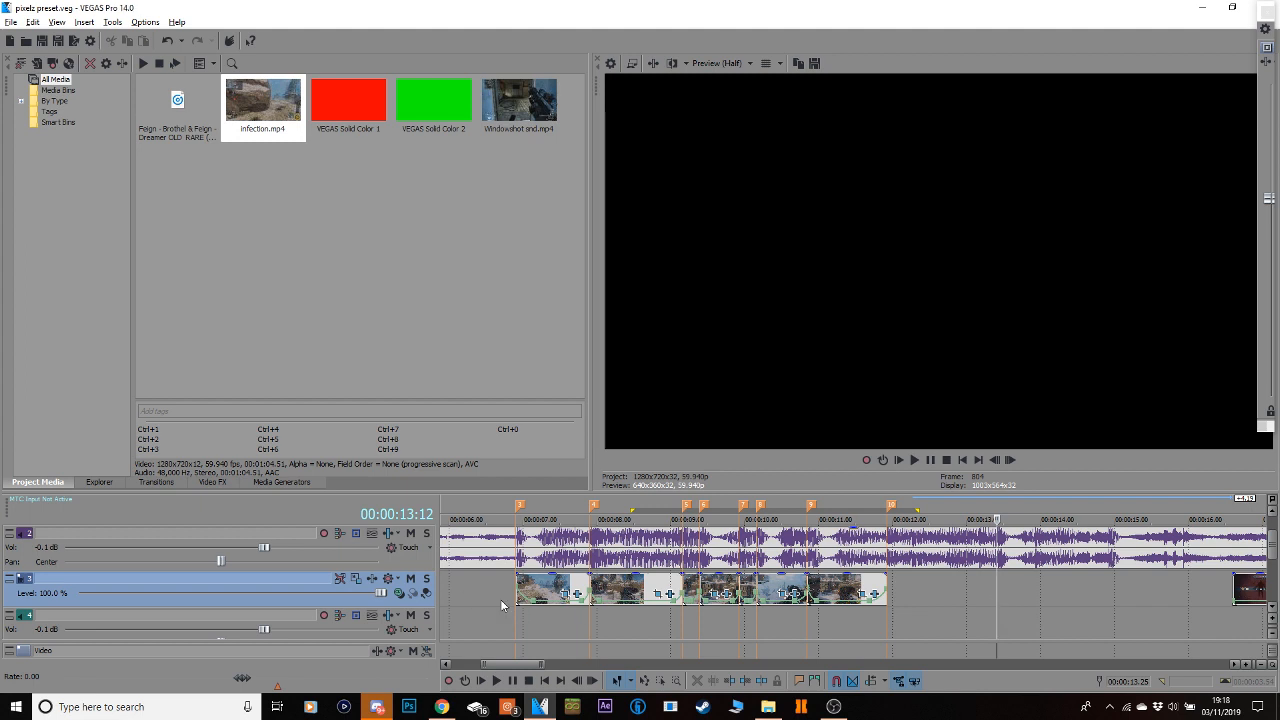
Park the playhead in the marker 3 clip and search the video effects for "film".
click(548, 594)
click(212, 482)
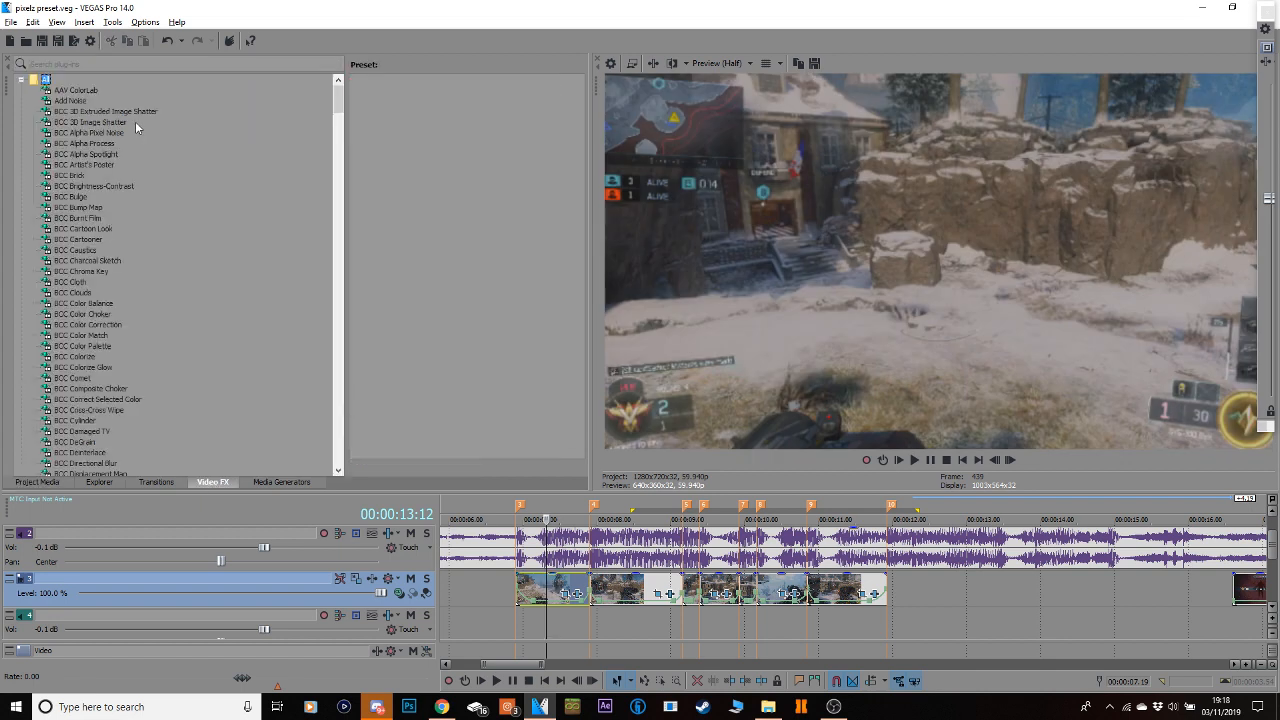
click(188, 65)
text(f)
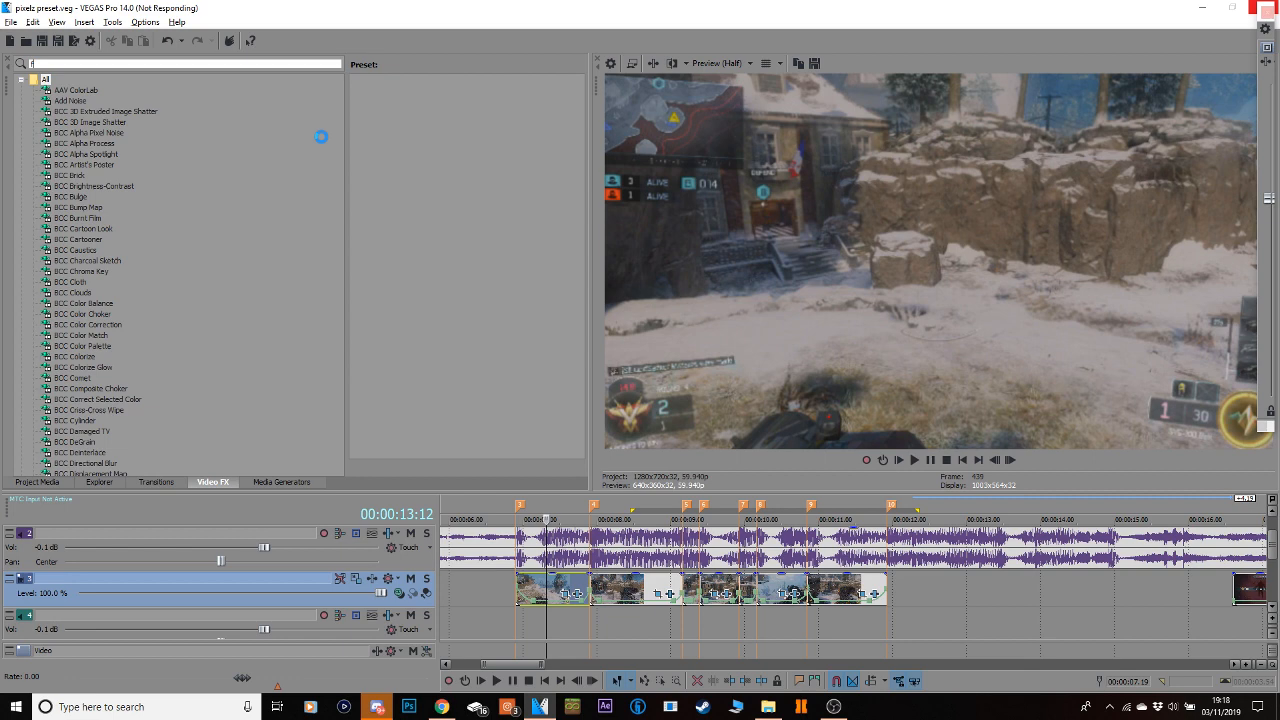
text(i)
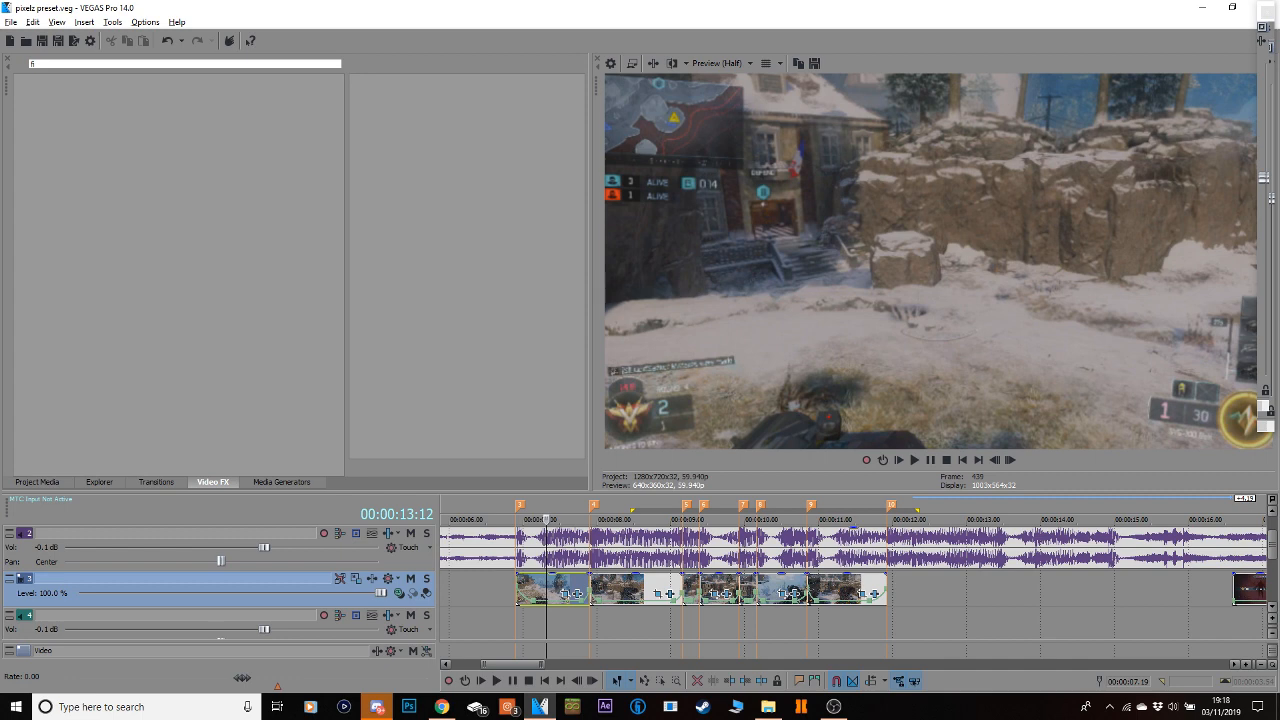
text(lm)
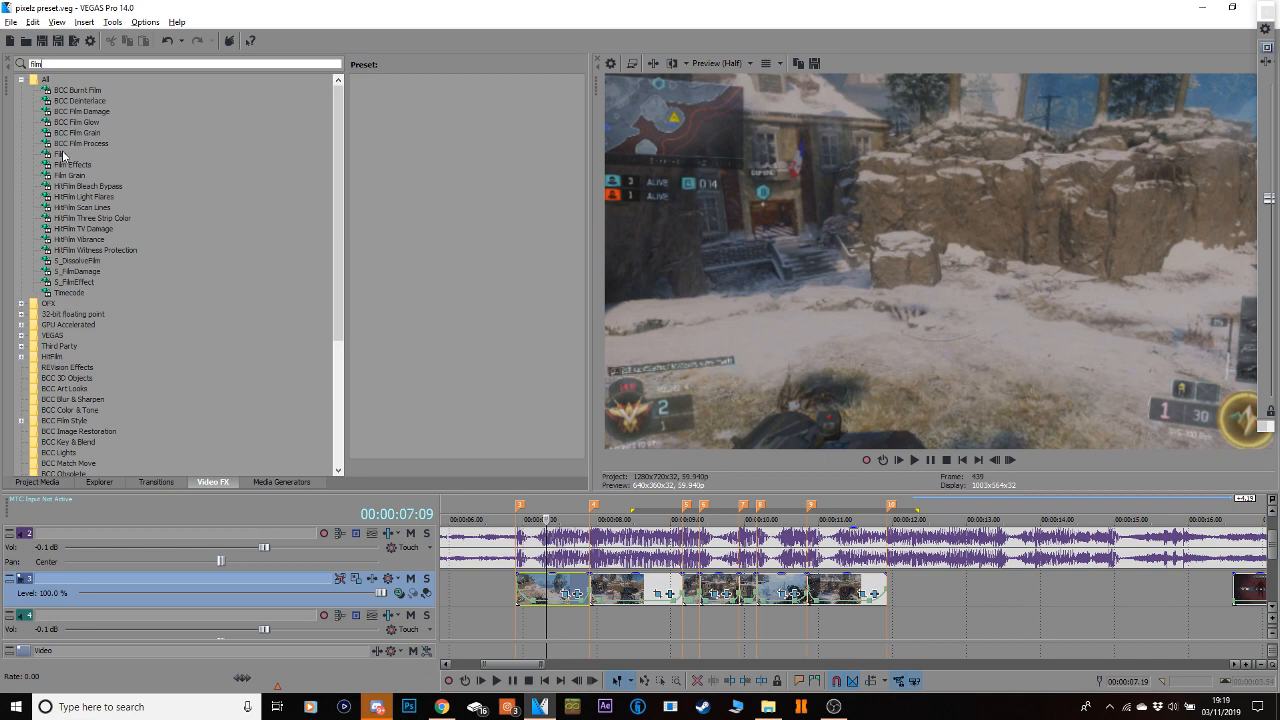
Apply the Film effect's (Default) preset to the gameplay video track and narrow its settings window to uncover the preview.
click(102, 156)
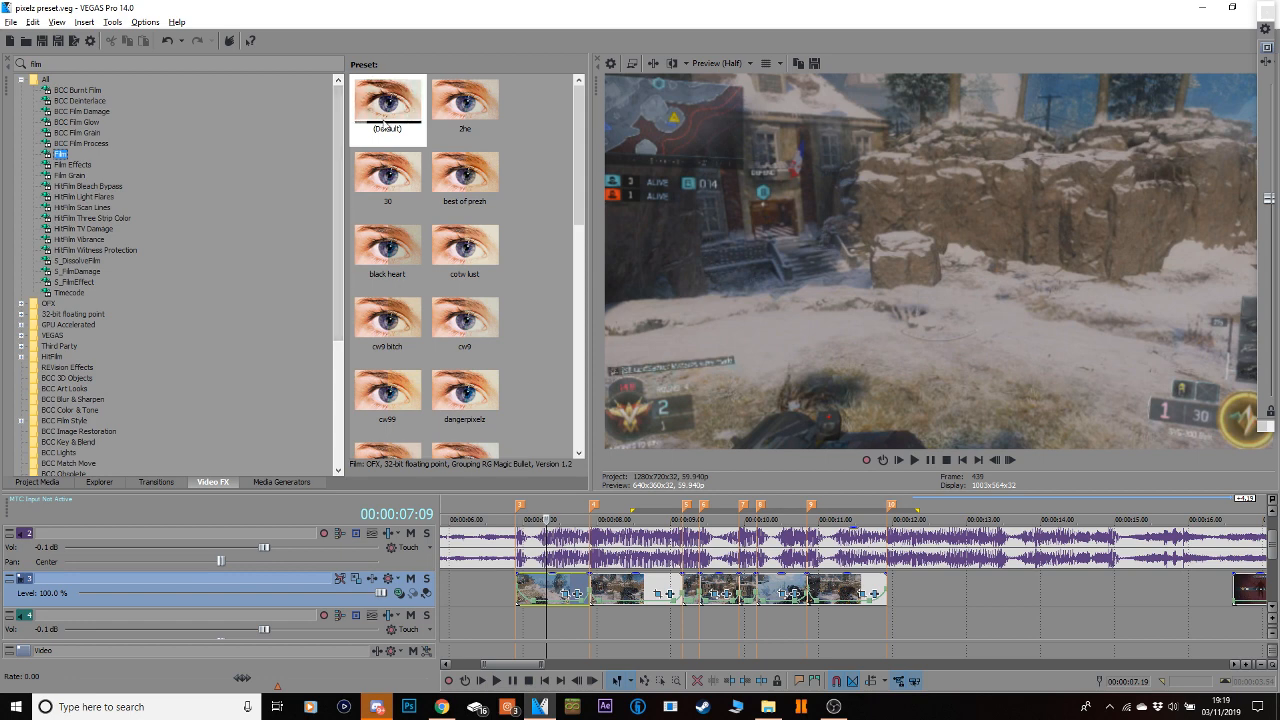
click(389, 172)
drag(575, 176, 548, 422)
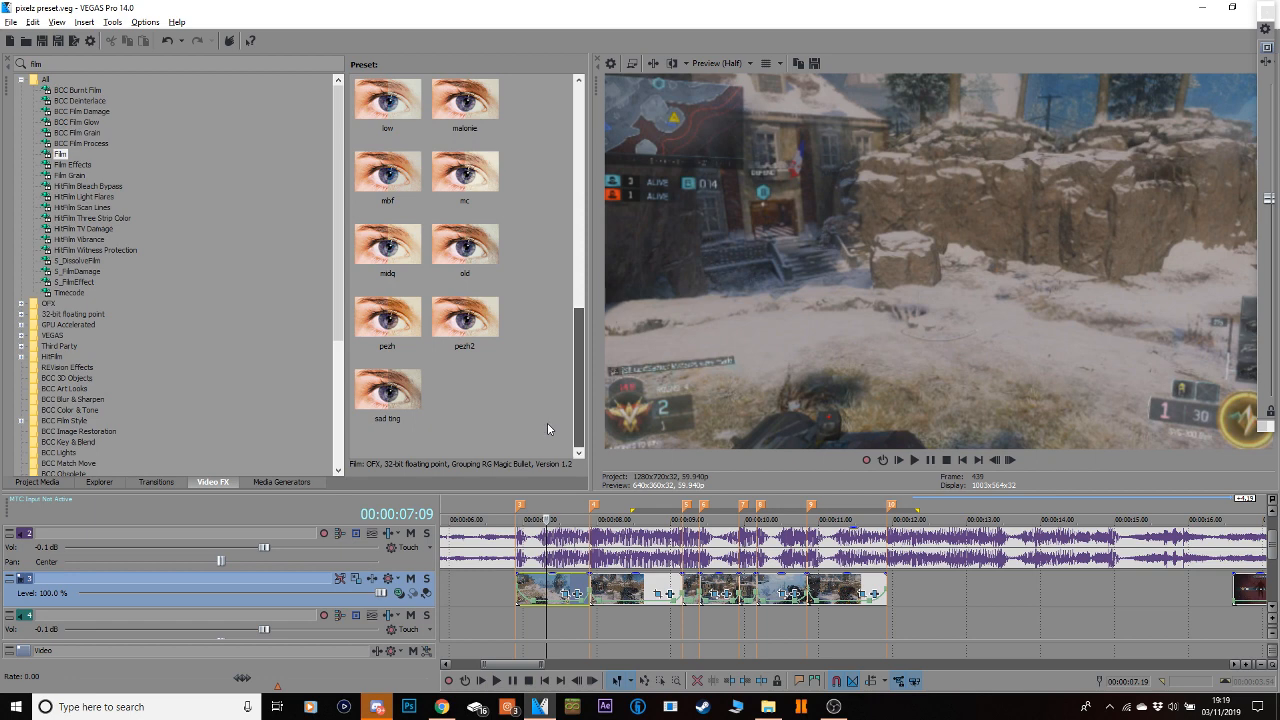
drag(573, 355, 575, 116)
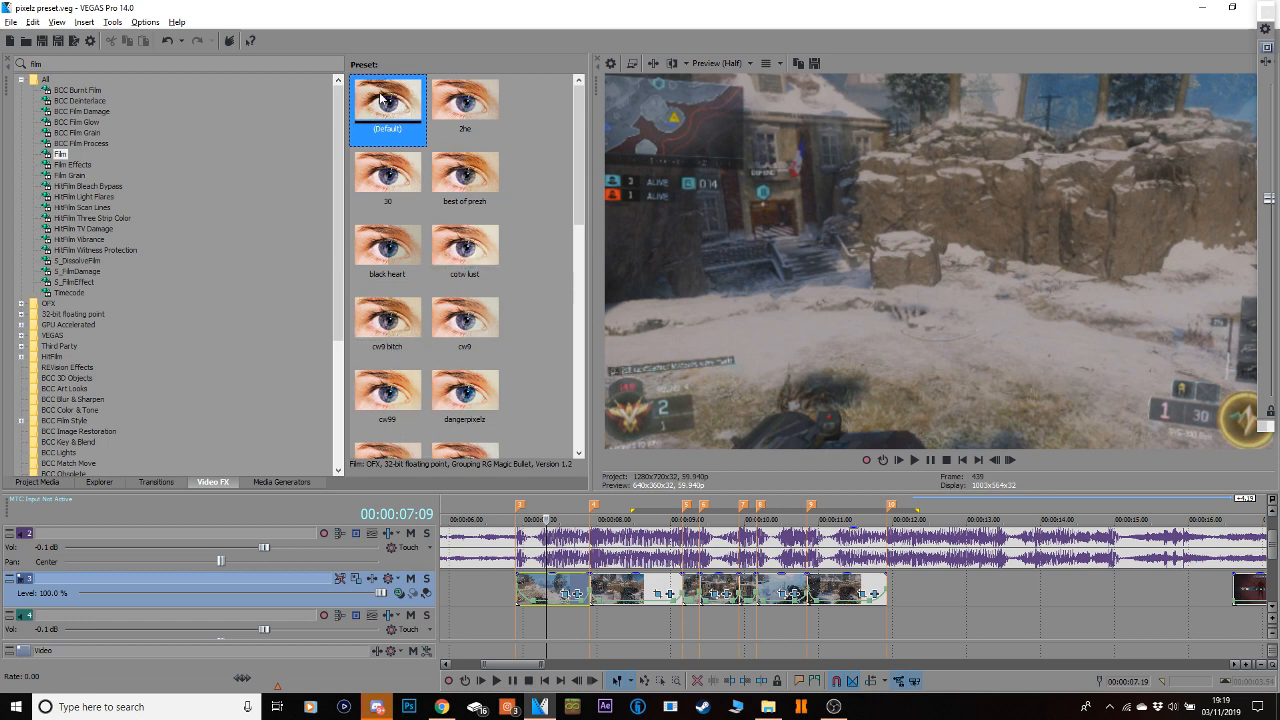
mouse_move(405, 100)
mouse_down()
mouse_move(396, 160)
mouse_move(396, 100)
mouse_up()
drag(417, 530, 328, 600)
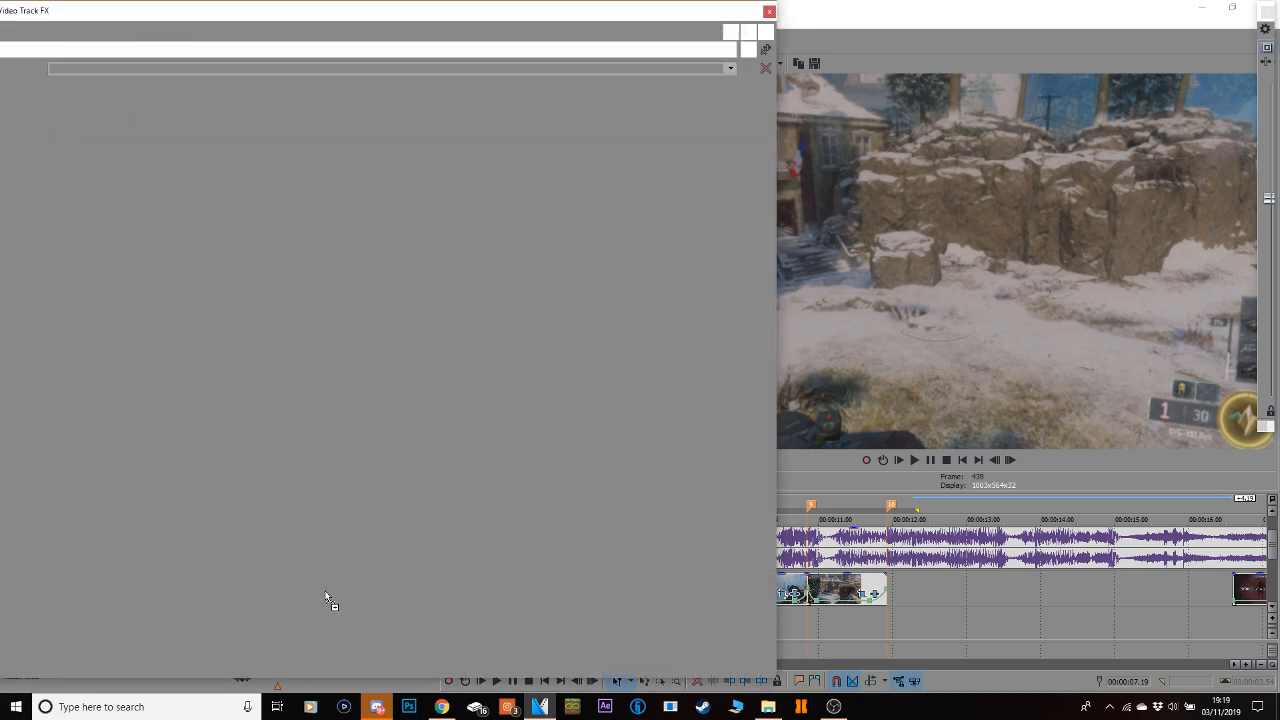
drag(777, 342, 542, 342)
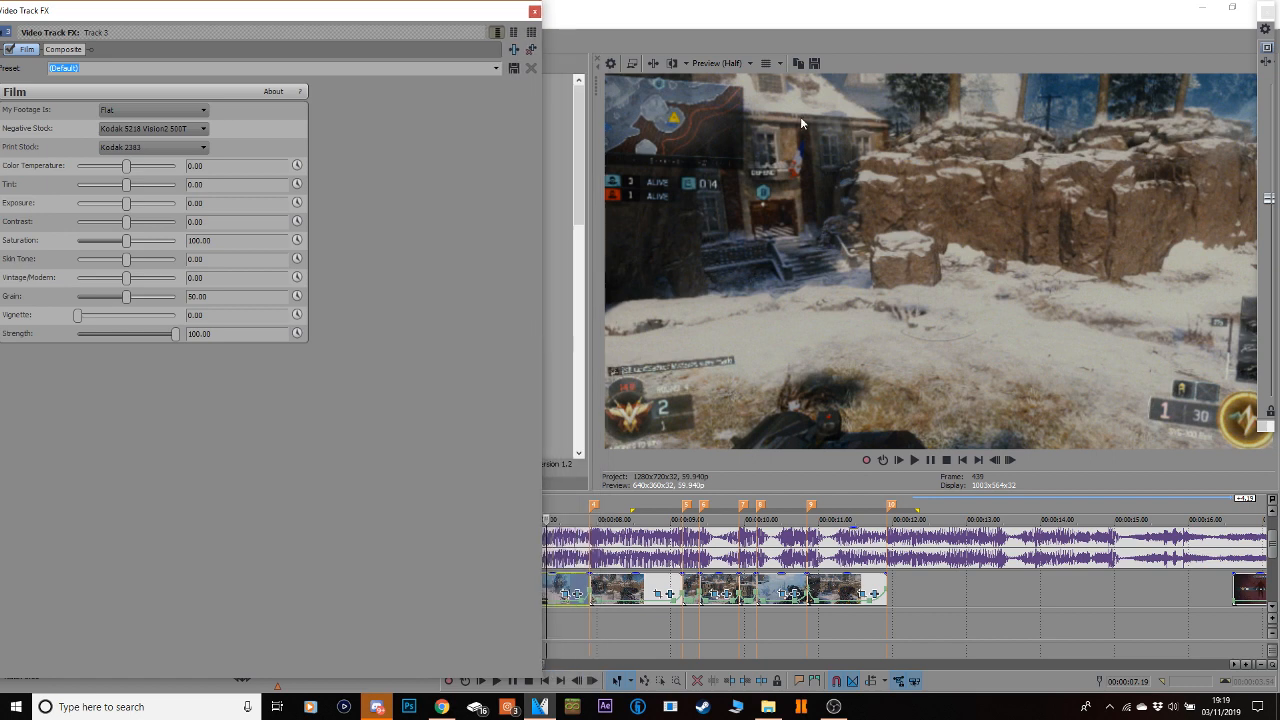
Set the video preview quality to Best (Full).
click(726, 63)
mouse_move(755, 133)
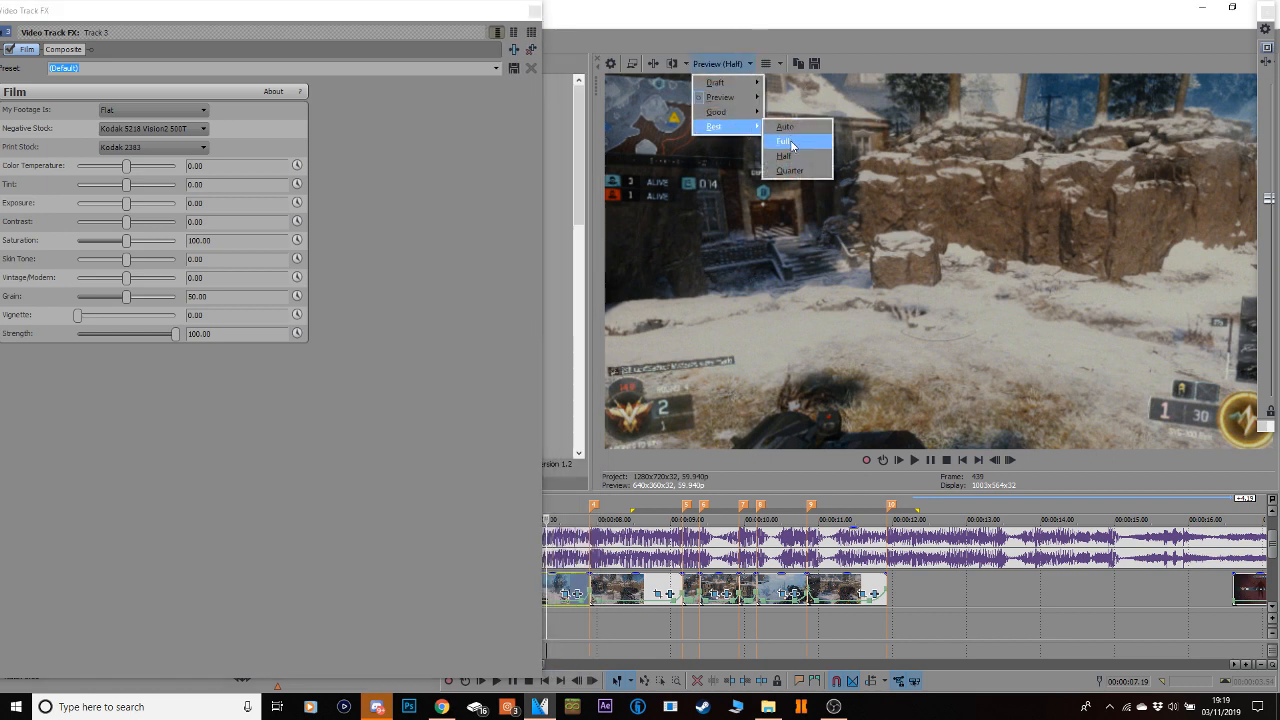
click(795, 148)
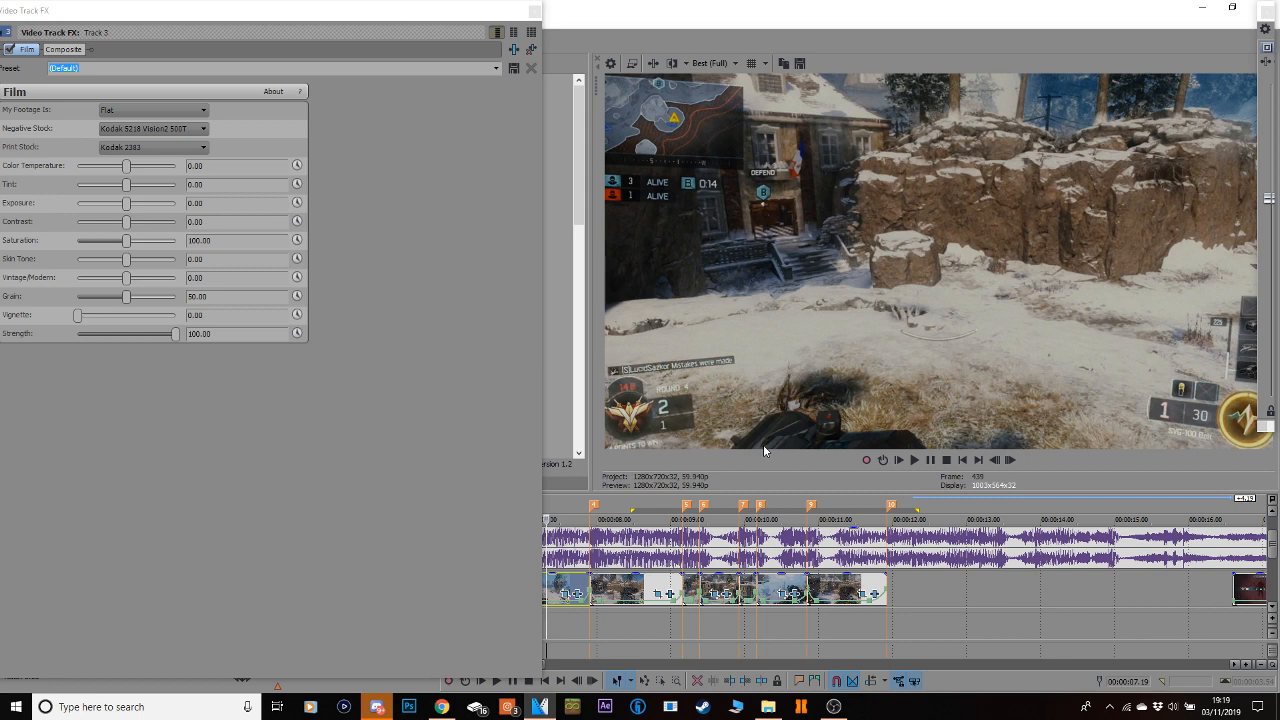
Try different negative stocks in the Film effect, including Kodak 5219 Vision3 500T and Kodak 5207 Vision3 250D.
click(193, 130)
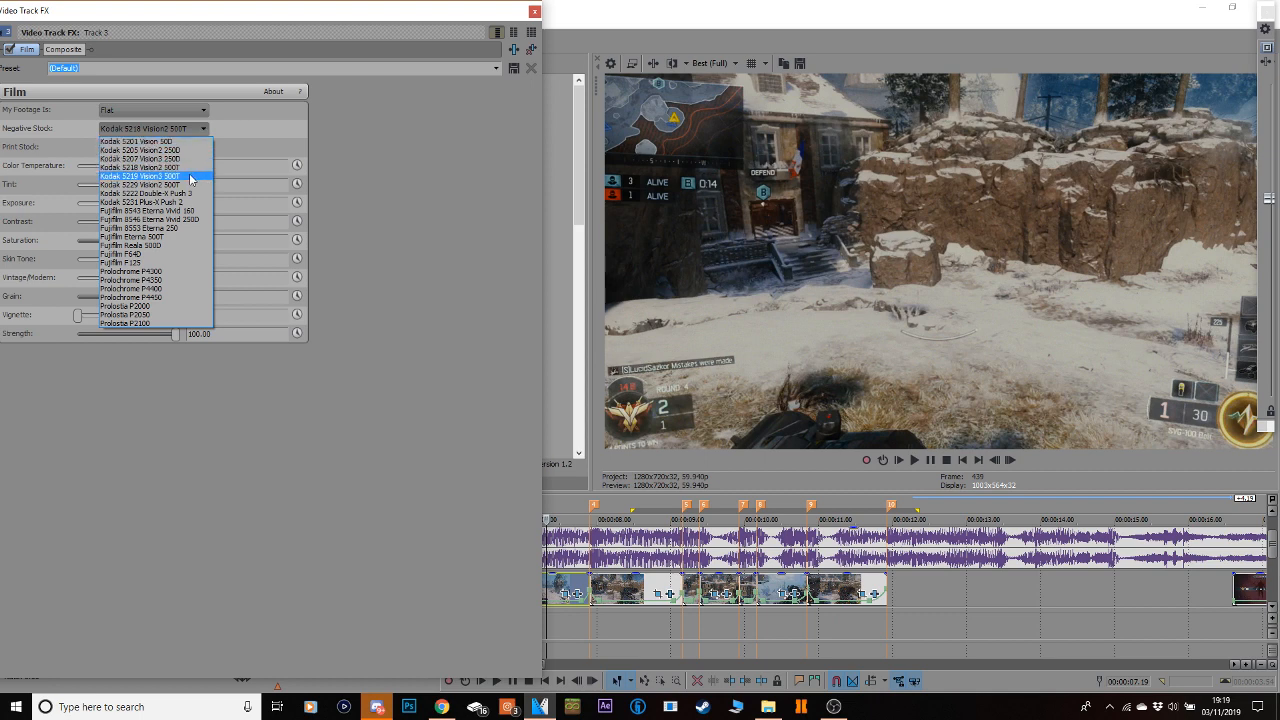
click(193, 177)
click(190, 129)
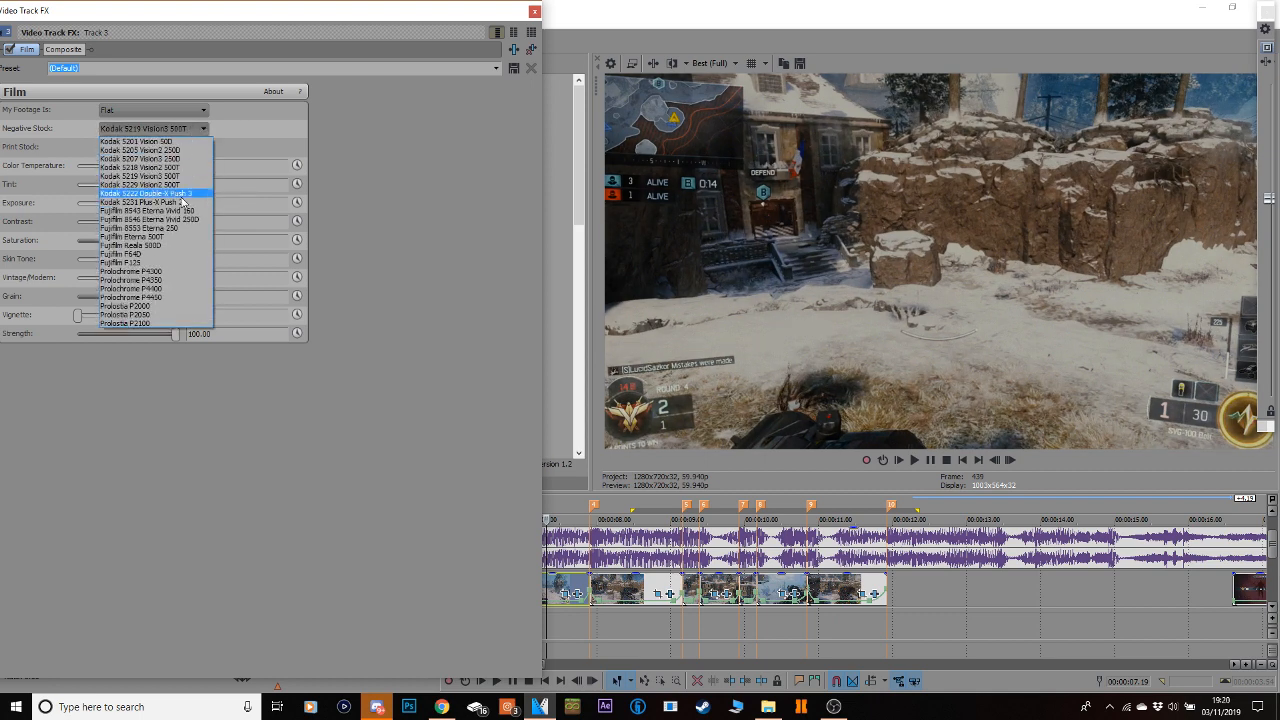
click(185, 198)
click(190, 129)
click(182, 167)
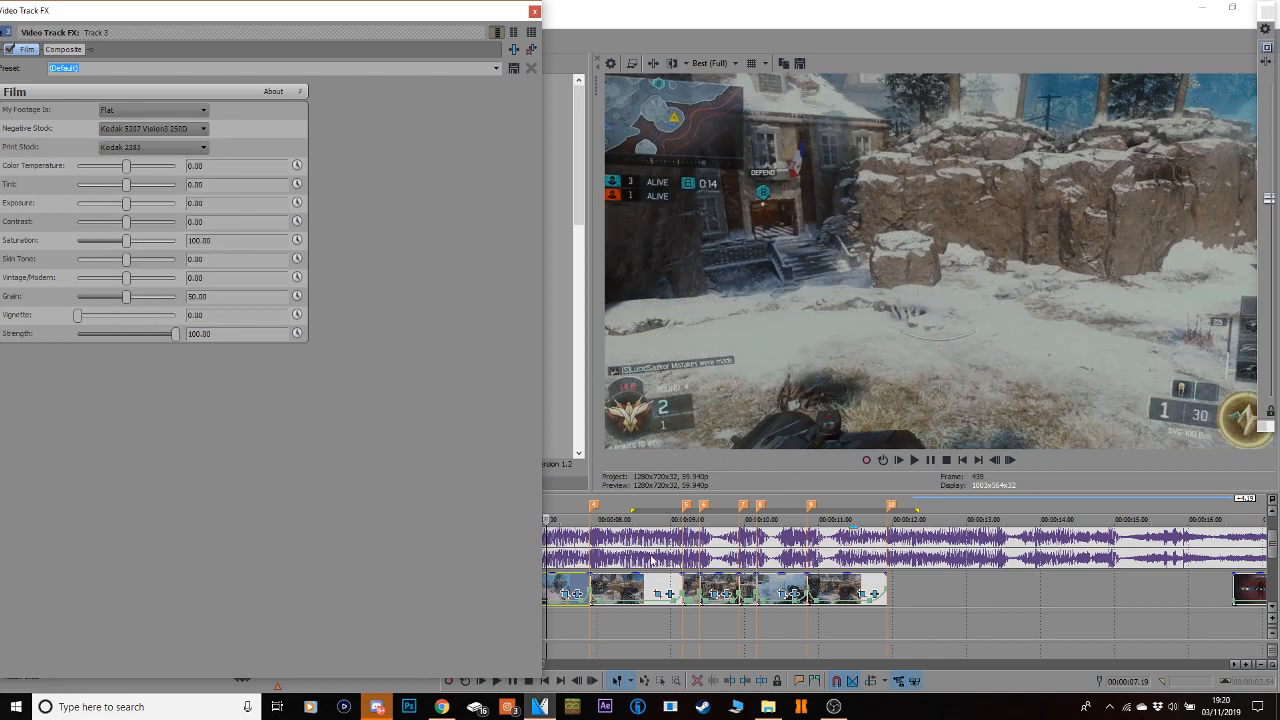
Set the Film effect's color temperature to -10.20, saturation to 141.16 and Vintage/Modern to 11.56, checking different frames.
key(space)
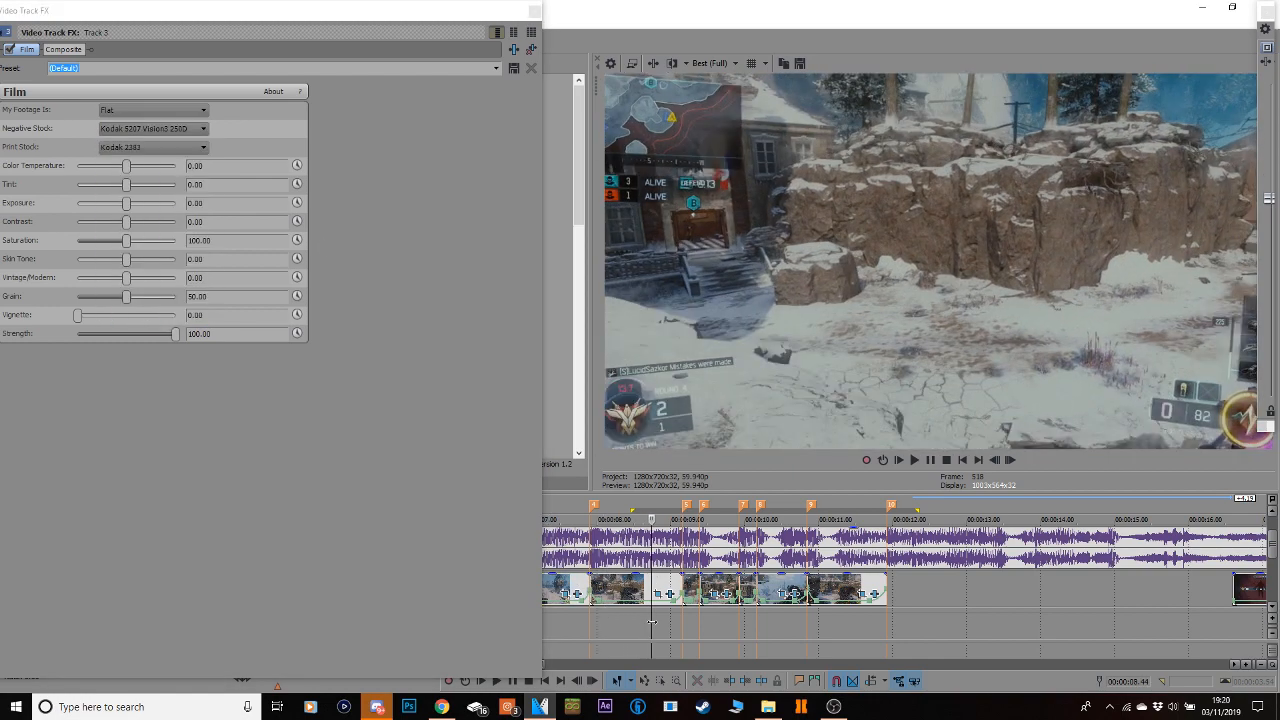
drag(671, 622, 662, 622)
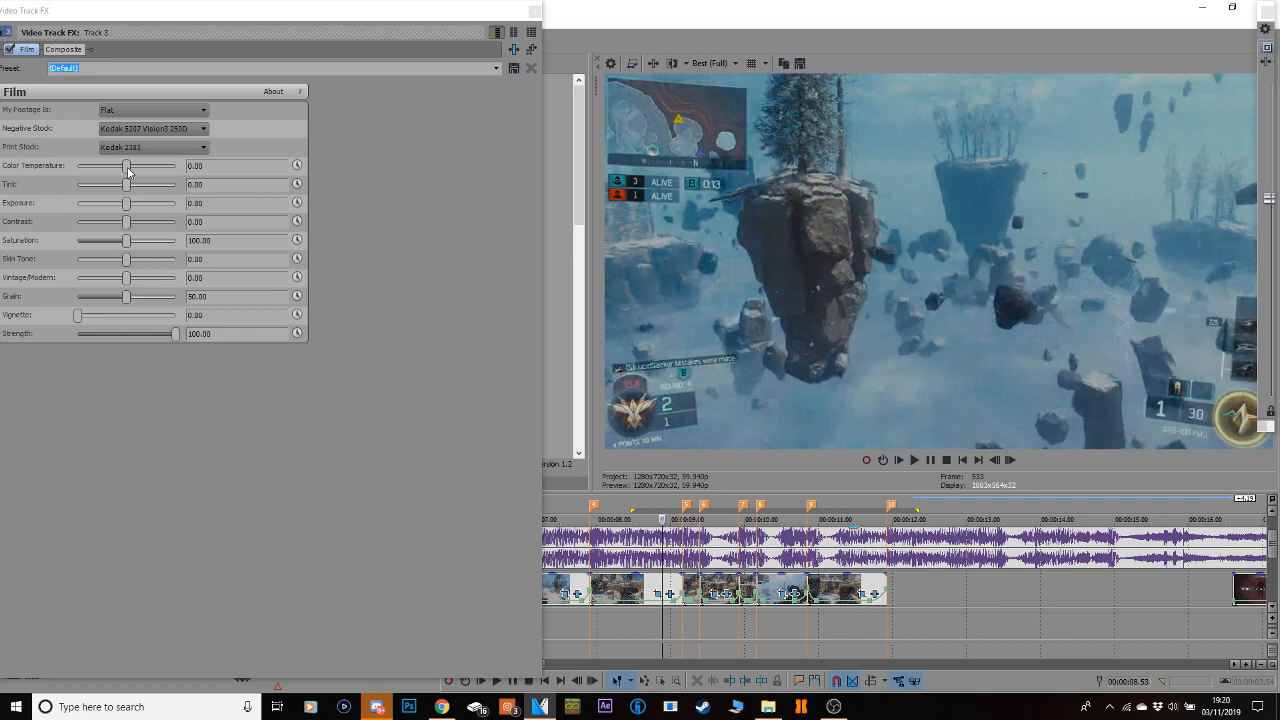
drag(112, 172, 123, 173)
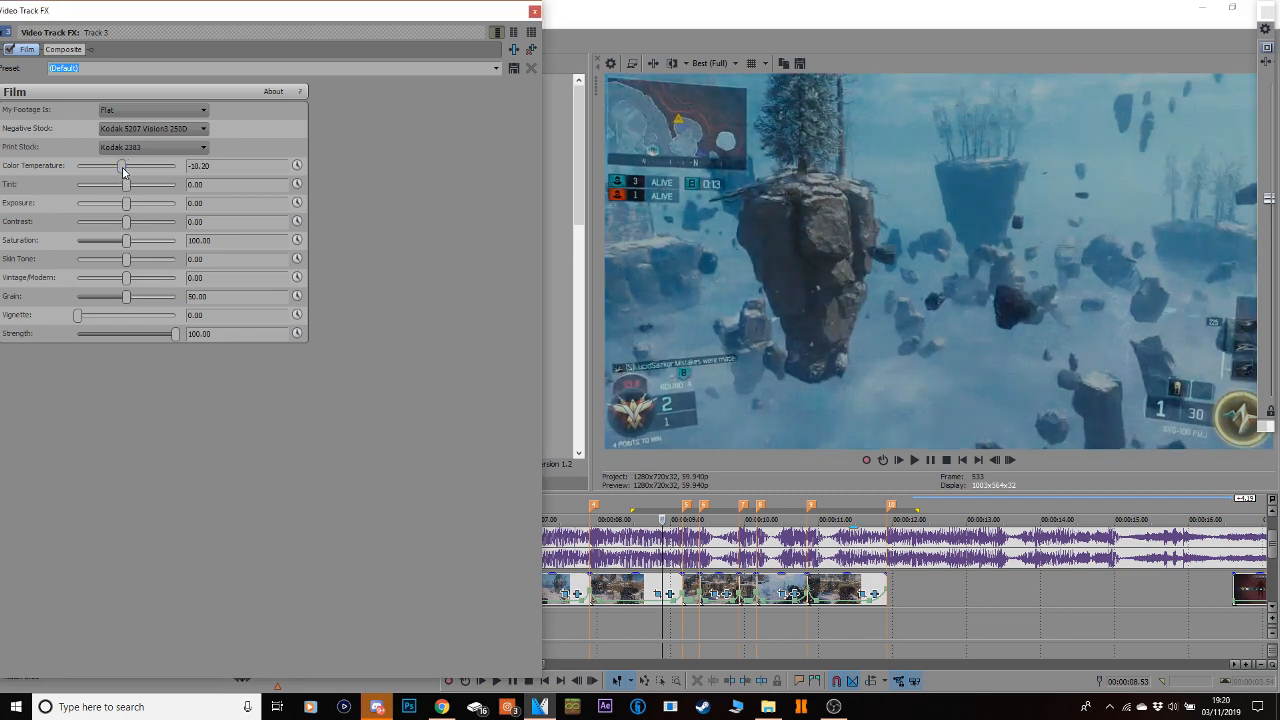
click(613, 624)
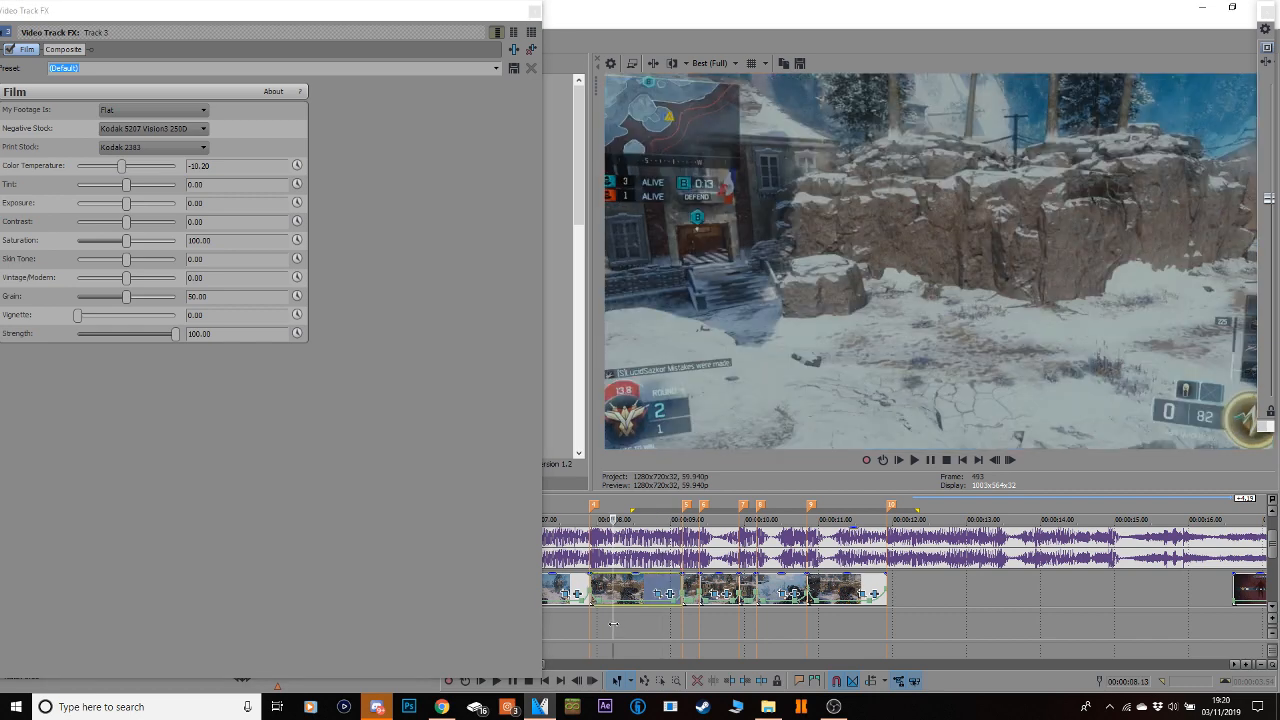
drag(126, 241, 136, 280)
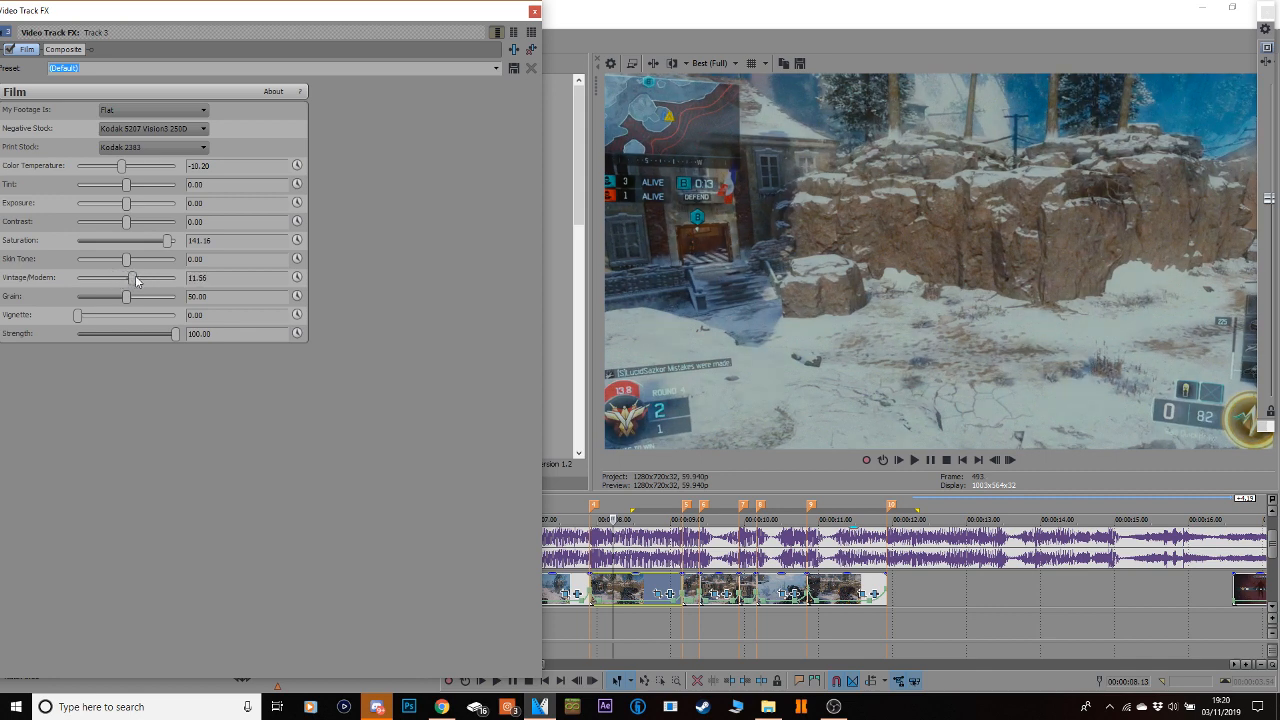
Set the Film effect's negative stock to Kodak 5219 Vision3 500T, saturation to 132.31, Vintage/Modern to 14.29 and contrast to -27.89.
click(156, 129)
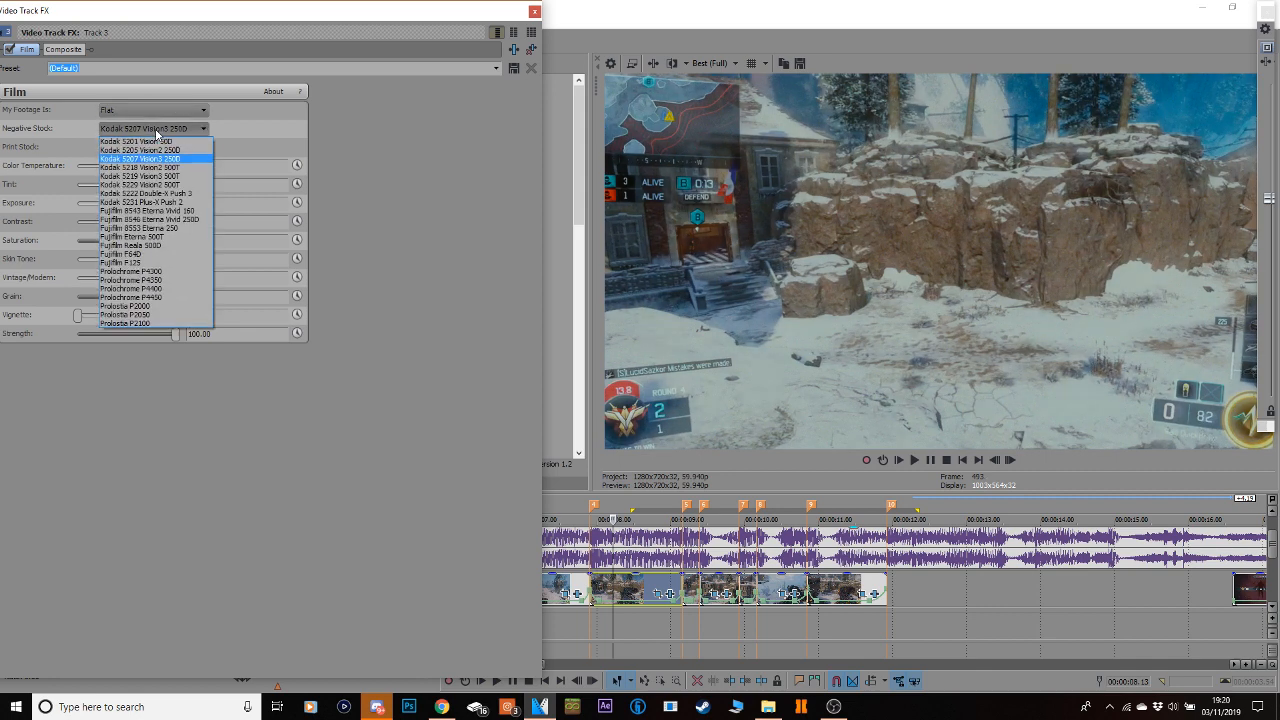
click(172, 181)
drag(613, 587, 757, 586)
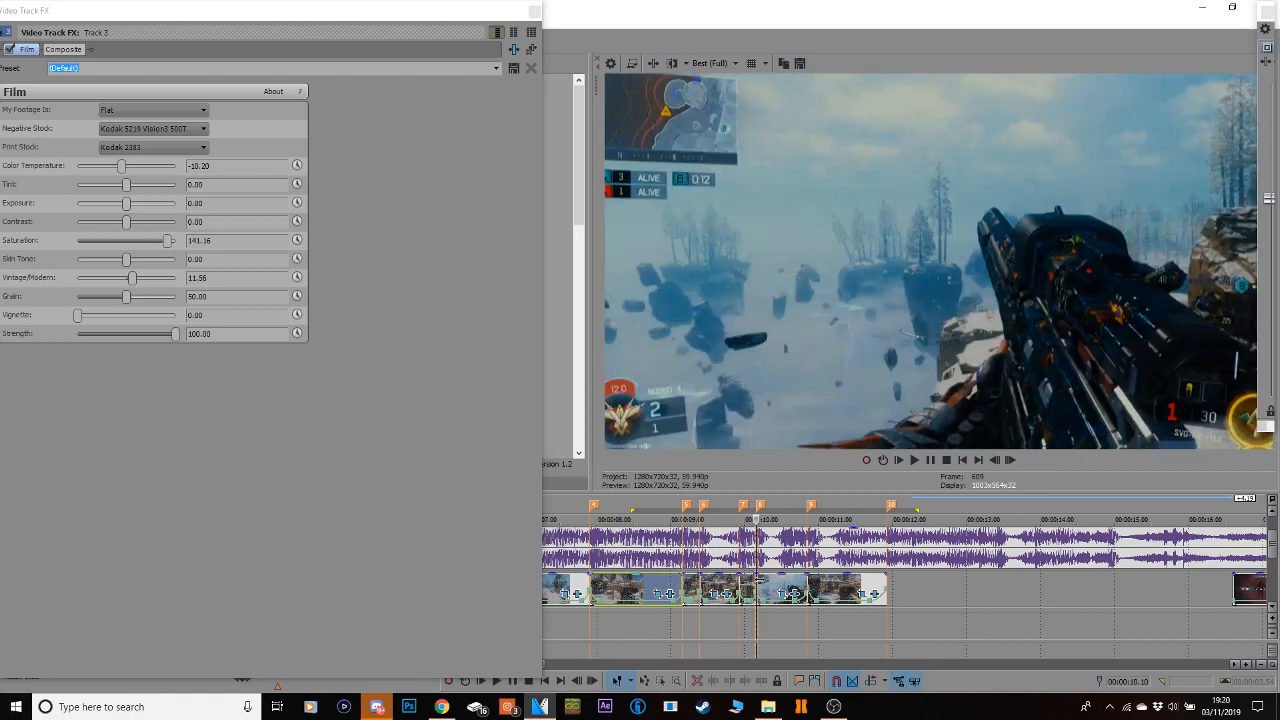
drag(168, 243, 136, 279)
drag(129, 227, 114, 225)
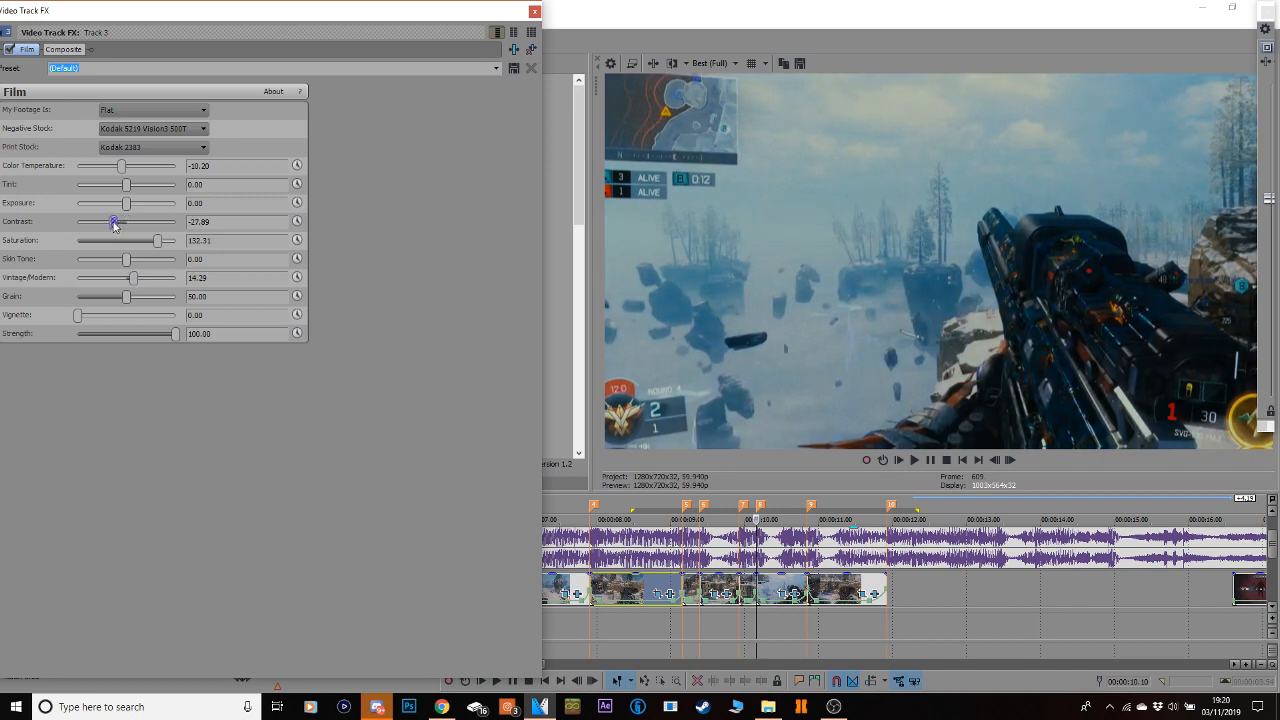
Check the Film grade on a frame at the start of the clip at marker 4, then close the track effects.
click(570, 628)
drag(568, 627, 596, 598)
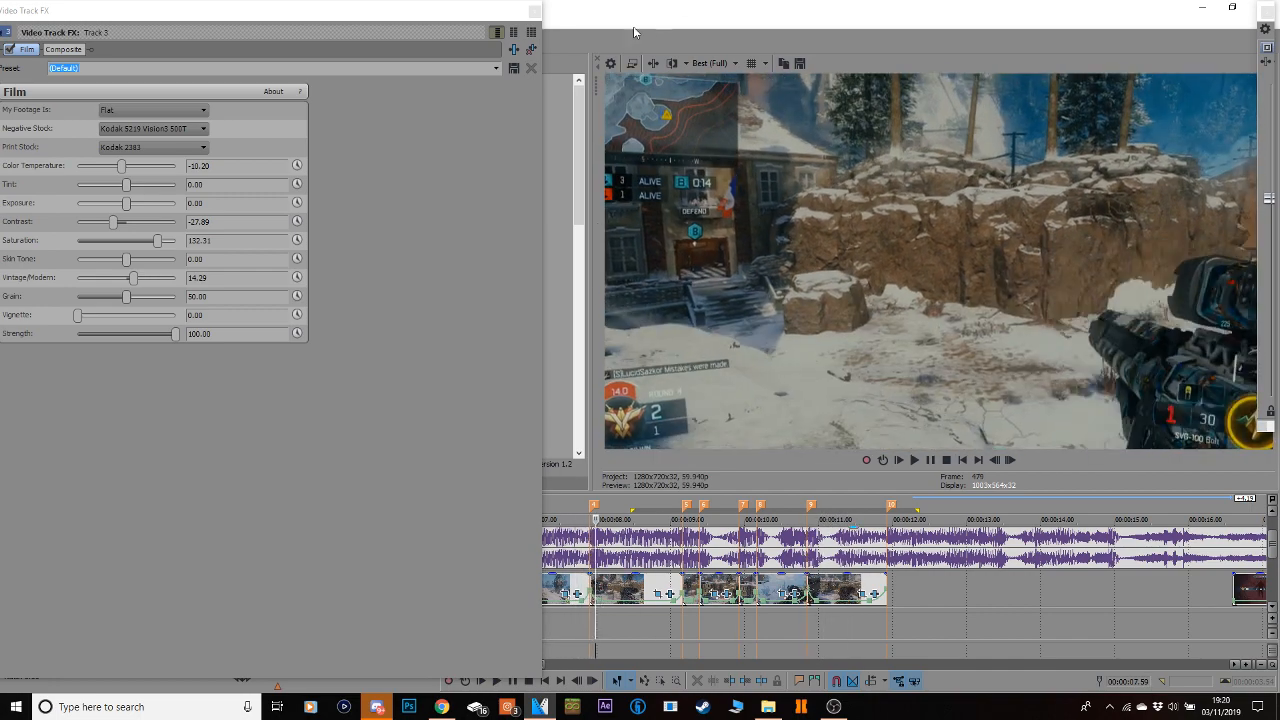
click(533, 13)
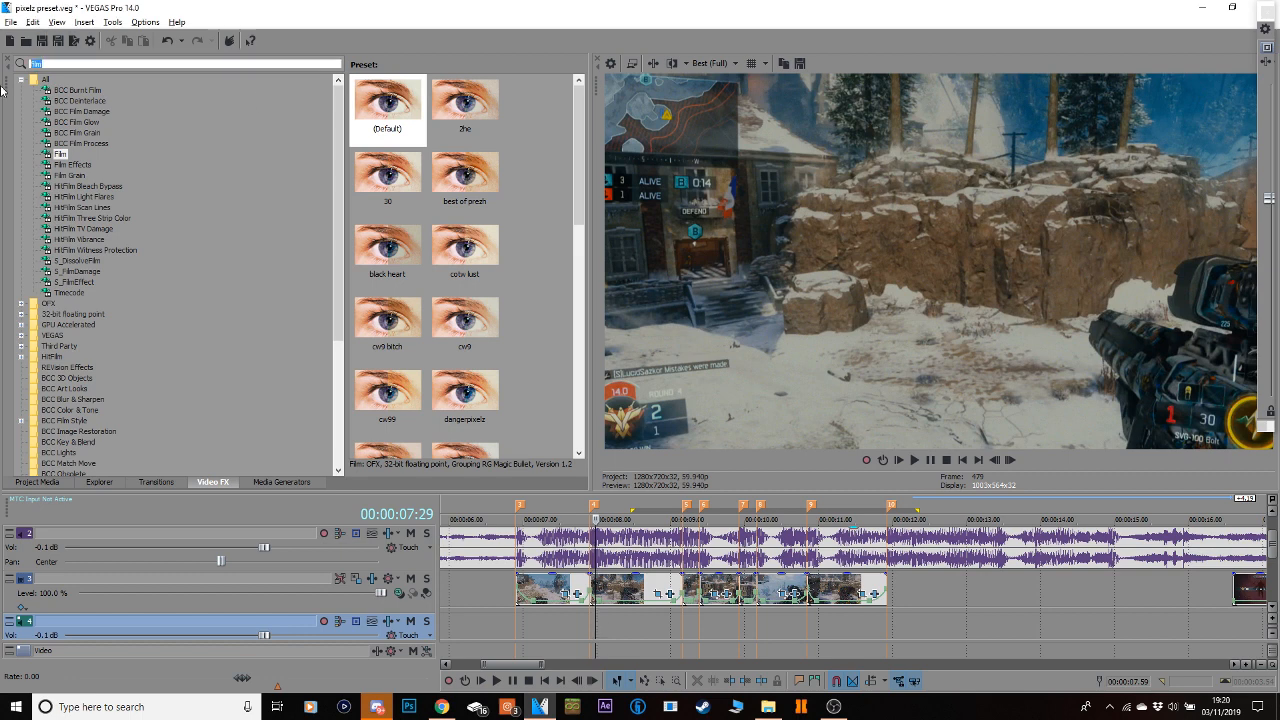
Find the VEGAS Glow effect and apply its cc preset to the gameplay video track.
key(BackSpace)
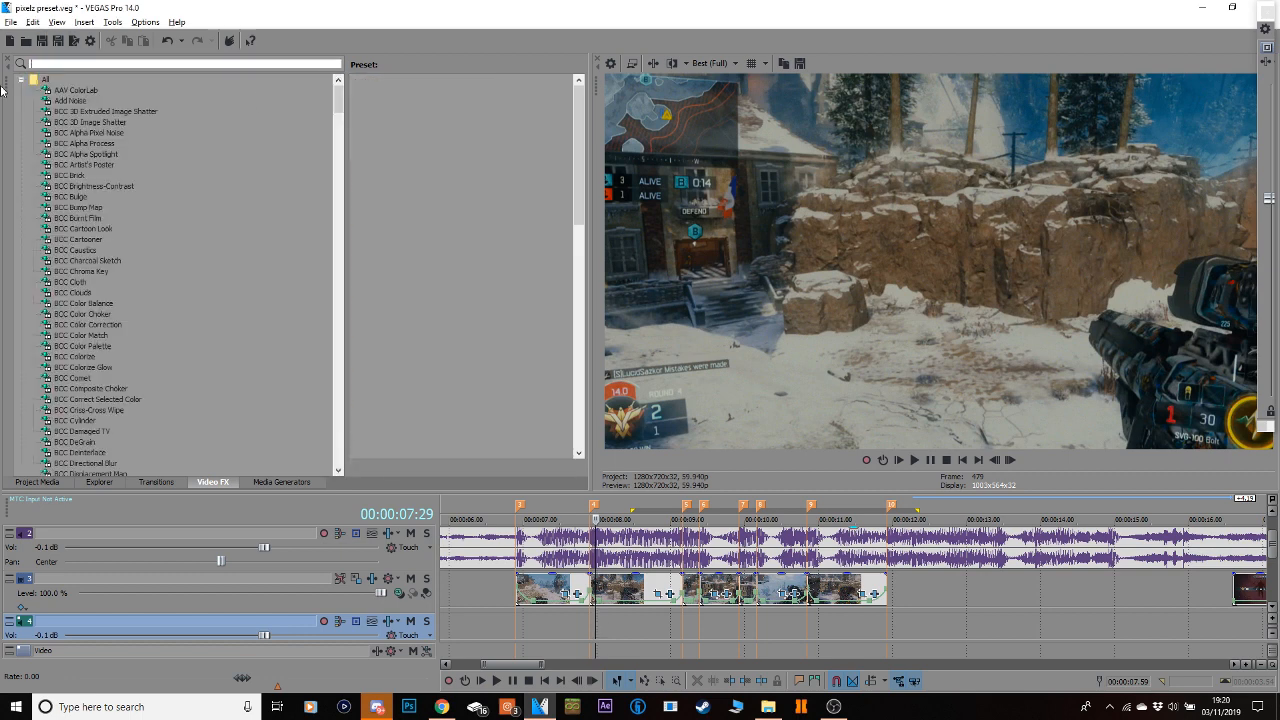
text(glow)
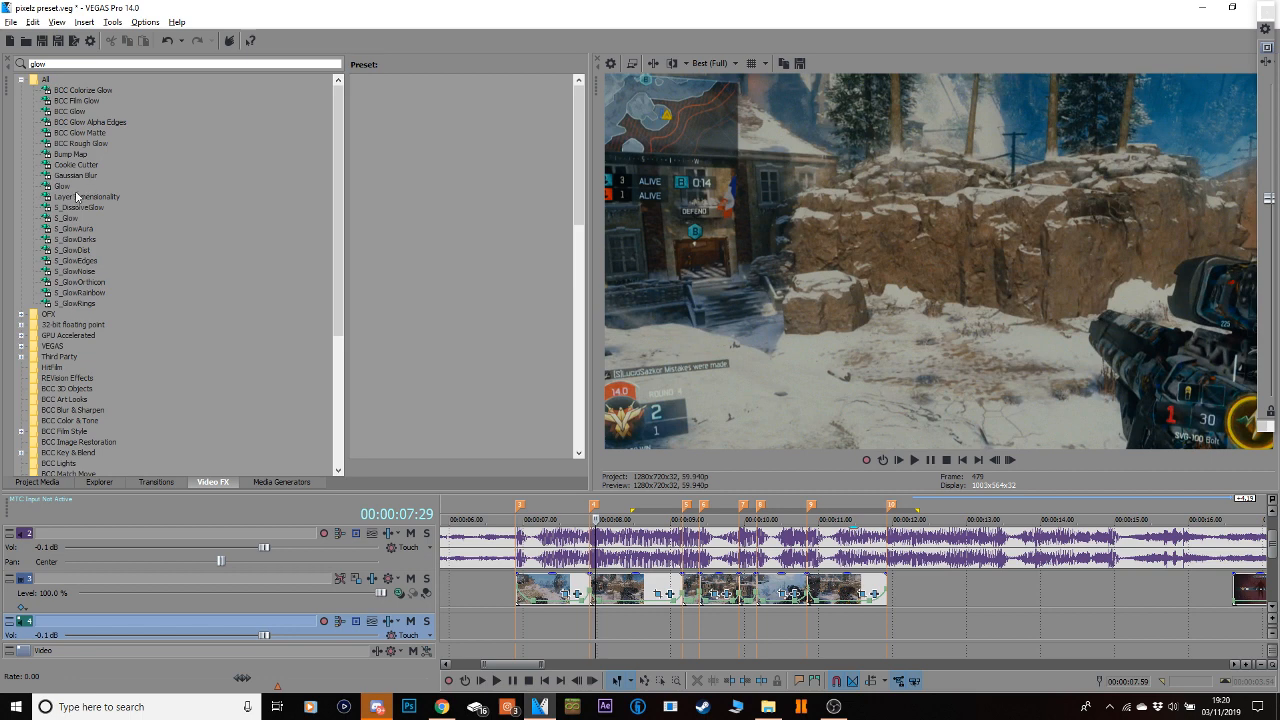
click(63, 187)
click(466, 246)
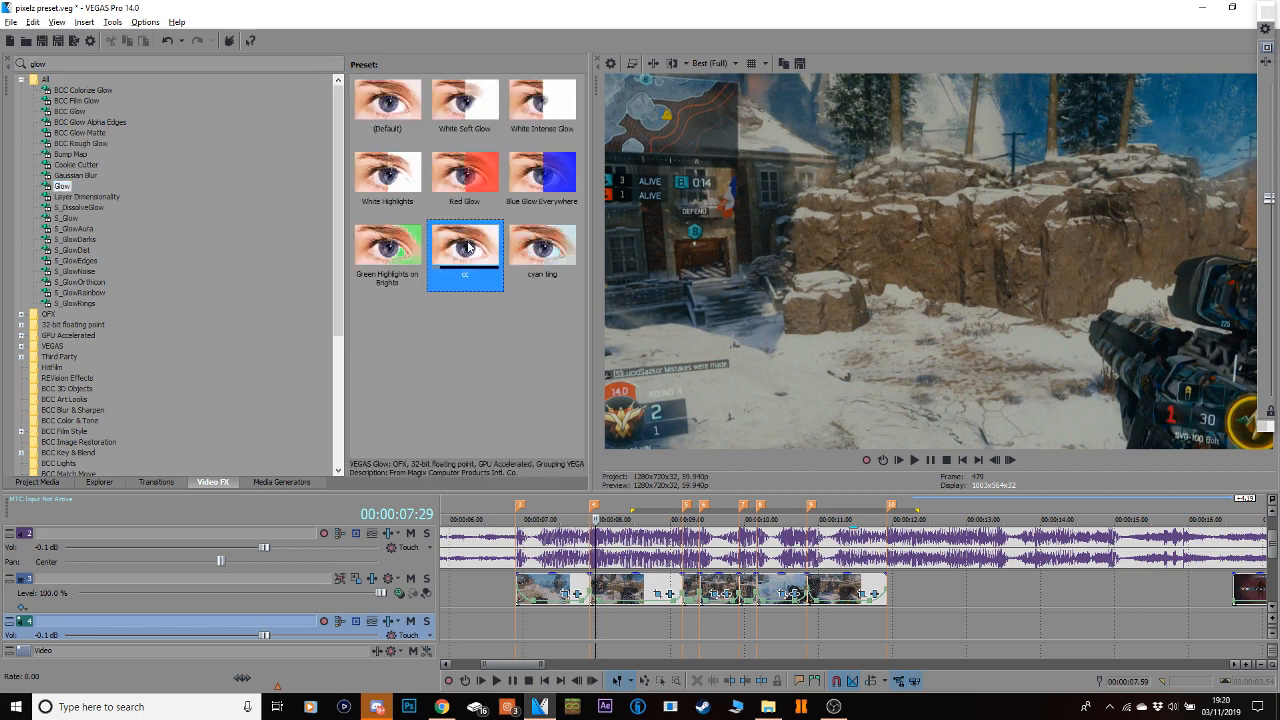
drag(468, 252, 400, 591)
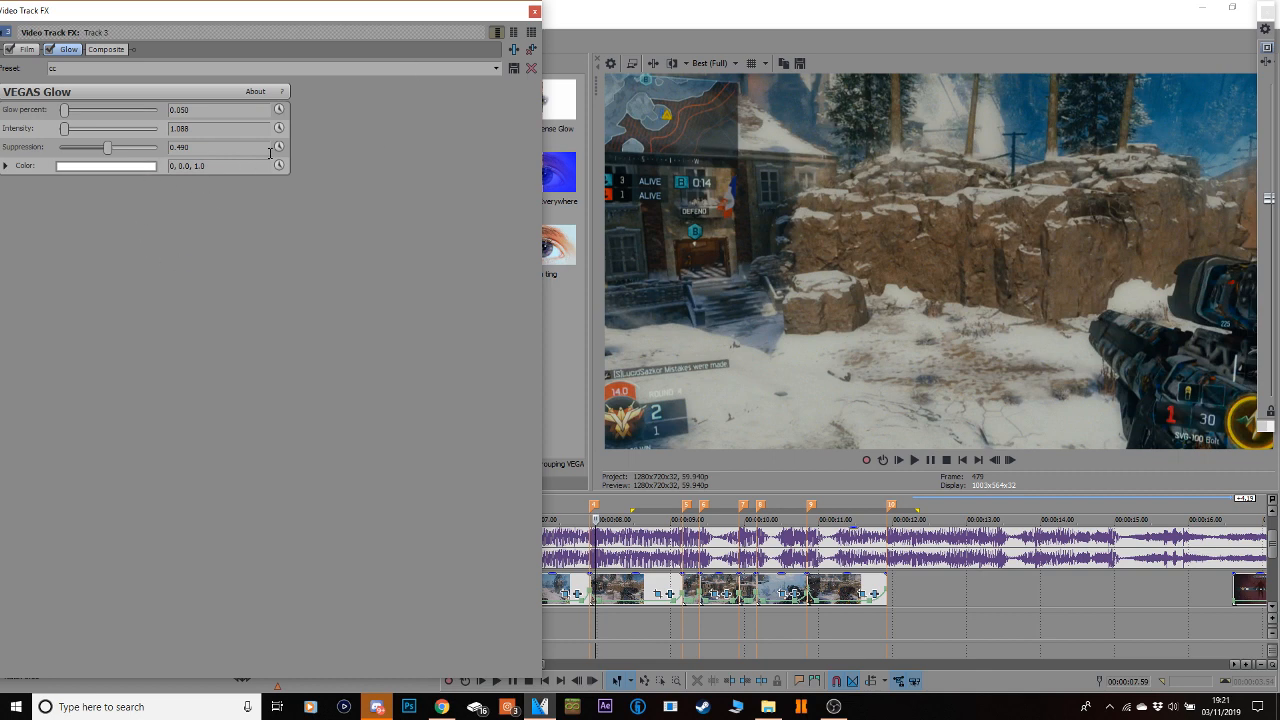
click(534, 11)
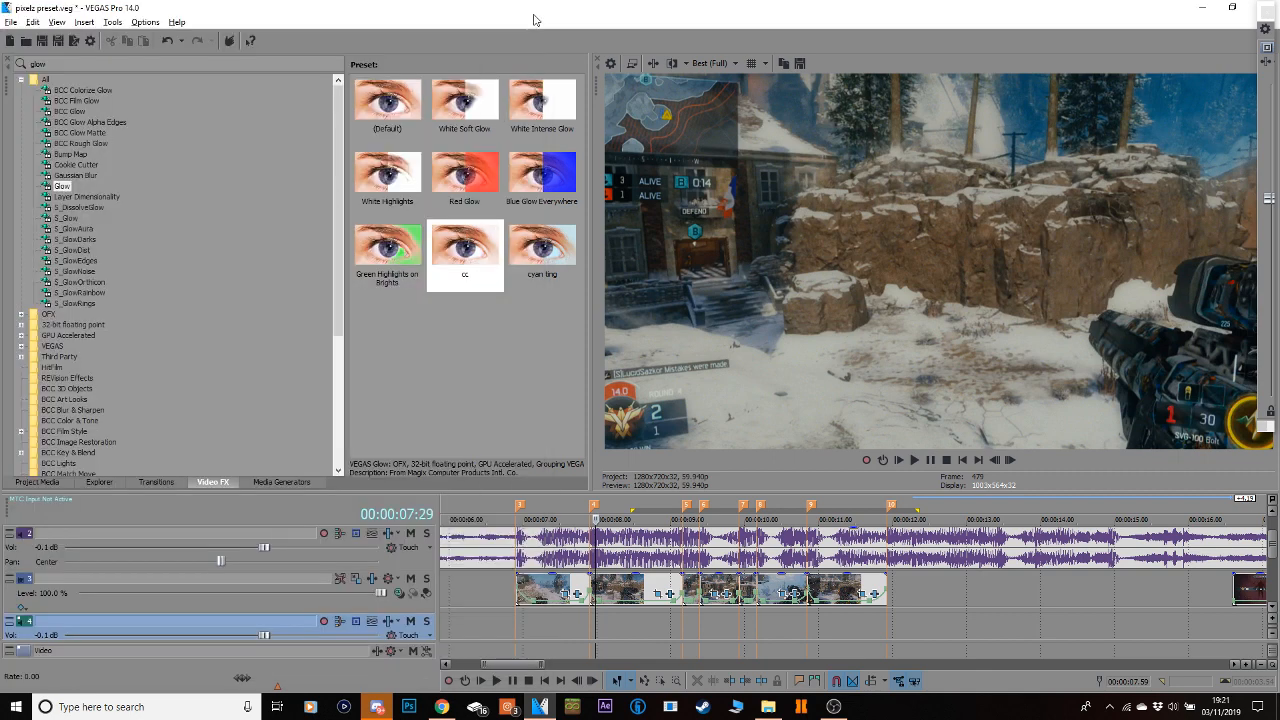
Compare an earlier frame of the first clip with the track's Glow effect switched off and on.
click(548, 628)
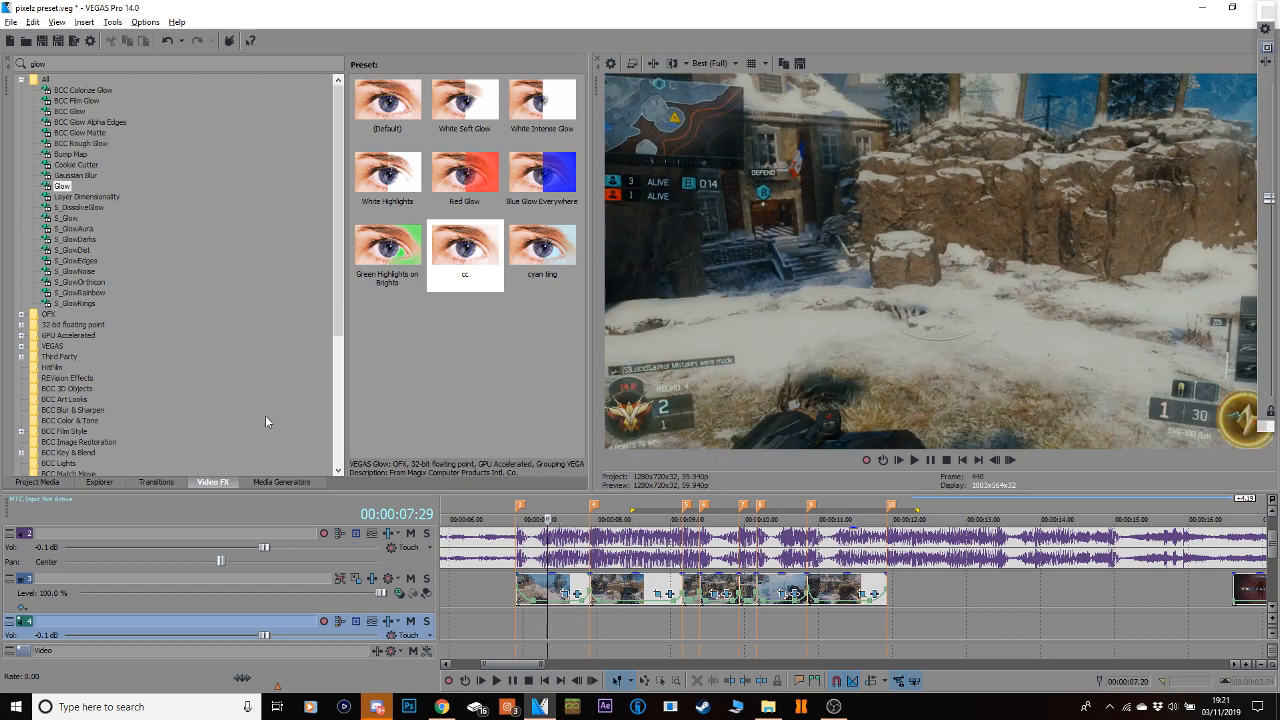
click(373, 580)
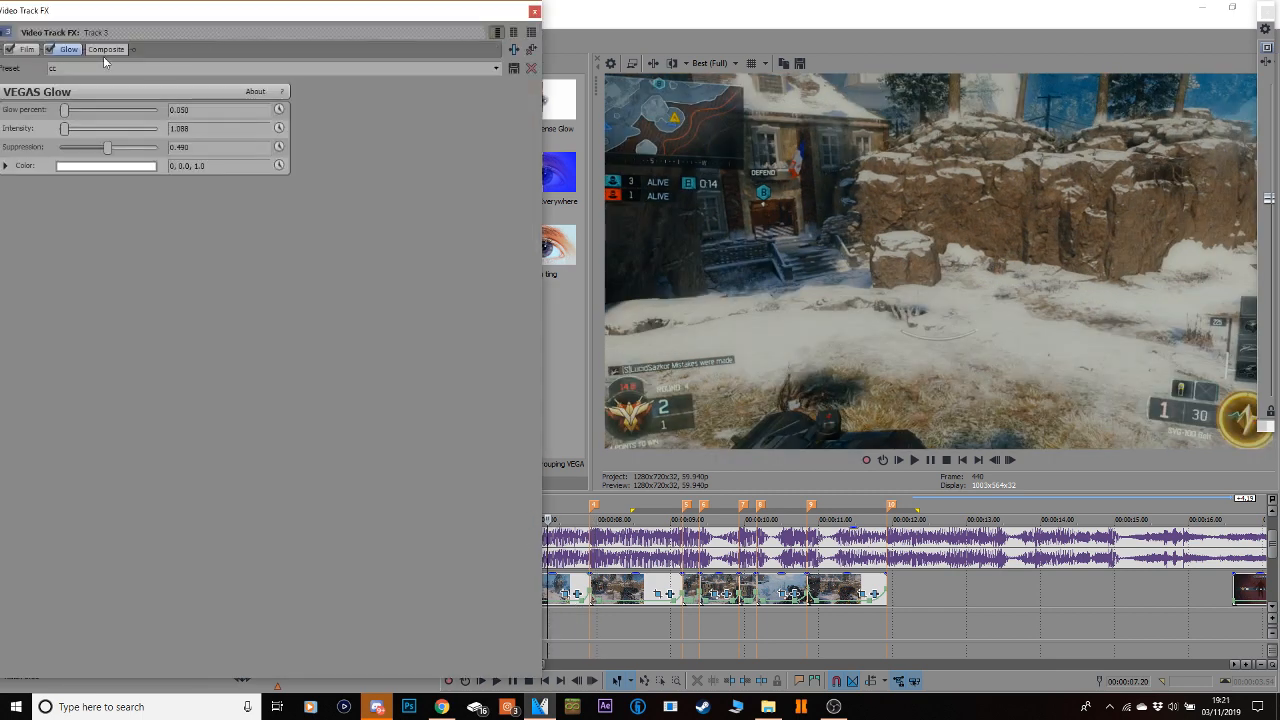
click(50, 52)
click(50, 52)
click(534, 11)
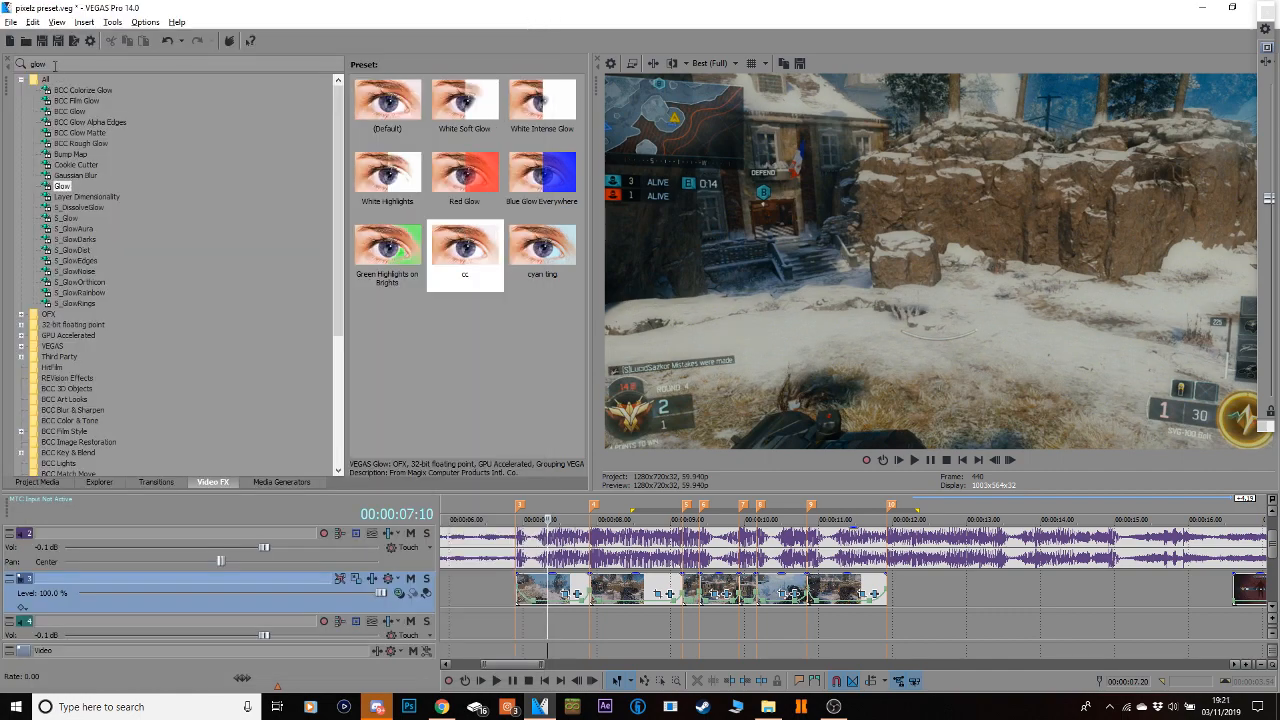
Apply the default Magic Bullet Looks effect to the gameplay video track and open its look editor.
text(magic)
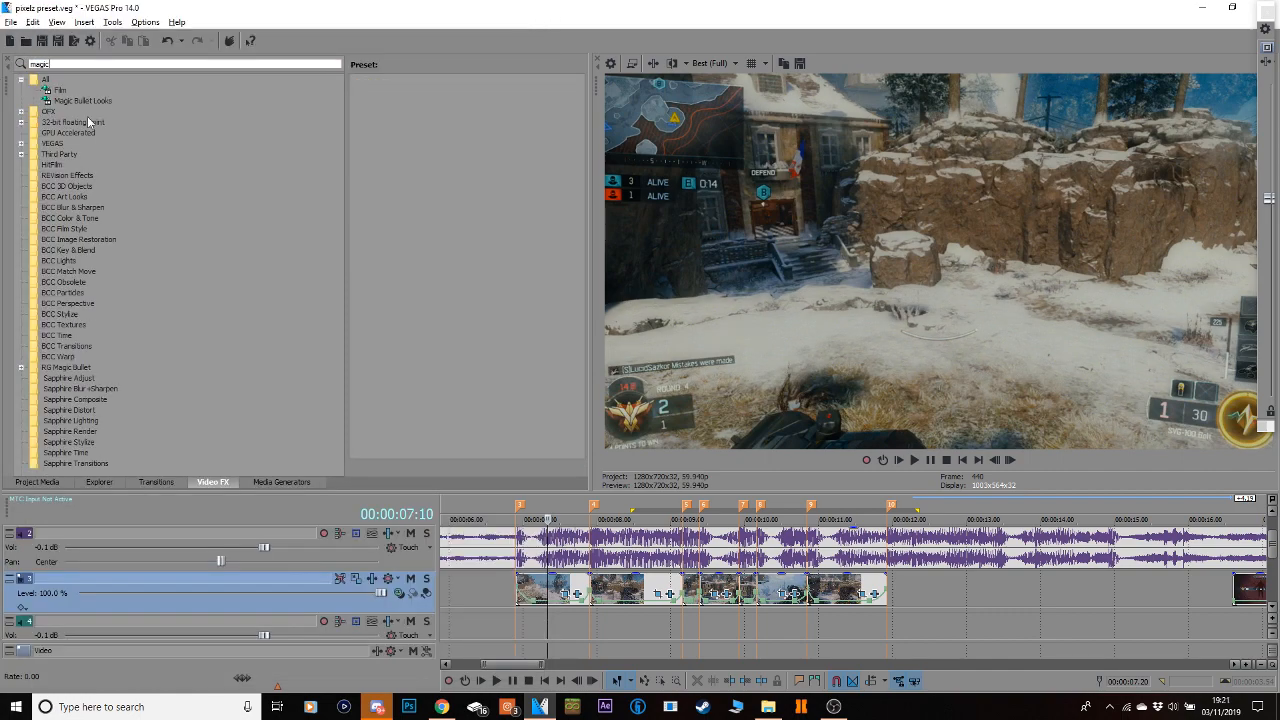
click(83, 101)
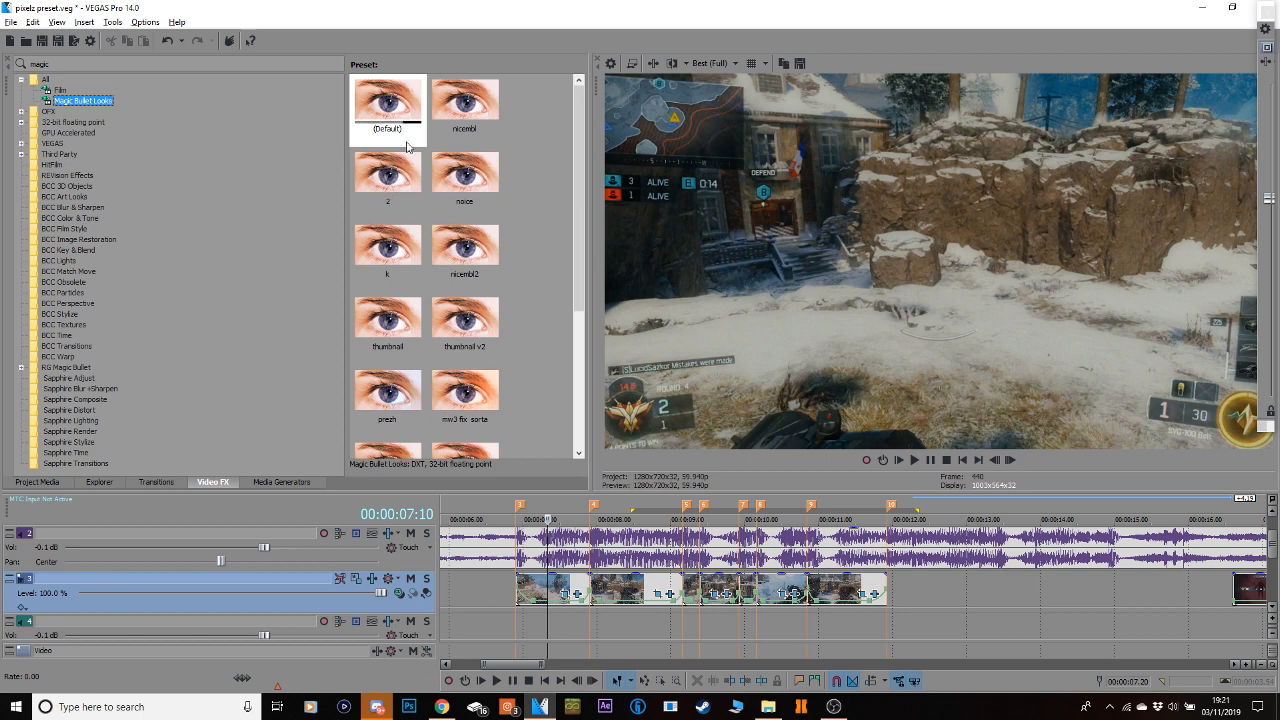
drag(407, 146, 407, 145)
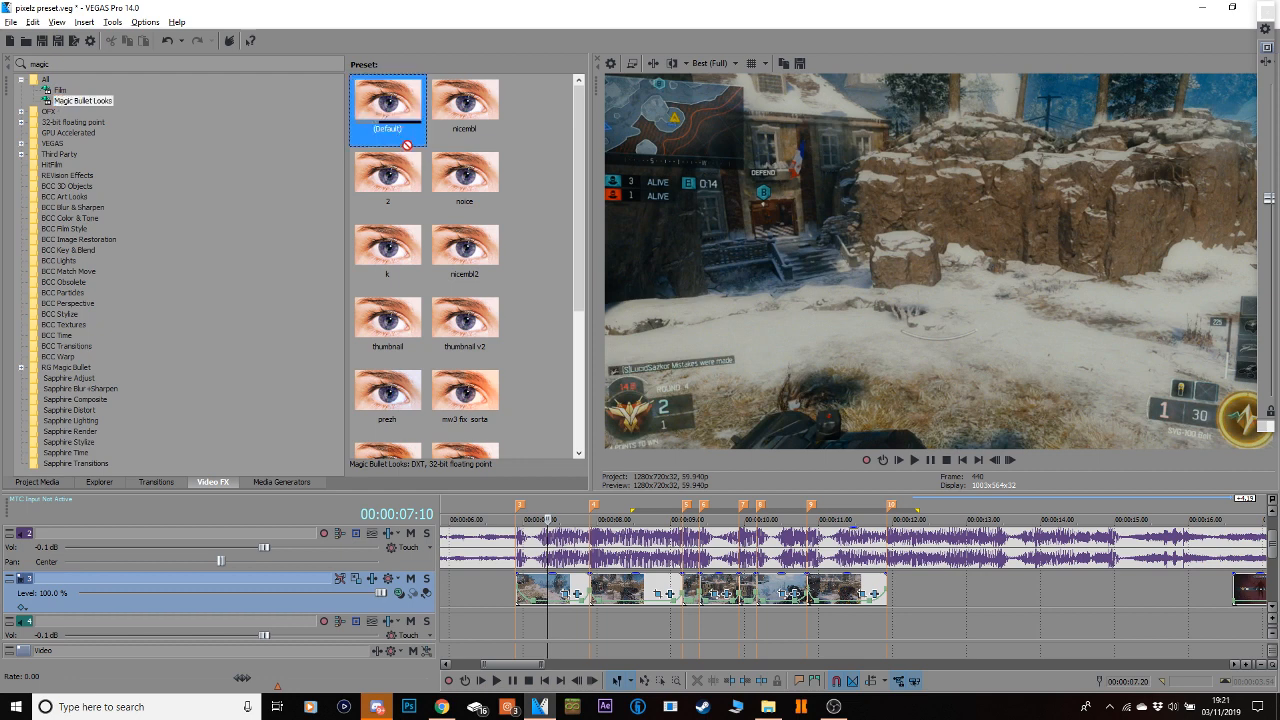
drag(484, 579, 484, 579)
click(5, 101)
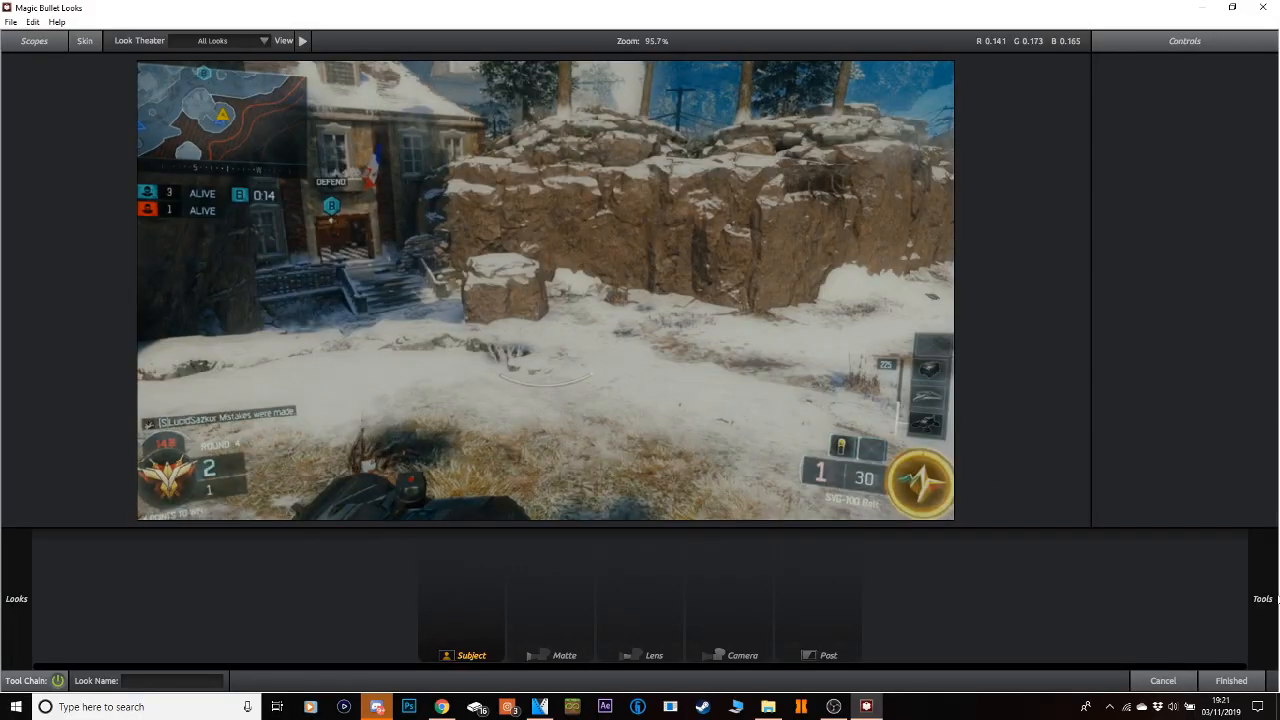
Add the Diffusion tool to the Matte stage of the look and finish editing it.
mouse_move(1276, 599)
click(1048, 517)
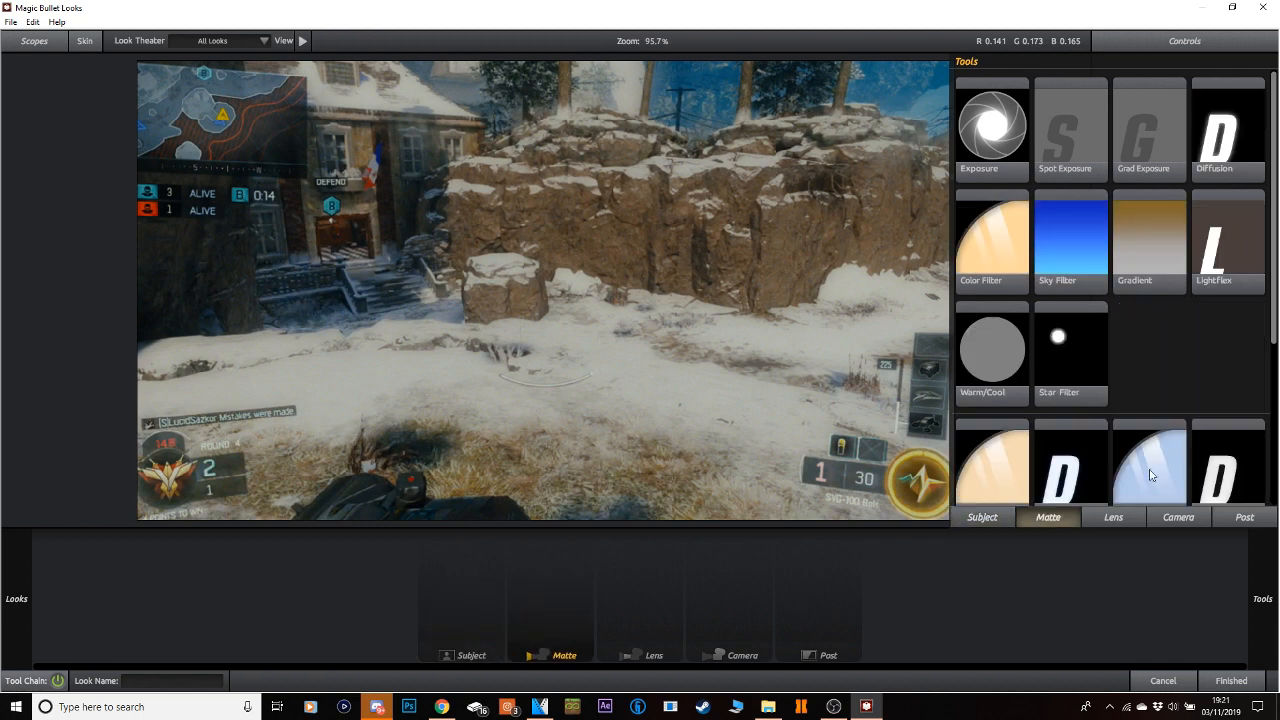
drag(1234, 140, 550, 590)
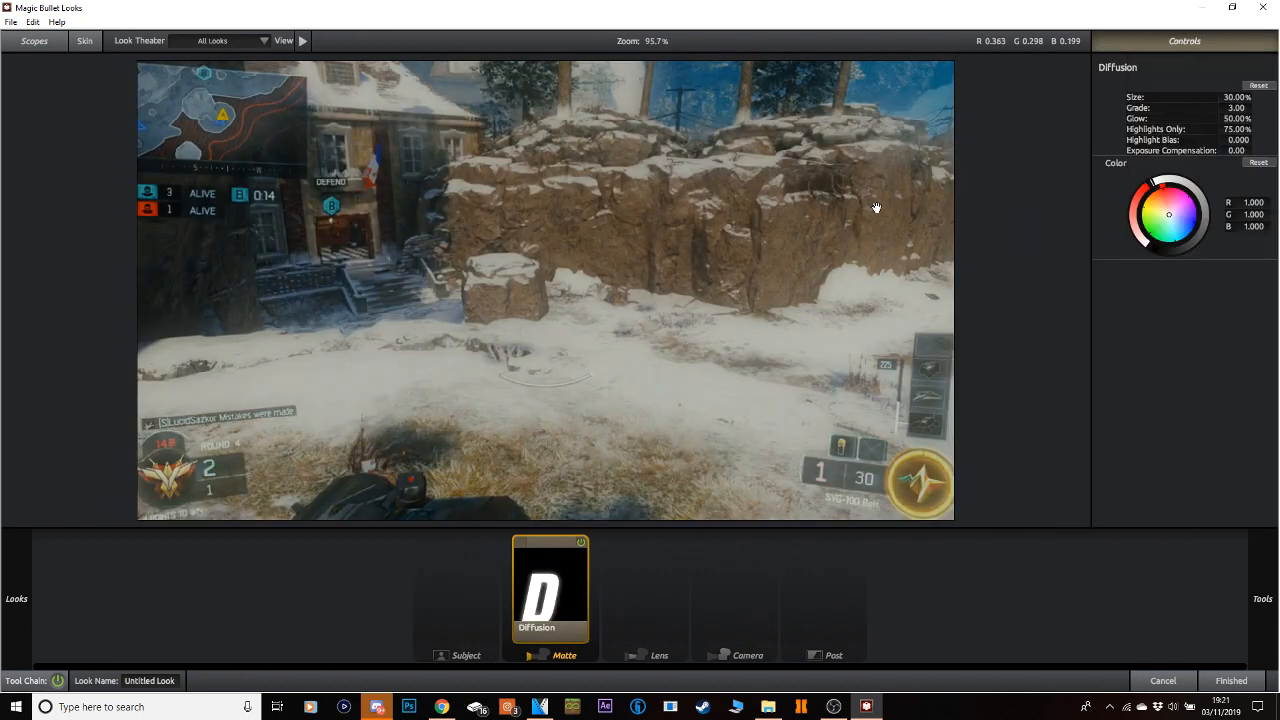
click(1231, 680)
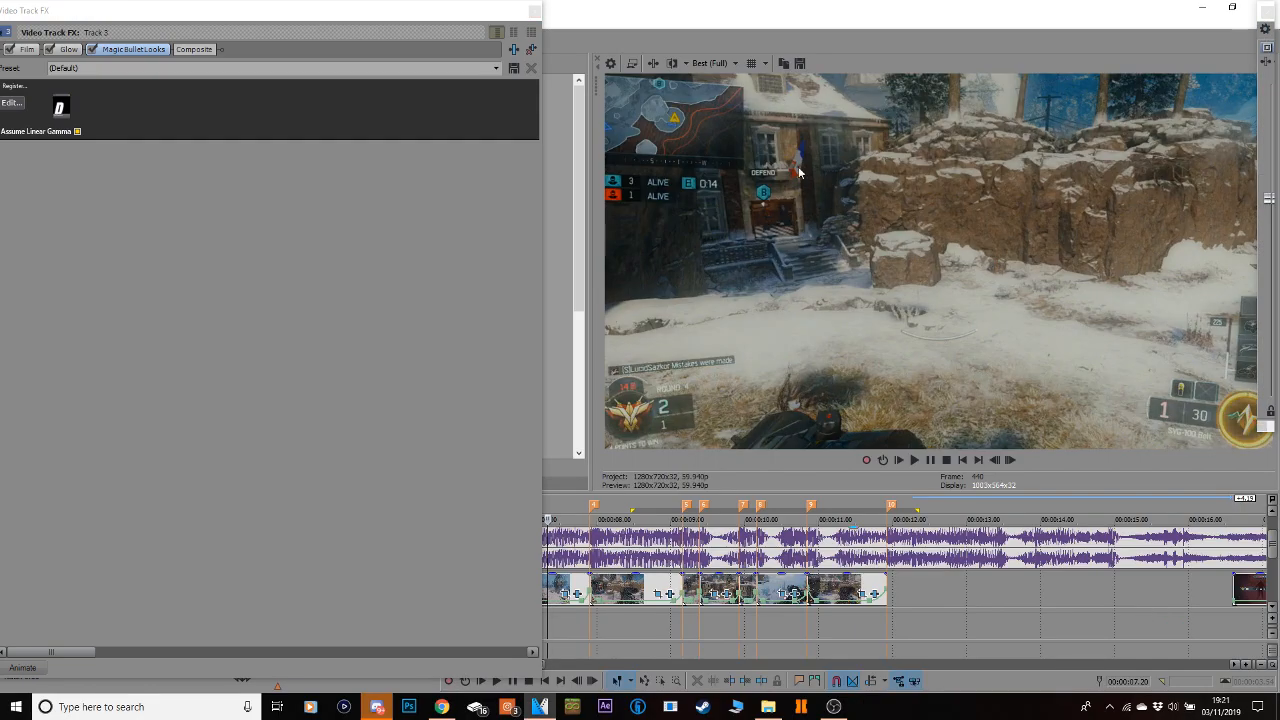
click(534, 10)
Find the VEGAS Sharpen effect and apply its Medium preset to the gameplay video track.
click(92, 64)
text(sharpen)
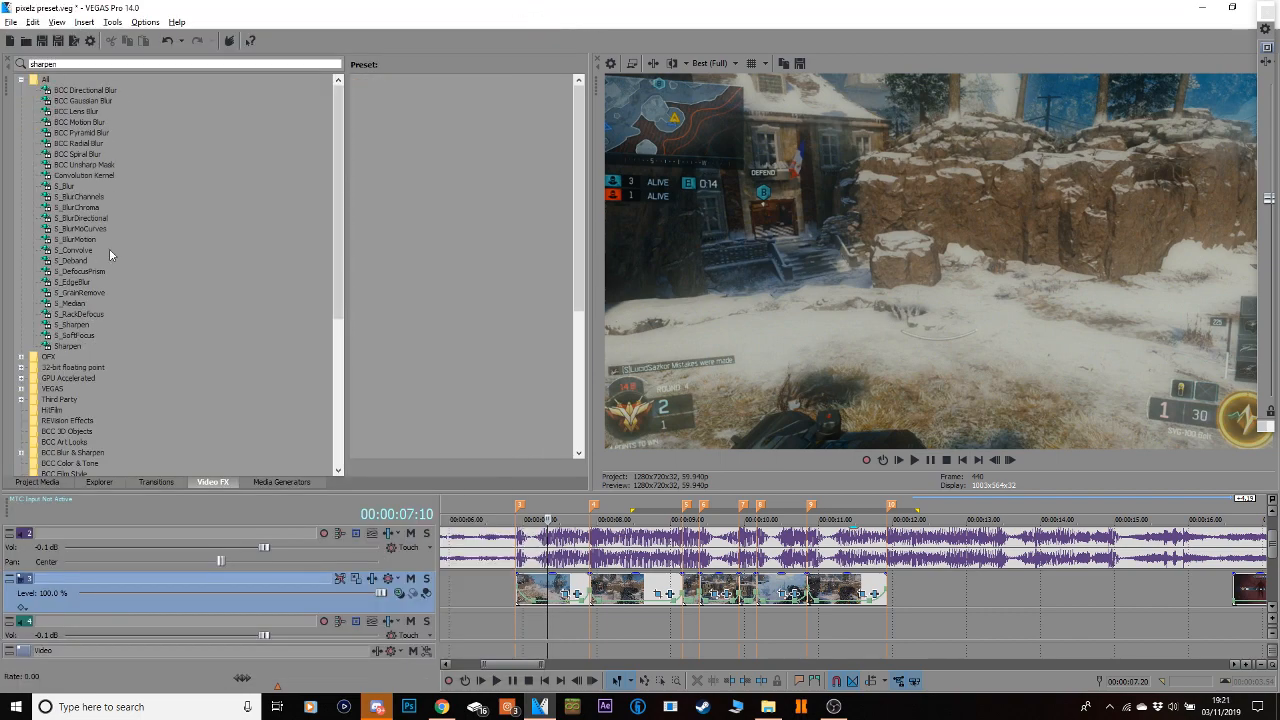
click(74, 344)
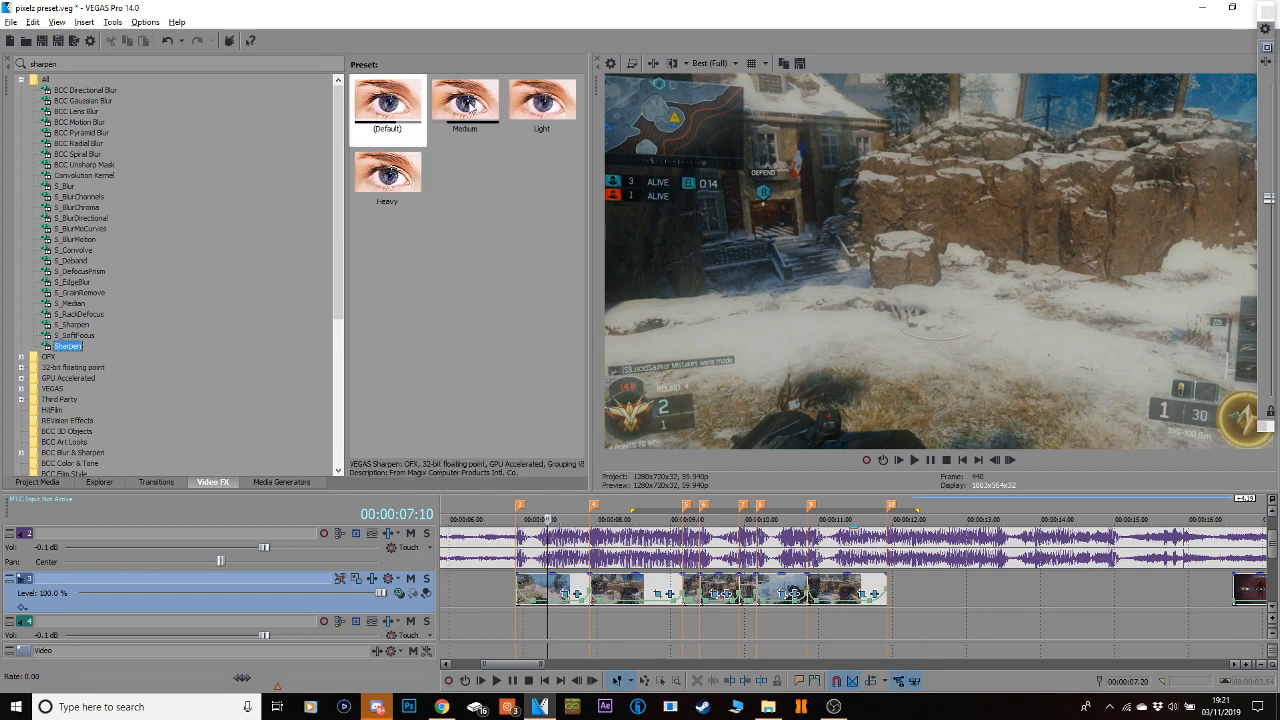
drag(470, 107, 573, 246)
drag(939, 584, 940, 585)
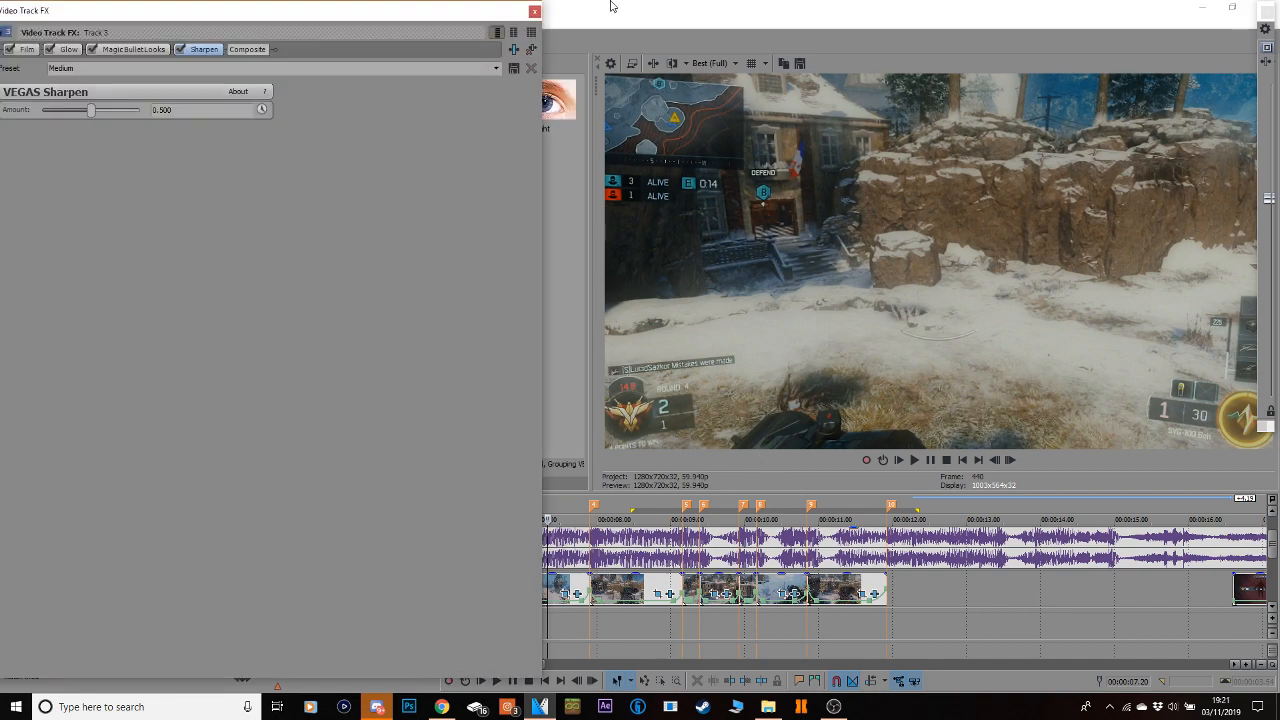
click(534, 11)
Scrub through the graded clips to the last one and set the preview quality to Preview (Half).
drag(547, 620, 842, 605)
click(710, 63)
mouse_move(720, 97)
click(799, 125)
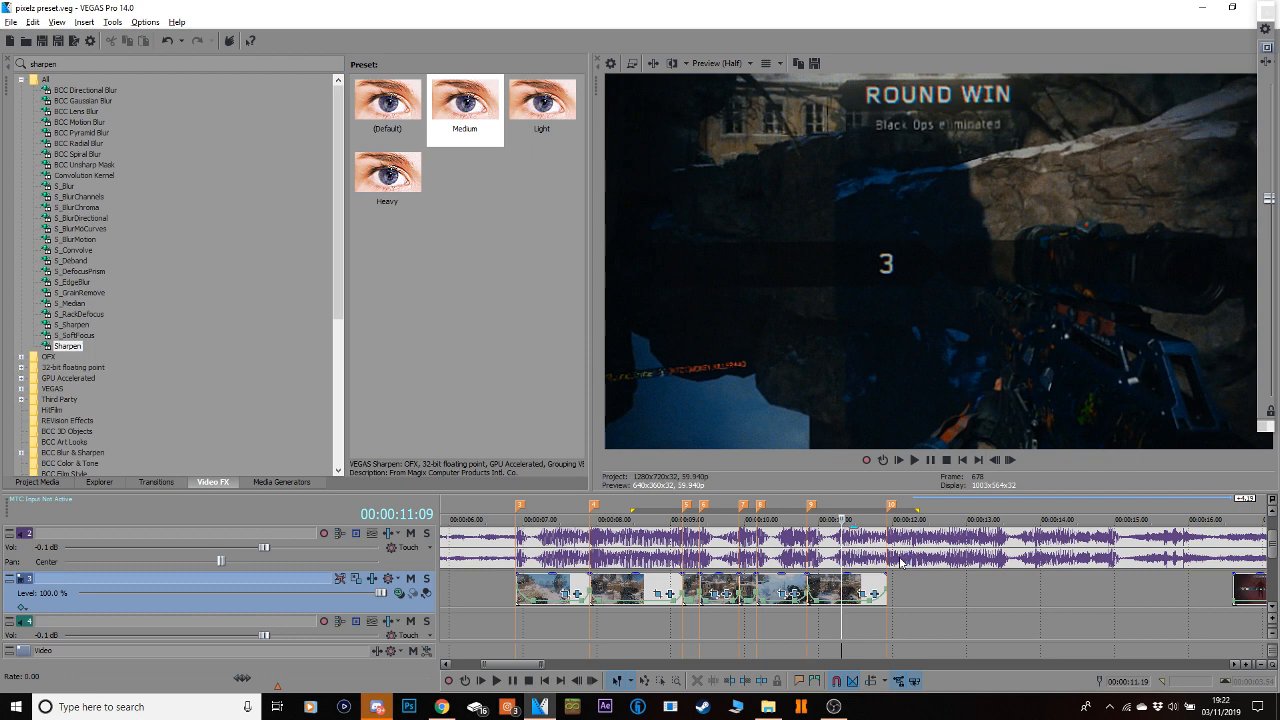
Find the S_Glow effect and apply its cold preset to the first gameplay clip.
click(513, 600)
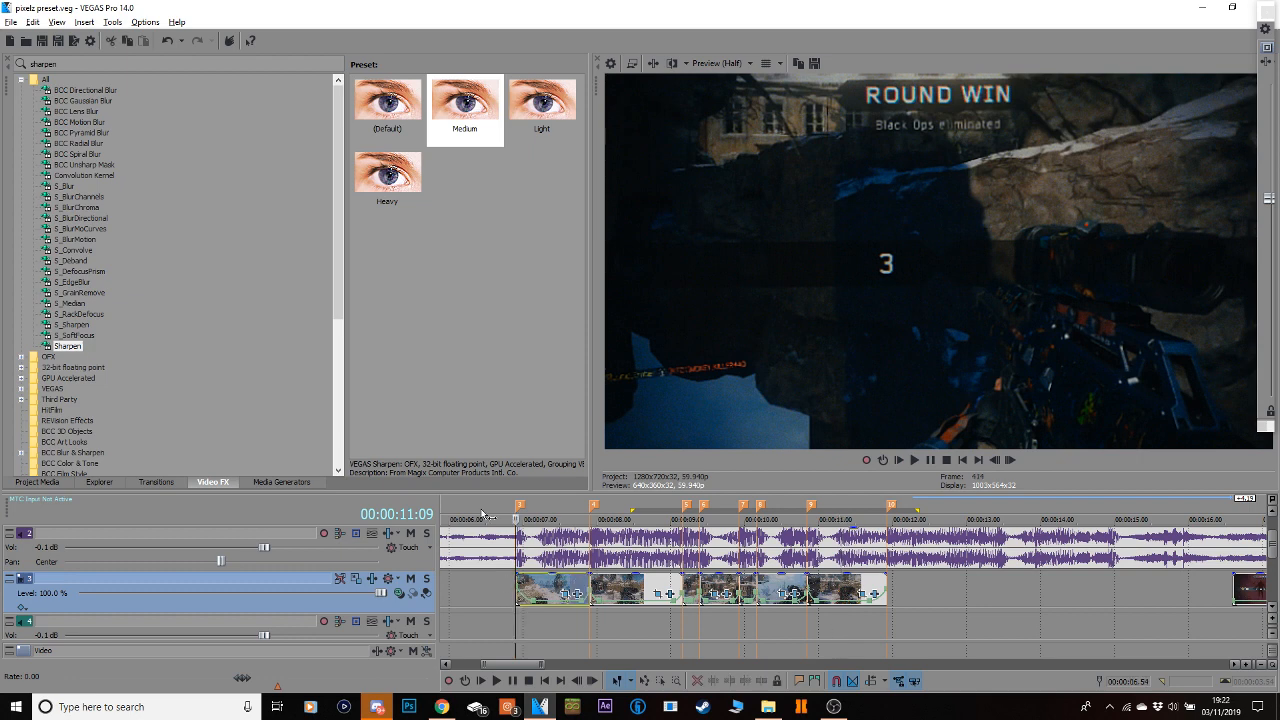
click(75, 62)
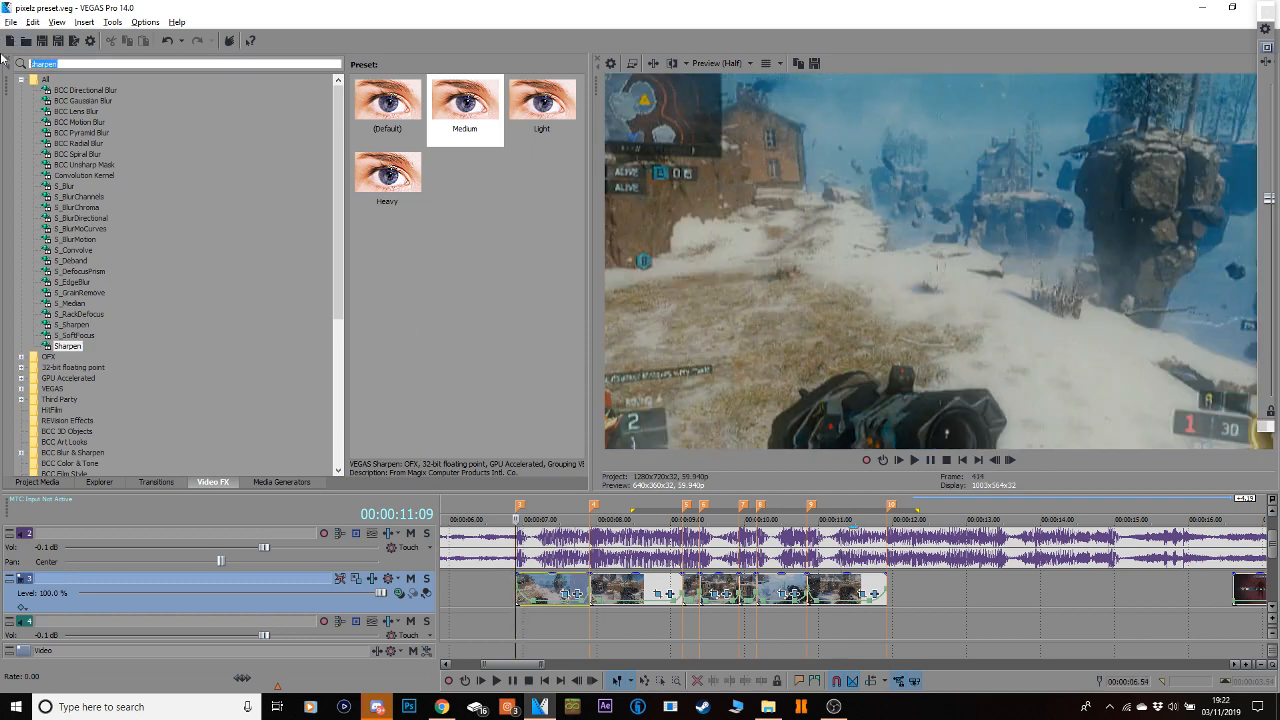
text(glow)
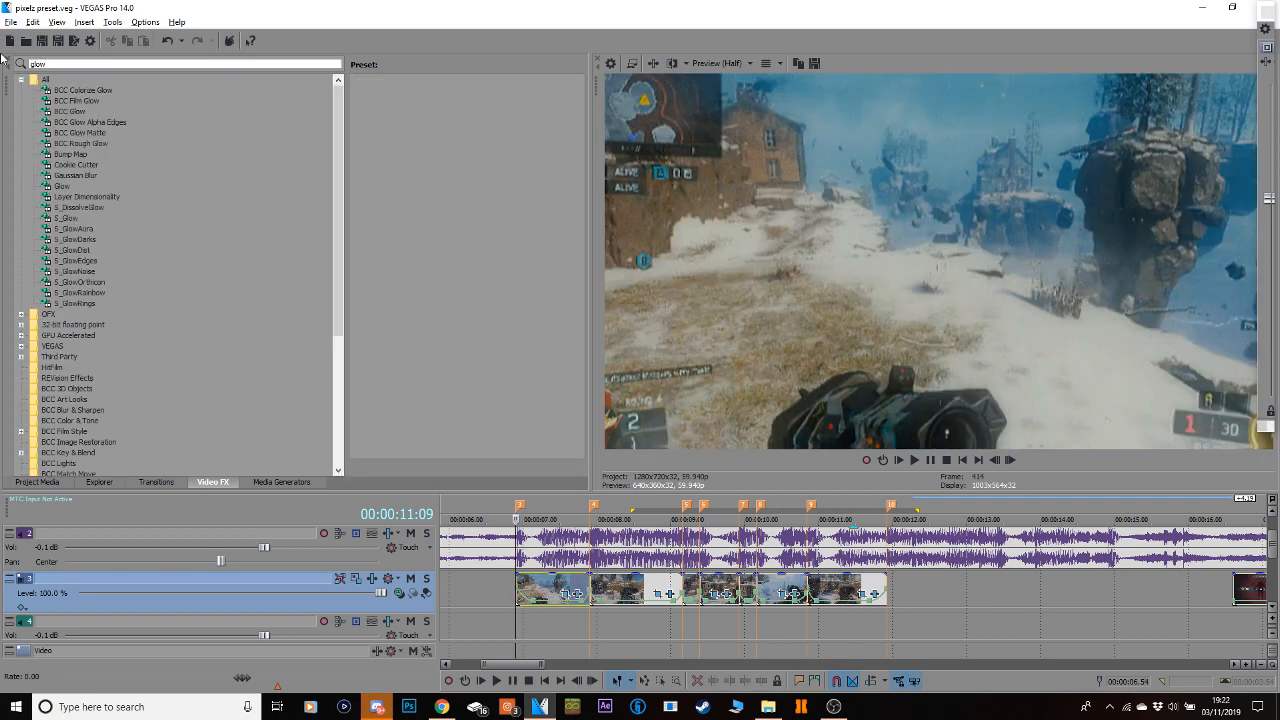
click(92, 218)
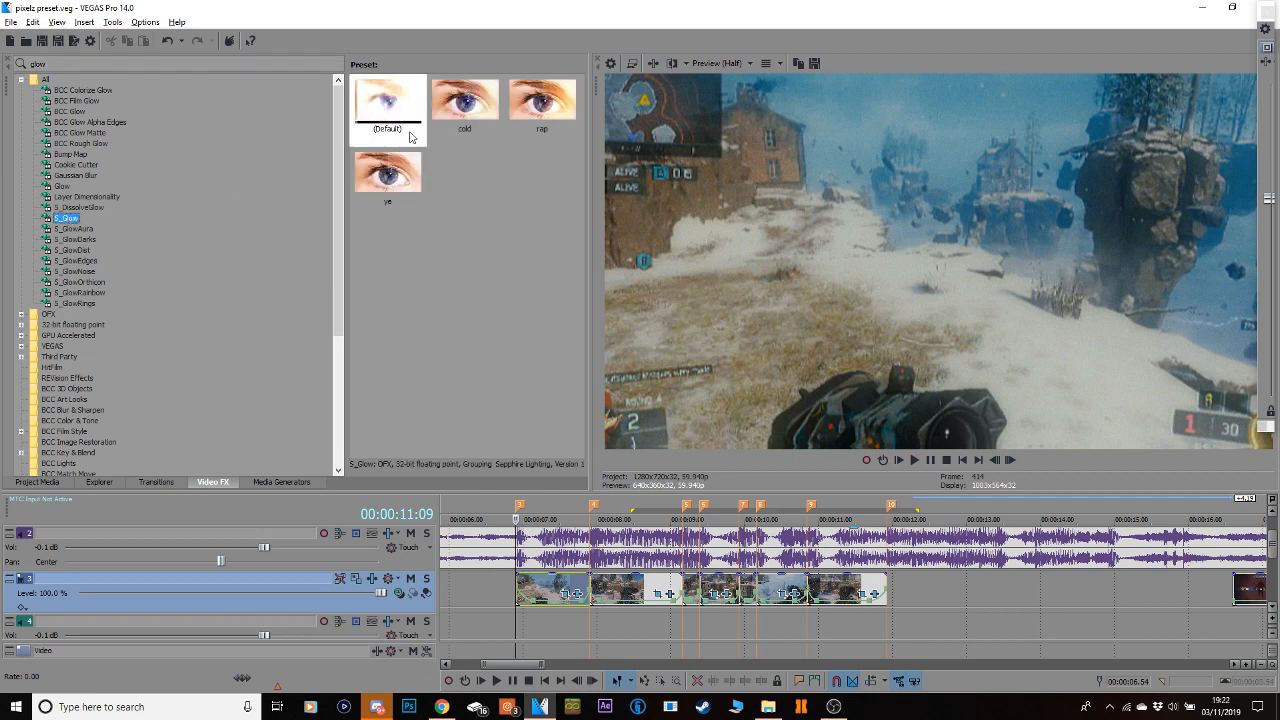
click(462, 105)
drag(541, 582, 543, 586)
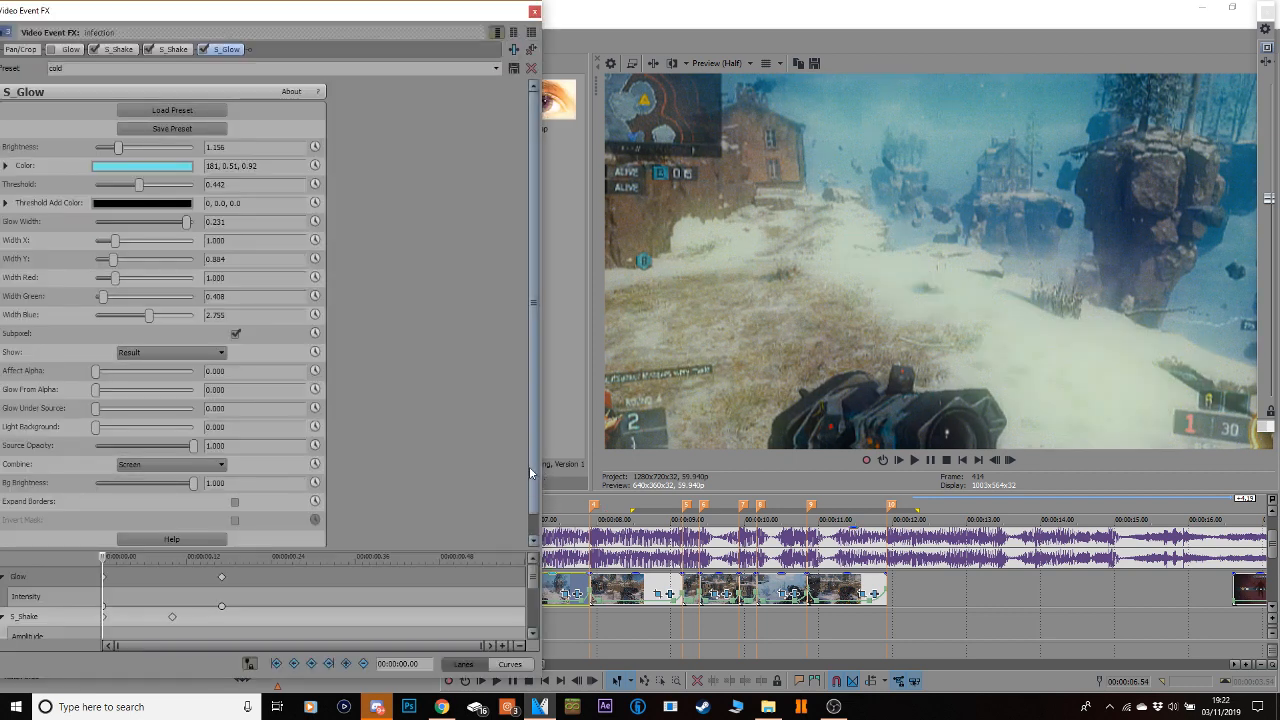
Set S_Glow's threshold to 0.306 and animate its brightness down to the minimum at 00:00:00.21.
drag(138, 184, 125, 187)
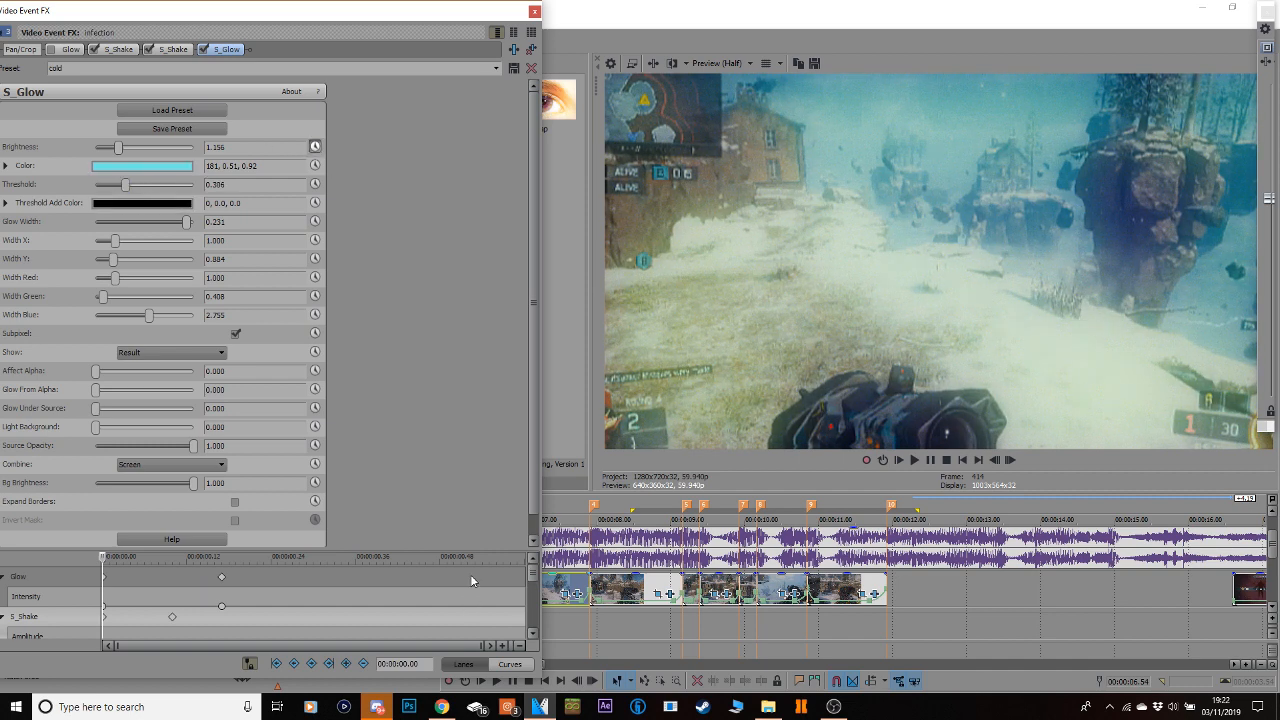
scroll(429, 605, down, 1)
click(249, 599)
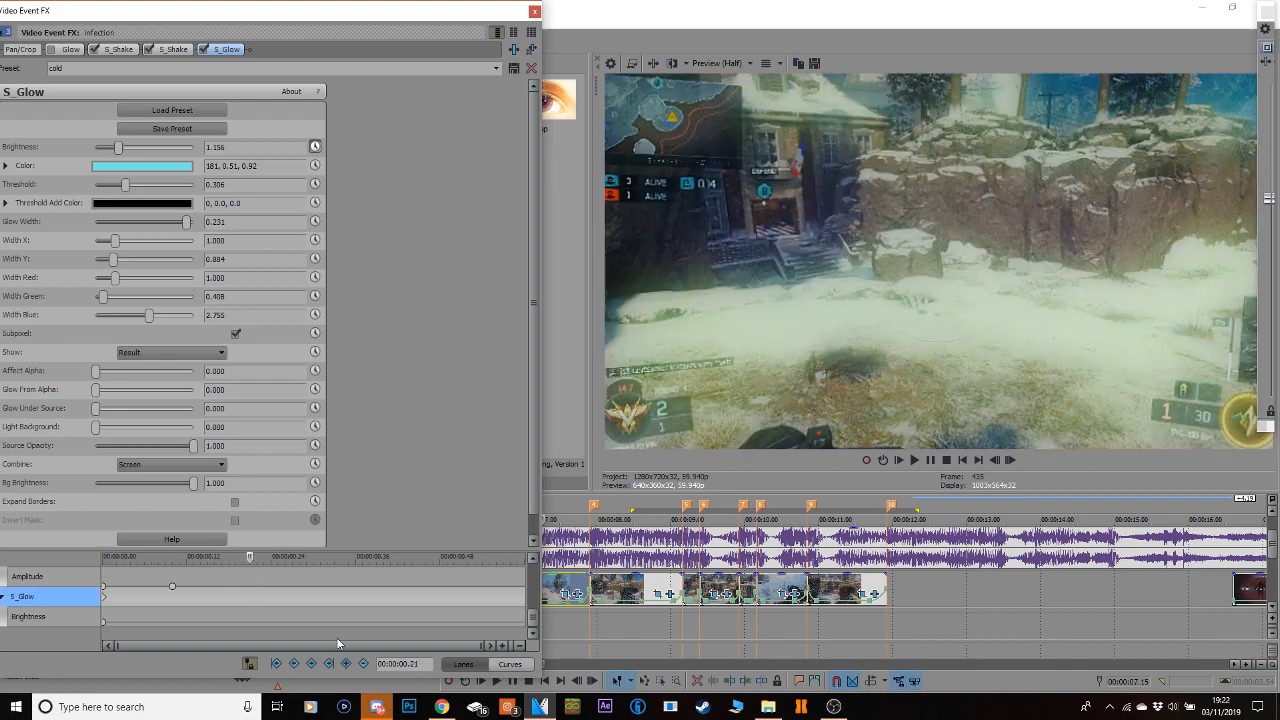
drag(118, 147, 33, 160)
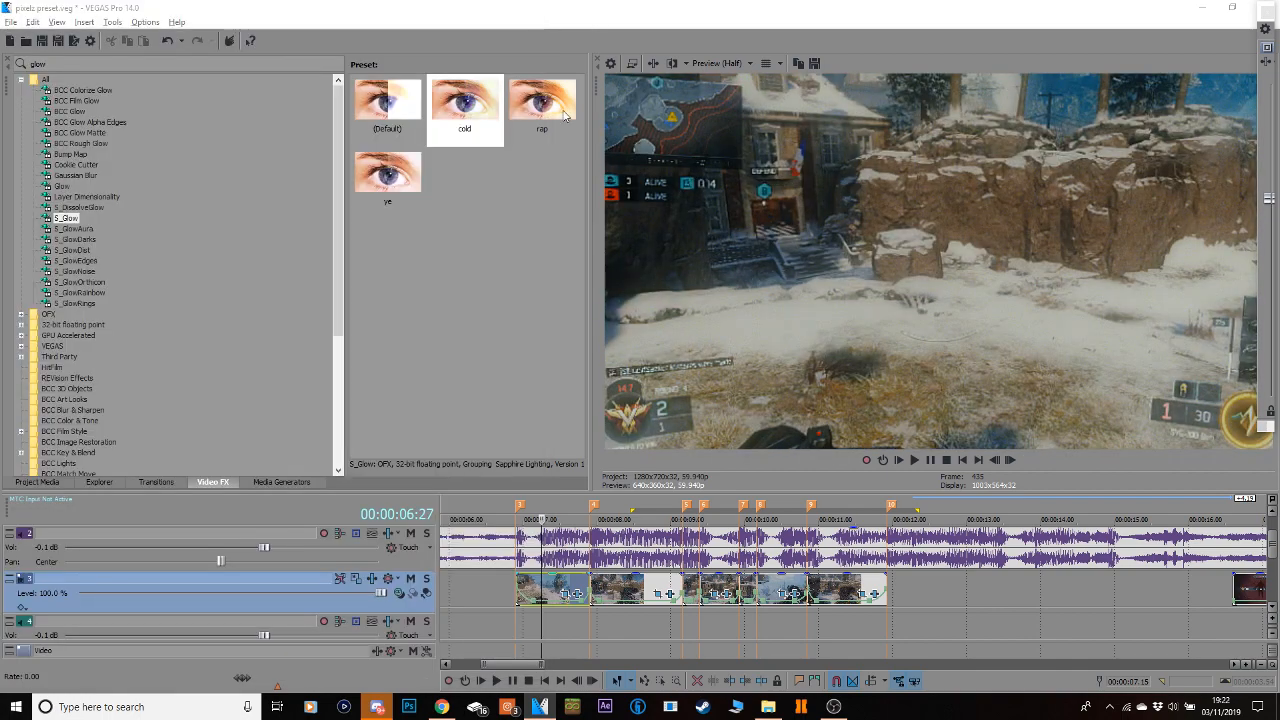
click(534, 11)
Play back the opening clips repeatedly to review the glow flash and the color grade.
drag(490, 597, 780, 597)
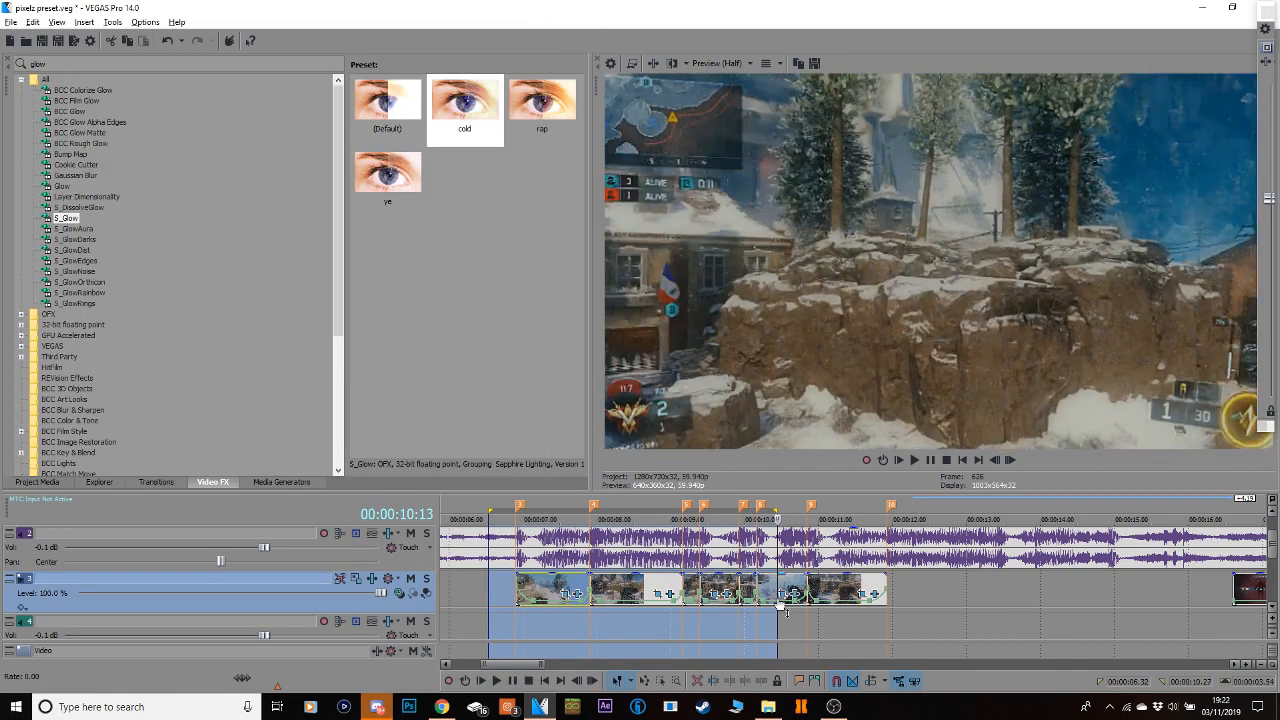
key(space)
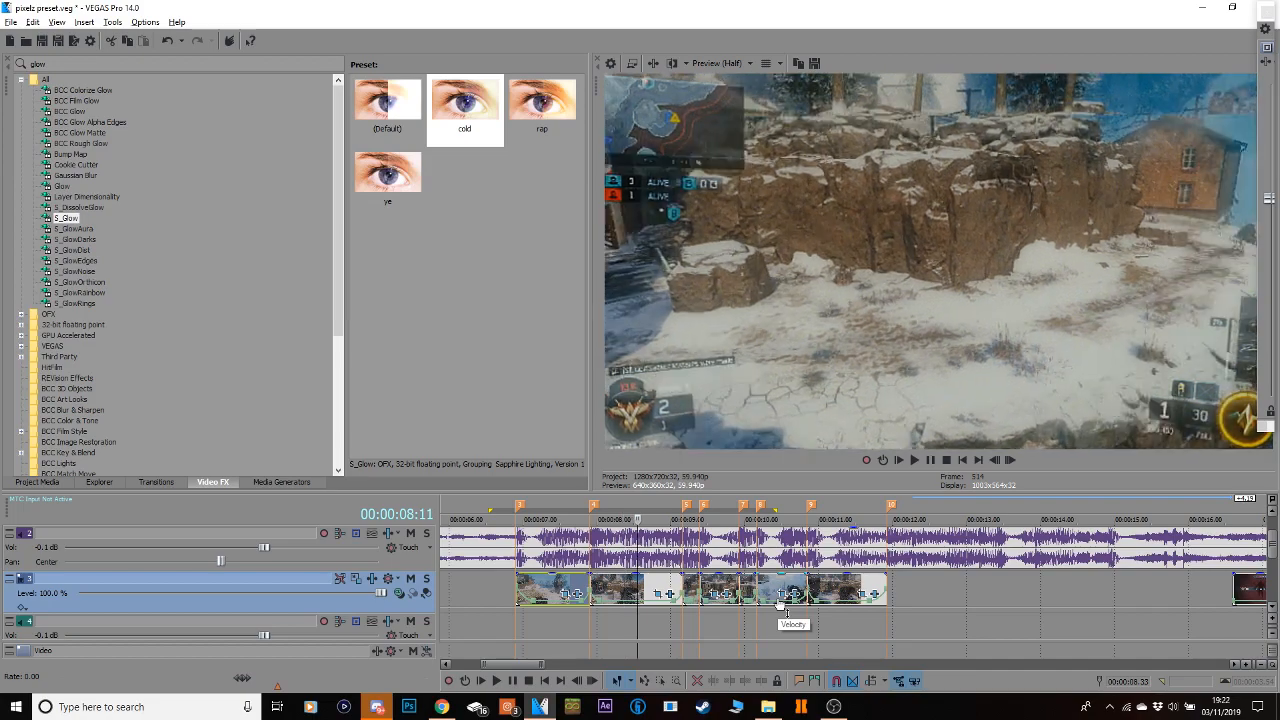
key(space)
key(space)
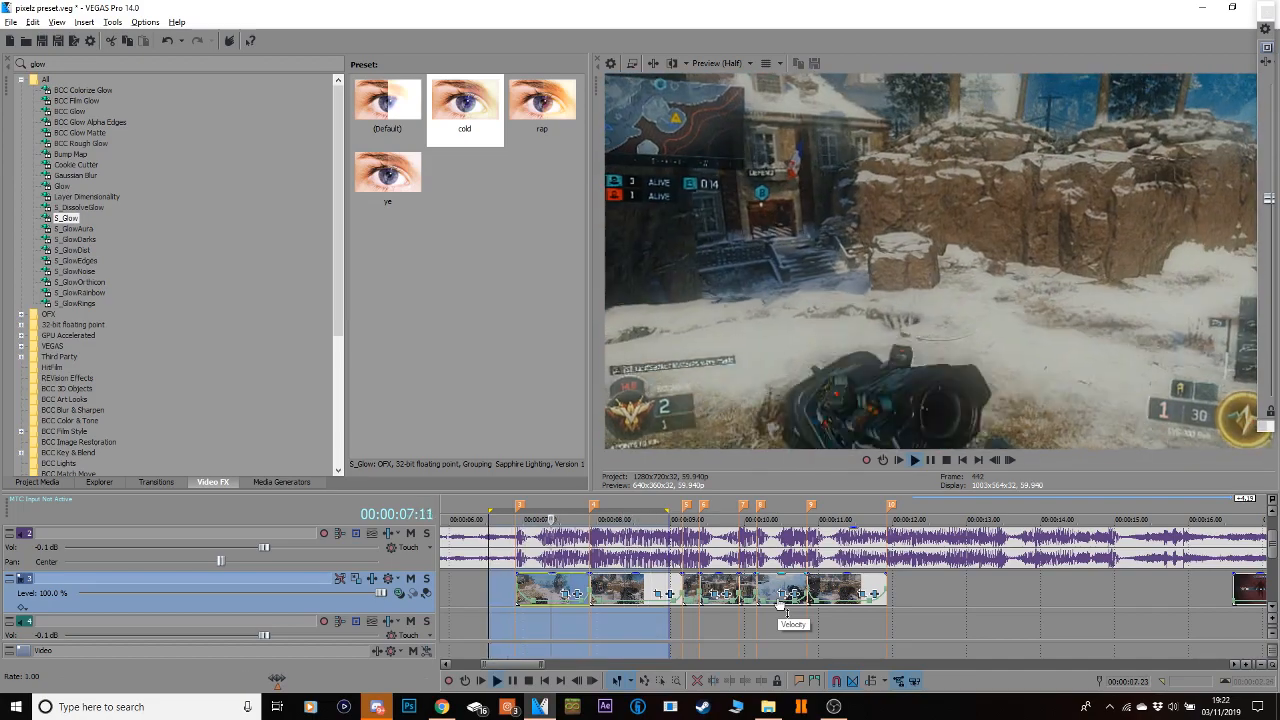
key(space)
key(space)
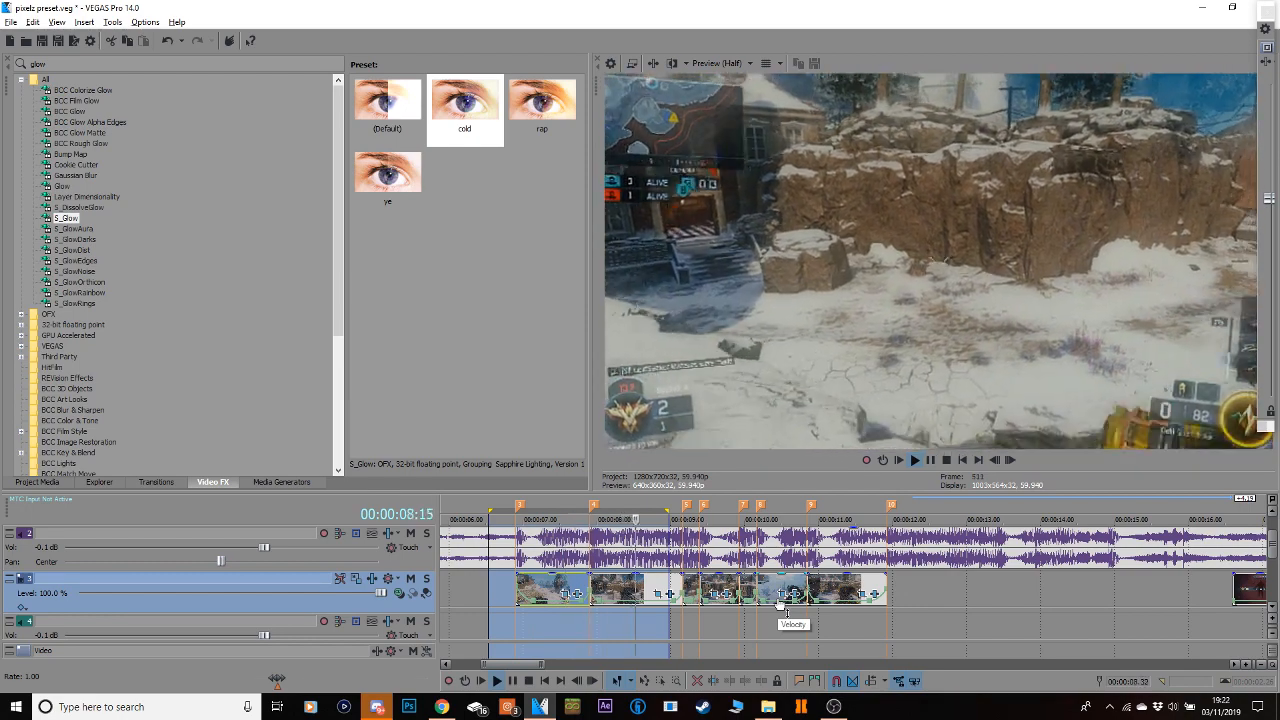
key(space)
Find the S_Shake effect and apply its shake 2 (BIG BOY tilt) easy preset to the first gameplay clip.
click(514, 599)
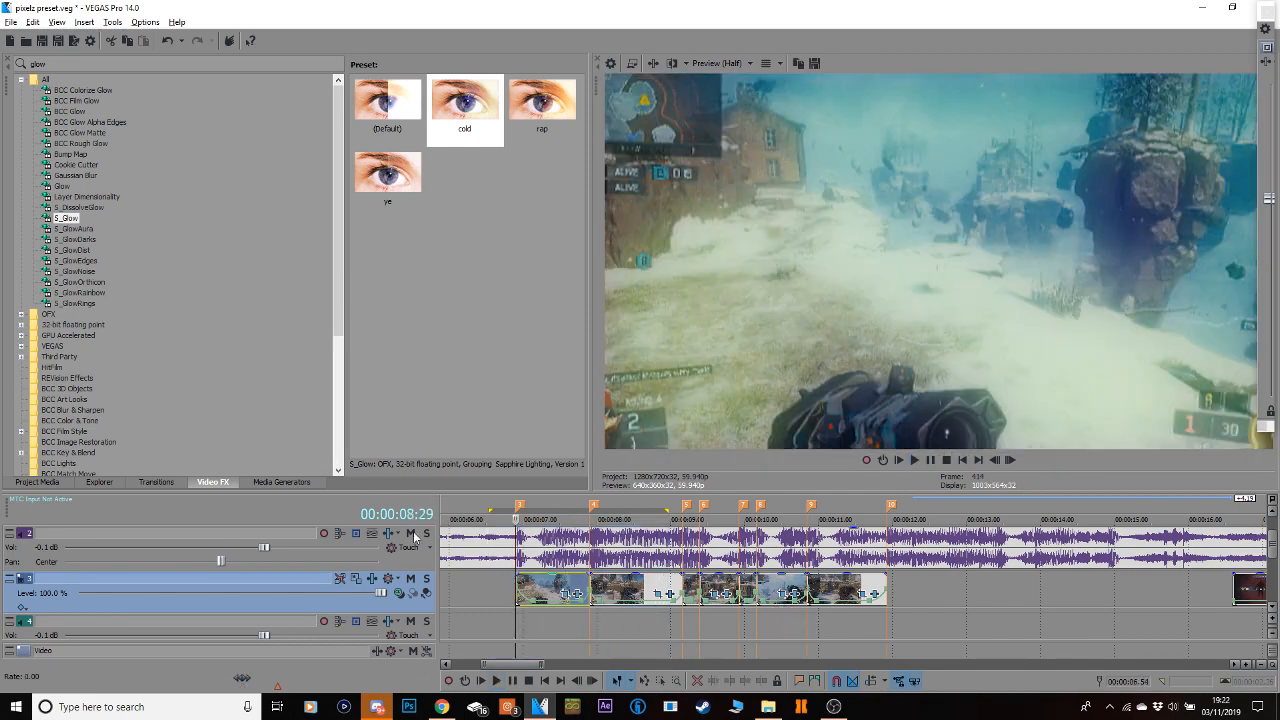
drag(50, 64, 2, 52)
text(shake)
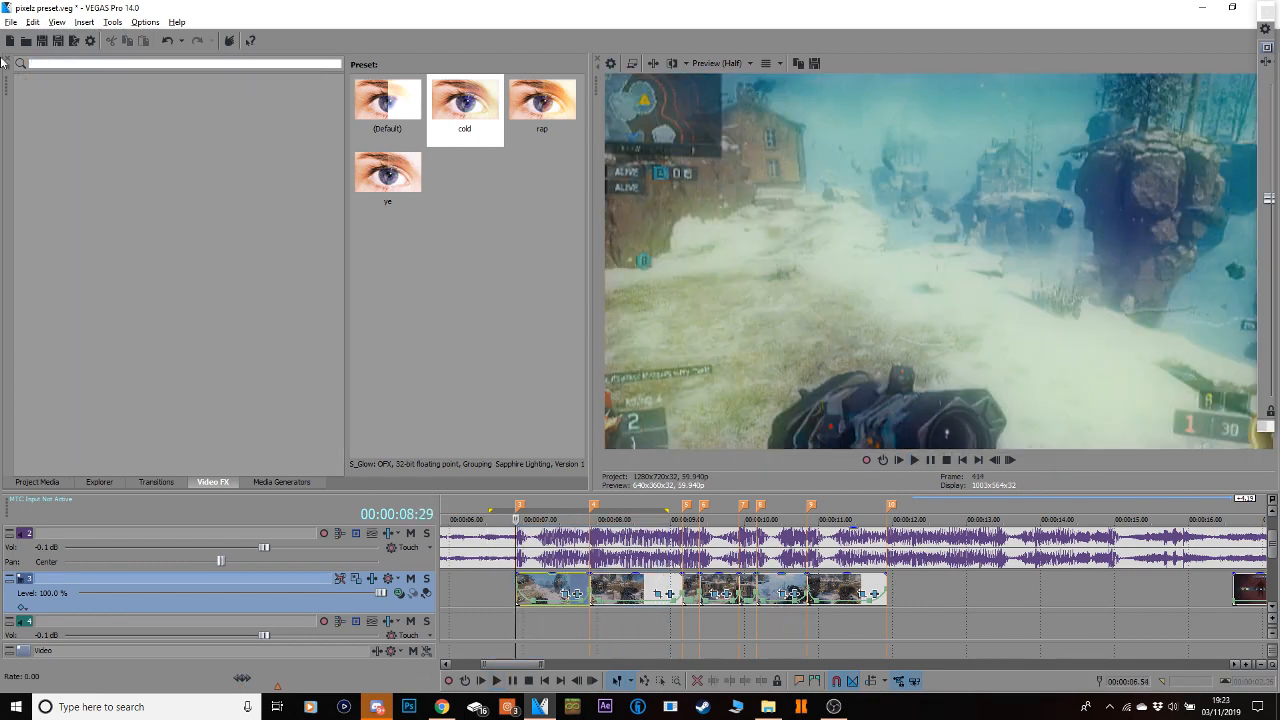
click(62, 101)
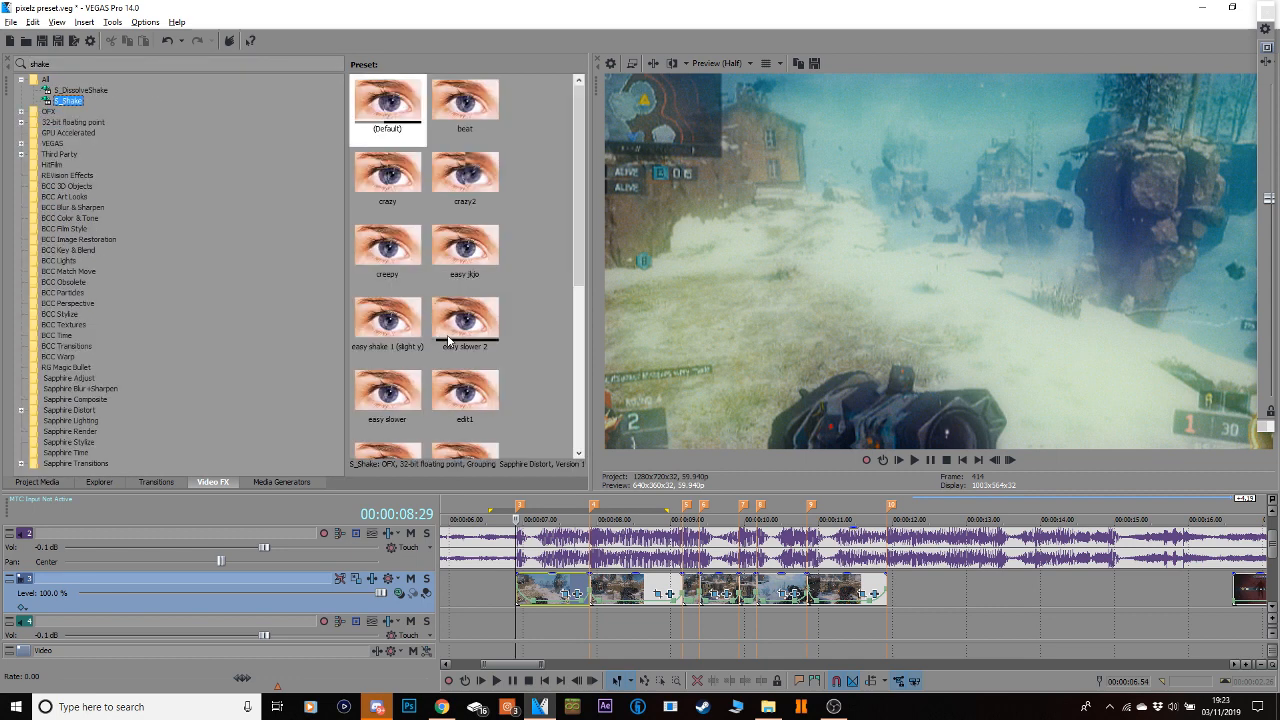
scroll(461, 321, down, 3)
drag(436, 326, 553, 595)
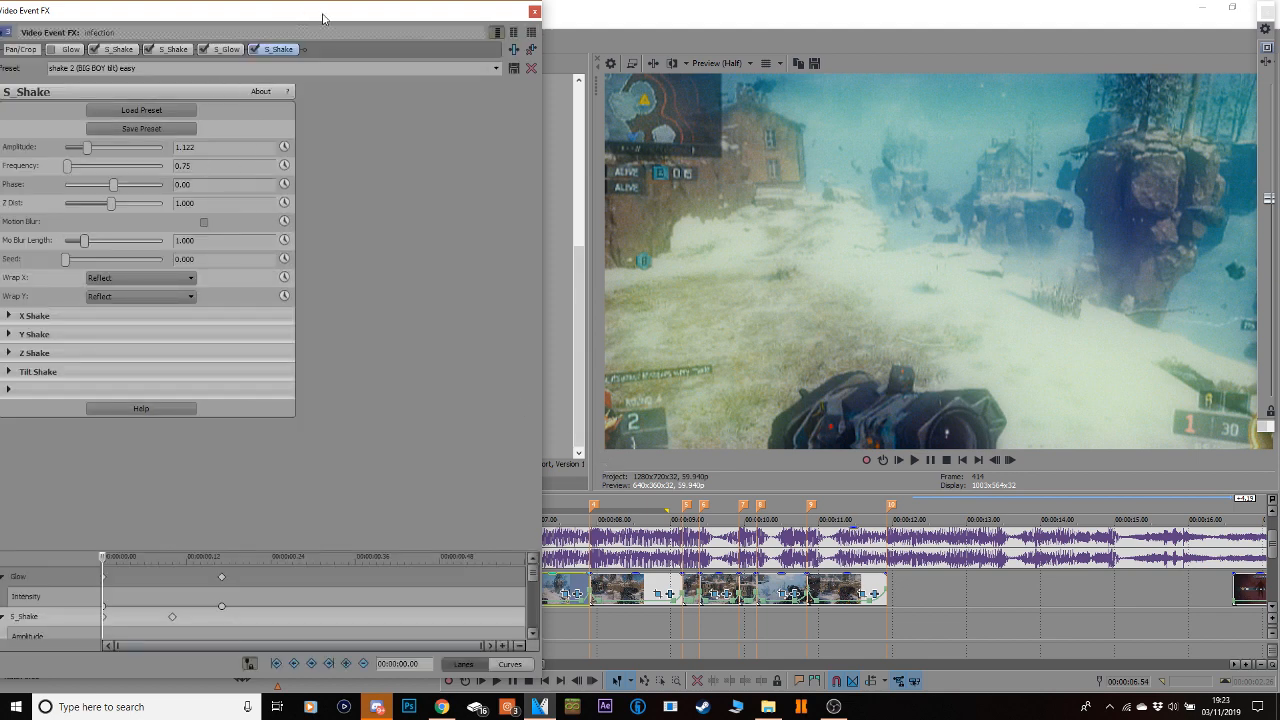
Enable S_Shake's motion blur and animate its amplitude from 1.122 down to 0.000 at 00:00:00.19.
drag(322, 17, 359, 17)
click(241, 222)
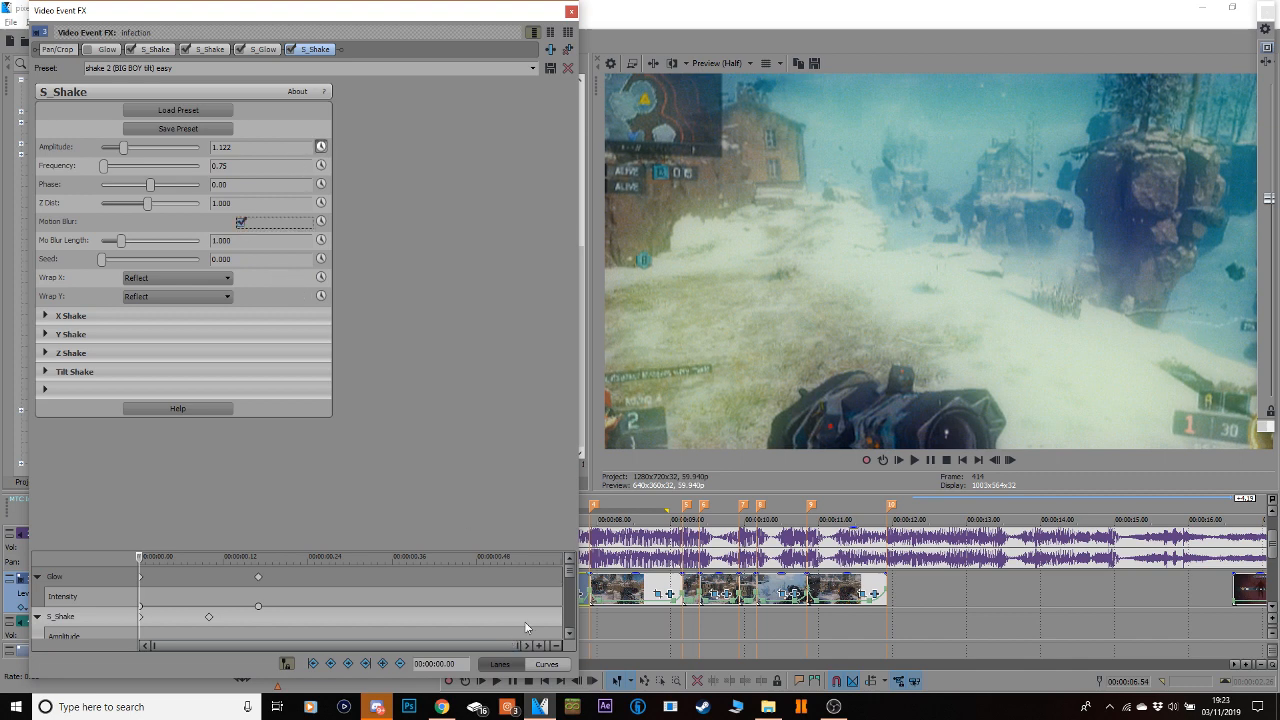
scroll(570, 576, down, 1)
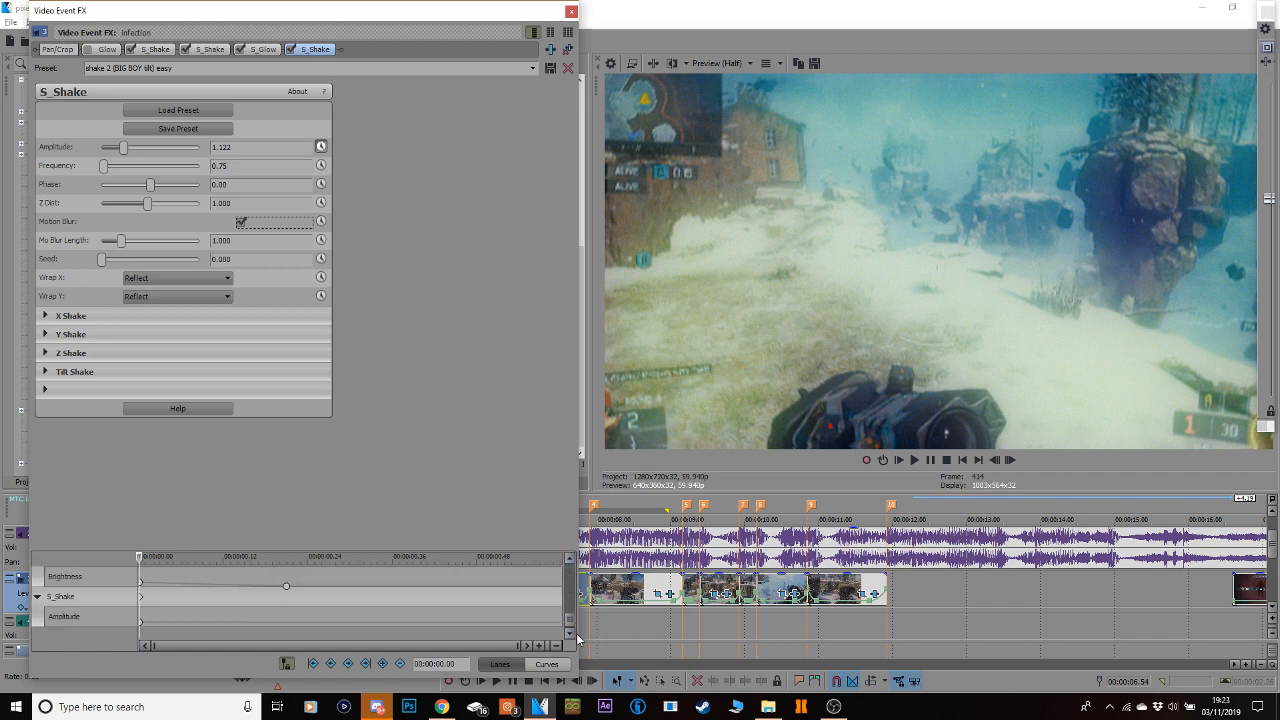
click(273, 600)
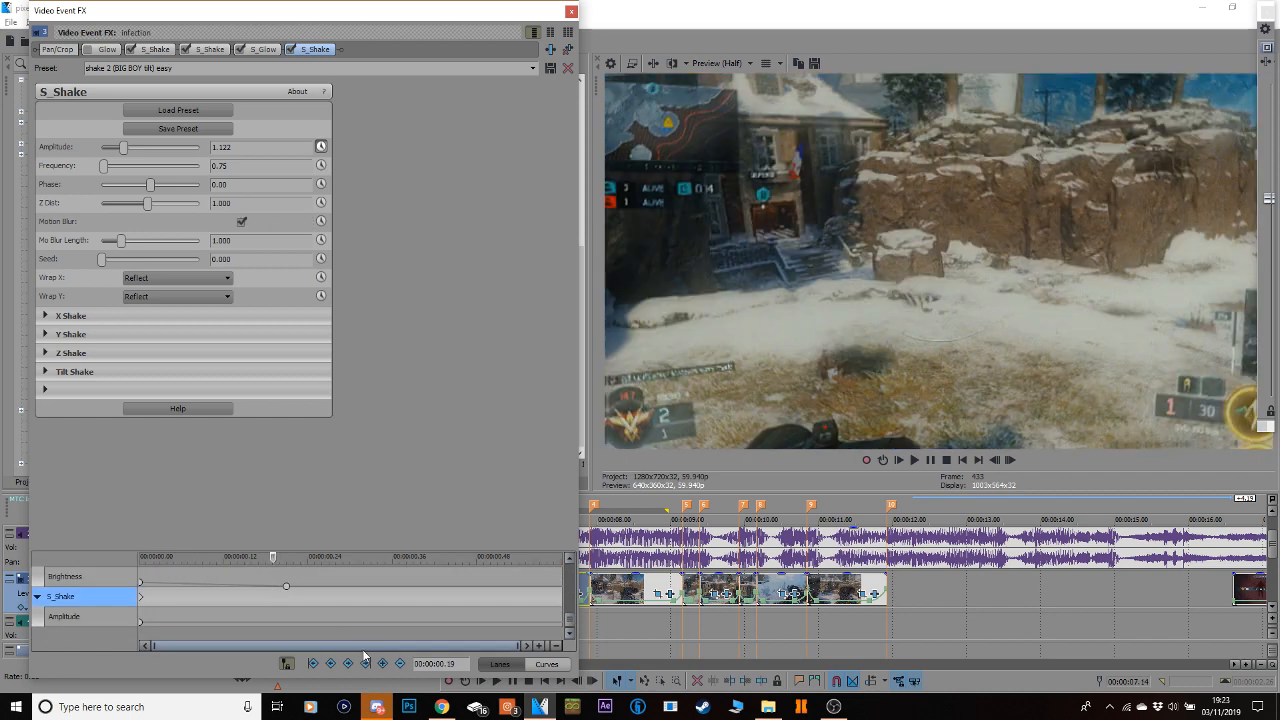
click(383, 664)
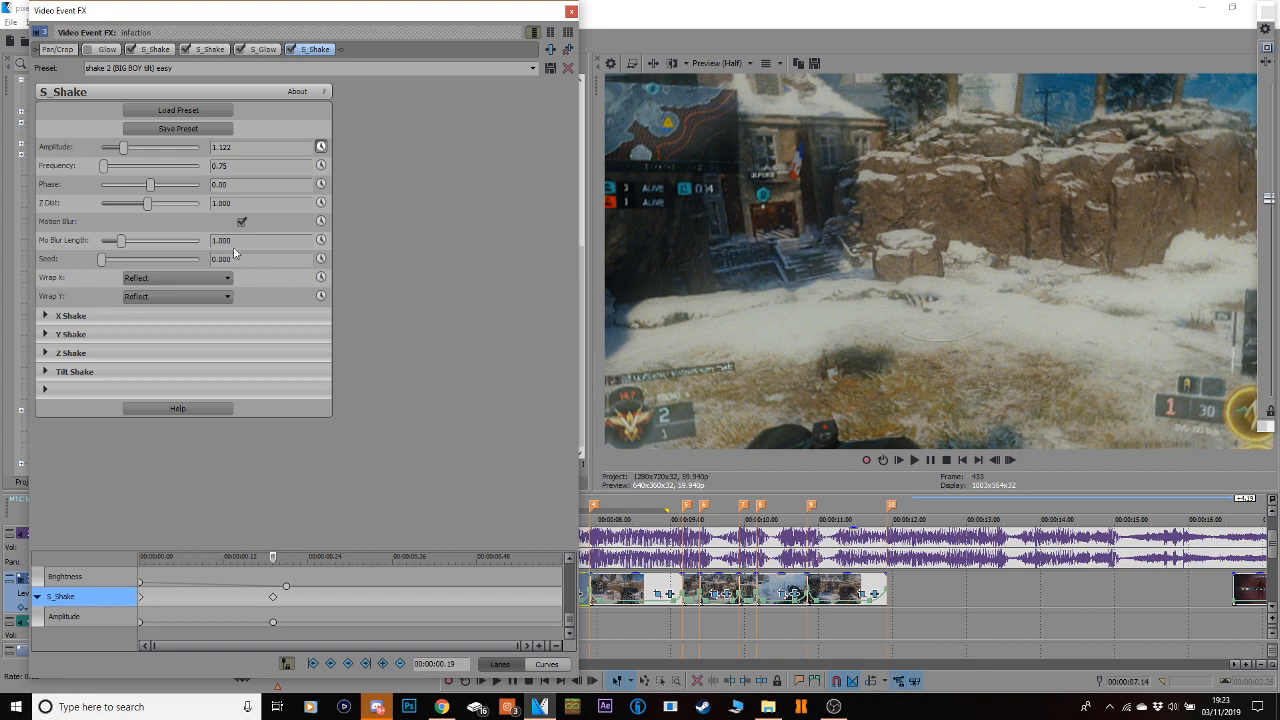
drag(125, 147, 100, 147)
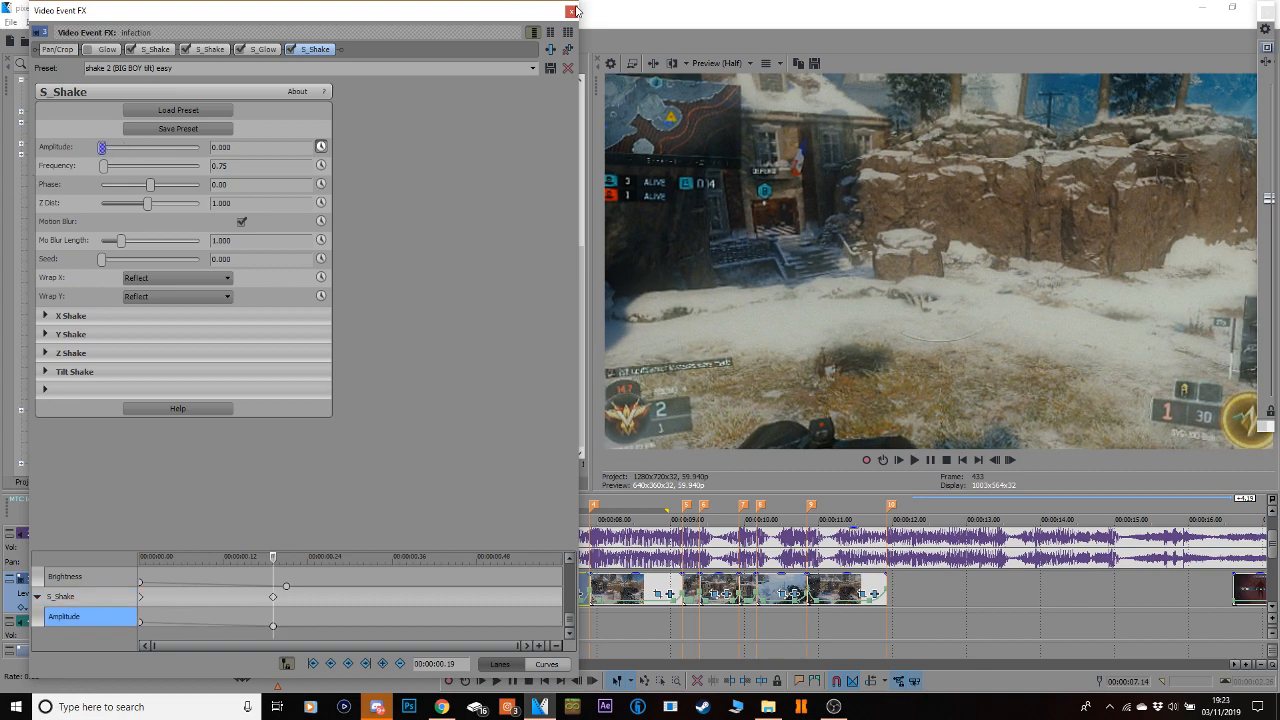
click(572, 11)
Play back the edit from just before the first clip to review the added shake.
drag(903, 615, 476, 601)
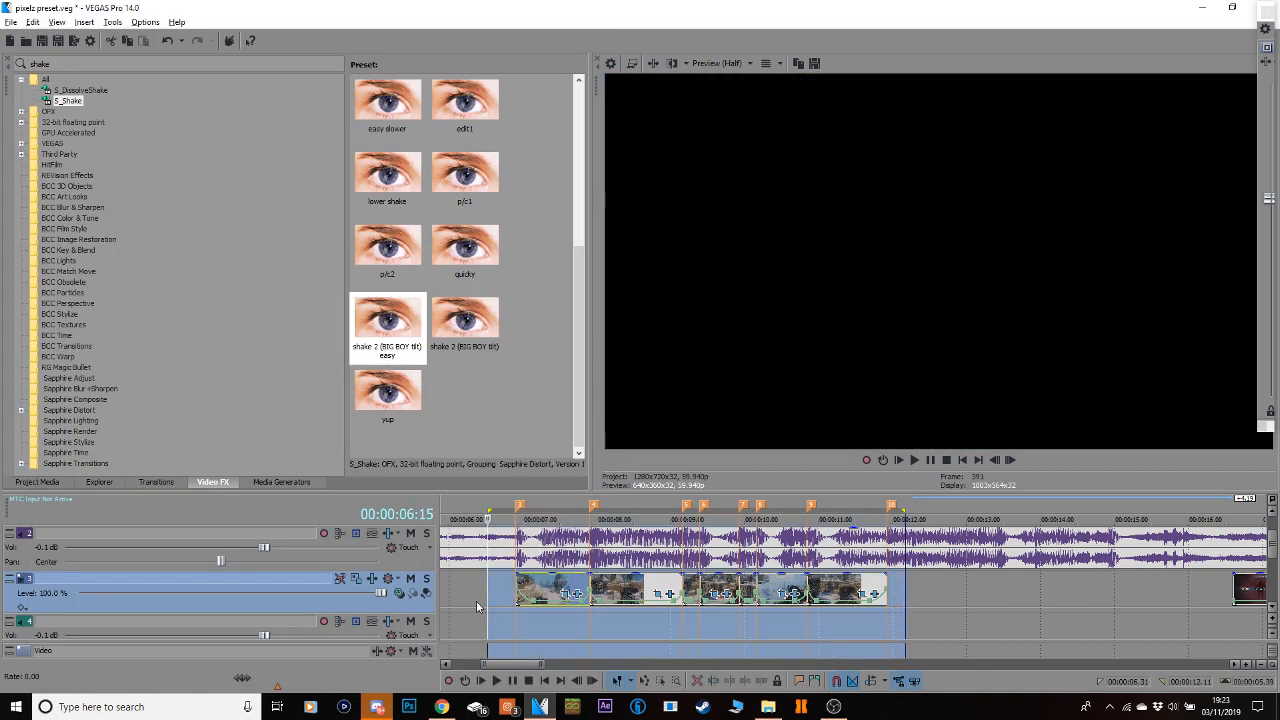
click(476, 601)
key(space)
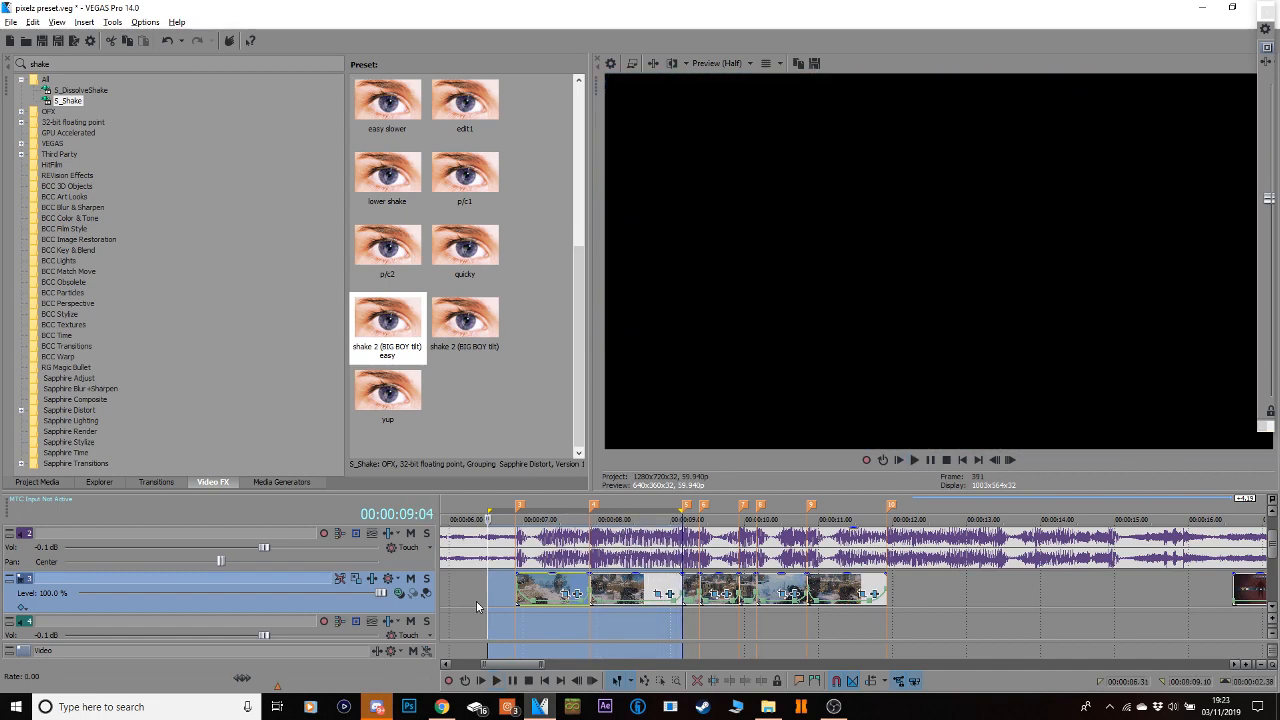
Save the project and apply the BCC Tritone effect's pink nice preset to the second gameplay clip.
click(595, 585)
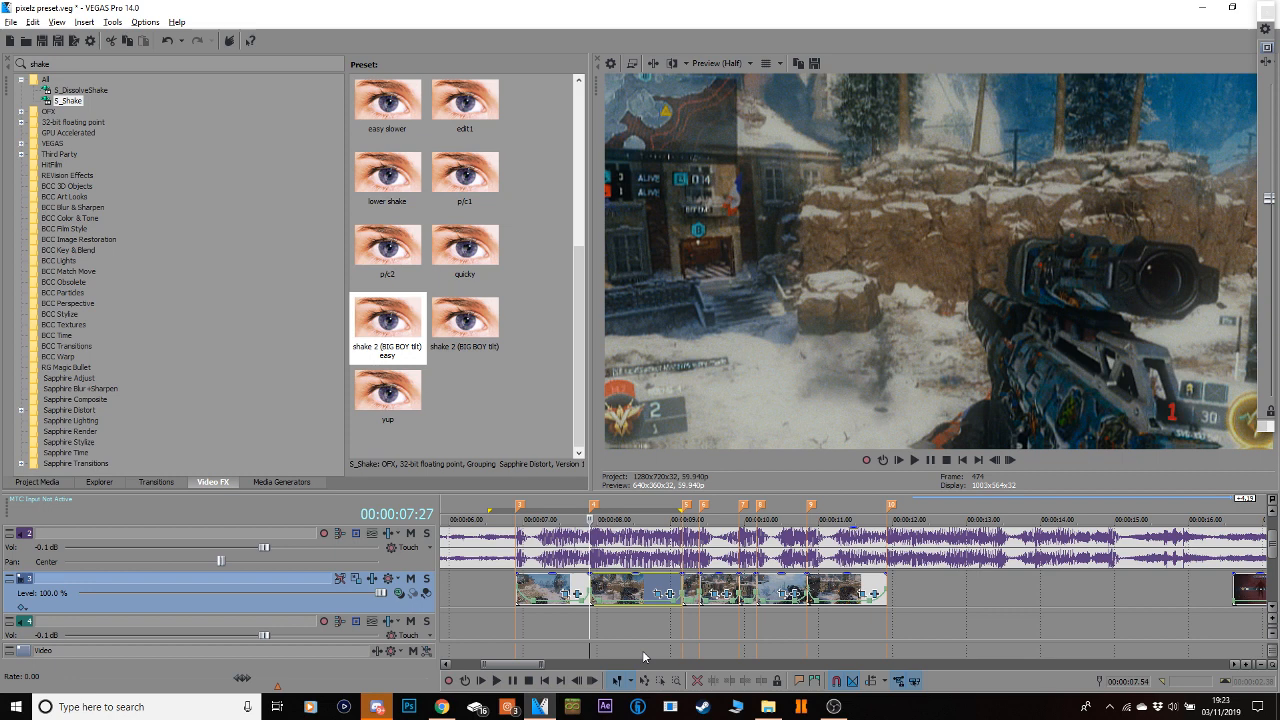
key(ctrl+s)
double_click(36, 63)
key(BackSpace)
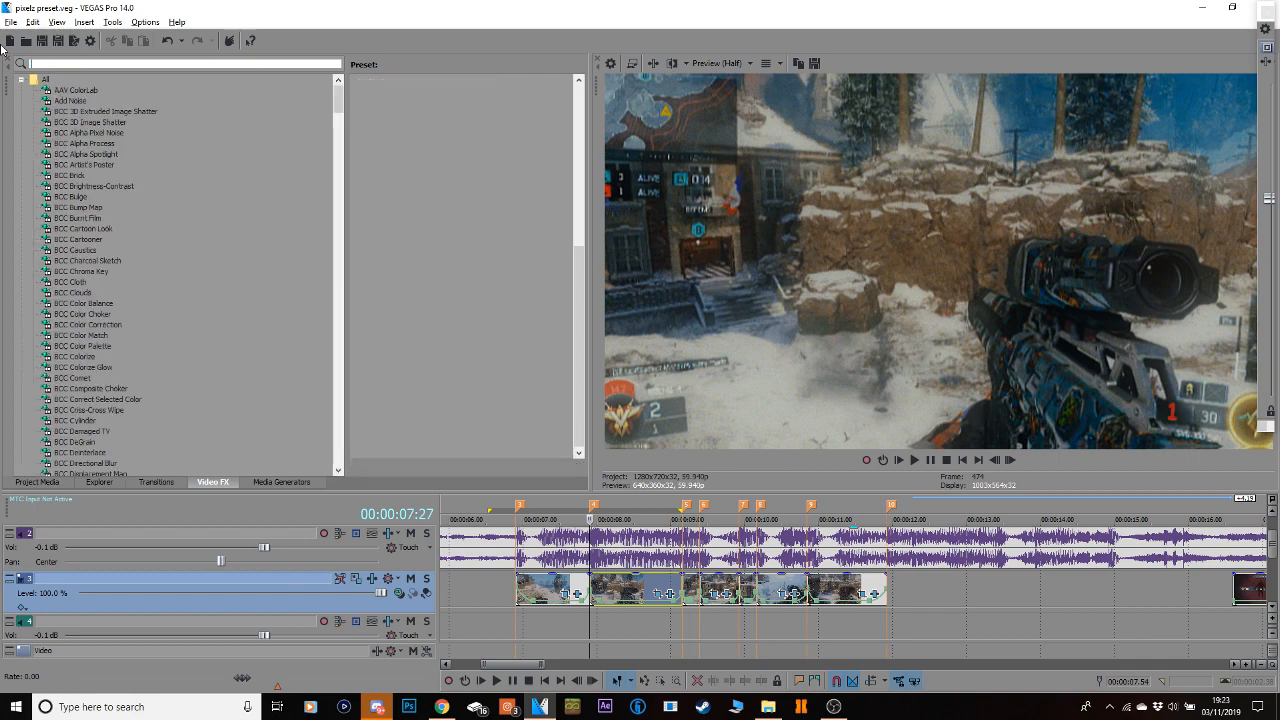
text(trit)
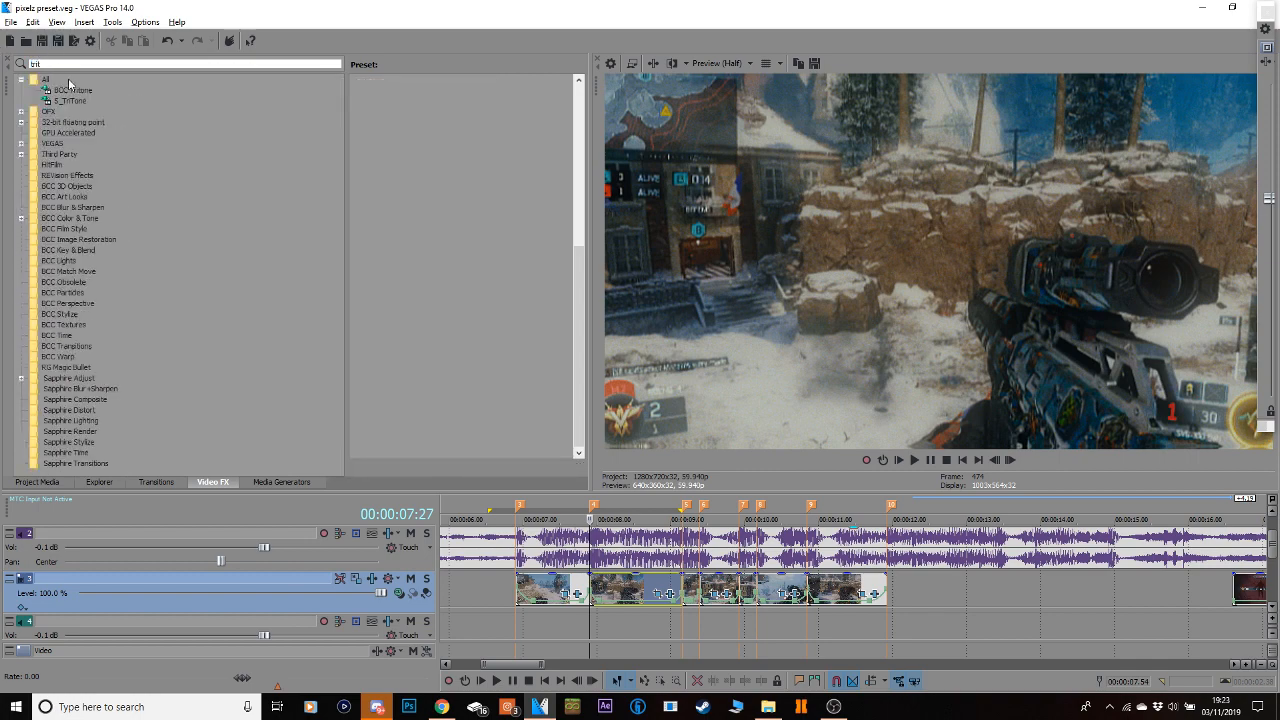
click(46, 79)
click(74, 90)
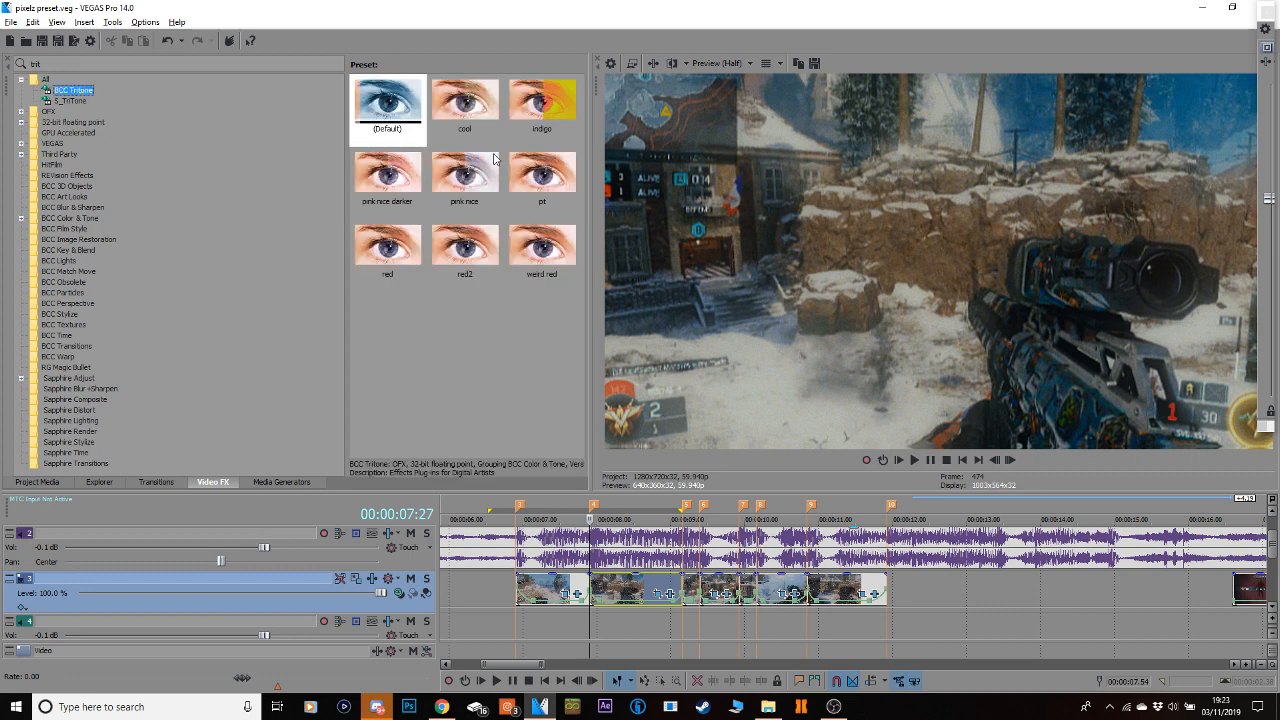
click(474, 183)
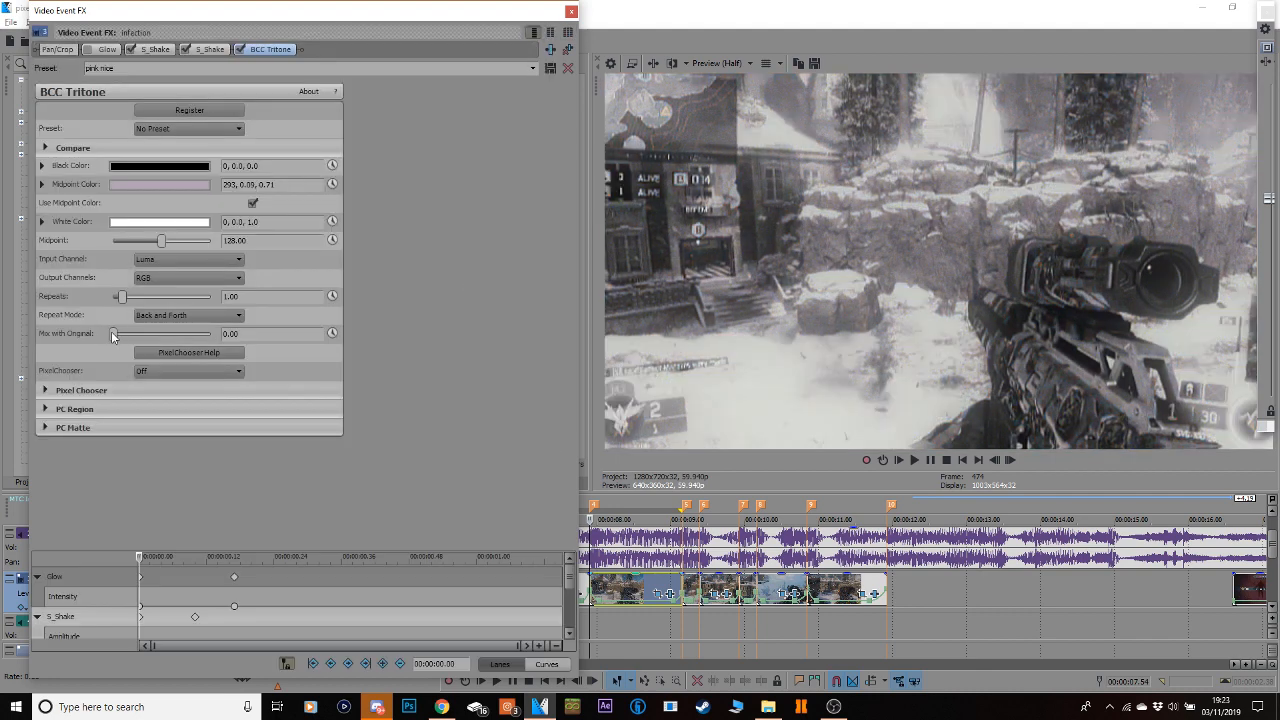
Set BCC Tritone's midpoint to 97.14 and animate Mix with Original from 48.98 to 100.00 at 00:00:00.18.
drag(119, 338, 174, 337)
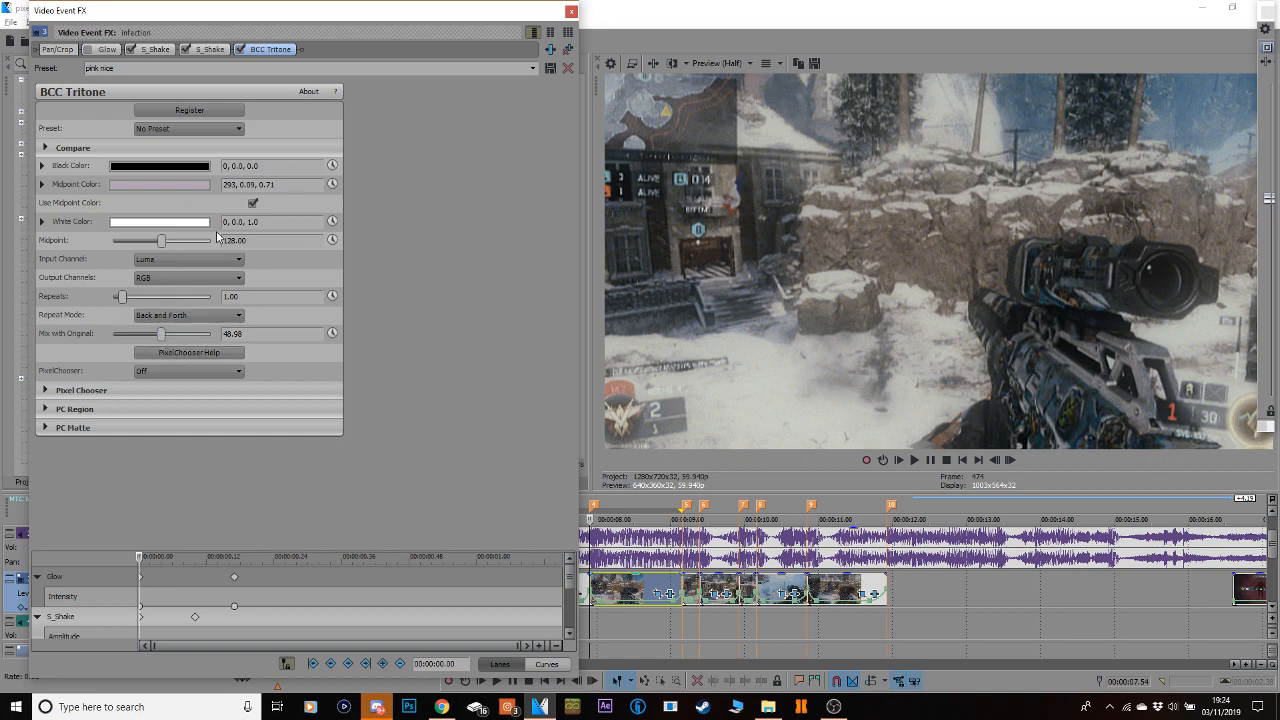
drag(163, 241, 151, 242)
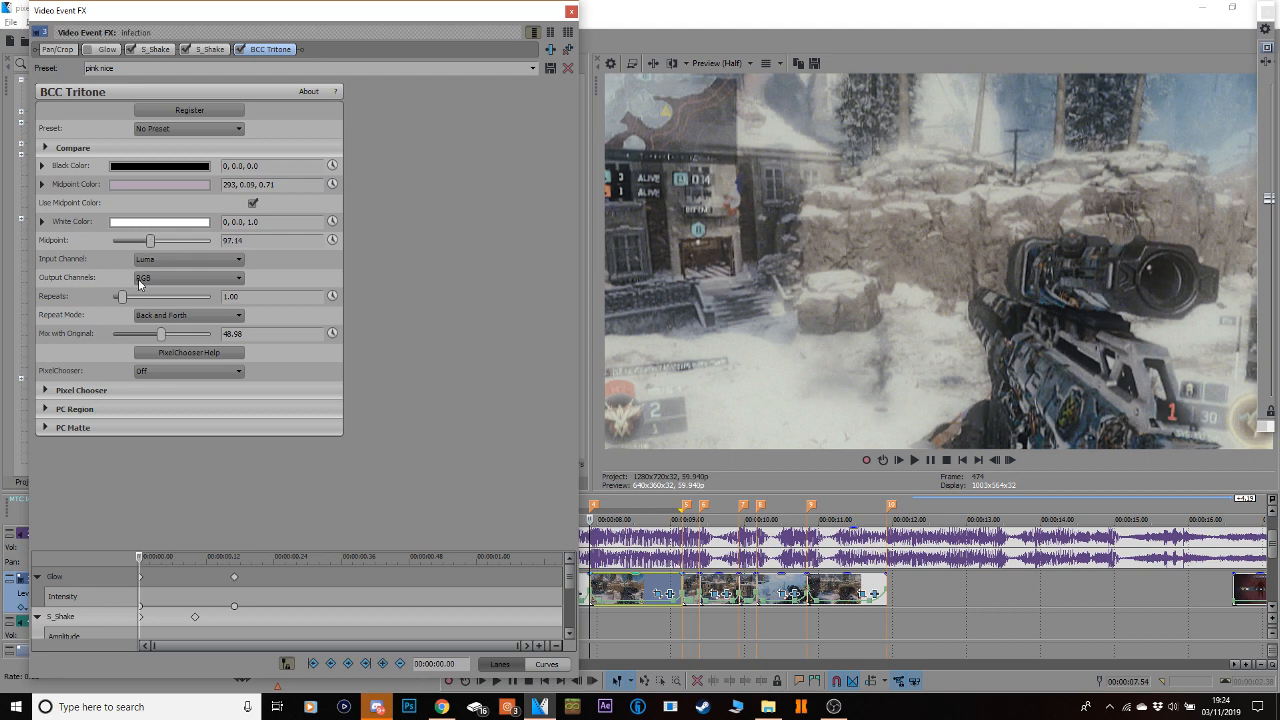
click(333, 335)
scroll(569, 572, down, 3)
click(243, 618)
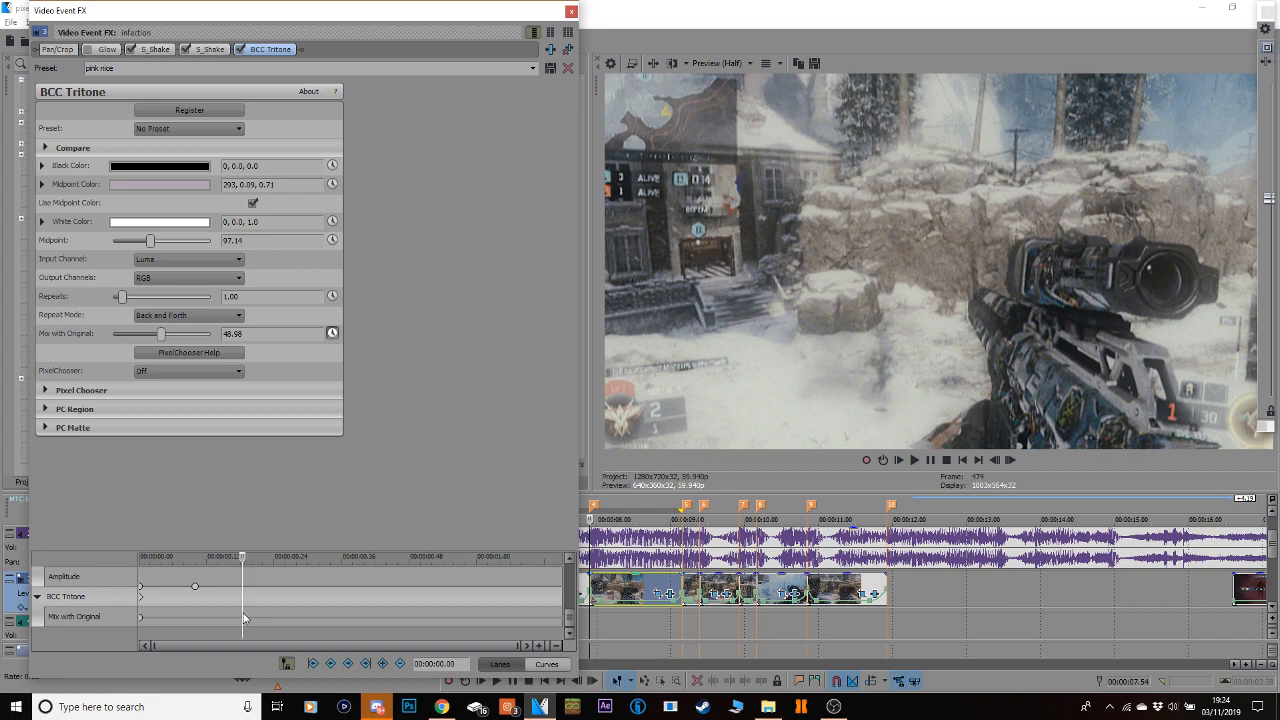
click(382, 663)
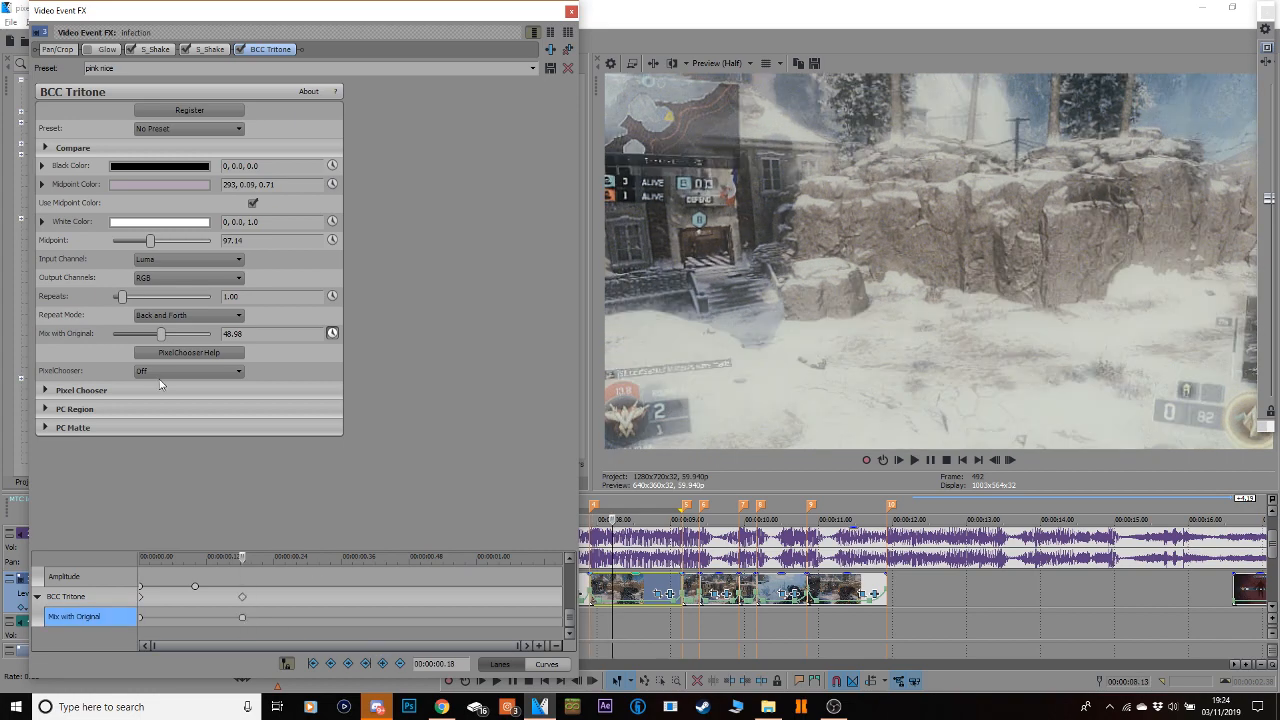
drag(160, 333, 212, 334)
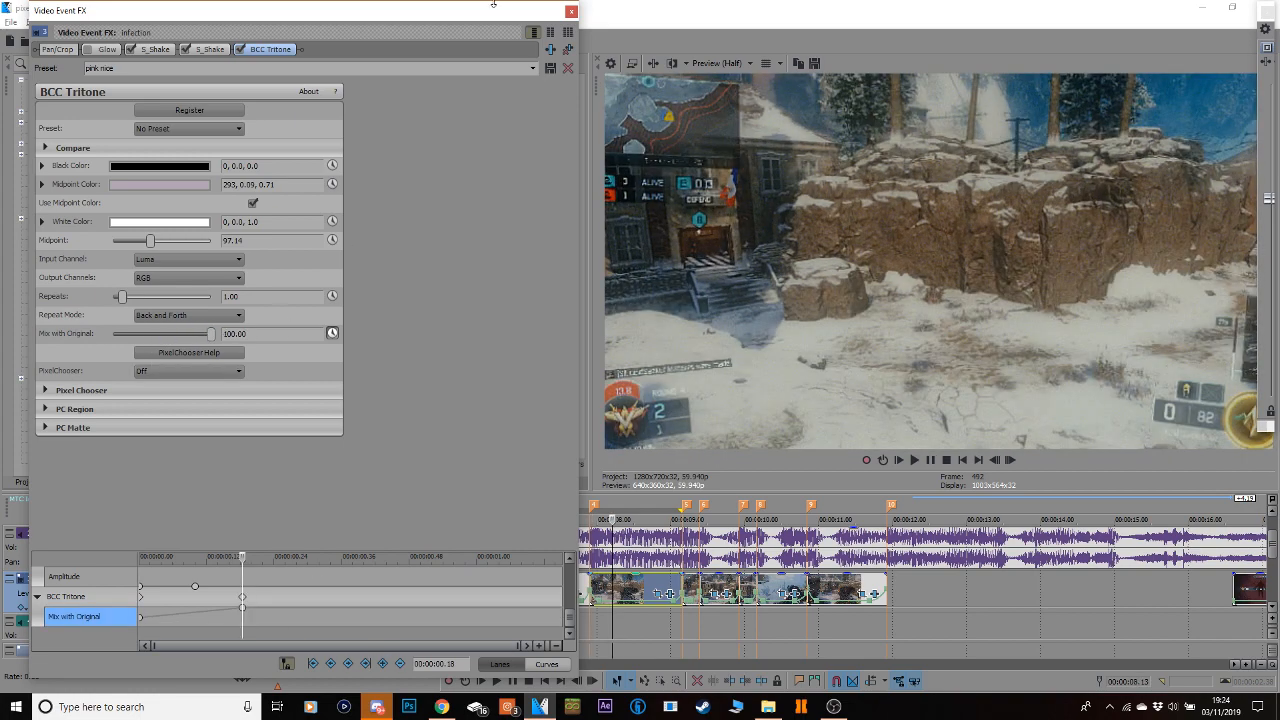
click(573, 12)
Play back the first two clips to review the tritone flash.
drag(922, 594, 510, 525)
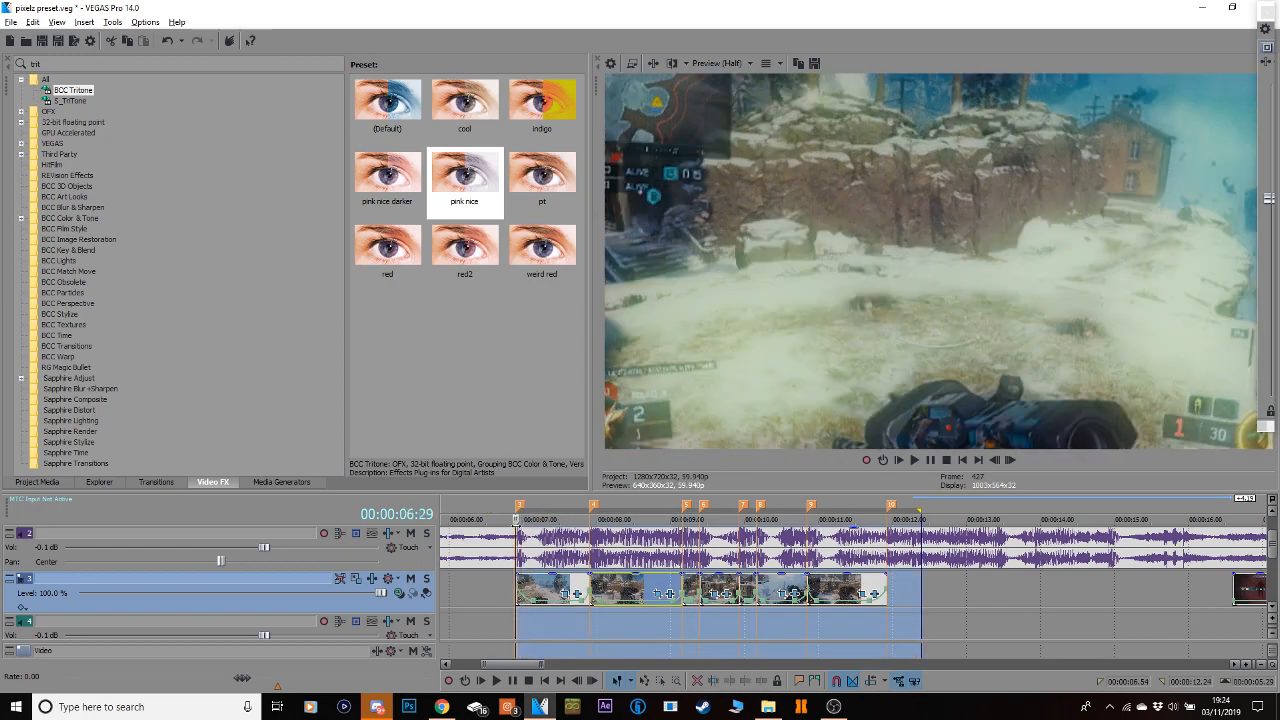
key(space)
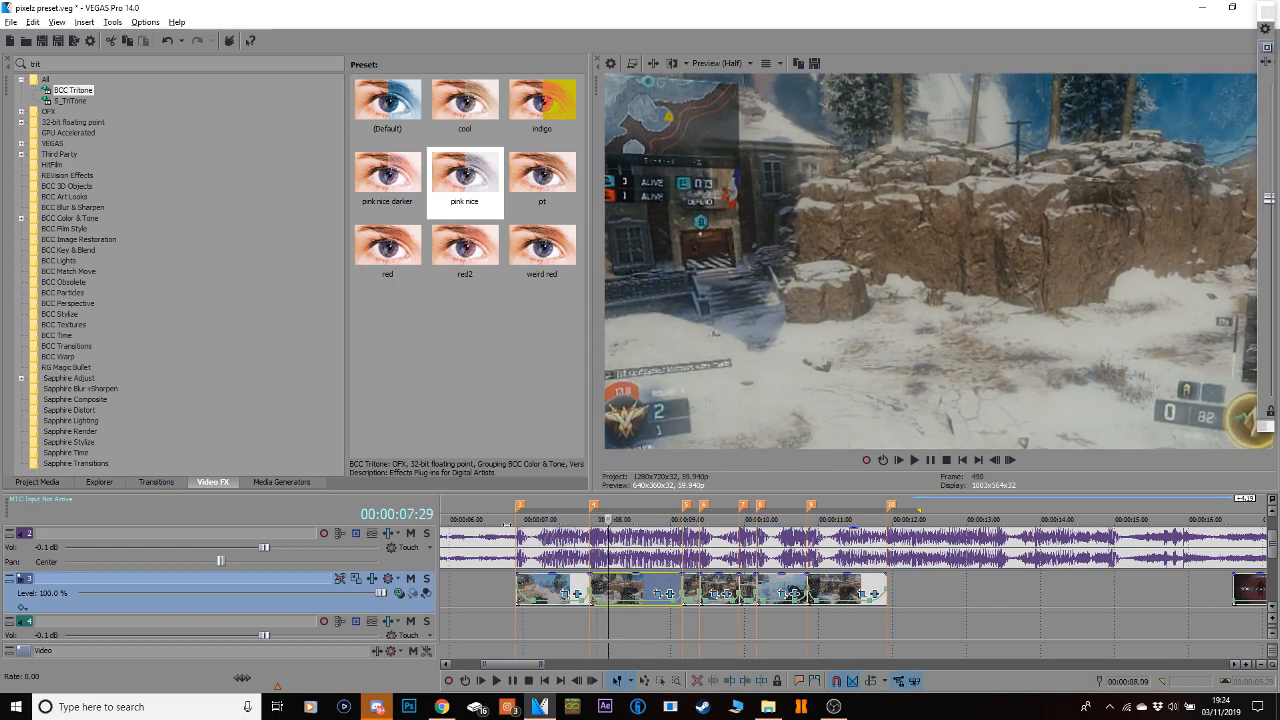
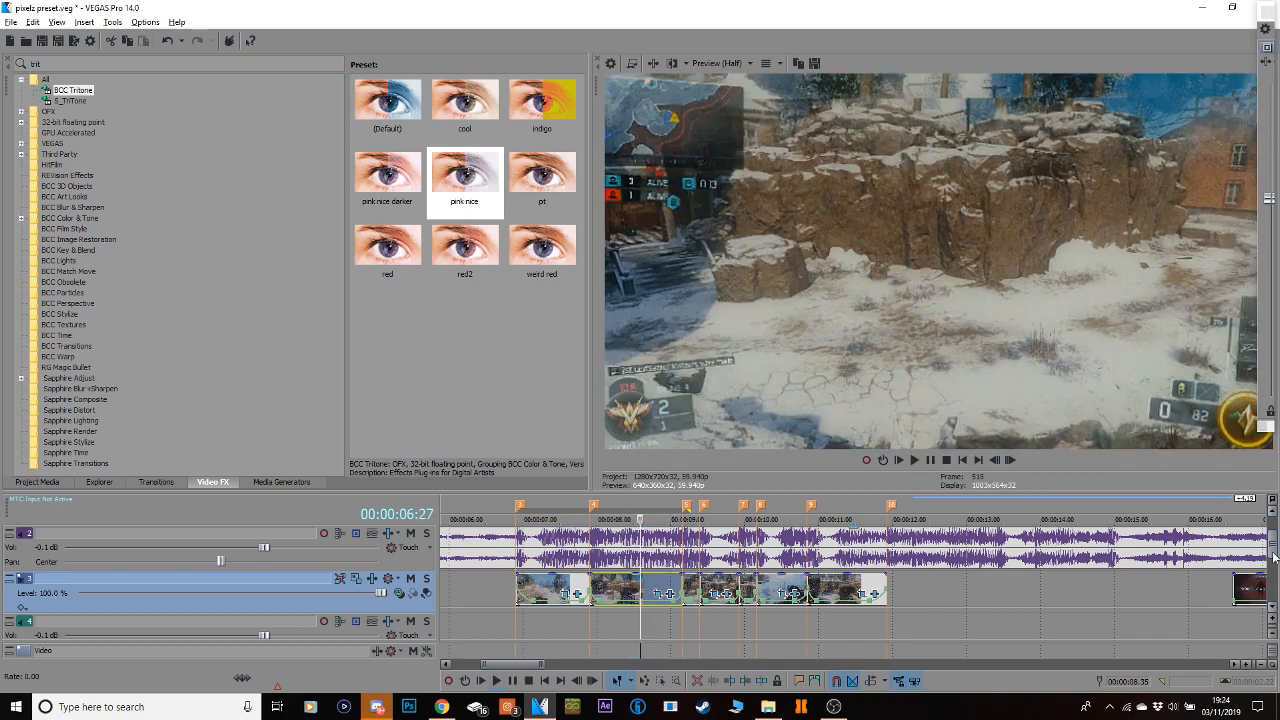
Insert a new video track and place it directly above the gameplay clips' track, below the music.
drag(1274, 556, 1276, 667)
right_click(404, 583)
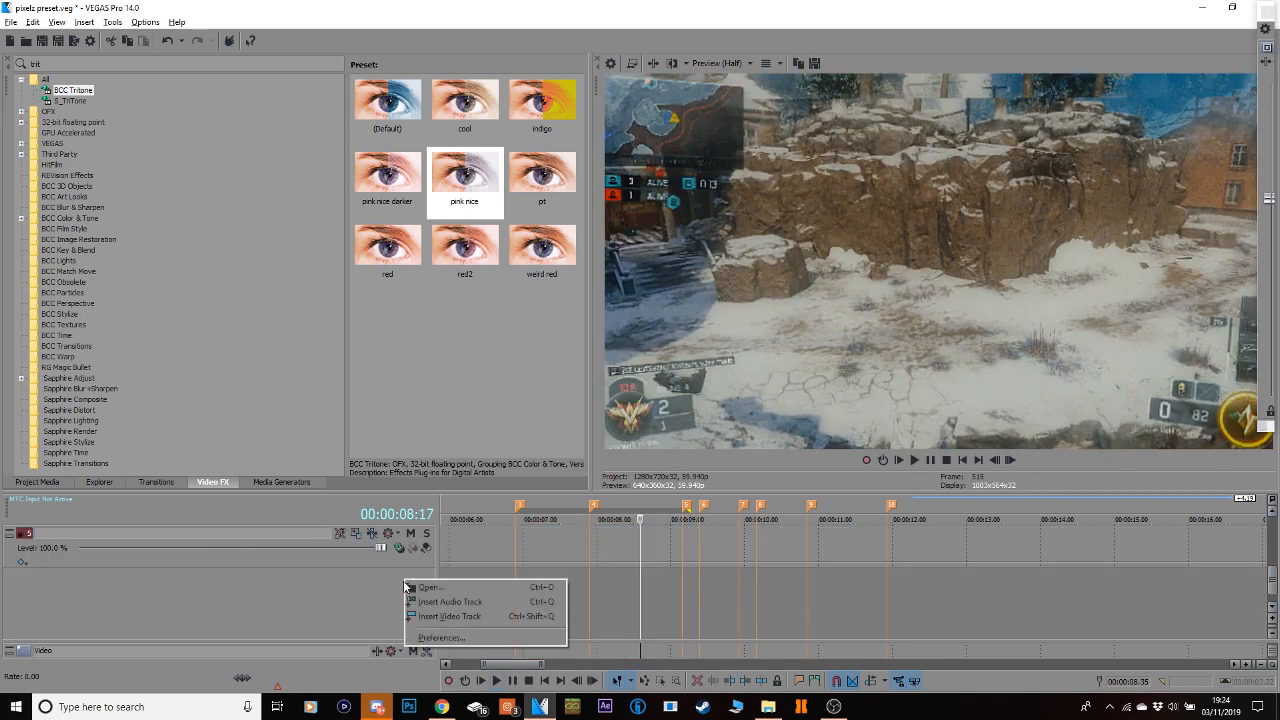
click(462, 617)
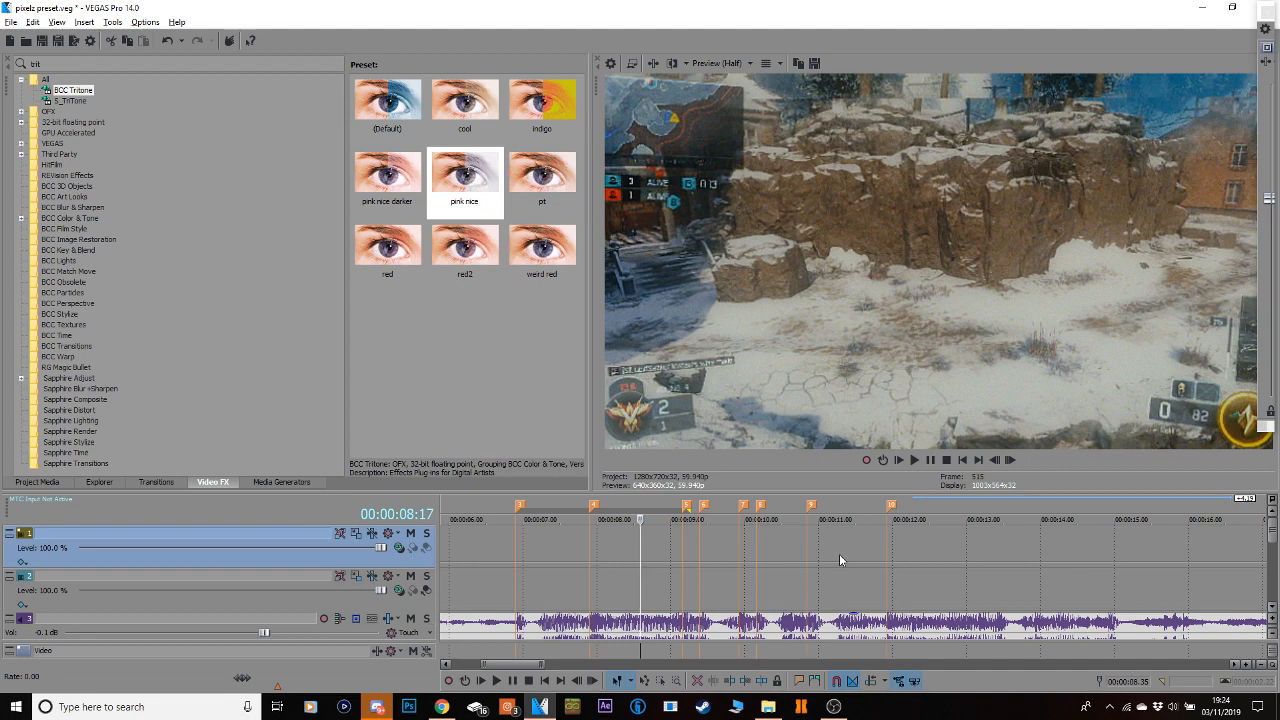
mouse_move(1275, 536)
mouse_down()
mouse_move(1275, 548)
mouse_move(1274, 534)
mouse_up()
mouse_move(421, 568)
mouse_down()
mouse_move(421, 664)
mouse_move(424, 535)
mouse_move(426, 554)
mouse_up()
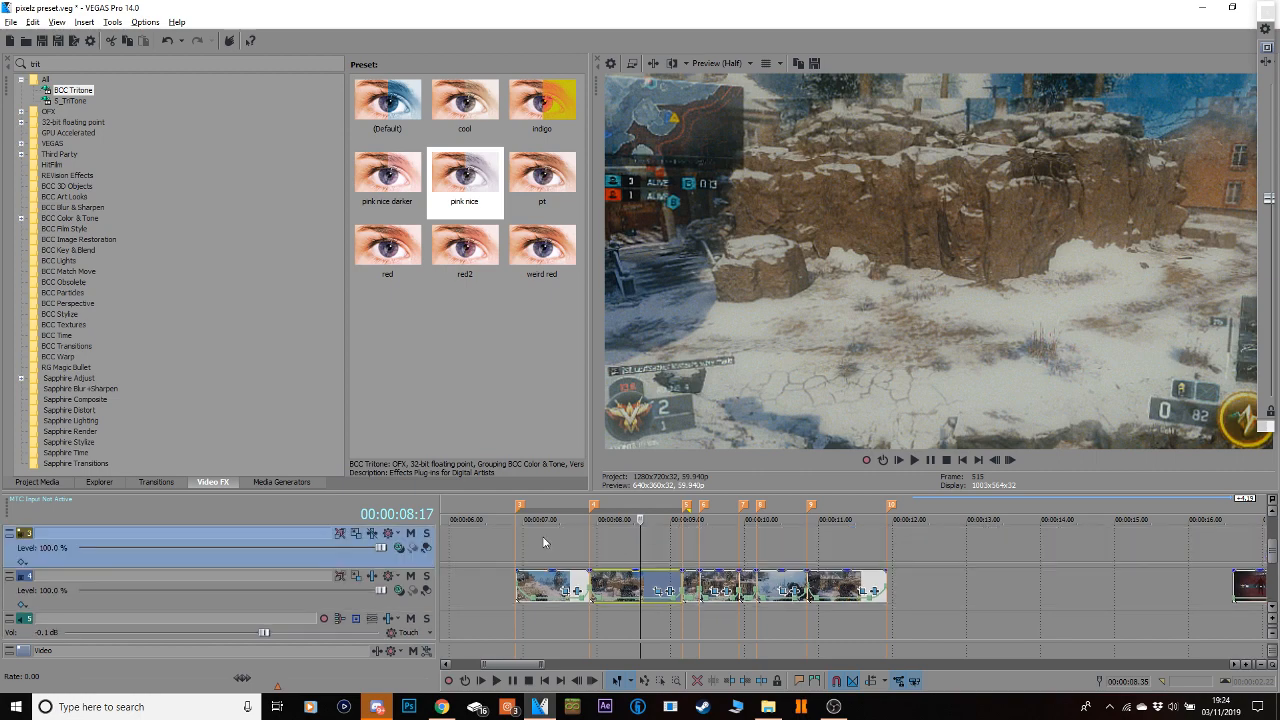
click(545, 543)
drag(1274, 556, 1274, 547)
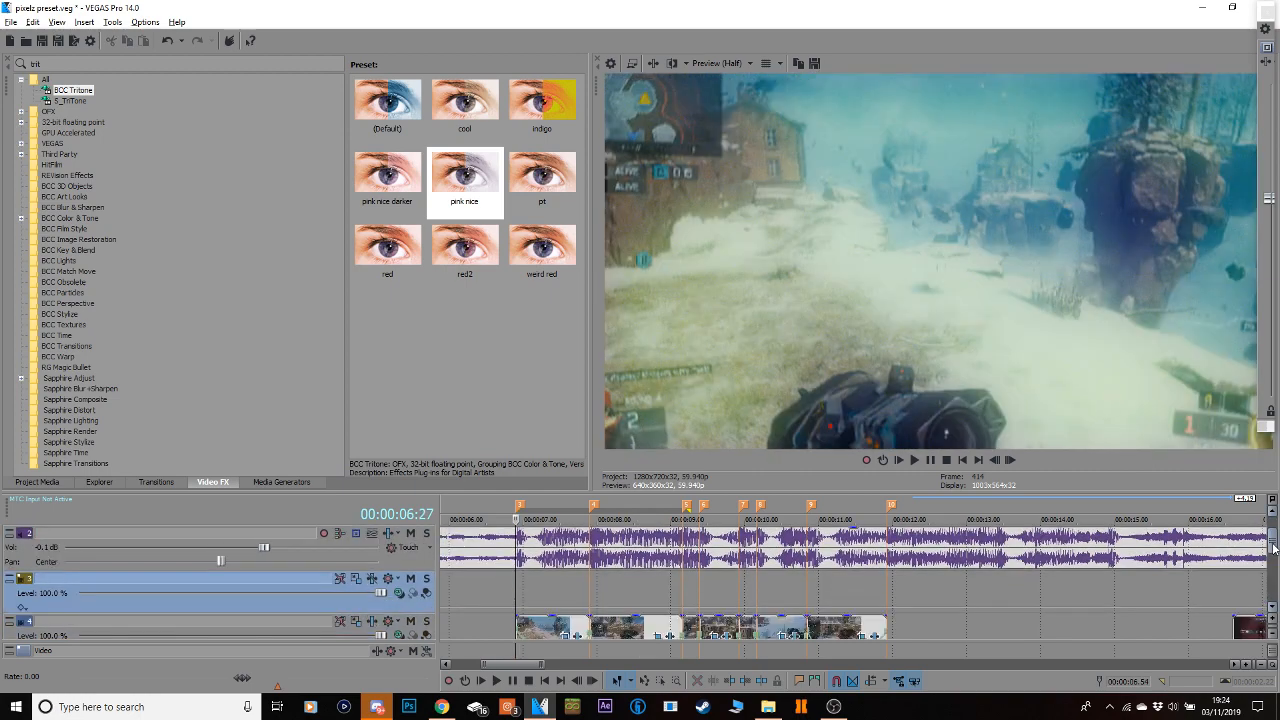
Find the Solid Color generator and add its Black preset to the new track, starting at the first gameplay clip.
click(569, 632)
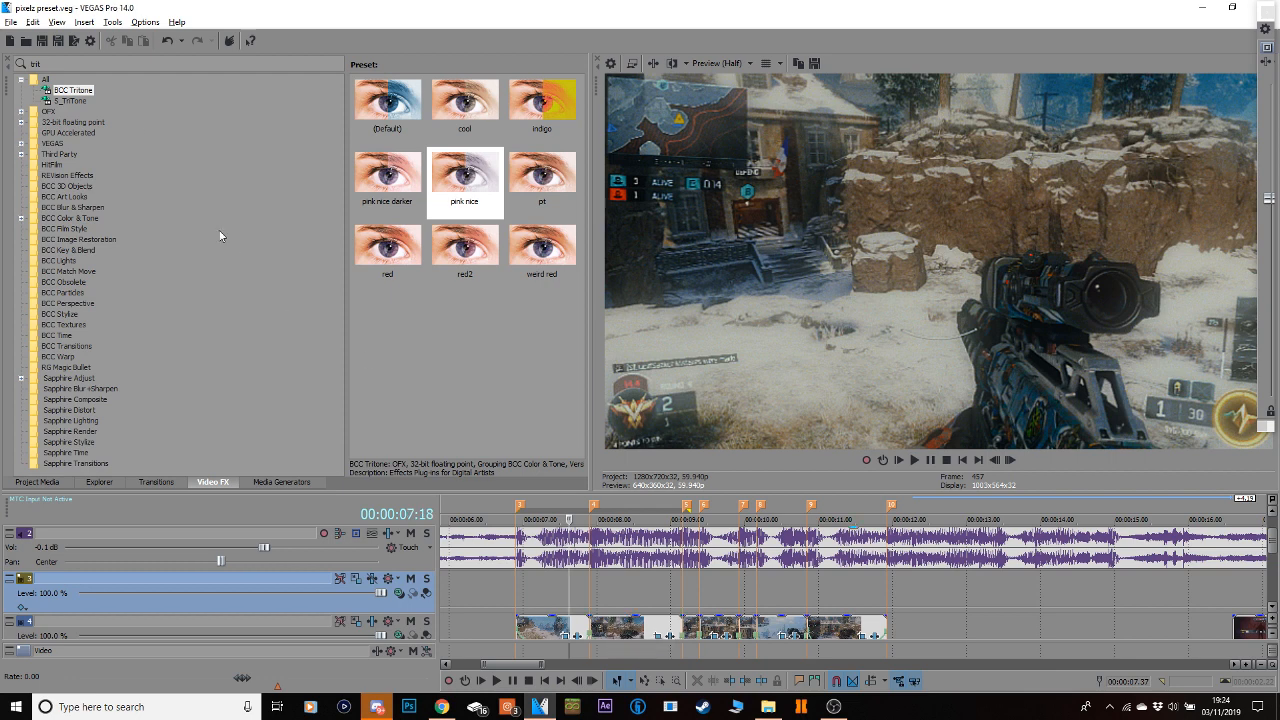
click(277, 481)
click(118, 63)
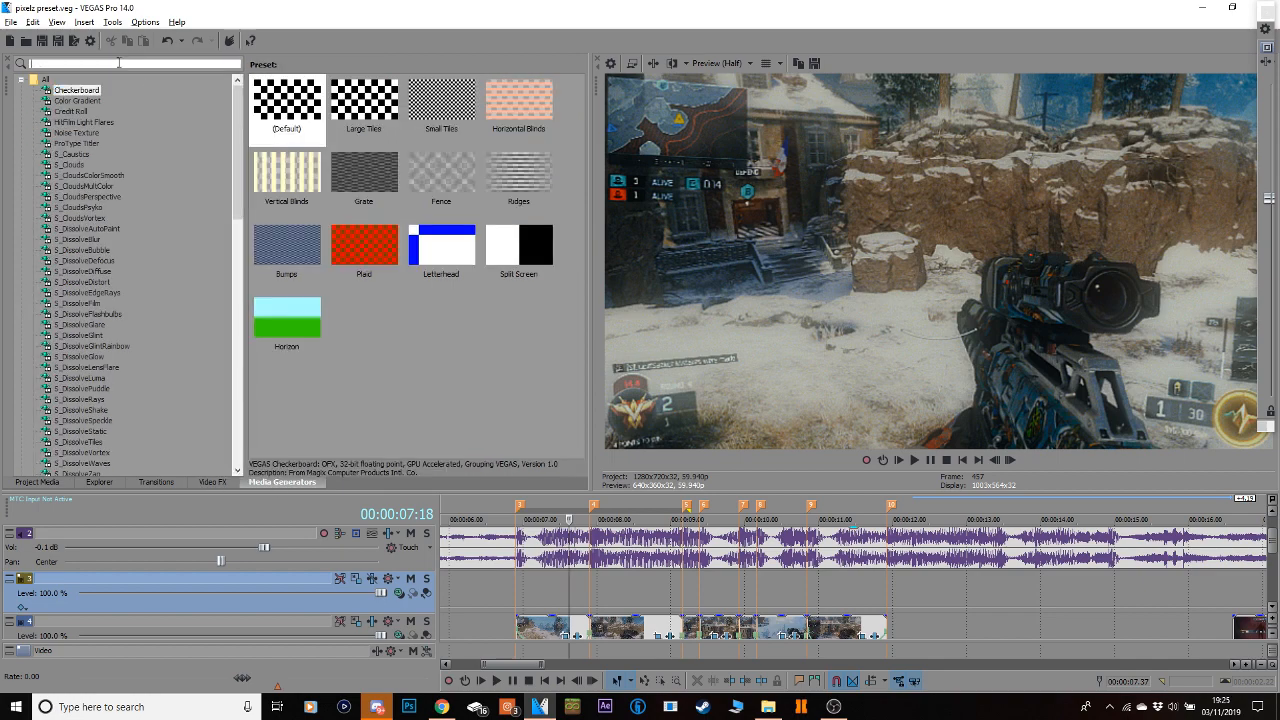
text(solid)
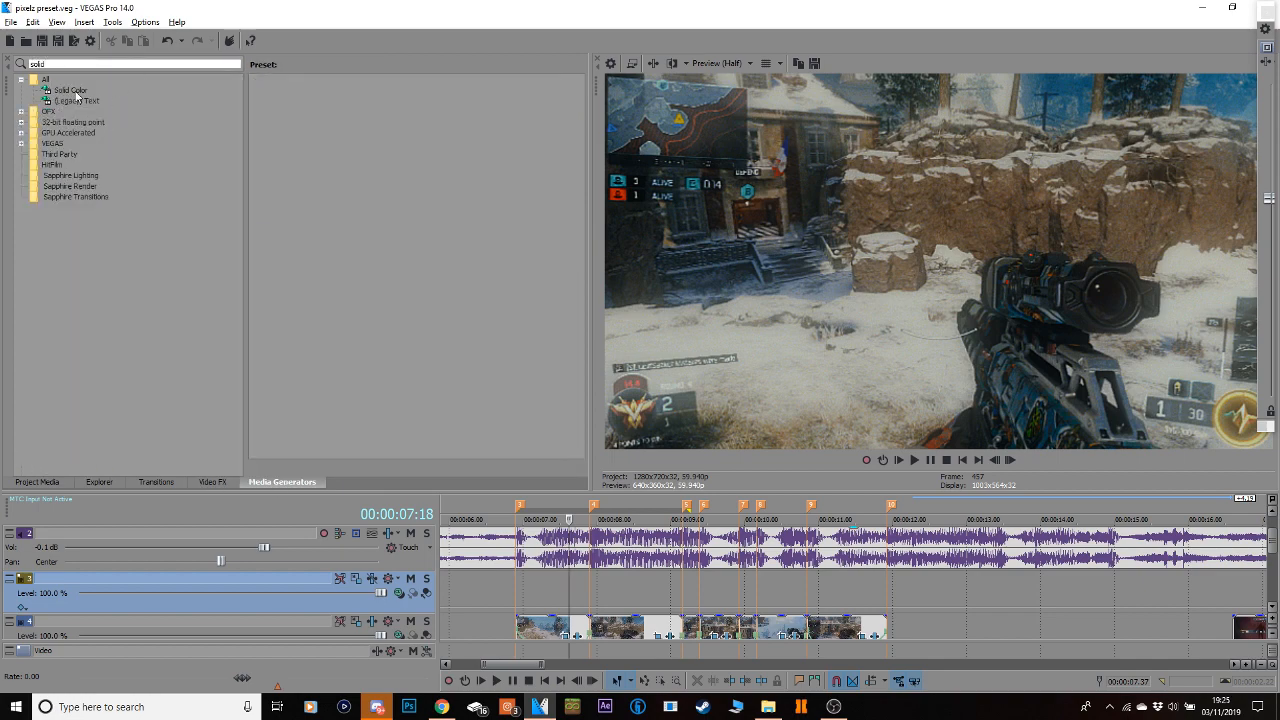
click(72, 91)
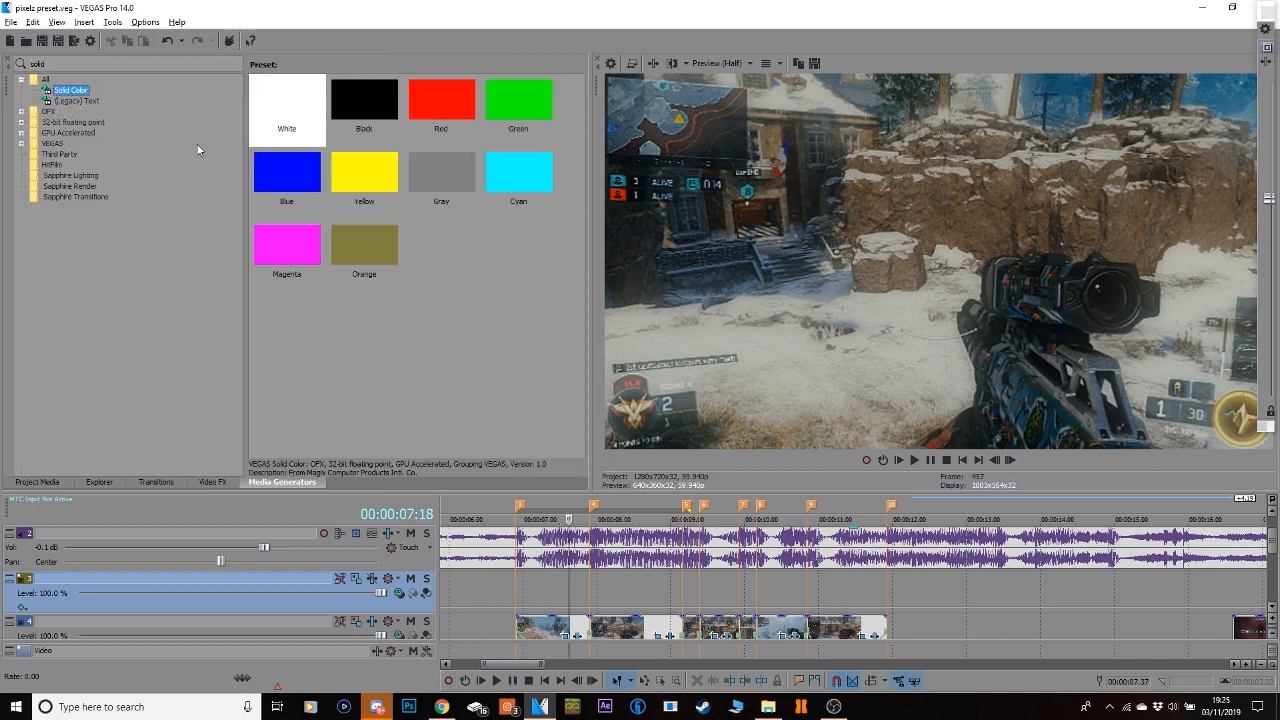
click(367, 112)
drag(352, 97, 523, 594)
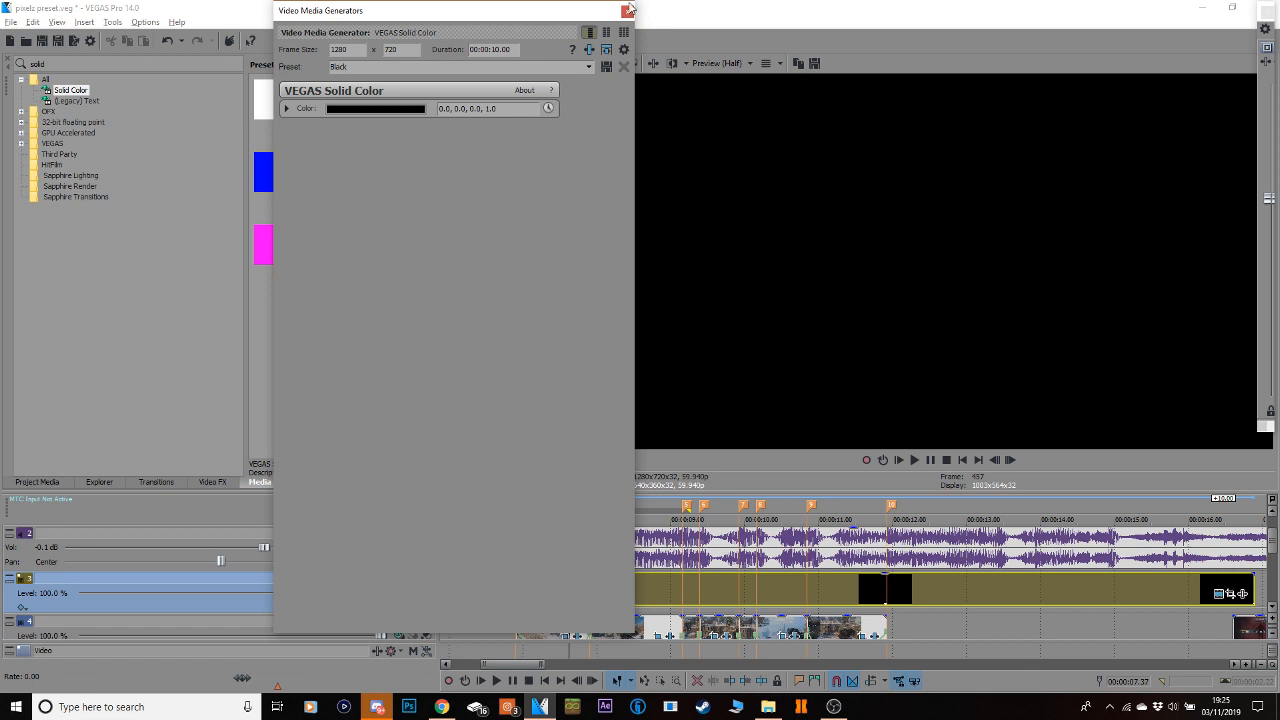
click(626, 12)
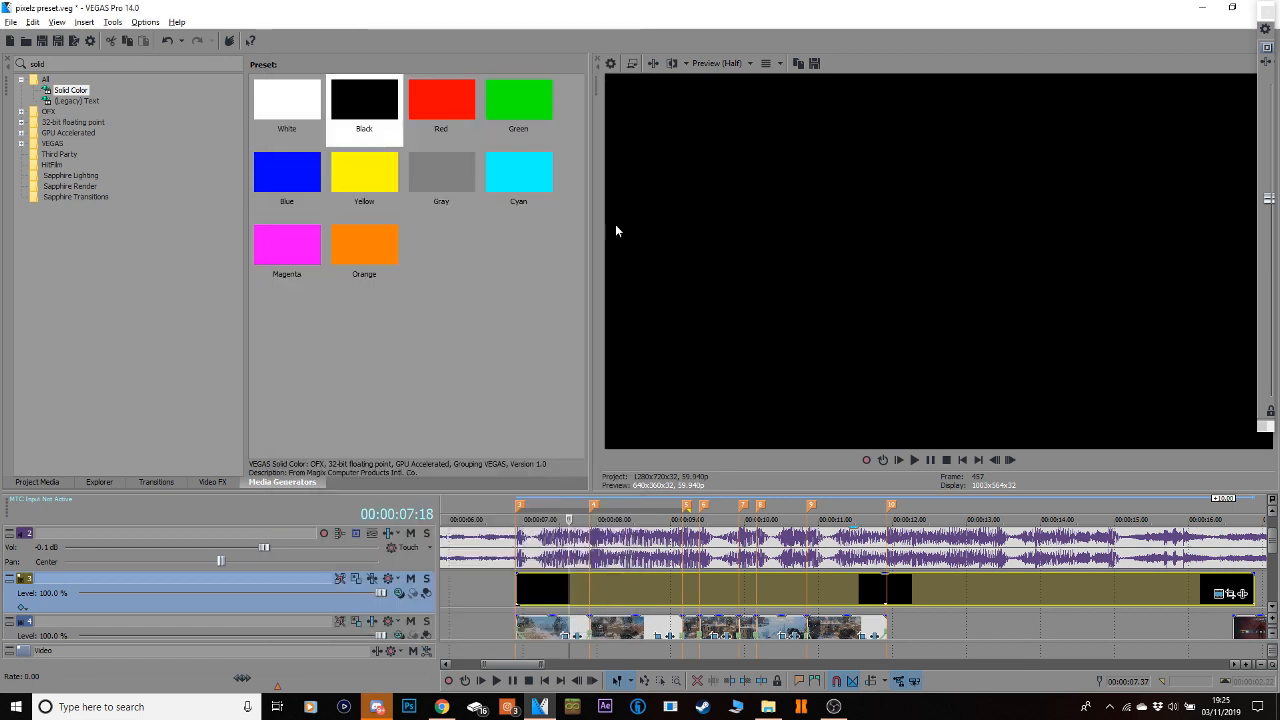
Set the black solid event's resampling to Disable resample in its properties.
right_click(604, 595)
click(640, 585)
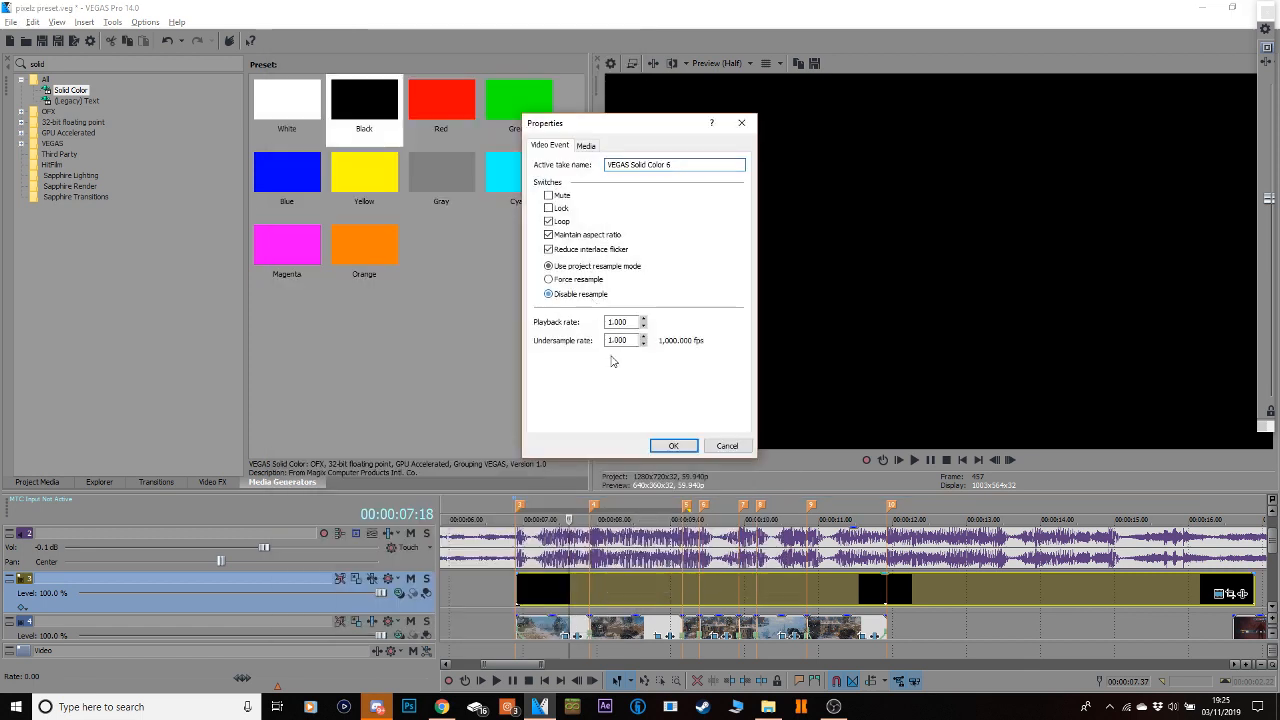
click(673, 445)
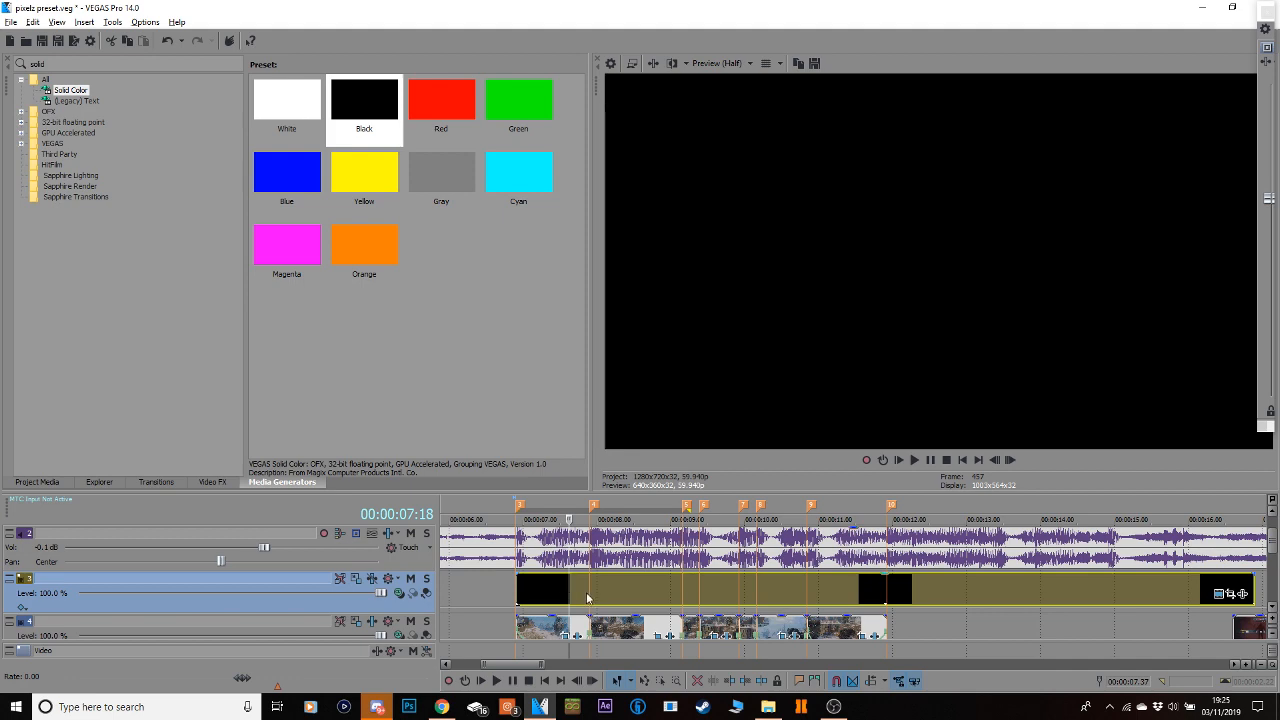
Trim the black solid to span the second gameplay clip between markers 4 and 5, and fade it in over its full length.
drag(618, 595, 684, 586)
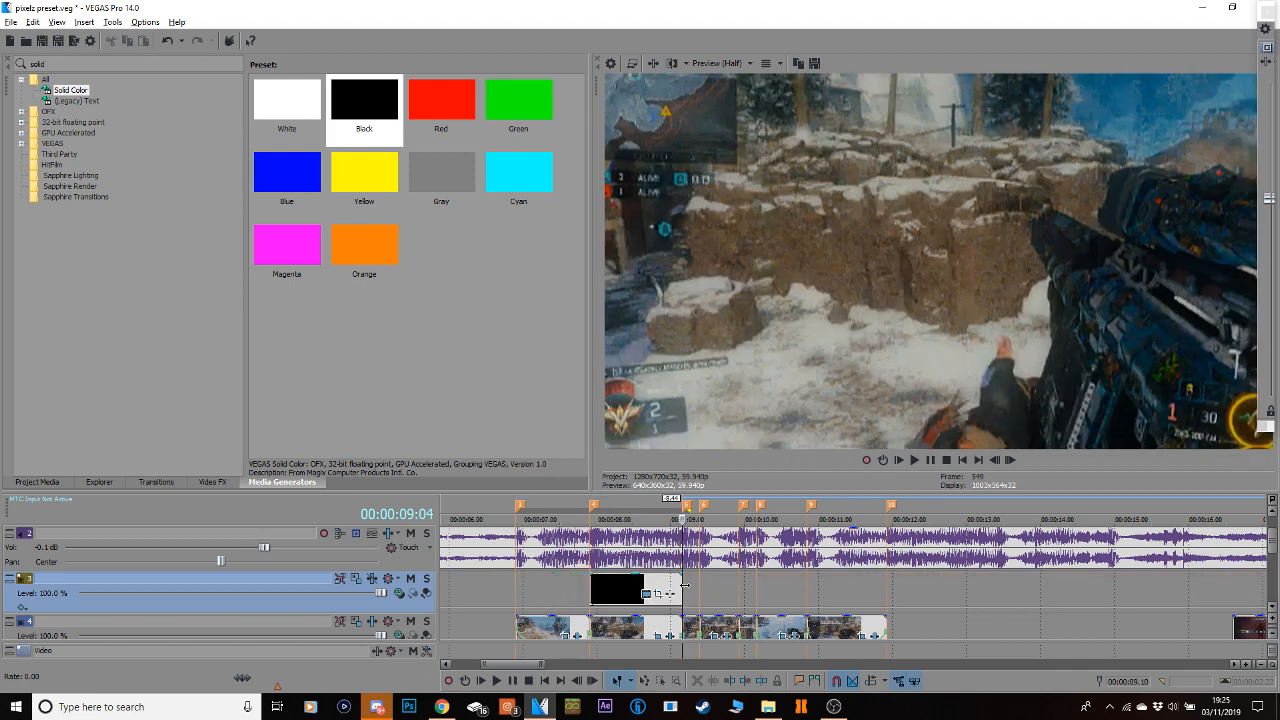
drag(588, 571, 684, 582)
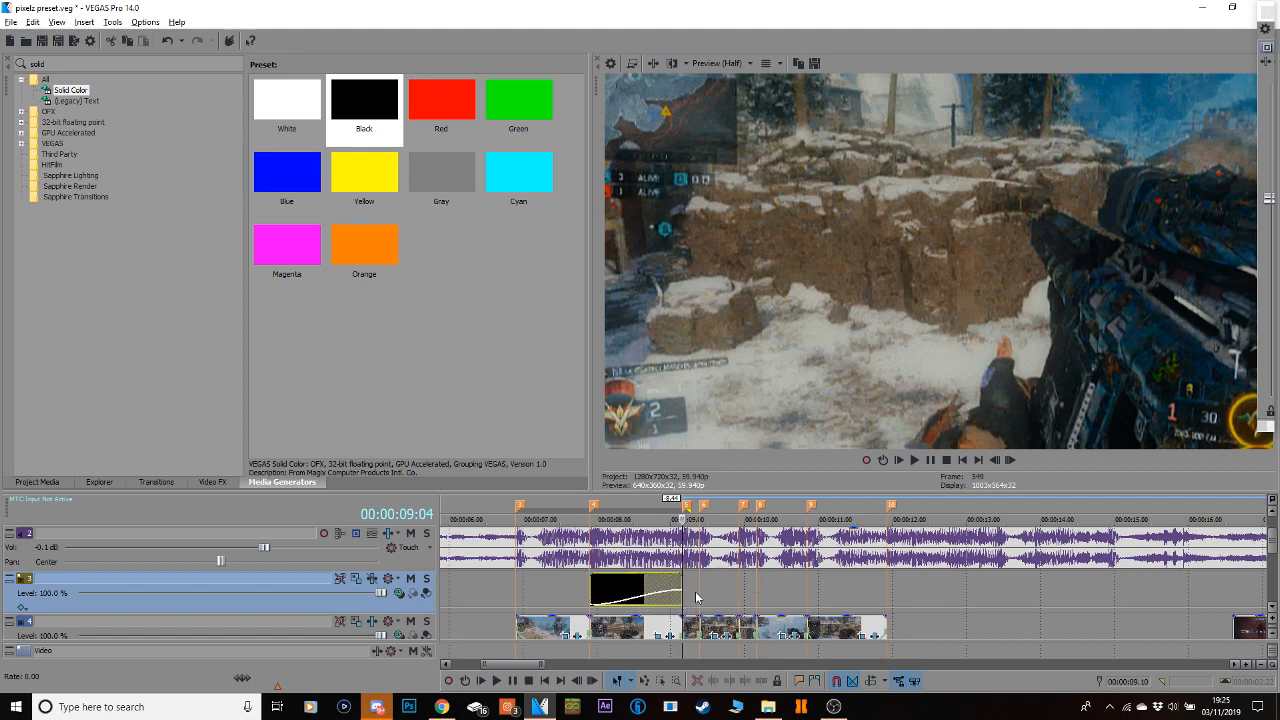
Play back the gameplay section and trim the black solid's start to about 18 frames after marker 4.
drag(898, 600, 512, 582)
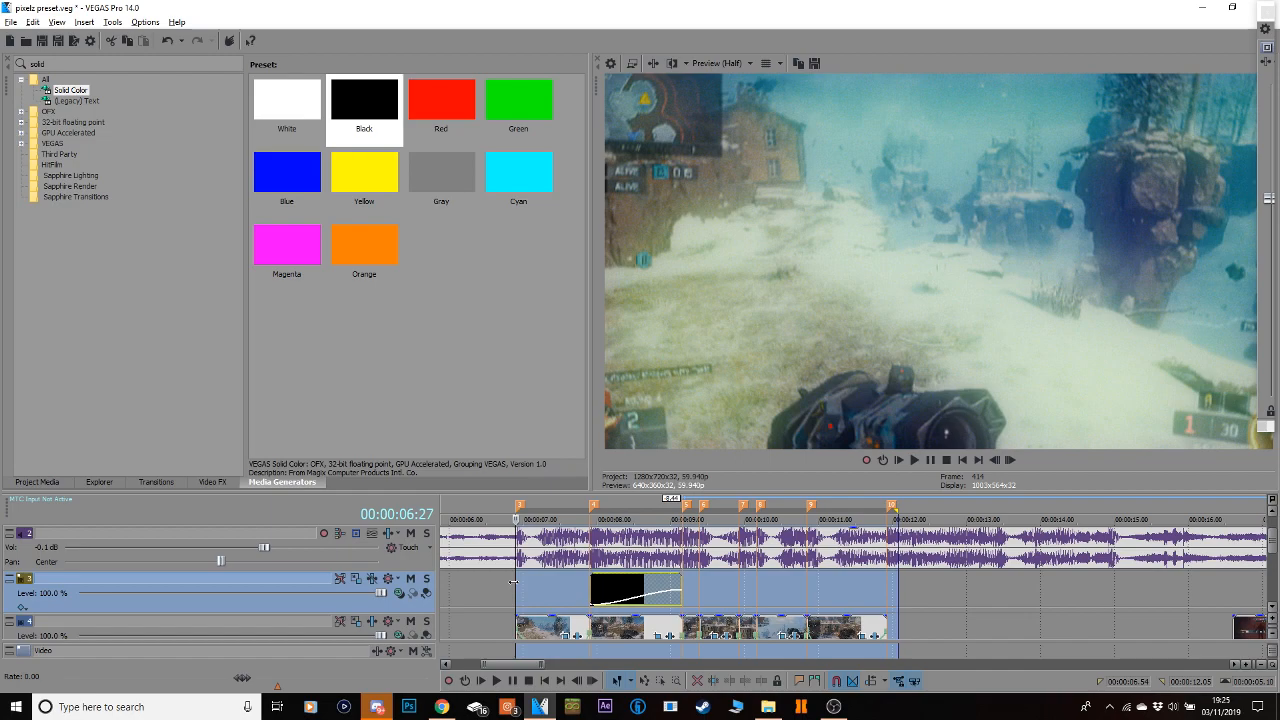
key(space)
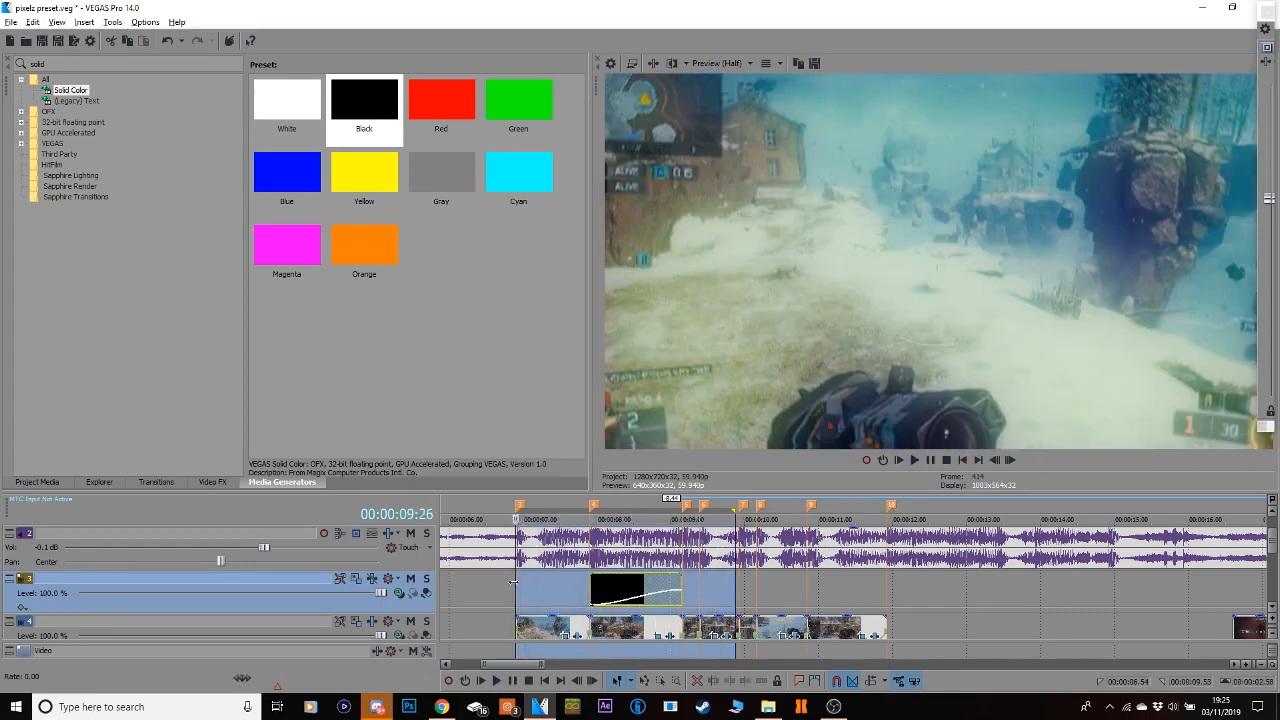
drag(591, 590, 613, 587)
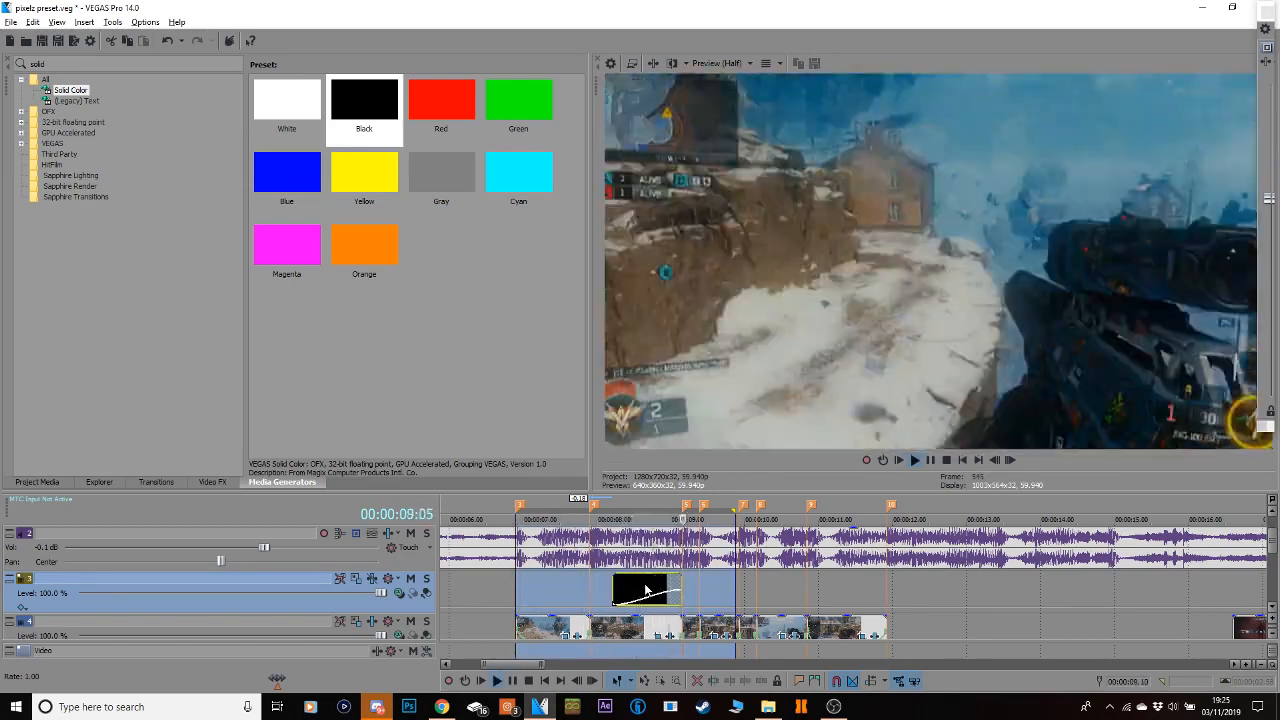
key(space)
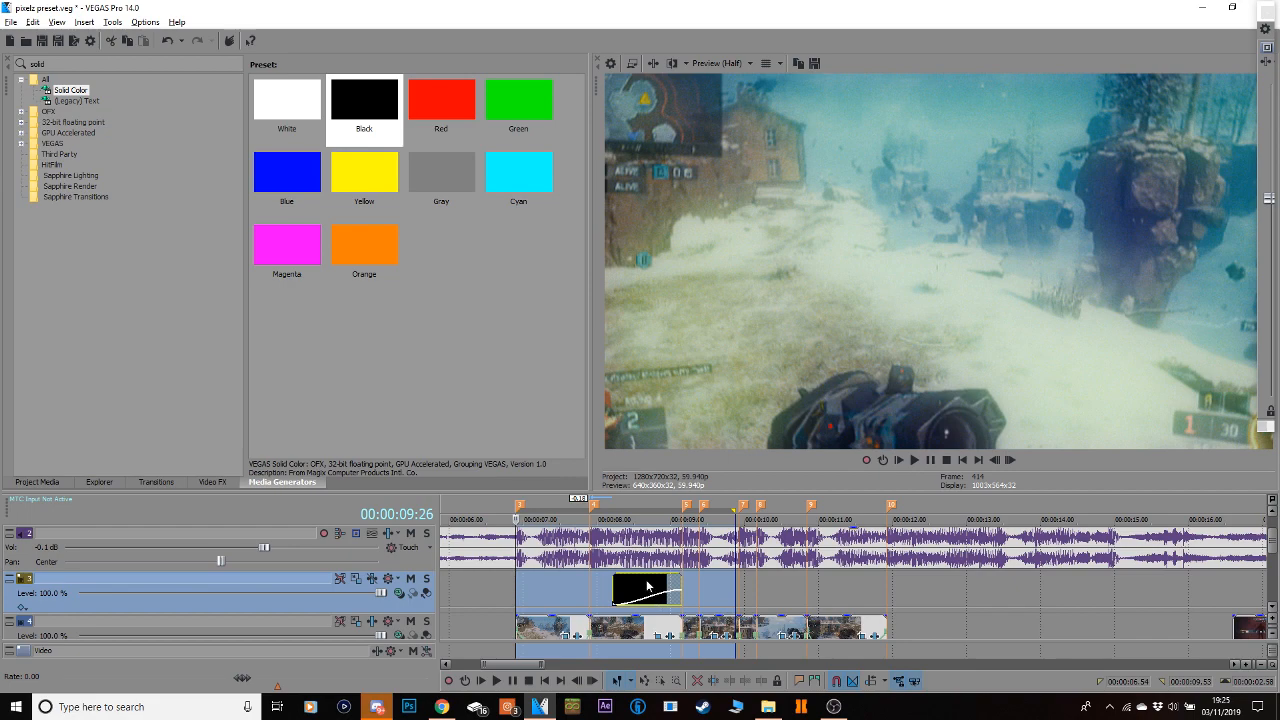
Paste a copy of the fading black solid at marker 6 on the same track.
click(643, 586)
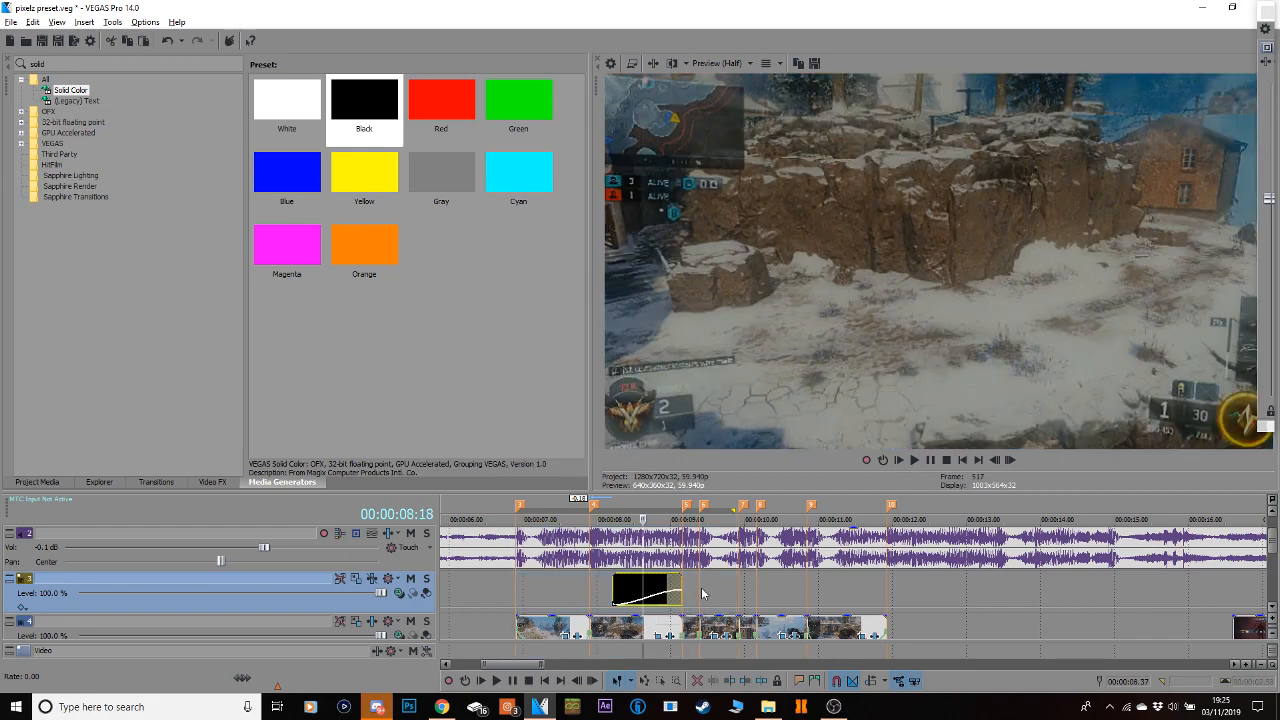
click(700, 593)
key(ctrl+v)
click(737, 299)
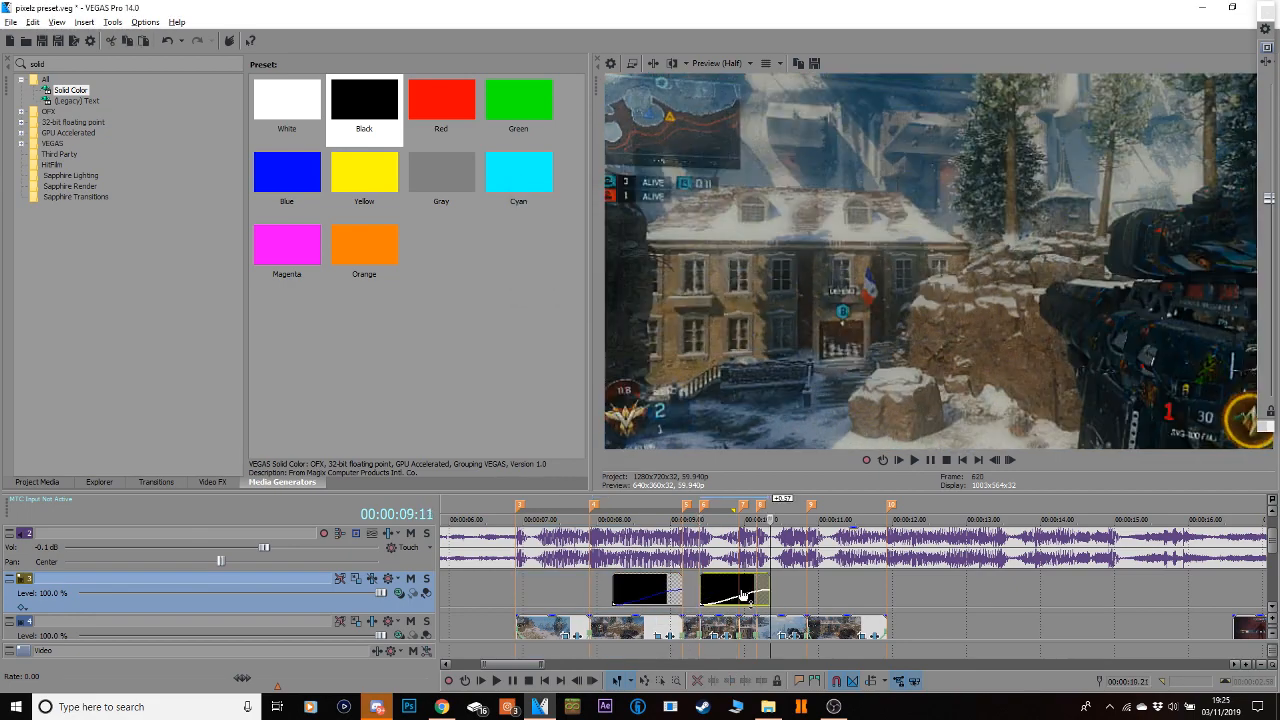
Cut the copied black solid down to its first three frames.
click(703, 583)
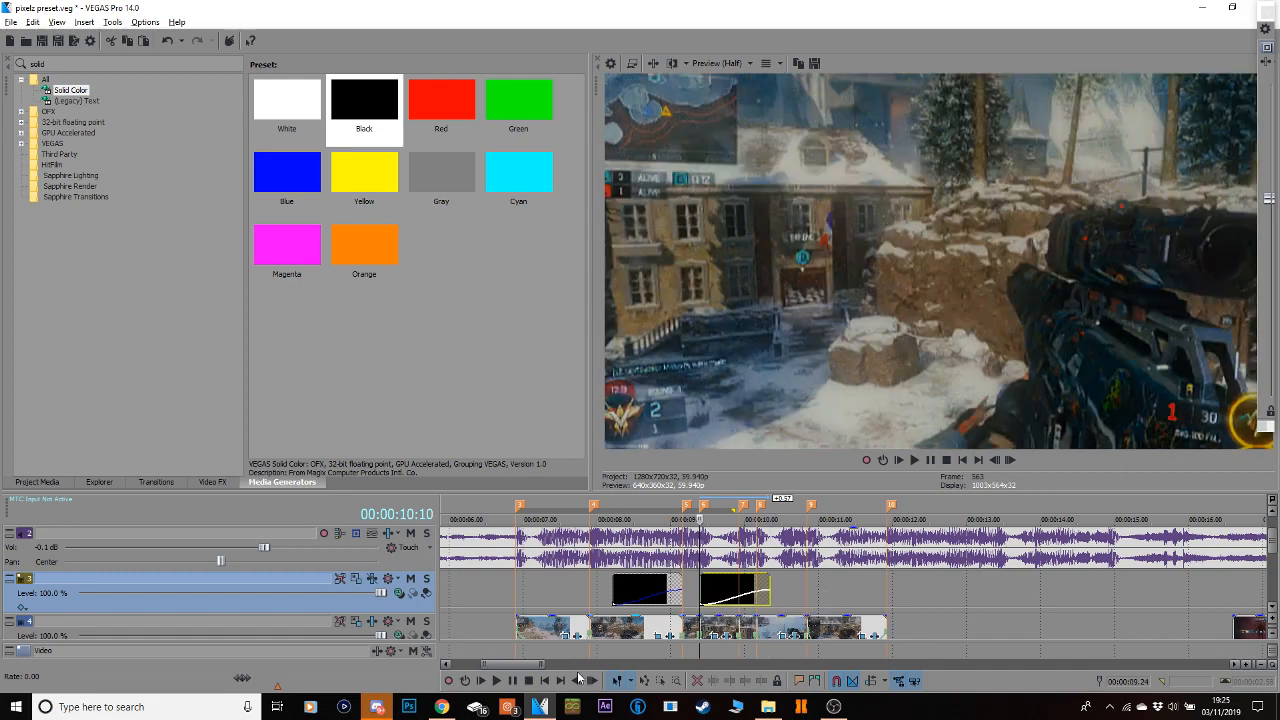
click(594, 681)
click(594, 681)
click(594, 681)
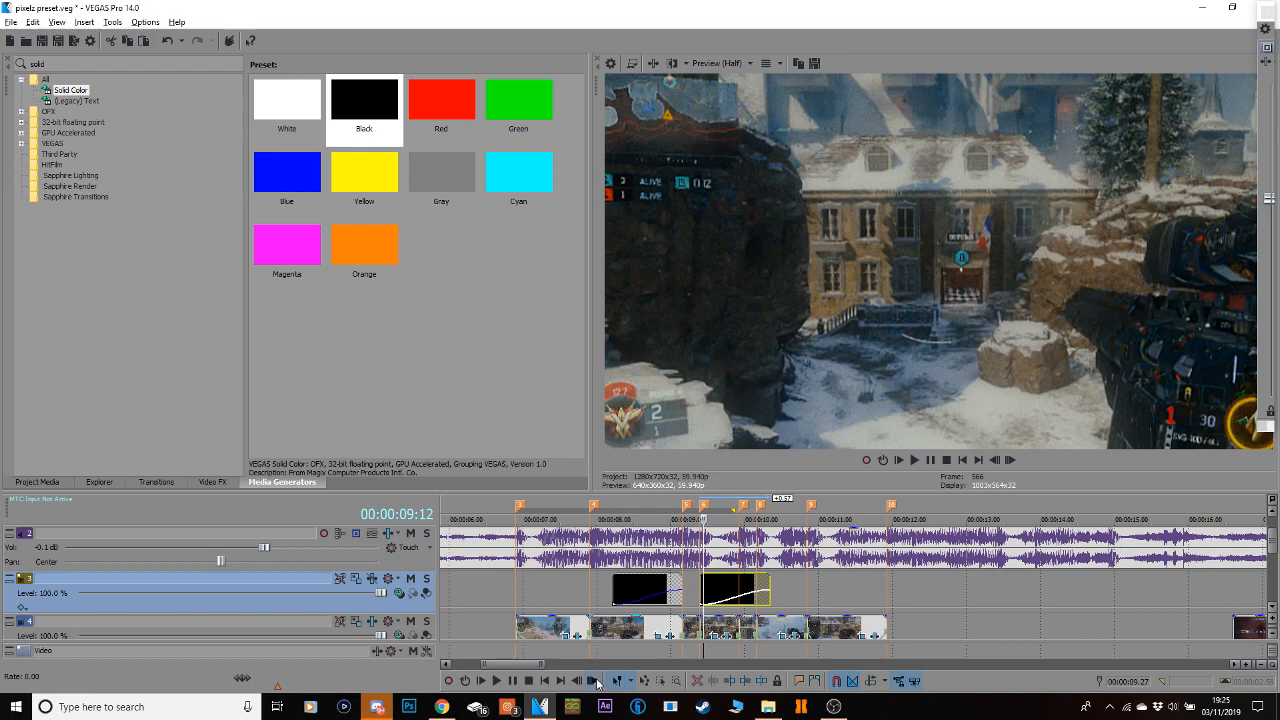
key(Delete)
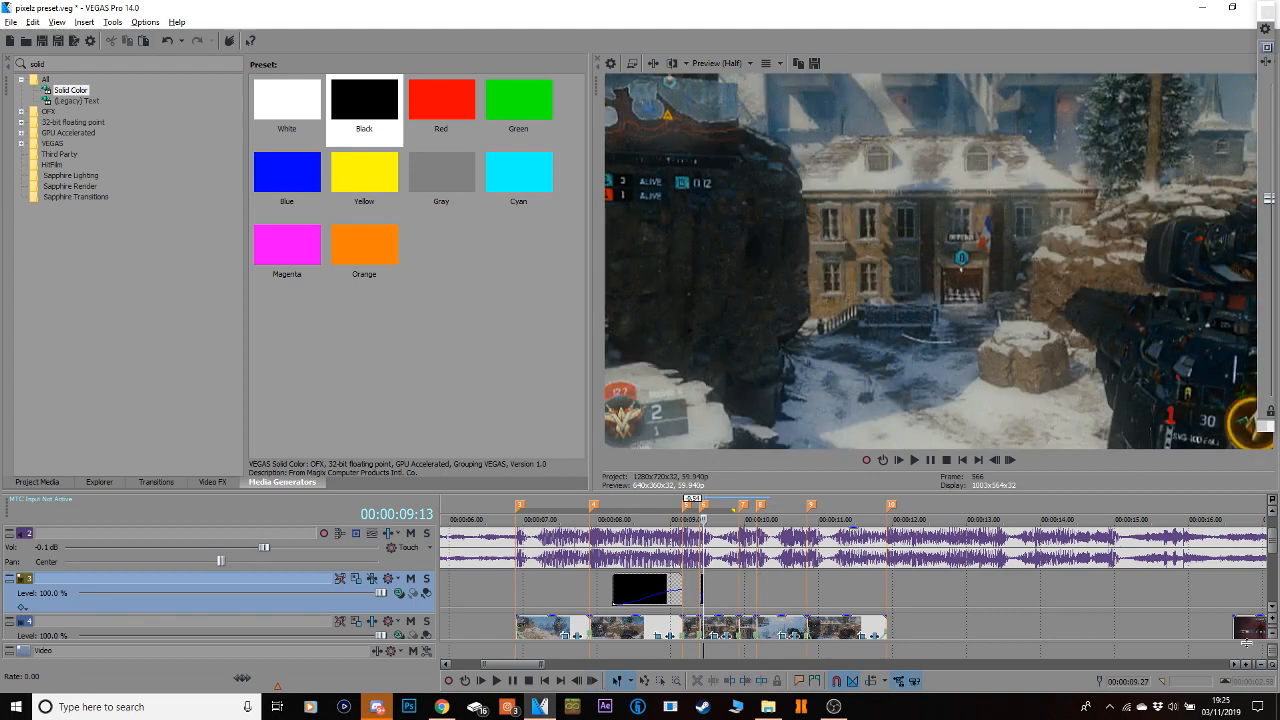
Replace the short black solid's fade-in with a fade-out across its full length.
click(1247, 664)
click(1247, 664)
click(1247, 664)
click(1247, 664)
click(1247, 664)
click(1247, 664)
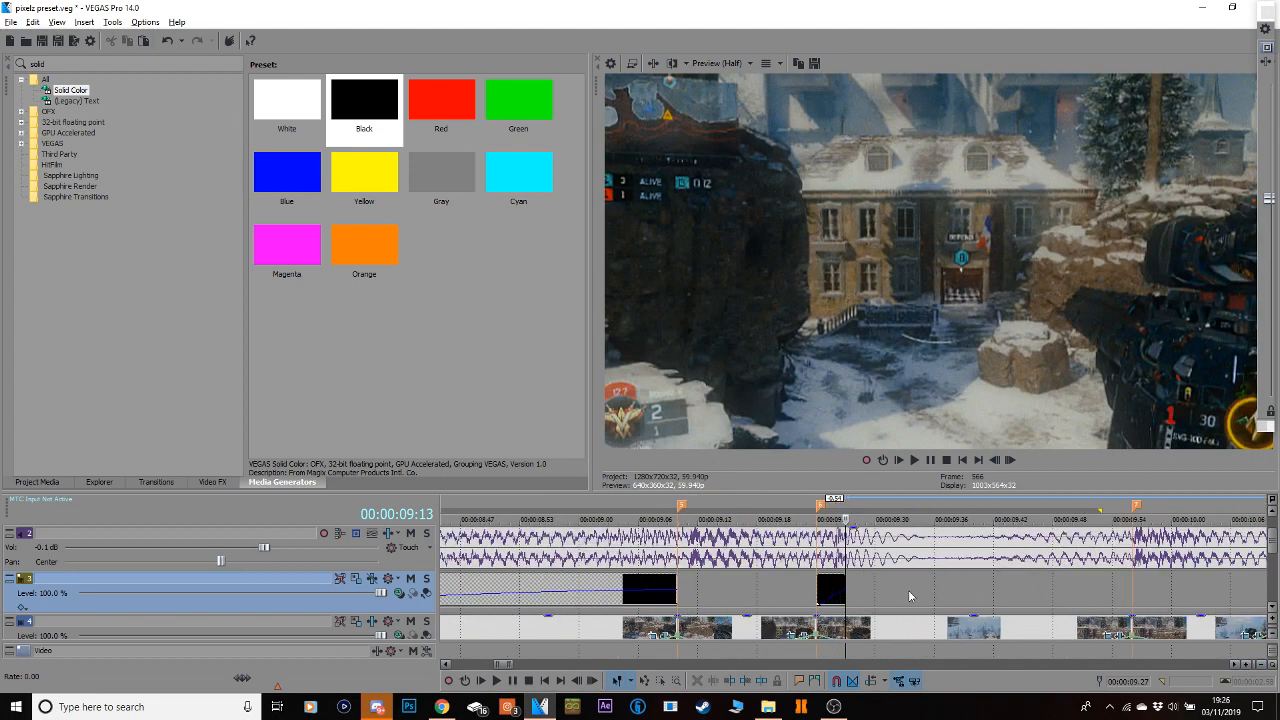
click(842, 591)
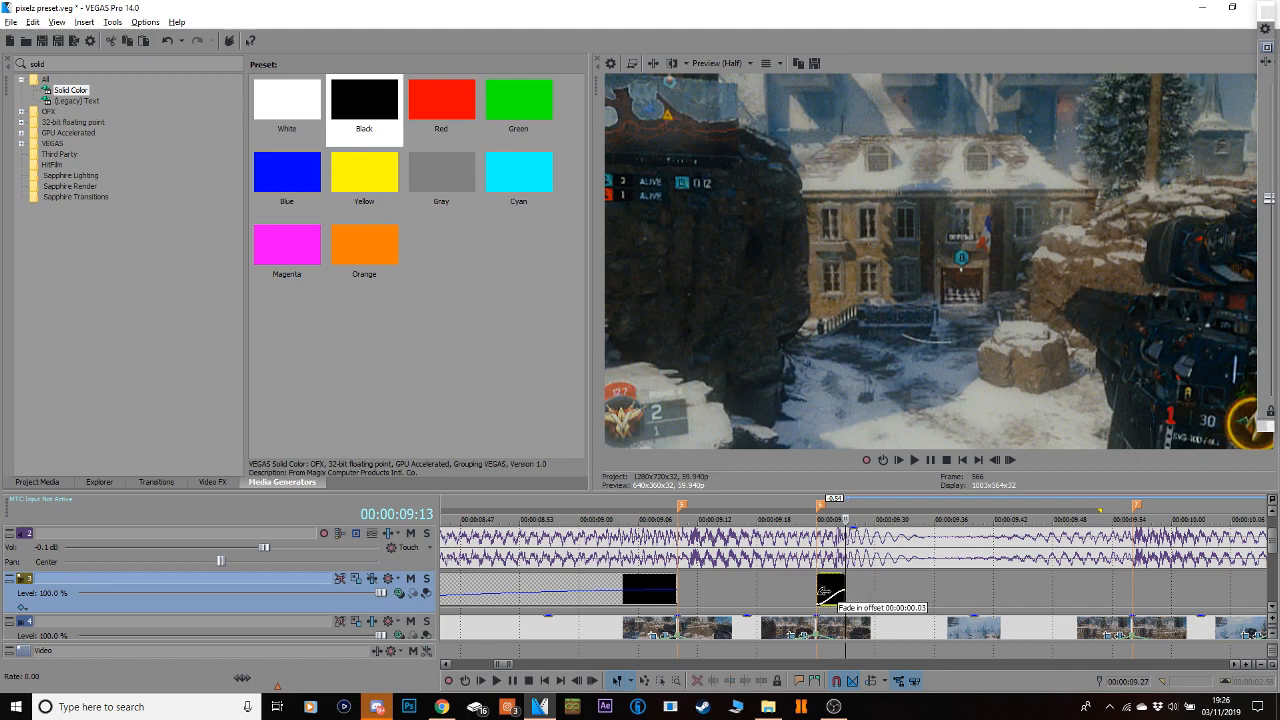
drag(846, 574, 816, 572)
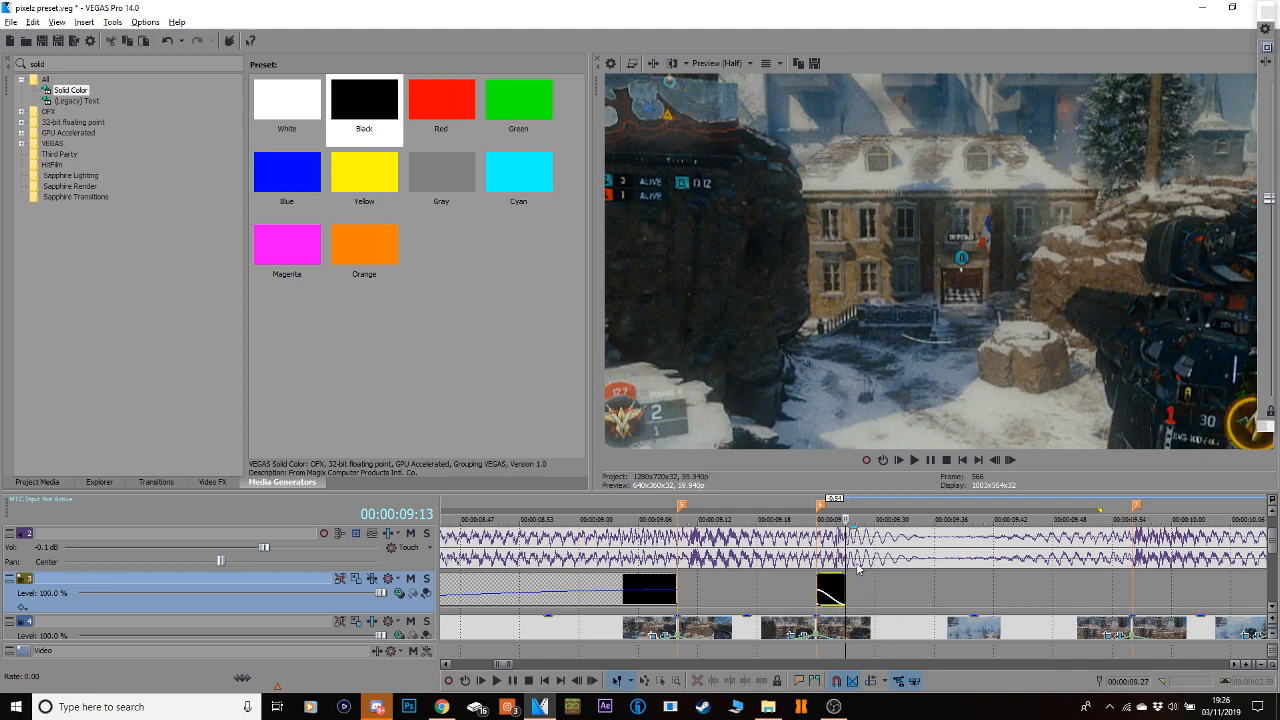
Play back the gameplay section from its first clip to review the black fade and the short black flash.
click(1260, 664)
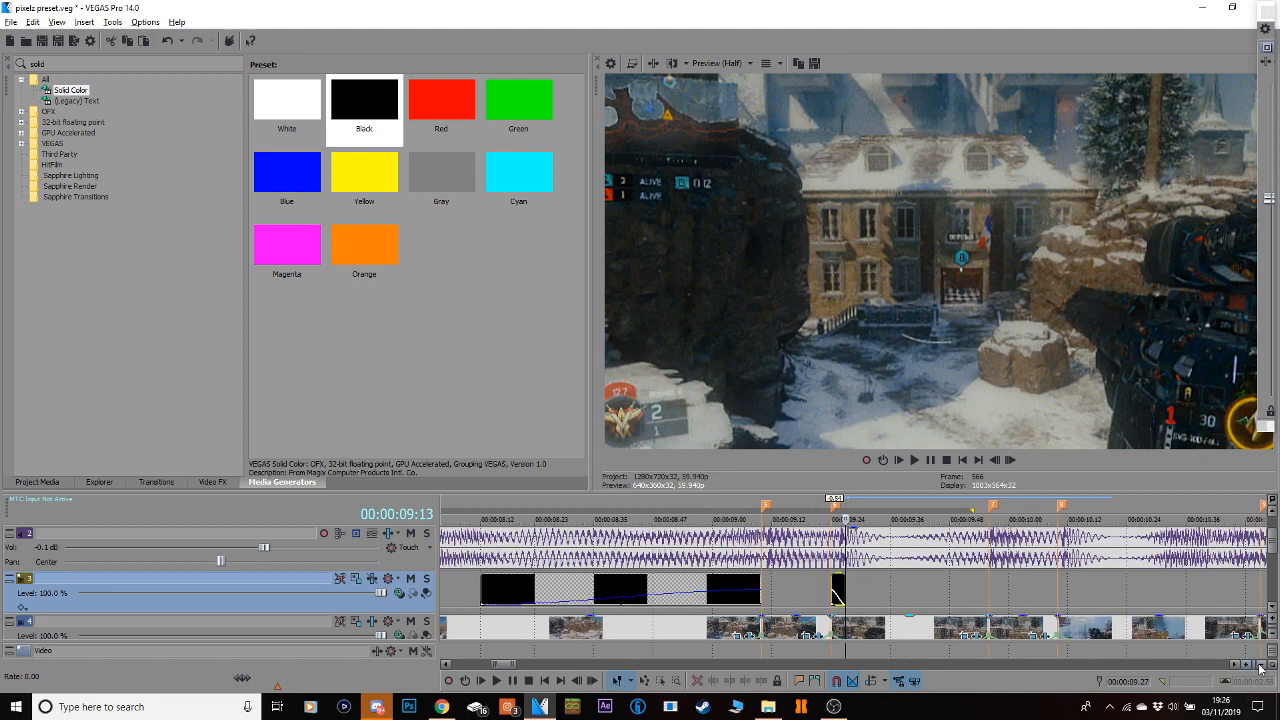
click(1260, 664)
click(1260, 664)
drag(900, 590, 706, 577)
key(Right)
key(Right)
key(Right)
key(Right)
key(Right)
key(Right)
key(Right)
key(Right)
key(Right)
key(Right)
key(Right)
key(Right)
key(Right)
key(Right)
key(Right)
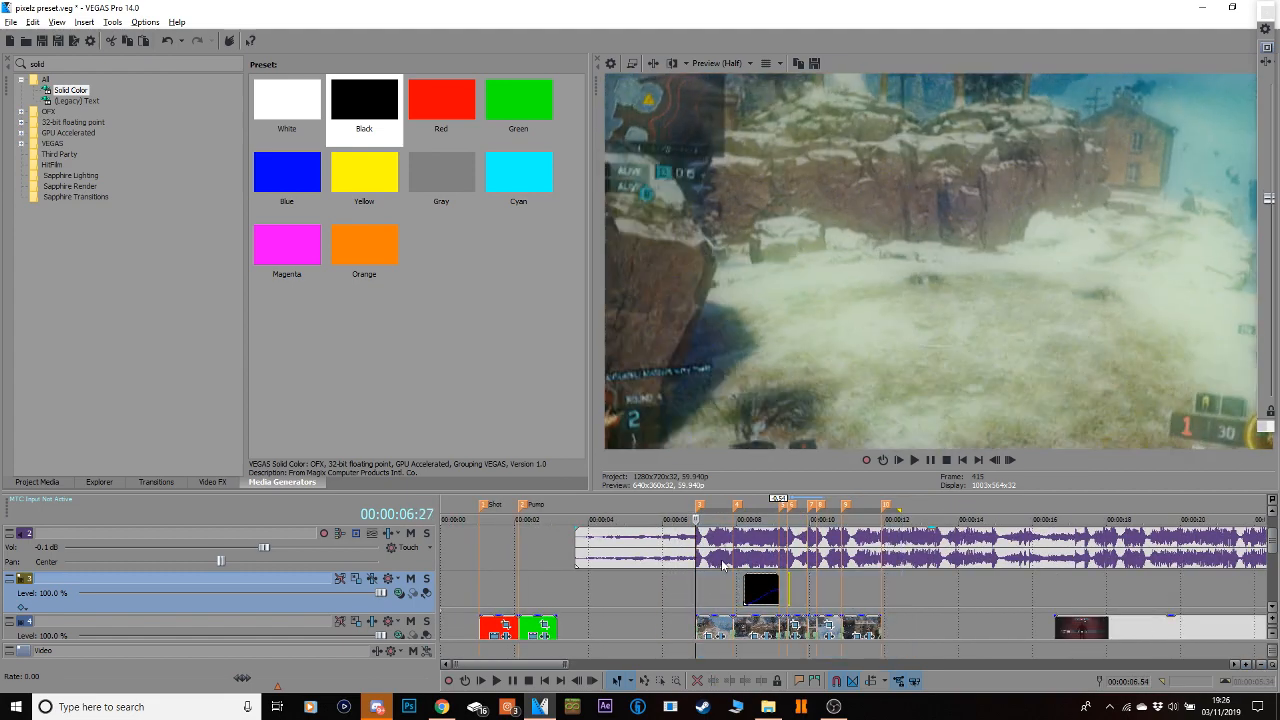
key(Right)
key(Right)
key(Right)
key(Right)
key(Right)
key(Right)
key(Right)
key(Right)
key(Right)
key(Right)
key(Right)
key(Right)
key(Right)
key(Right)
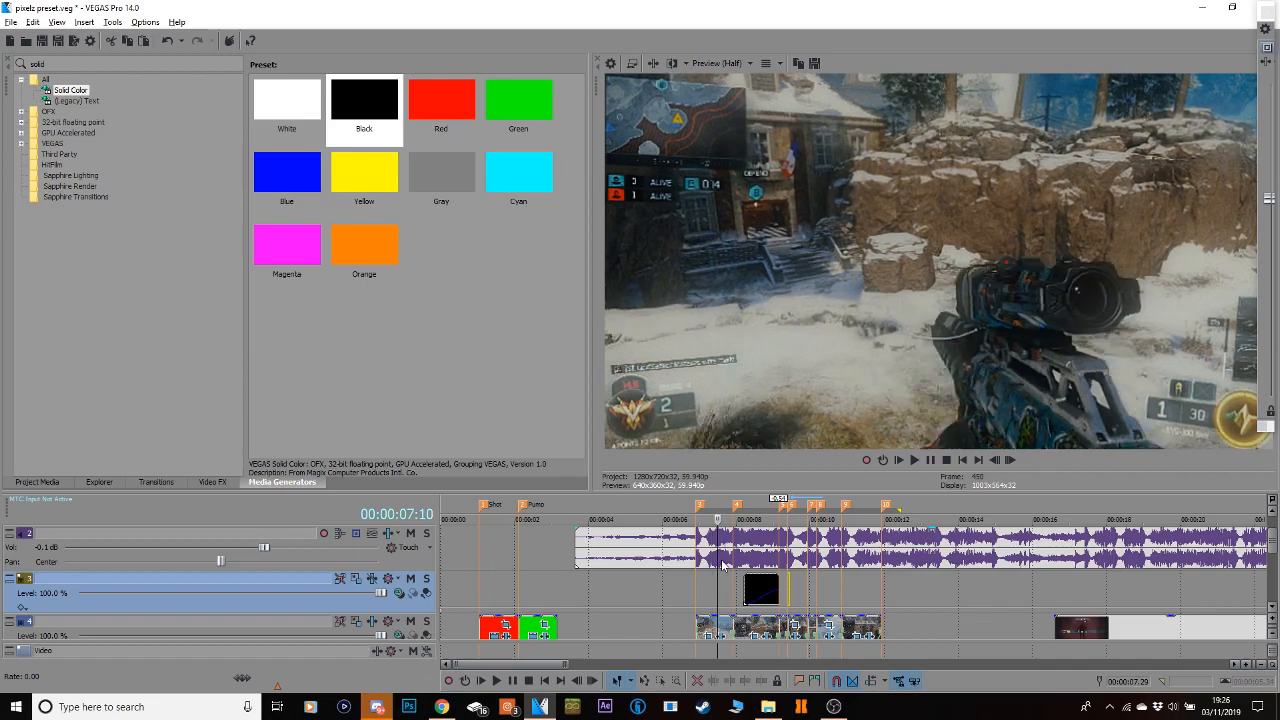
key(Right)
key(Right)
key(Right)
key(Right)
key(Right)
key(Right)
key(Right)
key(Right)
key(Right)
key(Right)
key(Right)
key(Right)
key(Right)
key(Right)
key(Right)
key(Right)
key(Right)
key(Right)
key(Right)
key(Right)
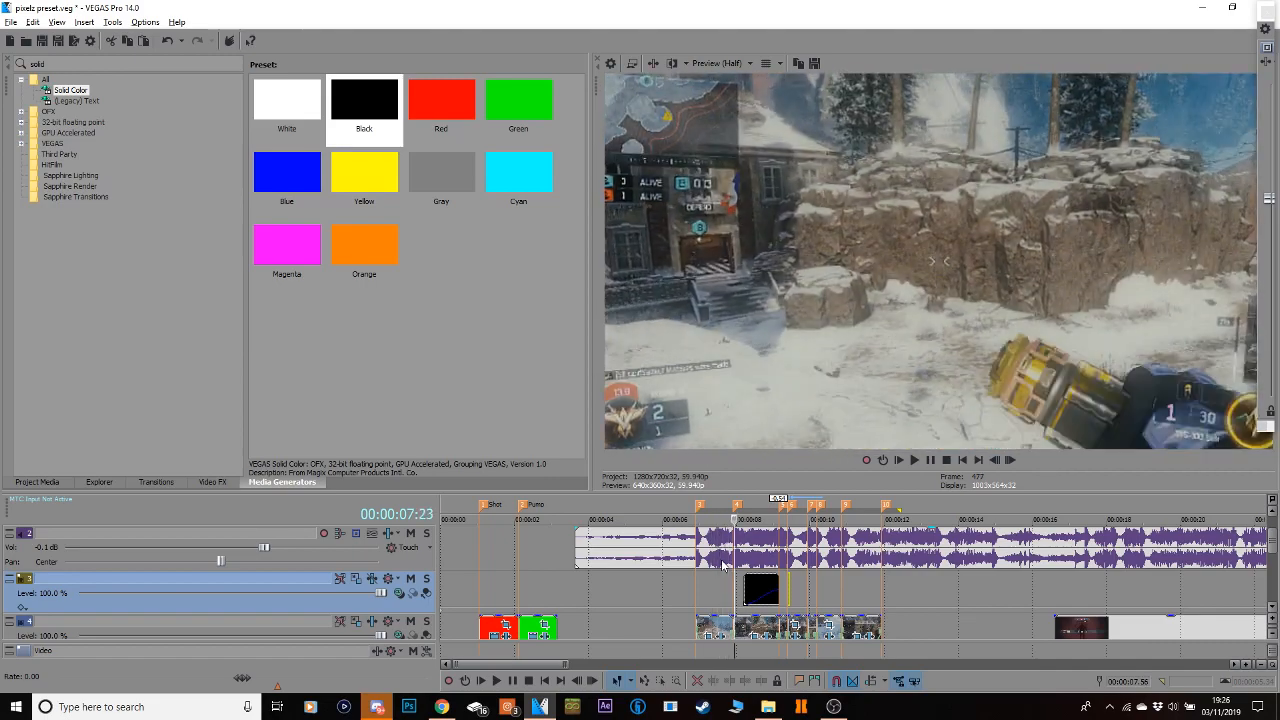
key(space)
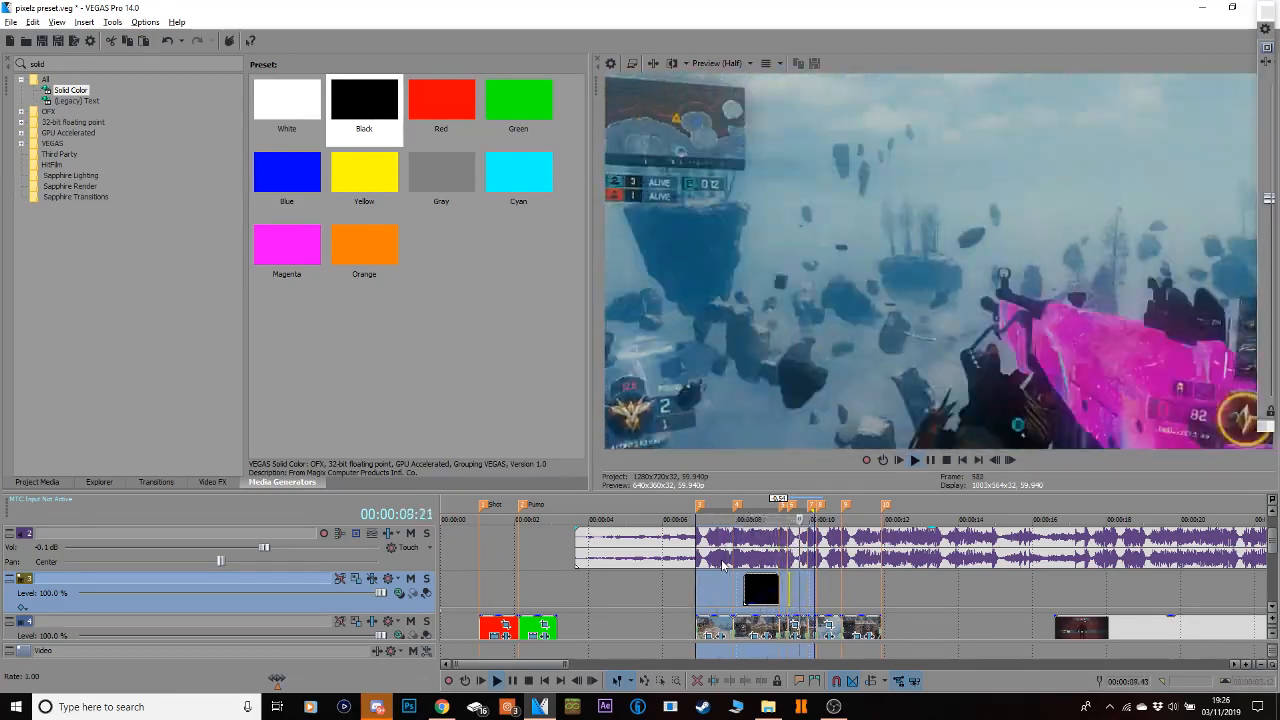
Paste a copy of the short fading-out black solid at marker 7 and select the surrounding section through marker 10 for playback.
click(787, 605)
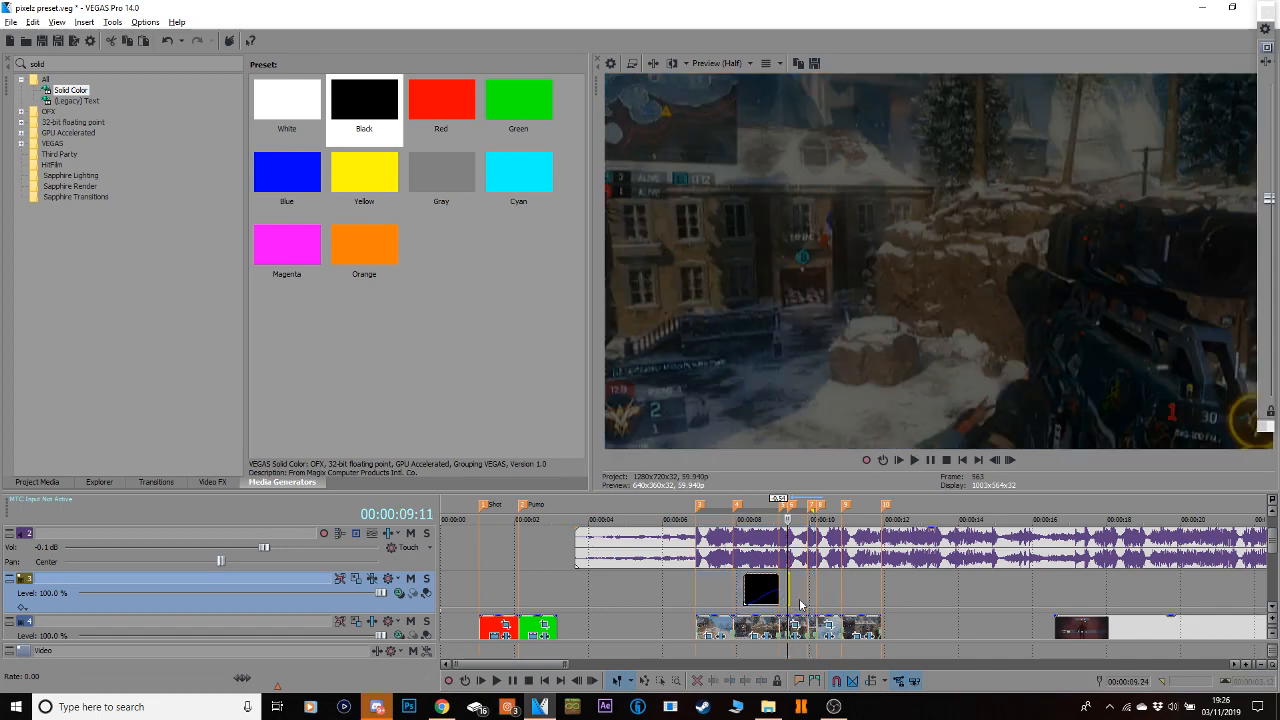
click(809, 591)
key(ctrl+v)
click(735, 295)
drag(885, 584, 757, 583)
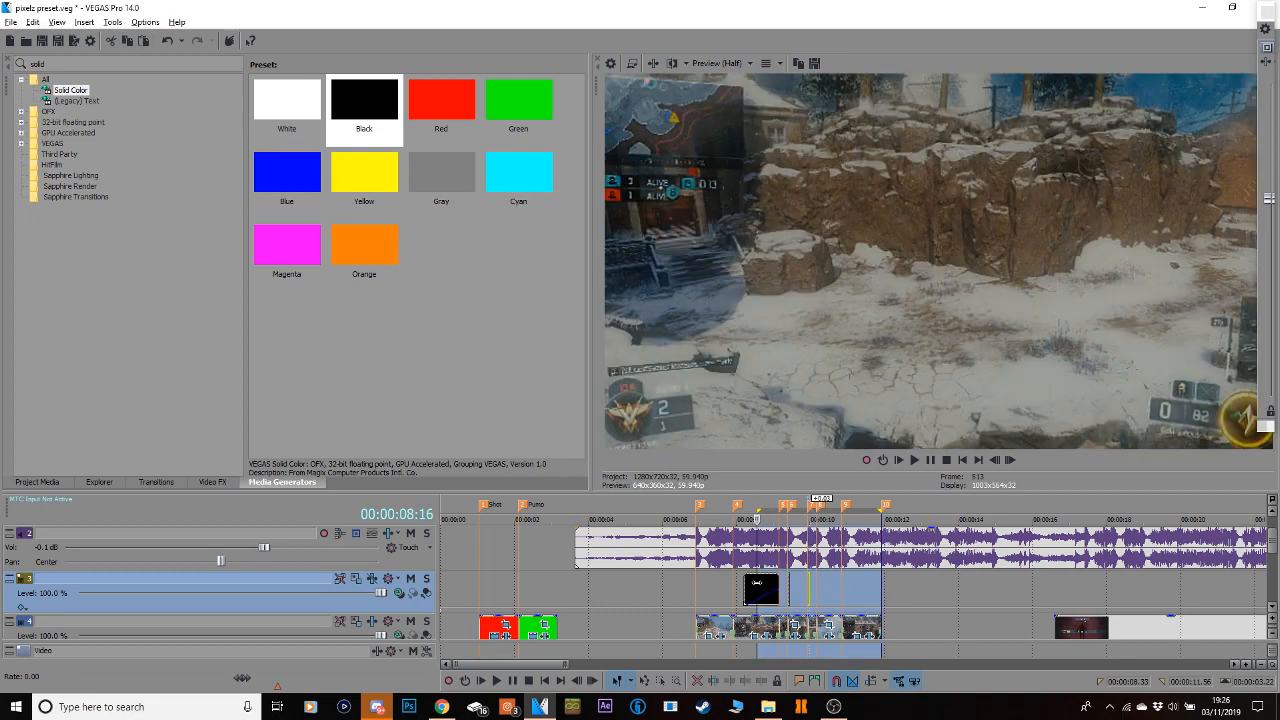
Advance frame by frame to marker 9, set the end of the loop region there, and play back the region.
key(Right)
key(Right)
key(Right)
key(Right)
key(Right)
key(Right)
key(Right)
key(Right)
key(Right)
key(Right)
key(Right)
key(Right)
key(Right)
key(Right)
key(Right)
key(Right)
key(Right)
key(Right)
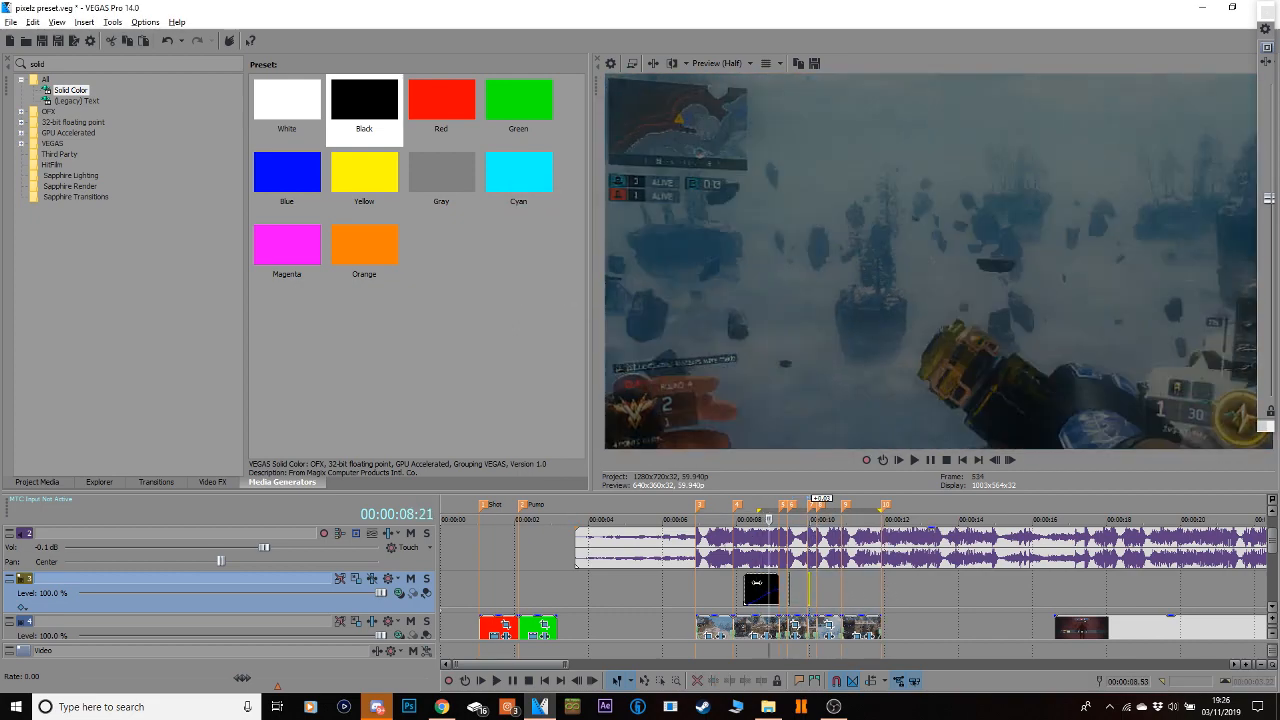
key(Right)
key(Right)
key(Right)
key(Right)
key(Right)
key(Right)
key(Right)
key(Right)
key(Right)
key(Right)
key(Right)
key(Right)
key(Right)
key(Right)
key(Right)
key(Right)
key(Right)
key(Right)
key(Right)
key(Right)
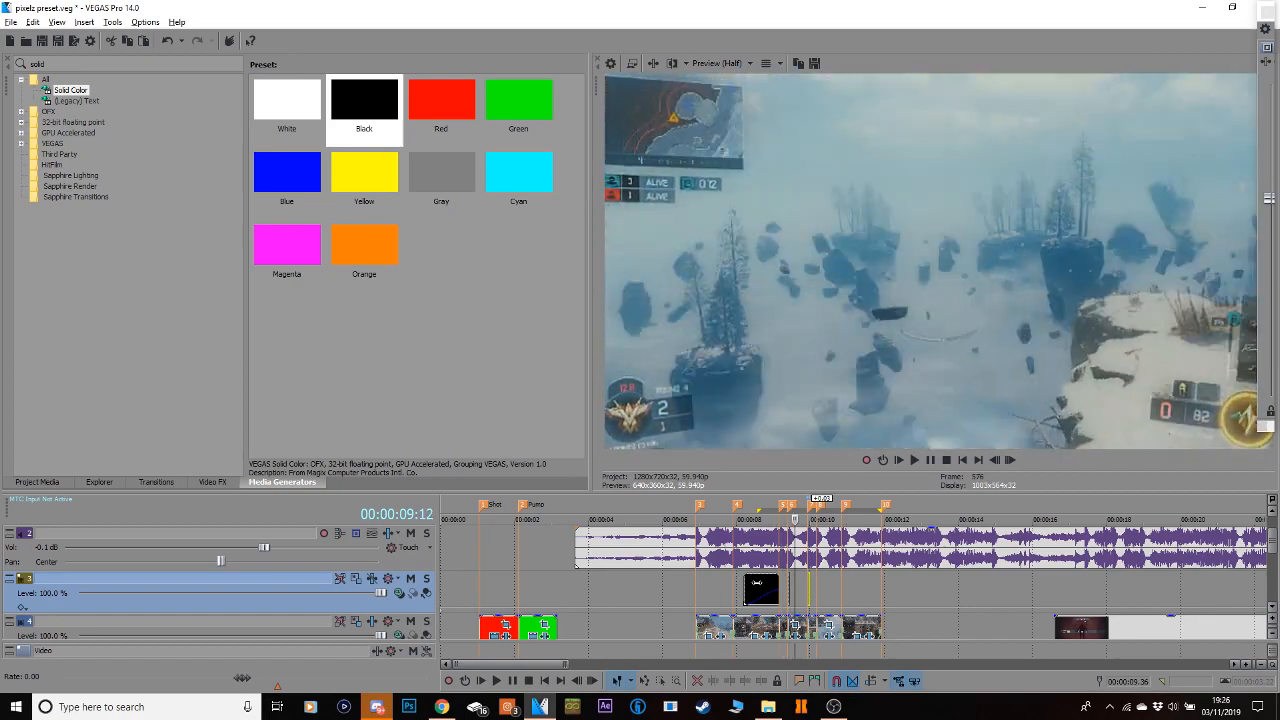
key(Right)
key(Right)
key(Right)
key(Right)
key(Right)
key(Right)
key(Right)
key(Right)
key(Right)
key(Right)
key(Right)
key(Right)
key(Right)
key(Right)
key(Right)
key(Right)
key(Right)
key(Right)
key(Right)
key(Right)
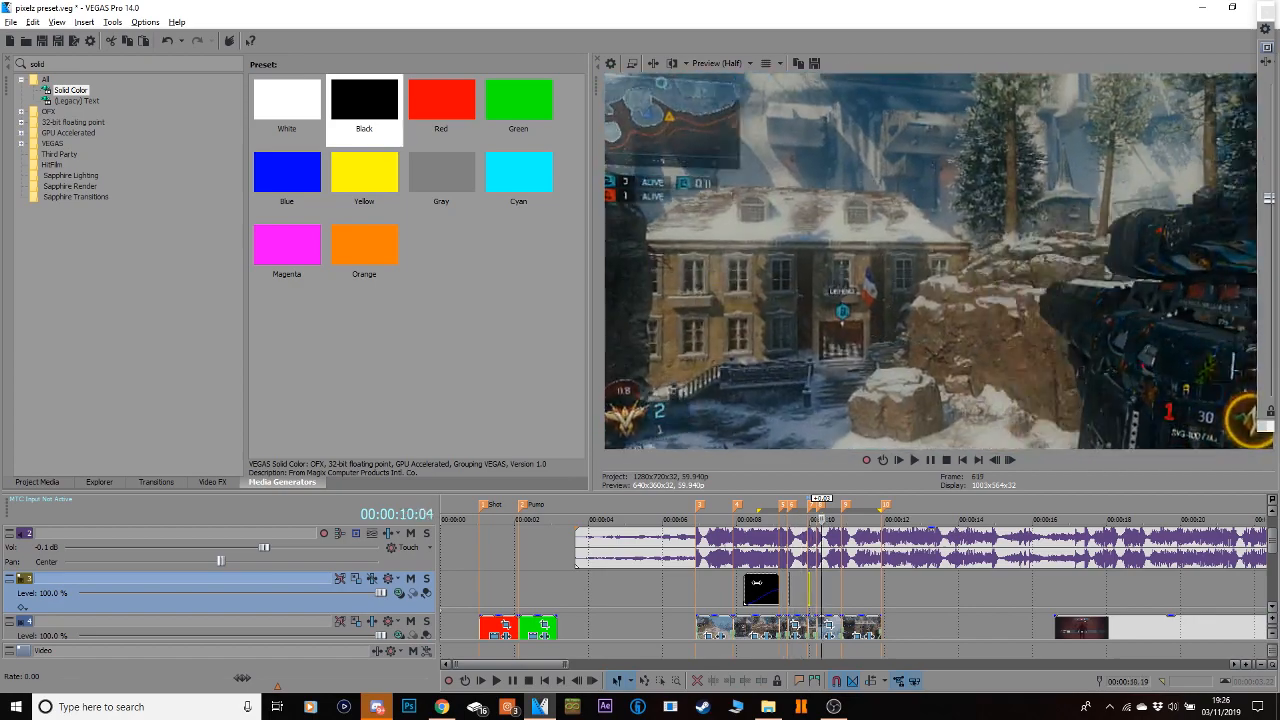
key(Right)
key(Right)
key(Right)
key(Right)
key(Right)
key(Right)
key(Right)
key(Right)
key(Right)
key(Right)
key(Right)
key(Right)
key(Right)
key(Right)
key(Right)
key(Right)
key(Right)
key(Right)
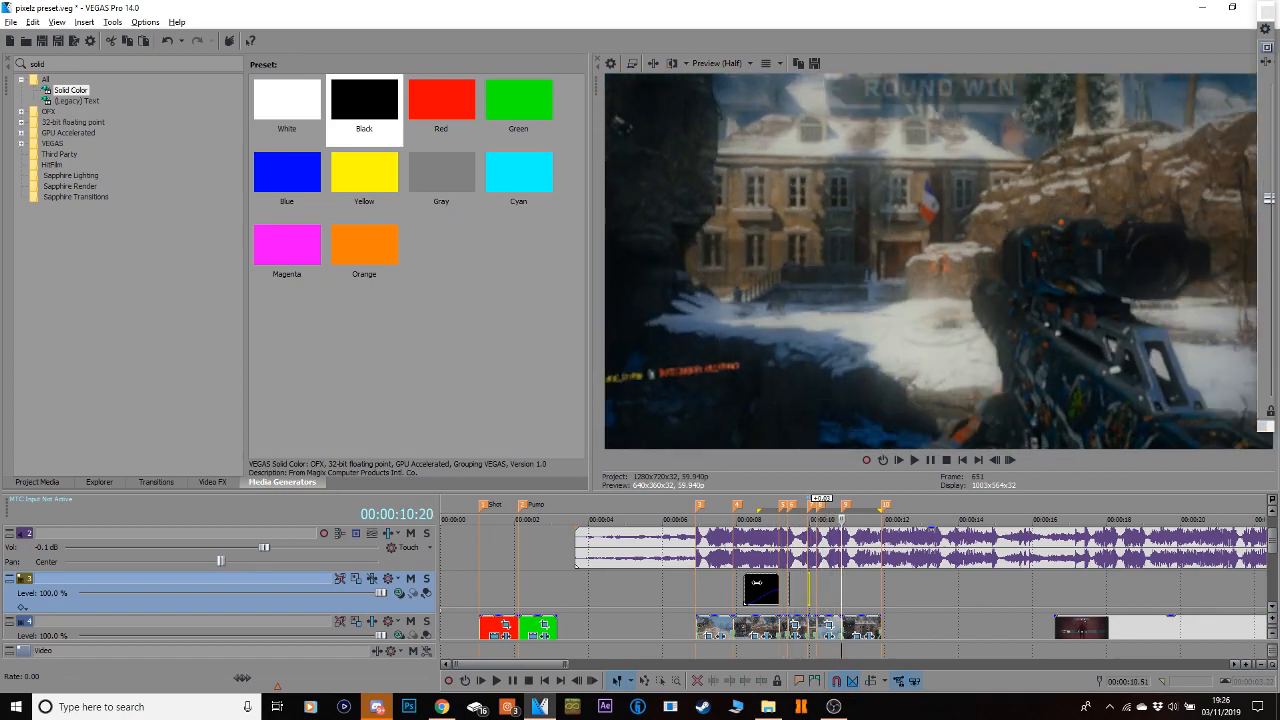
key(o)
key(space)
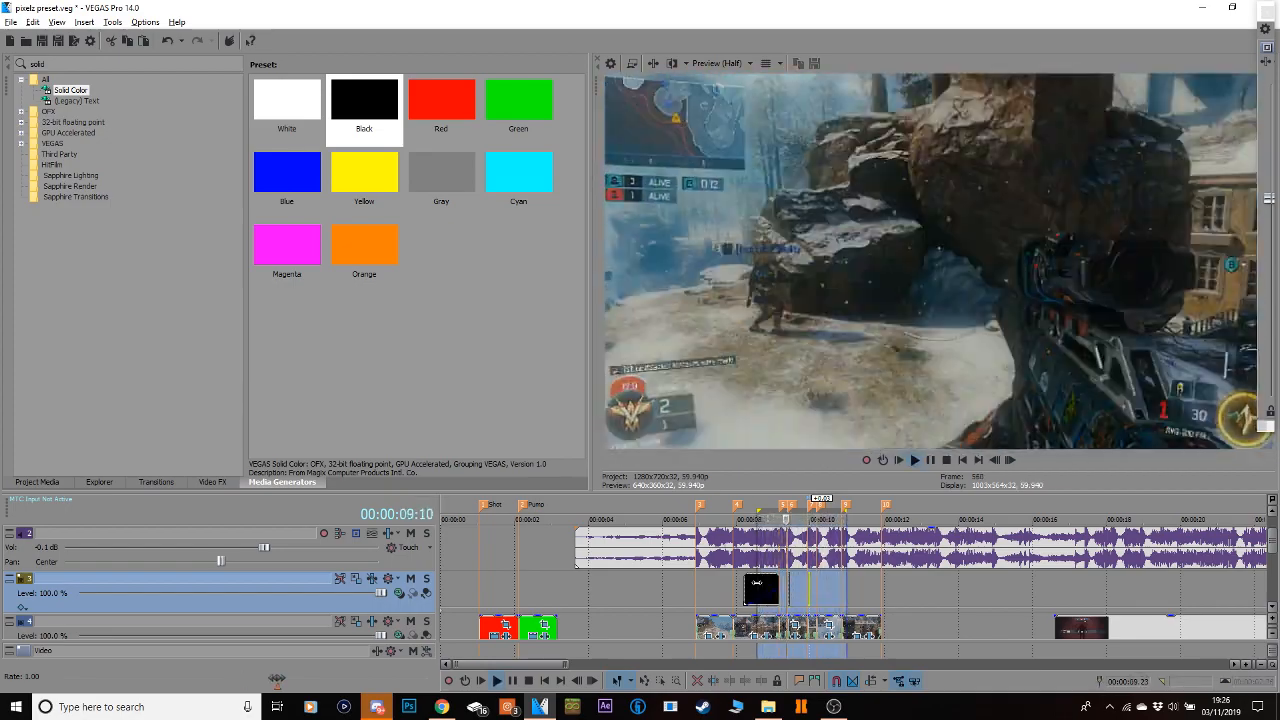
key(space)
Duplicate the short black solid at marker 8, creating a new copy of the source media.
click(810, 592)
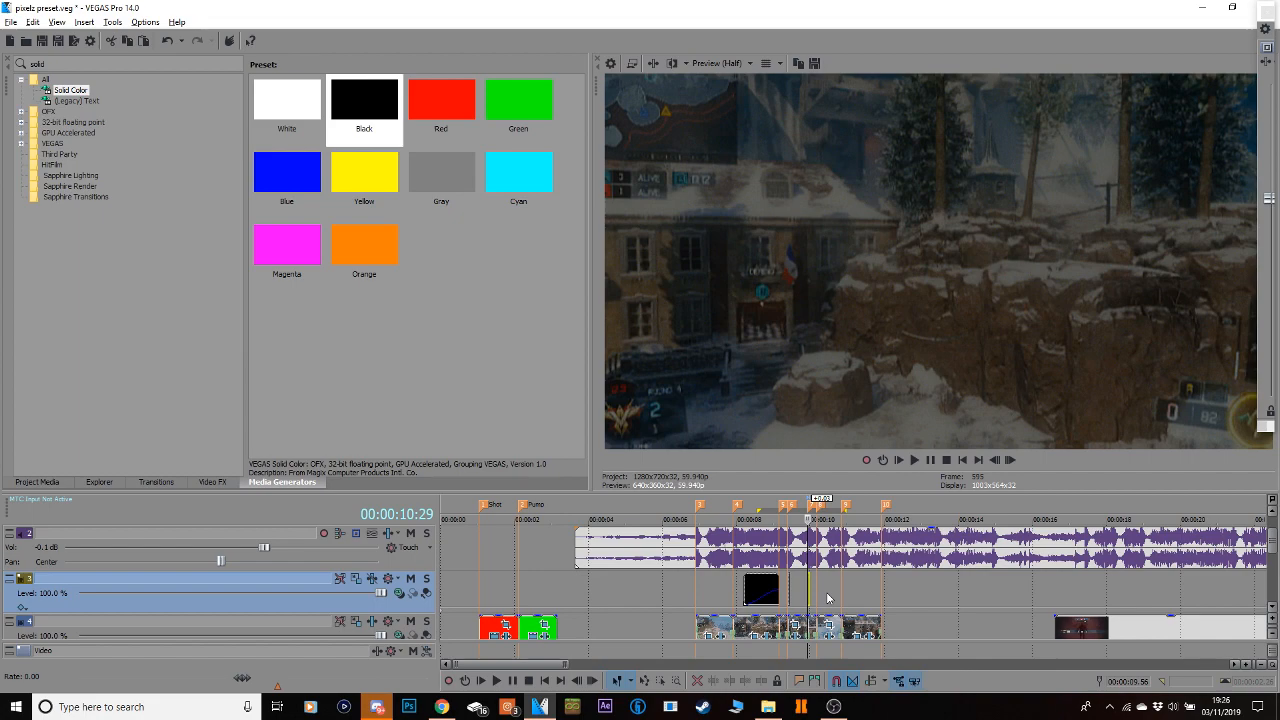
click(817, 590)
key(ctrl+v)
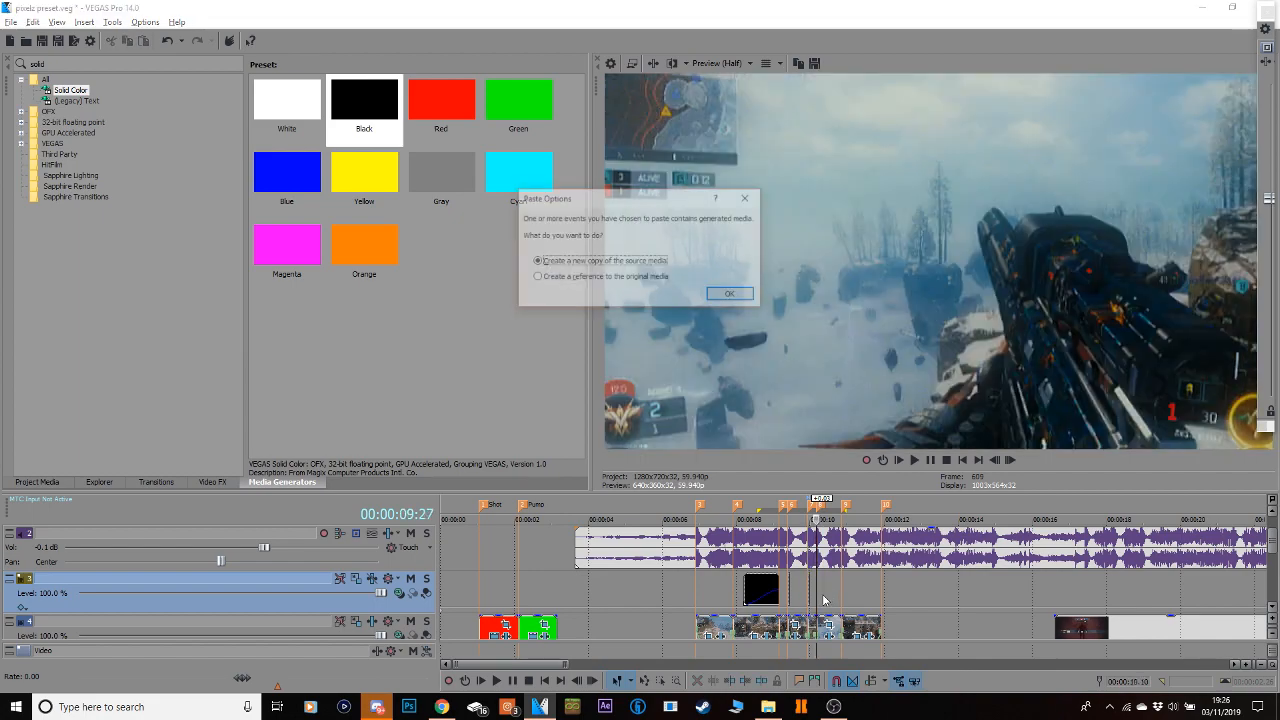
key(Return)
Give the pasted black solid after marker 8 a fade-out and play back the section.
click(1247, 664)
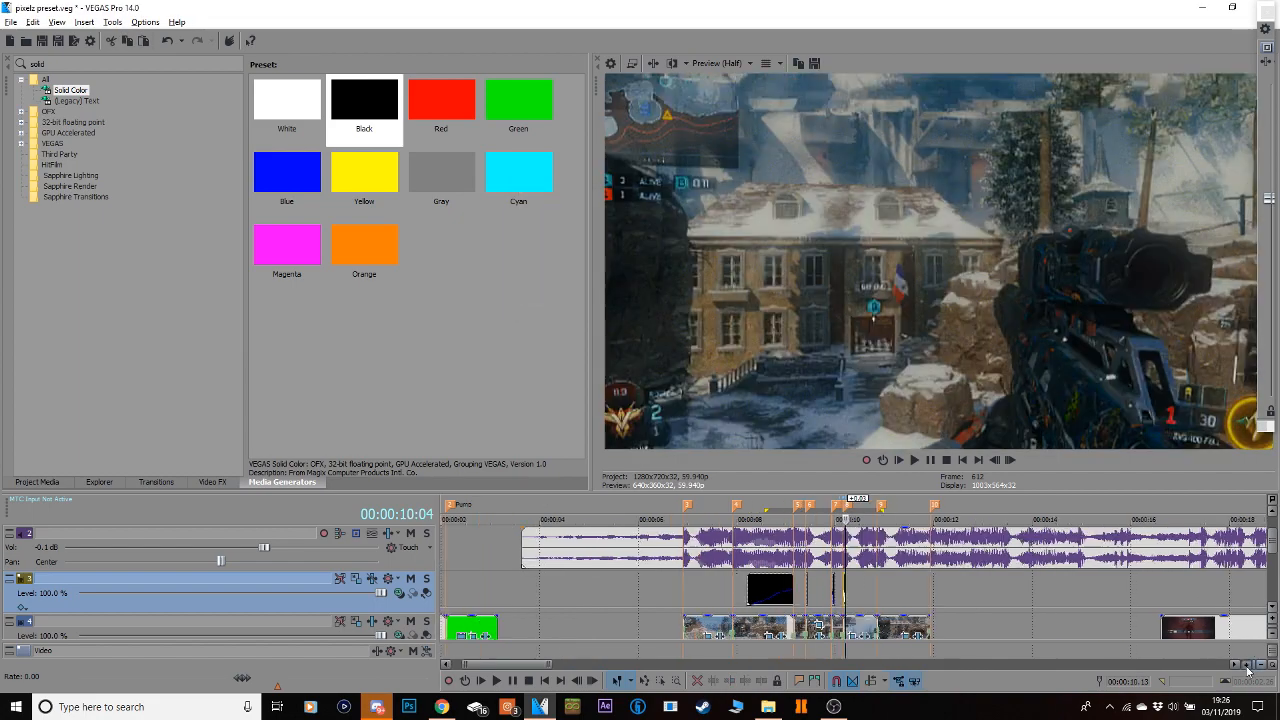
drag(845, 590, 834, 574)
drag(1119, 589, 623, 553)
key(space)
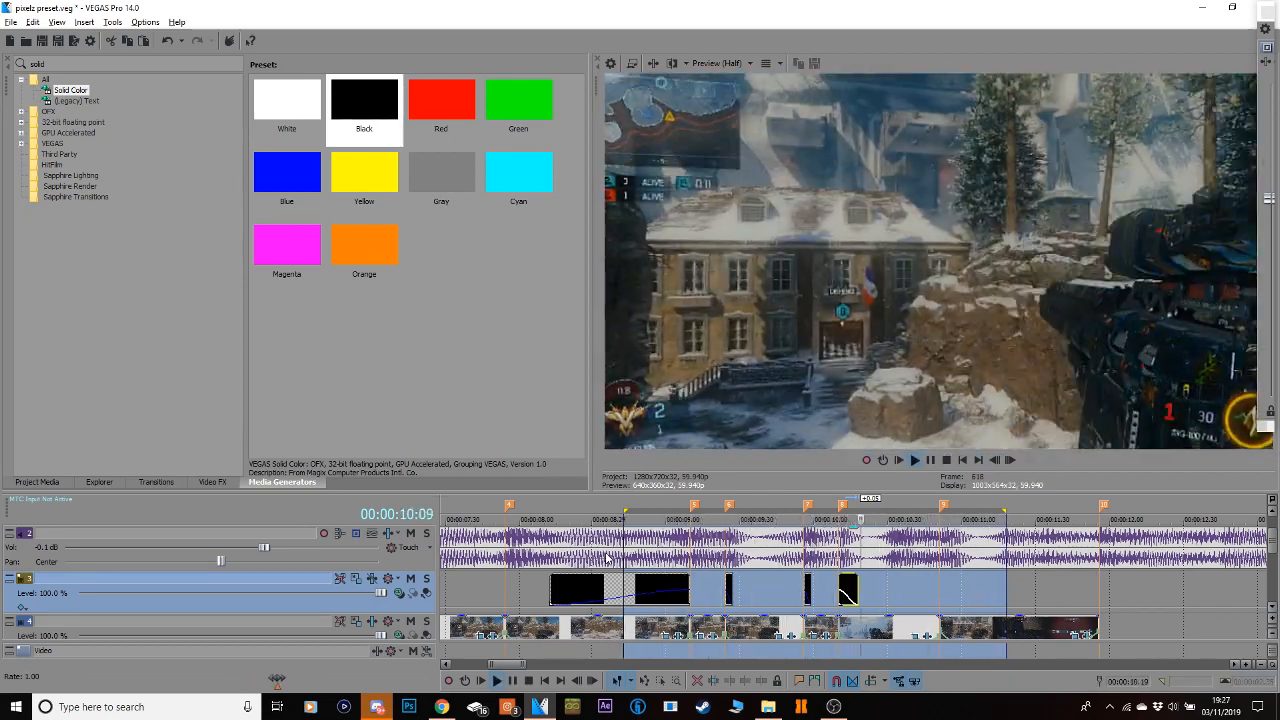
Set the velocity envelope point near the end of the clip between markers 8 and 9 to 1%.
drag(1275, 548, 1273, 563)
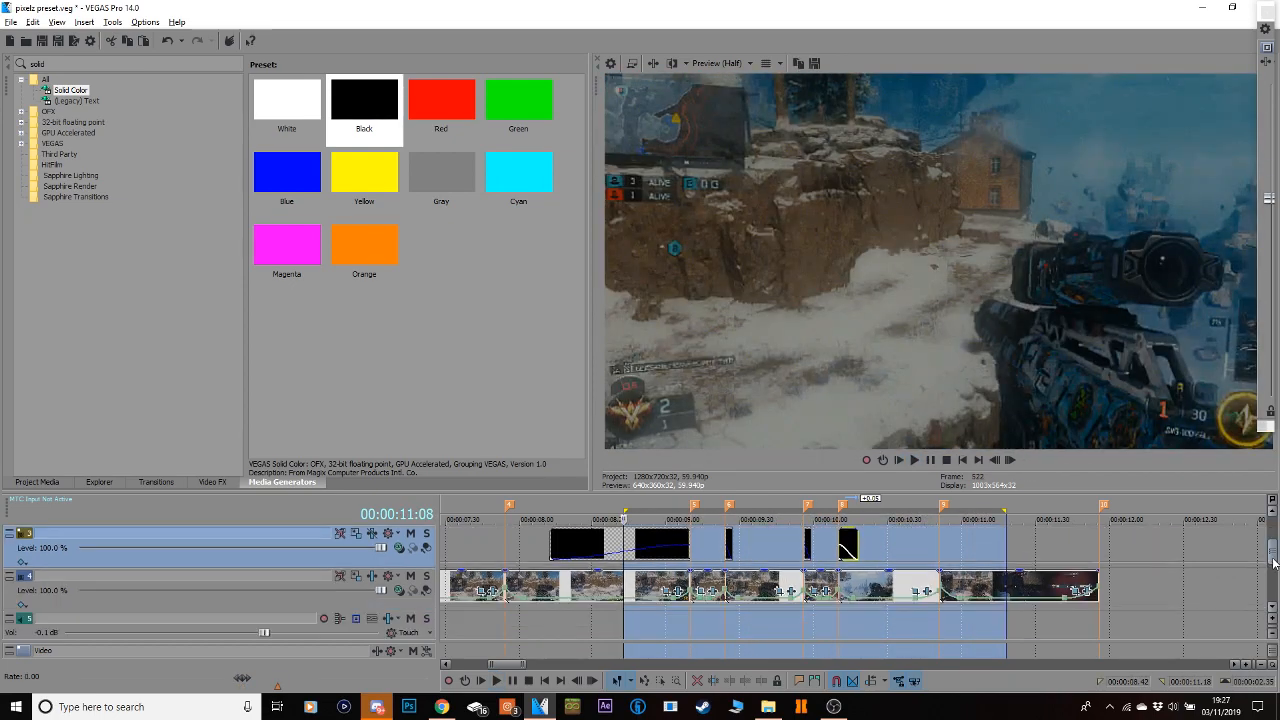
click(909, 581)
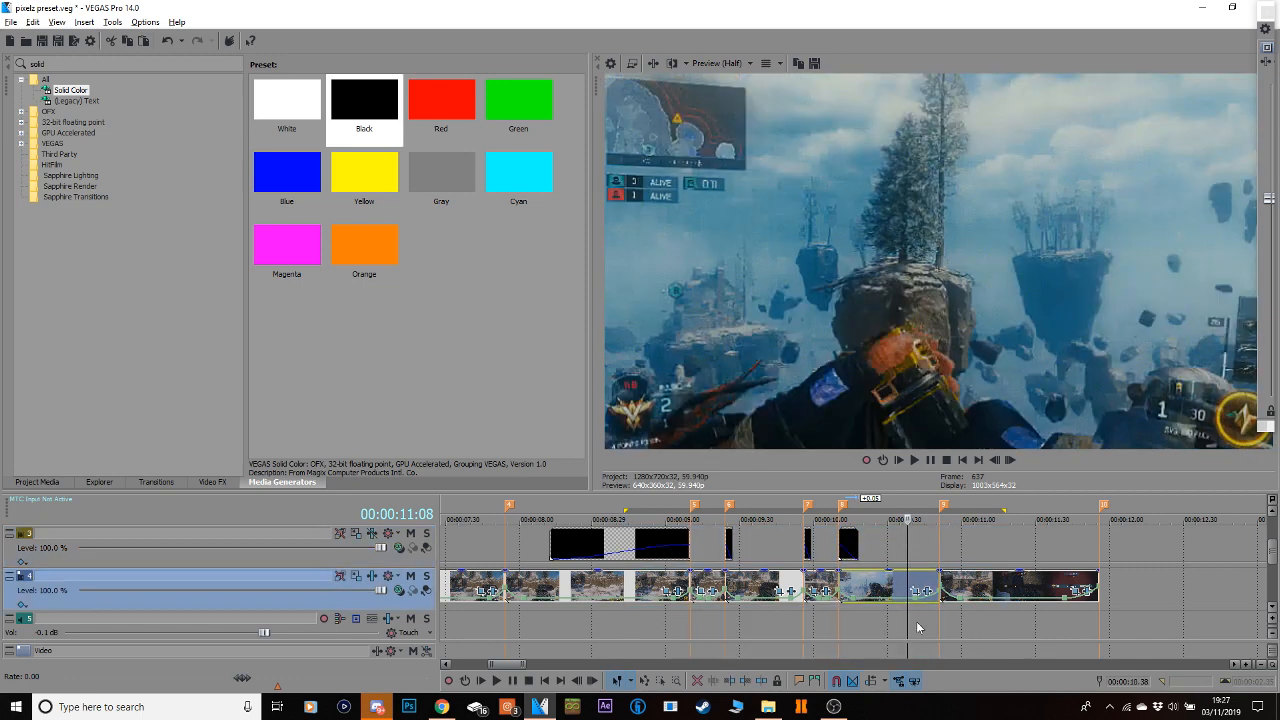
right_click(917, 599)
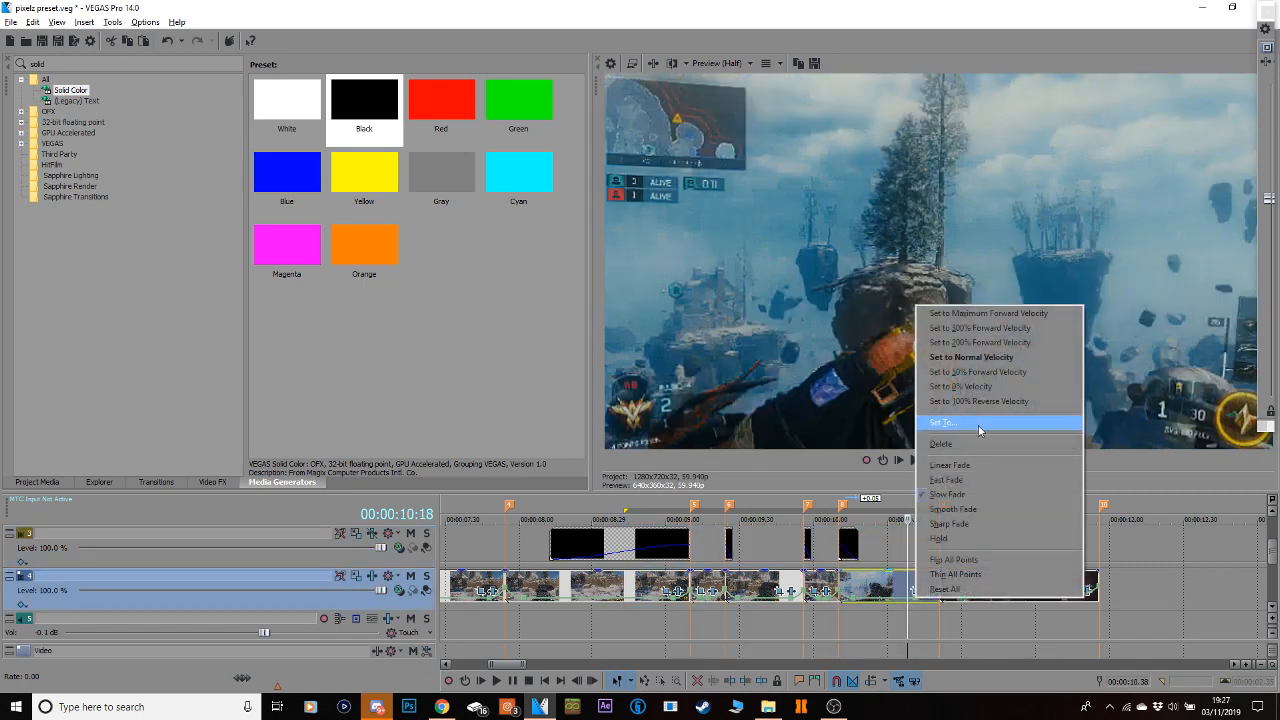
click(979, 430)
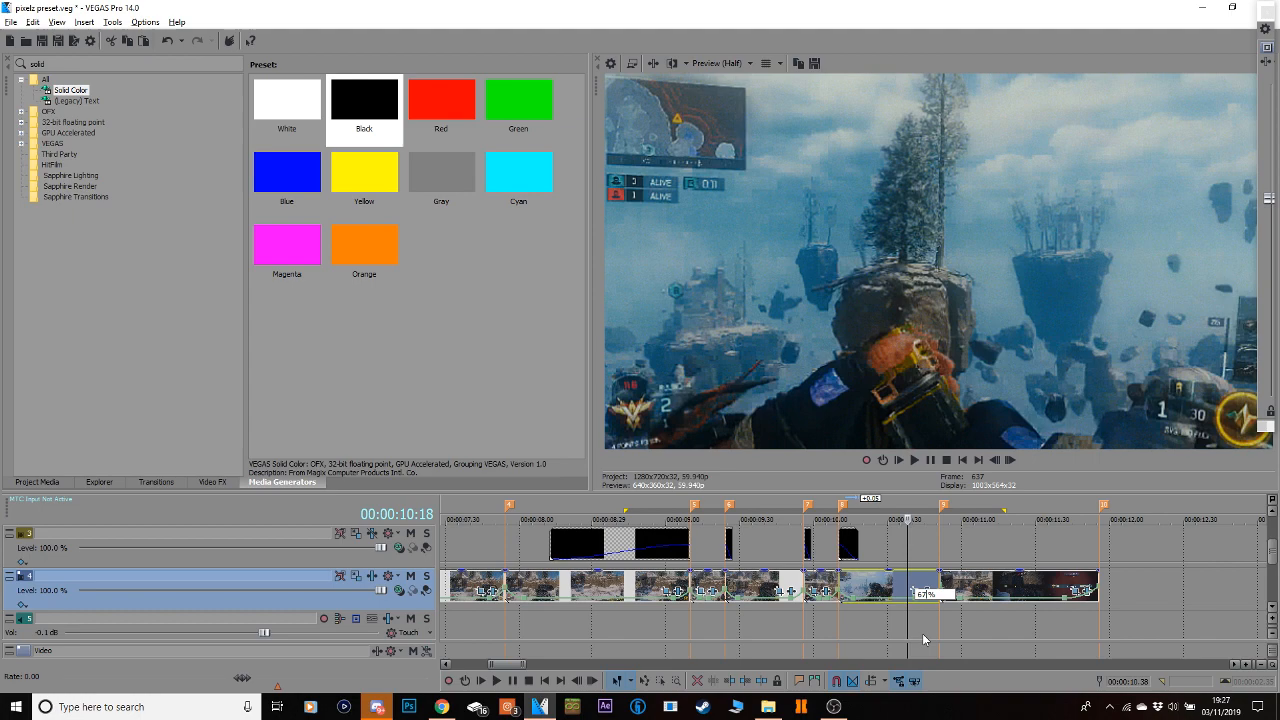
click(926, 617)
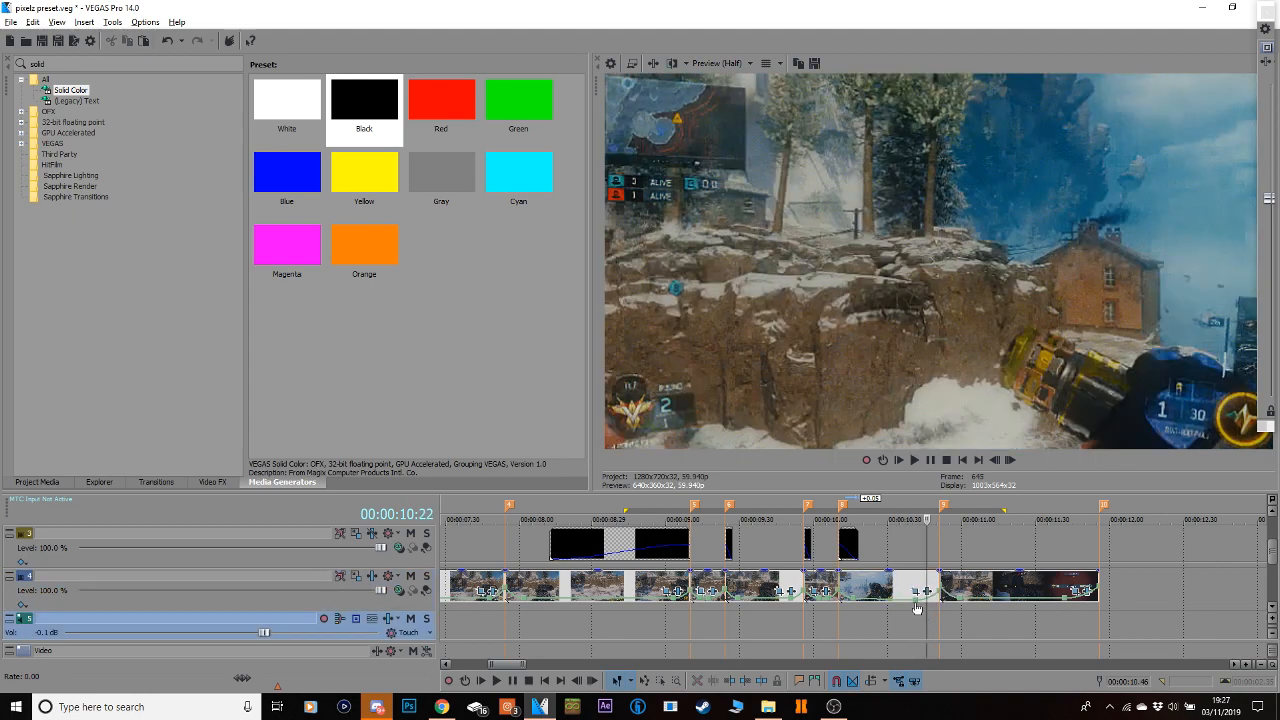
right_click(917, 599)
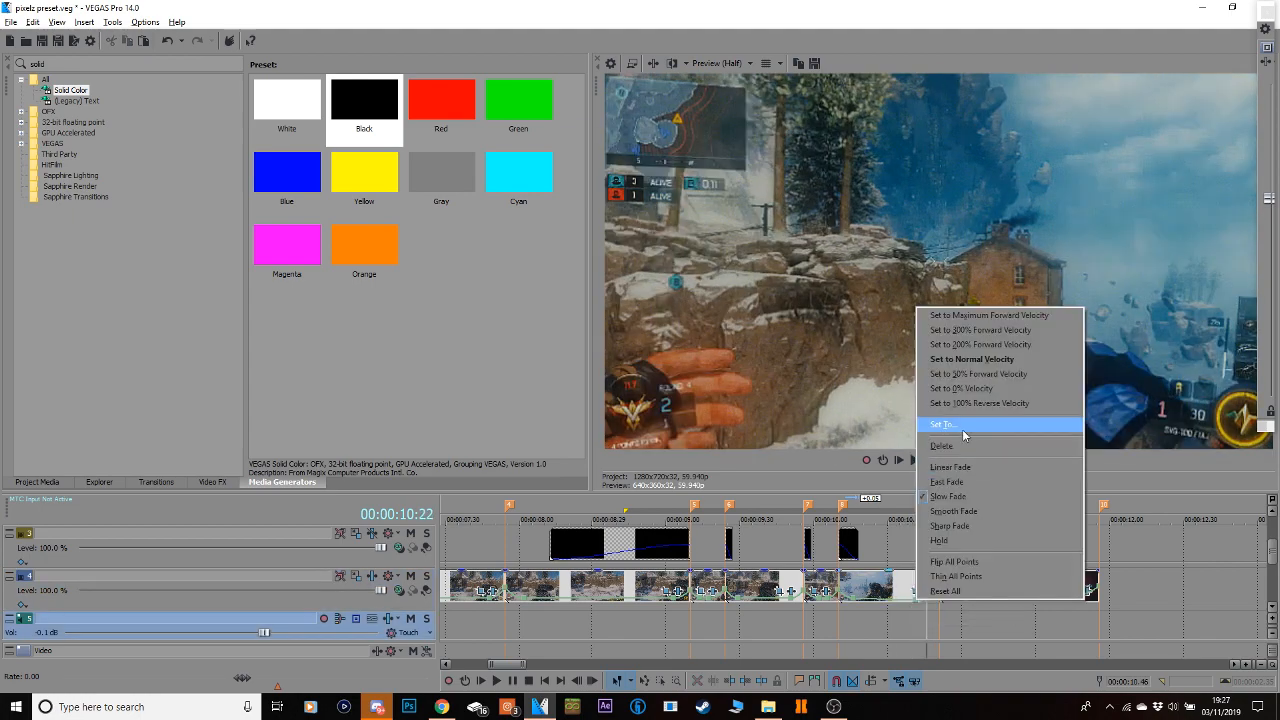
click(945, 424)
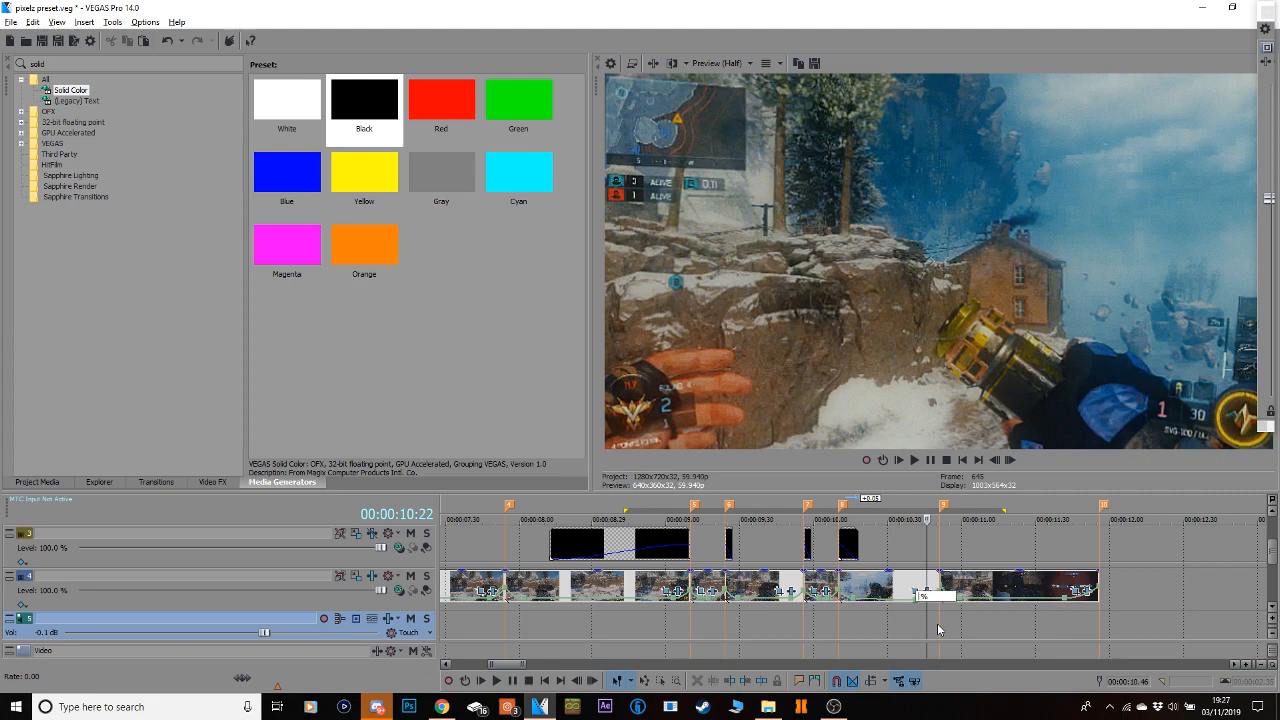
text(1)
key(Return)
Find the S_Shake effect by searching for "shake" and apply its creepy preset to the clip between markers 8 and 9.
click(899, 585)
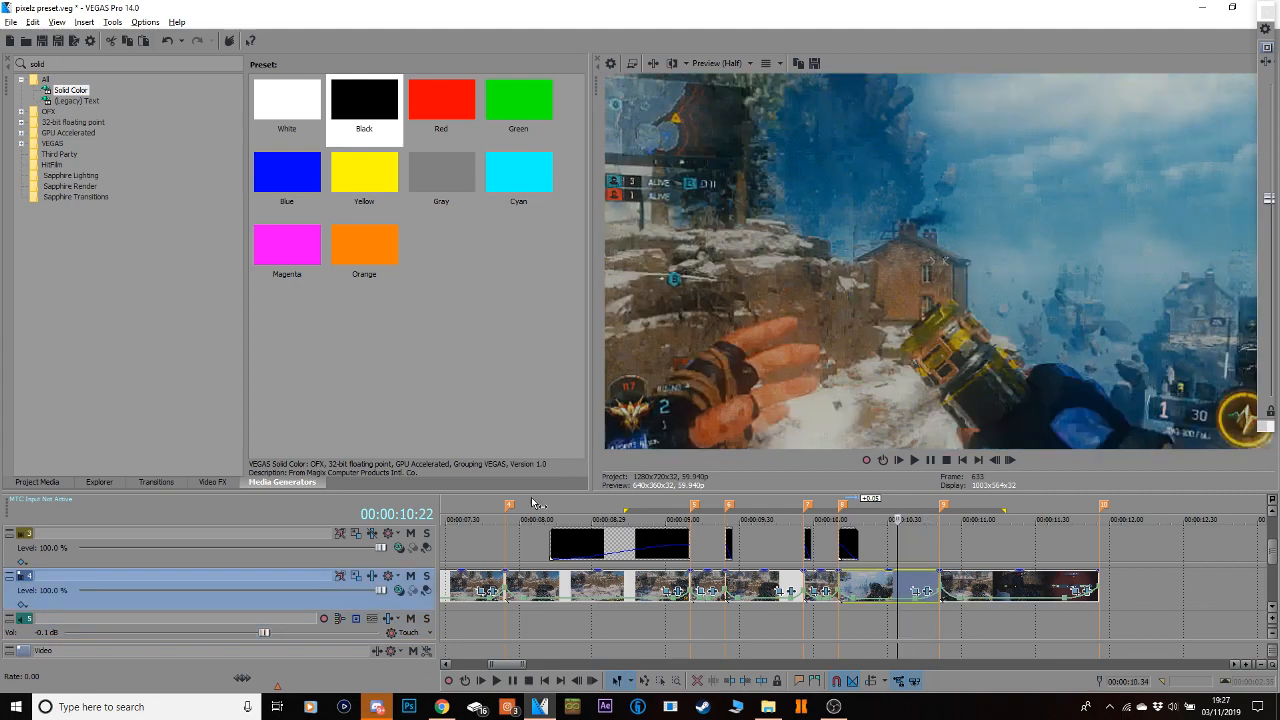
click(212, 482)
click(54, 60)
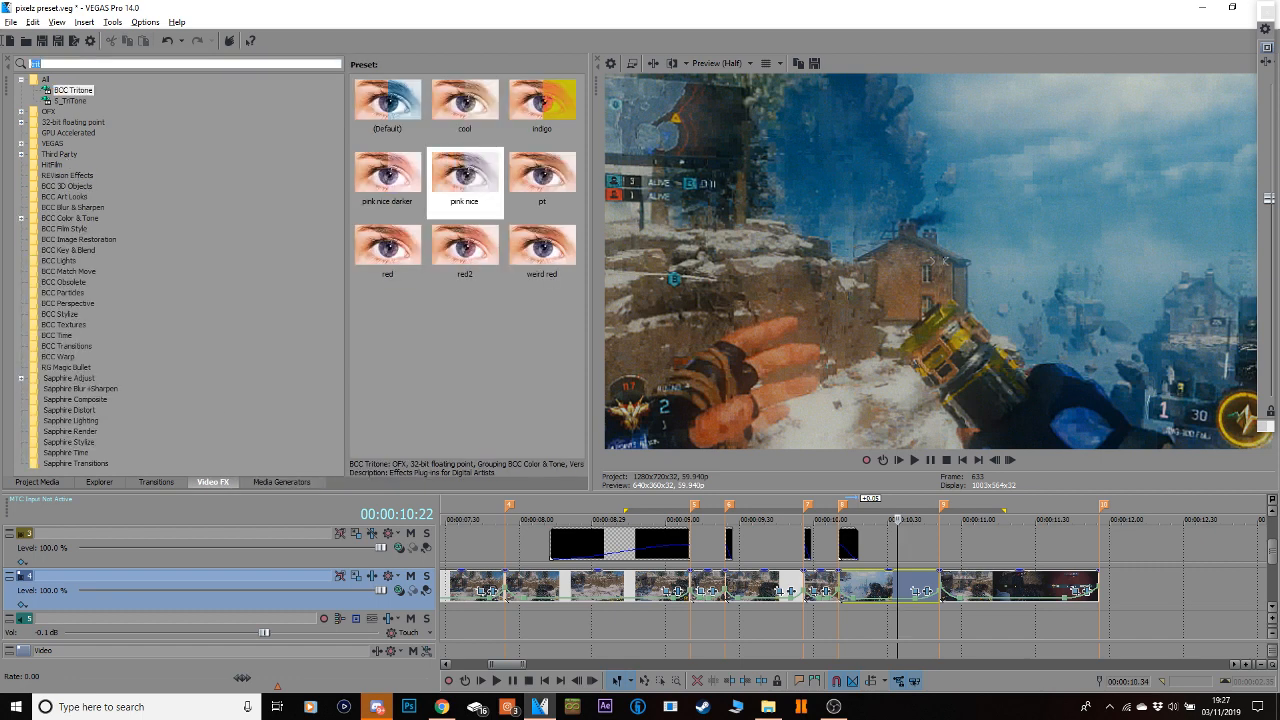
text(shake)
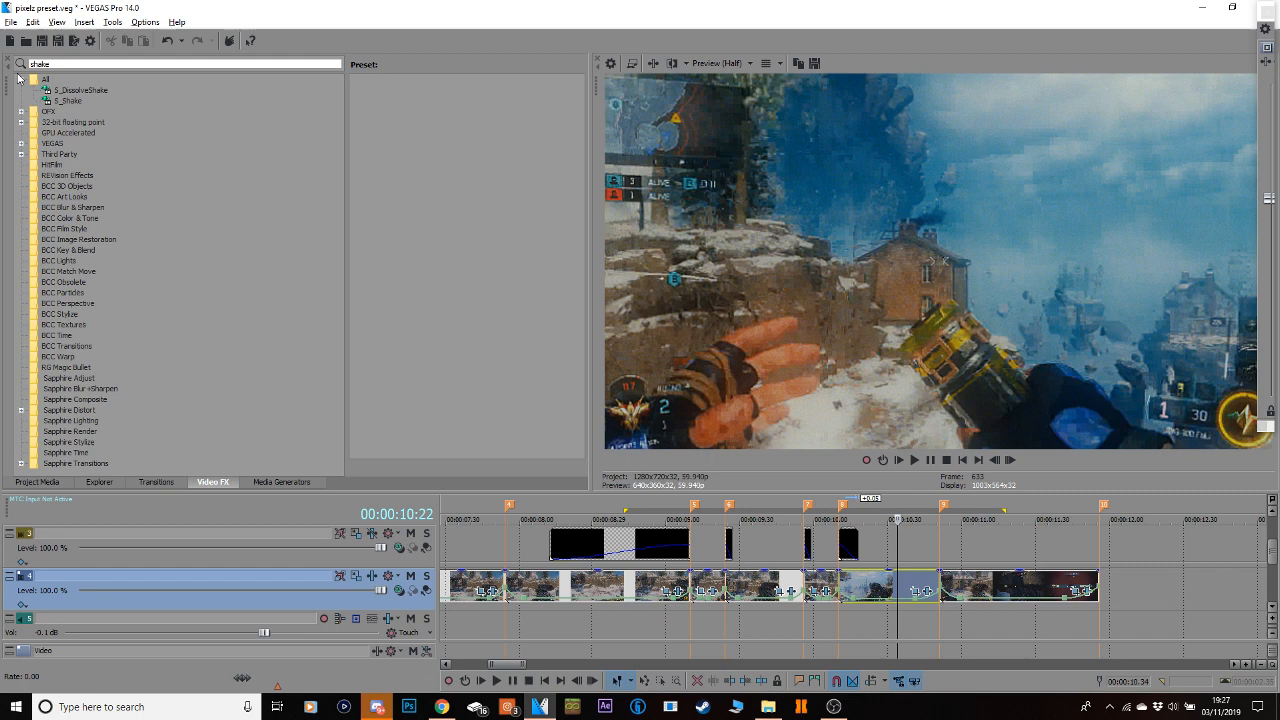
click(68, 101)
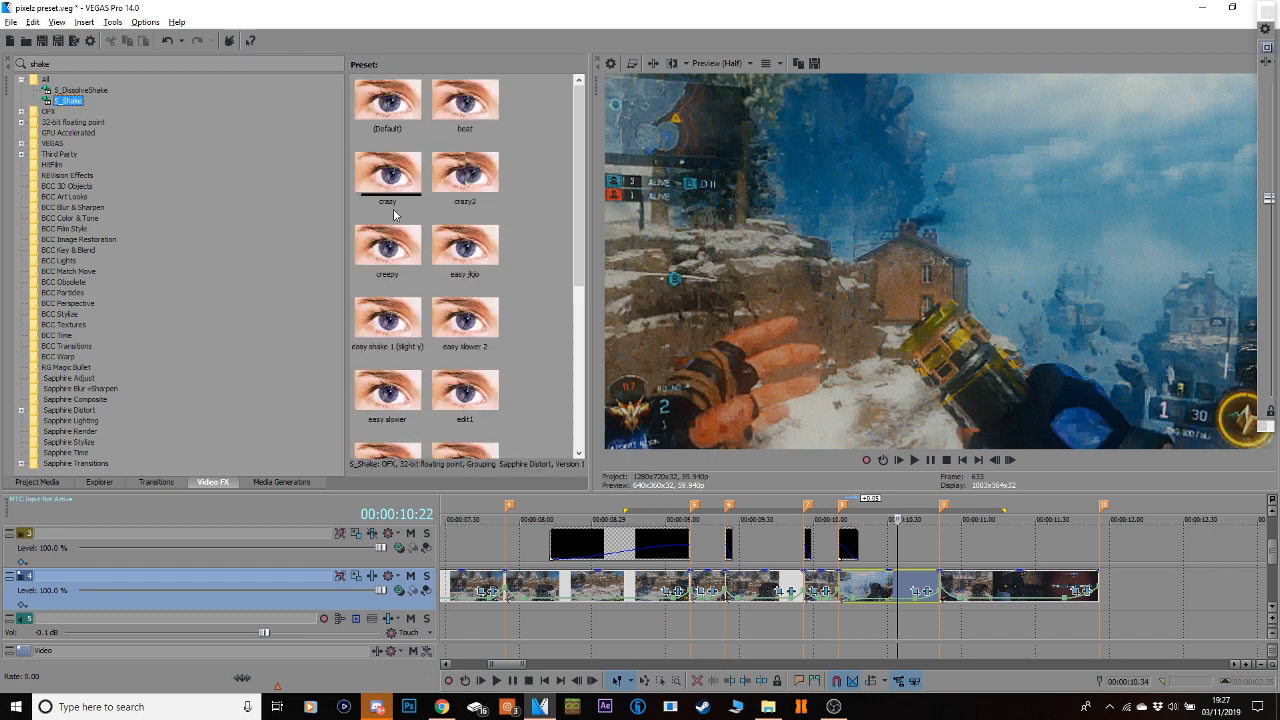
drag(388, 248, 910, 589)
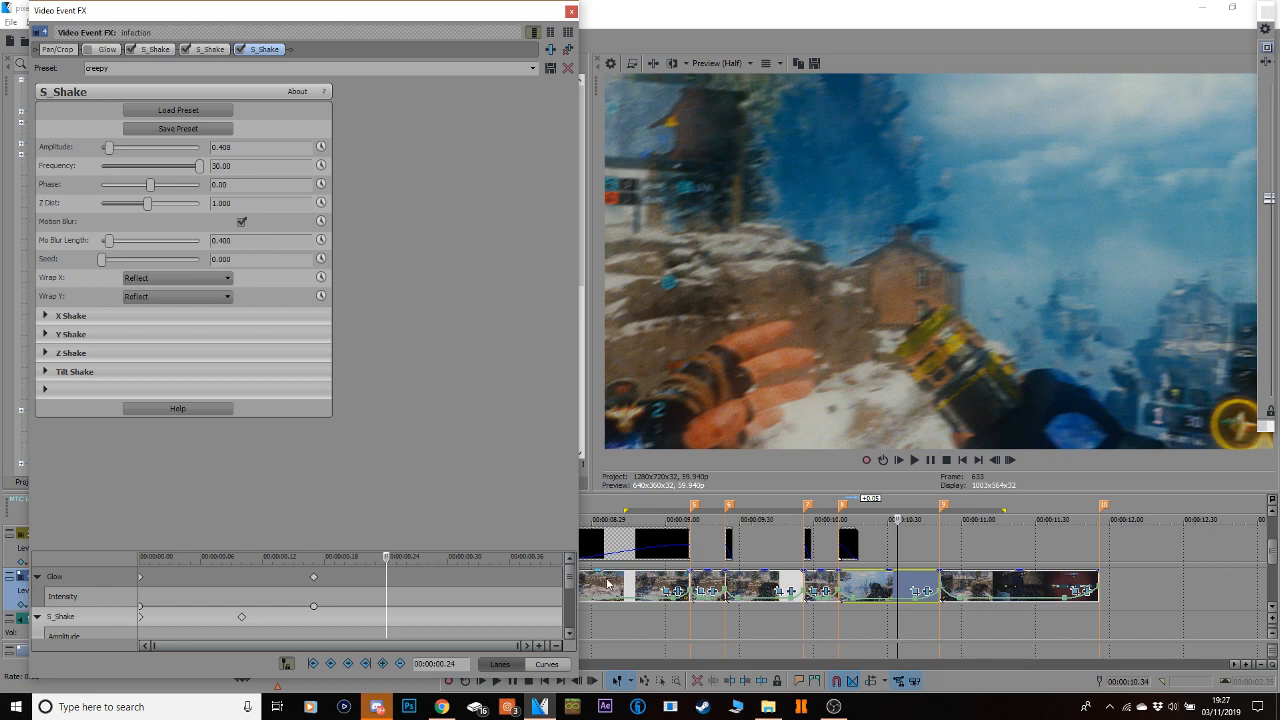
Animate the new S_Shake's amplitude and add keyframes at the clip's end (00:00:00.41) and at 00:00:00.25.
drag(576, 586, 574, 646)
click(562, 590)
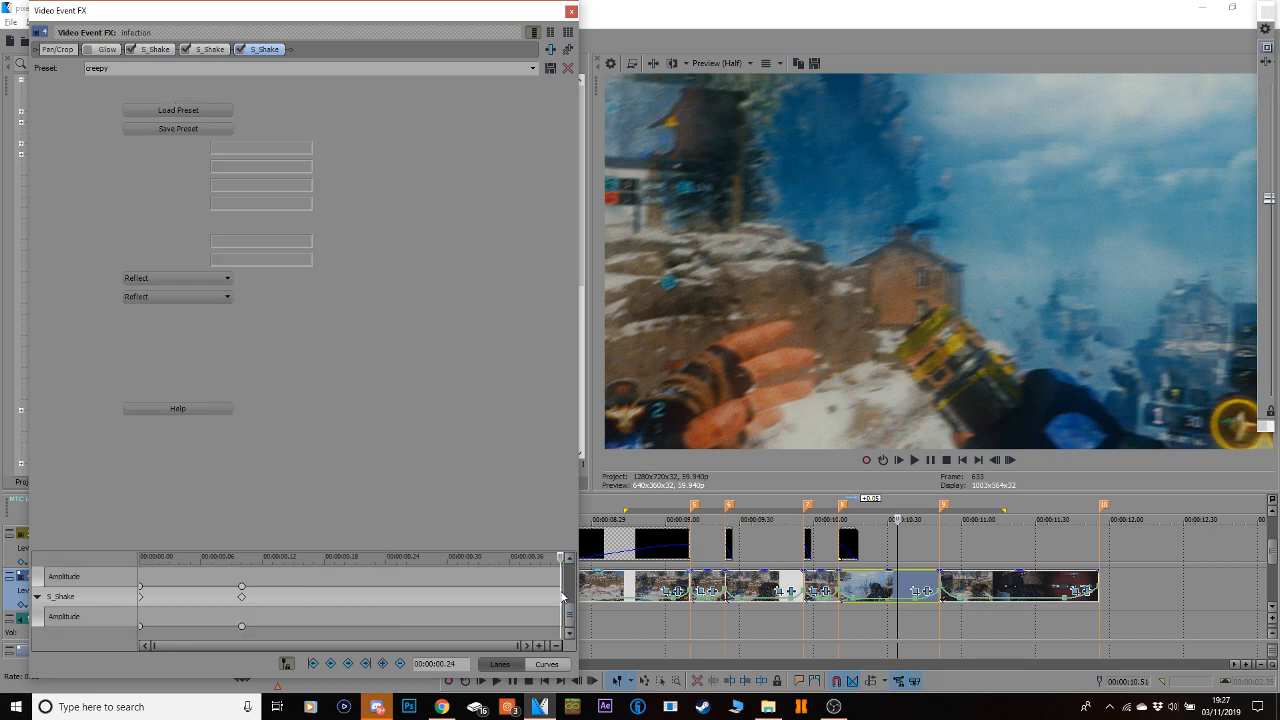
click(280, 49)
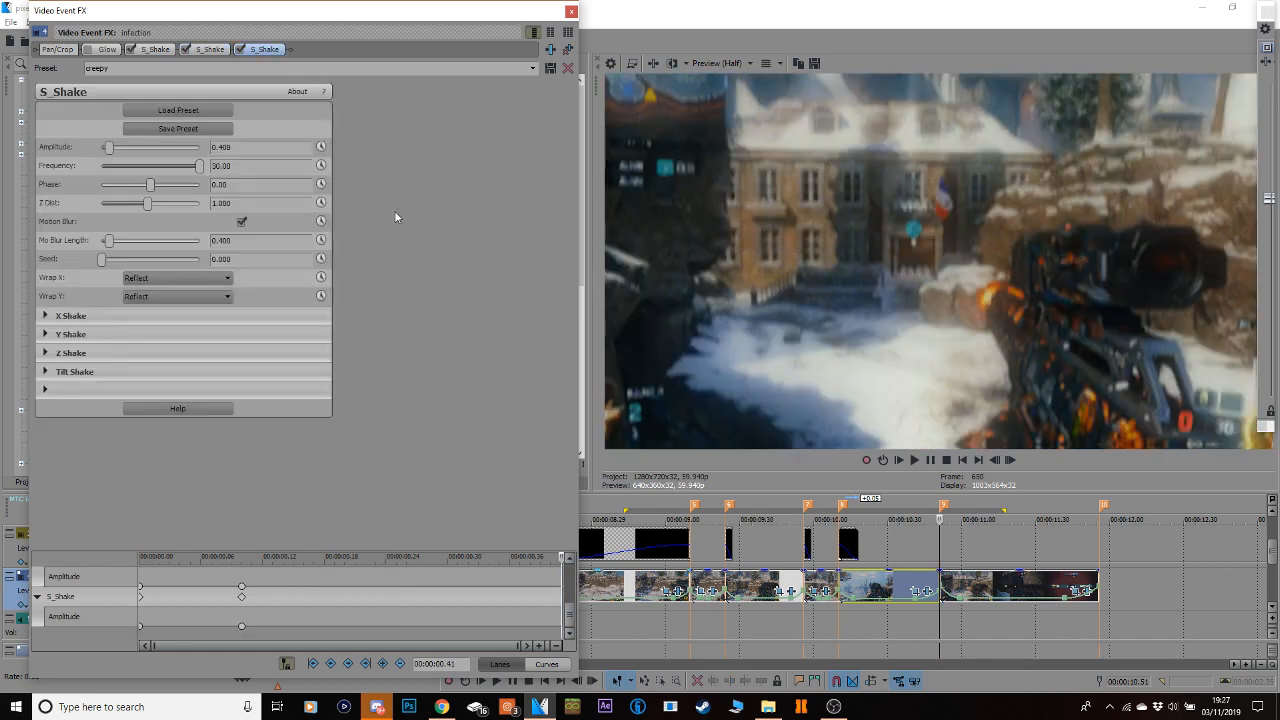
click(321, 147)
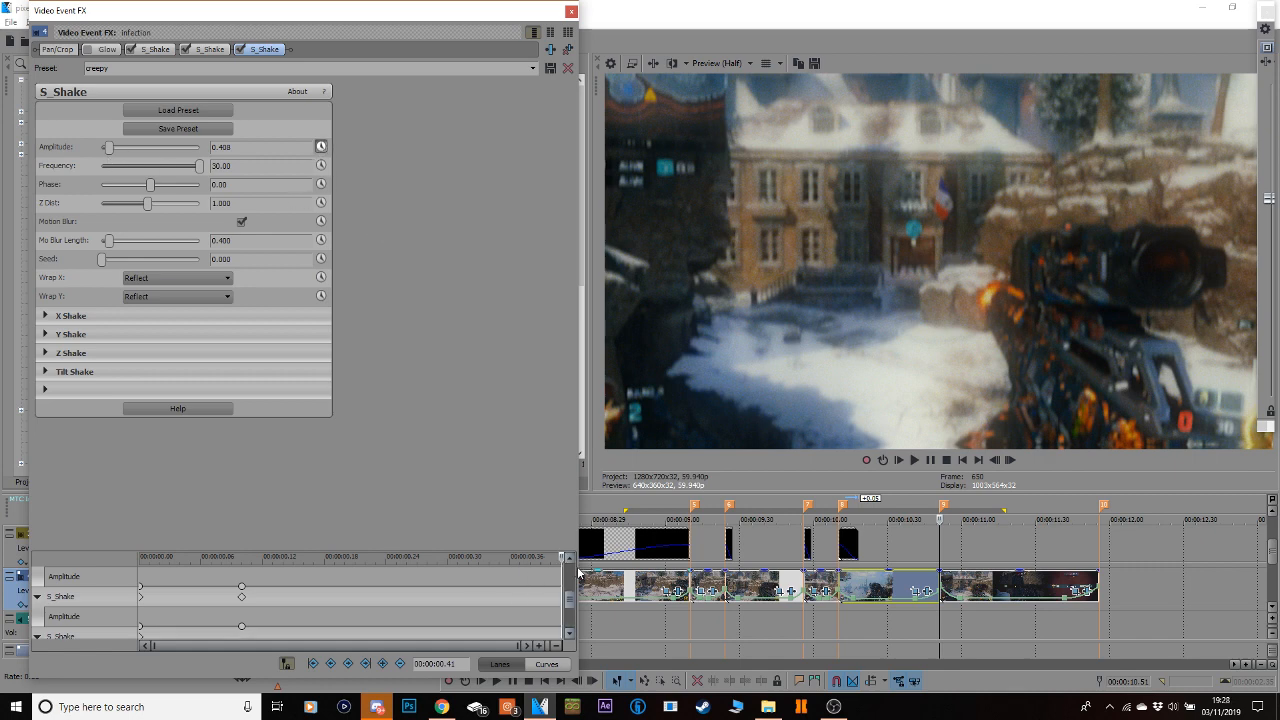
drag(570, 604, 562, 640)
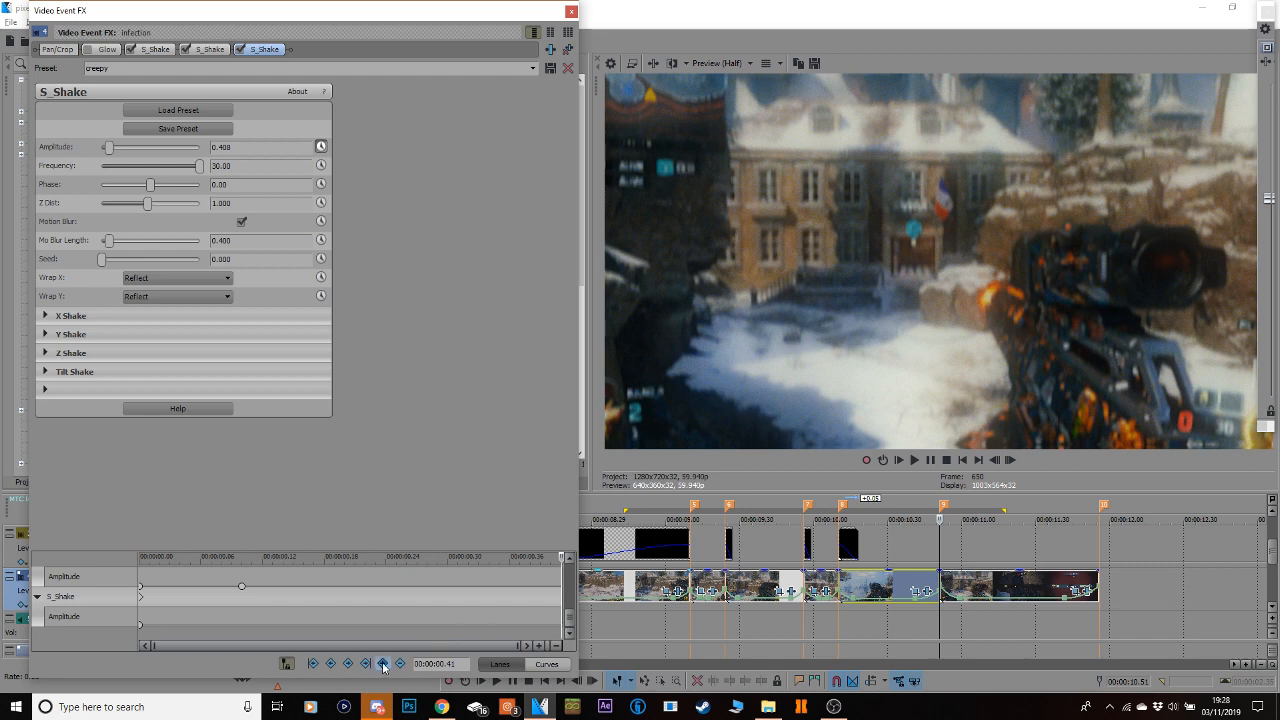
click(395, 607)
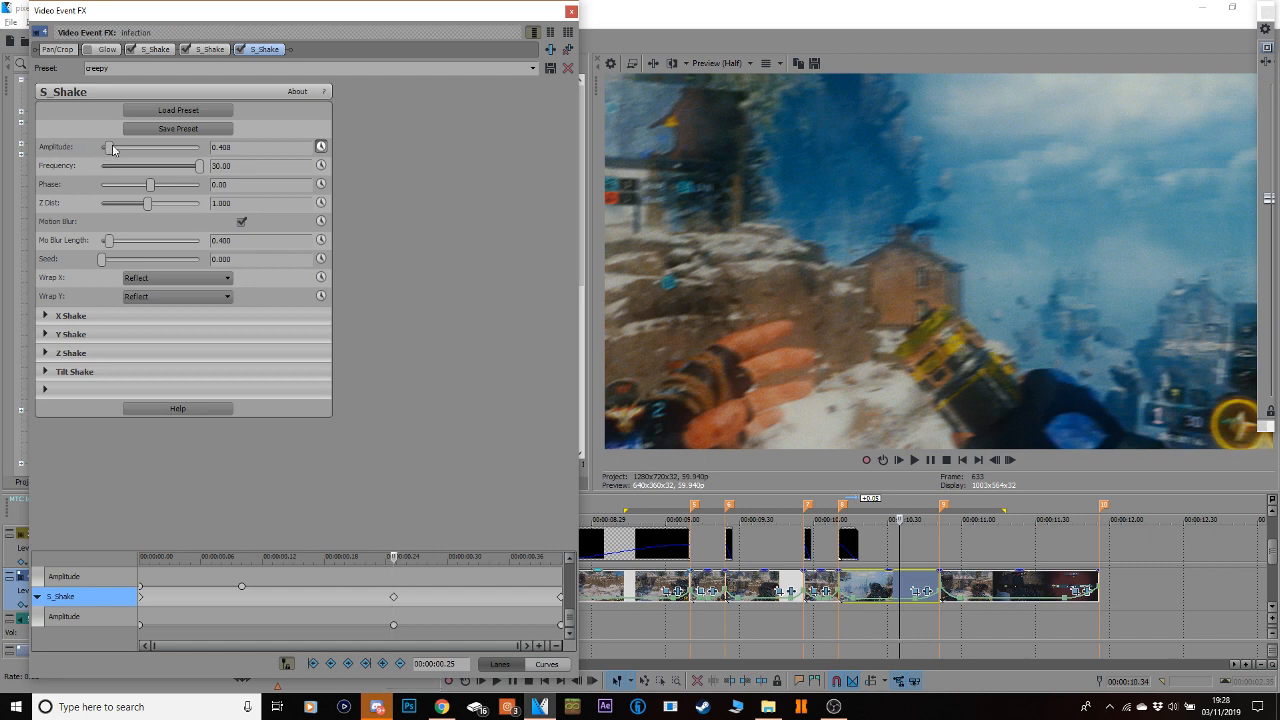
Set the shake amplitude to 0.000 at the 00:00:00.25 keyframe and at the start keyframe.
drag(106, 148, 55, 148)
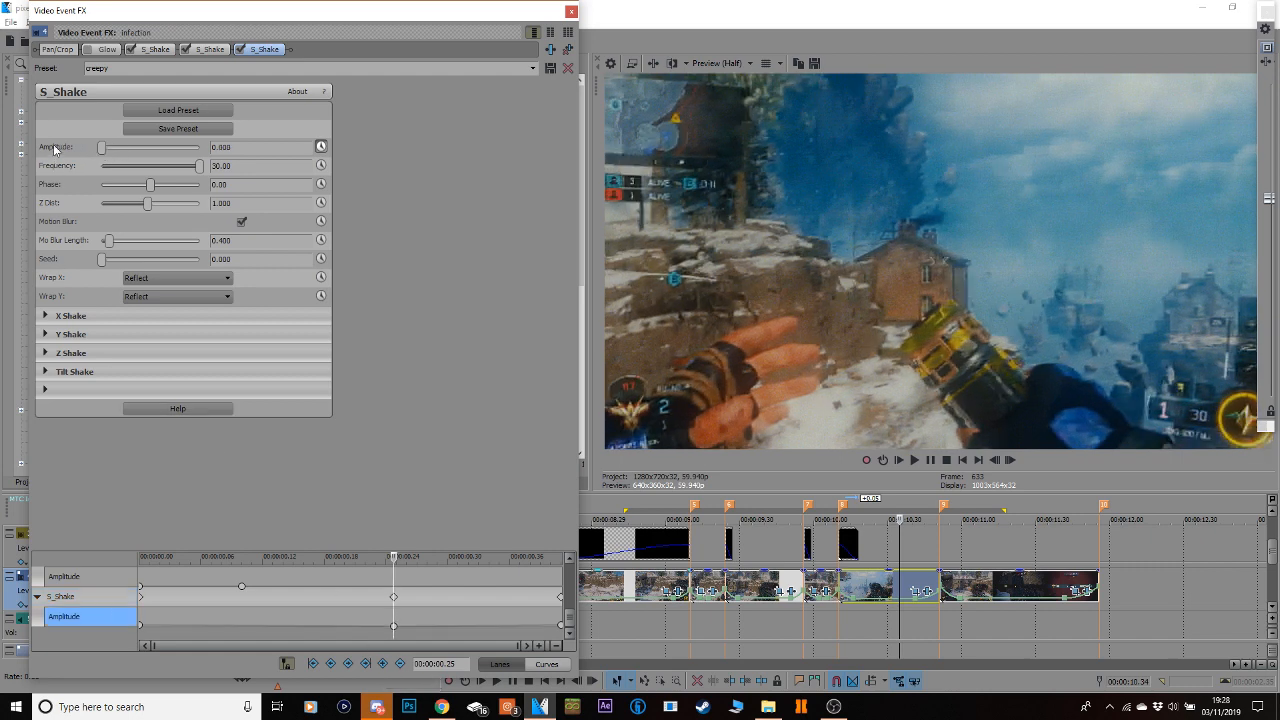
click(150, 594)
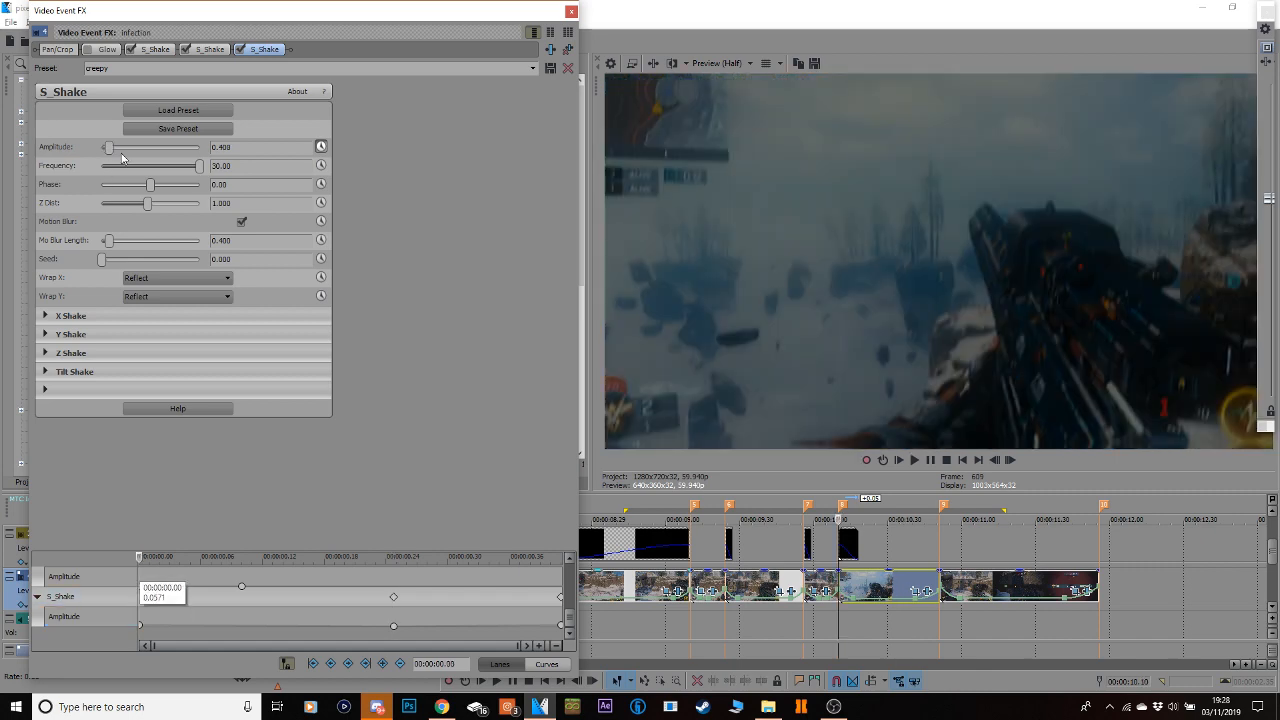
drag(109, 148, 62, 148)
Set the interpolation of the amplitude keyframe at 00:00:00.25 to Slow Fade.
click(394, 600)
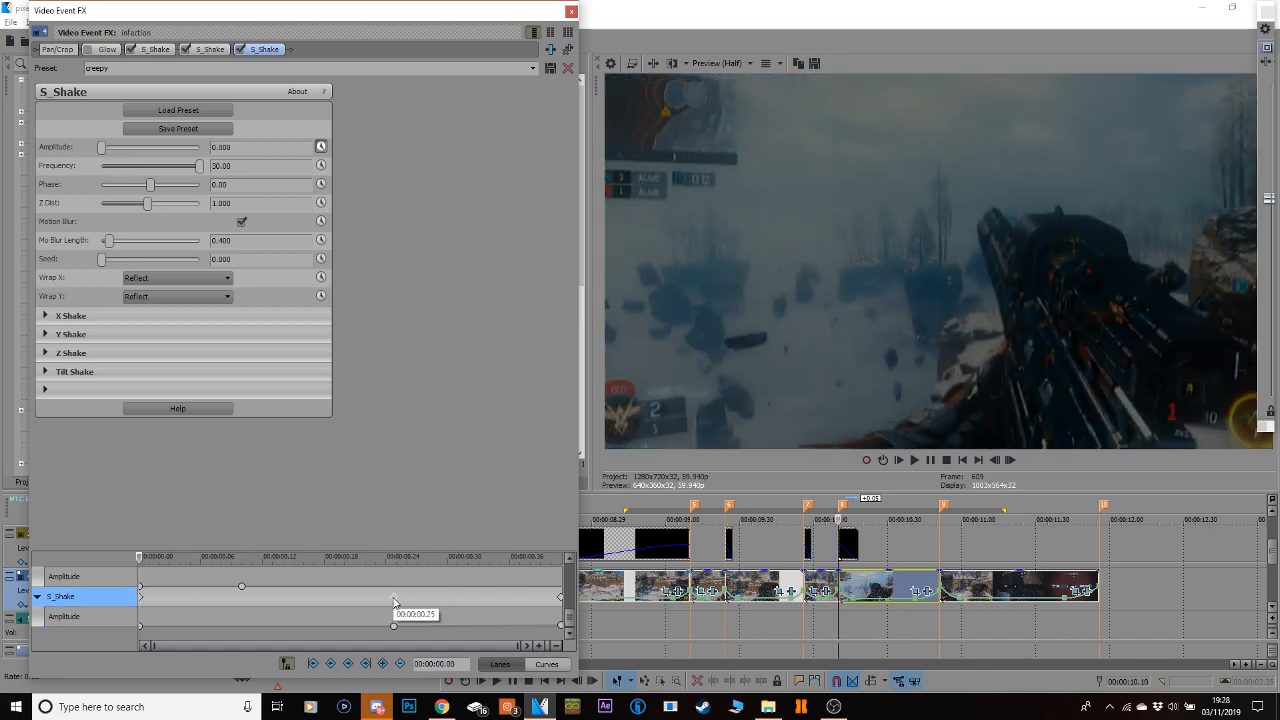
click(395, 628)
right_click(395, 628)
key(Escape)
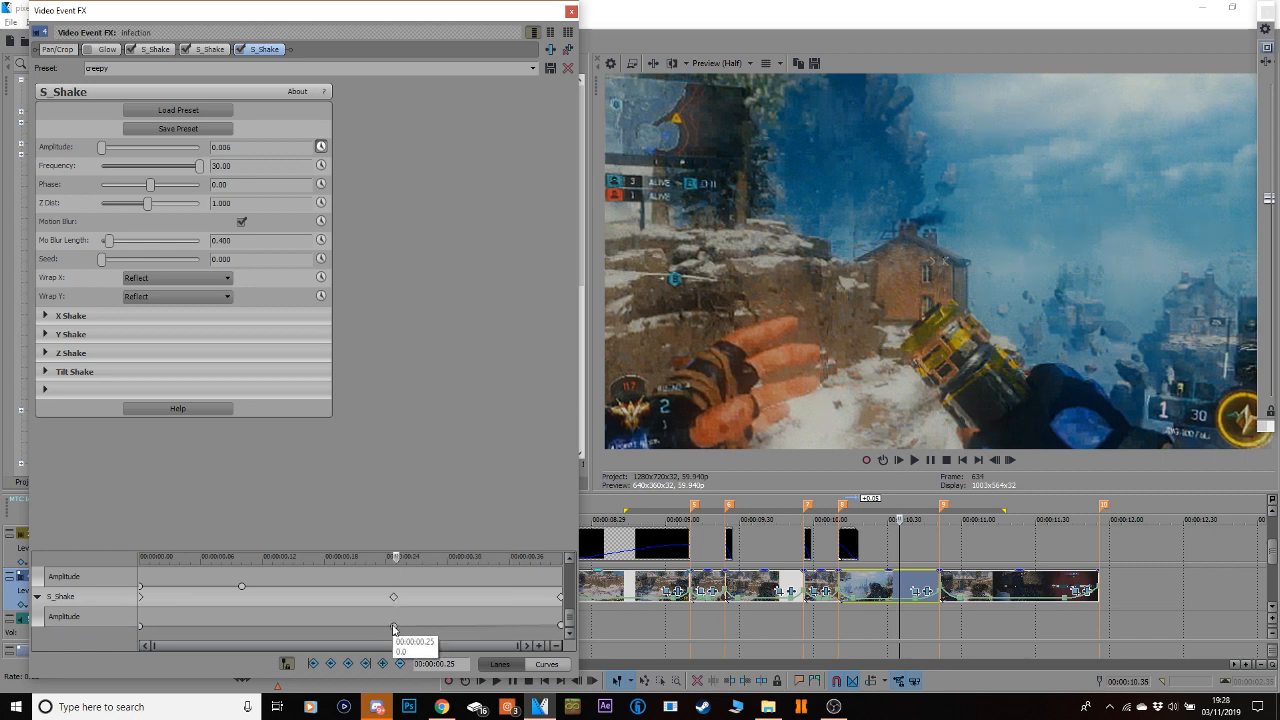
right_click(394, 628)
click(431, 556)
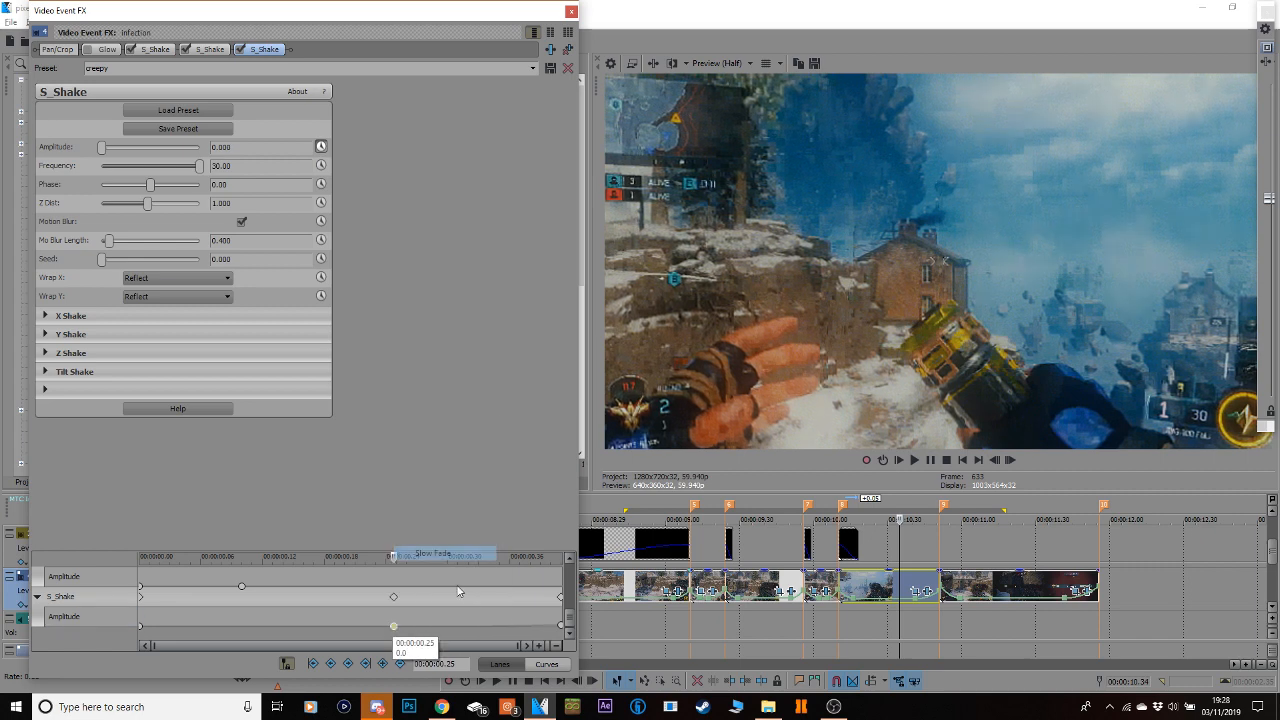
Change the end amplitude keyframe's interpolation, set its amplitude to 0.200, and close the effect settings.
click(561, 626)
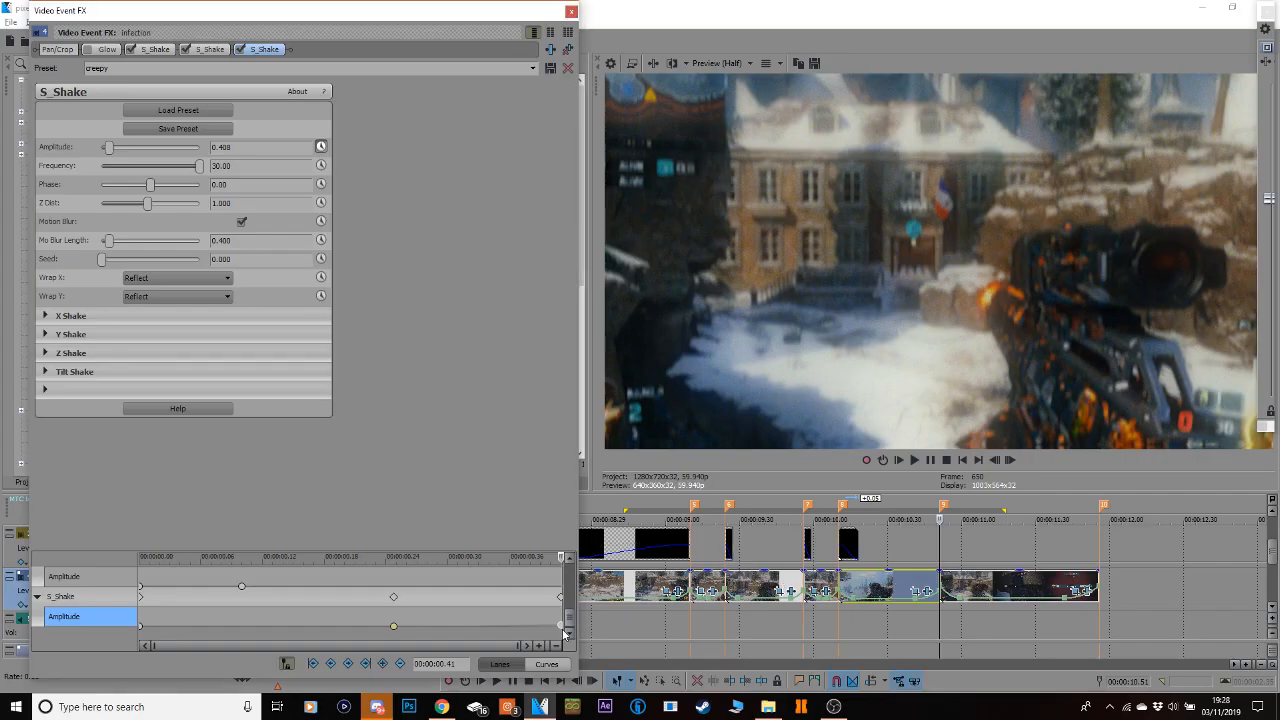
right_click(561, 626)
click(612, 544)
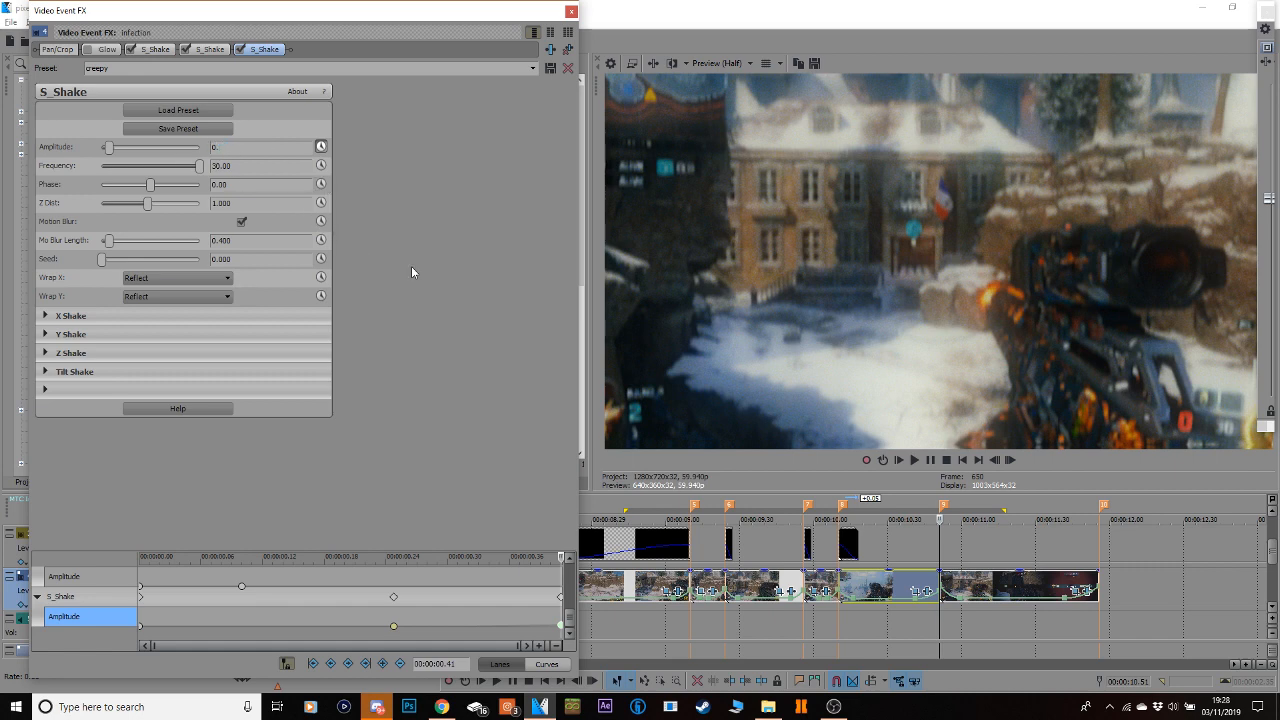
key(Return)
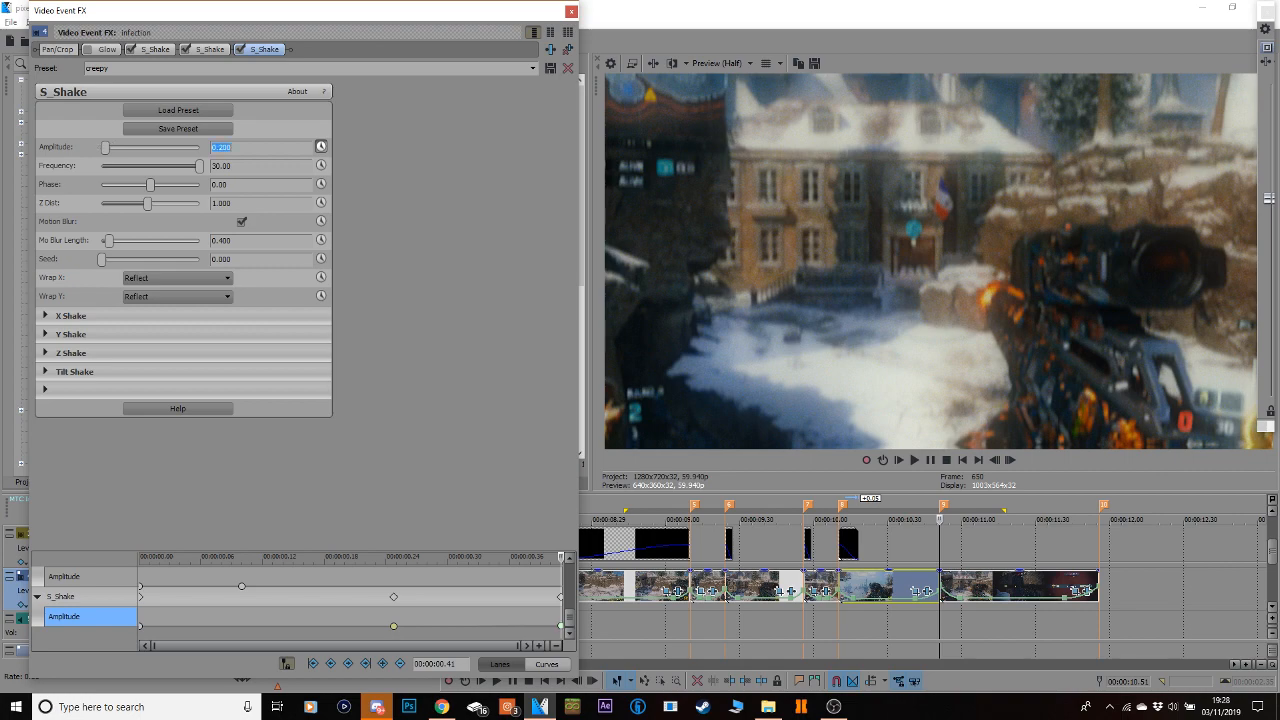
click(572, 12)
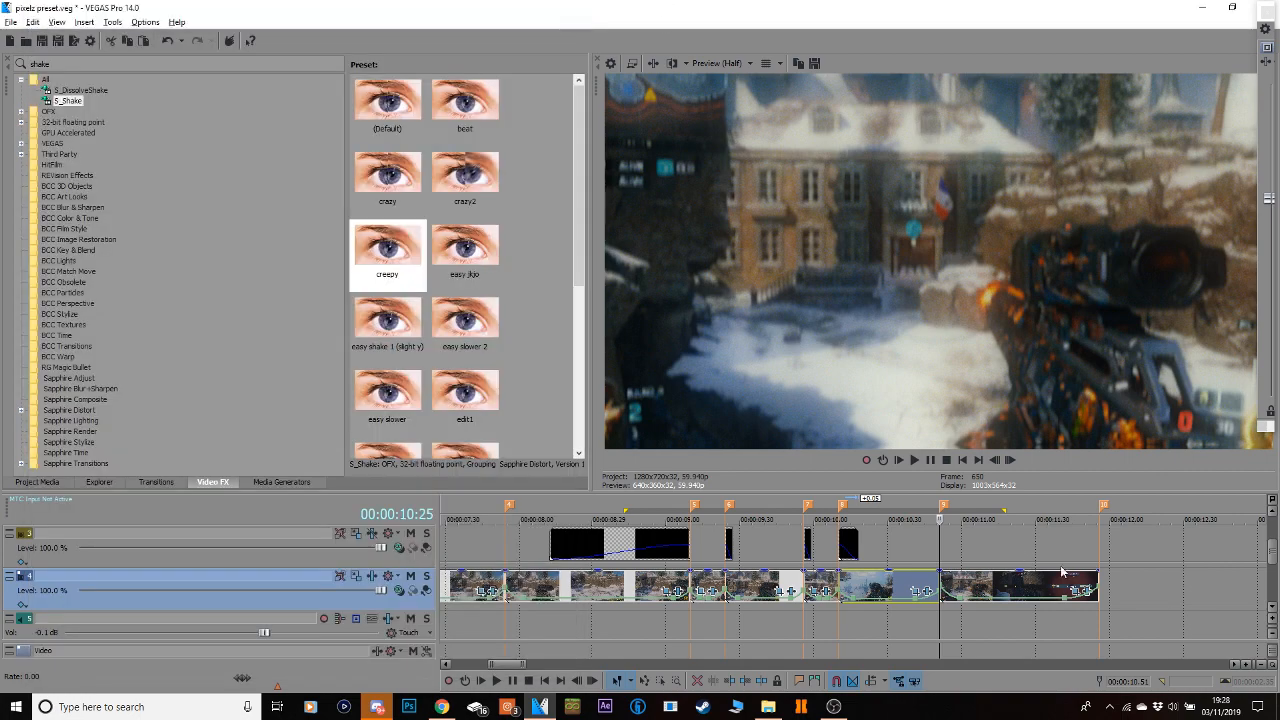
Play back the shaken clip, and set its last S_Shake's amplitude to 0.050 at the end keyframe.
drag(1173, 591, 752, 548)
key(space)
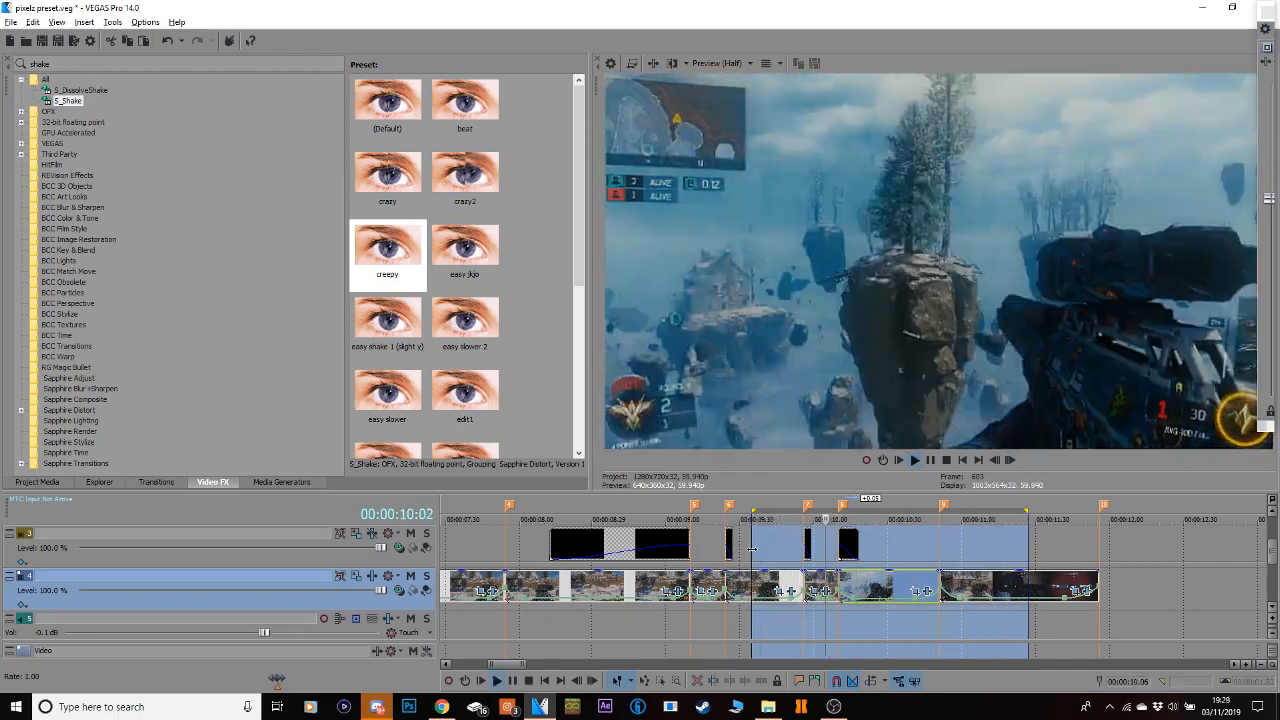
key(space)
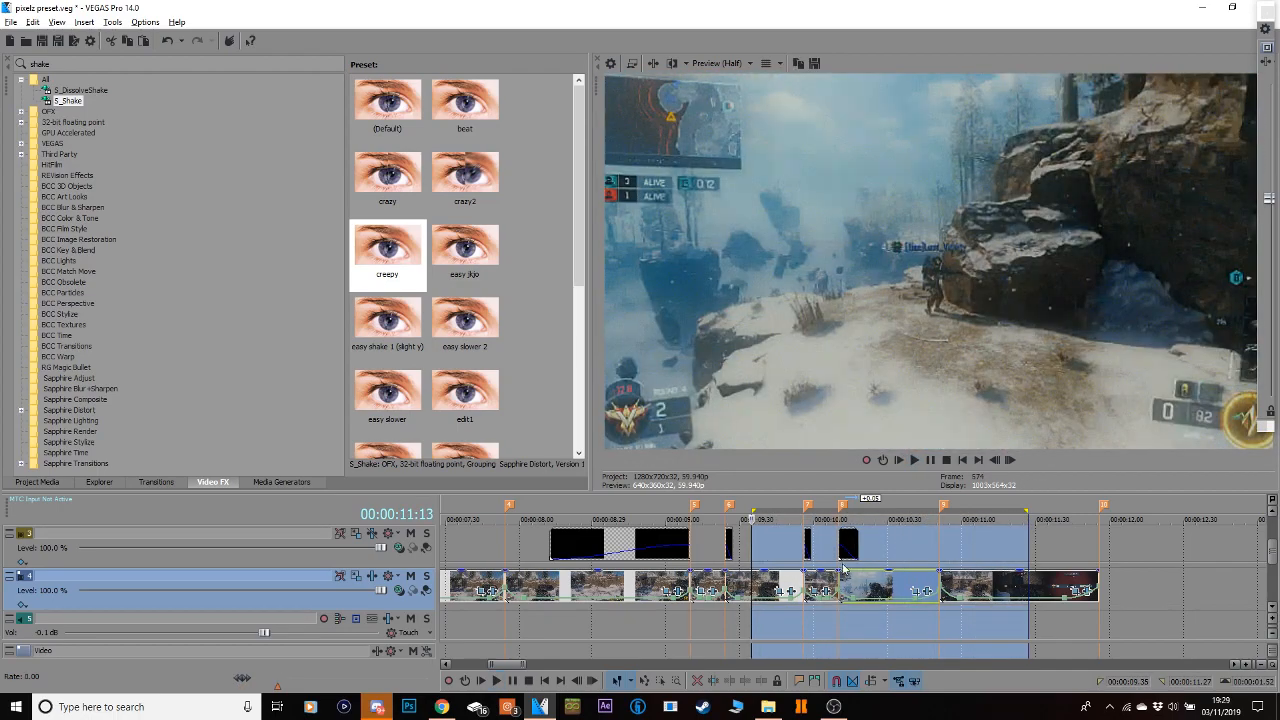
click(882, 592)
click(928, 592)
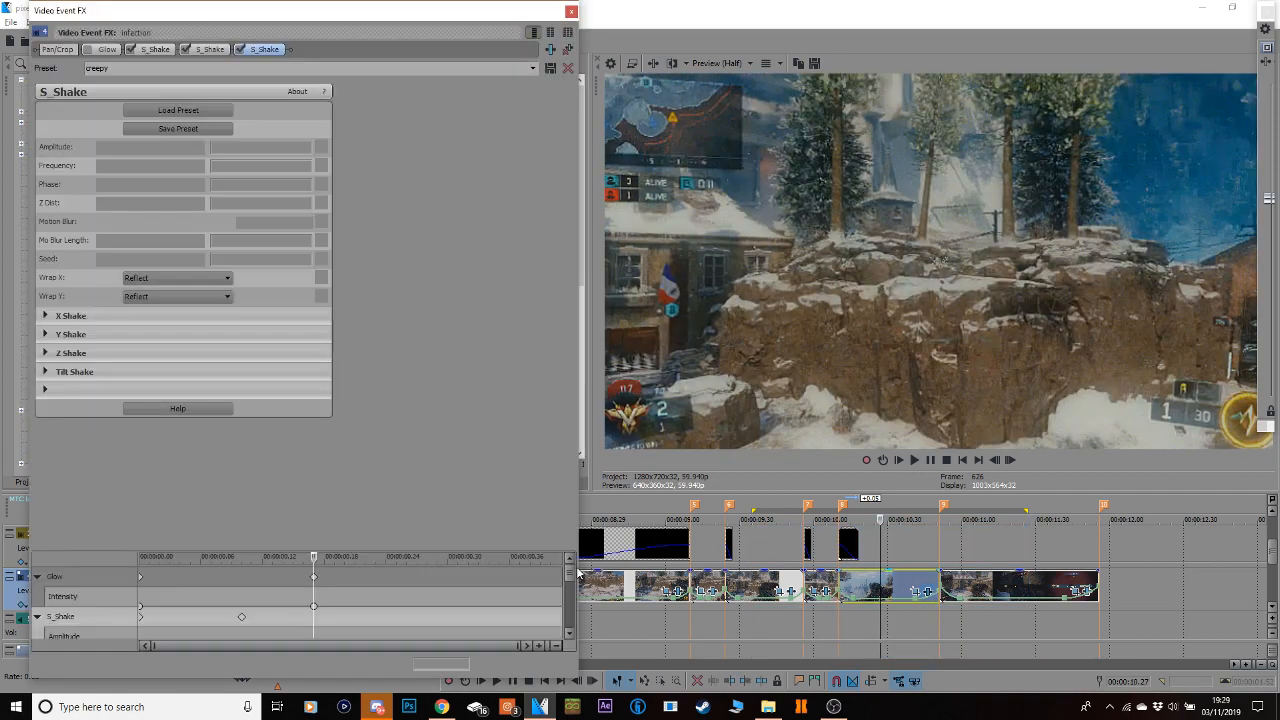
click(561, 603)
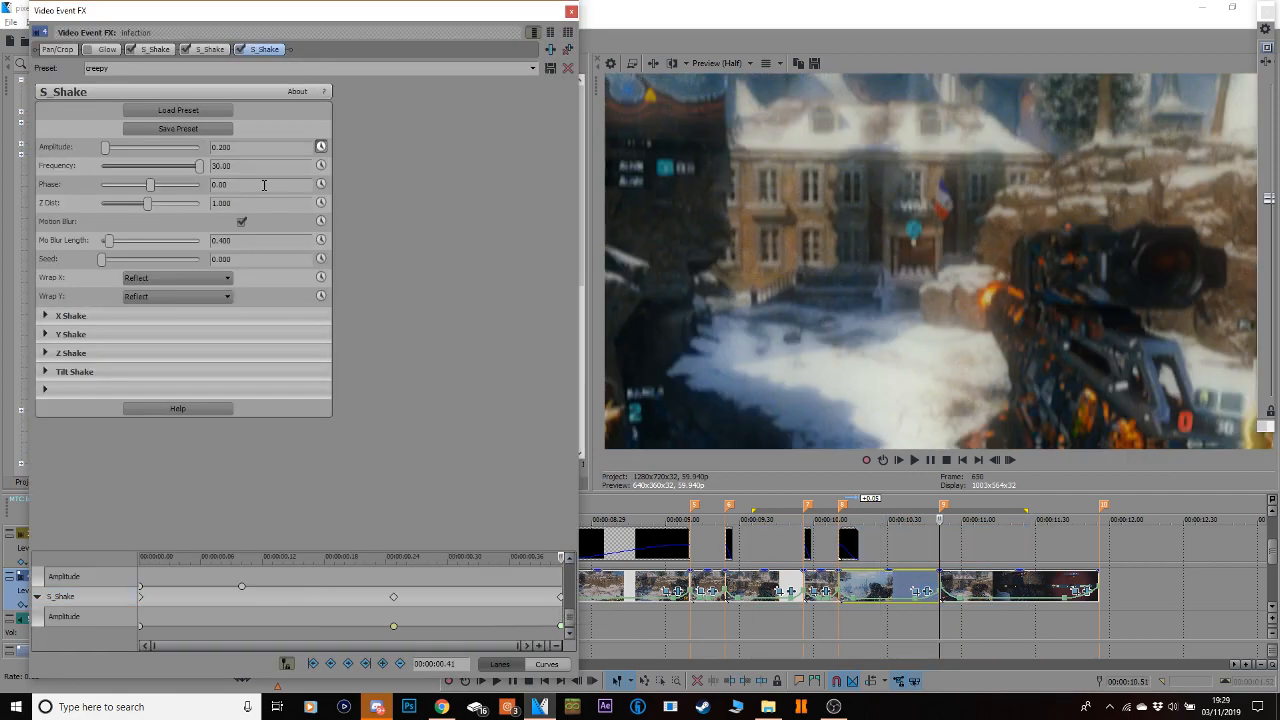
click(246, 147)
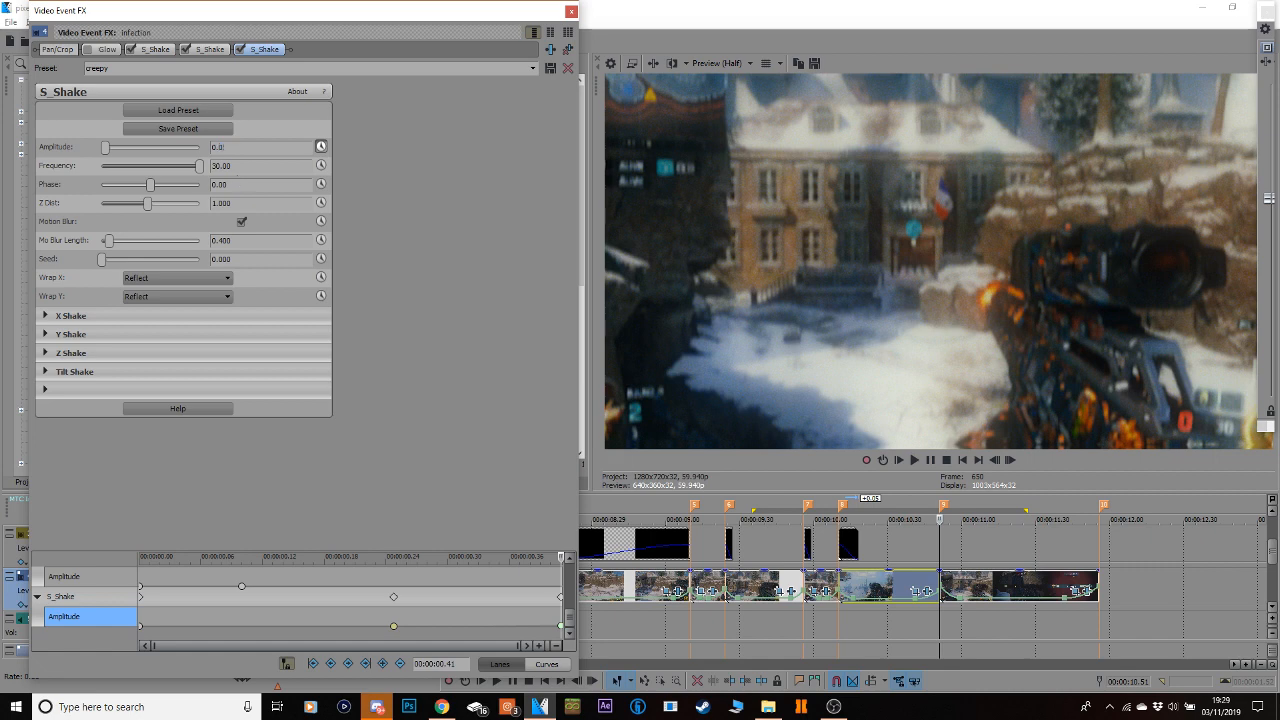
click(321, 146)
click(572, 11)
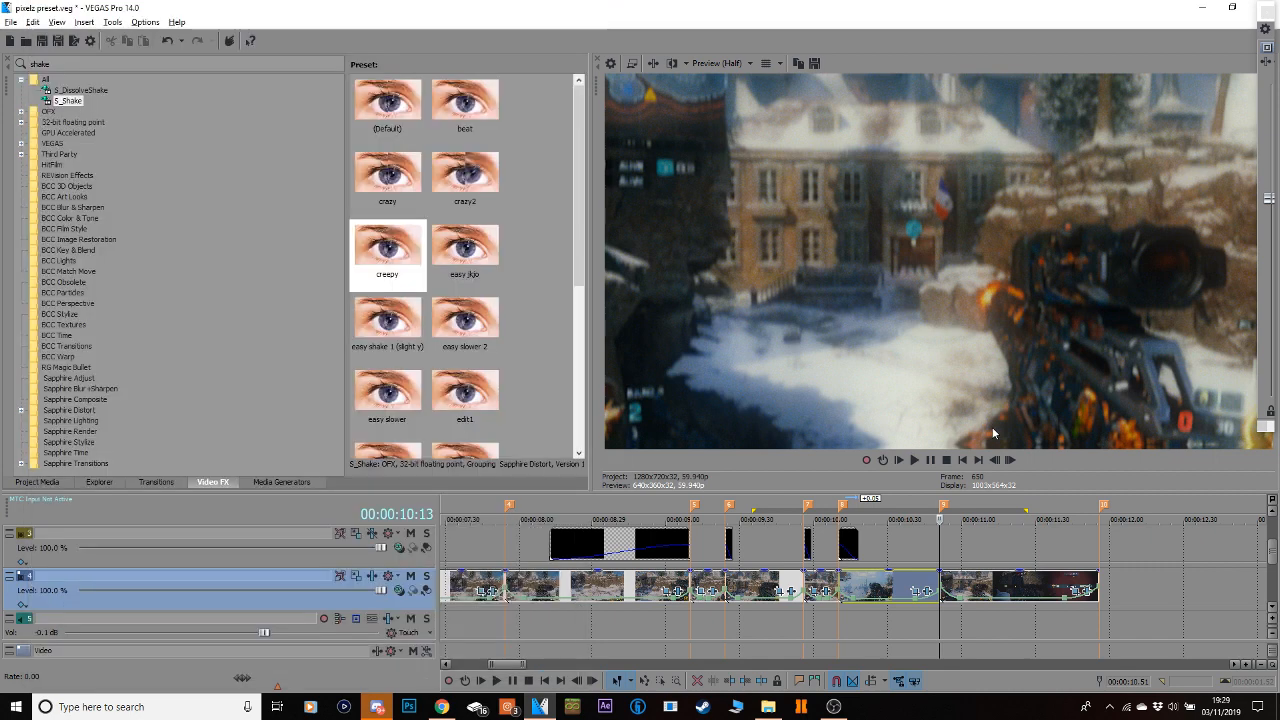
Move the last S_Shake's middle amplitude keyframe to 00:00:00.18, close the effect settings and play back the section.
click(926, 592)
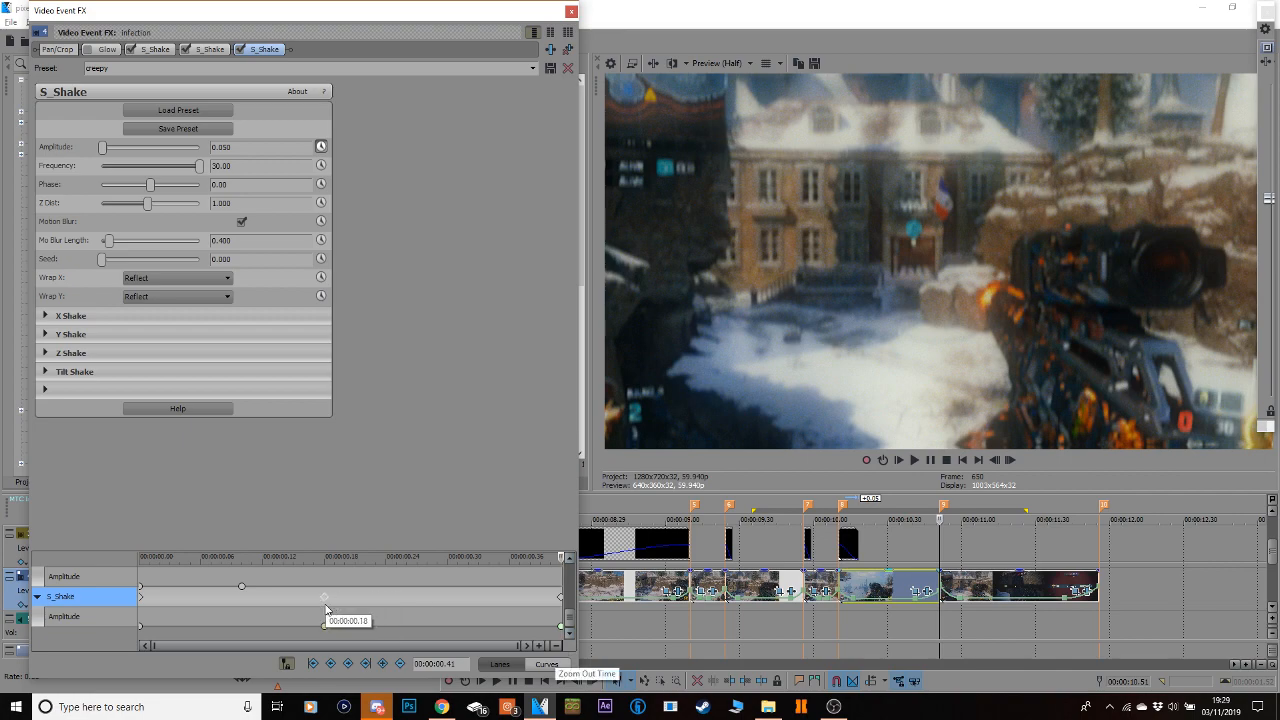
click(572, 11)
drag(1182, 545, 797, 537)
key(space)
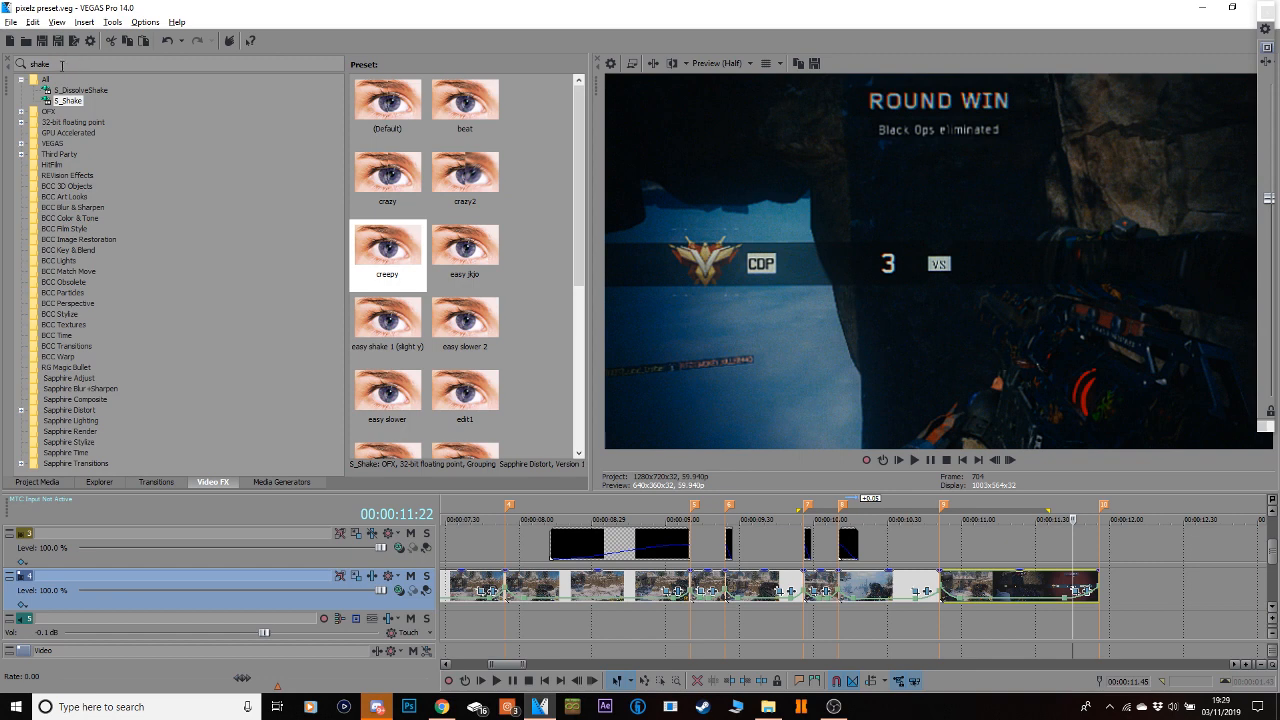
Find the S_Flicker effect with the search term "flick" and apply its "mad" preset to the final clip after marker 9.
double_click(61, 65)
text(flick)
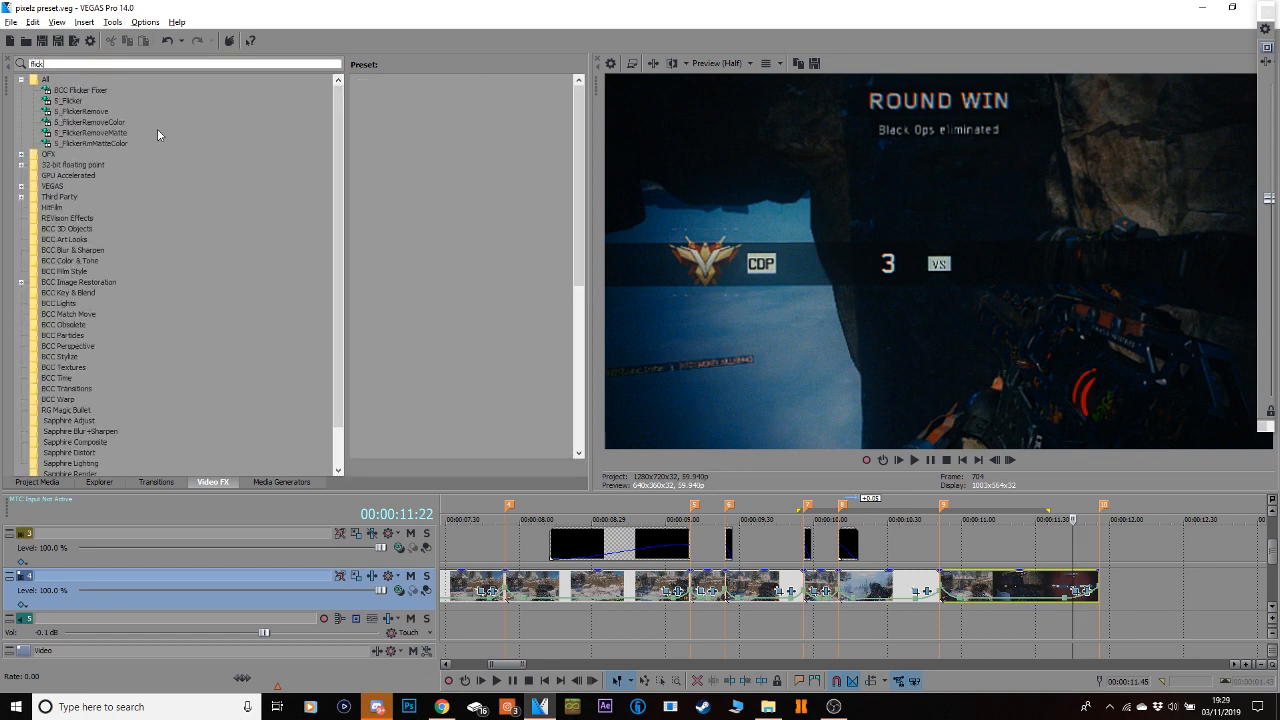
click(941, 580)
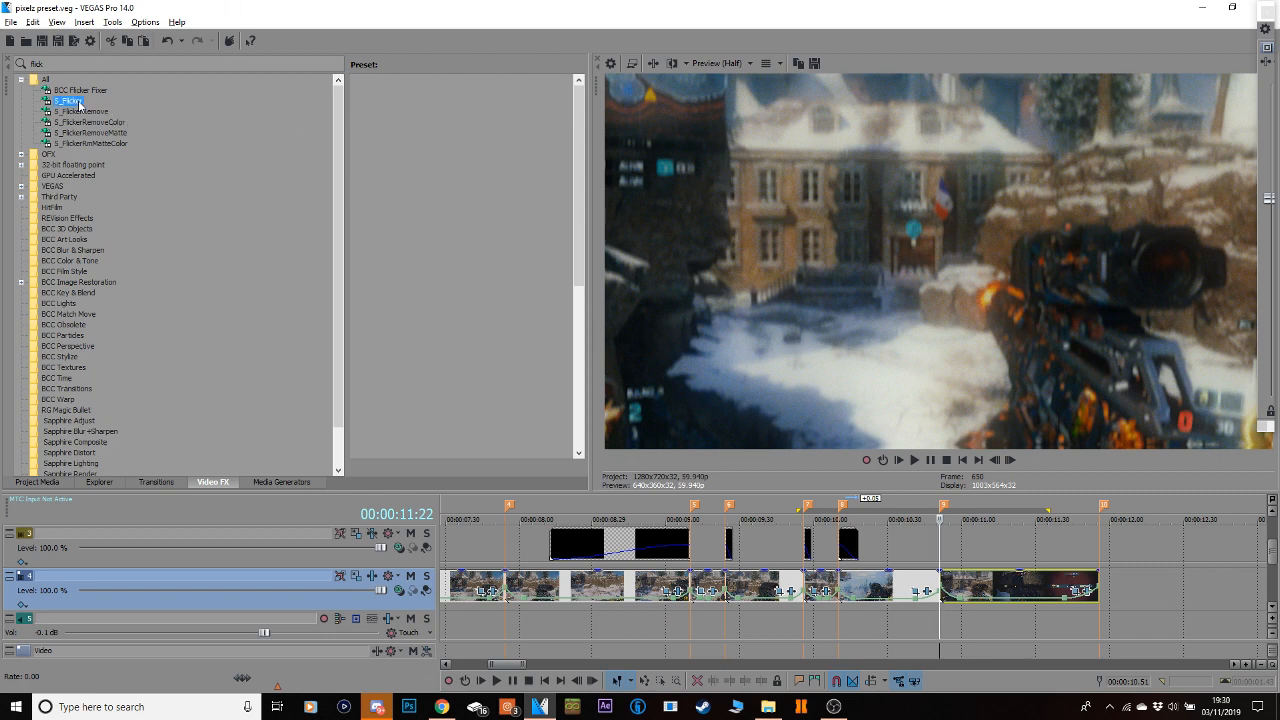
click(79, 102)
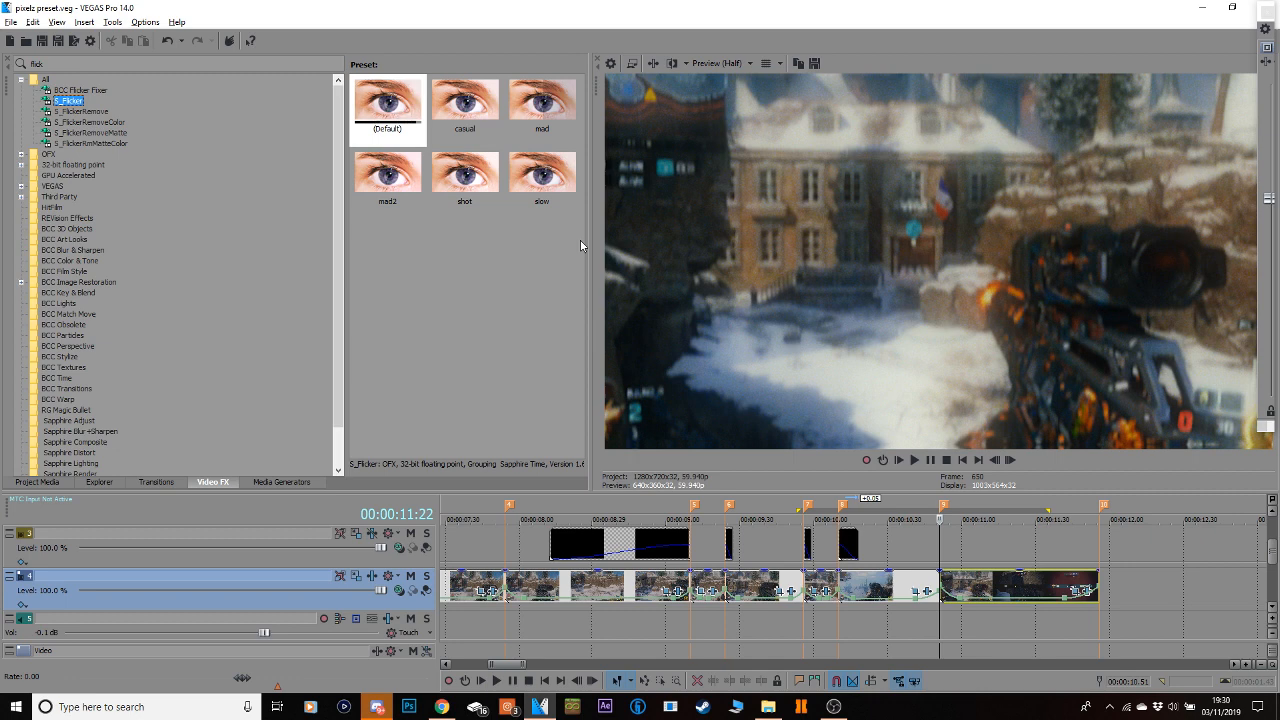
drag(542, 104, 955, 580)
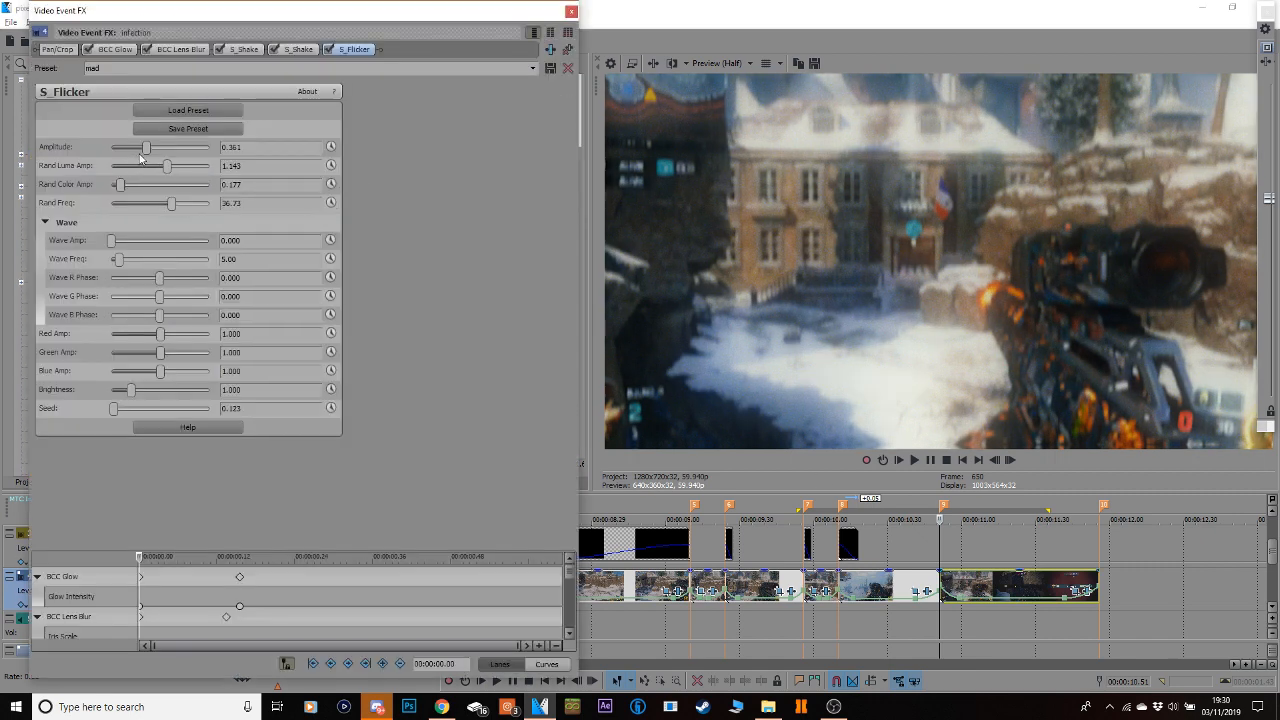
Animate the flicker amplitude from 1.000 at the clip's start down to its minimum at a 00:00:00.18 keyframe, and preview the result.
drag(145, 152, 323, 150)
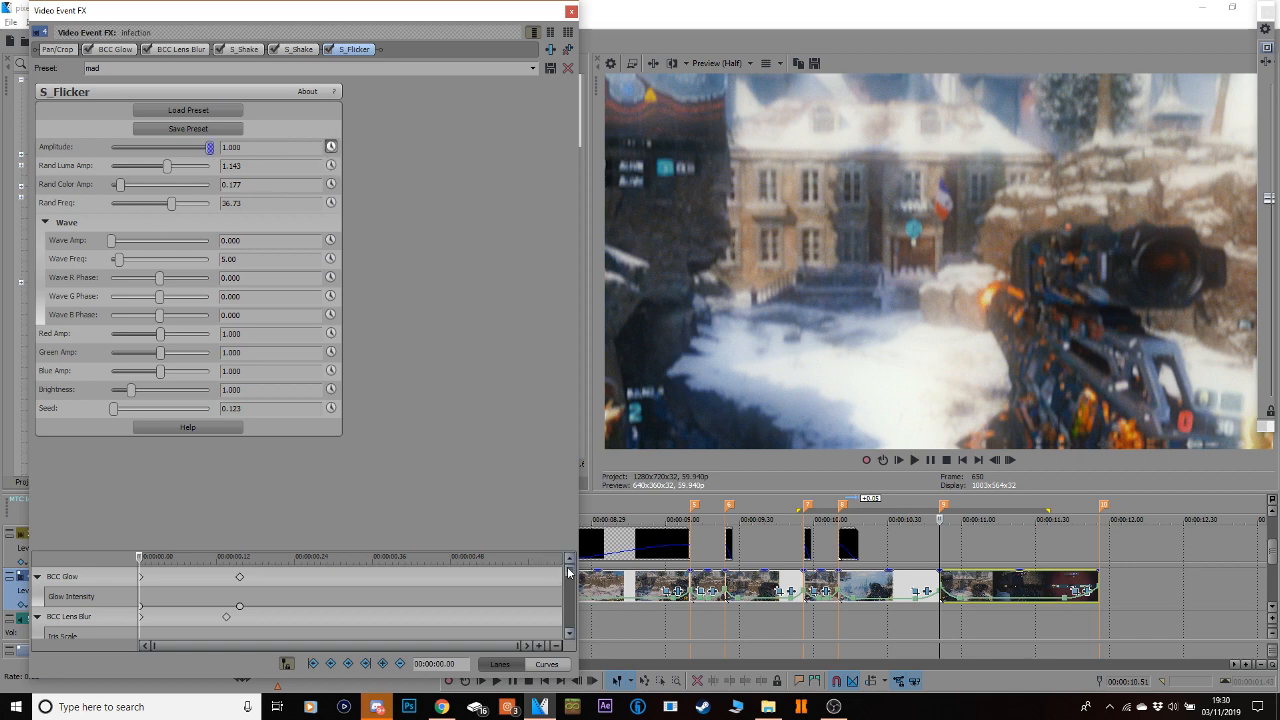
drag(568, 572, 571, 641)
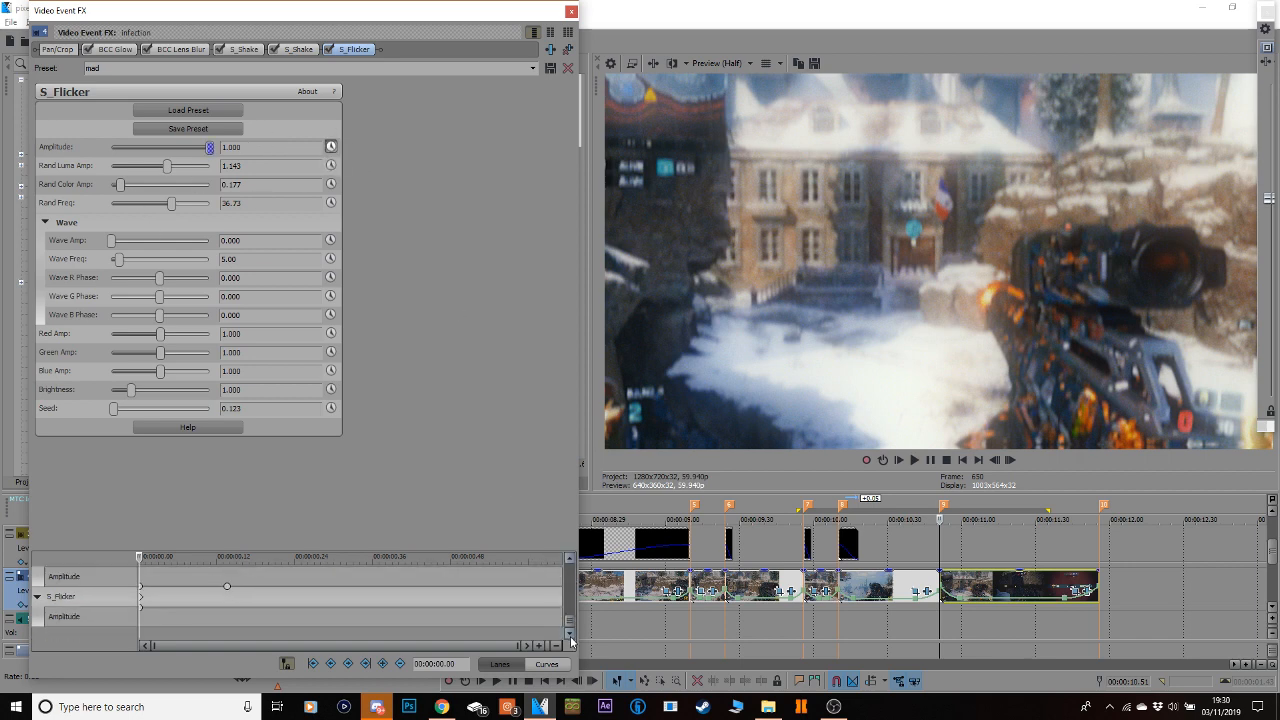
click(255, 600)
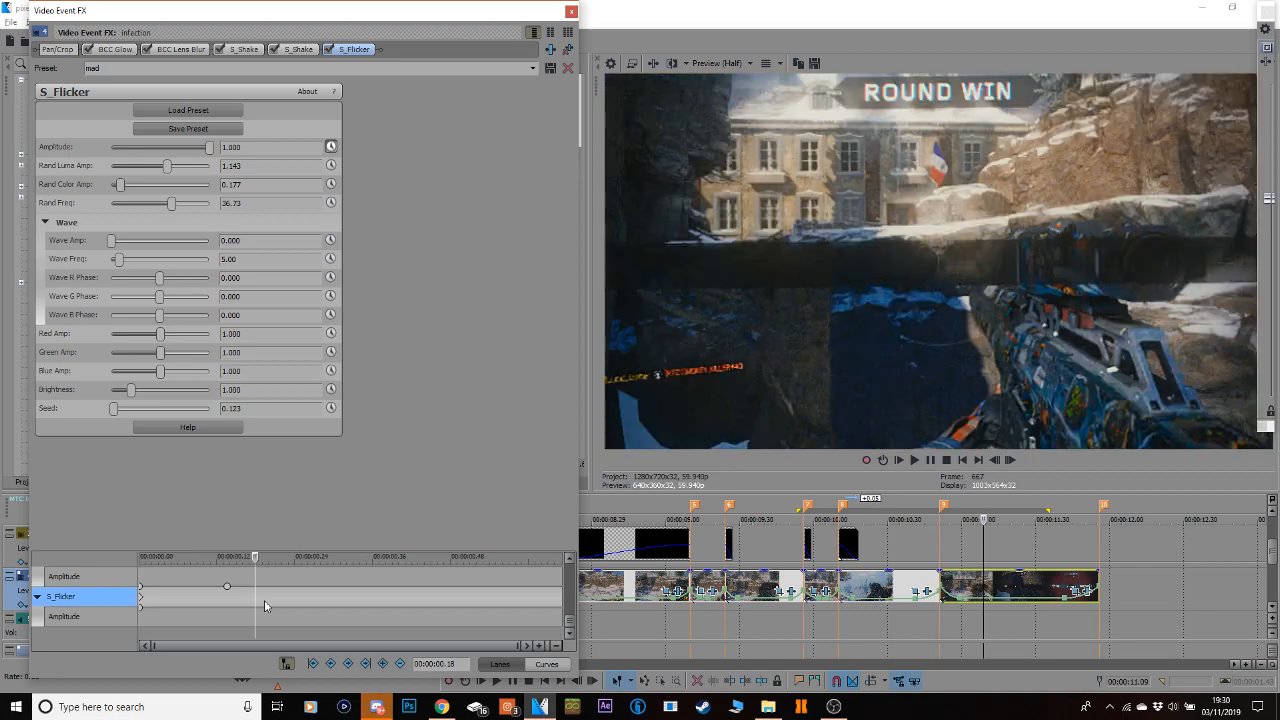
click(382, 663)
drag(209, 148, 111, 148)
click(571, 11)
drag(1123, 538, 806, 545)
key(shift+b)
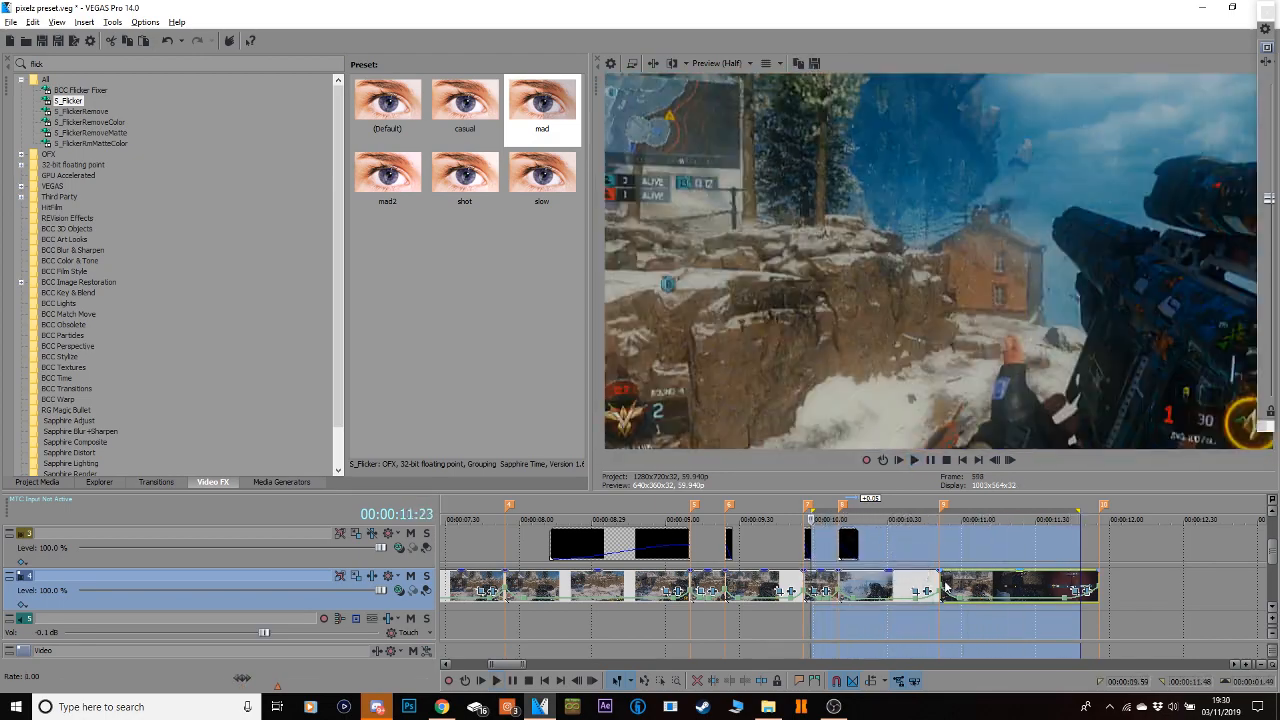
Find S_Shake with the search term "shake" and apply its "shake 2 (BIG BOY tilt) easy" preset to the final clip.
click(940, 582)
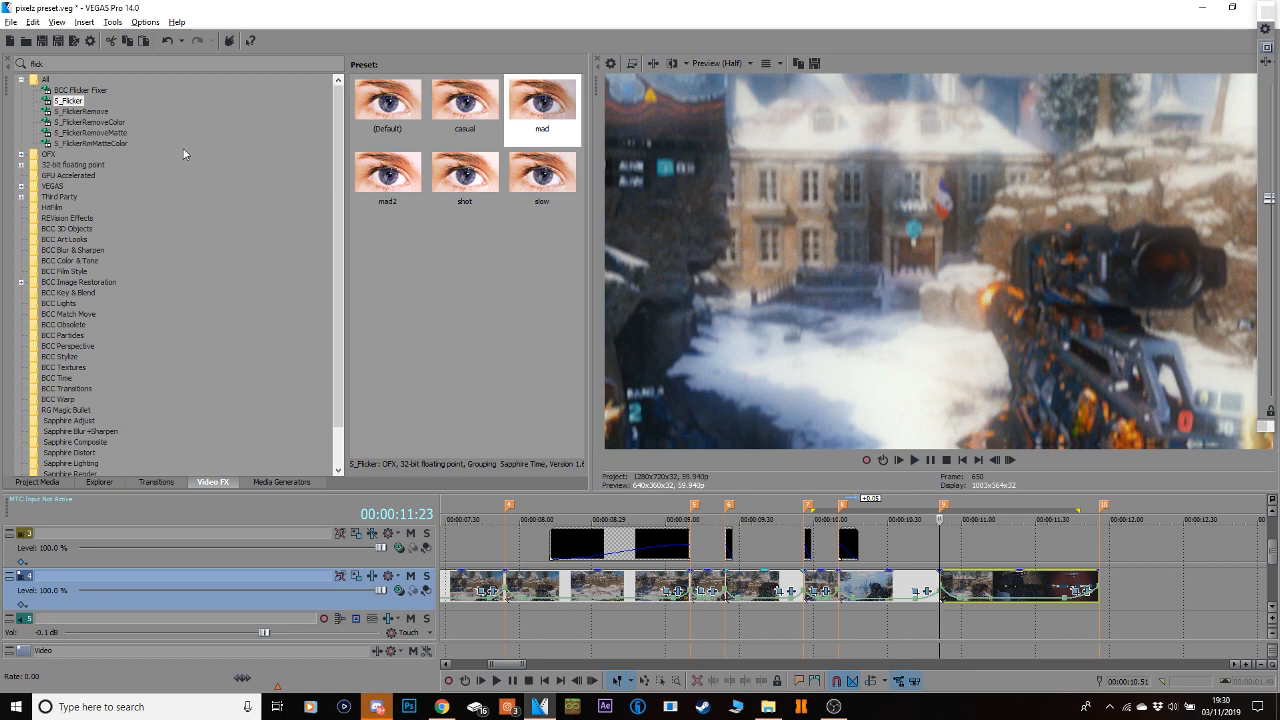
click(20, 63)
text(shake)
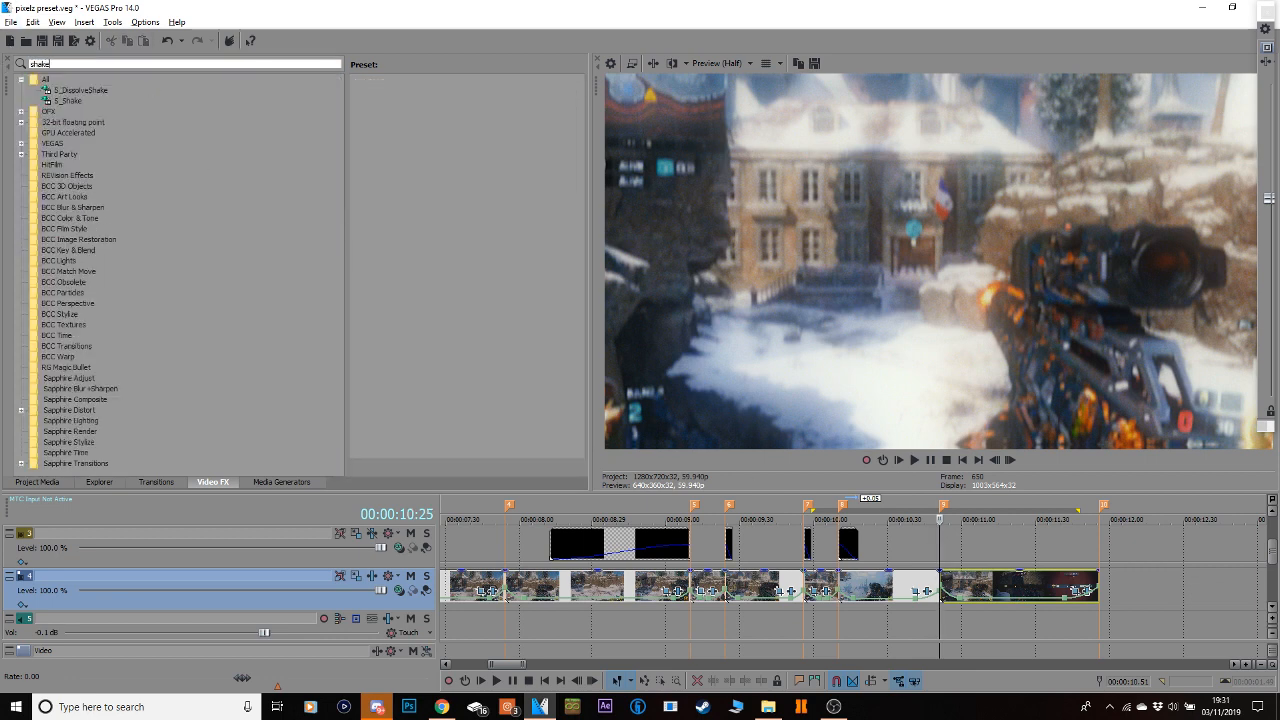
click(68, 101)
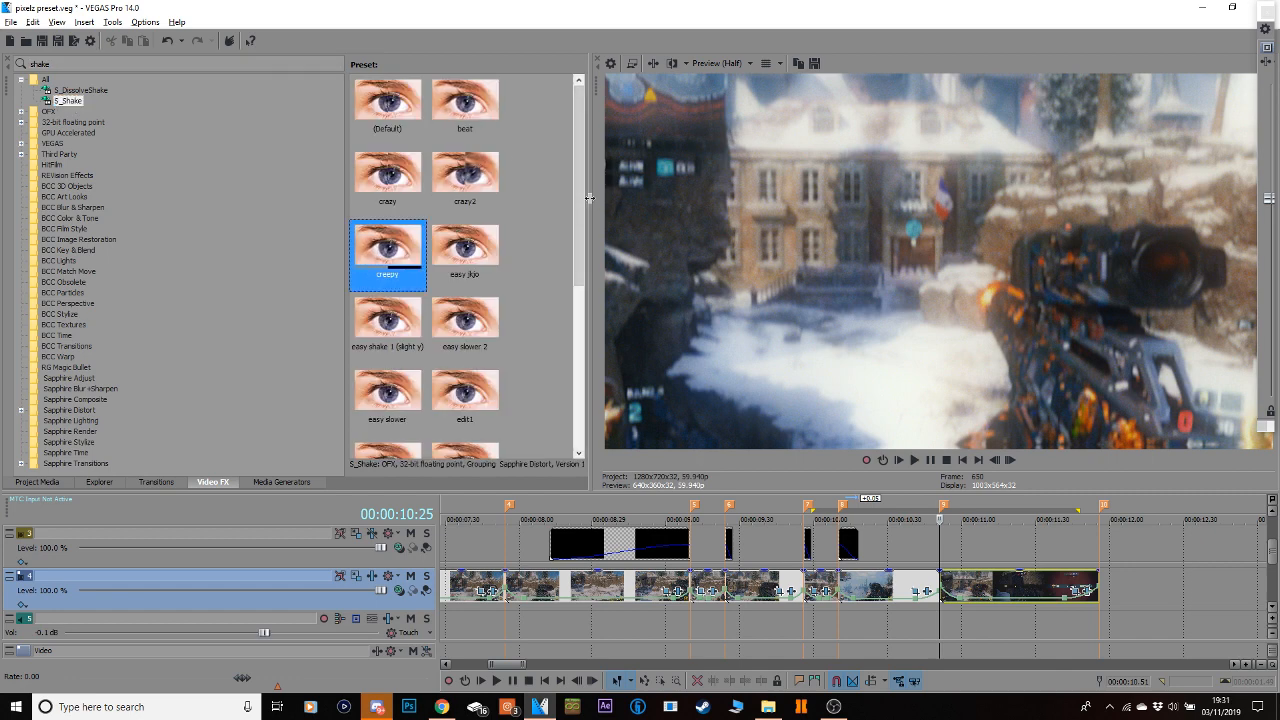
drag(590, 197, 660, 188)
scroll(648, 366, down, 1)
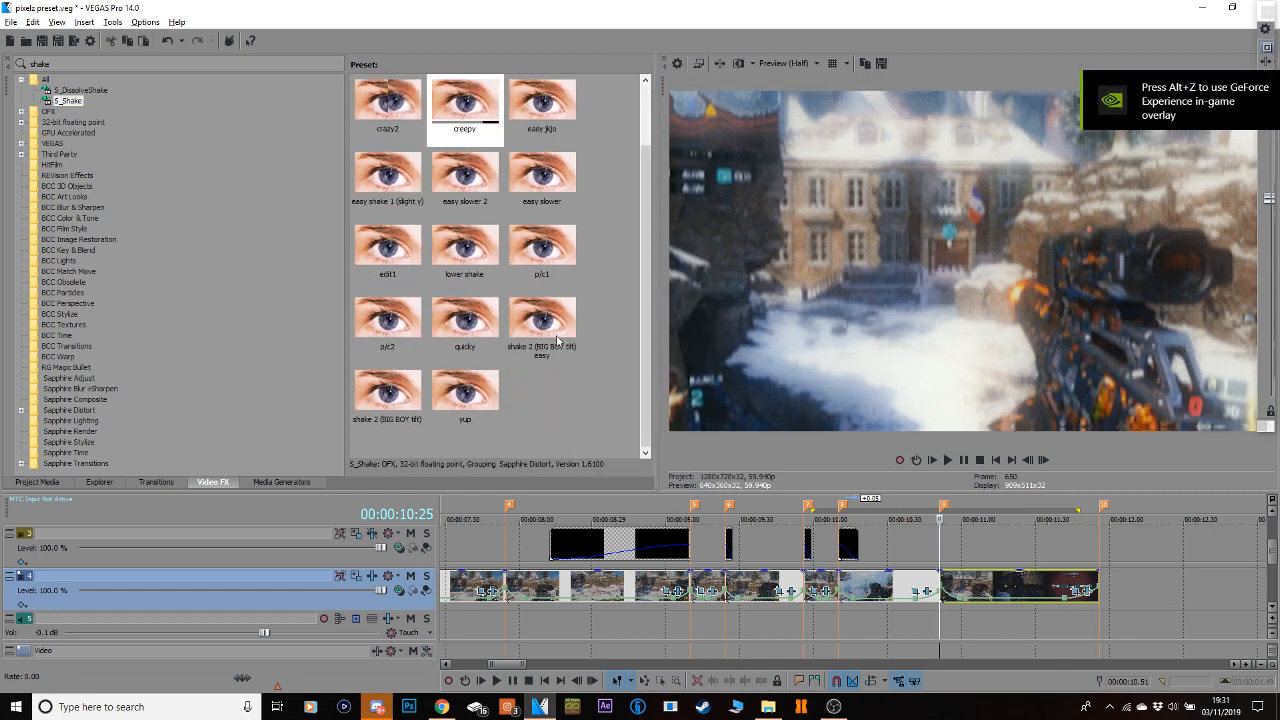
drag(530, 331, 972, 583)
Set the new S_Shake's amplitude to 1.939 at the clip's start, enable motion blur and turn on amplitude animation.
drag(125, 146, 139, 147)
click(241, 221)
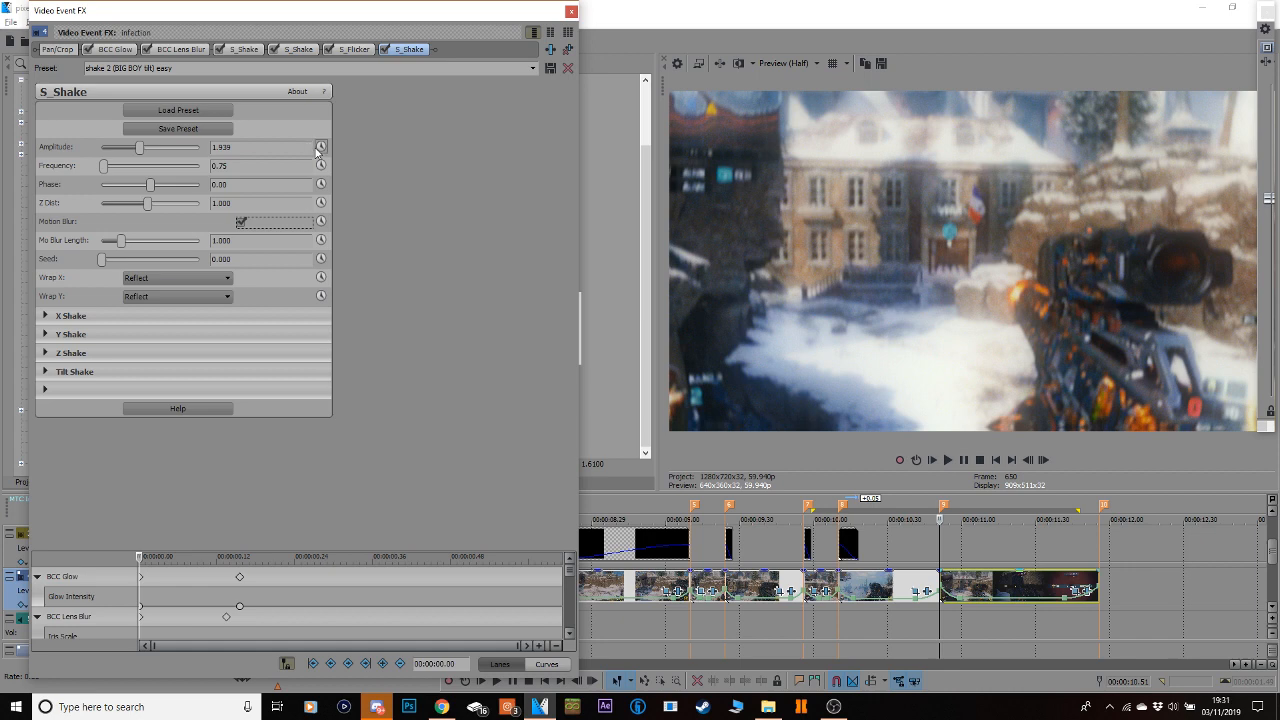
click(553, 665)
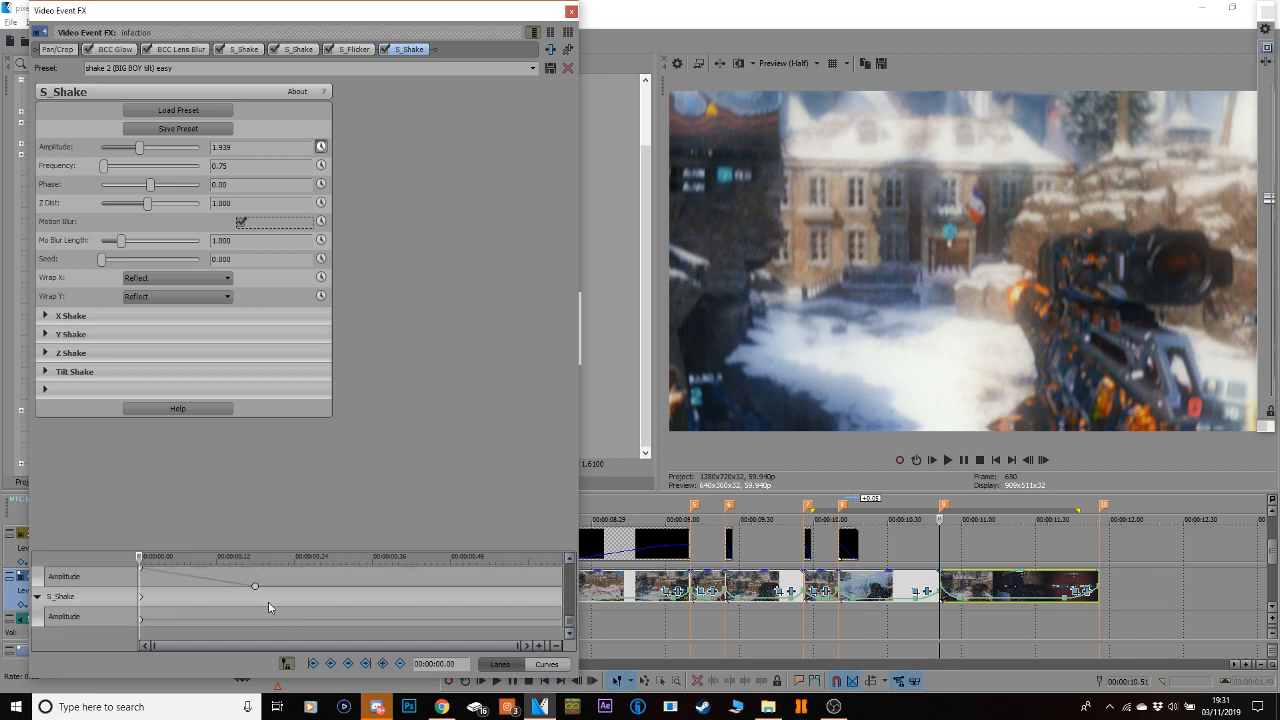
Add an amplitude keyframe of 0.000 at 00:00:00.20 to the new S_Shake and play back the transition into the final clip.
double_click(268, 607)
drag(138, 148, 101, 148)
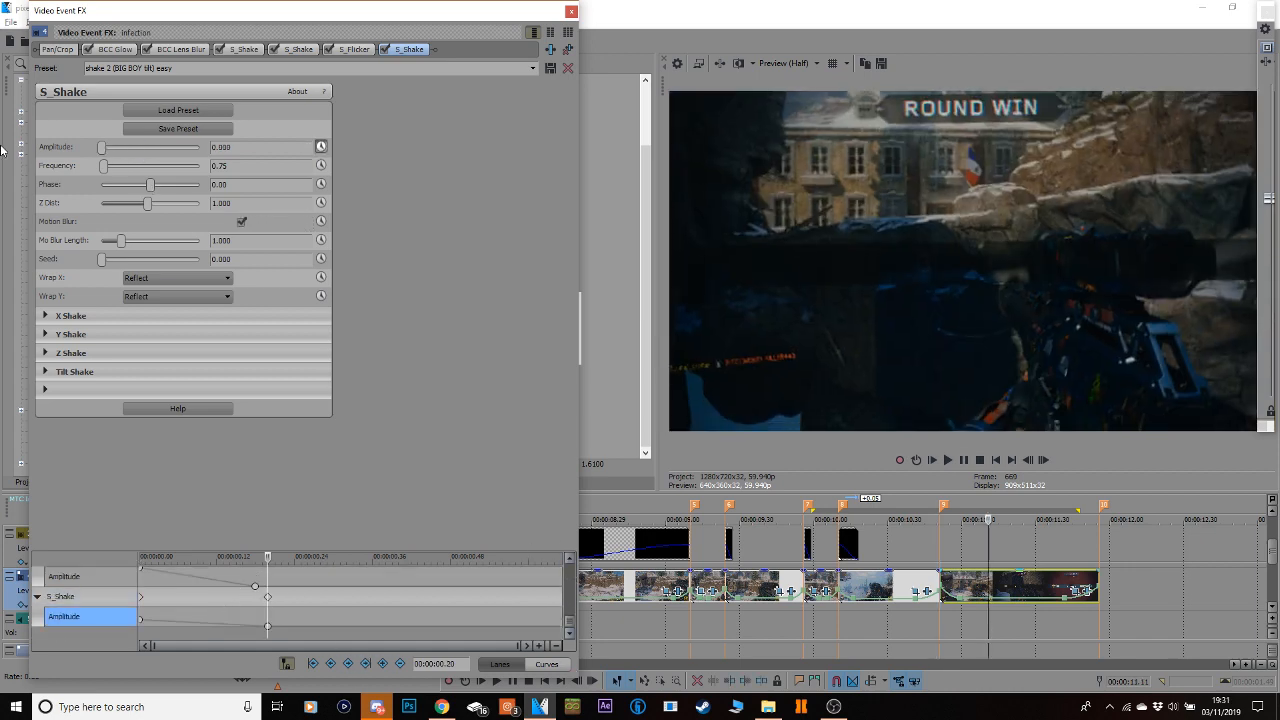
click(571, 11)
drag(1188, 596, 836, 550)
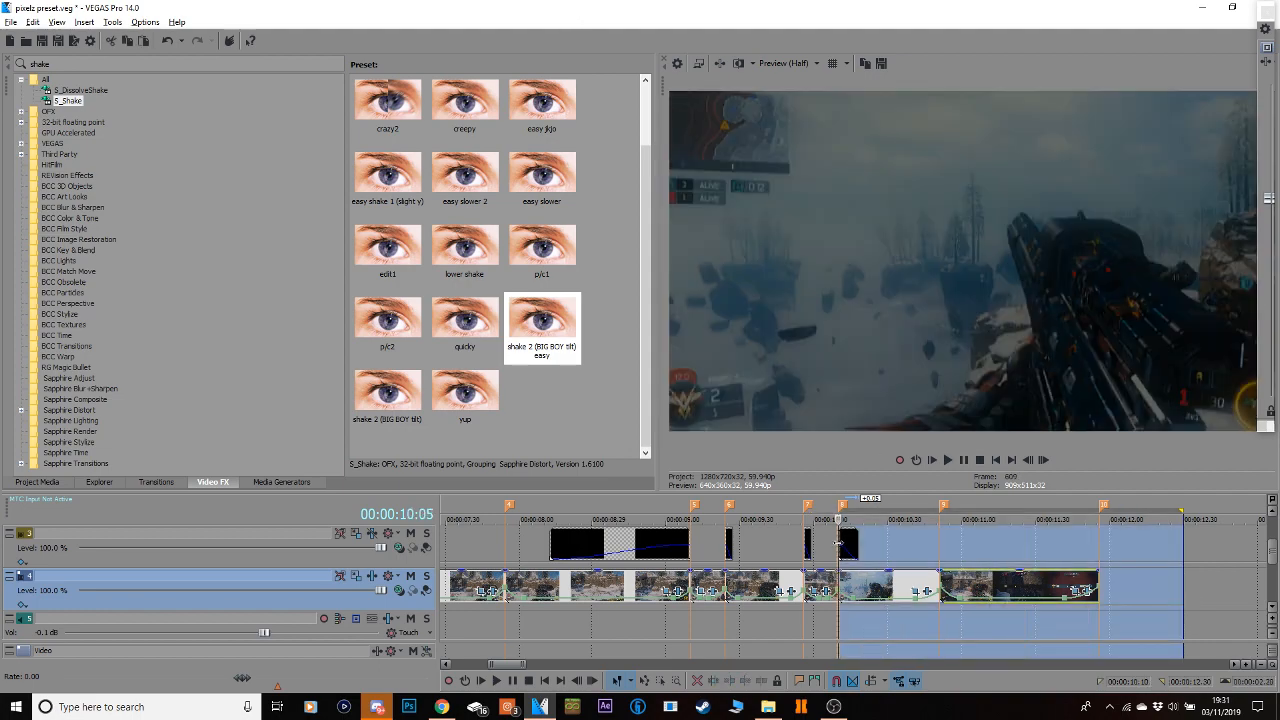
key(space)
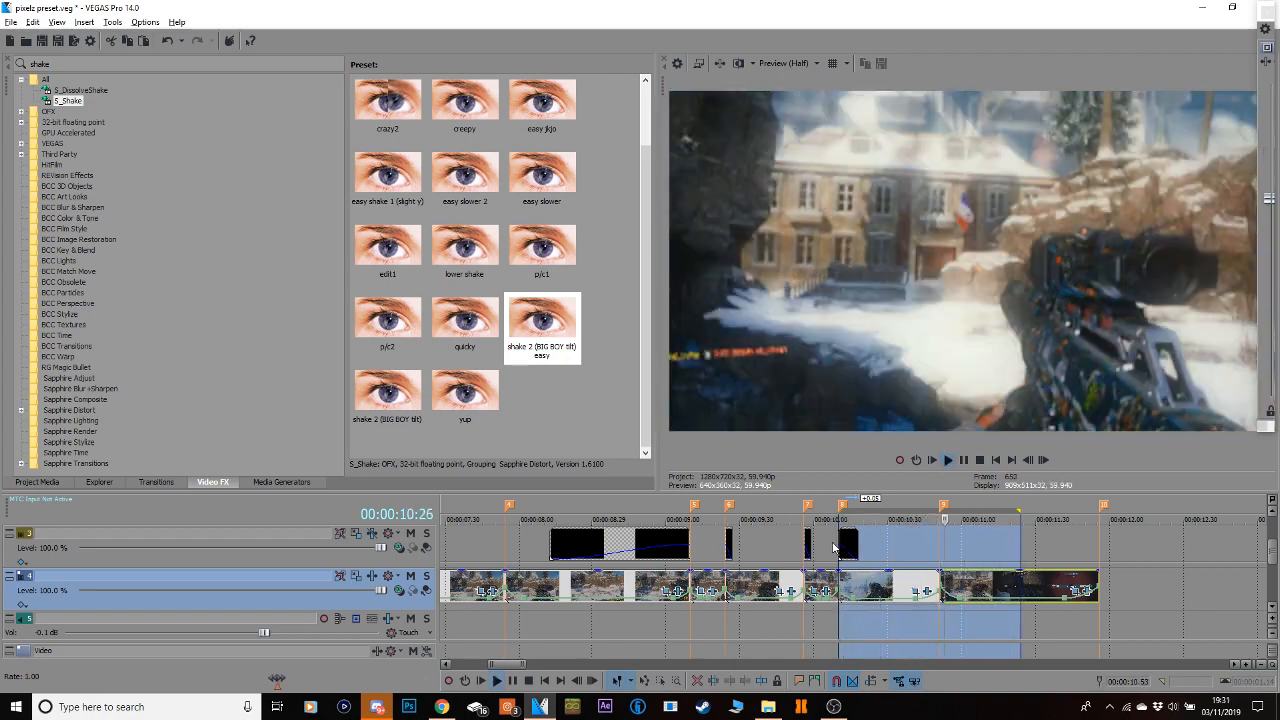
Find TwixtorPRO with the search term "twixt" and apply its default preset to the final clip after marker 9.
scroll(835, 547, down, 4)
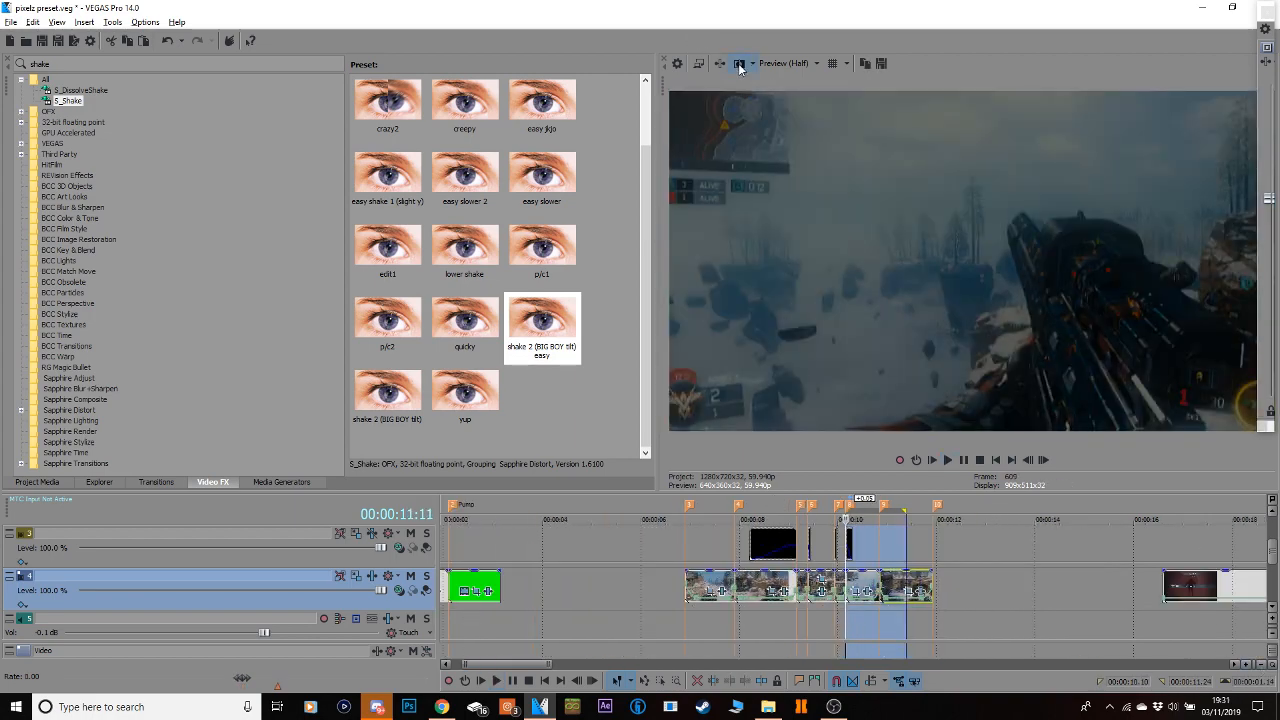
click(672, 534)
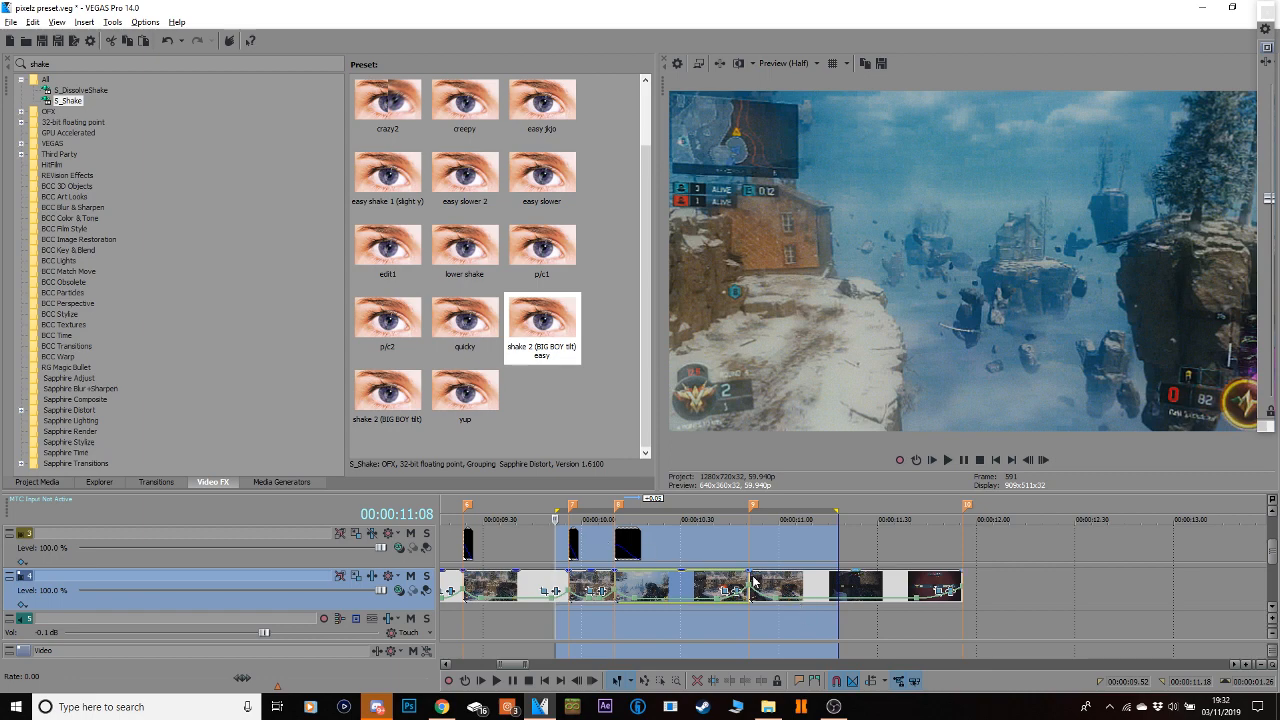
click(752, 582)
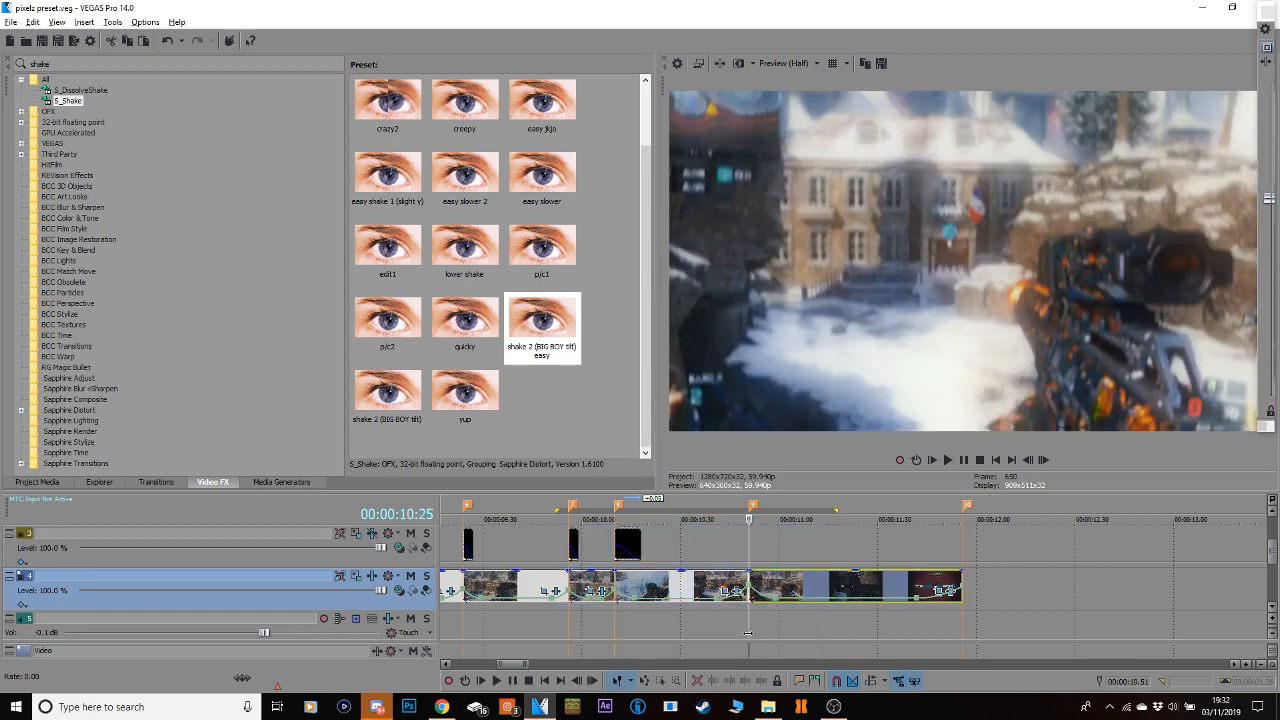
drag(45, 64, 2, 64)
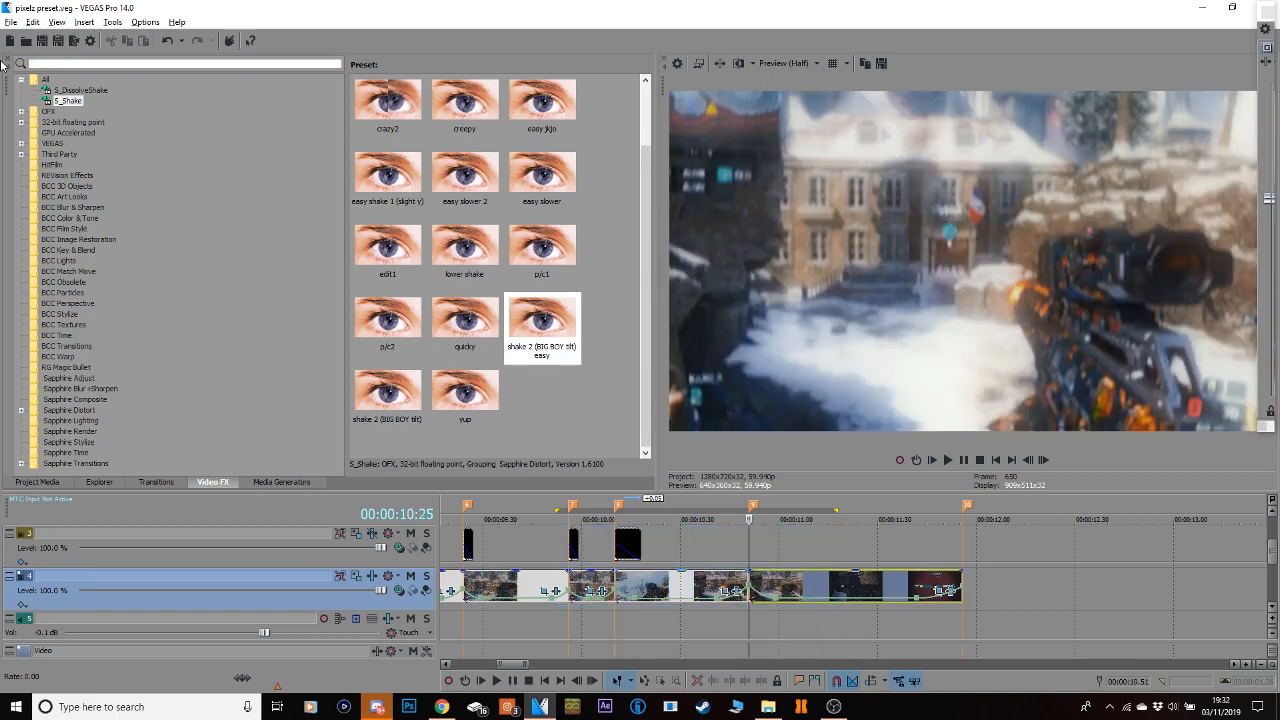
text(twixt)
click(73, 101)
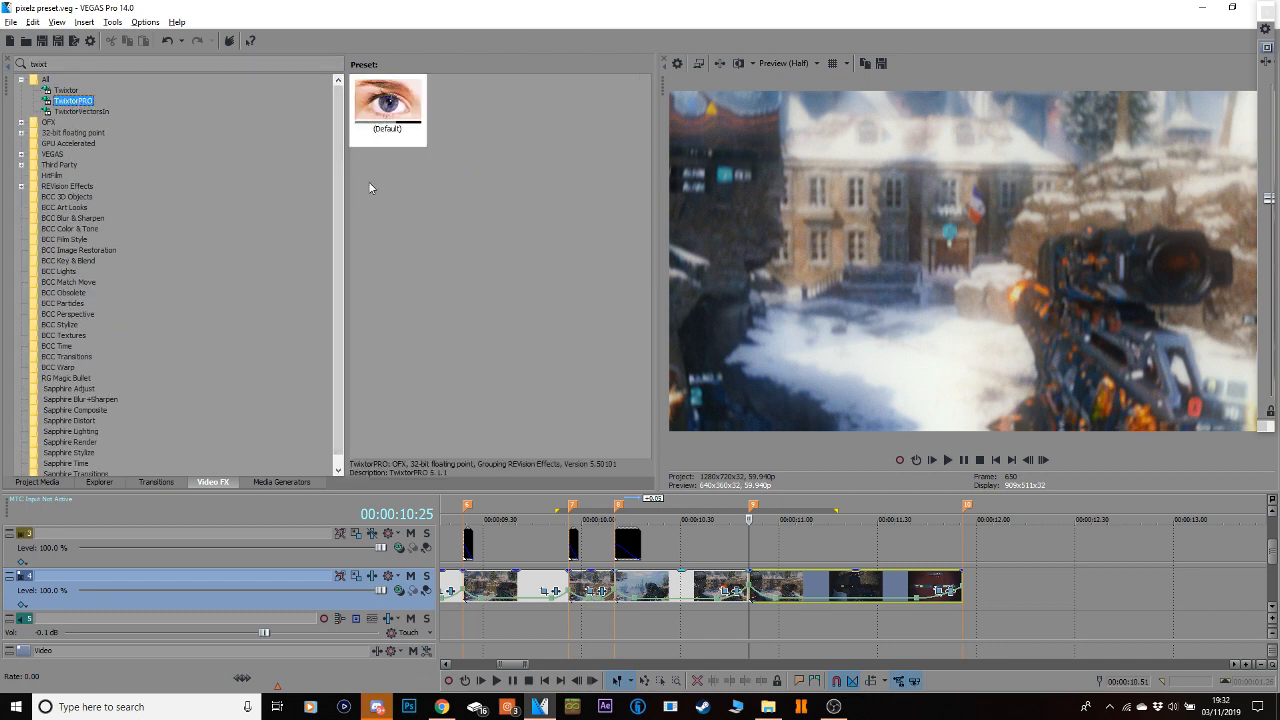
mouse_move(387, 135)
mouse_down()
mouse_move(603, 386)
mouse_move(904, 617)
mouse_move(857, 591)
mouse_up()
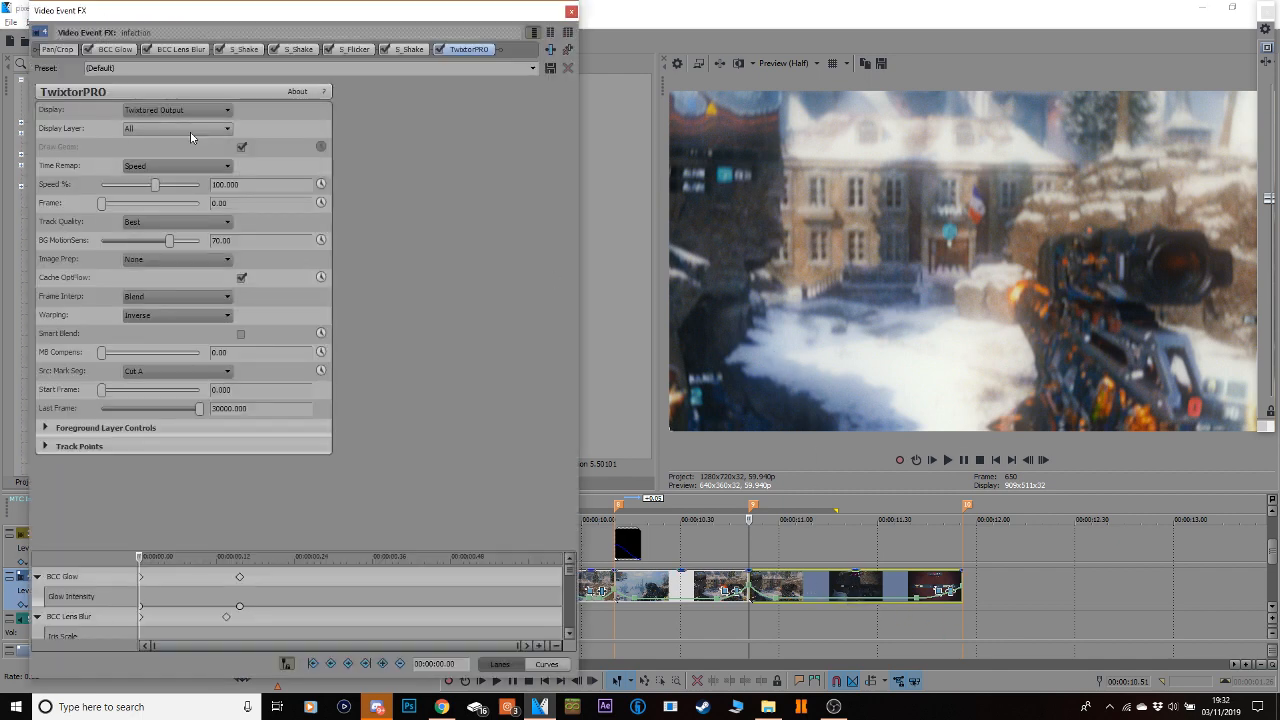
Animate TwixtorPRO's Speed % on the final clip from 120.000 at its start to 90.000 at 00:00:00.18.
click(264, 186)
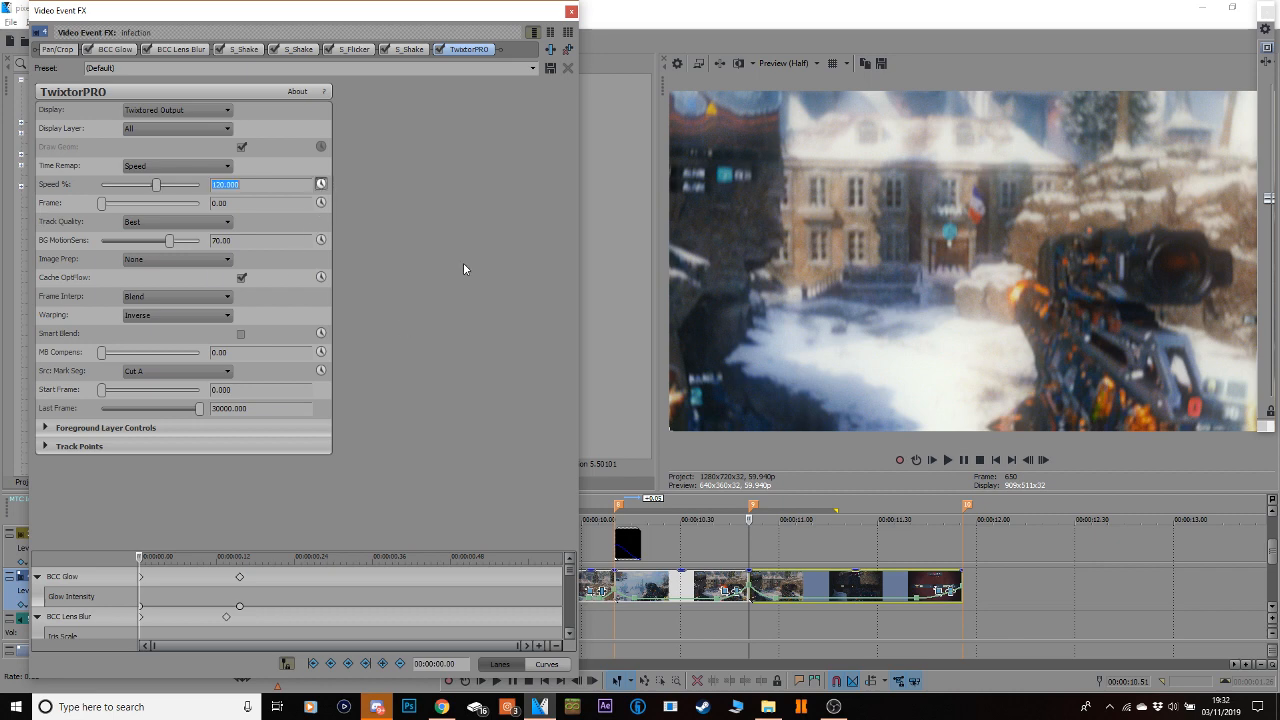
drag(570, 572, 490, 644)
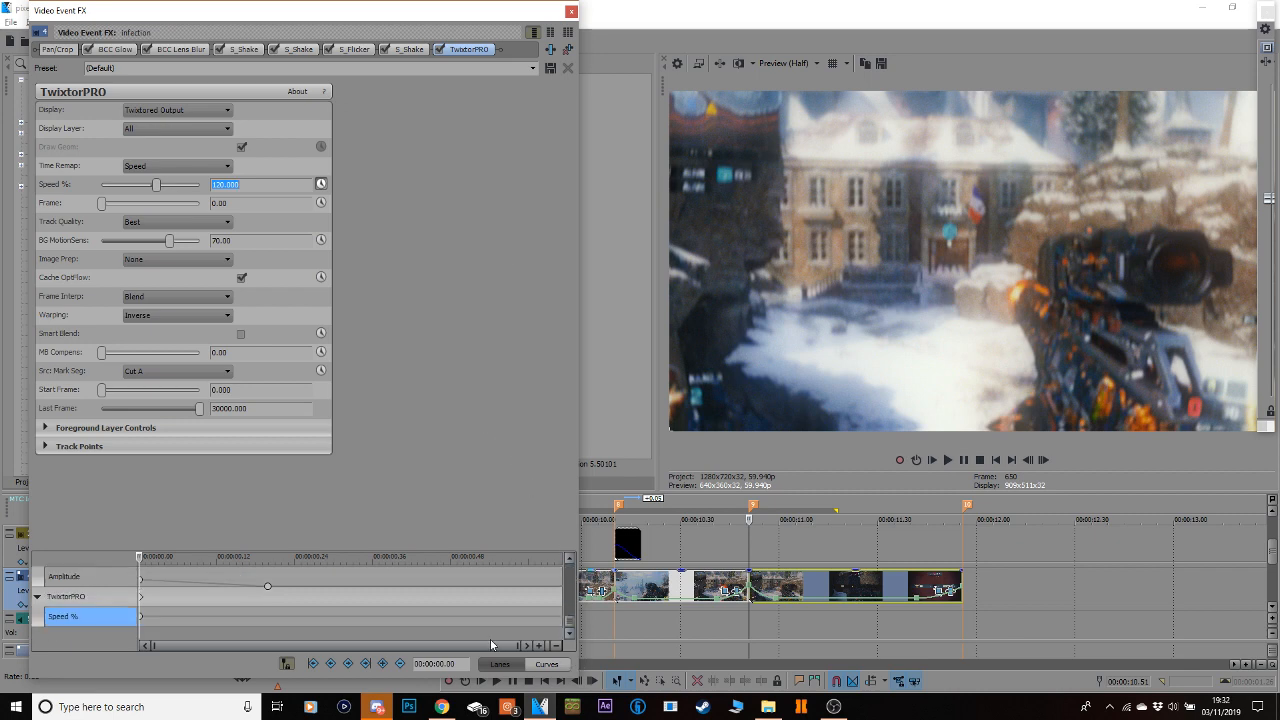
click(344, 600)
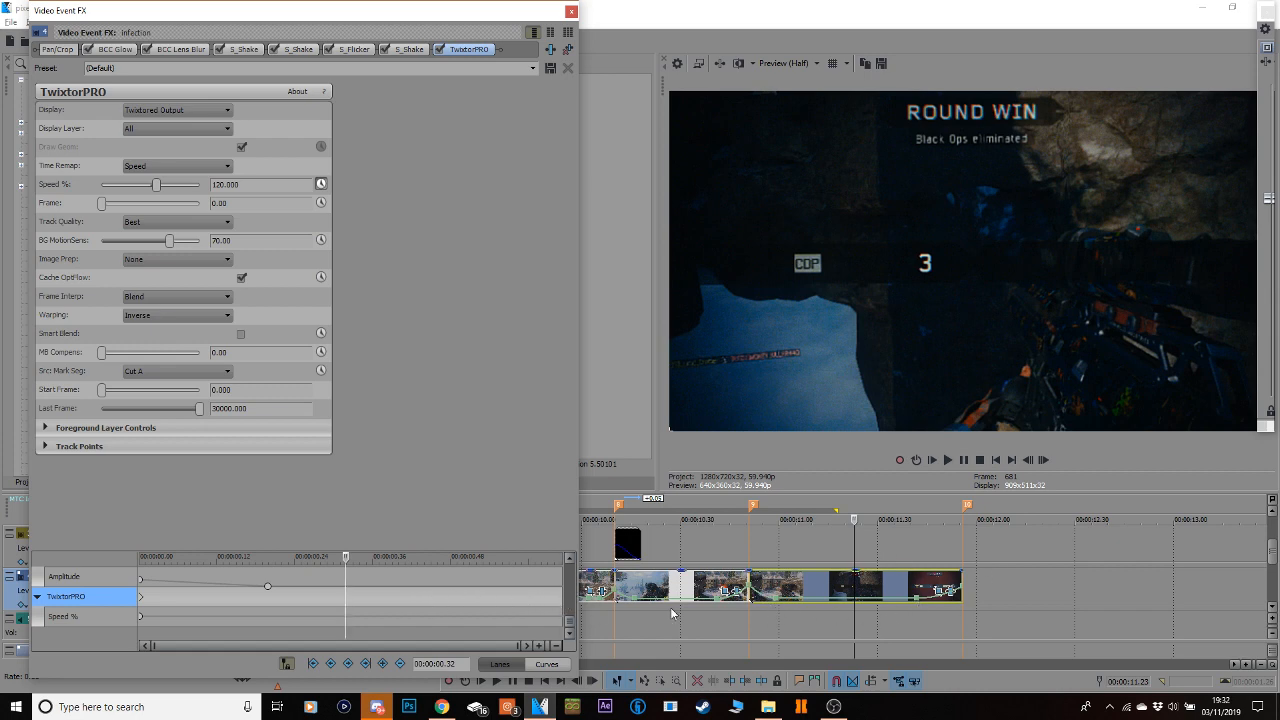
click(280, 612)
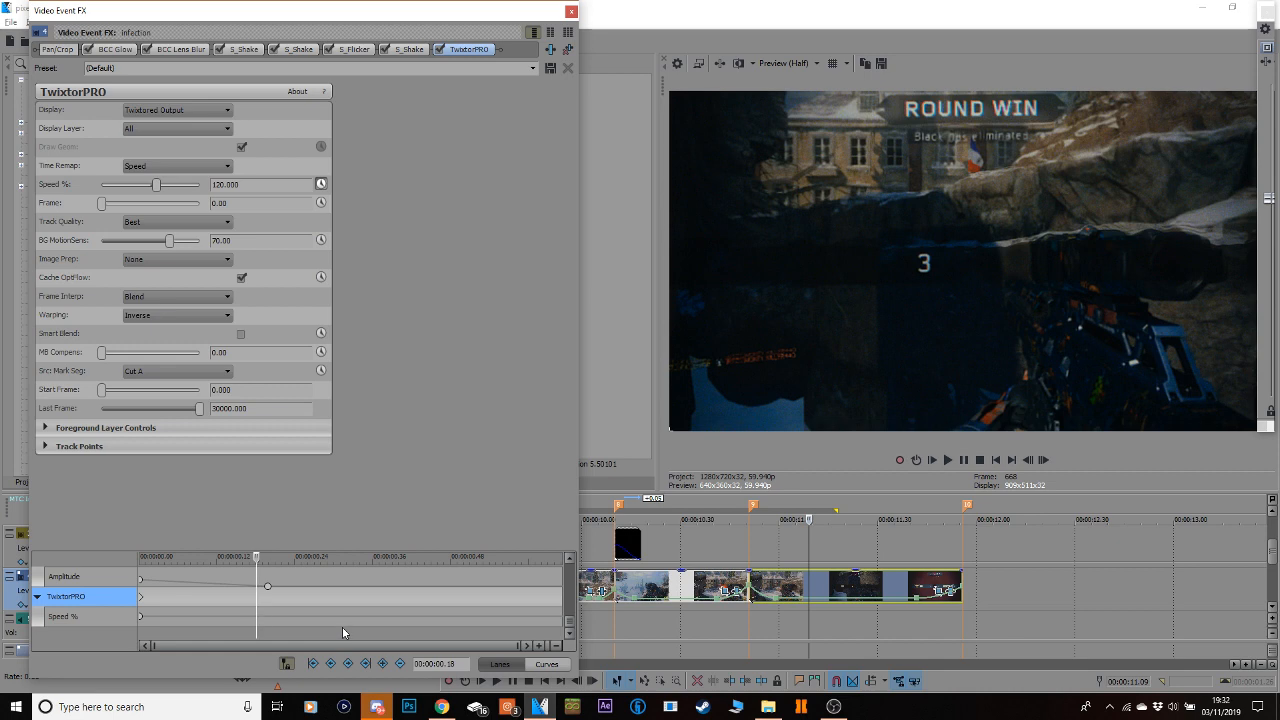
click(382, 663)
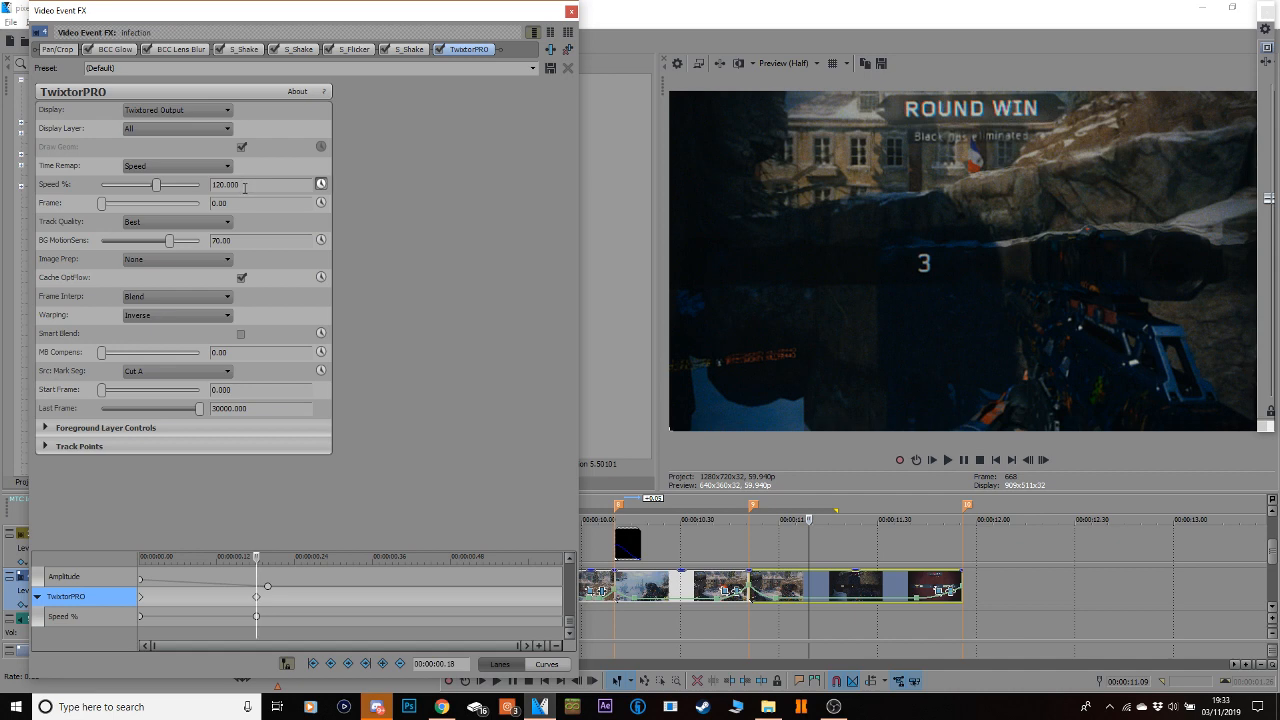
click(243, 184)
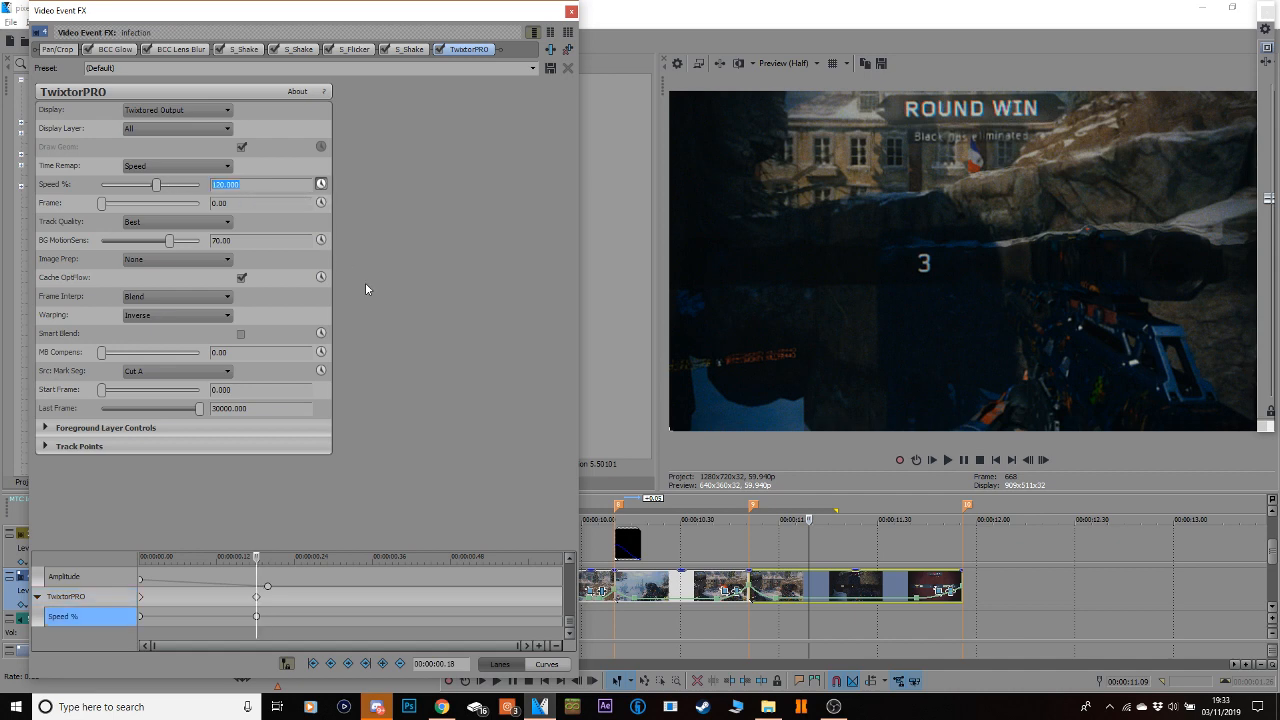
text(90)
key(Return)
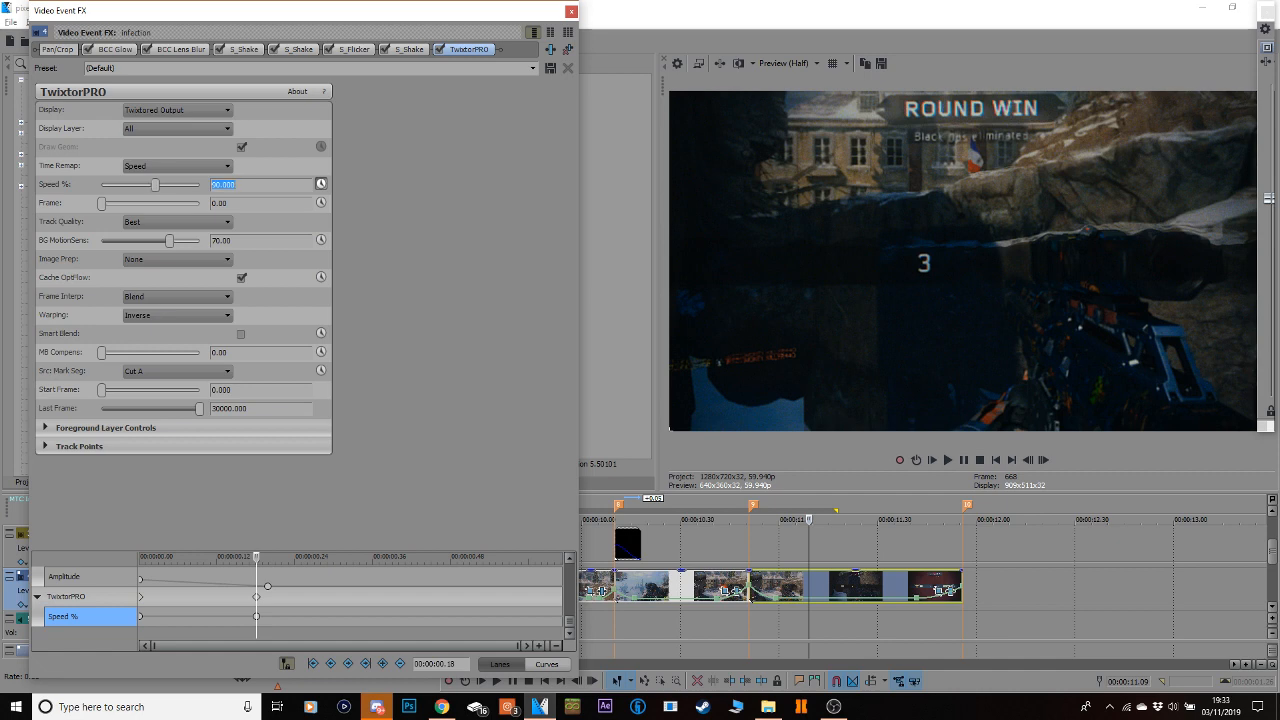
Add a TwixtorPRO Speed % keyframe of 60.000 at 00:00:00.32.
click(348, 603)
click(382, 663)
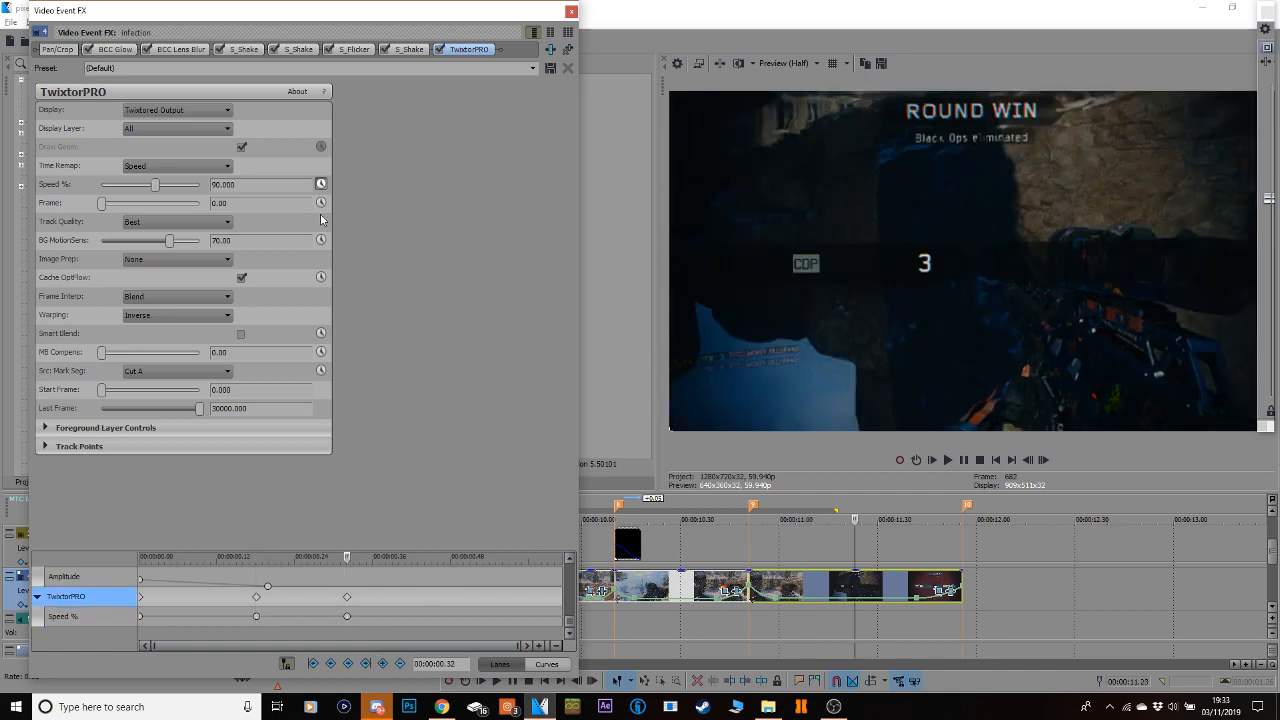
click(255, 184)
text(60)
key(Return)
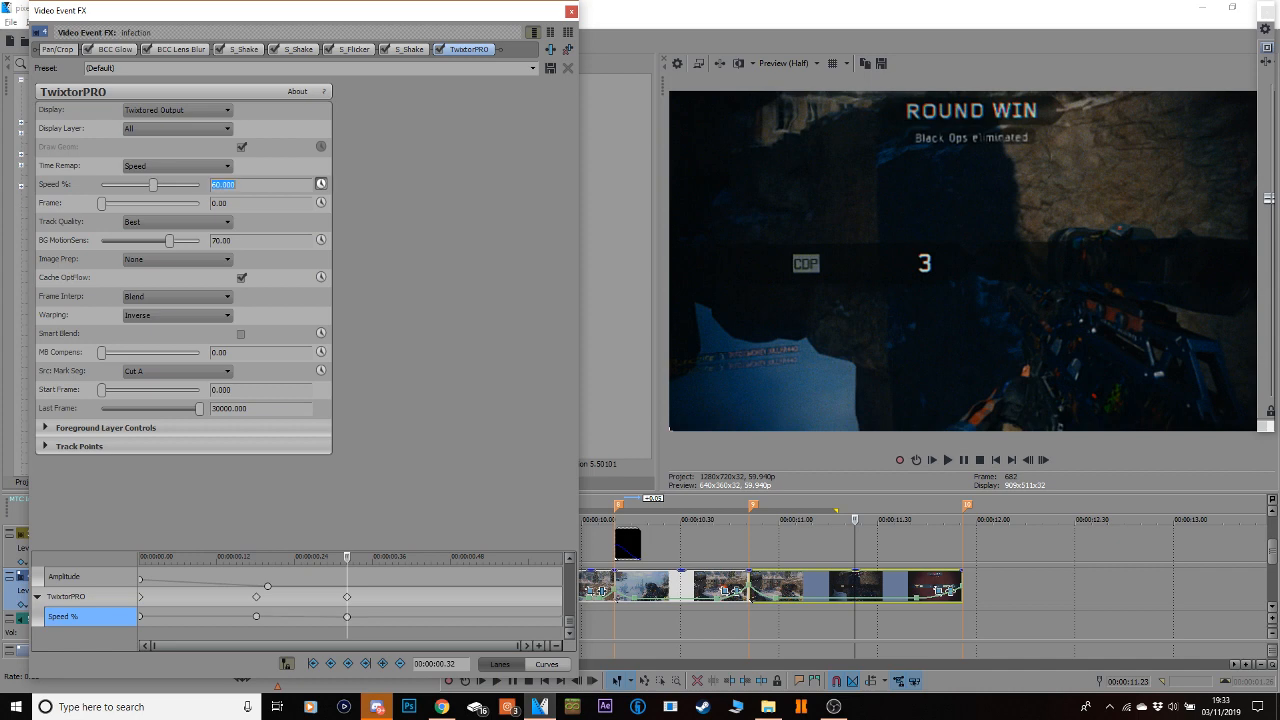
Add TwixtorPRO Speed % keyframes of 90.000 near 00:00:00.48 and 125.000 at 00:00:01.05, the end of the clip.
click(452, 598)
click(382, 663)
drag(246, 184, 114, 205)
text(90)
key(Return)
click(559, 598)
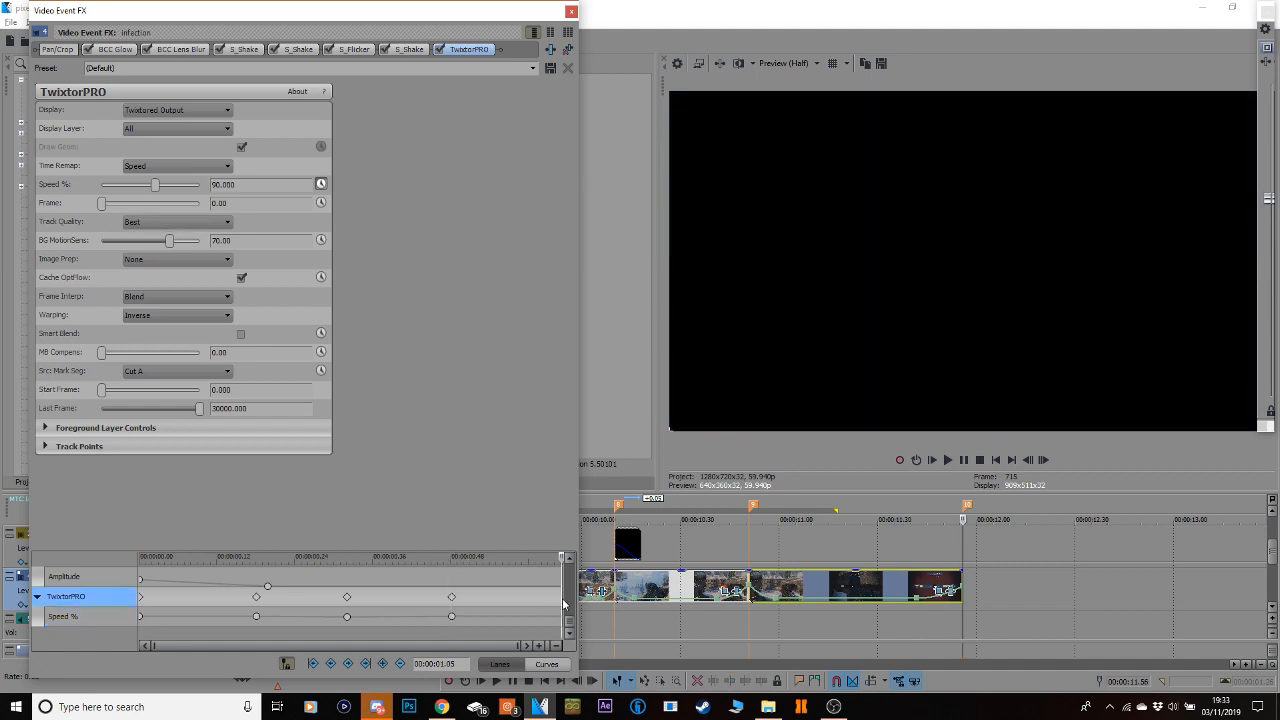
drag(266, 184, 67, 225)
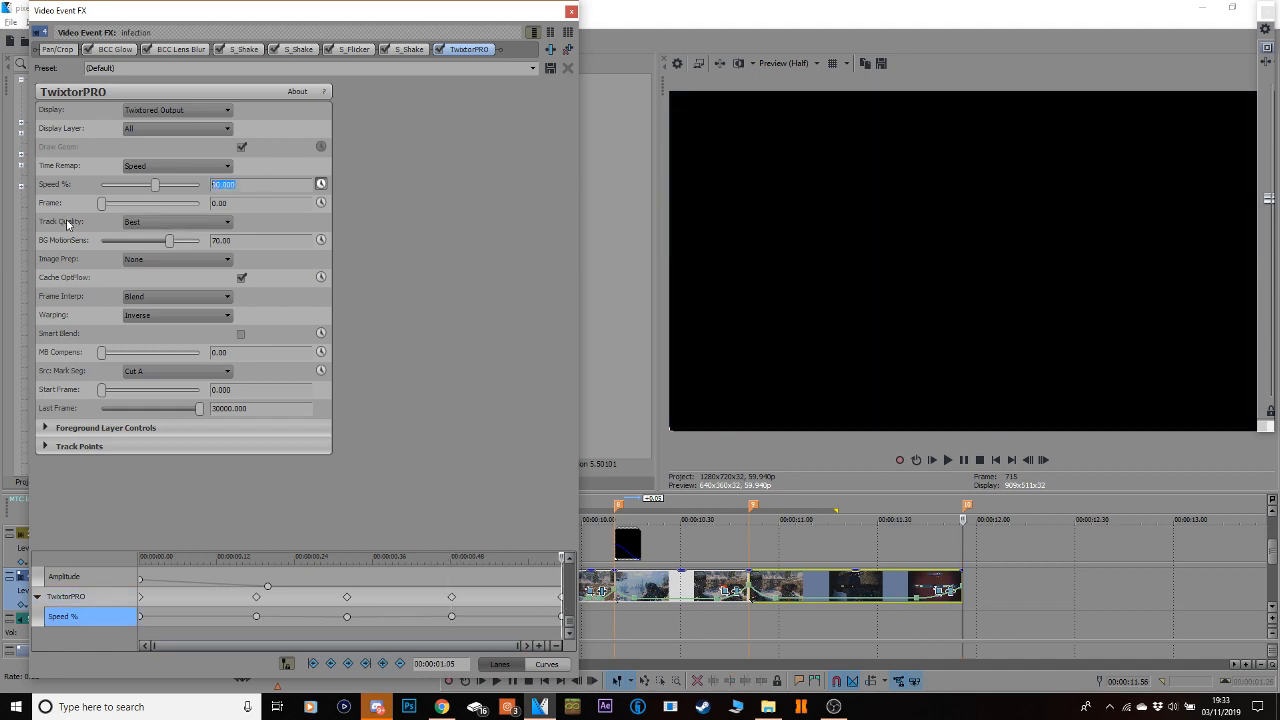
text(125)
key(Return)
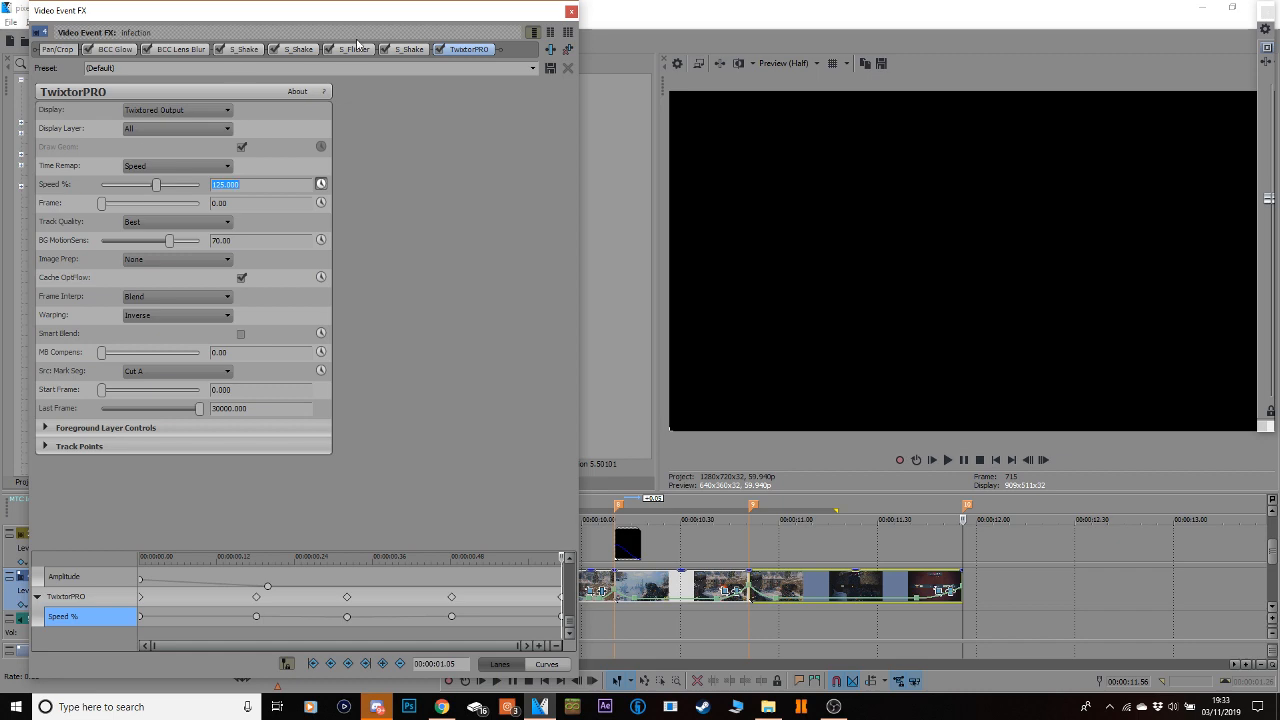
Close the effect settings, play back from 00:00:10.28 through the final clip and place the cursor at 00:00:11.41.
click(572, 11)
drag(1010, 566, 673, 521)
key(space)
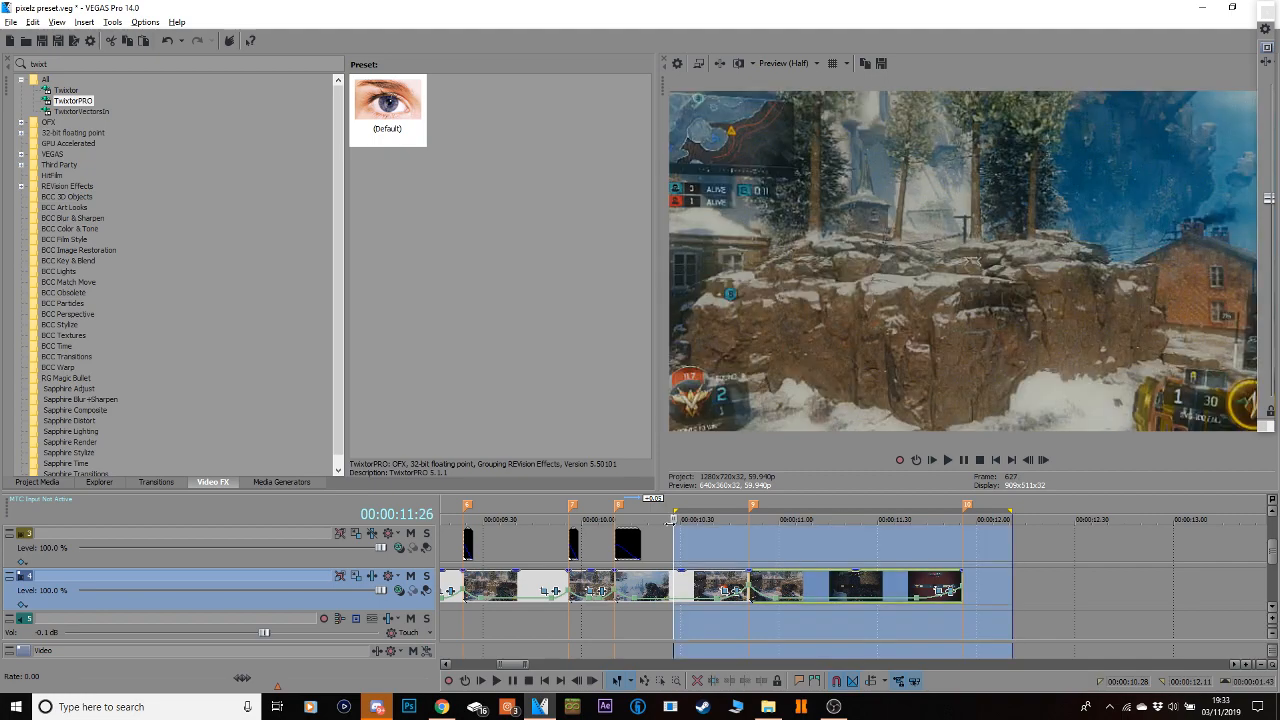
key(space)
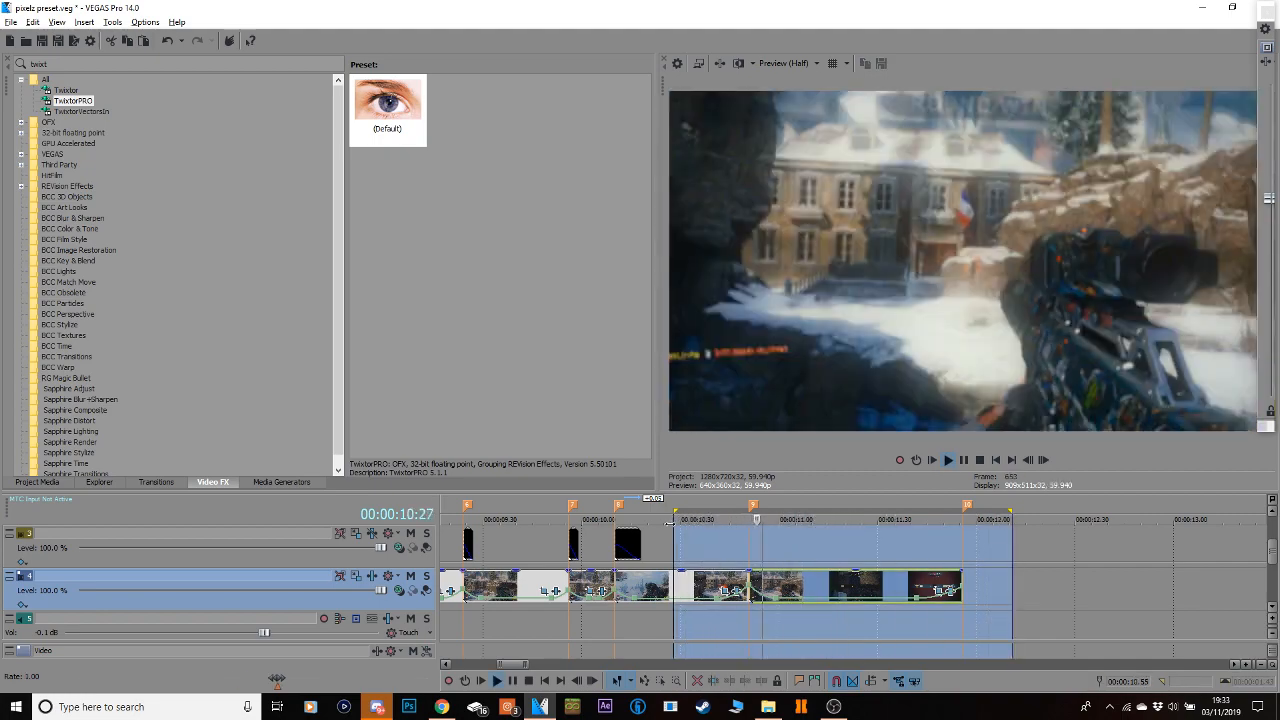
key(space)
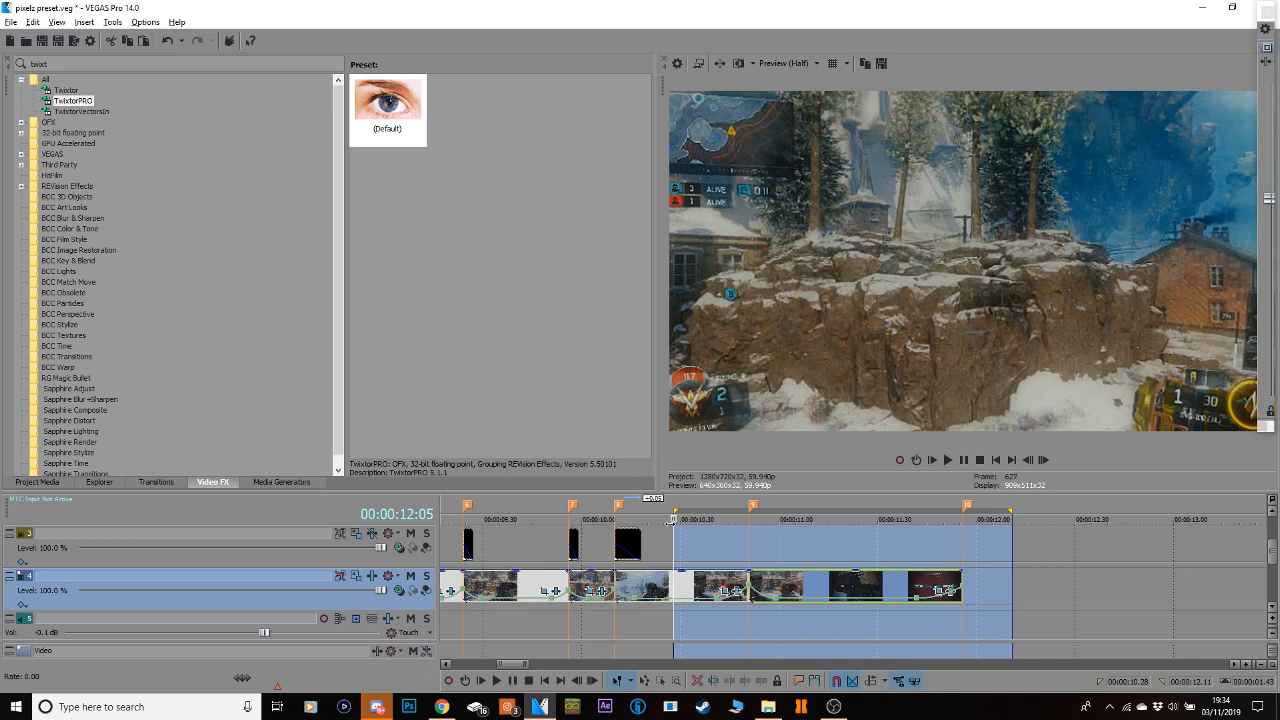
click(914, 596)
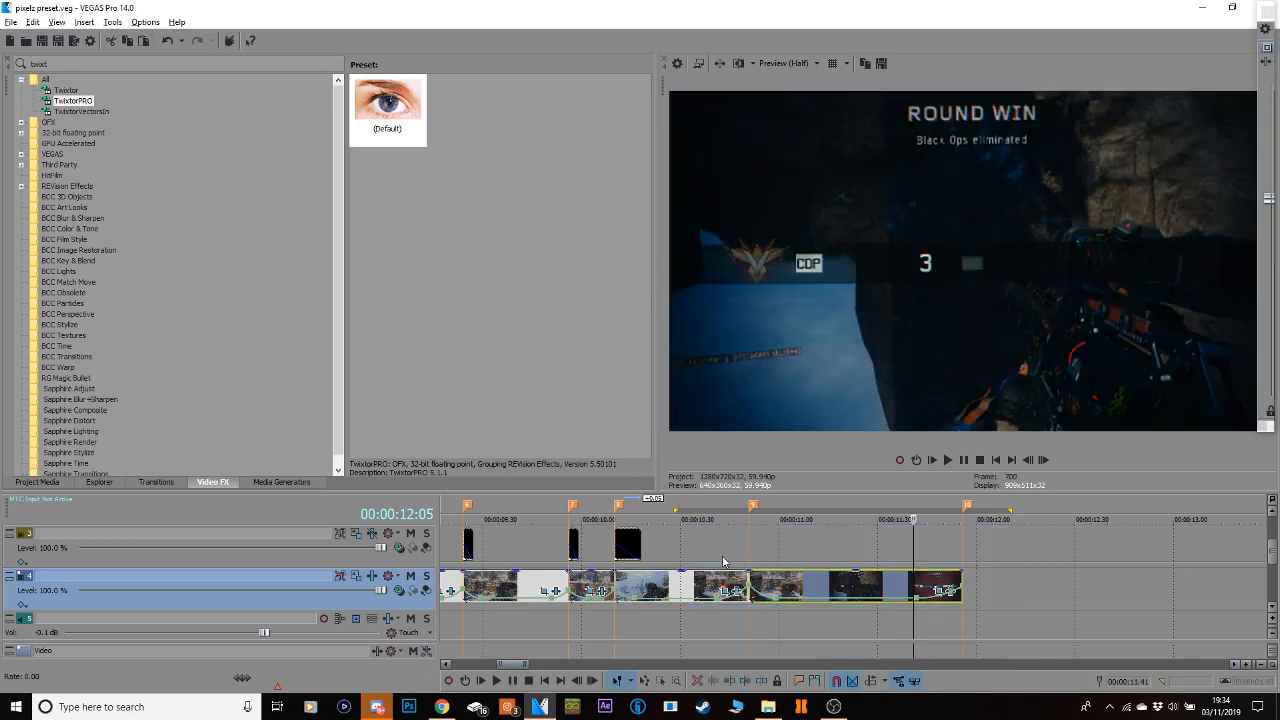
Switch to File Explorer, delete the "pixelz preset - Copy" project file from the EDITING TUT folder and return to VEGAS Pro.
click(769, 707)
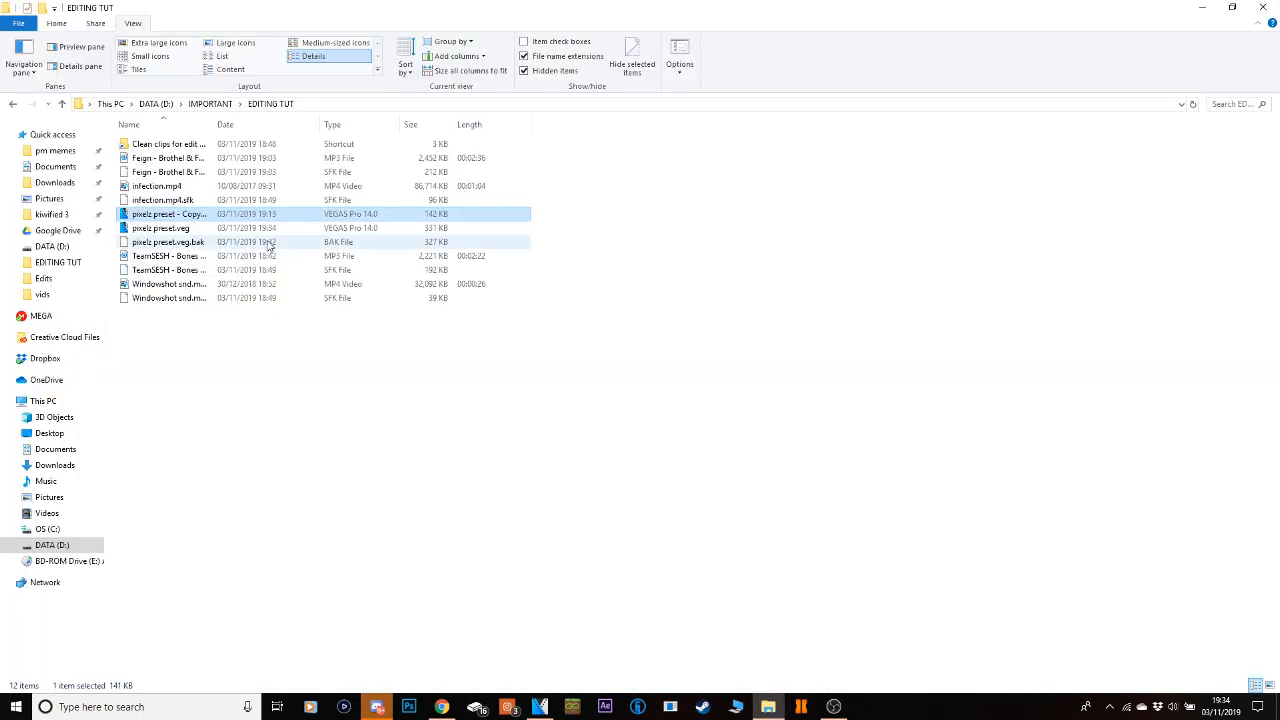
key(Delete)
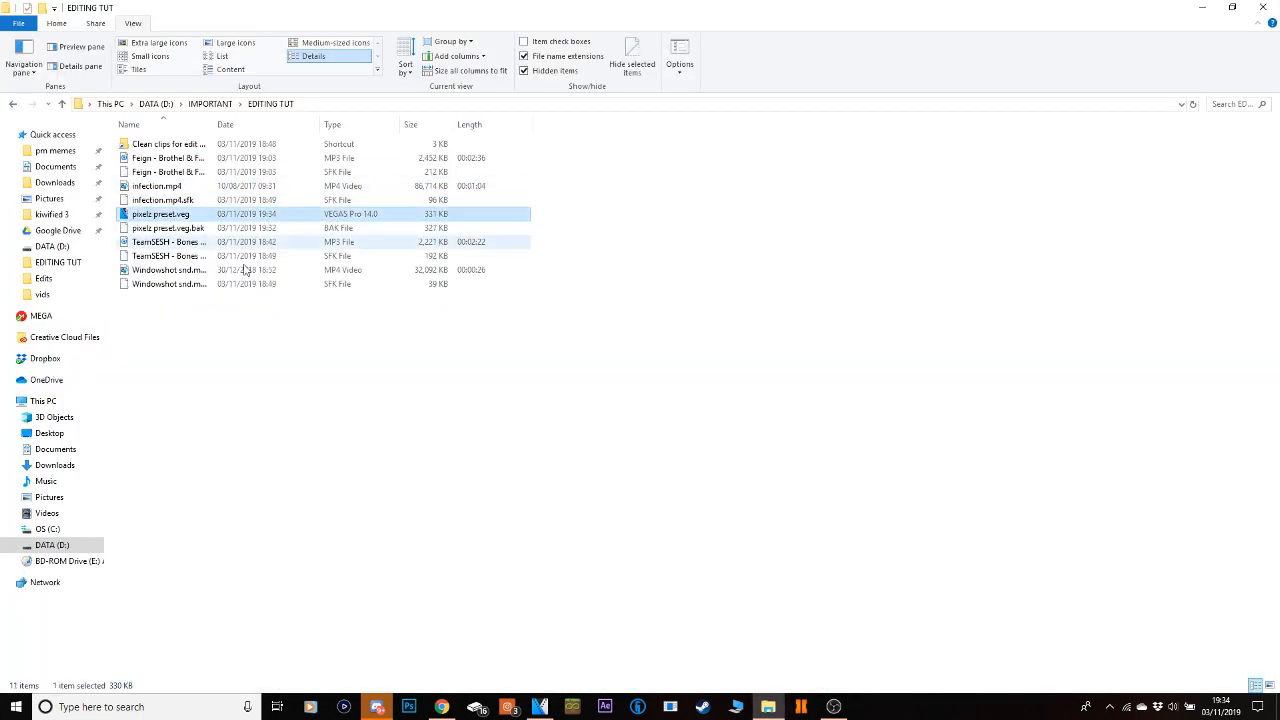
click(540, 707)
right_click(540, 707)
Find BCC Lens Blur with the search term "blur" and apply its "shaug" preset to the final clip.
click(98, 65)
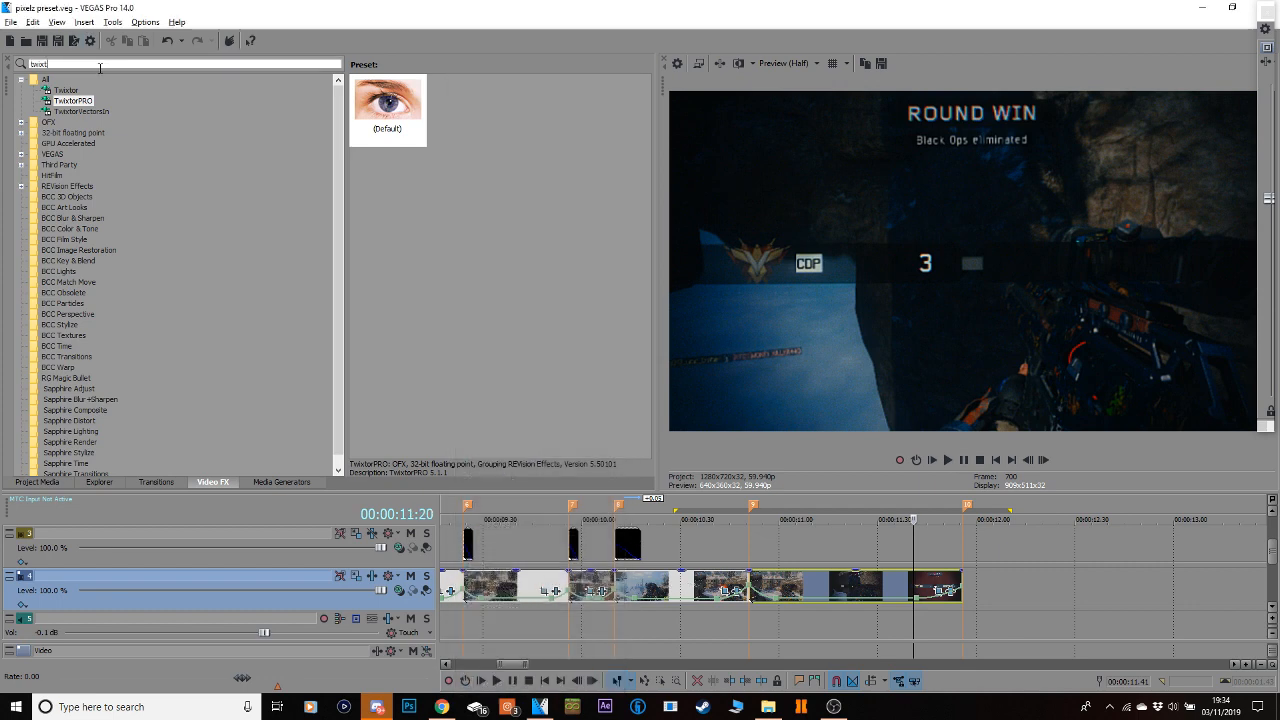
text(blur)
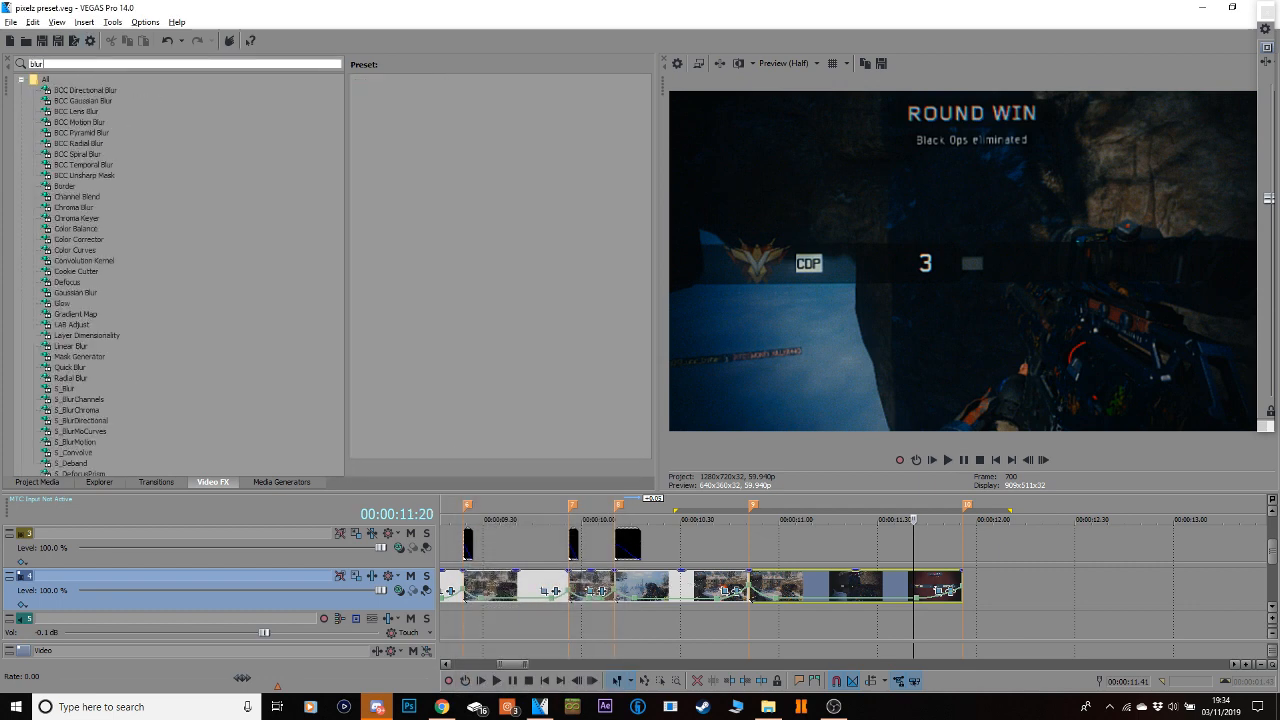
click(98, 112)
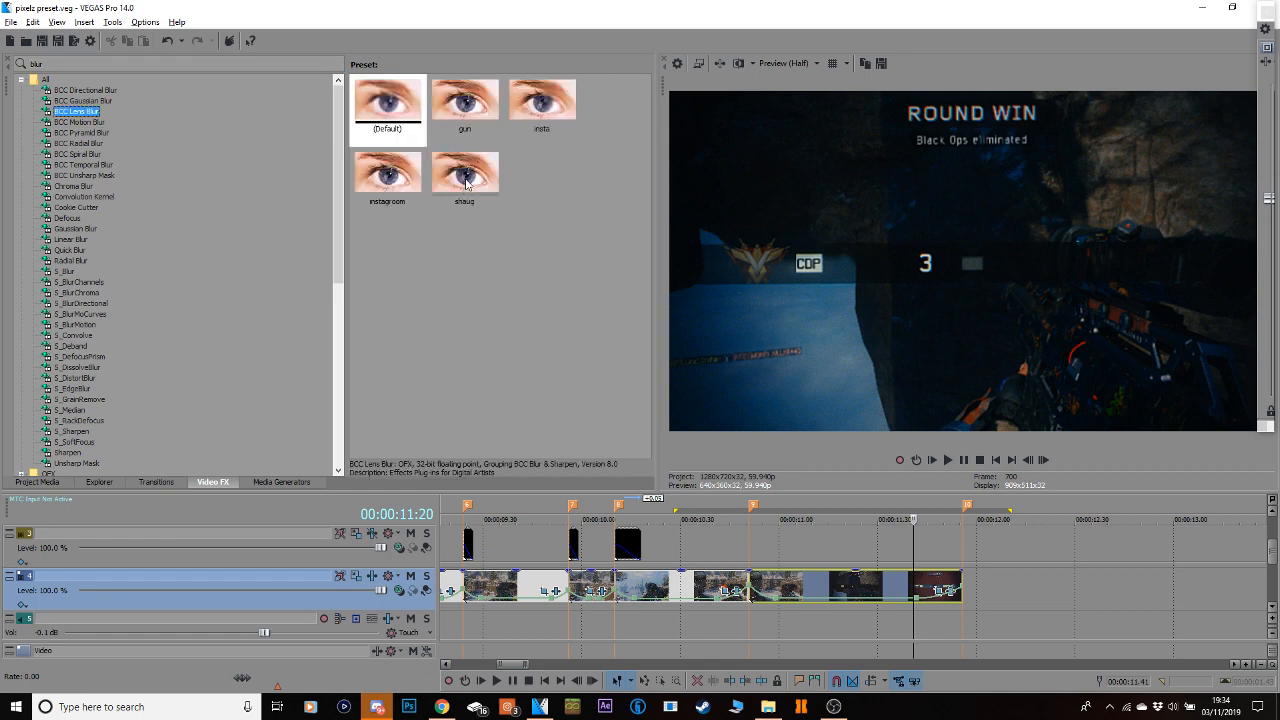
drag(466, 184, 922, 590)
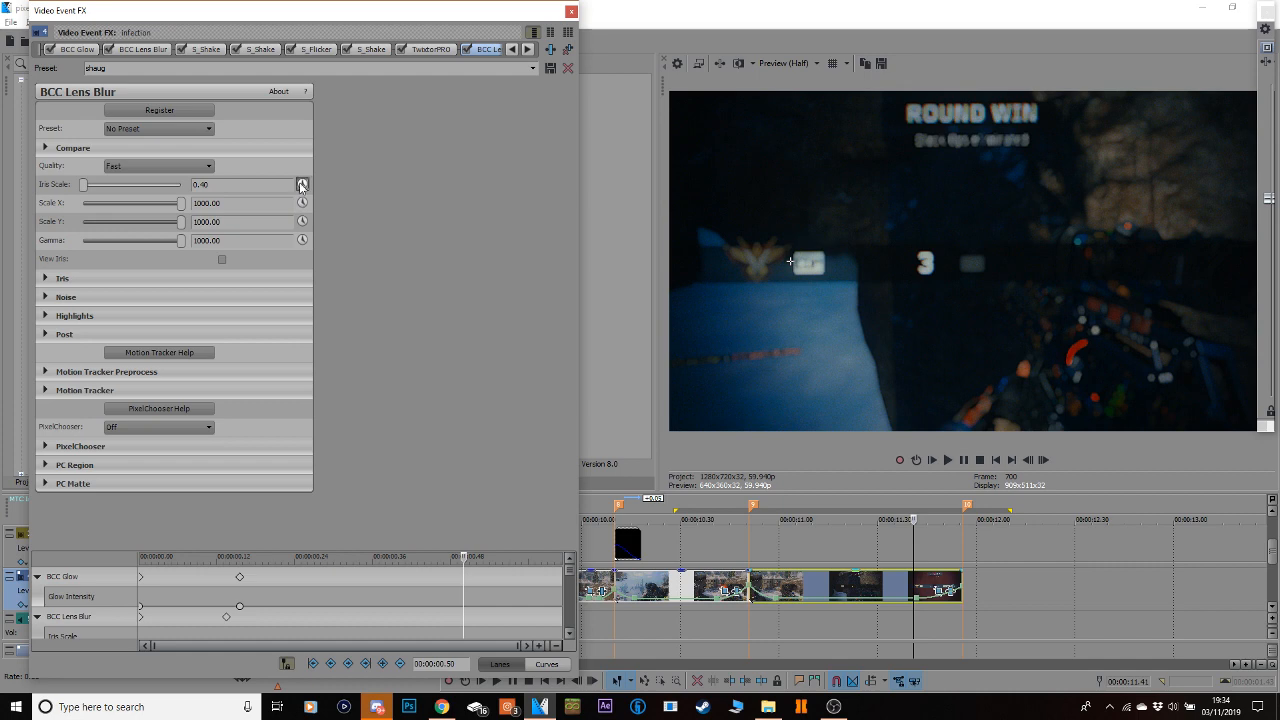
Turn on Iris Scale animation for the new BCC Lens Blur and add a 0.00 keyframe at 00:00:00.50.
click(302, 185)
drag(569, 571, 575, 632)
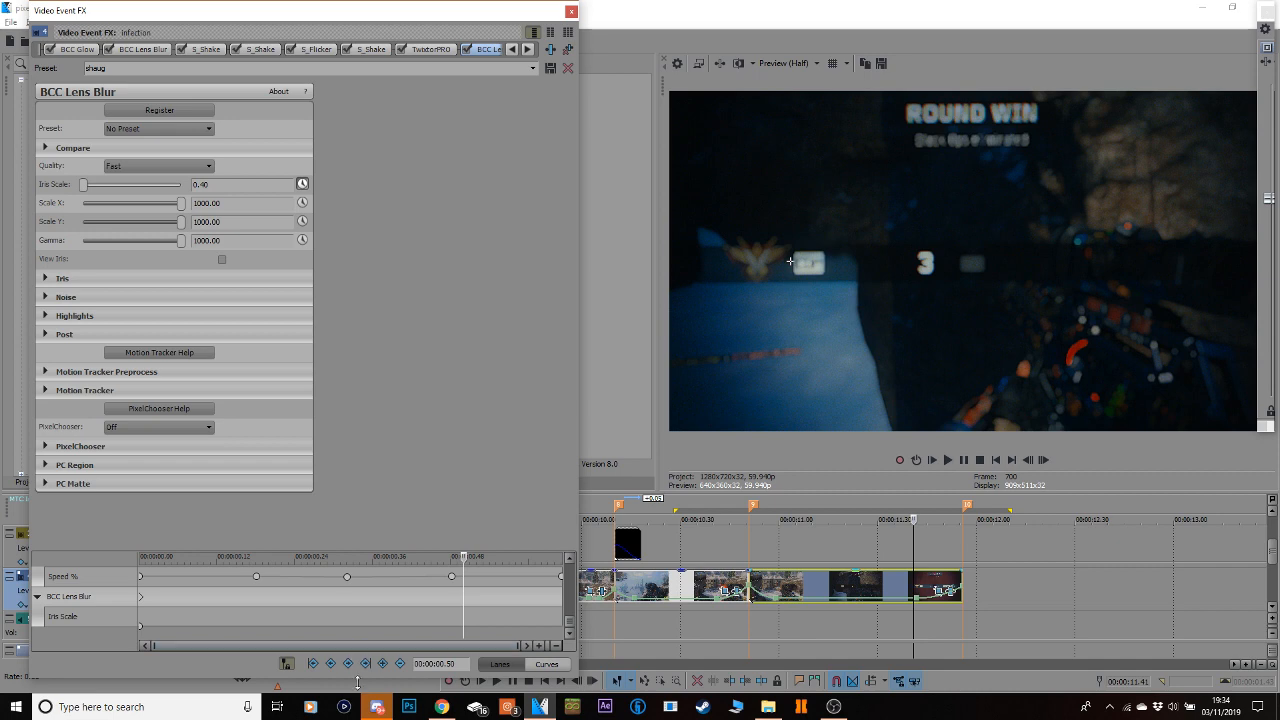
click(383, 663)
drag(85, 185, 63, 188)
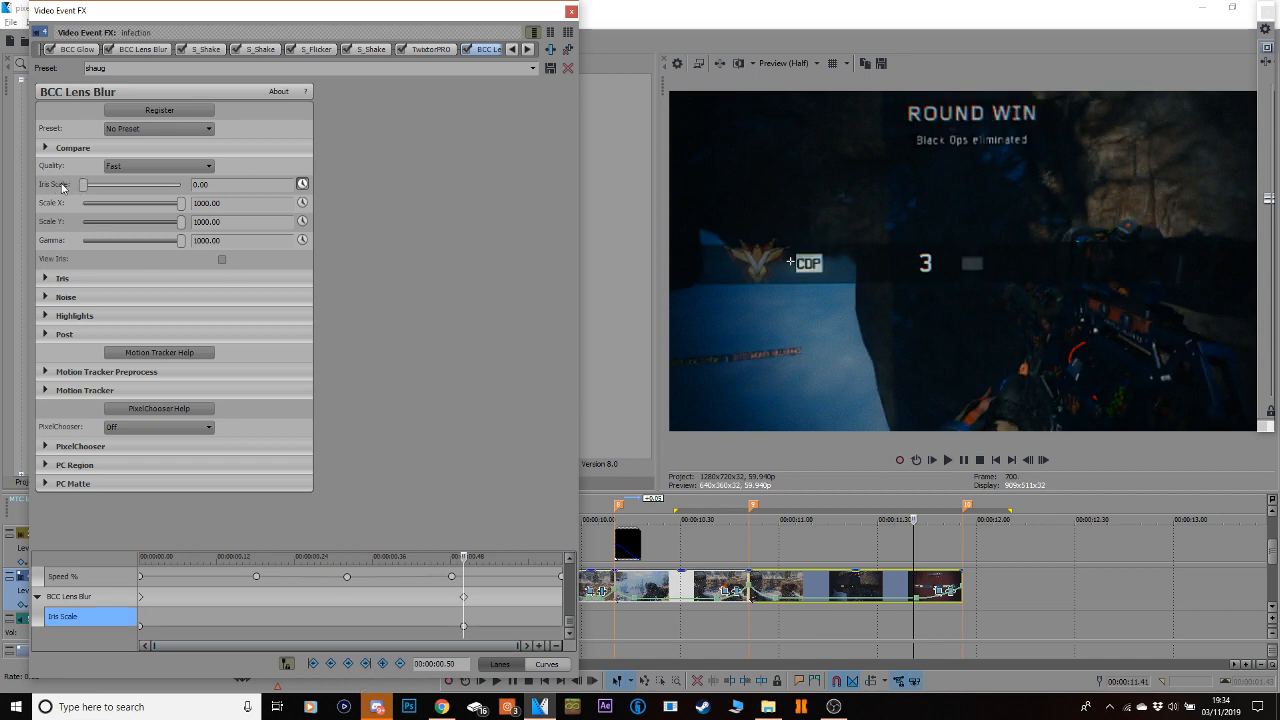
Add Iris Scale keyframes of 0.40 at 00:00:01.05 and 0.00 at 00:00:00.15 to the new BCC Lens Blur.
click(561, 597)
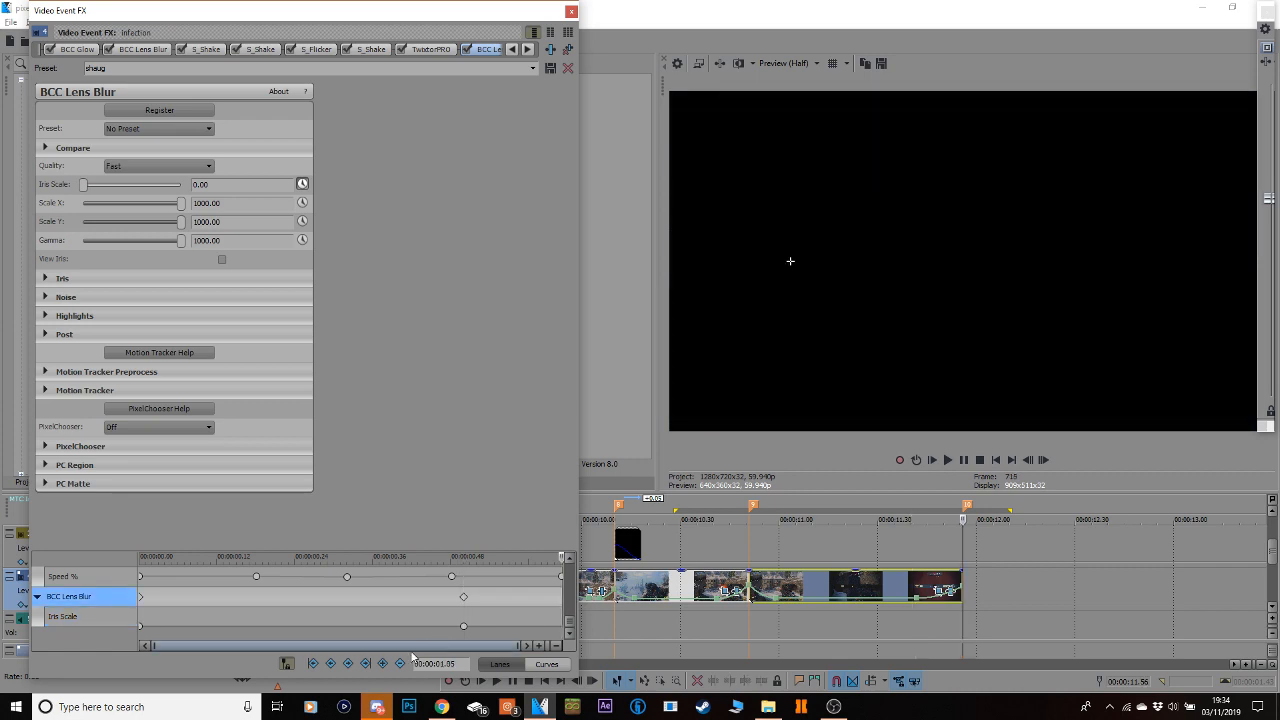
click(238, 187)
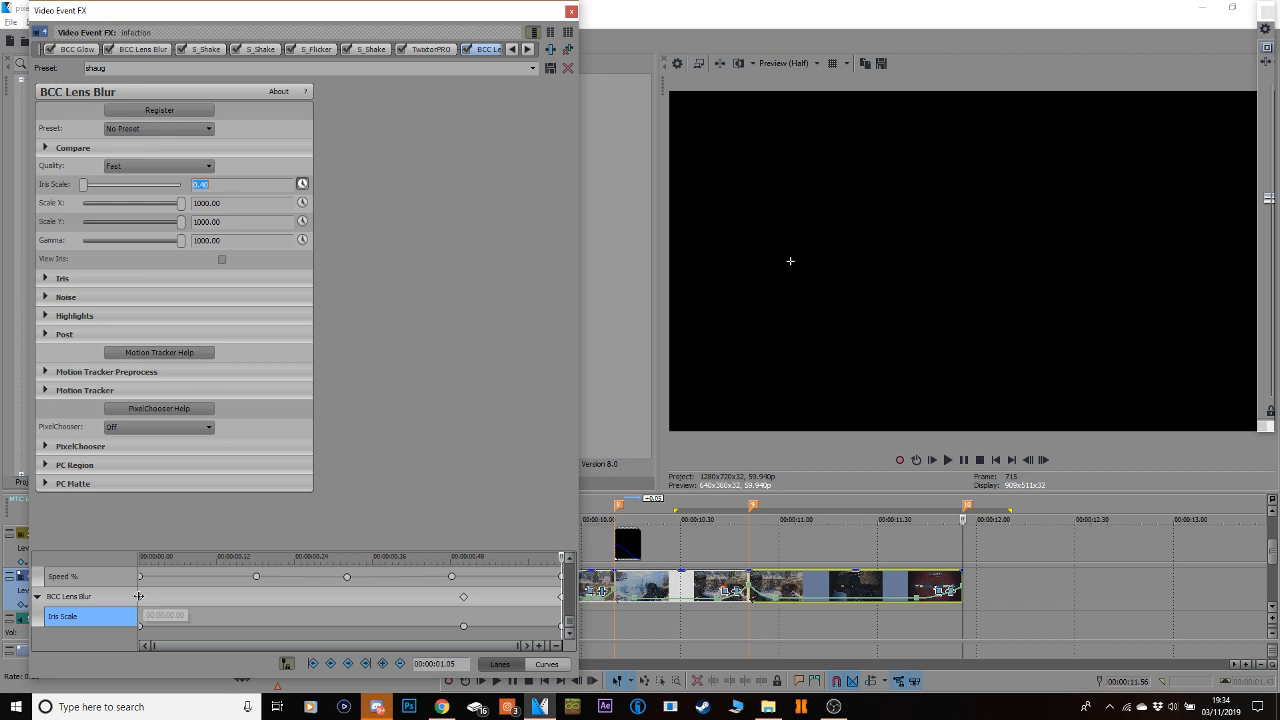
click(239, 598)
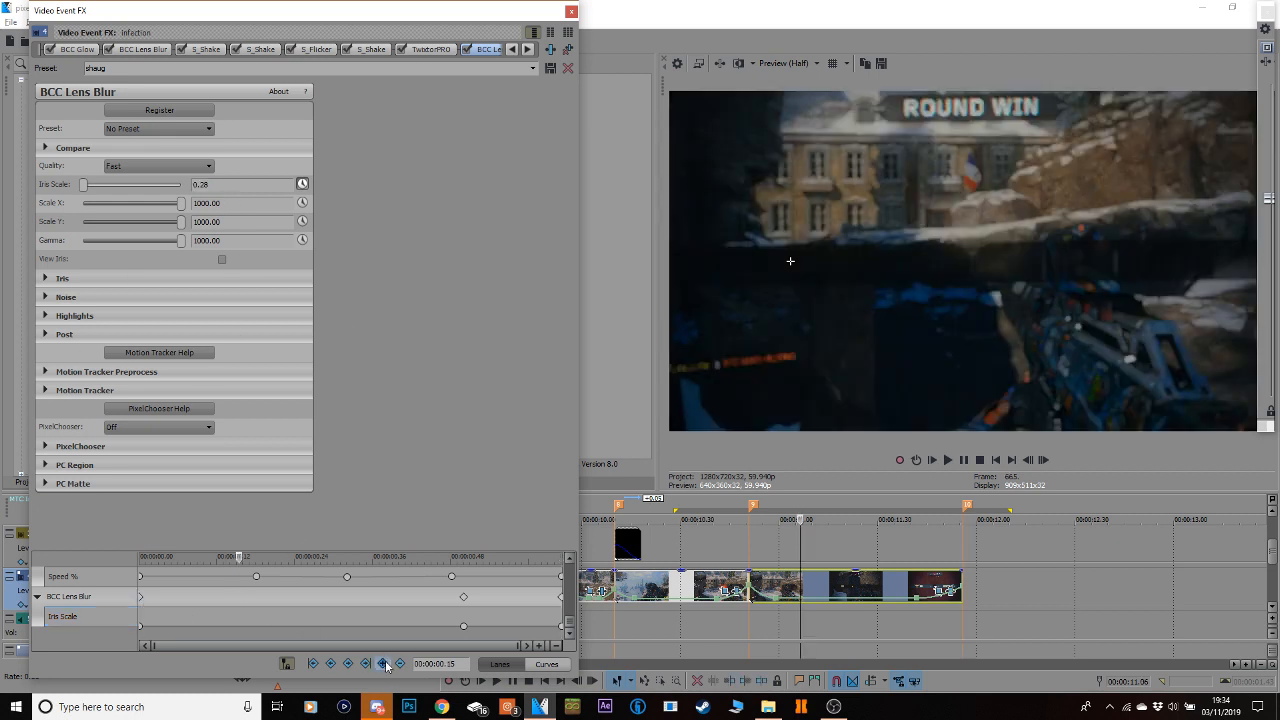
drag(85, 185, 67, 188)
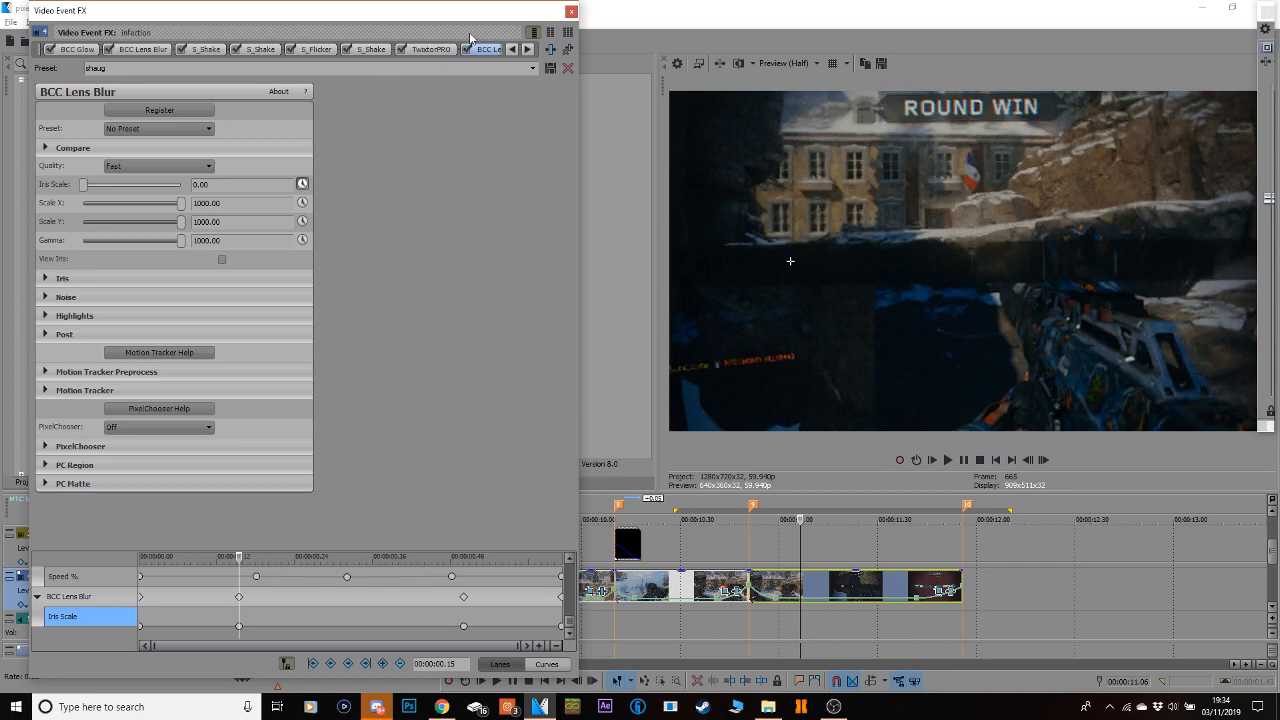
Close the effect settings and play back the section from just after marker 8 through the final clip.
click(571, 11)
drag(1021, 580, 651, 553)
click(650, 552)
key(space)
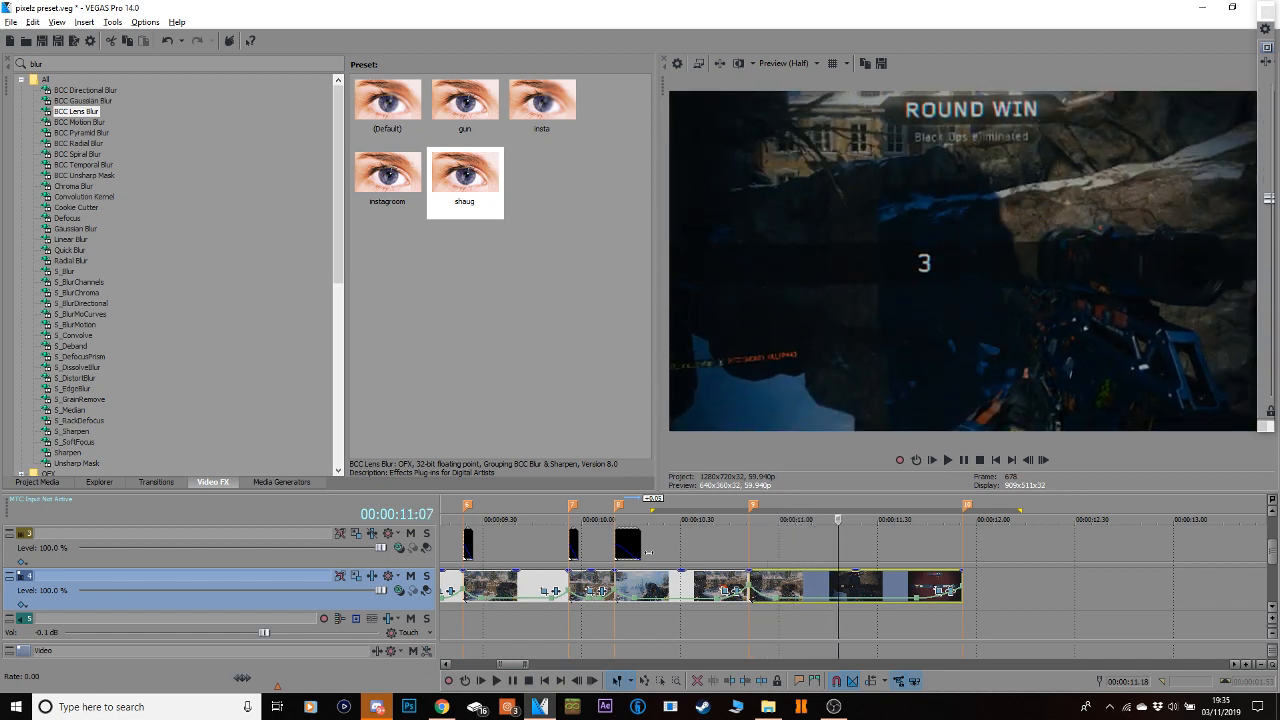
key(space)
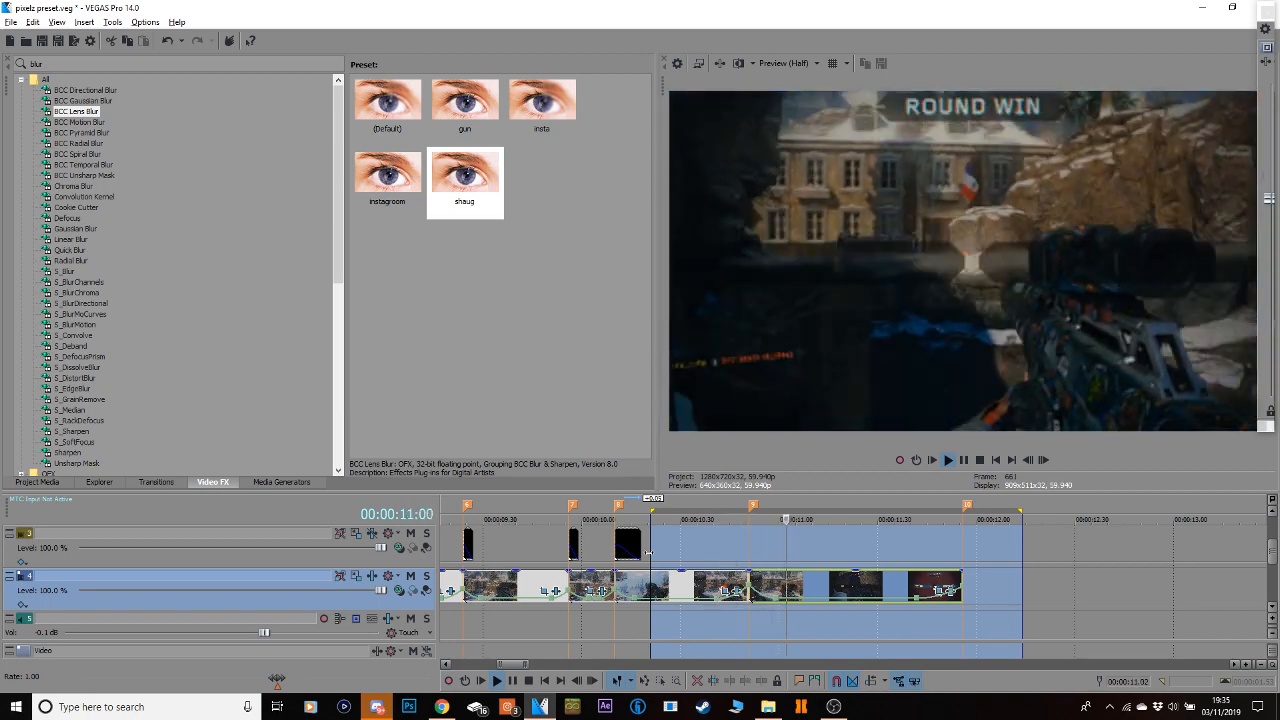
Restore the final clip's pan/crop frame at the 00:00:00.49 keyframe and set that keyframe's interpolation to Slow.
click(933, 576)
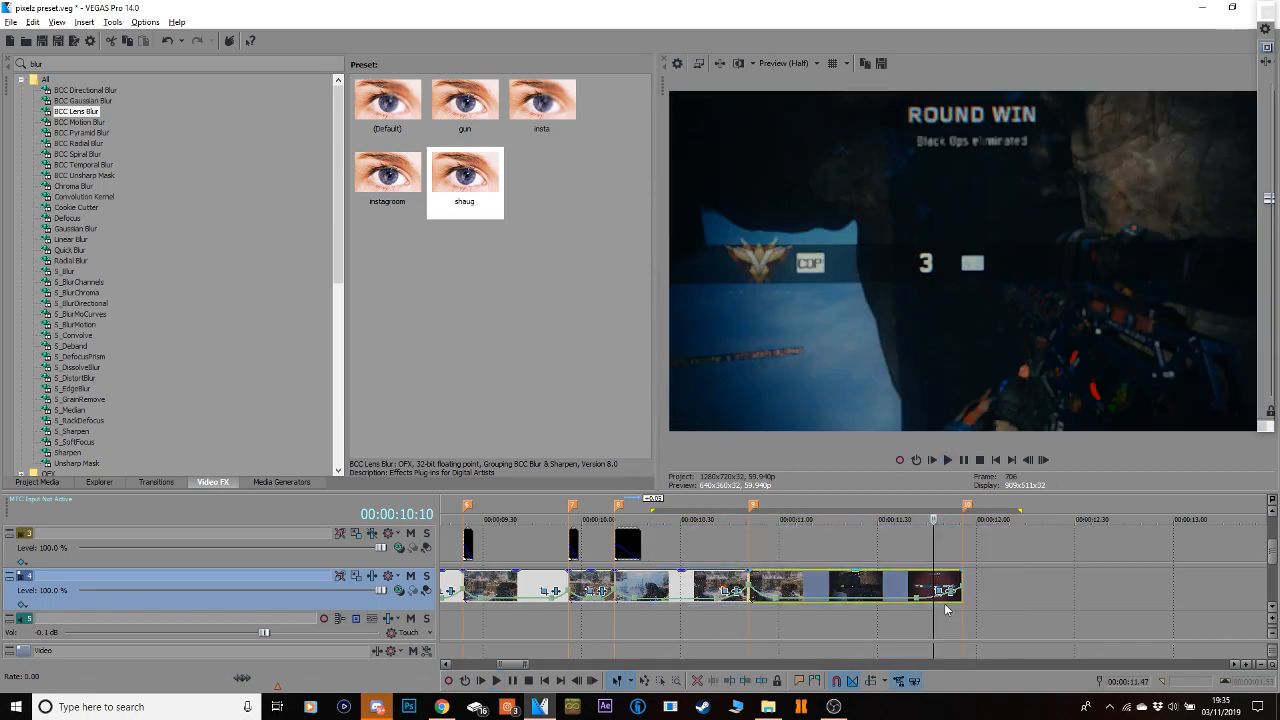
click(939, 591)
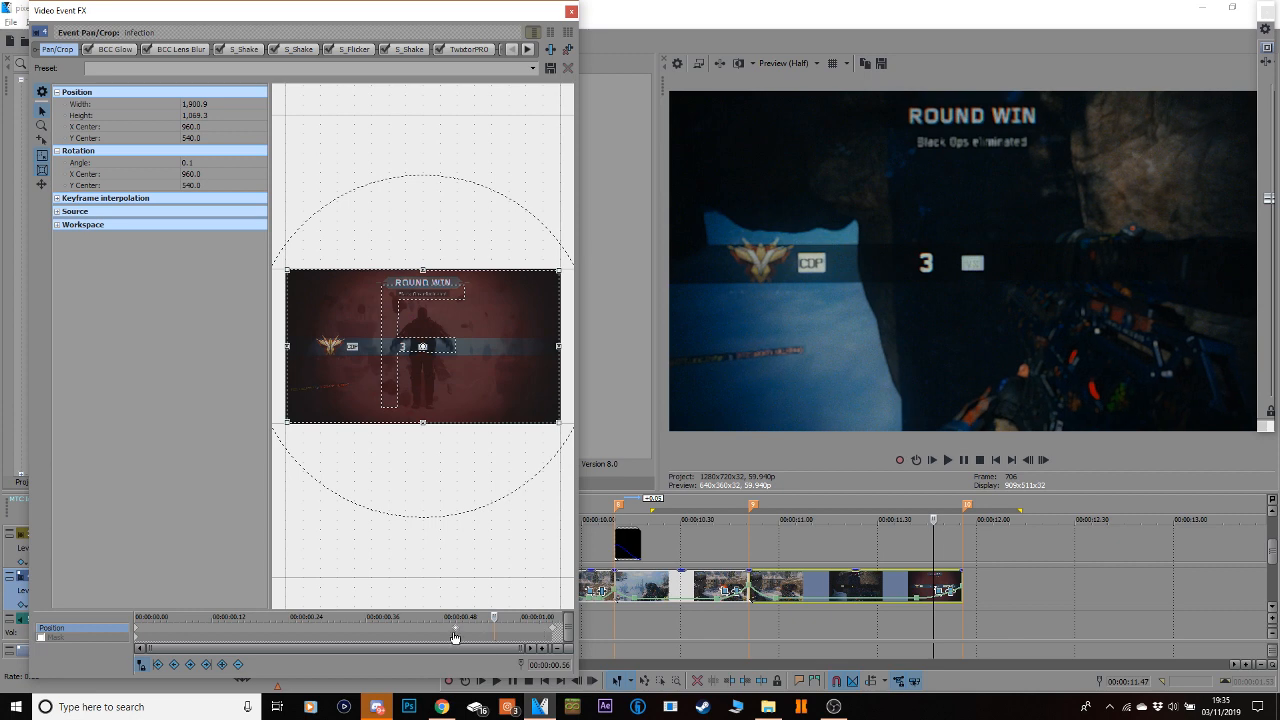
right_click(450, 633)
click(450, 635)
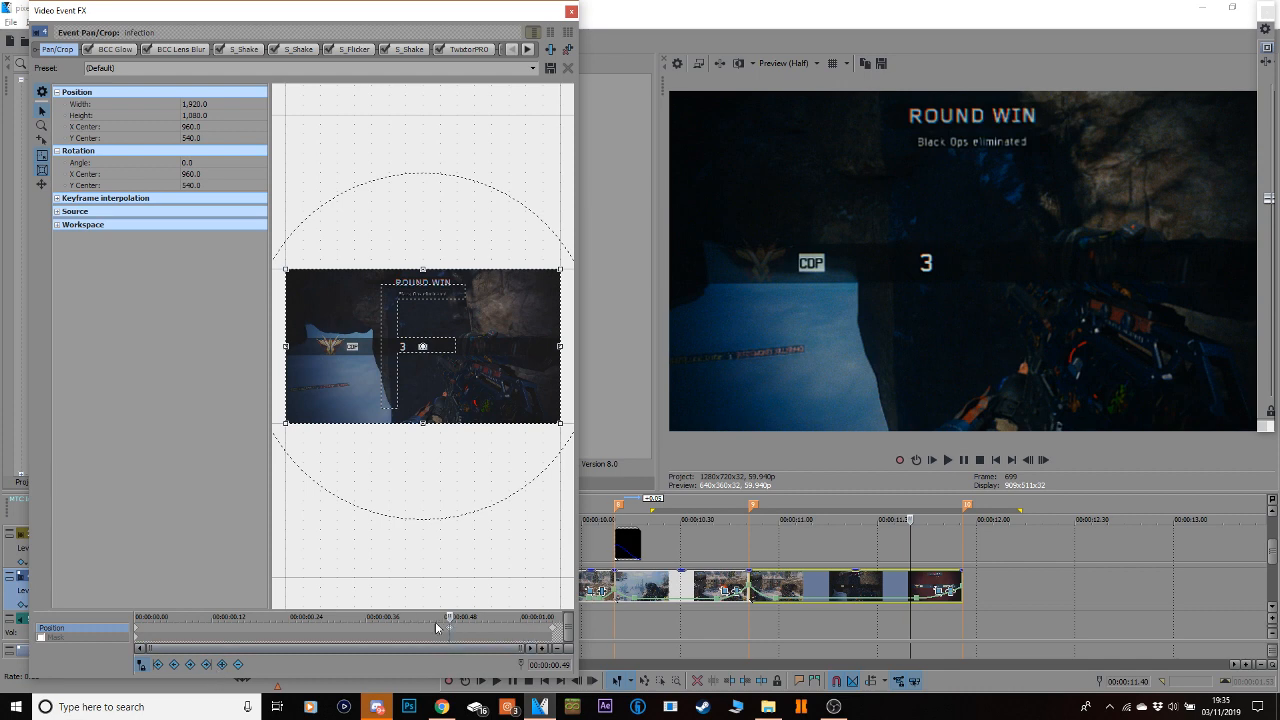
right_click(409, 337)
click(432, 348)
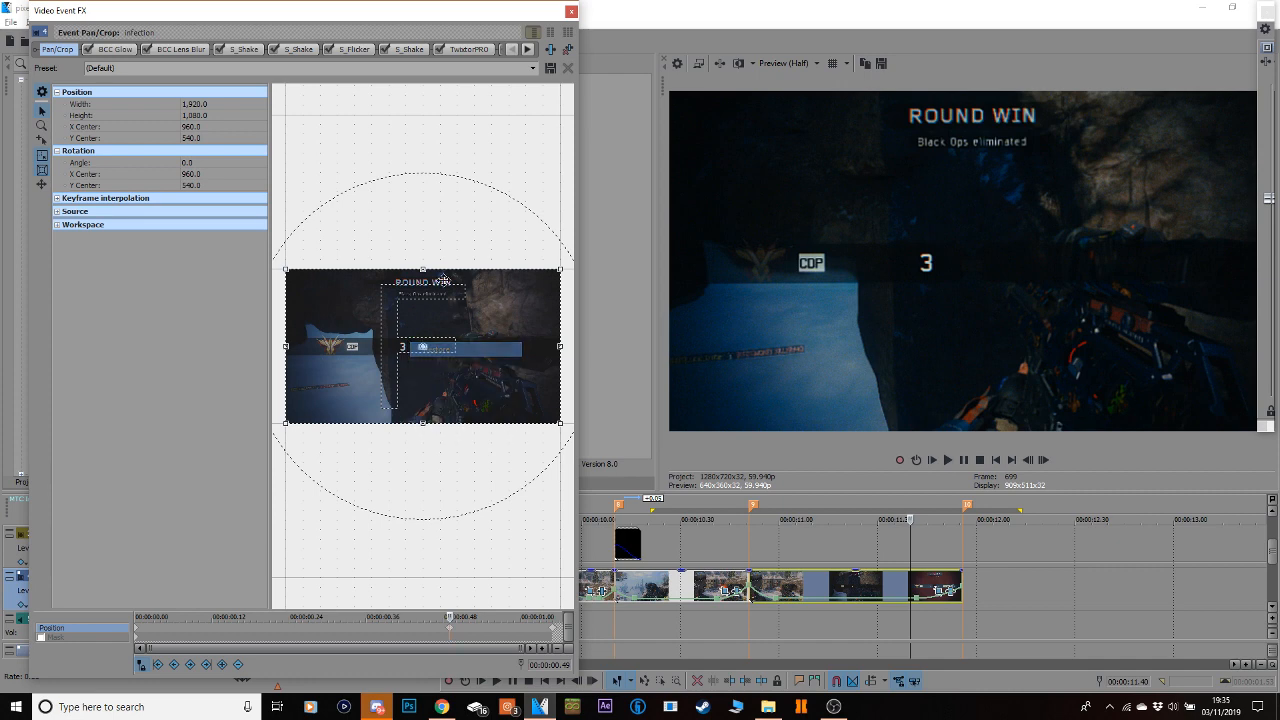
right_click(450, 632)
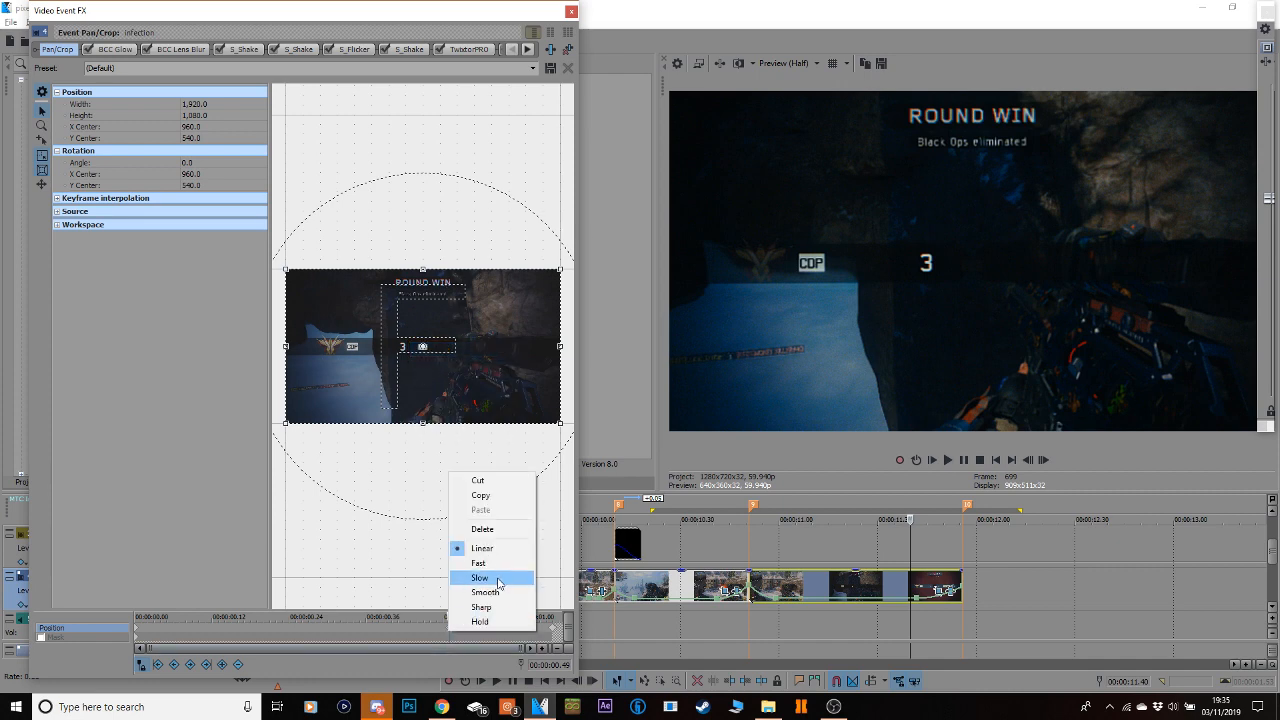
click(499, 580)
Change the interpolation of the pan/crop keyframe at 00:00:01.05 and shrink its frame to about 1,537 by 864, rotated about 0.7 degrees.
click(554, 634)
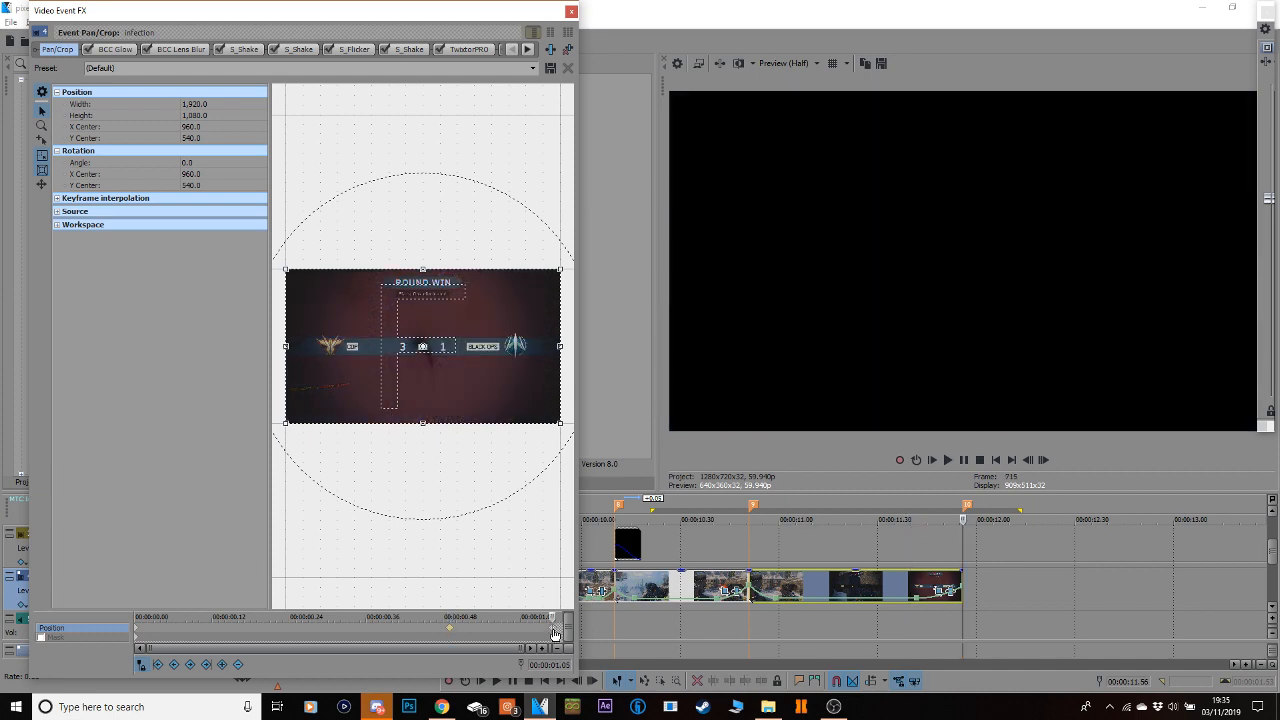
right_click(554, 634)
click(598, 562)
drag(560, 270, 544, 301)
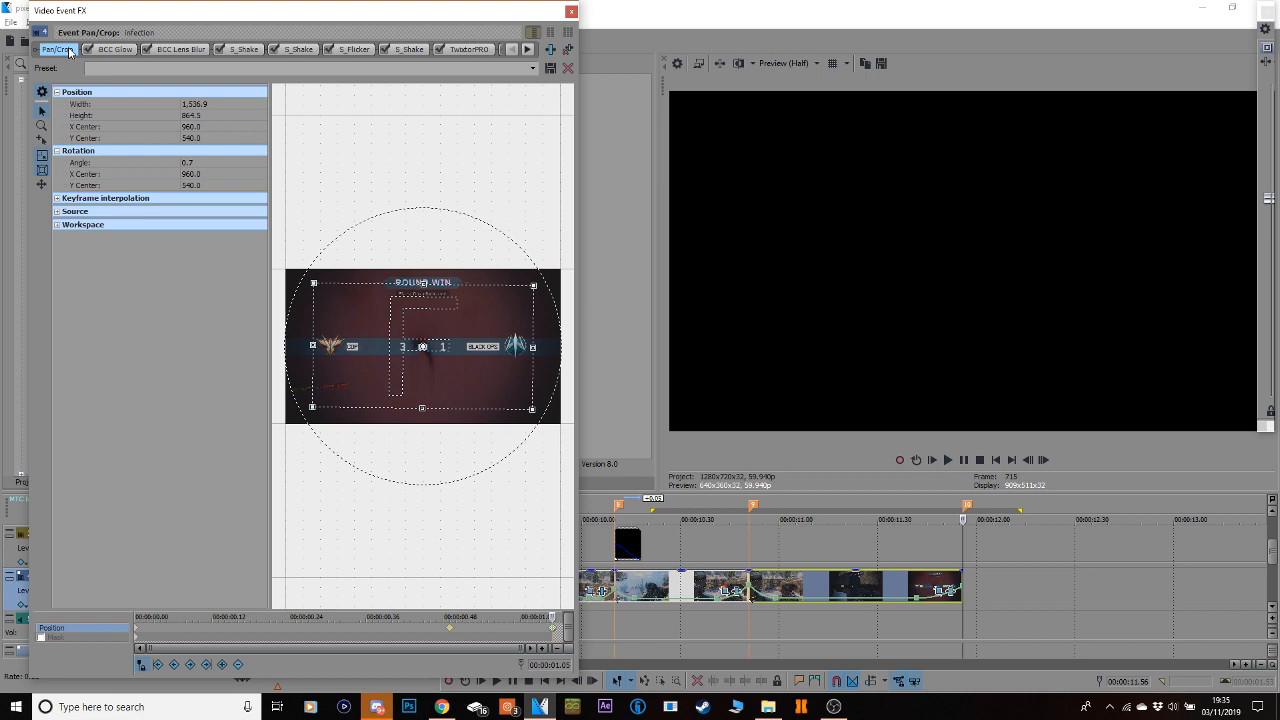
Look through the final clip's effect chain, close it, and play back the section from just before marker 9 to past the clip's end.
click(491, 50)
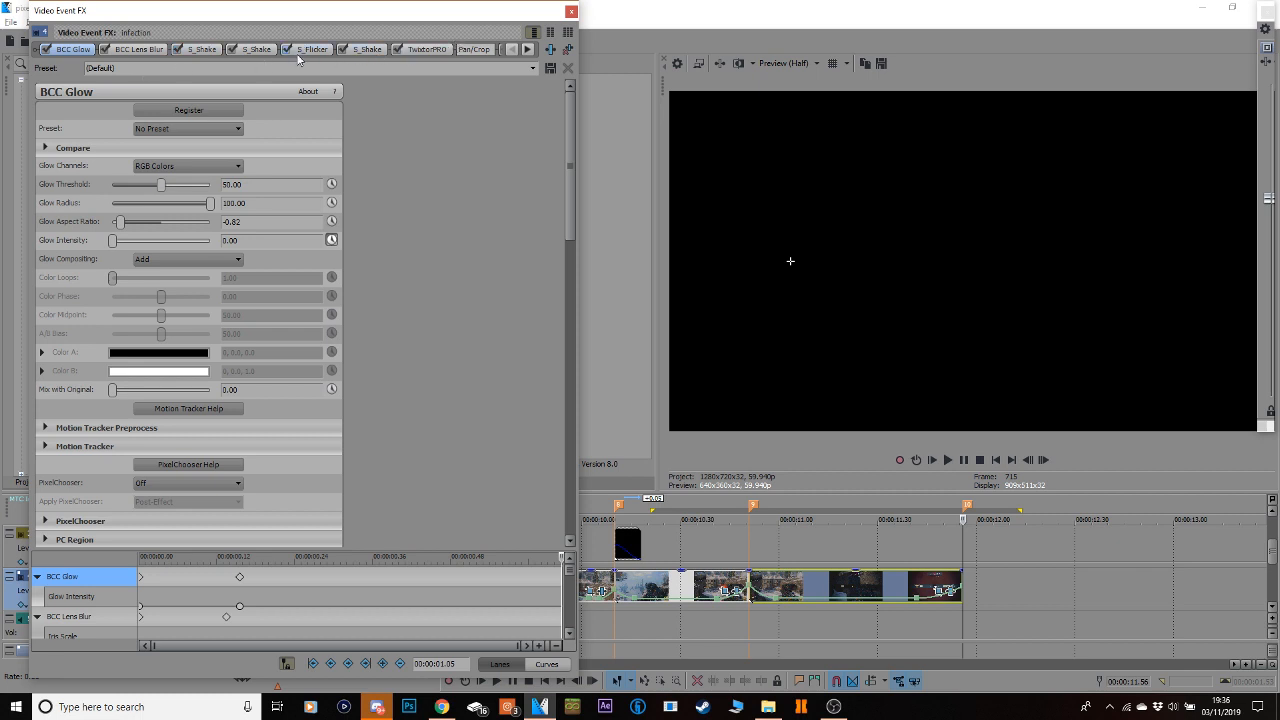
click(431, 49)
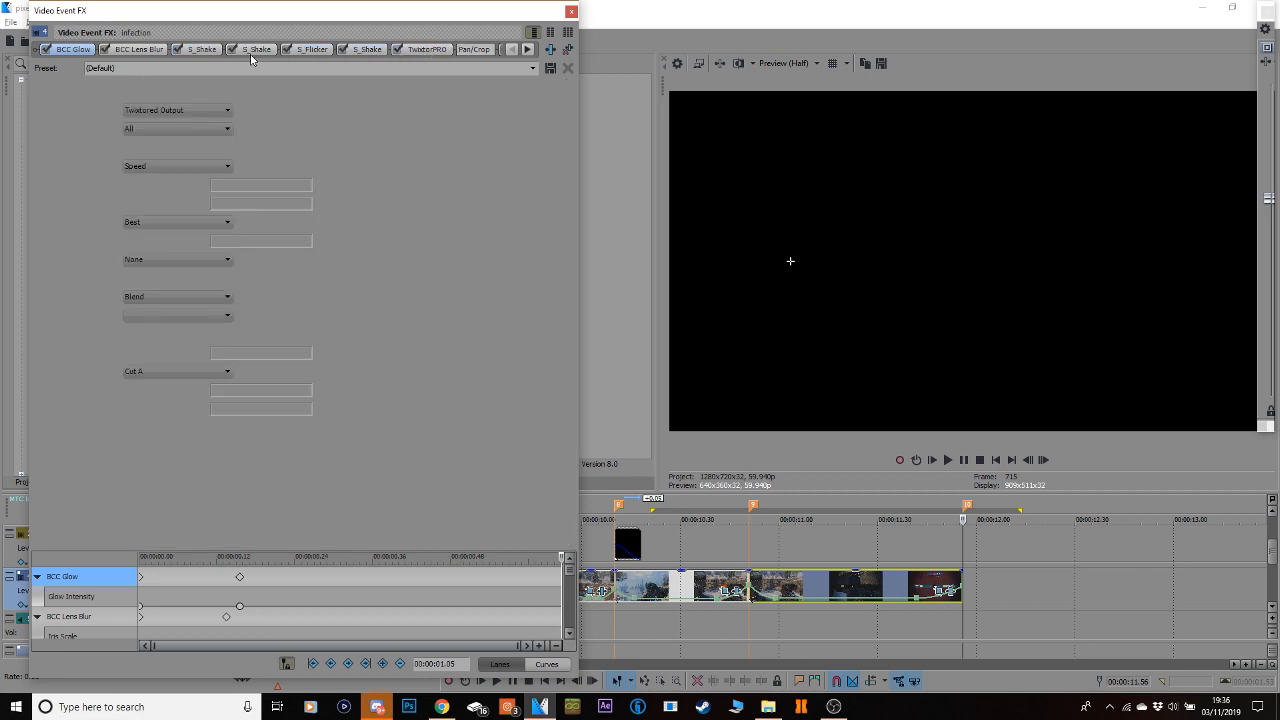
click(528, 50)
click(572, 12)
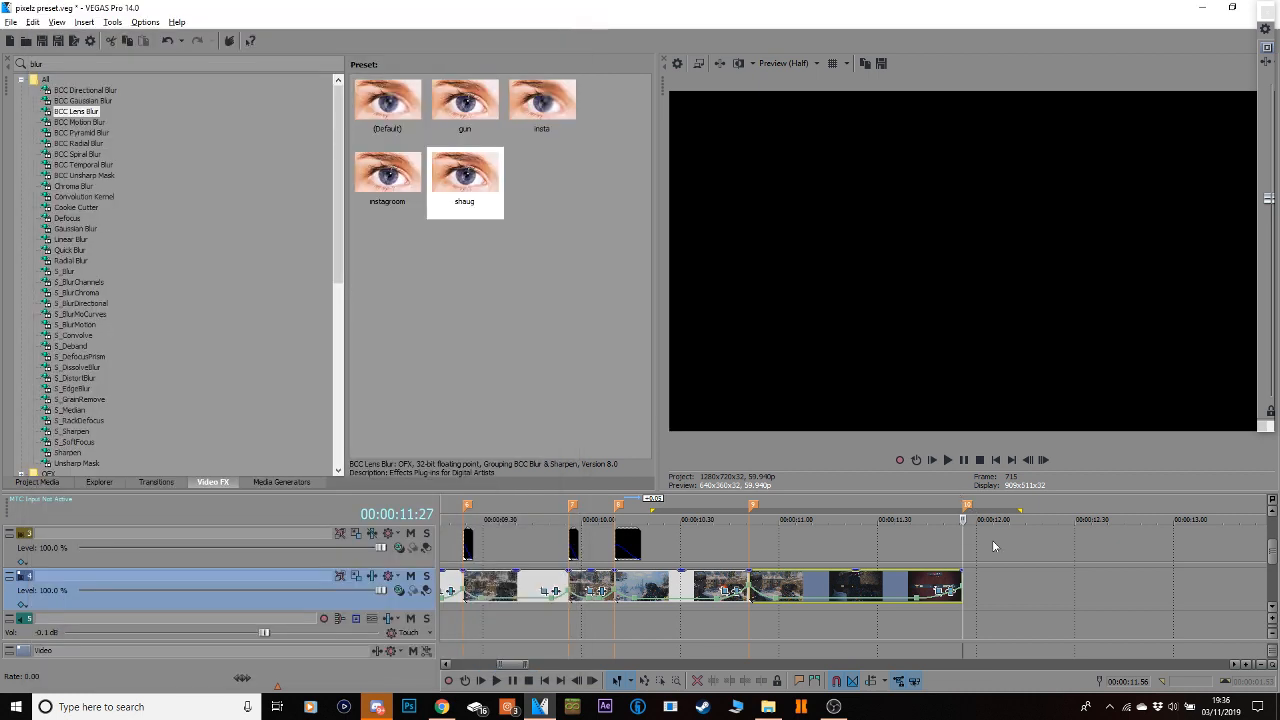
click(922, 588)
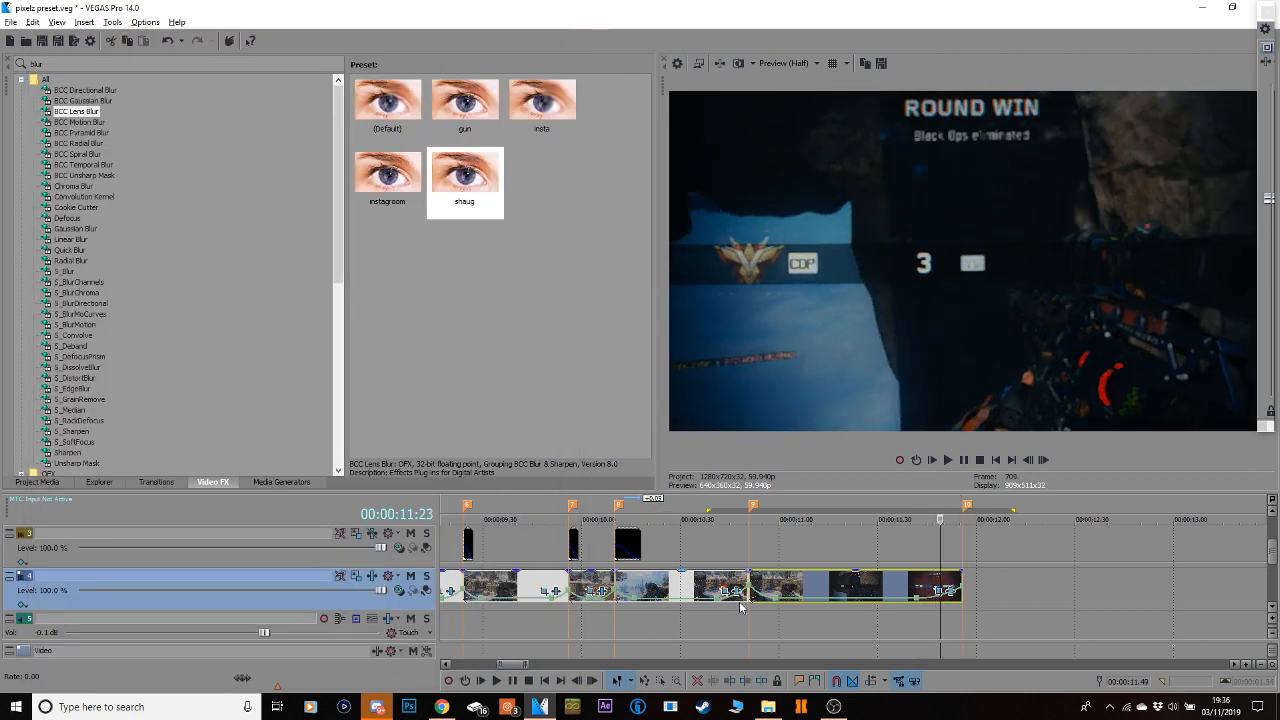
key(space)
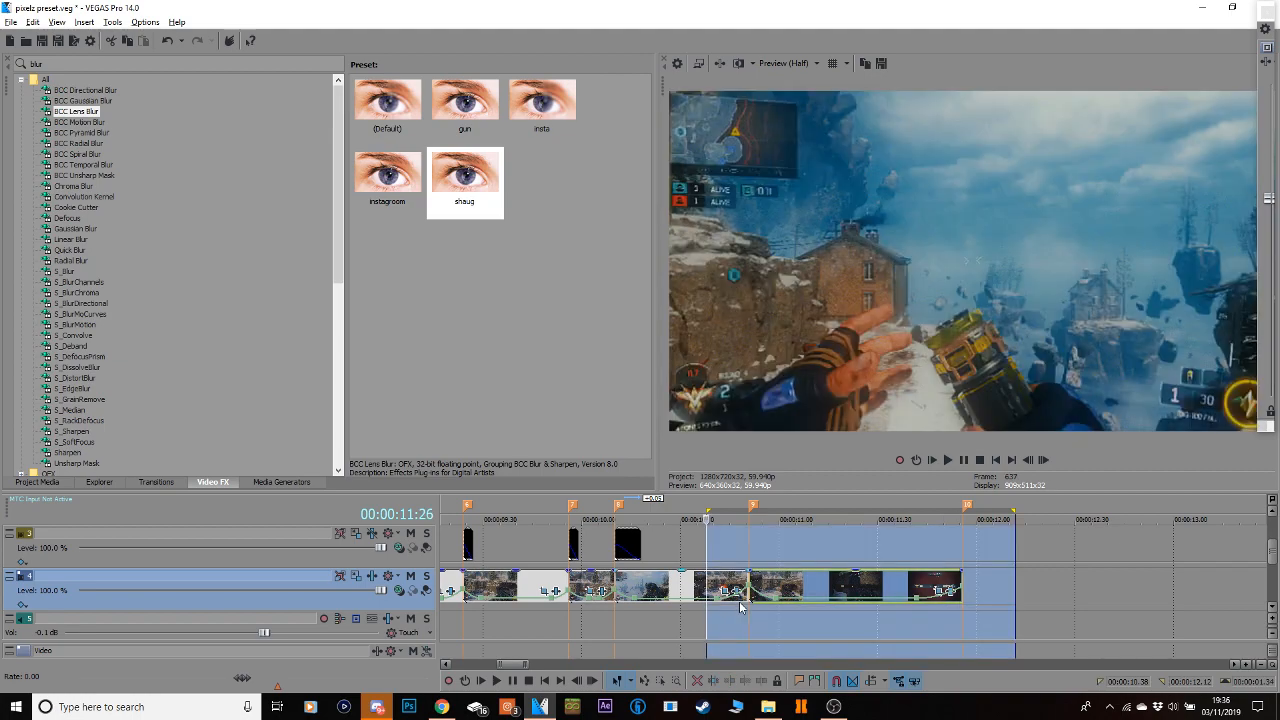
key(space)
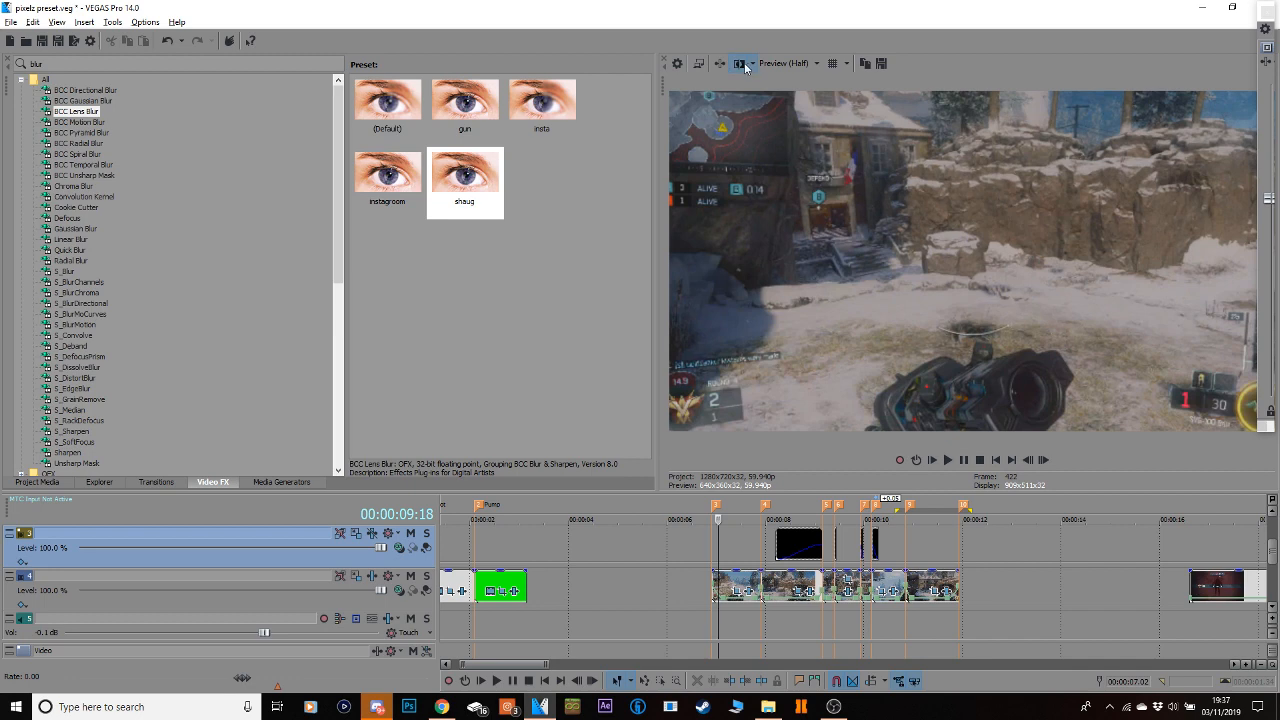
Show the effects in the preview again, select the clip at marker 3 with the playhead at its start, and save the project.
click(741, 64)
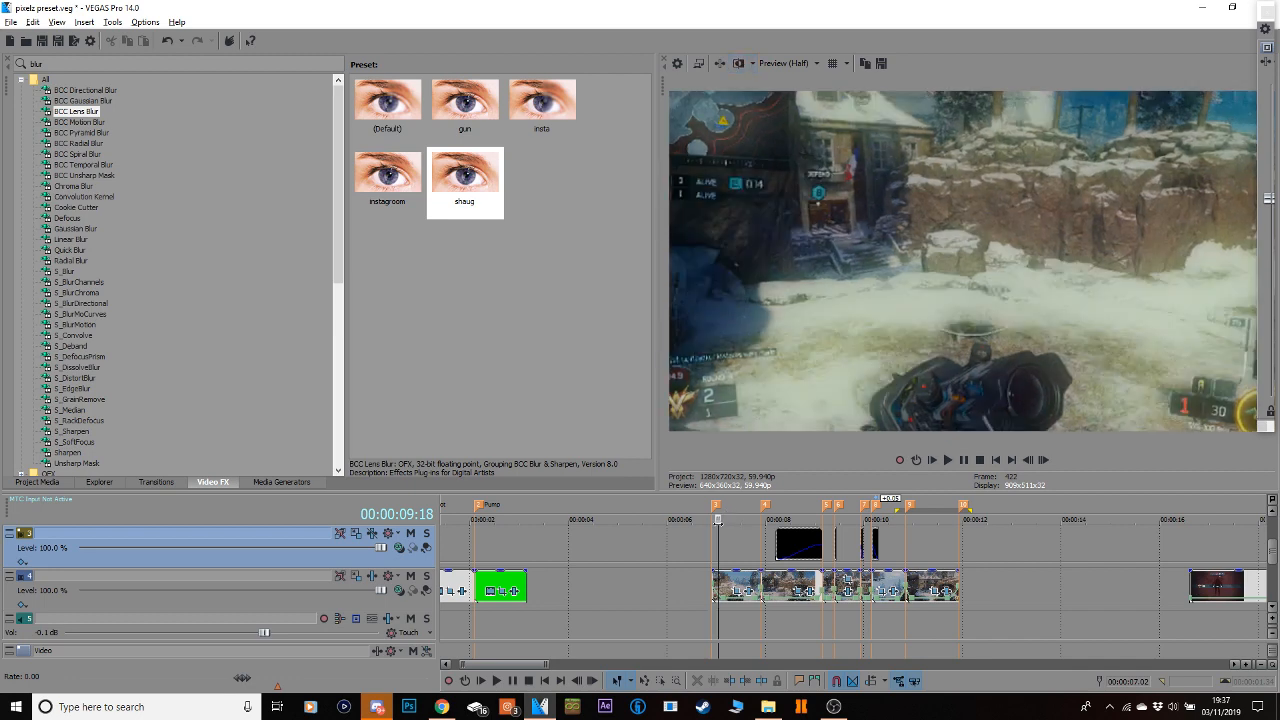
click(711, 541)
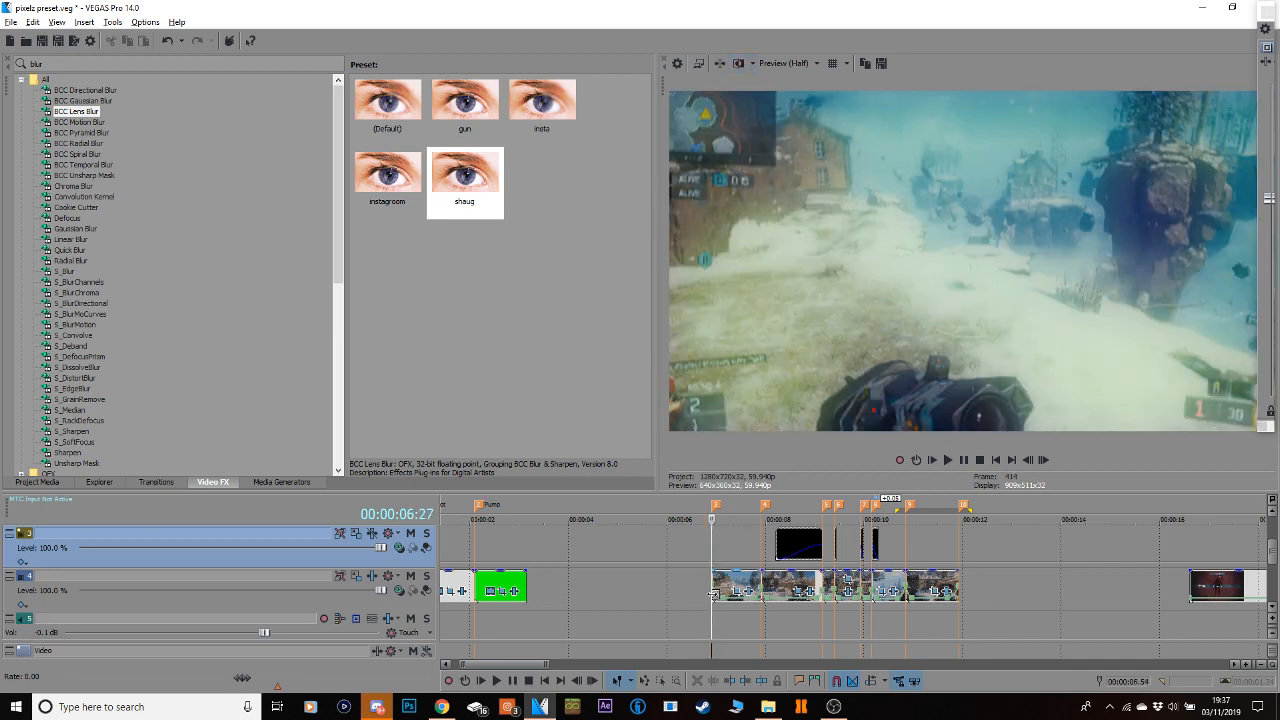
click(711, 597)
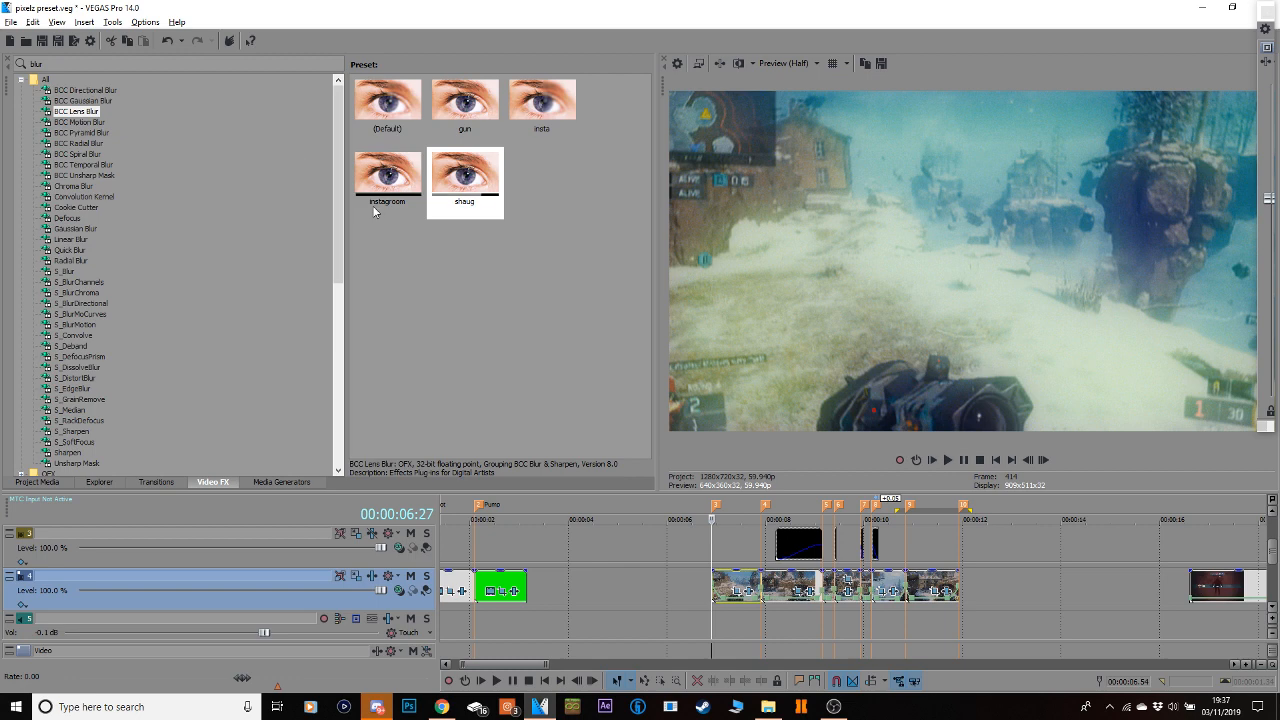
key(ctrl+s)
Apply the BCC Lens Blur "shaug" preset to the clip at marker 3, animating Iris Scale from 0.40 at its start to 0.00 at 00:00:00.13.
drag(481, 195, 728, 592)
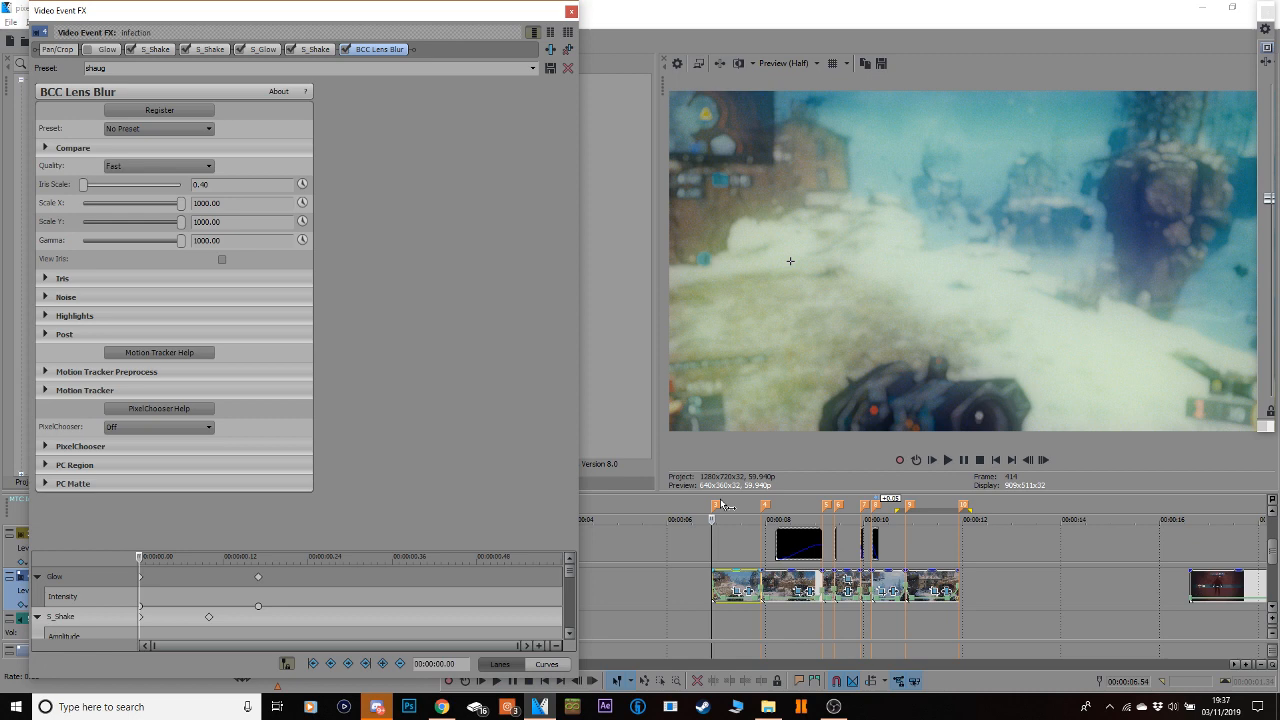
click(302, 184)
drag(572, 573, 572, 645)
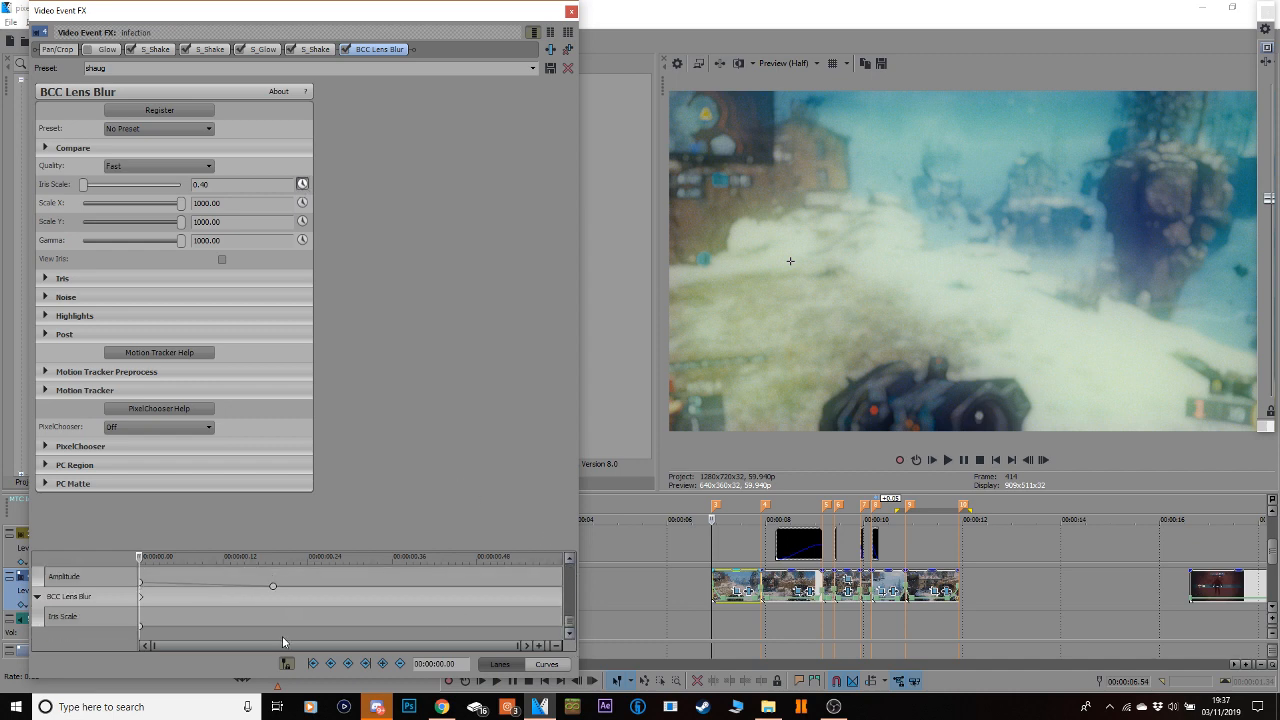
click(229, 604)
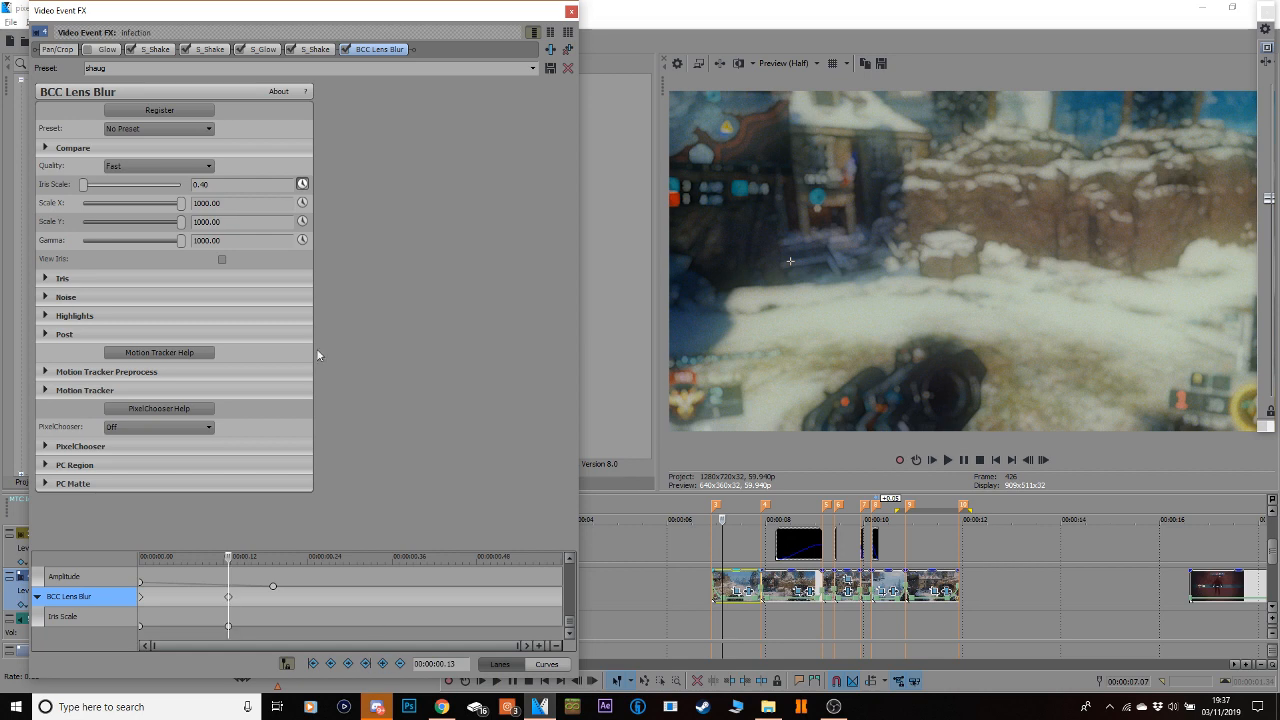
drag(84, 192, 54, 188)
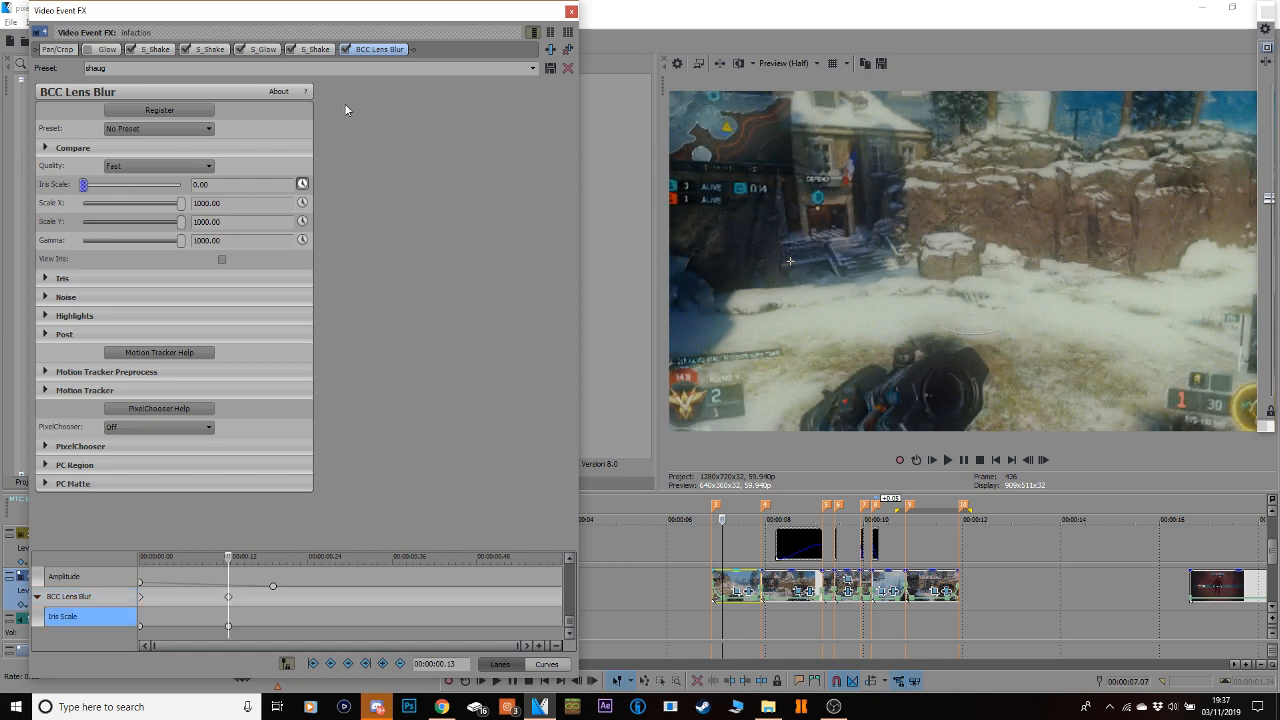
click(571, 11)
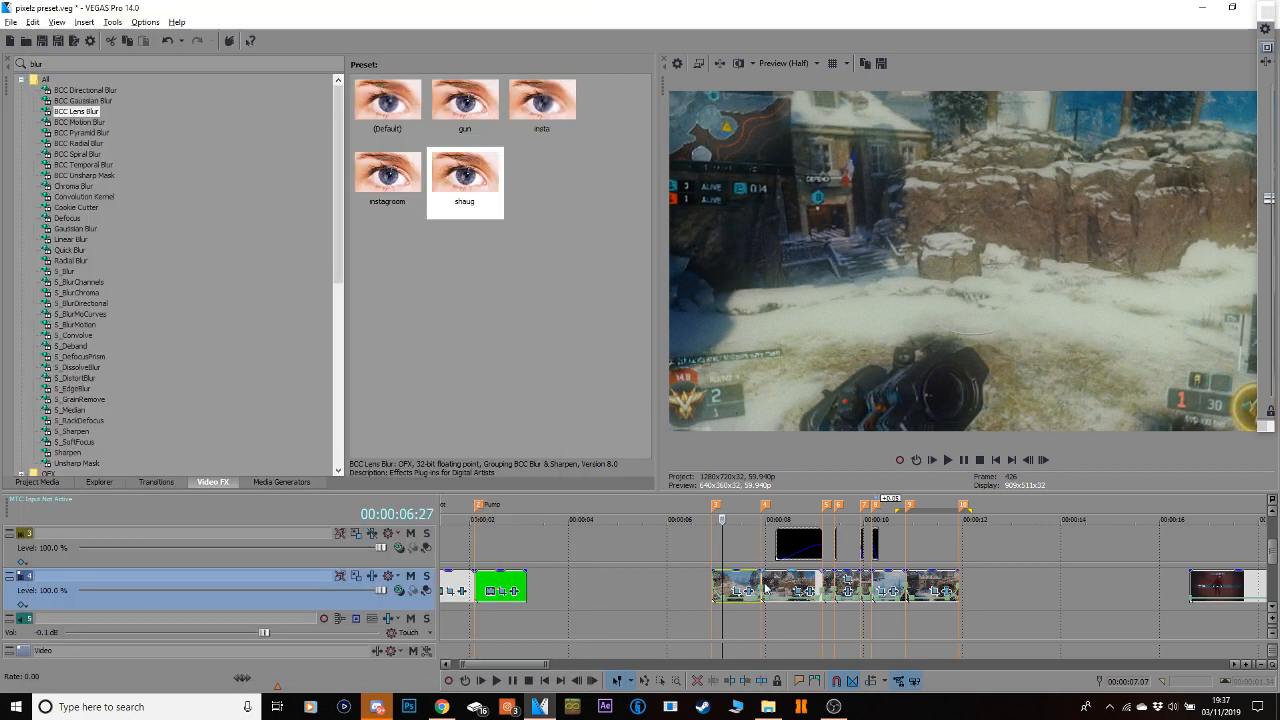
Apply the "shaug" lens blur to the clip at marker 6, animating Iris Scale from 0.60 at its start to 0.00 at 00:00:00.08.
click(841, 578)
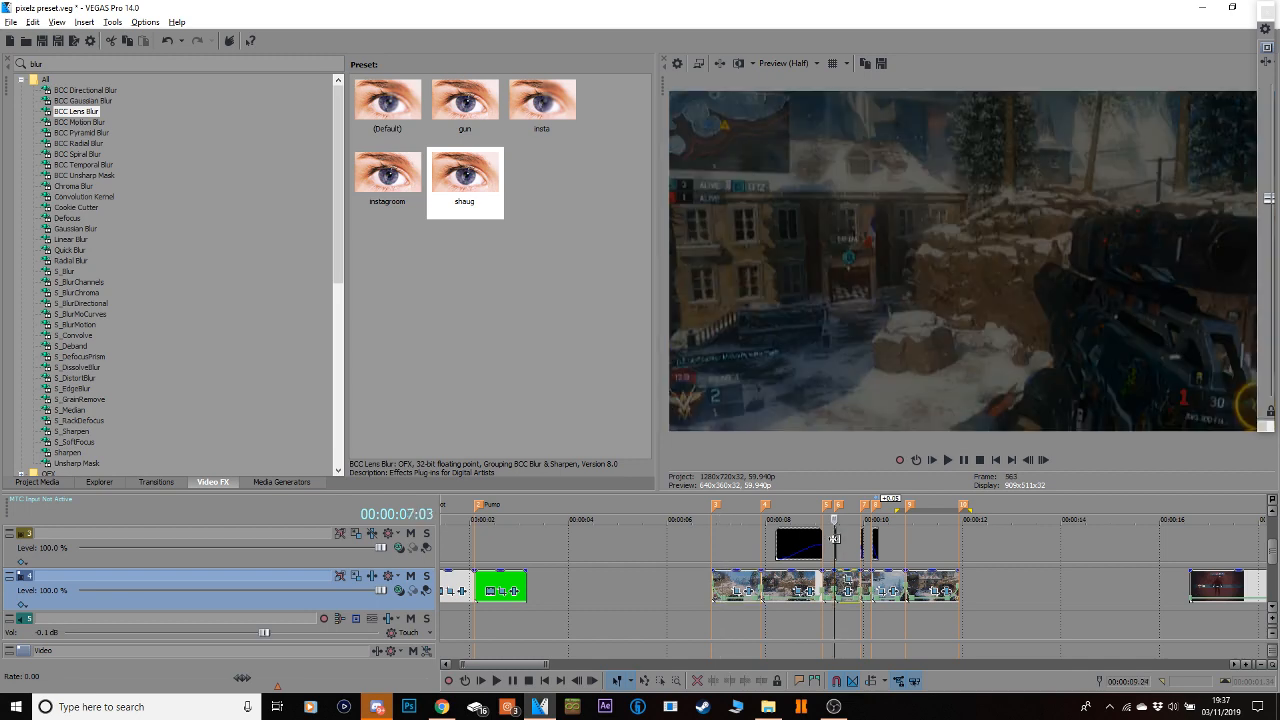
drag(453, 190, 703, 506)
drag(828, 587, 845, 588)
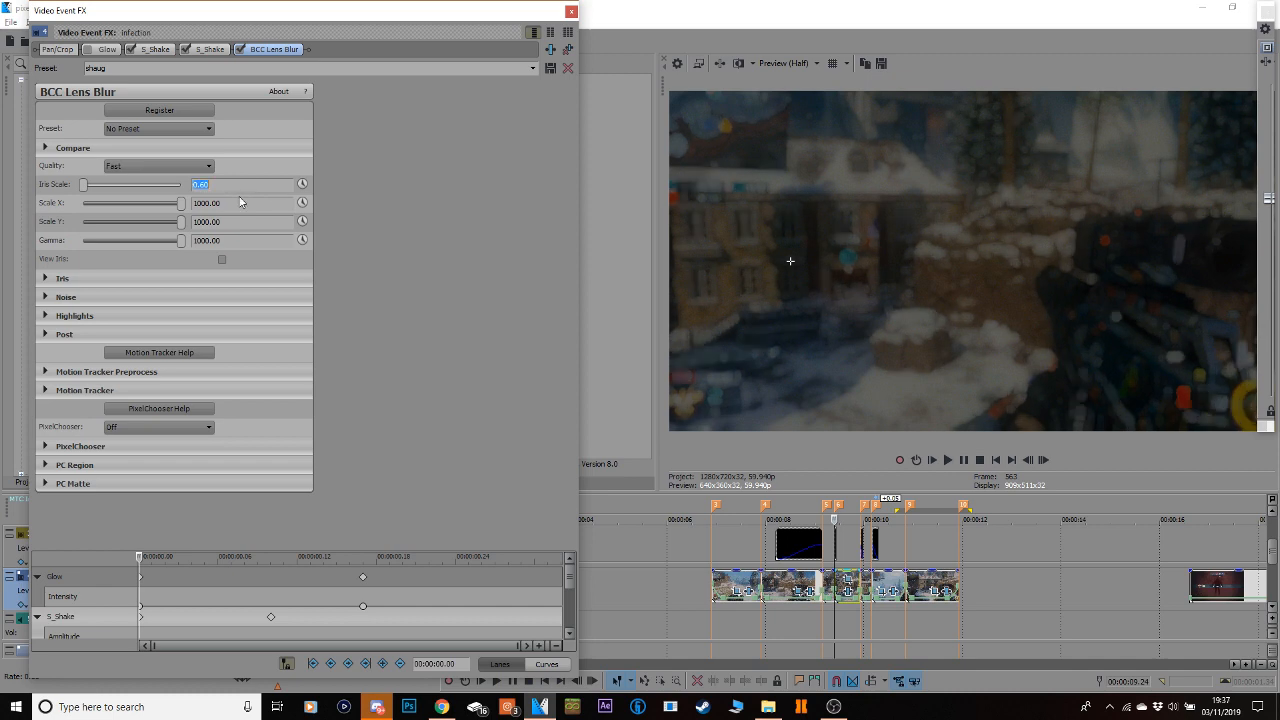
click(302, 185)
drag(571, 576, 573, 676)
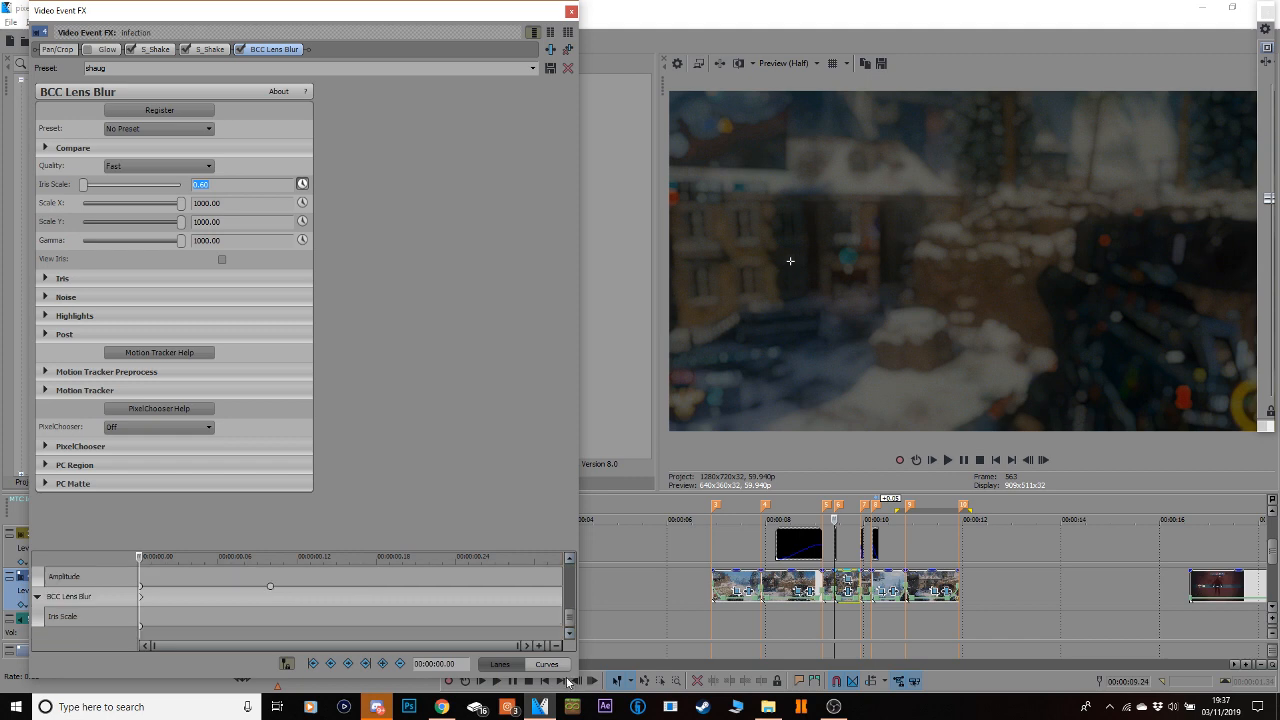
double_click(240, 605)
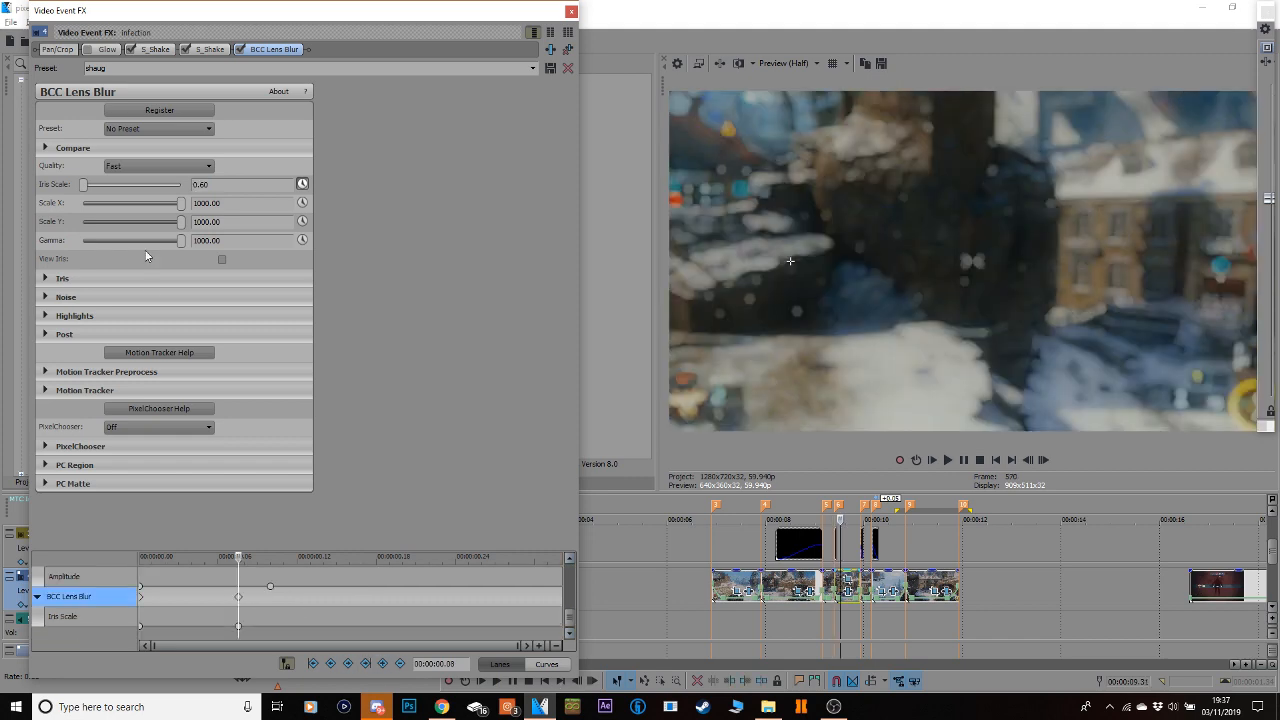
drag(85, 186, 64, 193)
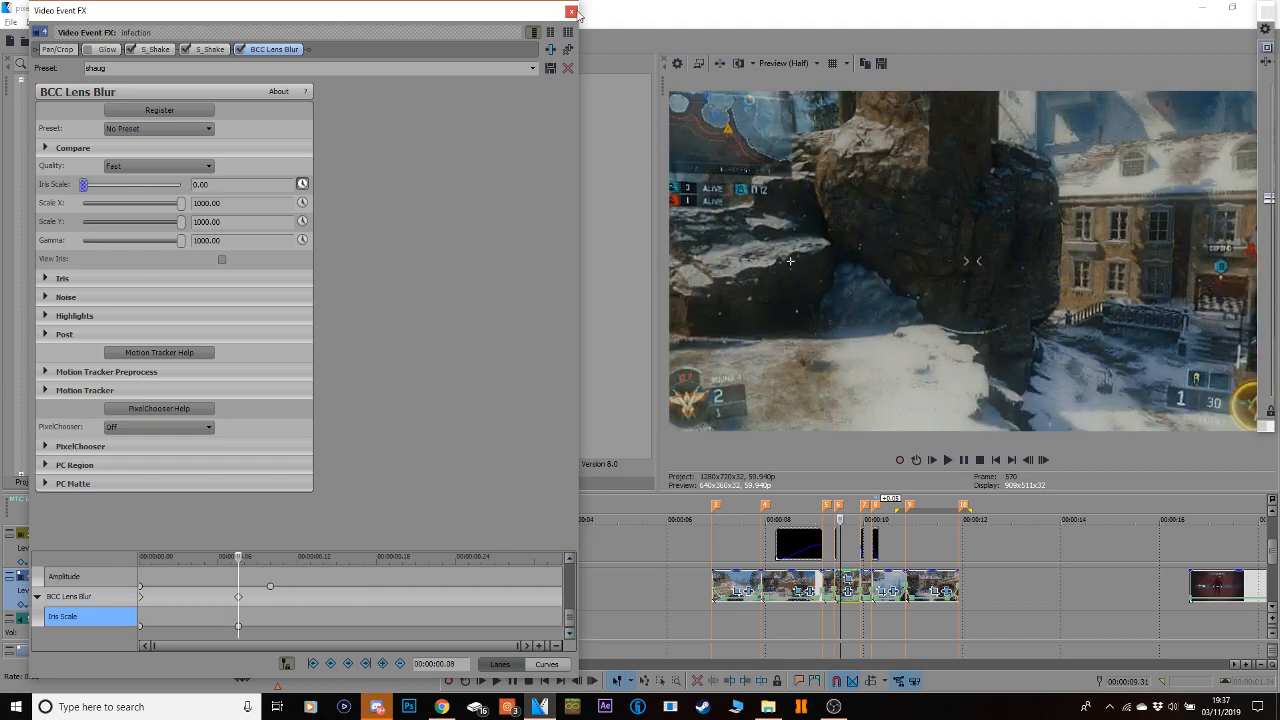
click(571, 12)
Apply the "shaug" lens blur to the short clip at marker 7, animating Iris Scale from 0.40 at its start to 0.00 at 00:00:00.04.
click(860, 585)
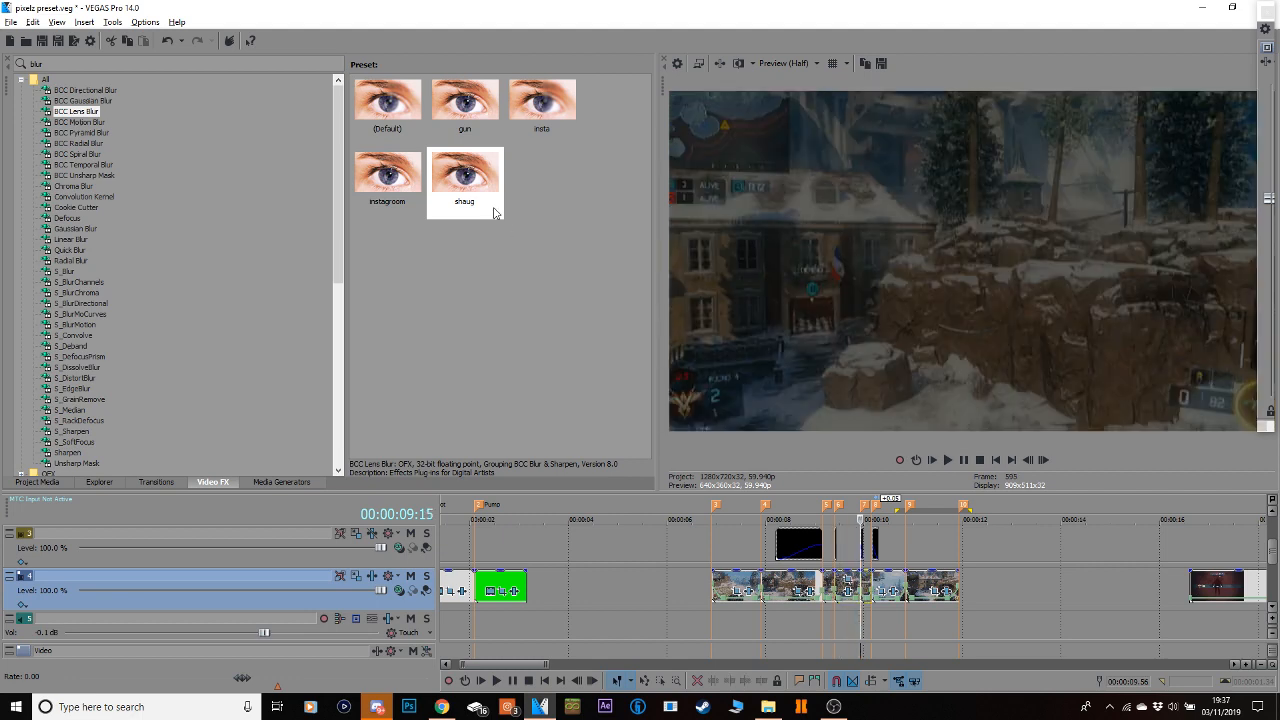
drag(468, 185, 754, 490)
drag(866, 582, 862, 578)
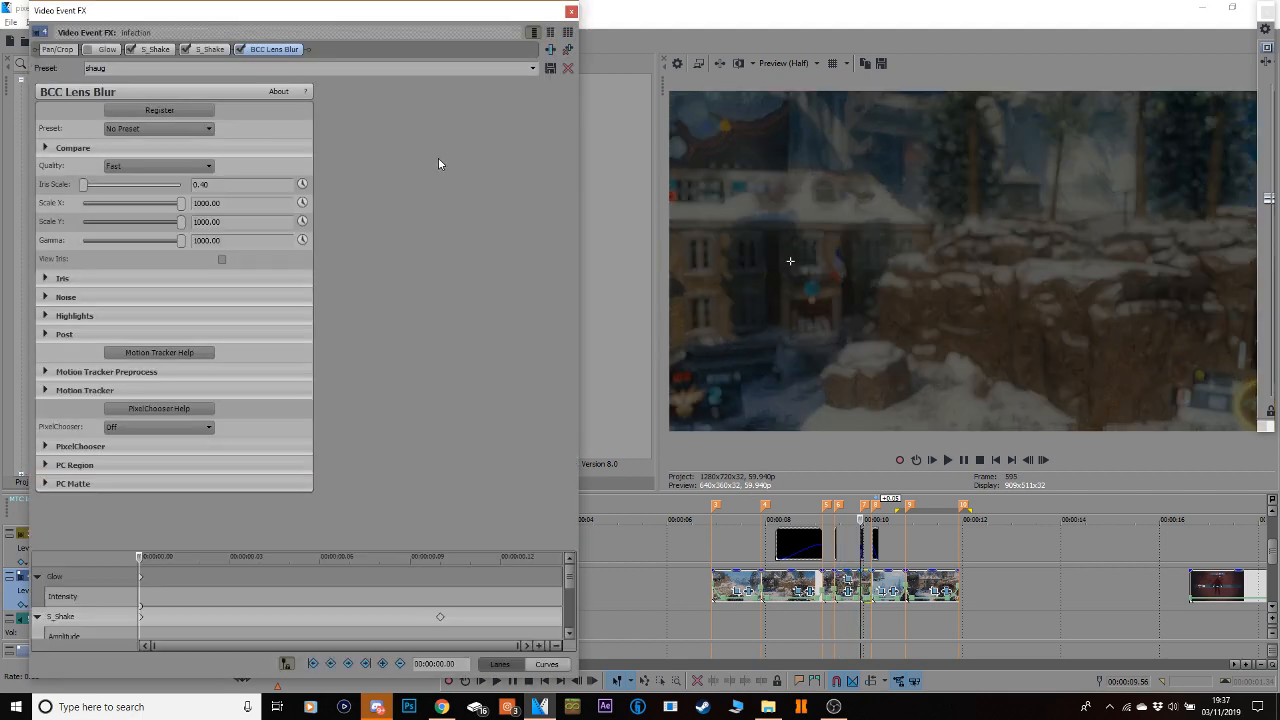
click(303, 184)
drag(570, 575, 570, 618)
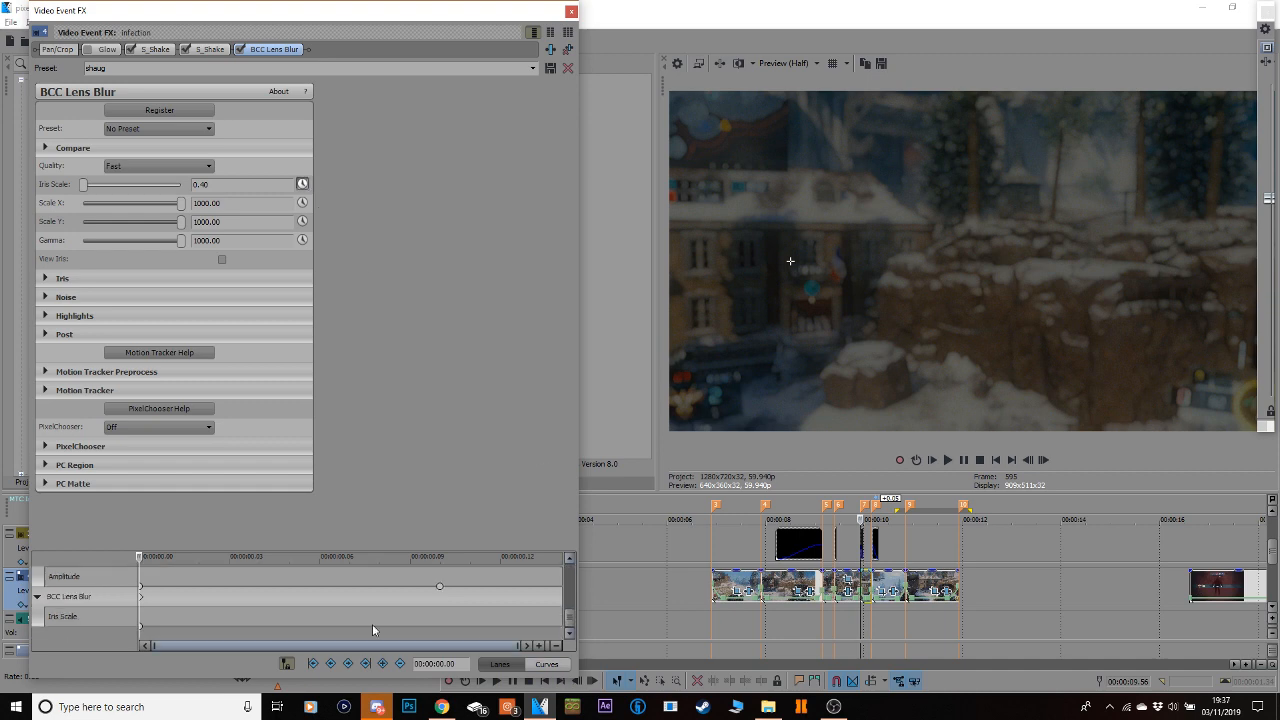
double_click(258, 608)
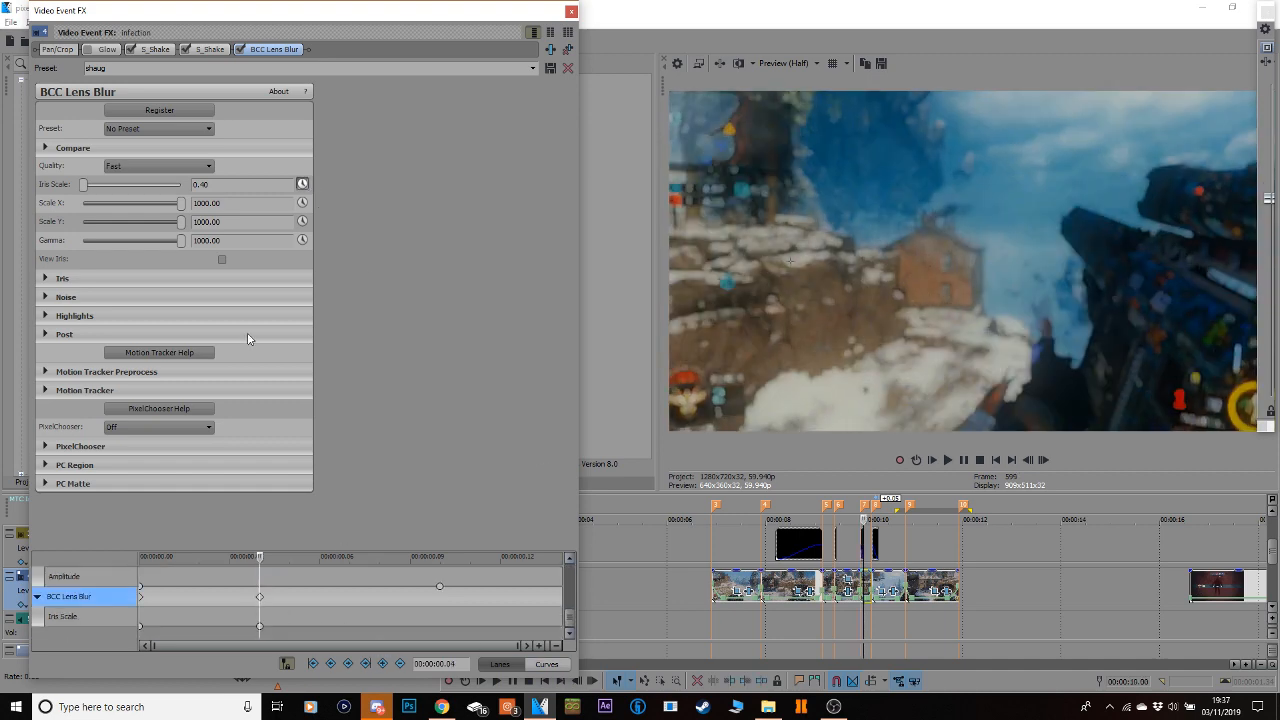
drag(84, 185, 62, 188)
click(571, 11)
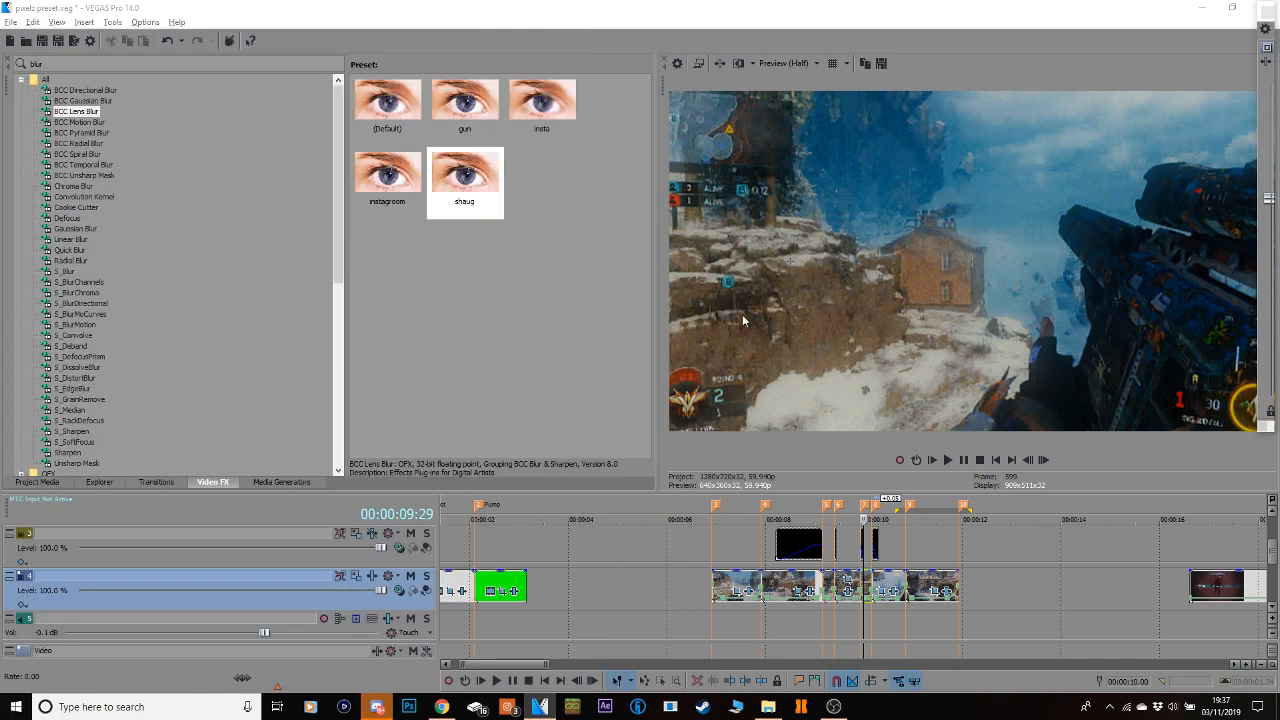
Apply the "shaug" lens blur to the clip at marker 8, animating Iris Scale from 0.40 to 0.00 at 00:00:00.09, and play back the edit.
drag(465, 180, 882, 586)
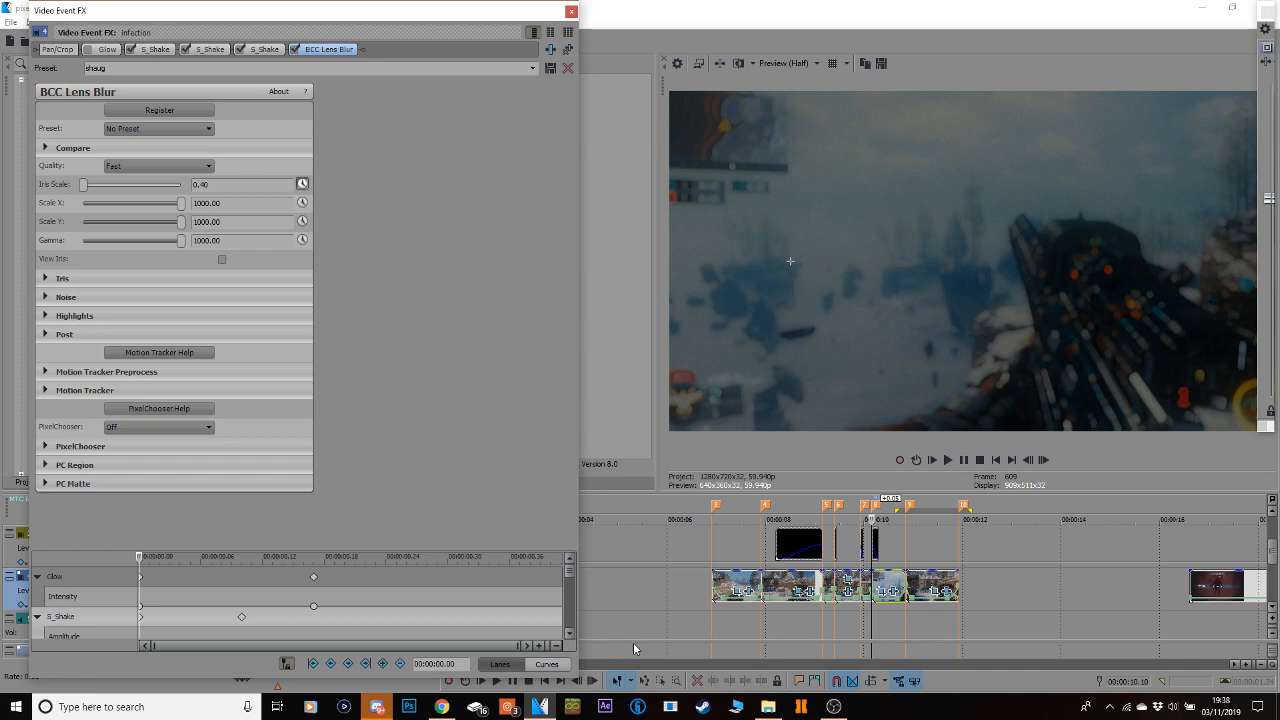
drag(572, 571, 570, 628)
click(227, 605)
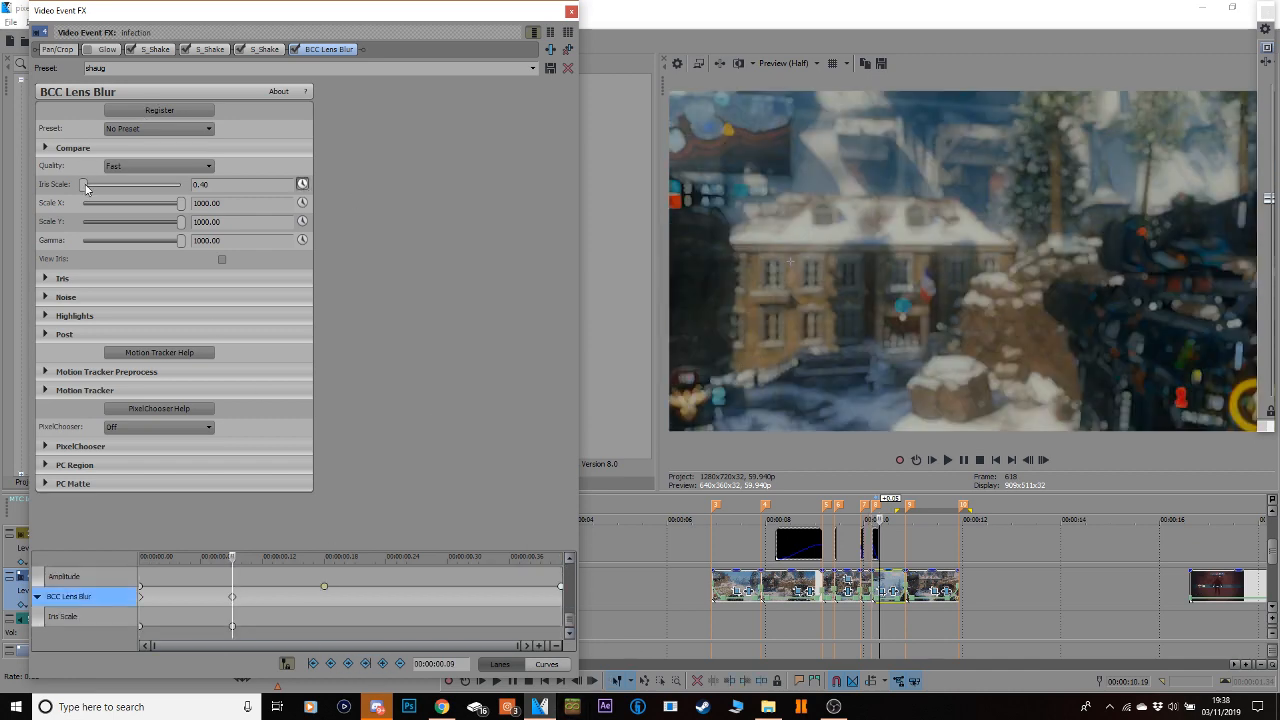
drag(87, 189, 80, 189)
click(572, 13)
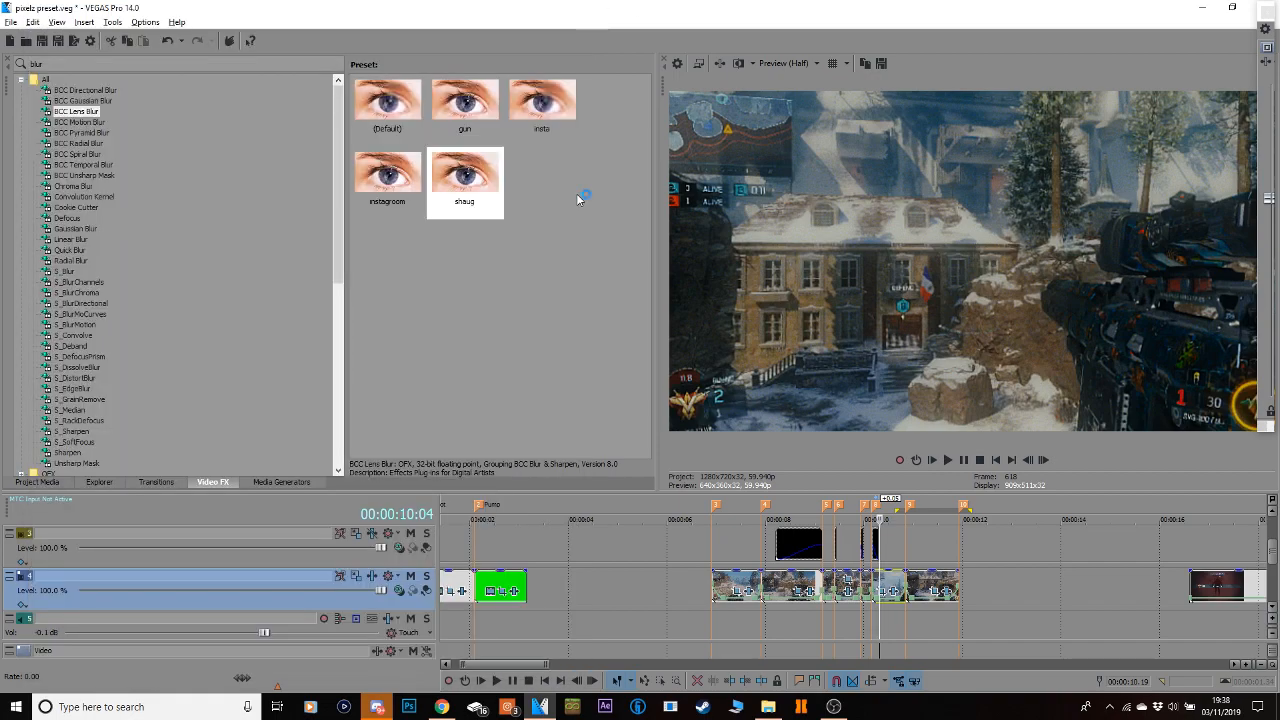
key(space)
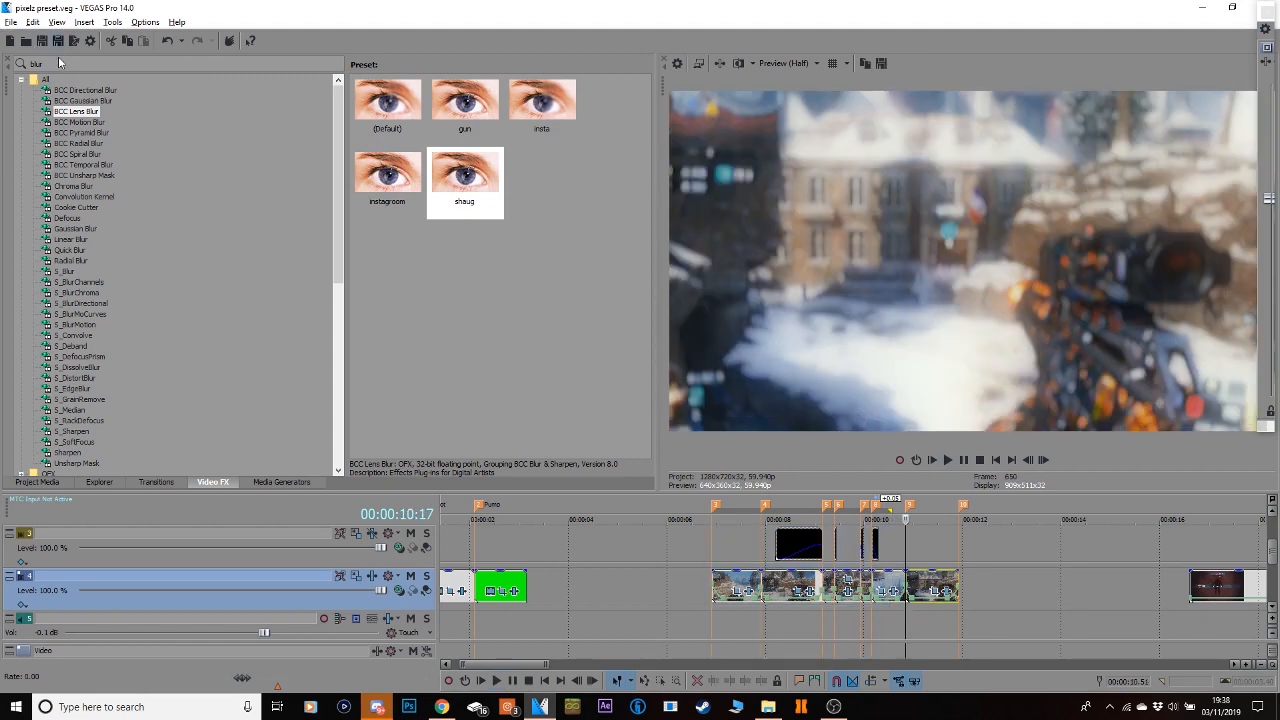
Search the video effects for "multi" and apply the default BCC MultiTone Mix preset to the clip at marker 9.
click(56, 63)
key(BackSpace)
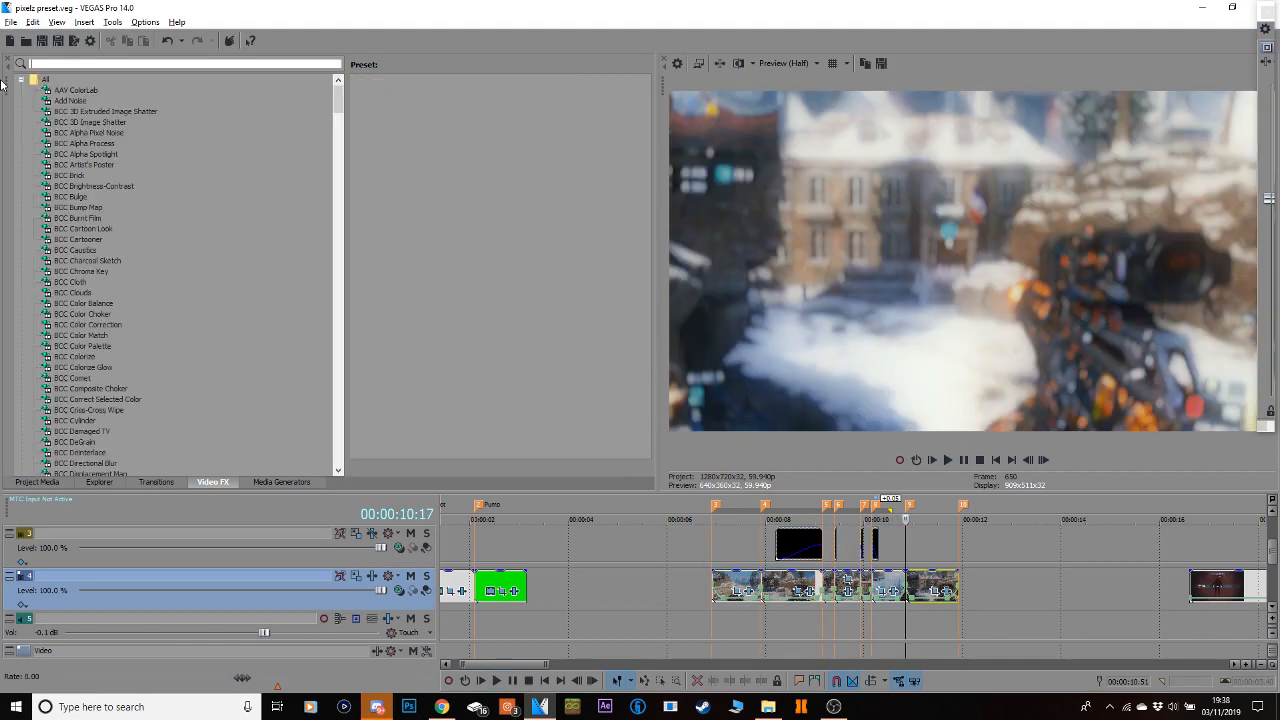
text(multi)
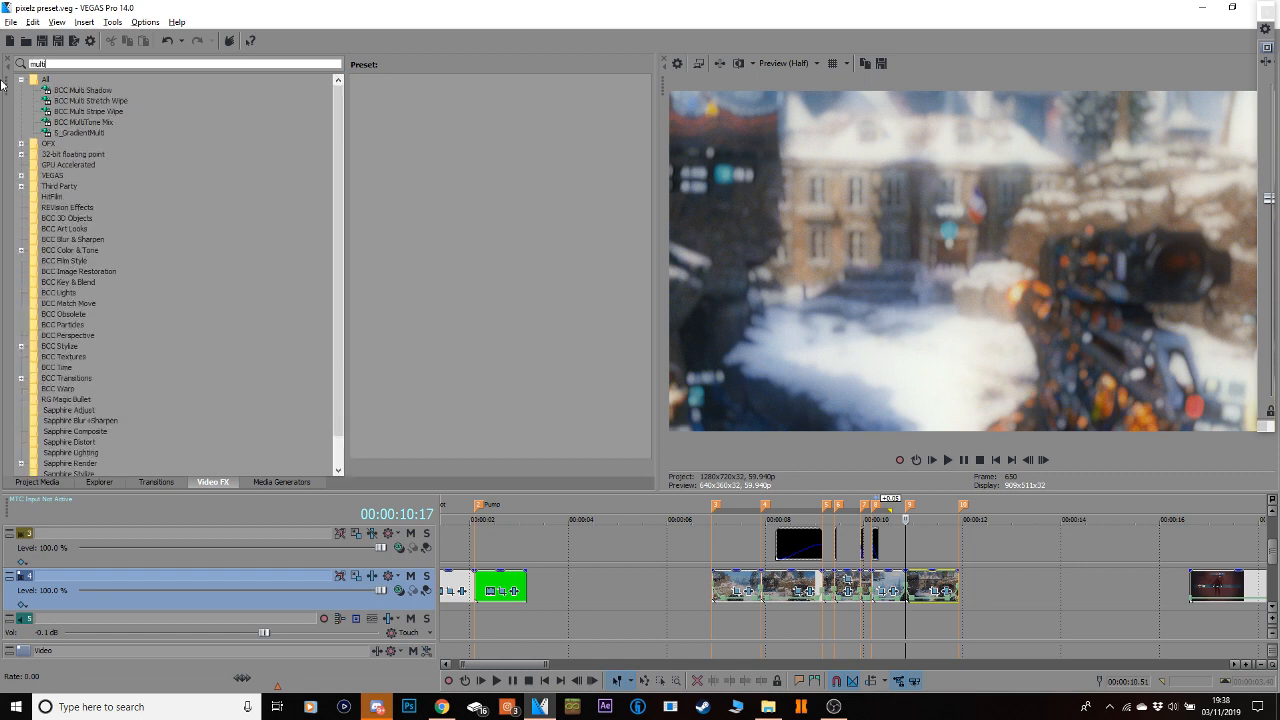
click(95, 124)
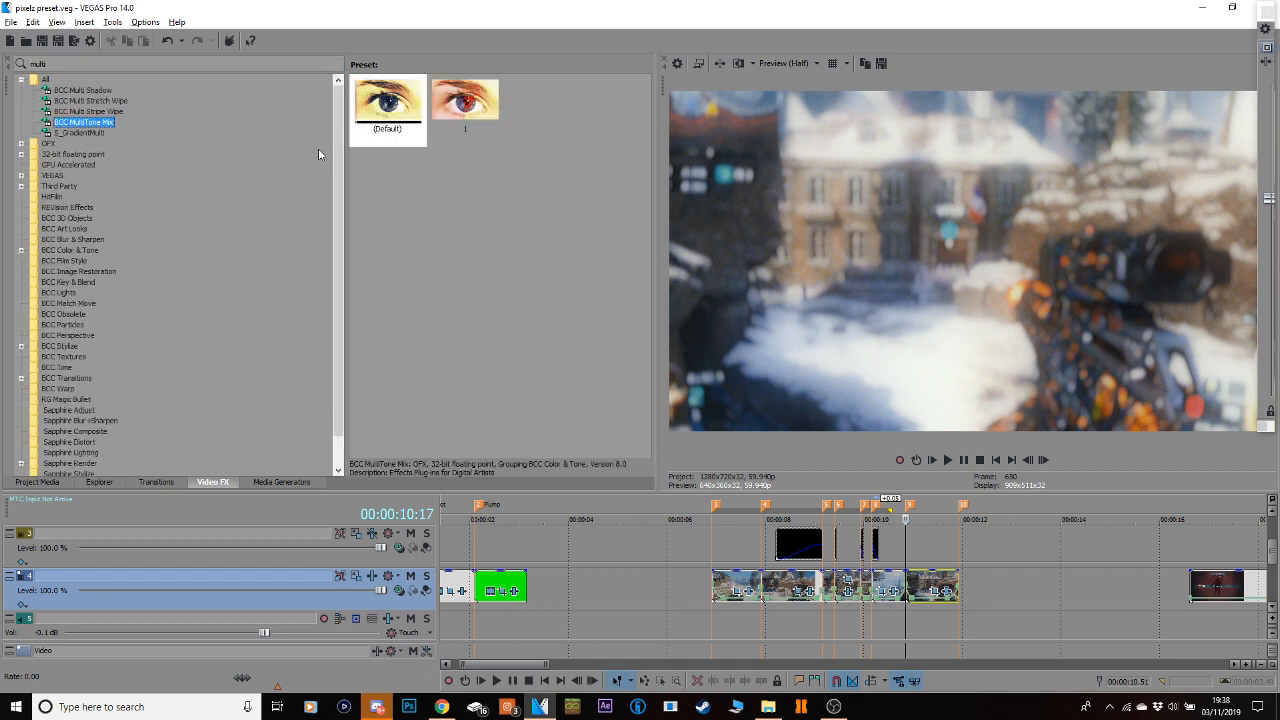
drag(387, 105, 931, 590)
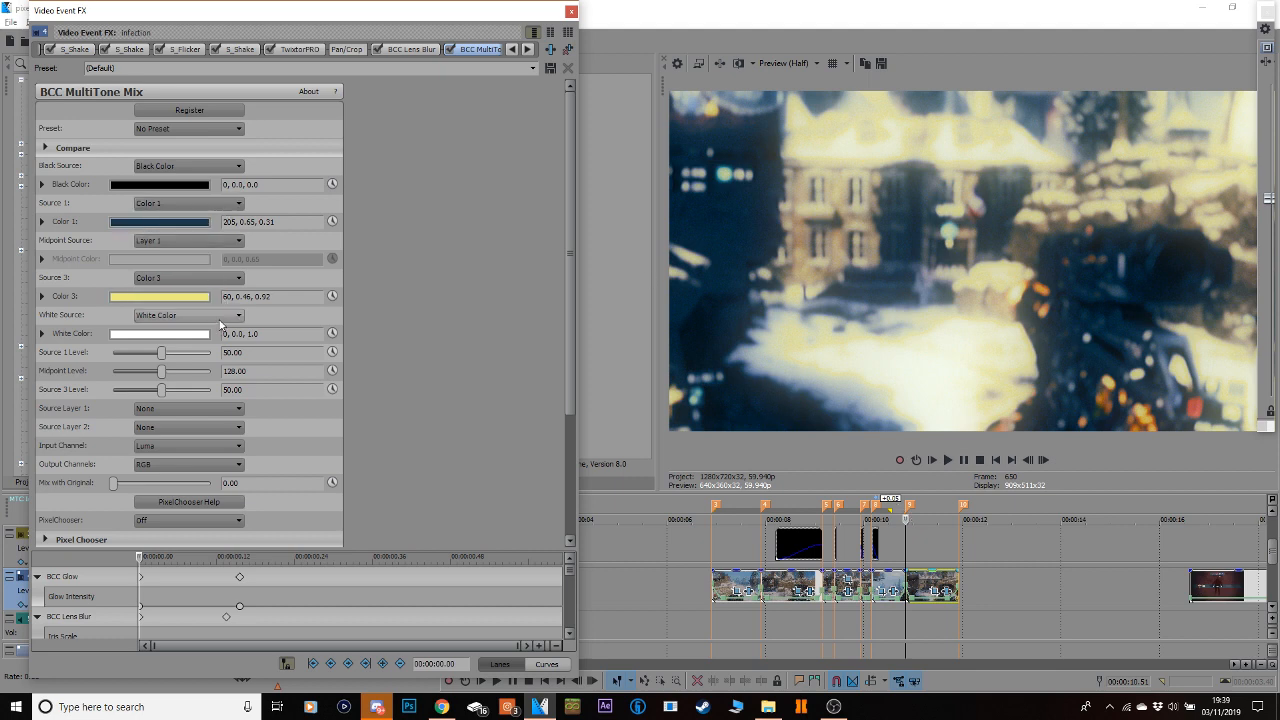
Set Color 3 of the MultiTone Mix to light blue with HSV values 185, 0.48, 0.93.
click(179, 295)
click(170, 337)
drag(168, 338, 111, 338)
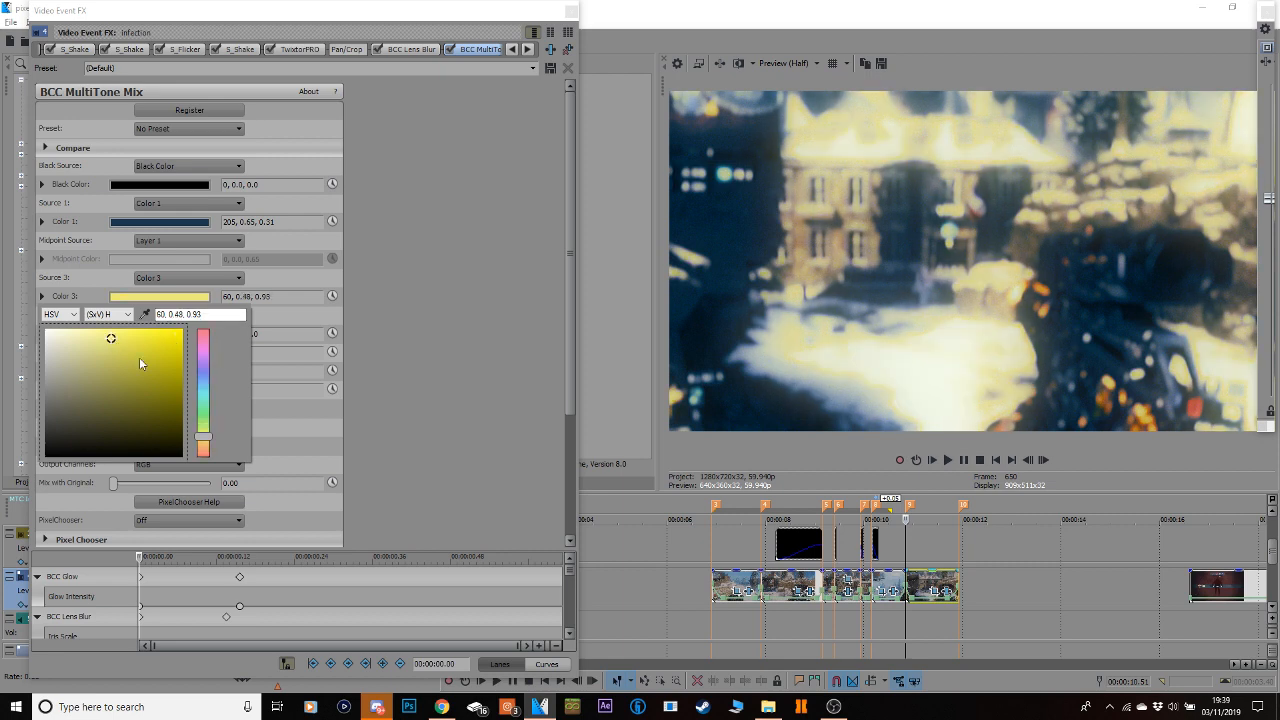
drag(206, 375, 206, 400)
click(371, 391)
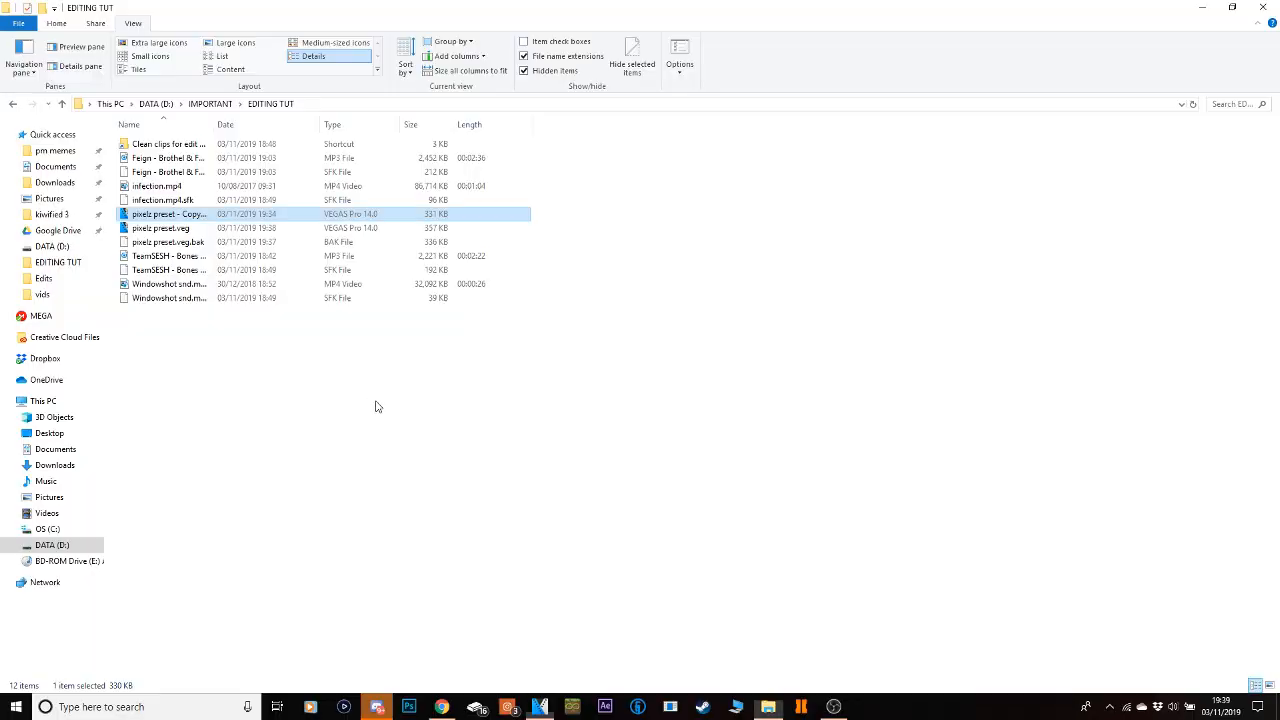
click(540, 707)
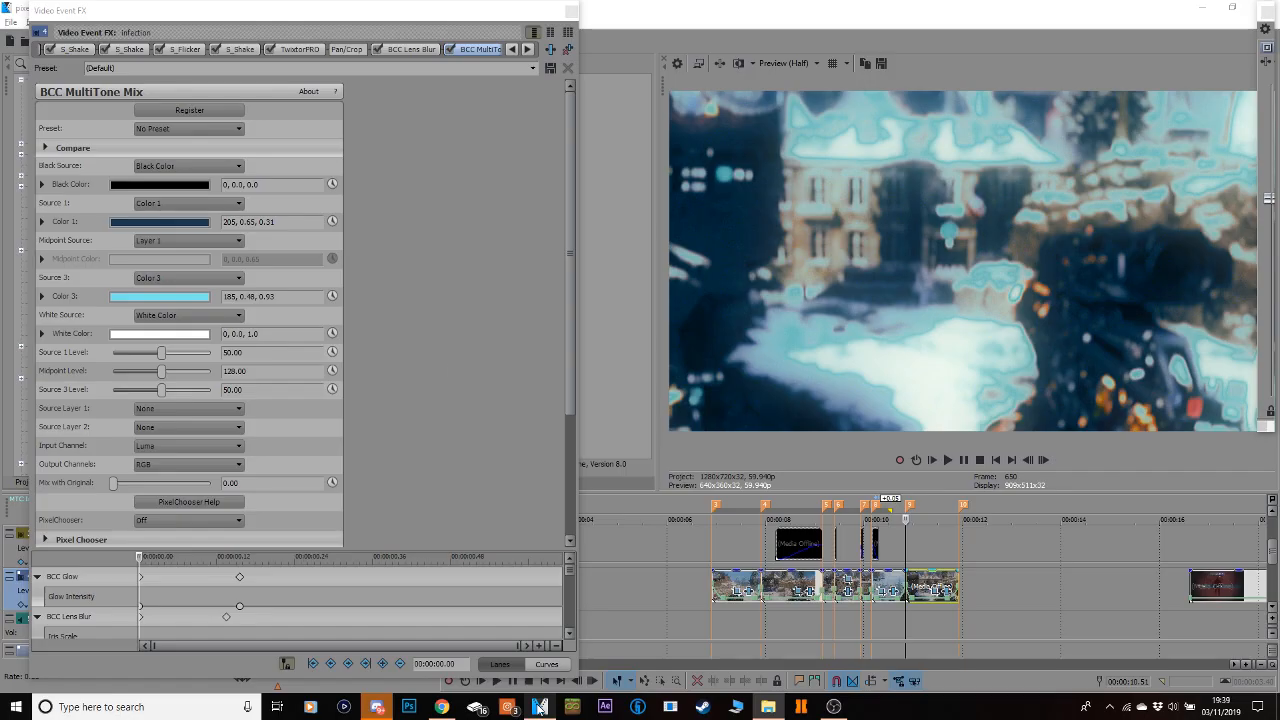
Set Color 1 of the MultiTone Mix to dark blue with HSV values 205, 0.89, 0.19.
click(184, 221)
click(167, 357)
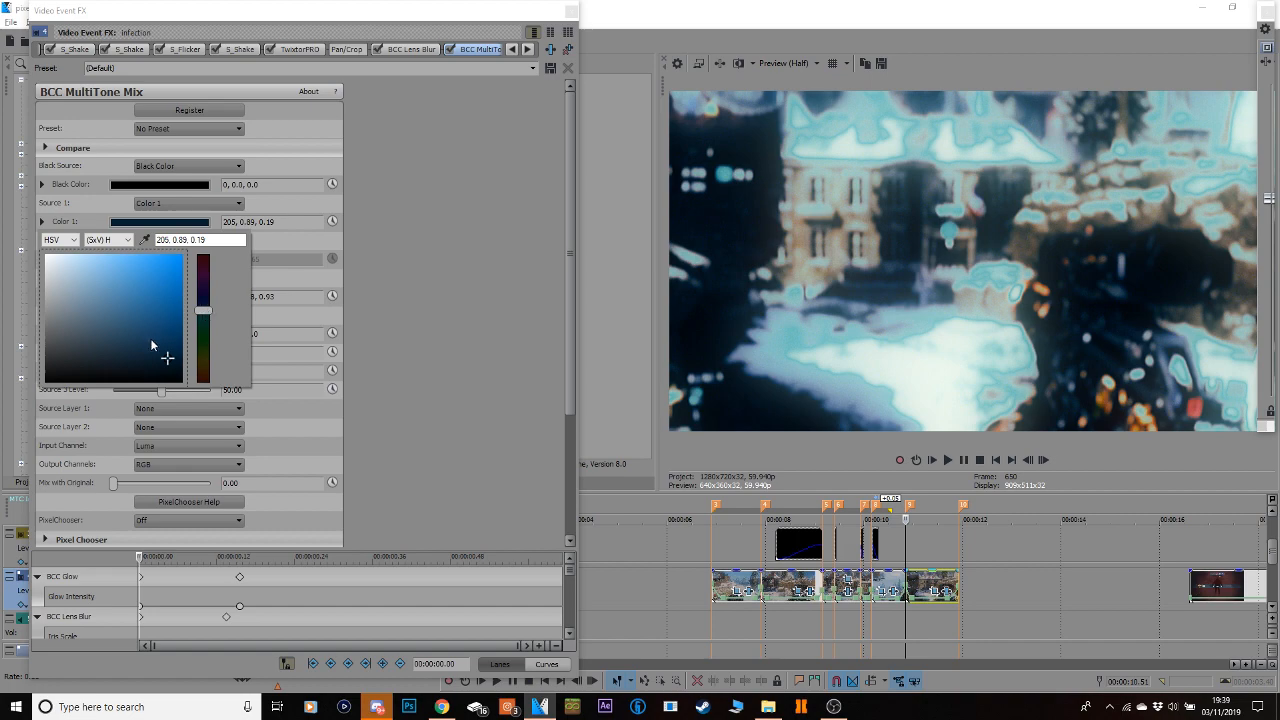
click(376, 391)
click(540, 707)
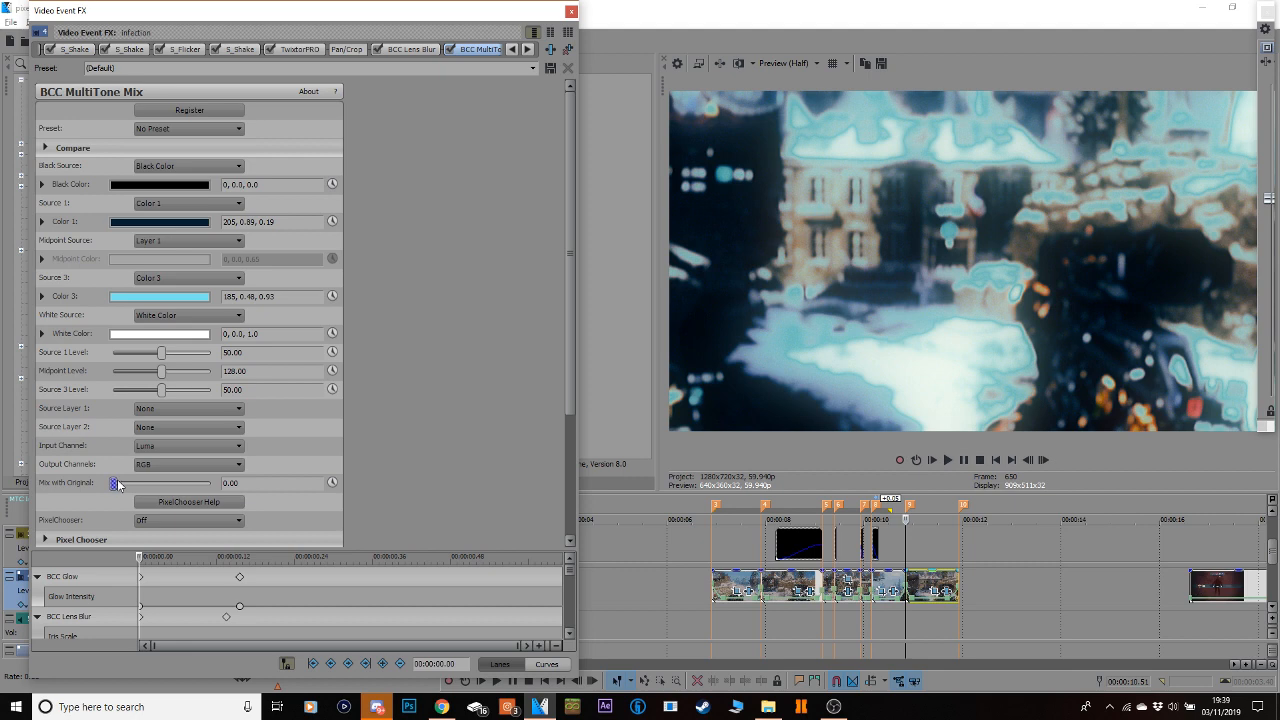
Set Mix with Original to 30.61, Midpoint Level to 117.96, Source 1 Level to 65.31 and Source 3 Level to 57.82.
drag(117, 485, 146, 485)
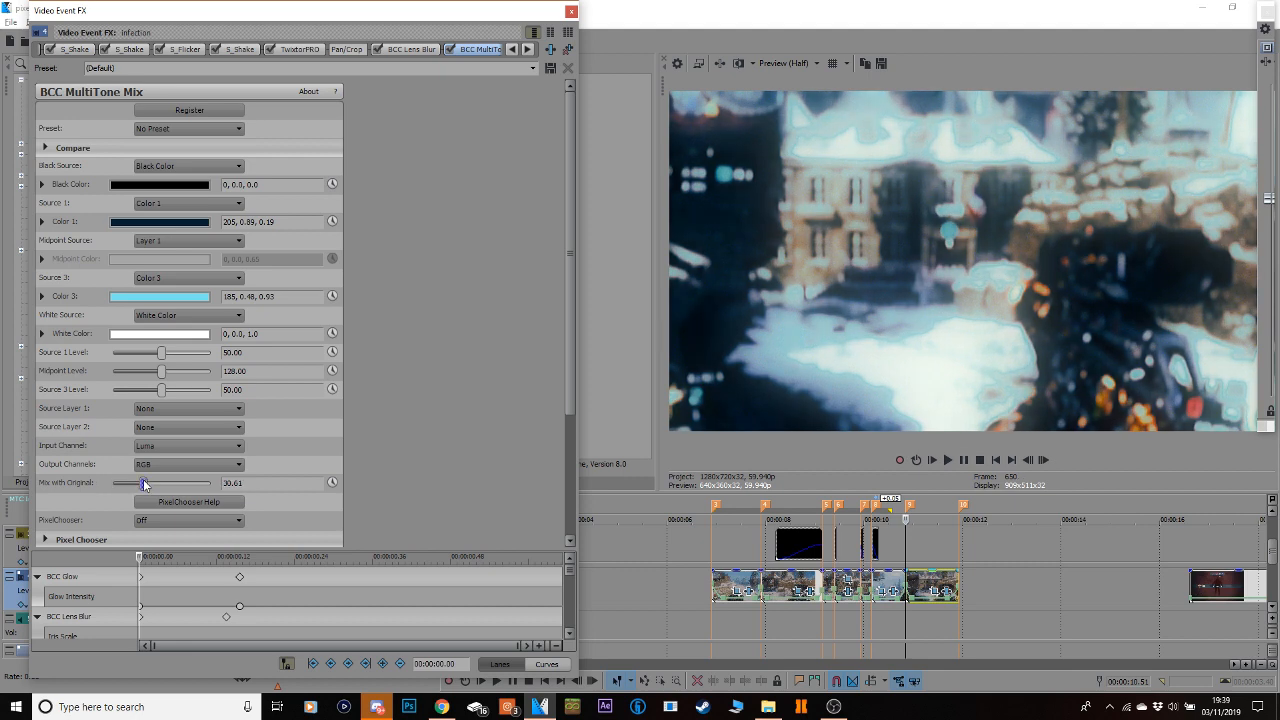
mouse_move(165, 373)
mouse_down()
mouse_move(178, 372)
mouse_move(157, 371)
mouse_up()
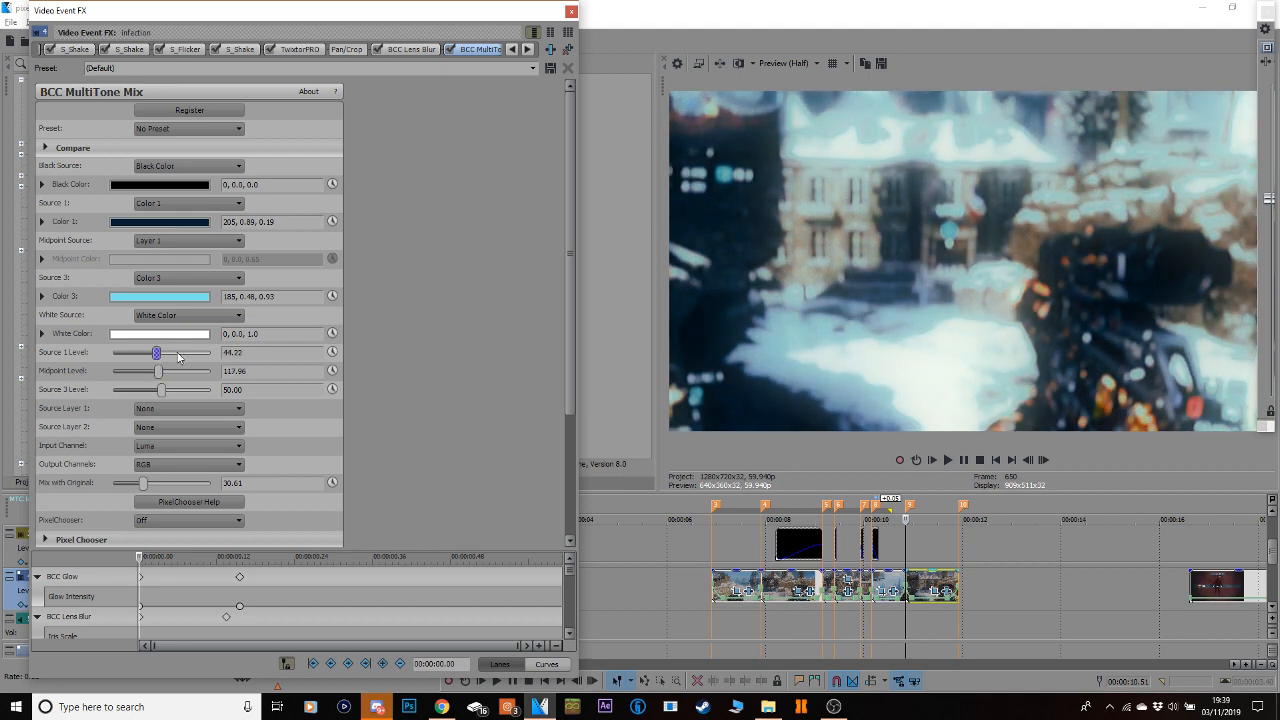
drag(162, 353, 169, 396)
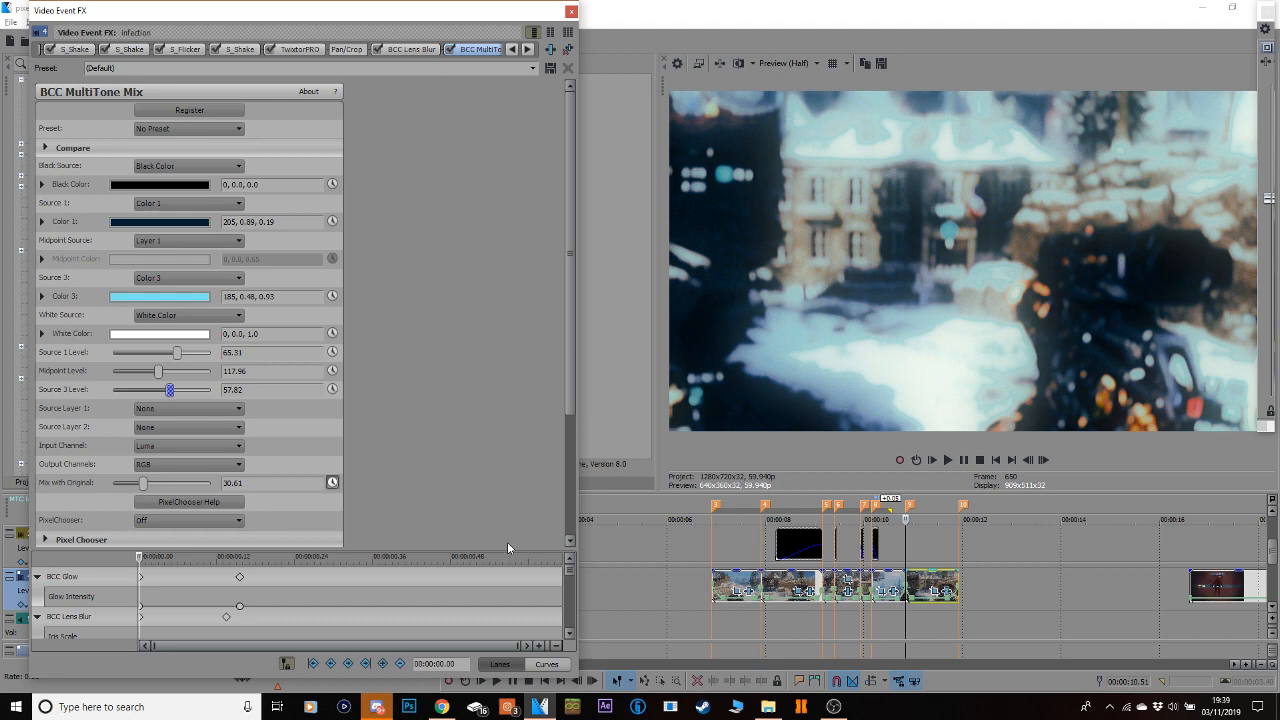
Animate Mix with Original from 30.61 at the clip's start to 100.00 at 00:00:00.12.
scroll(191, 604, down, 1)
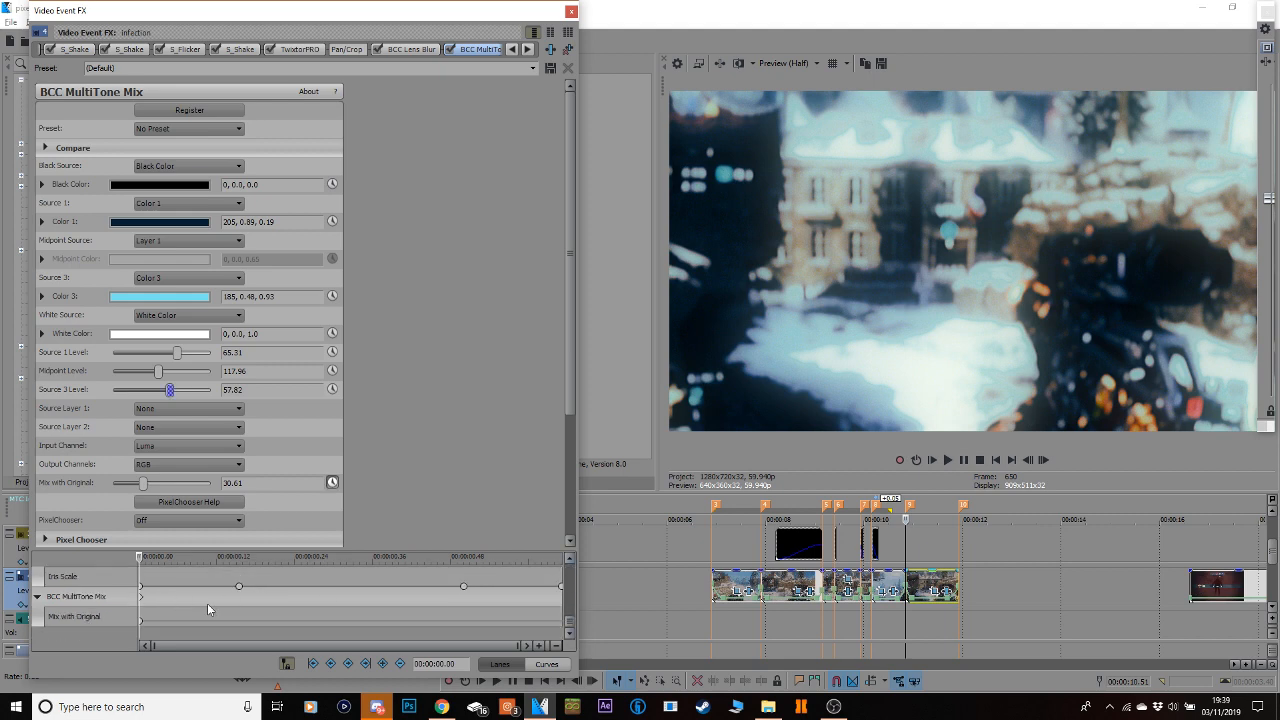
click(217, 604)
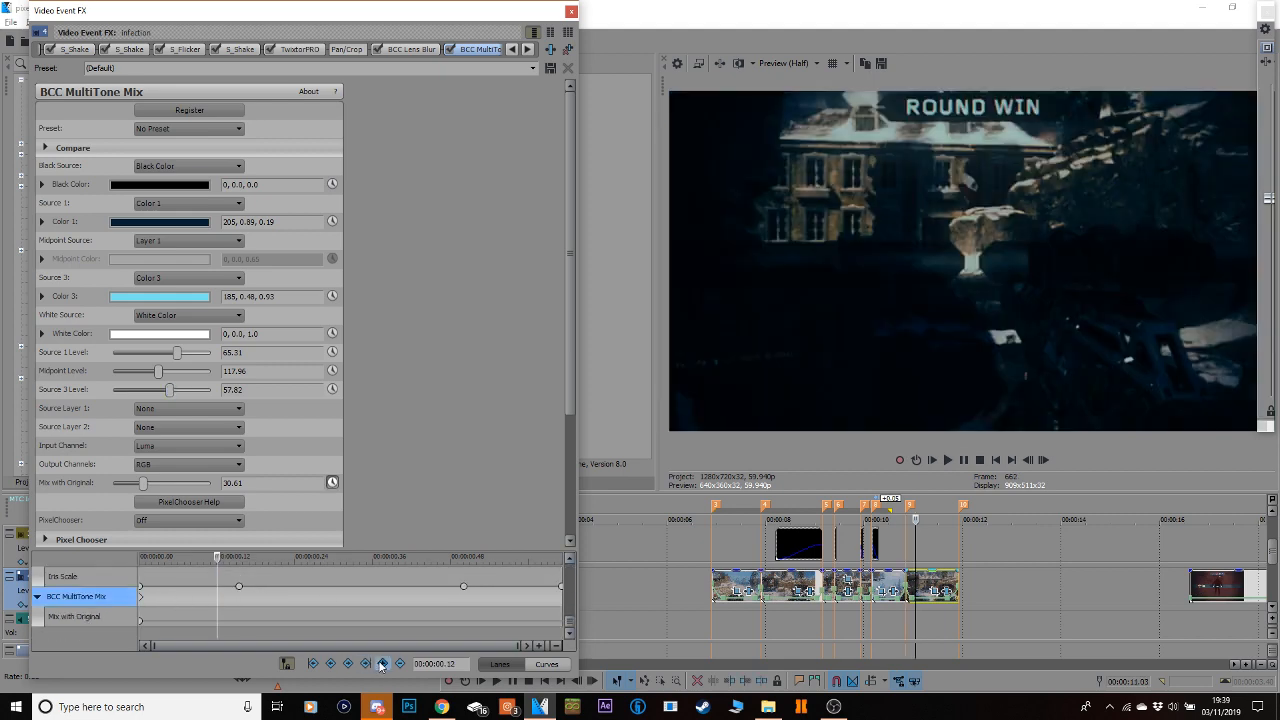
click(383, 664)
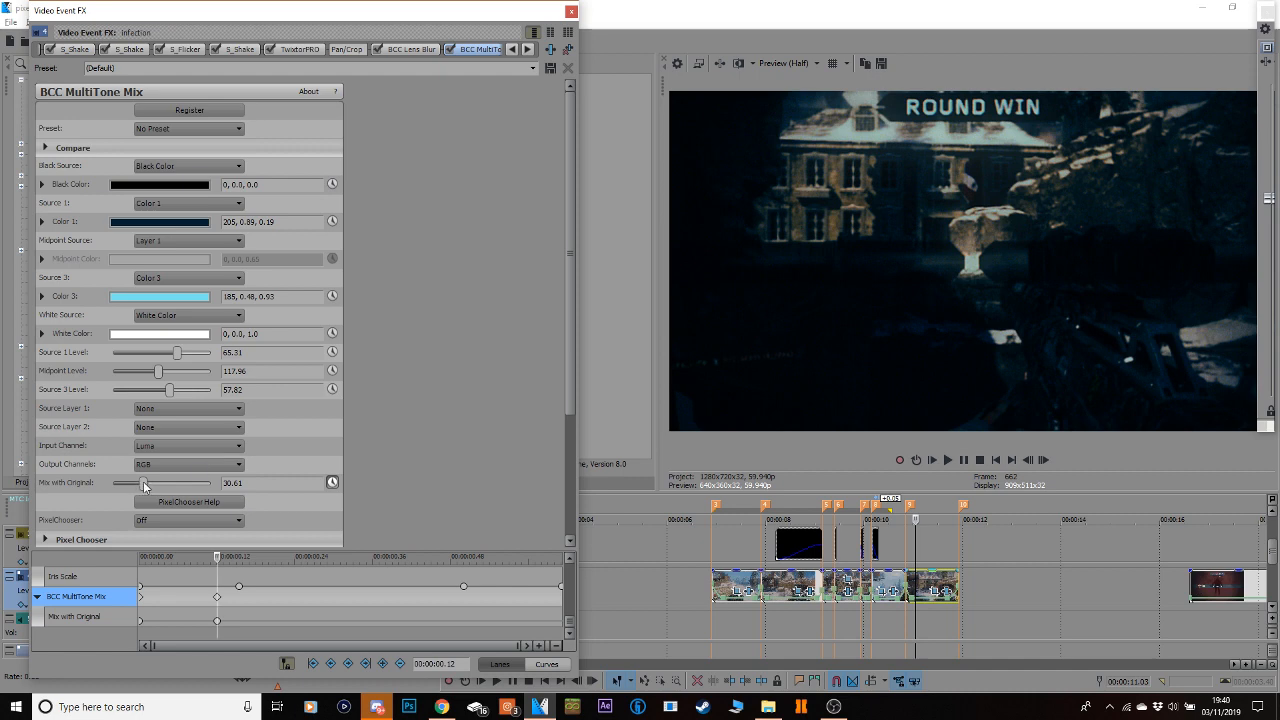
drag(145, 486, 282, 481)
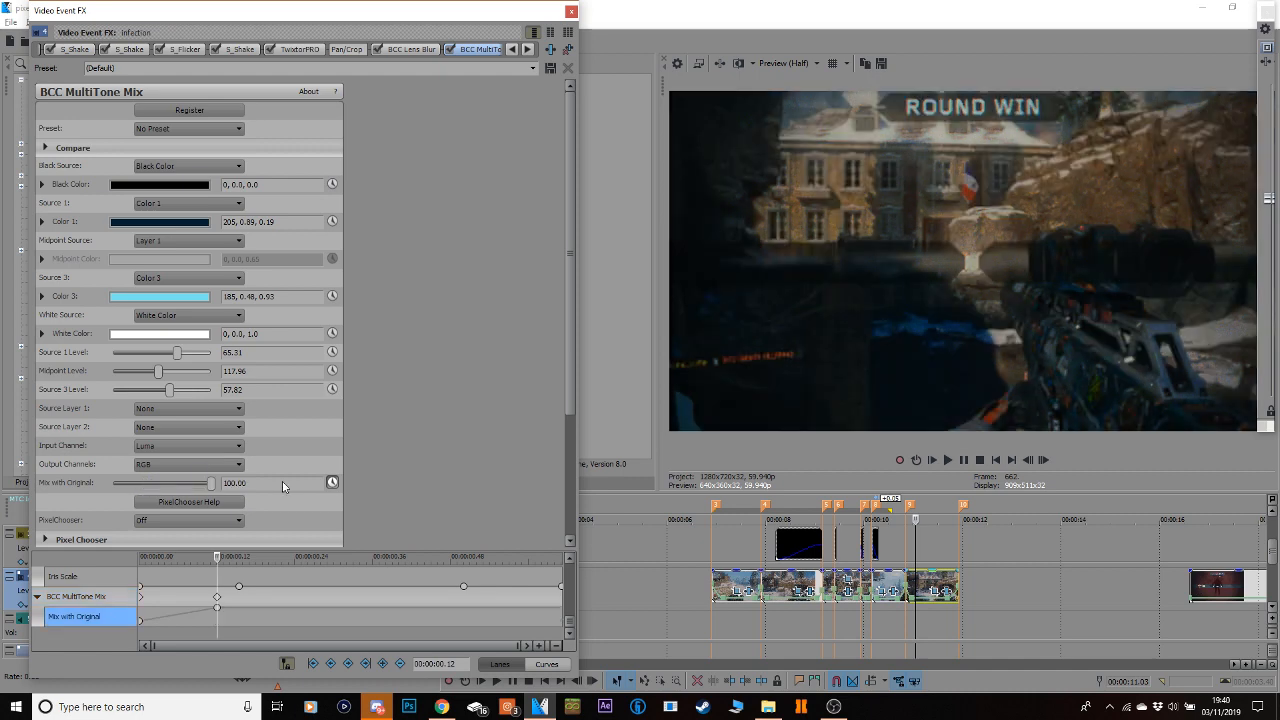
Add Mix with Original keyframes at 00:00:00.25 and 00:00:00.40, both set to 55.10.
click(303, 603)
click(383, 664)
drag(211, 484, 167, 484)
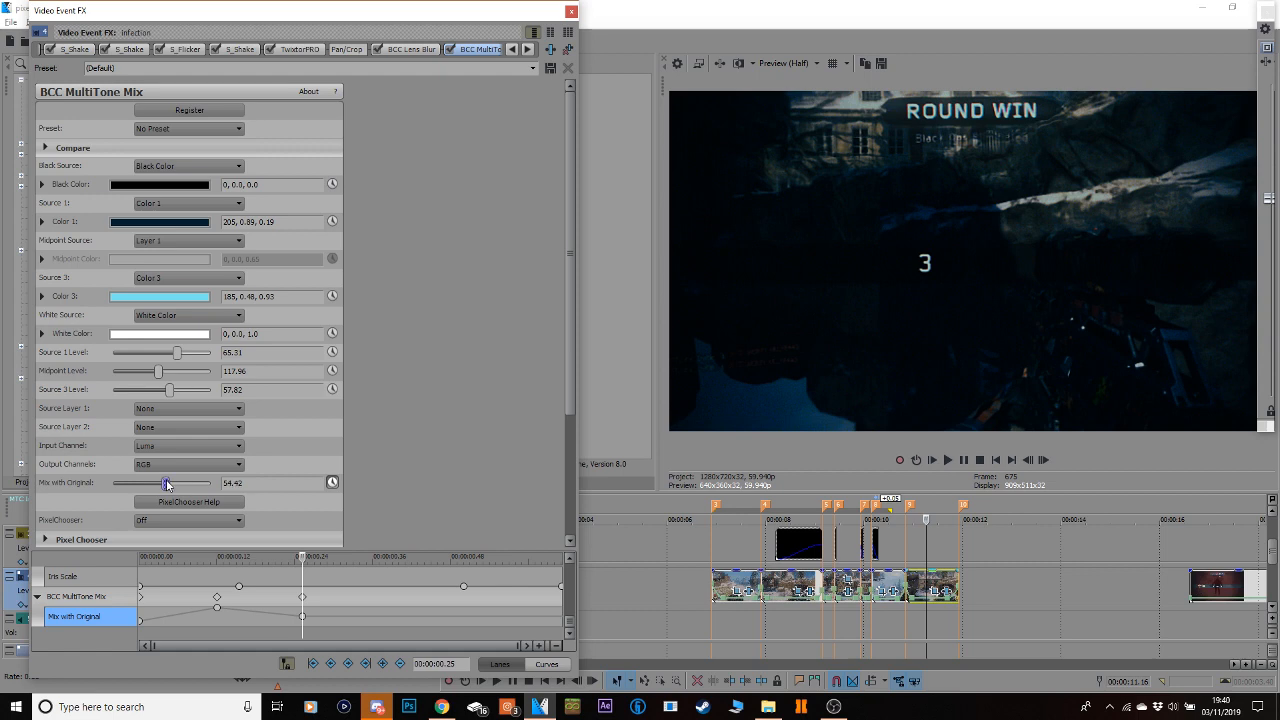
click(396, 597)
click(383, 664)
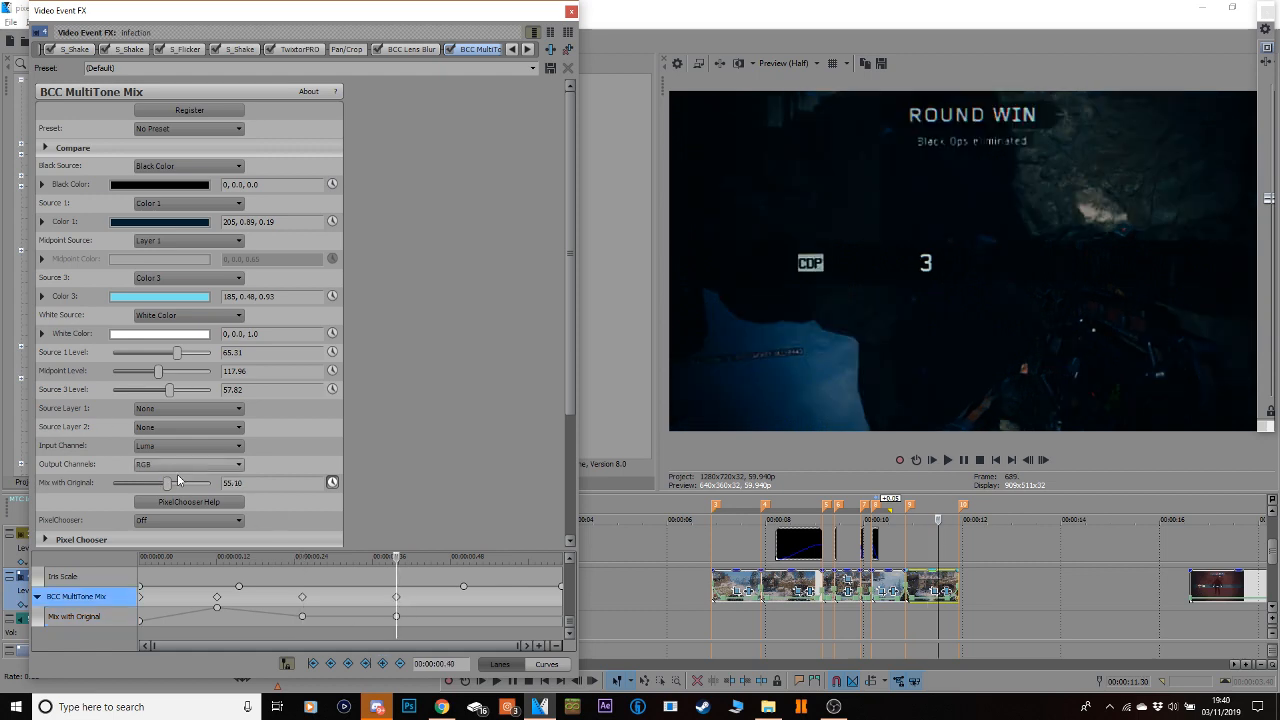
Leave the effect settings, select the timeline range from 00:00:10.35 to 00:00:12.36 and save the project.
click(571, 11)
drag(992, 549, 891, 543)
key(ctrl+s)
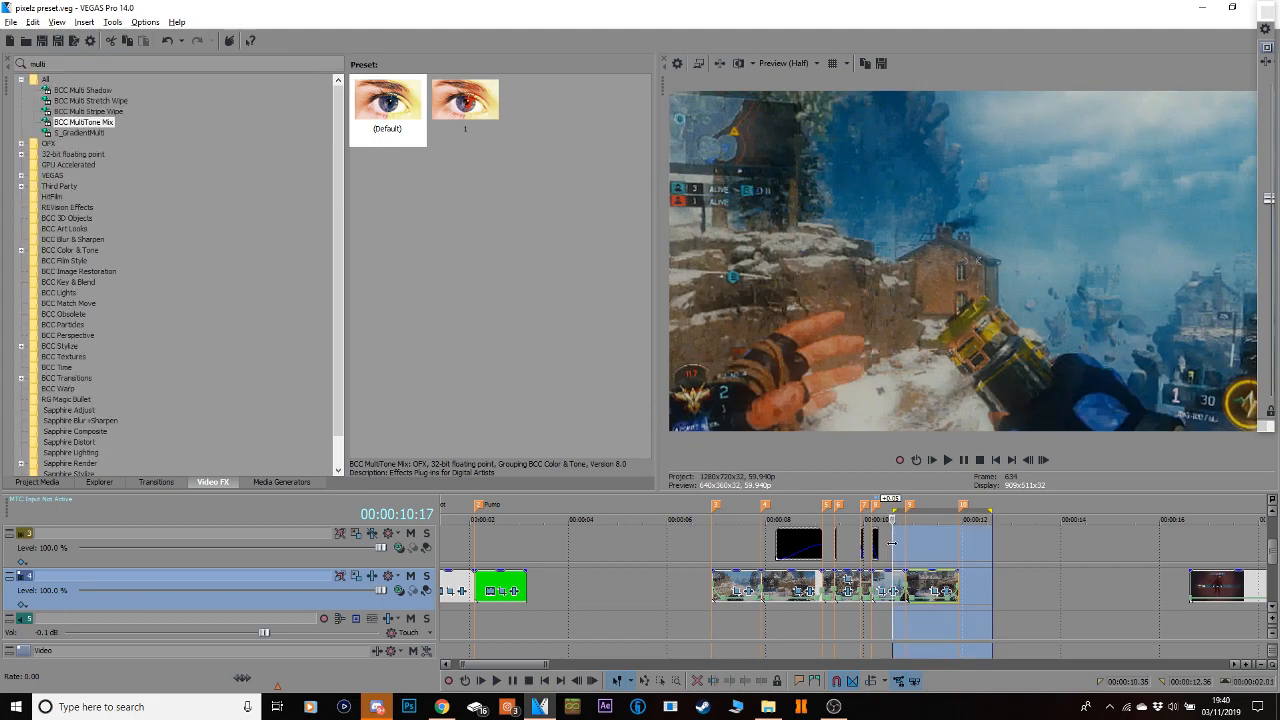
Step frame by frame through the clip at marker 9 and play it back to check its animated color mix and blur.
key(Right)
key(Right)
key(Right)
key(Right)
key(Right)
key(Right)
key(Right)
key(Right)
key(Right)
key(Right)
key(Right)
key(Right)
key(Right)
key(Right)
key(Right)
key(Right)
key(Right)
key(Right)
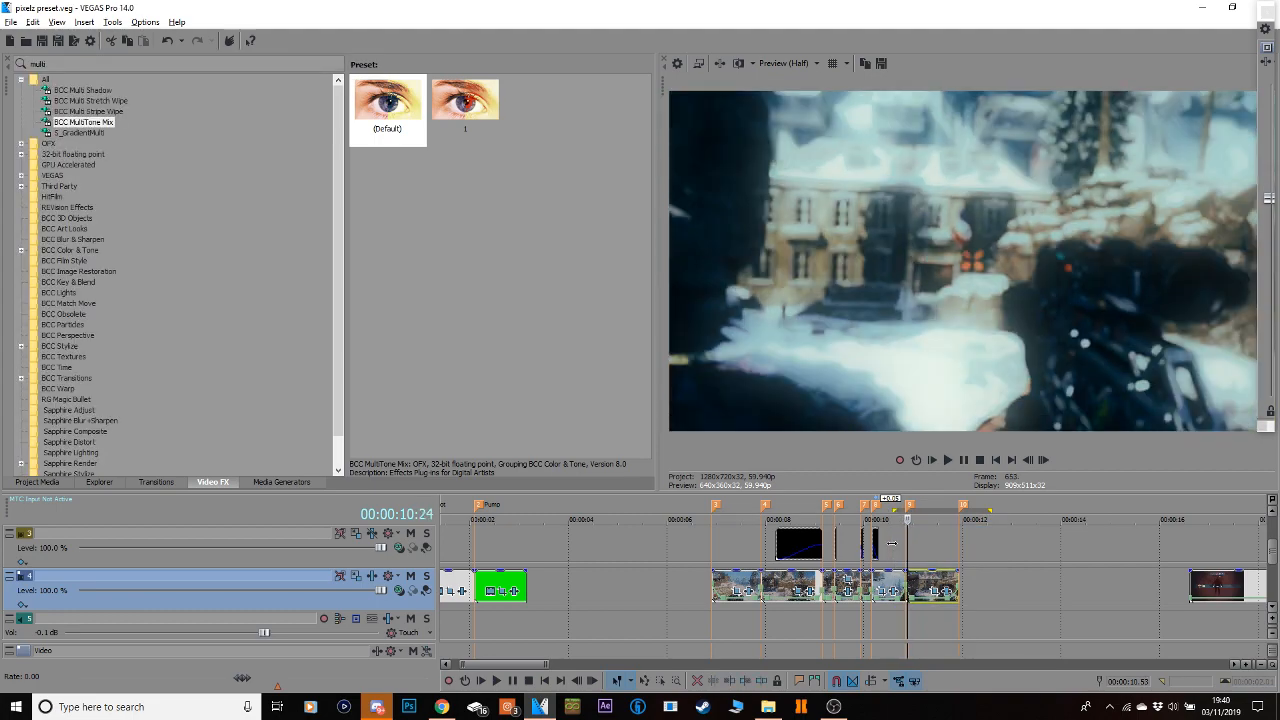
key(Right)
key(Right)
key(Right)
key(Right)
key(Right)
key(Right)
key(Right)
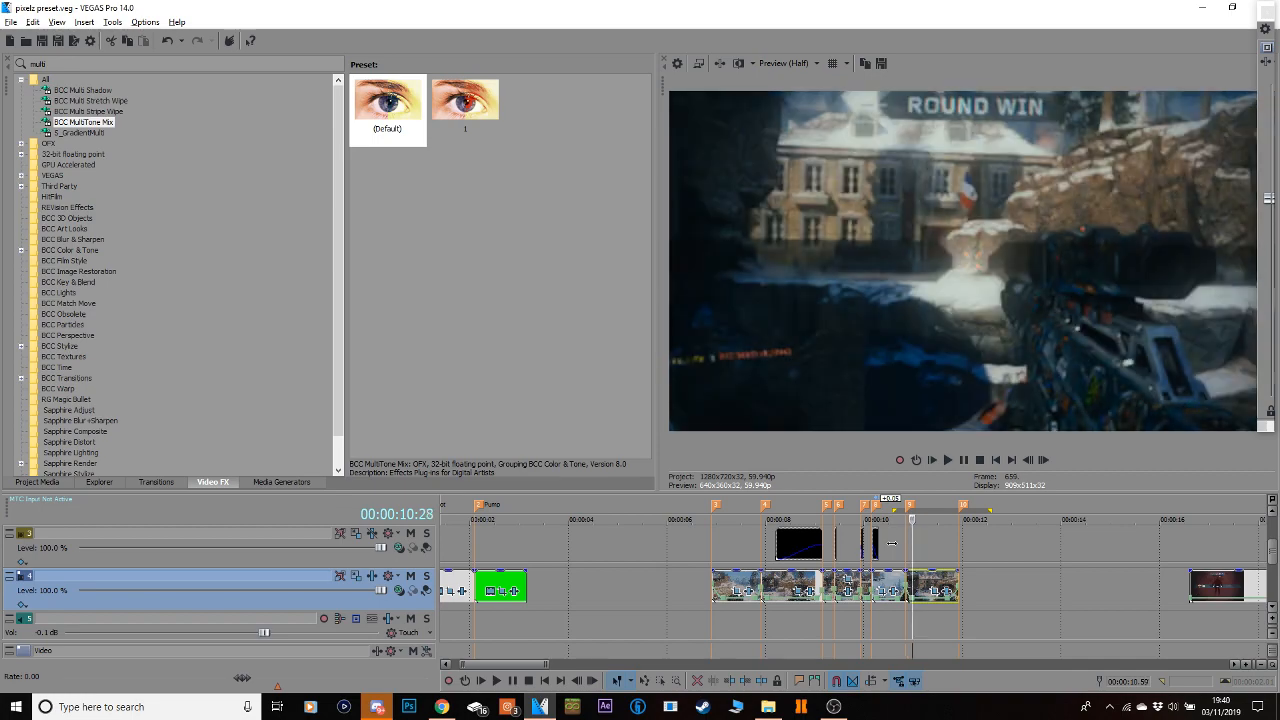
key(Right)
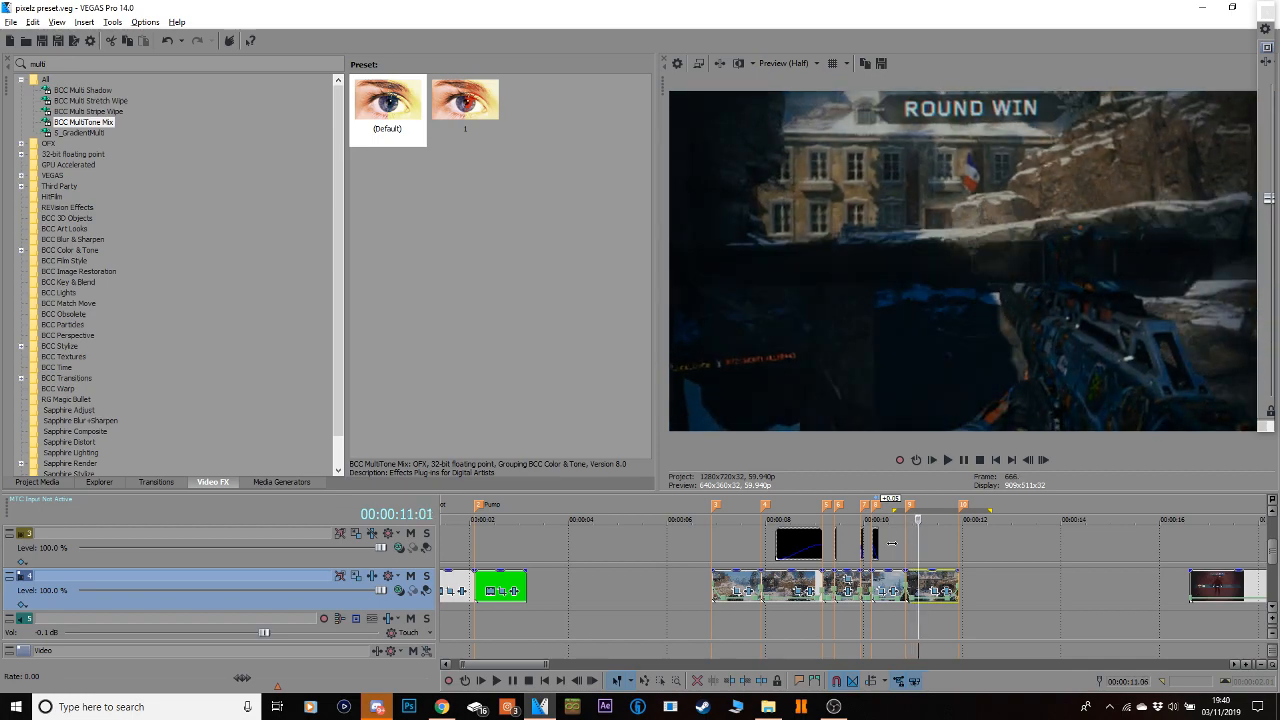
key(BackSpace)
key(space)
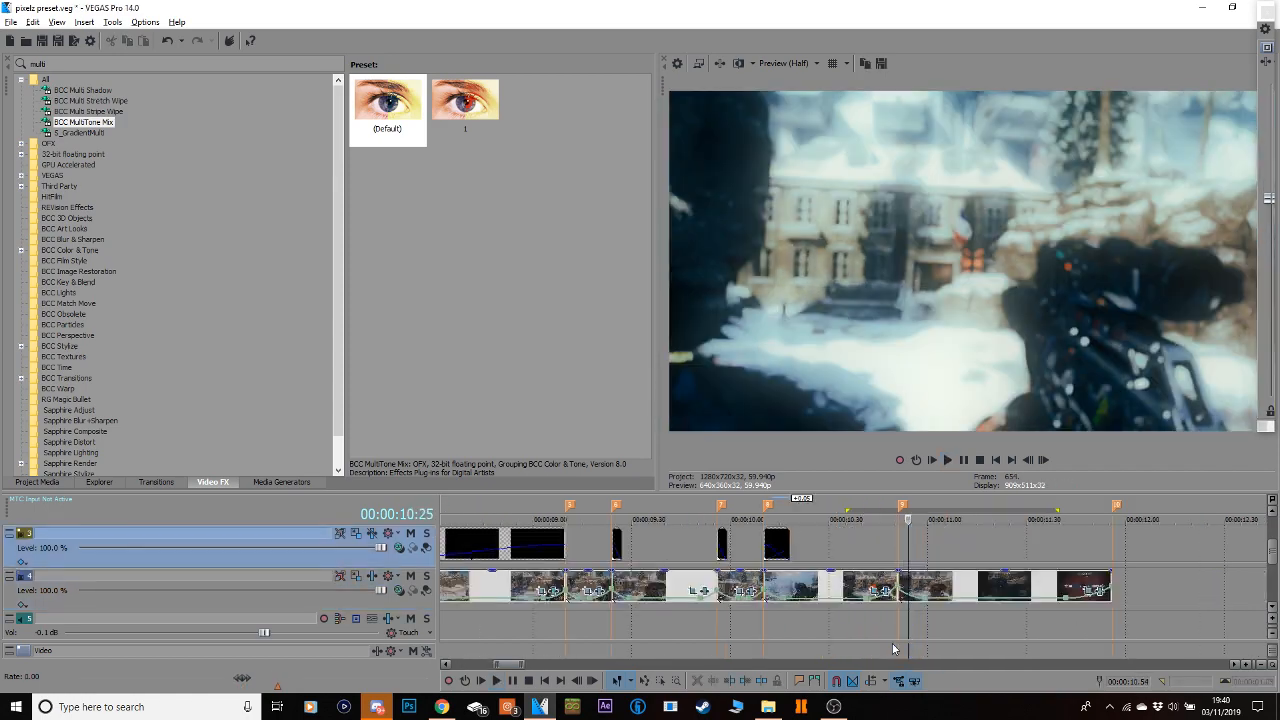
key(Right)
key(Right)
key(Right)
key(Right)
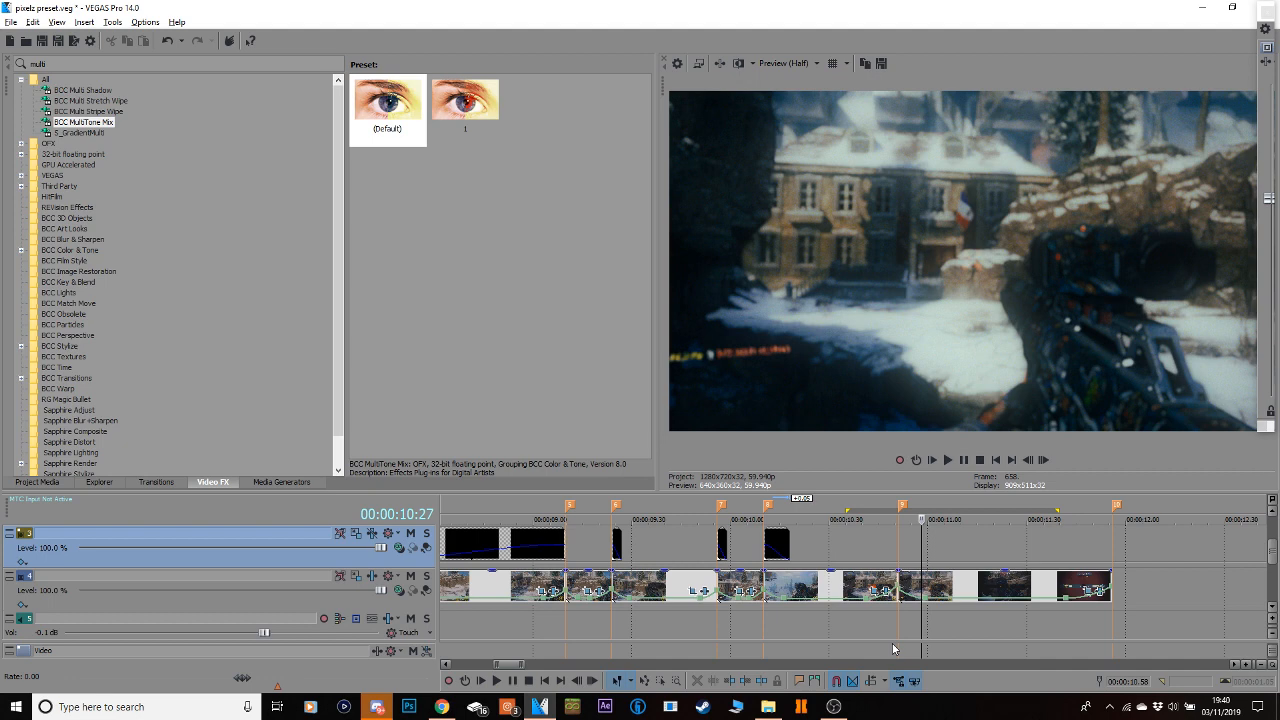
key(Right)
key(Right)
key(Right)
key(Right)
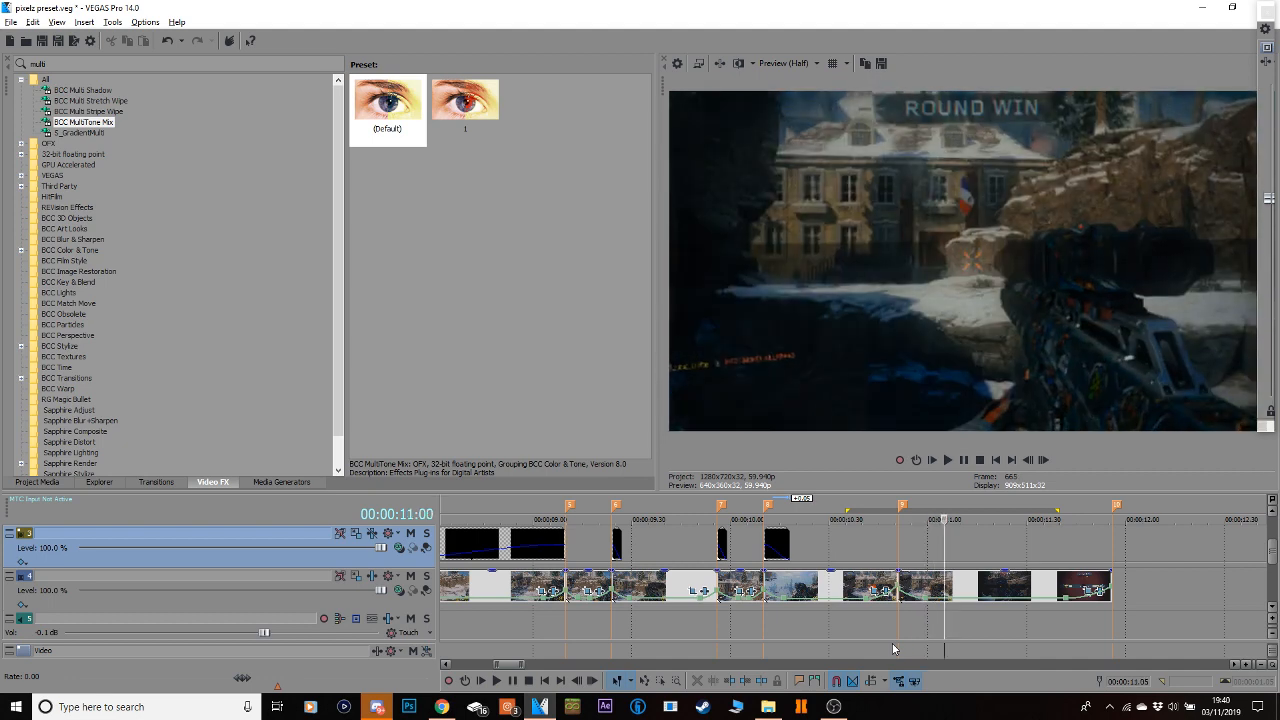
key(Right)
key(Right)
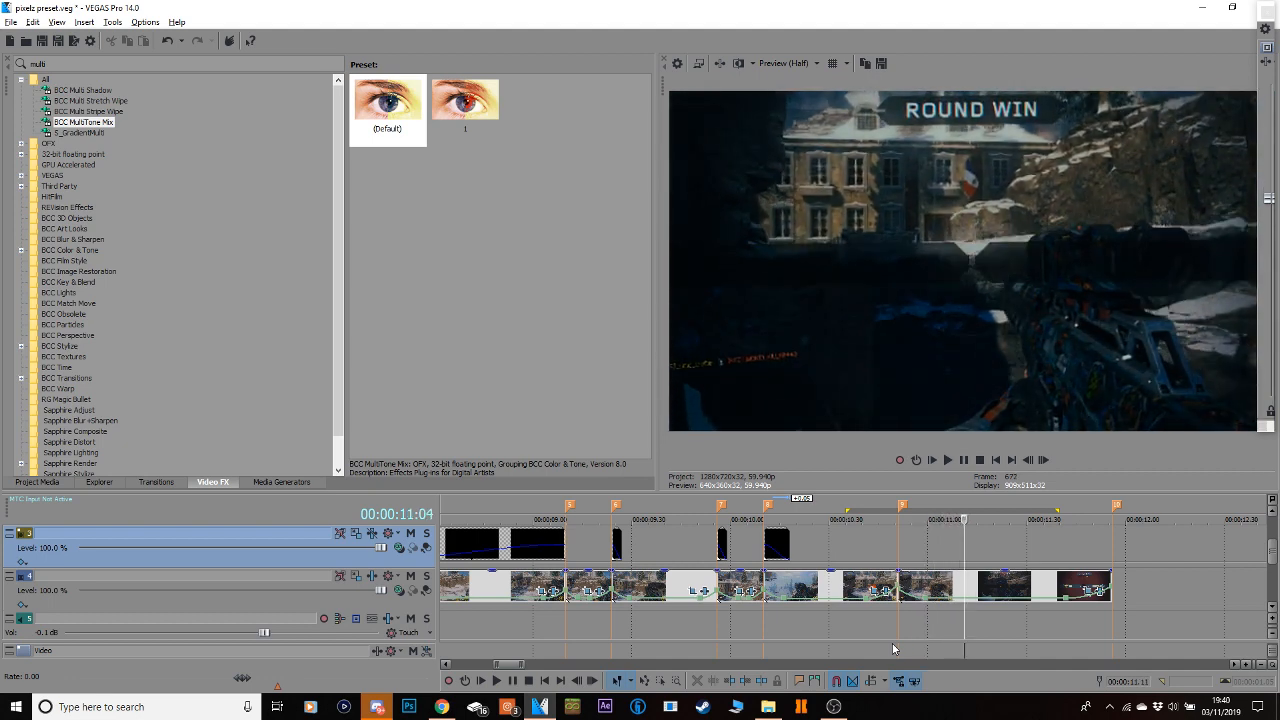
key(Right)
key(Right)
key(Right)
key(Right)
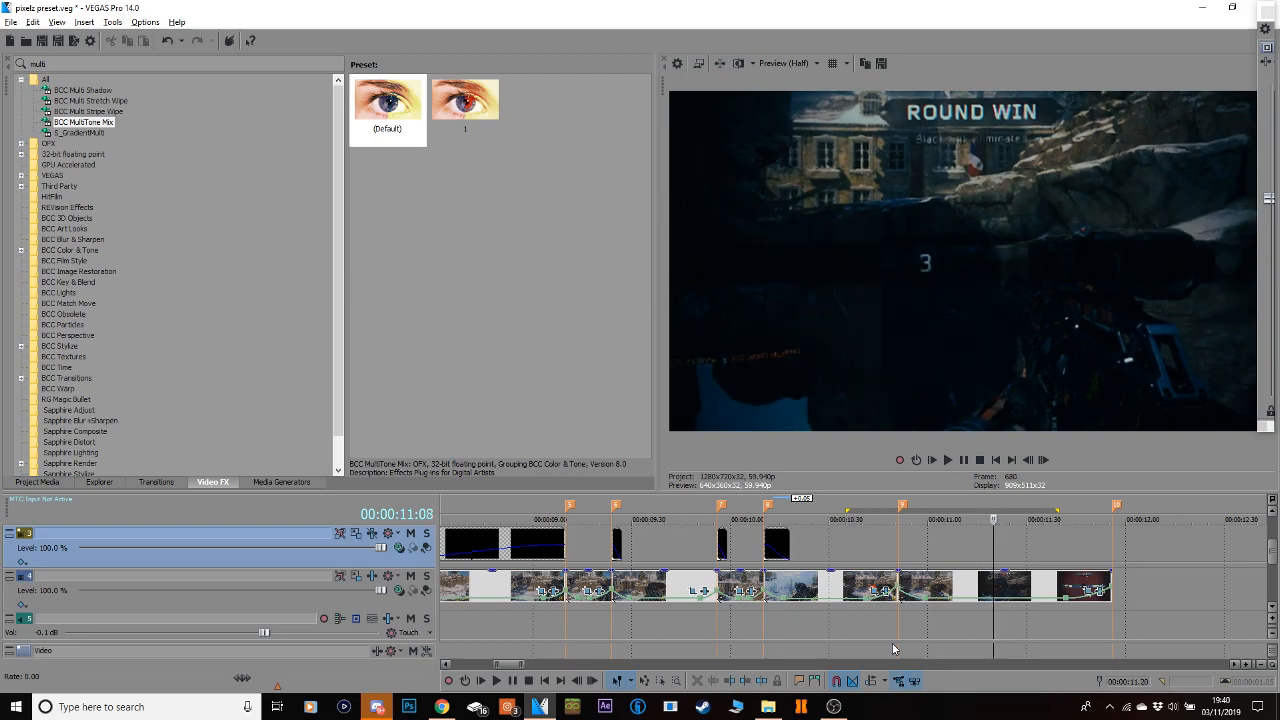
key(space)
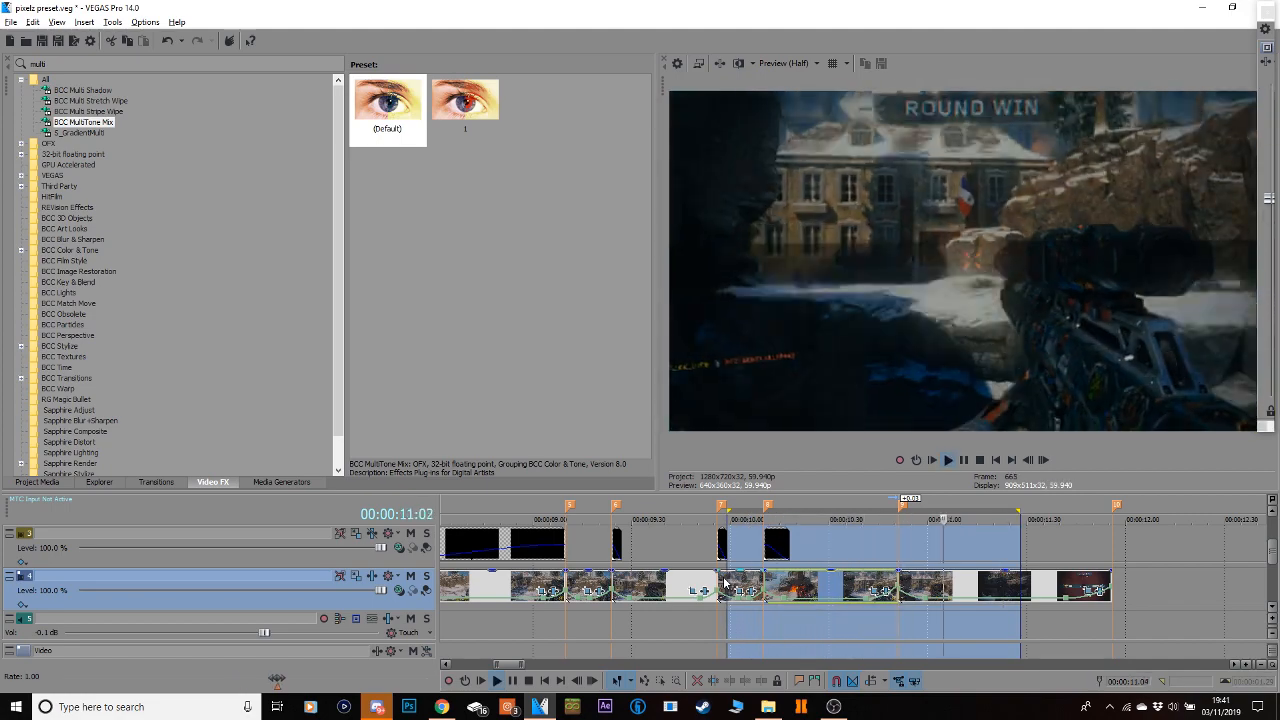
key(space)
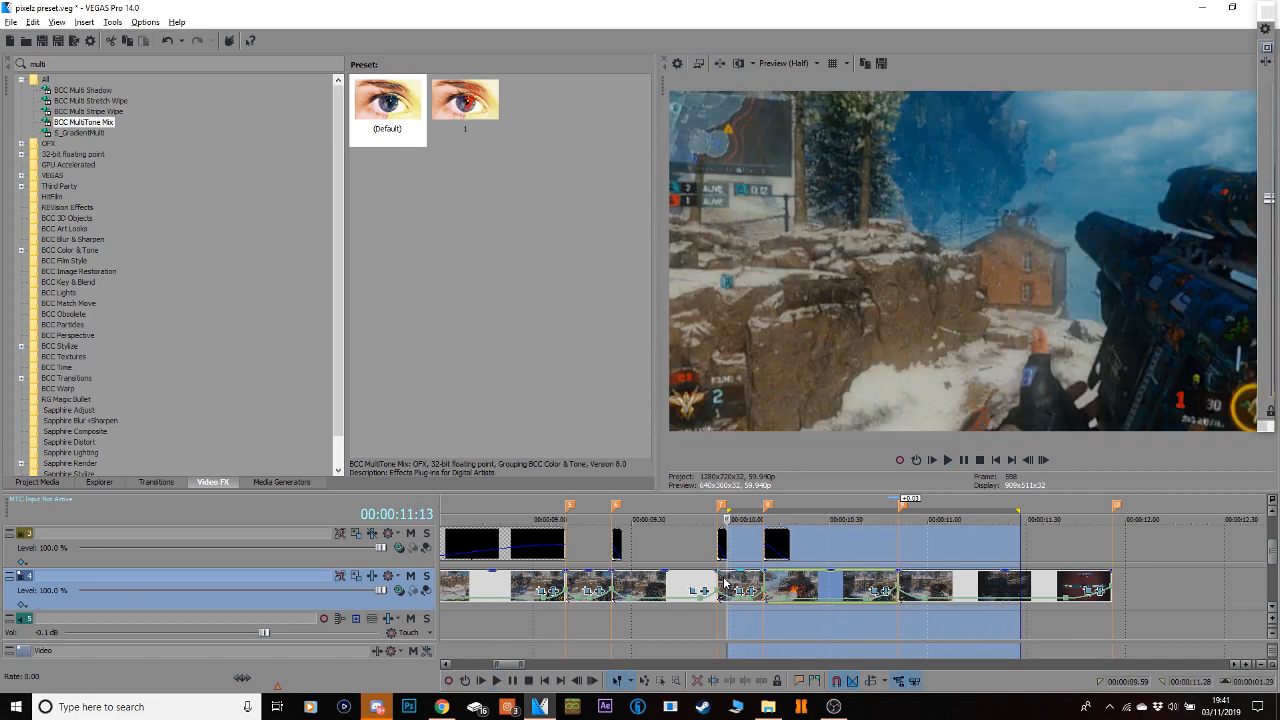
Split the remaining raw footage at about 00:00:32:21 in the round ending killcam and delete the part before the cut.
click(1262, 666)
click(1262, 668)
drag(501, 655, 542, 666)
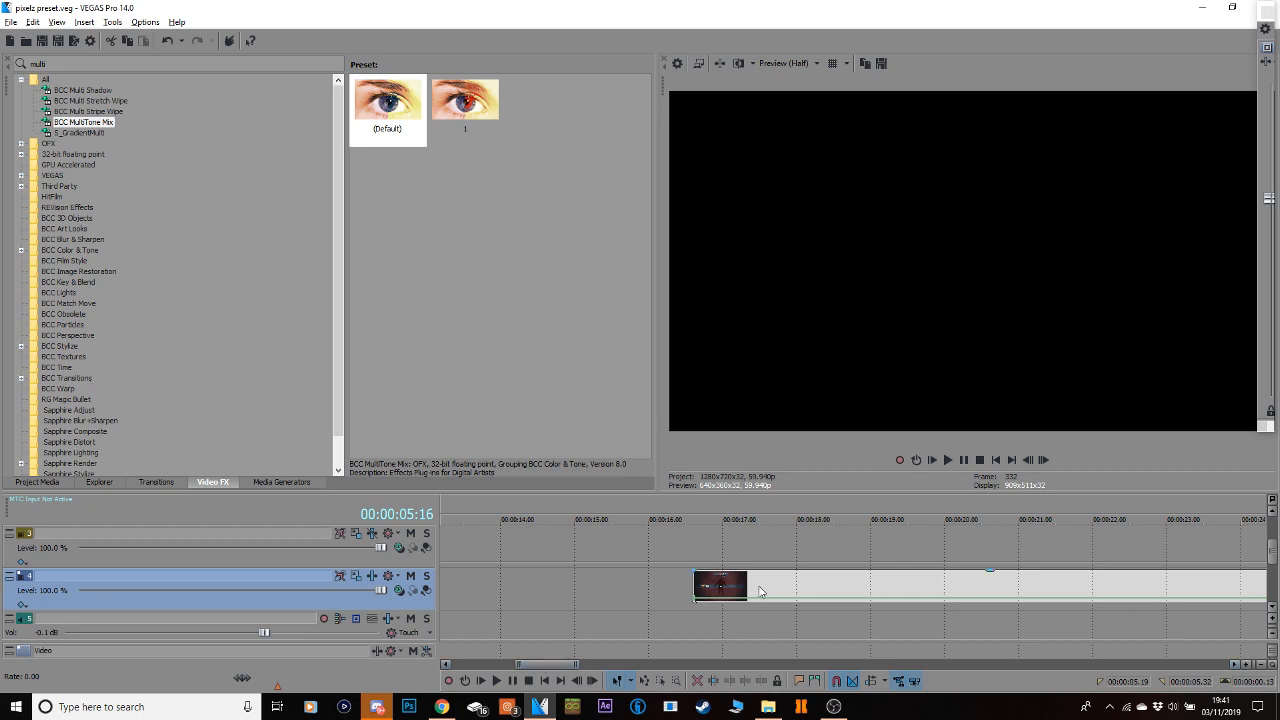
click(801, 587)
drag(803, 548, 1276, 533)
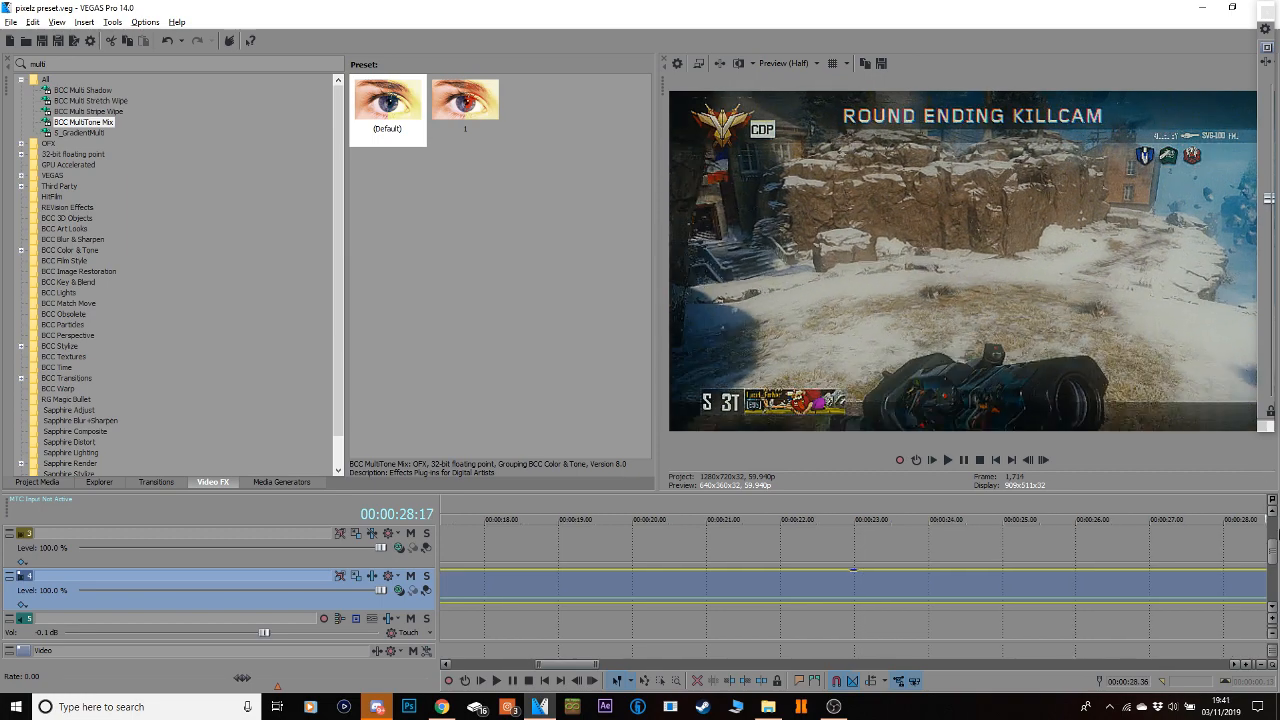
click(1259, 665)
click(1259, 665)
drag(847, 546, 921, 546)
key(s)
click(890, 594)
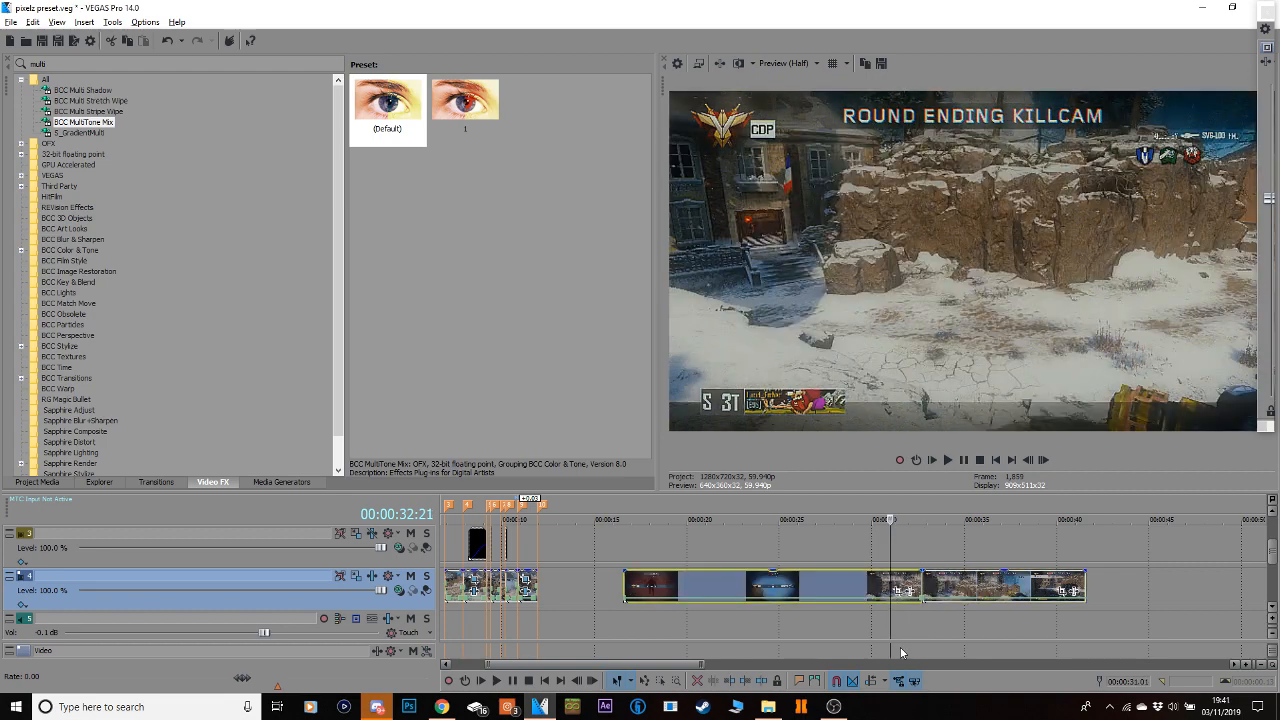
key(Delete)
Move the remaining killcam clip directly against the previous clip at marker 10 and play across the cut.
drag(952, 592, 572, 609)
drag(643, 664, 543, 666)
click(1248, 663)
click(1248, 663)
click(1248, 663)
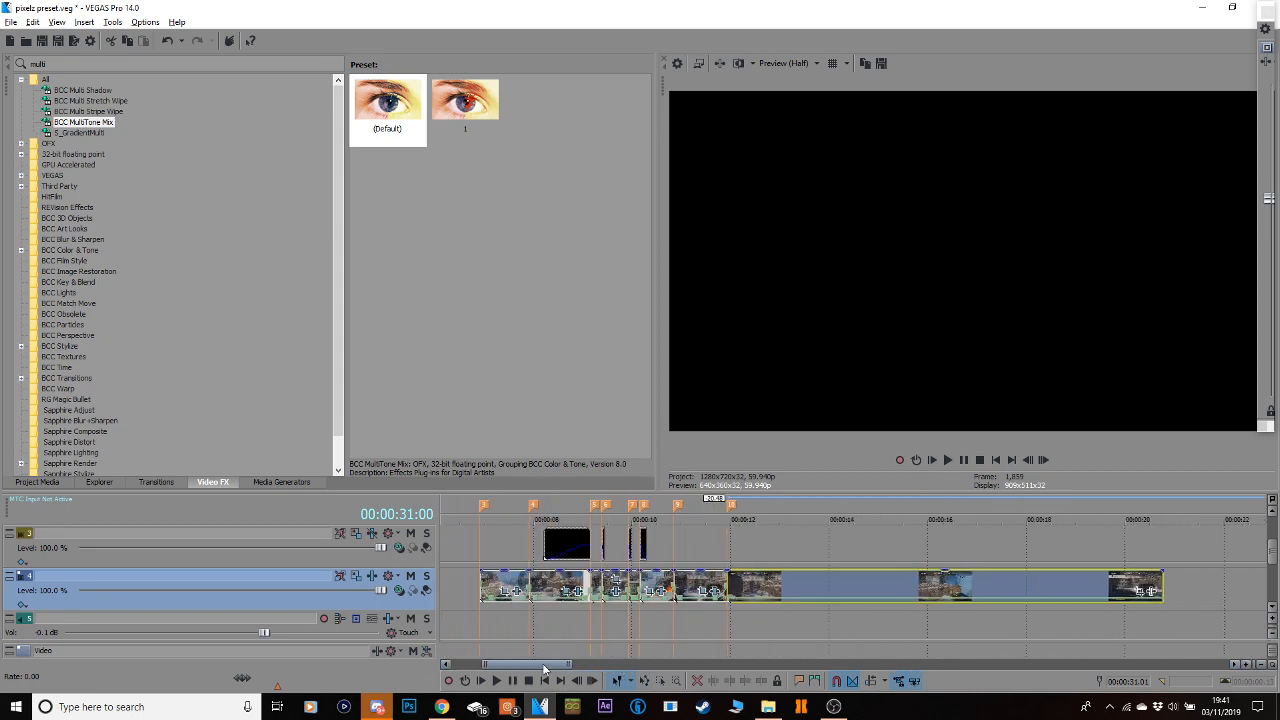
click(700, 546)
key(space)
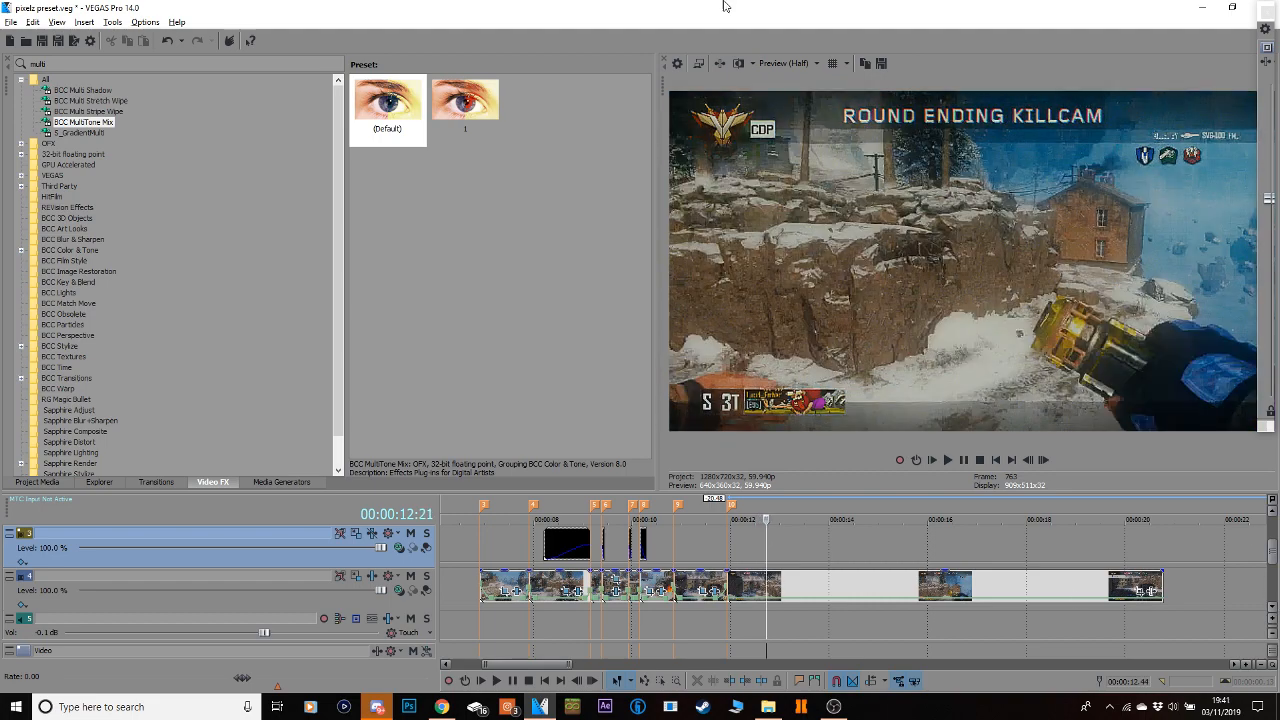
Bypass the effects in the video preview and bring the music track into view.
click(739, 63)
drag(1273, 557, 1269, 526)
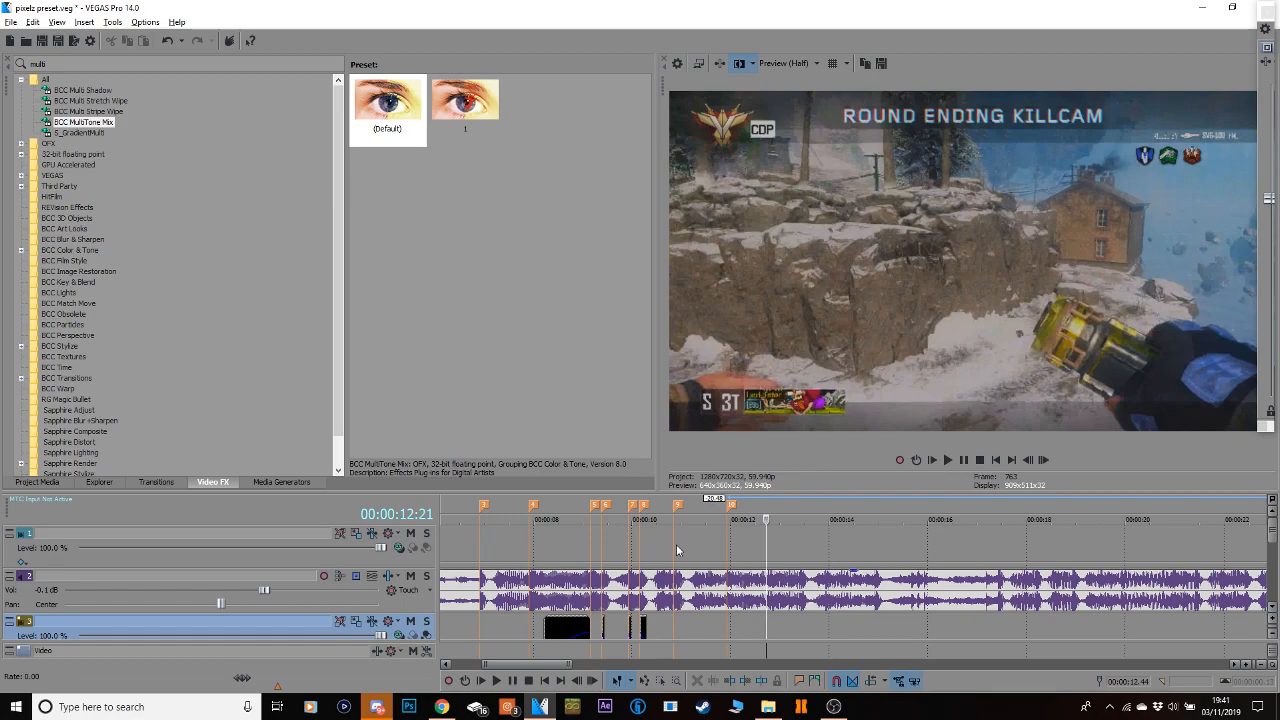
Play the music after marker 10 and place markers 11 and 12 on the beats at about 00:00:13.
click(714, 548)
key(space)
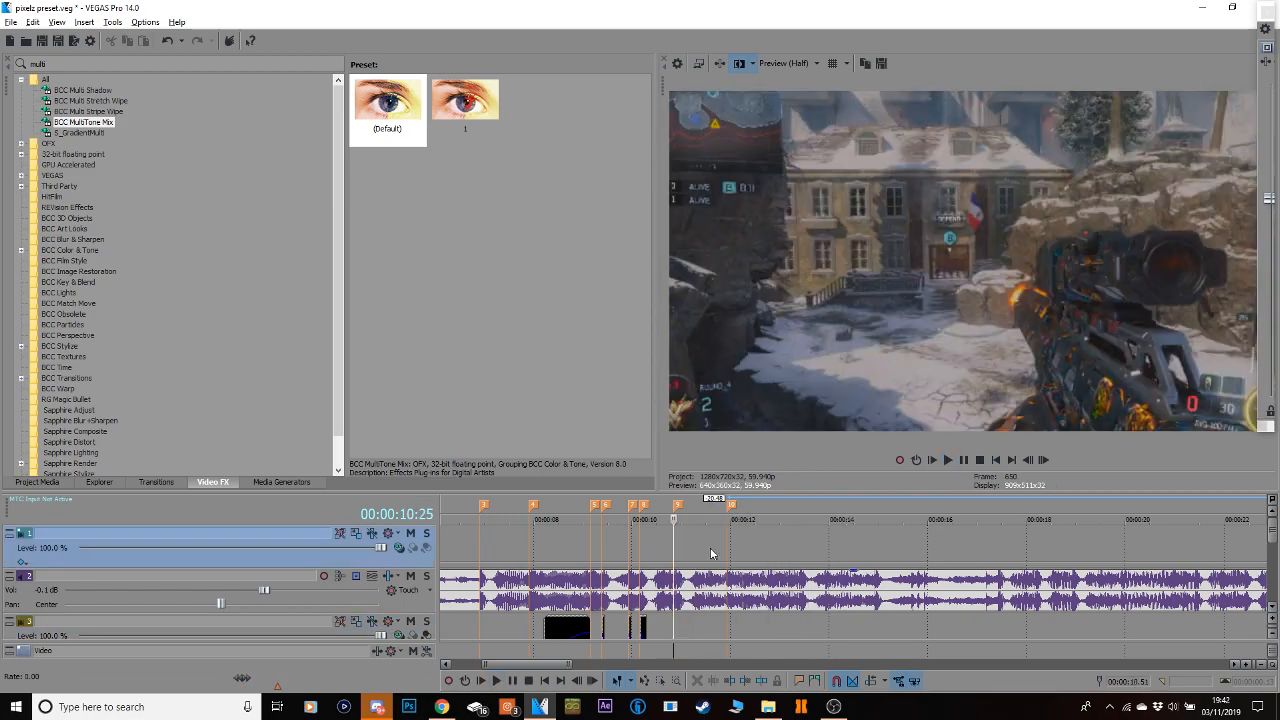
key(space)
click(769, 553)
click(748, 556)
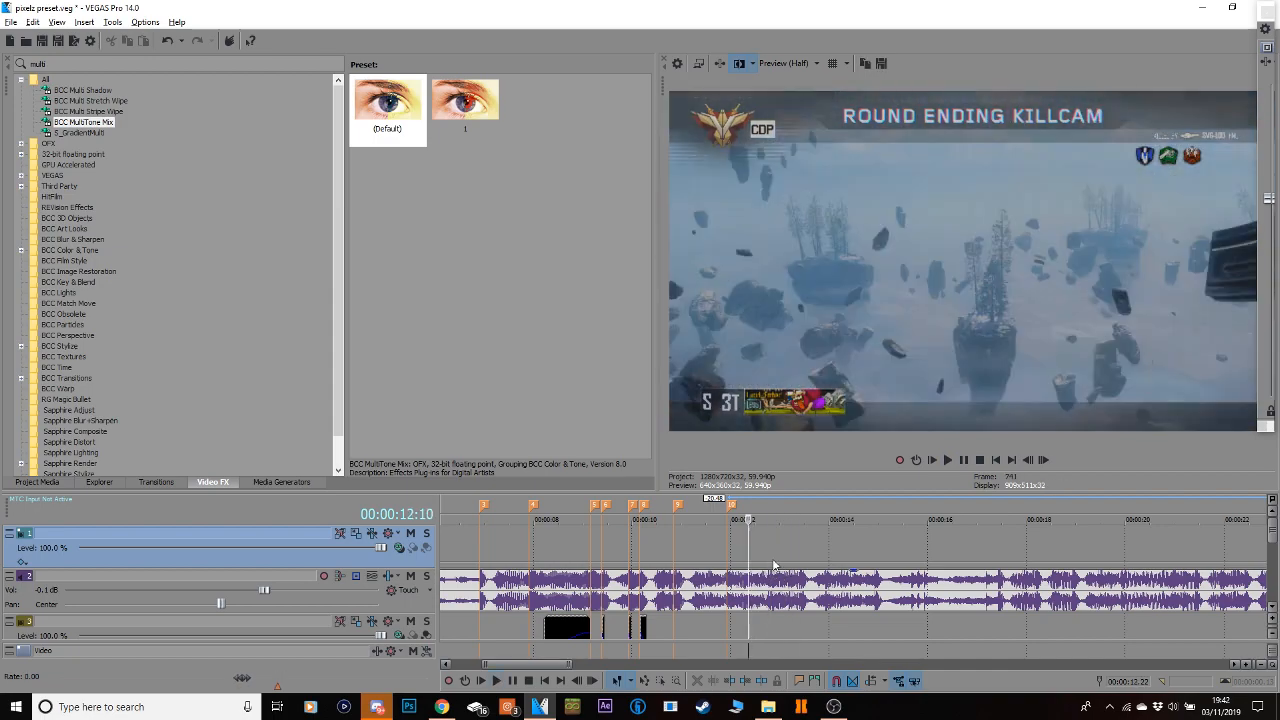
click(789, 560)
key(m)
key(space)
key(m)
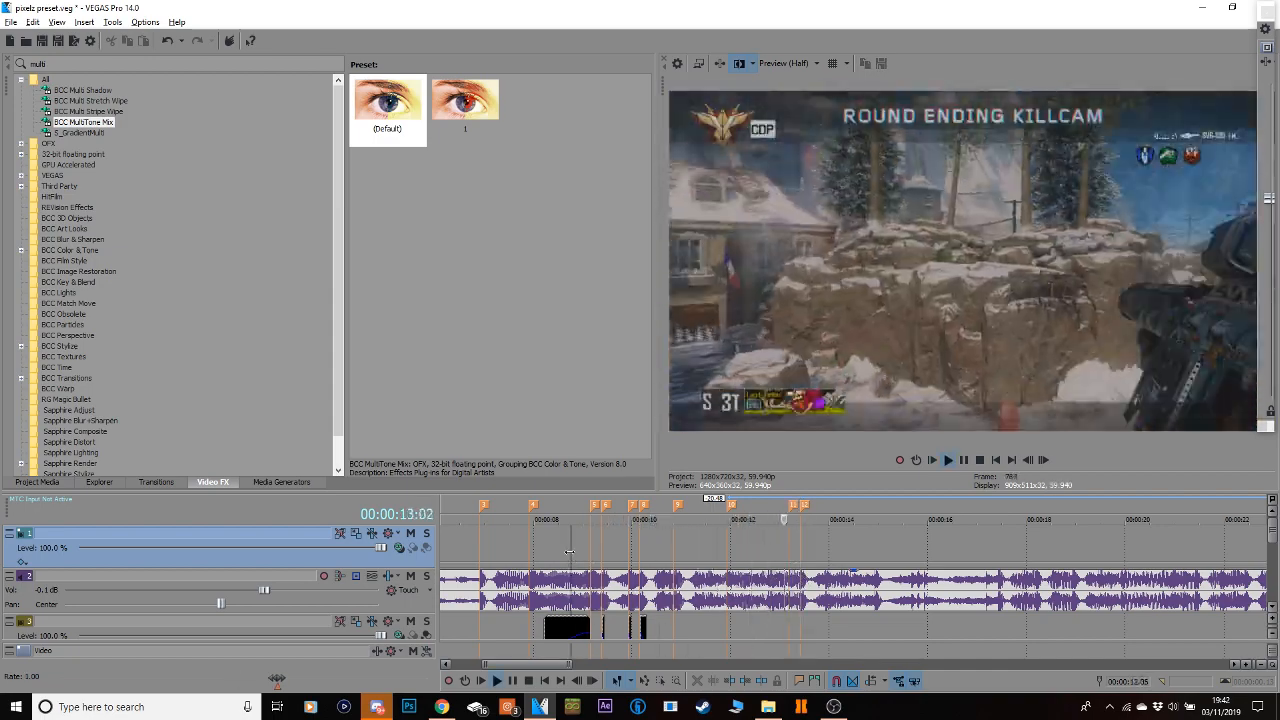
Place markers 13, 14 and 15 on the following music beats, the last at about 00:00:16.
click(569, 552)
click(797, 551)
key(m)
click(781, 532)
key(space)
click(876, 566)
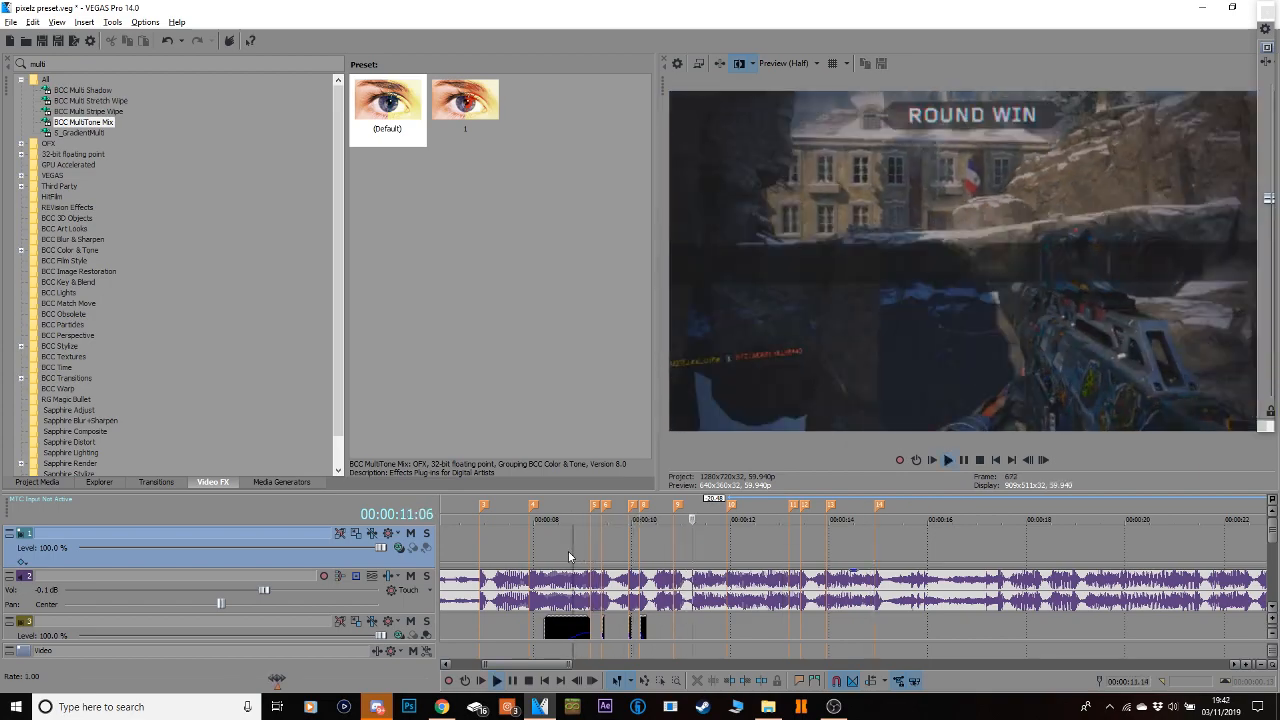
key(space)
click(969, 548)
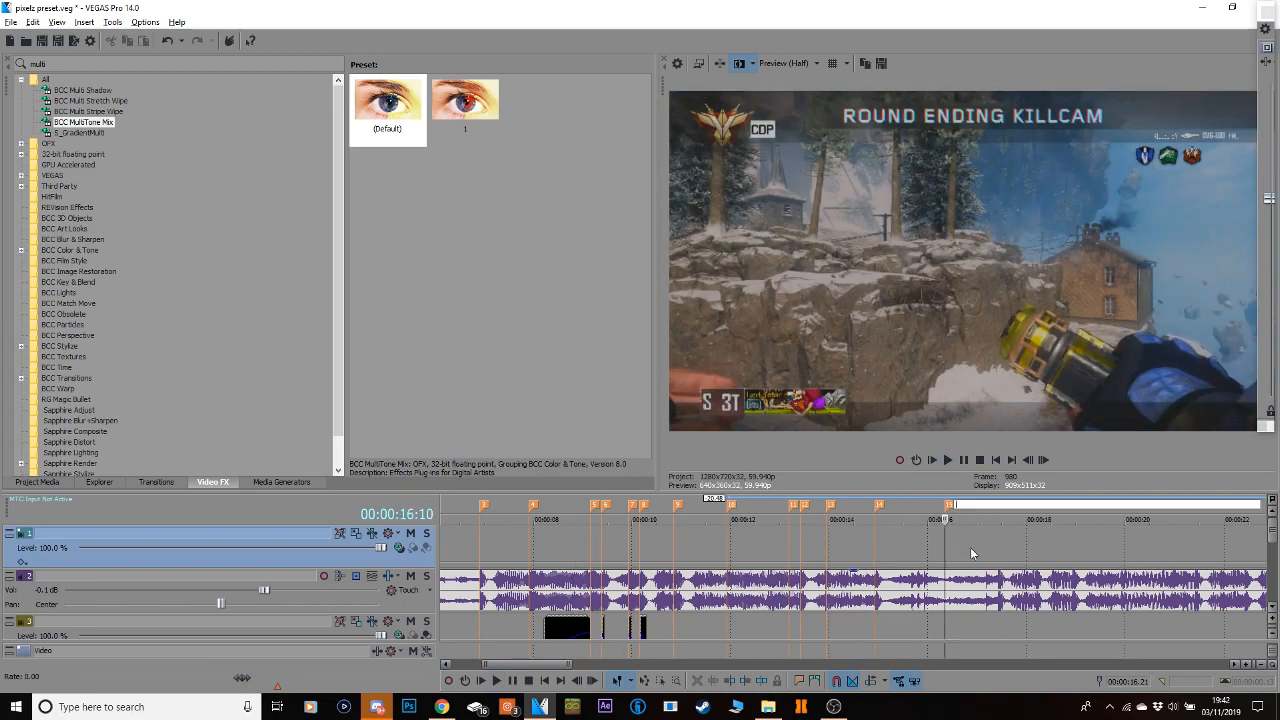
Play and scrub the round ending killcam clip to compare its action with the new beat markers.
drag(1276, 545, 1276, 562)
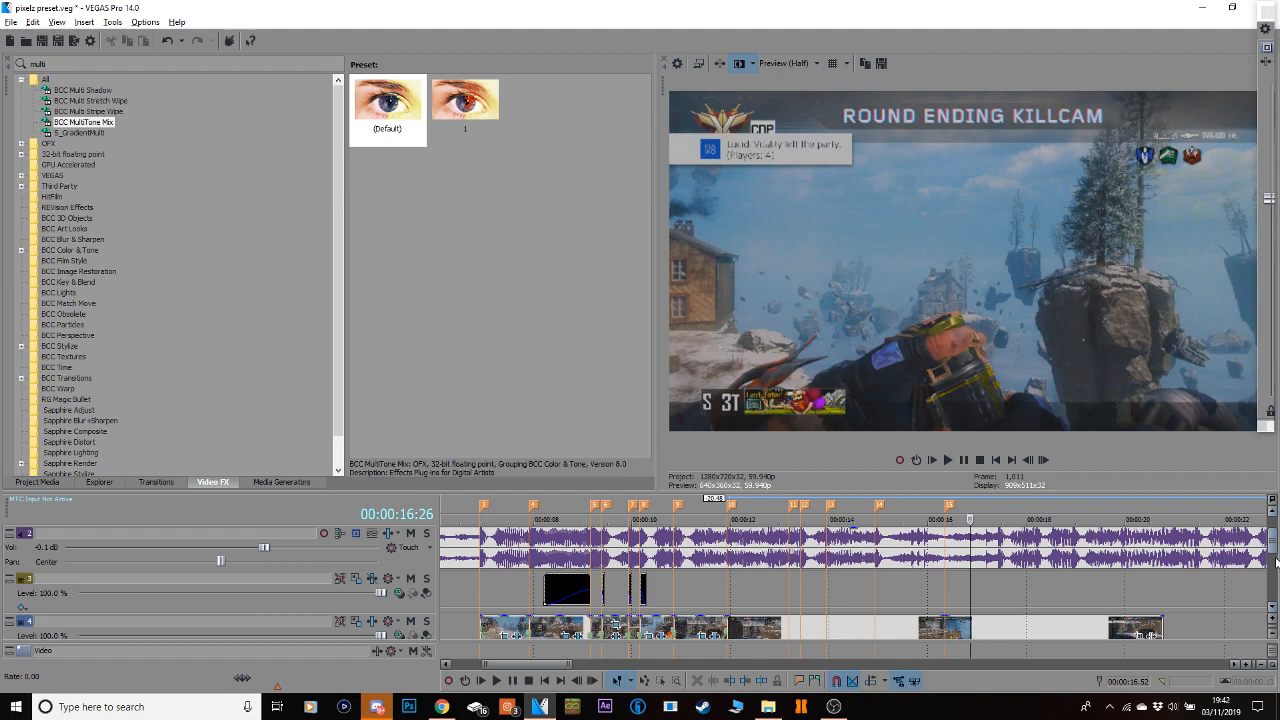
click(709, 598)
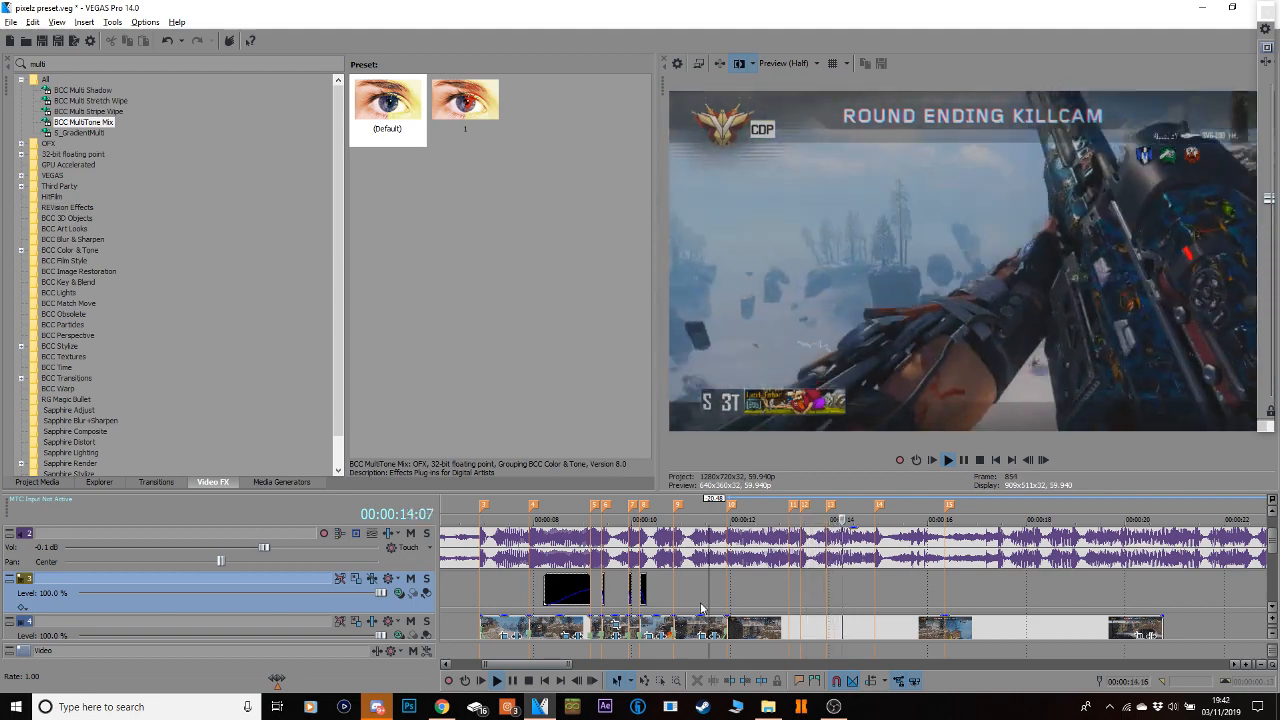
key(space)
click(770, 628)
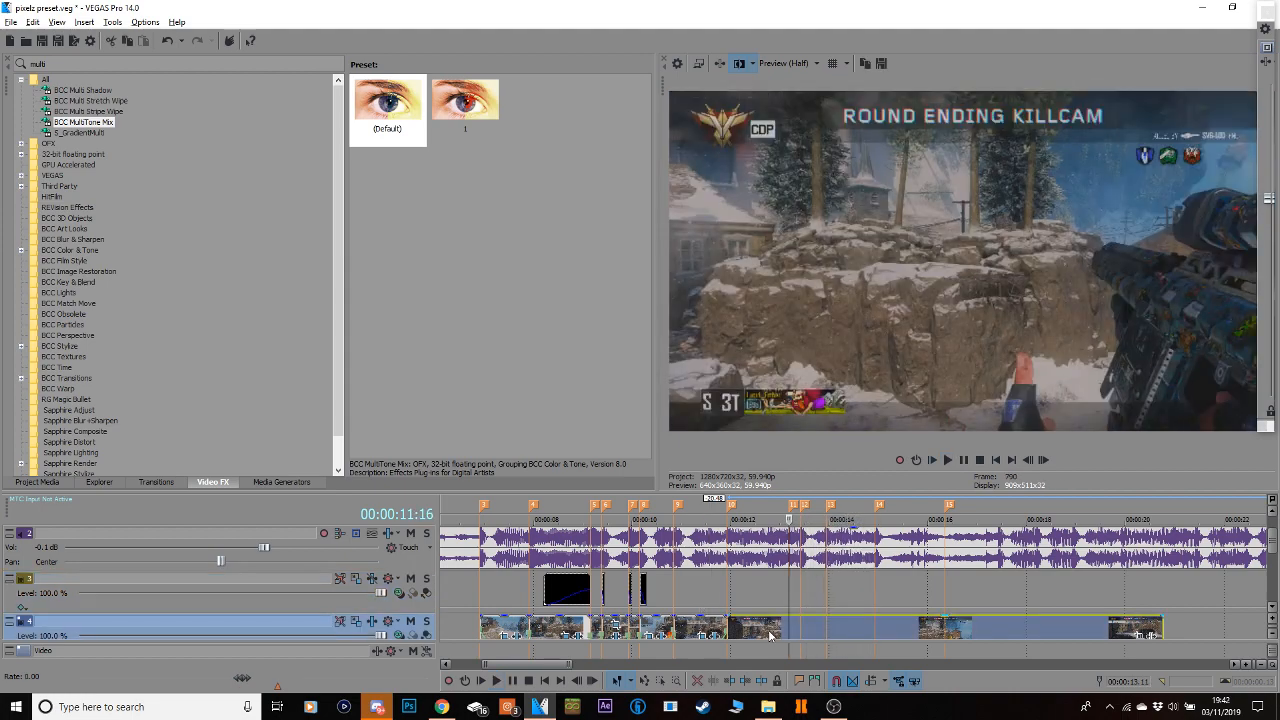
drag(769, 597, 760, 573)
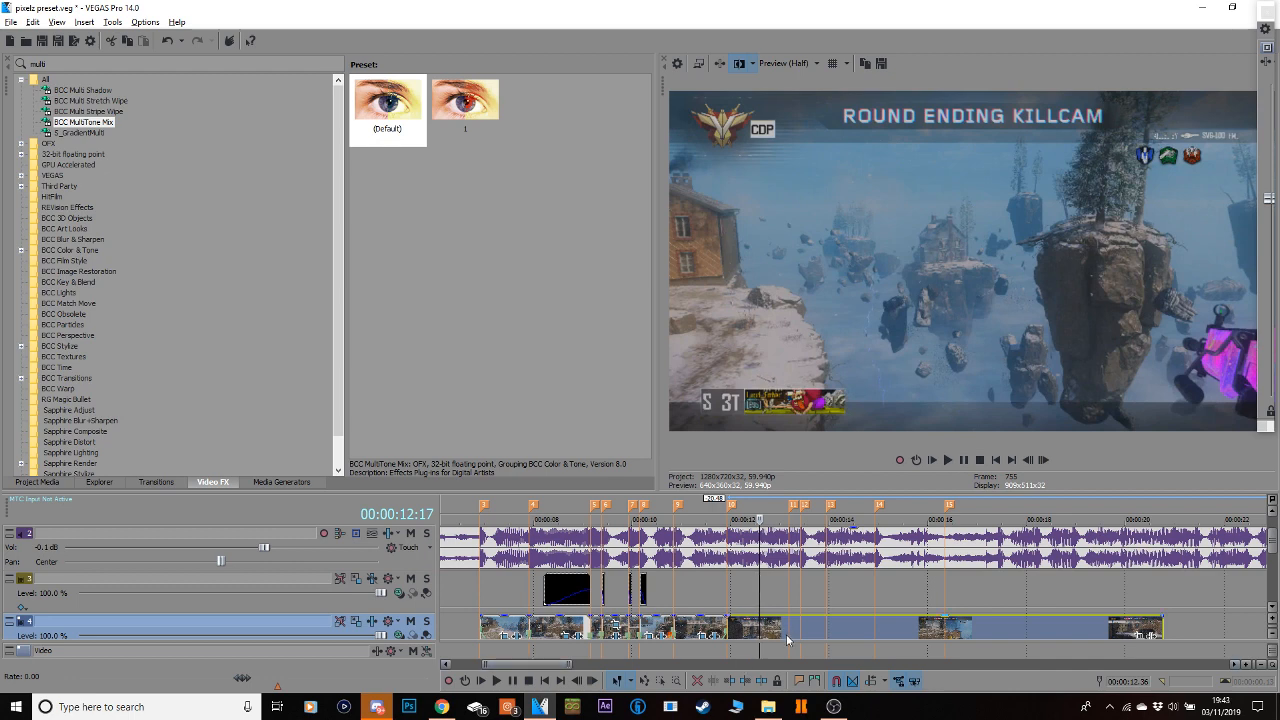
Change the playback rate in the properties of the killcam clip starting at marker 10, and play it across the cut.
drag(1273, 547, 1275, 560)
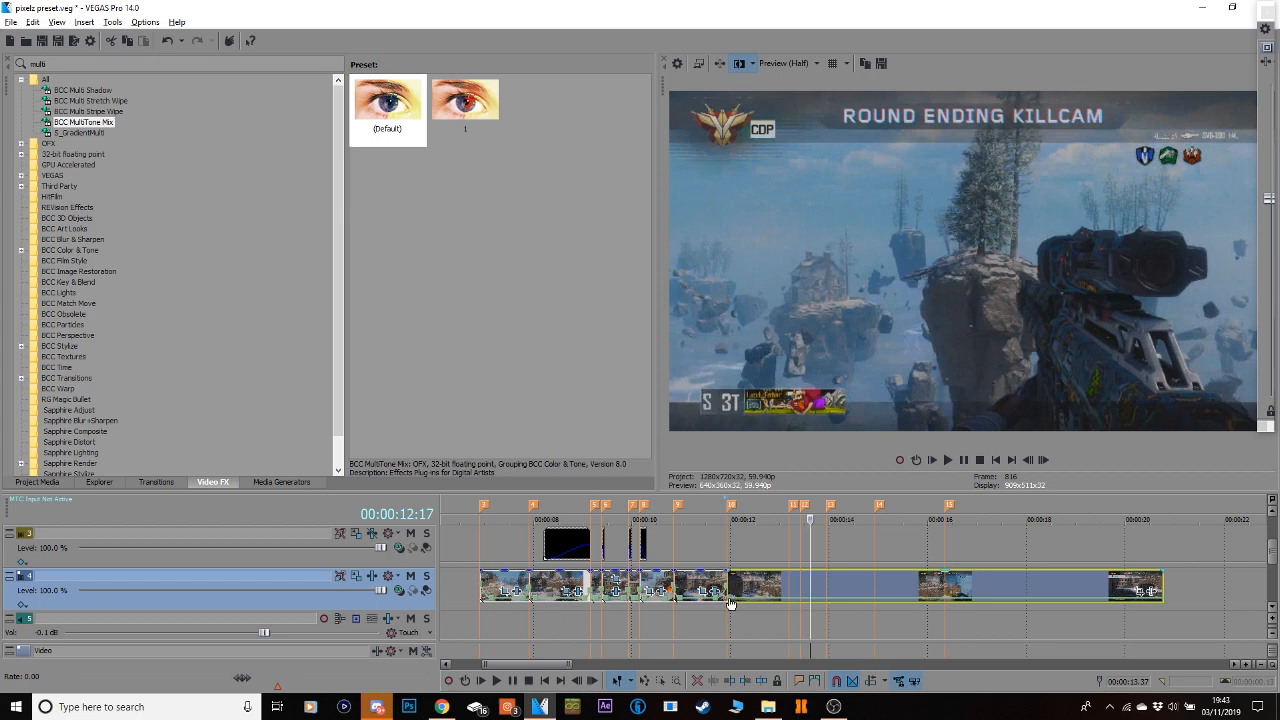
right_click(731, 604)
click(777, 423)
click(1245, 670)
click(1245, 670)
right_click(684, 578)
click(715, 569)
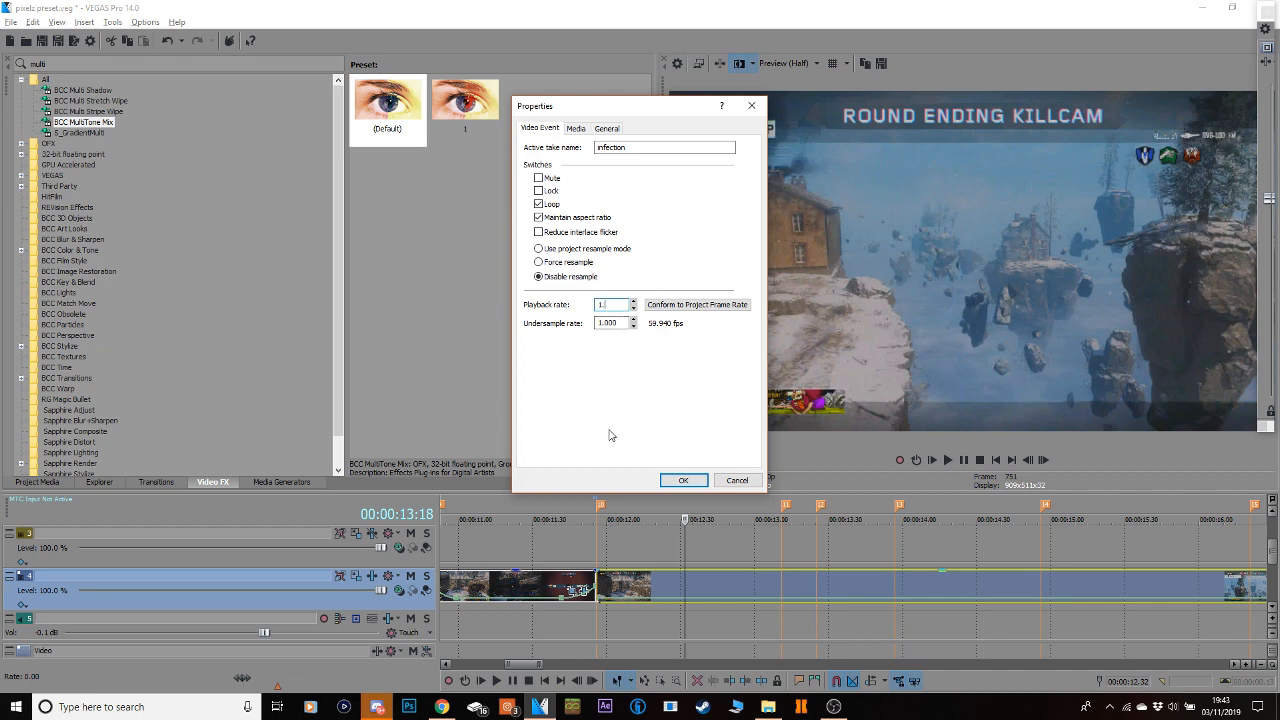
key(Return)
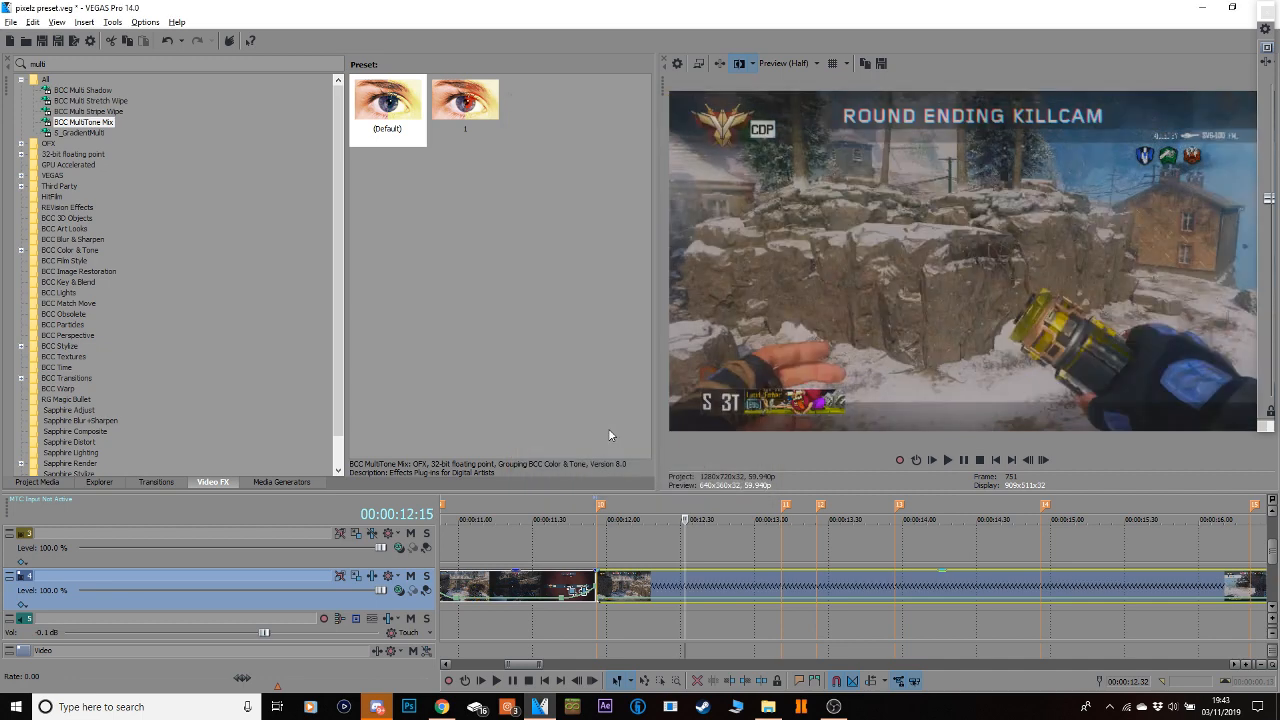
click(618, 592)
key(space)
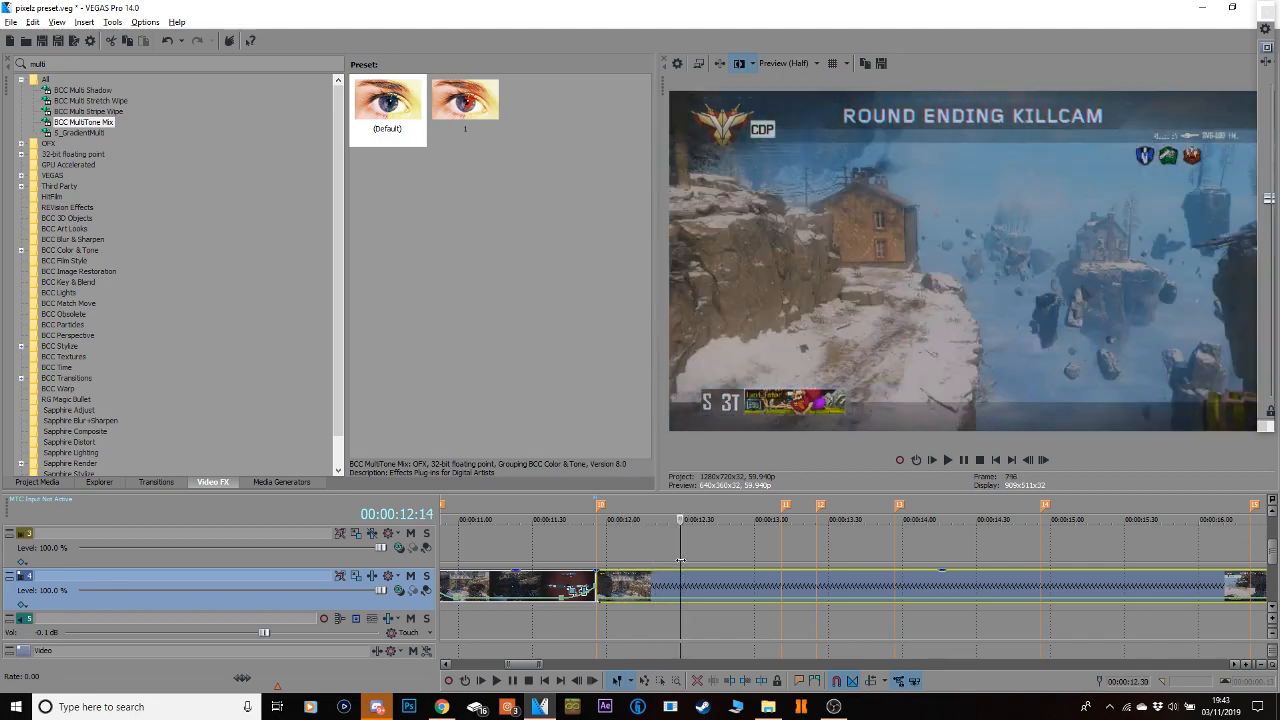
click(584, 546)
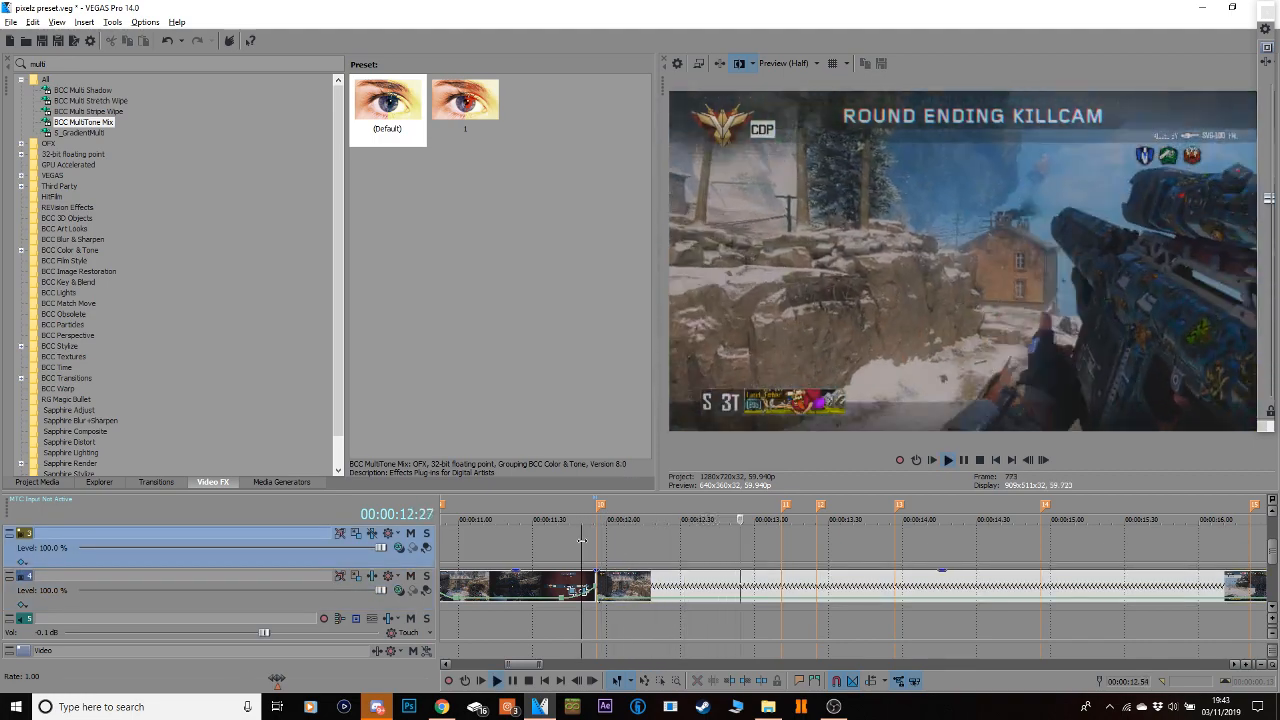
Raise the velocity at the killcam clip's start to about 529% with a fast fade down, and play it back.
click(652, 590)
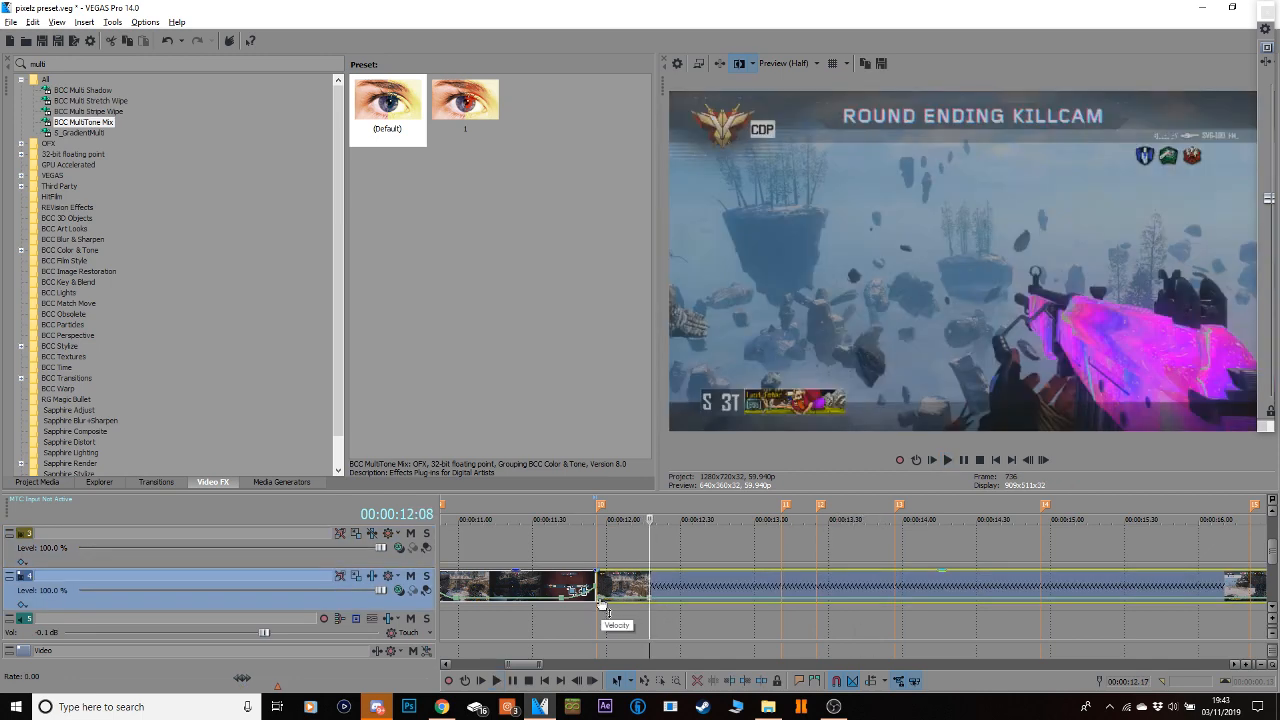
drag(600, 604, 600, 590)
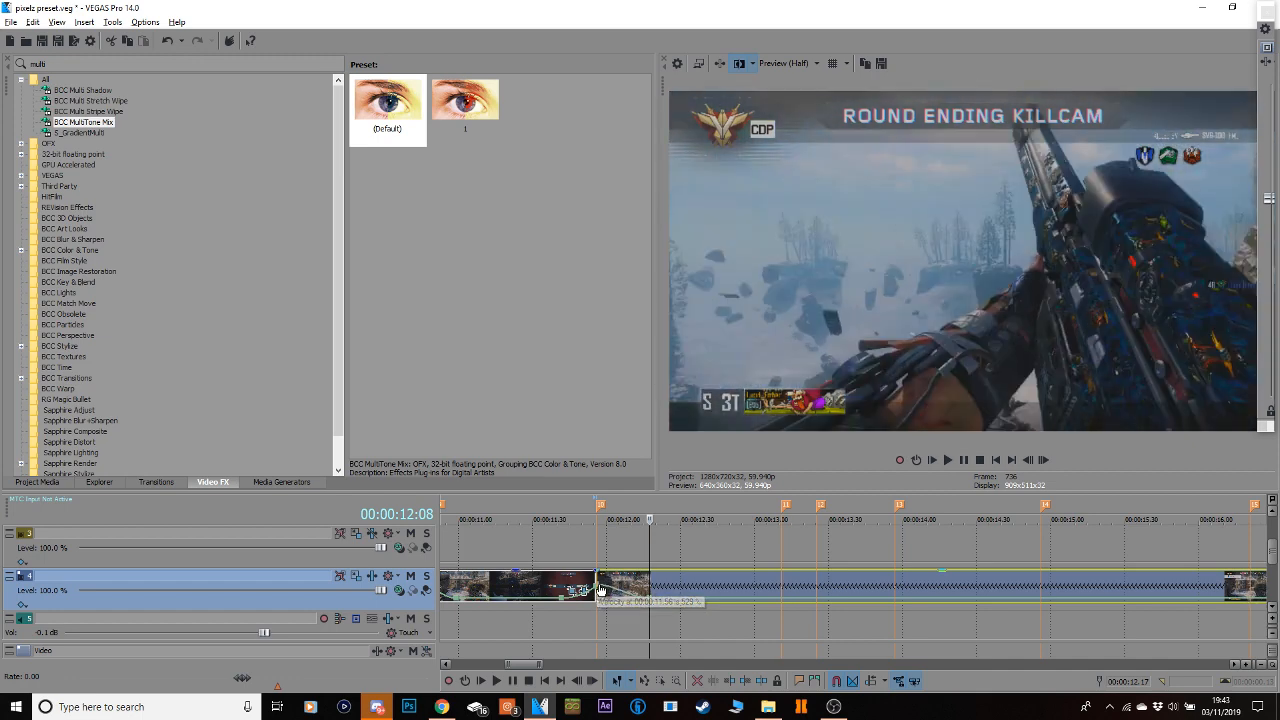
right_click(600, 590)
click(654, 465)
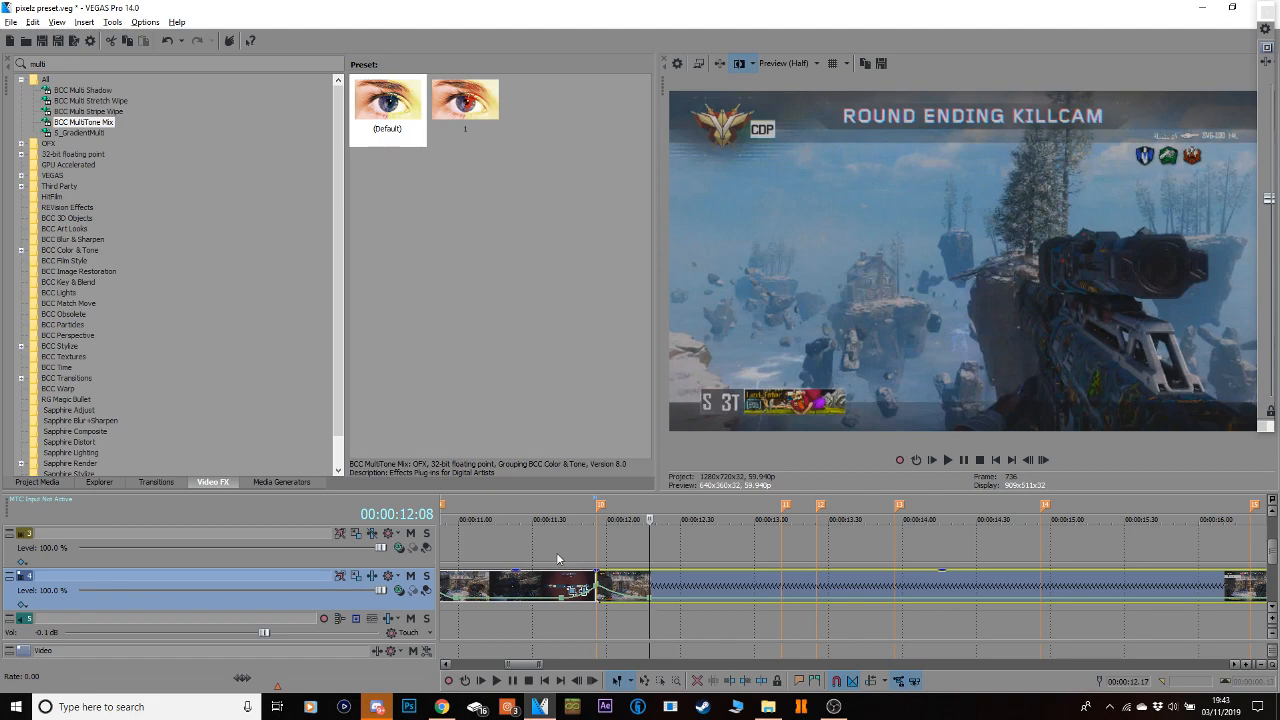
click(557, 552)
key(space)
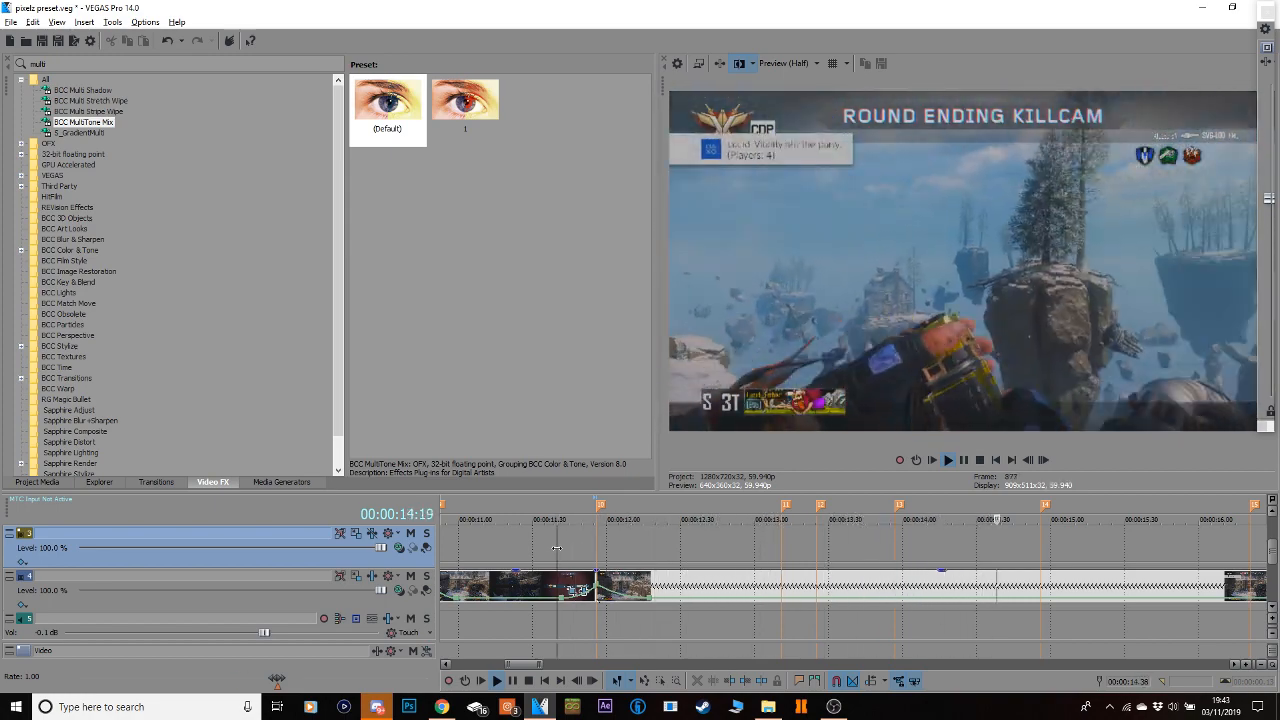
key(space)
Add a velocity peak at marker 11 on the killcam clip, with a slow fade leading in and a fast fade out.
click(760, 603)
click(782, 605)
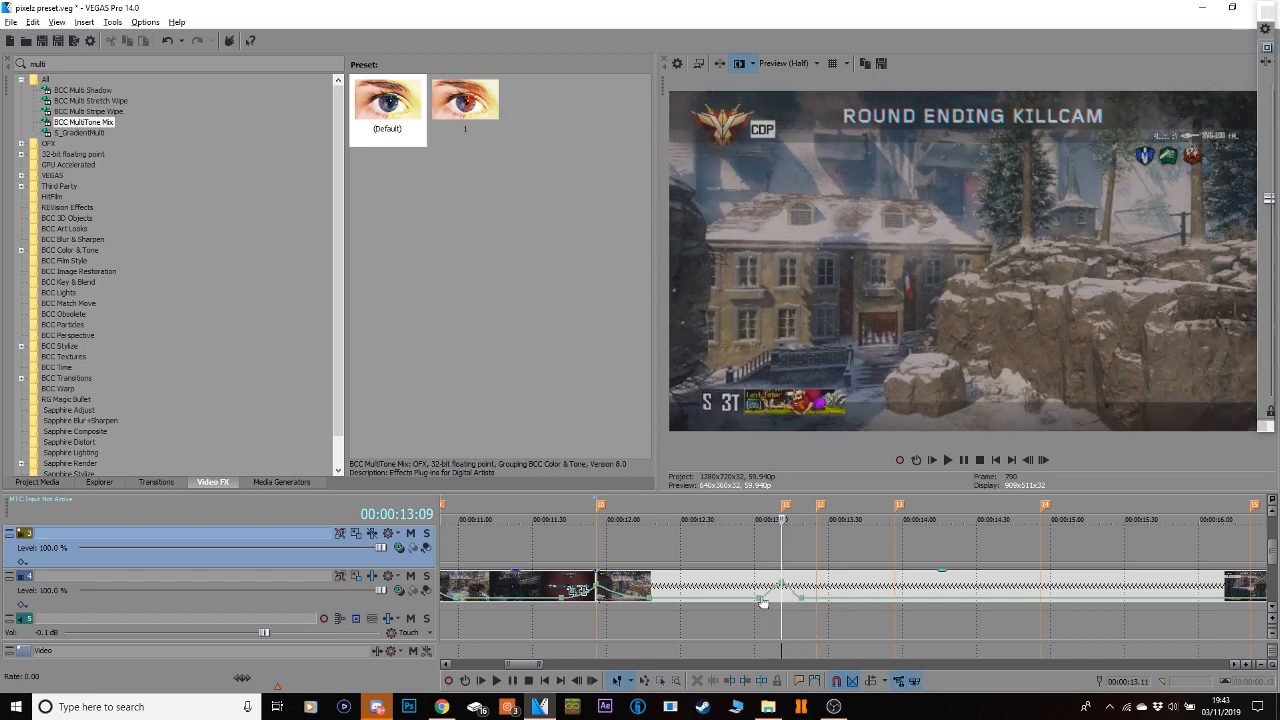
right_click(762, 601)
click(800, 492)
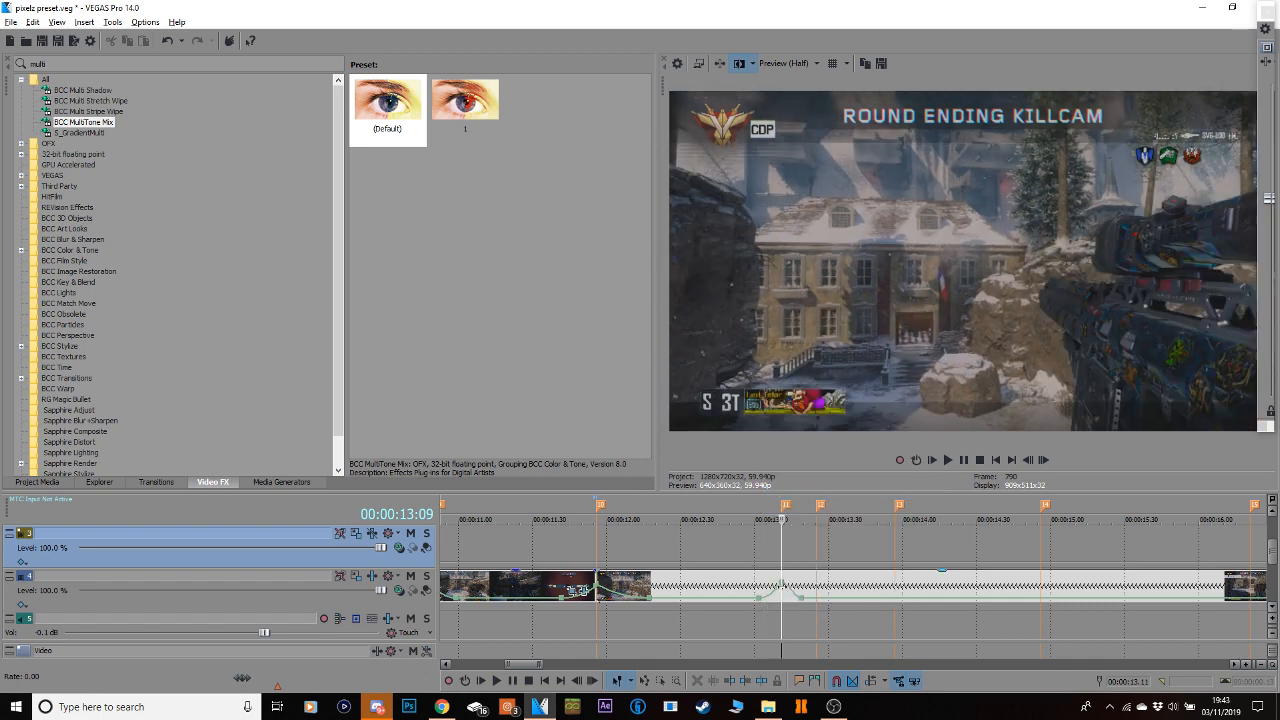
right_click(784, 590)
click(830, 460)
Add a velocity peak with a fast fade out at marker 12 on the killcam clip and play the section.
right_click(816, 600)
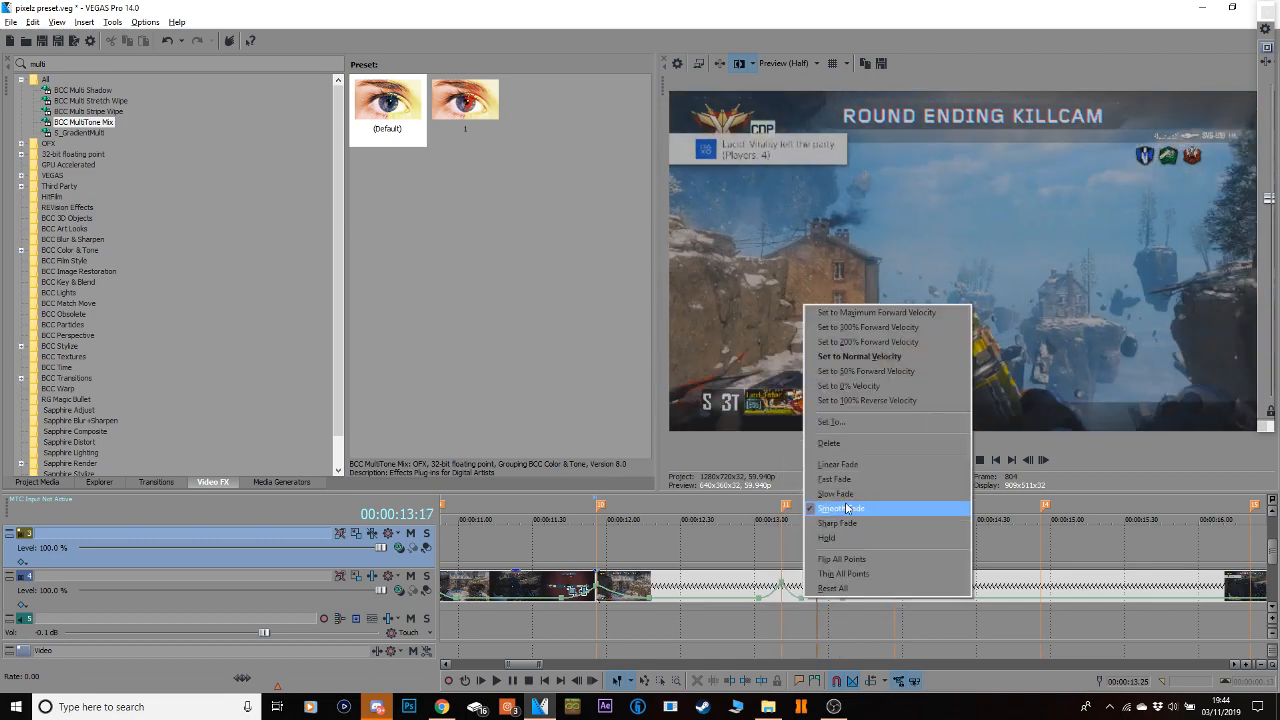
click(852, 481)
click(781, 587)
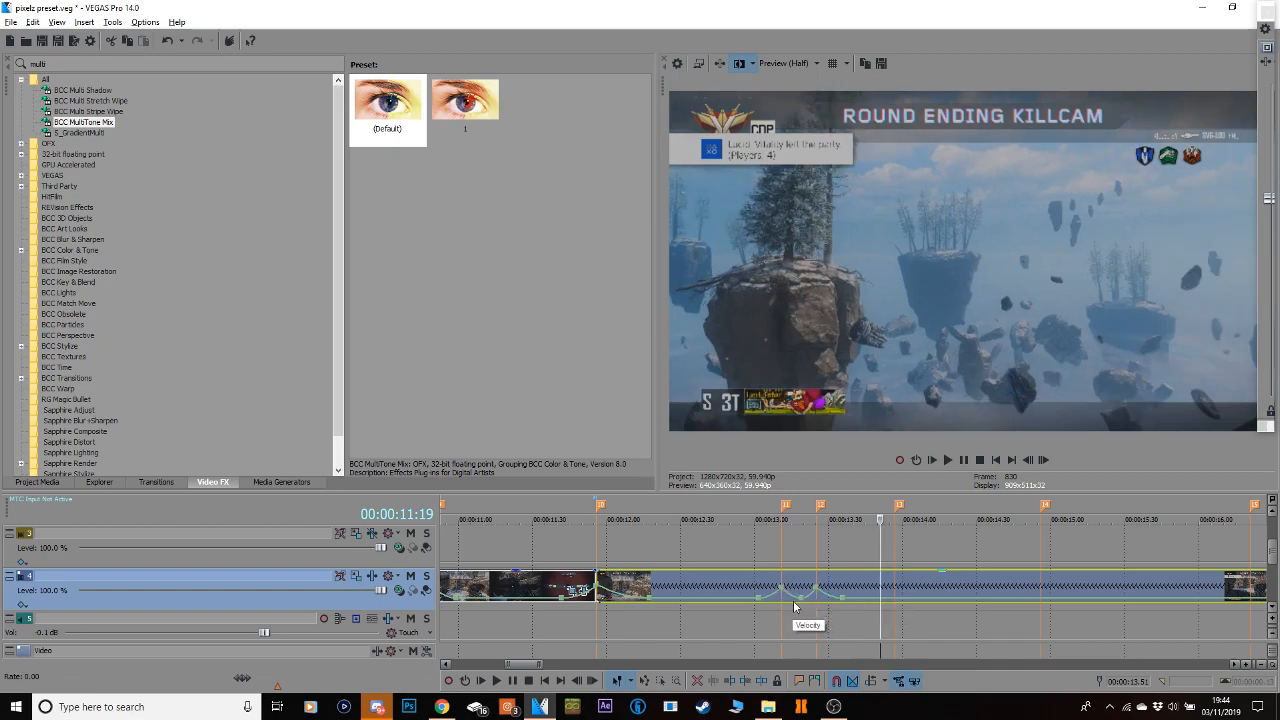
click(593, 546)
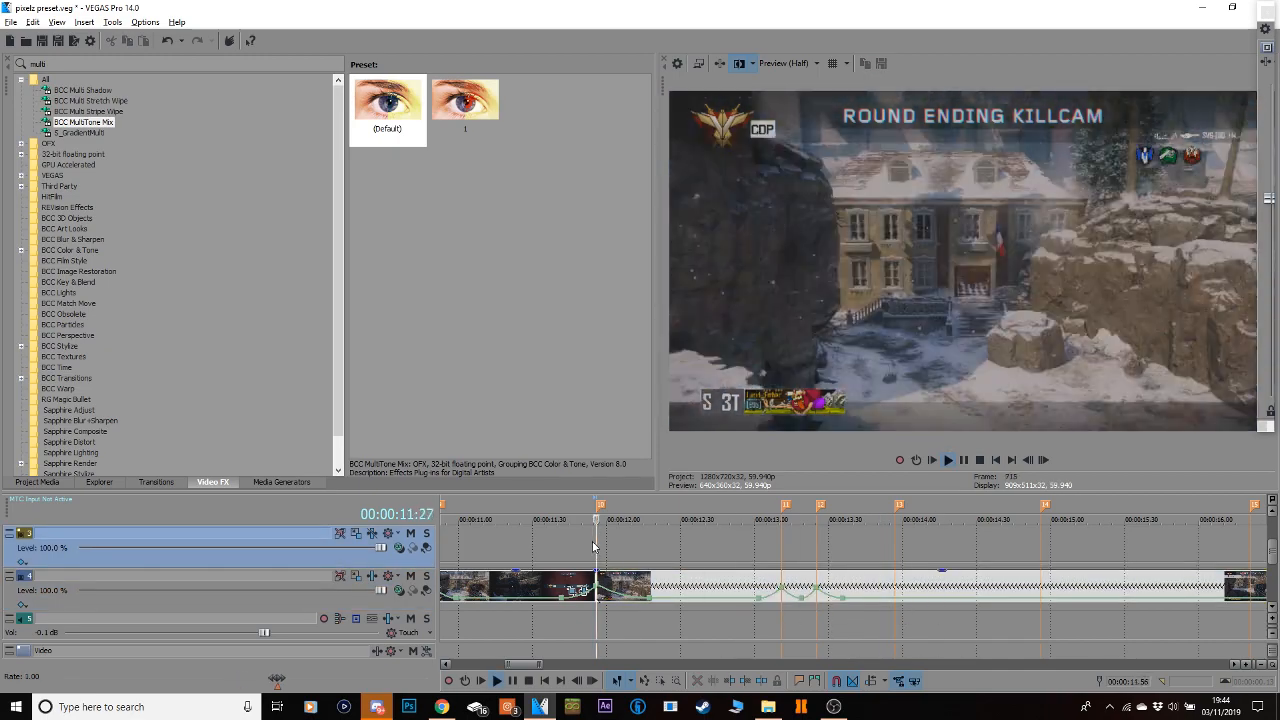
Slip the footage inside the killcam clip, lower the velocity peak at marker 12 to about 202%, and save the project.
click(631, 585)
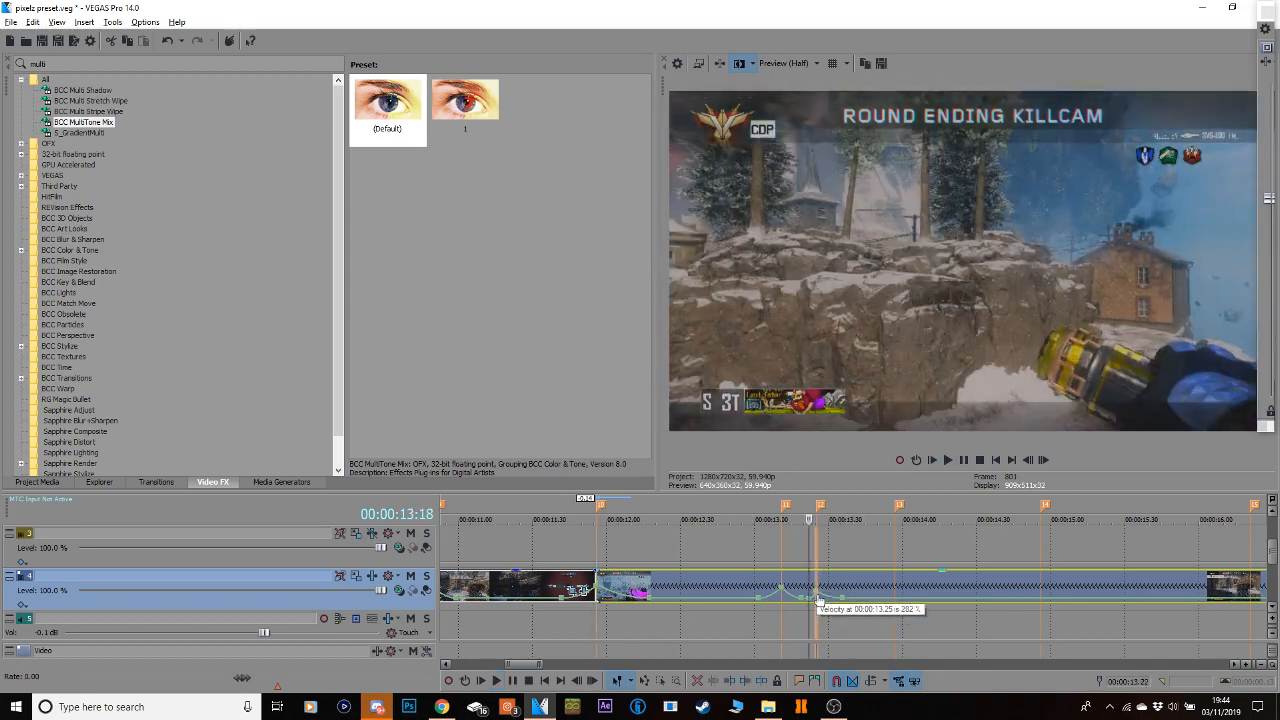
click(723, 547)
key(space)
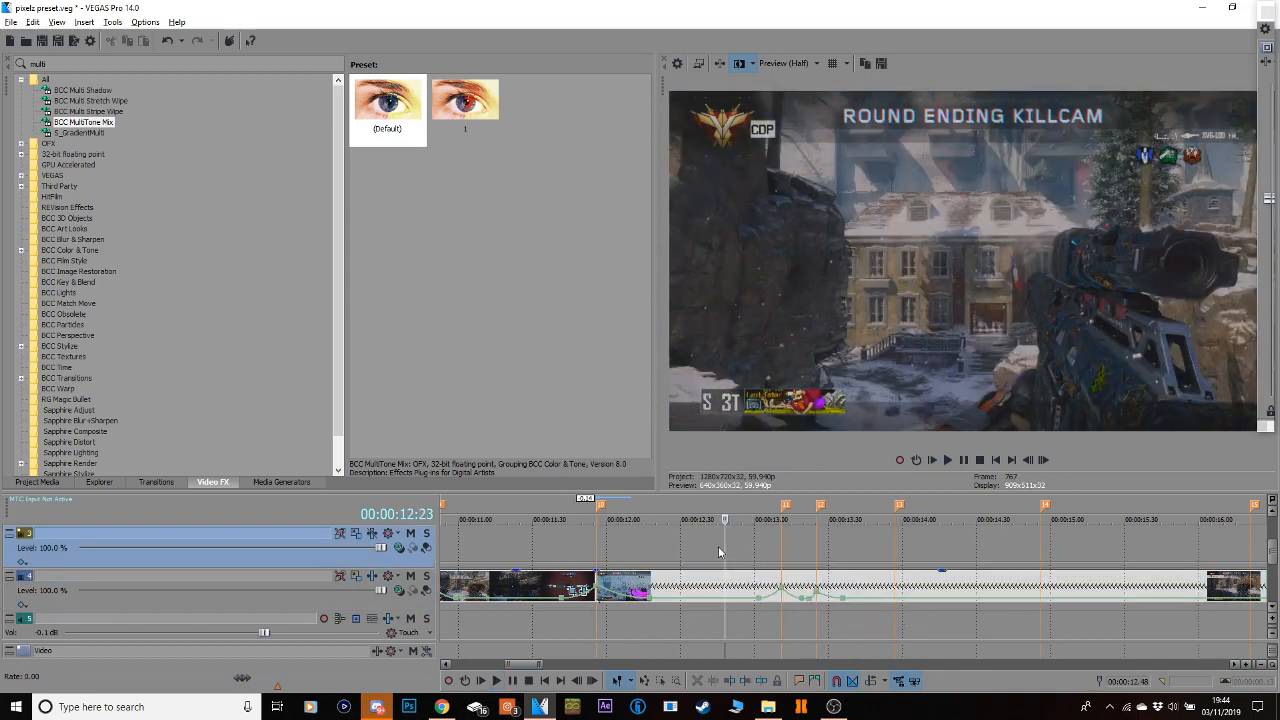
key(ctrl+s)
Add a velocity peak with a fast fade out at marker 13 on the killcam clip and play it back.
click(765, 562)
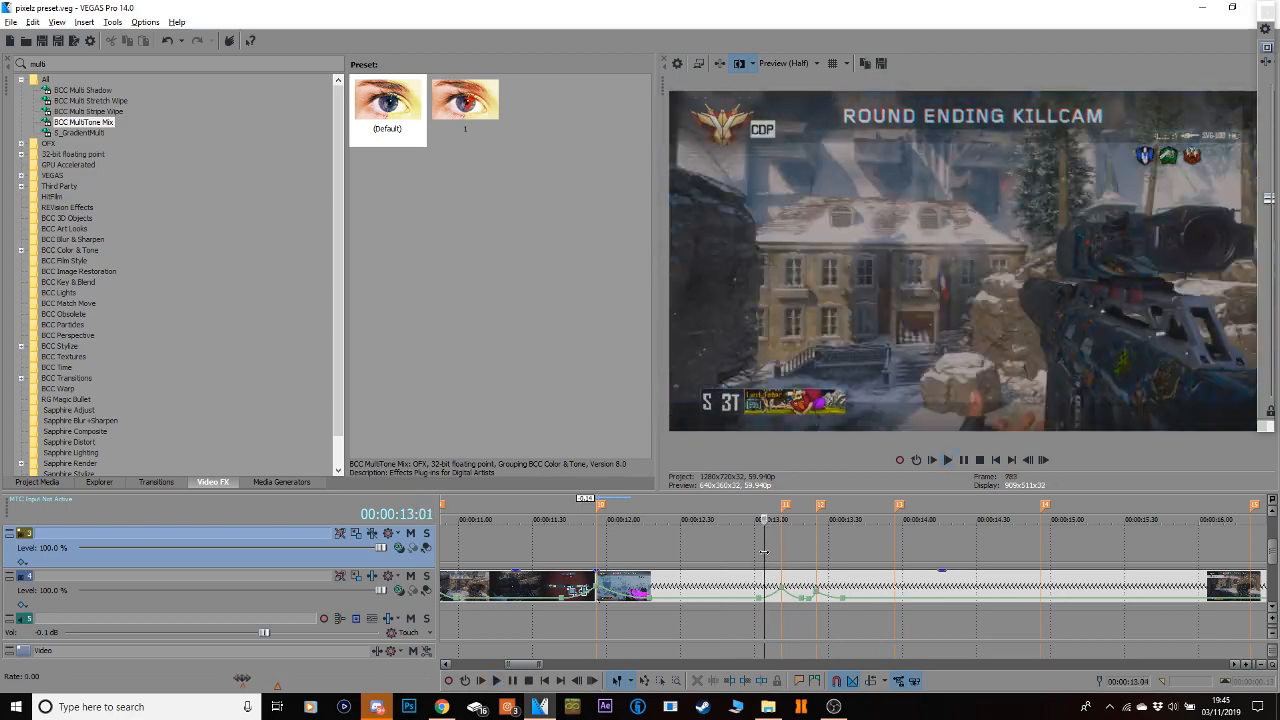
click(534, 551)
key(space)
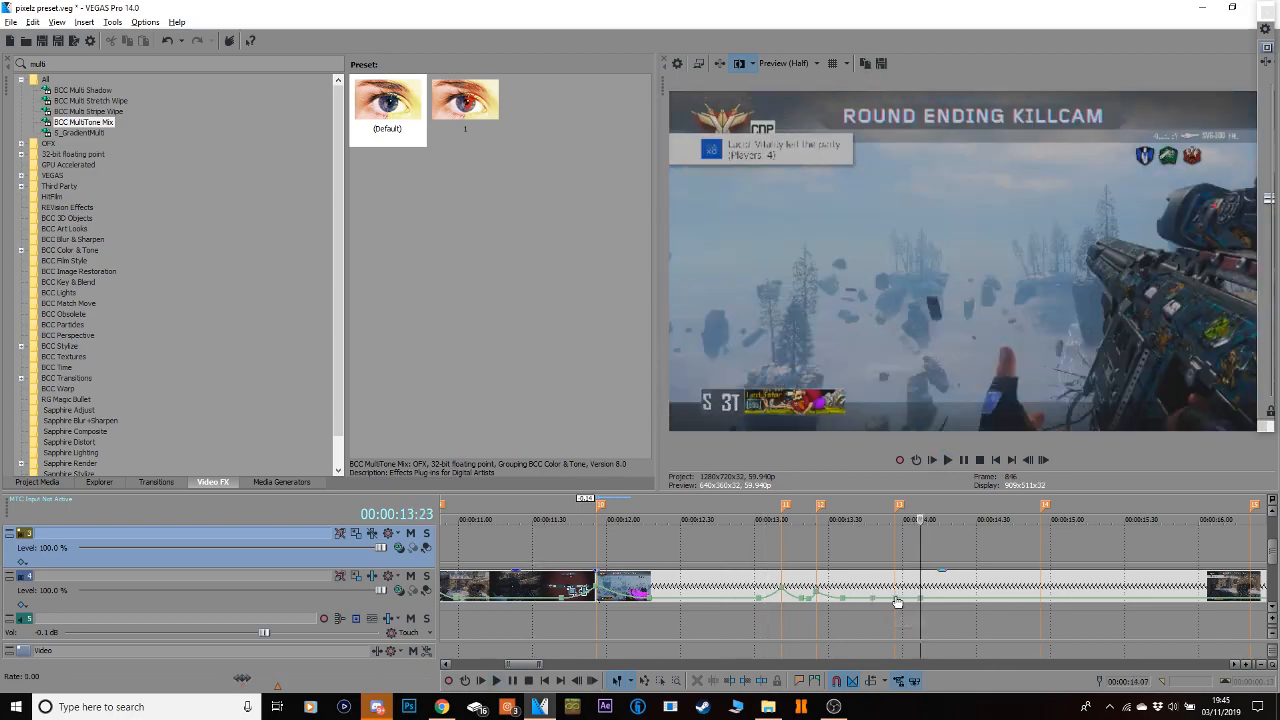
right_click(896, 590)
click(928, 471)
click(512, 555)
key(space)
key(space)
Slip the footage within the killcam clip to realign its action with the markers, and play it from the cut.
drag(677, 583, 716, 583)
drag(637, 584, 598, 584)
click(555, 540)
key(space)
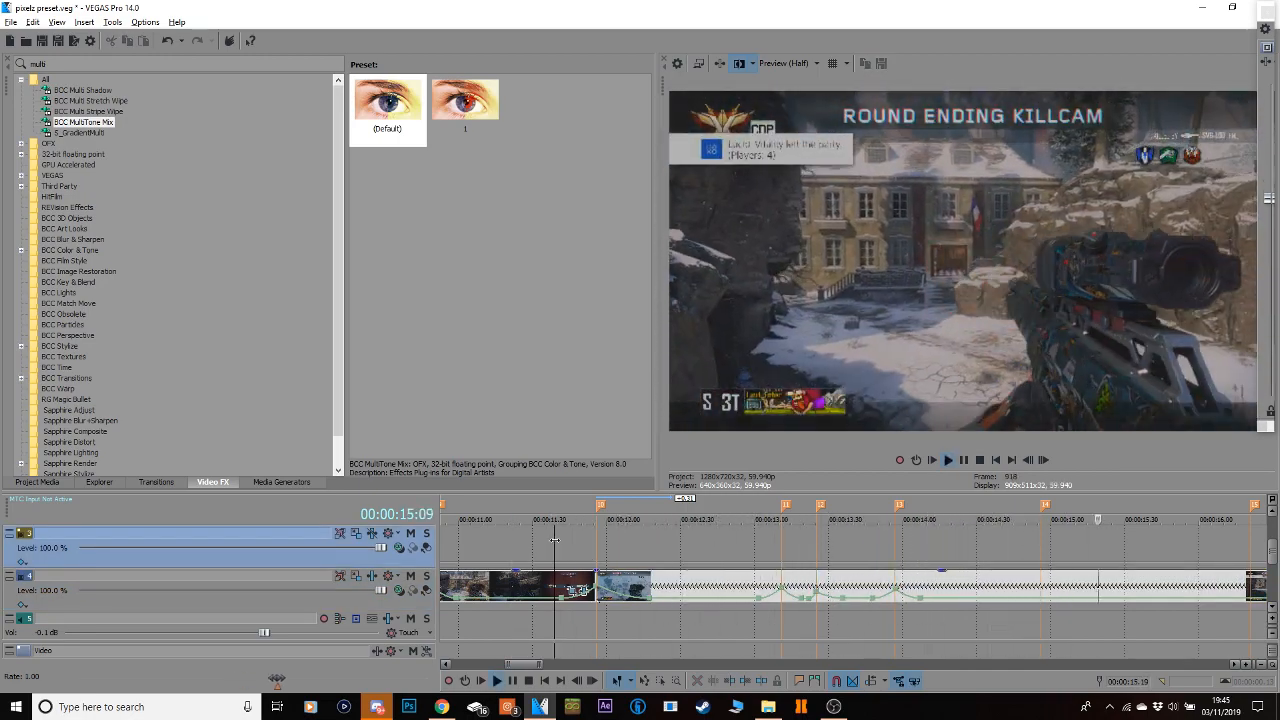
click(679, 535)
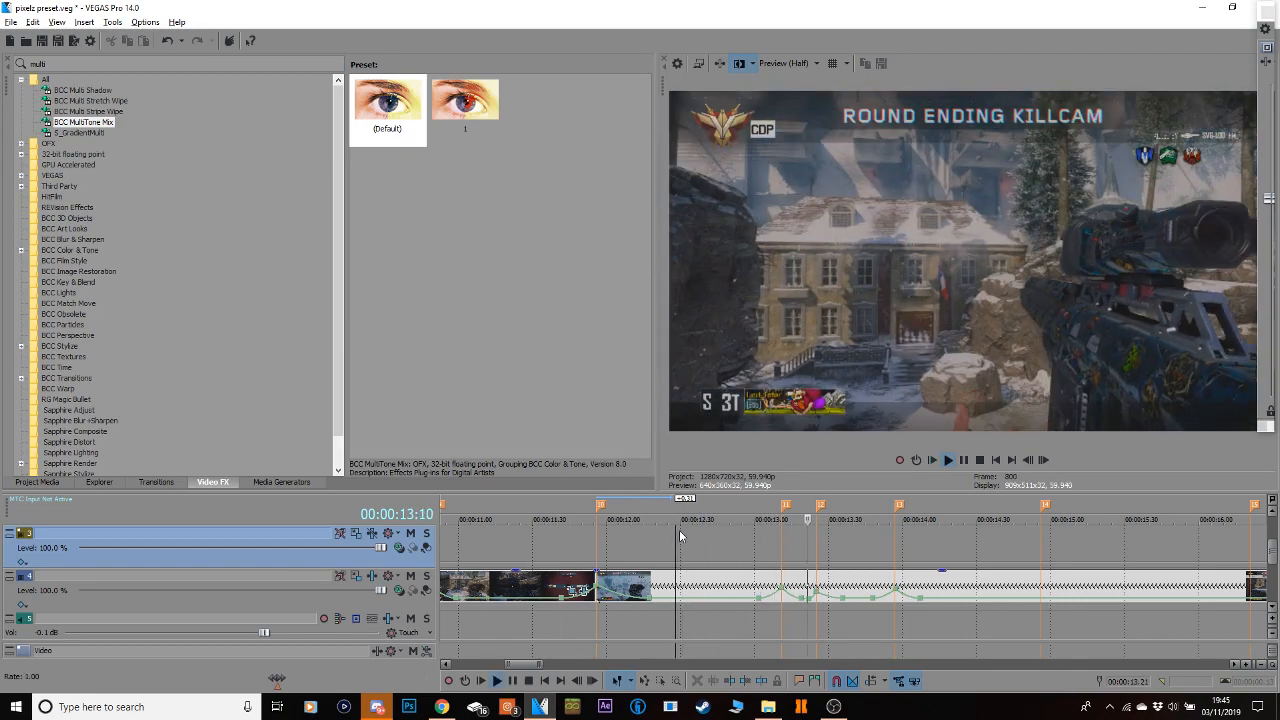
key(space)
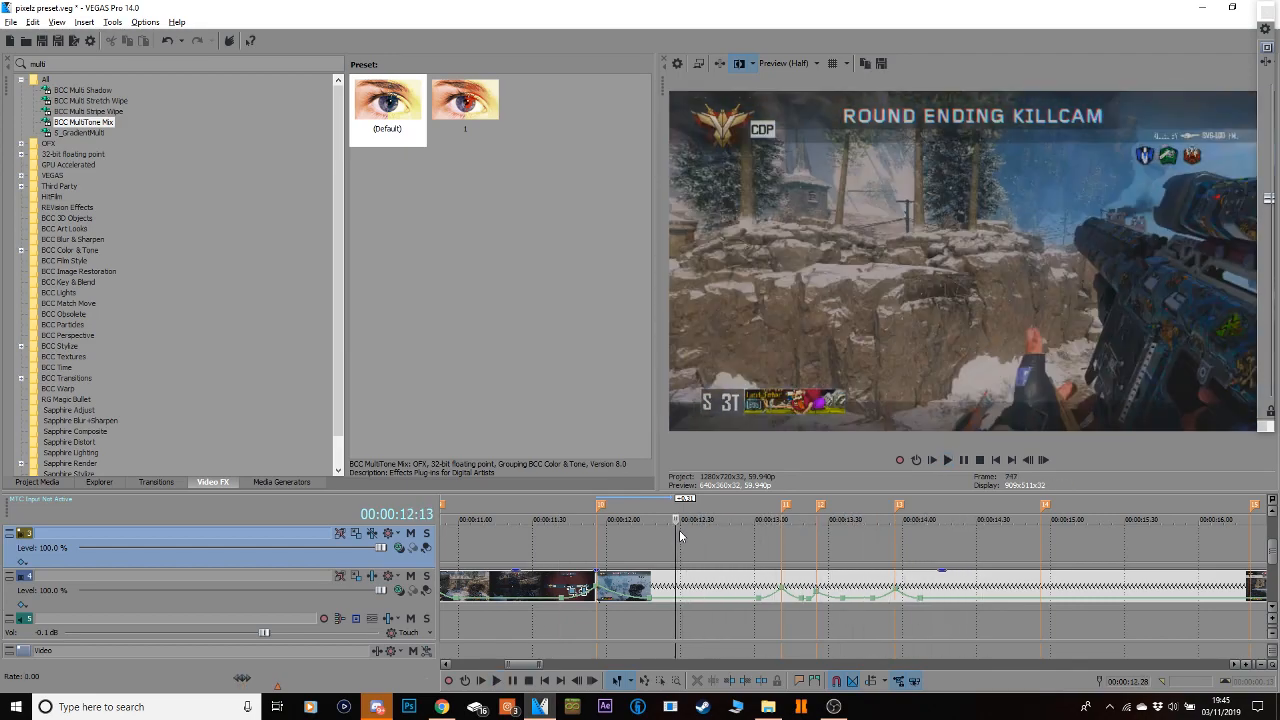
Adjust the 57% velocity point between markers 11 and 12 and replay the killcam clip's speed ramps.
click(841, 585)
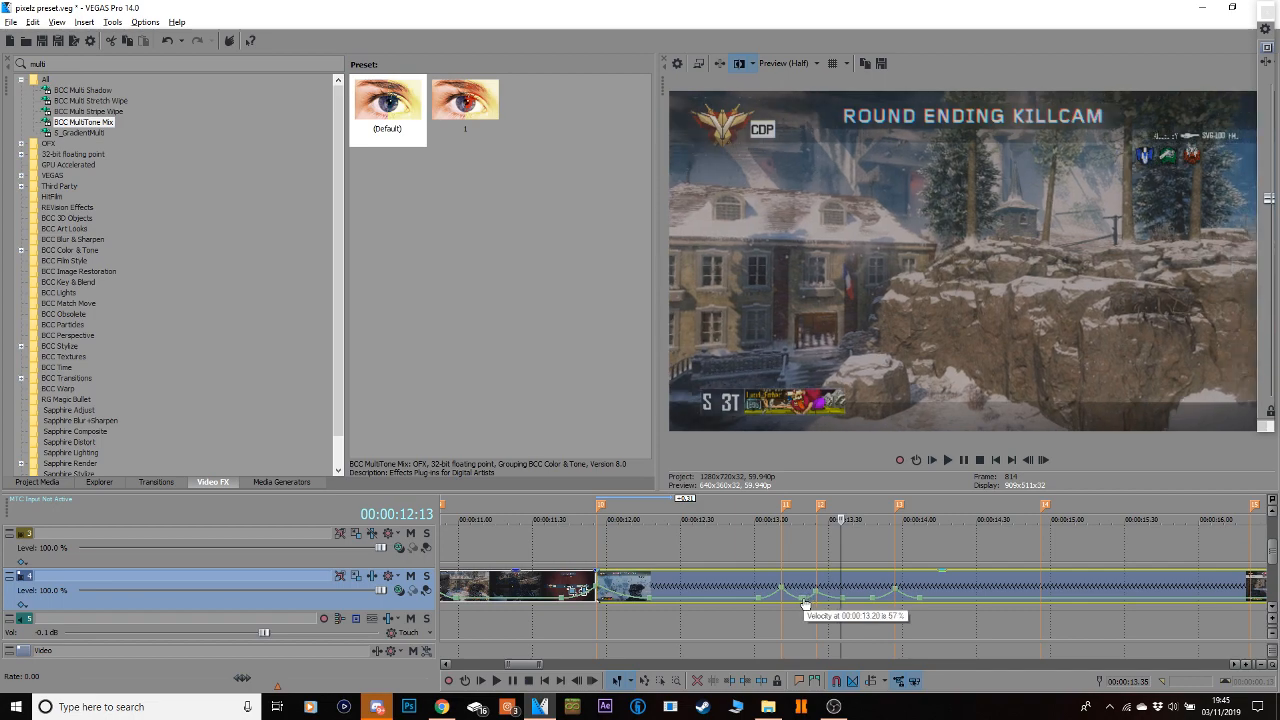
click(661, 546)
key(space)
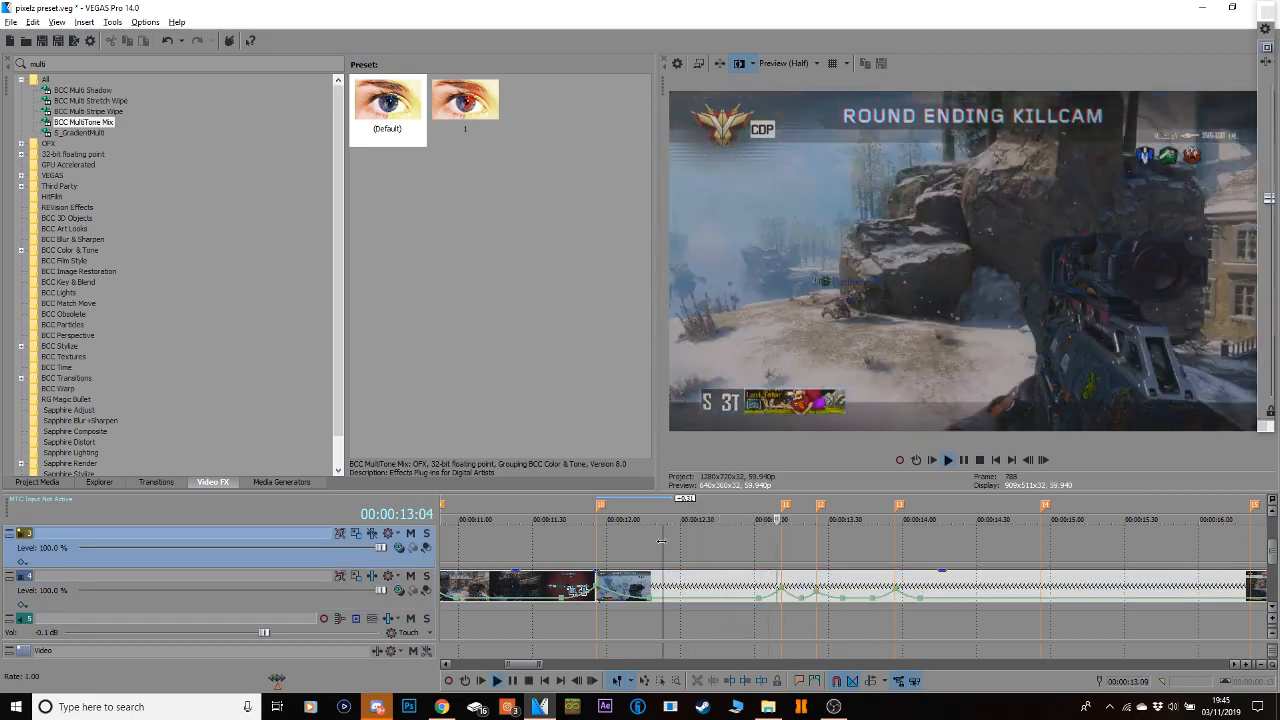
key(space)
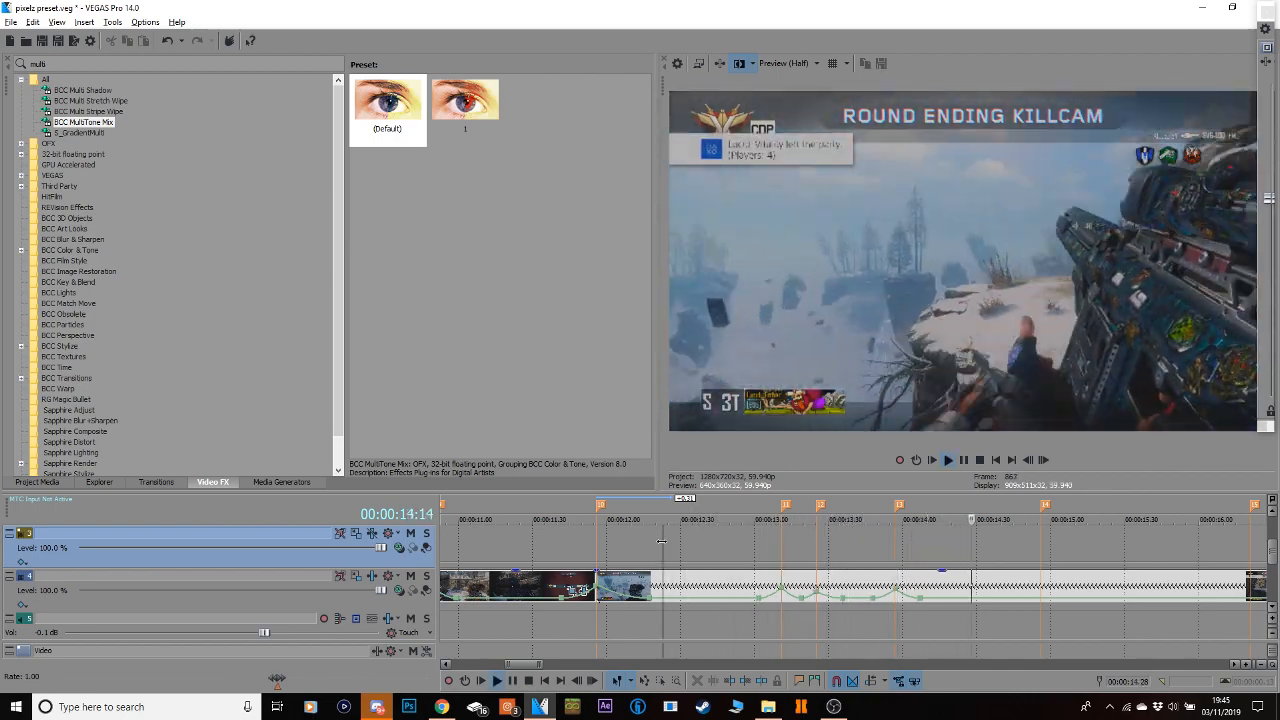
key(space)
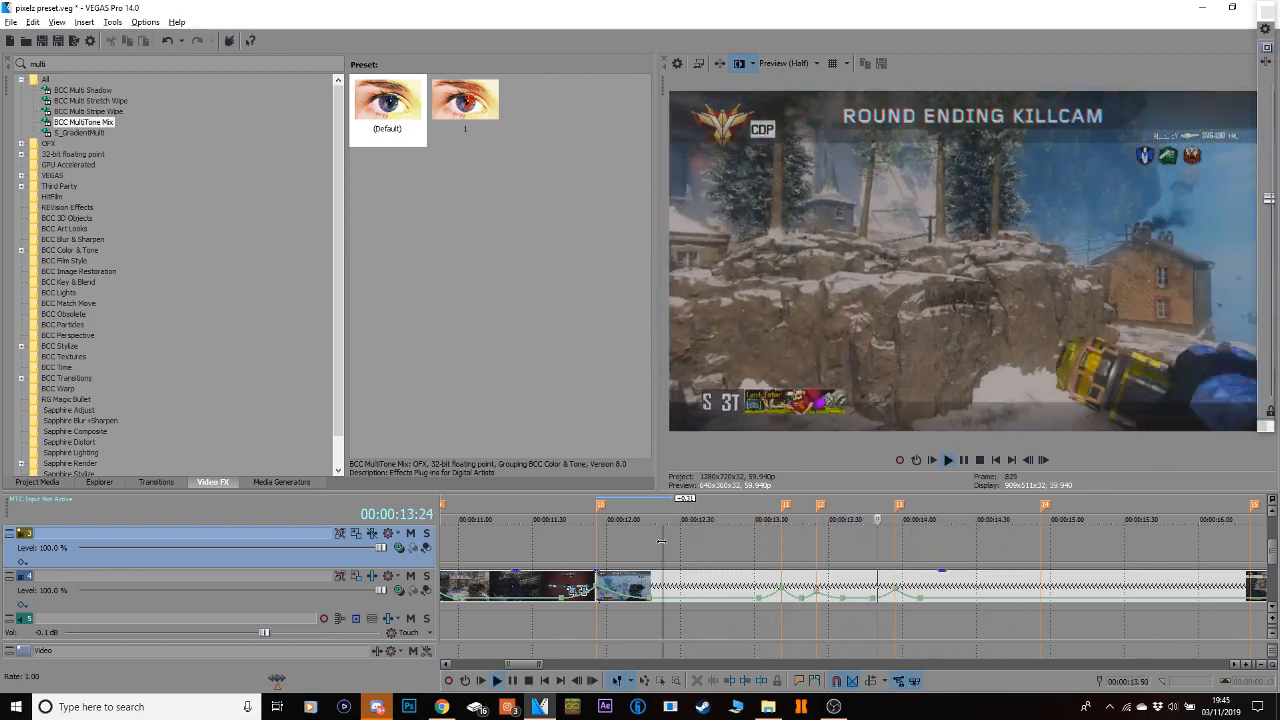
key(space)
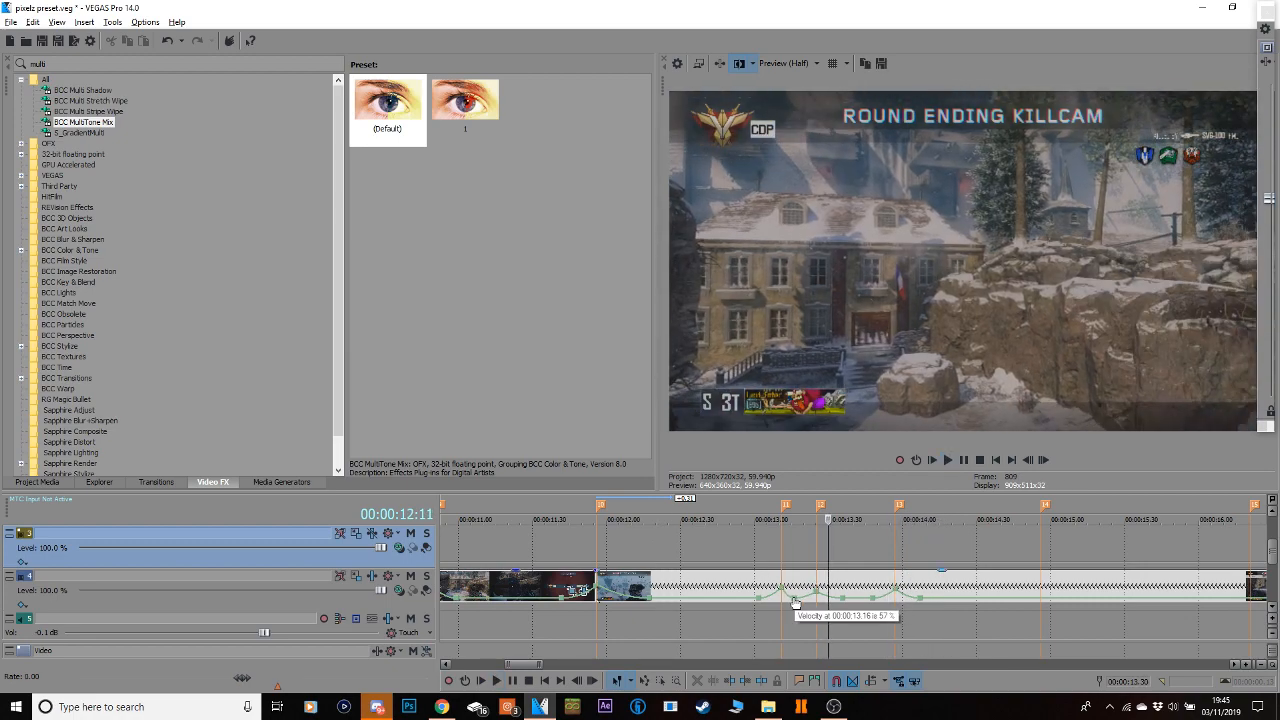
Replay the killcam clip's velocity ramps from shortly before marker 11 to past marker 13.
click(746, 550)
key(space)
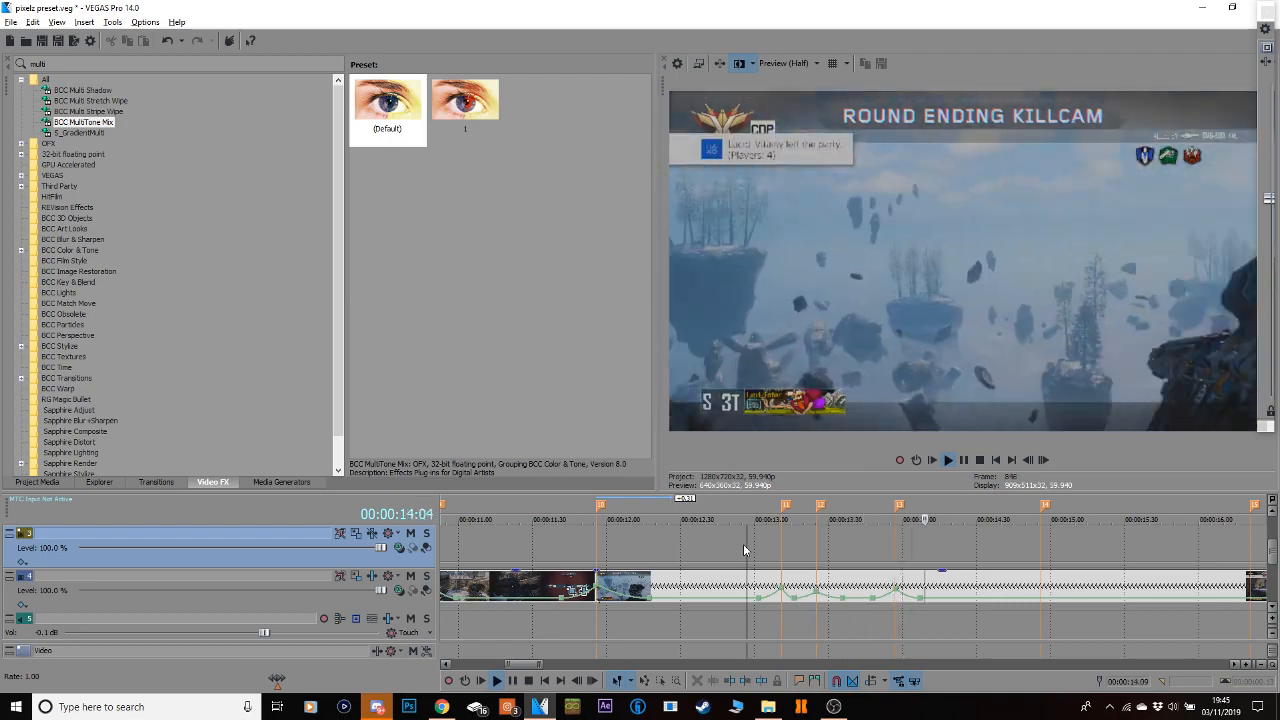
key(space)
key(space)
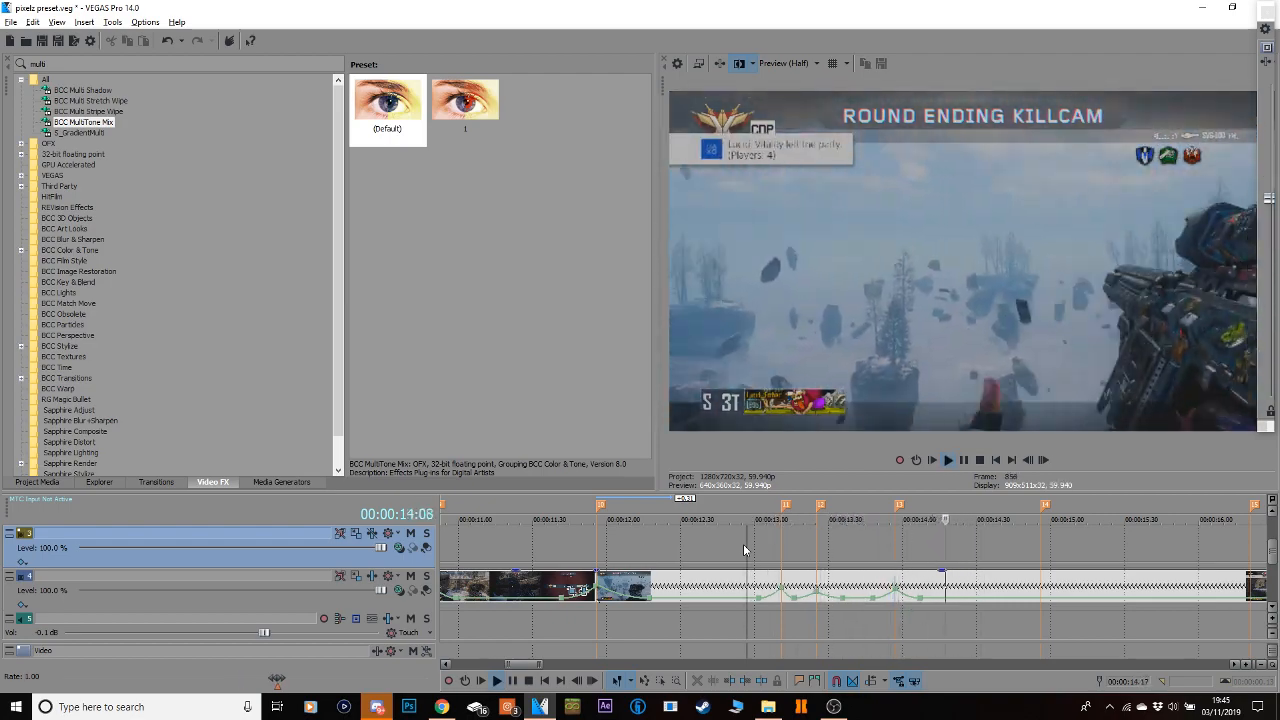
key(space)
key(space)
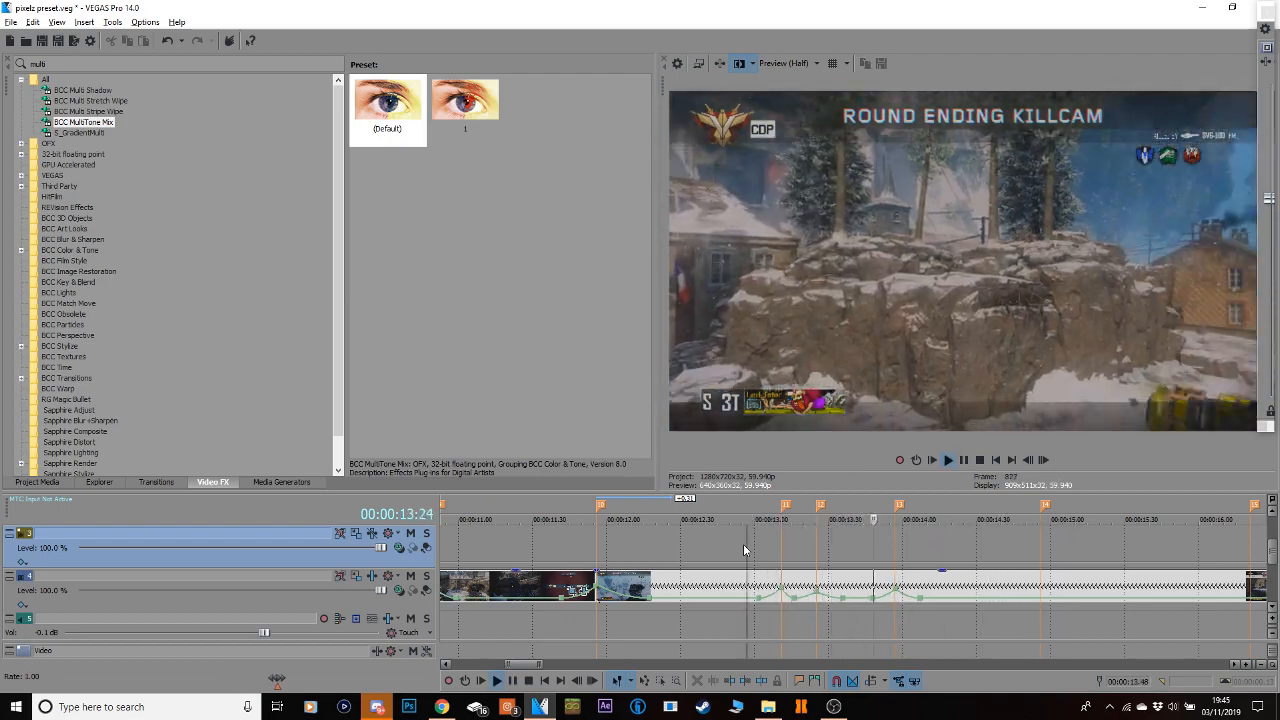
key(space)
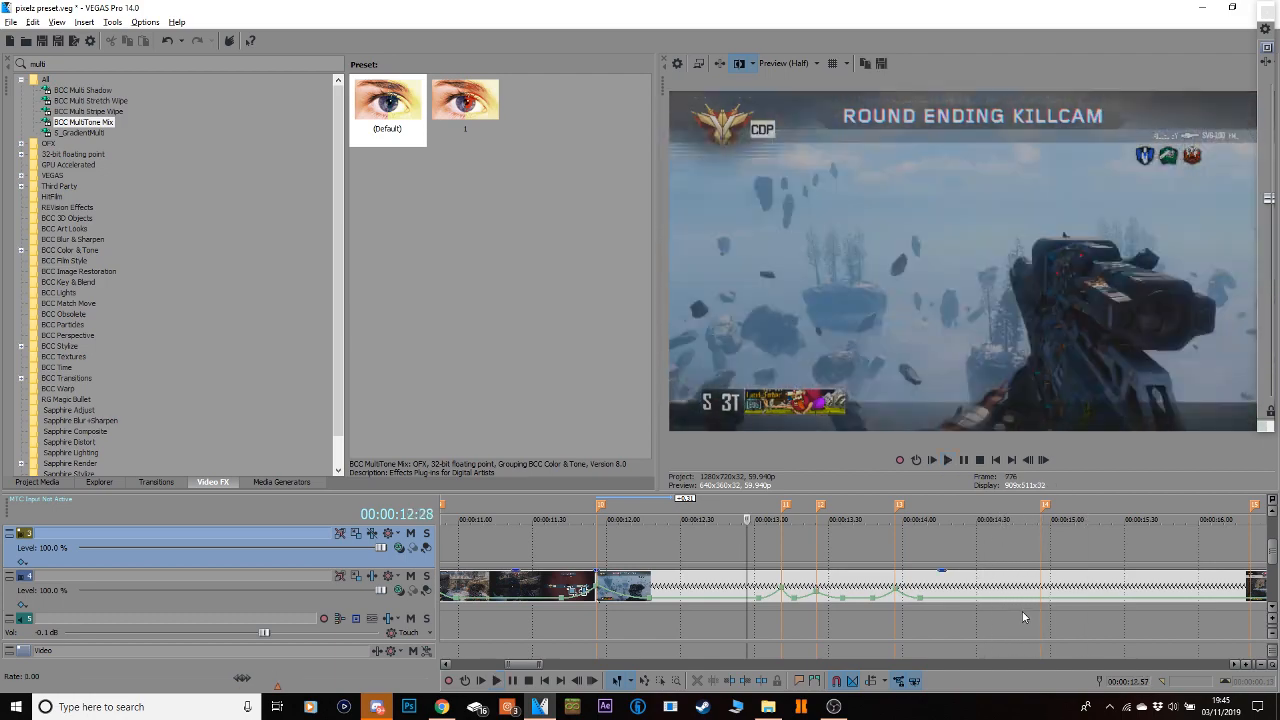
Split the killcam clip at marker 14, remove the footage up to the gunshot, and move the remainder back to marker 14.
click(1041, 600)
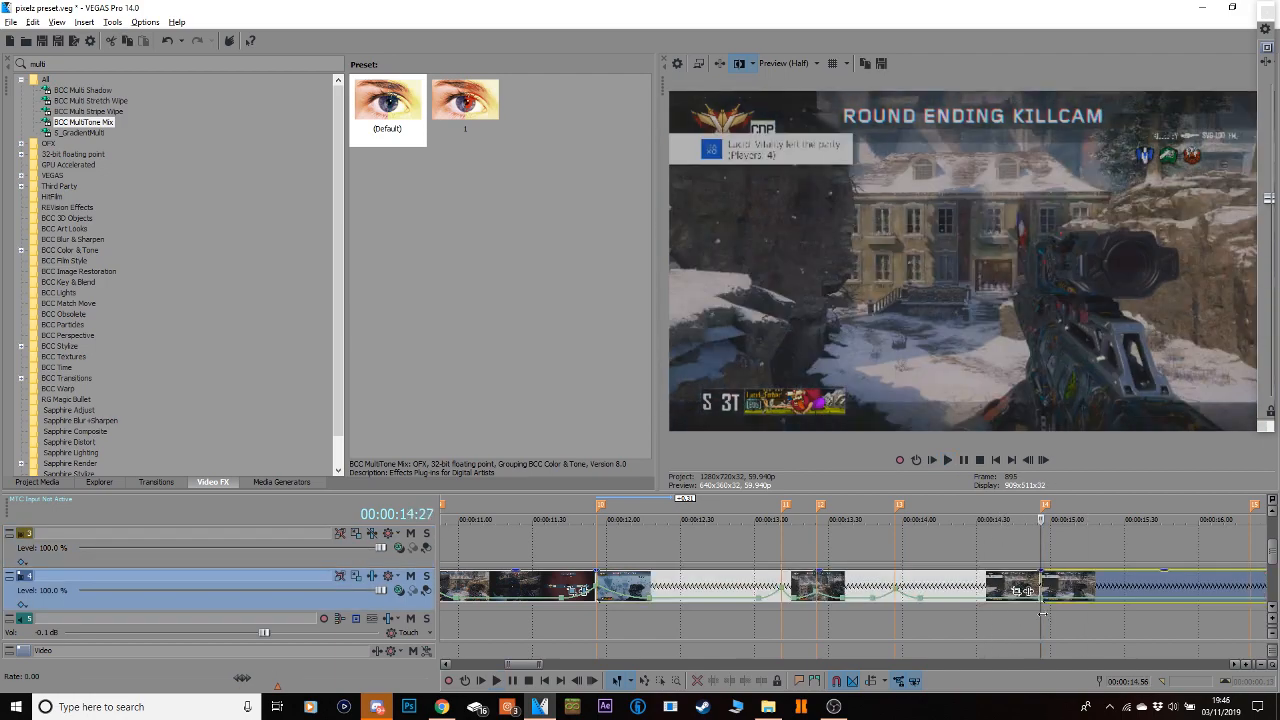
click(1080, 540)
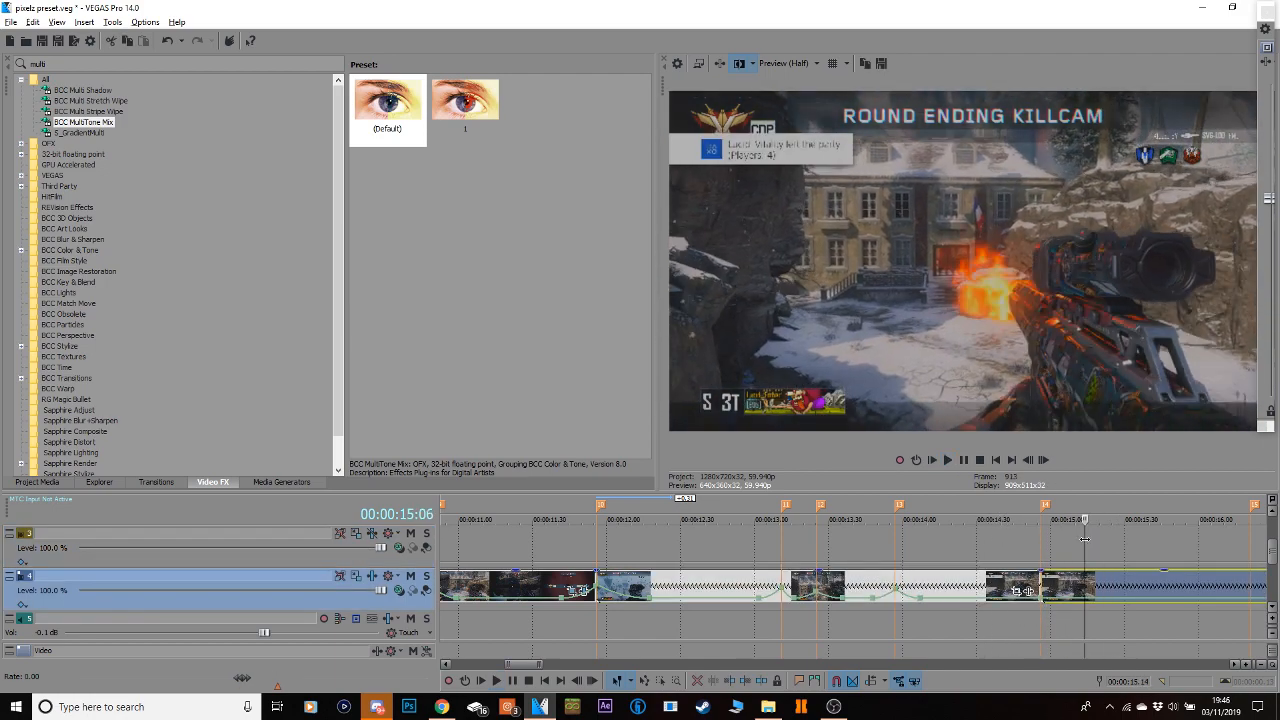
click(1074, 537)
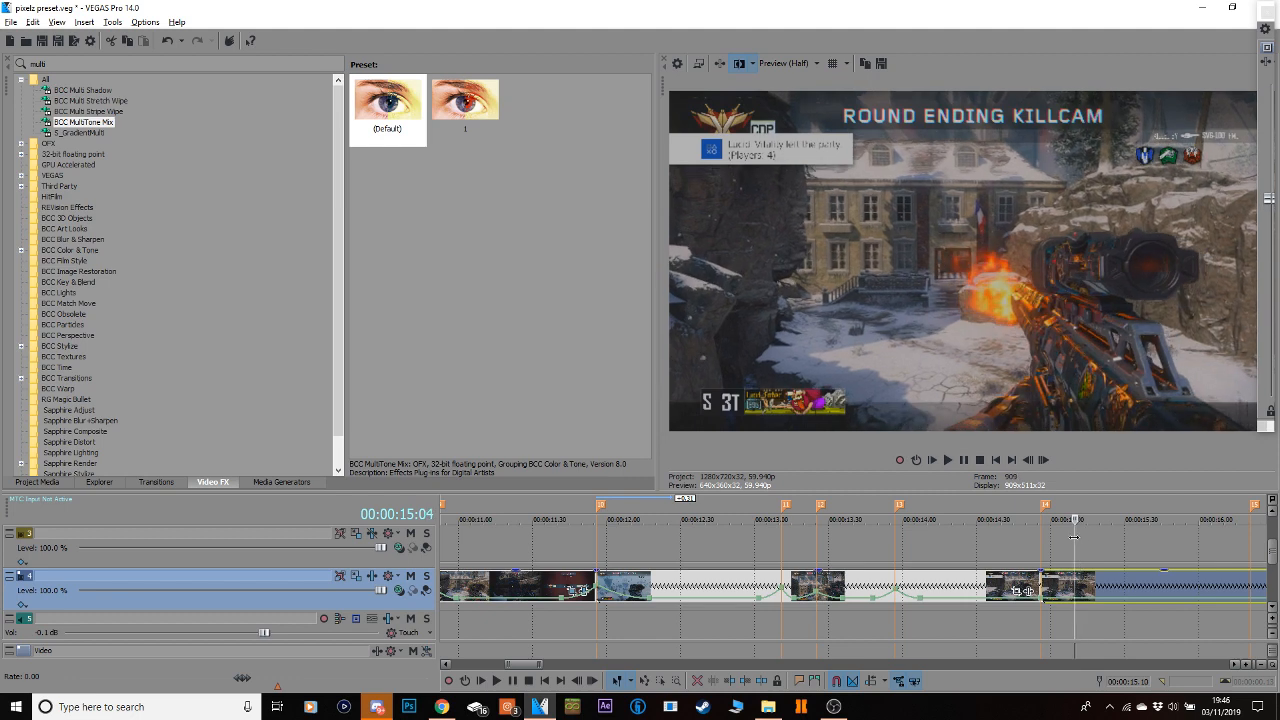
key(s)
click(1043, 584)
key(Delete)
drag(1087, 581, 1053, 582)
Ramp the velocity down from about 529% at marker 14 and change the fade type of that starting point.
click(1077, 602)
click(1079, 602)
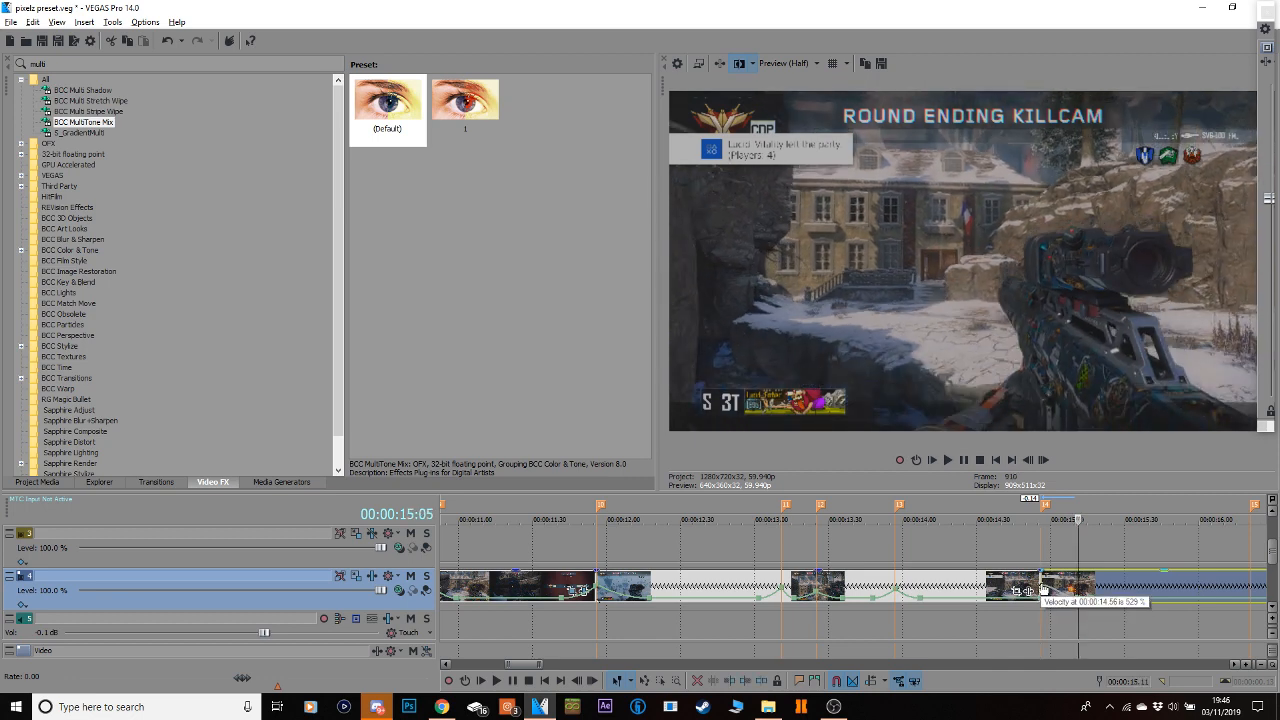
right_click(1045, 588)
click(1075, 463)
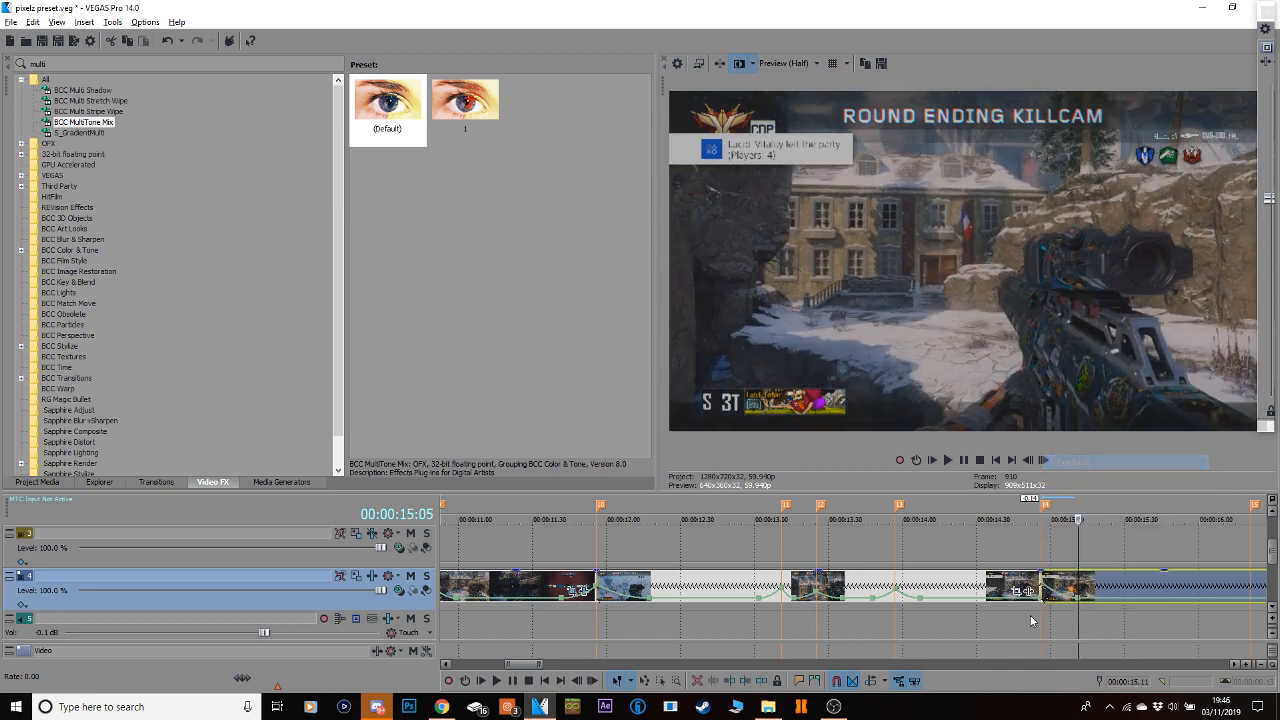
Add a velocity point just before marker 14, change its fade type, and play the ramp across the cut.
click(1007, 603)
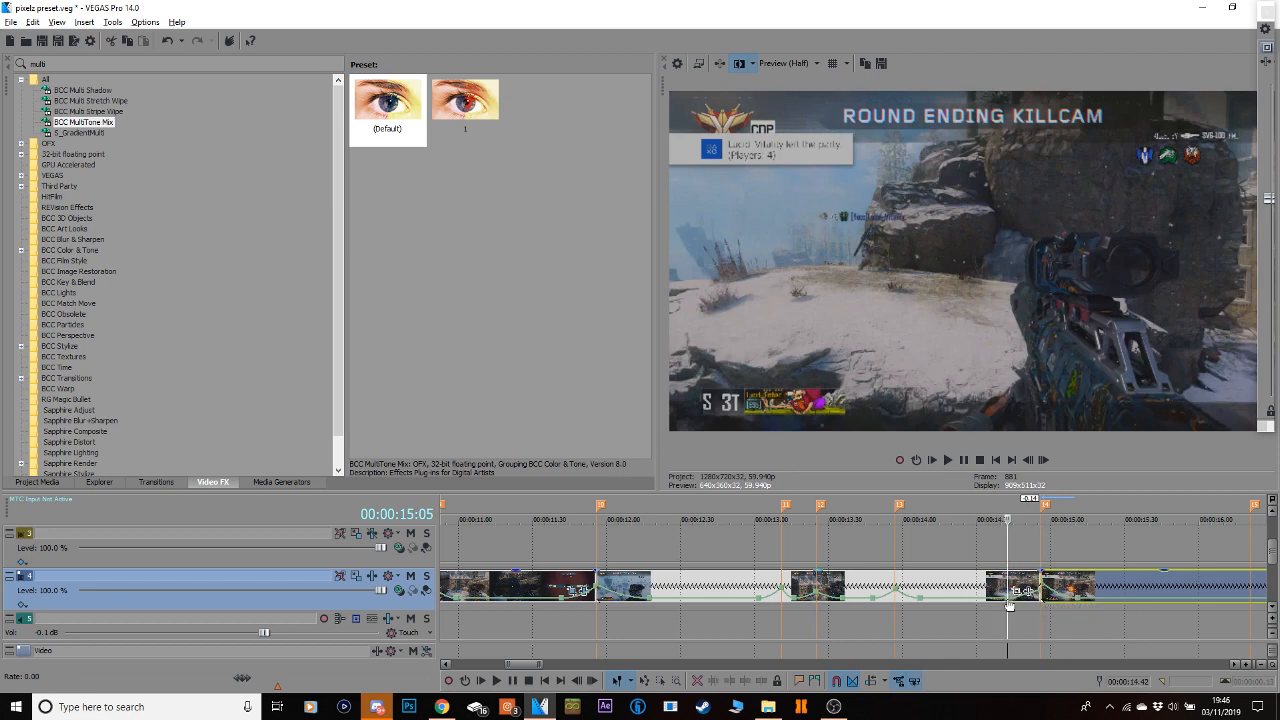
right_click(1009, 605)
click(1042, 496)
click(851, 545)
key(space)
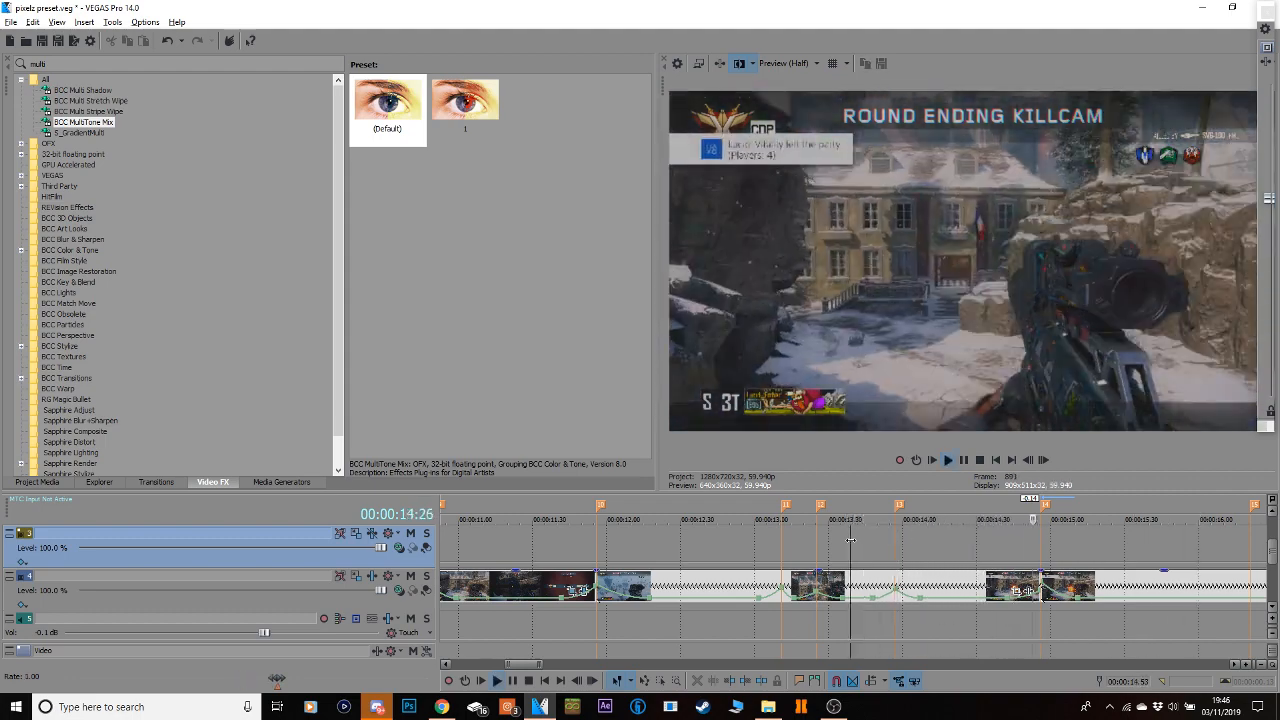
Add a marker just before the 16-second mark, split the killcam there and delete the rest of the clip.
key(Return)
scroll(851, 540, down, 3)
key(m)
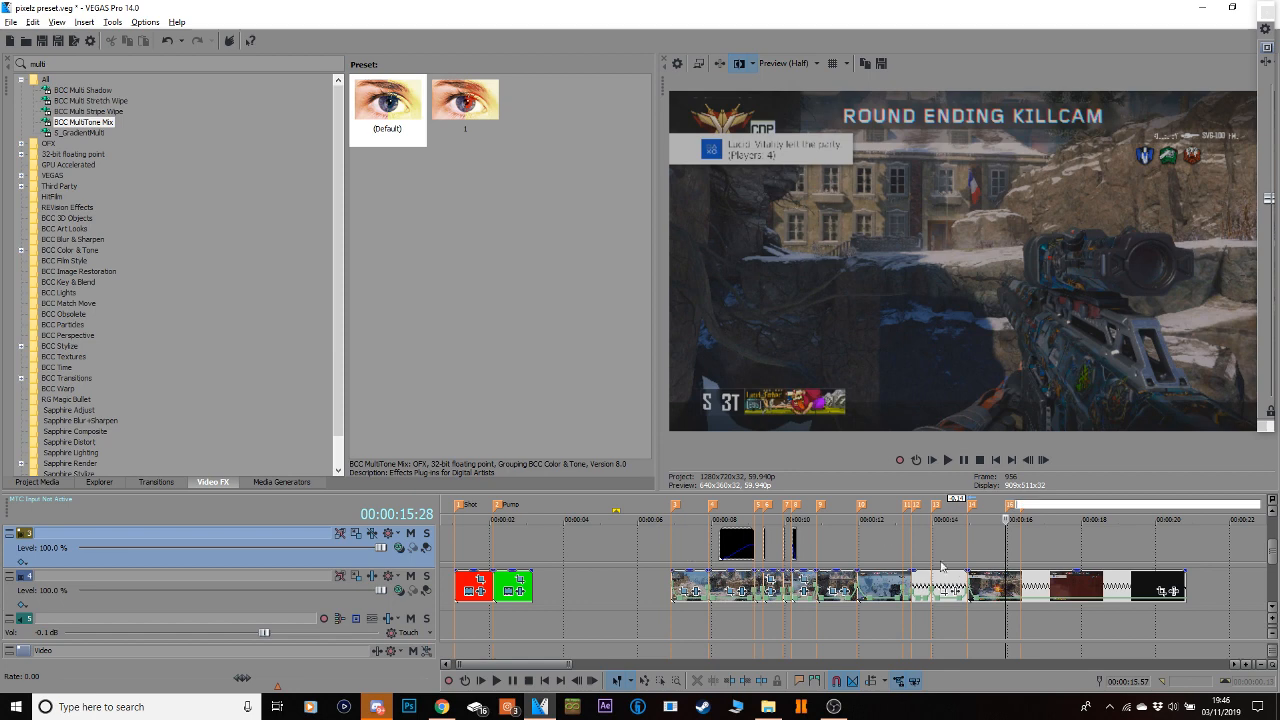
click(1009, 586)
key(s)
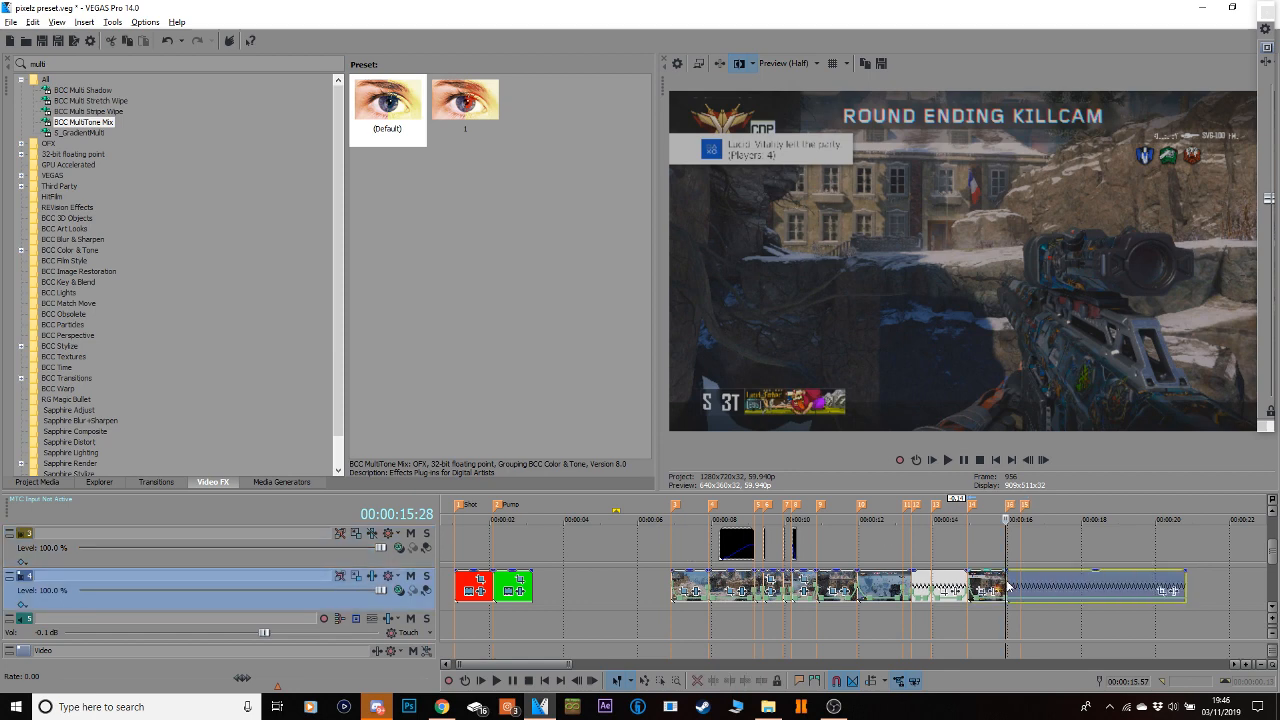
key(Delete)
Delete the old marker 15 beyond the shortened killcam and play back the new ending.
right_click(1025, 509)
click(1056, 550)
click(933, 547)
key(space)
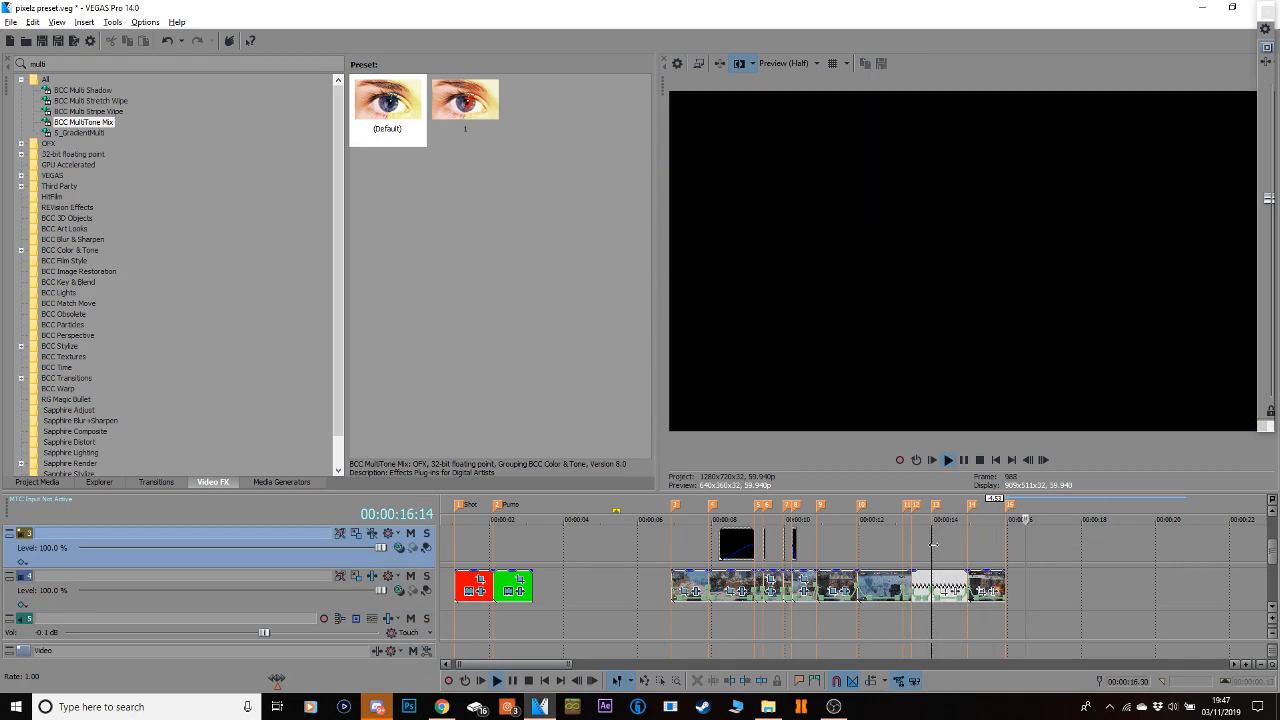
key(space)
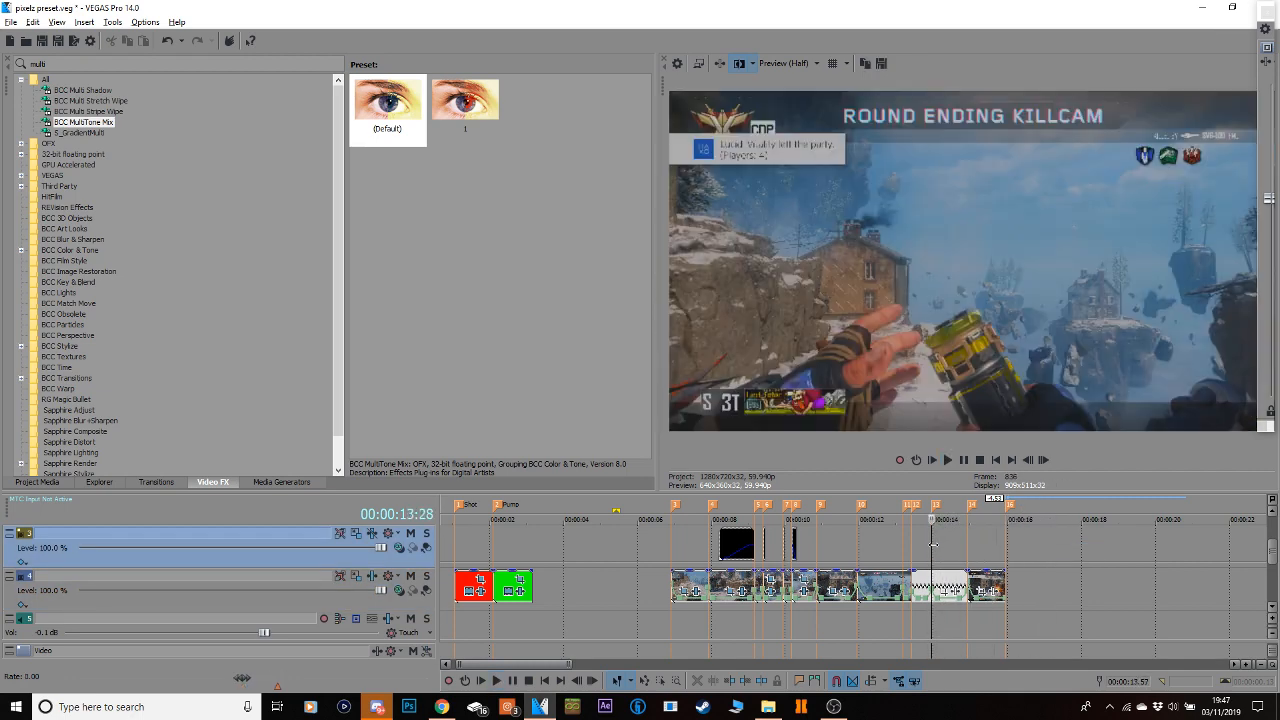
Add a velocity point near the end of the last killcam clip, change its fade type, and play back the ending.
click(992, 604)
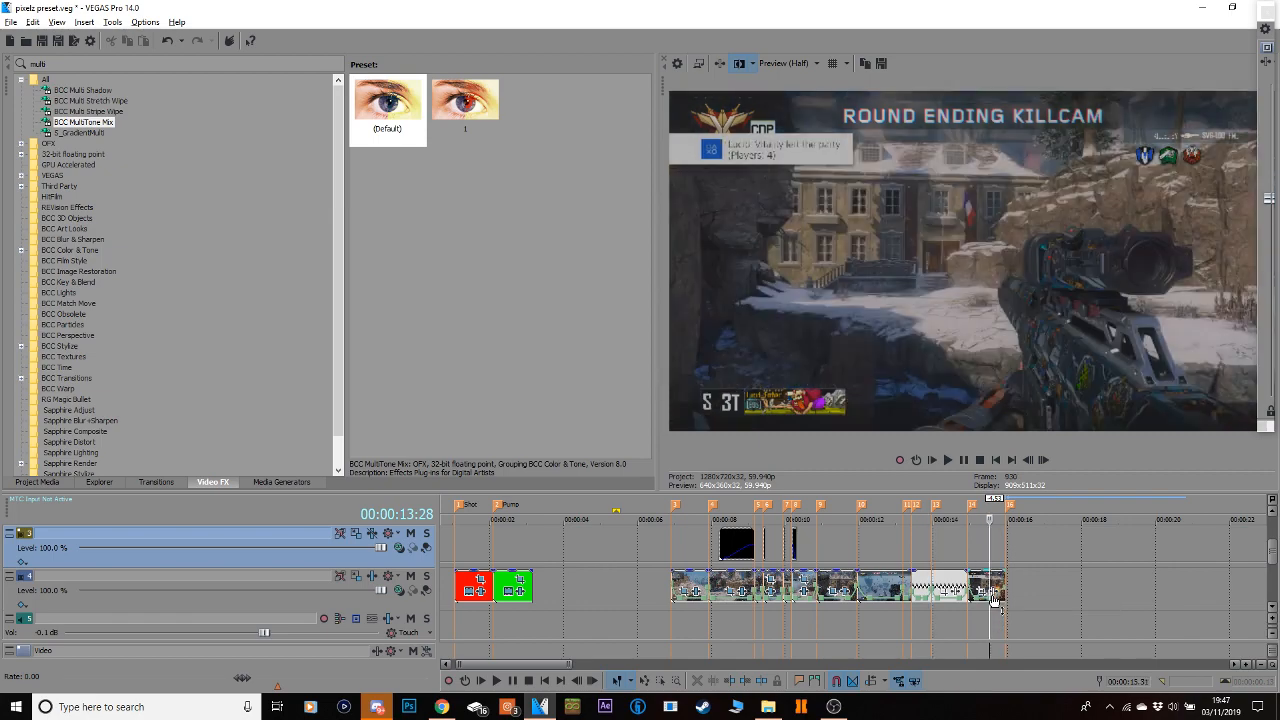
right_click(991, 598)
click(1036, 492)
click(950, 536)
key(space)
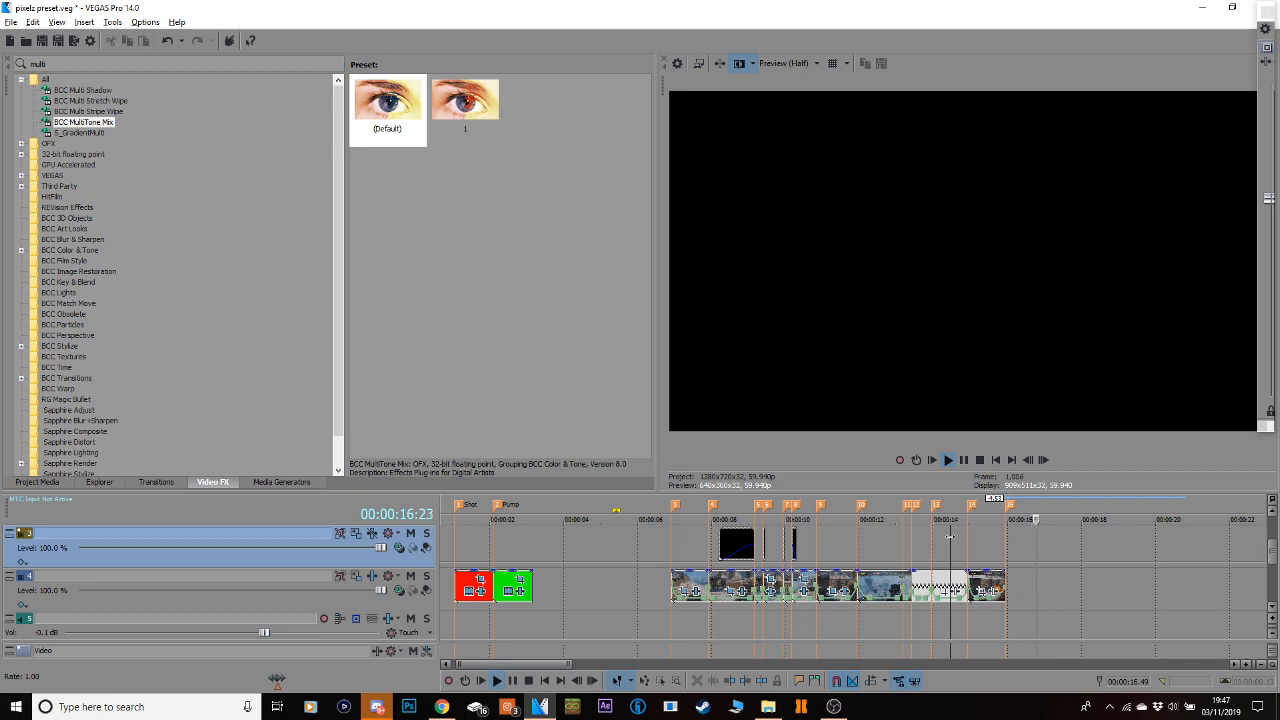
key(space)
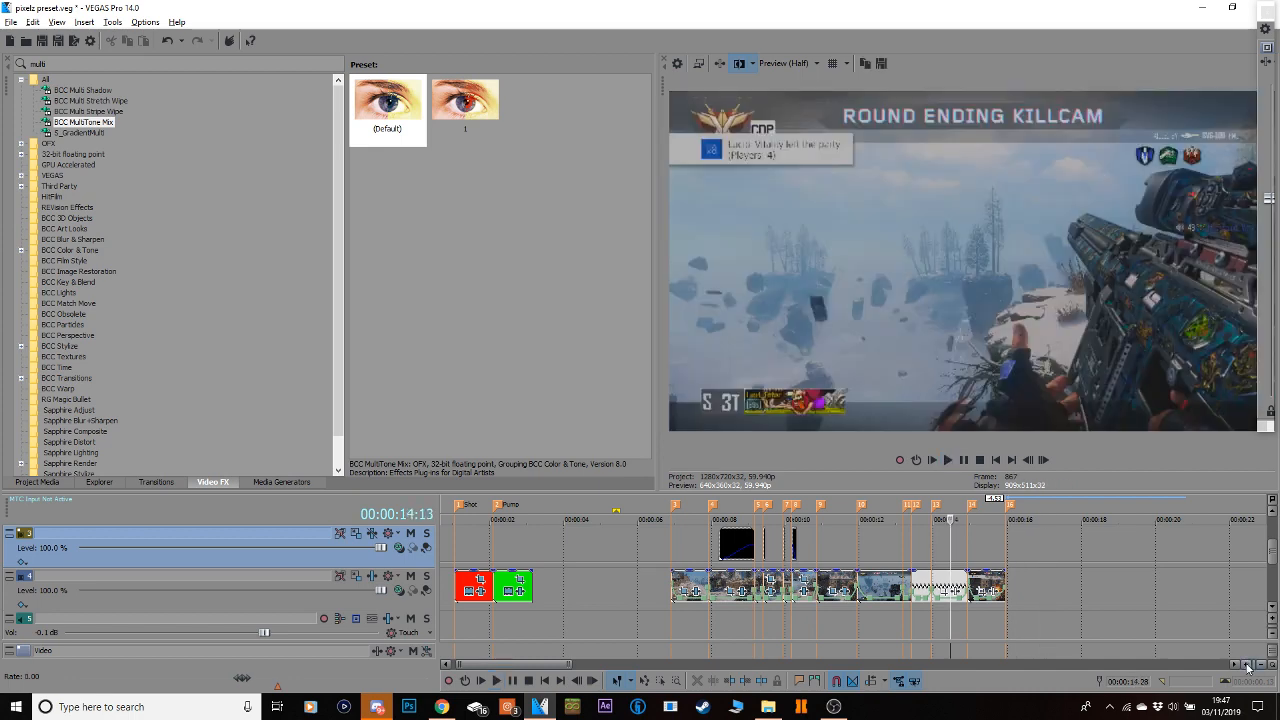
Play the montage from between markers 9 and 10 through the killcam and save the project.
click(1246, 665)
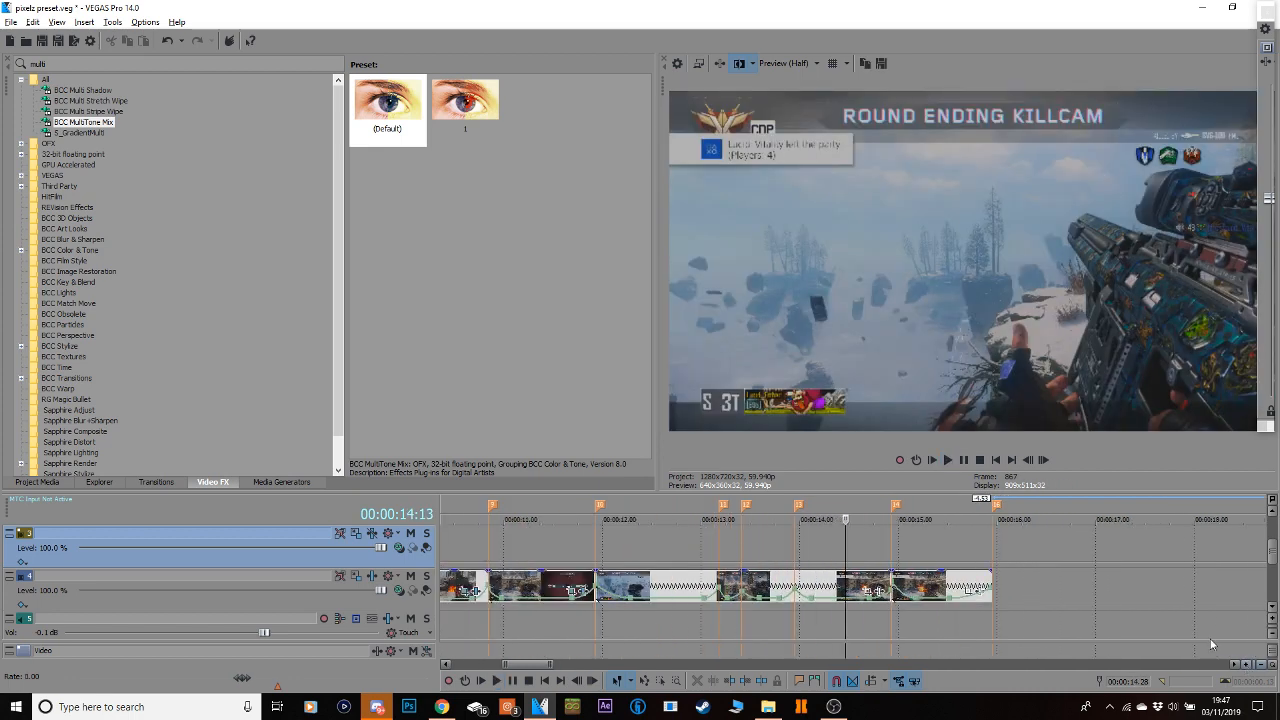
click(540, 541)
key(space)
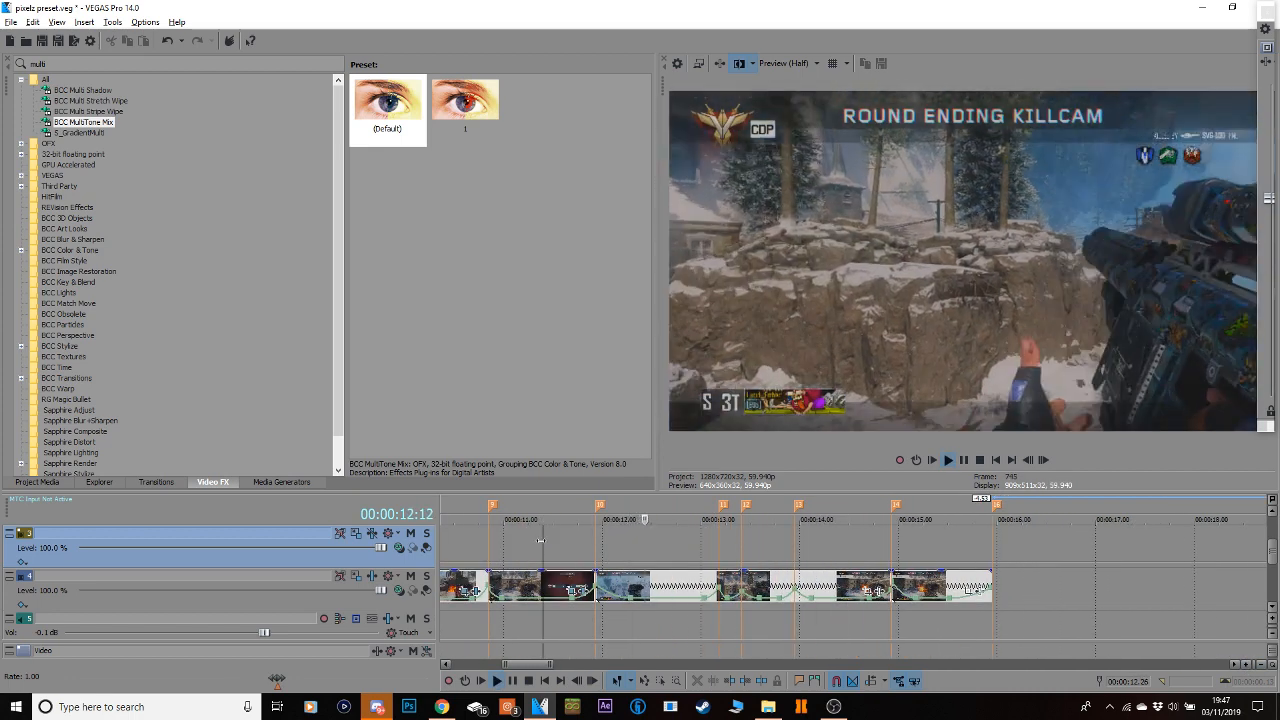
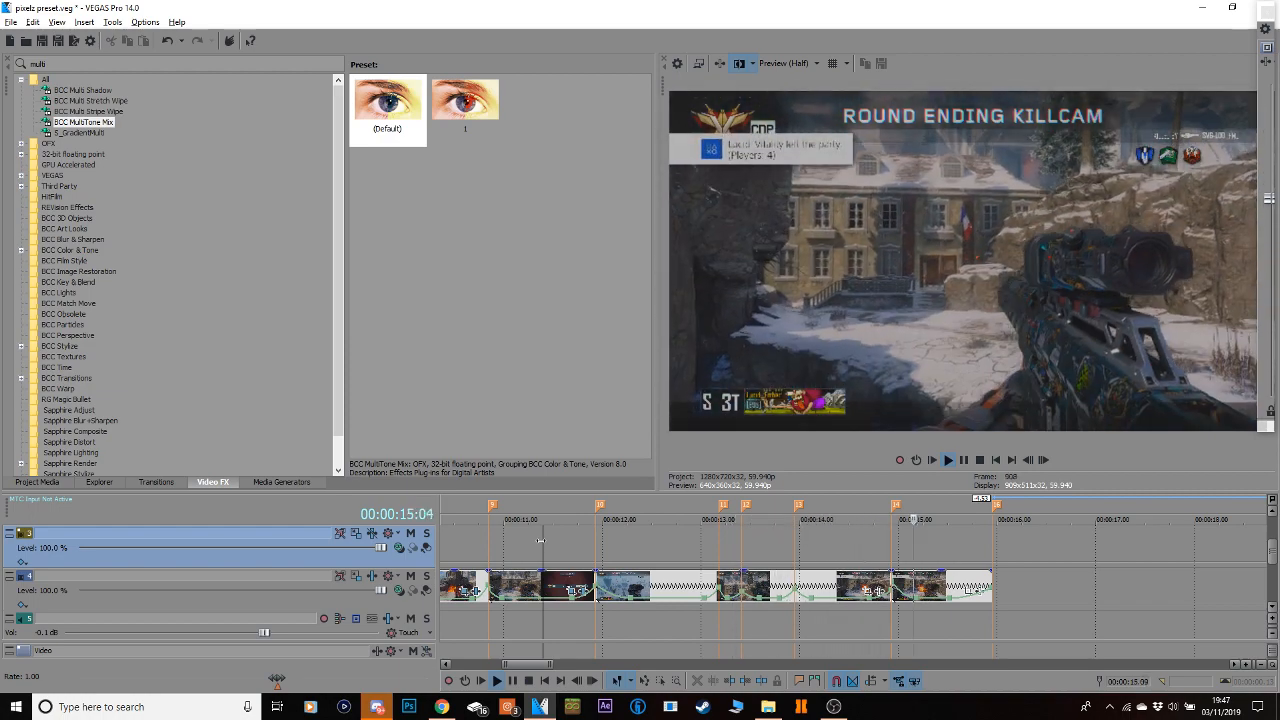
key(space)
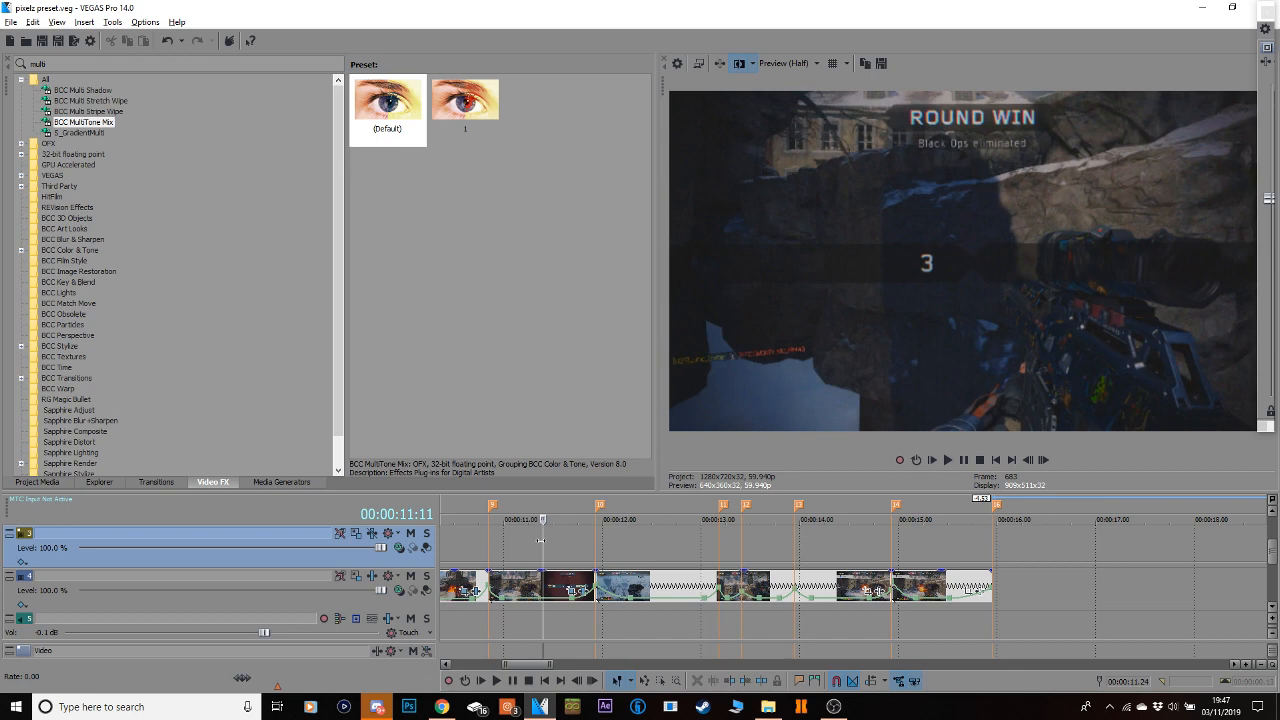
Turn off the split-screen effects bypass in the preview and split the killcam clip at markers 11, 12 and 13.
click(738, 64)
click(630, 590)
click(722, 588)
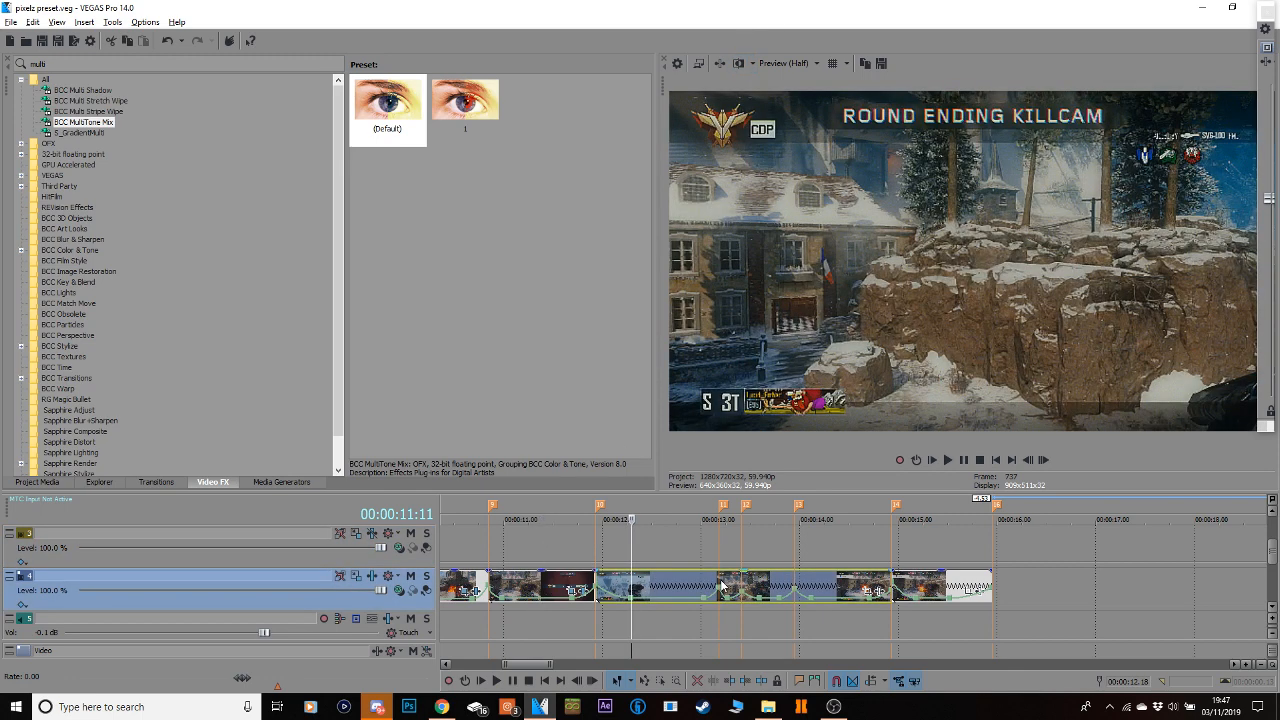
click(725, 590)
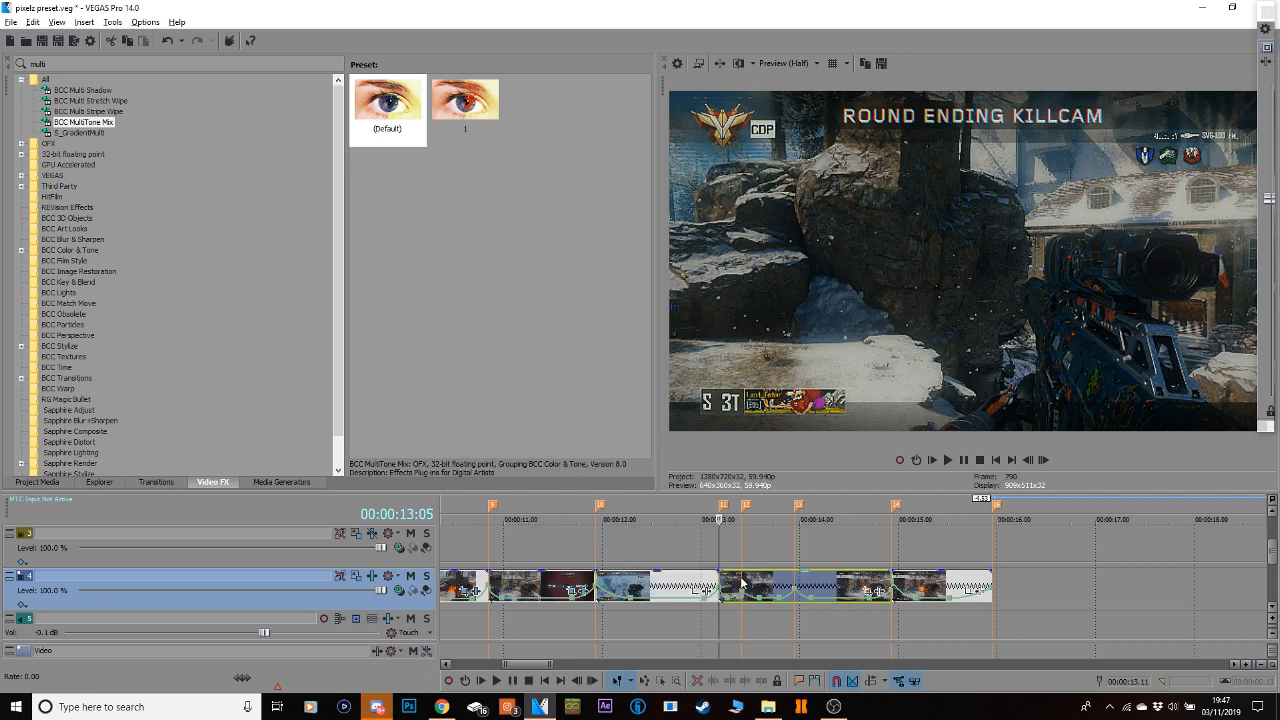
click(742, 585)
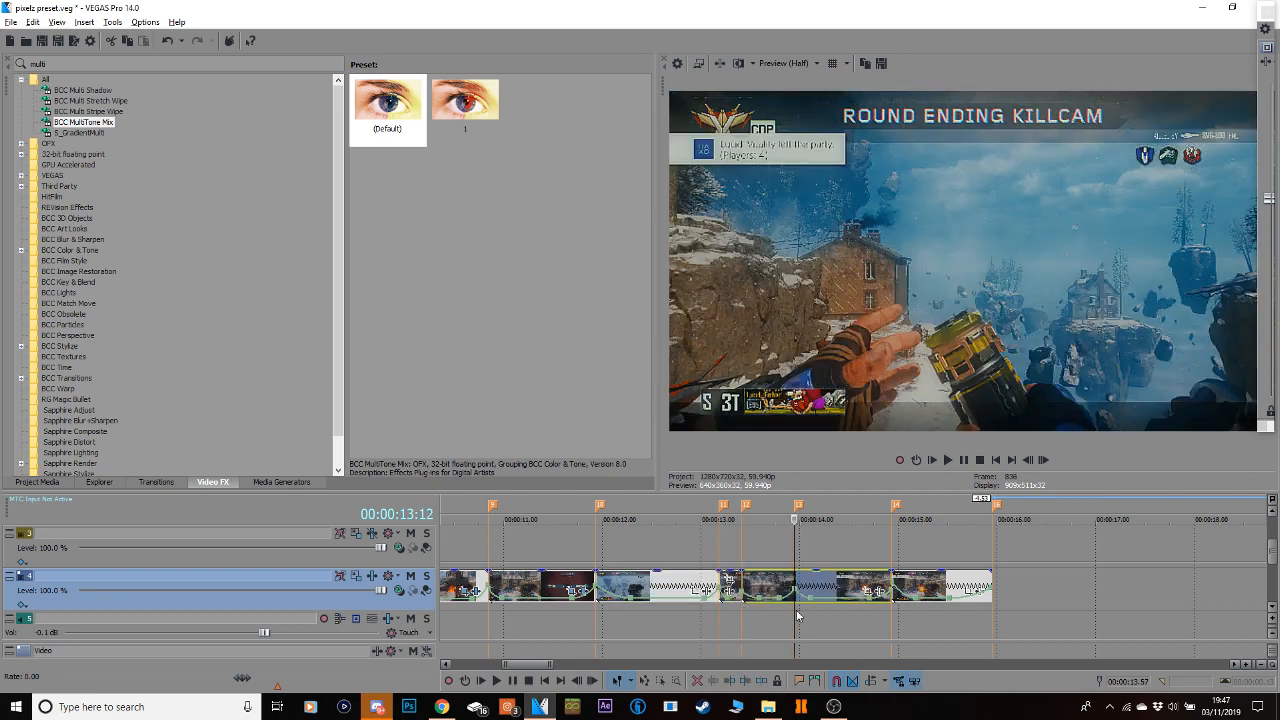
key(s)
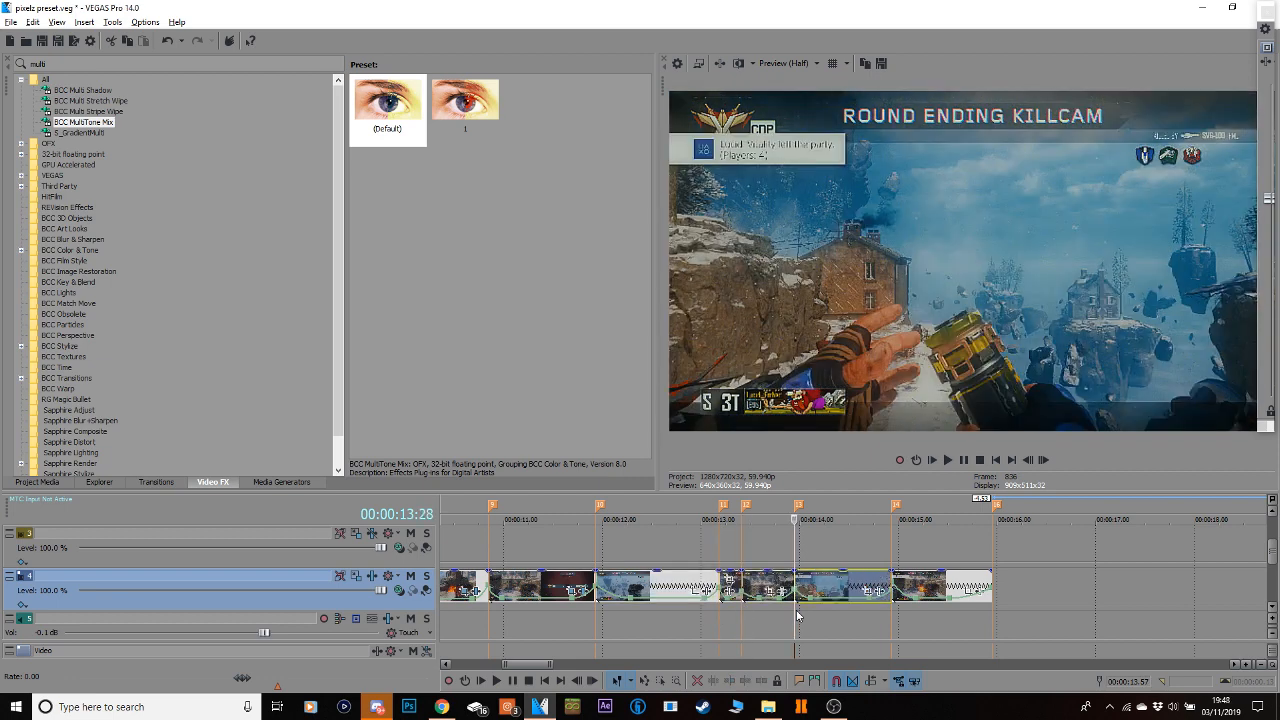
Copy the green Pump preset clip and paste its event attributes onto the short killcam clip between markers 11 and 12.
click(600, 590)
drag(530, 663, 490, 656)
click(562, 590)
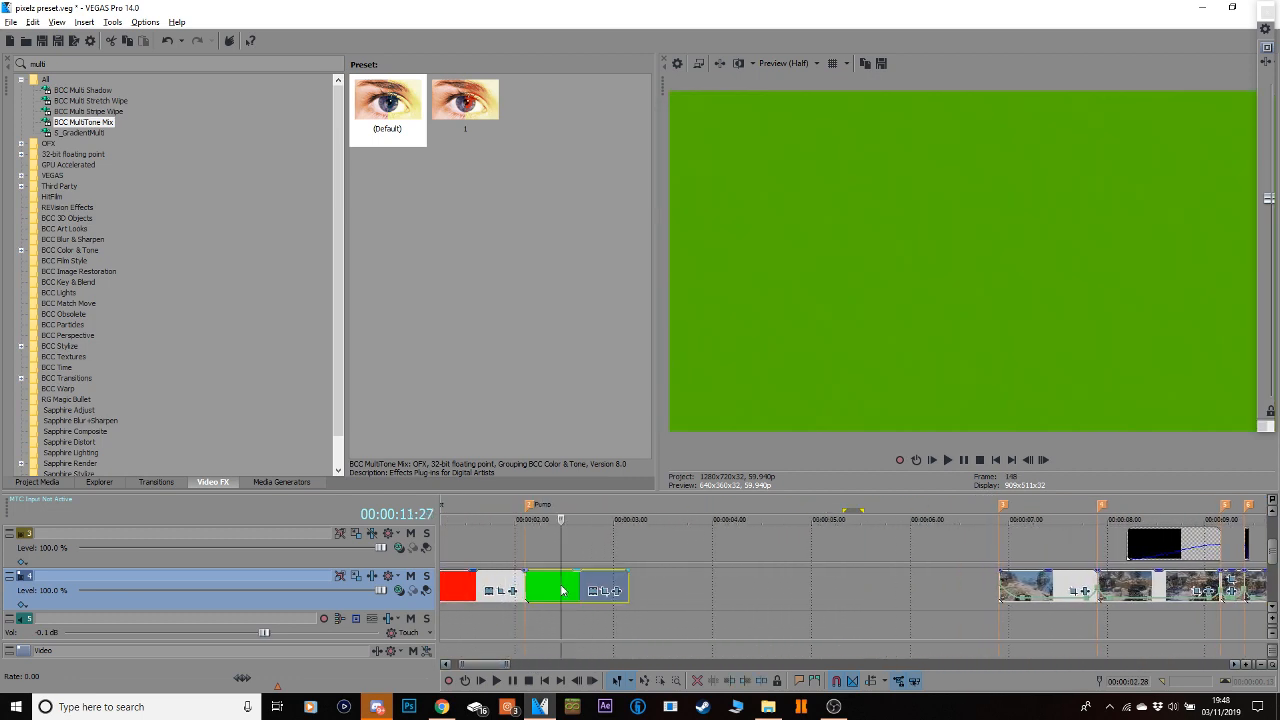
right_click(559, 586)
click(616, 292)
drag(497, 669, 561, 621)
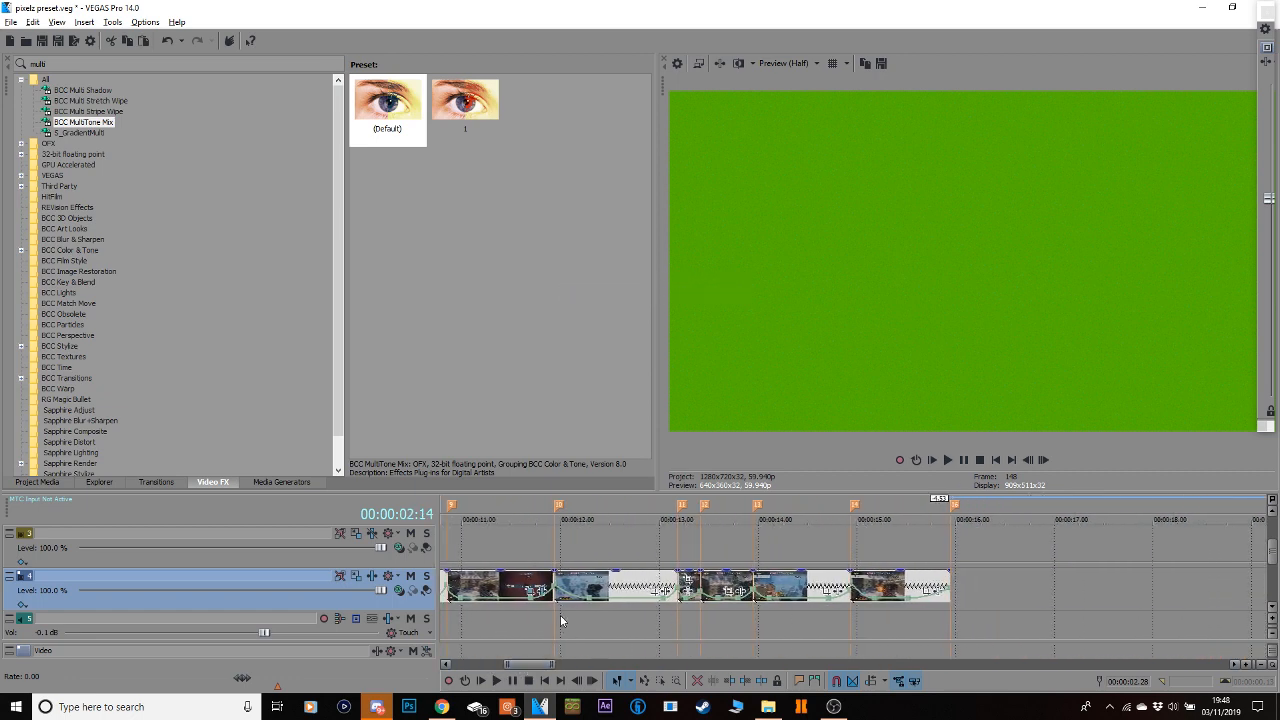
click(680, 581)
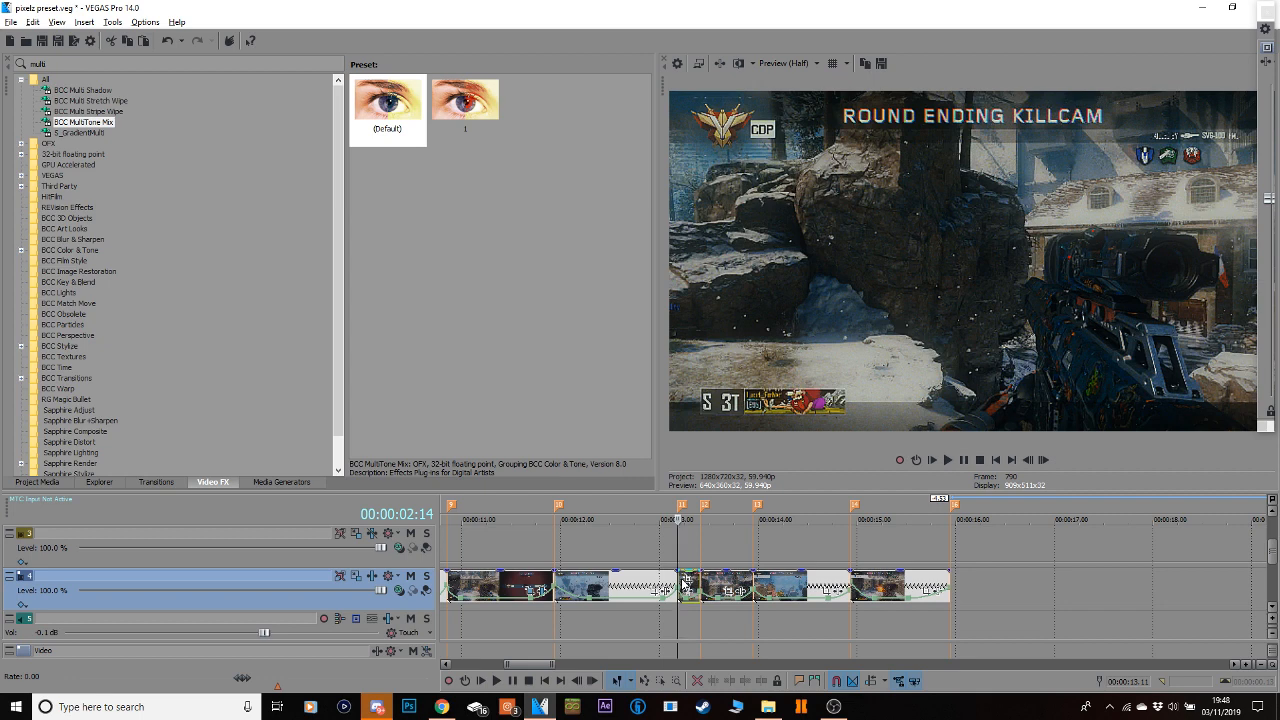
right_click(684, 582)
click(787, 278)
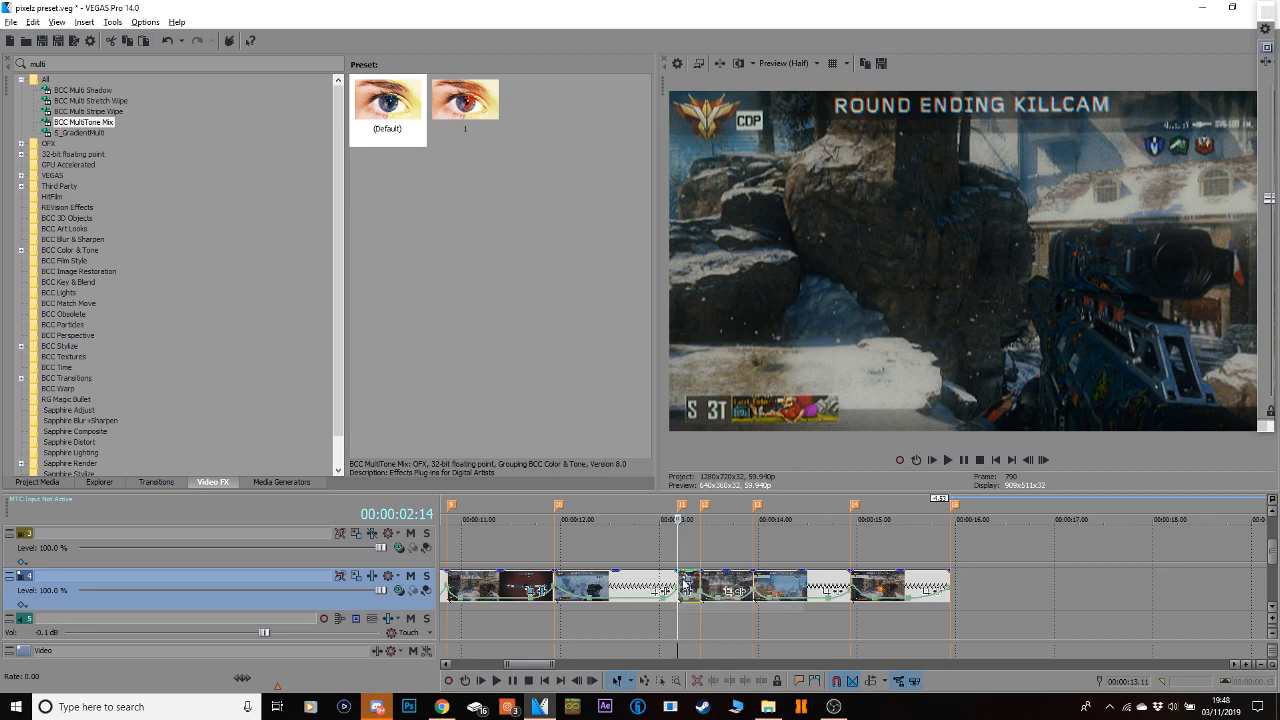
Set the playback rate of the clip between markers 11 and 12 to 1.2.
right_click(683, 579)
click(704, 569)
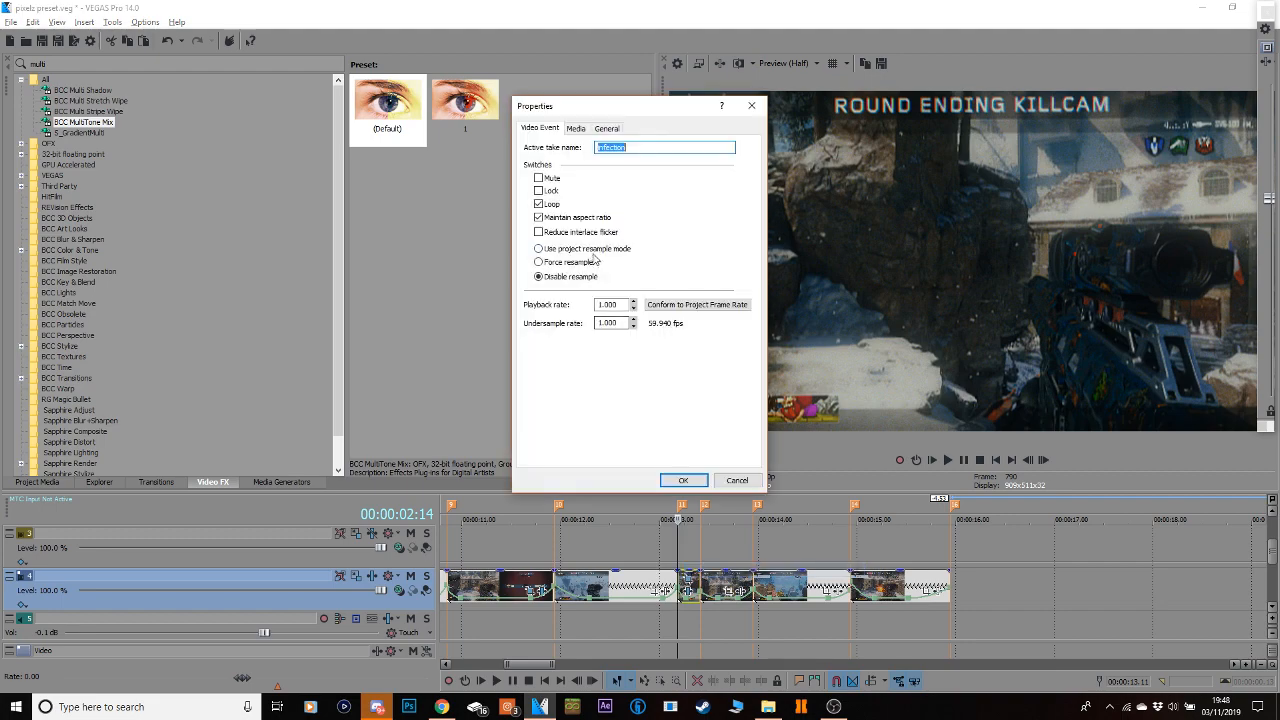
drag(625, 308, 604, 305)
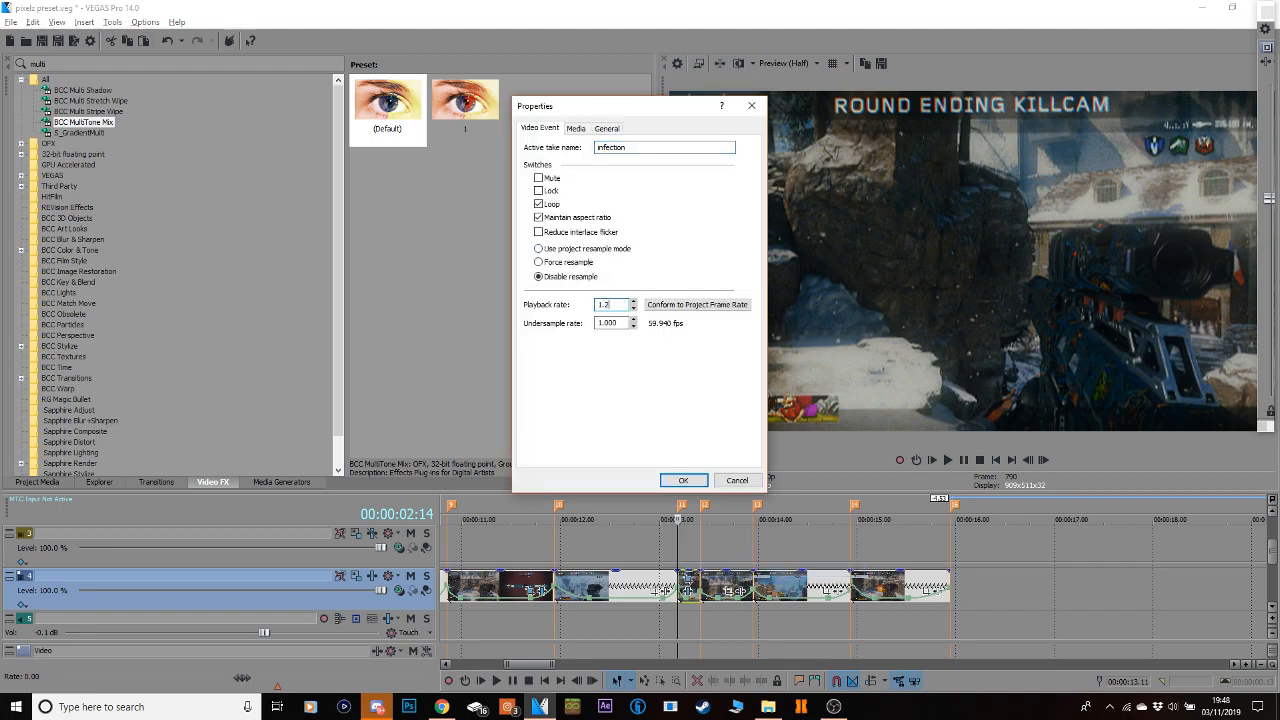
key(Return)
Paste the Pump event attributes onto the clip between markers 12 and 13 and set its playback rate to 1.2.
right_click(732, 589)
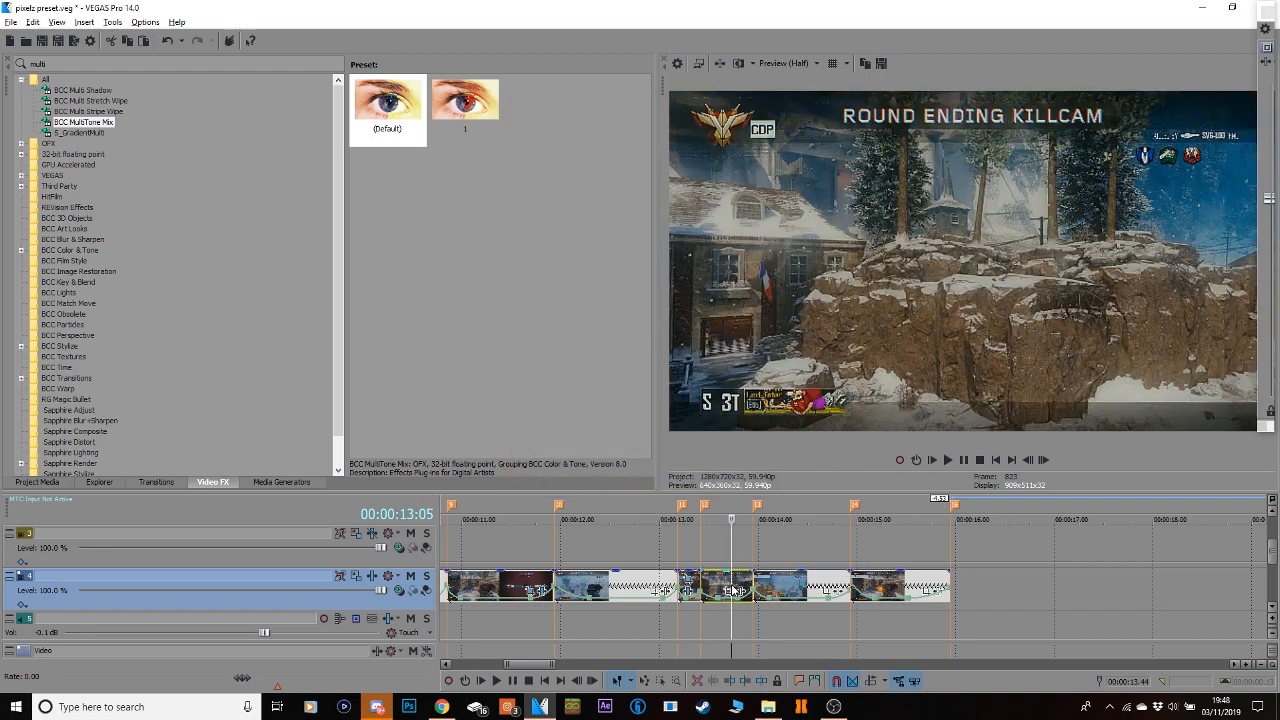
click(799, 278)
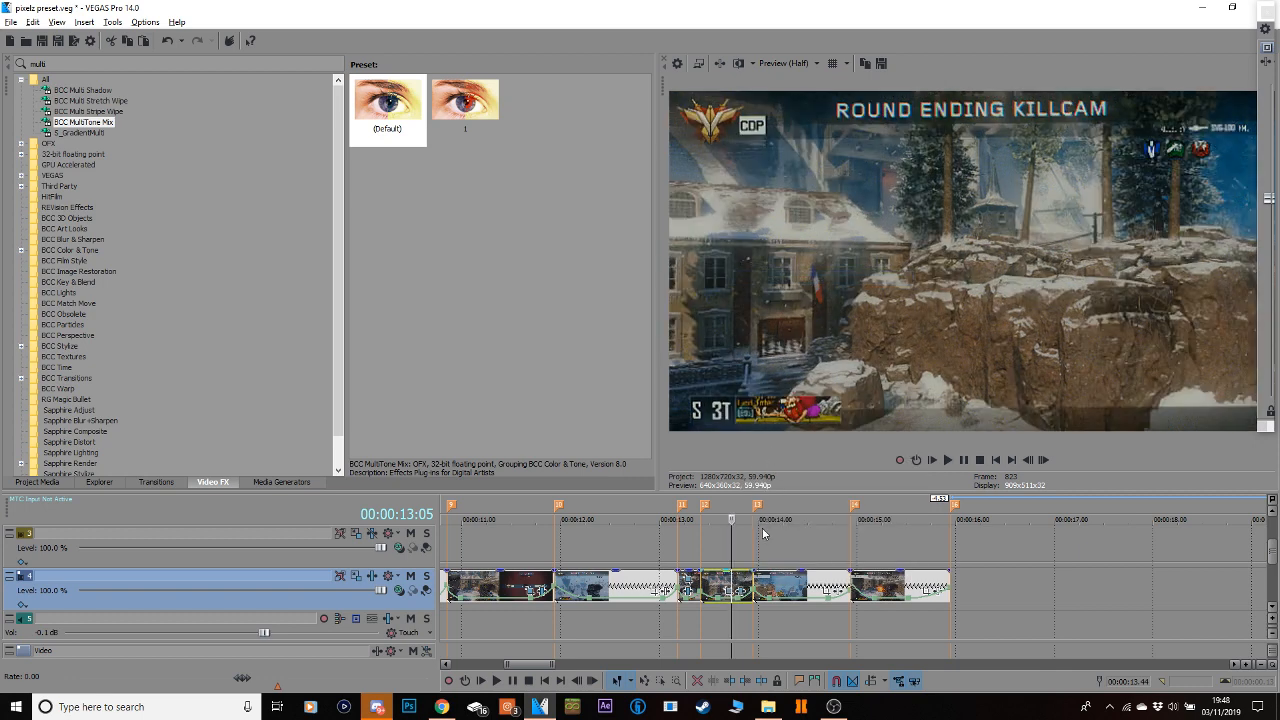
right_click(735, 590)
click(745, 574)
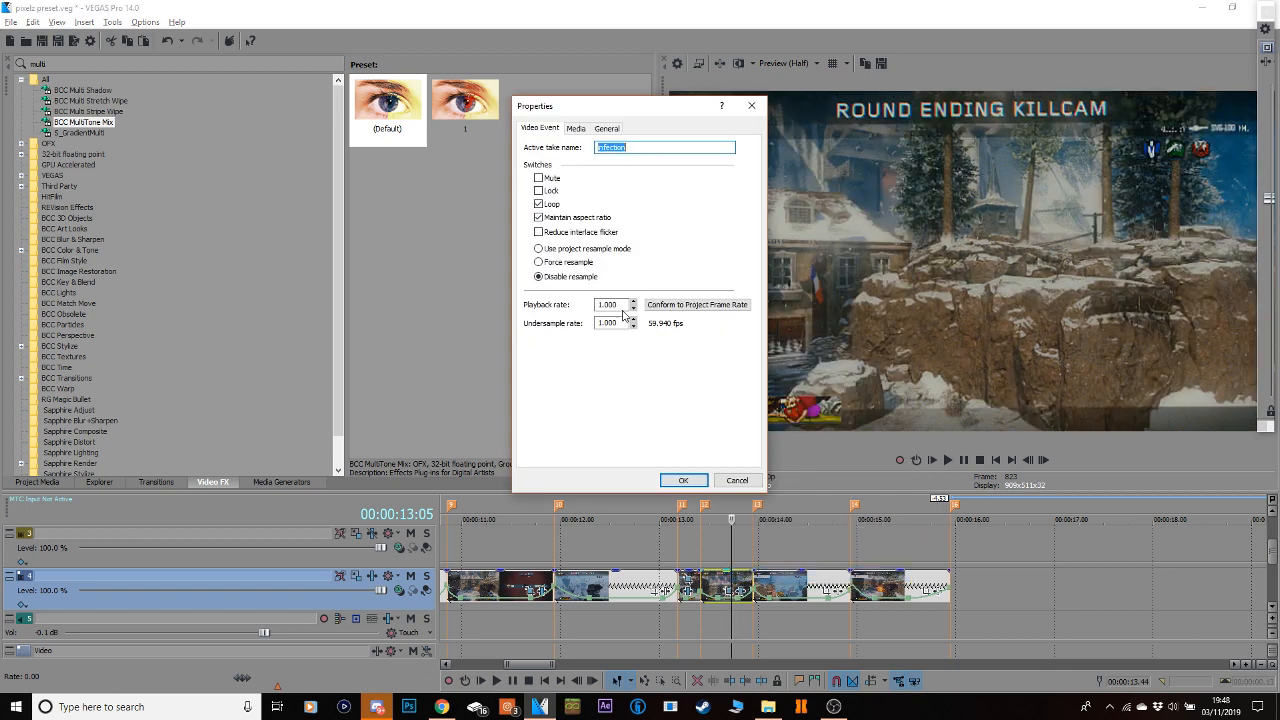
drag(617, 304, 609, 304)
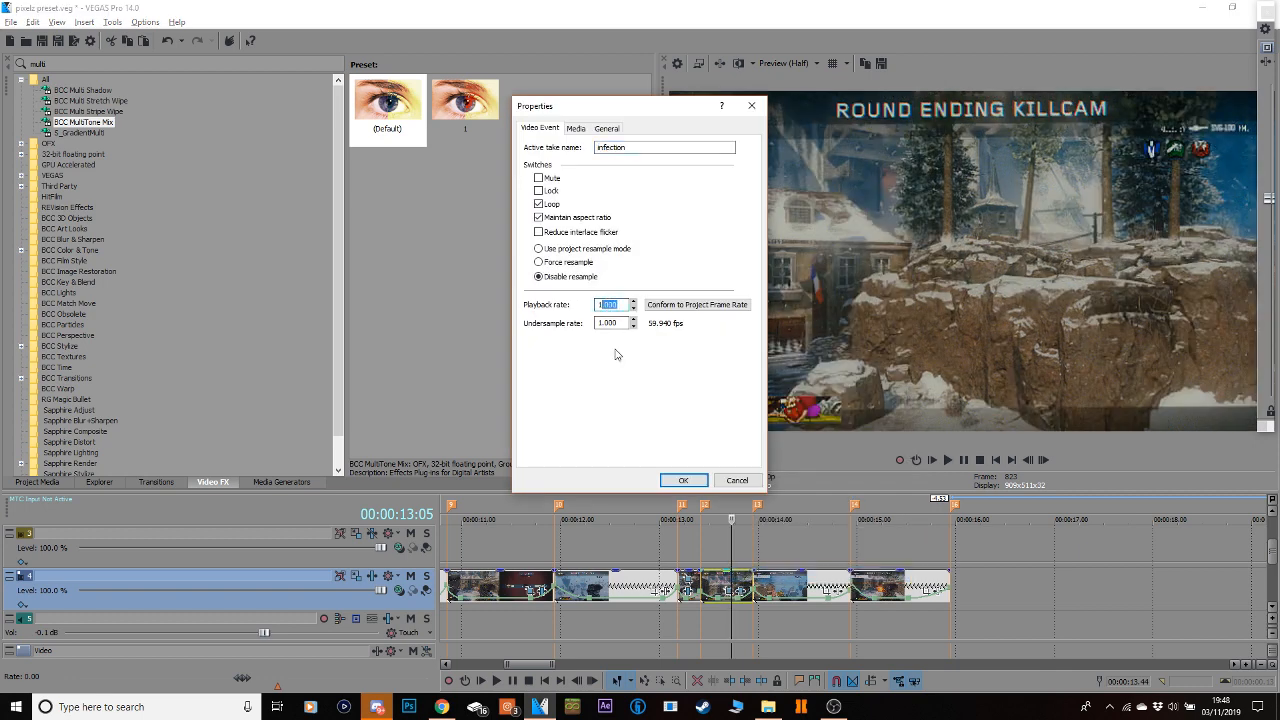
text(200)
key(Return)
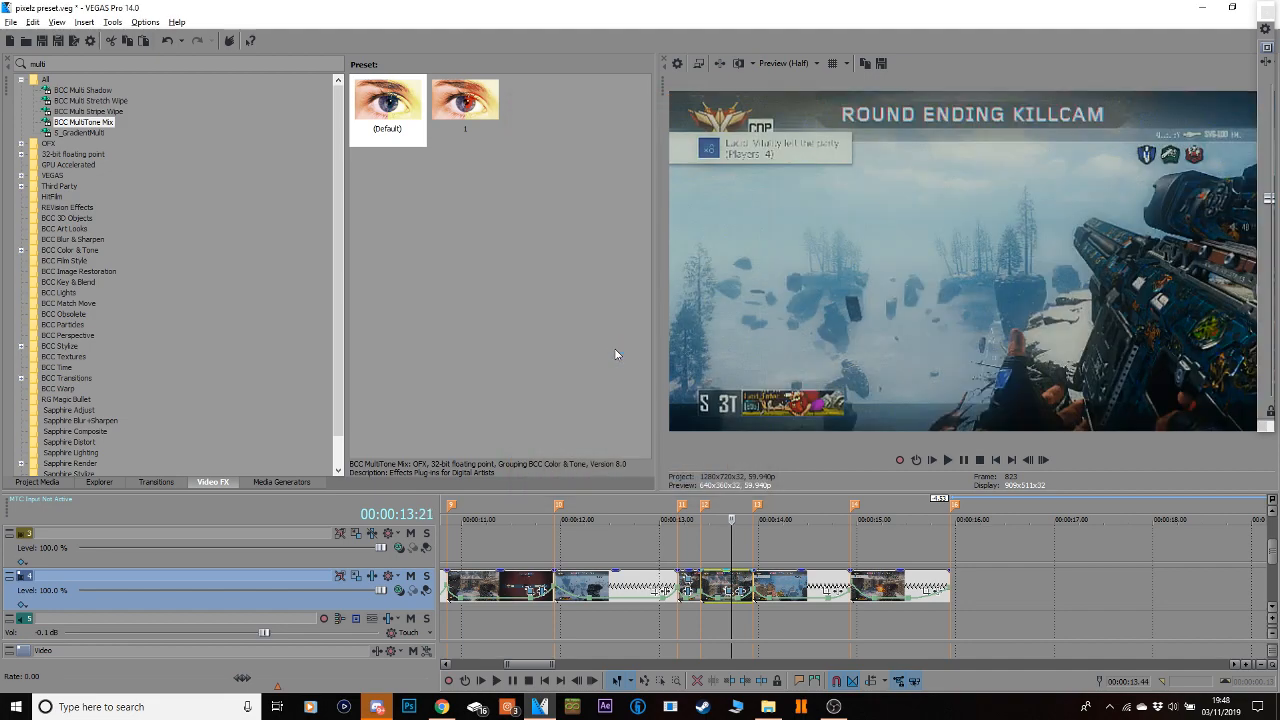
right_click(728, 590)
click(745, 574)
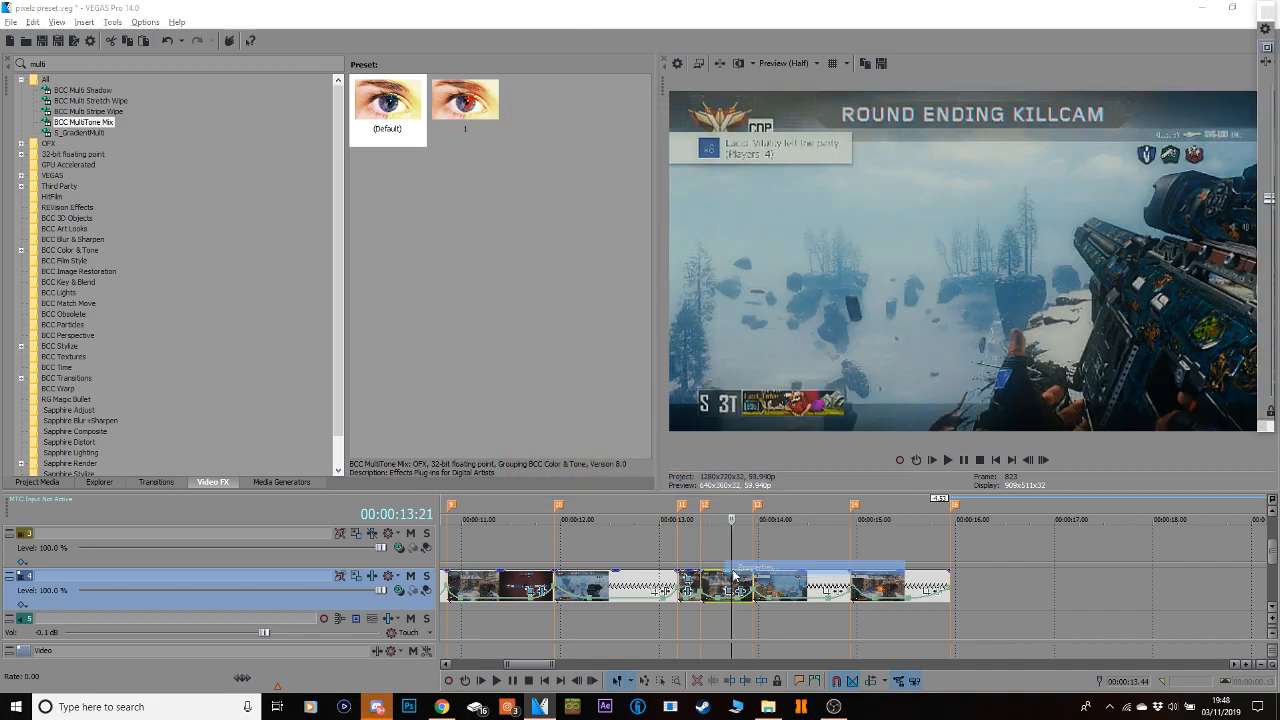
double_click(604, 303)
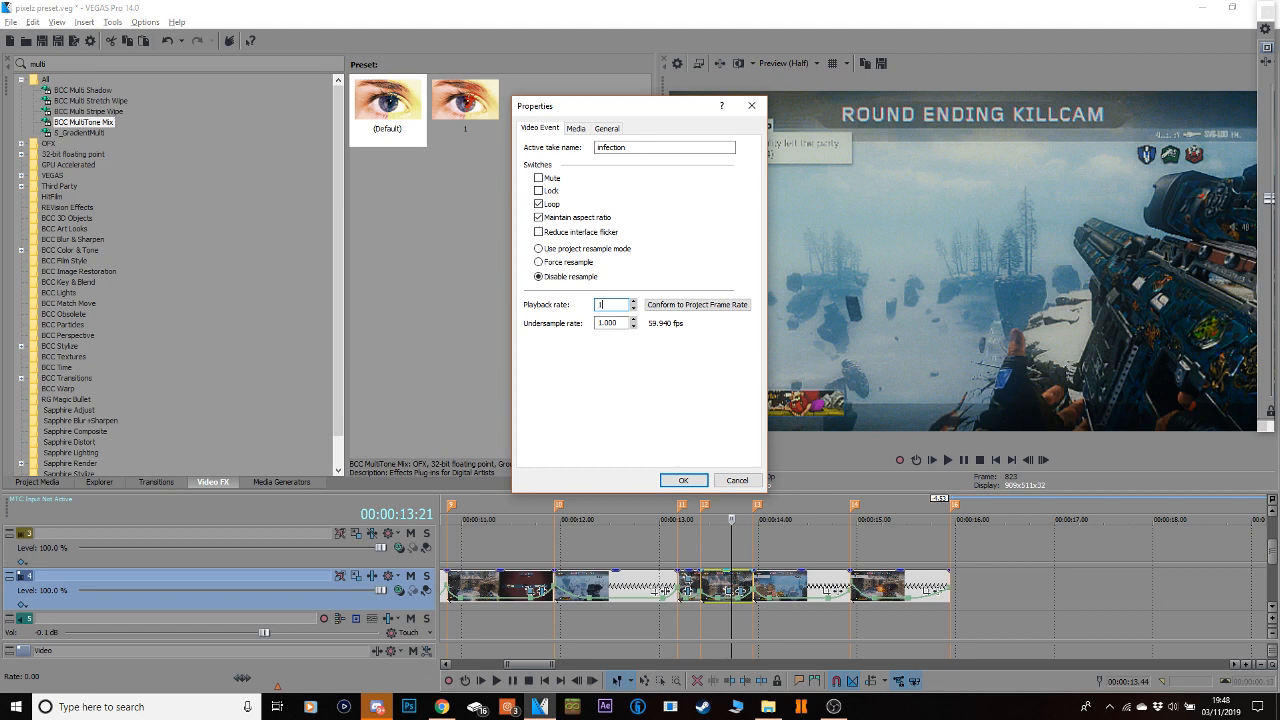
key(Return)
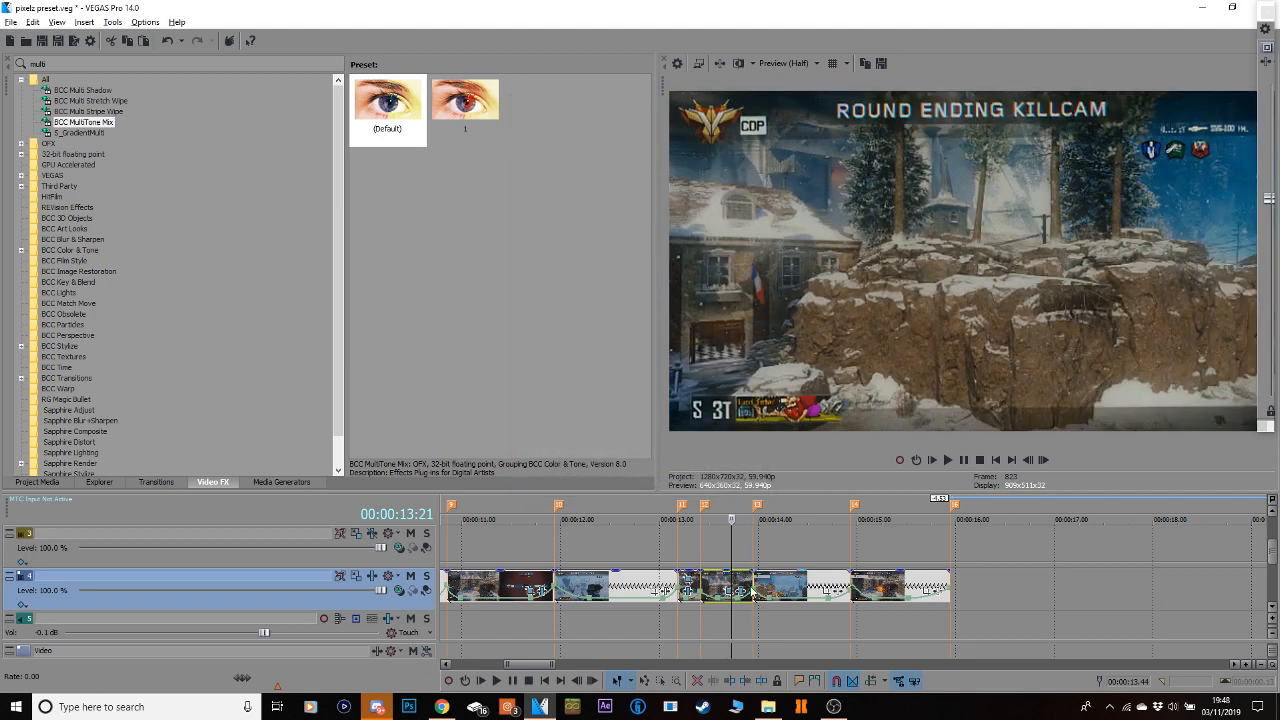
Check the playback rate of the clip between markers 13 and 14.
right_click(790, 590)
click(807, 574)
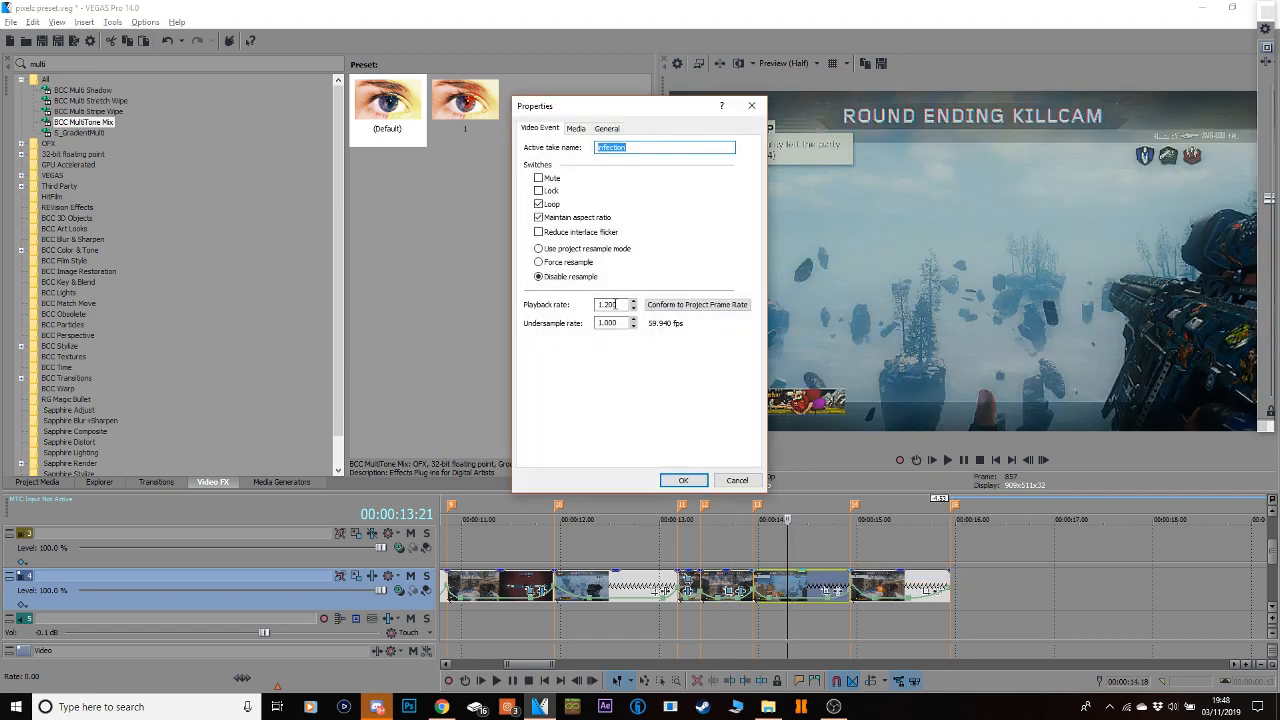
click(683, 480)
In the pan/crop of the clip between markers 10 and 11, copy the first keyframe to the end and move the middle keyframe to 00:00:00.59.
click(706, 588)
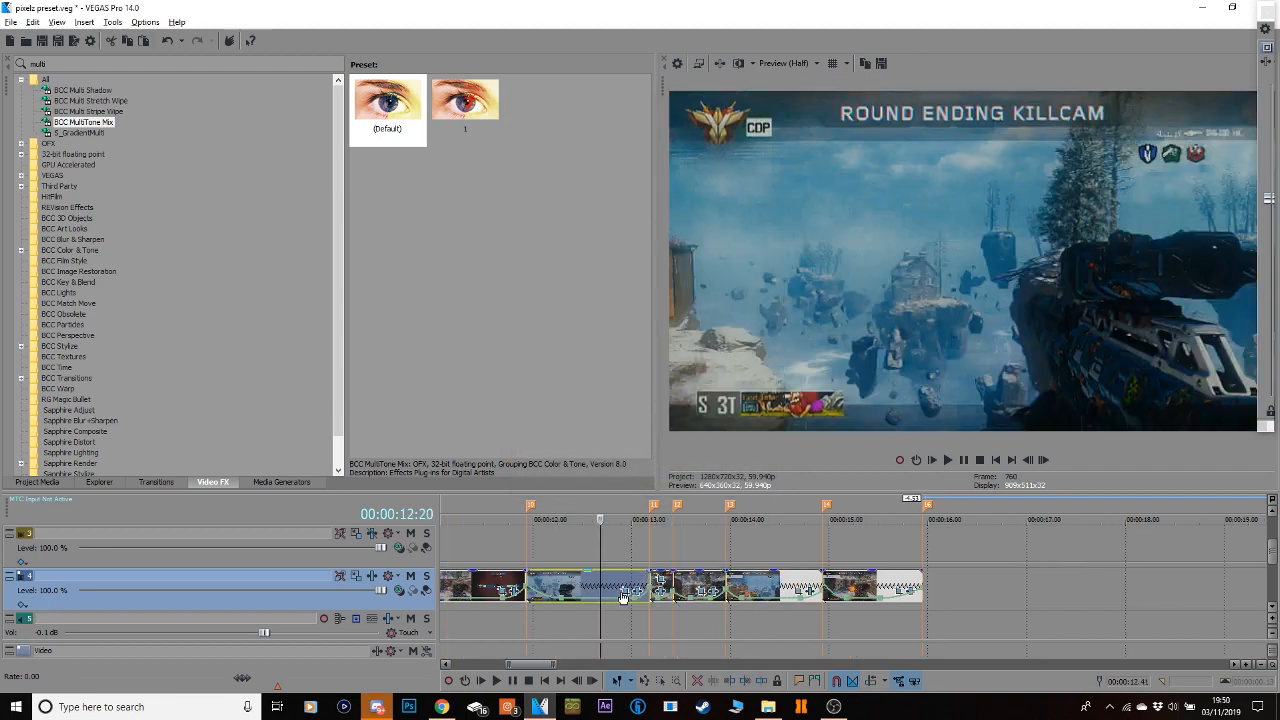
click(625, 592)
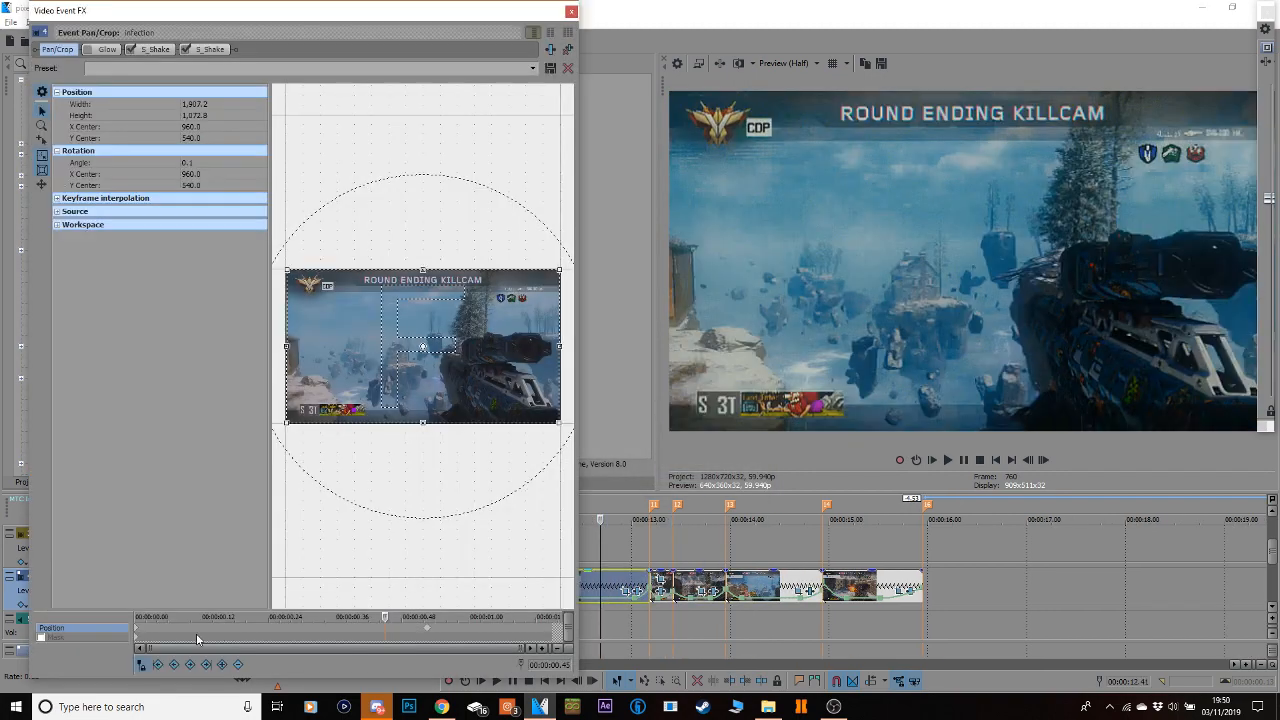
right_click(137, 632)
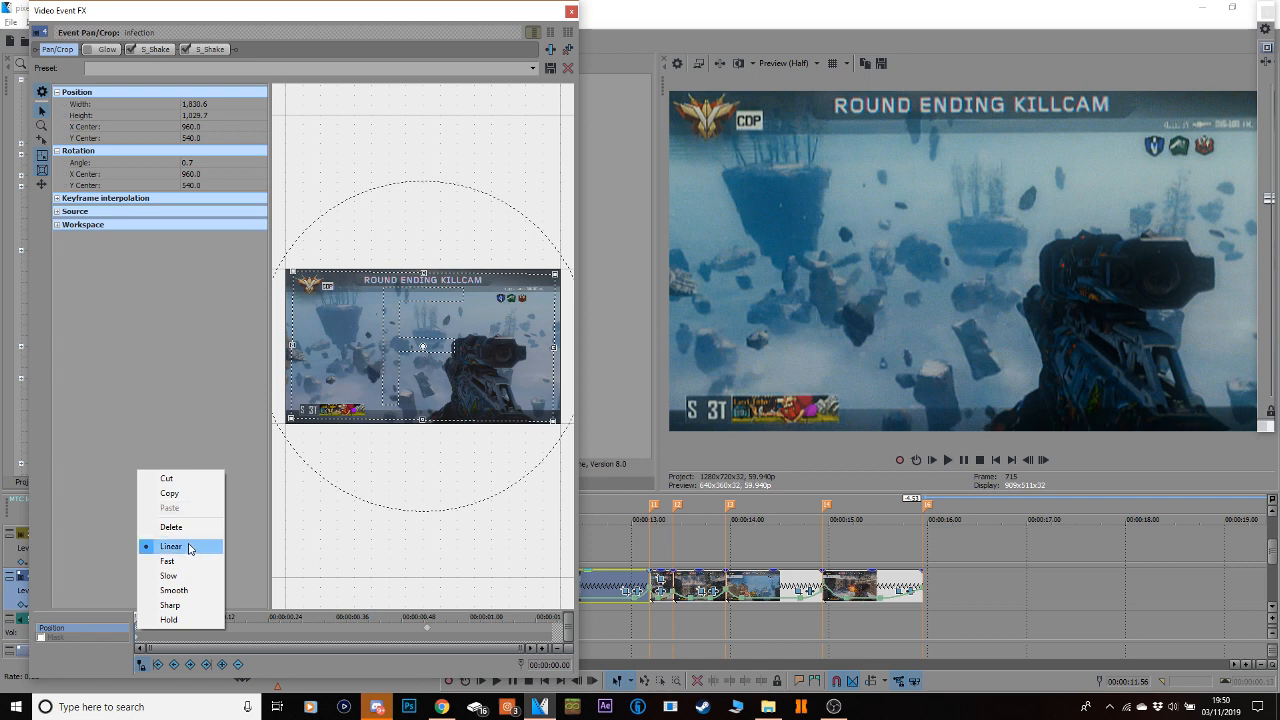
click(170, 493)
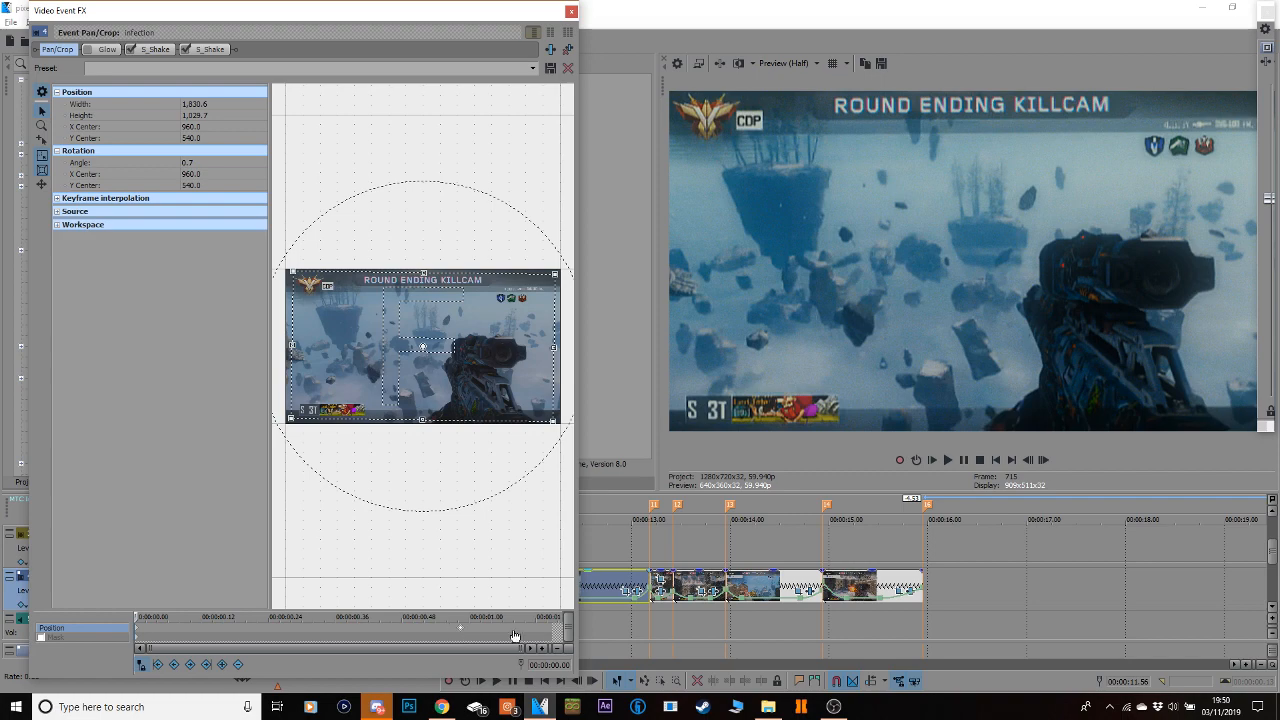
click(554, 635)
key(ctrl+v)
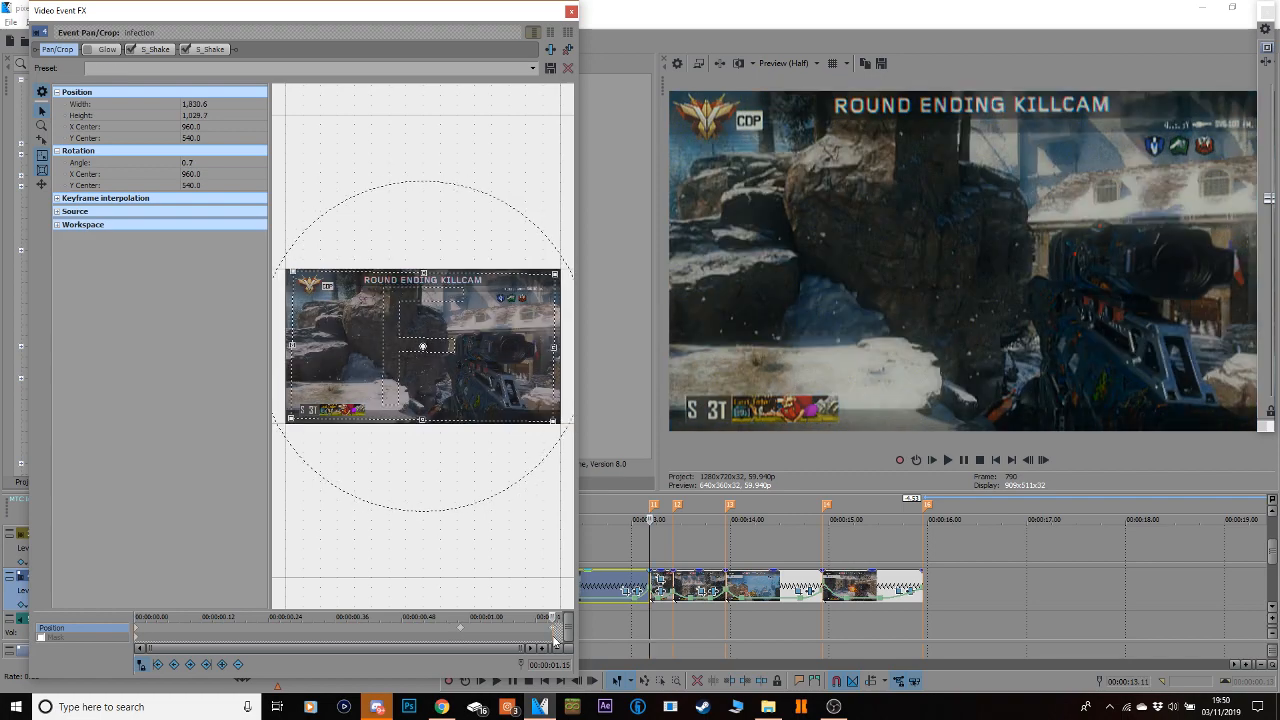
Set the middle pan/crop keyframe's interpolation to Slow and the end keyframe's to Fast.
right_click(460, 630)
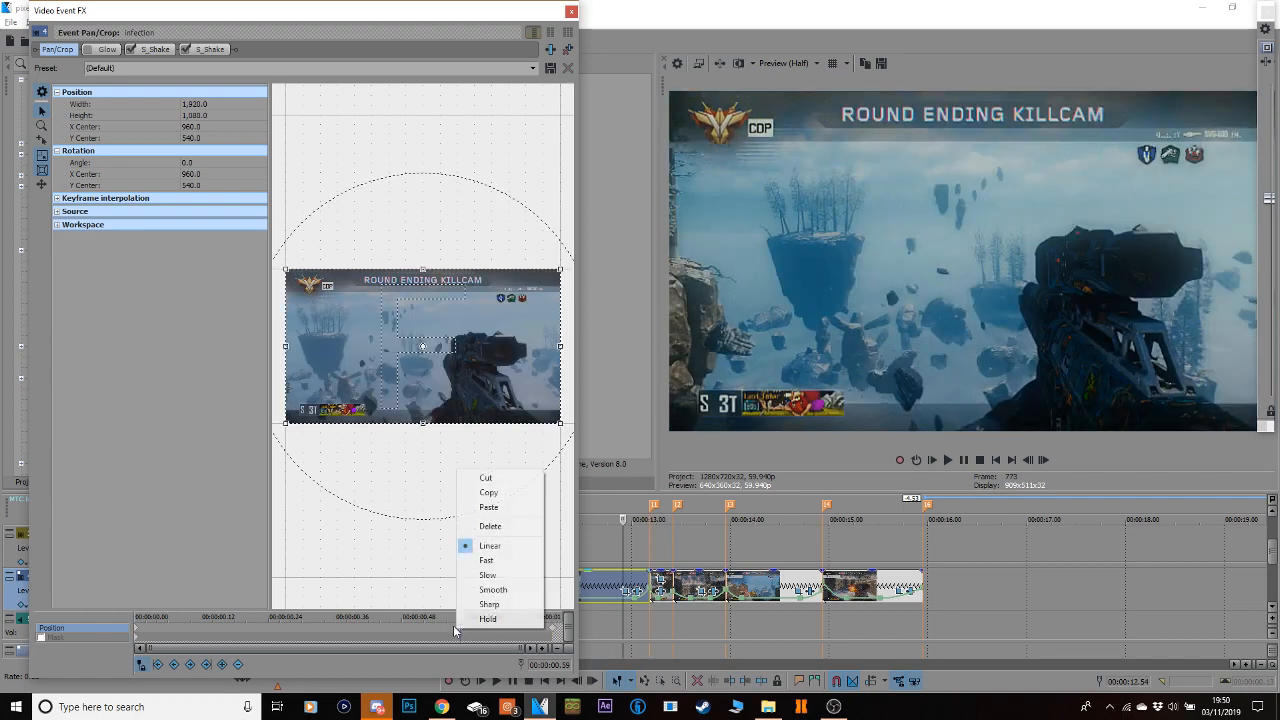
click(506, 576)
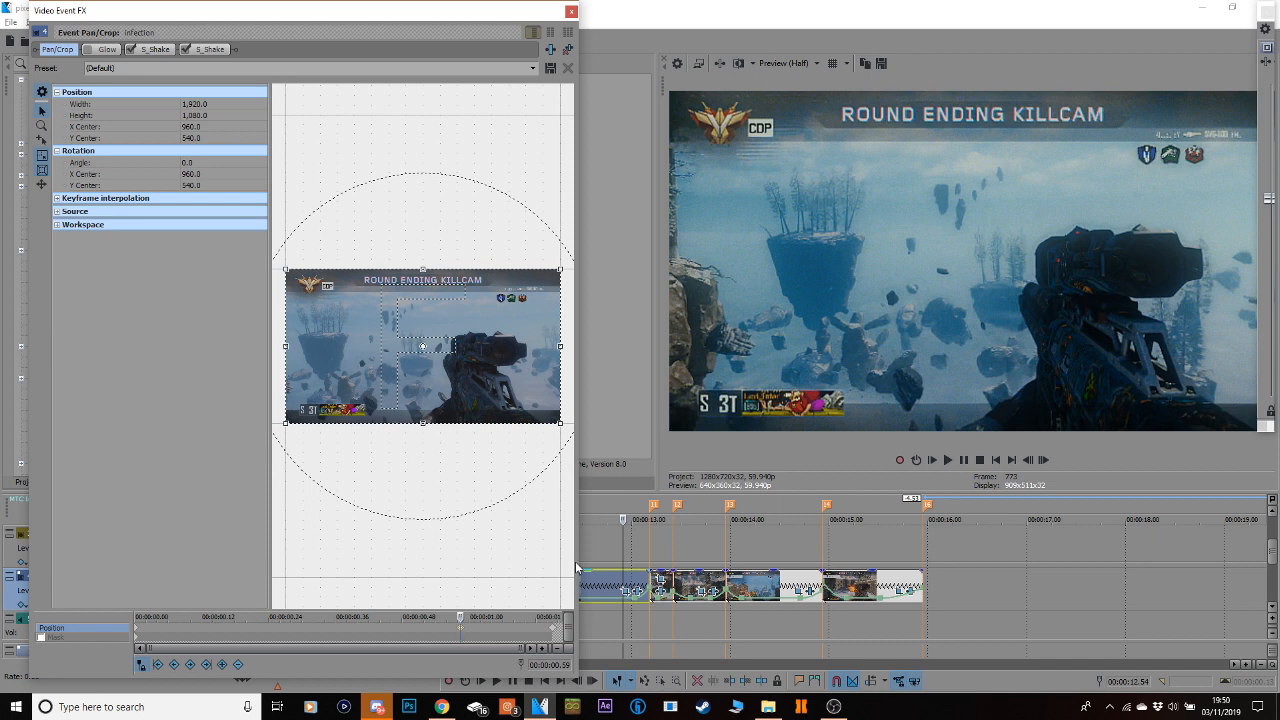
right_click(554, 631)
click(590, 562)
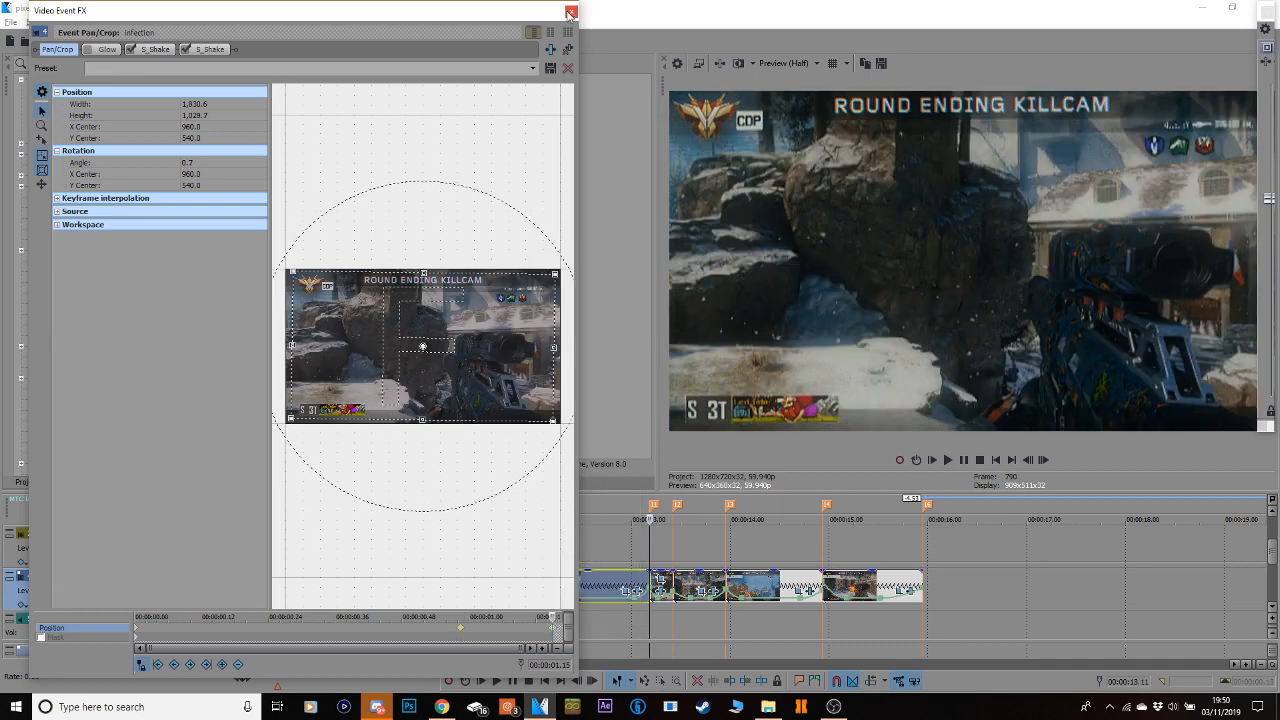
right_click(554, 632)
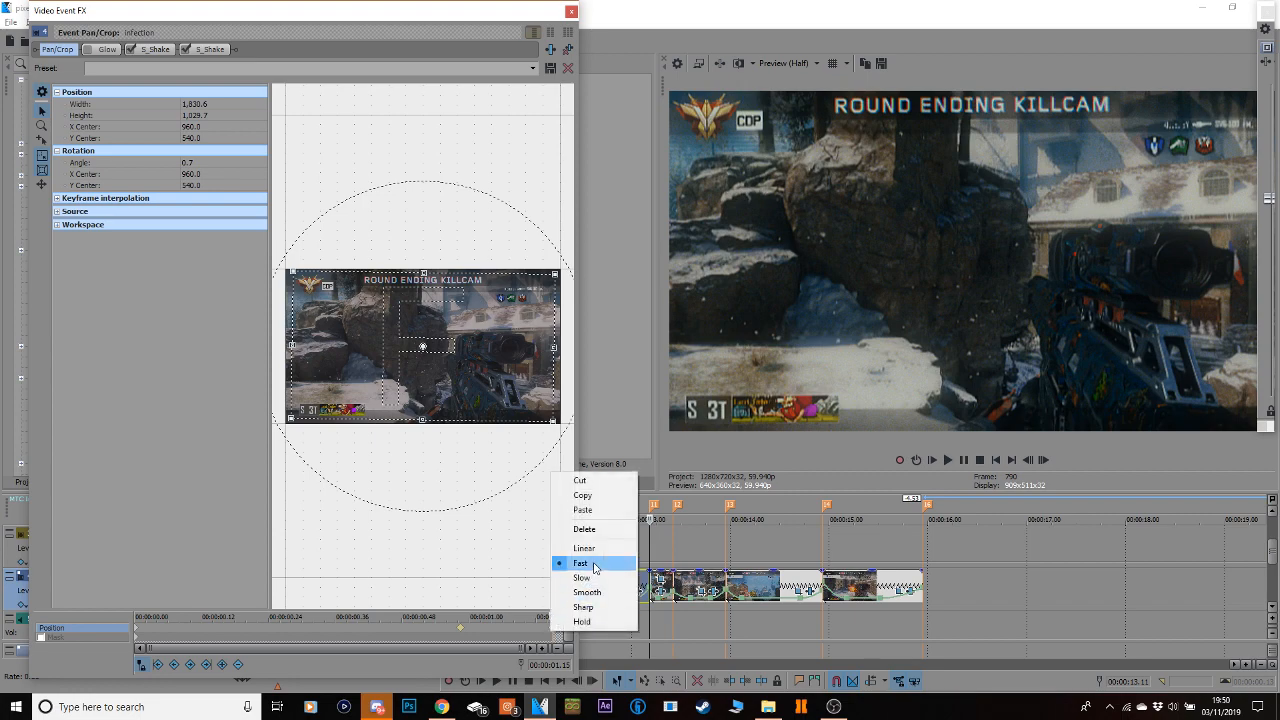
click(572, 13)
In the pan/crop of the clip between markers 11 and 12, paste the zoomed keyframe at the end and set the middle and end keyframes to Fast.
click(657, 578)
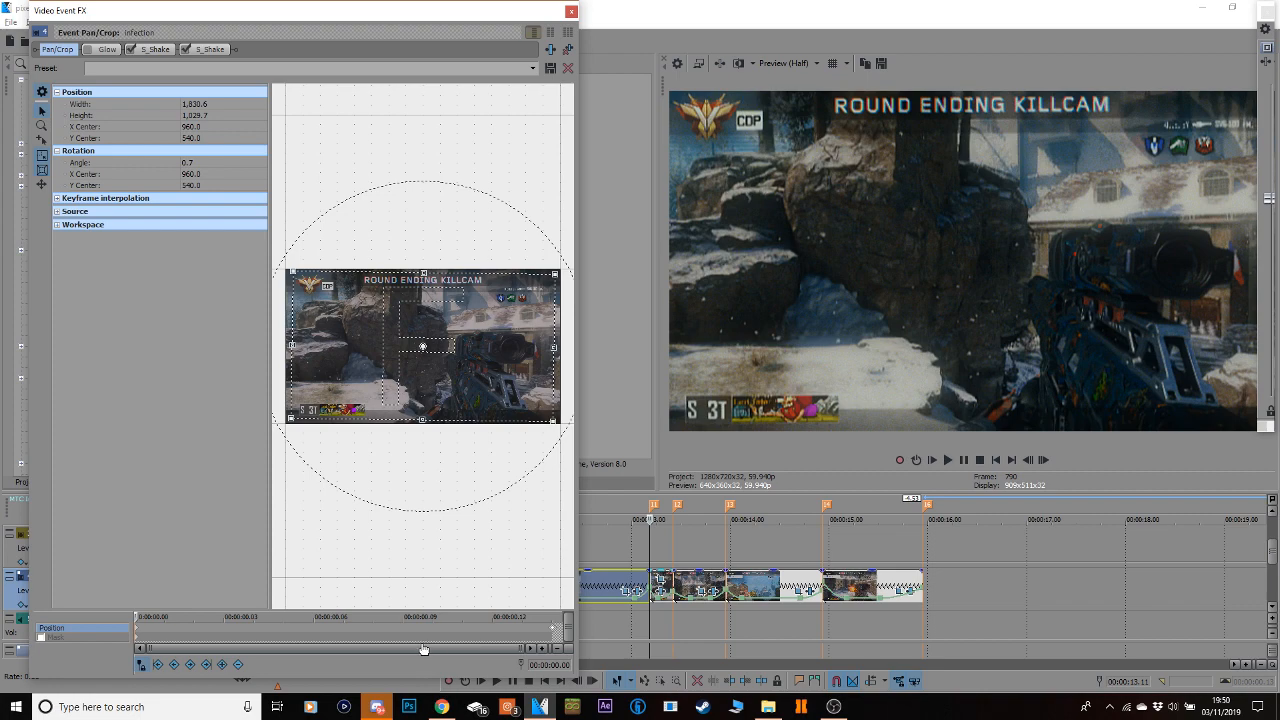
click(461, 636)
click(462, 629)
key(ctrl+v)
right_click(462, 629)
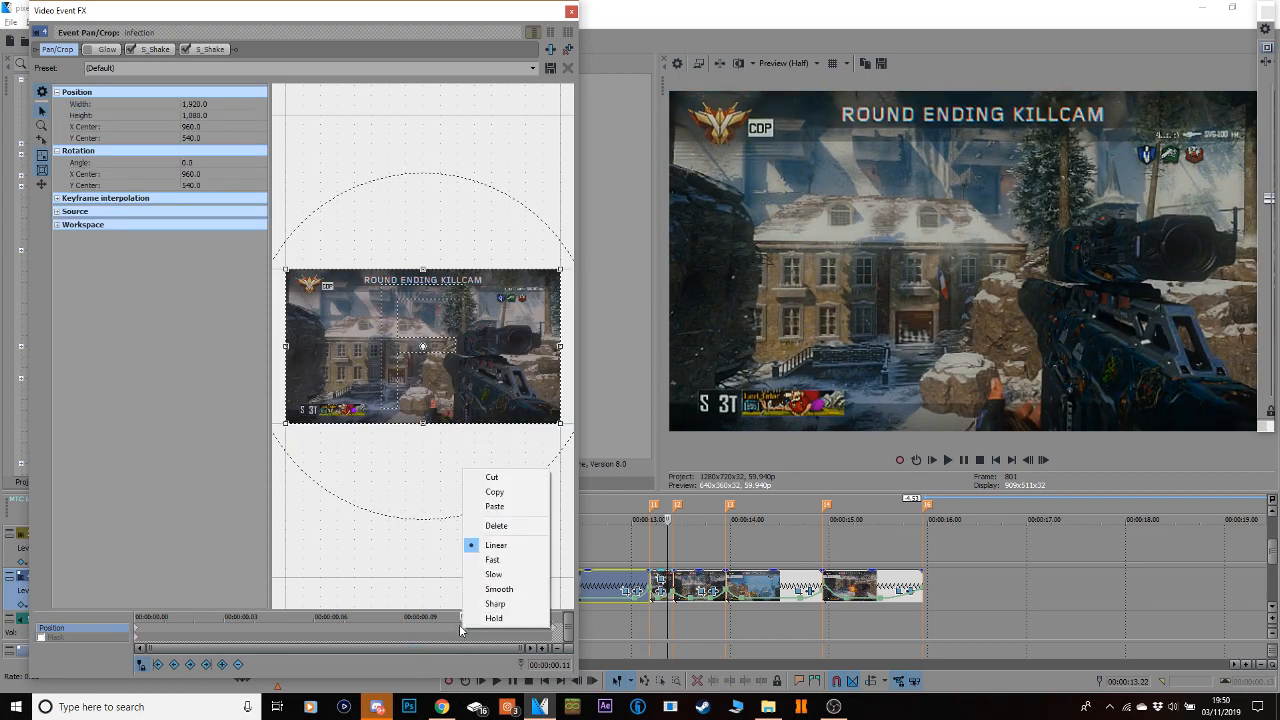
click(495, 563)
right_click(553, 631)
click(582, 510)
right_click(553, 631)
click(582, 563)
click(572, 13)
For the clip between markers 12 and 13, paste the zoomed pan/crop keyframe at the end, with Slow on the middle keyframe and Fast on the last.
click(704, 591)
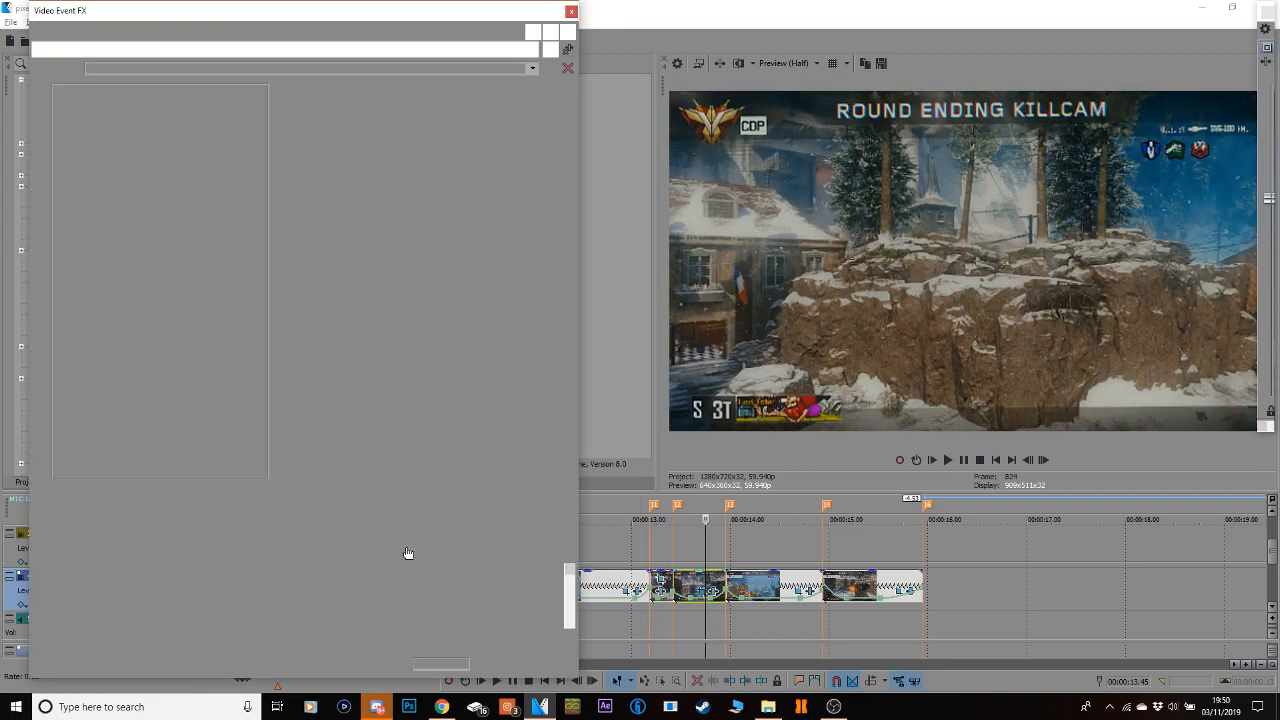
click(553, 629)
click(455, 629)
key(ctrl+v)
click(136, 629)
right_click(456, 629)
click(487, 577)
right_click(555, 630)
click(582, 563)
click(572, 12)
Set the pan/crop keyframes of the clip between markers 13 and 14 to Slow in the middle and Fast at the end.
click(800, 591)
click(555, 630)
right_click(443, 628)
click(474, 577)
right_click(555, 630)
click(582, 563)
click(572, 12)
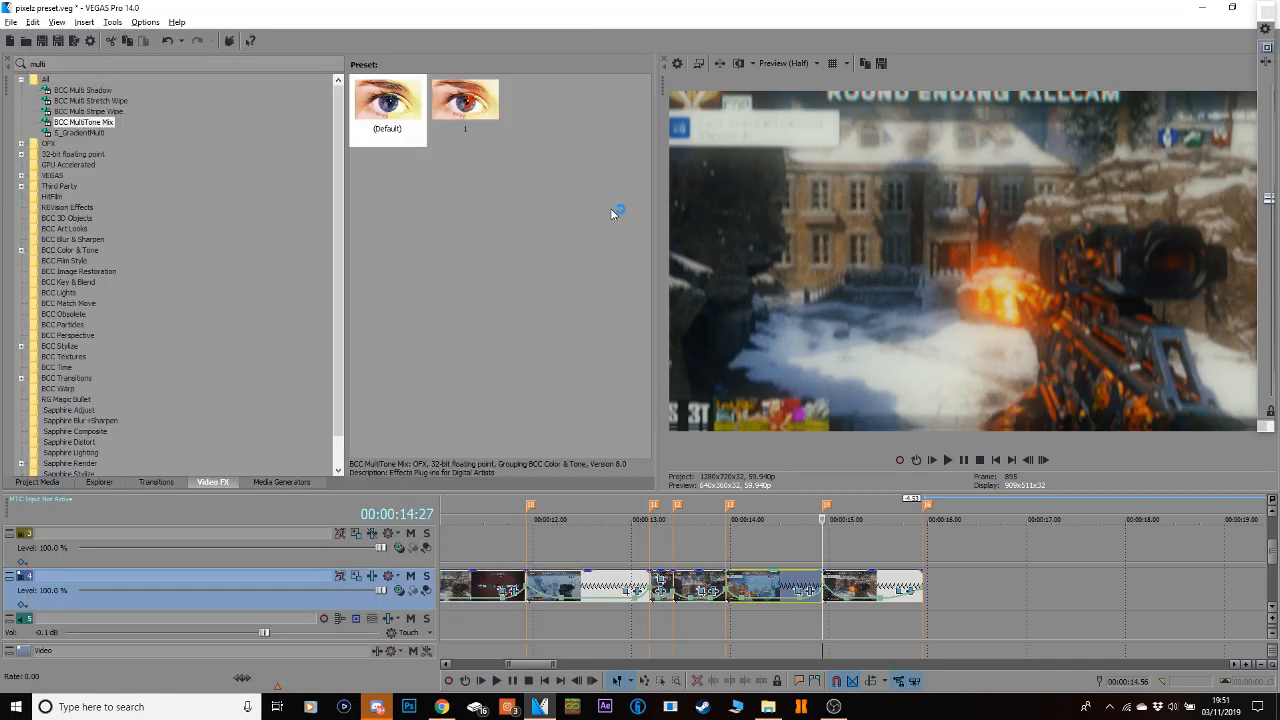
Tighten the first pan/crop keyframe of the clip between markers 10 and 11 to a width of about 1,680.
click(1260, 665)
click(874, 622)
click(659, 583)
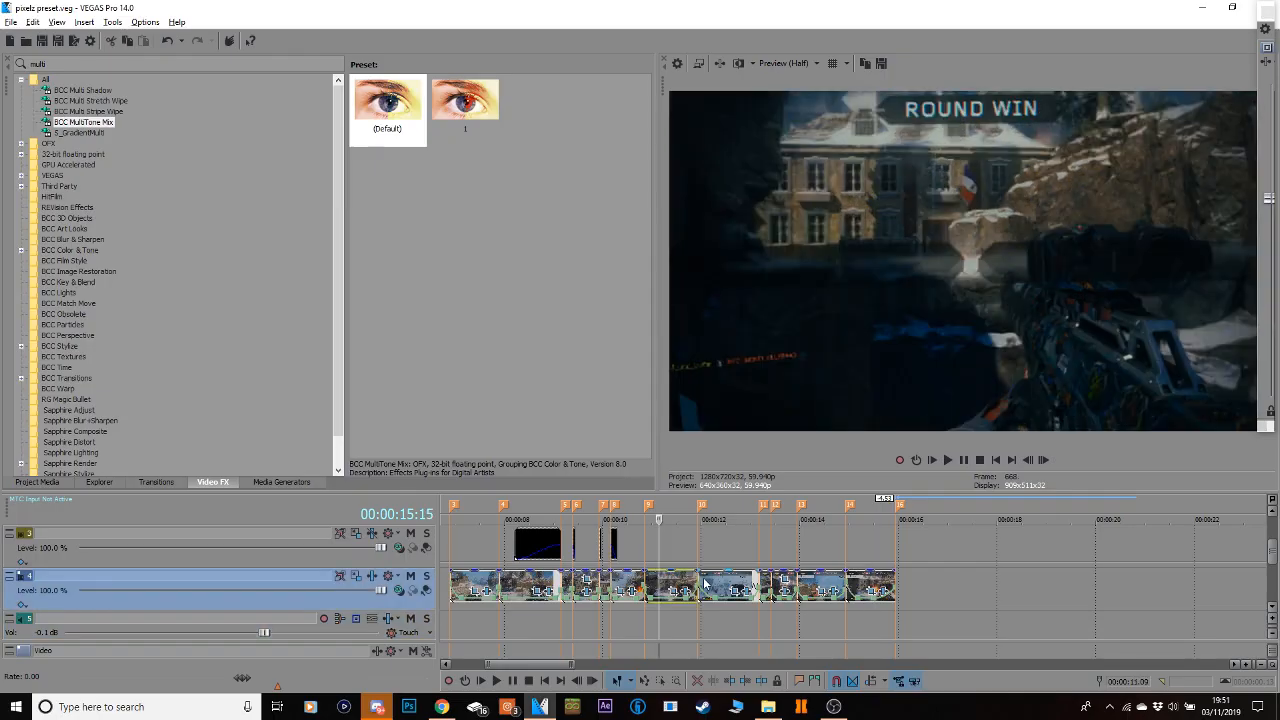
click(745, 591)
click(740, 591)
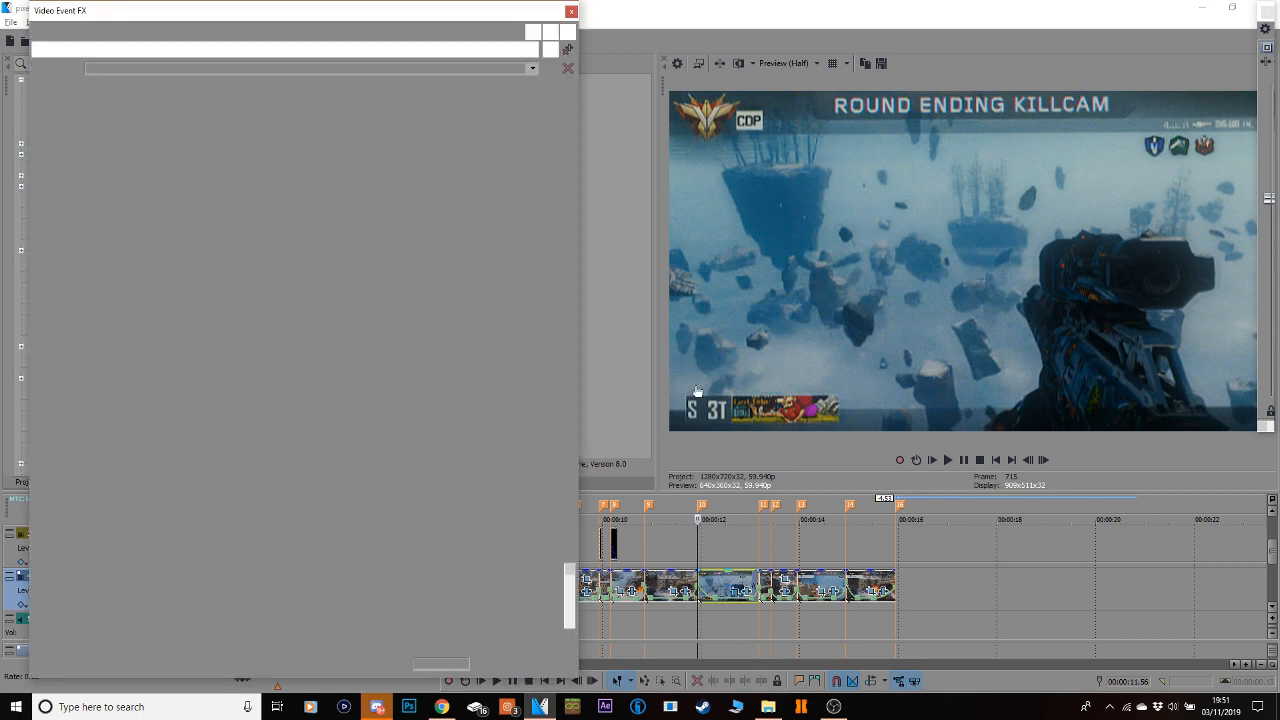
drag(555, 275, 552, 282)
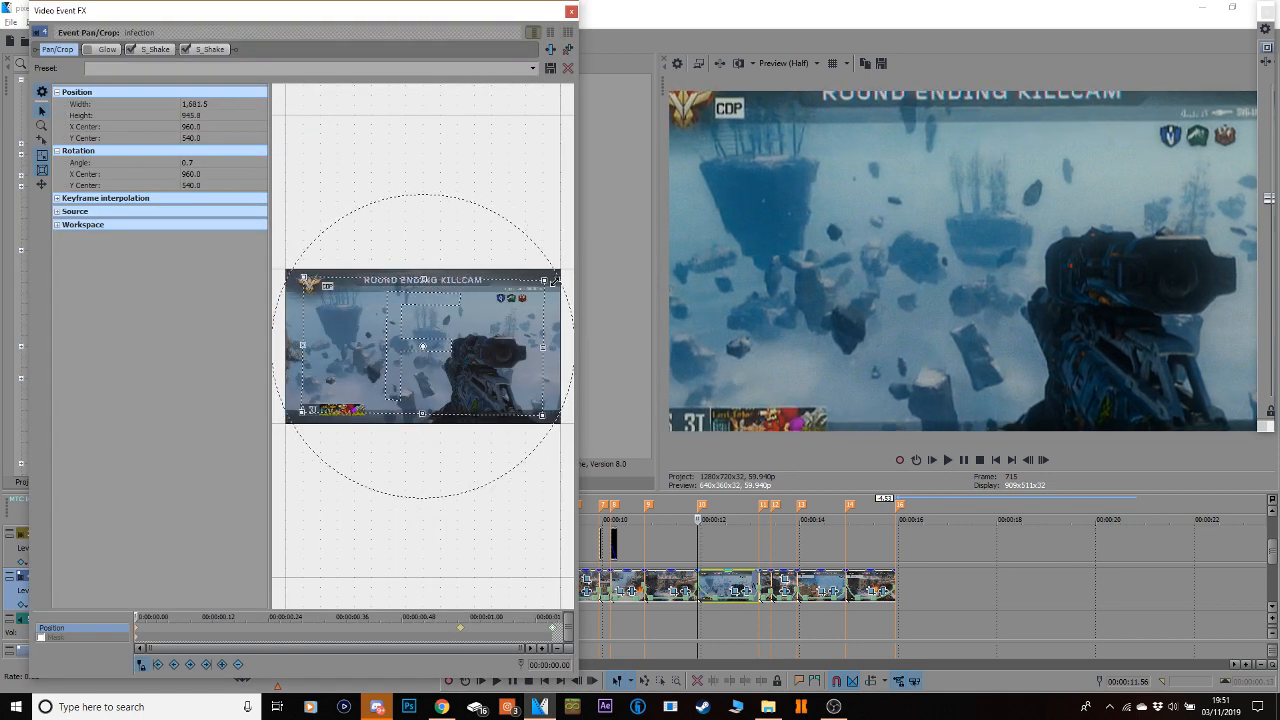
Add a pan/crop keyframe at 00:00:00.19 with Fast interpolation and enlarge its crop frame back towards full size.
click(240, 634)
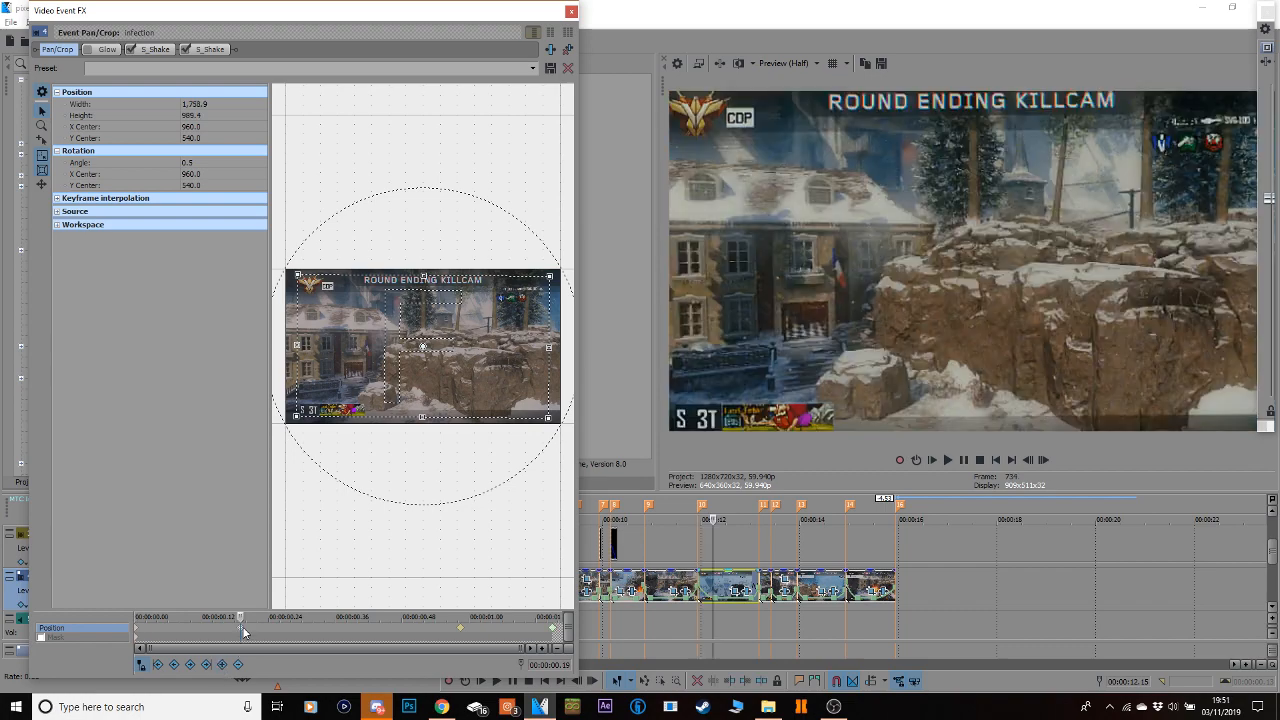
right_click(243, 632)
click(290, 565)
drag(294, 270, 287, 268)
click(571, 11)
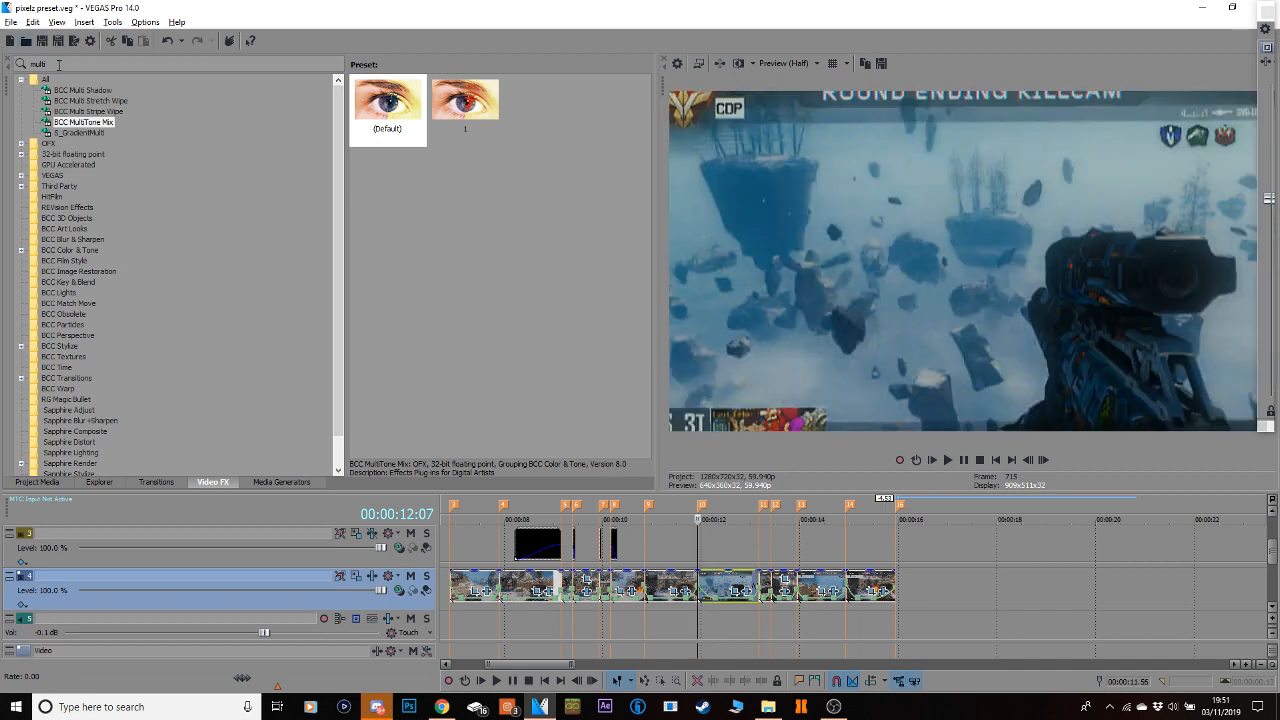
Search the video effects for blur and apply the BCC Lens Blur preset "shaug" to the clip between markers 10 and 11.
drag(57, 64, 2, 92)
text(blur)
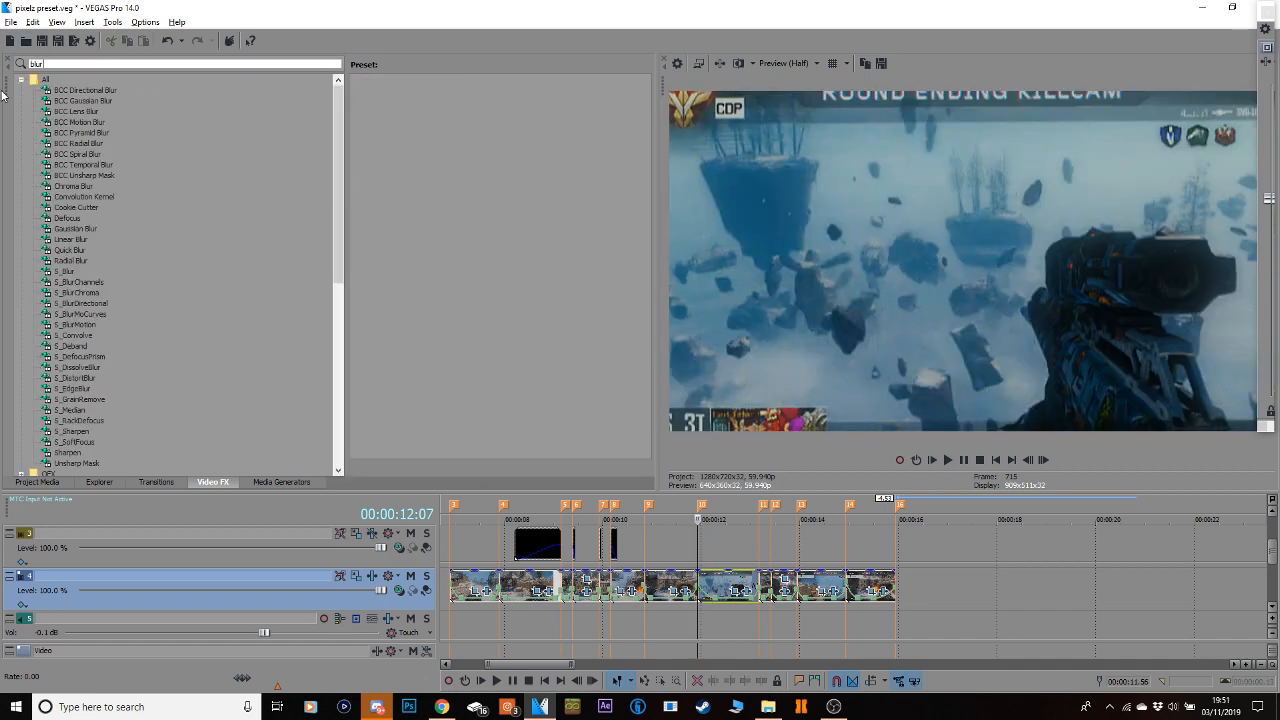
click(100, 111)
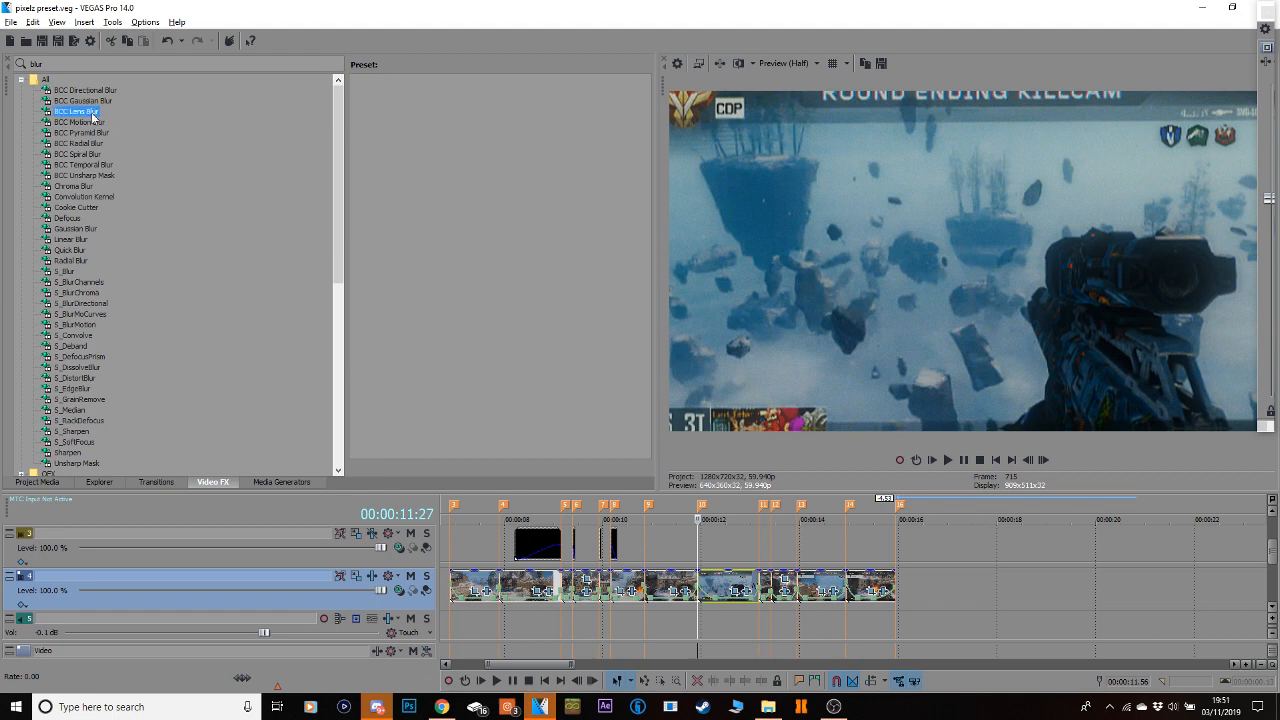
drag(465, 178, 718, 590)
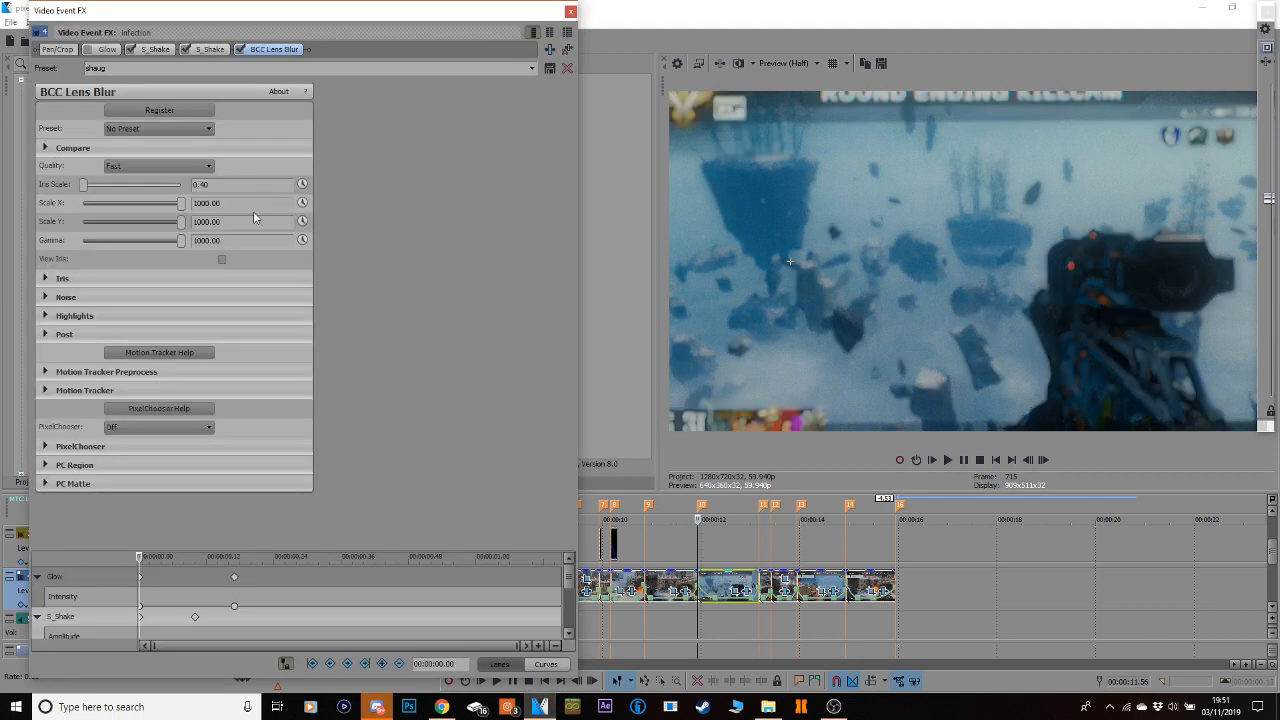
Animate the Lens Blur's Iris Scale, adding a second keyframe about 20 frames in and lowering the value to its minimum there.
click(302, 185)
drag(567, 576, 566, 679)
click(251, 603)
click(382, 663)
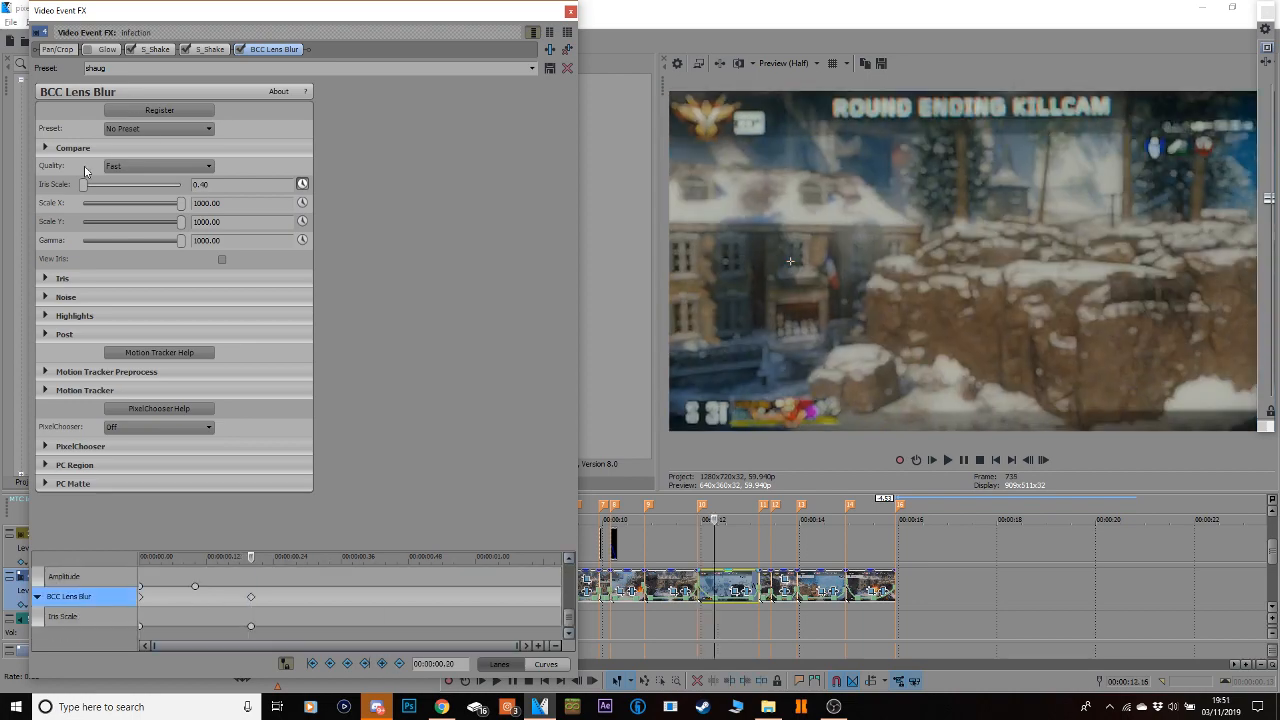
drag(85, 188, 83, 185)
click(571, 12)
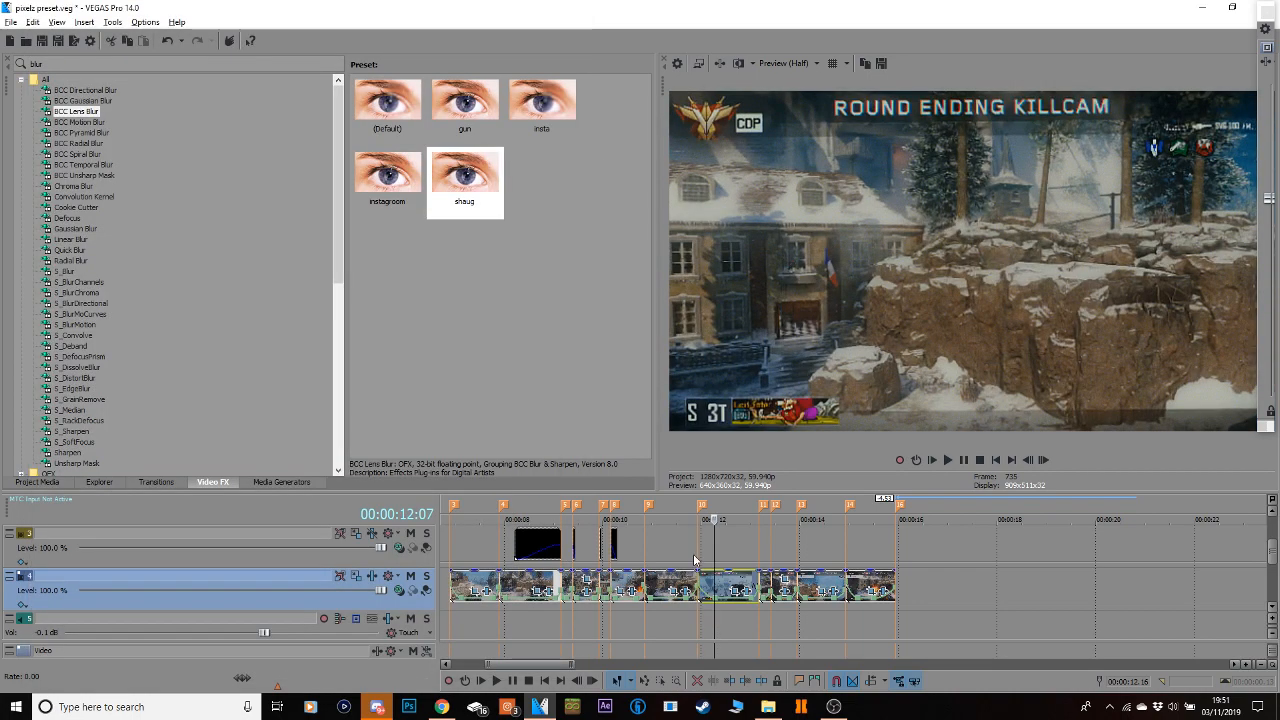
Search the video effects for shake and apply an S_Shake preset to the clip between markers 10 and 11.
double_click(79, 63)
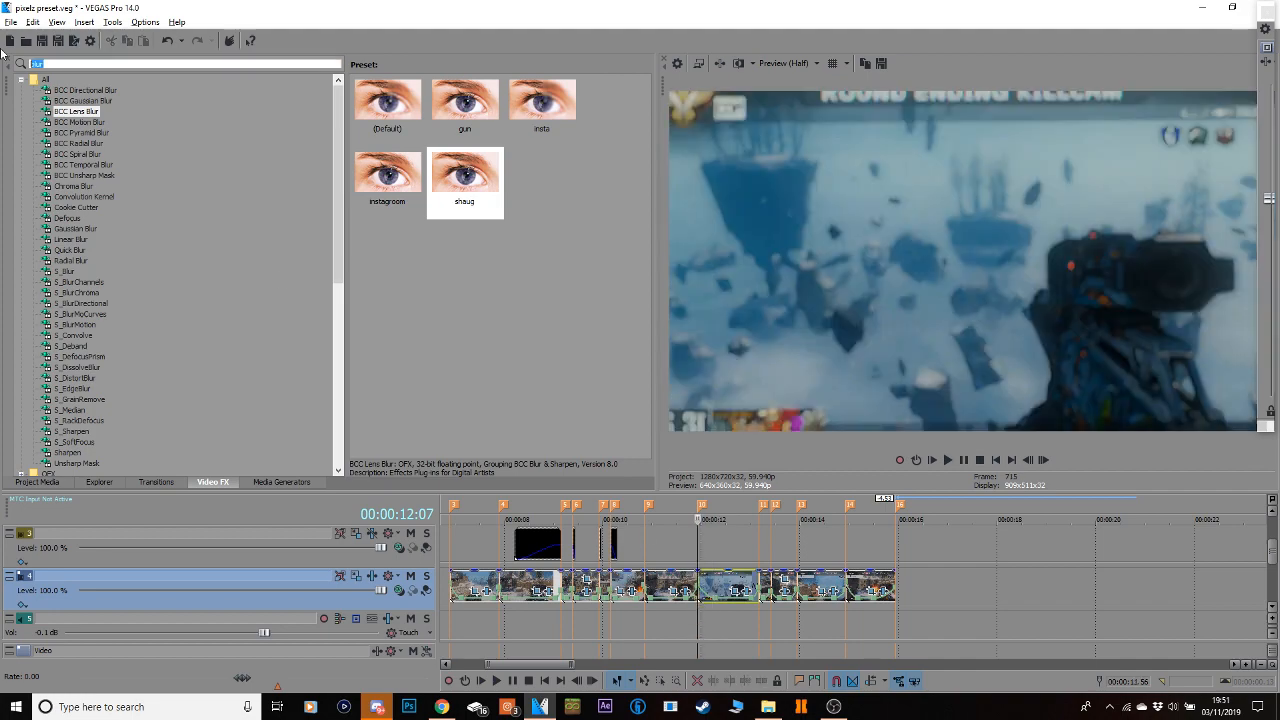
text(shake)
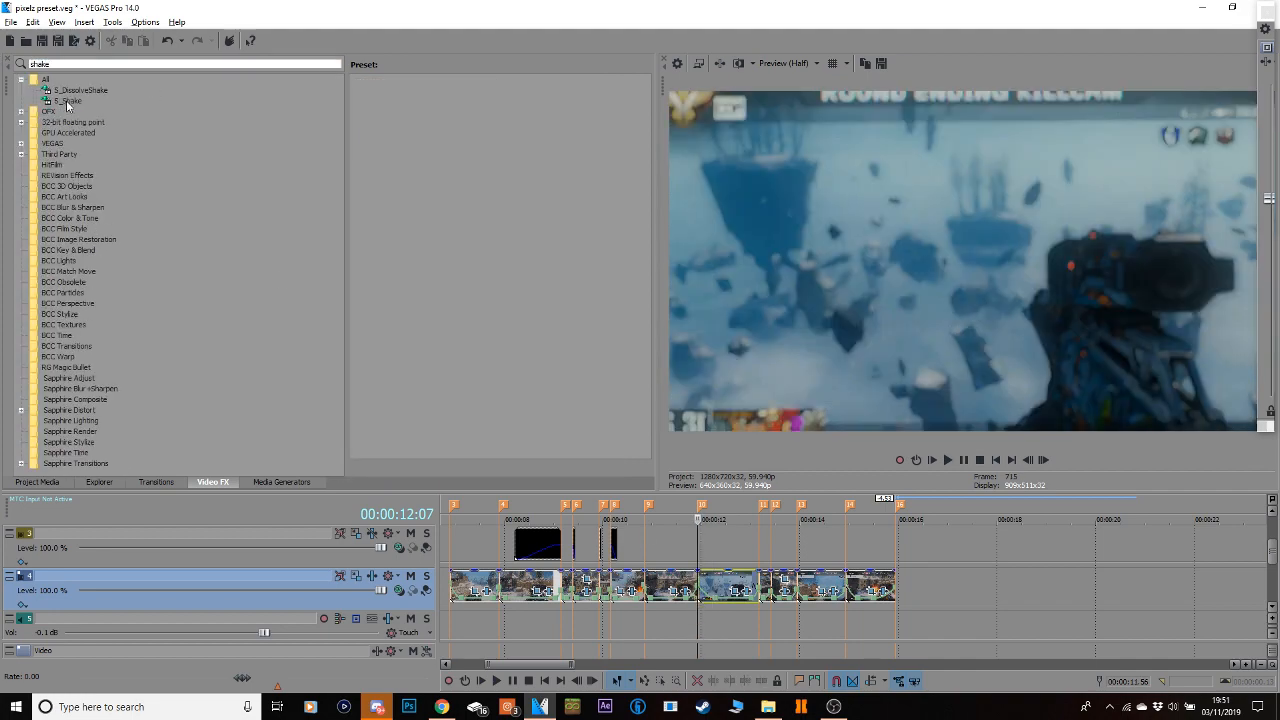
click(67, 102)
drag(541, 395, 594, 467)
drag(715, 585, 716, 587)
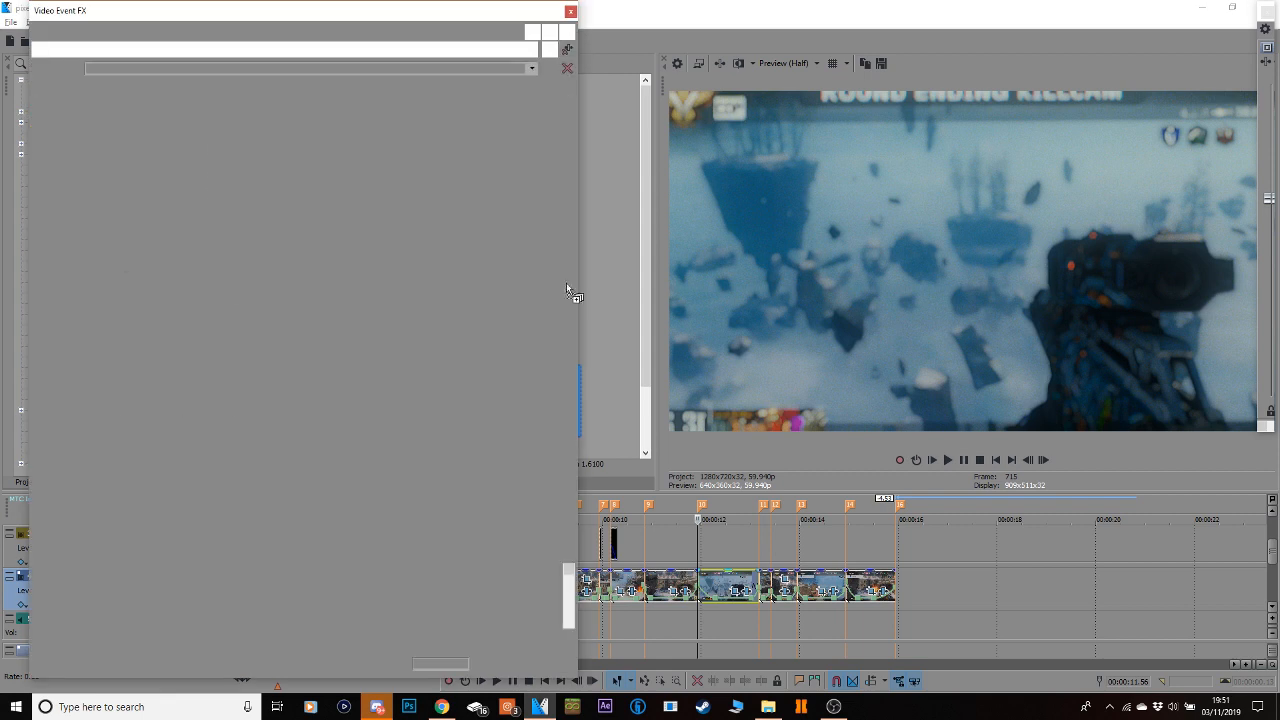
Add an S_Shake keyframe at 00:00:00.19 on the clip between markers 10 and 11 and lower its Amplitude to 0.
click(240, 221)
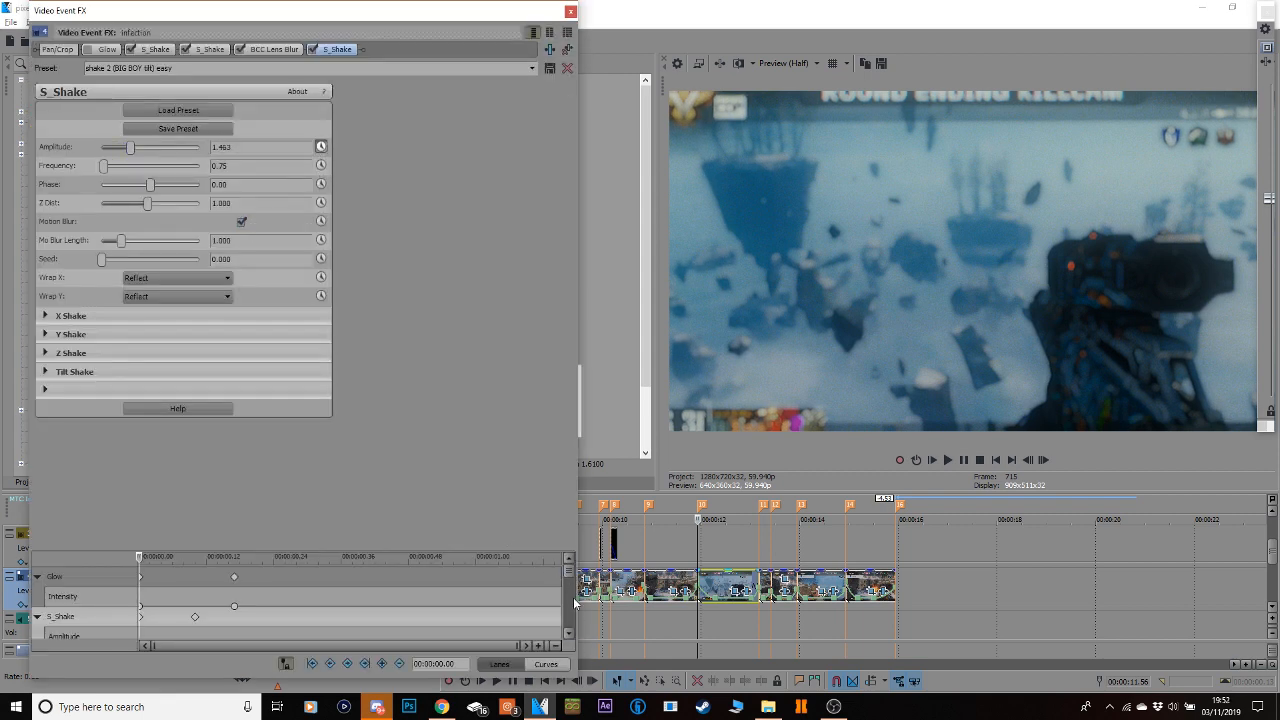
scroll(575, 601, down, 2)
click(247, 596)
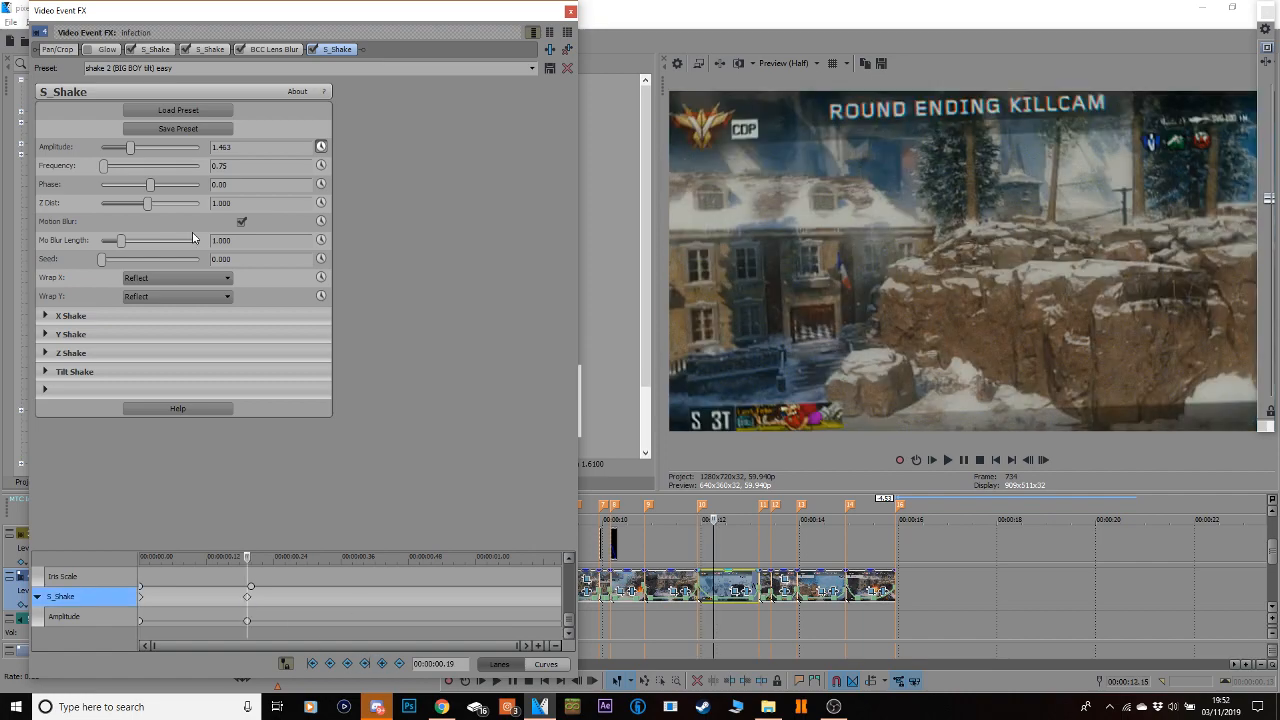
drag(130, 148, 101, 147)
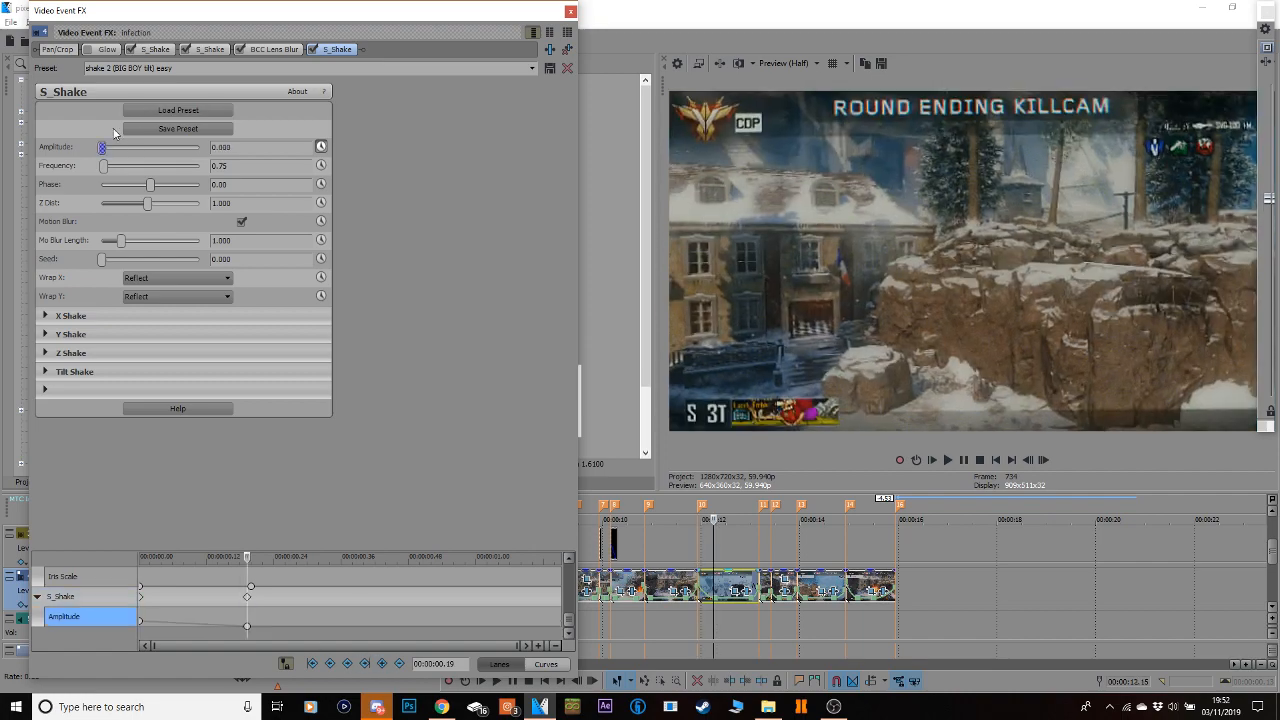
click(570, 12)
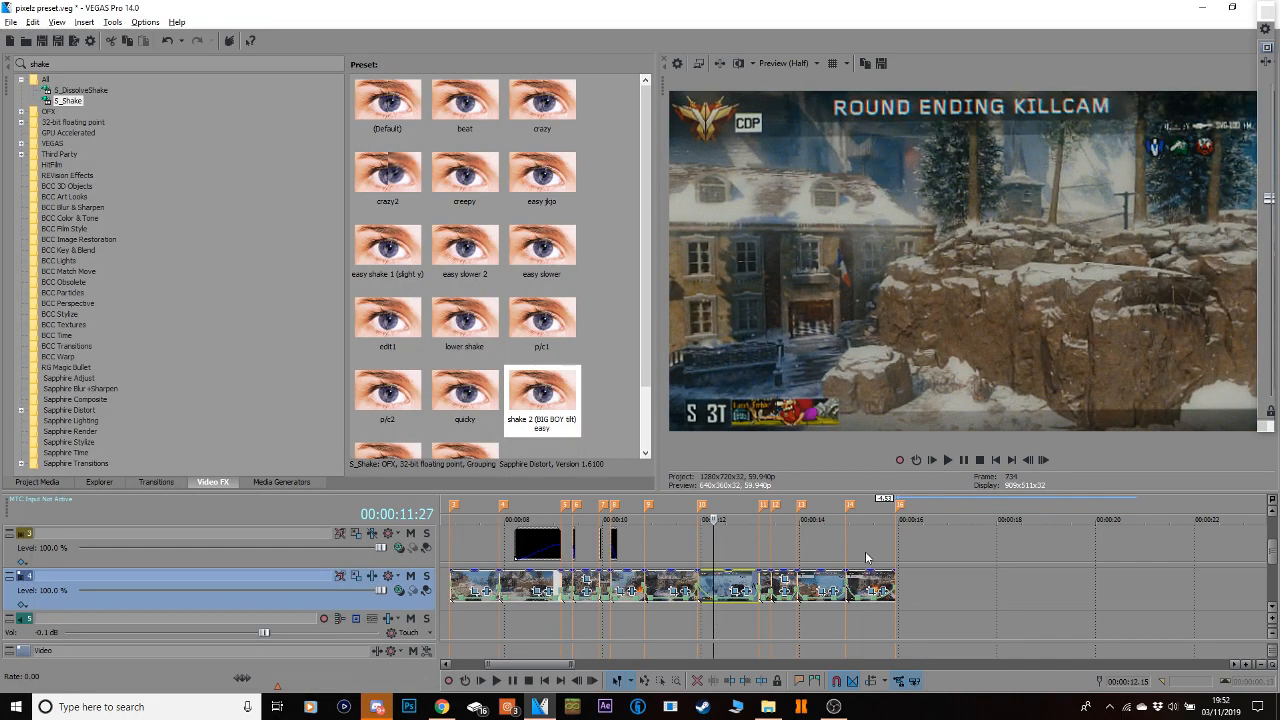
Copy the black overlay event from near 00:00:08 to above the clip after marker 10 and shift it to end at marker 11.
click(520, 545)
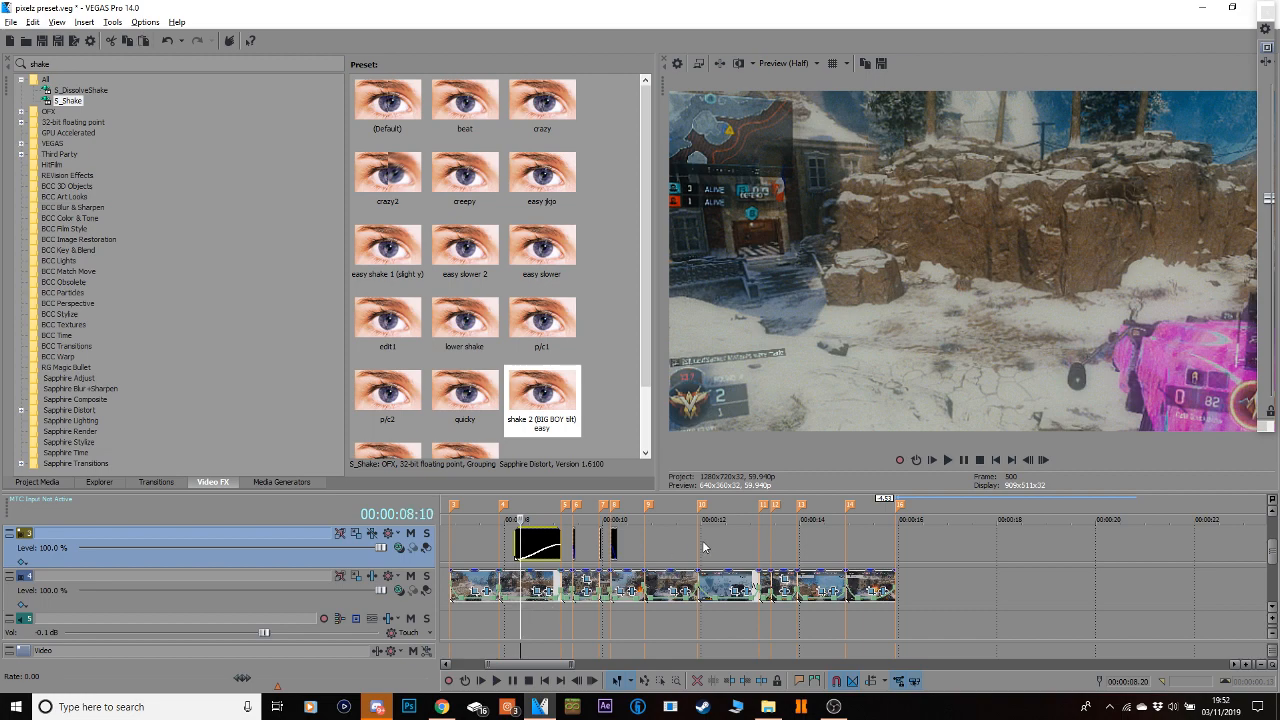
click(703, 547)
key(ctrl+v)
click(738, 296)
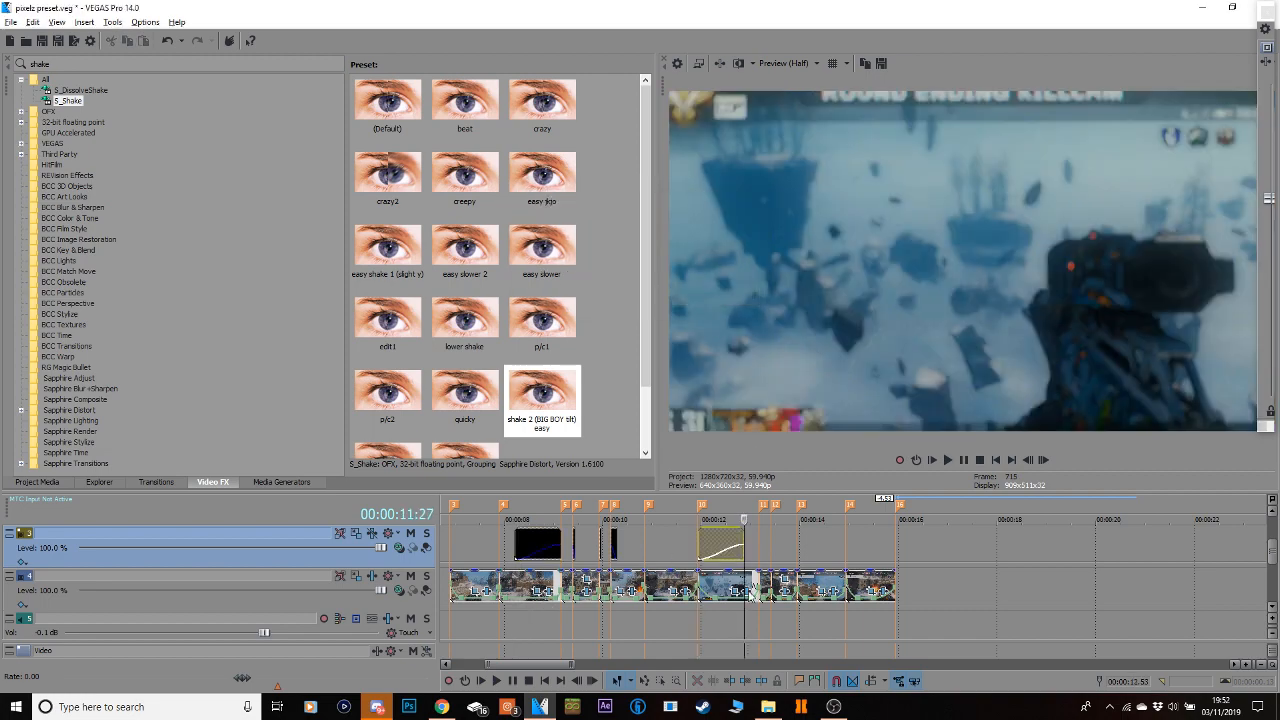
drag(714, 538, 728, 544)
Set a loop region from just before marker 10 to marker 13, then step through the frames and play it back to review the overlay.
drag(1005, 572, 660, 545)
click(660, 545)
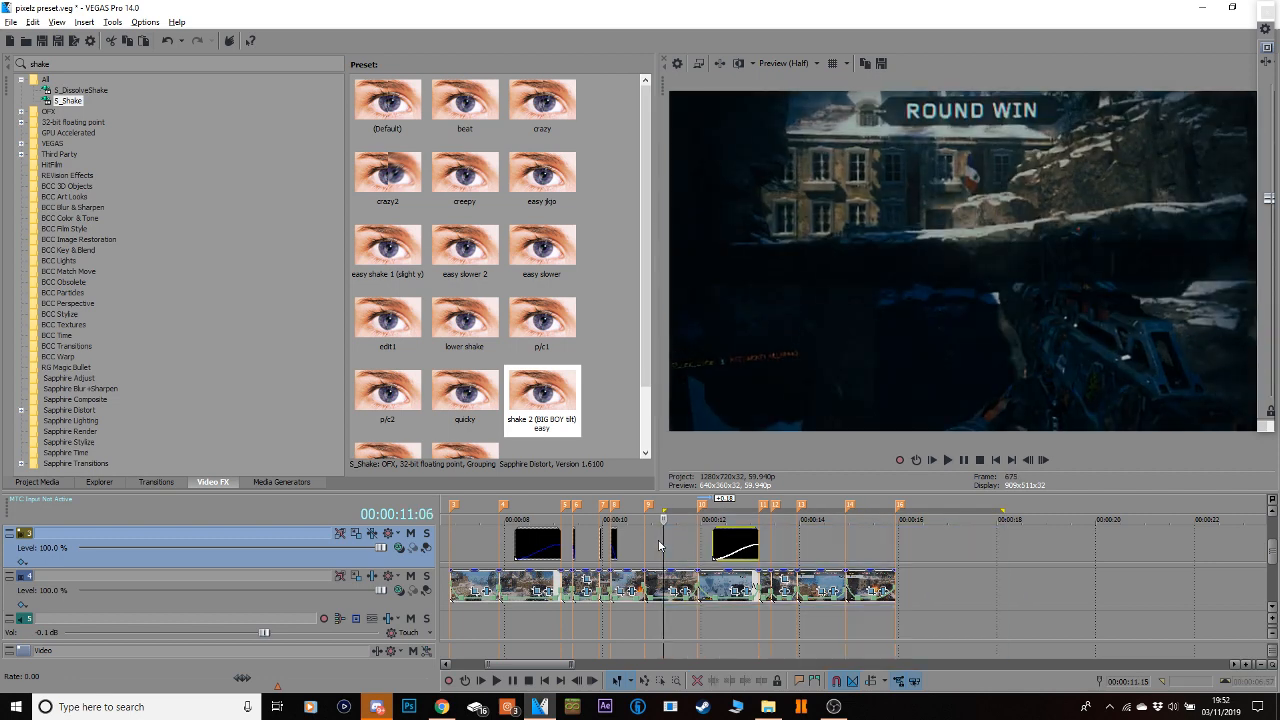
key(Right)
key(Right)
key(Right)
key(Right)
key(Right)
key(Right)
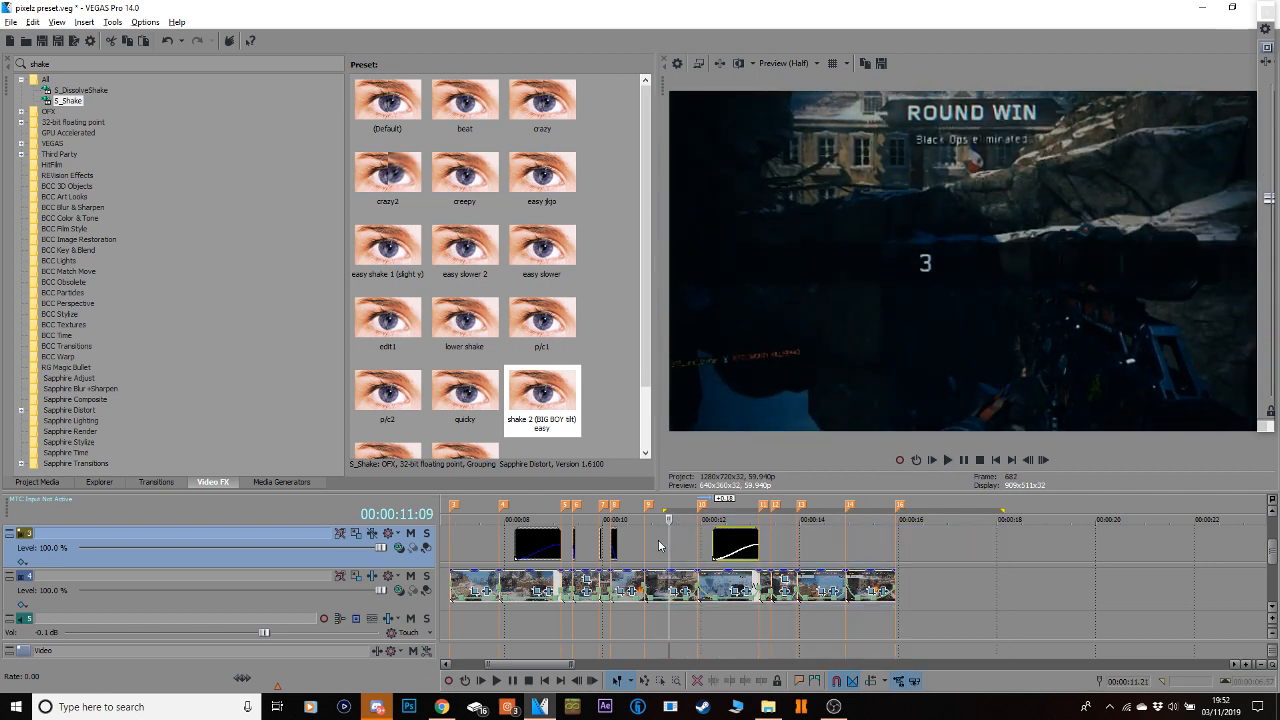
key(Right)
key(Right)
key(Right)
key(Right)
key(Right)
key(Right)
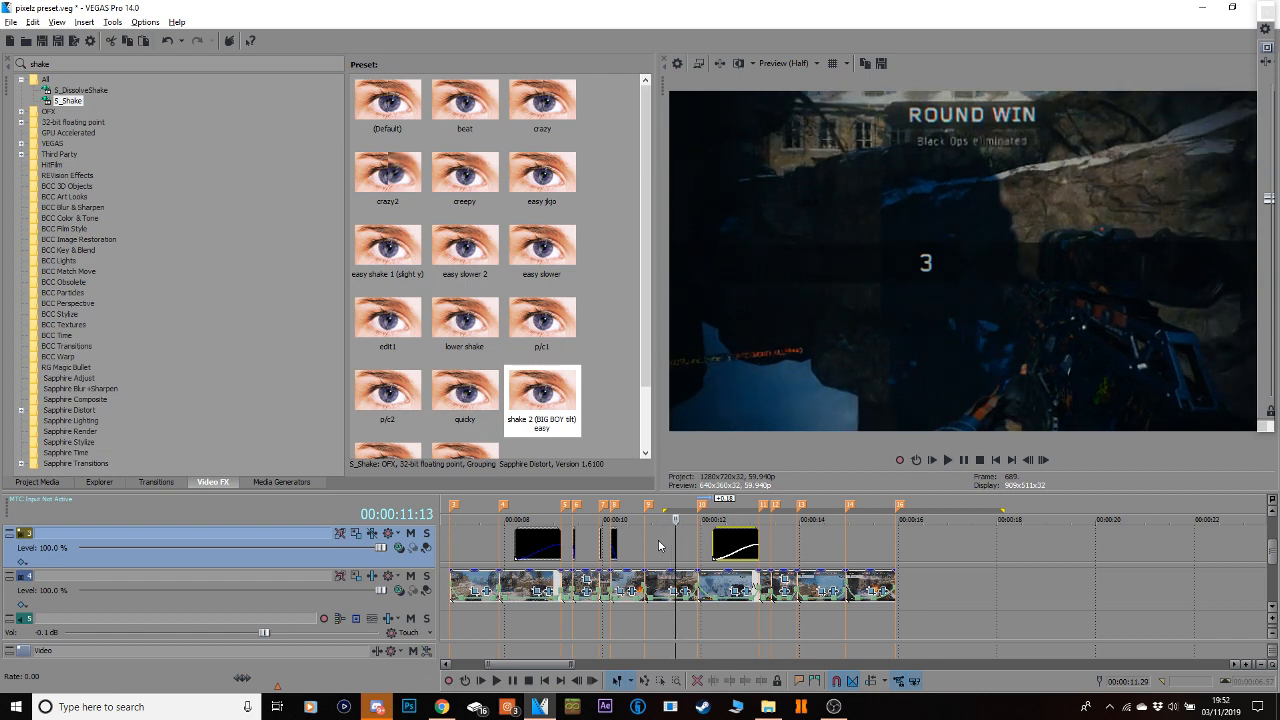
key(Right)
key(Right)
key(Right)
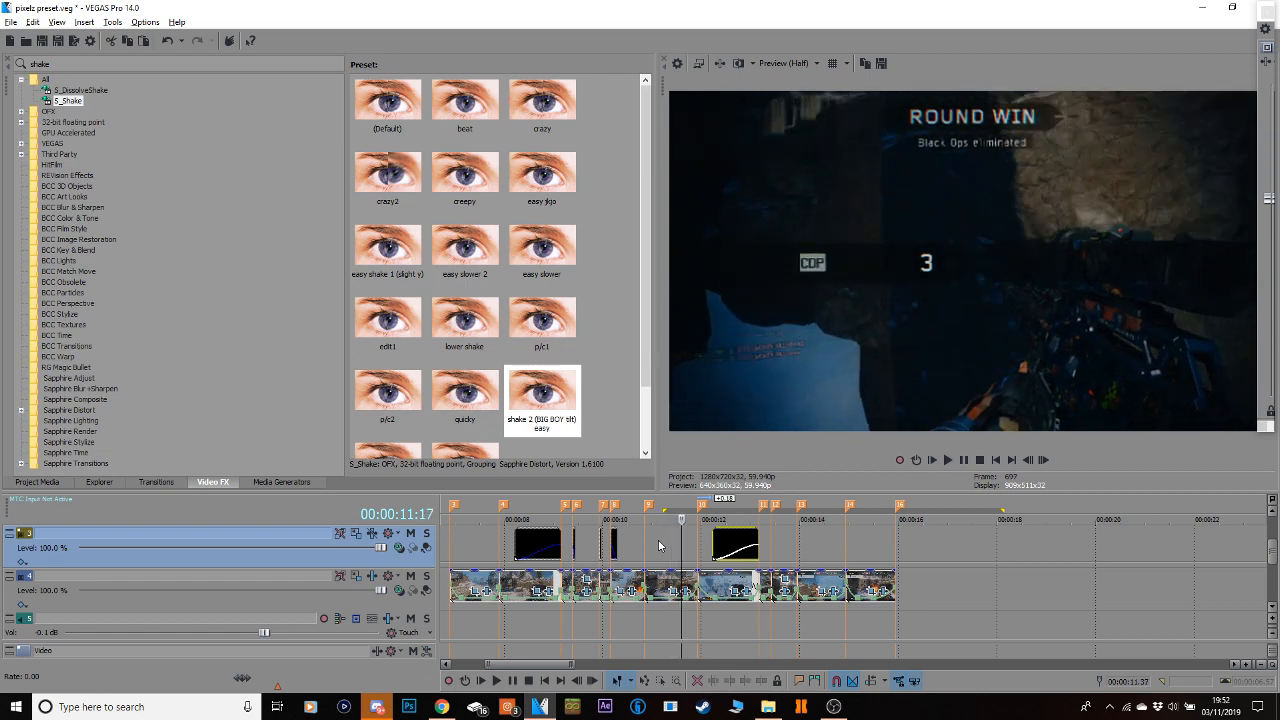
key(Right)
key(Right)
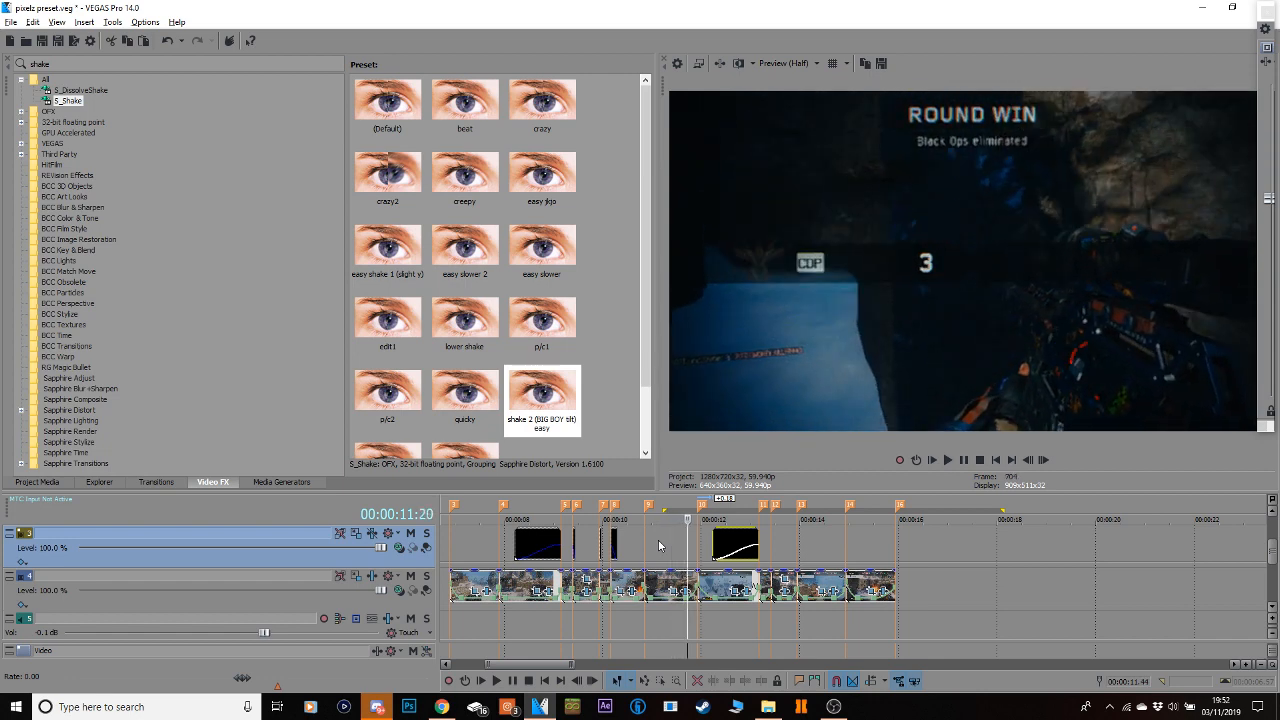
key(BackSpace)
key(space)
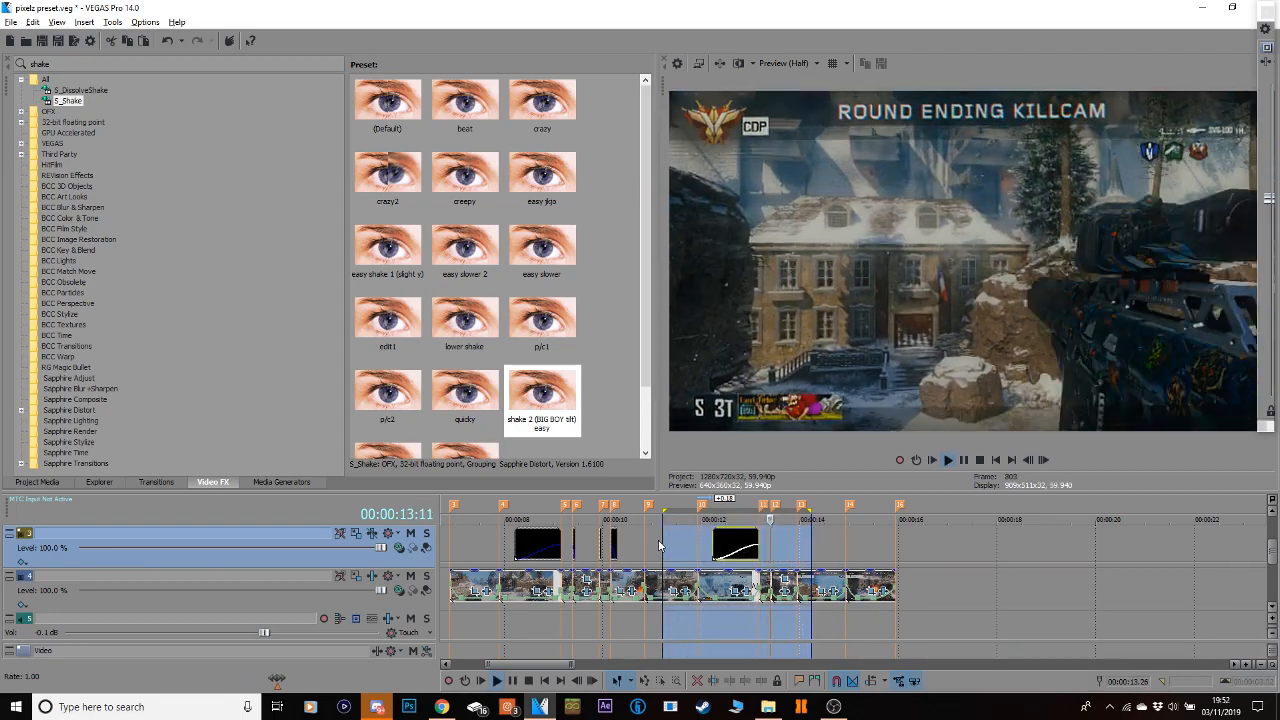
key(space)
Inspect the Film effect's settings in track 4's effects chain, and save the project.
click(697, 555)
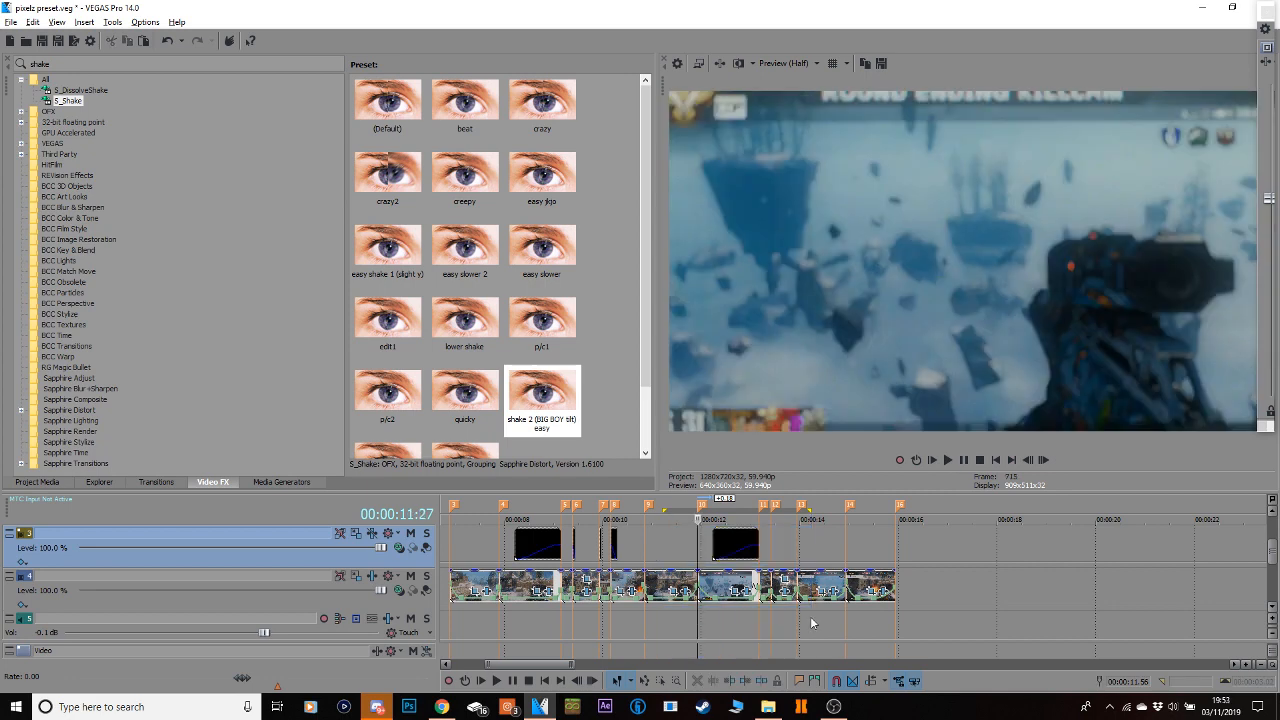
click(372, 577)
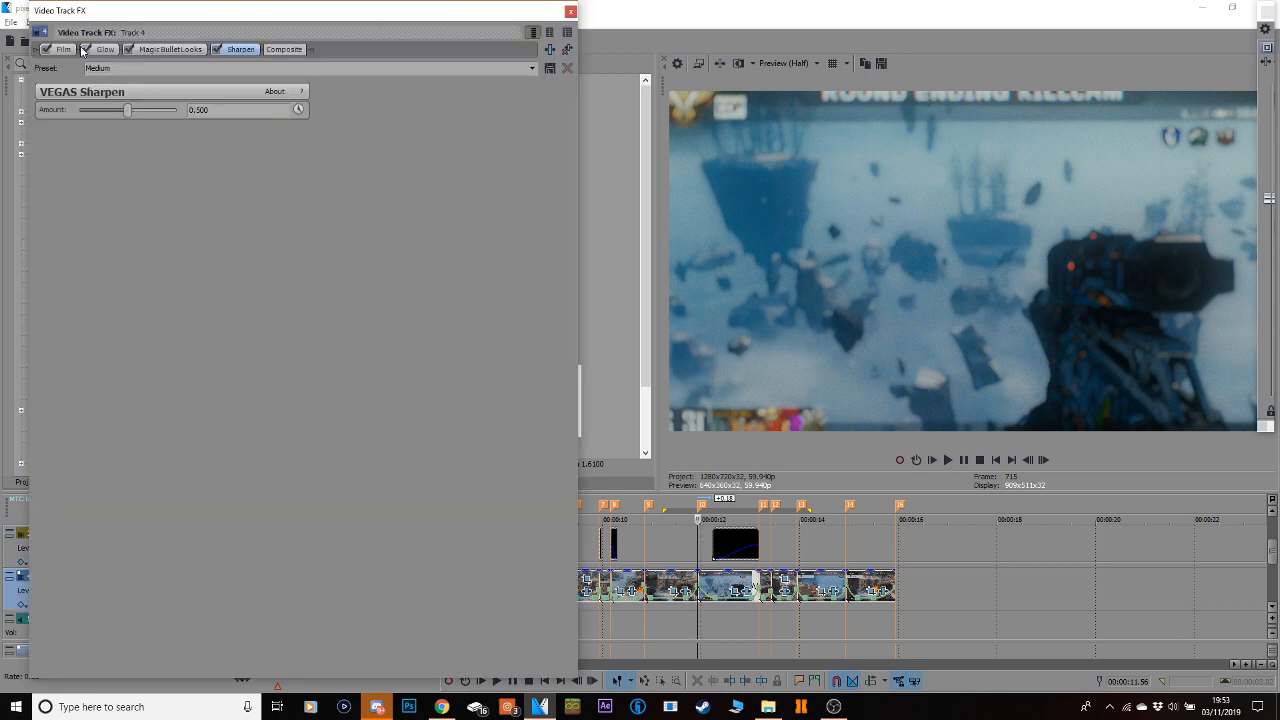
click(79, 49)
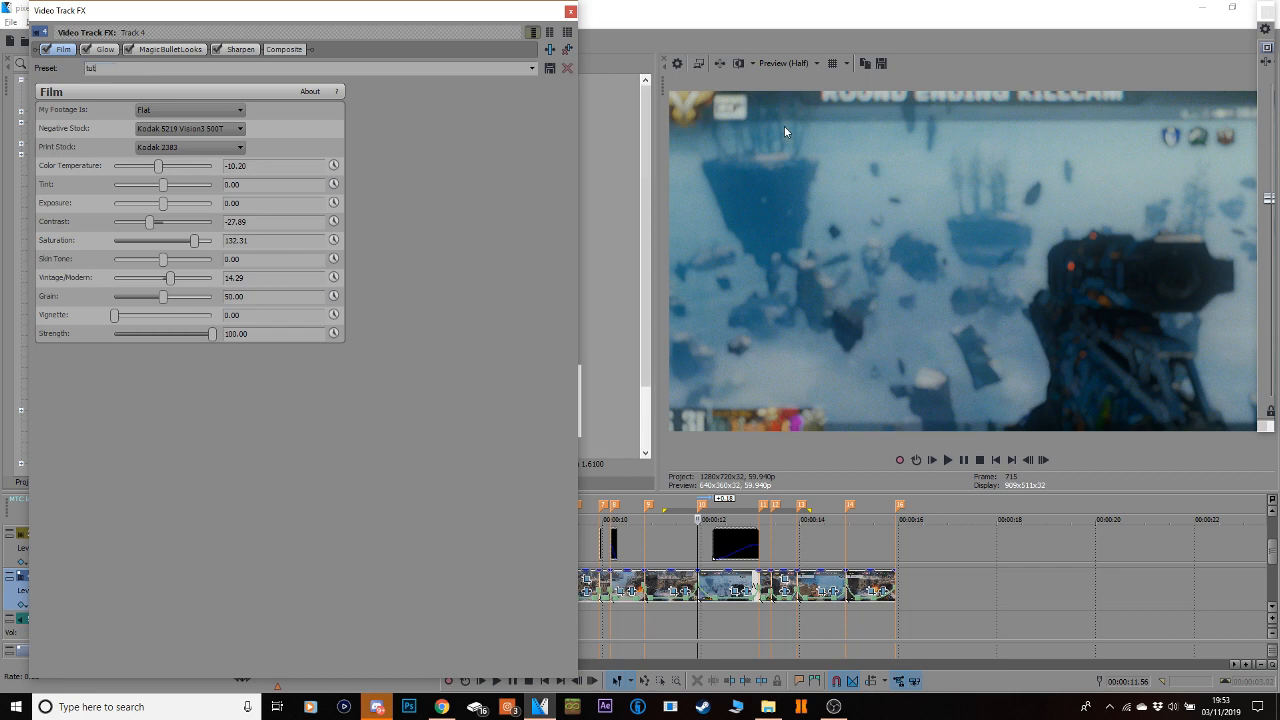
click(570, 11)
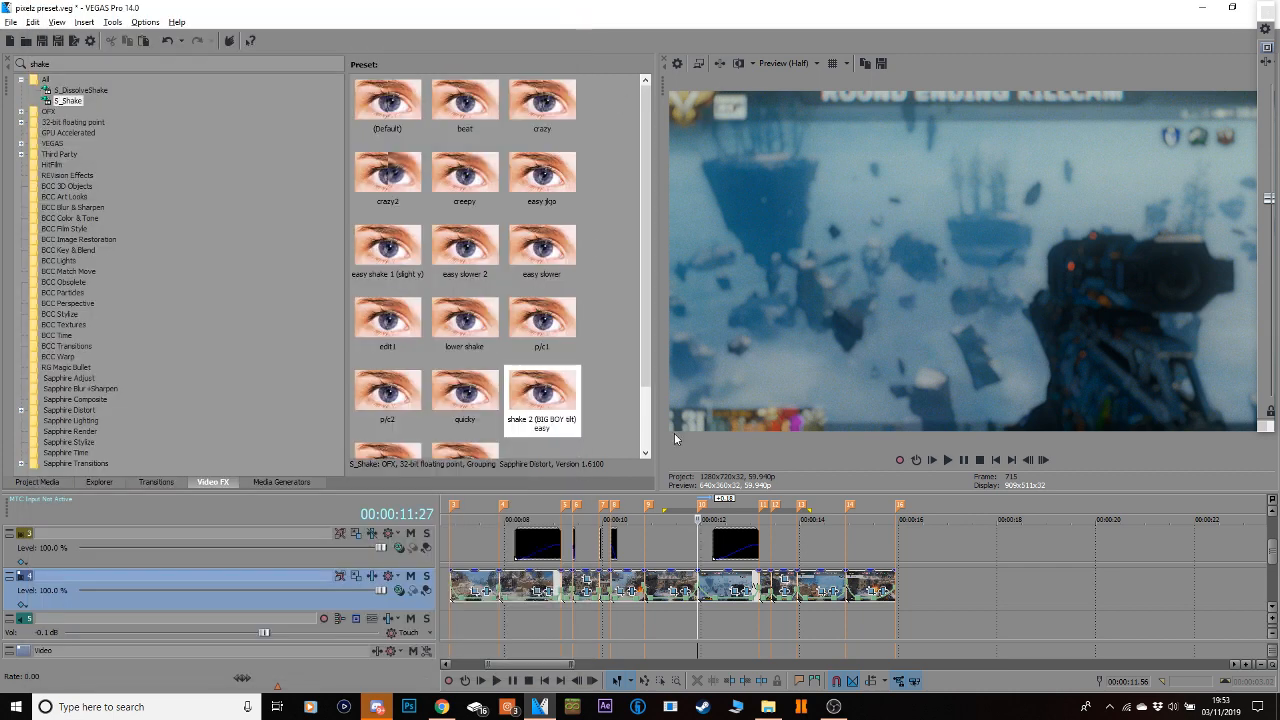
click(759, 582)
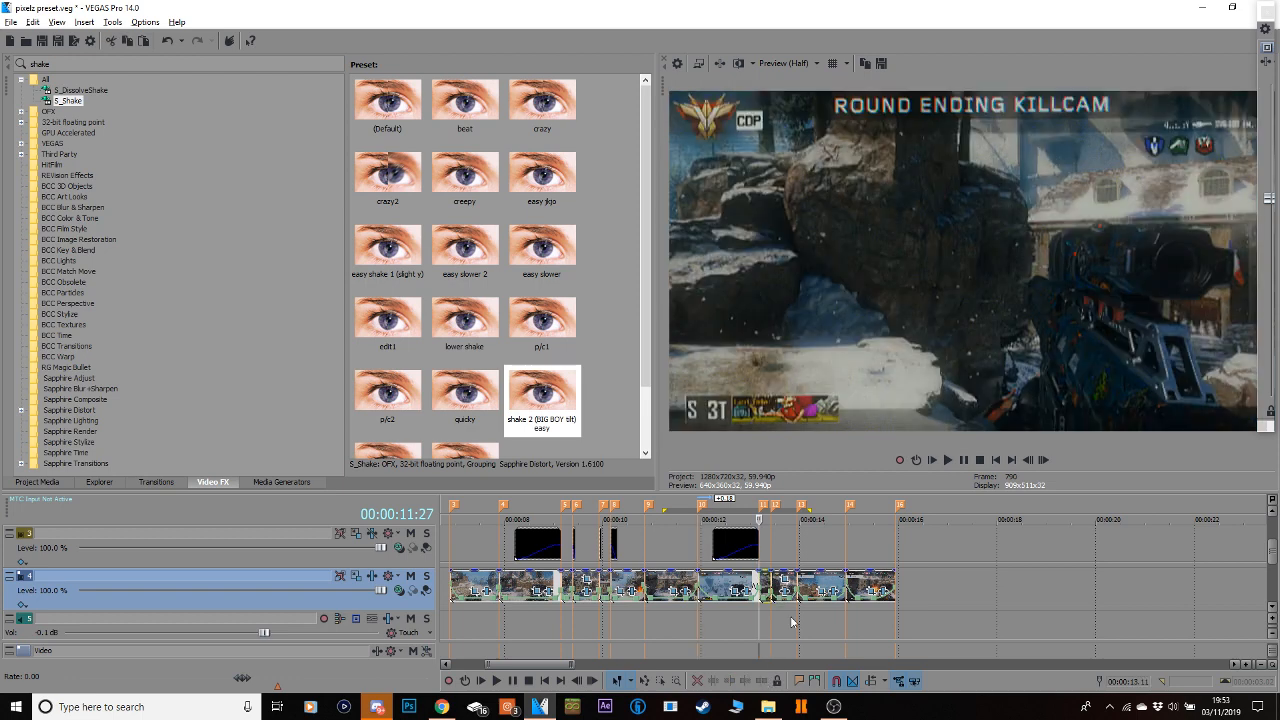
key(ctrl+s)
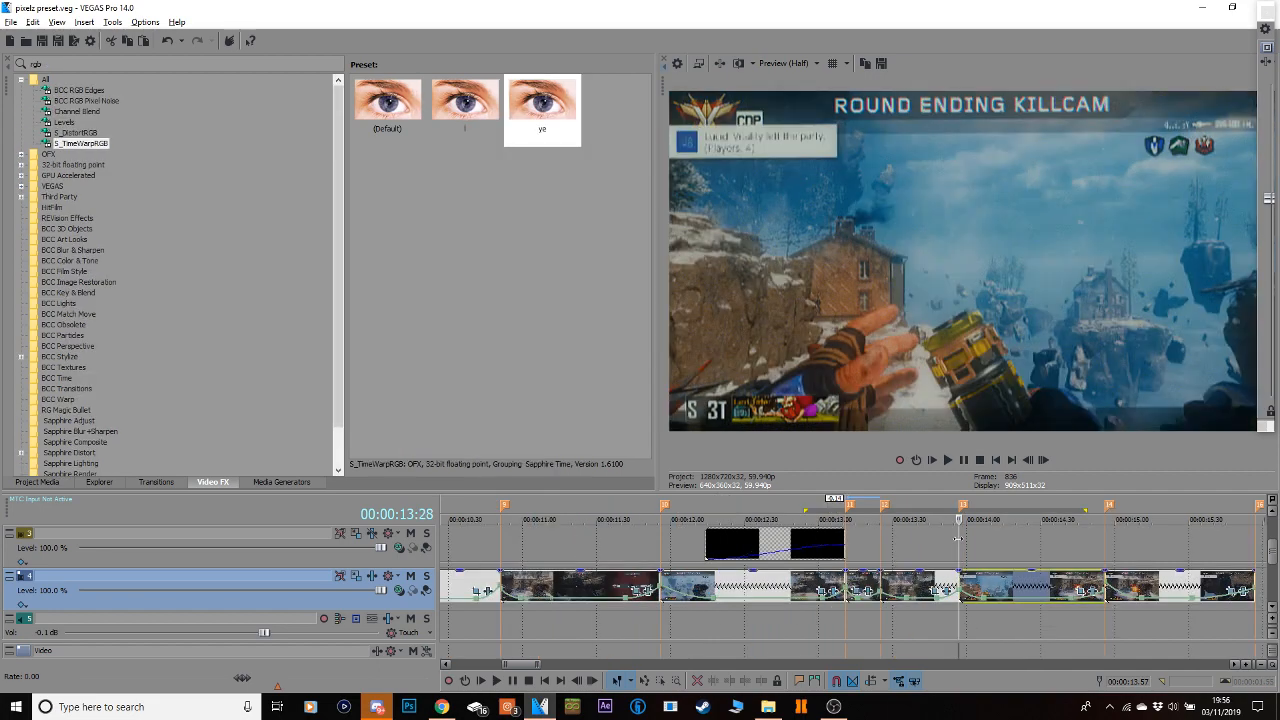
Paste a copy of the marker 13 clip onto track 3 directly above the original, and start a new video effects search.
click(957, 540)
key(ctrl+v)
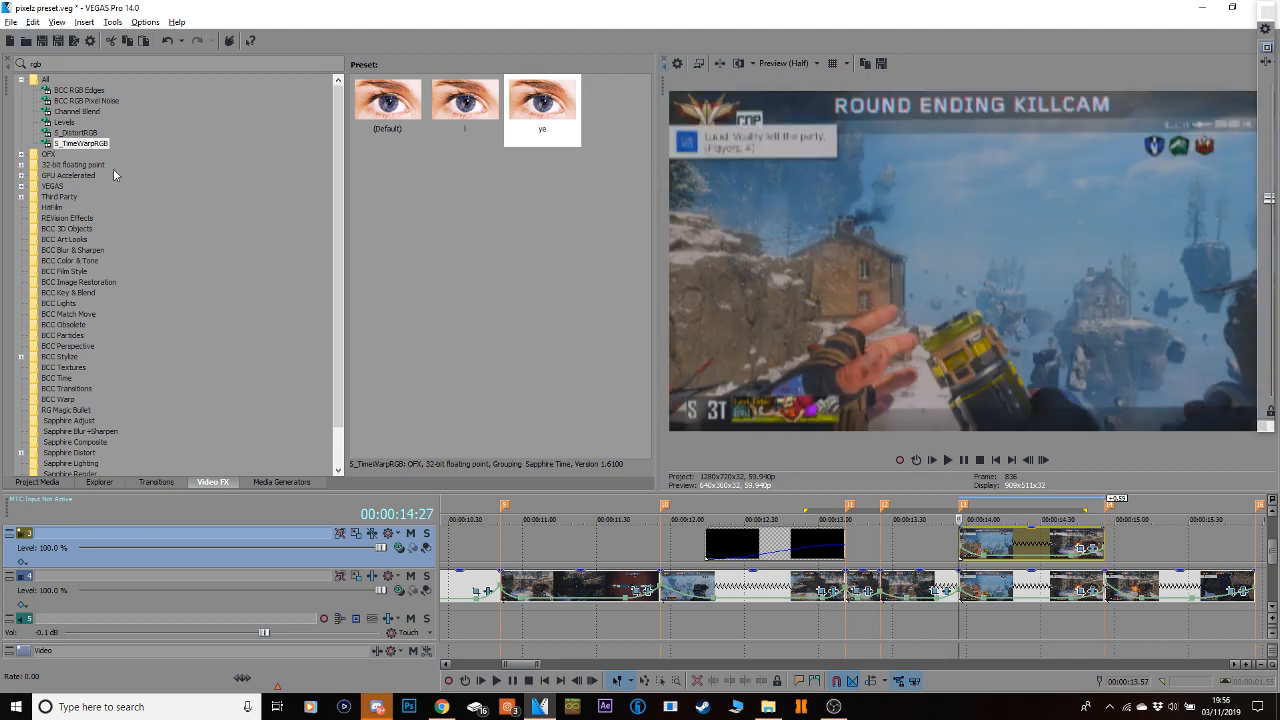
double_click(52, 63)
text(f)
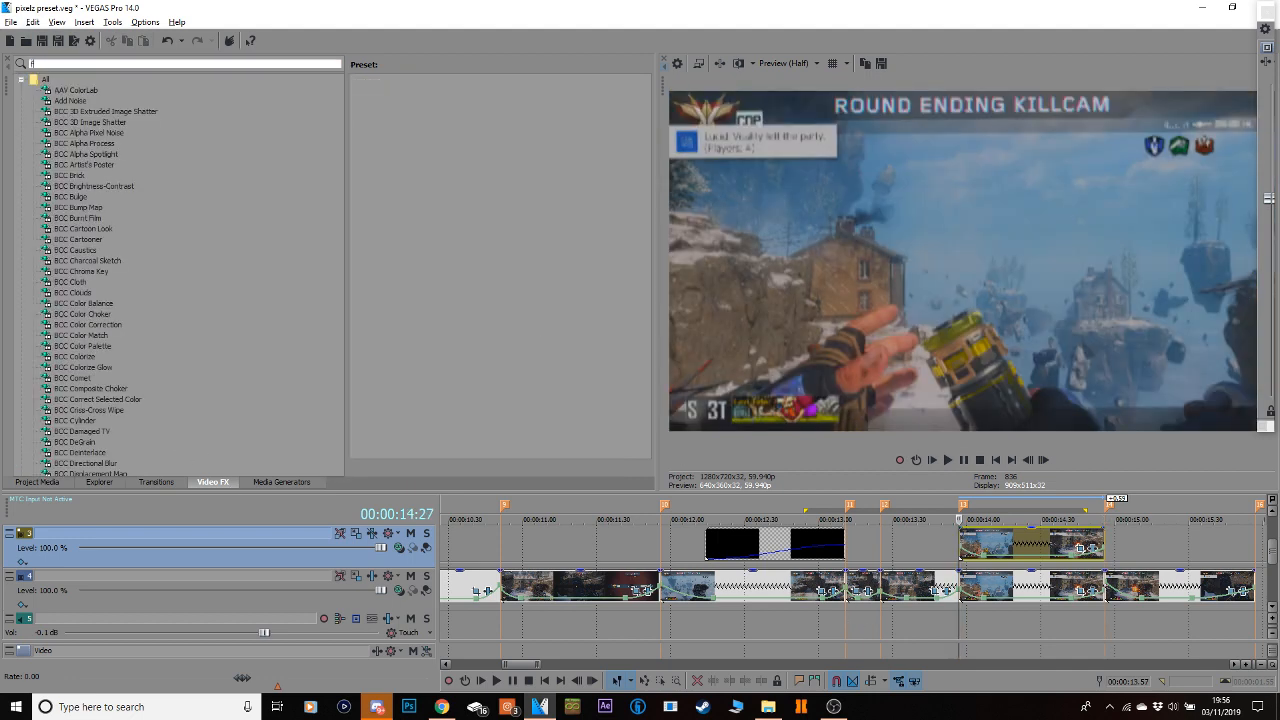
Apply the Film effect with the "tut" preset to the upper-track clip that starts at marker 13.
text(ilm)
click(60, 154)
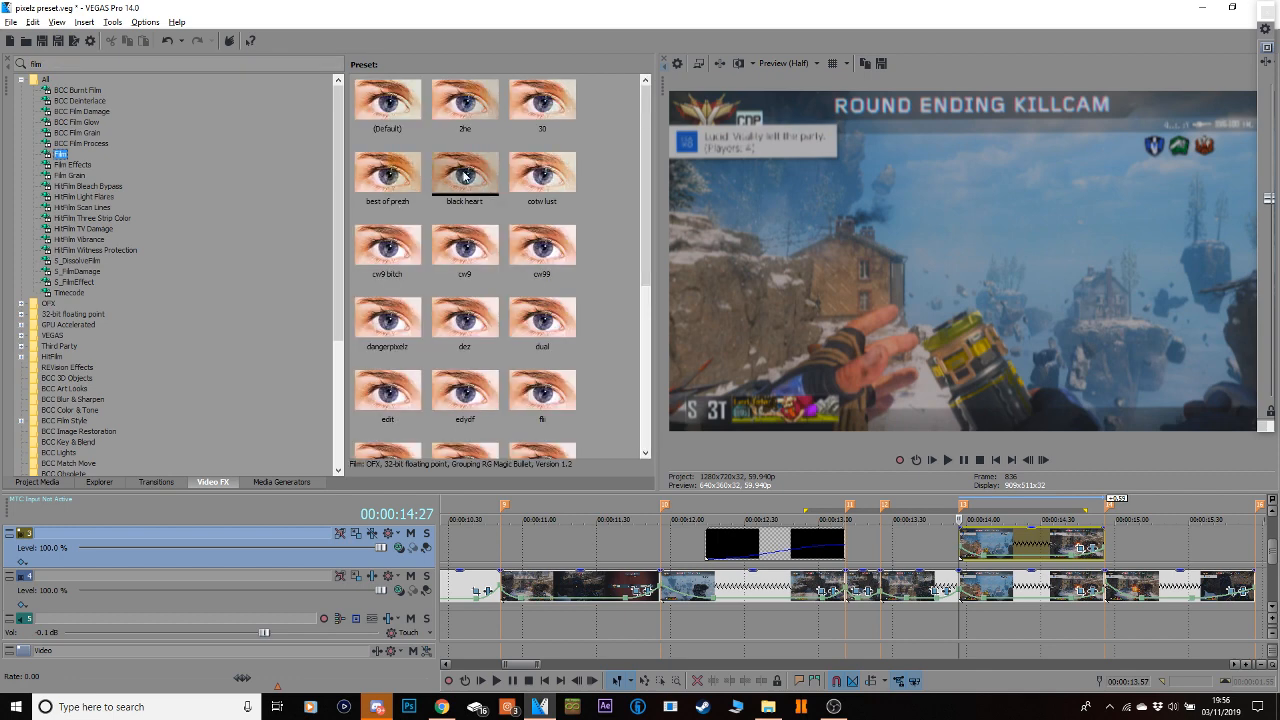
scroll(645, 208, down, 5)
drag(489, 407, 1041, 553)
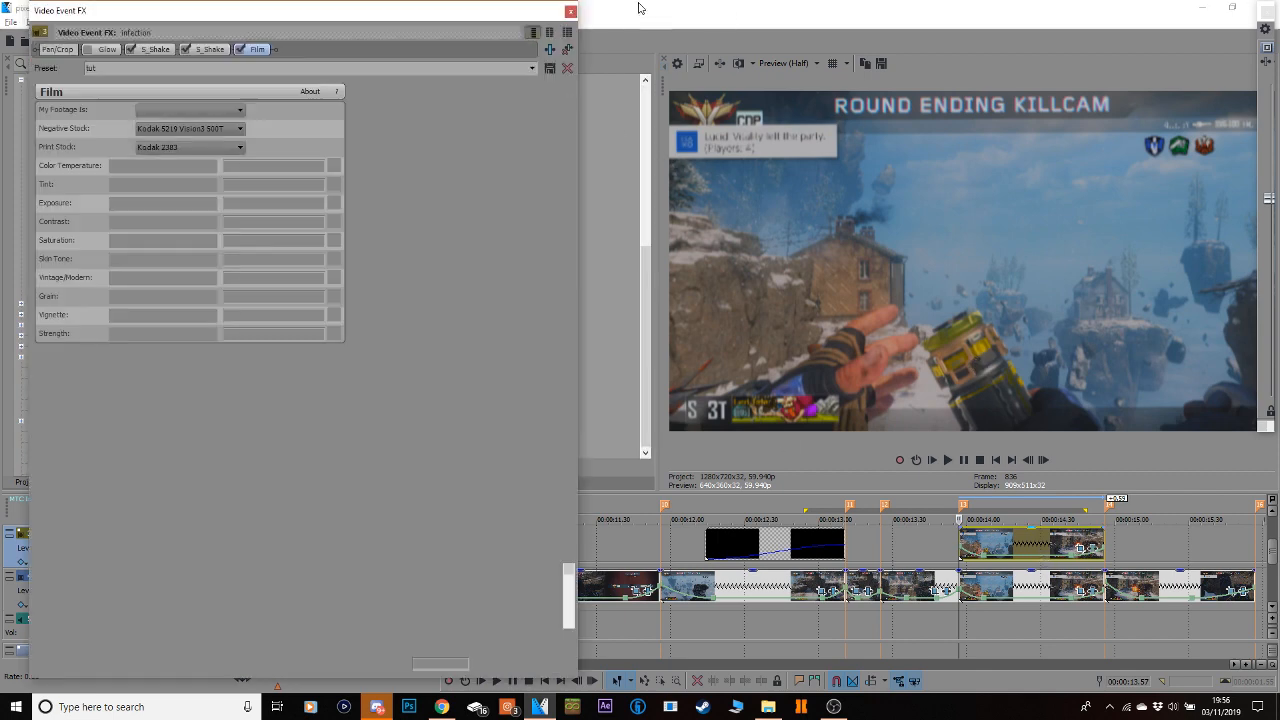
click(571, 12)
click(1010, 542)
click(958, 533)
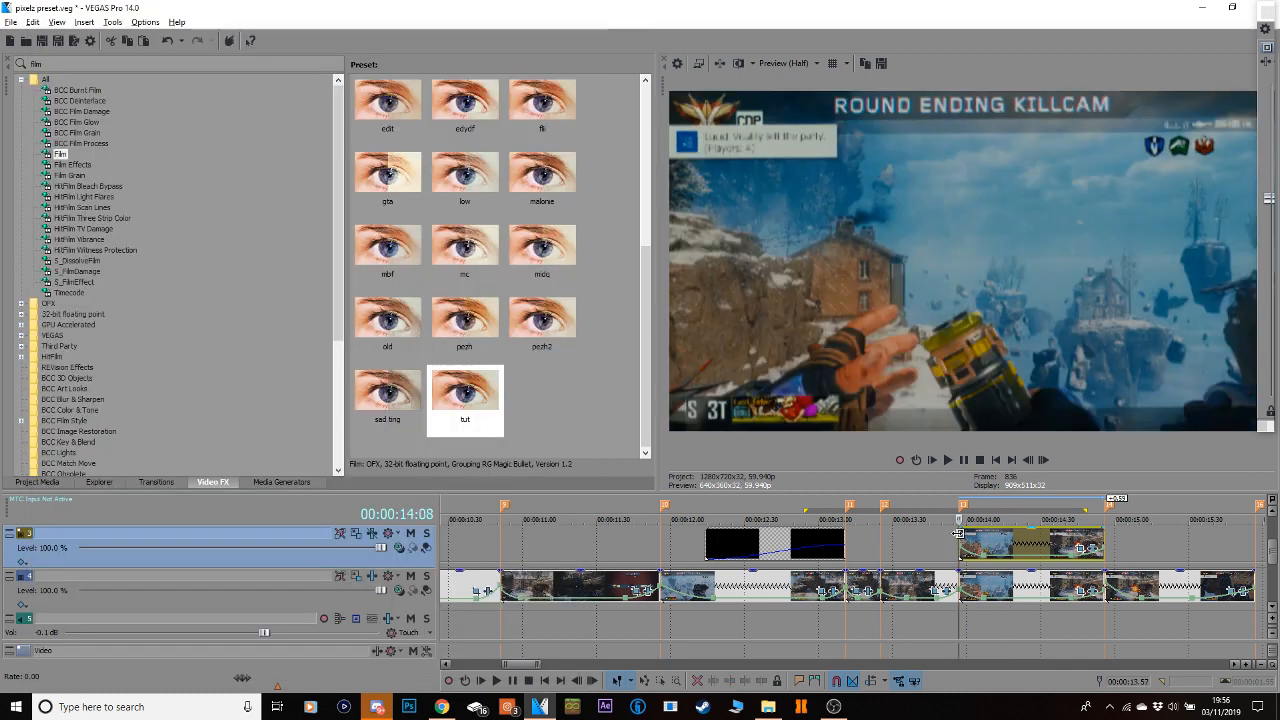
Add the S_TimeWarpRGB effect with the "ye" preset to the same upper-track clip and preview it.
drag(52, 64, 2, 67)
key(BackSpace)
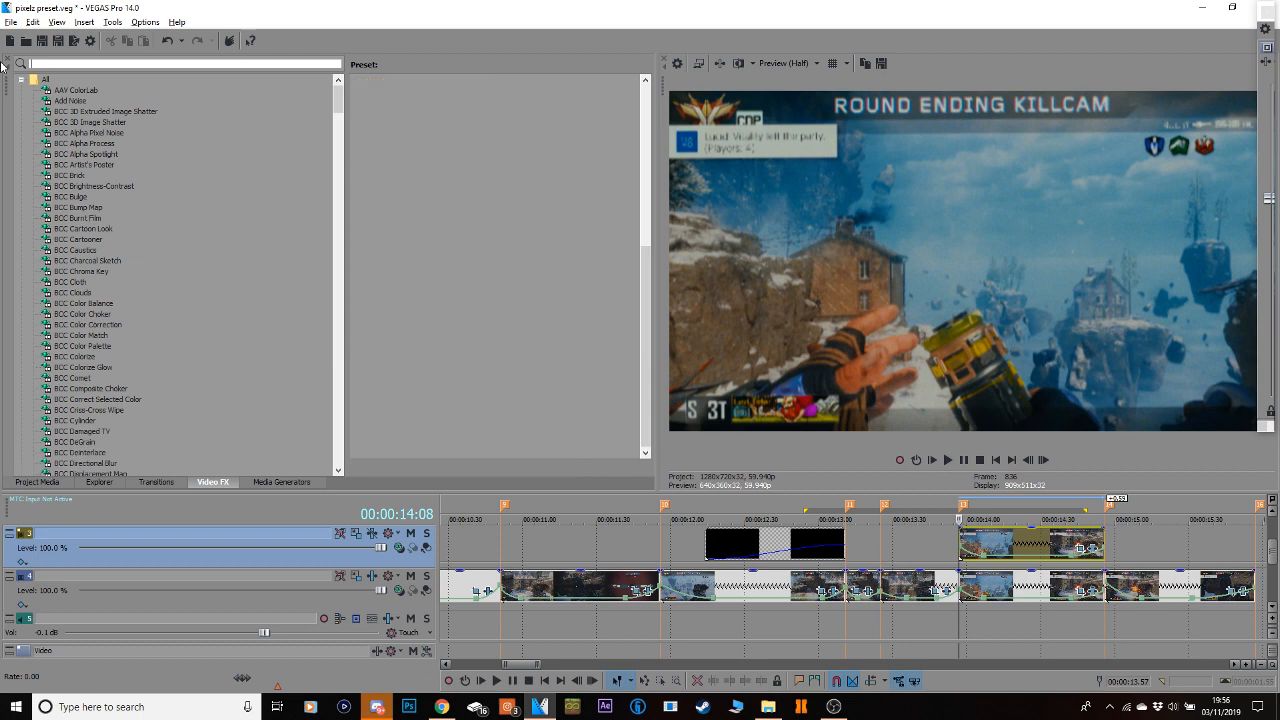
text(rgb)
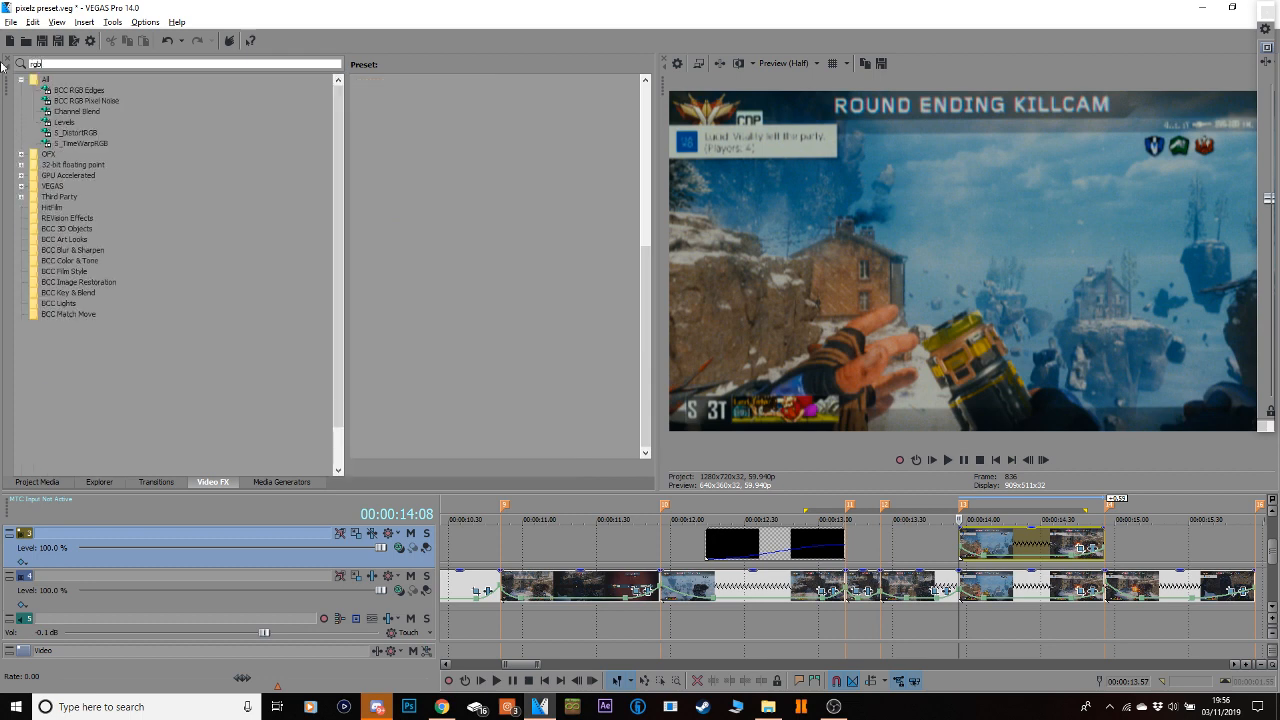
click(88, 144)
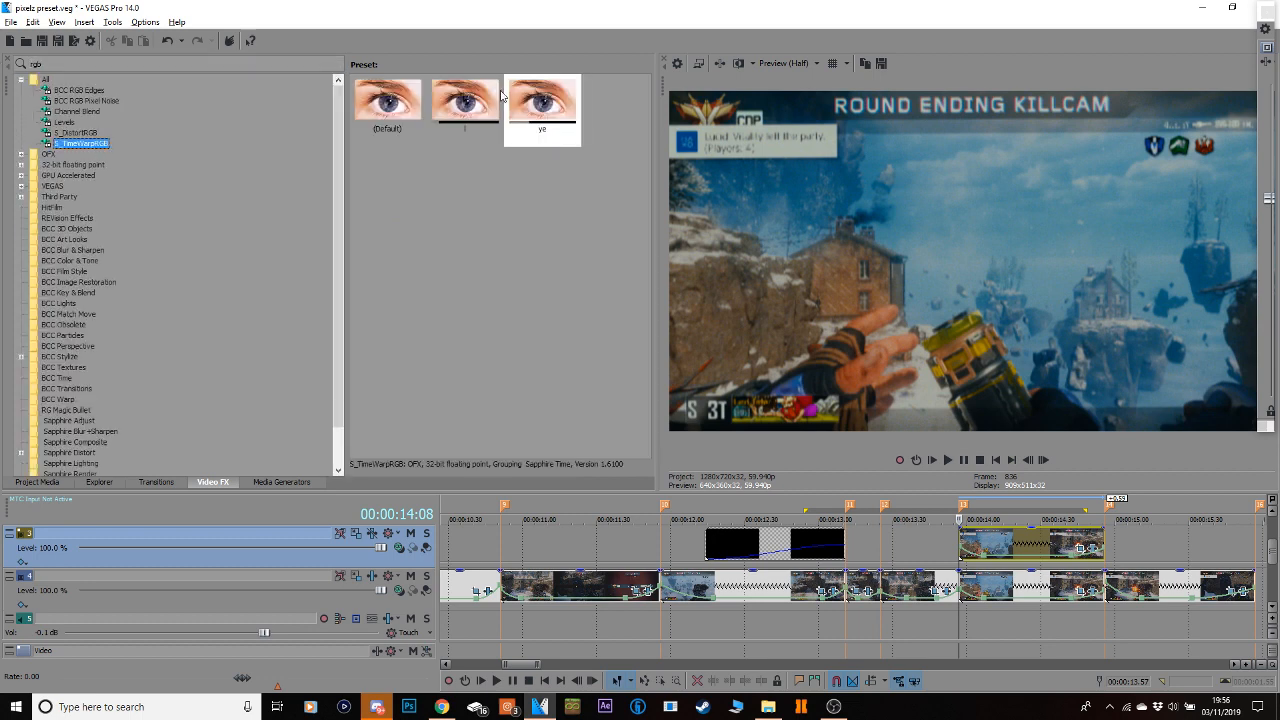
drag(519, 88, 896, 404)
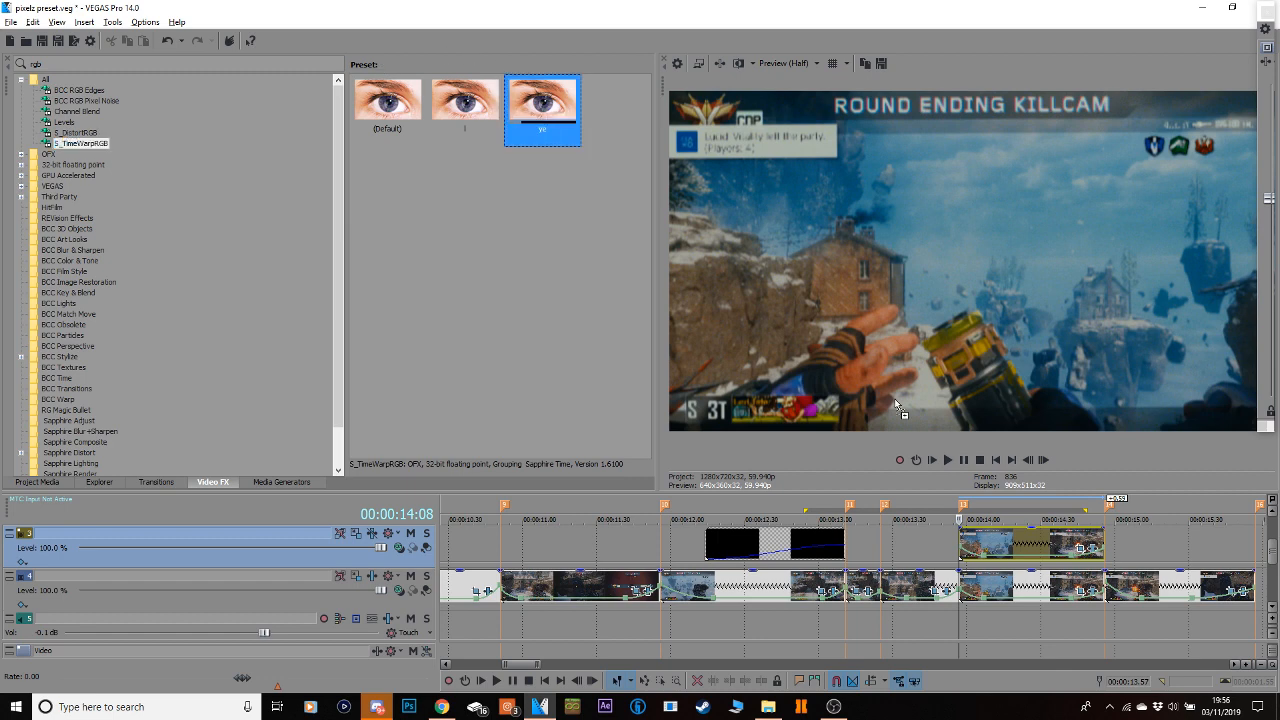
drag(1004, 540, 1004, 540)
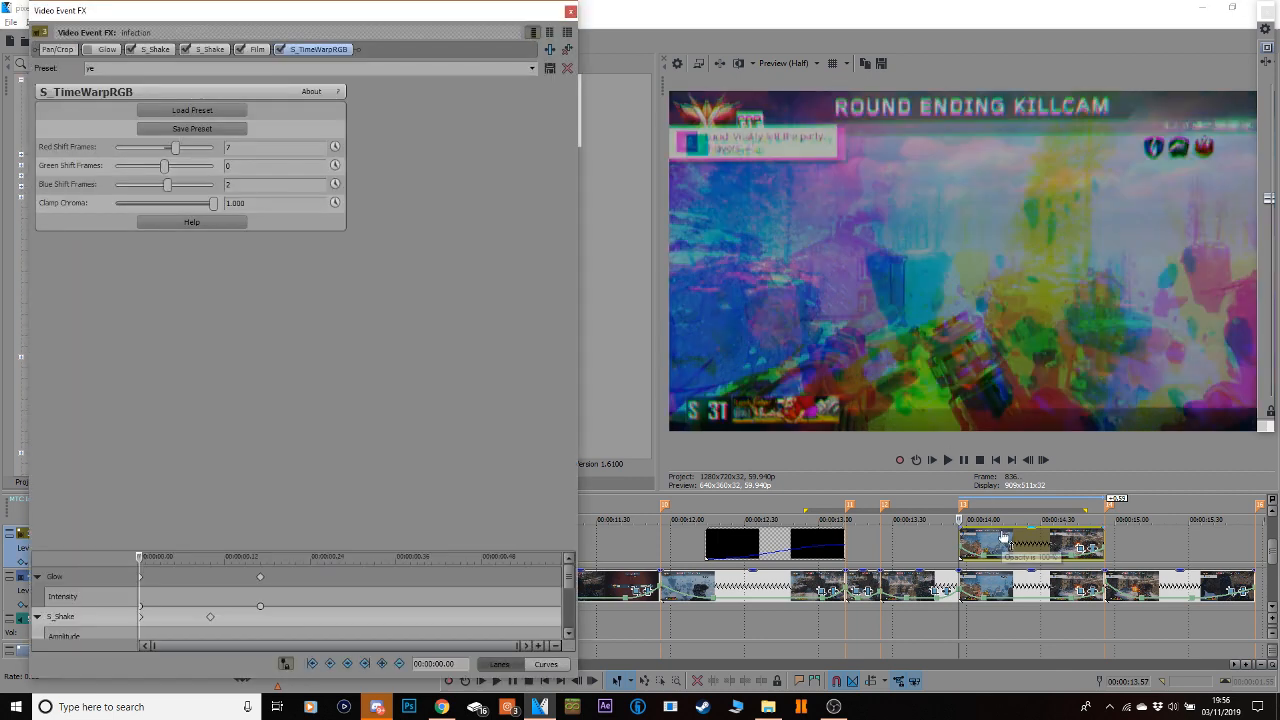
click(957, 630)
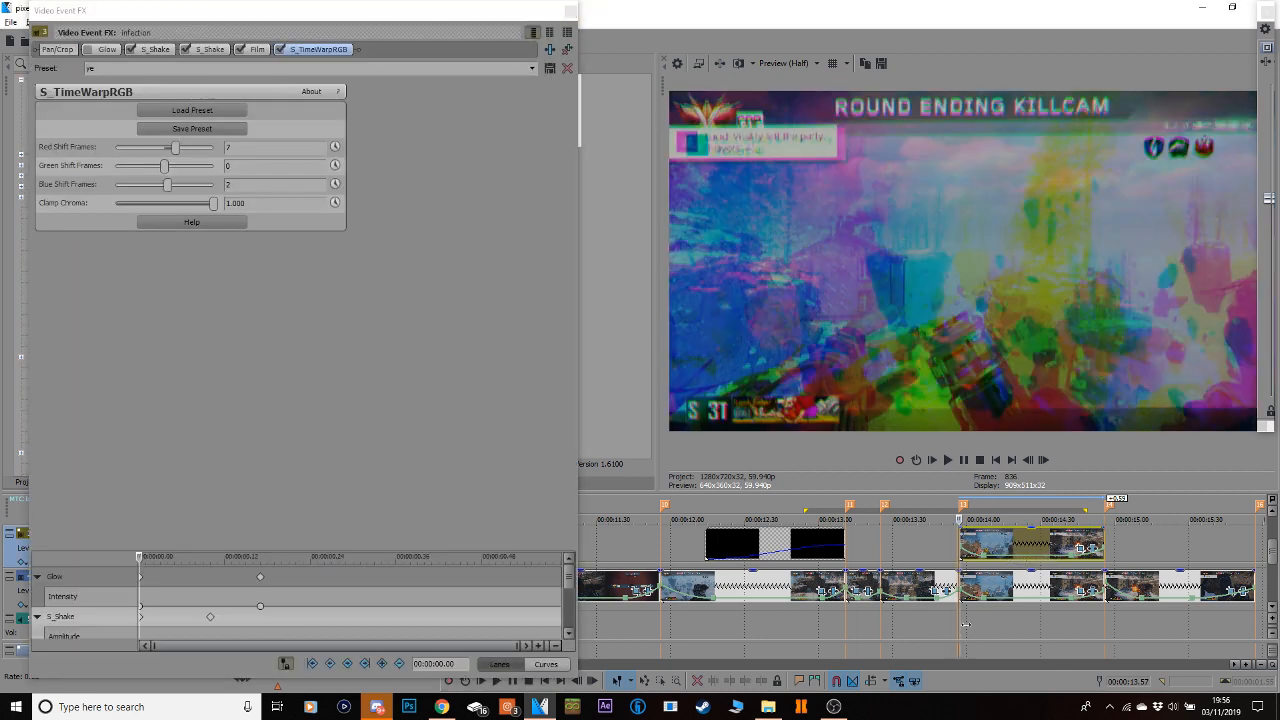
key(space)
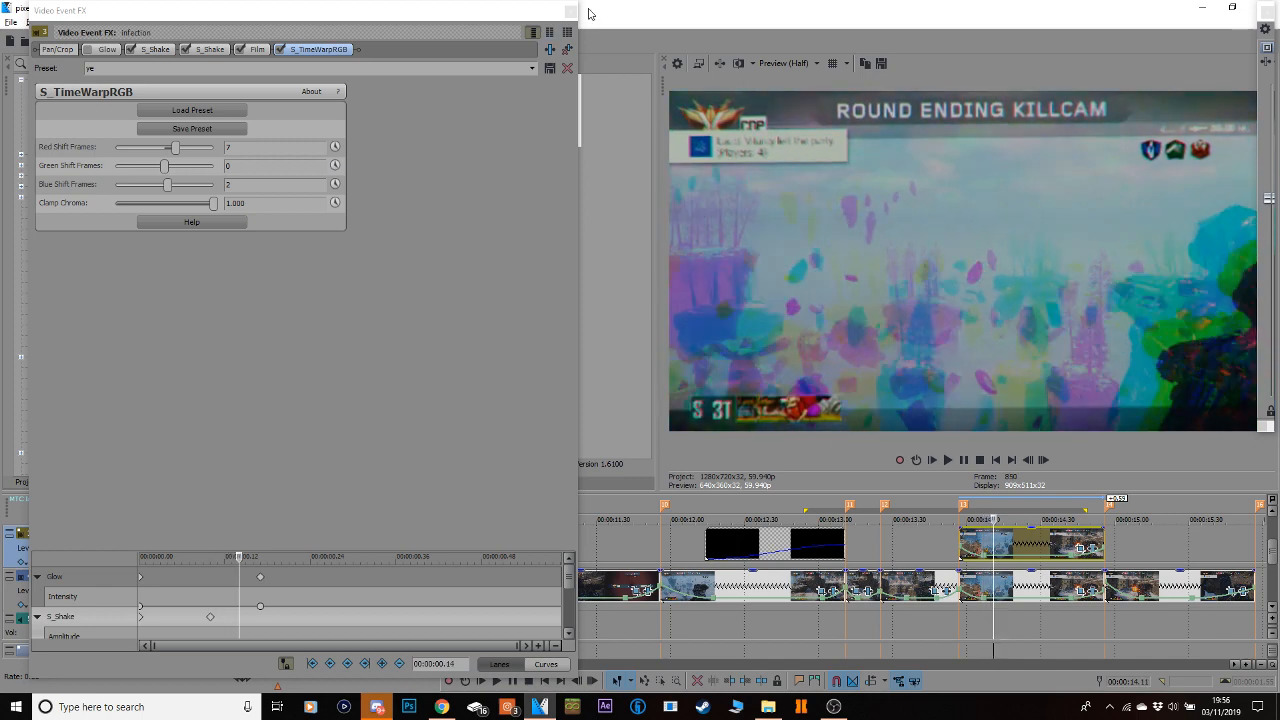
click(570, 10)
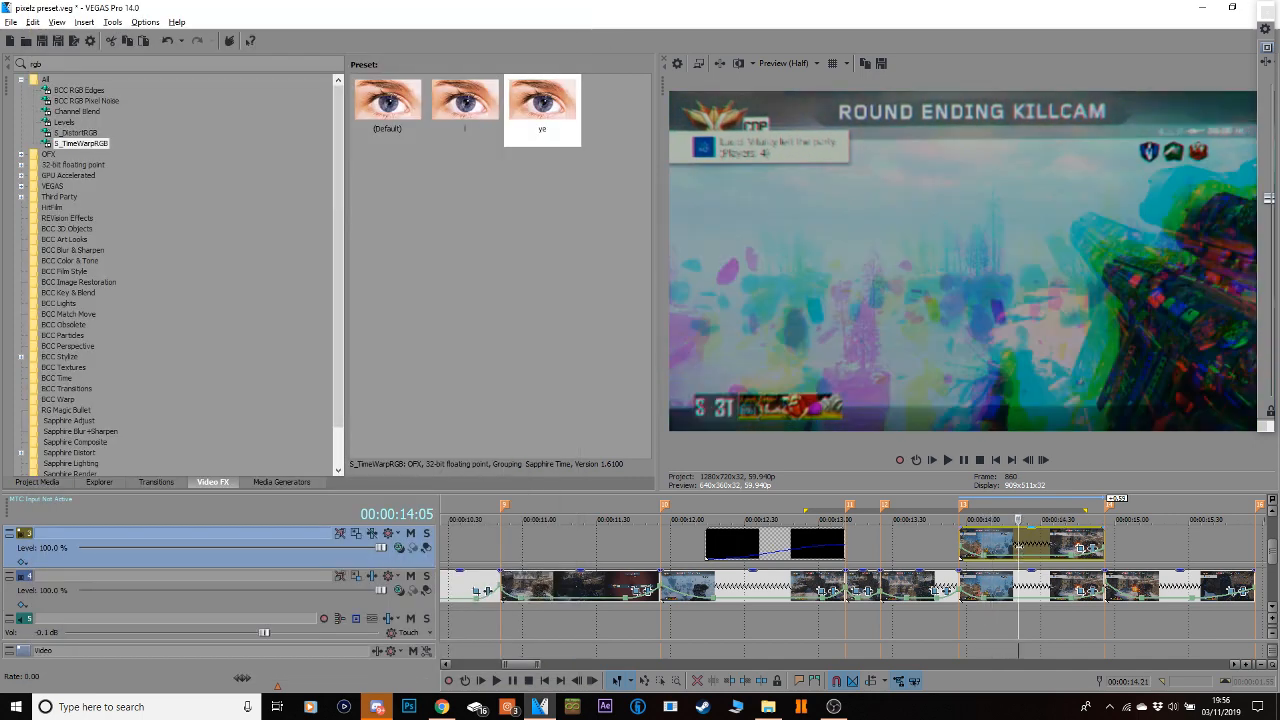
Cut off the upper-track clip at 00:00:14.21 and fade it out over its whole remaining length.
key(s)
key(Delete)
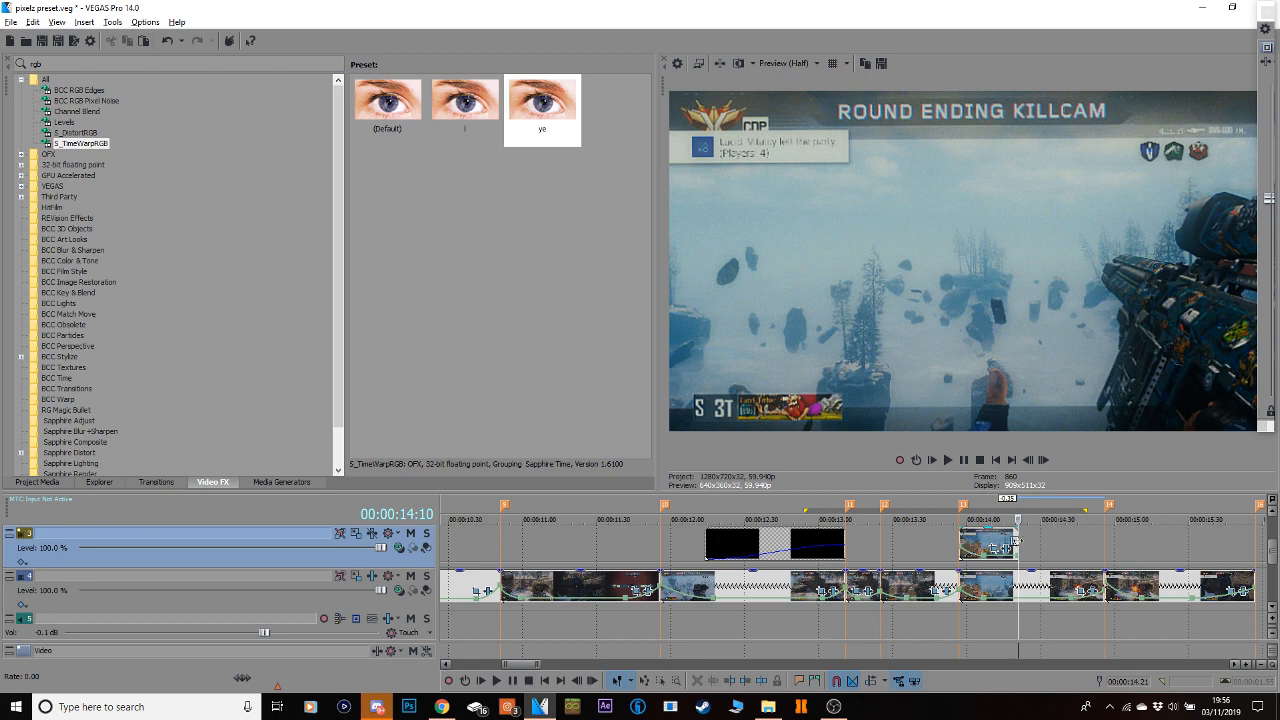
drag(1019, 529, 957, 545)
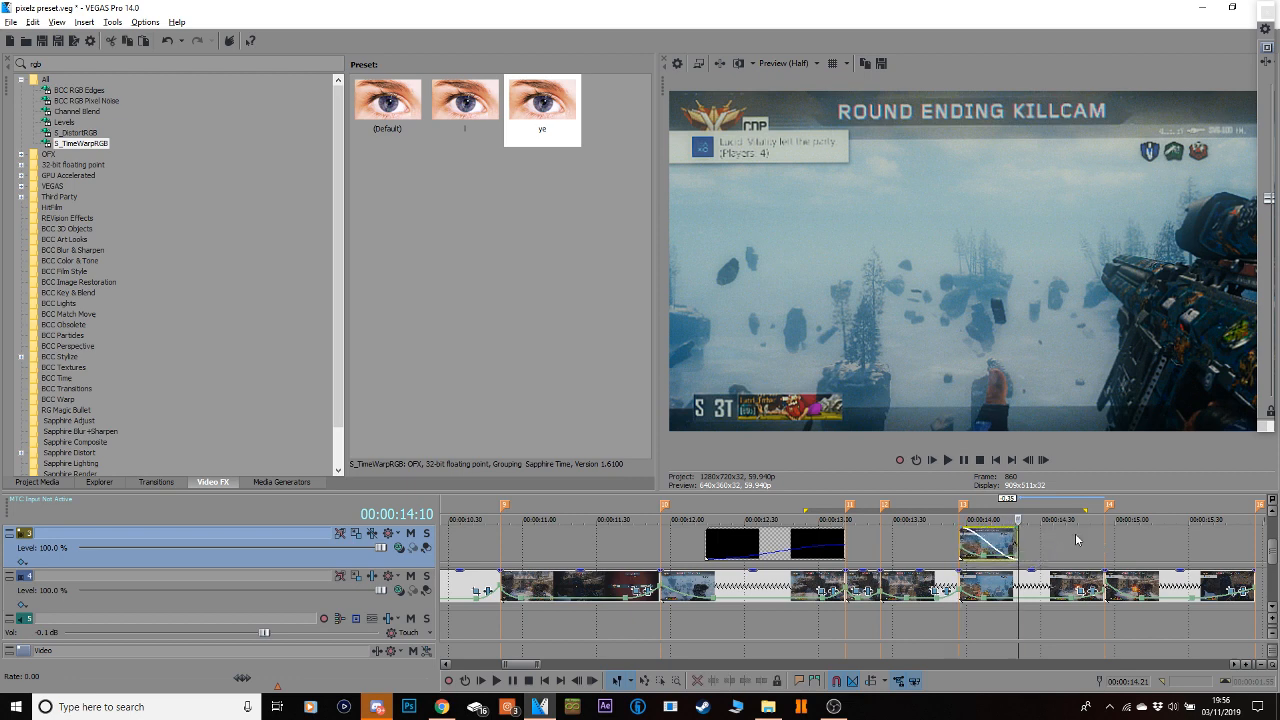
Play back the section from about 00:00:13.00 to just past marker 14 to check the faded RGB clip.
drag(1173, 538, 822, 553)
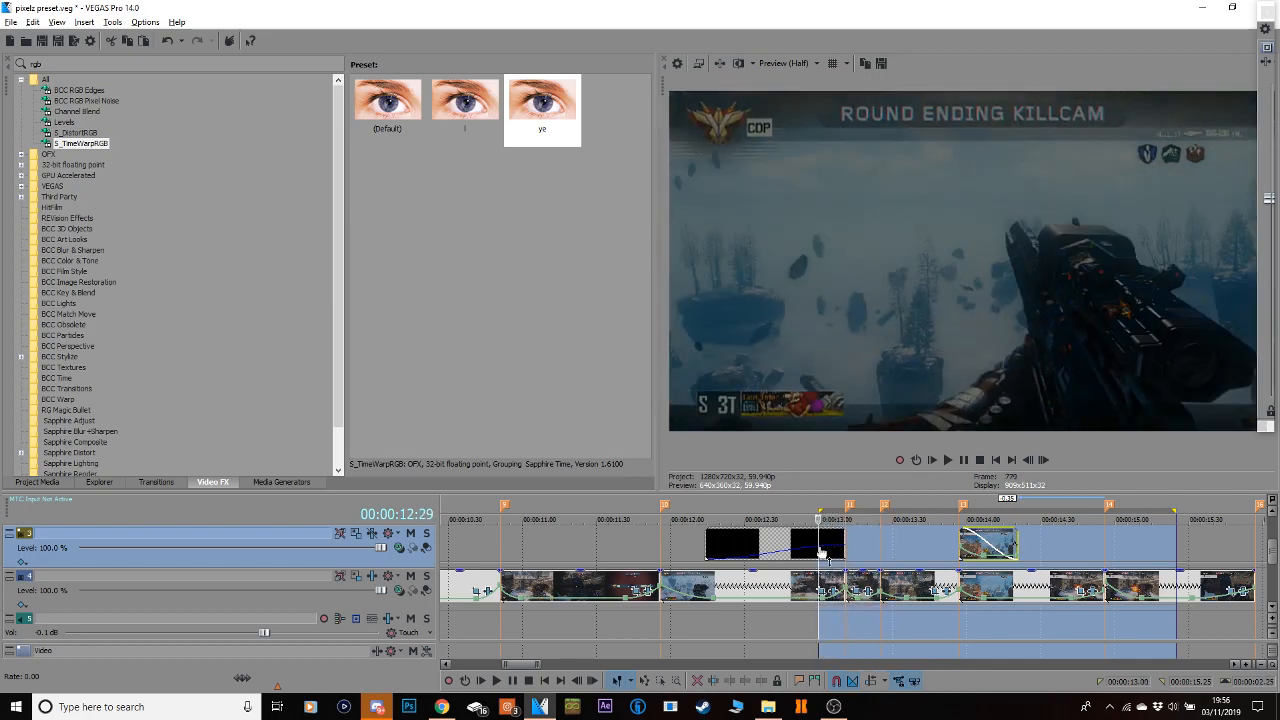
key(space)
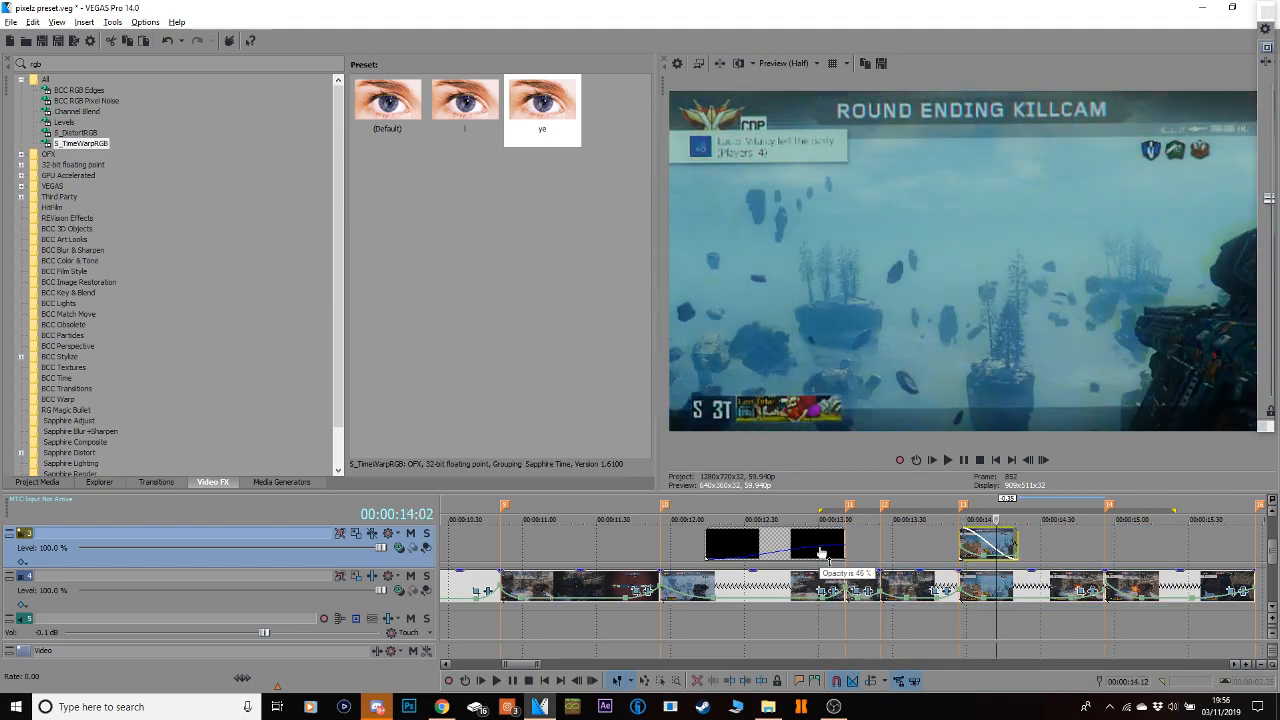
key(Right)
key(Right)
key(Right)
key(Right)
key(Right)
key(Right)
key(Right)
key(Right)
key(o)
key(space)
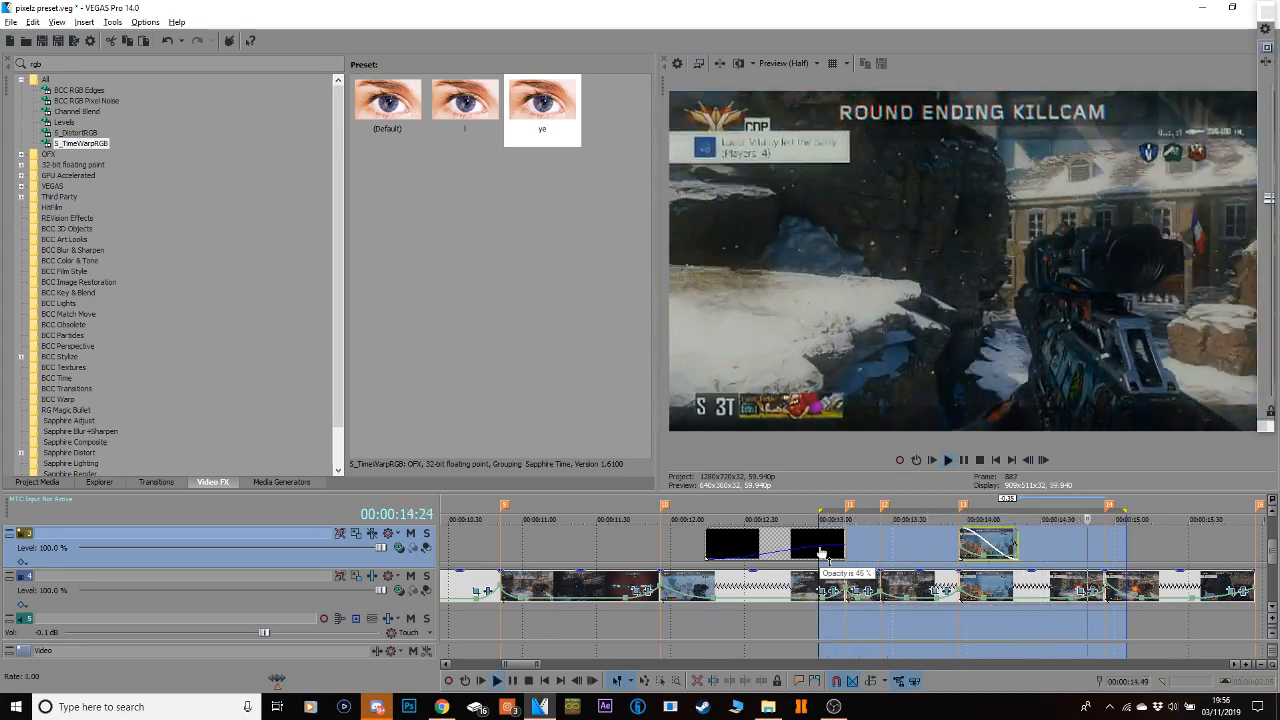
key(space)
key(space)
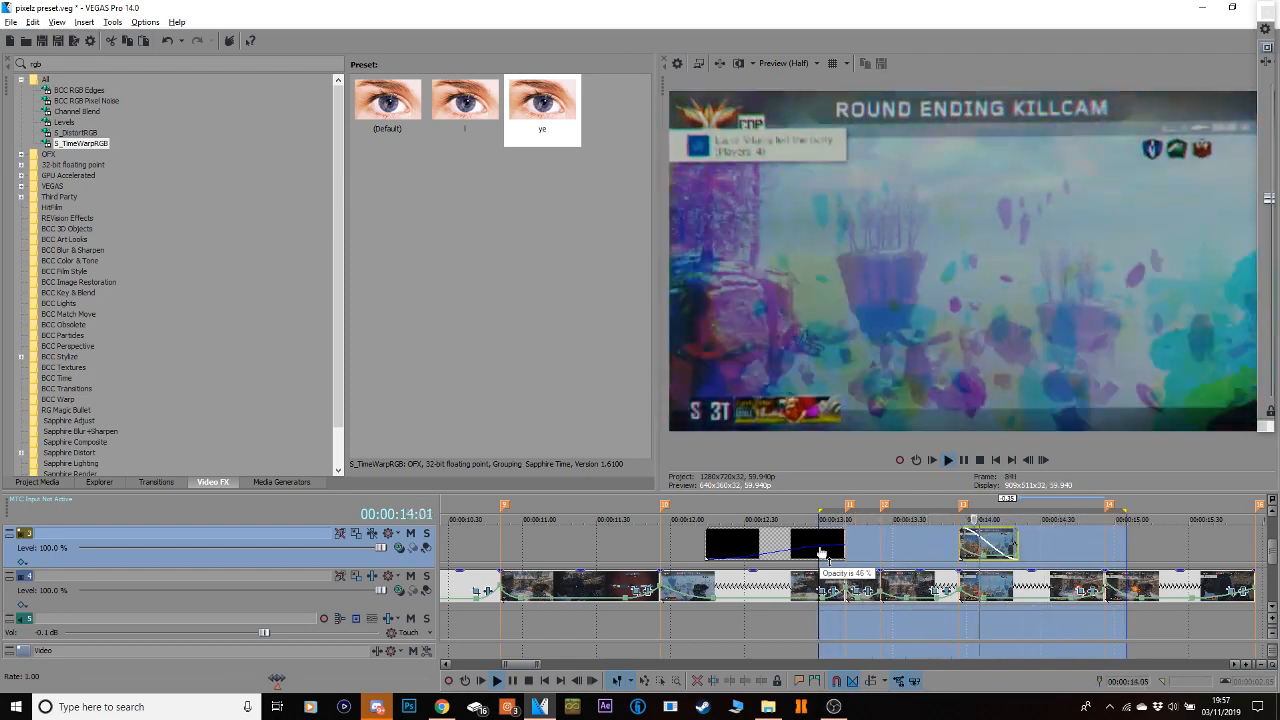
key(space)
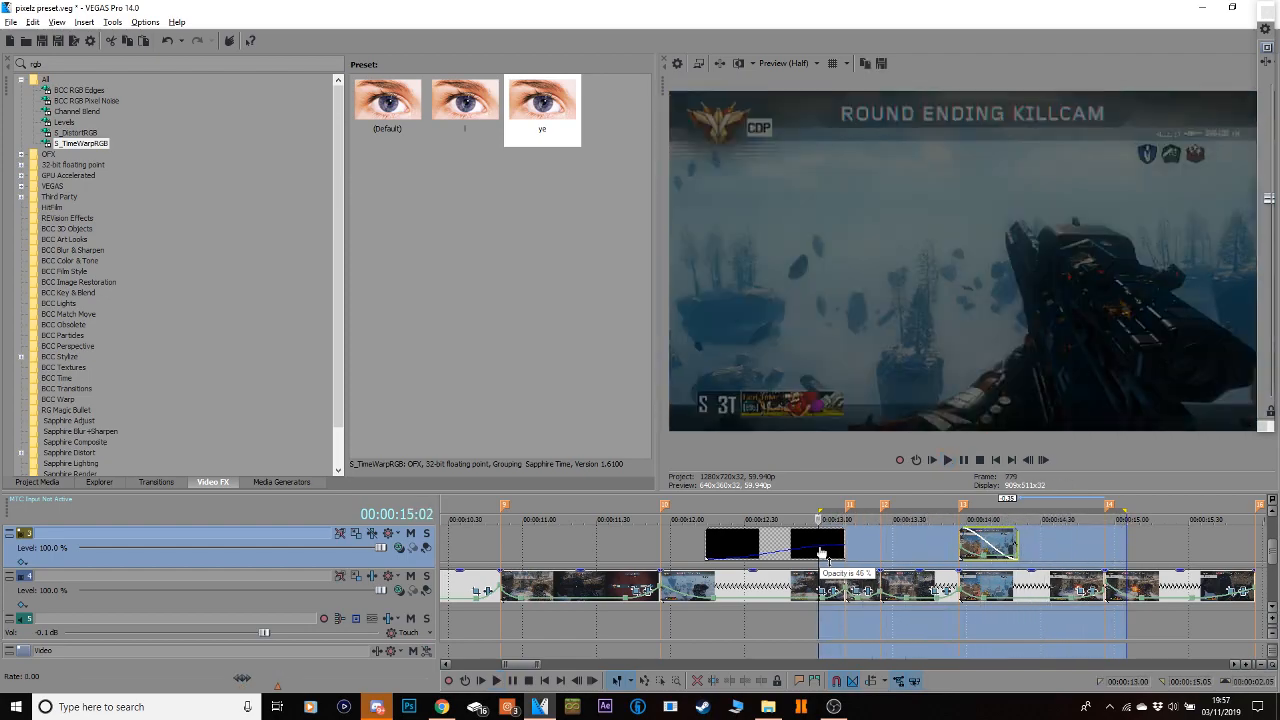
key(space)
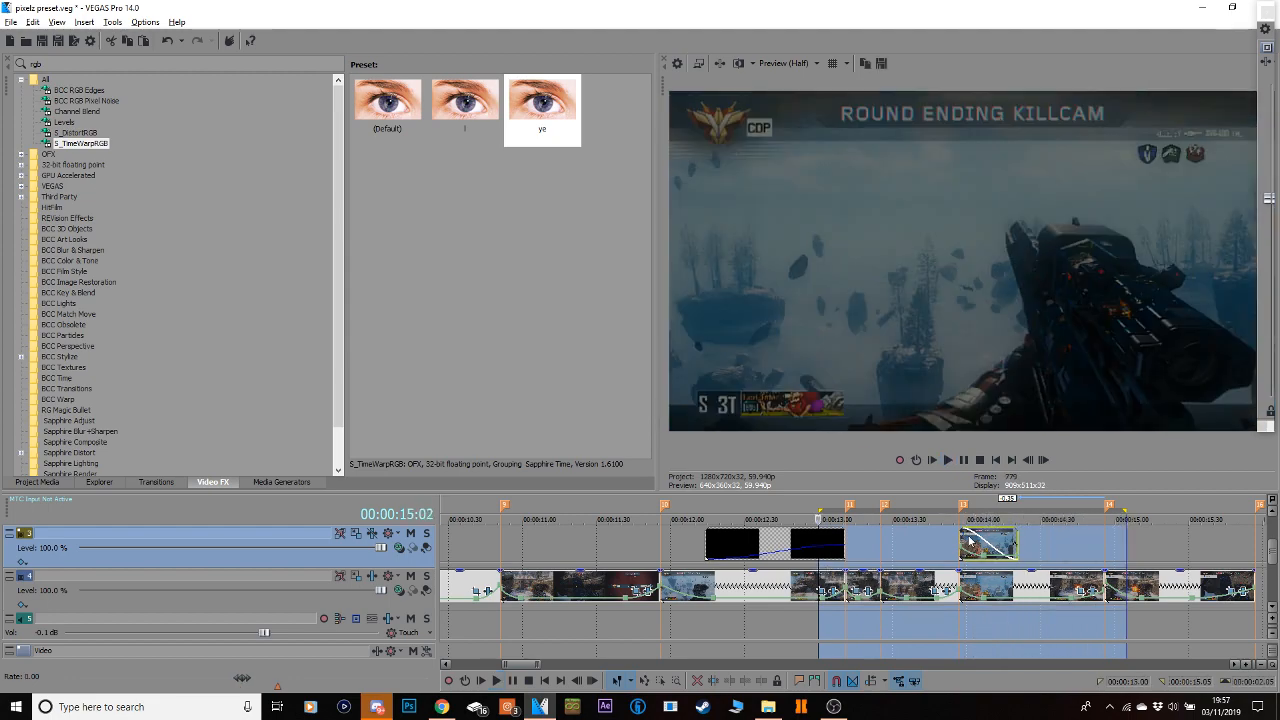
key(space)
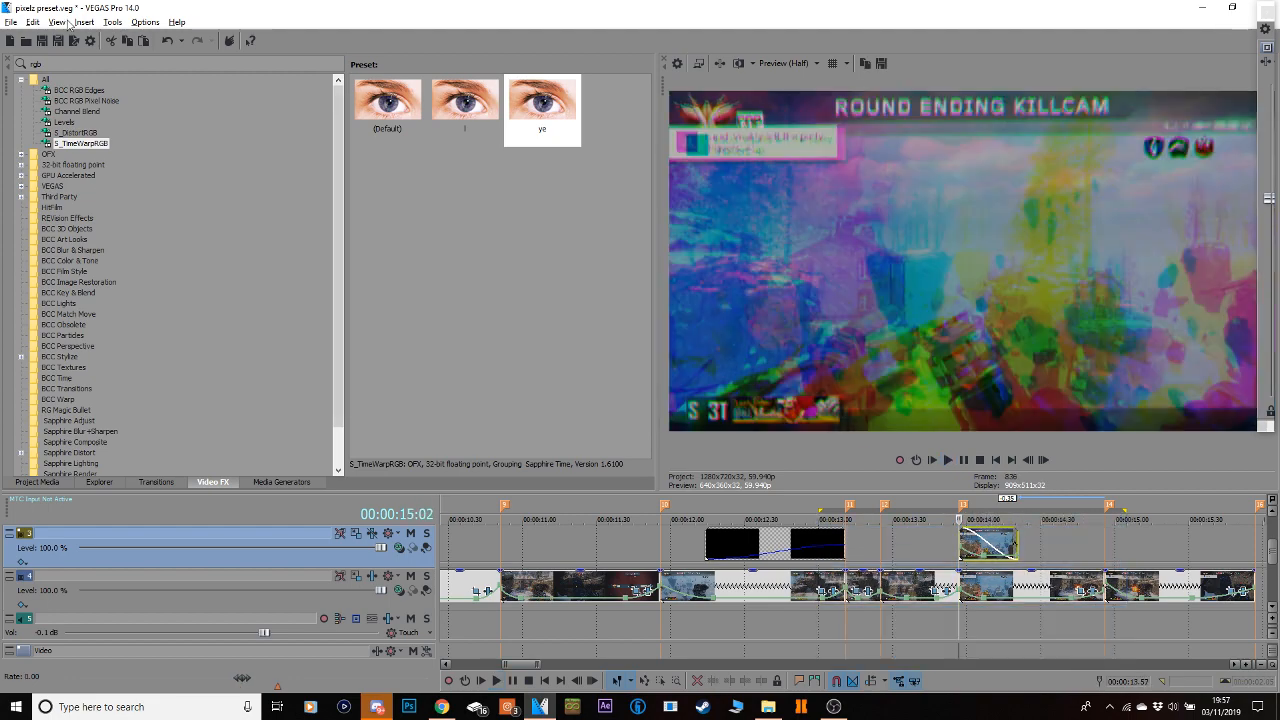
Find the BCC Lens Blur effect and apply its "shaug" preset to the faded upper-track clip at marker 13.
click(8, 63)
click(493, 677)
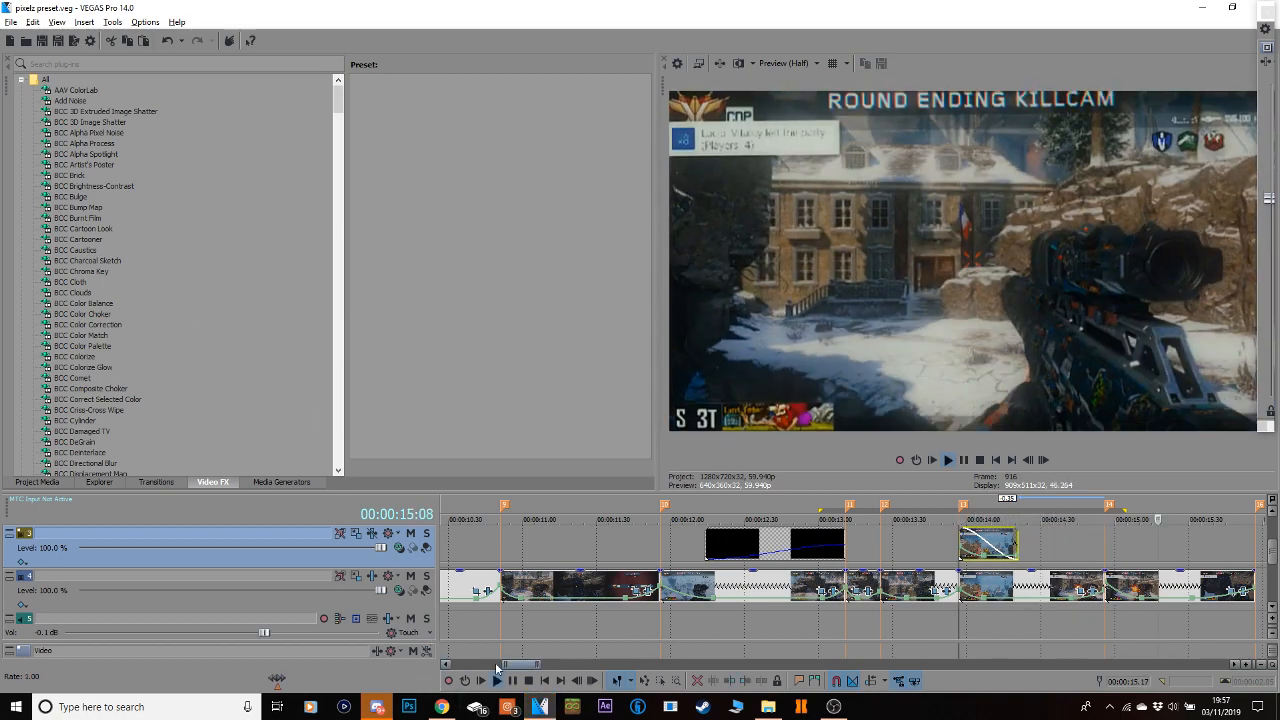
key(Return)
click(127, 64)
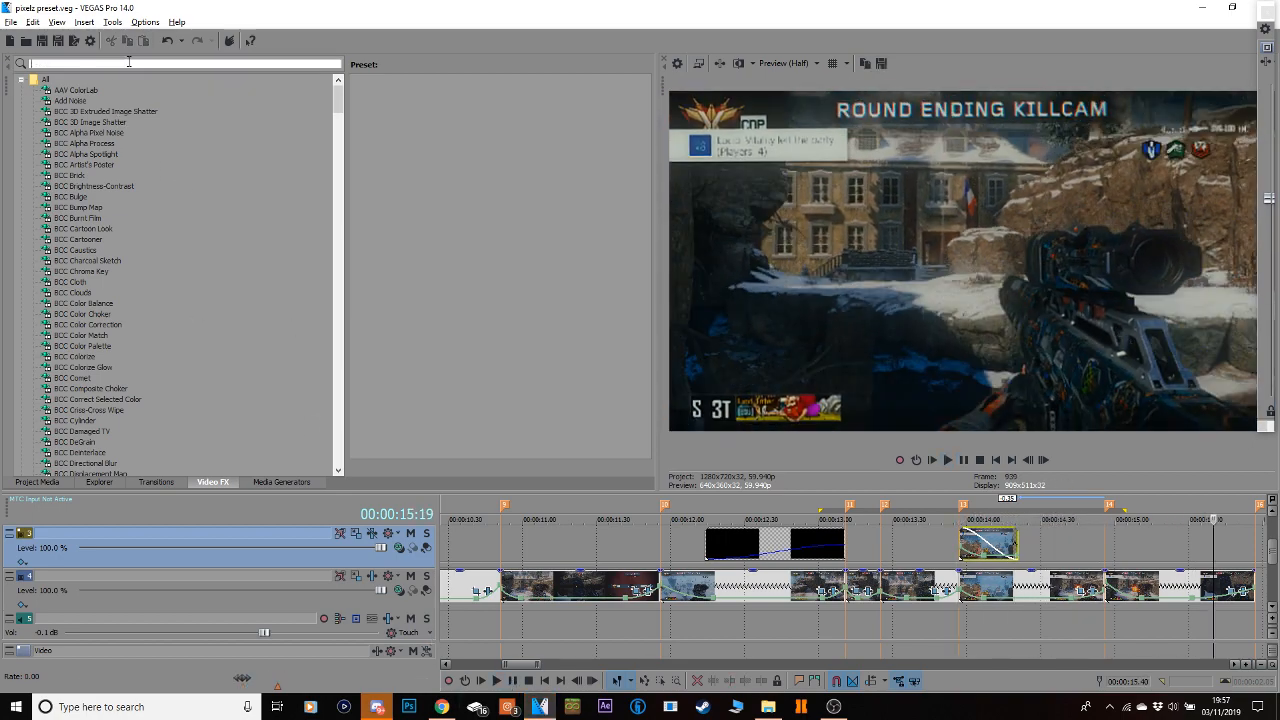
text(blur)
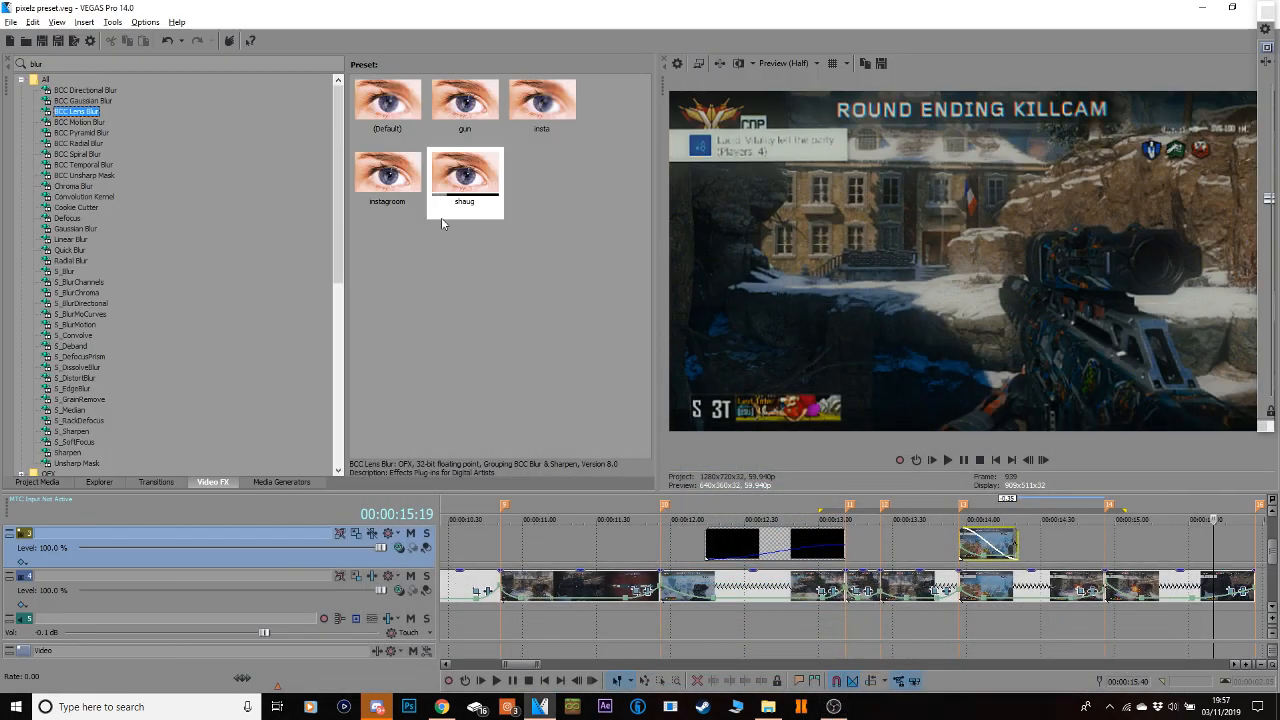
drag(448, 210, 903, 545)
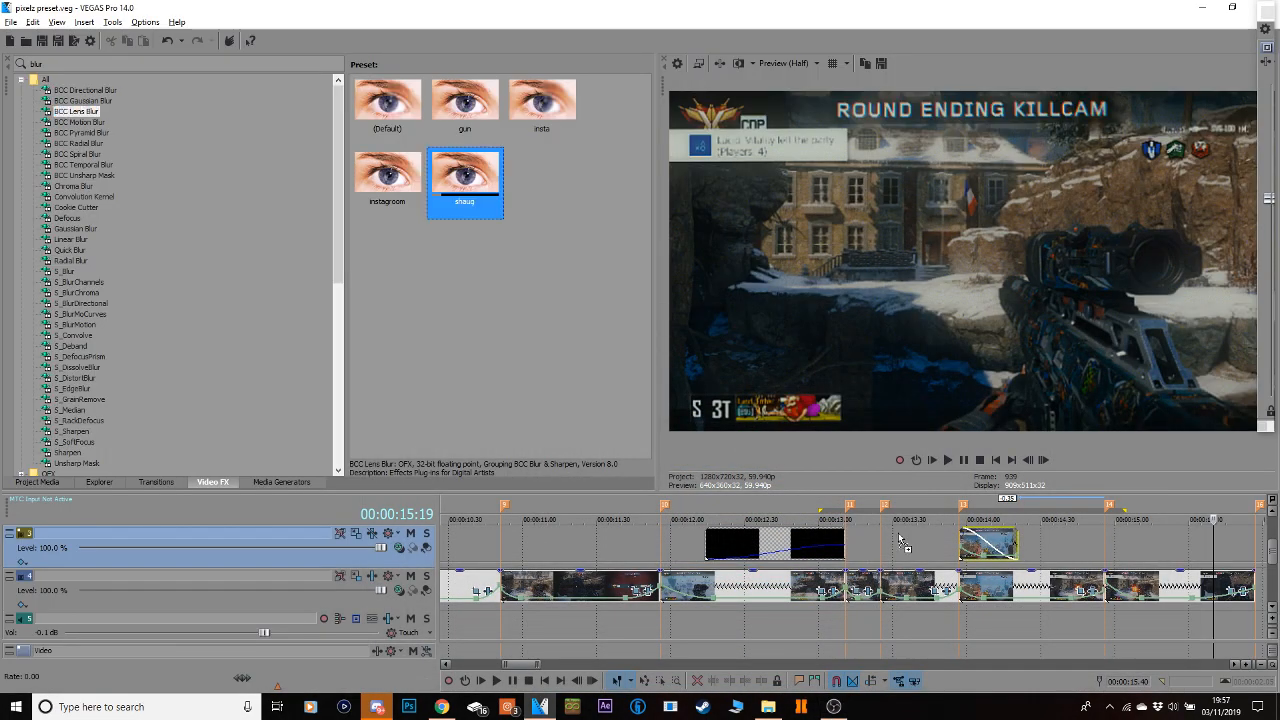
click(960, 538)
drag(468, 200, 905, 512)
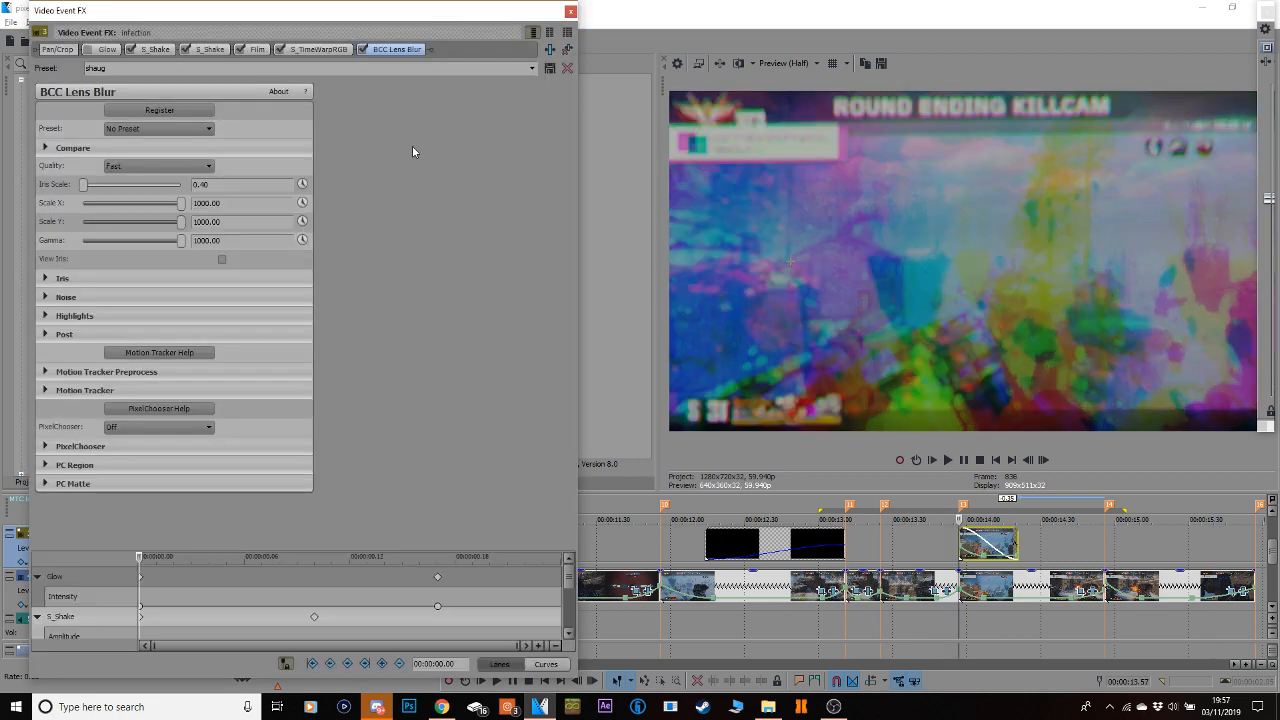
Animate the lens blur's Iris Scale with keyframes at the clip's start and at 00:00:00.09.
scroll(566, 580, down, 3)
click(301, 605)
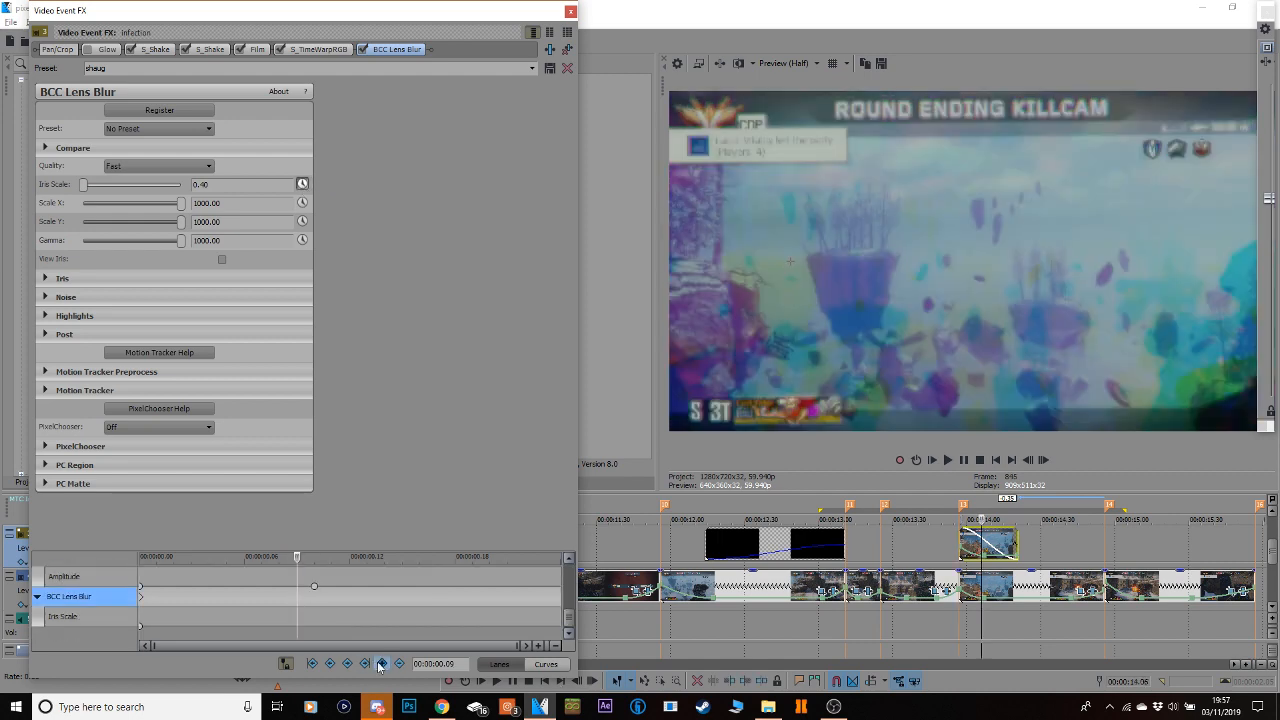
click(570, 11)
Play back the section from 00:00:12.57 to check the lens blur on the upper-track clip.
drag(1255, 541, 813, 541)
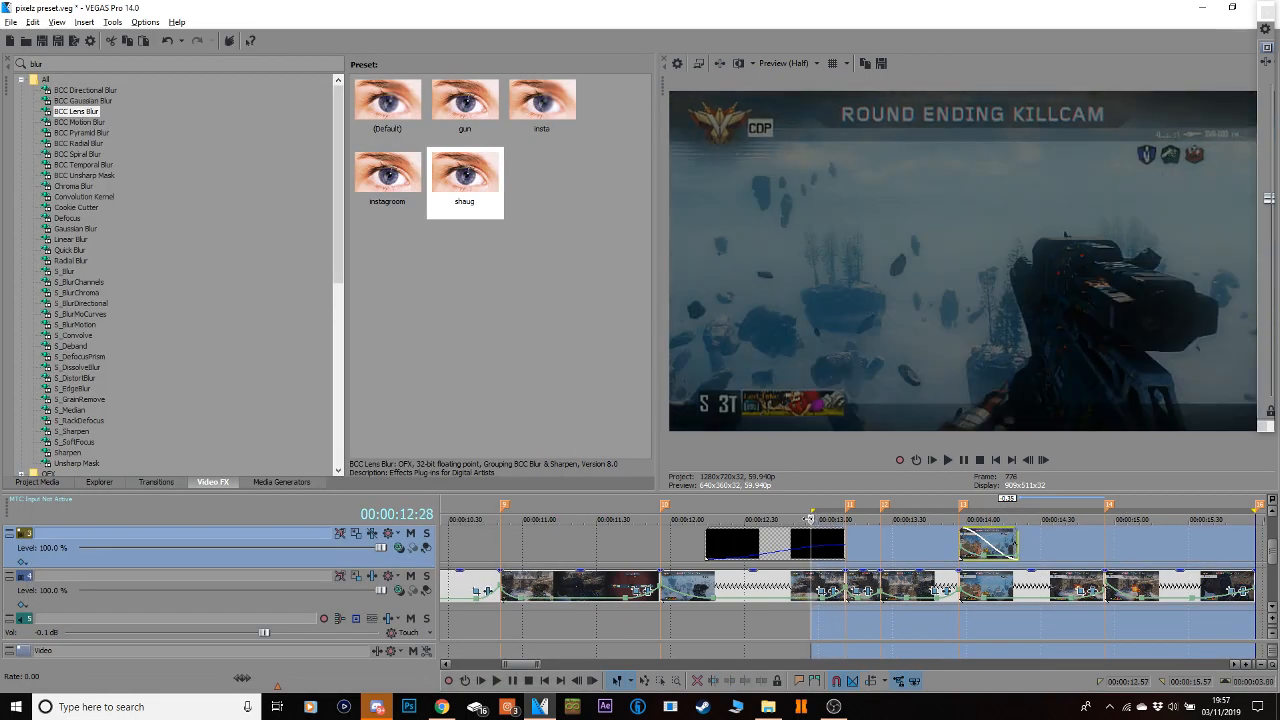
click(810, 519)
key(space)
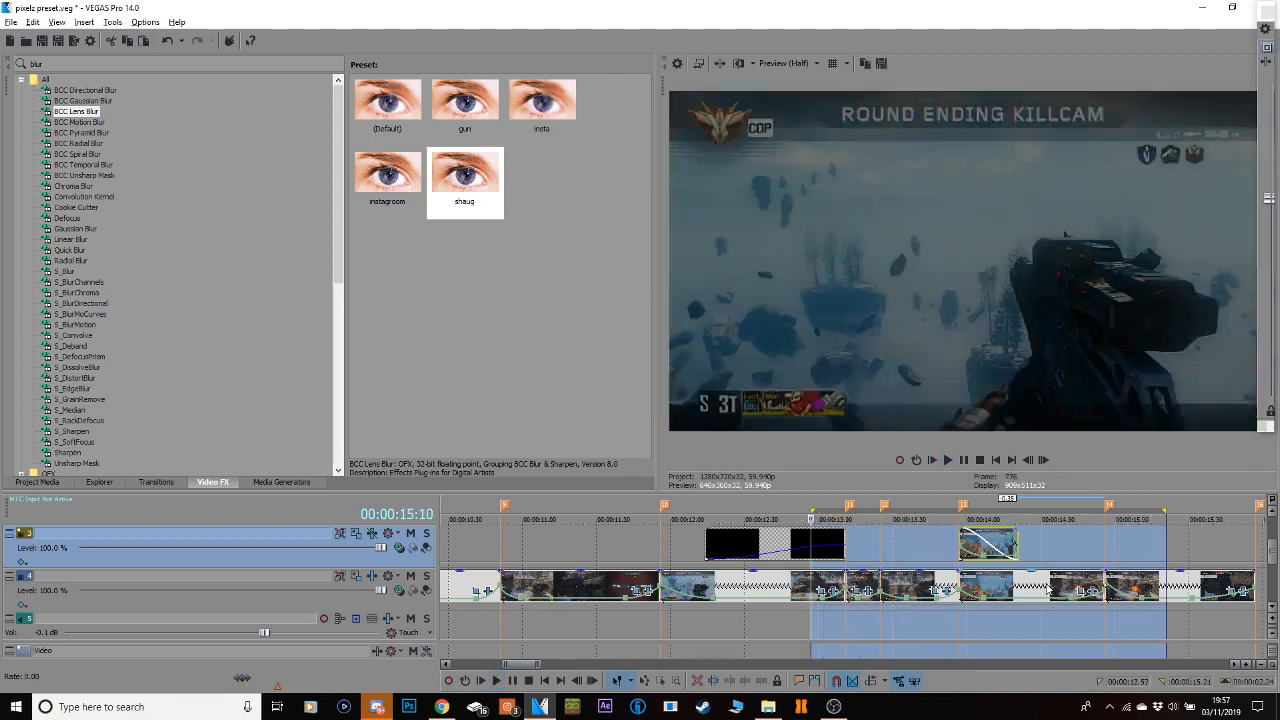
Copy the lower-track clip at marker 13 to the upper track and trim it to run from about 00:00:14.26 to marker 14.
click(1046, 588)
click(1026, 540)
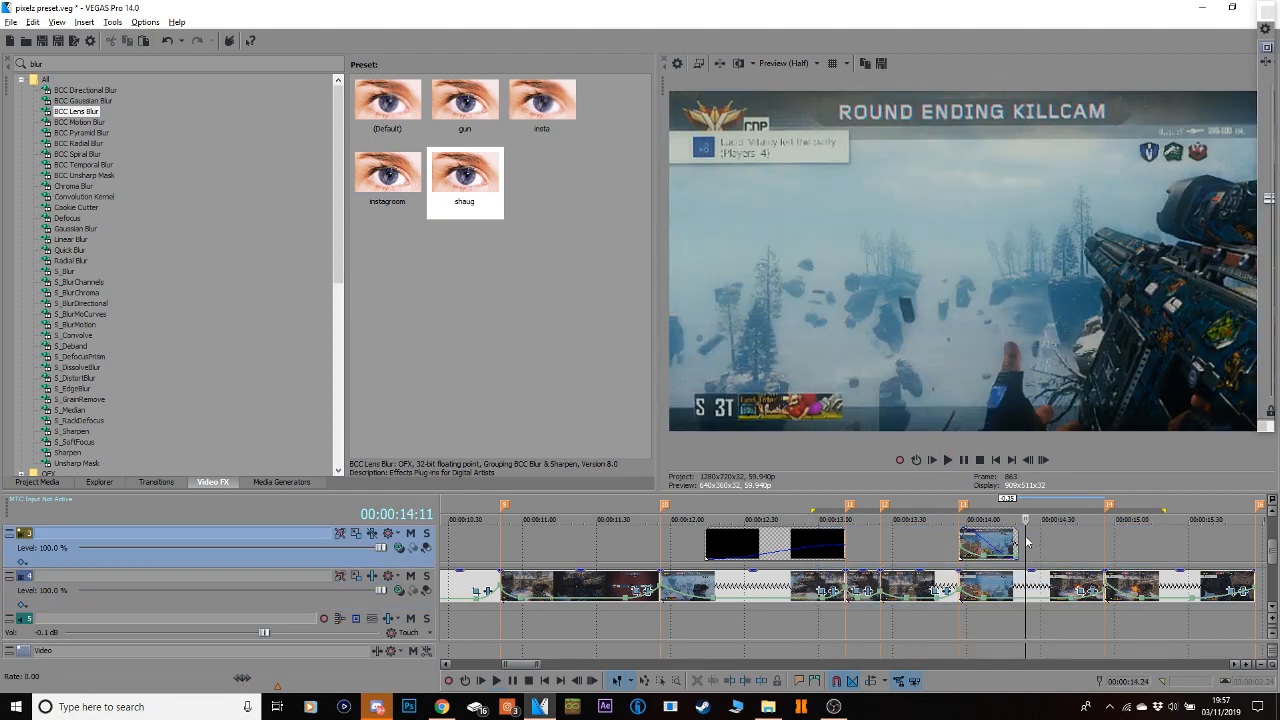
key(ctrl+v)
drag(1090, 550, 1025, 547)
click(1031, 546)
key(s)
click(1025, 540)
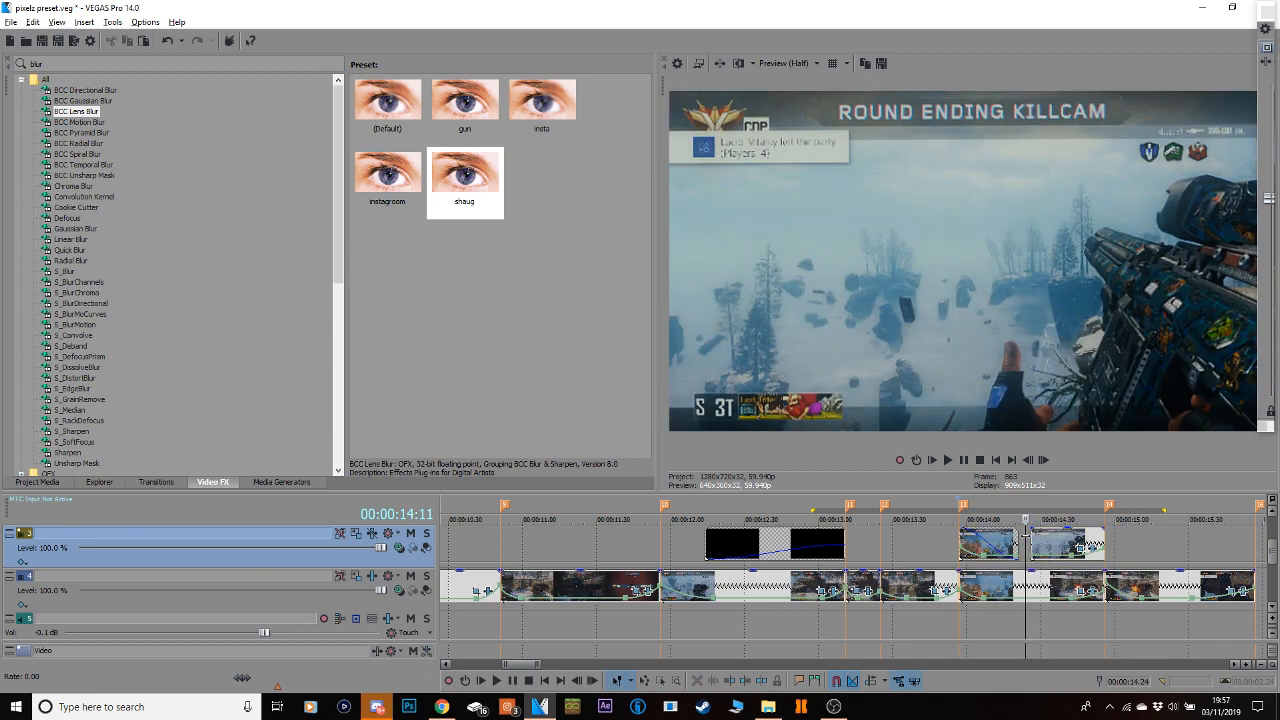
Apply the Film effect with the "tut" preset to the copied upper-track clip ending at marker 14.
click(1031, 540)
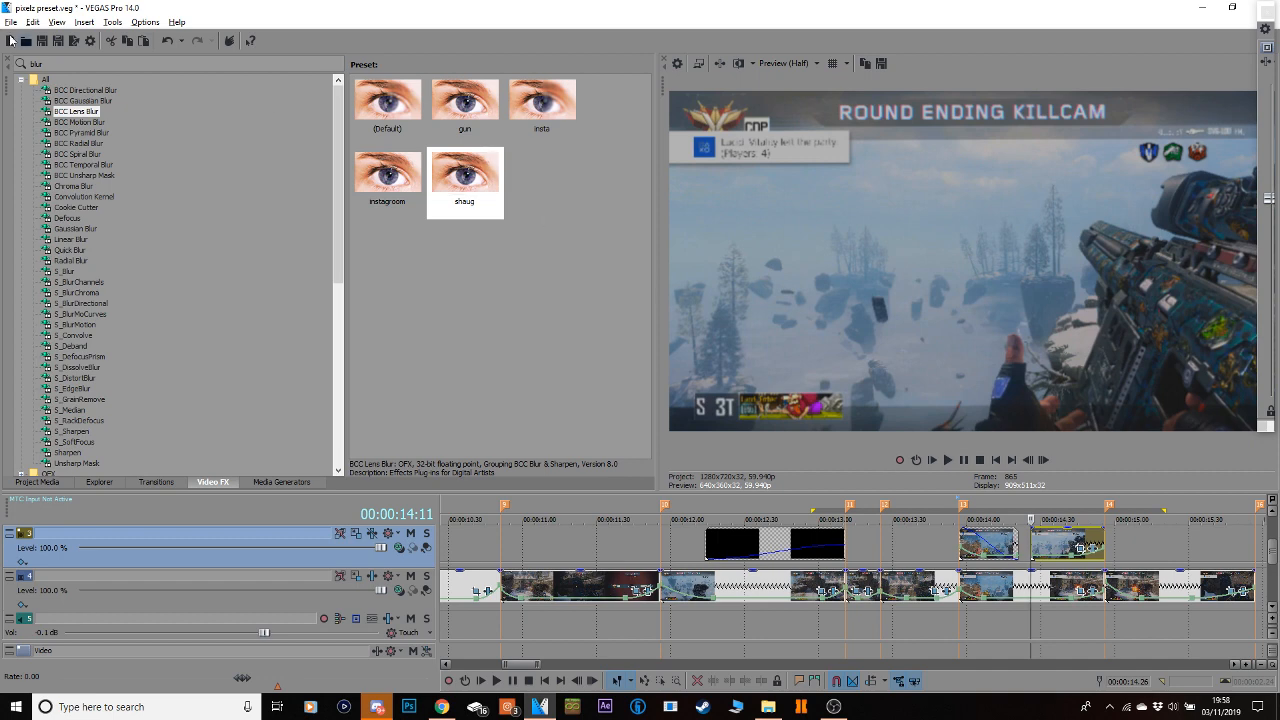
double_click(67, 64)
text(film)
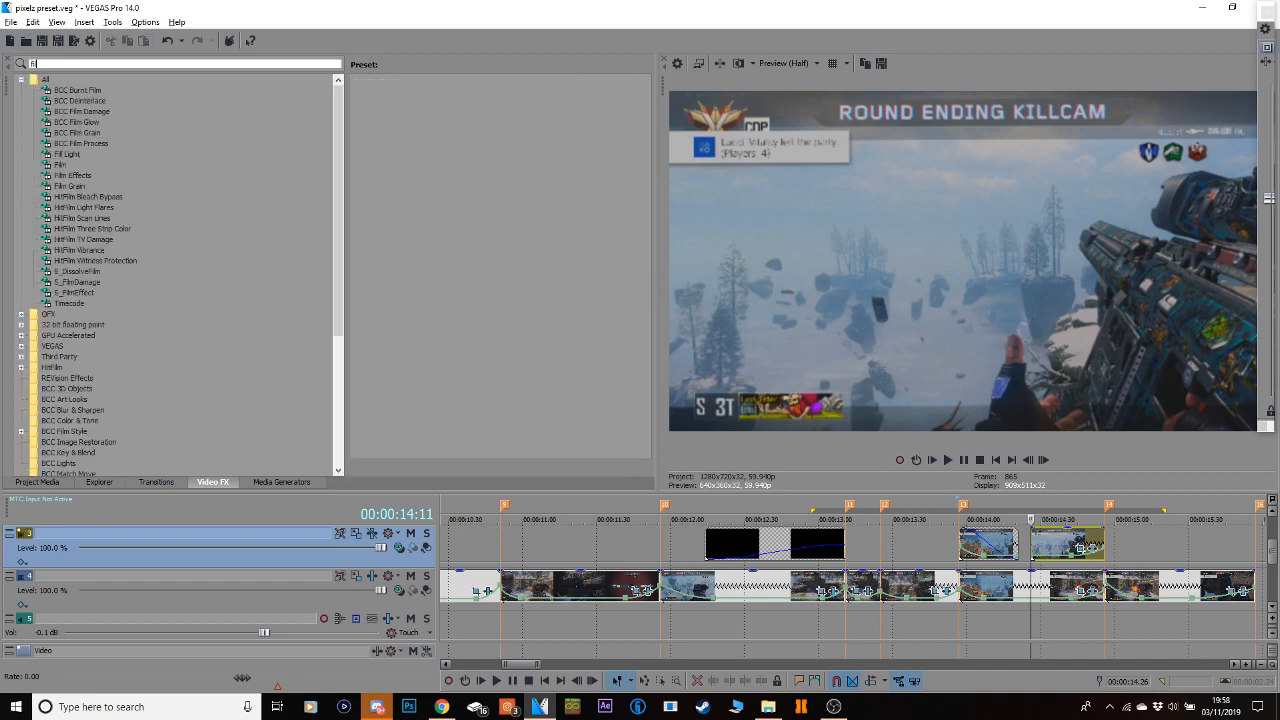
click(60, 154)
drag(647, 240, 645, 420)
drag(490, 395, 1130, 585)
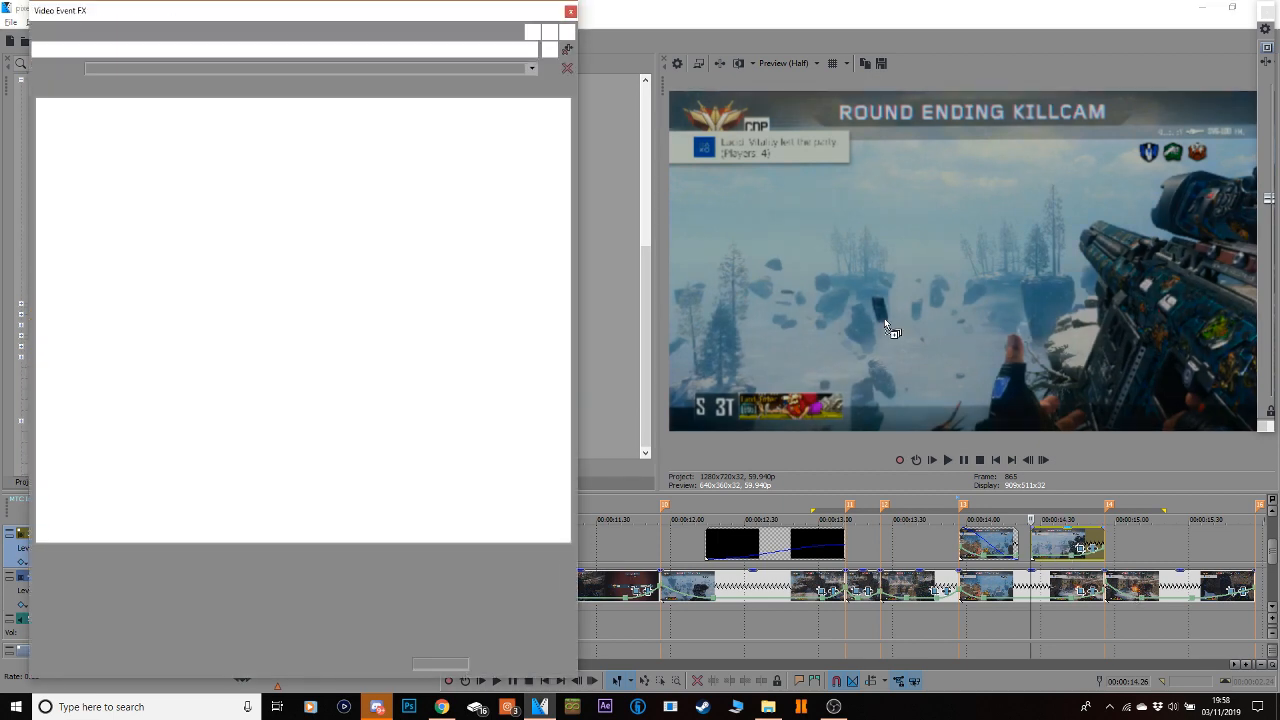
click(570, 12)
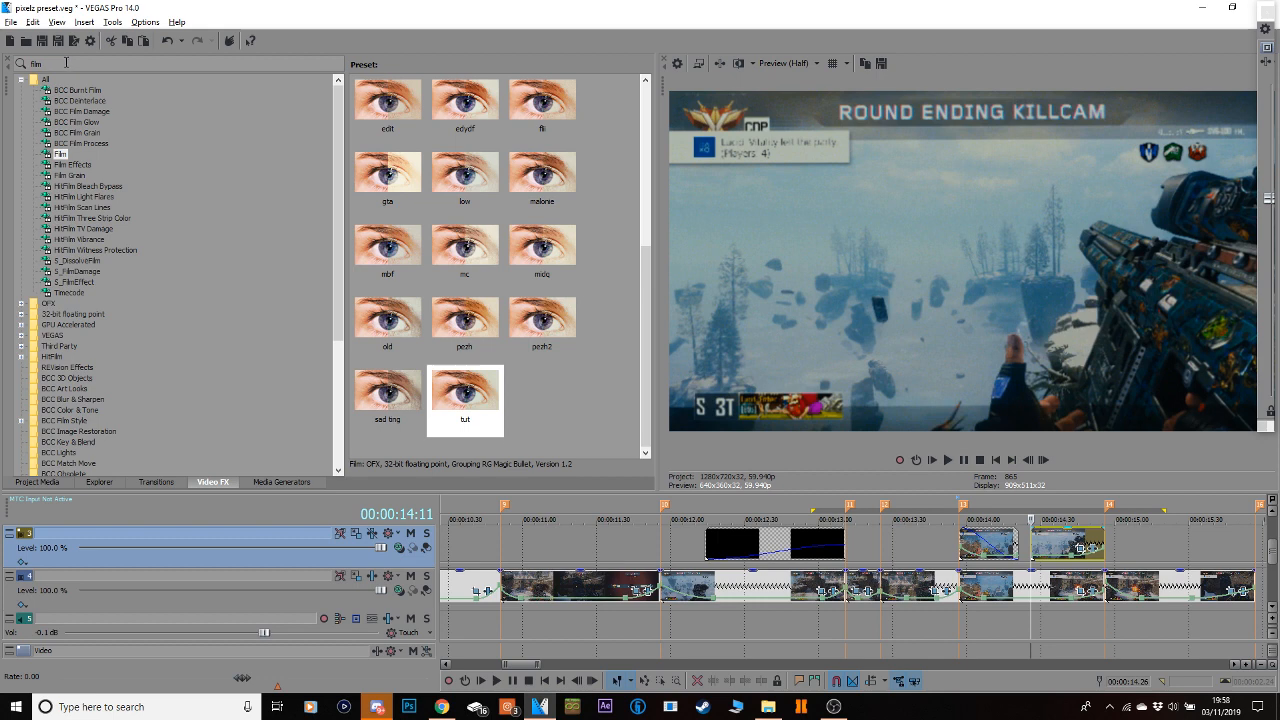
Apply the Glow effect with the "cc" preset to the upper-track clip ending at marker 14.
drag(66, 64, 3, 78)
text(ma)
key(BackSpace)
key(BackSpace)
text(glow)
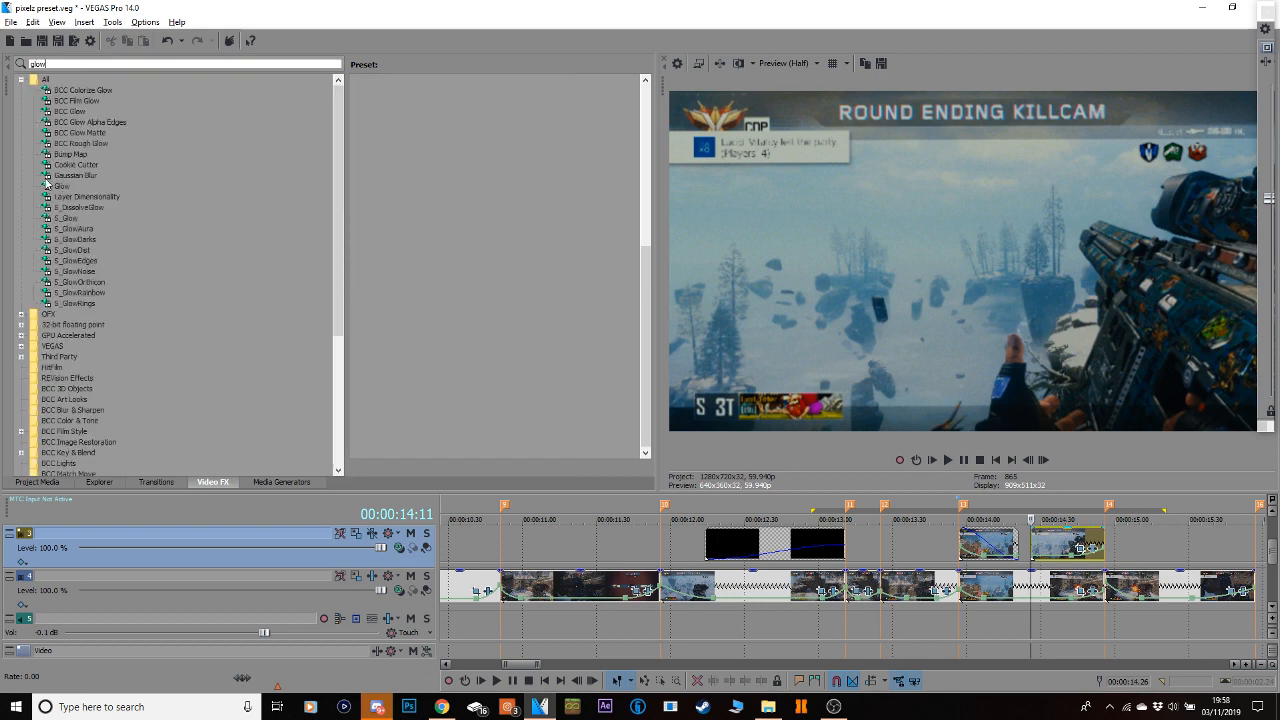
click(64, 186)
drag(484, 265, 1066, 553)
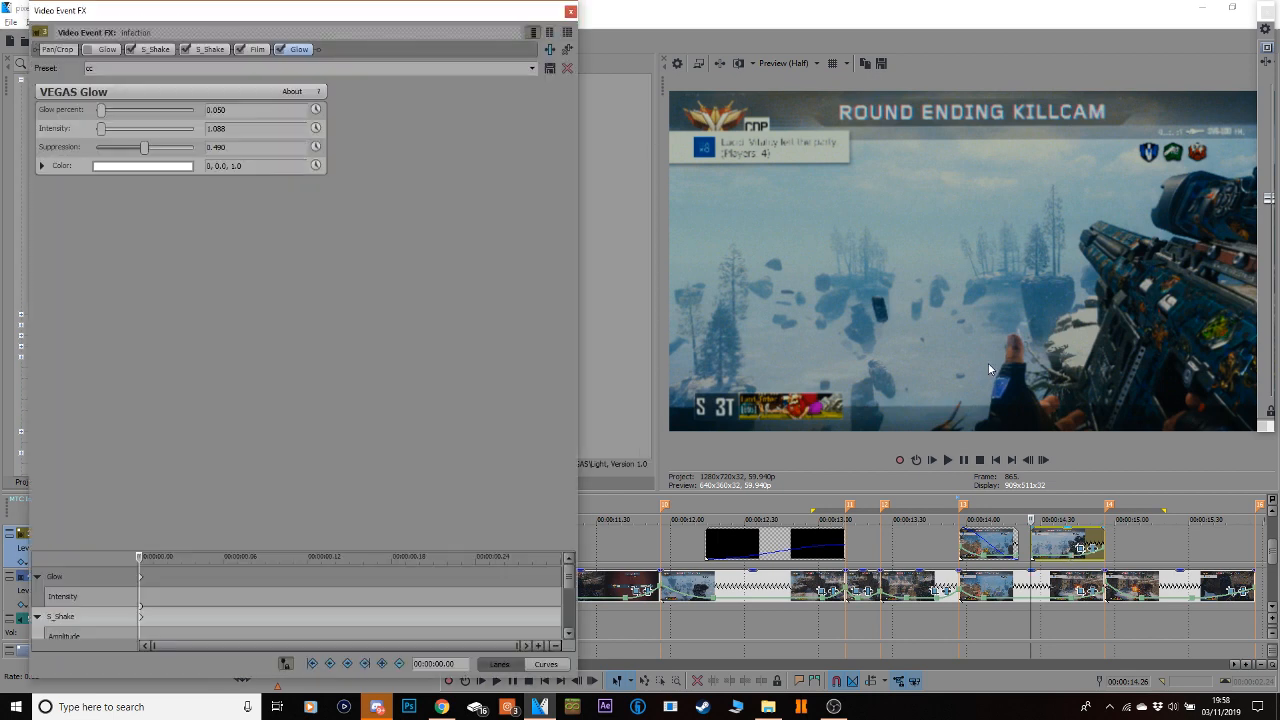
click(571, 13)
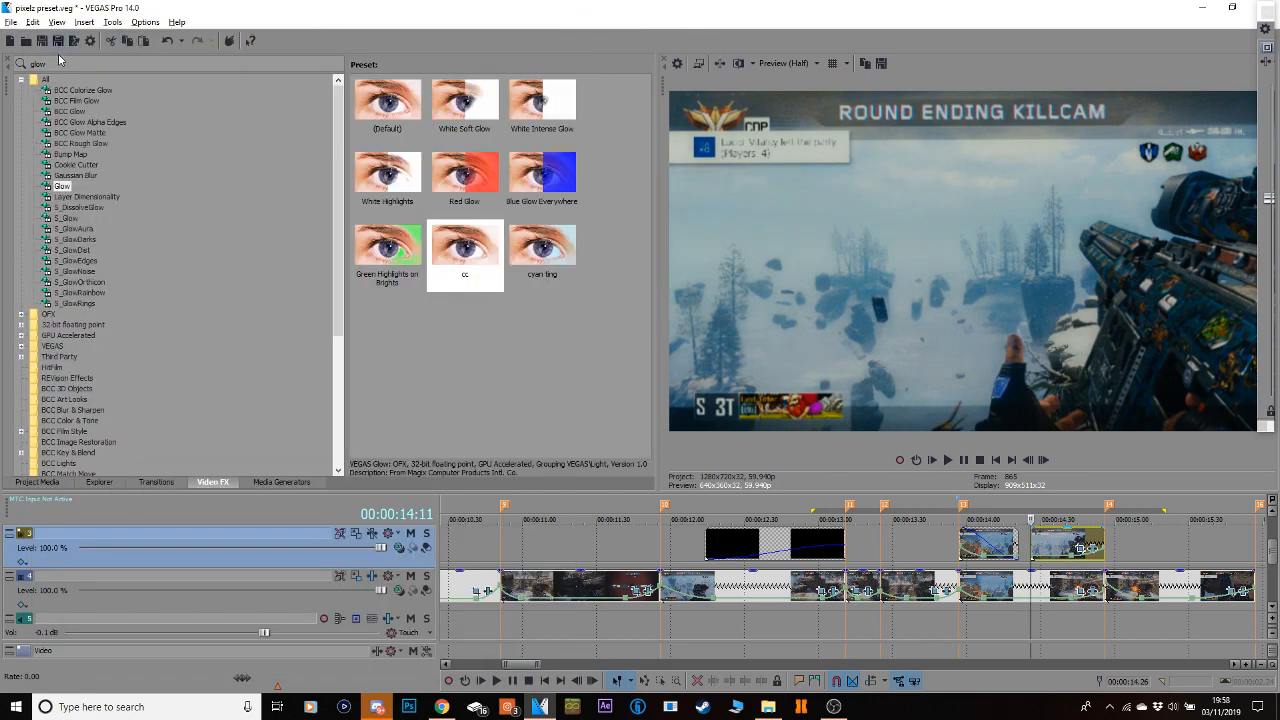
Apply Magic Bullet Looks with the default preset to the upper-track clip ending at marker 14 and add a Diffusion tool to its Matte stage.
drag(58, 63, 3, 67)
key(BackSpace)
text(magic)
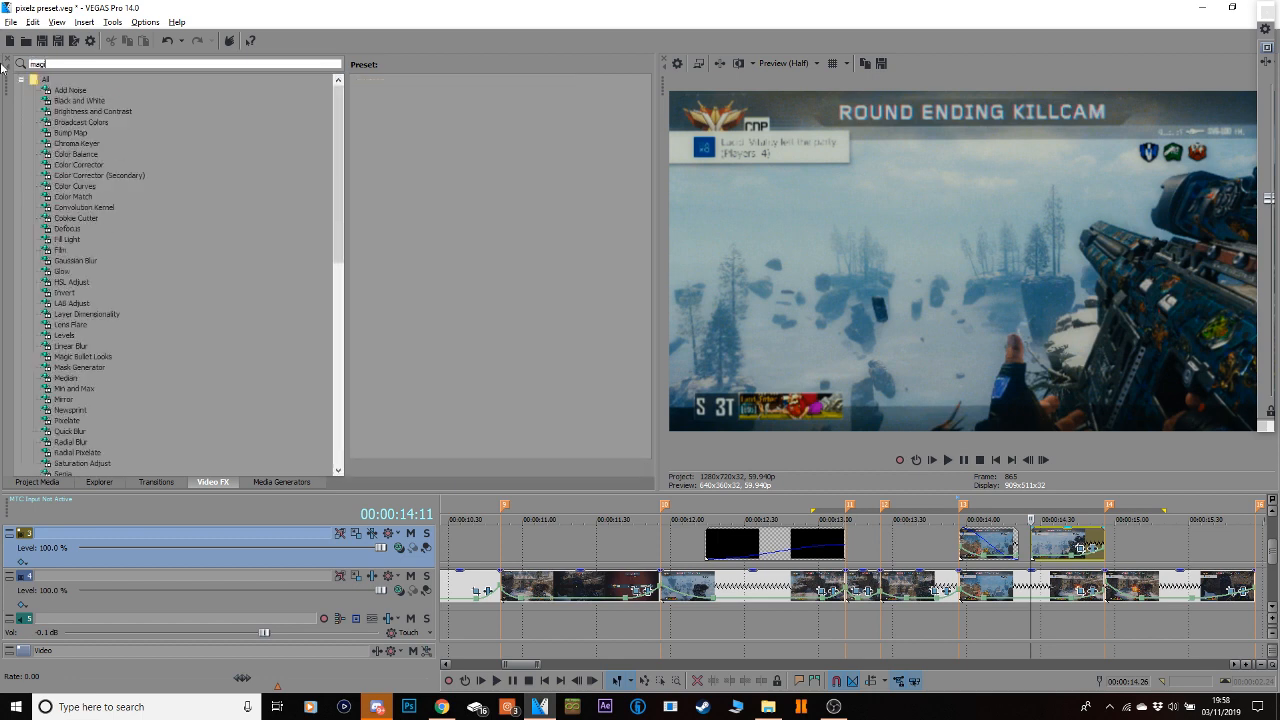
click(80, 101)
drag(387, 105, 896, 503)
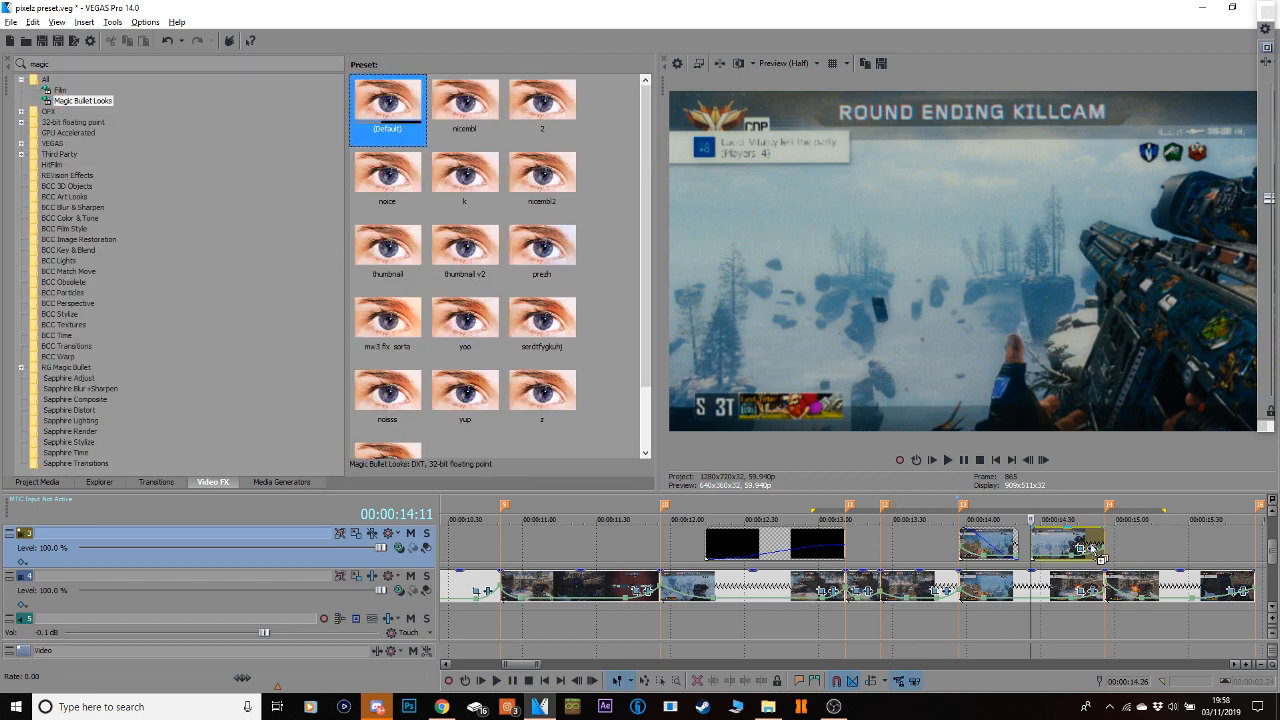
drag(1093, 548, 1093, 549)
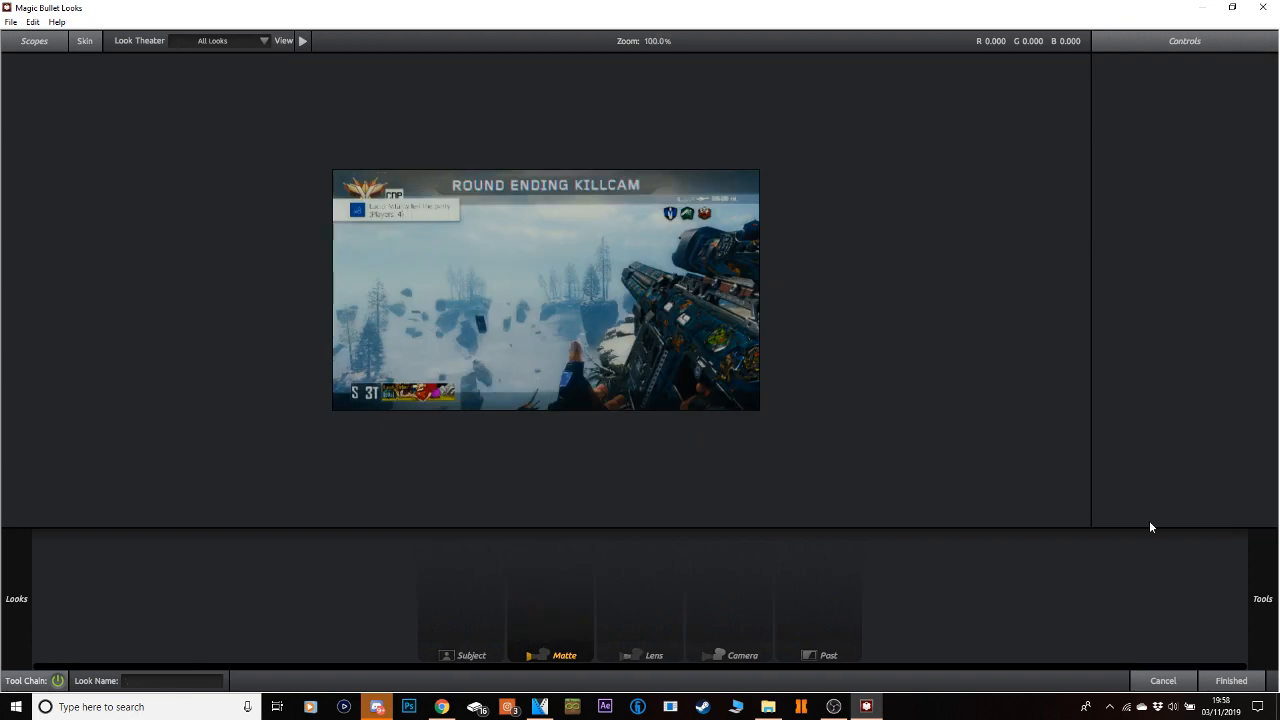
mouse_move(1255, 576)
drag(1240, 153, 562, 585)
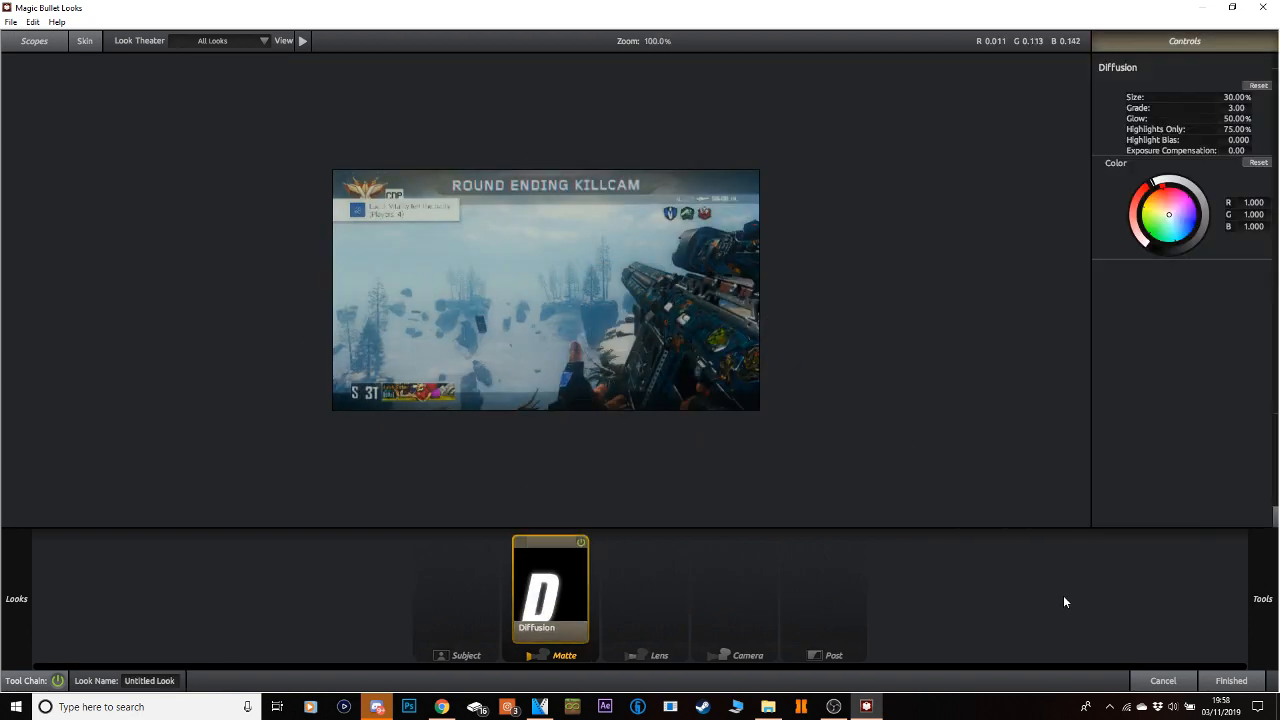
click(1234, 684)
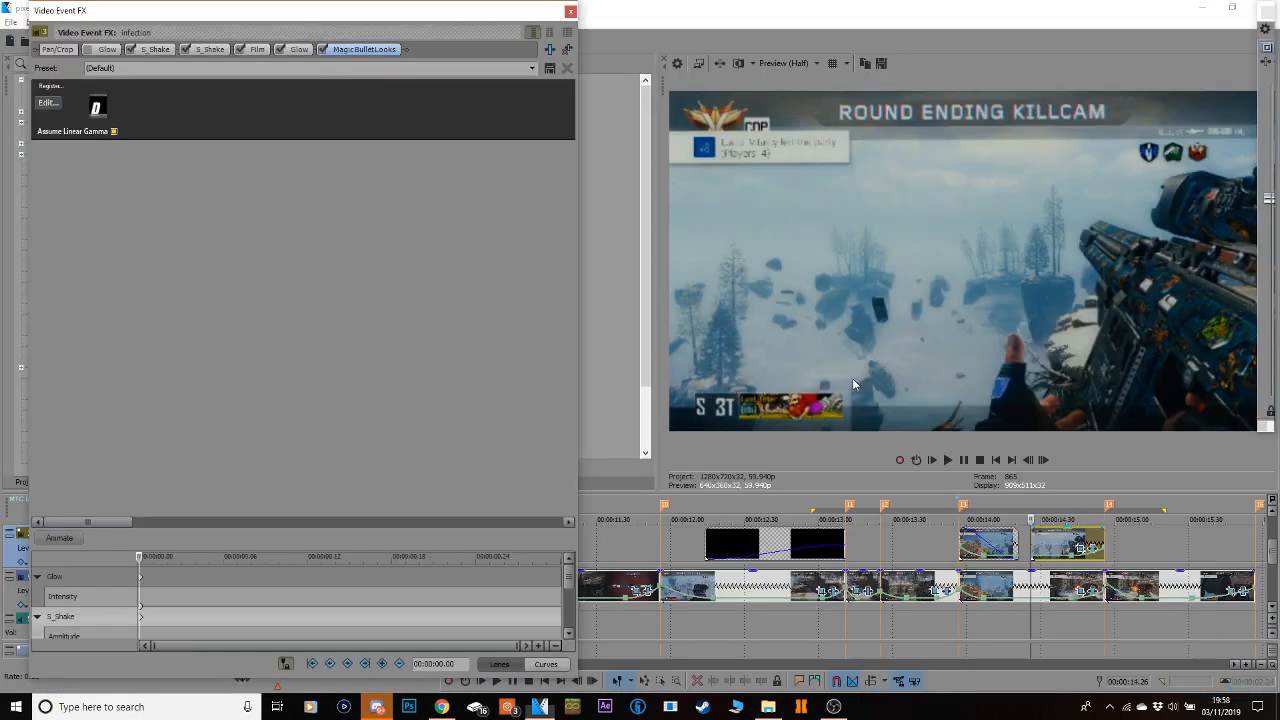
click(572, 12)
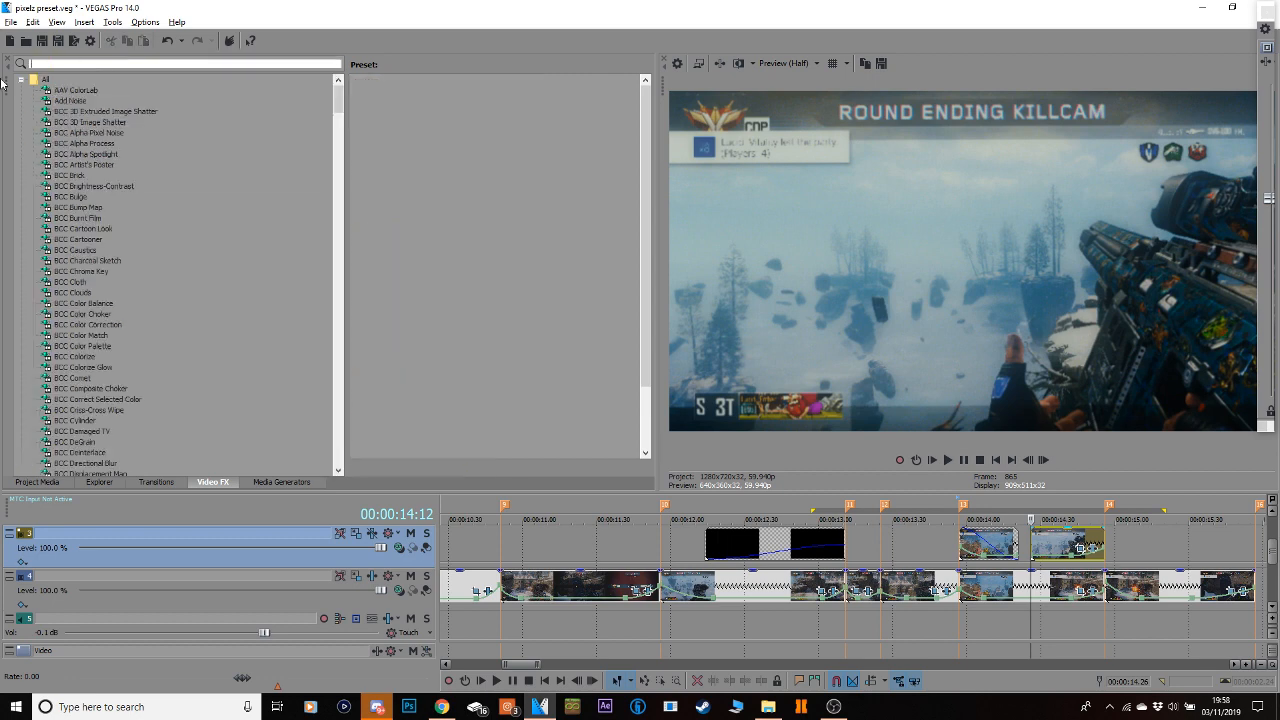
Apply the VEGAS Sharpen effect with the Medium preset to the same upper-track clip.
text(shar)
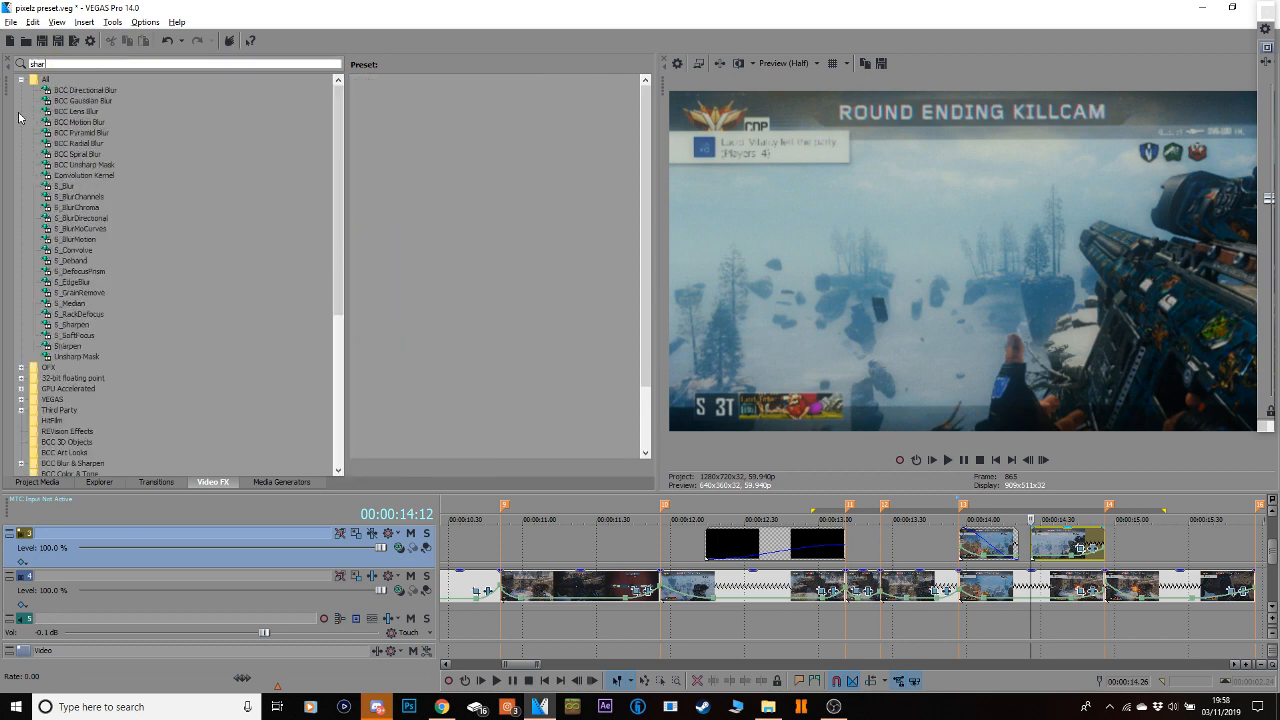
click(77, 323)
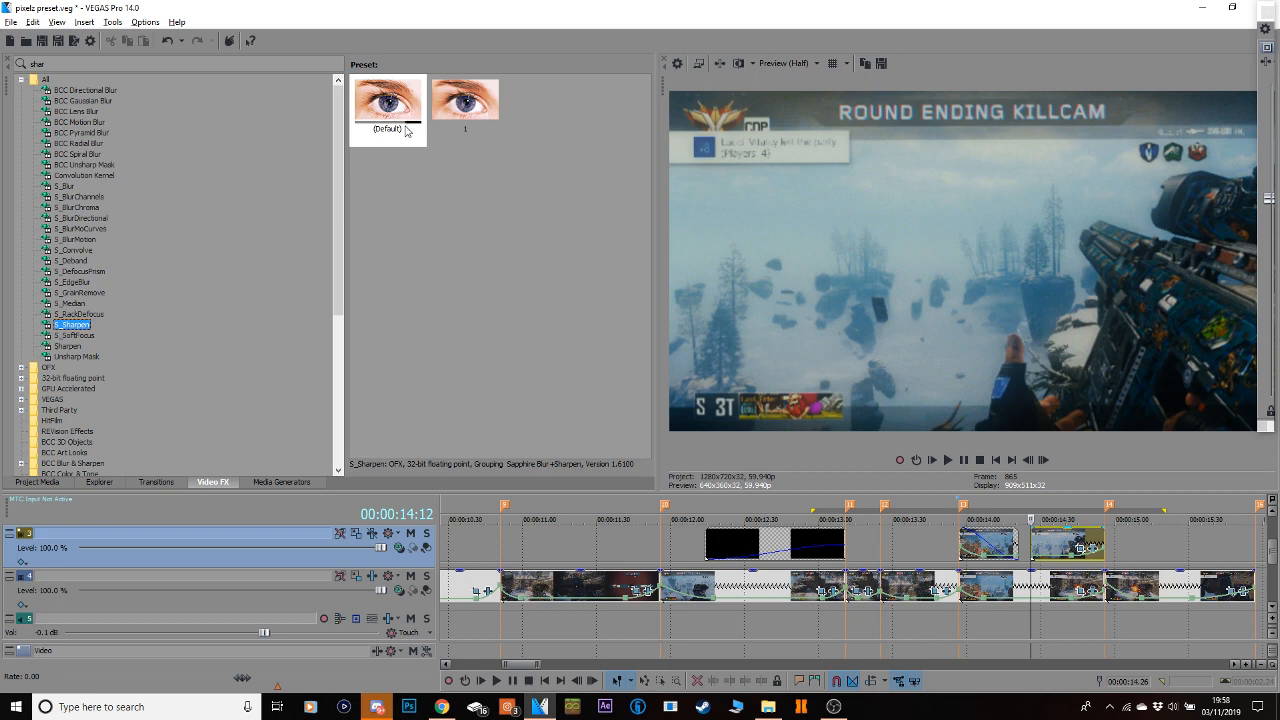
click(67, 345)
drag(480, 140, 1082, 548)
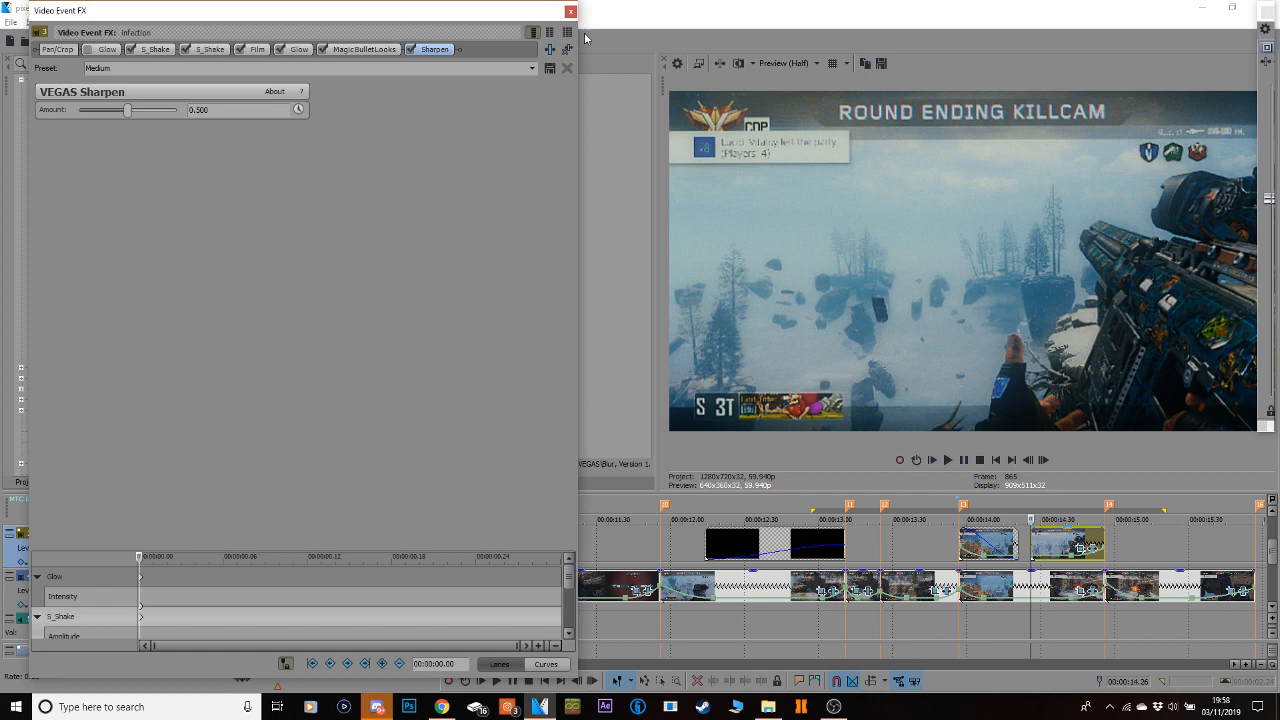
click(570, 12)
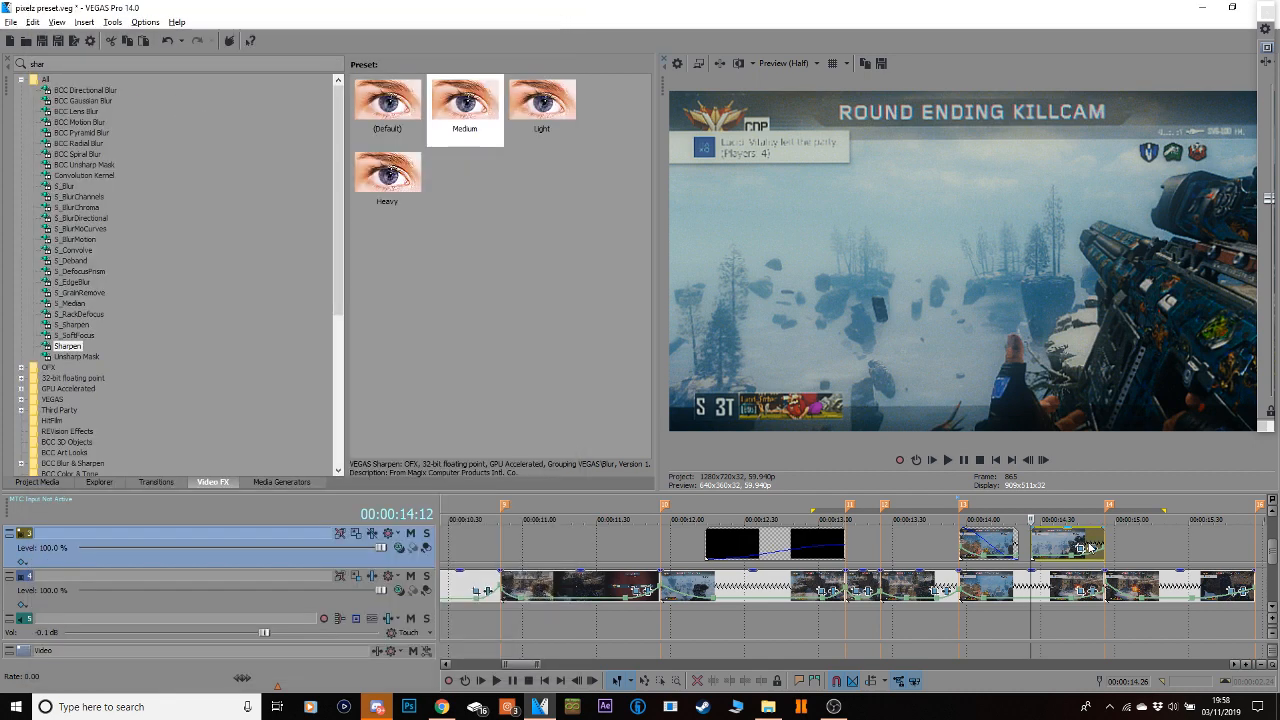
Raise the Vignette of the clip's Film effect to 52.38.
click(1094, 547)
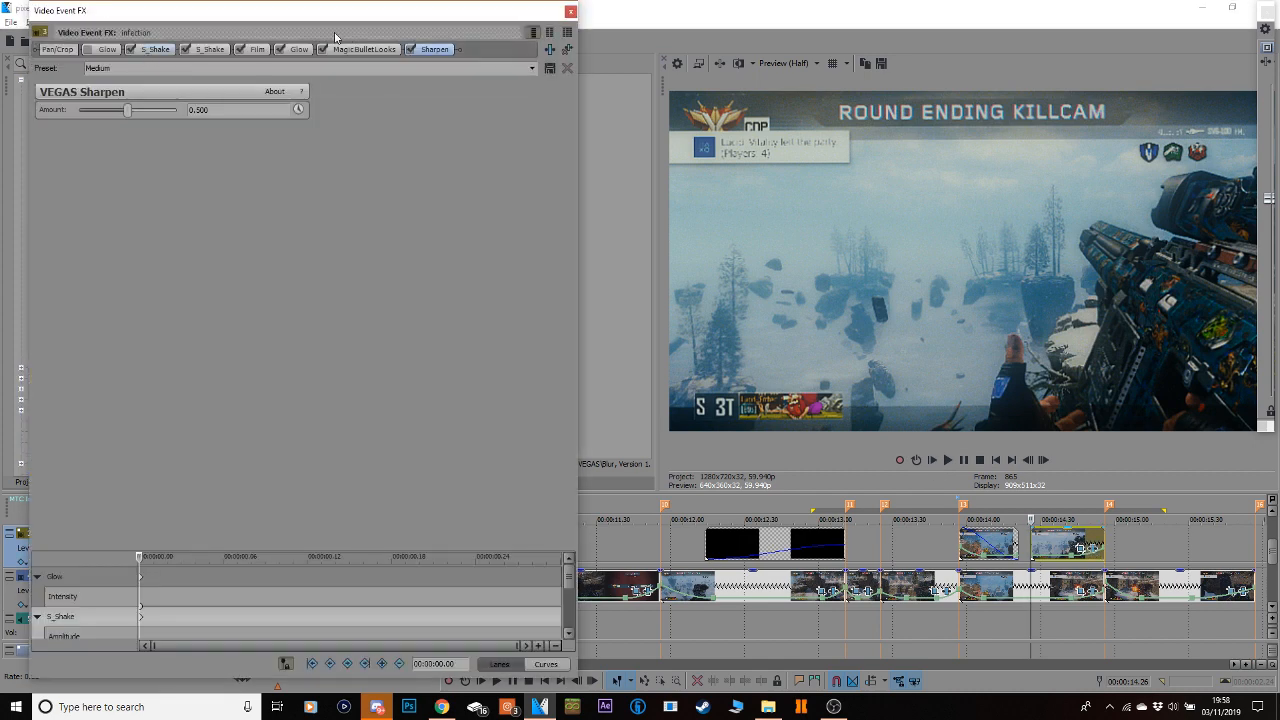
click(266, 50)
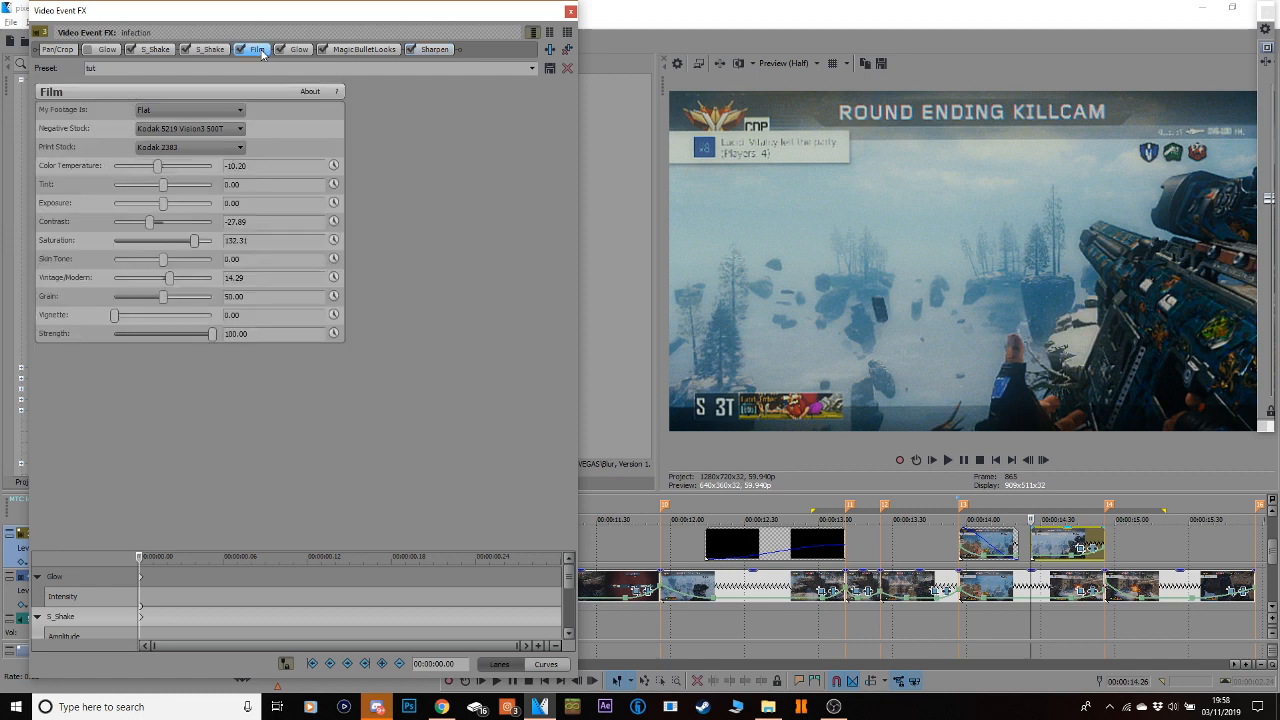
drag(145, 317, 157, 320)
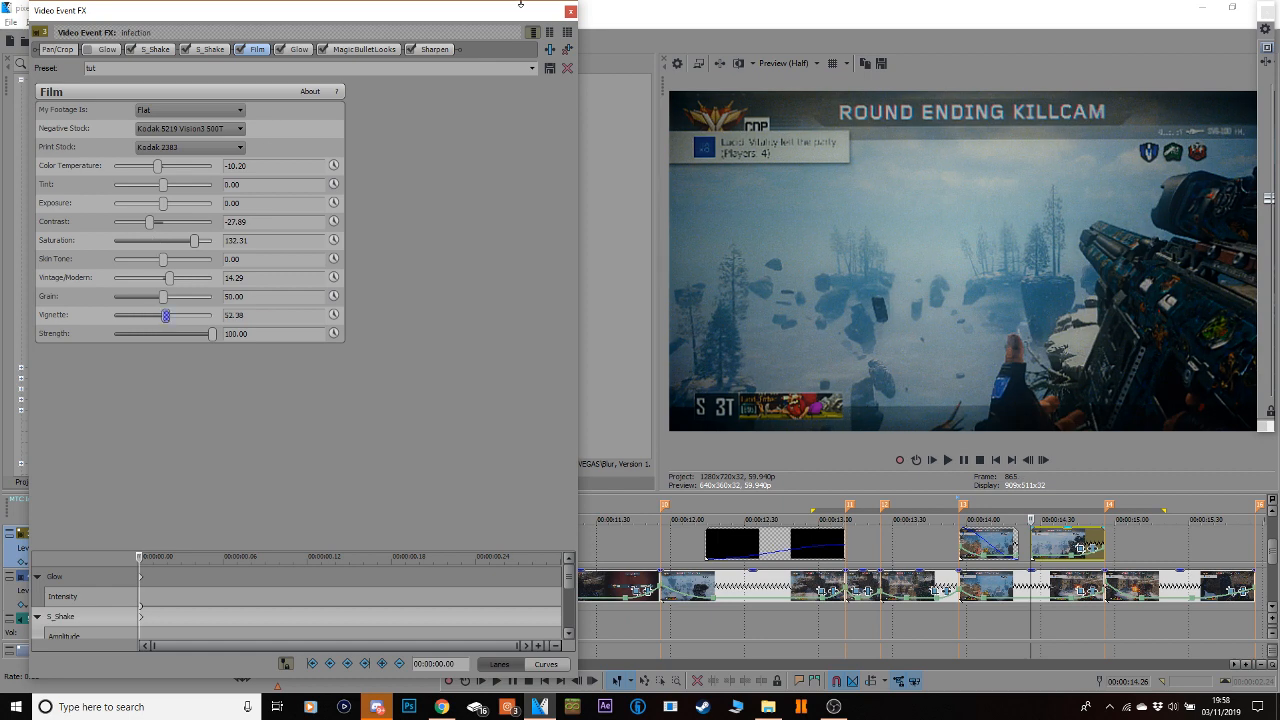
click(569, 10)
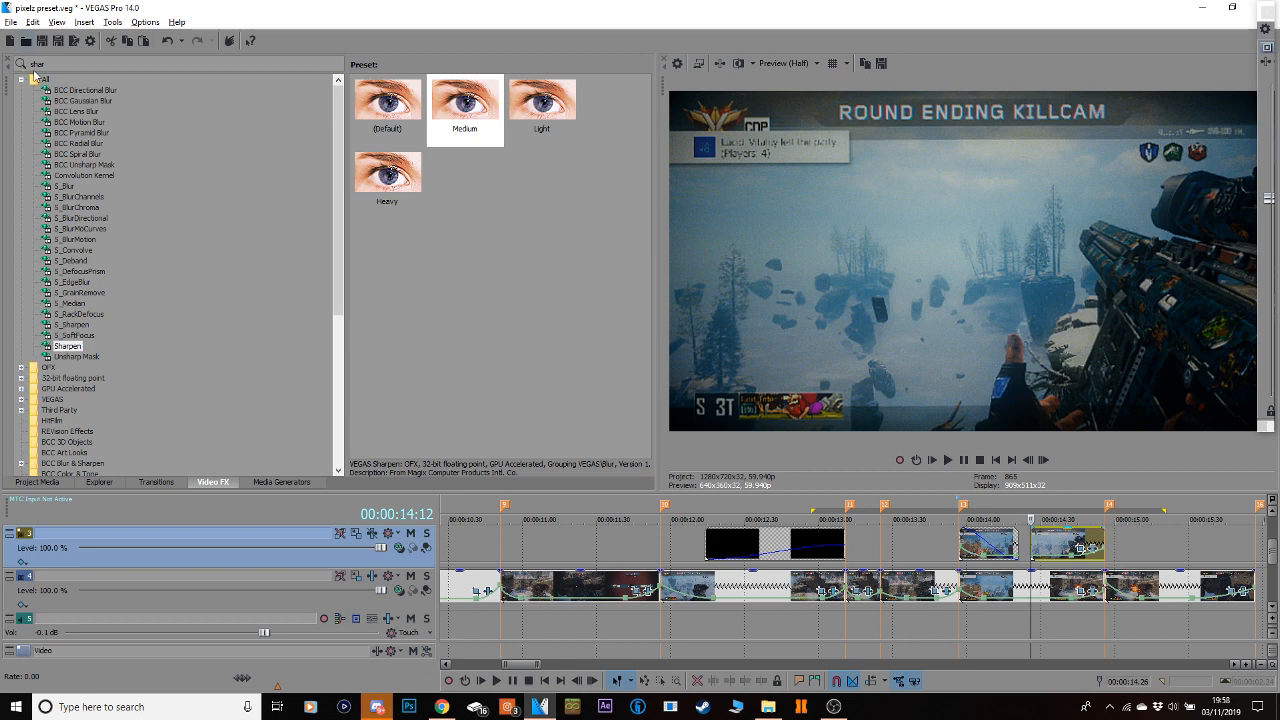
Apply the default S_TriTone to the clip, with Color0 At Bright at 0.054 and Mix With Source at about 0.367.
text(s)
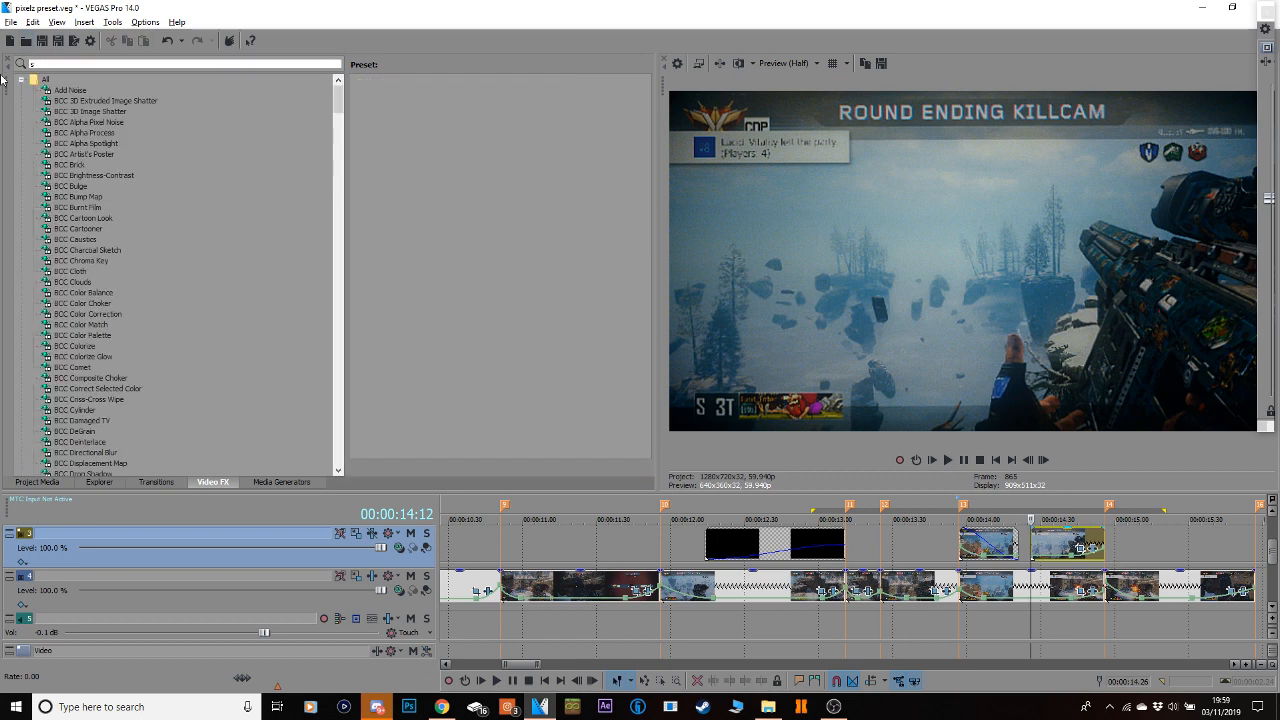
text(_tr)
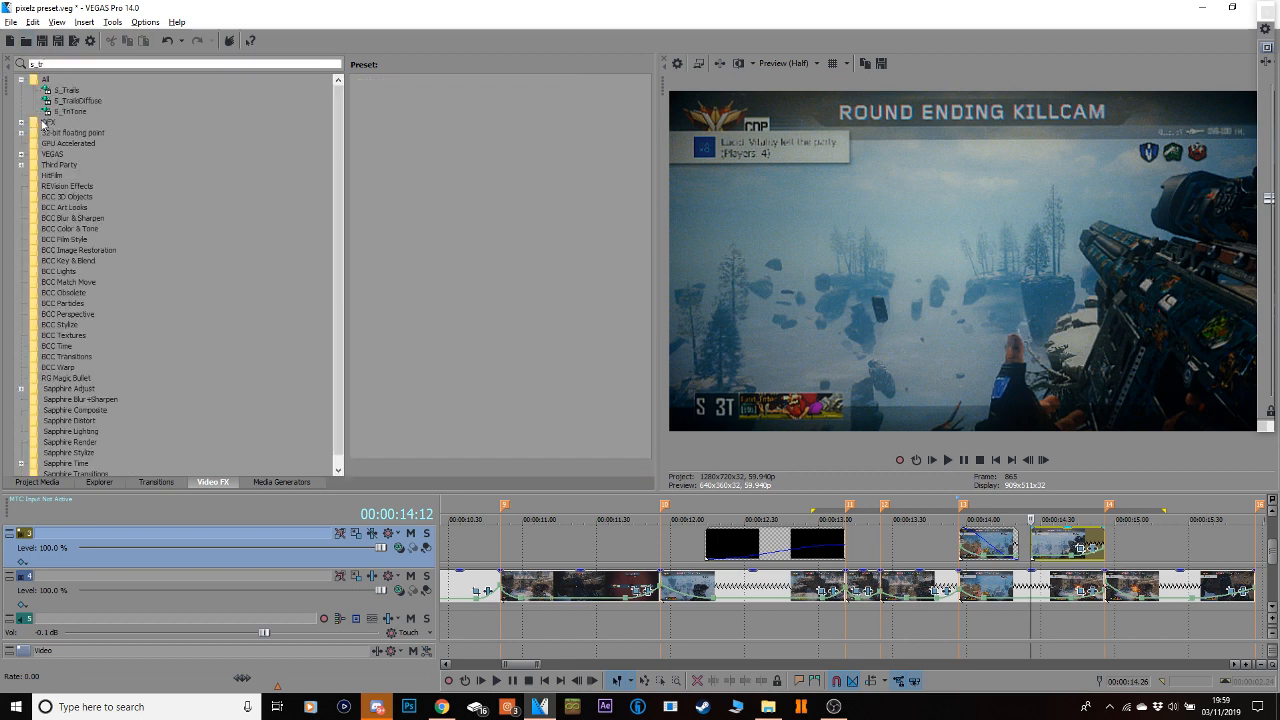
click(77, 114)
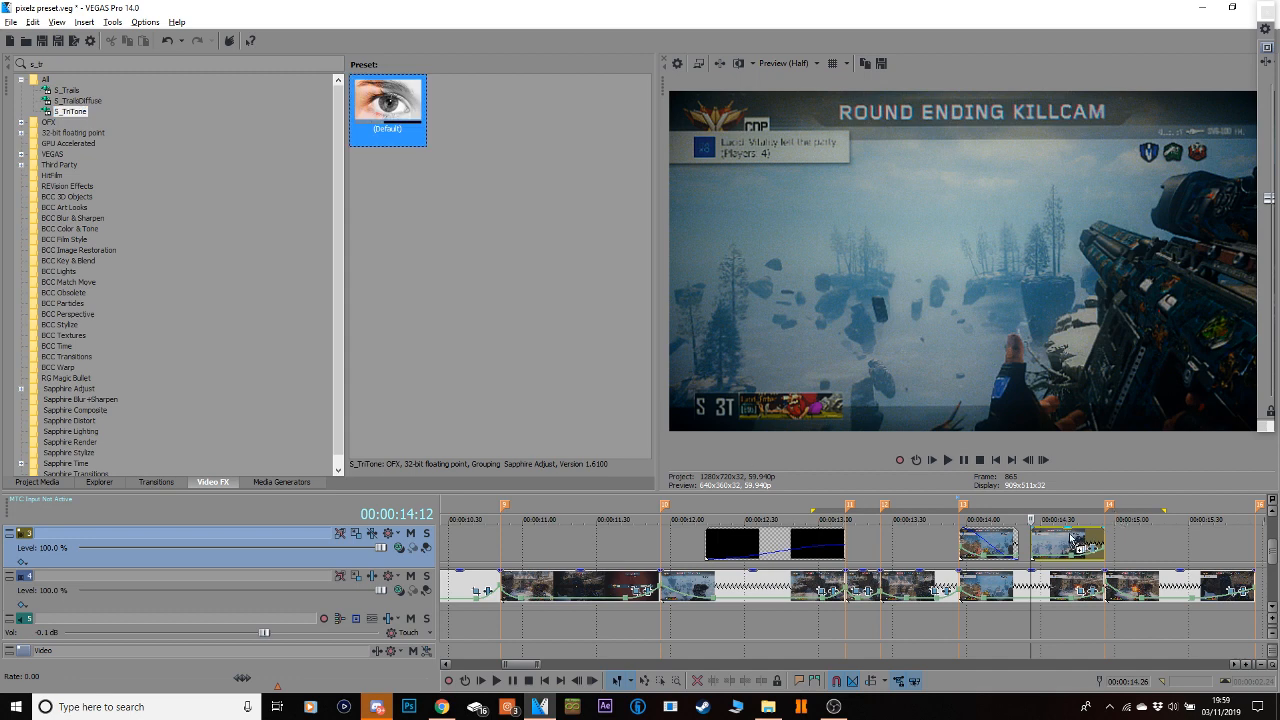
drag(1080, 541, 1082, 542)
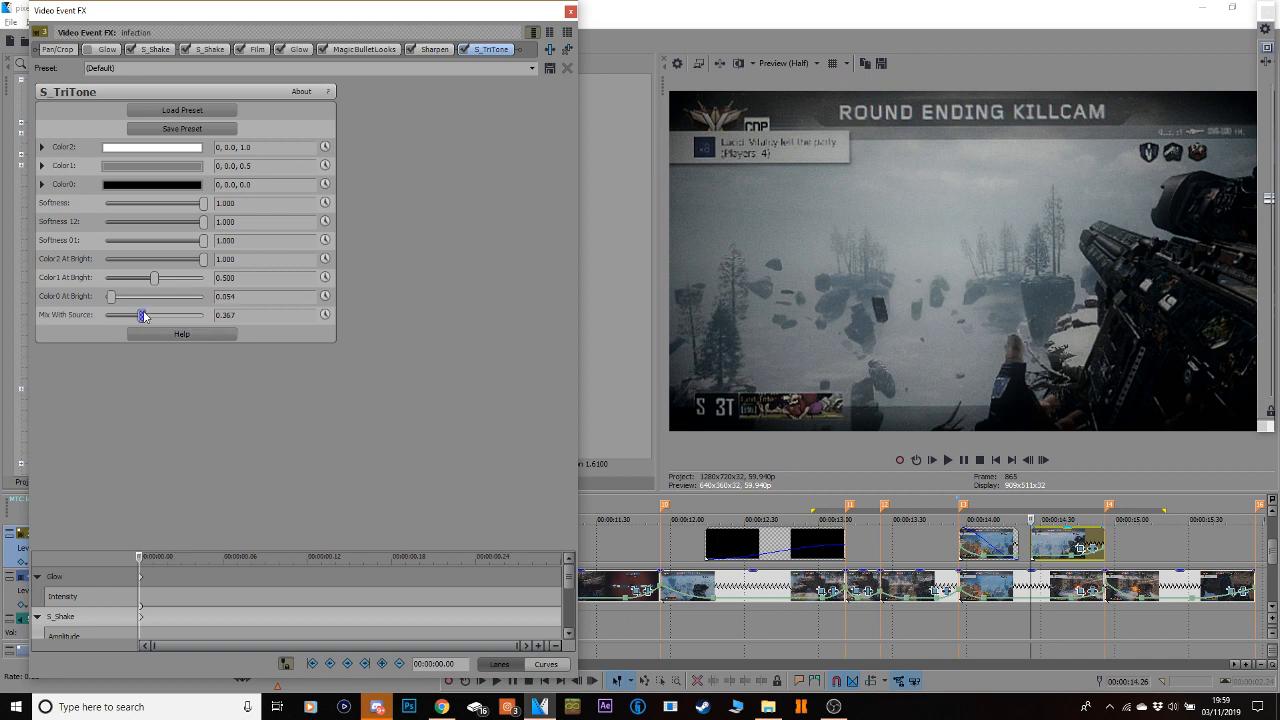
click(570, 14)
Apply the S_HueSatBright effect with the default preset to the upper-track clip ending at marker 14.
click(70, 63)
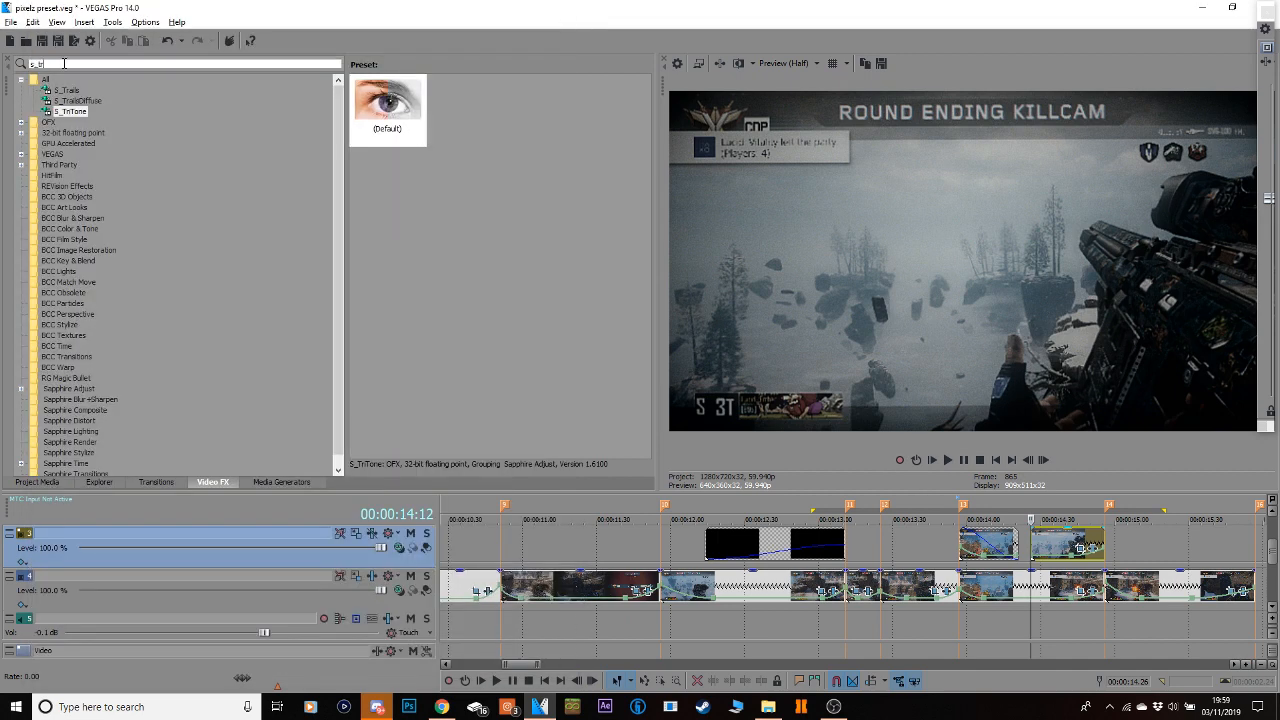
text(hue)
click(79, 101)
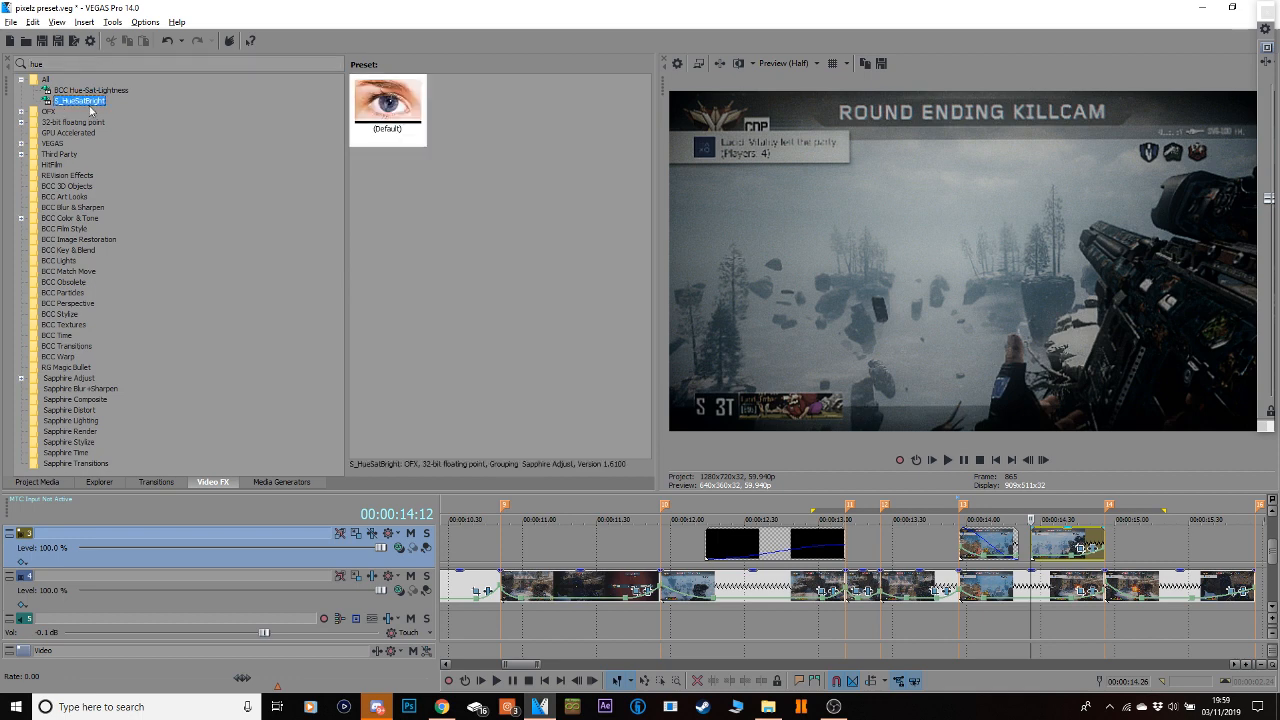
drag(392, 115, 1042, 540)
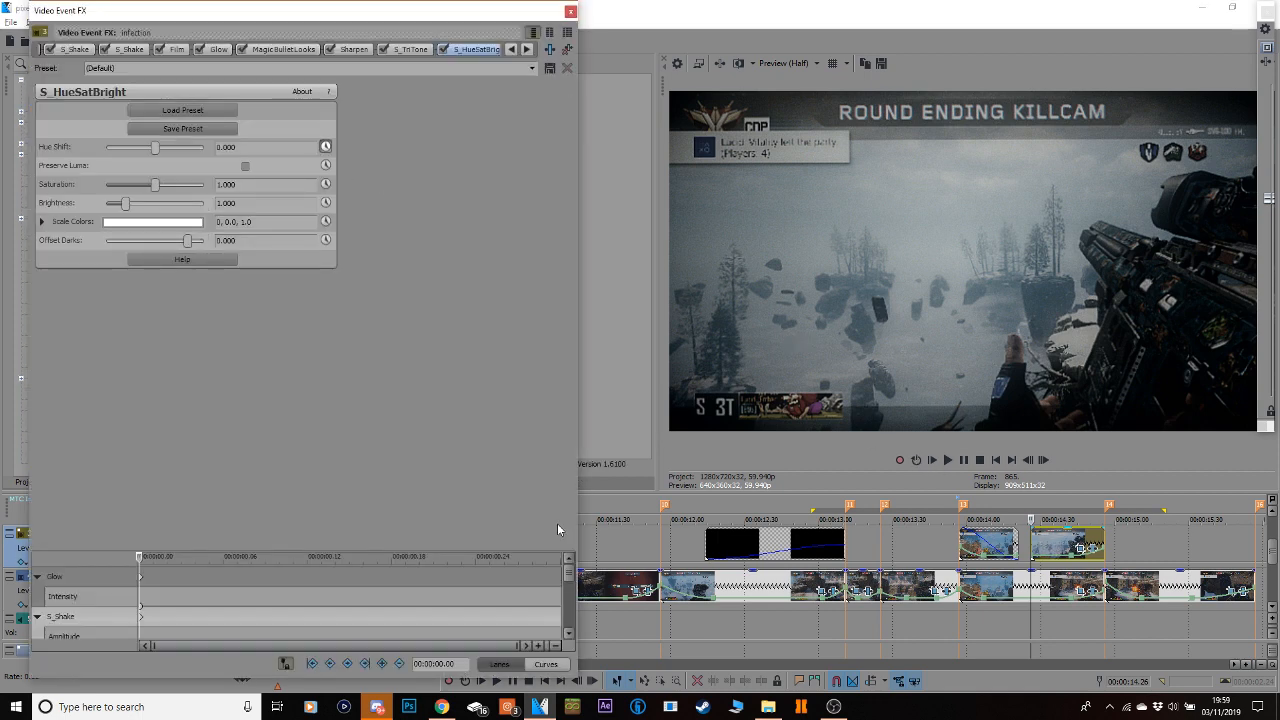
Animate S_HueSatBright's Hue Shift from 0 at the clip's start to a raised value at its end.
drag(567, 576, 567, 641)
click(561, 596)
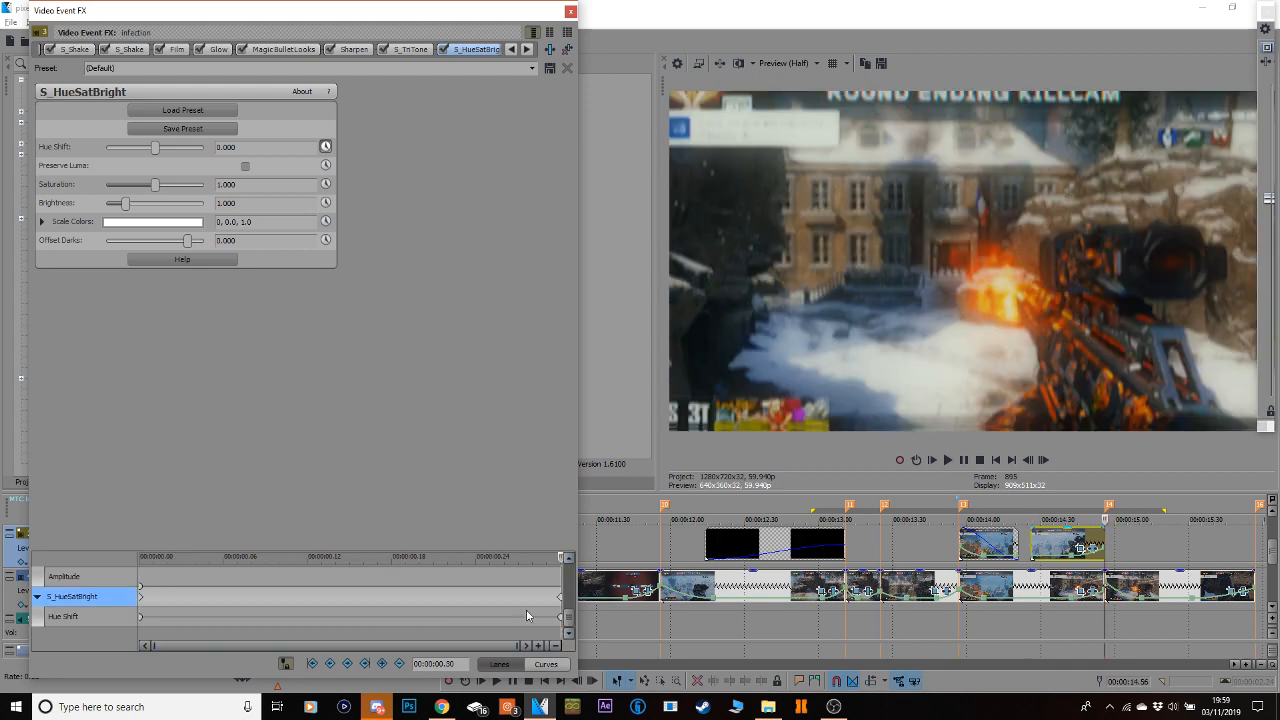
drag(155, 147, 353, 156)
click(570, 11)
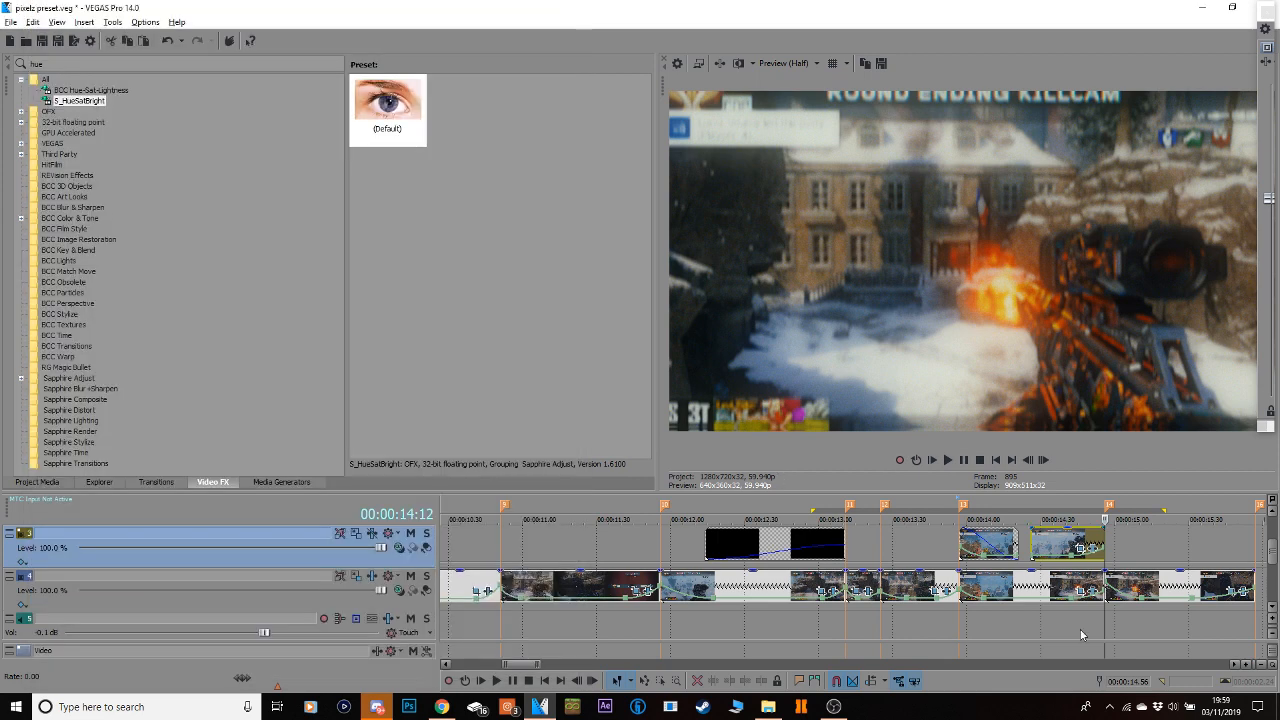
Add a fade-in across the full length of the upper-track clip and play back the section from 00:00:13.51 to 00:00:15.38.
drag(1028, 526, 1112, 531)
drag(1242, 545, 943, 532)
key(space)
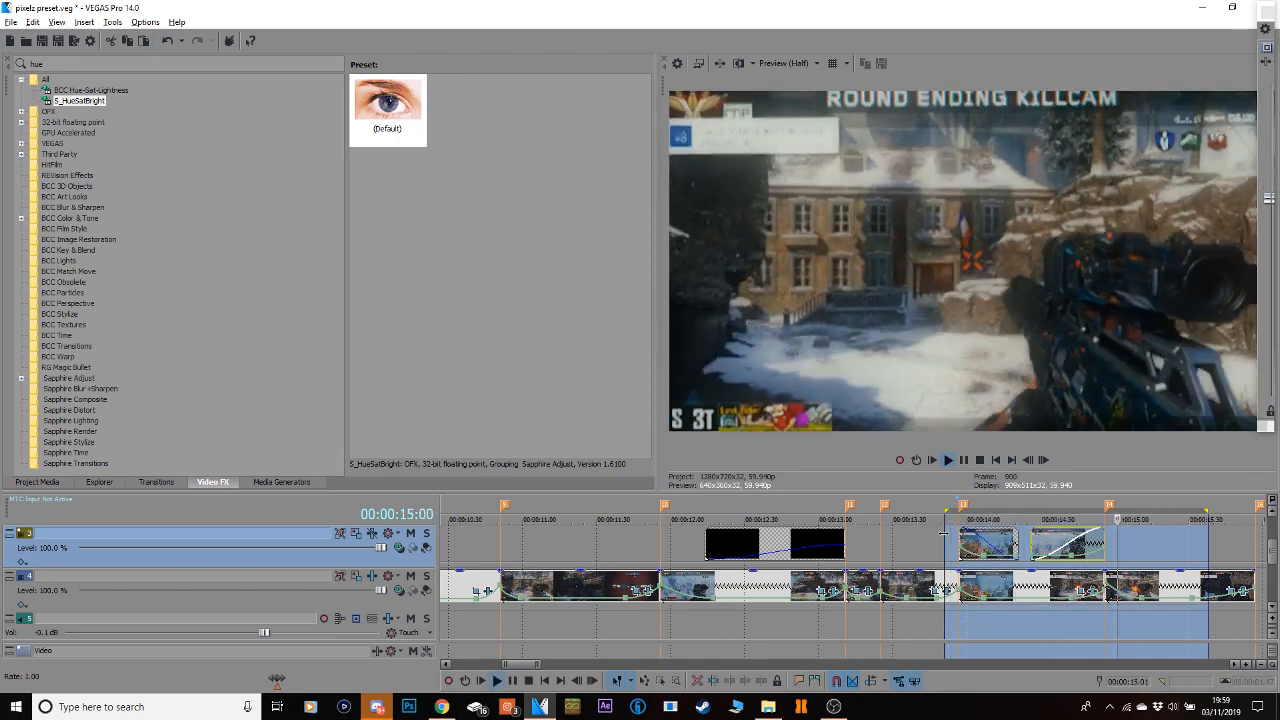
key(space)
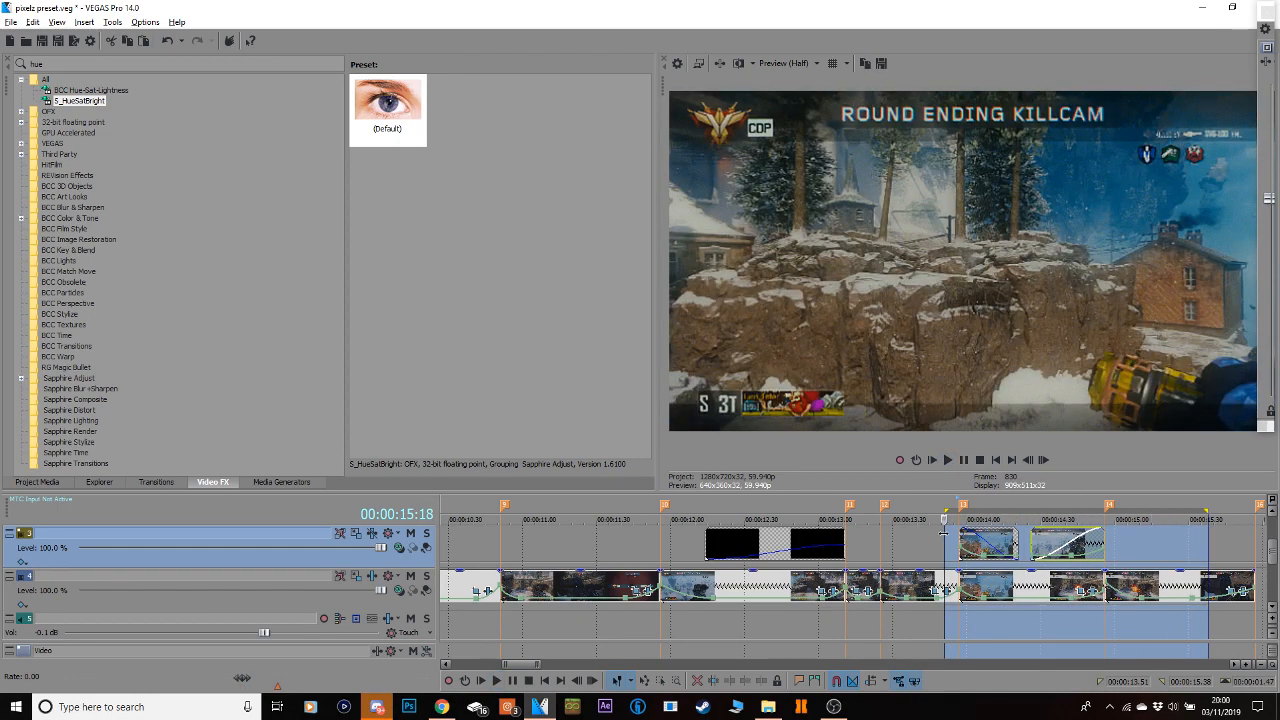
Apply the S_Shake effect with the "creepy" preset to the upper-track clip starting at 00:00:14.26.
click(1033, 538)
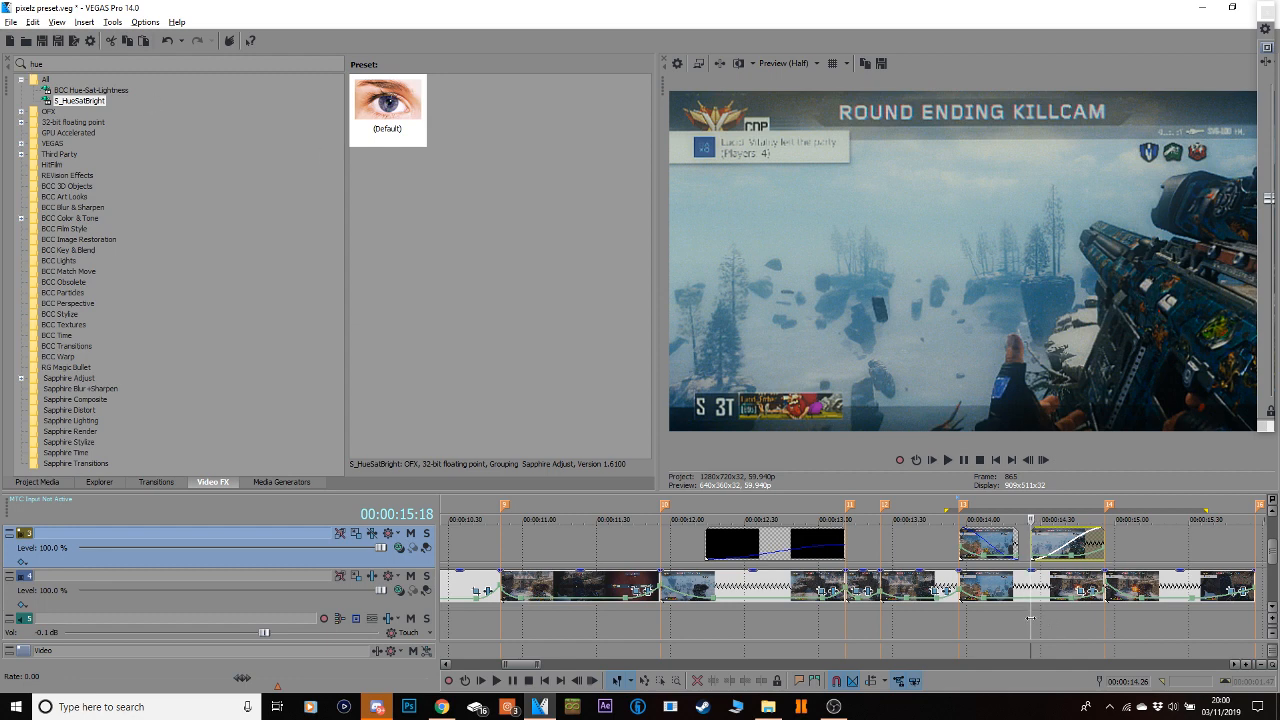
click(37, 63)
text(shake)
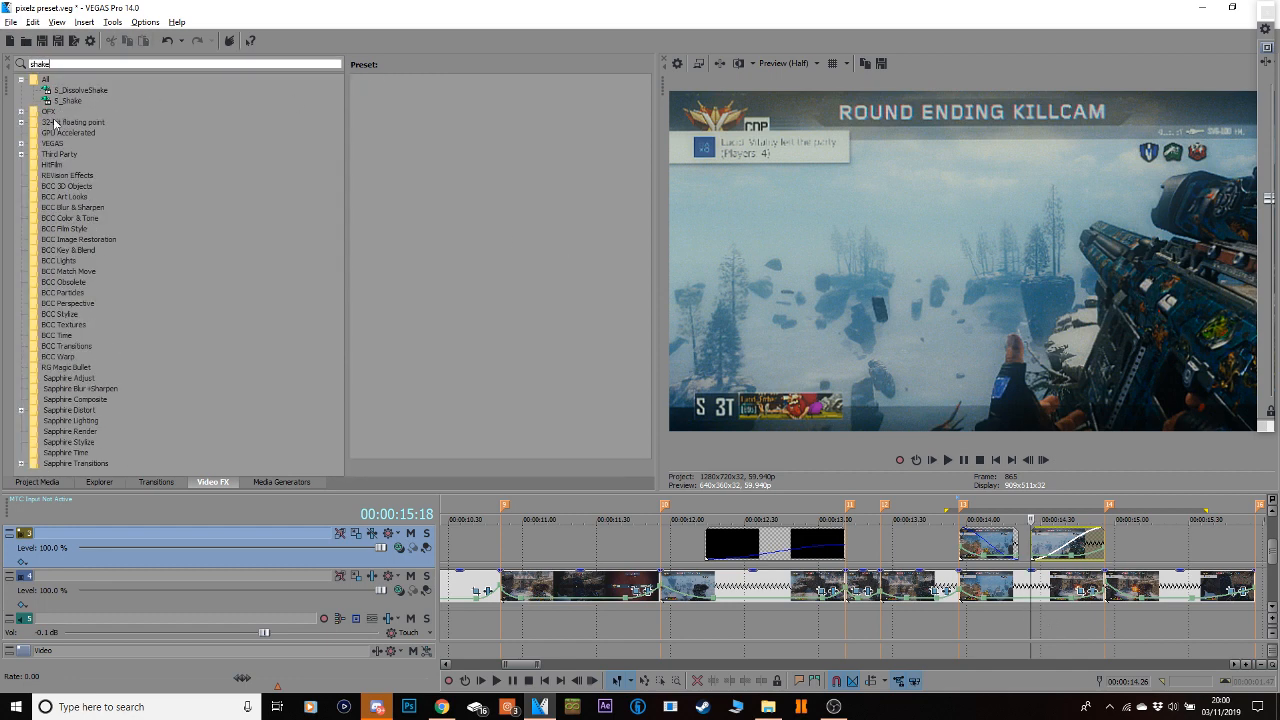
click(67, 101)
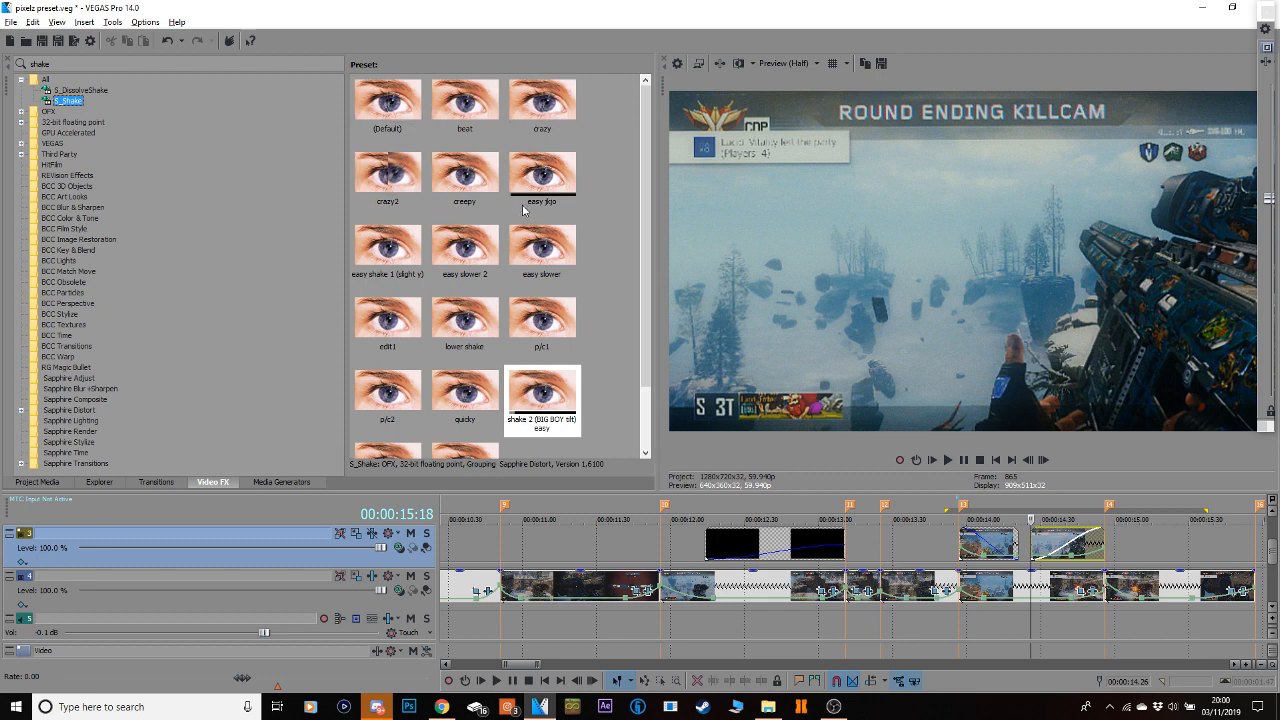
mouse_move(653, 216)
mouse_down()
mouse_move(644, 312)
mouse_move(644, 228)
mouse_up()
drag(465, 175, 1066, 541)
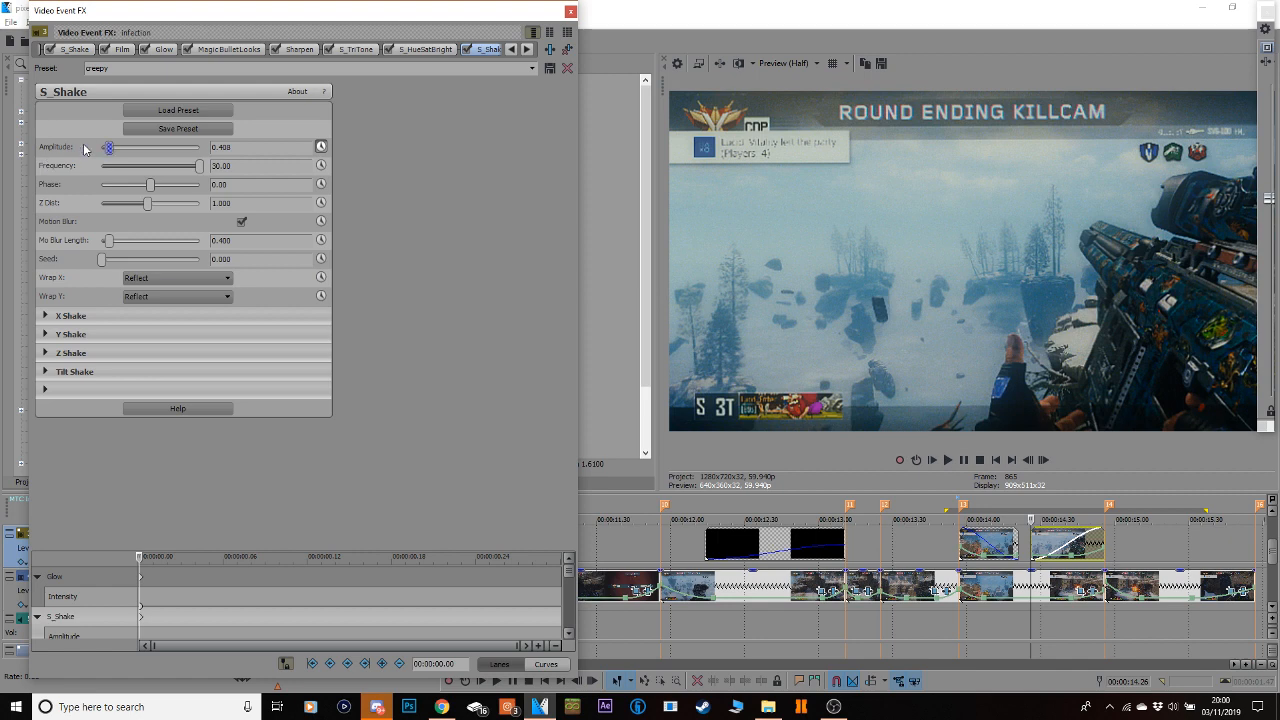
Animate S_Shake's Amplitude from 0 at the clip's start to 0.05 at its end.
drag(567, 576, 568, 628)
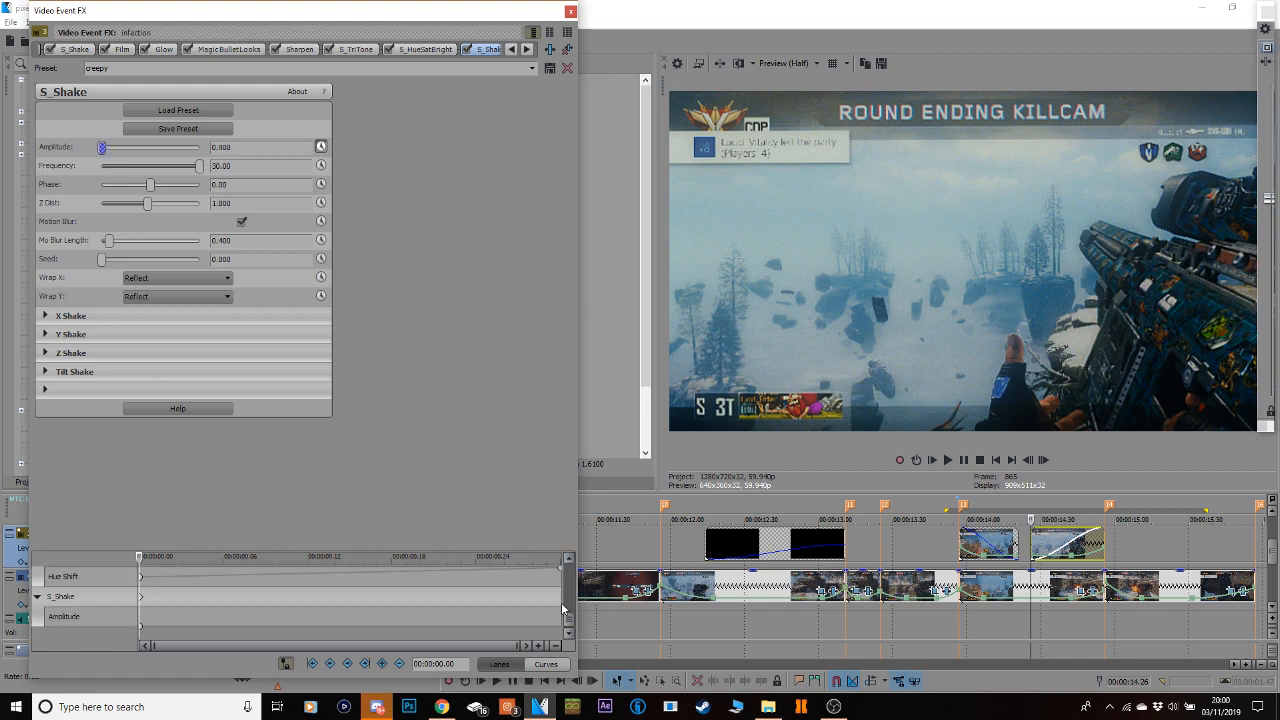
click(561, 604)
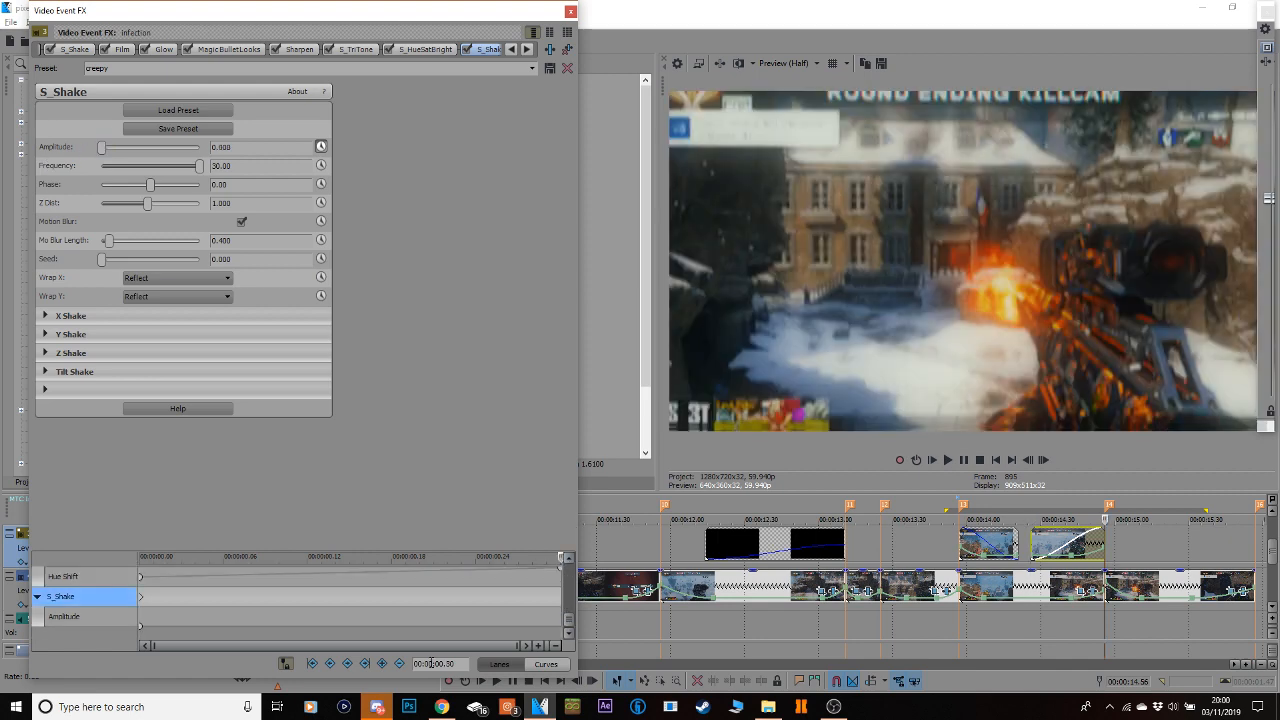
click(247, 152)
key(BackSpace)
key(BackSpace)
key(BackSpace)
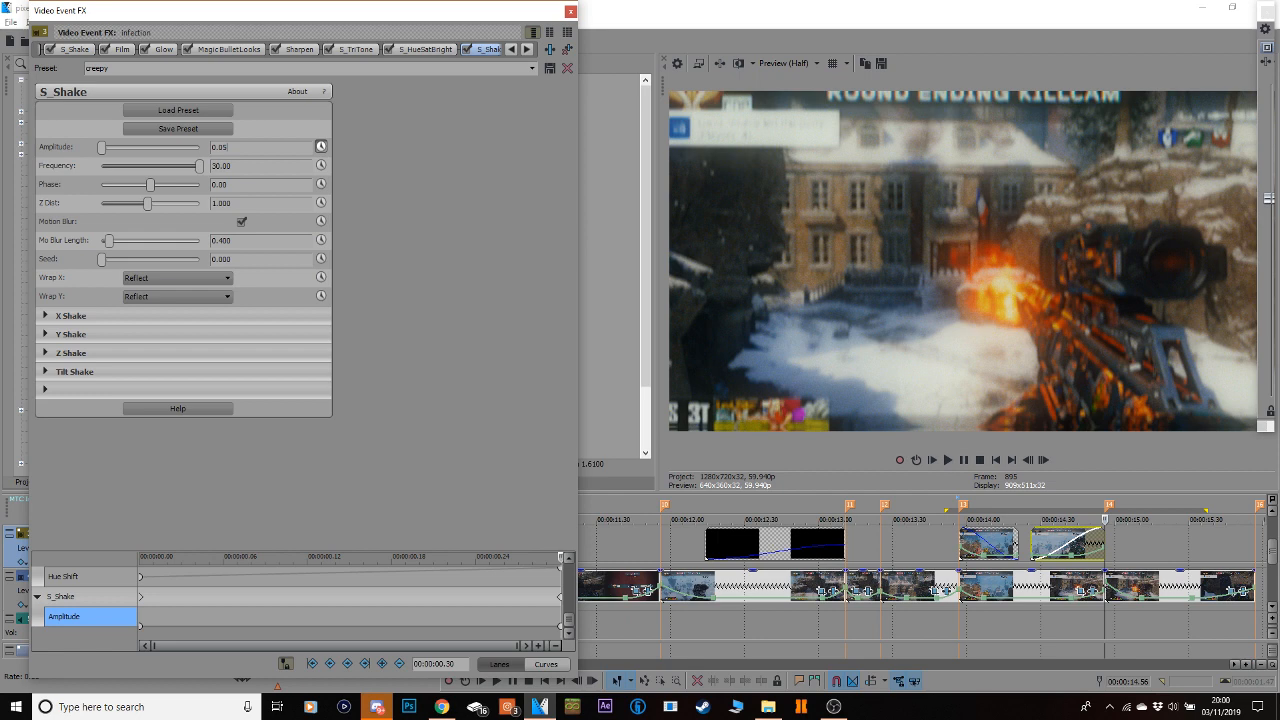
Change the interpolation type of S_Shake's Amplitude keyframes at the clip's start and end, and close the effect window.
click(142, 626)
click(142, 627)
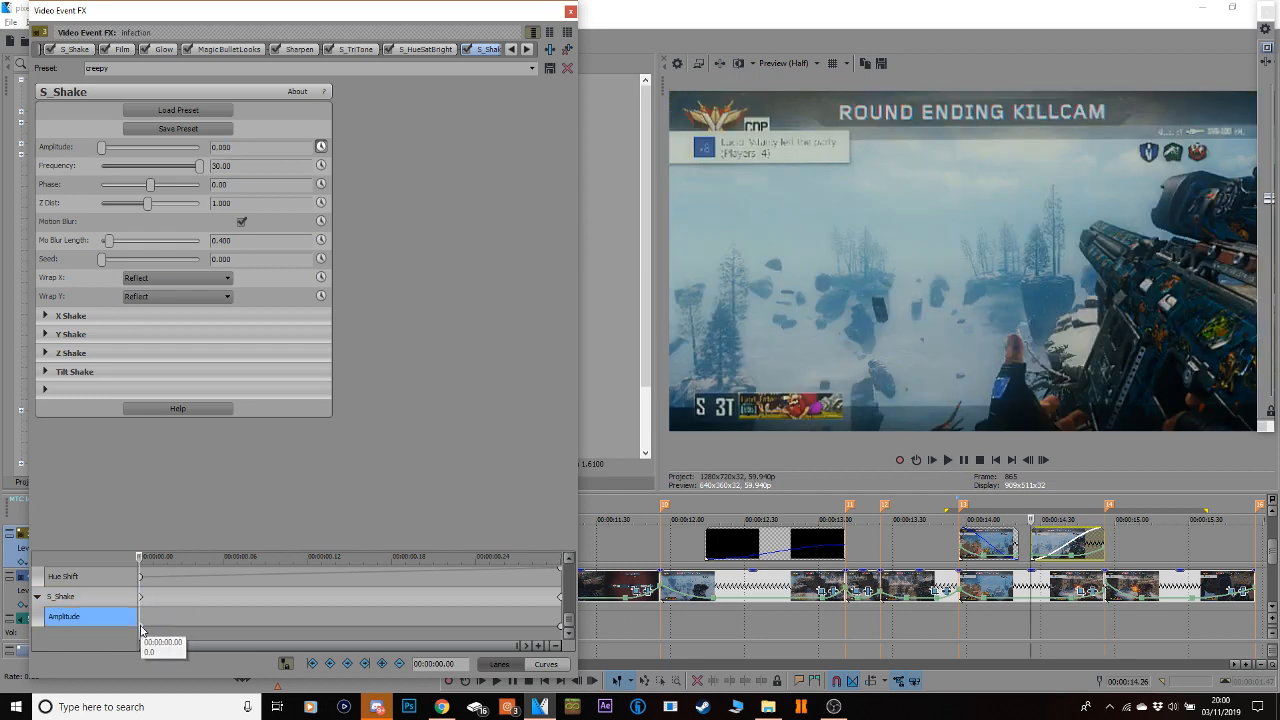
right_click(142, 627)
click(178, 552)
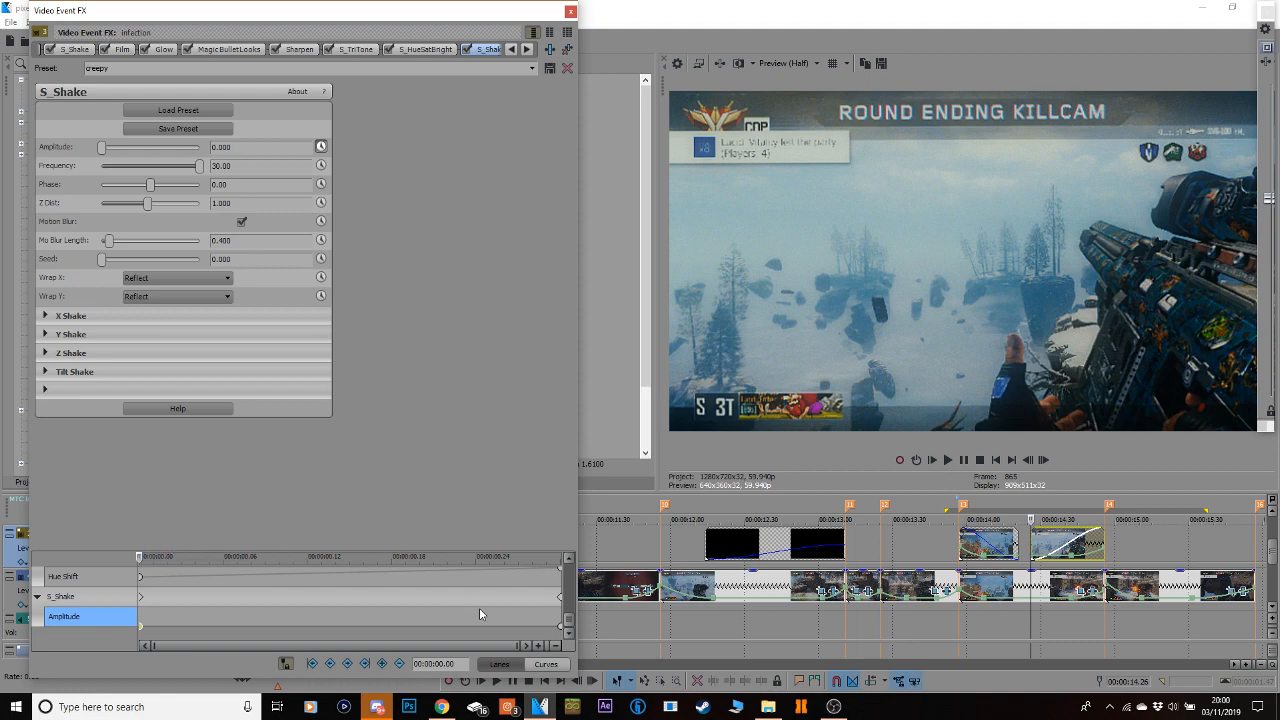
click(561, 626)
right_click(561, 626)
click(598, 531)
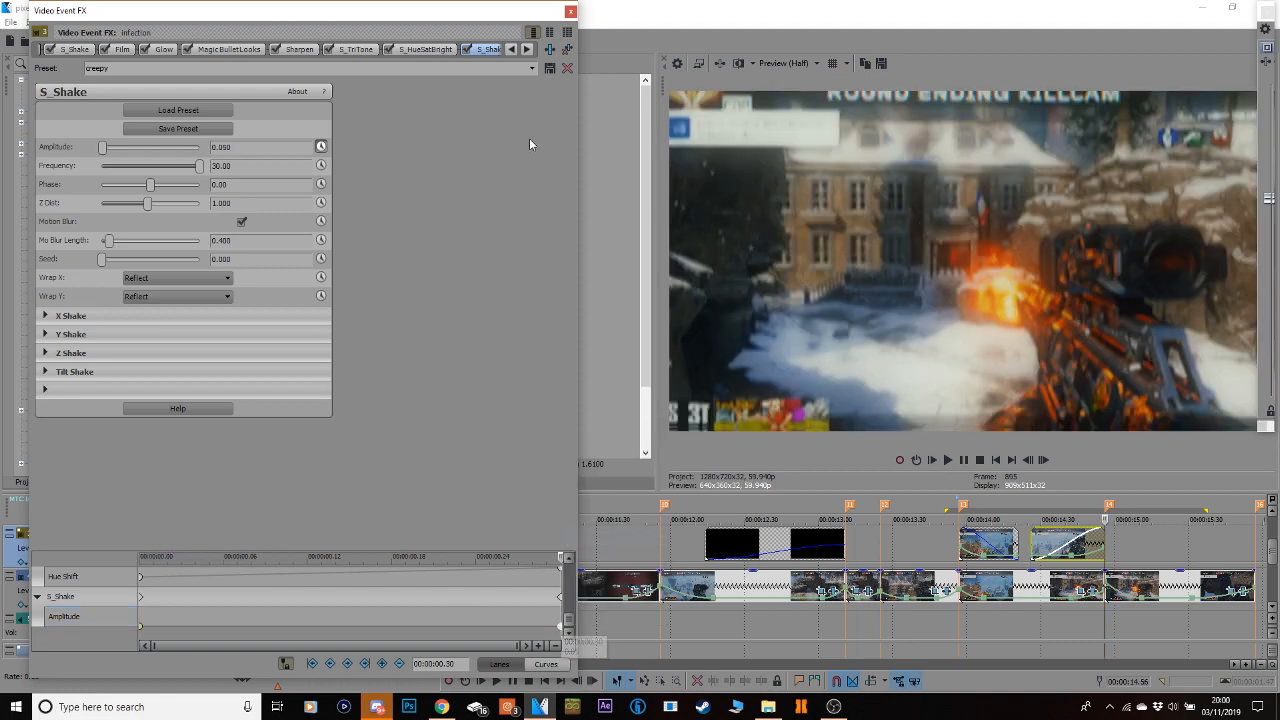
click(570, 11)
Play back the section from 00:00:13.48 to 00:00:15.44.
drag(1223, 521, 937, 519)
key(space)
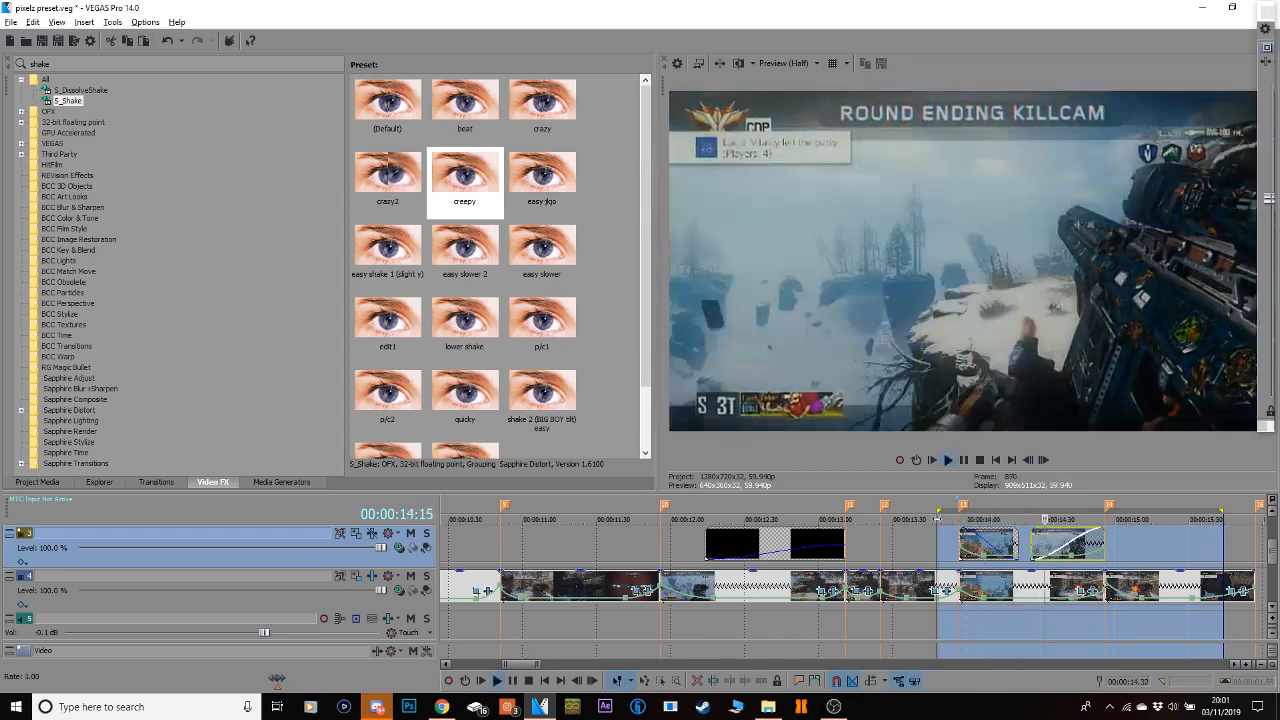
click(880, 558)
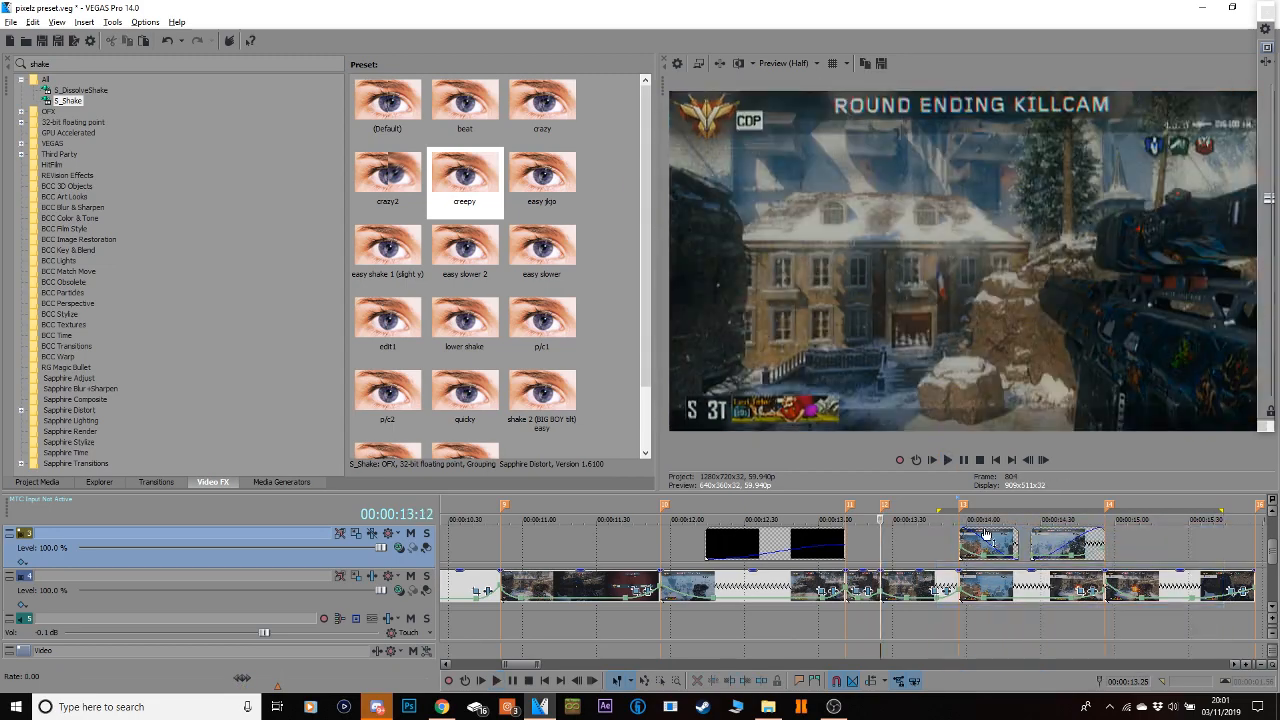
Set S_Shake's Amplitude at the end of the upper-track clip before marker 14 to 0.15 and play back the section.
click(1054, 545)
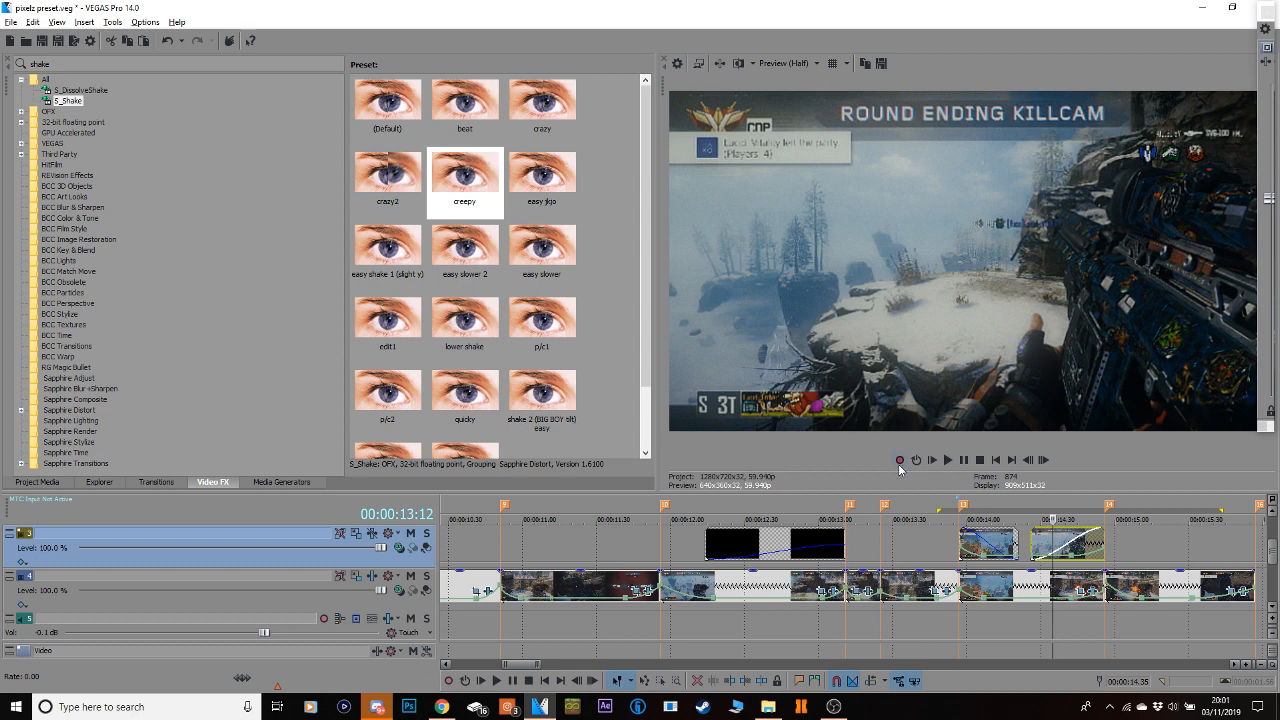
right_click(1085, 548)
click(1150, 171)
drag(568, 578, 566, 658)
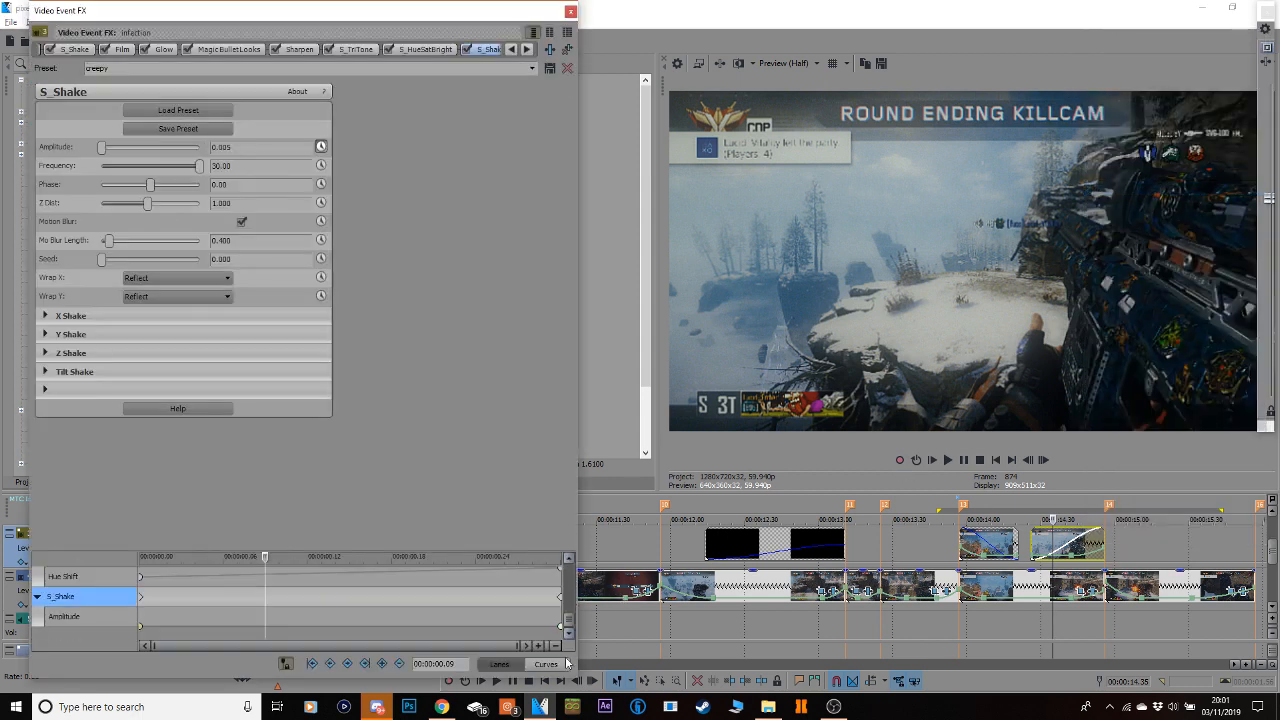
click(560, 598)
click(265, 151)
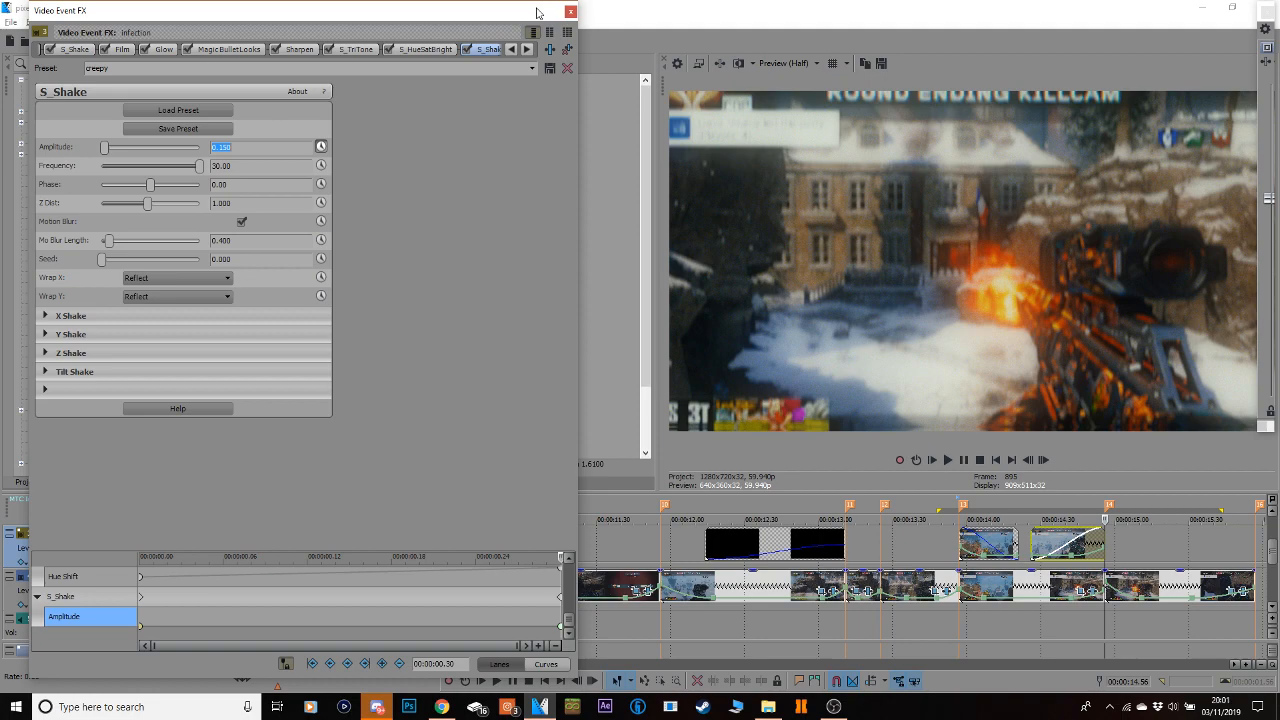
click(570, 11)
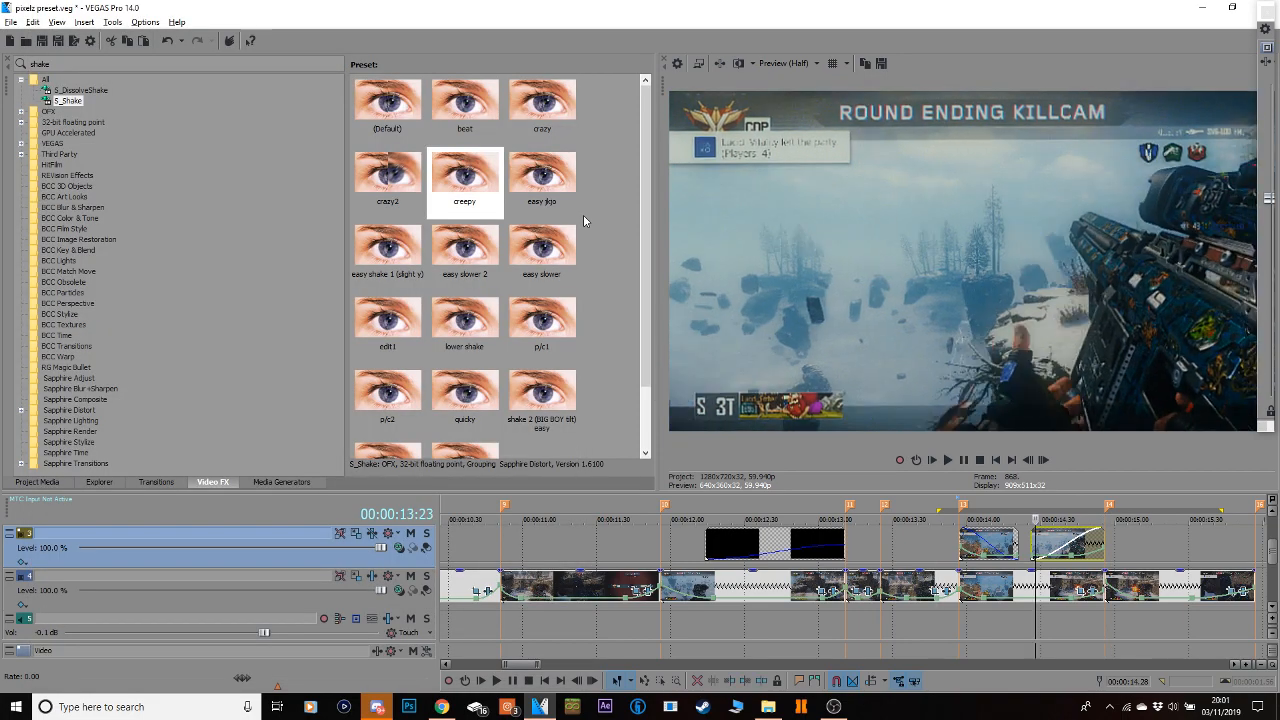
key(space)
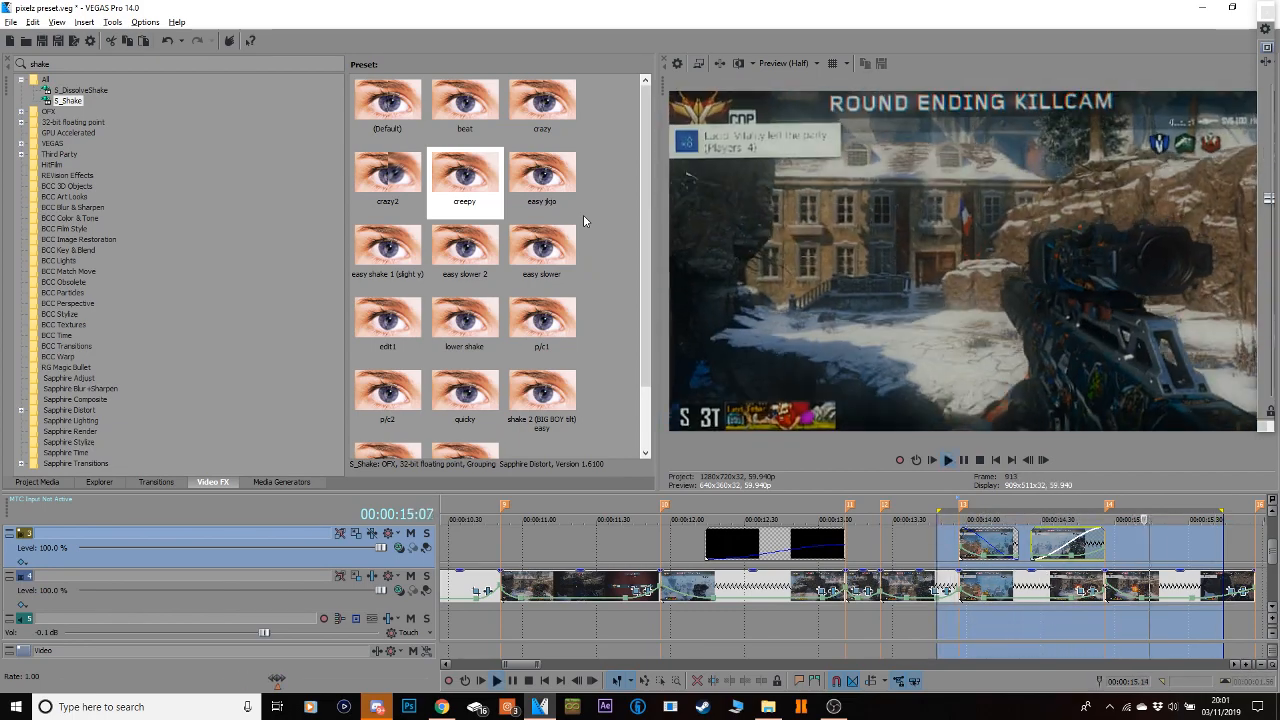
key(space)
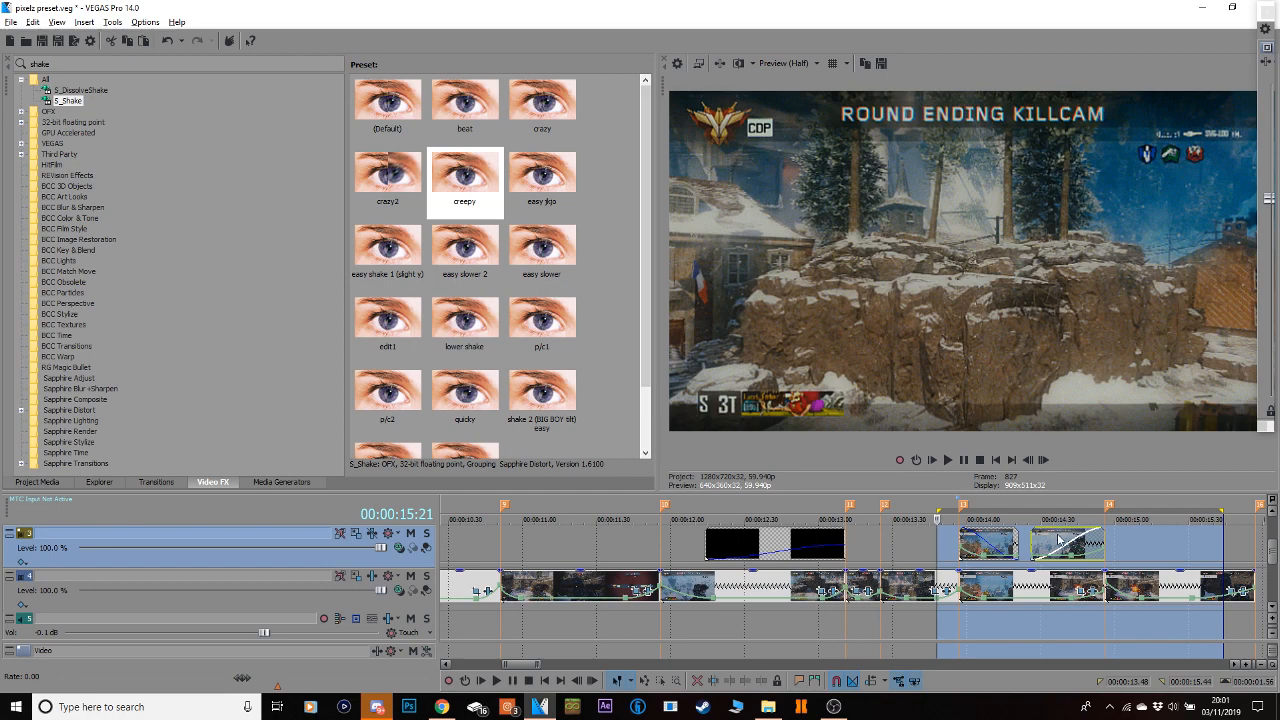
Apply the S_Flicker effect with the "mad" preset to the upper-track clip ending at marker 14.
click(1058, 540)
click(101, 62)
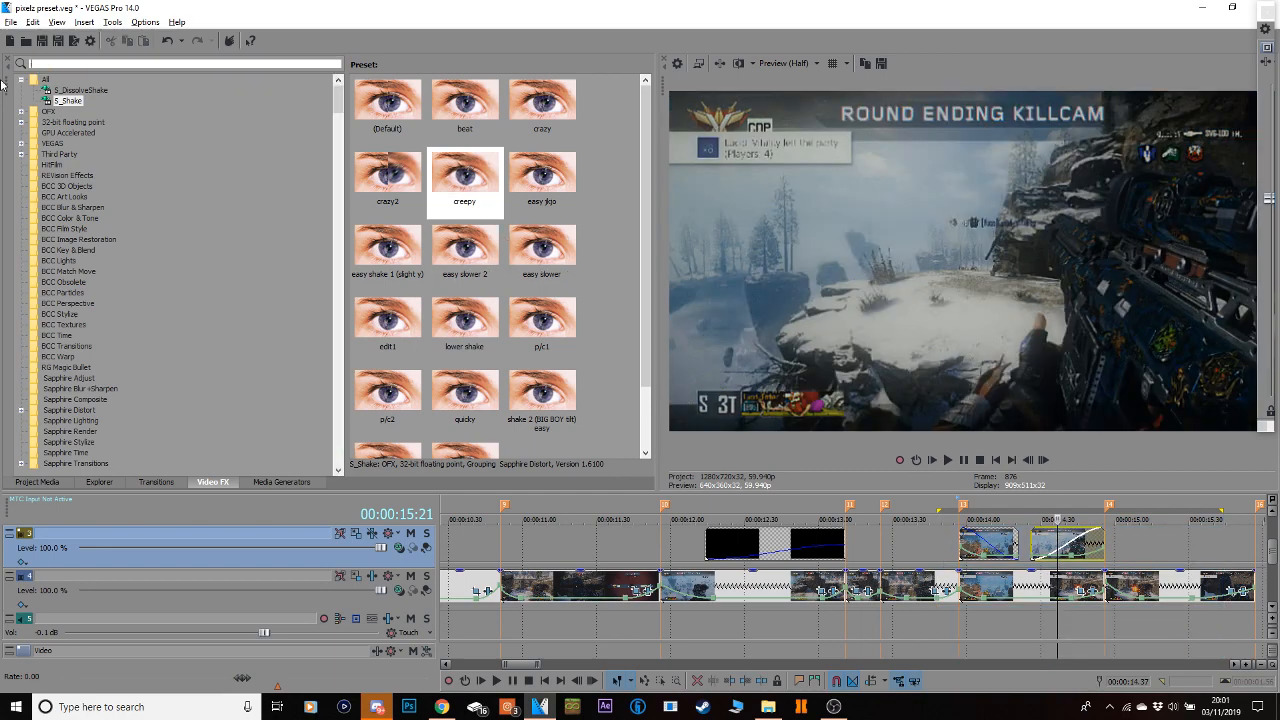
text(flic)
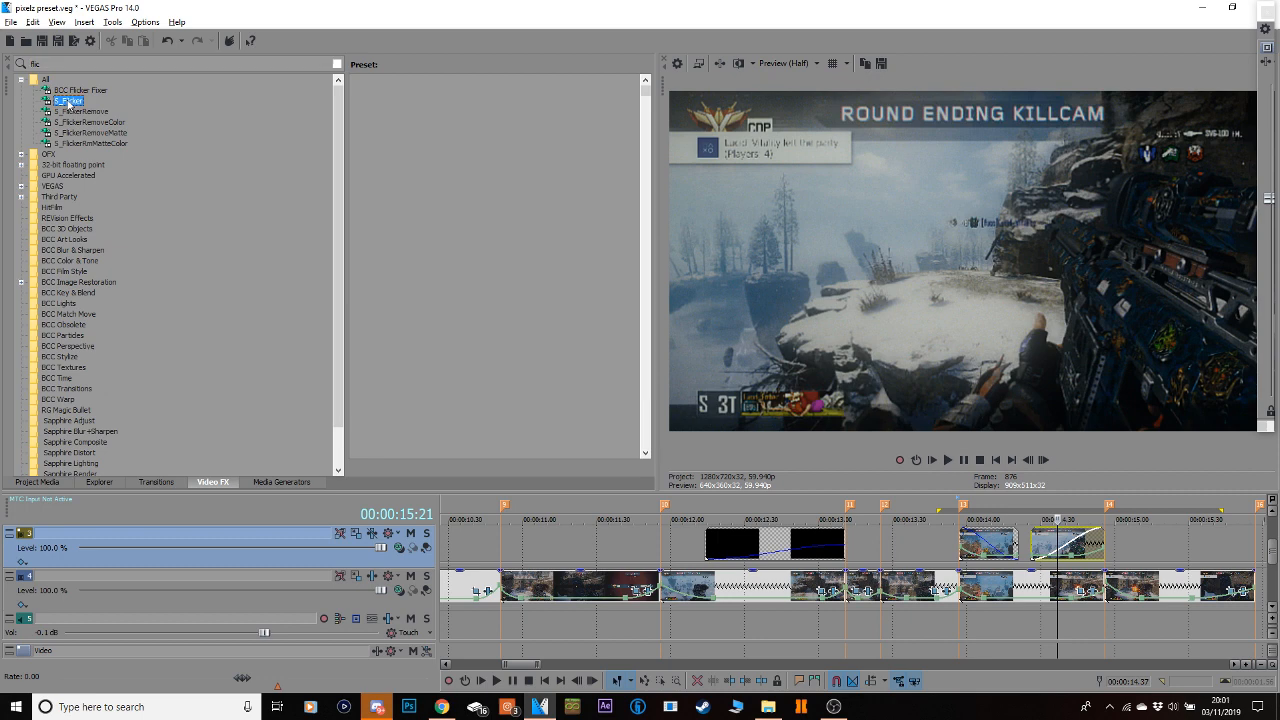
drag(541, 104, 1075, 543)
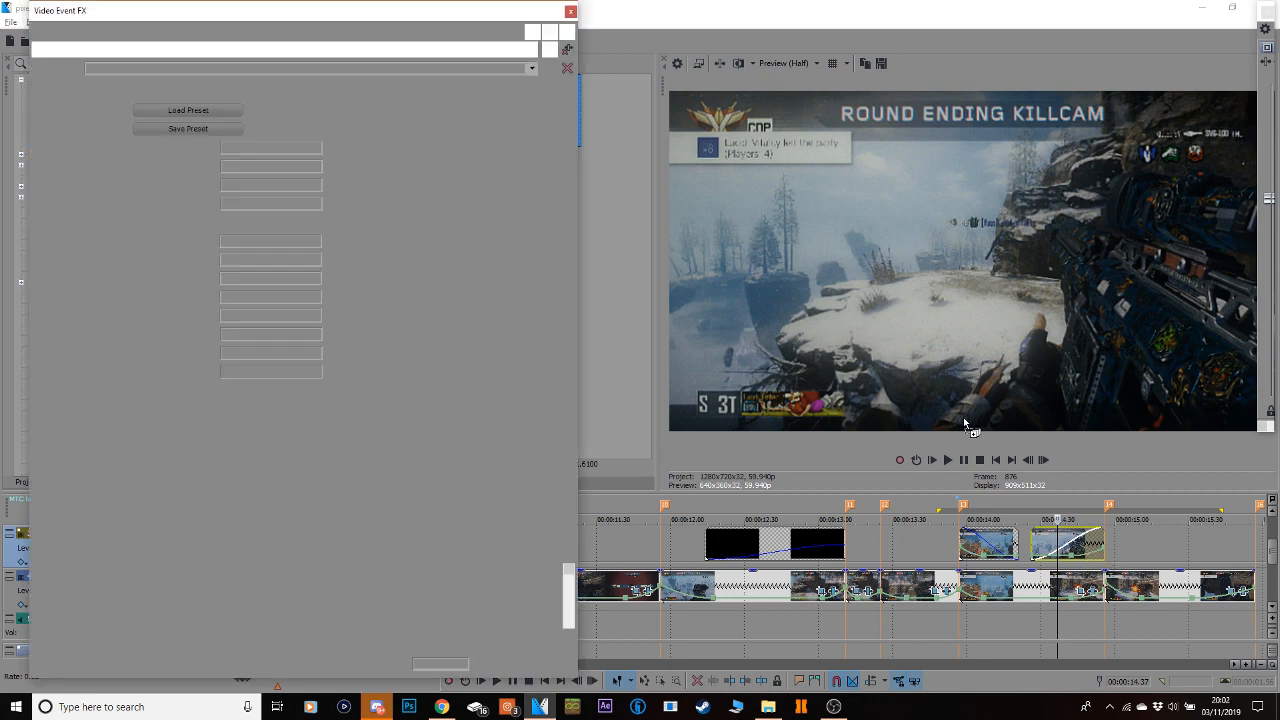
click(195, 149)
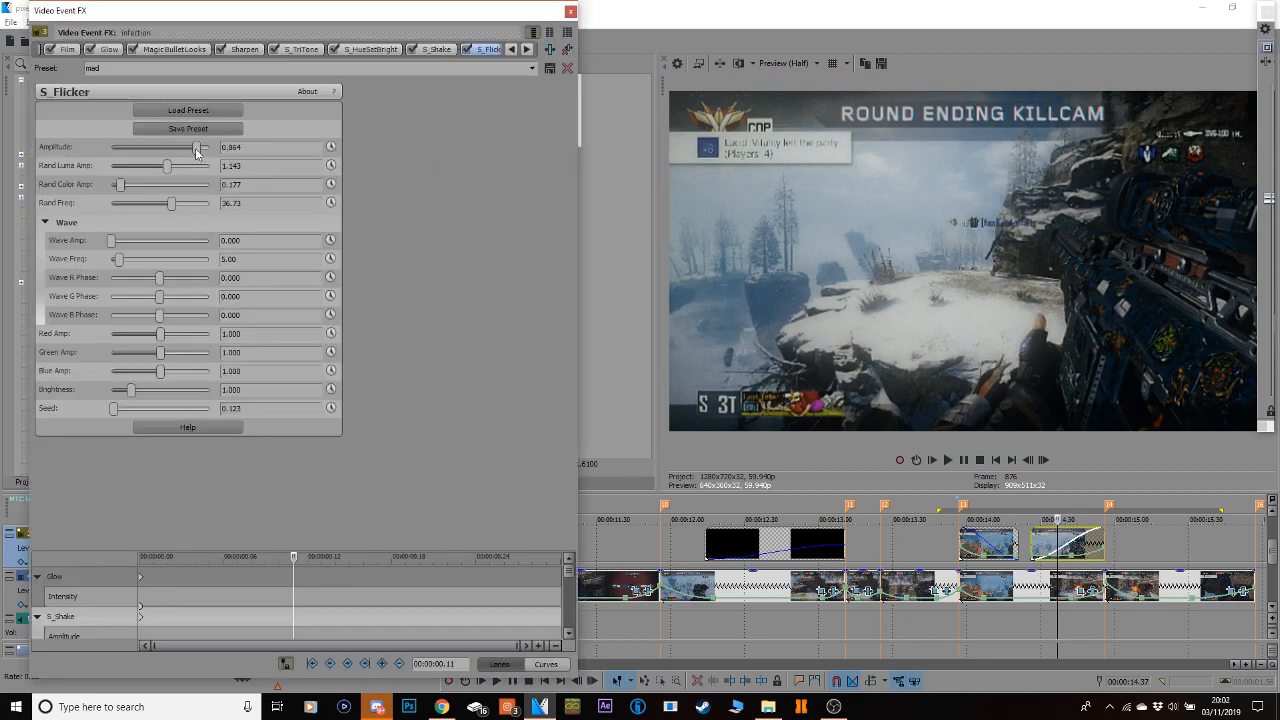
click(570, 12)
Play back the section from 00:00:14.18 to 00:00:15.40.
drag(1213, 519, 1010, 519)
key(space)
key(space)
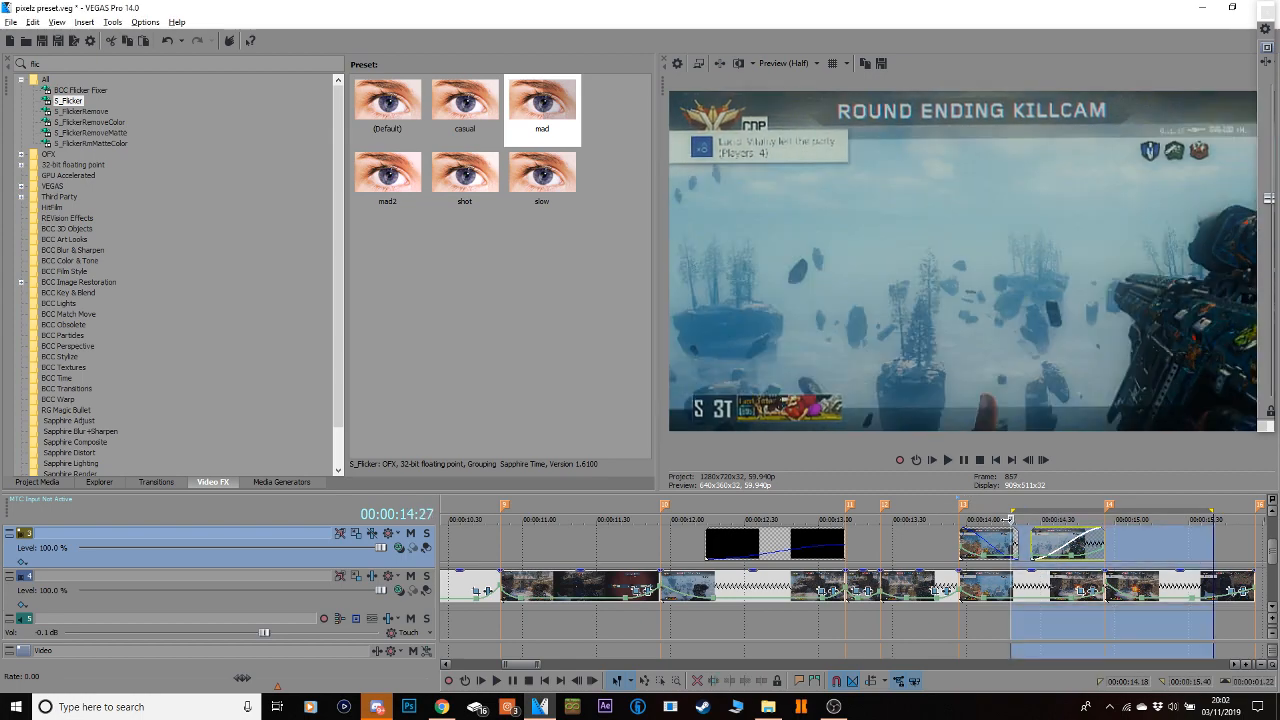
key(space)
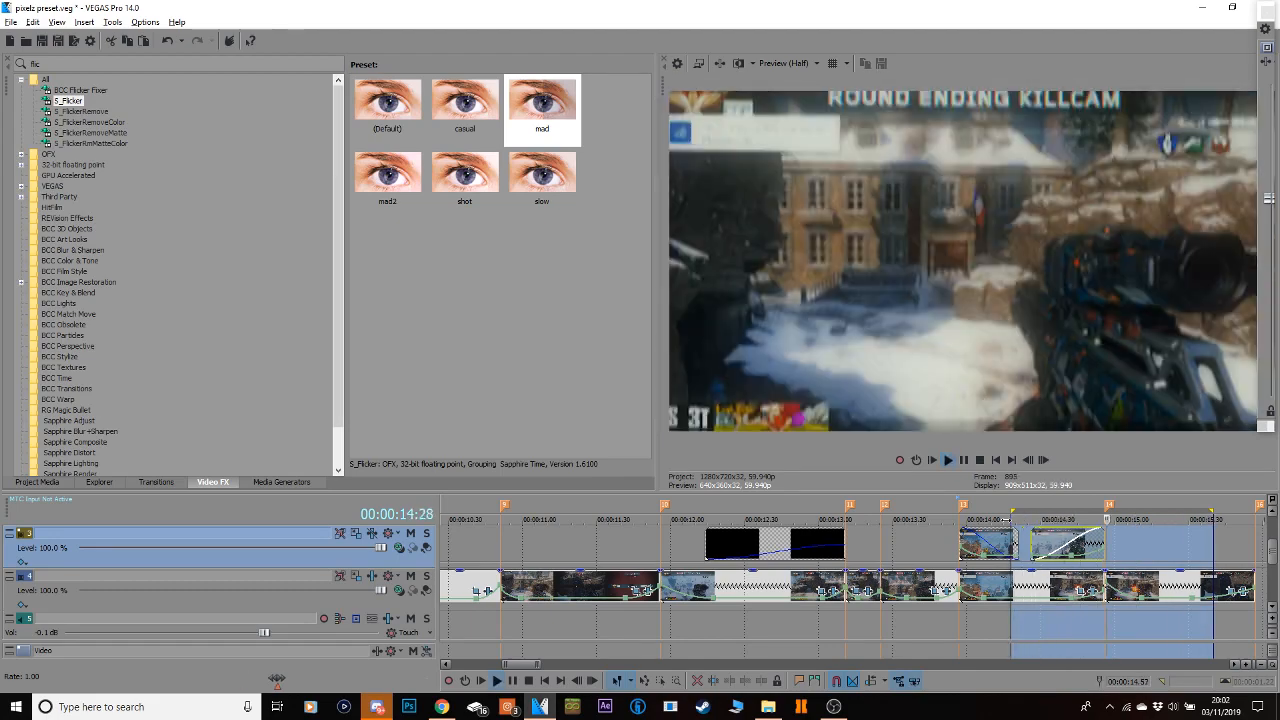
Apply the S_Shake effect with the "shake 2 (BIG BOY tilt) easy" preset to the lower-track clip starting at marker 14.
click(1107, 586)
key(space)
click(29, 61)
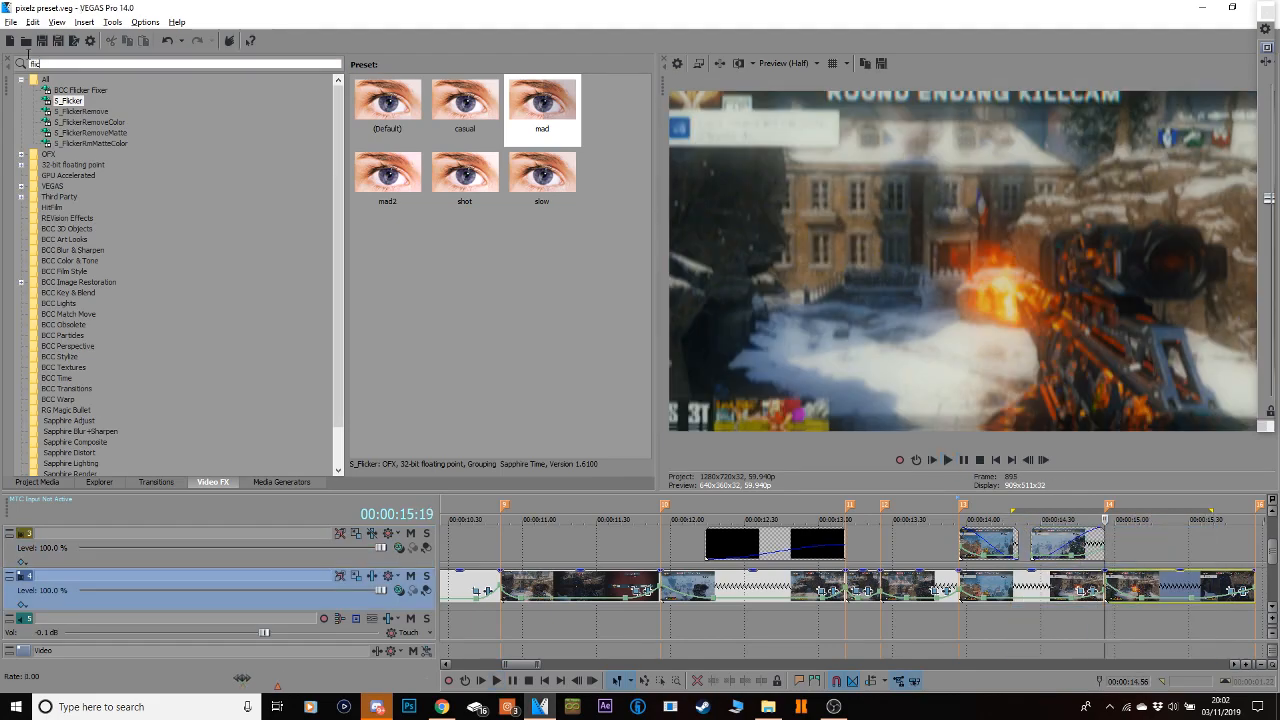
text(shak)
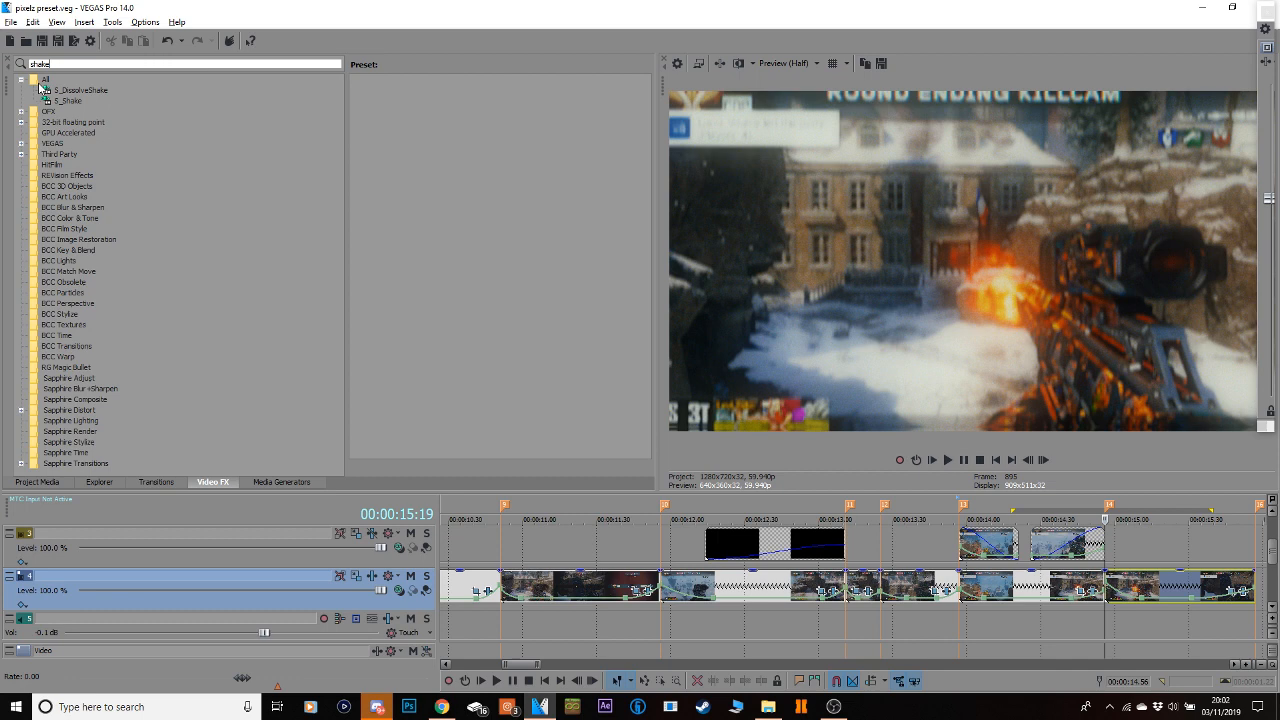
text(e)
click(67, 100)
drag(542, 398, 1158, 590)
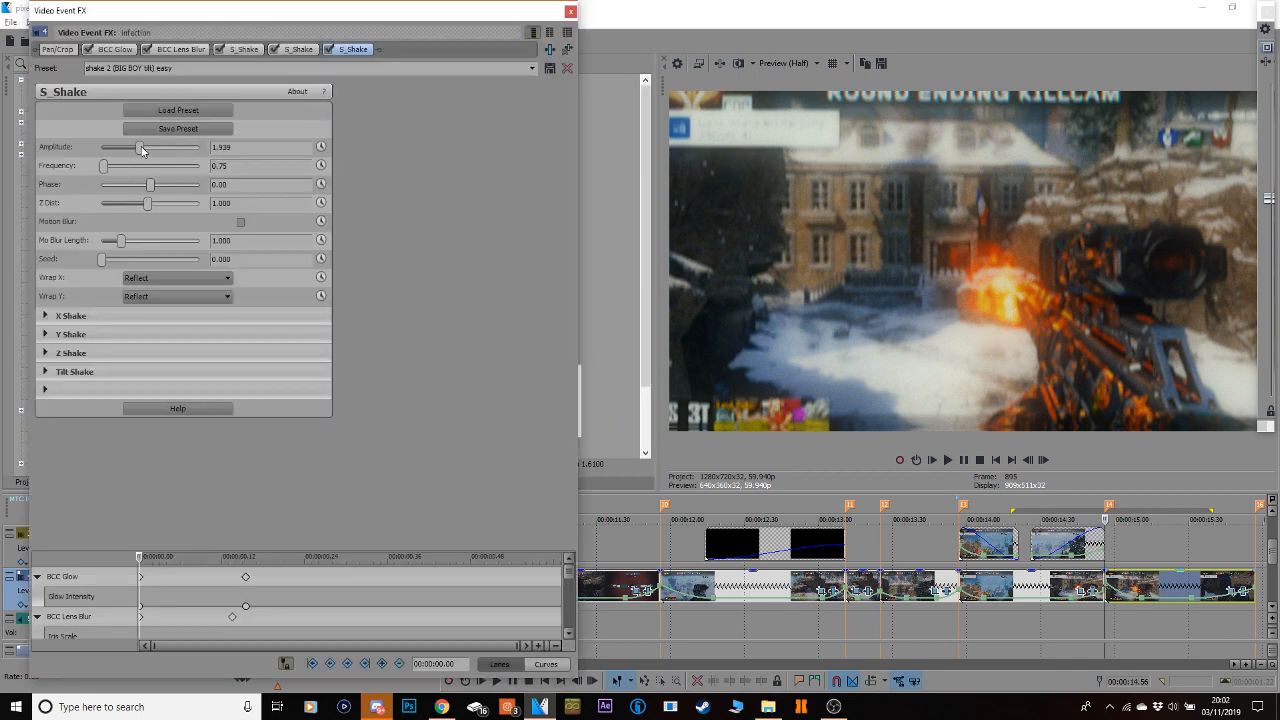
Enable the new S_Shake's motion blur and animate its Amplitude from about 2.211 at the clip's start to 0 at 00:00:00.21.
click(242, 223)
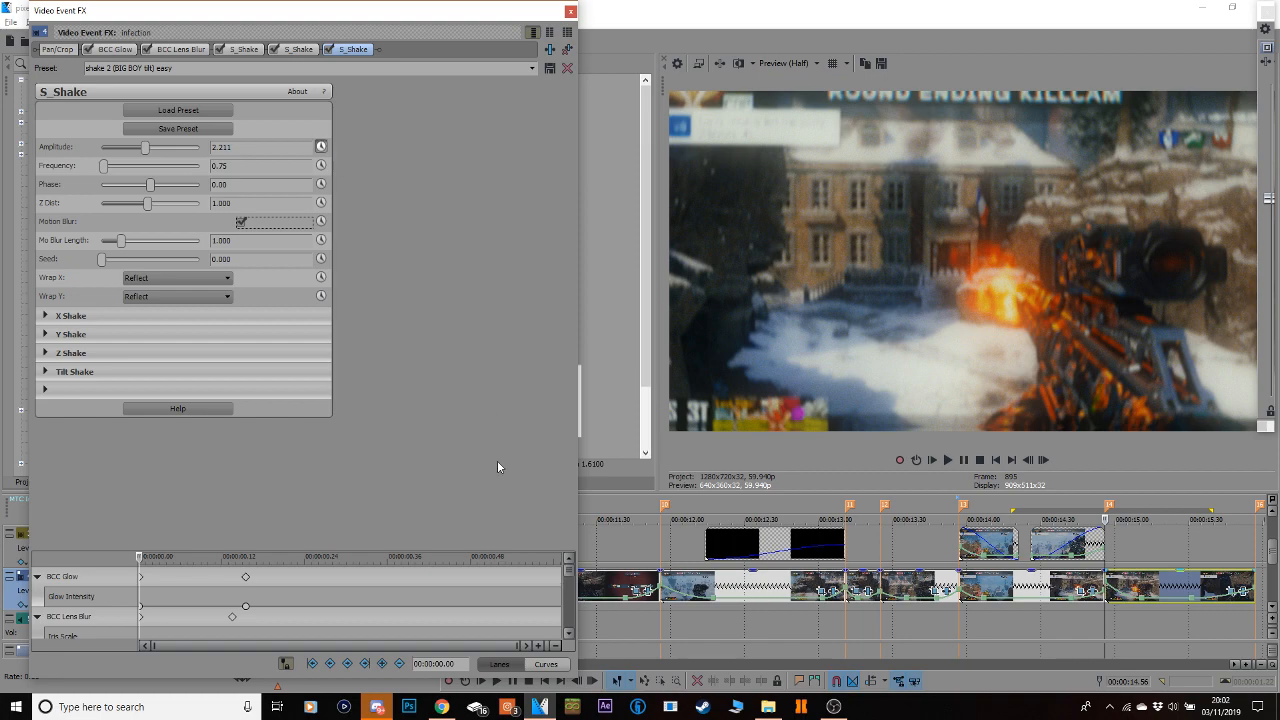
drag(567, 572, 567, 628)
click(283, 616)
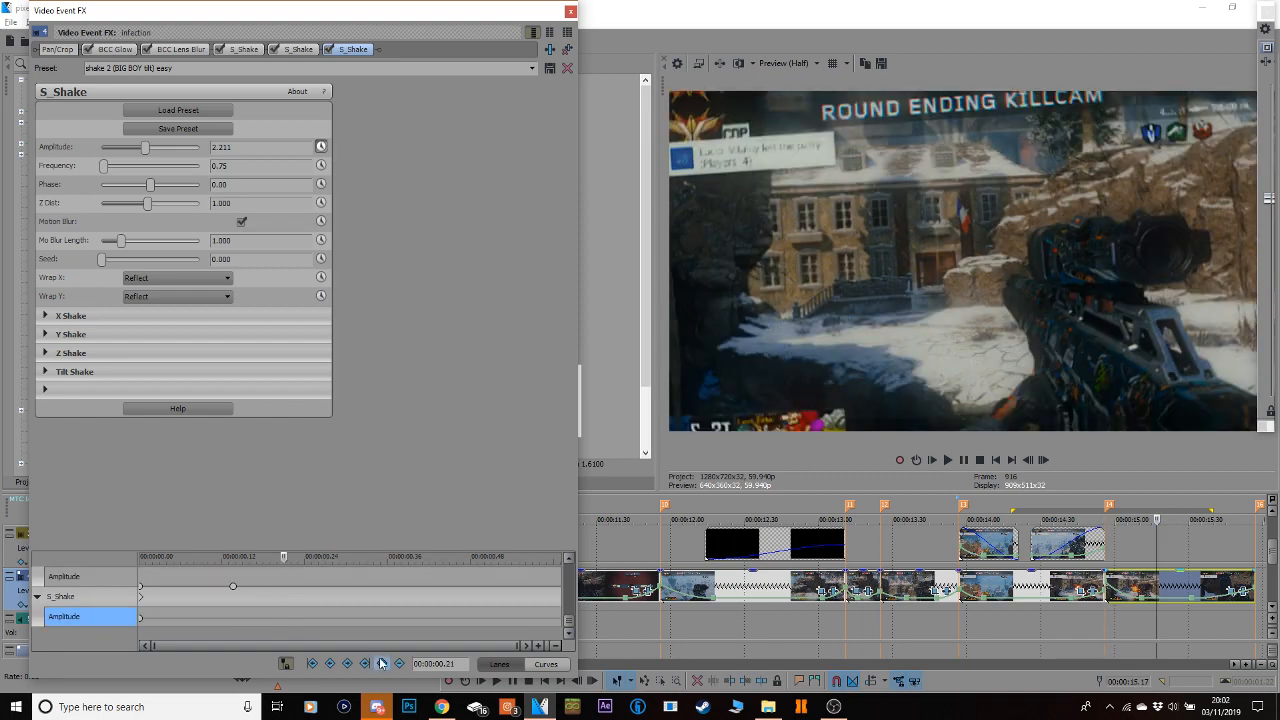
drag(140, 150, 97, 150)
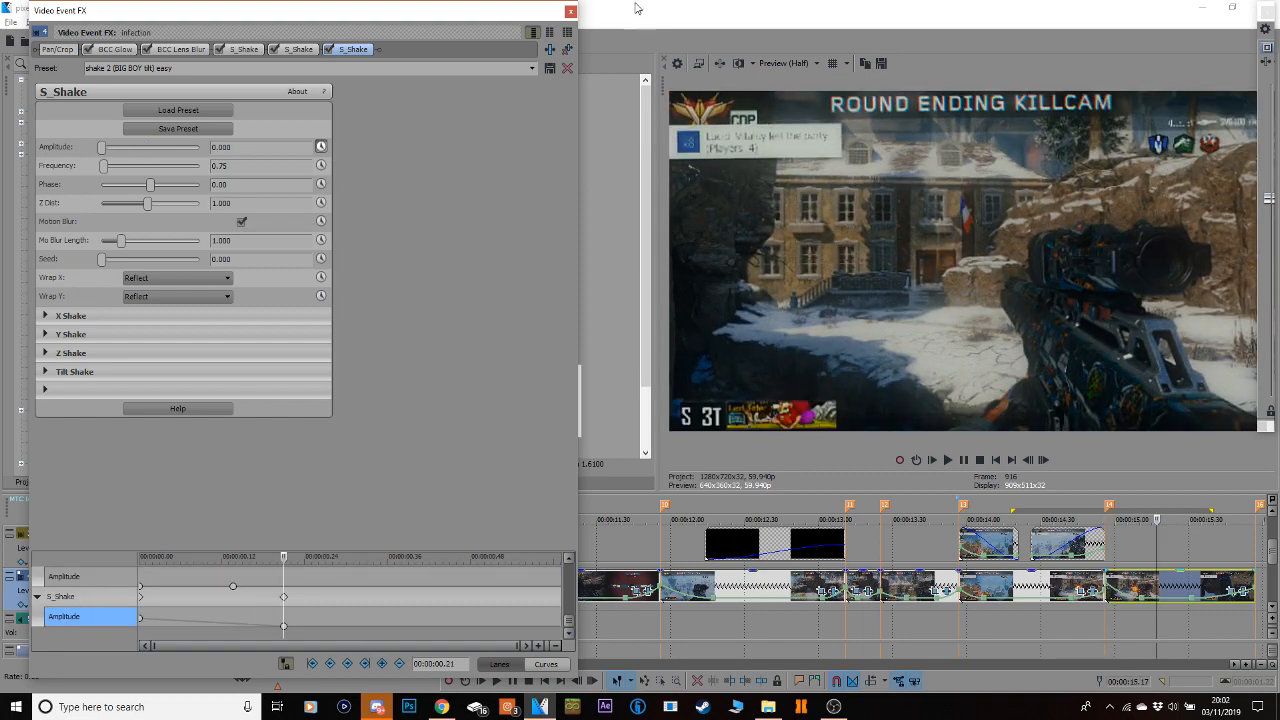
click(570, 13)
Play back the section from 00:00:14.32 to 00:00:15.59 repeatedly to check the shake.
drag(1256, 537, 1043, 538)
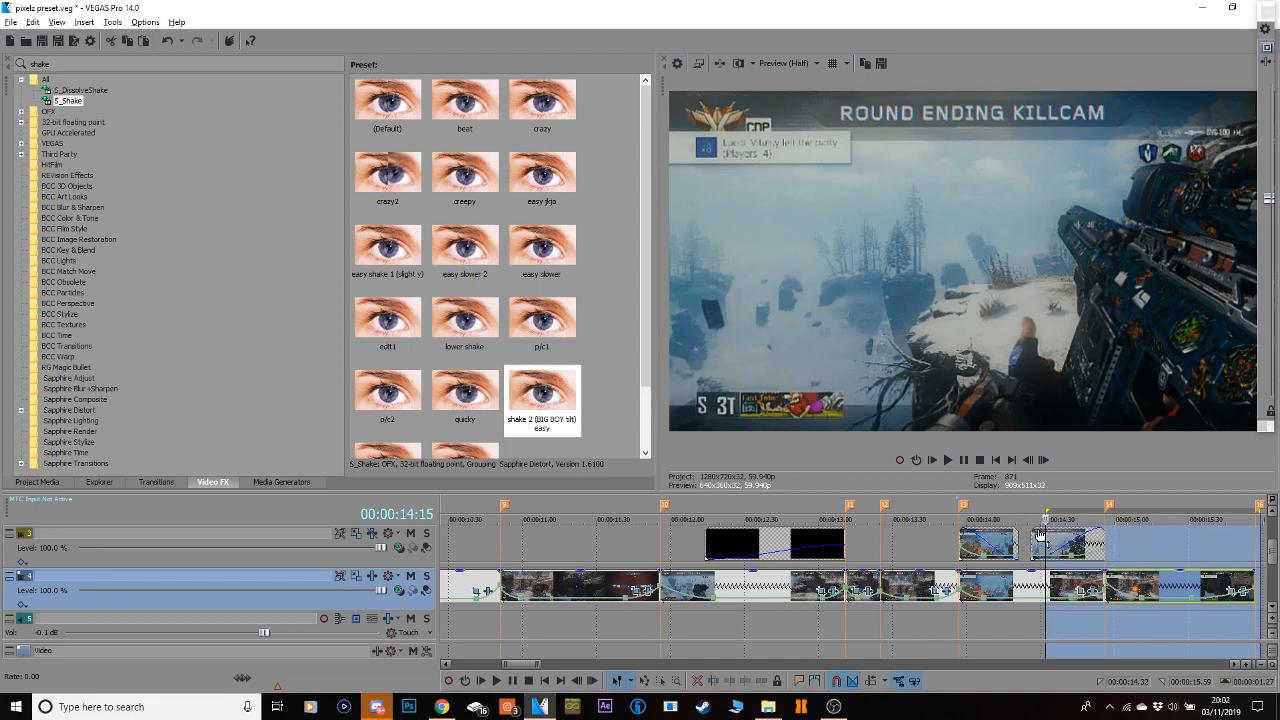
key(space)
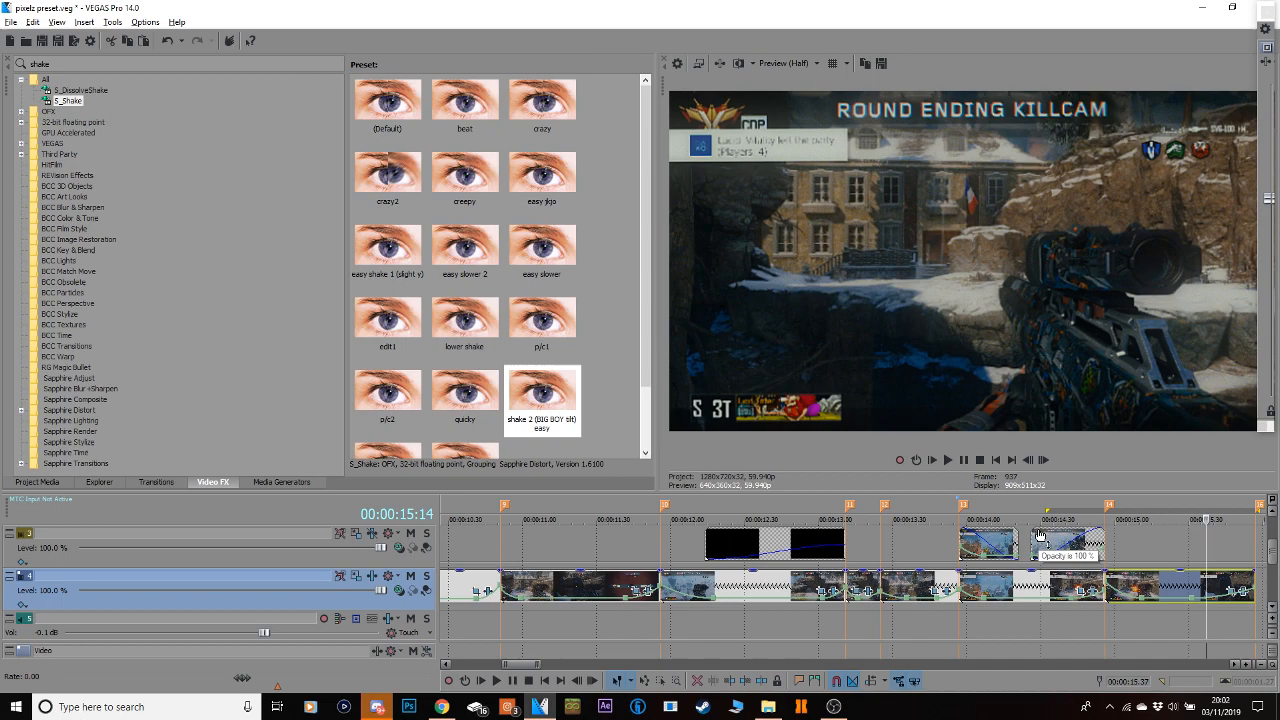
key(space)
key(space)
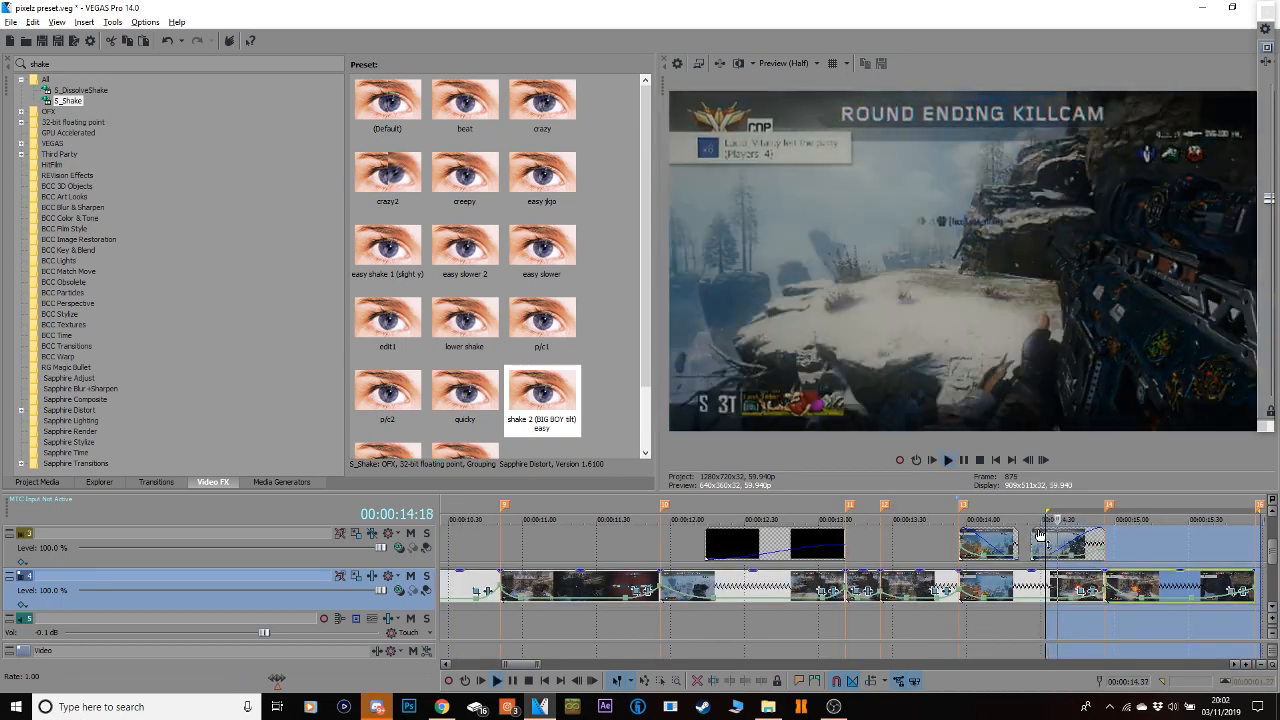
key(space)
key(space)
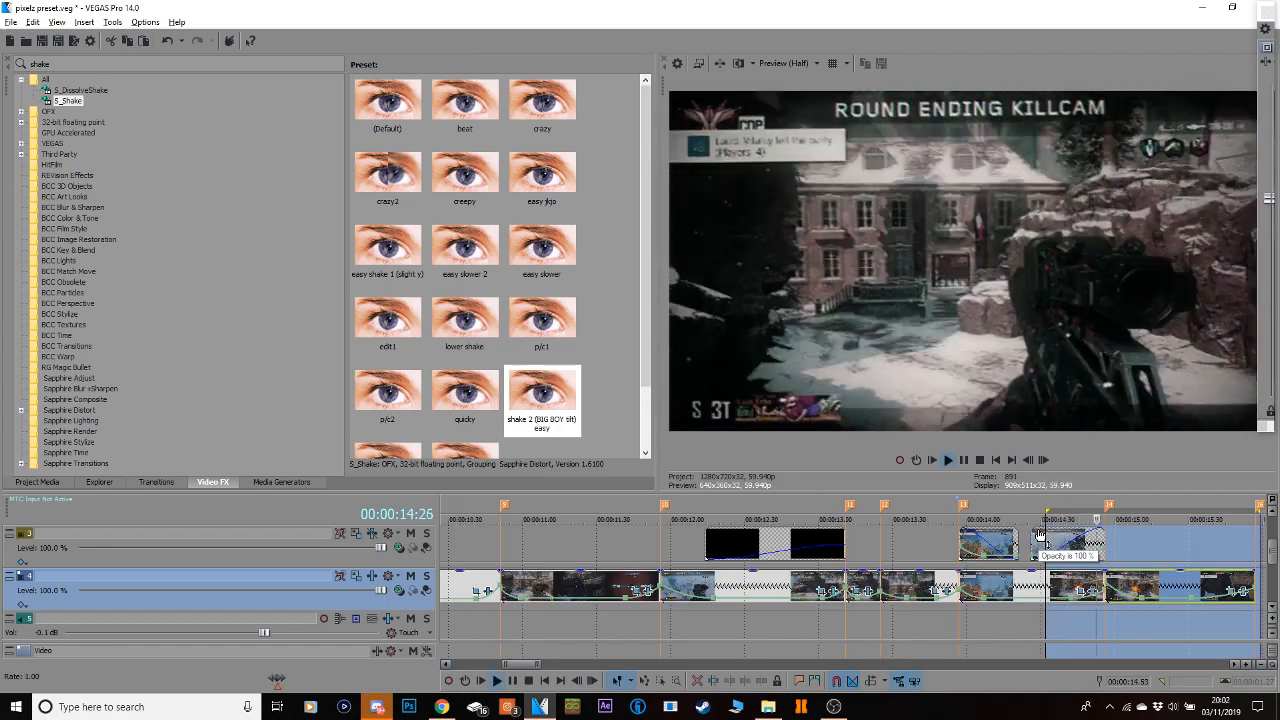
key(space)
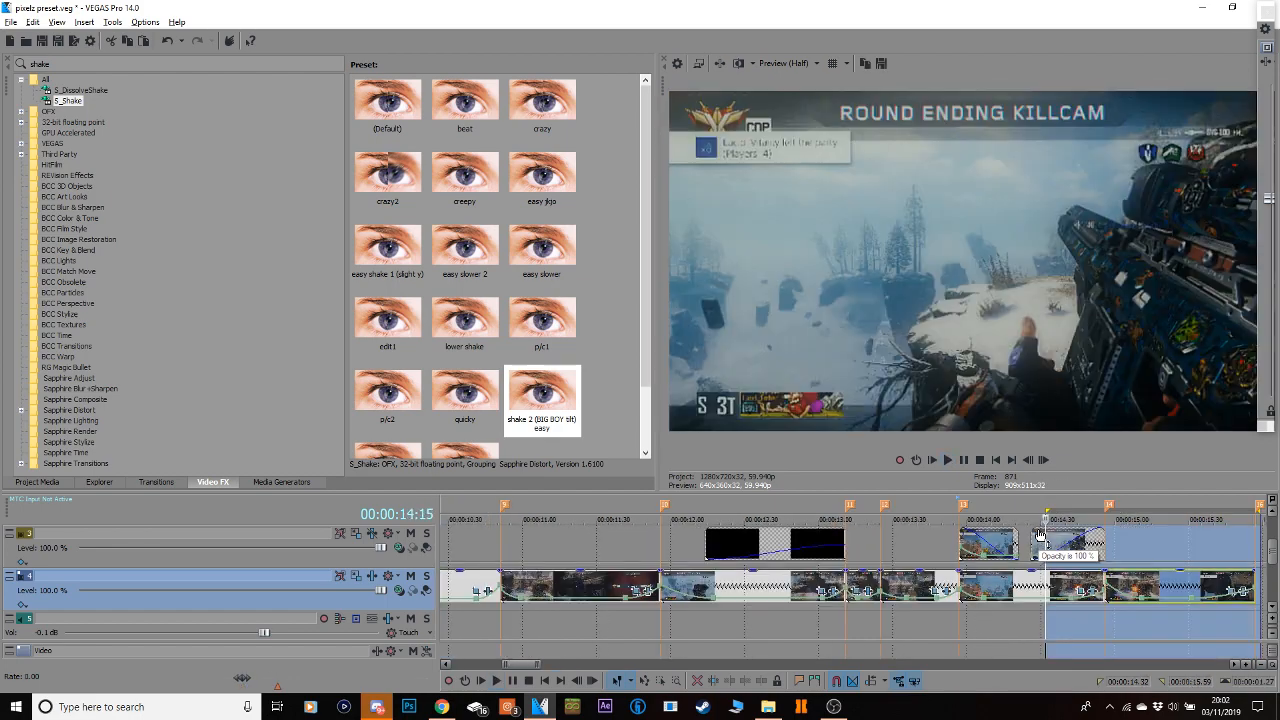
Move the second S_Shake keyframe to 00:00:00.13 with Amplitude about 0.374, and add a keyframe at 00:00:00.31 with Amplitude 0.
click(1165, 594)
click(1243, 594)
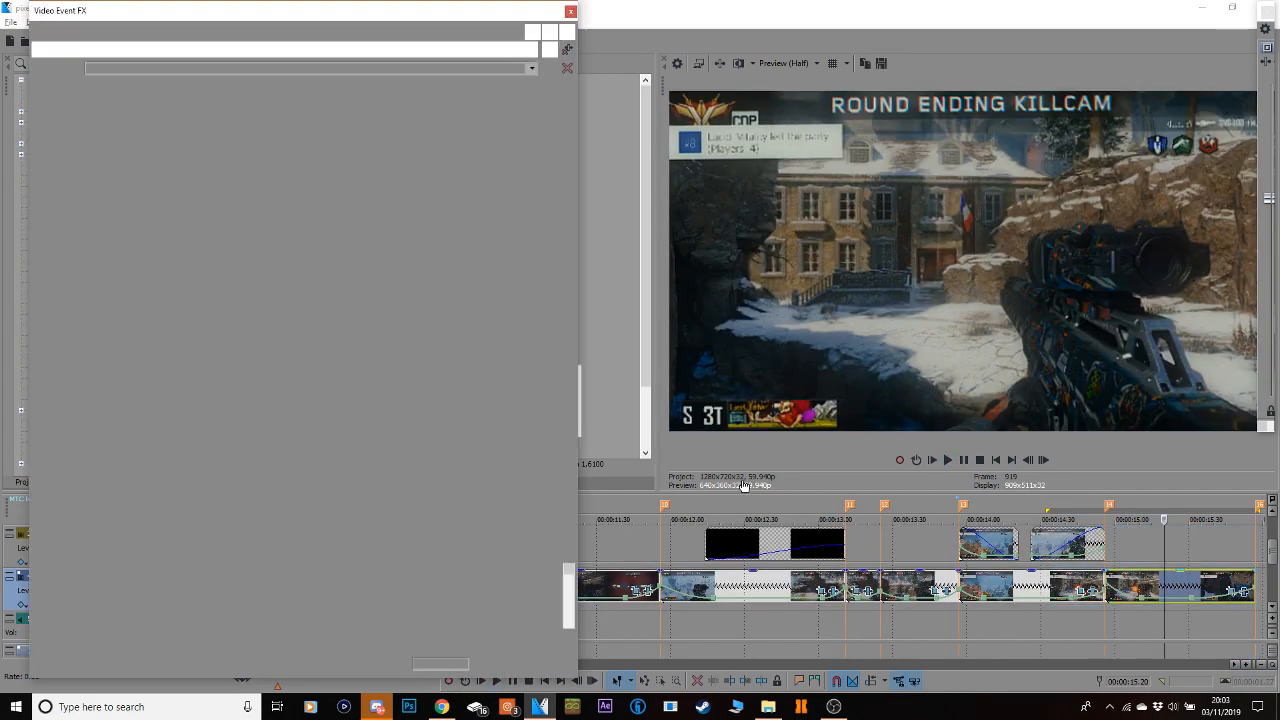
drag(281, 598, 228, 598)
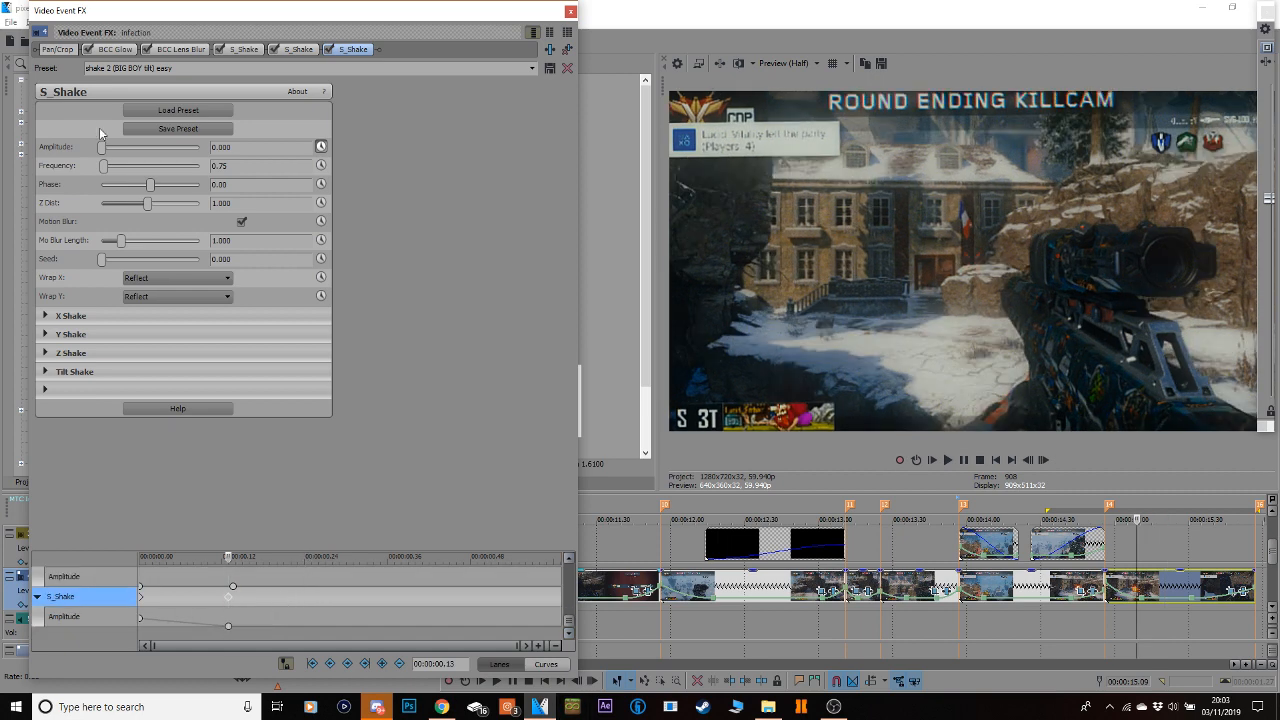
drag(104, 148, 110, 148)
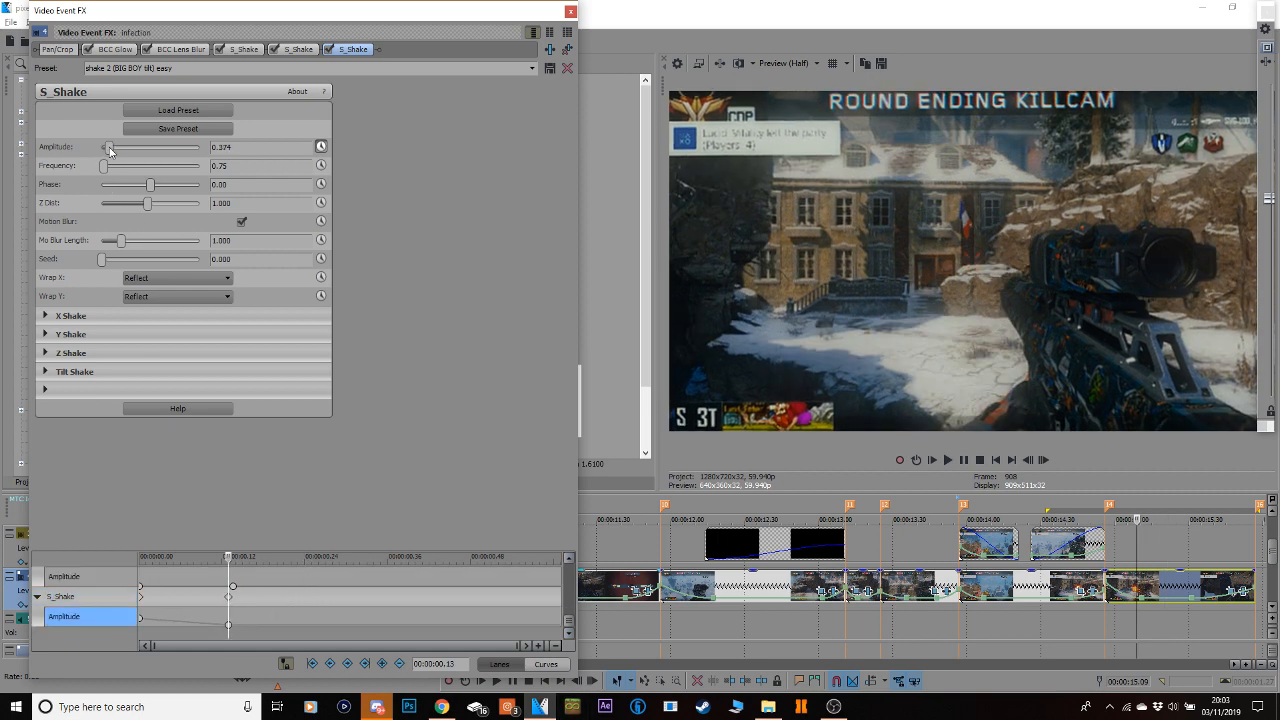
click(350, 600)
drag(112, 150, 97, 149)
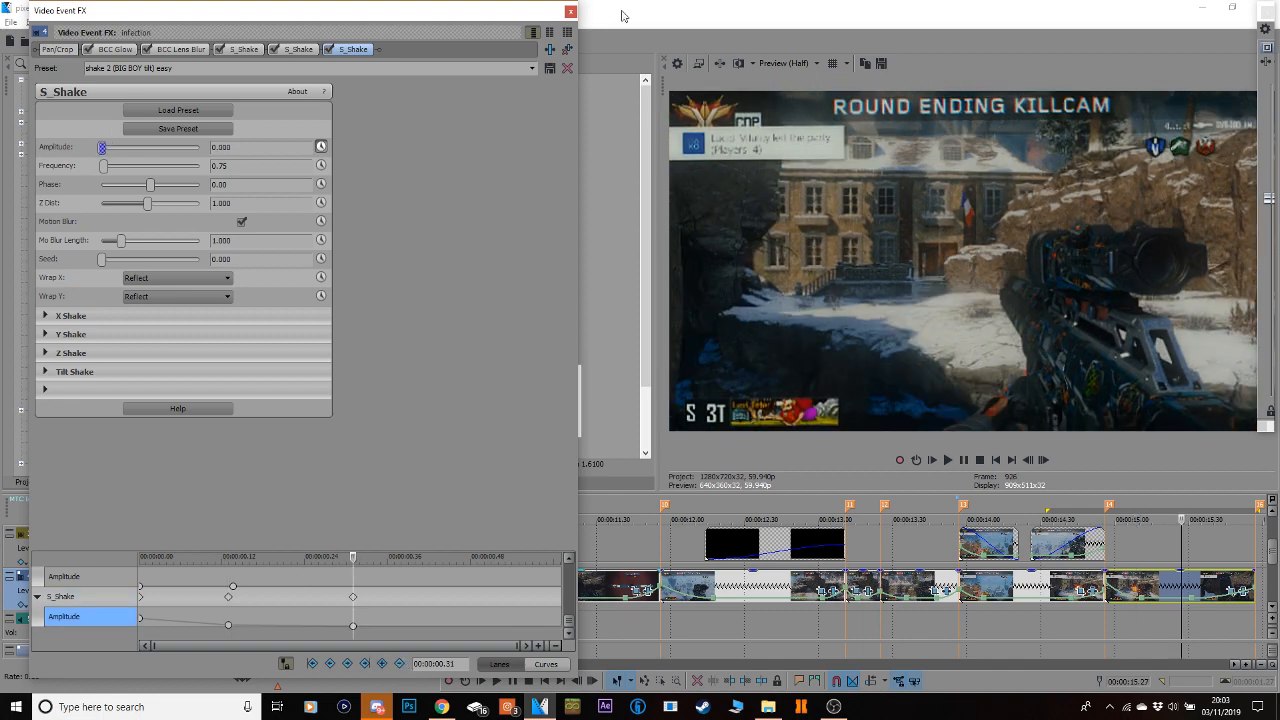
Build a RAM preview from just before marker 14 to the end of its clip to check the shake.
click(570, 11)
drag(1261, 625, 1068, 596)
key(shift+b)
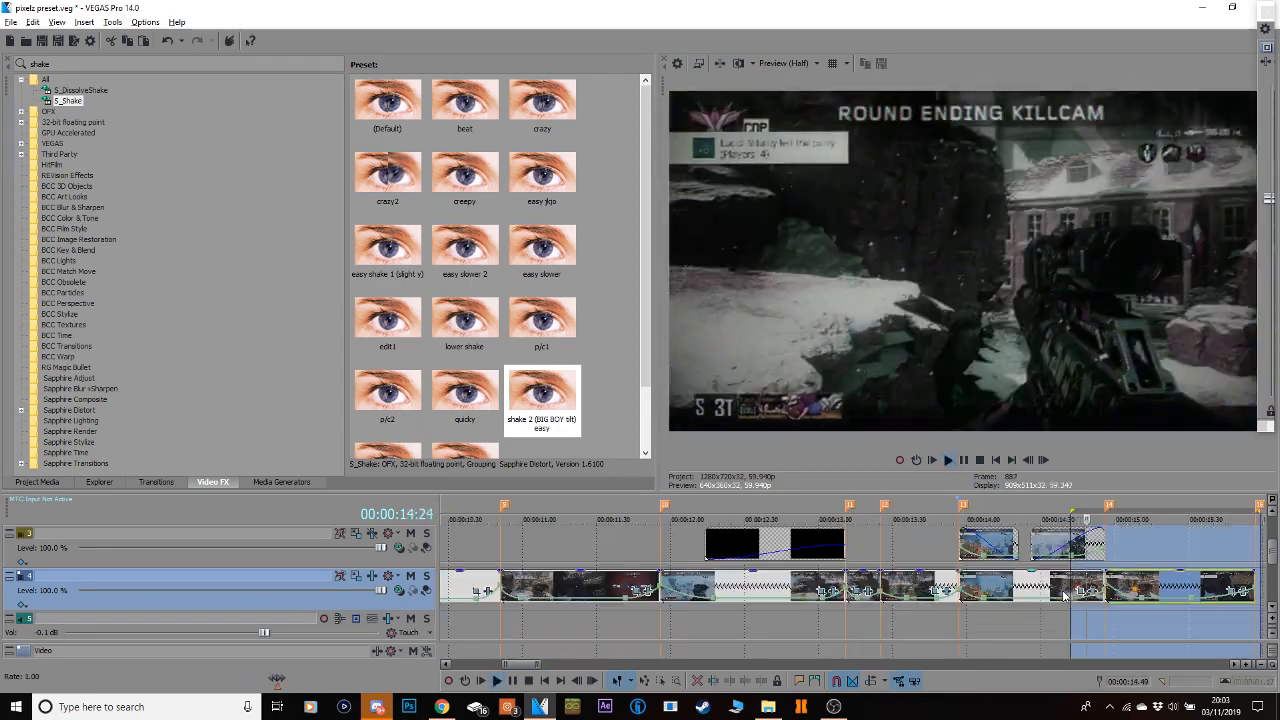
key(space)
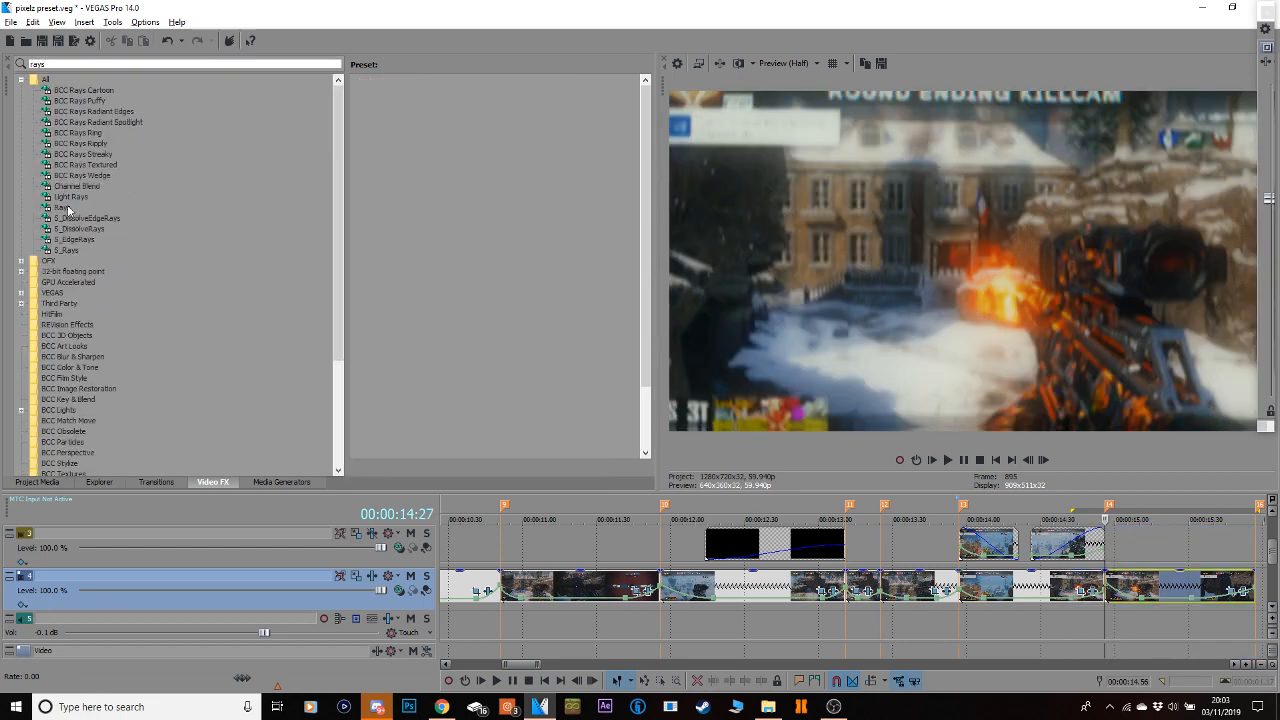
Apply the default S_Rays effect to the clip at marker 14, with Rays Length 0.810, Rays Brightness 3.40 and Threshold about 0.388.
click(70, 251)
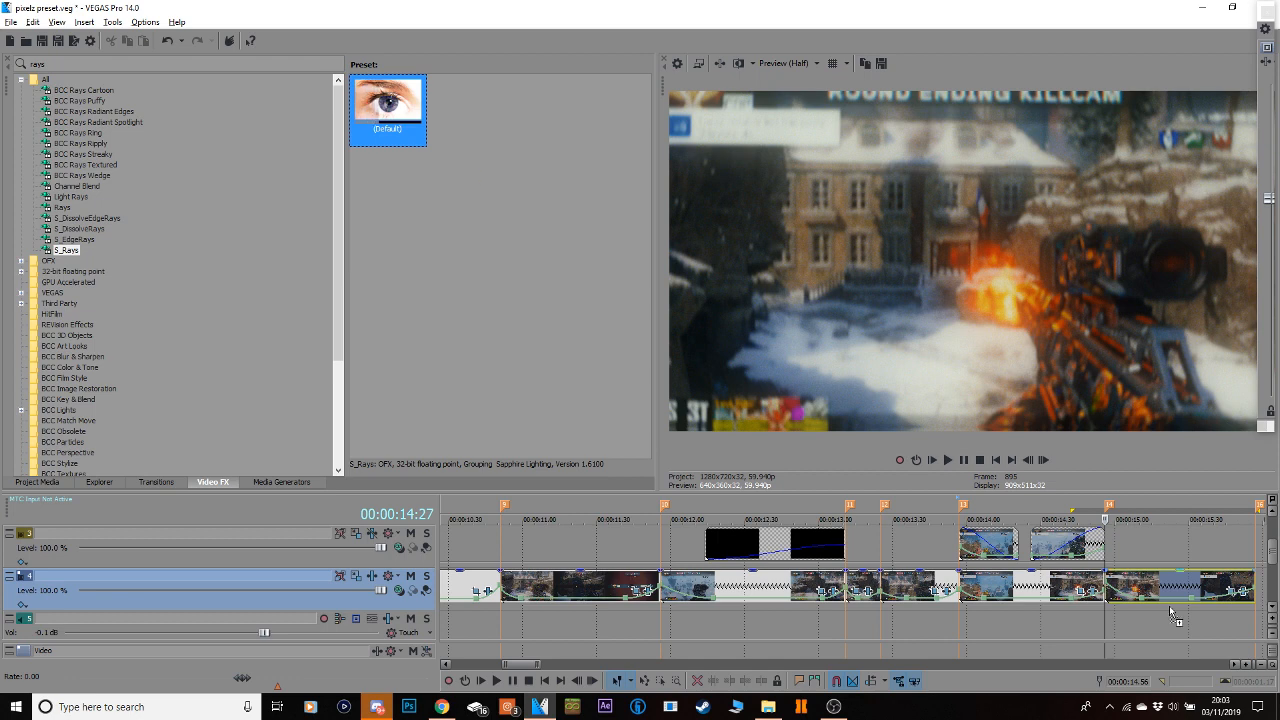
drag(1140, 535, 1098, 542)
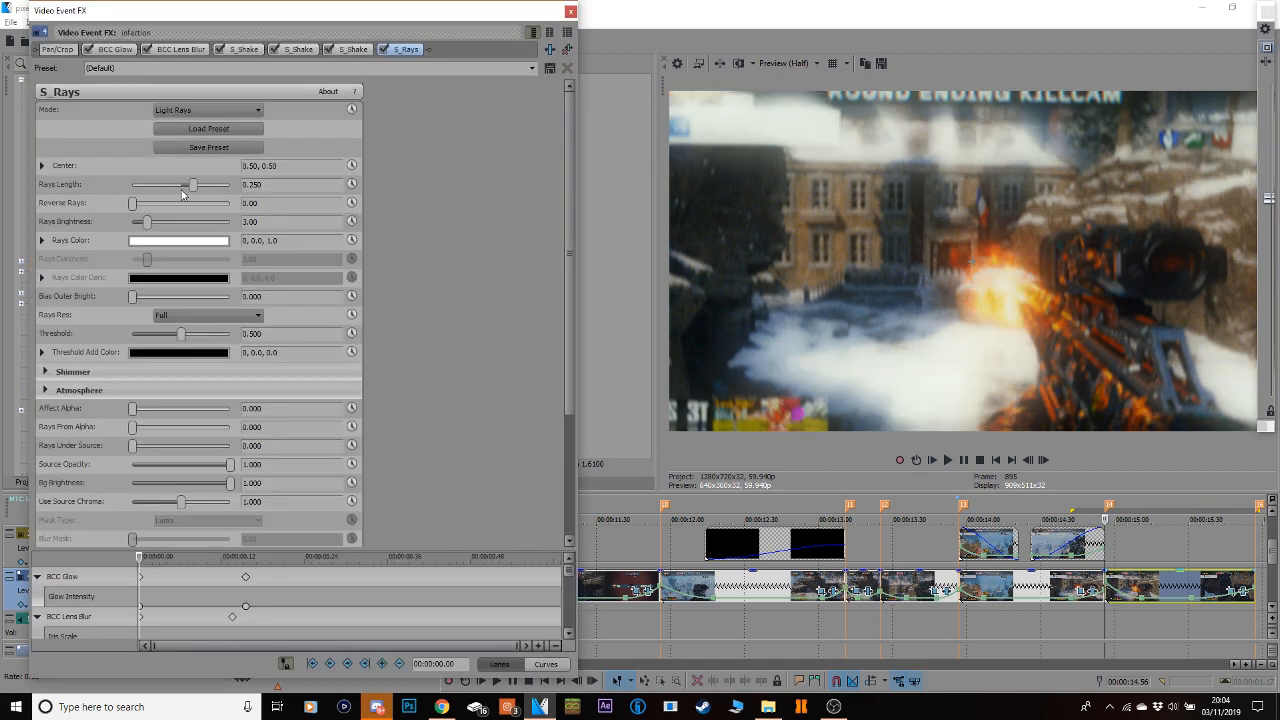
drag(194, 187, 224, 193)
mouse_move(148, 226)
mouse_down()
mouse_move(166, 218)
mouse_move(149, 222)
mouse_up()
mouse_move(181, 333)
mouse_down()
mouse_move(157, 334)
mouse_move(170, 334)
mouse_up()
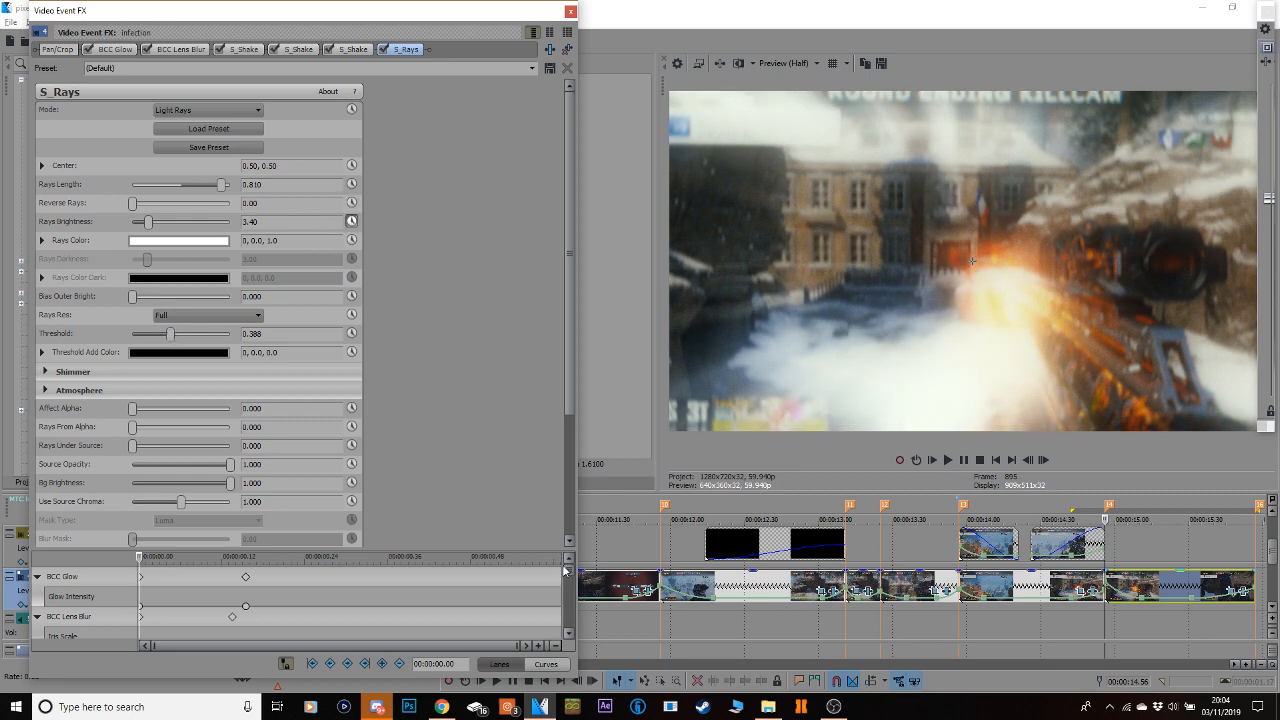
Raise the S_Rays Threshold to about 0.435 and keyframe Rays Brightness down to 0 at 00:00:00.47.
scroll(563, 570, down, 5)
click(462, 615)
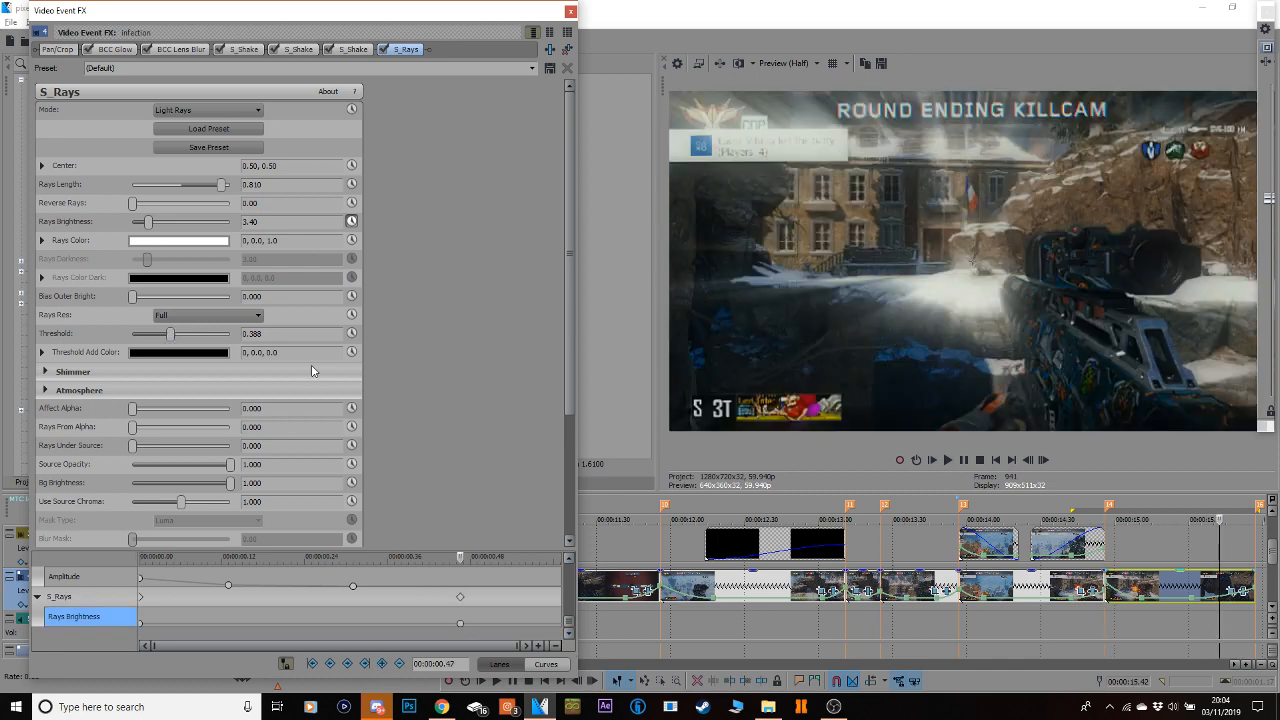
mouse_move(168, 338)
mouse_down()
mouse_move(189, 336)
mouse_move(176, 338)
mouse_up()
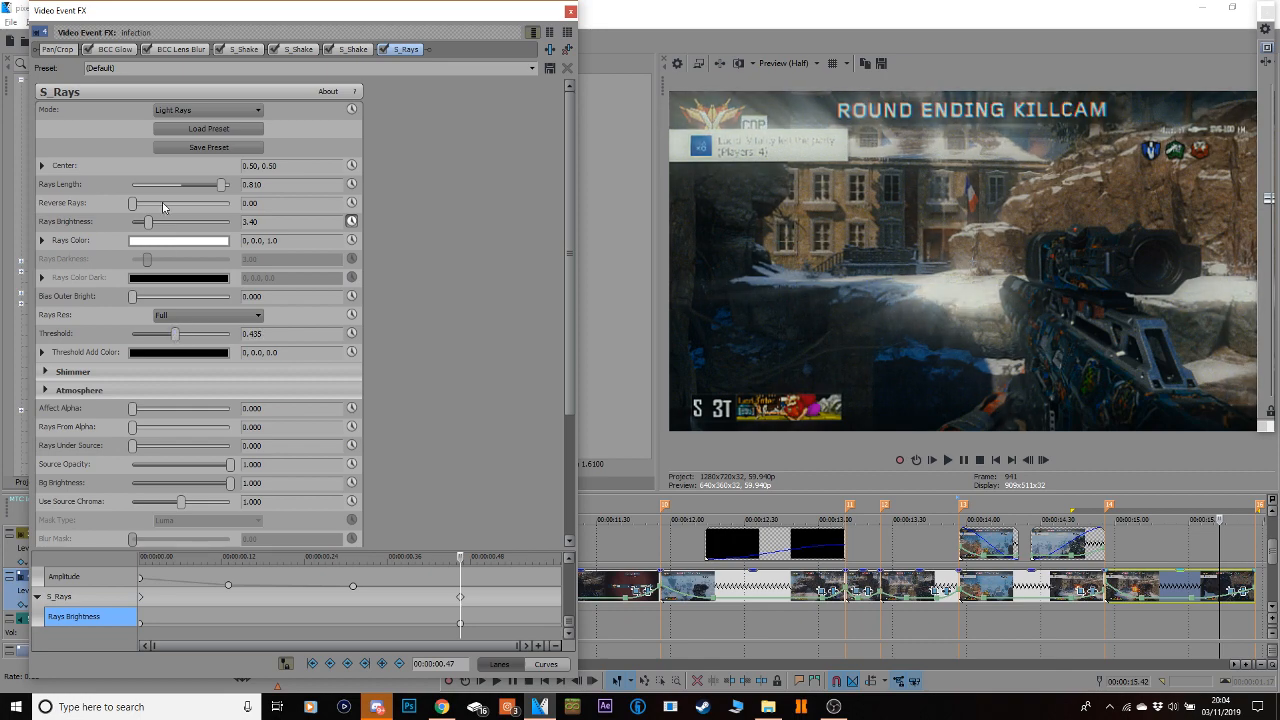
drag(152, 225, 98, 228)
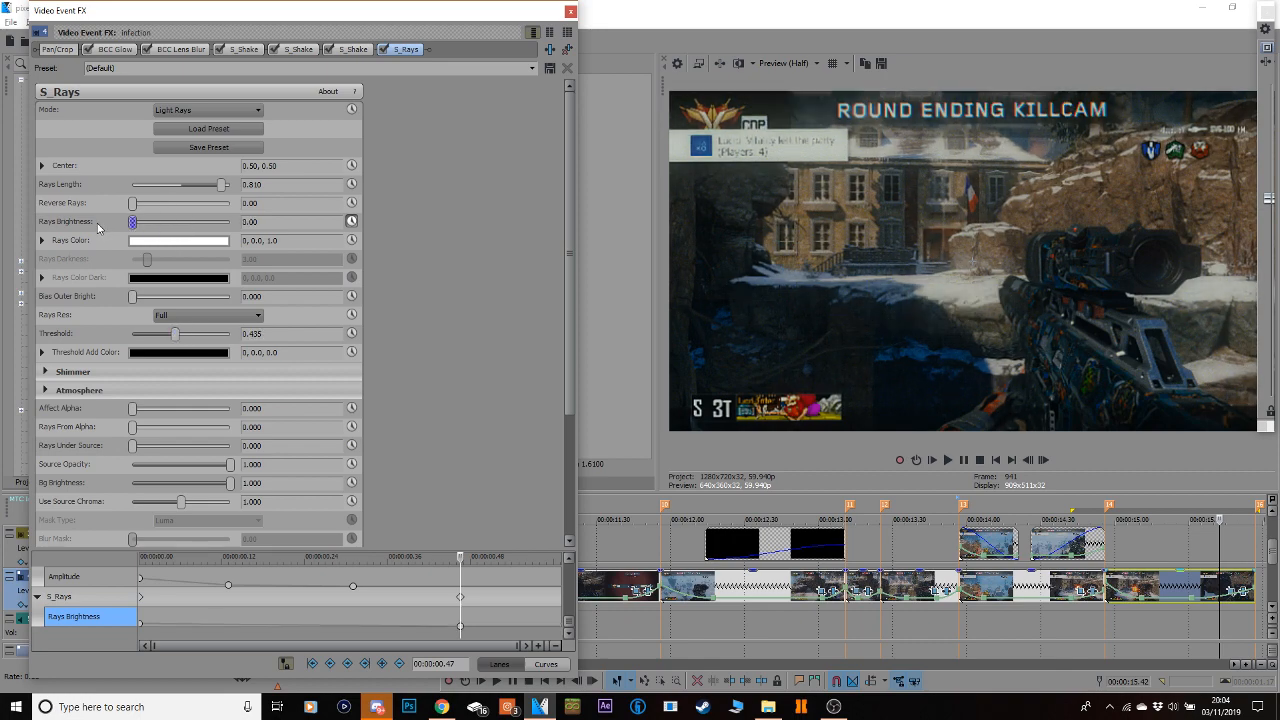
Play back the section from before marker 14 to the end of its clip to check the rays.
click(570, 11)
drag(1261, 610, 1055, 612)
click(1055, 610)
key(space)
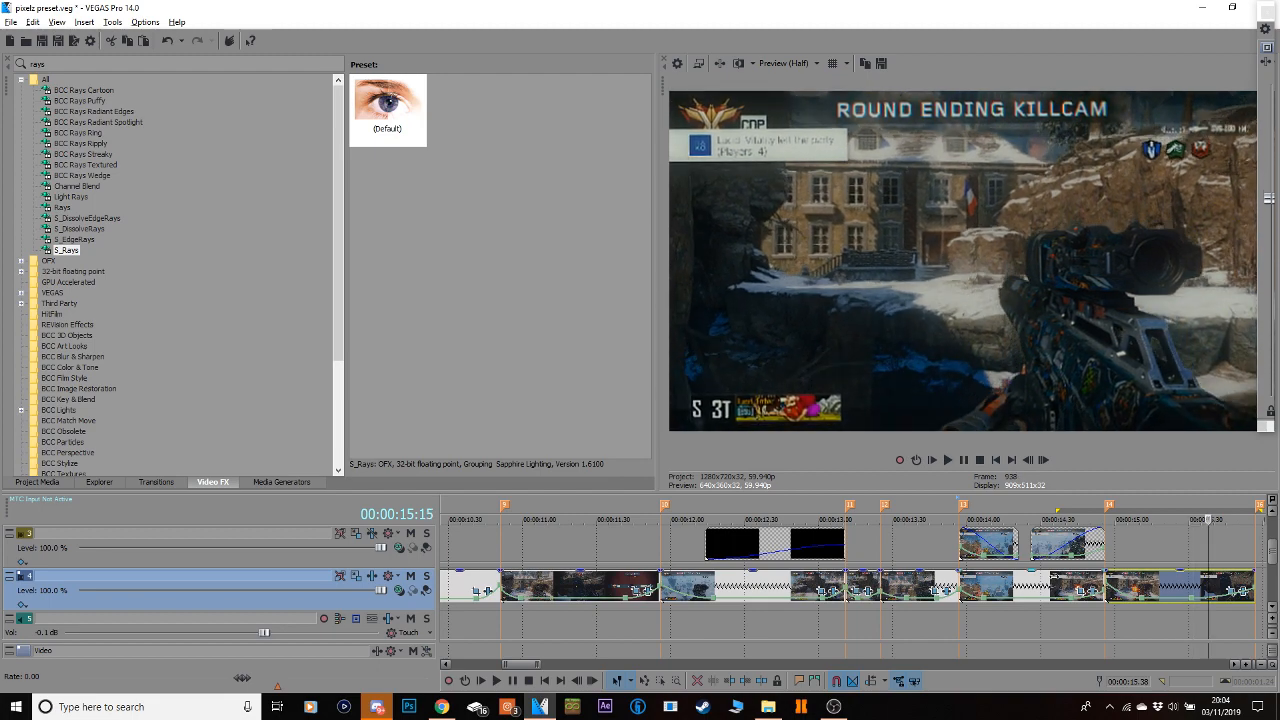
key(space)
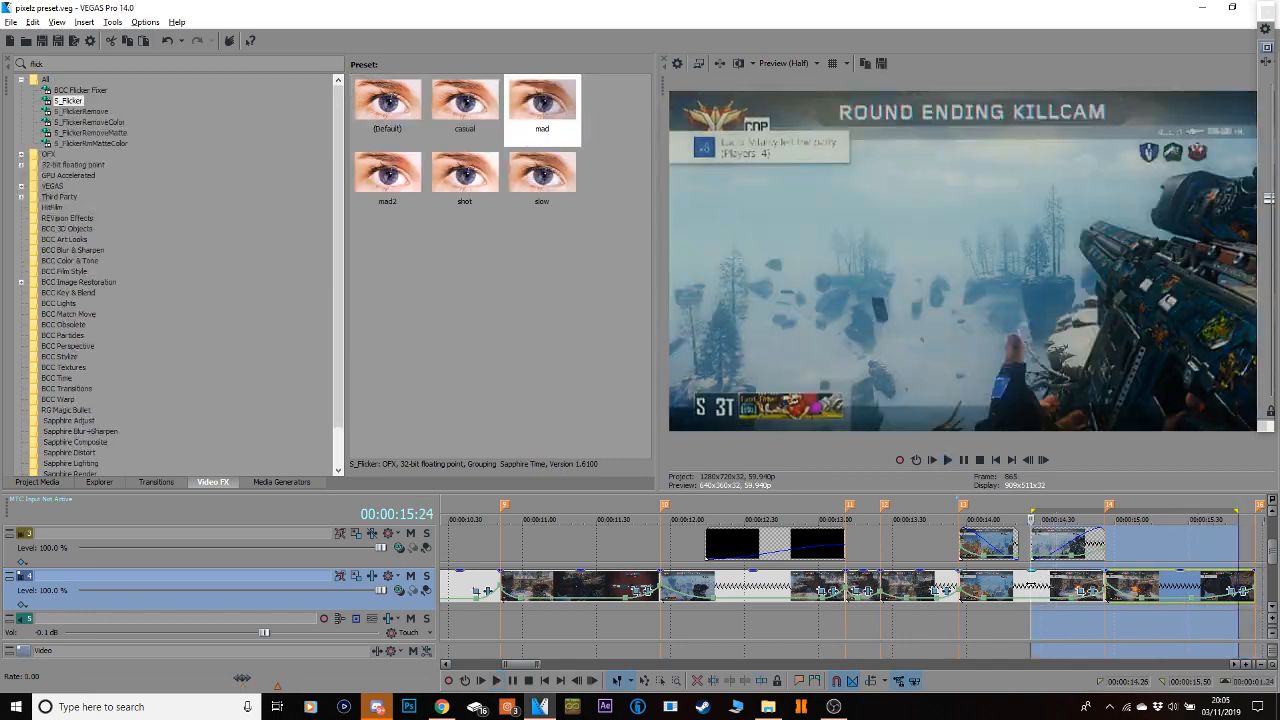
Find the next beat near the end of the lower-track clip on the music waveform and add a marker at 00:00:15.40.
click(1192, 590)
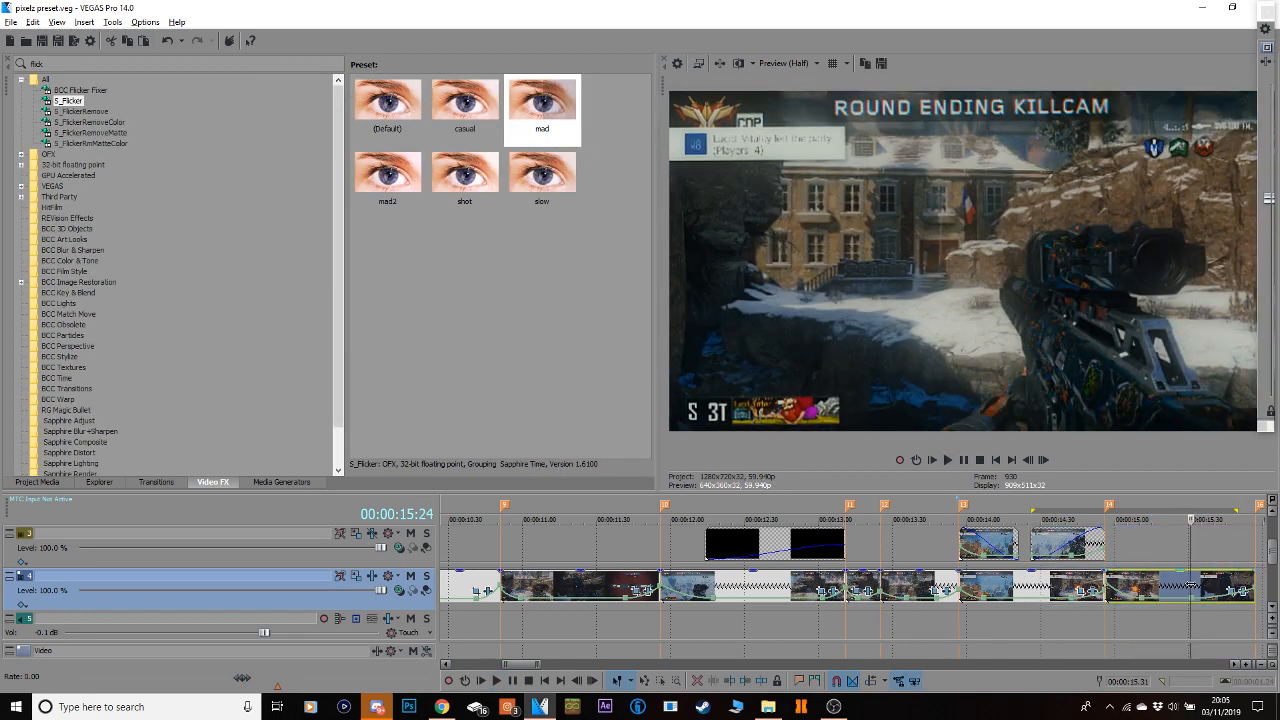
key(space)
key(space)
scroll(1273, 550, up, 2)
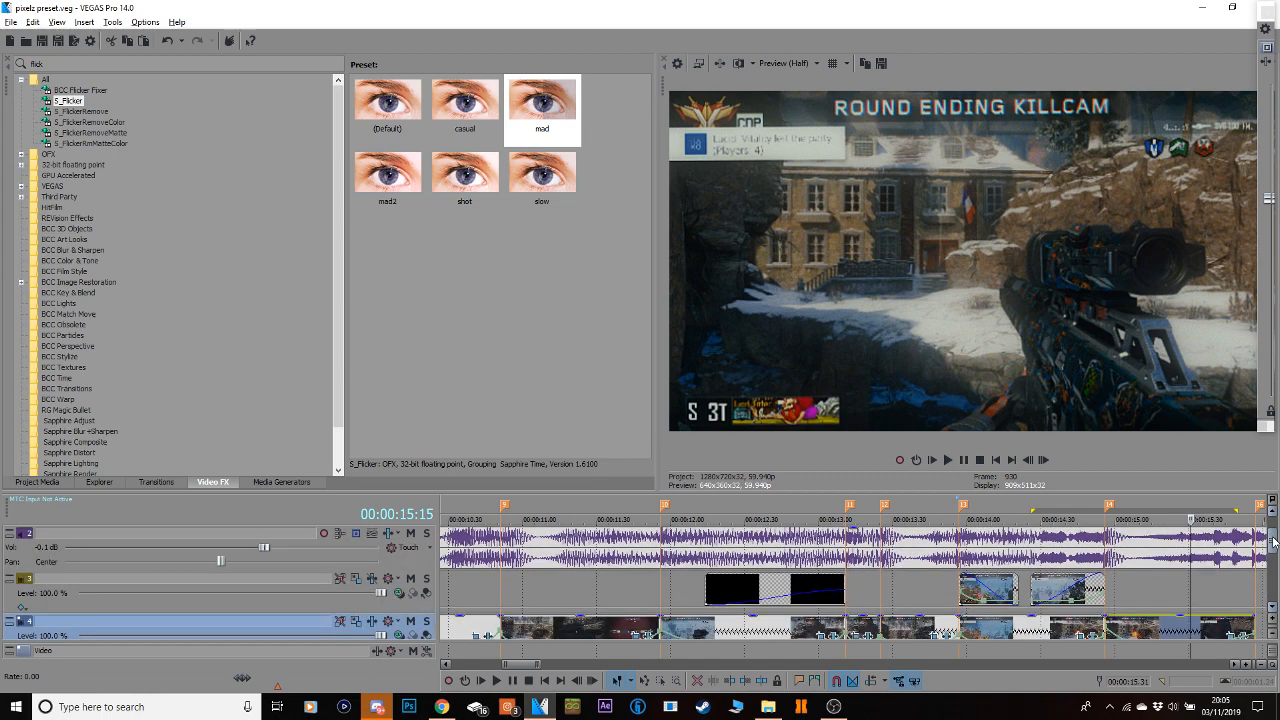
click(1175, 543)
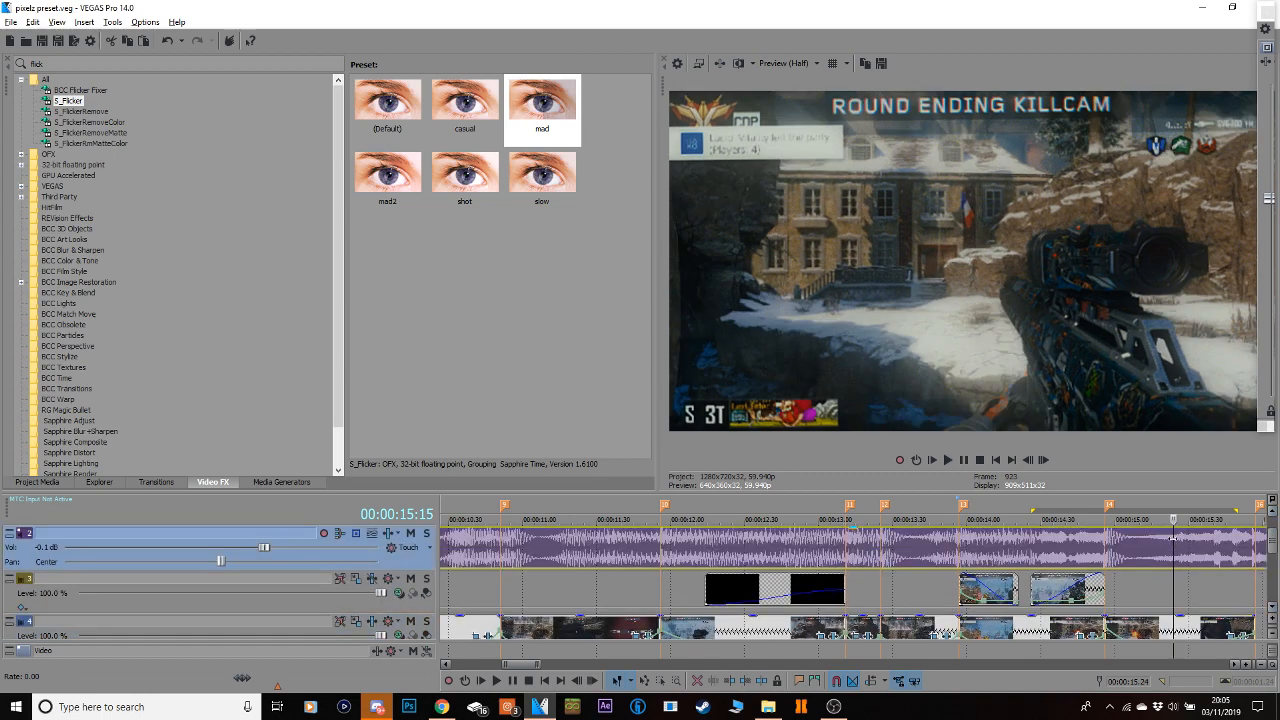
click(1215, 538)
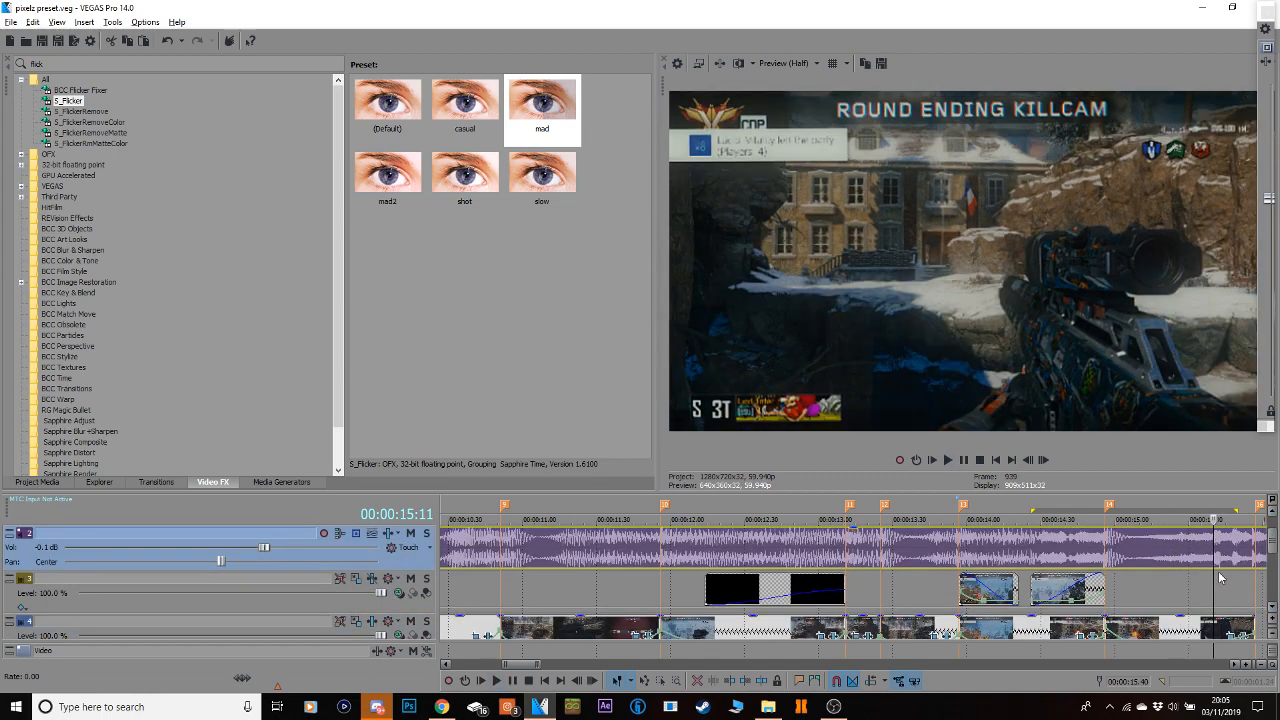
key(m)
Apply another S_Shake with the "shake 2 (BIG BOY tilt) easy" preset to the lower-track clip starting at marker 14.
click(1199, 588)
click(1212, 623)
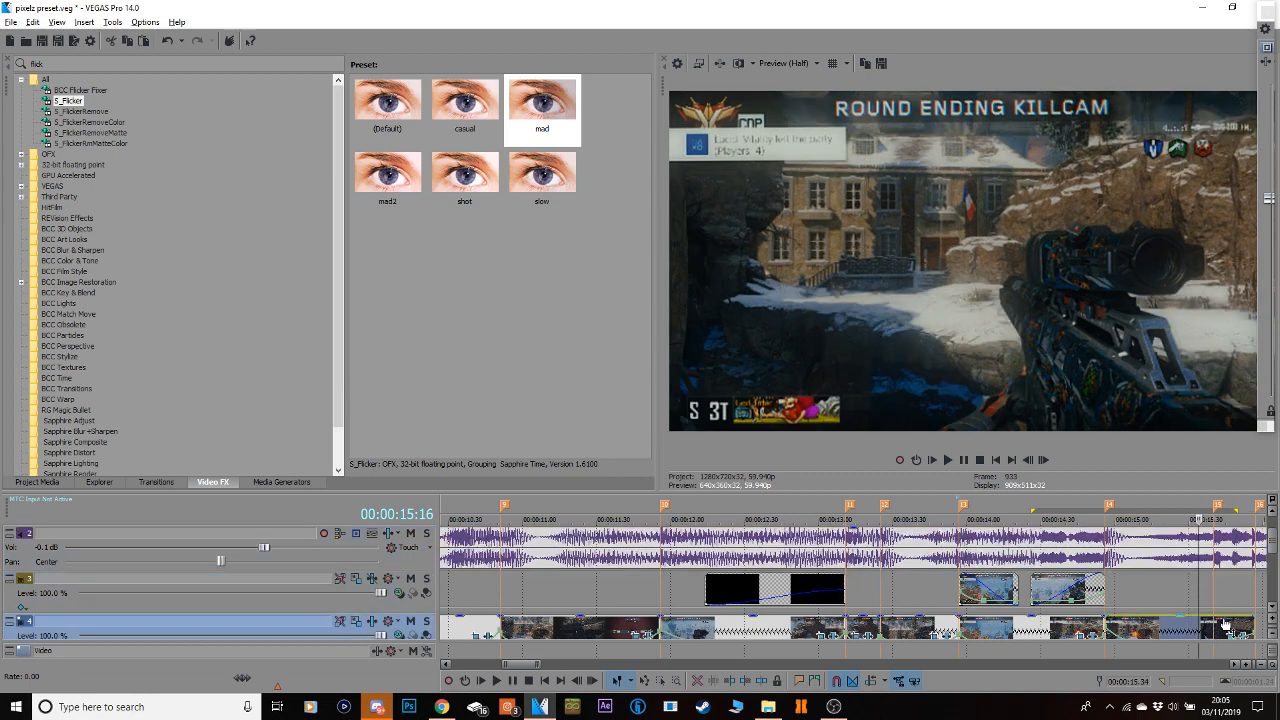
click(1216, 638)
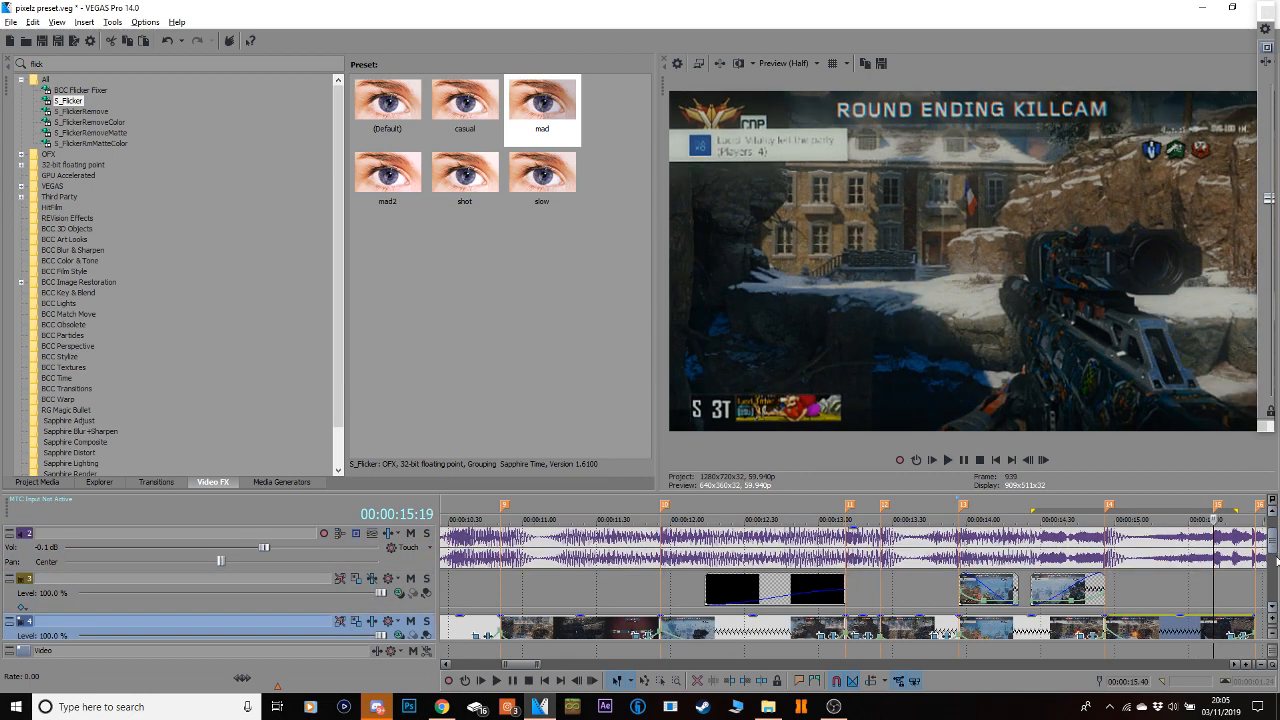
drag(1275, 551, 1275, 563)
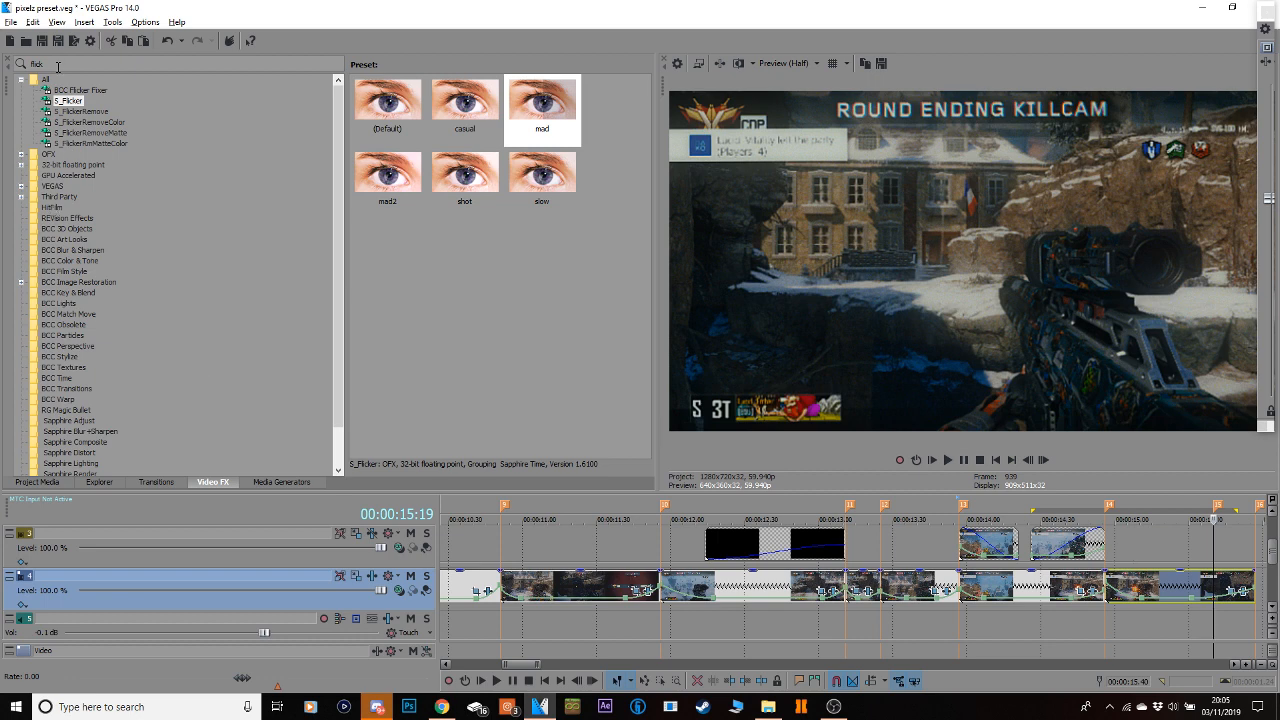
drag(52, 64, 2, 103)
text(sh)
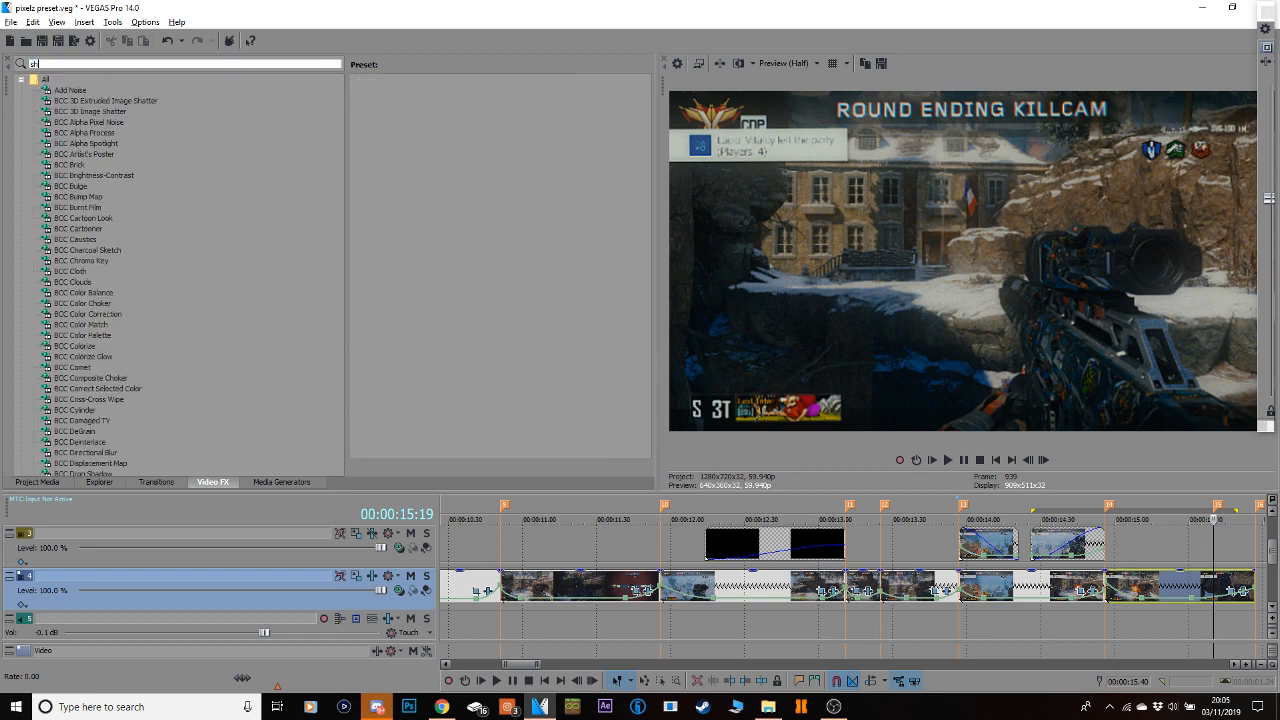
text(ake)
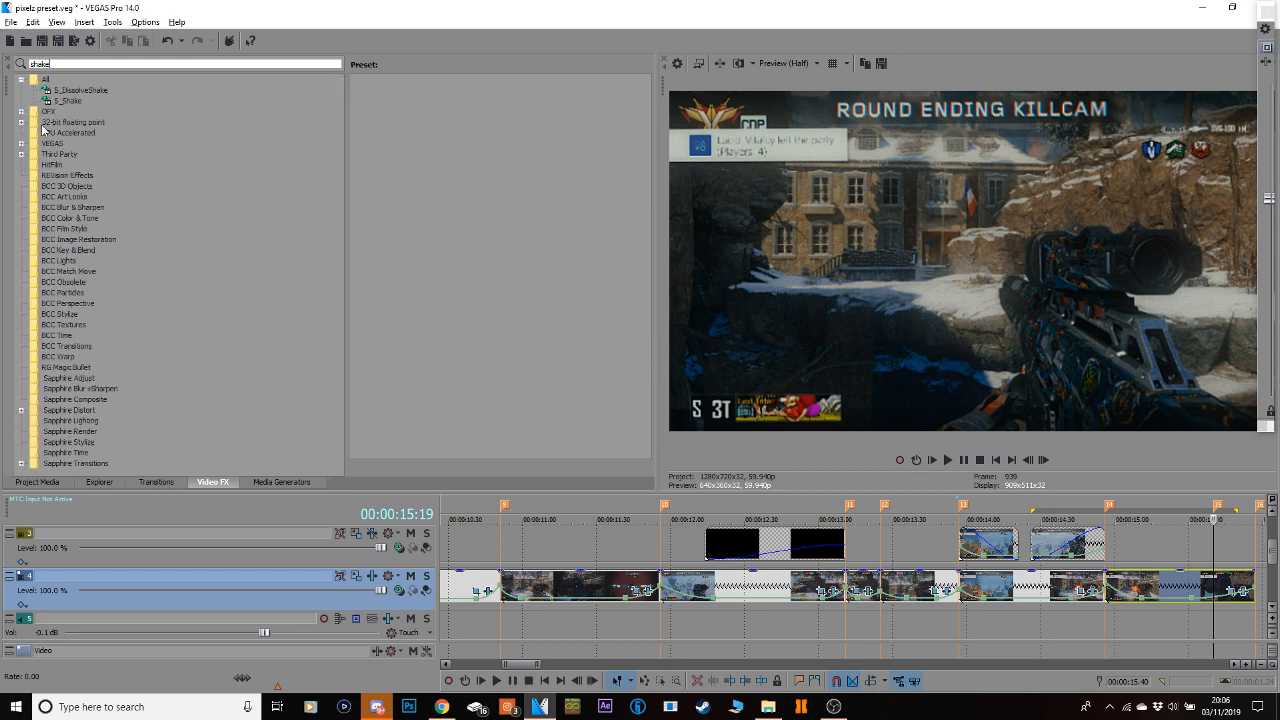
click(78, 99)
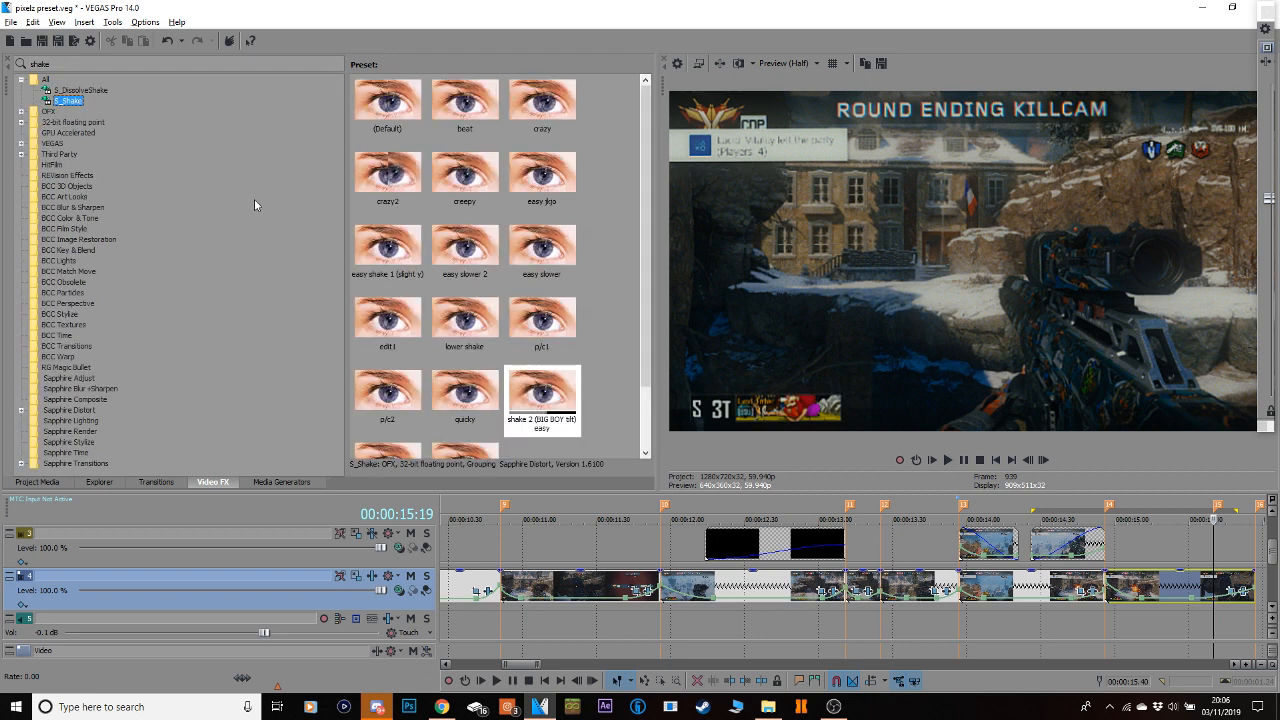
drag(548, 400, 1231, 596)
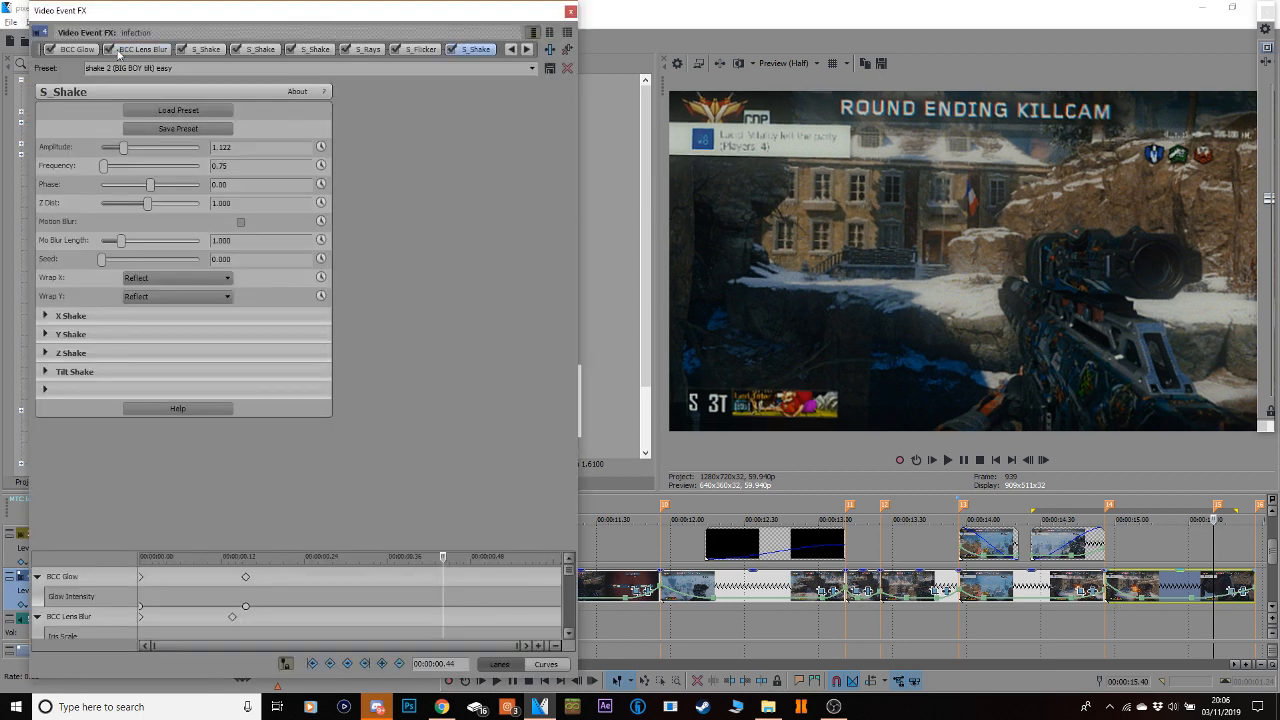
Set the new S_Shake to Amplitude 0 and Frequency 0.10 with motion blur, and keyframe its Z Dist at 00:00:00.44.
drag(124, 147, 70, 175)
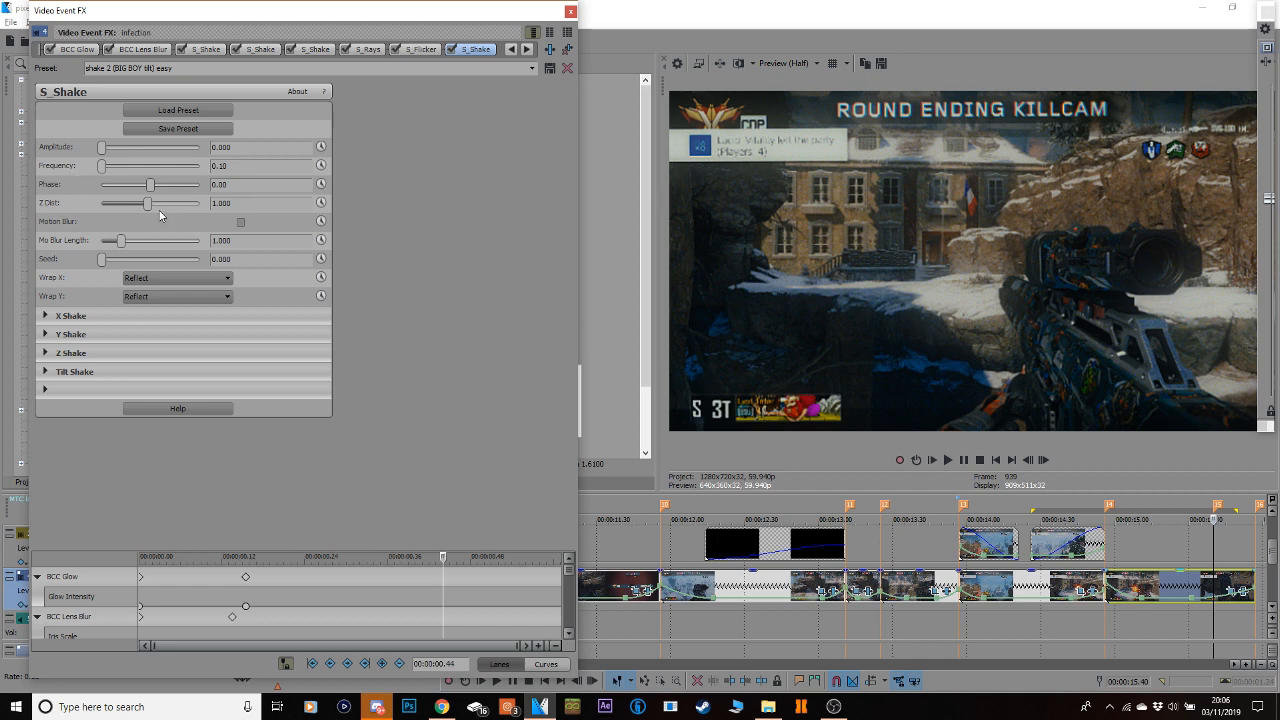
click(240, 222)
click(321, 203)
drag(568, 572, 572, 660)
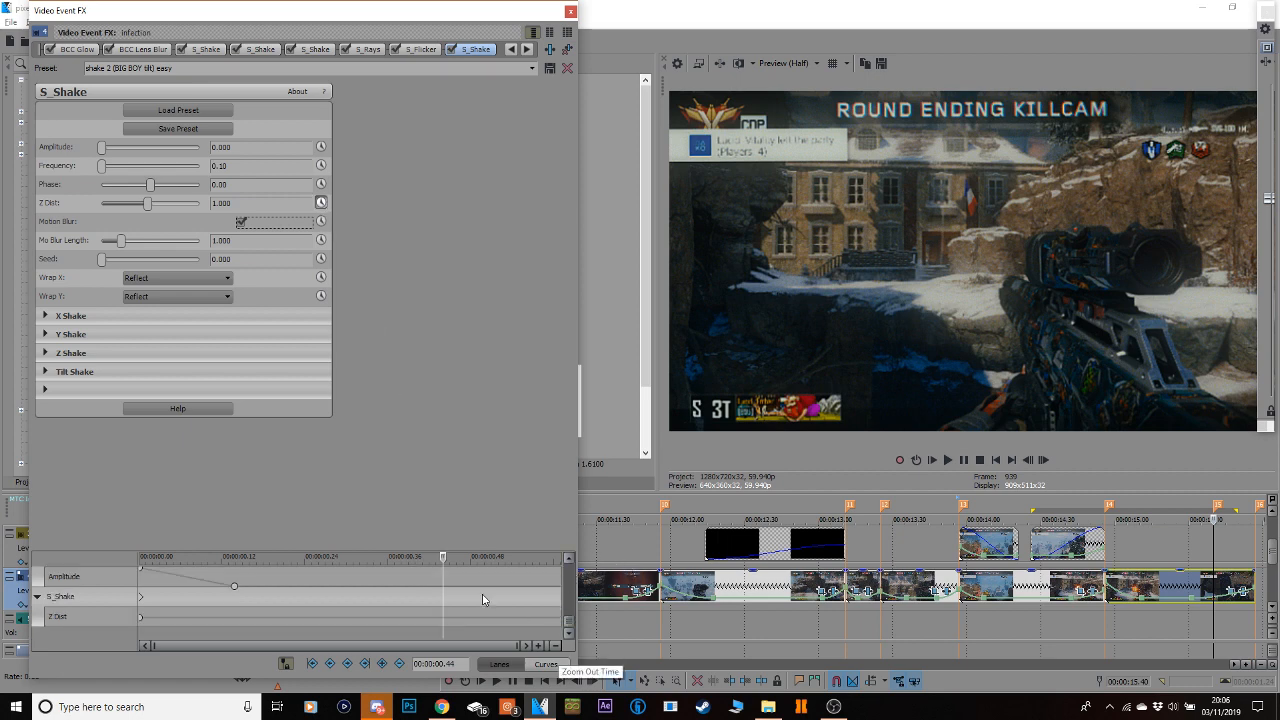
click(382, 664)
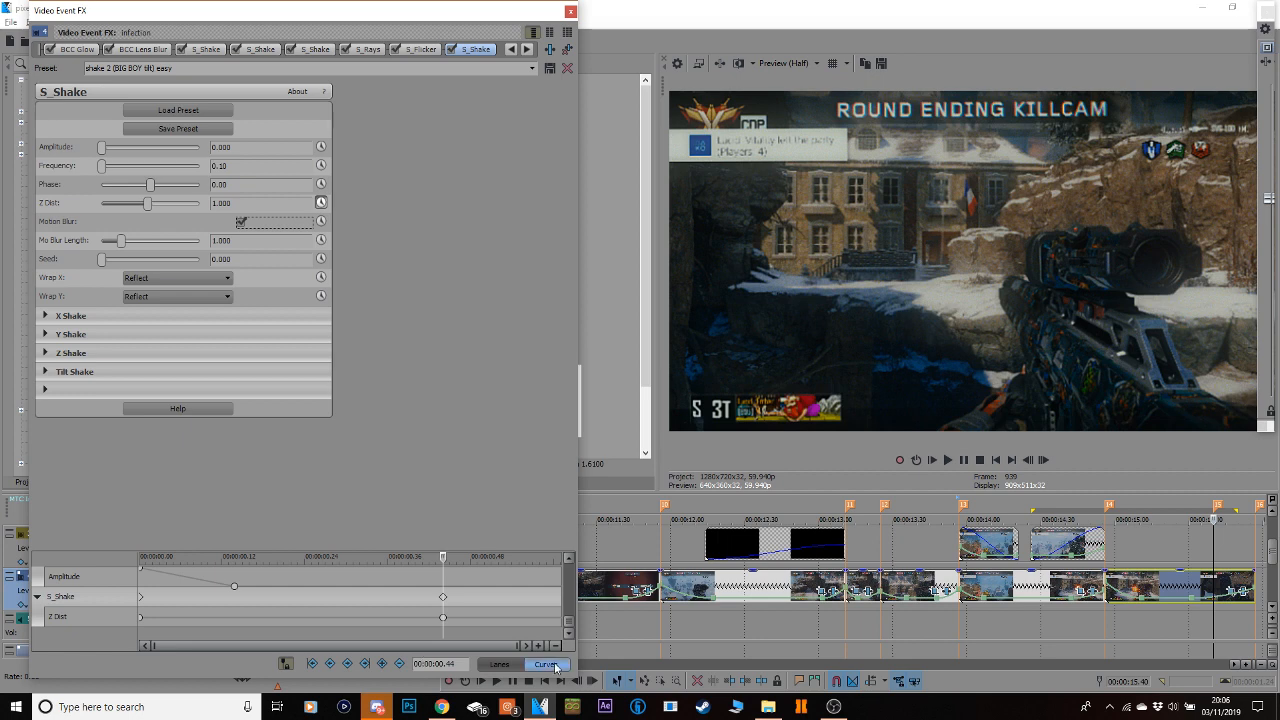
Add a Z Dist keyframe of 1.000 ahead of the new marker, move it to 00:00:00.37 and make it a Slow Fade.
click(581, 687)
drag(579, 681, 354, 563)
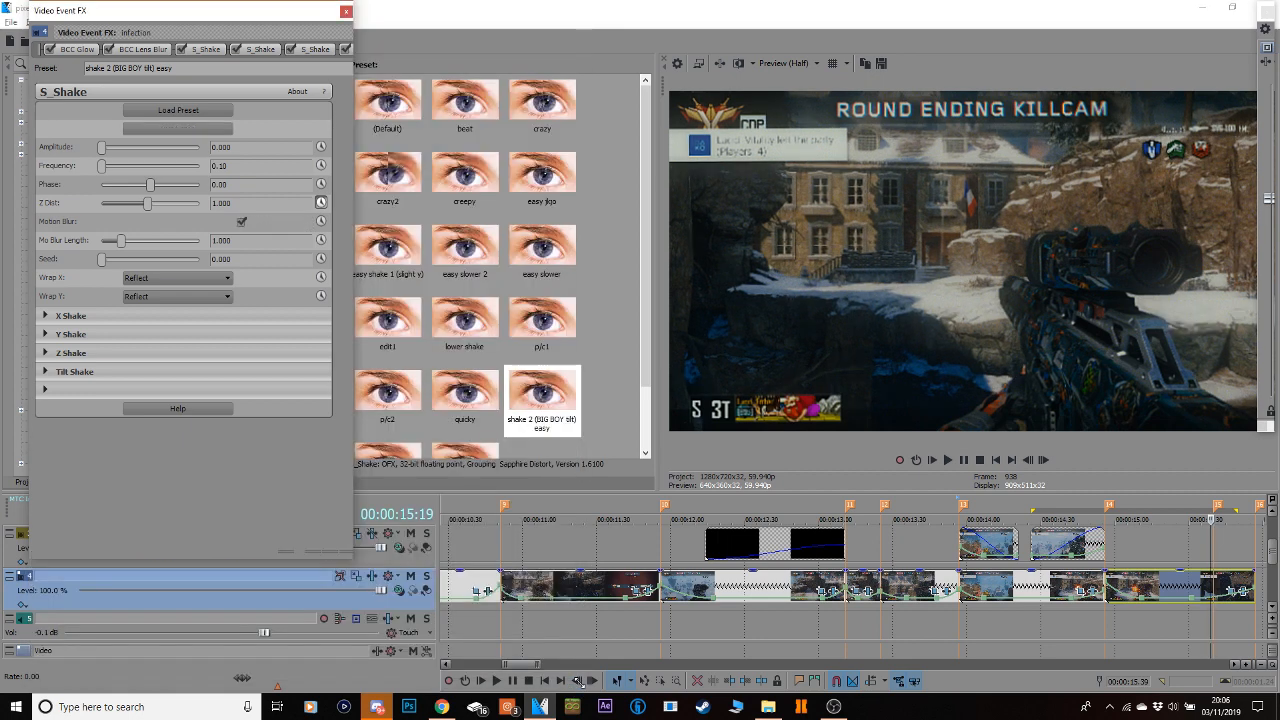
click(580, 685)
click(580, 685)
drag(356, 349, 724, 330)
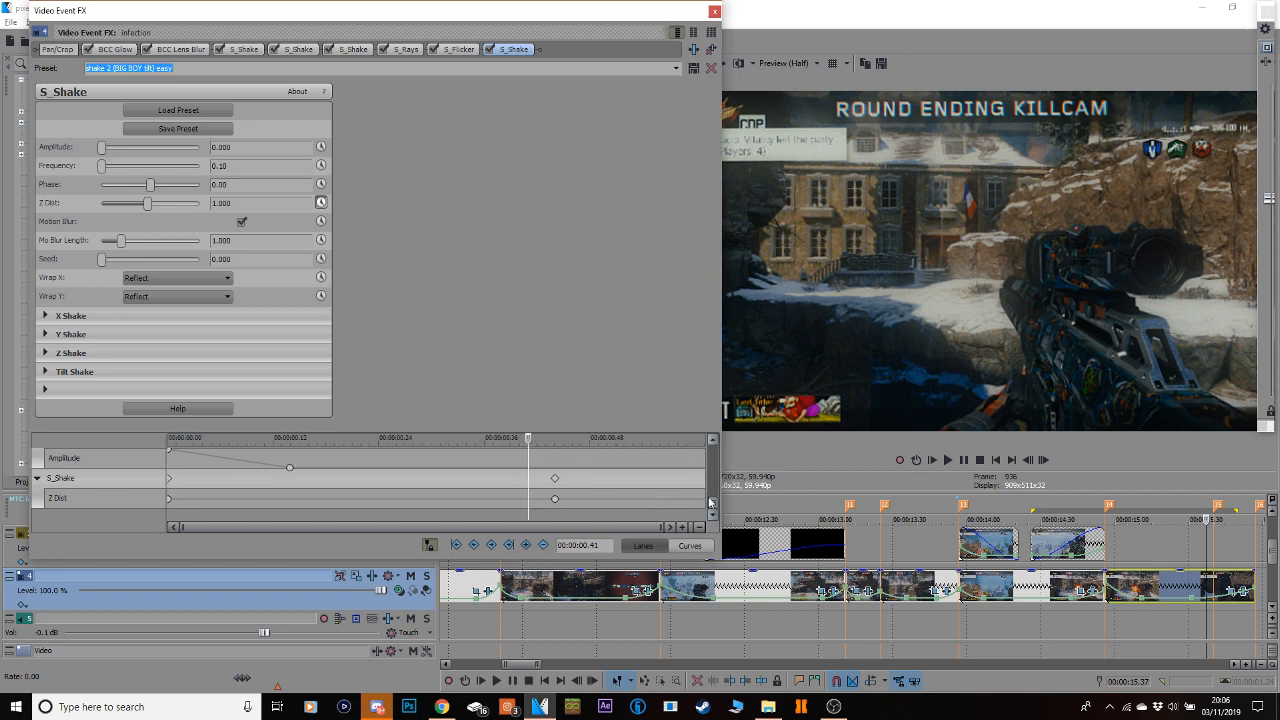
click(526, 545)
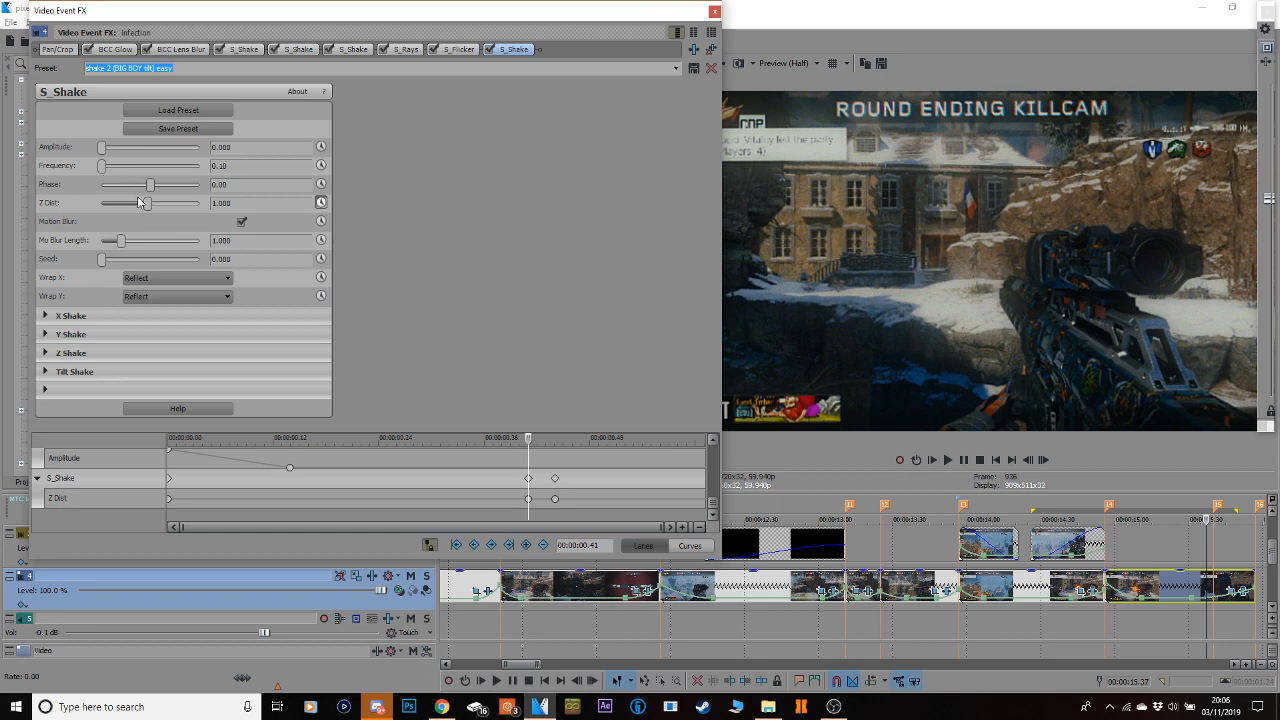
drag(528, 499, 493, 500)
right_click(493, 498)
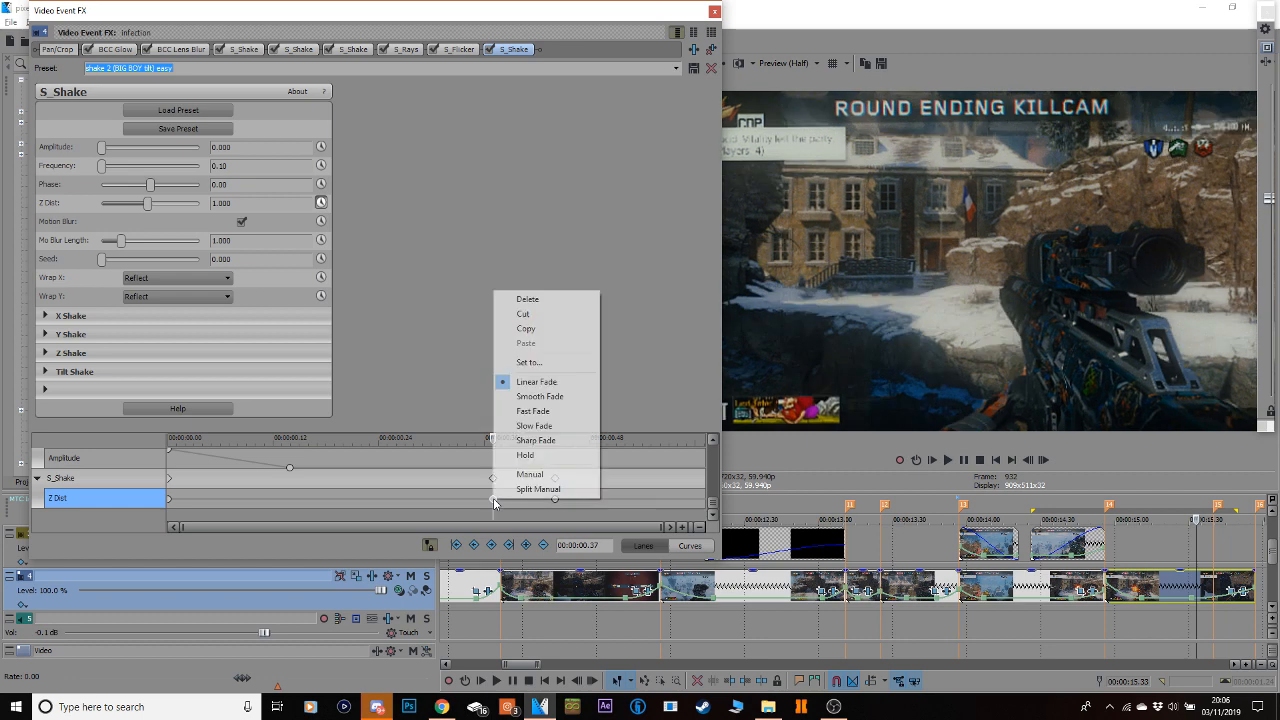
click(530, 427)
Make the Z Dist keyframe at 00:00:00.44 a Fast Fade and set its value to about 0.953.
click(556, 500)
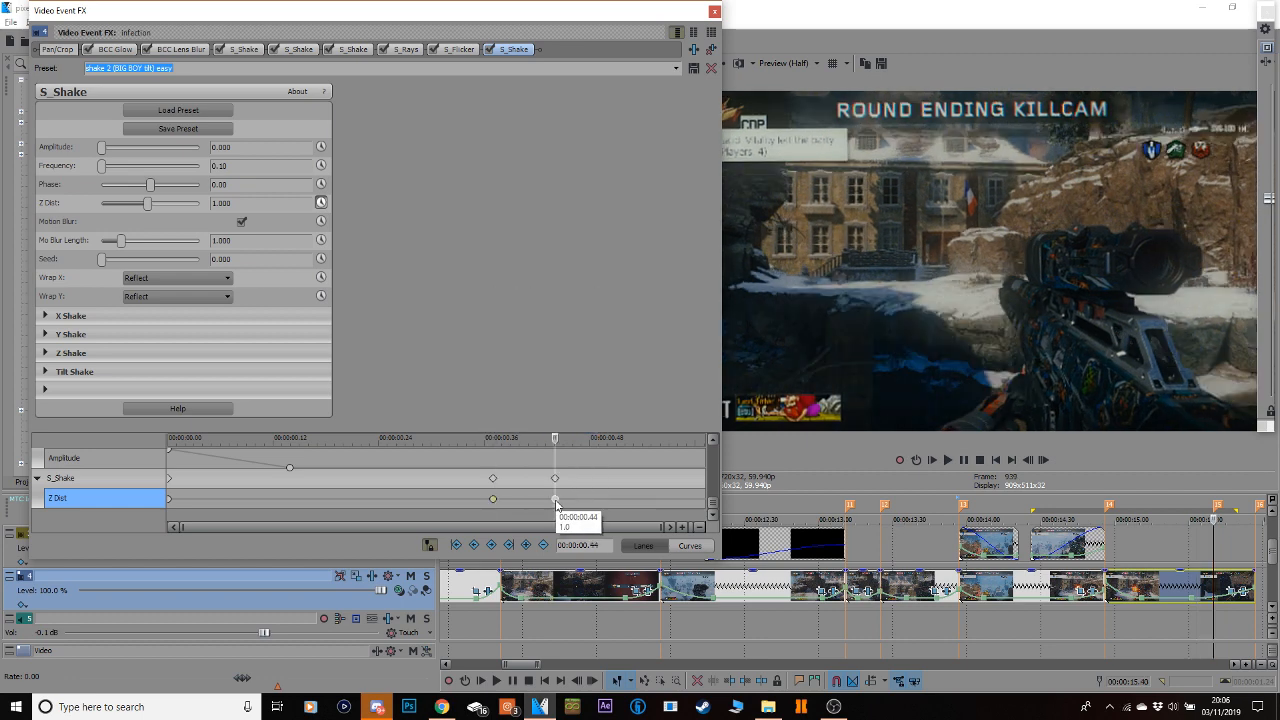
right_click(556, 500)
click(594, 412)
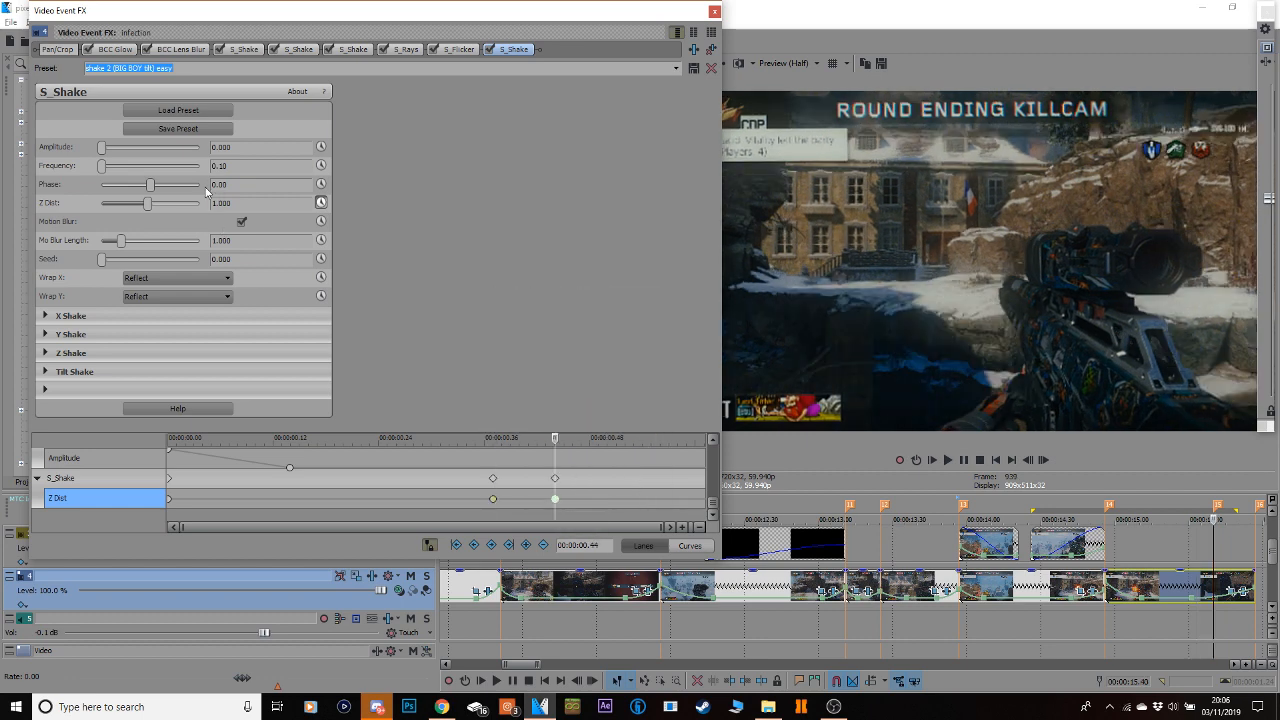
drag(150, 206, 148, 206)
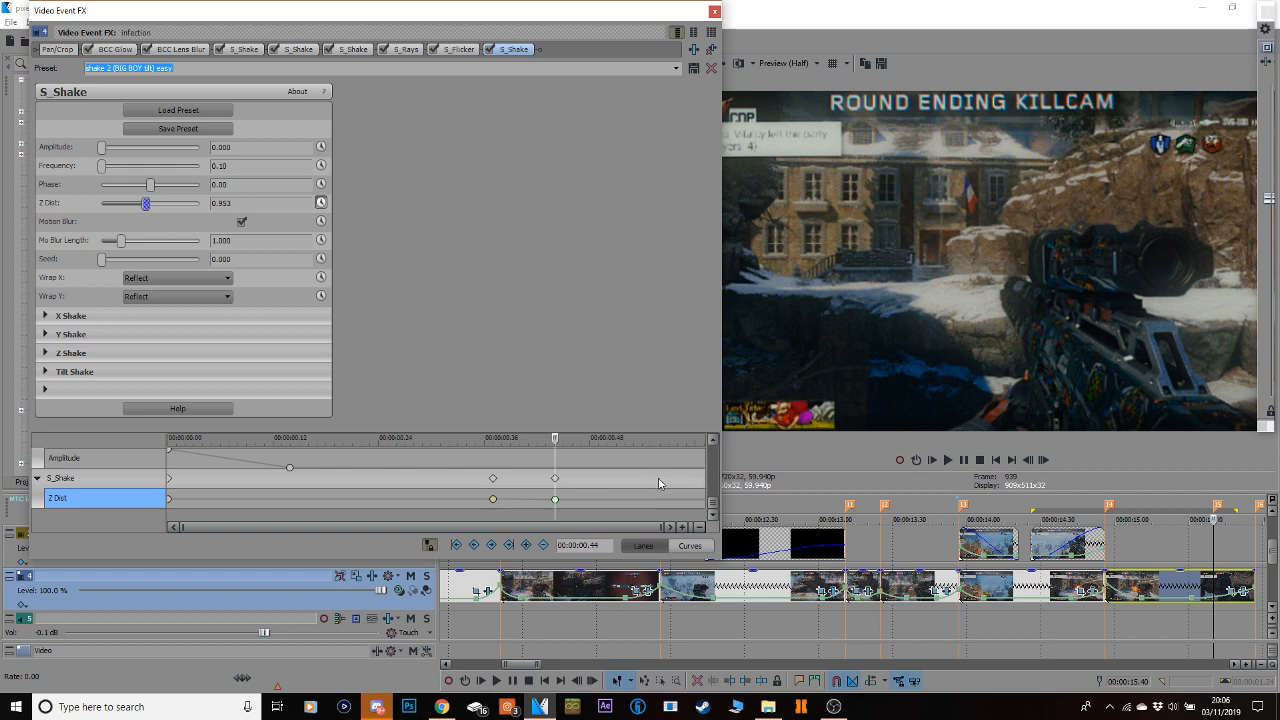
Add Z Dist keyframes of about 0.992 at 00:00:00.53 and about 1.341 at 00:00:01.01.
click(658, 478)
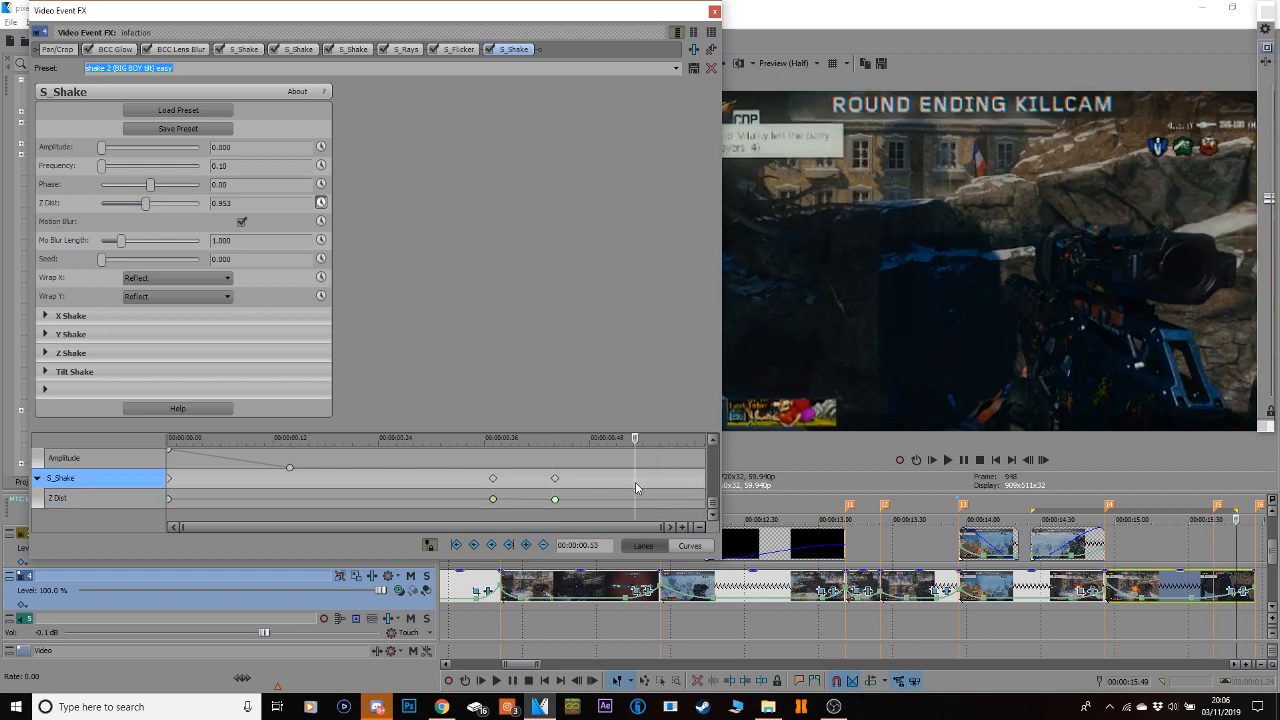
click(635, 482)
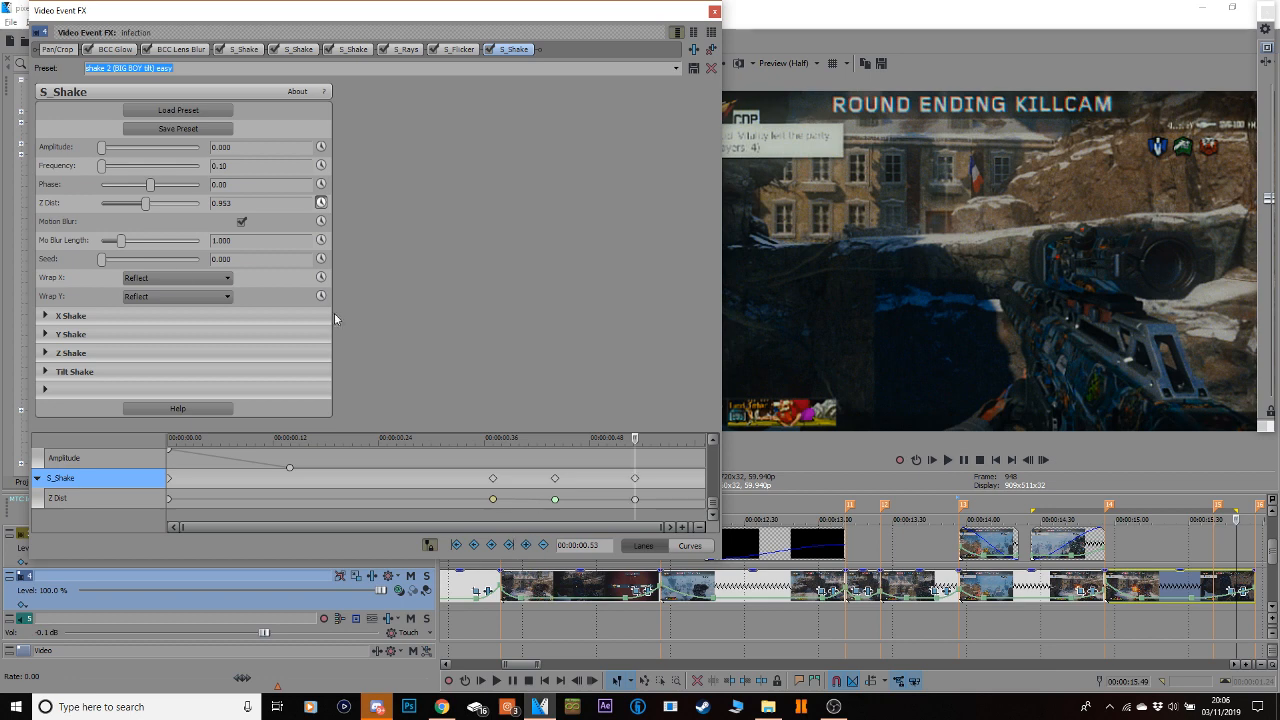
drag(145, 204, 146, 208)
click(706, 485)
drag(148, 204, 162, 209)
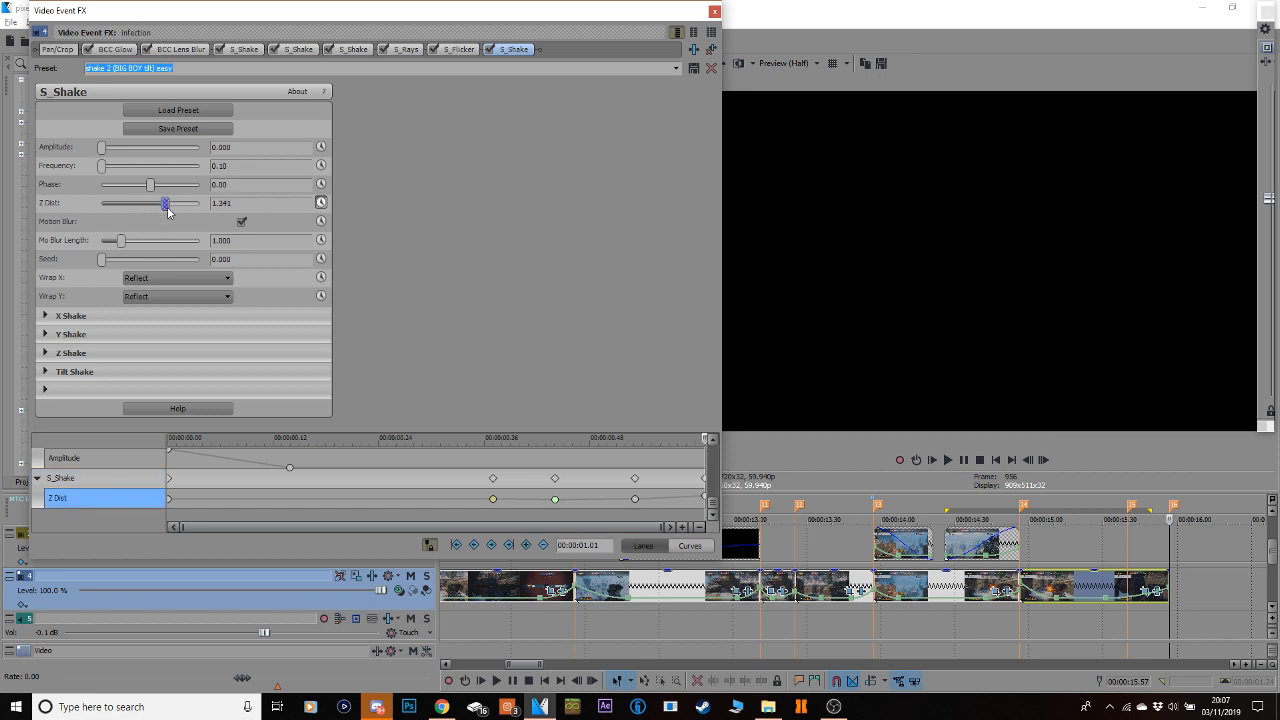
click(634, 498)
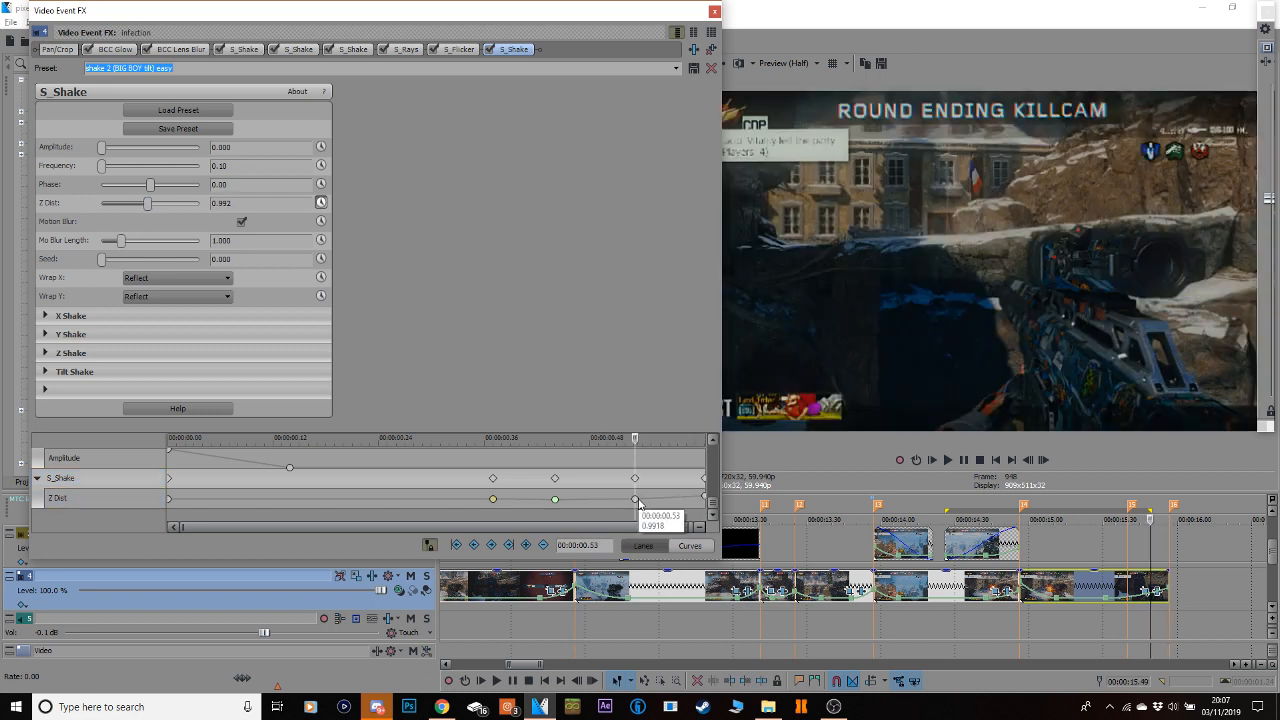
Make the Z Dist keyframe at 00:00:00.53 a Slow Fade and the one at 00:00:01.01 a Fast Fade, and play the result.
right_click(636, 499)
click(676, 423)
click(705, 499)
right_click(705, 499)
click(743, 407)
click(714, 11)
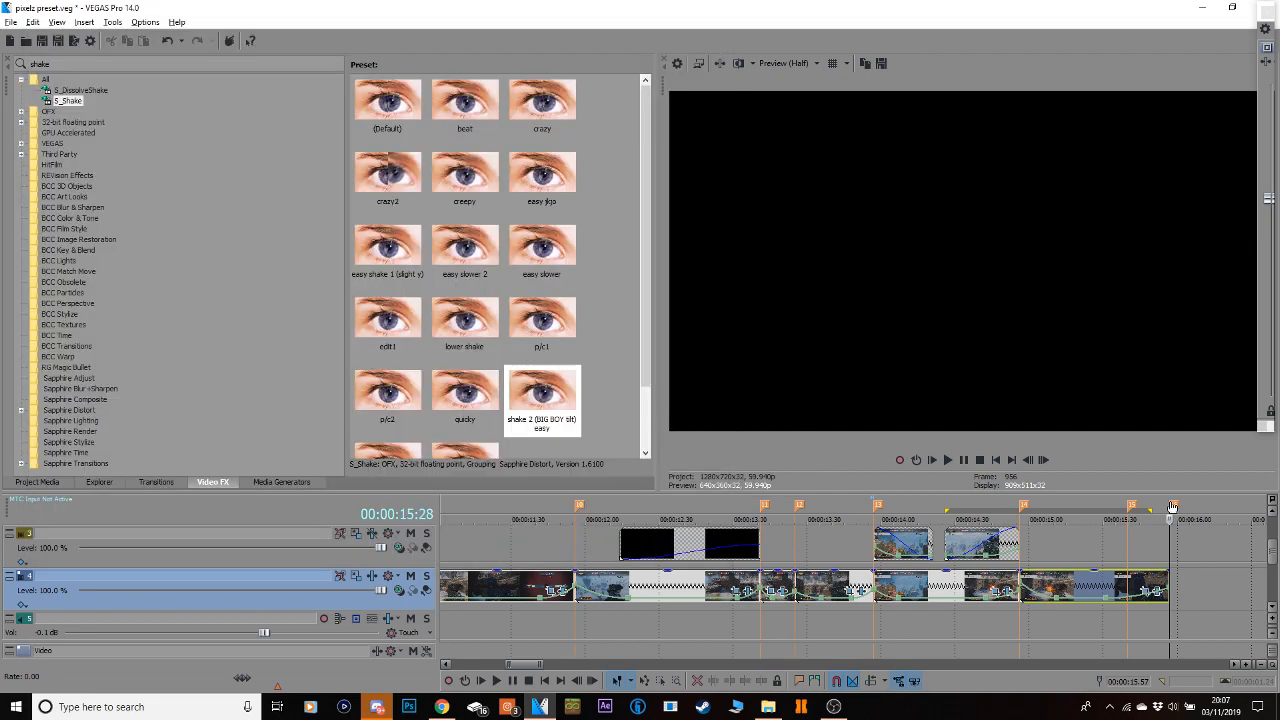
key(space)
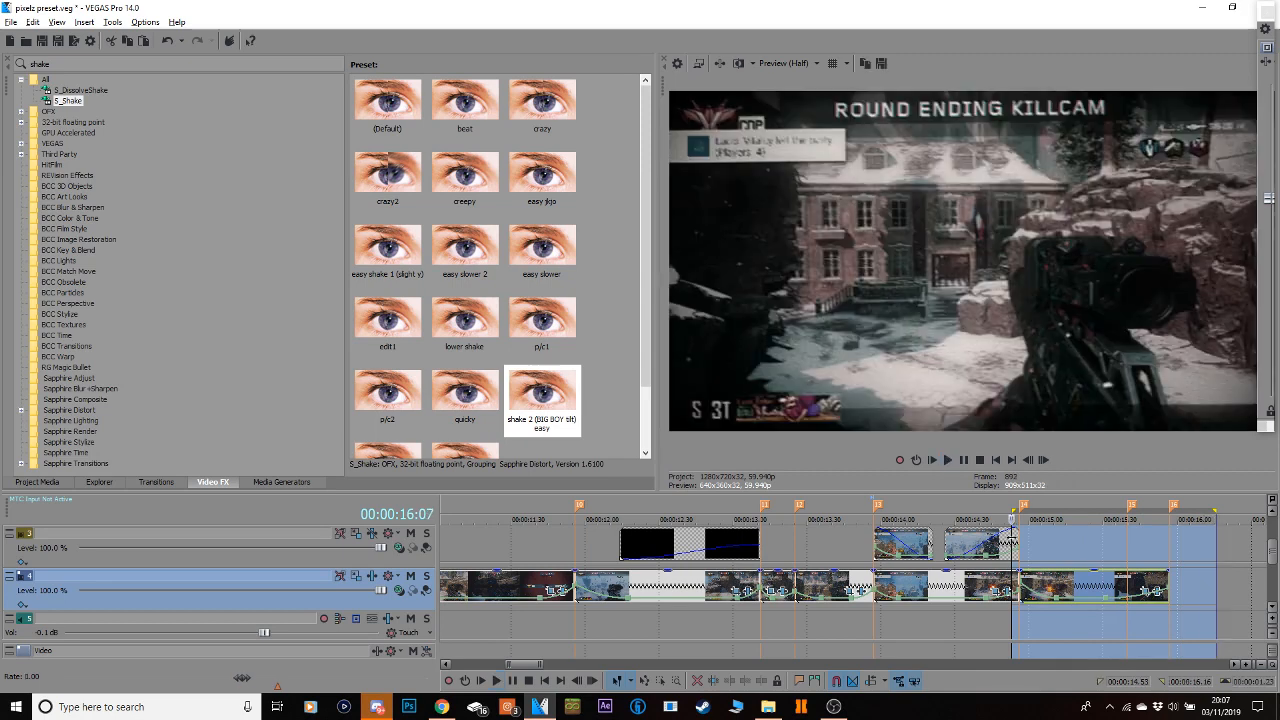
Set the last clip's S_Shake Z Dist keyframe at 00:00:00.53 to about 0.876 and play the clip.
click(1121, 586)
click(1156, 591)
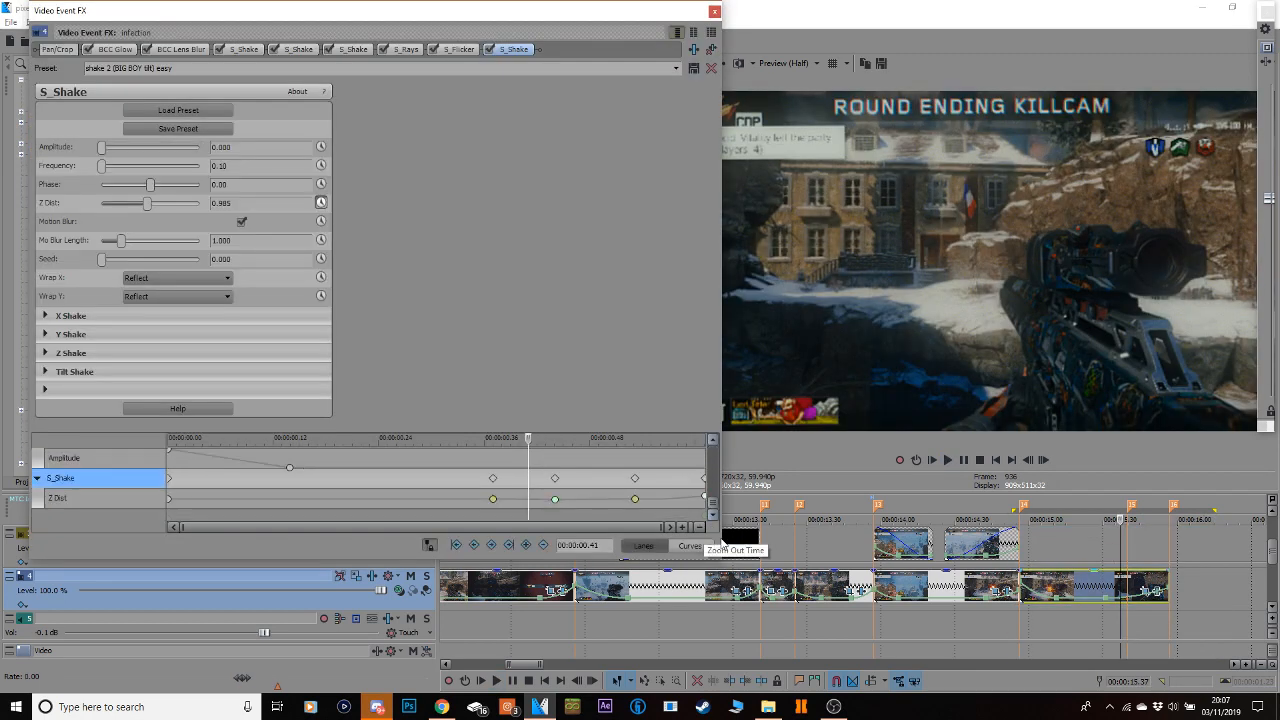
click(634, 480)
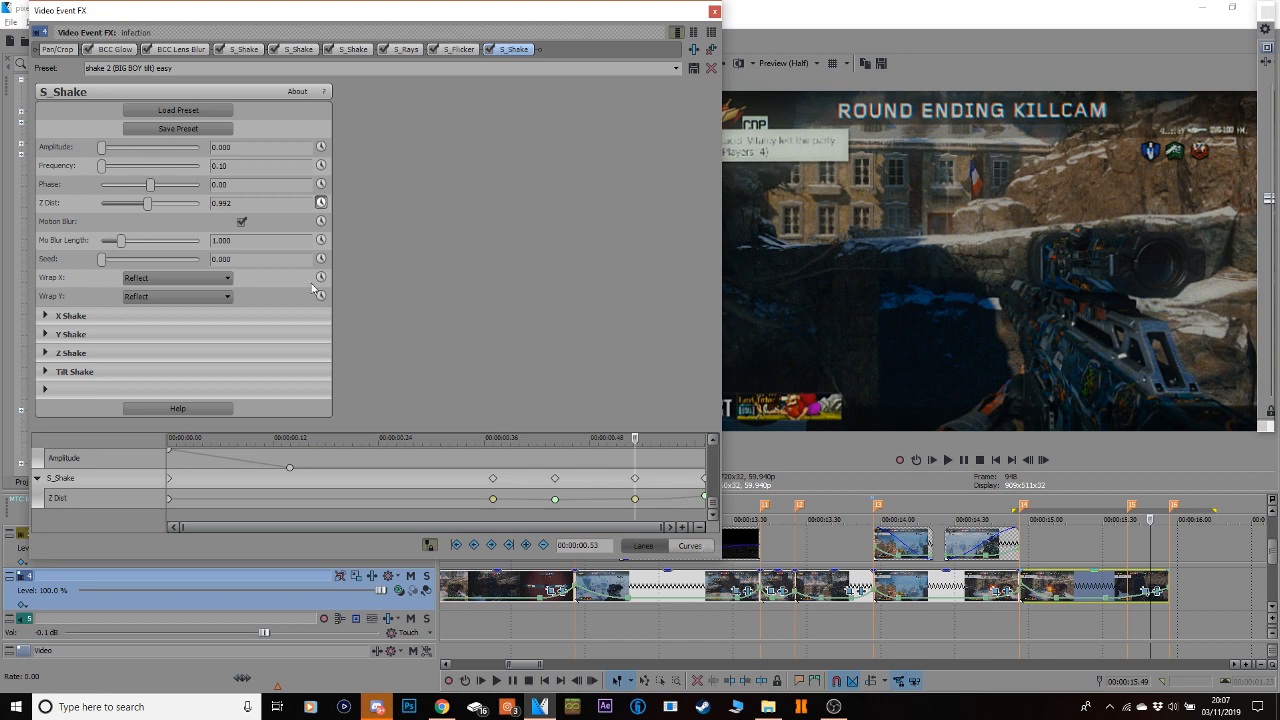
drag(148, 203, 142, 206)
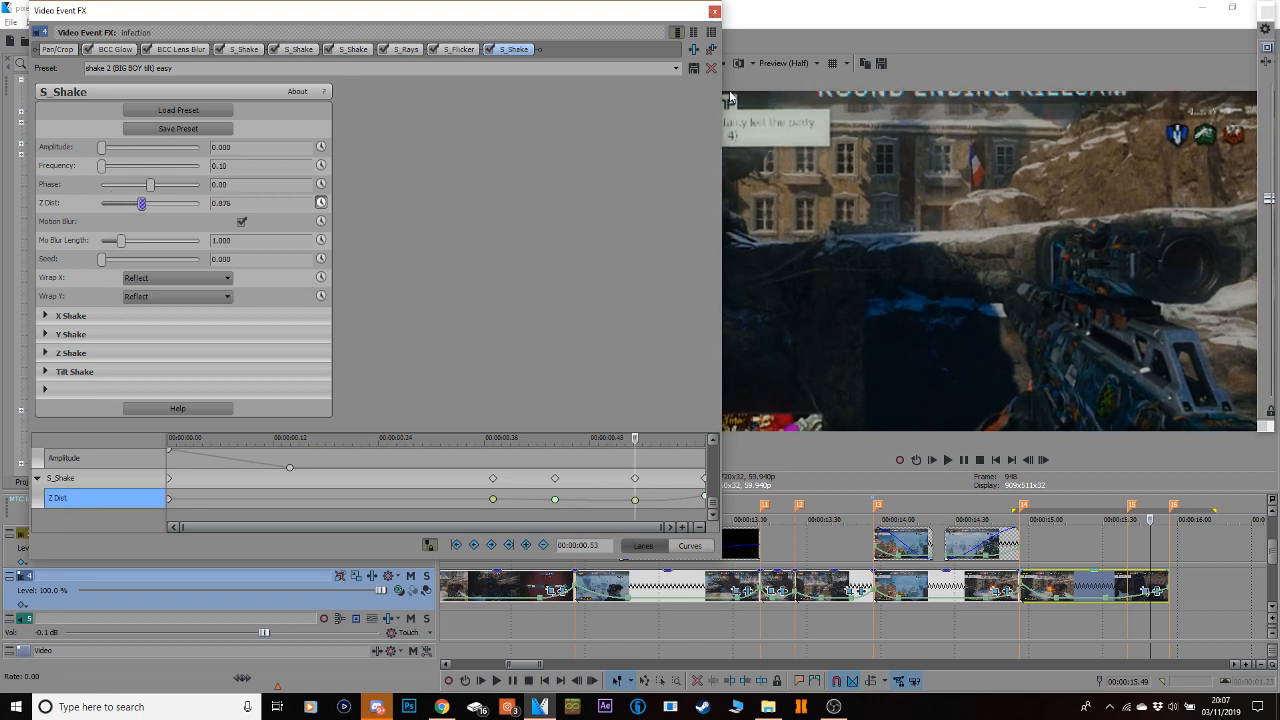
click(714, 11)
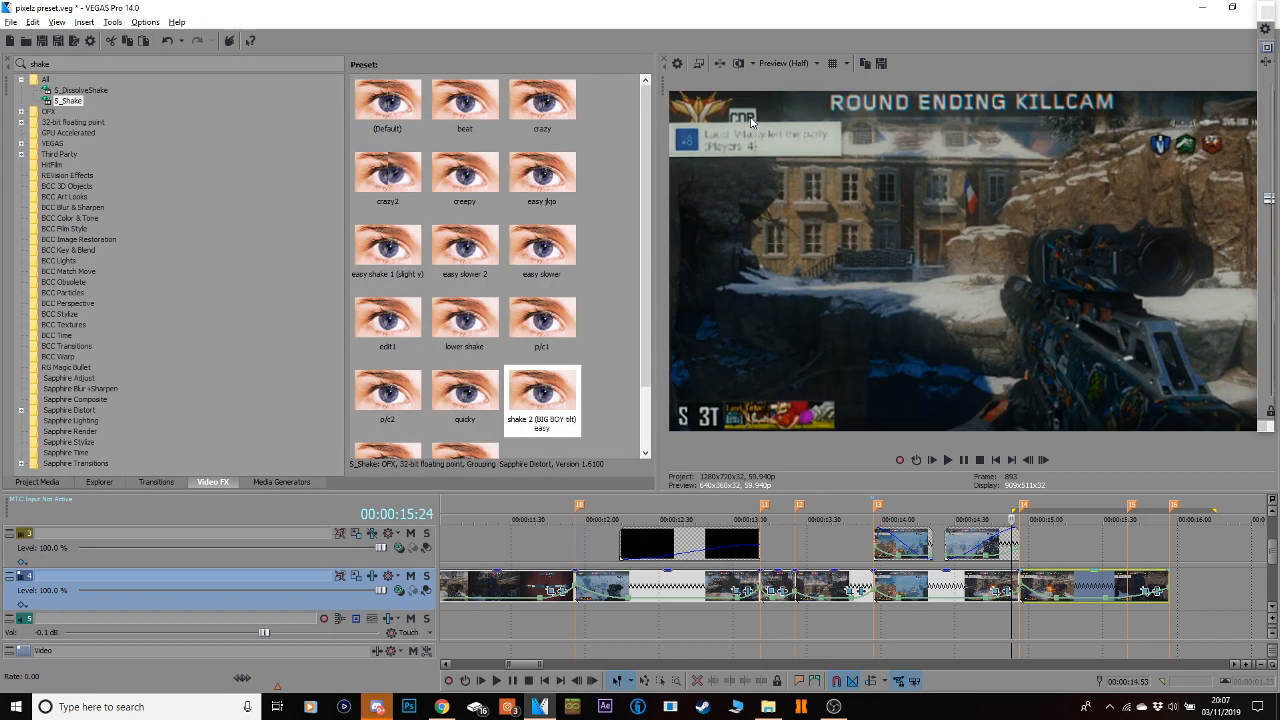
key(space)
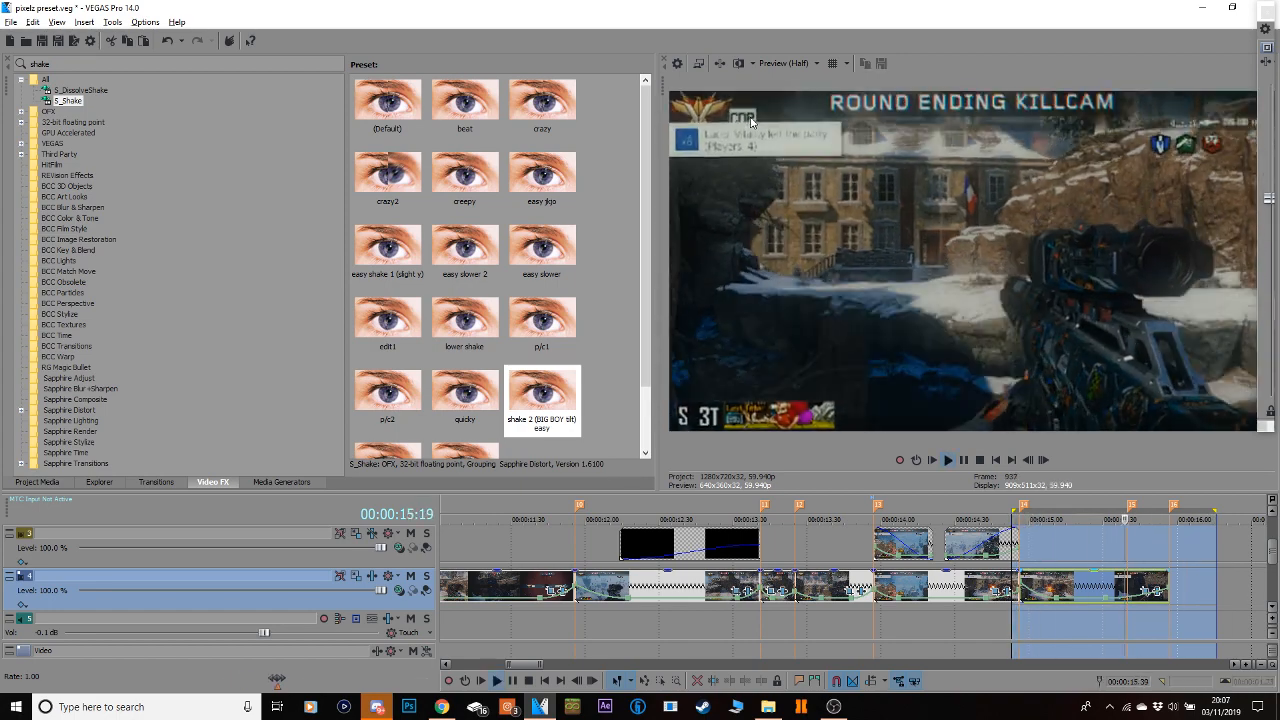
Set the last clip's S_Shake Z Dist keyframe at 00:00:01.01 to about 1.199 and play the clip.
click(1120, 588)
click(1157, 591)
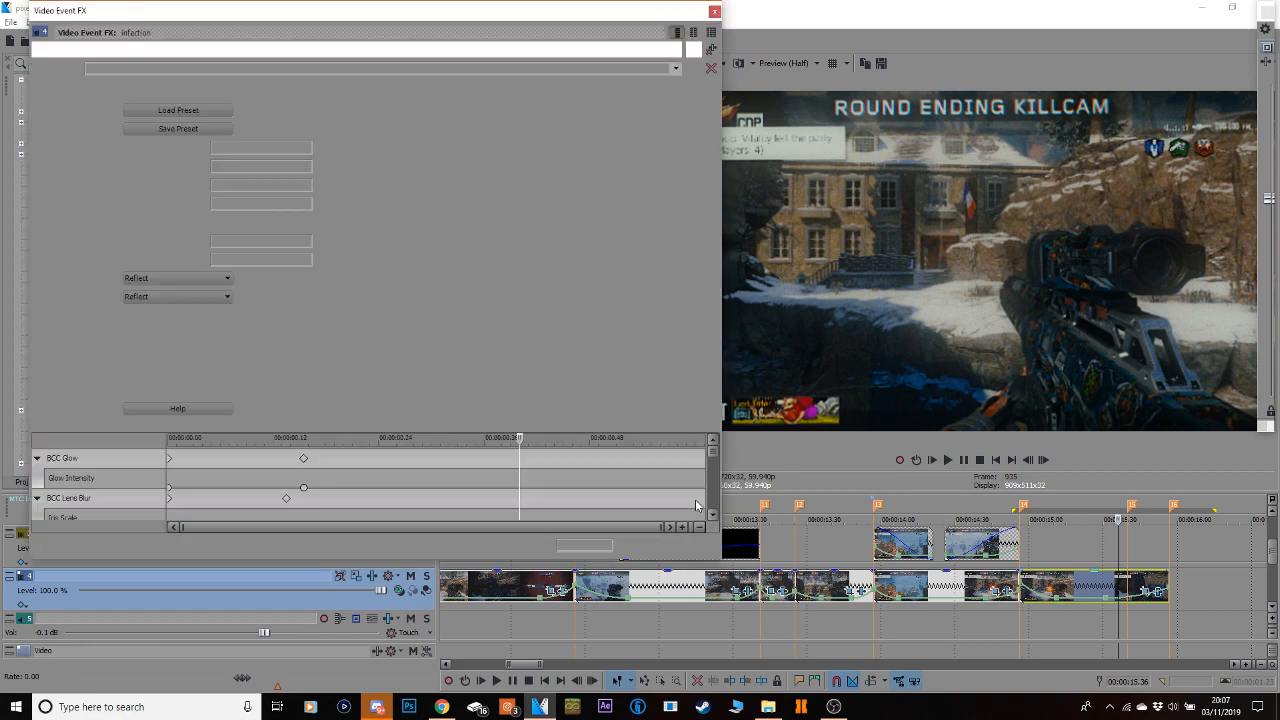
drag(713, 458, 718, 523)
click(705, 495)
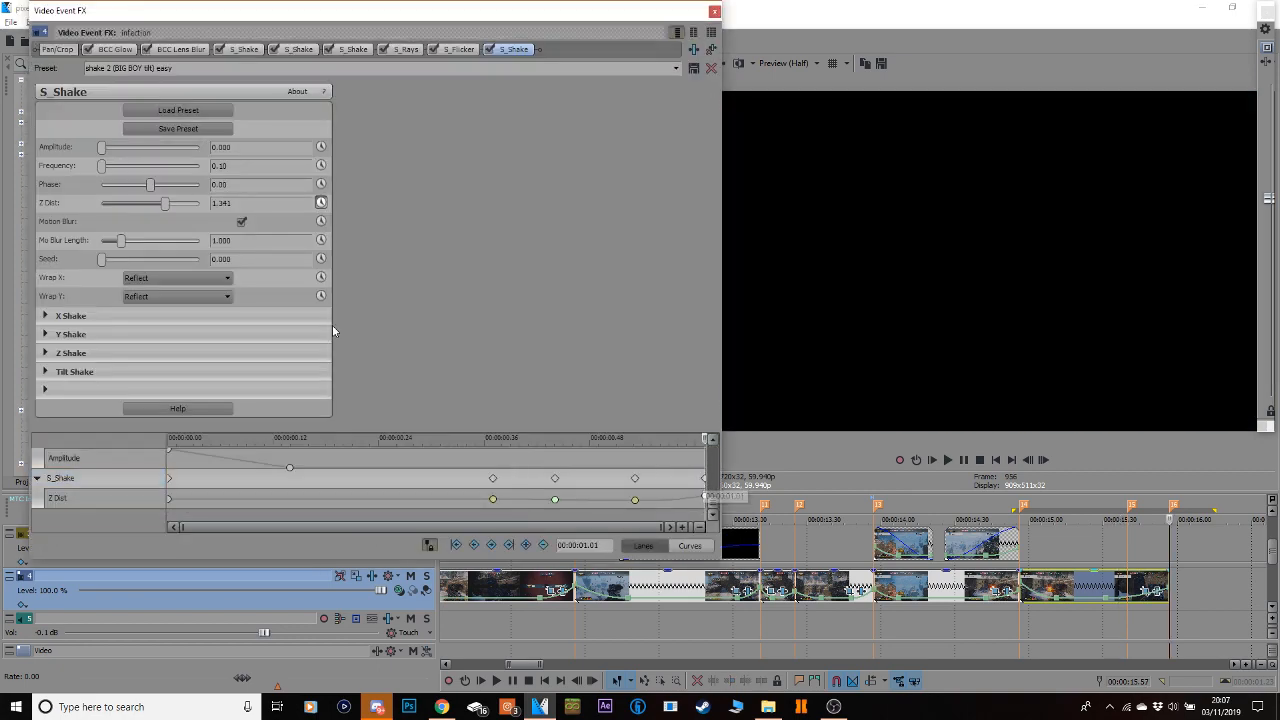
drag(165, 203, 159, 204)
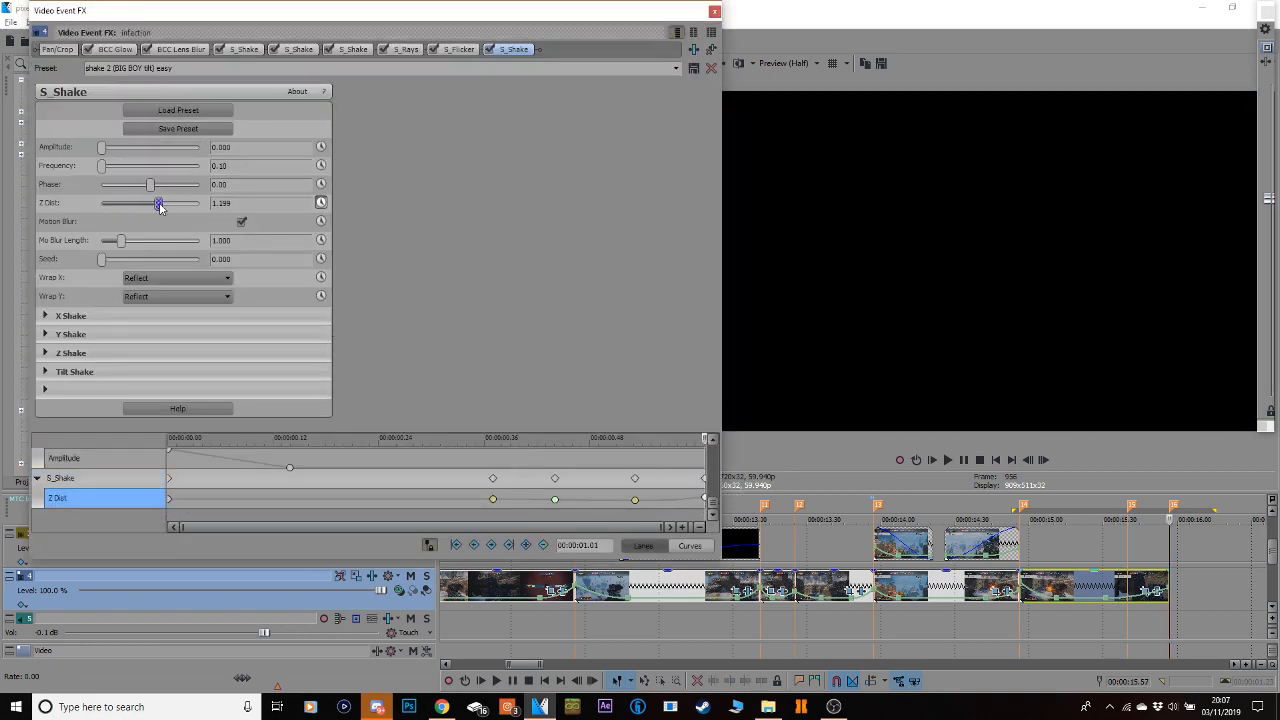
click(714, 13)
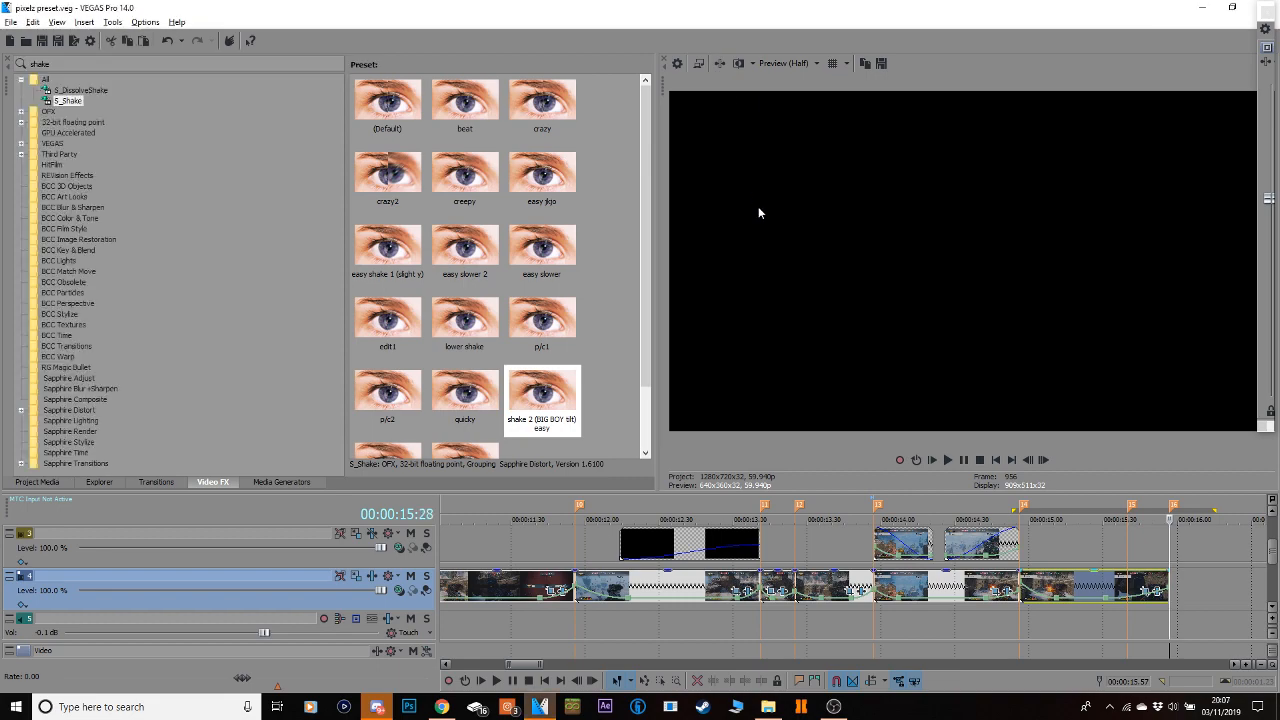
key(space)
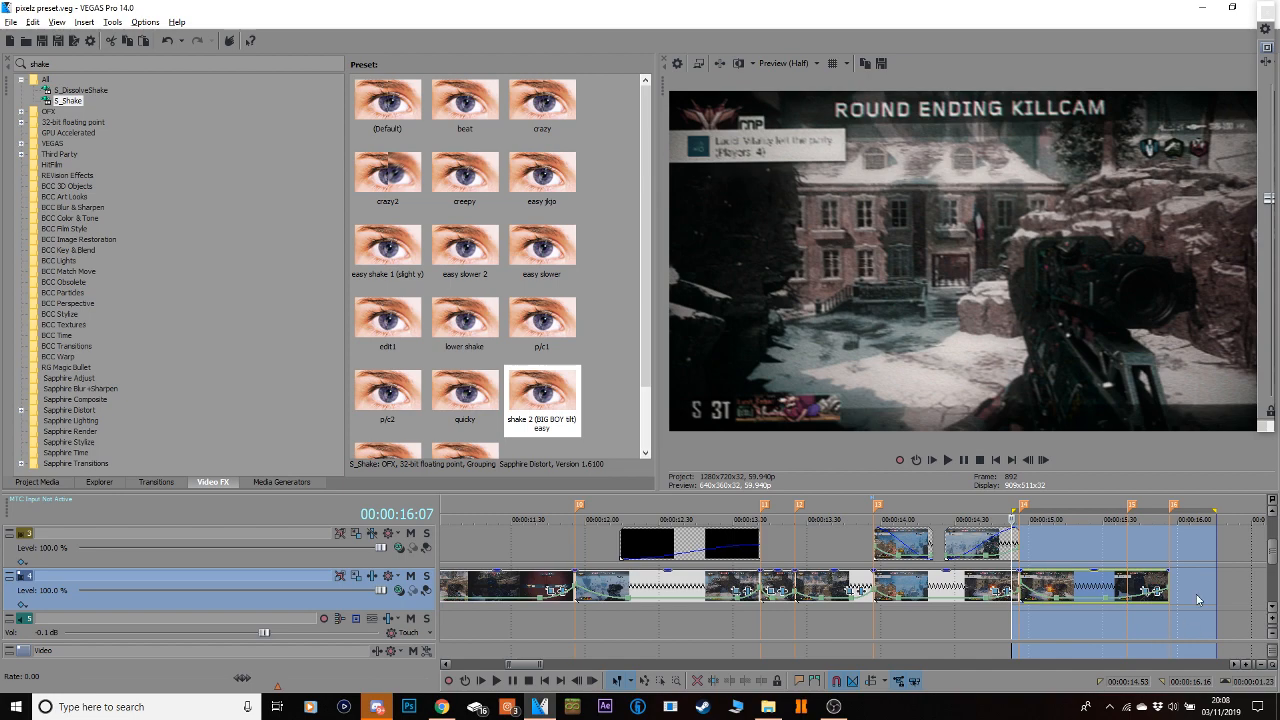
Review the last clip's playback and its S_Shake Z Dist keyframes from 00:00:00.37 to 00:00:01.01.
click(1084, 545)
key(space)
key(space)
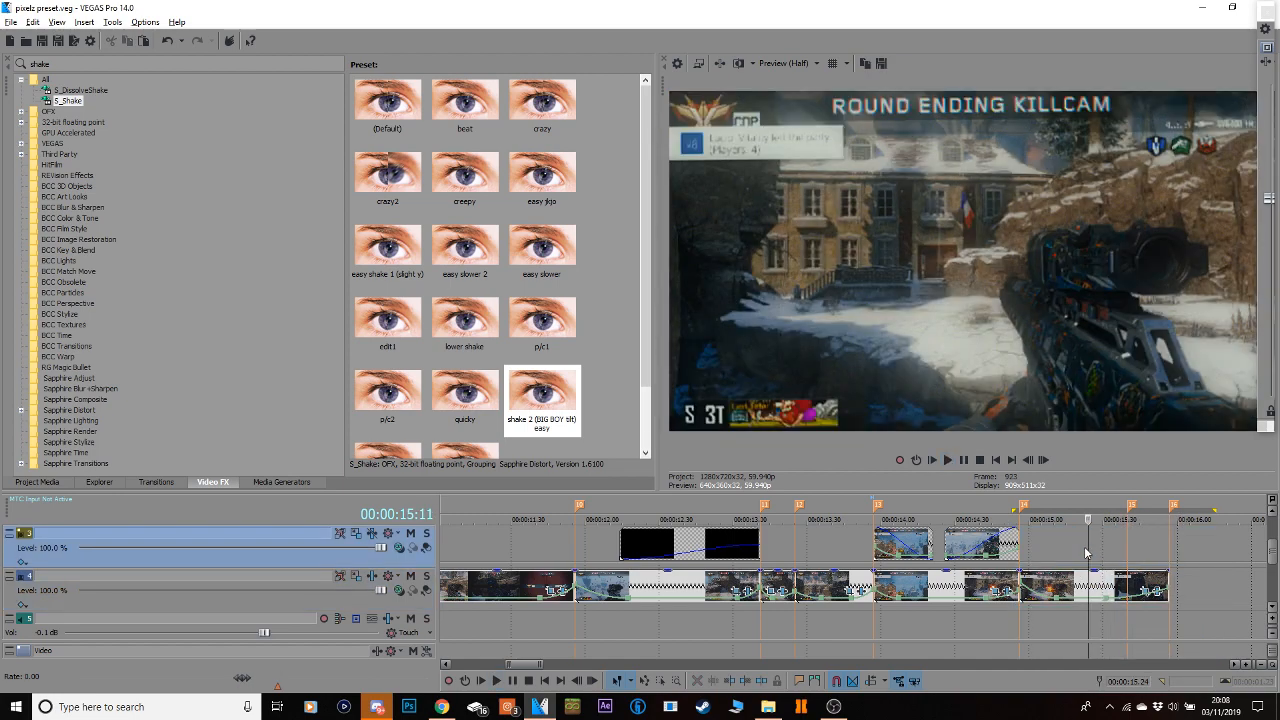
click(1158, 591)
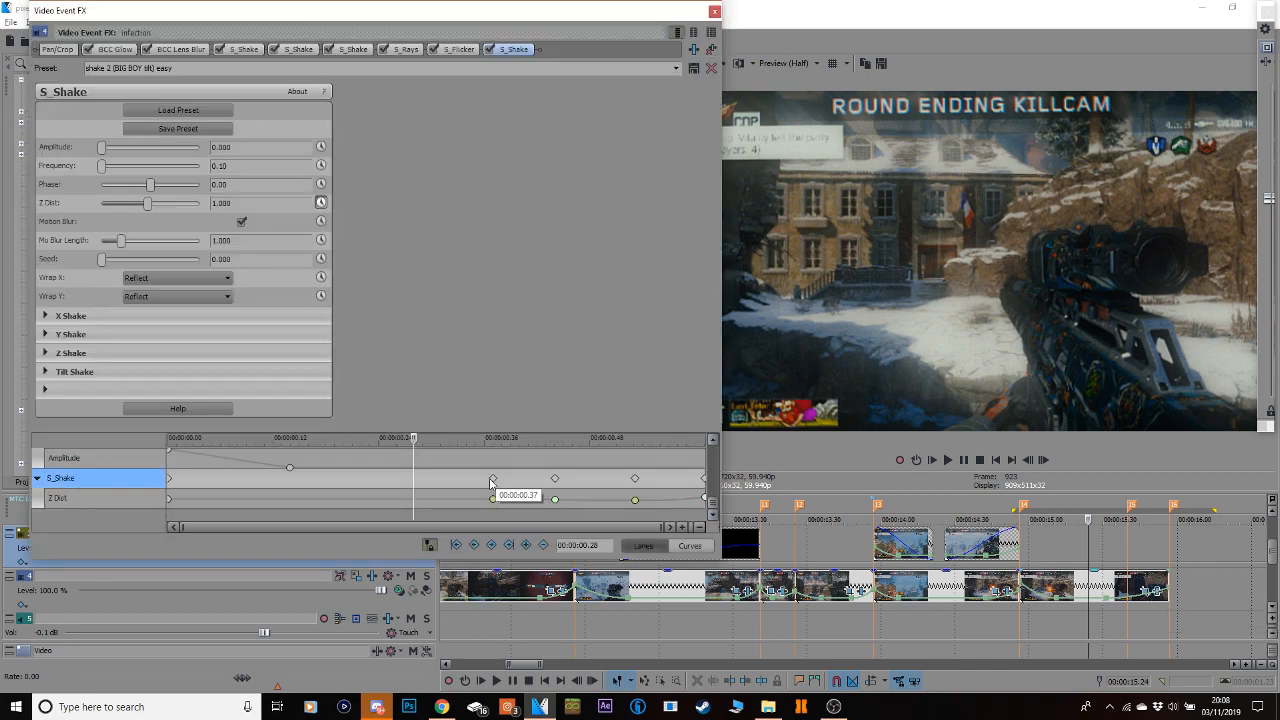
click(492, 478)
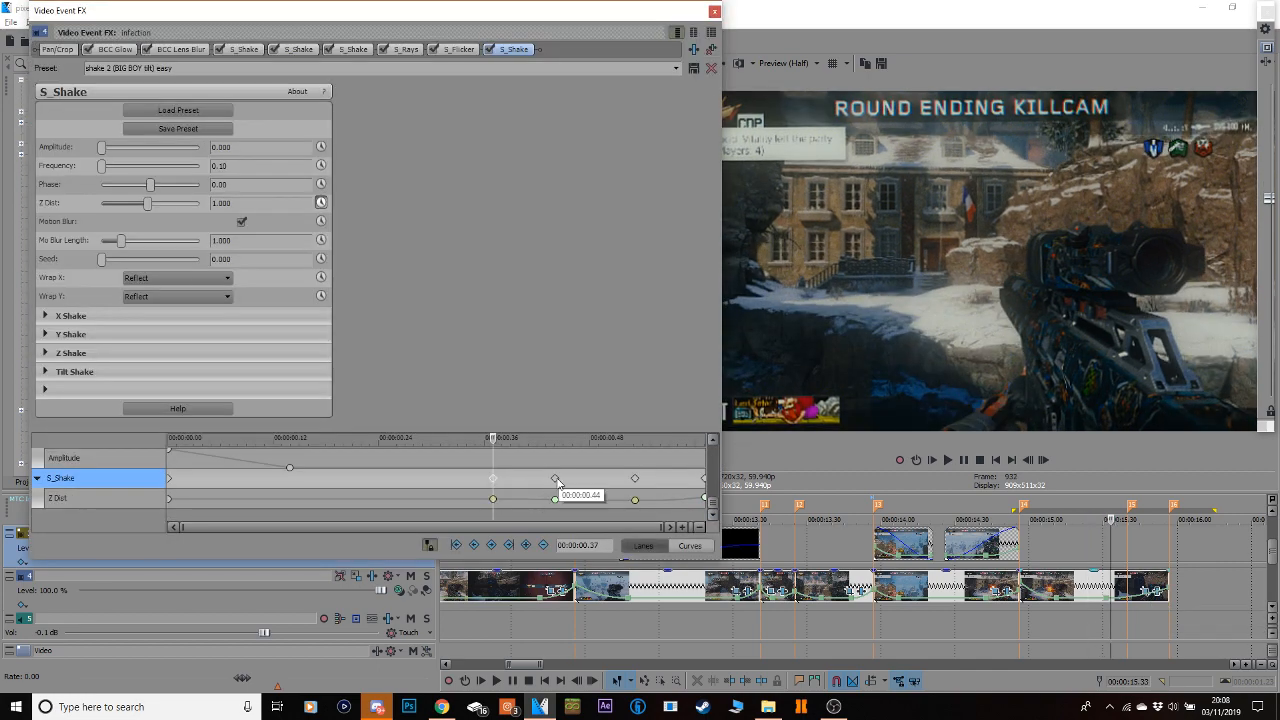
click(555, 478)
click(635, 478)
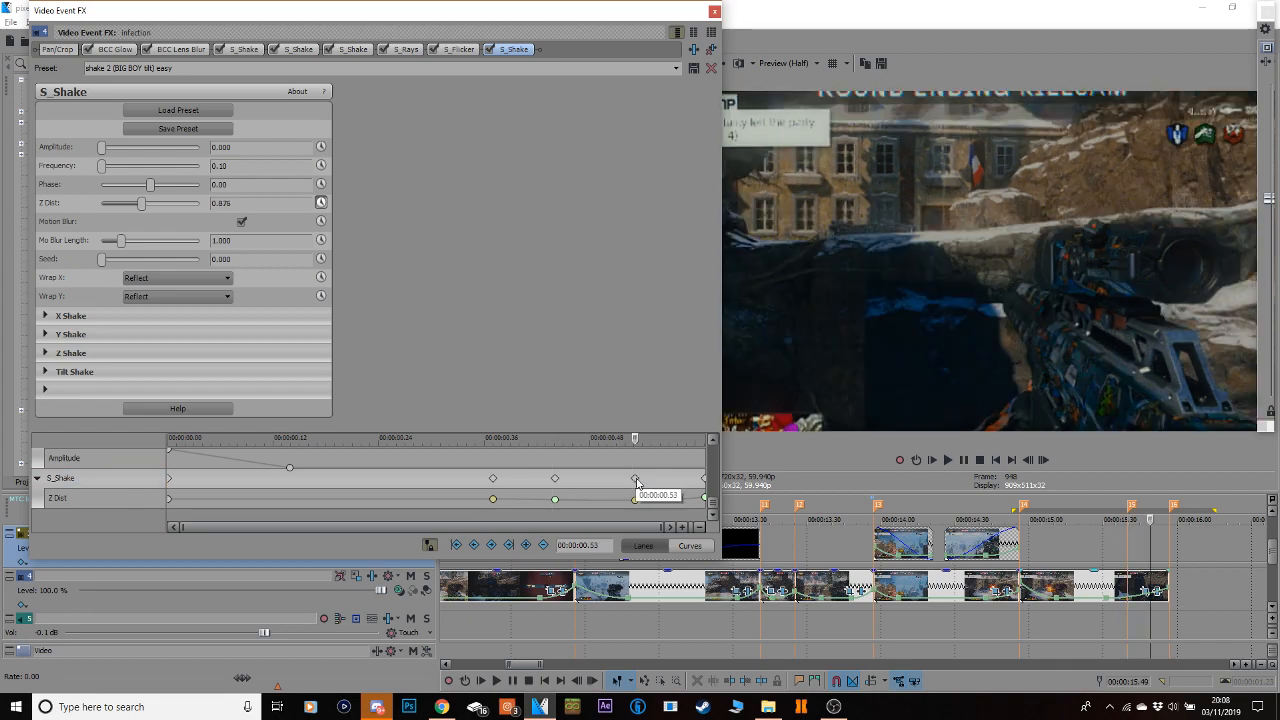
click(705, 498)
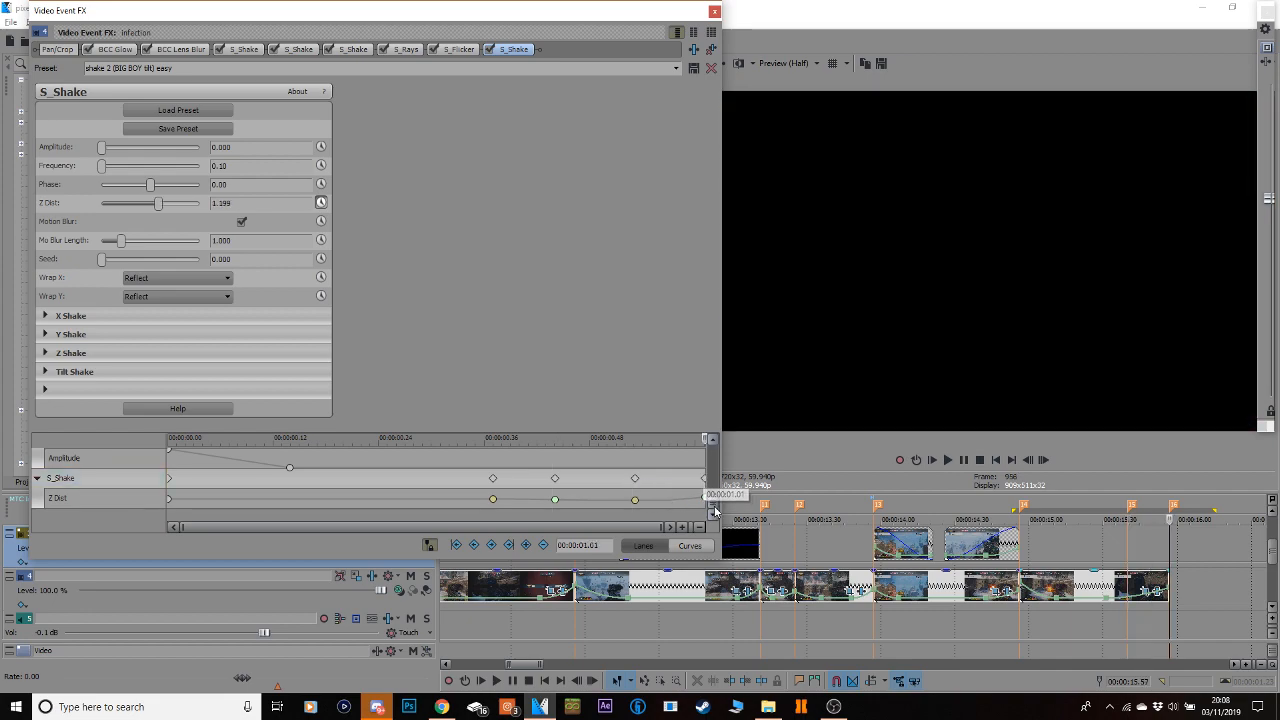
click(714, 11)
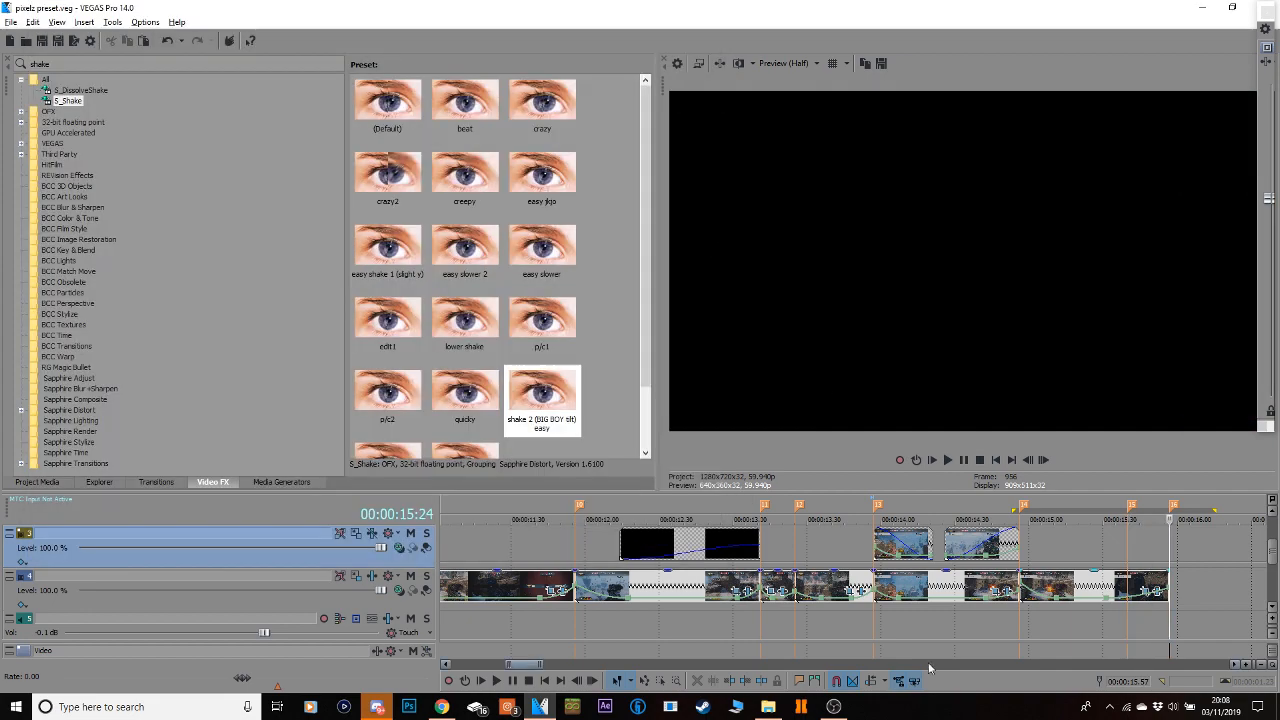
Search the video effects for twixtor and apply the default TwixtorPRO preset to the last clip.
click(1141, 590)
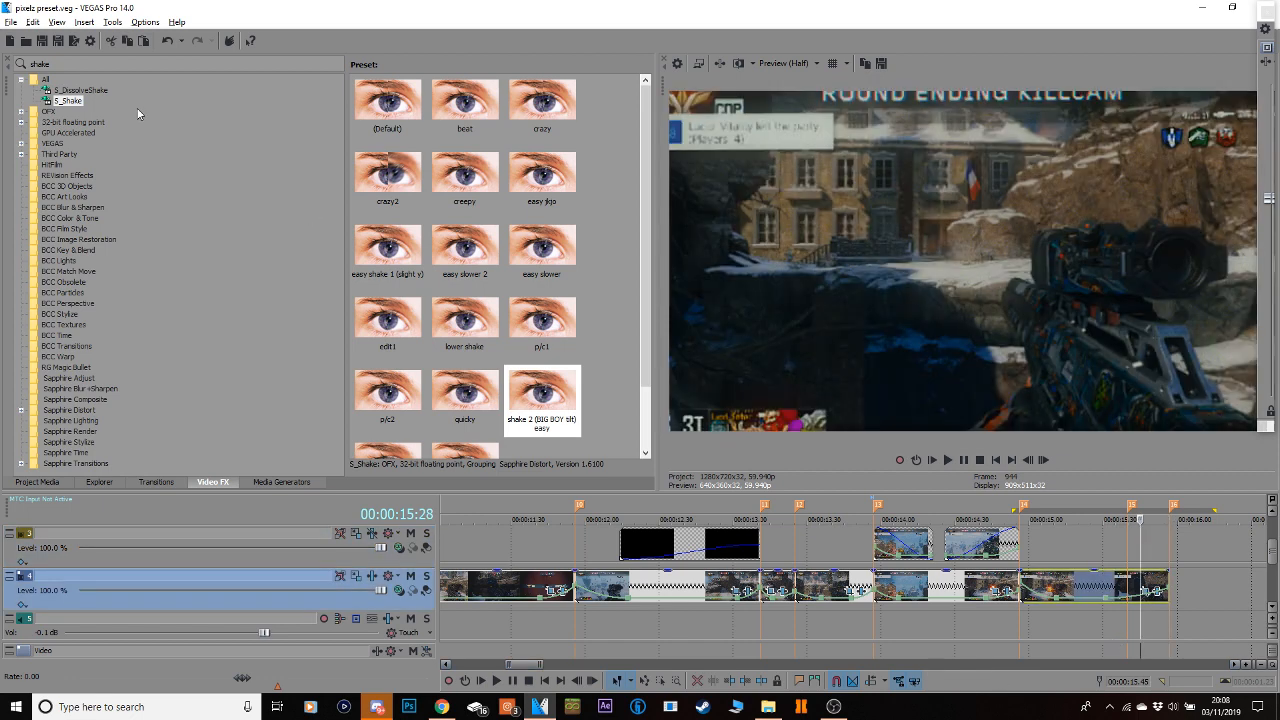
double_click(40, 63)
text(t)
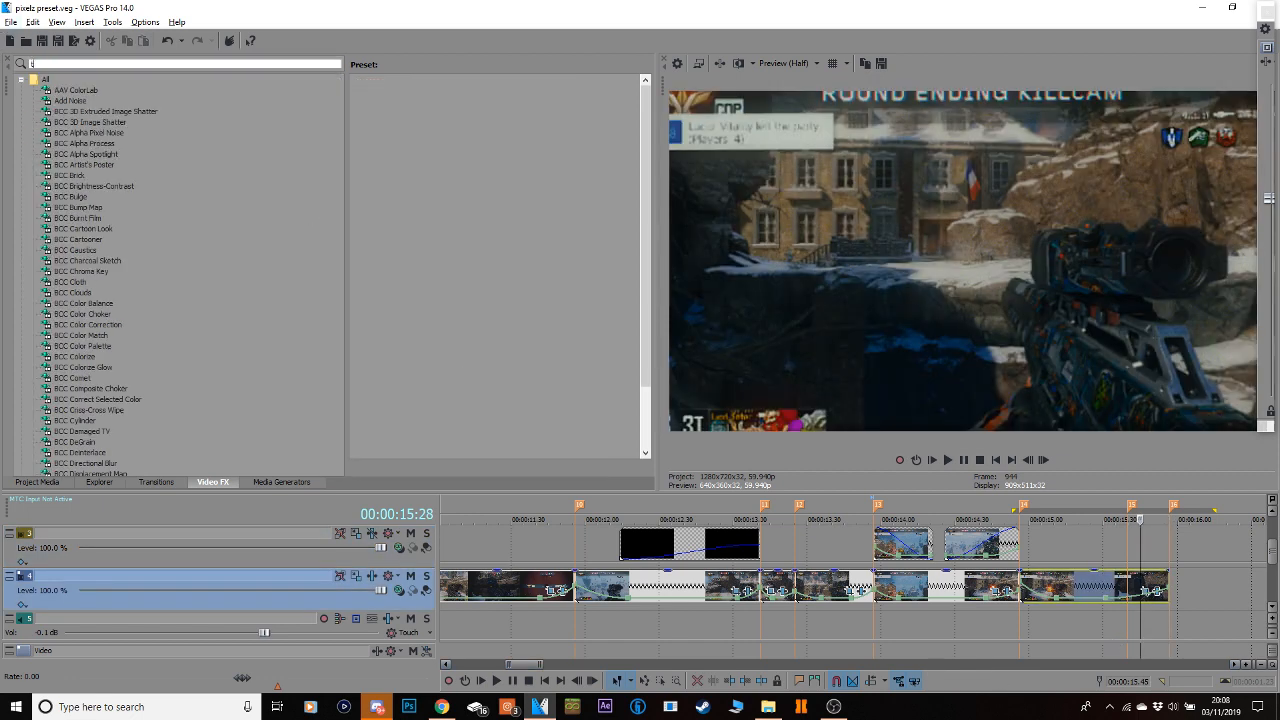
text(wixtor)
click(73, 101)
drag(1086, 667, 1088, 583)
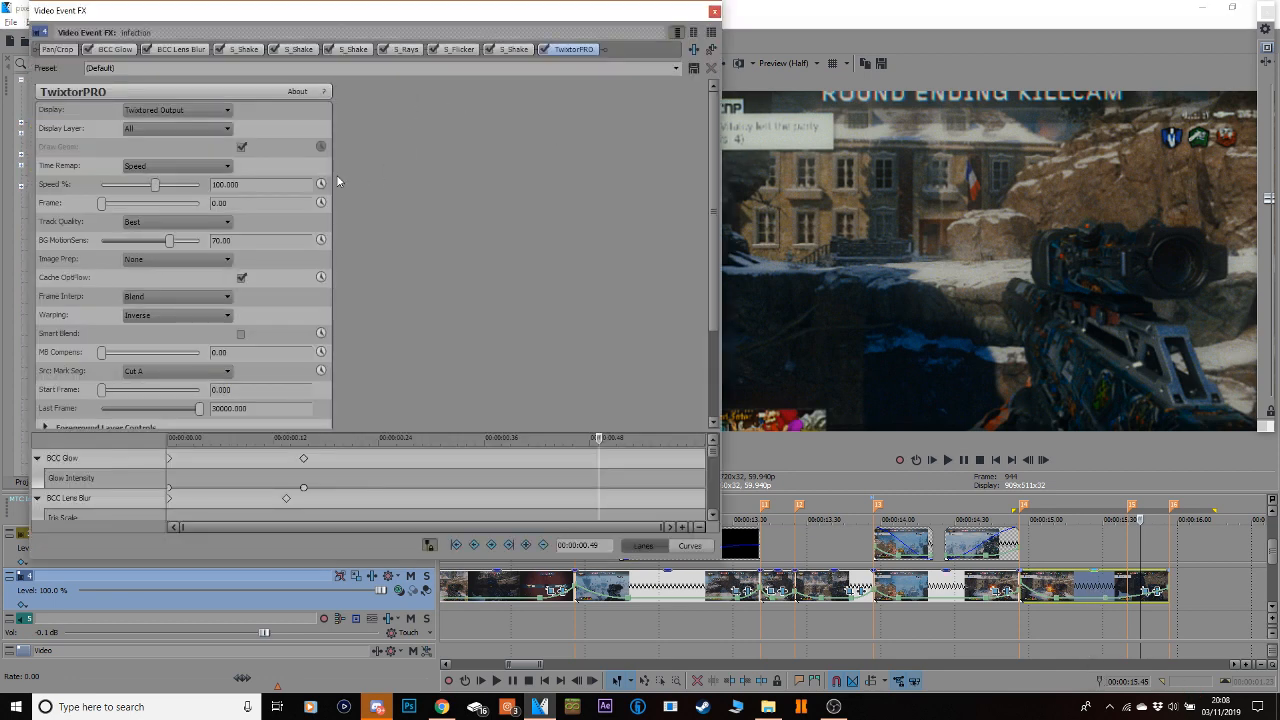
Set TwixtorPRO's Speed to 120% with keyframing and its Frame Interp to Motion Weighted Blend.
double_click(299, 184)
text(120)
key(Return)
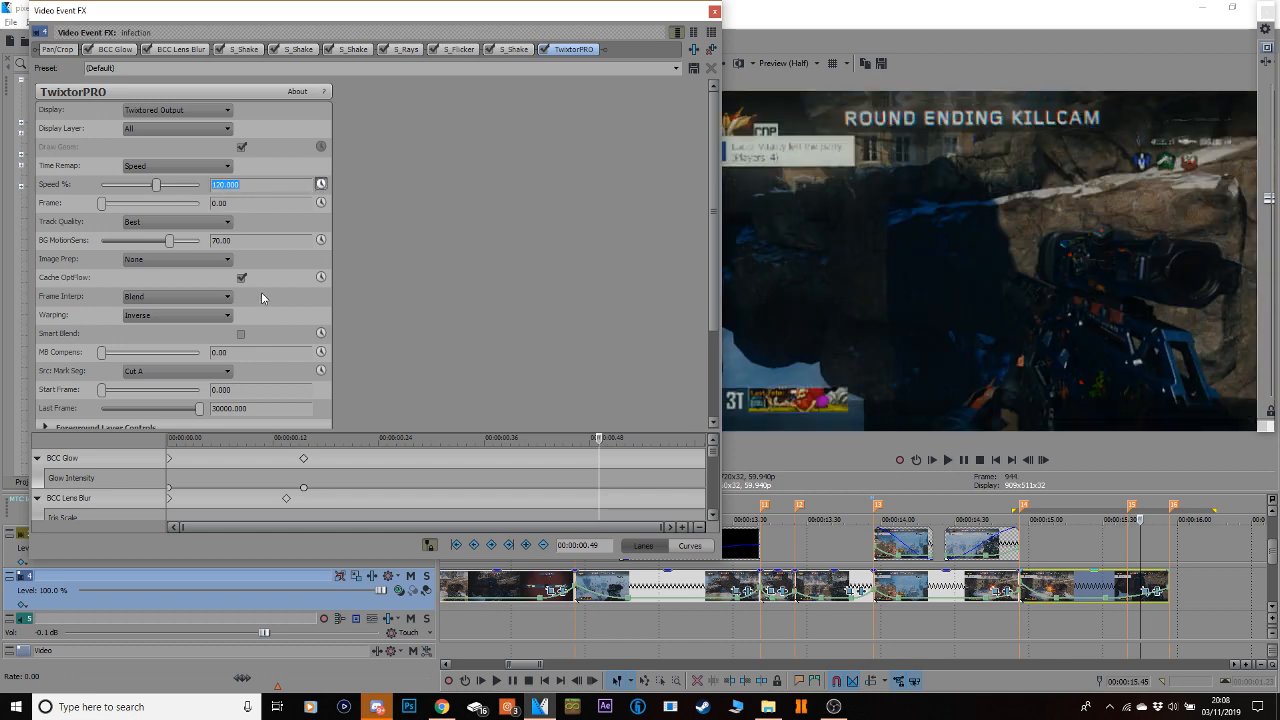
click(176, 296)
click(165, 331)
Add a TwixtorPRO Speed keyframe of 70% at 00:00:00.31.
scroll(704, 460, down, 10)
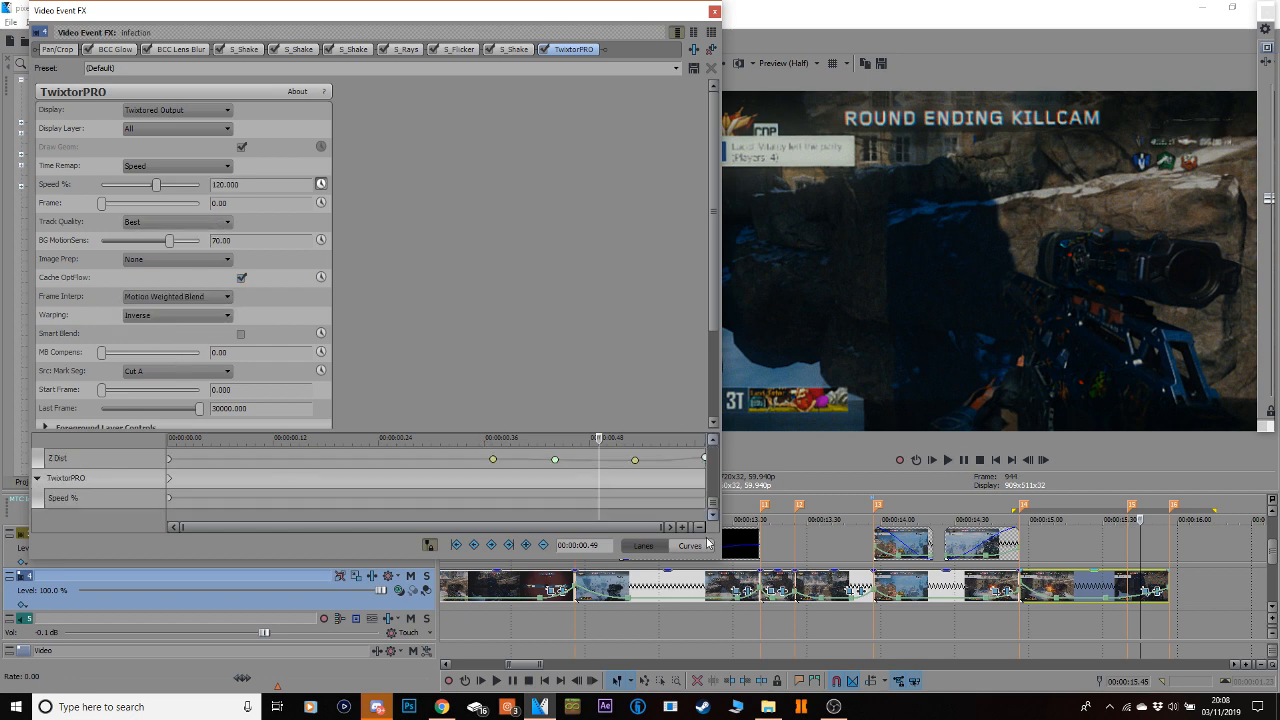
click(443, 489)
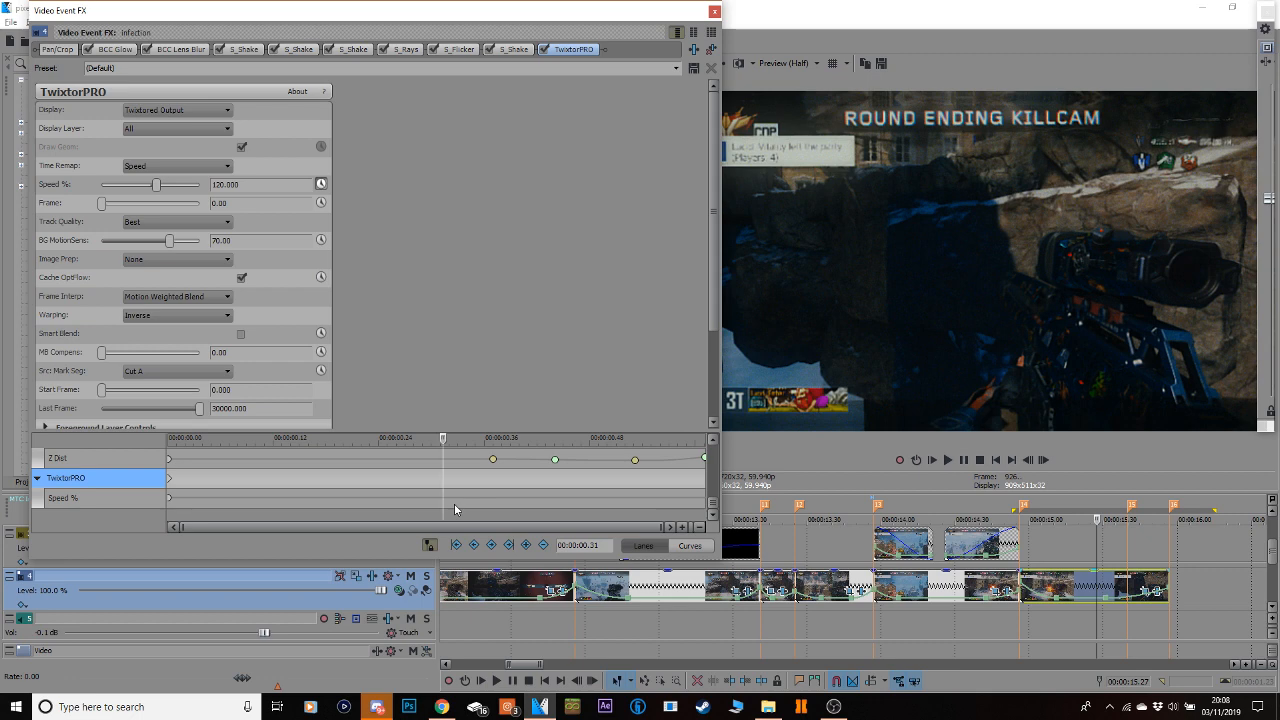
click(509, 545)
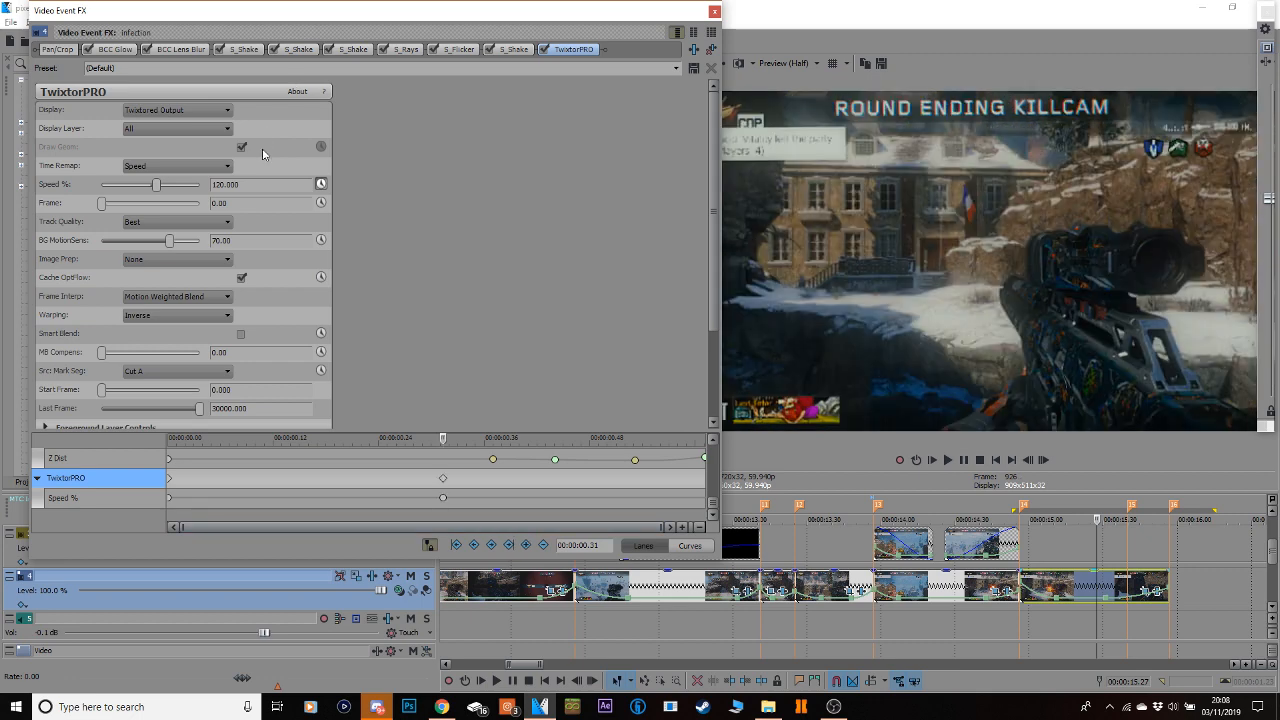
click(254, 186)
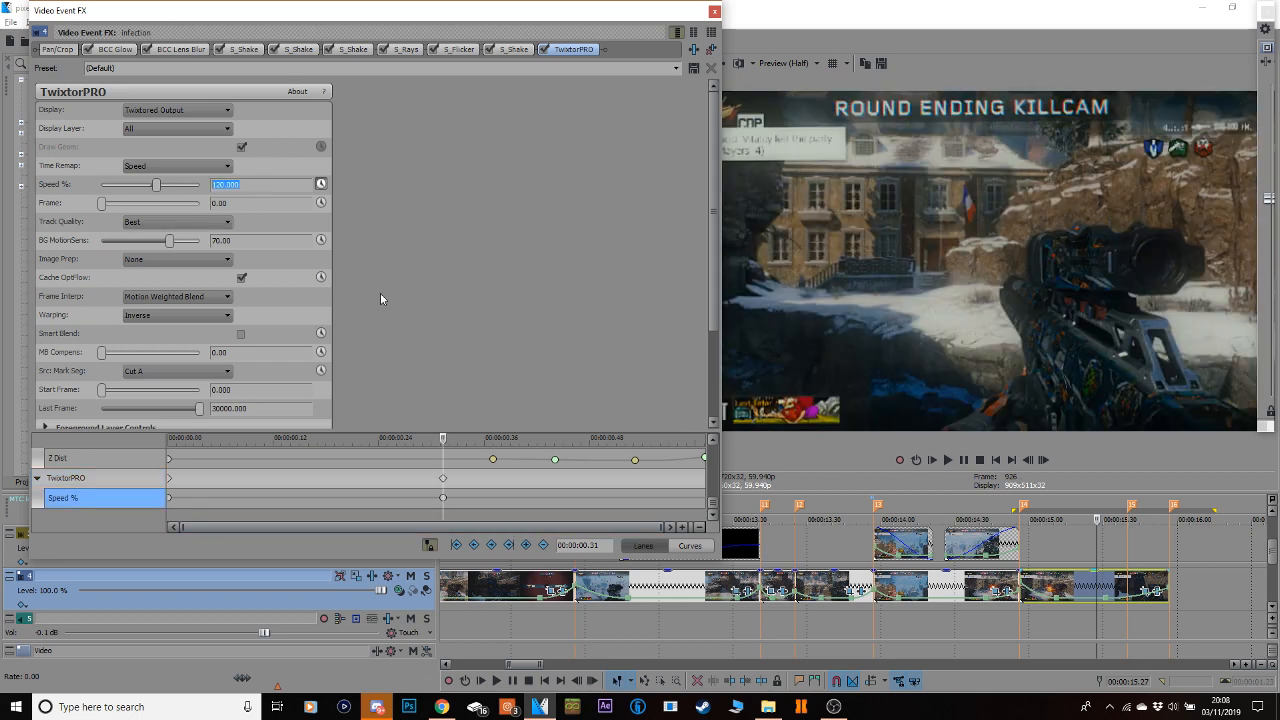
key(BackSpace)
key(Return)
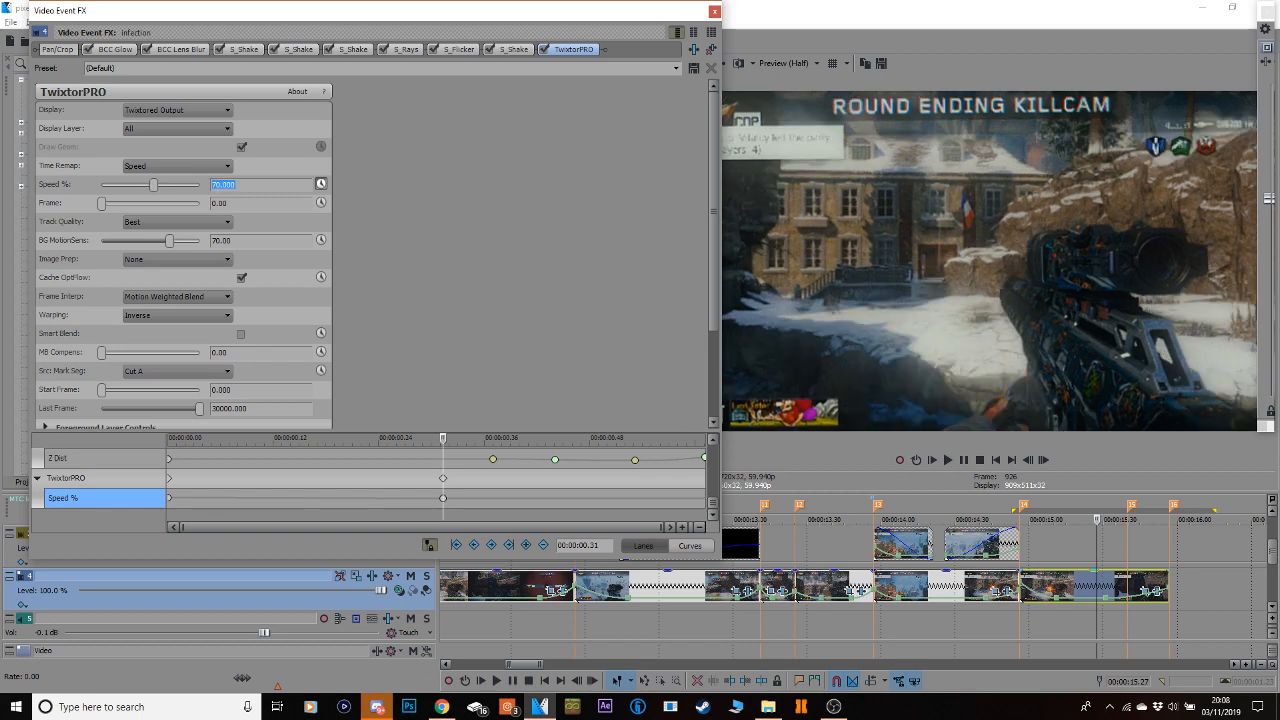
Add a TwixtorPRO Speed keyframe of 125% at 00:00:01.01 and close the effect settings.
click(707, 484)
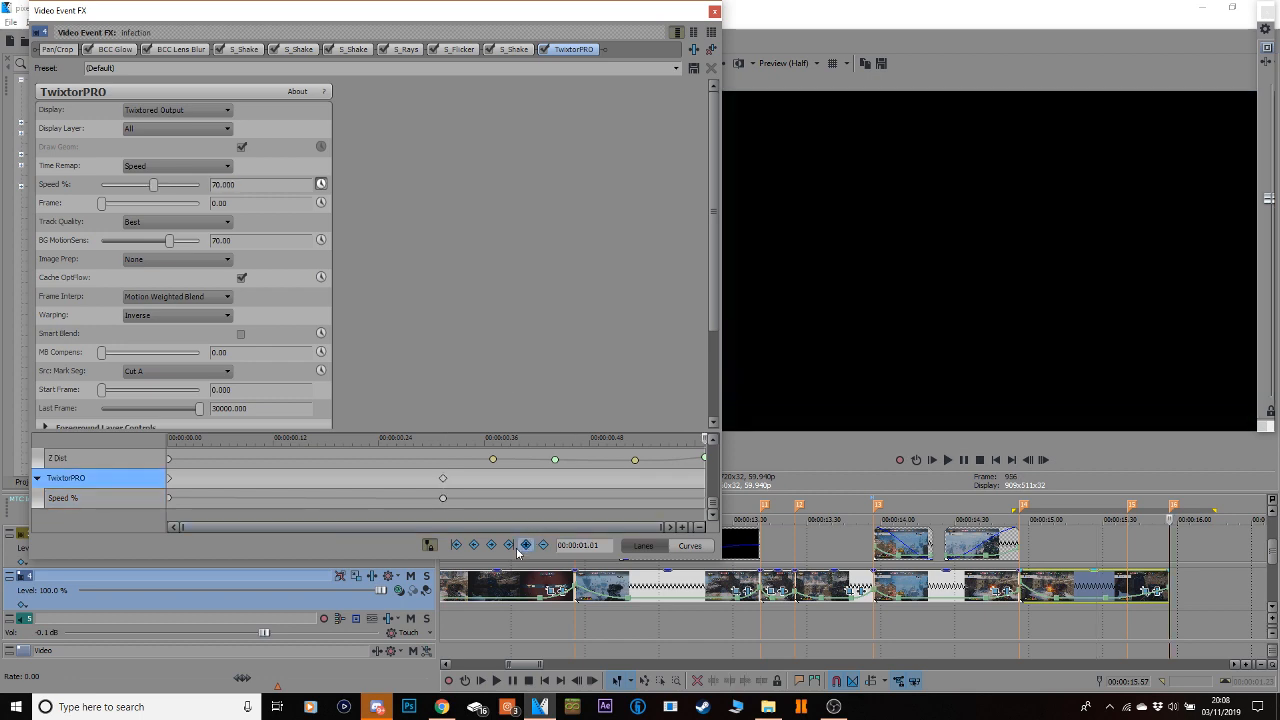
drag(272, 186, 128, 206)
key(BackSpace)
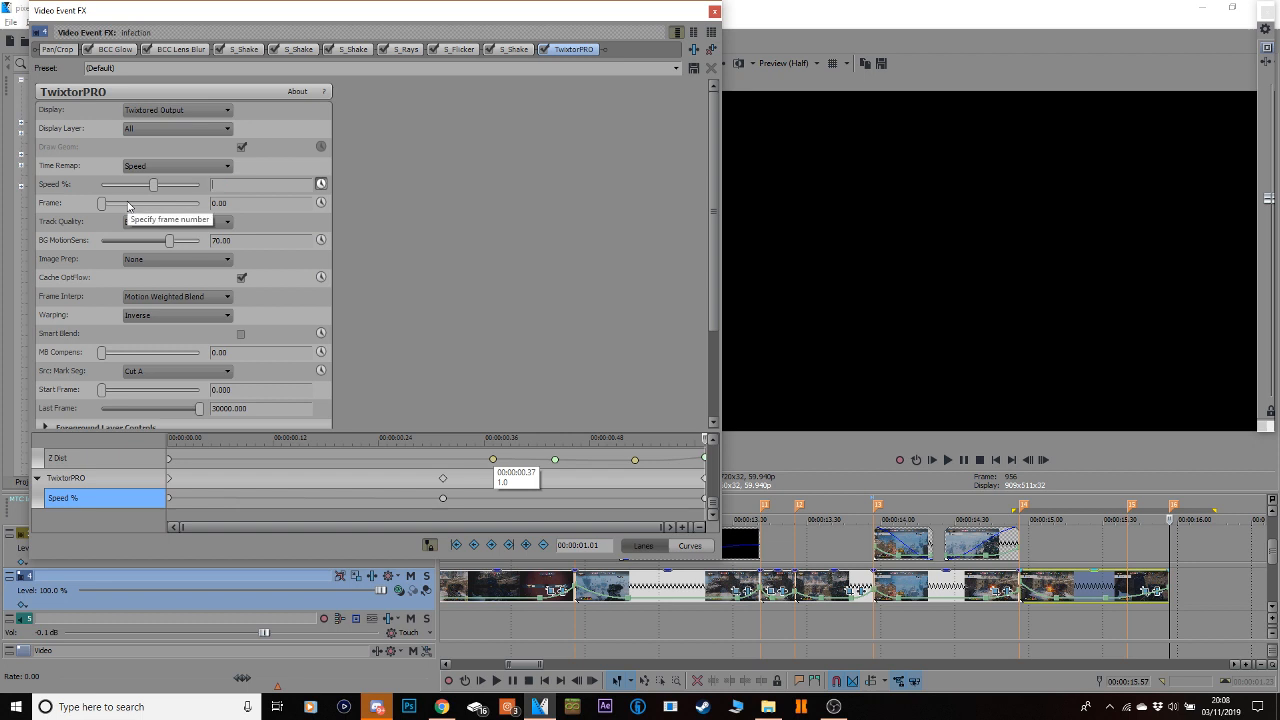
text(125)
key(Return)
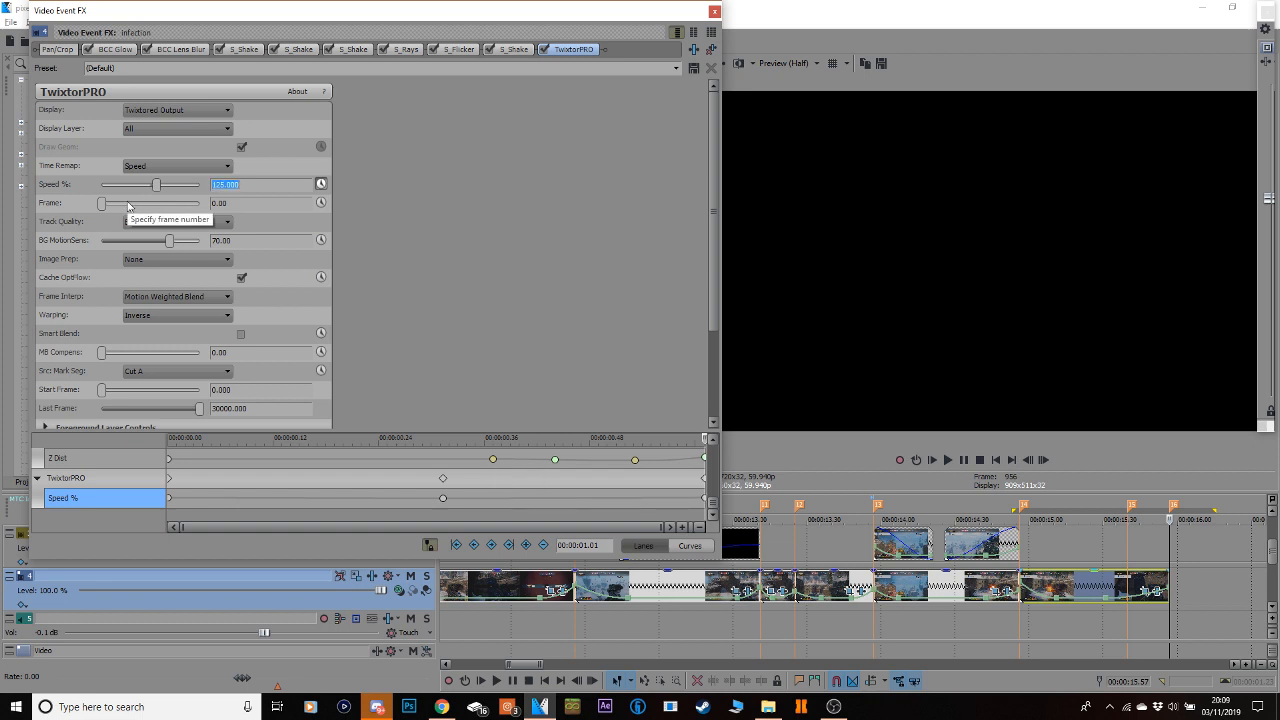
click(714, 12)
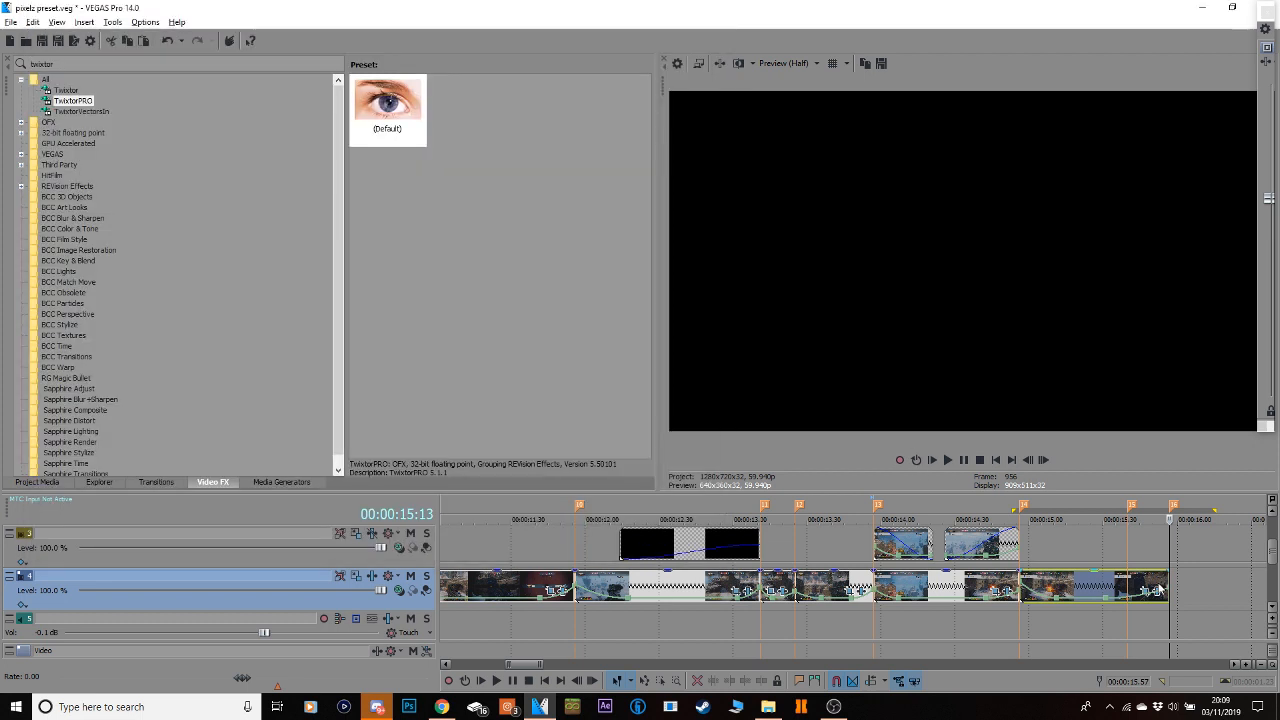
Search the video effects for blur and apply the BCC Lens Blur shaug preset to the last clip.
click(1137, 513)
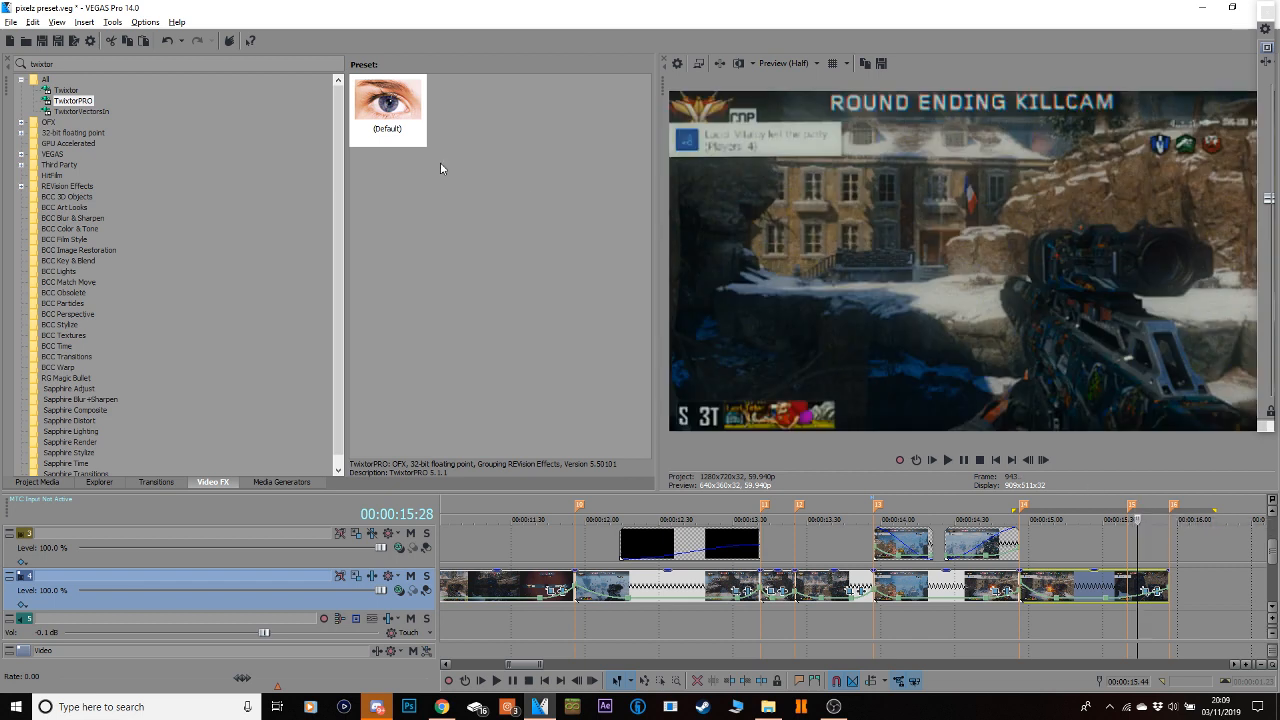
drag(56, 65, 2, 70)
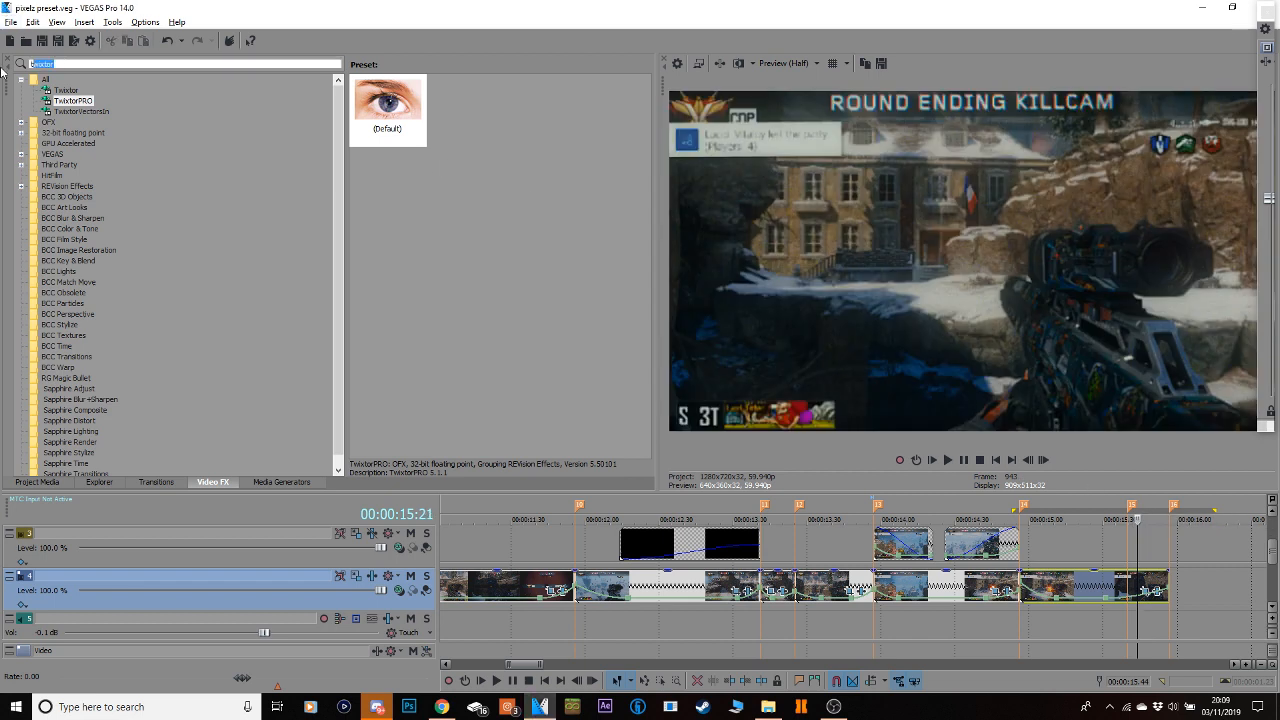
text(blur)
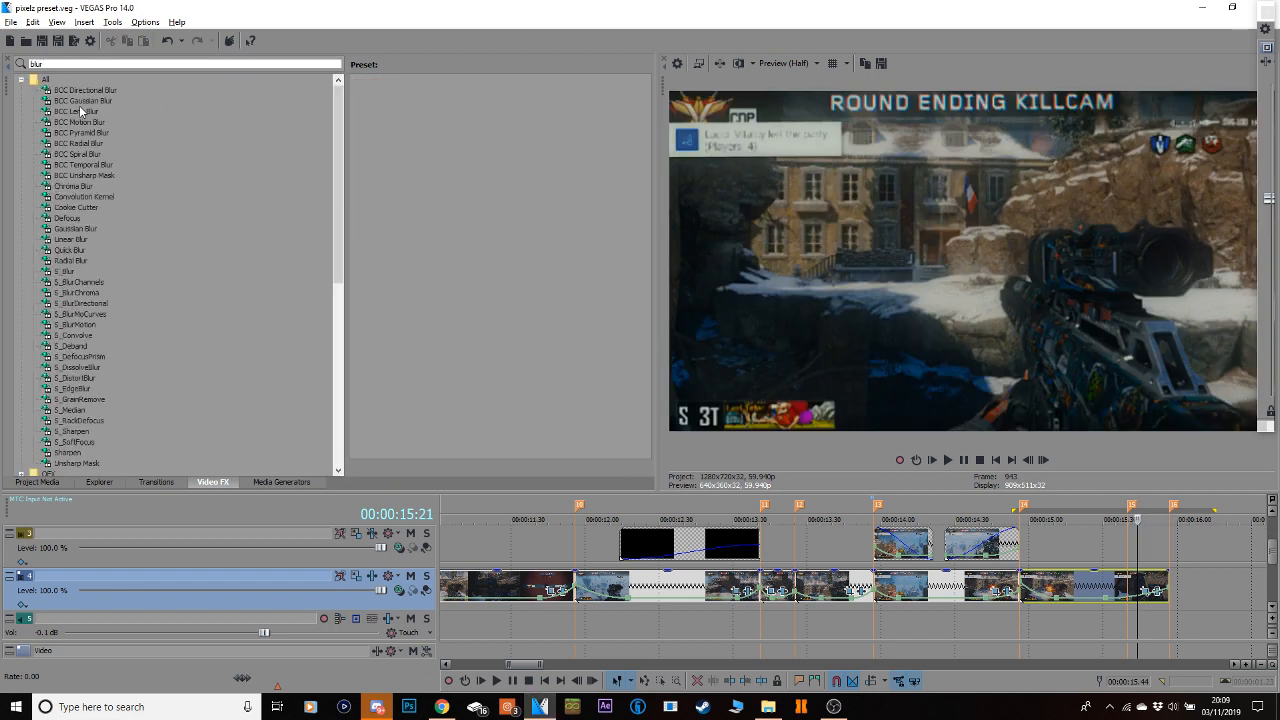
drag(465, 178, 777, 490)
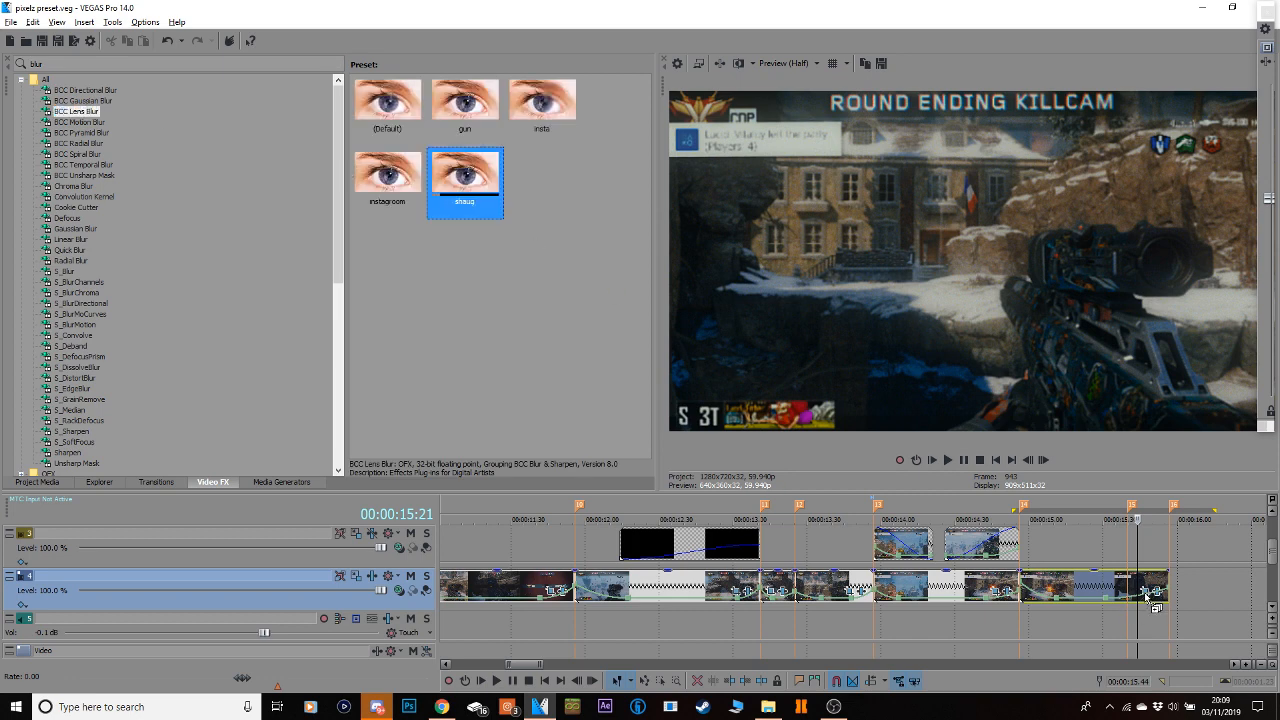
Add BCC Lens Blur Iris Scale keyframes at 00:00:00.17, just after 00:00:00.48 and at 00:00:01.01, and close the effect settings.
drag(1072, 435, 1056, 414)
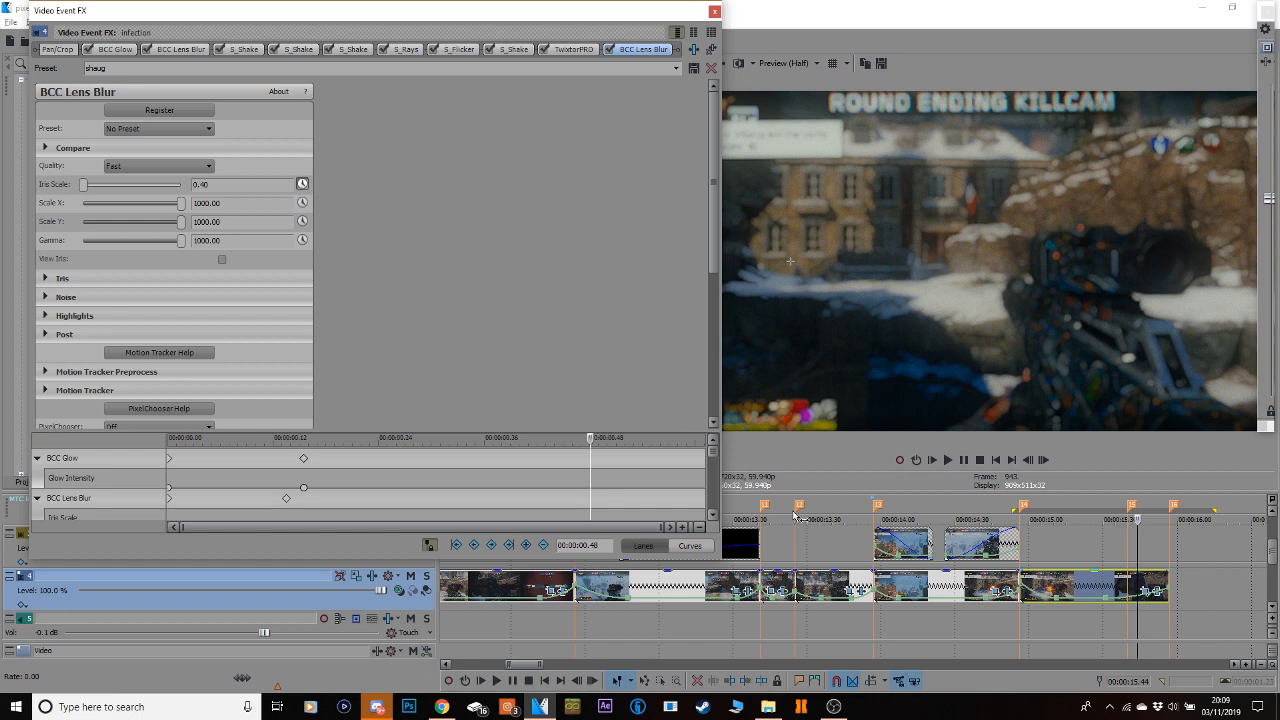
scroll(705, 475, down, 3)
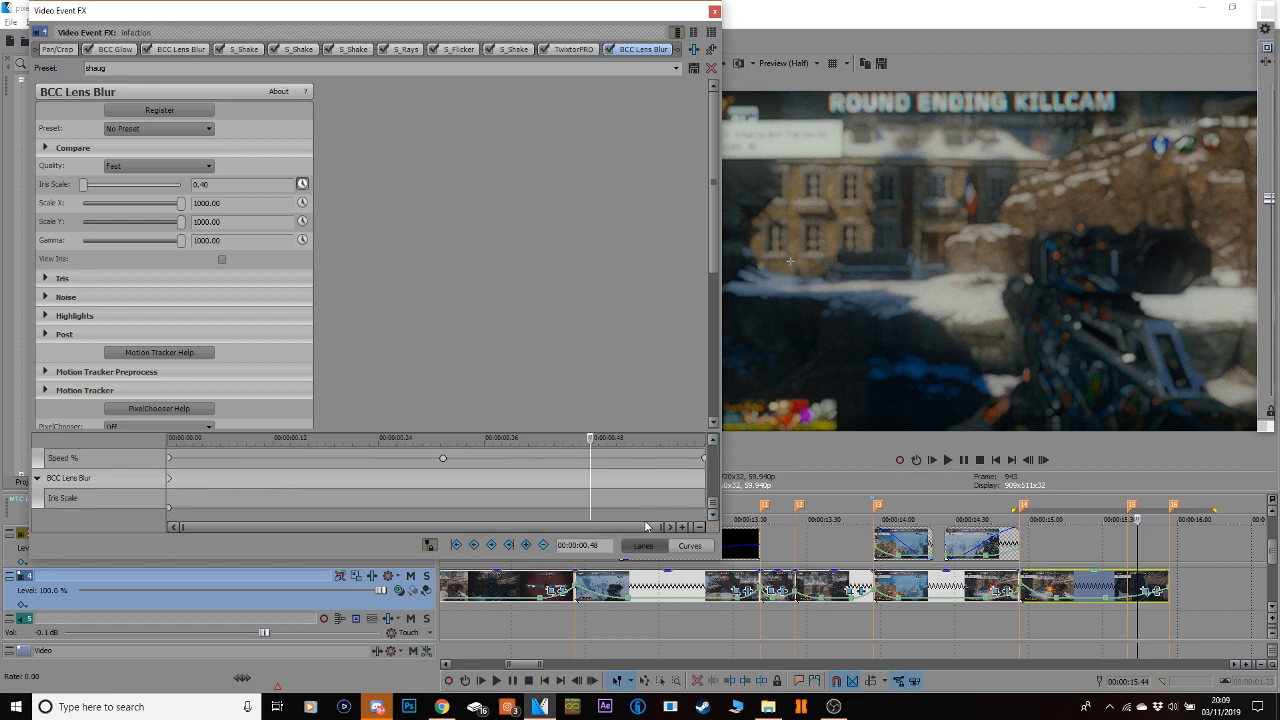
click(705, 485)
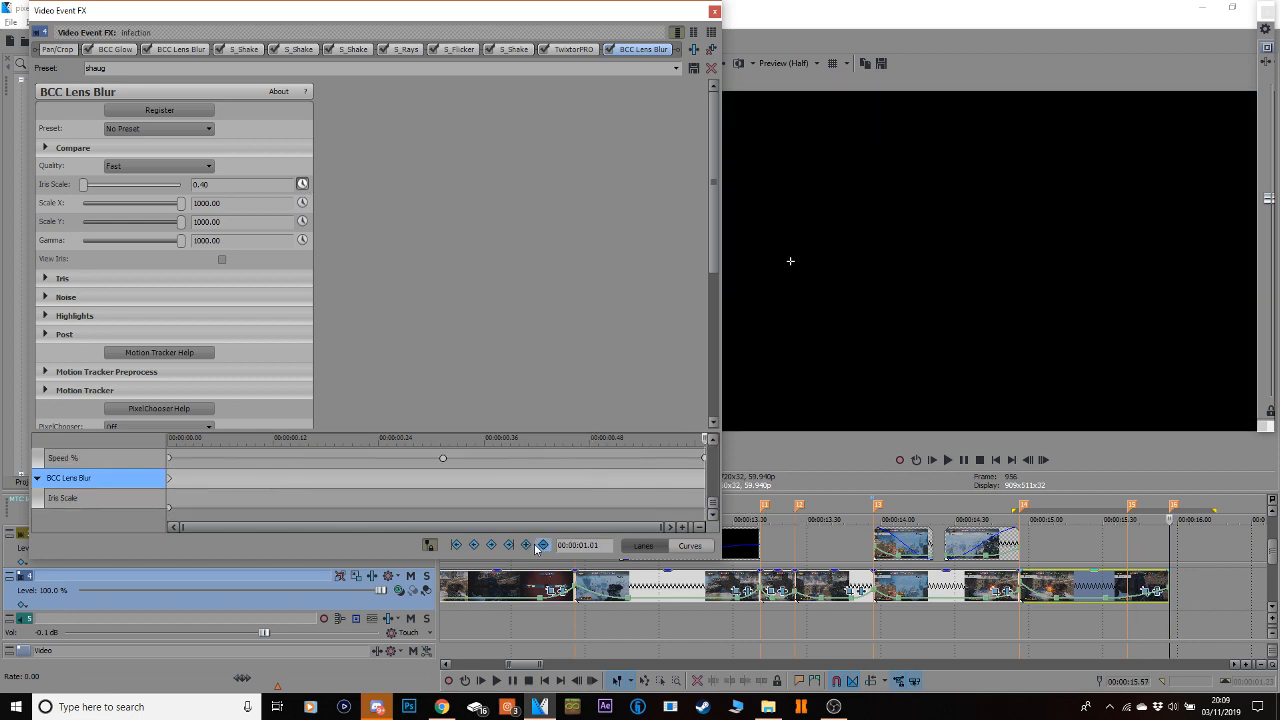
click(596, 499)
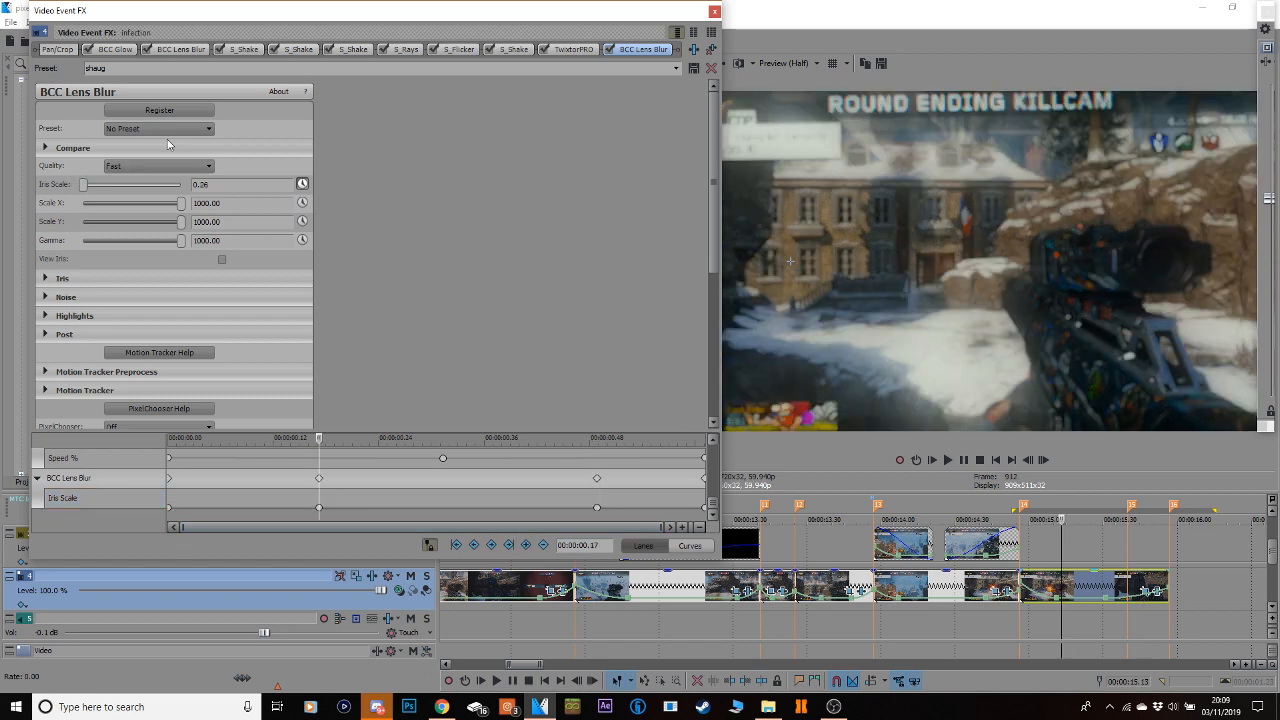
click(88, 188)
click(714, 11)
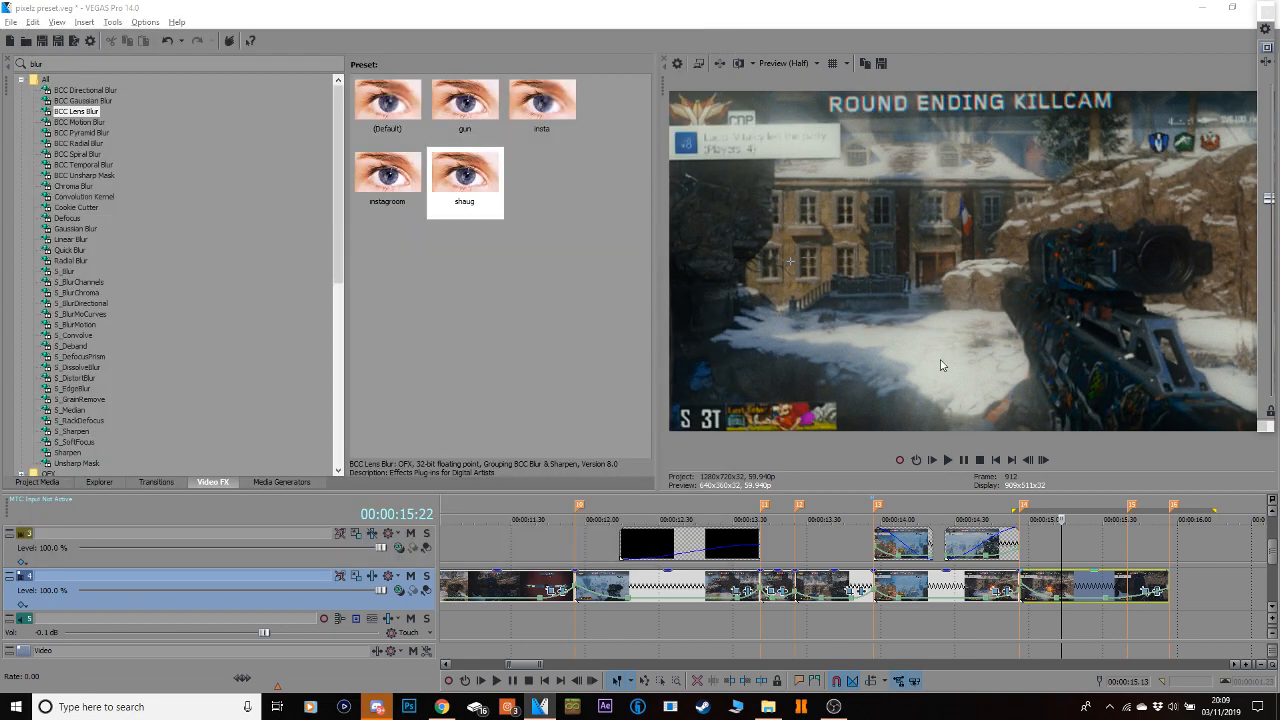
Select the time range from 00:00:14.45 to 00:00:16.16 around the last clip and build a RAM preview of it.
click(1020, 598)
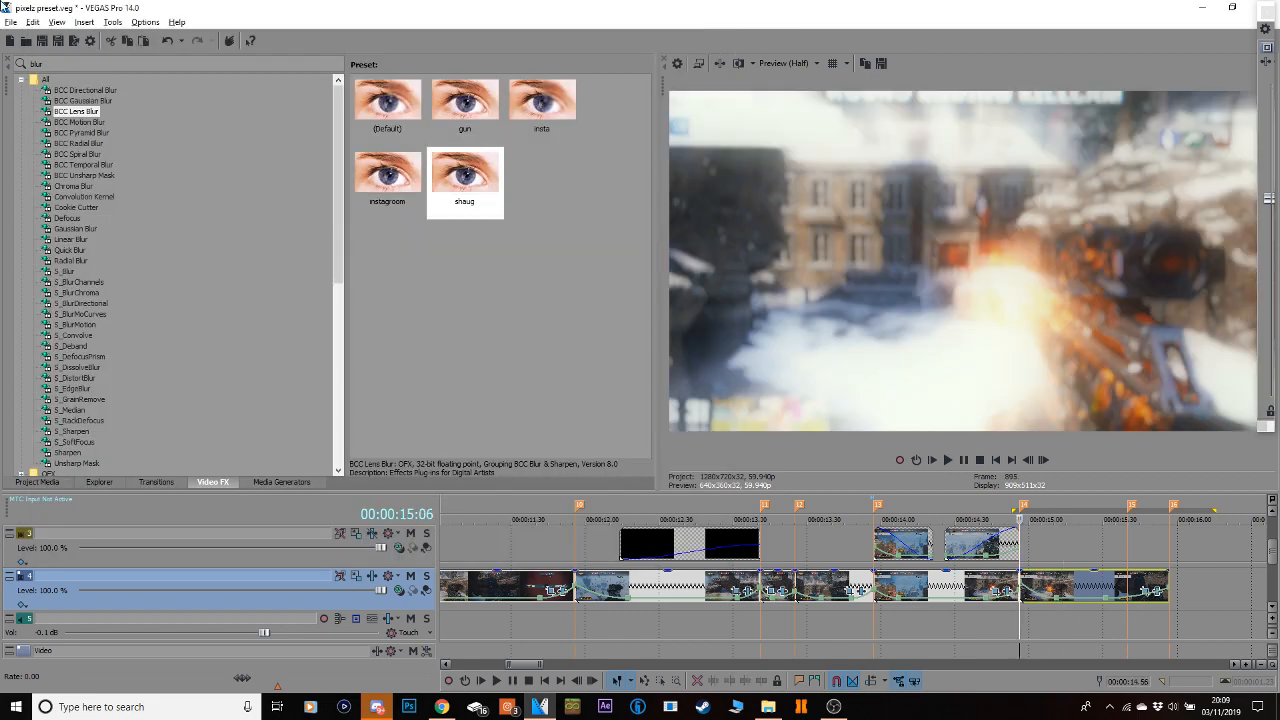
drag(60, 62, 2, 62)
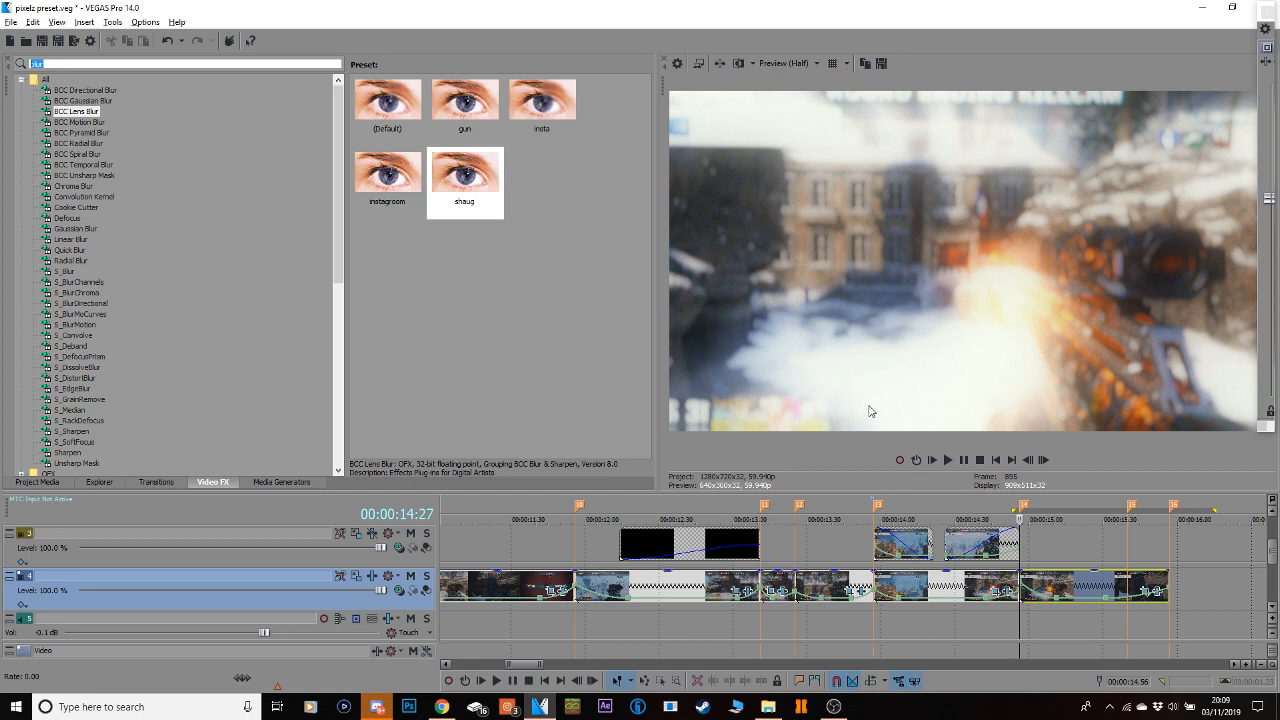
drag(1216, 587, 990, 568)
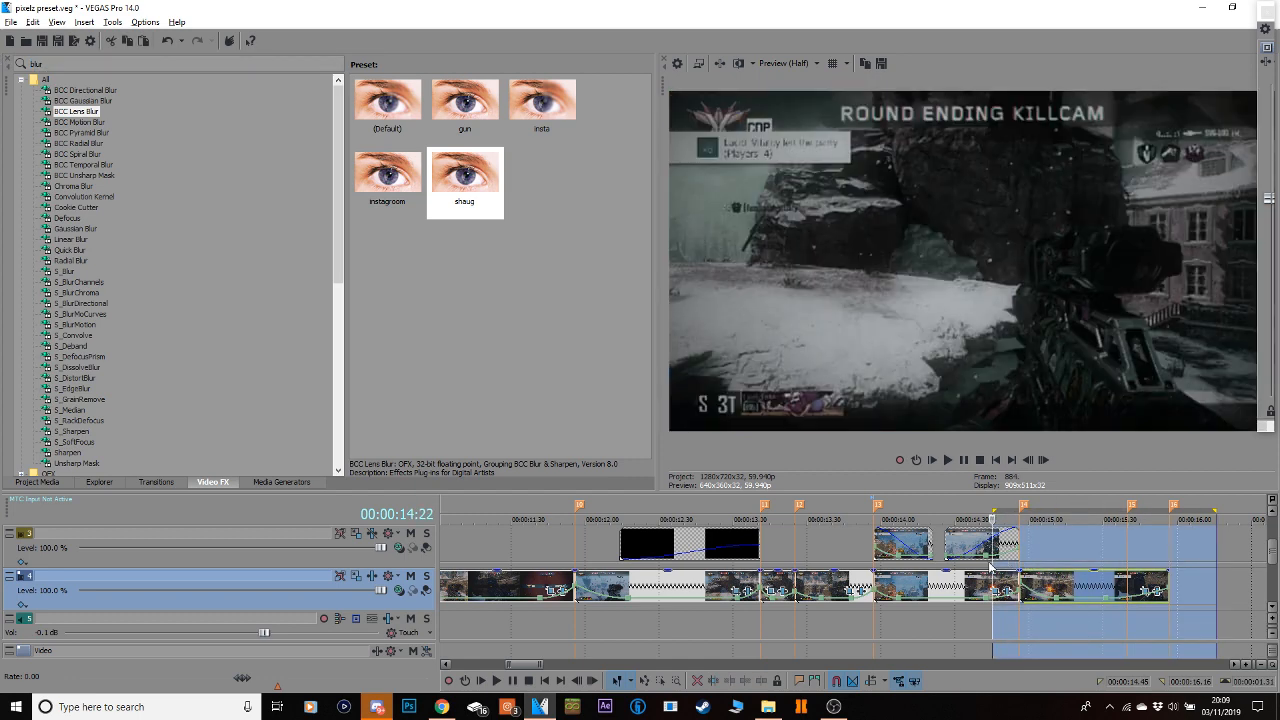
key(shift+b)
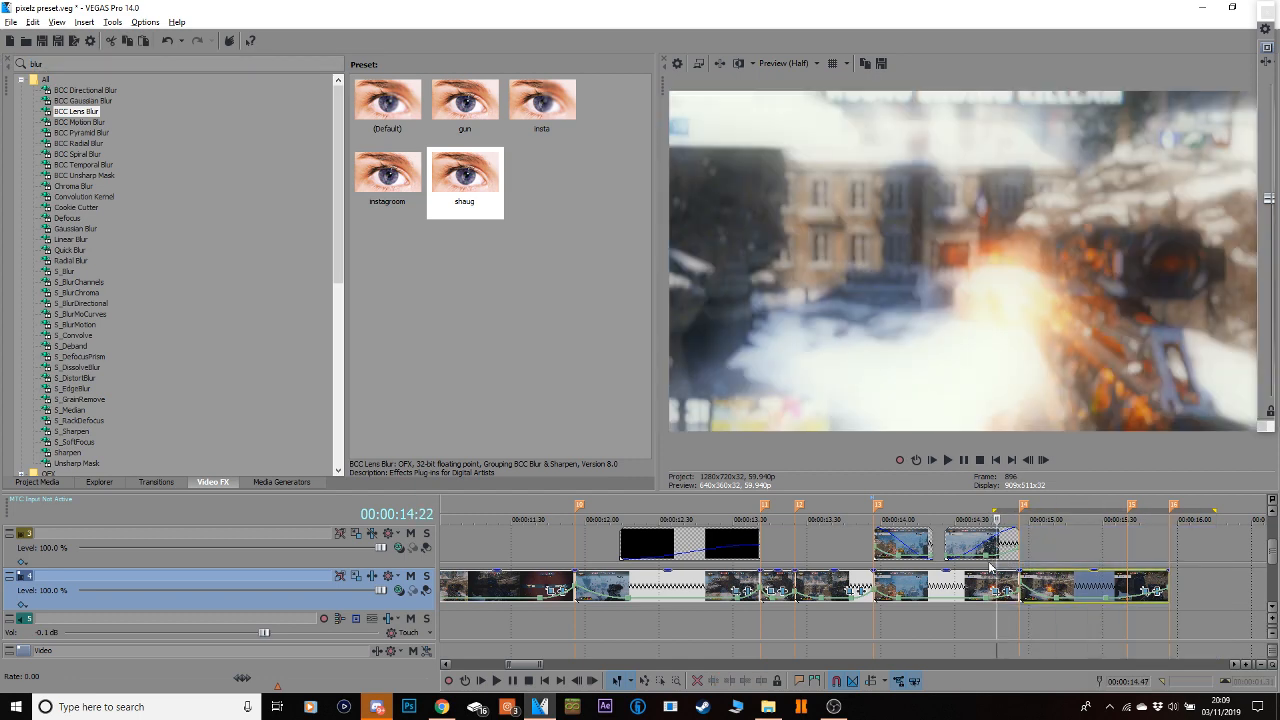
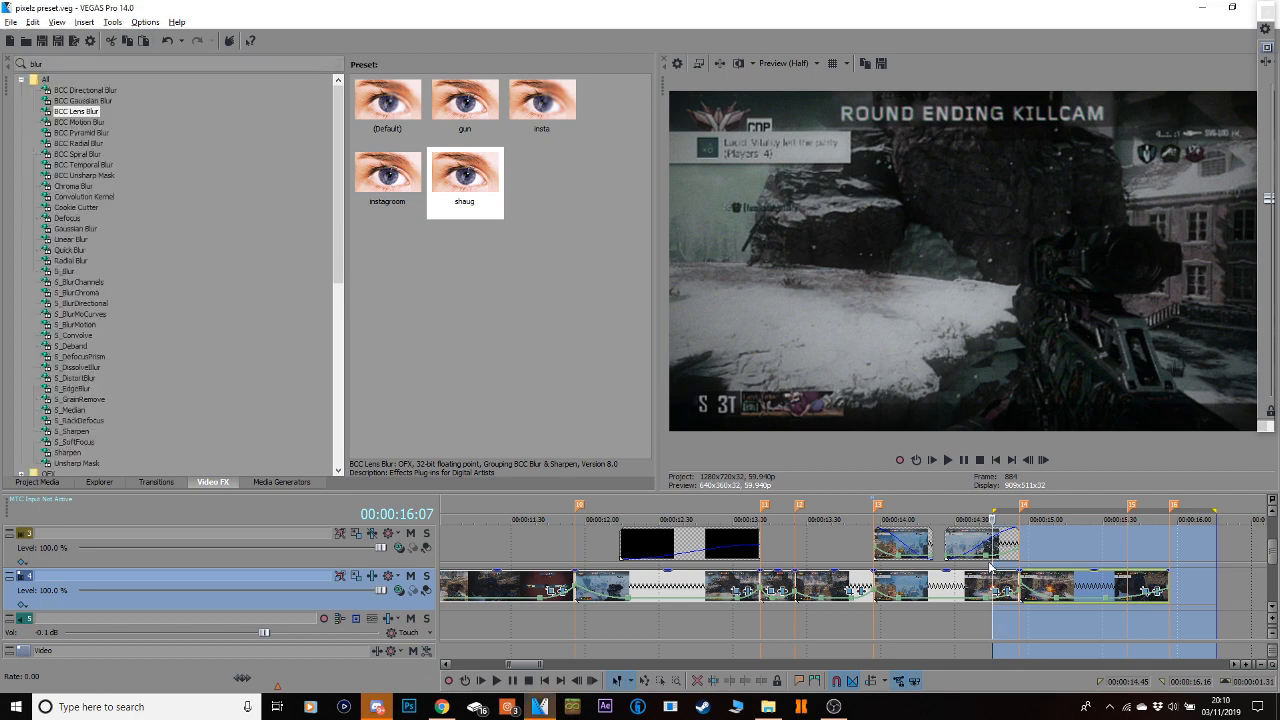
Search the video effects for mult and apply the BCC MultiTone Mix default preset to the last clip.
click(1102, 590)
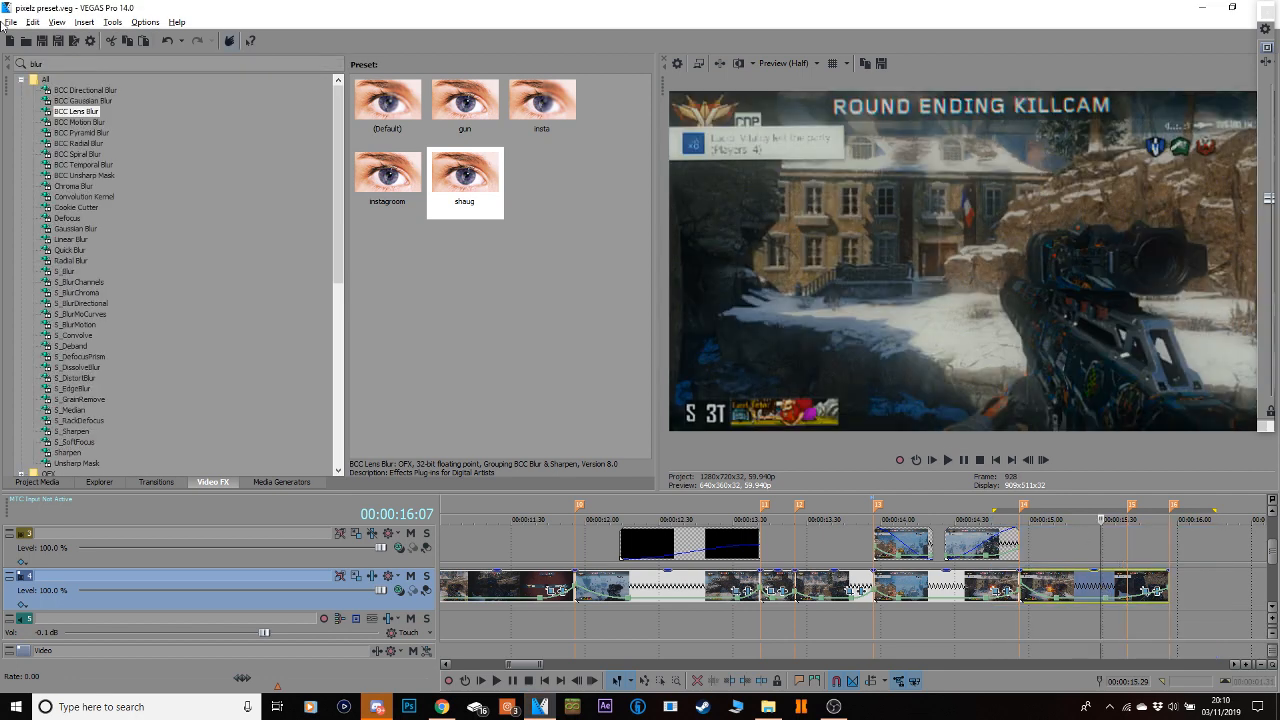
click(46, 64)
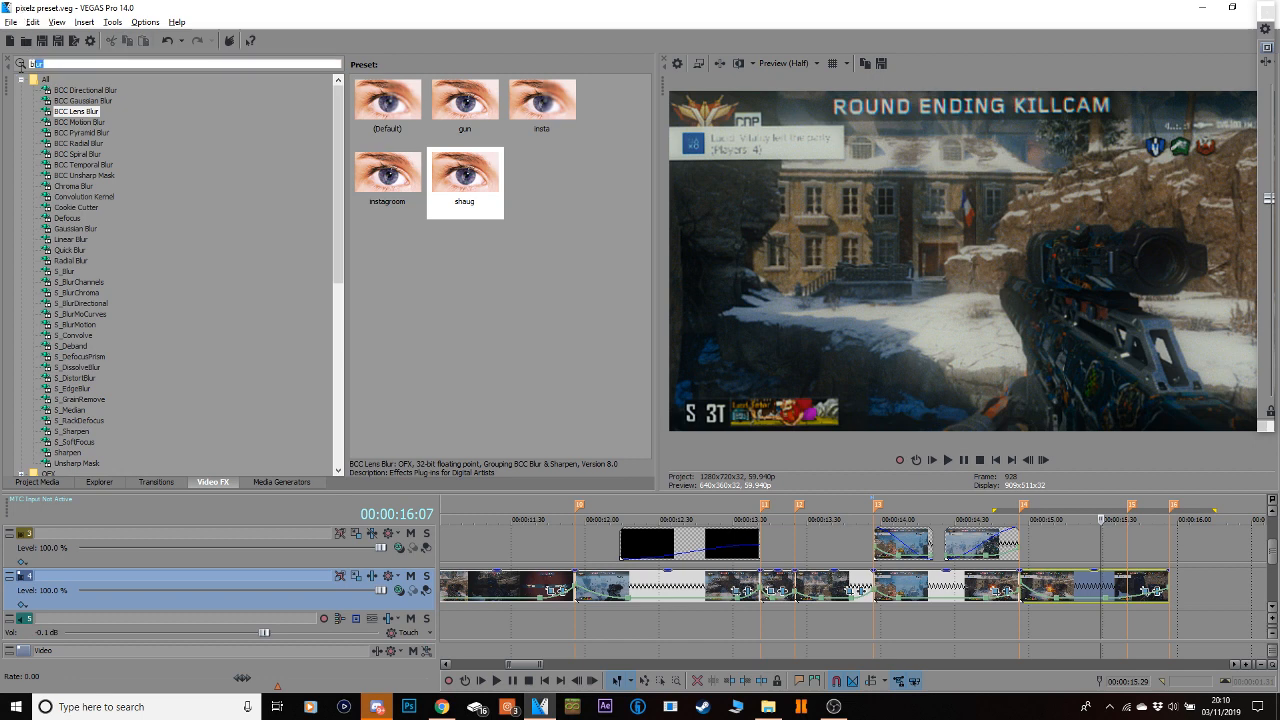
text(mult)
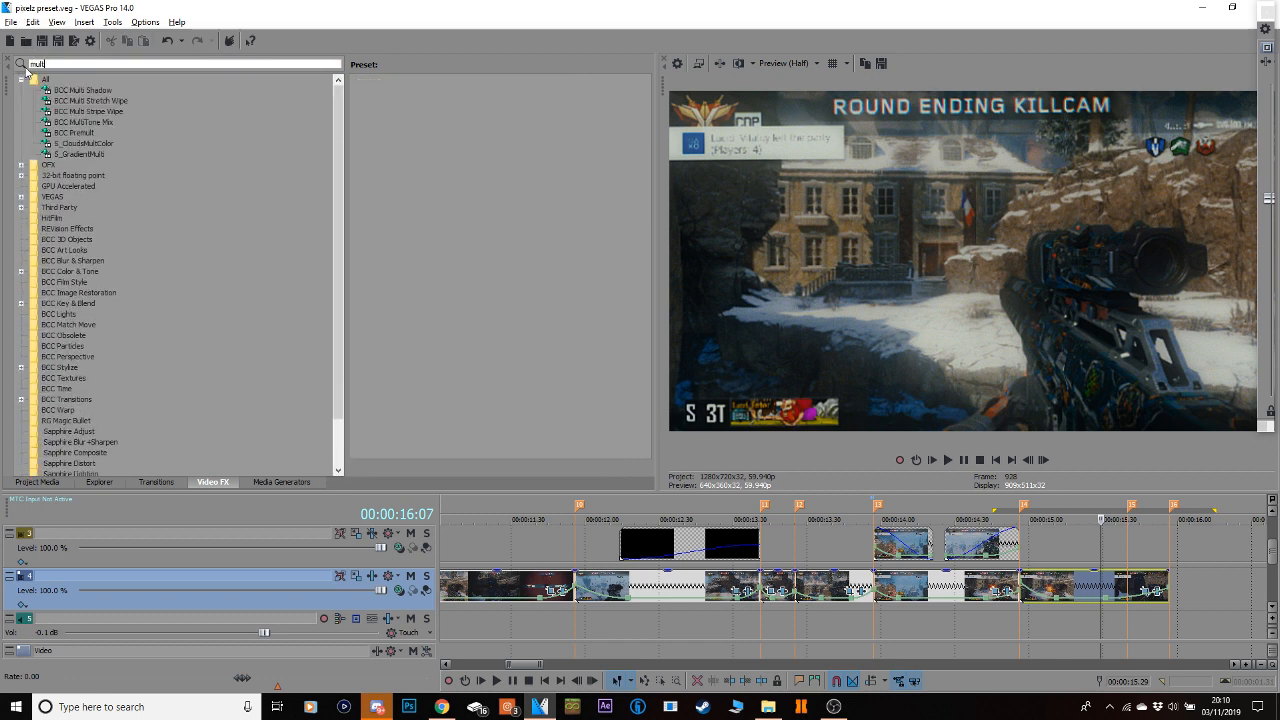
click(90, 122)
drag(388, 105, 1108, 588)
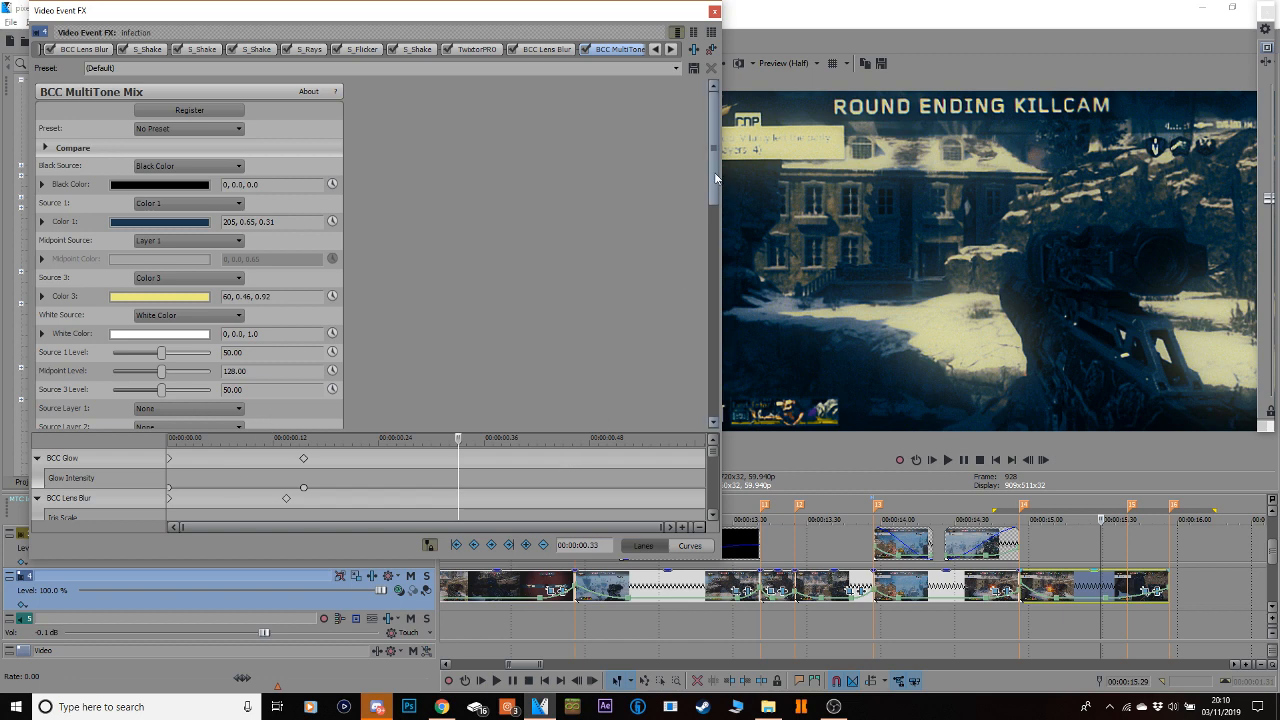
Turn on keyframing for BCC MultiTone Mix's Mix with Original and add keyframes at 00:00:00.37 and 00:00:00.44.
drag(714, 150, 689, 437)
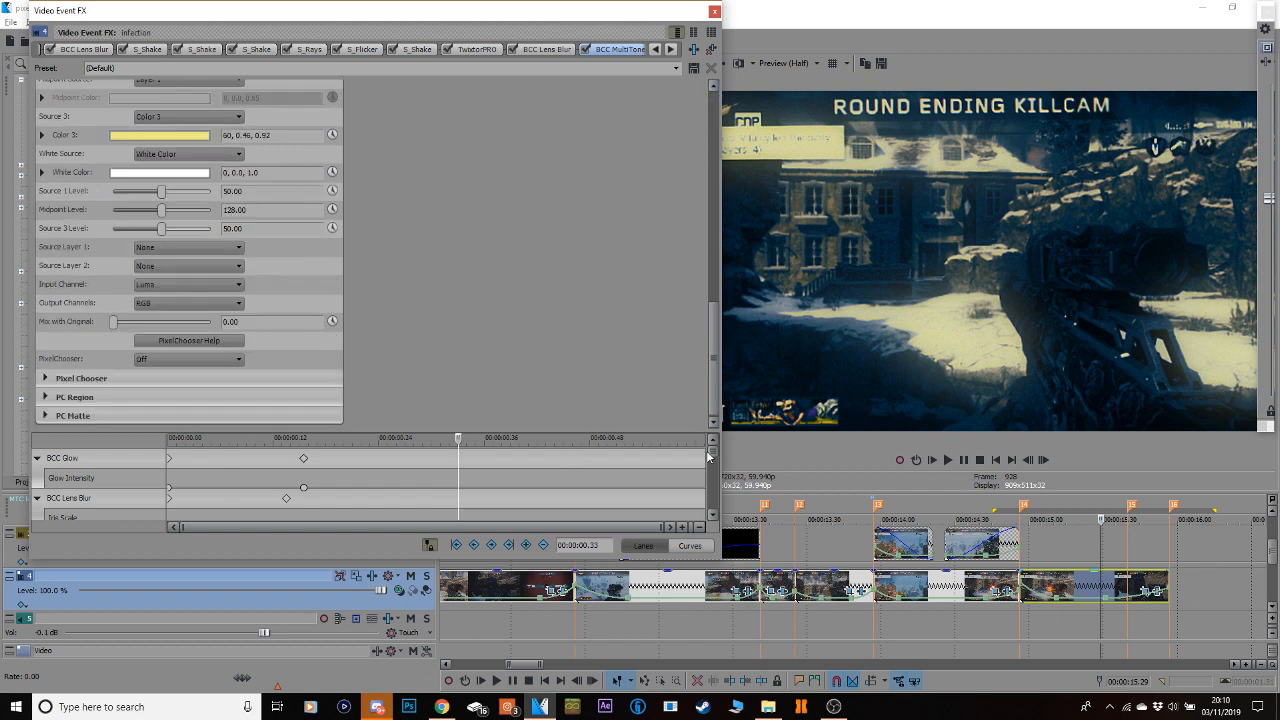
scroll(708, 455, down, 2)
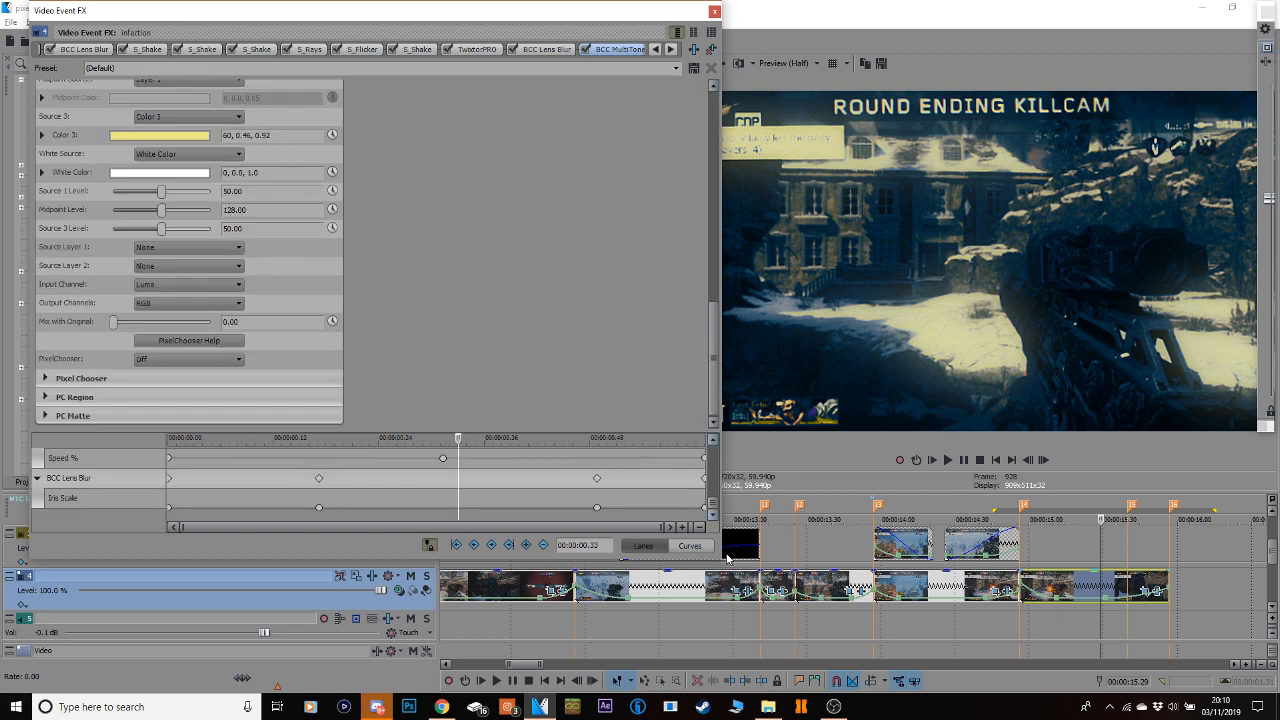
click(332, 321)
scroll(711, 506, down, 2)
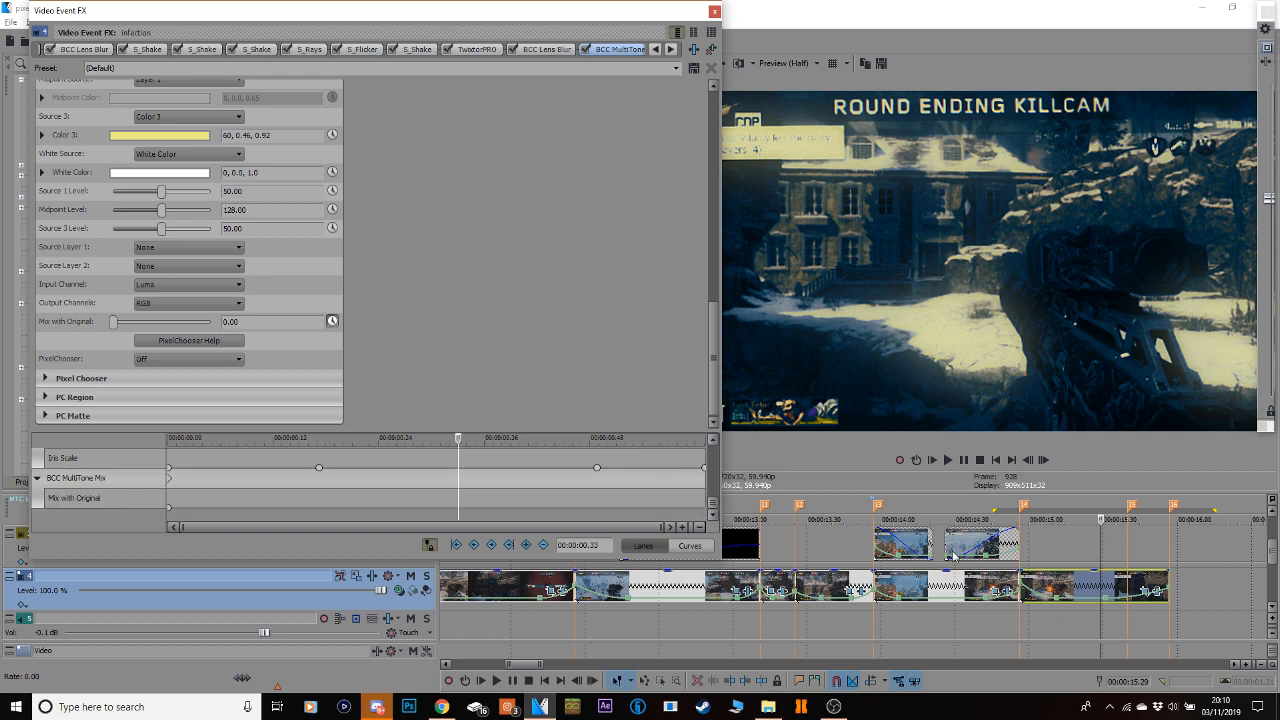
drag(1101, 551, 1107, 551)
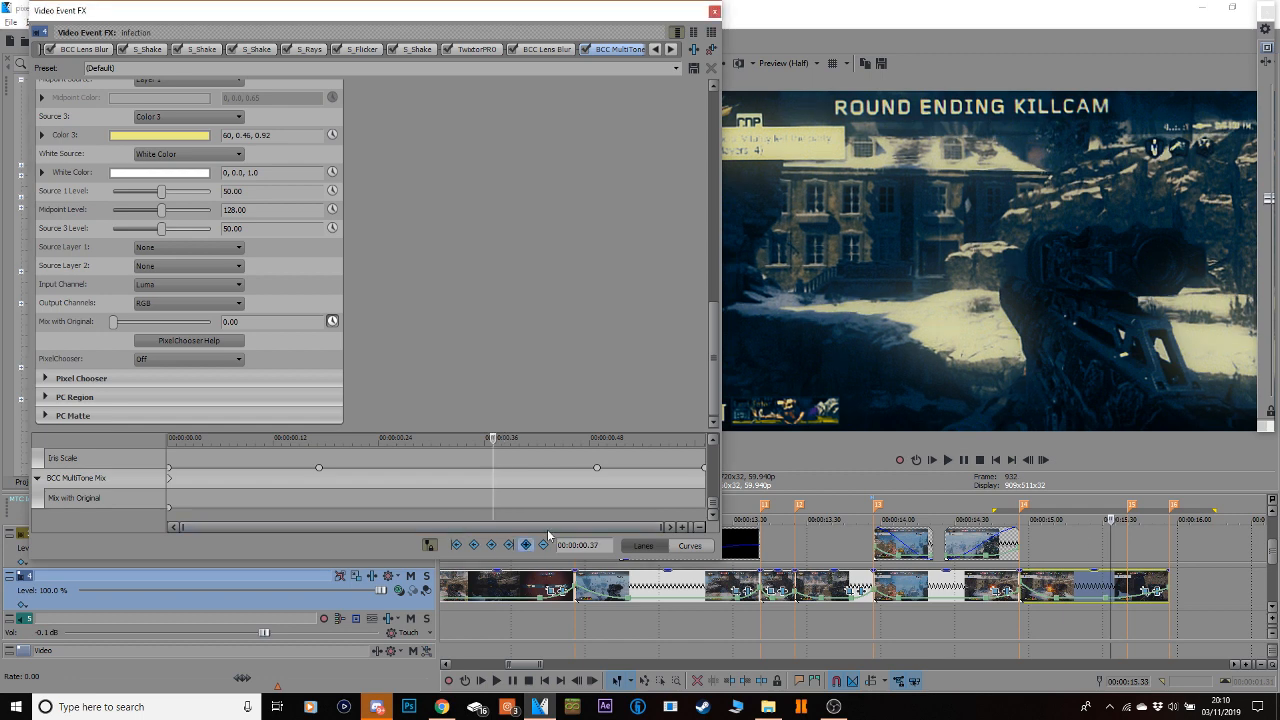
click(1132, 551)
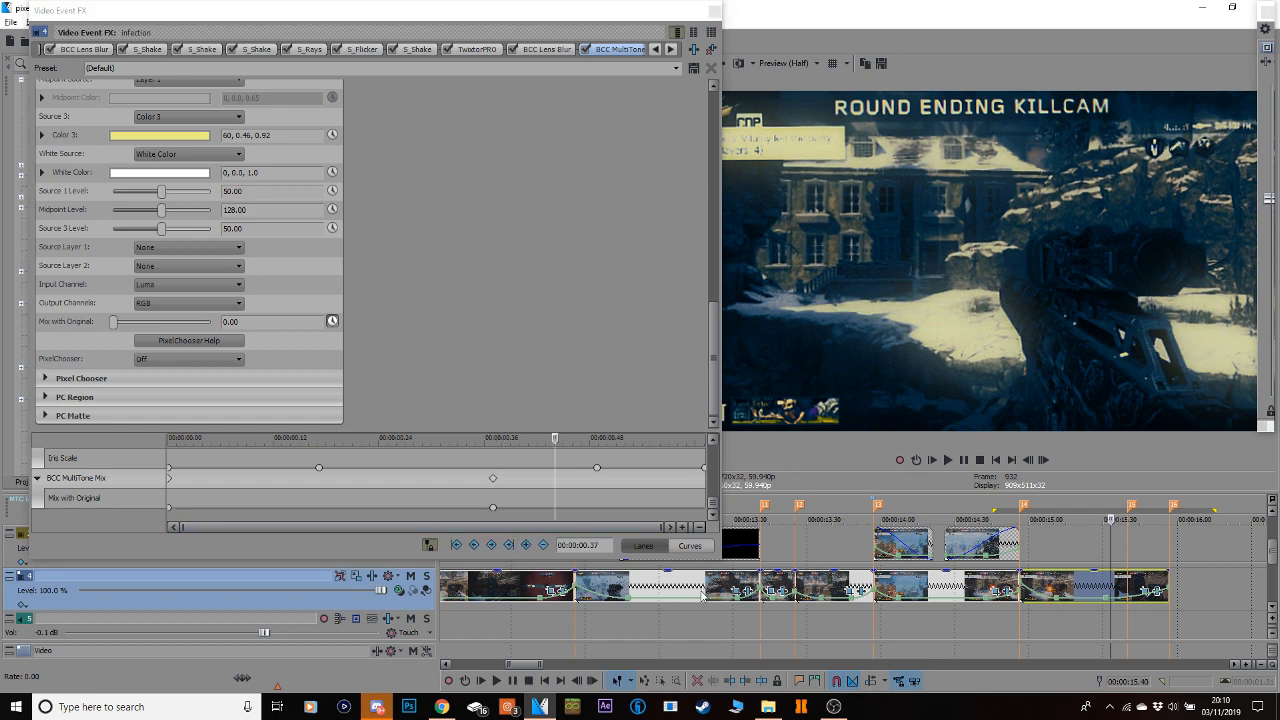
click(524, 548)
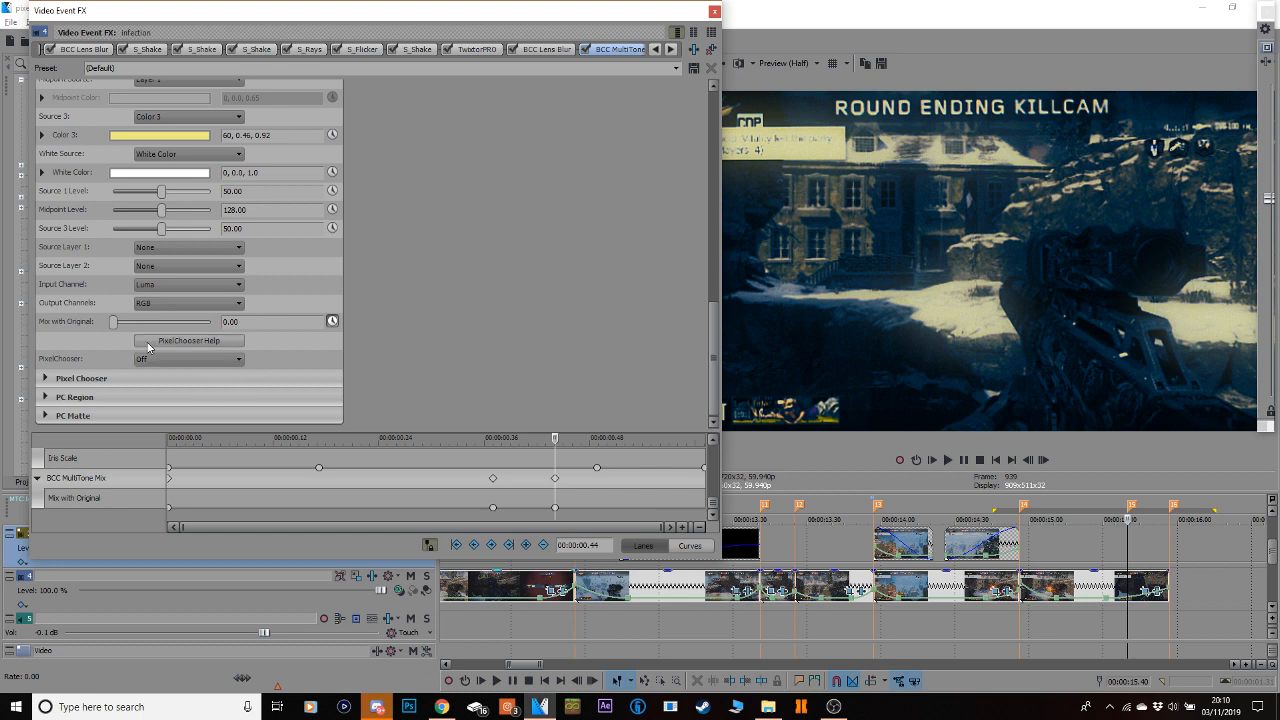
Set the Mix with Original keyframes to 100 at 00:00:00.37 and about 28 at 00:00:00.44.
click(492, 478)
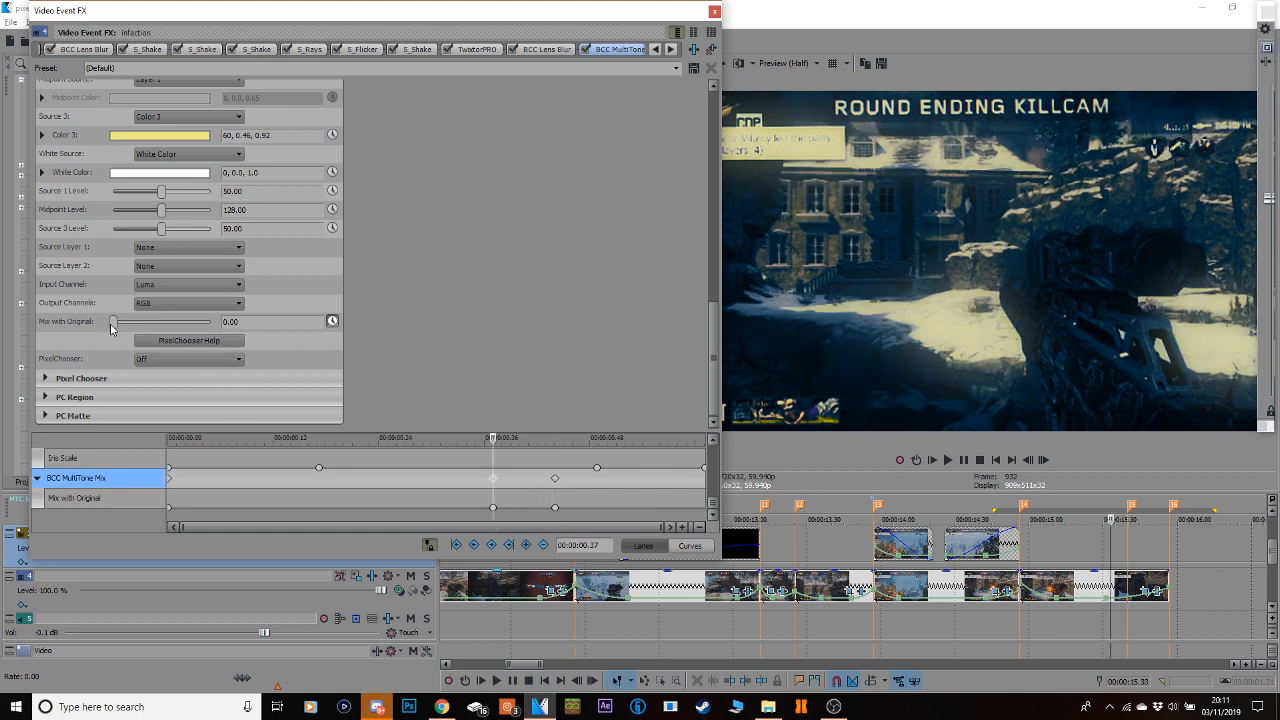
drag(113, 322, 212, 323)
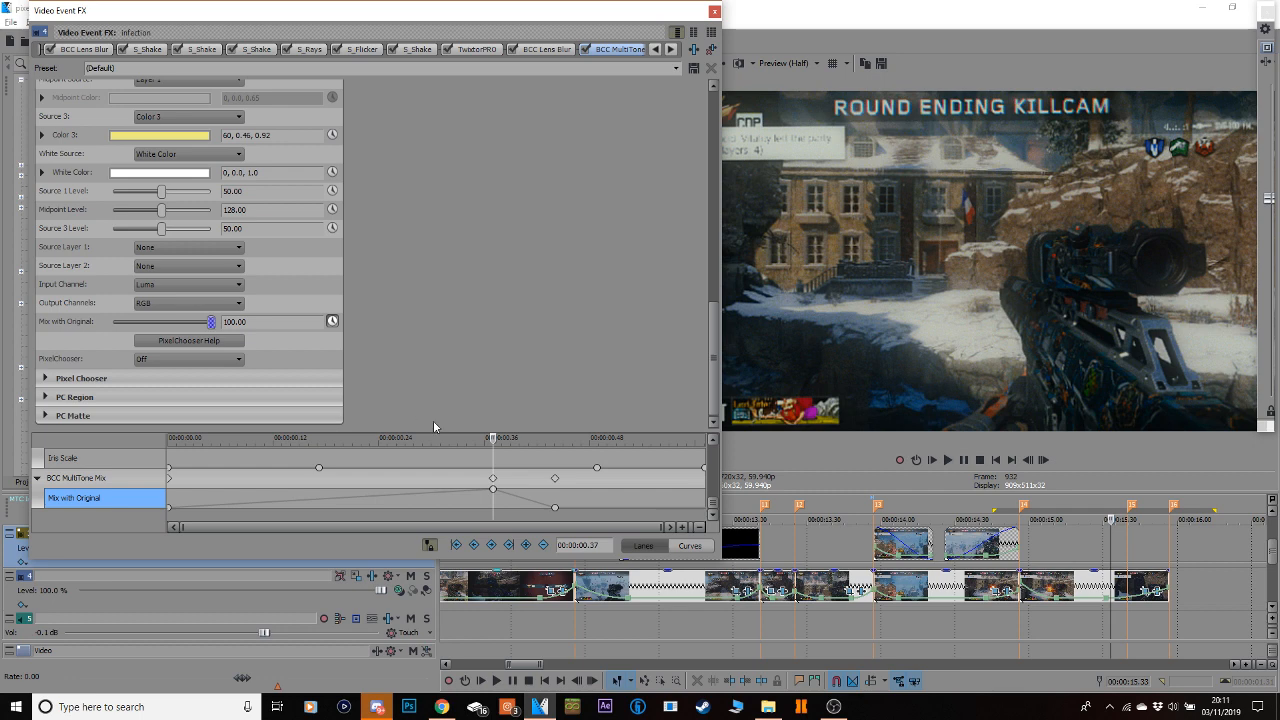
click(556, 500)
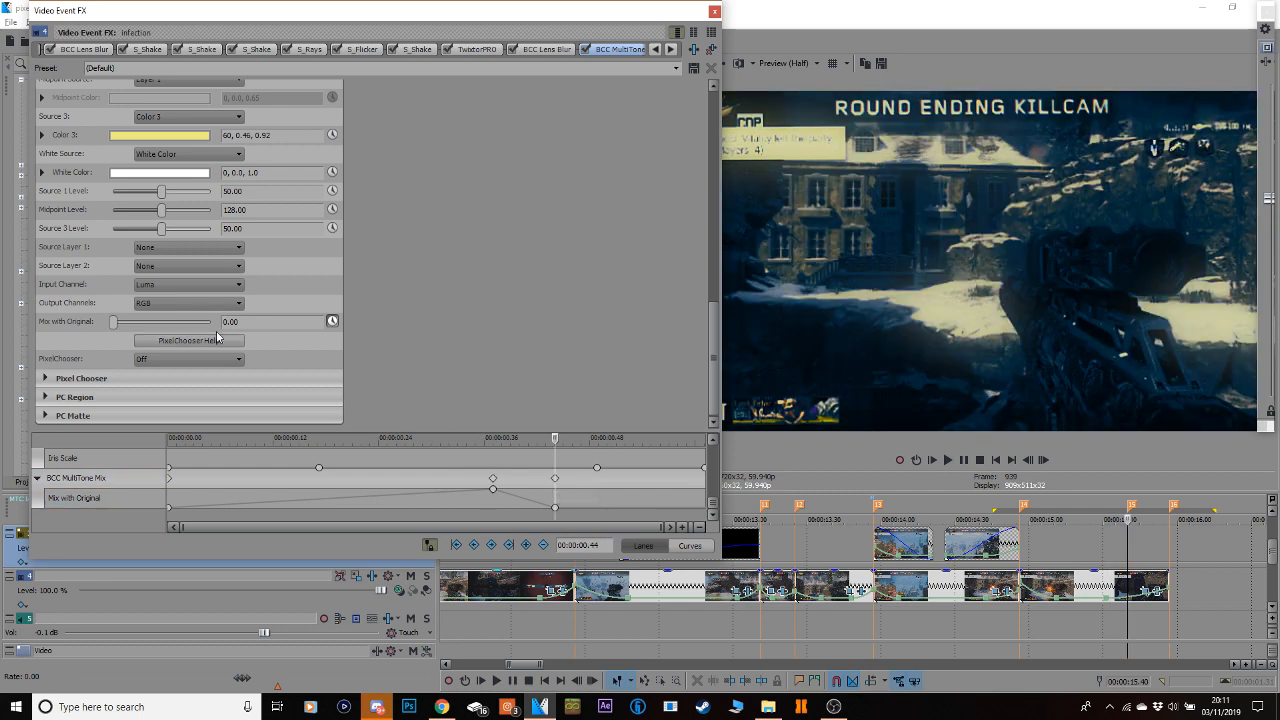
drag(118, 321, 130, 321)
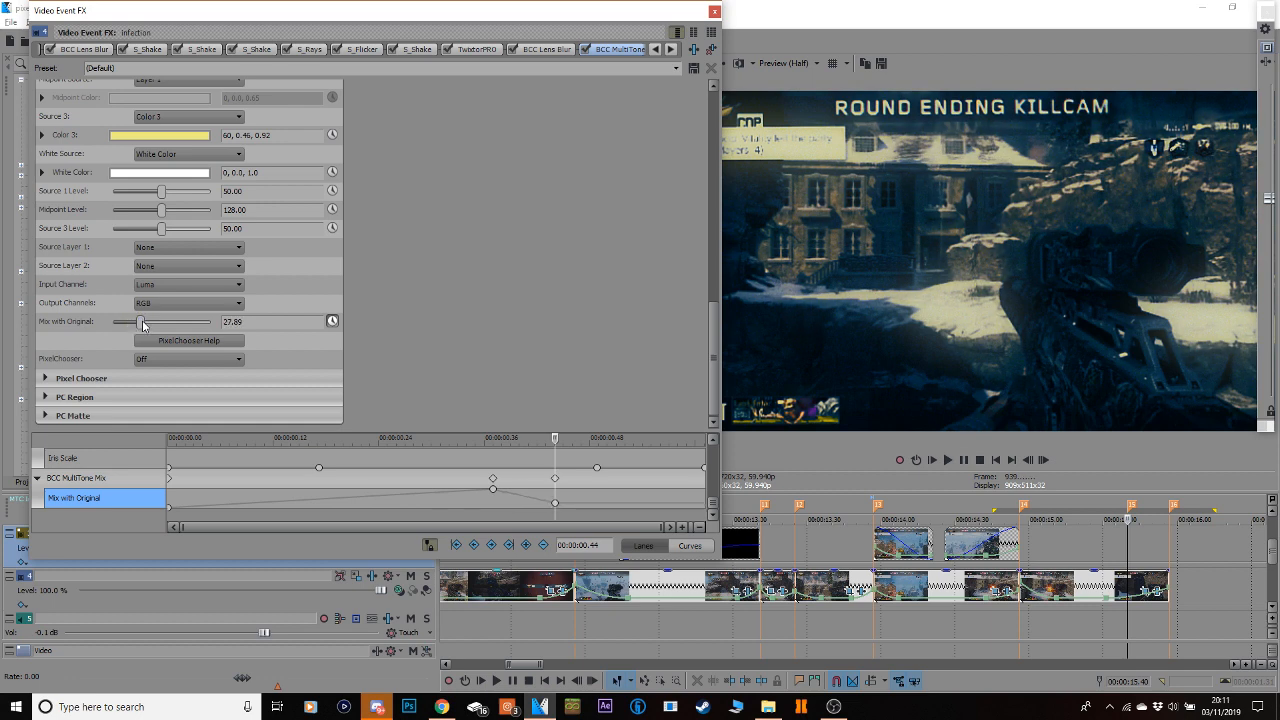
Add Mix with Original keyframes of 100 at about 00:00:00.50 and about 65 at 00:00:00.53.
click(632, 484)
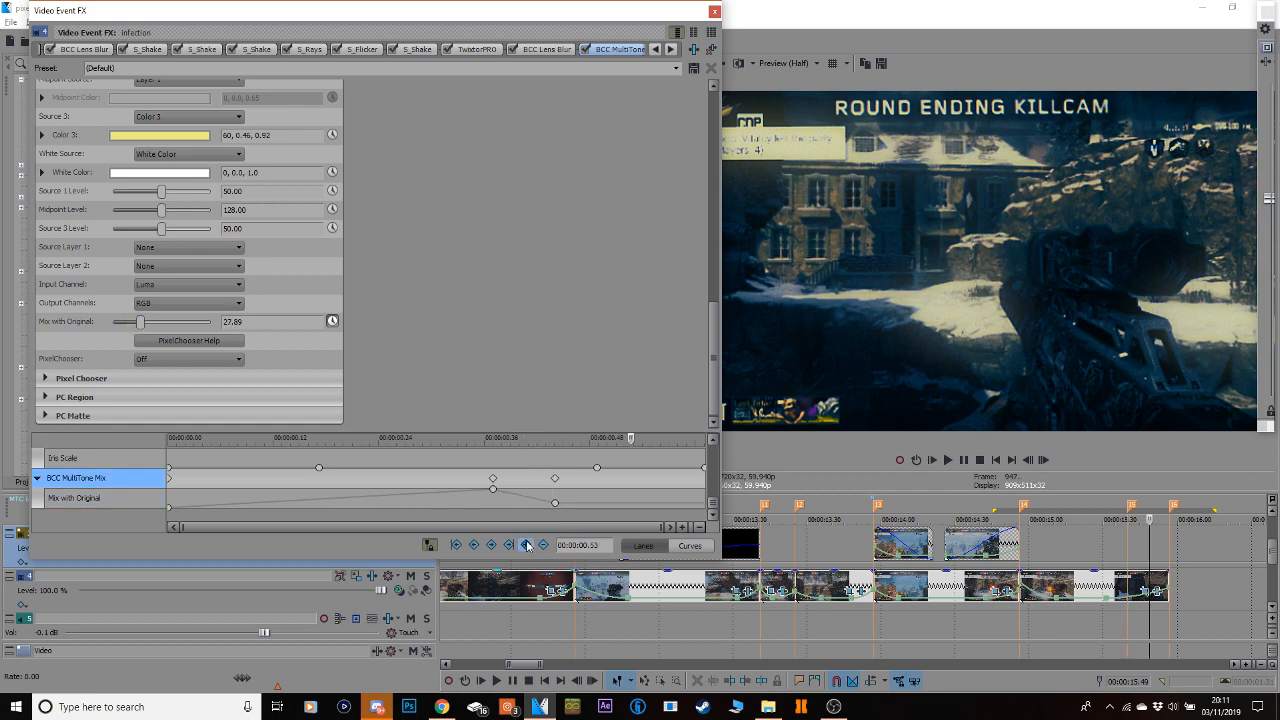
click(526, 545)
drag(141, 322, 222, 327)
click(608, 477)
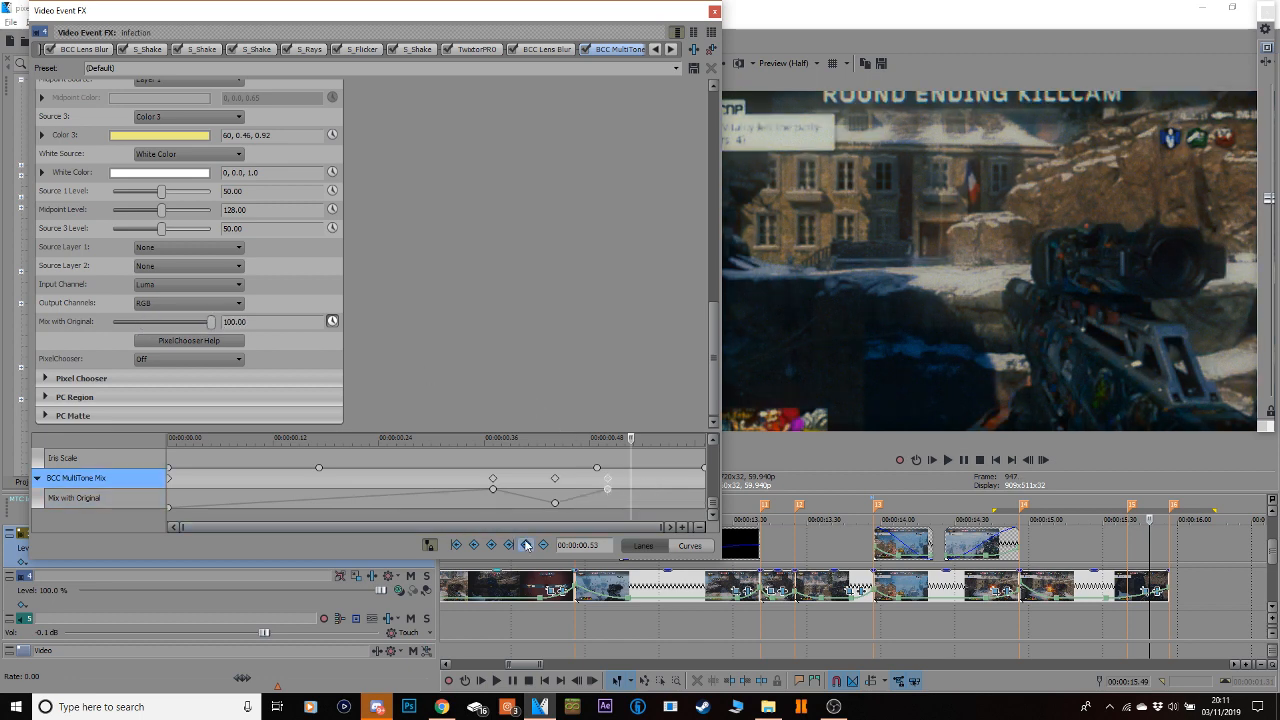
drag(210, 322, 177, 330)
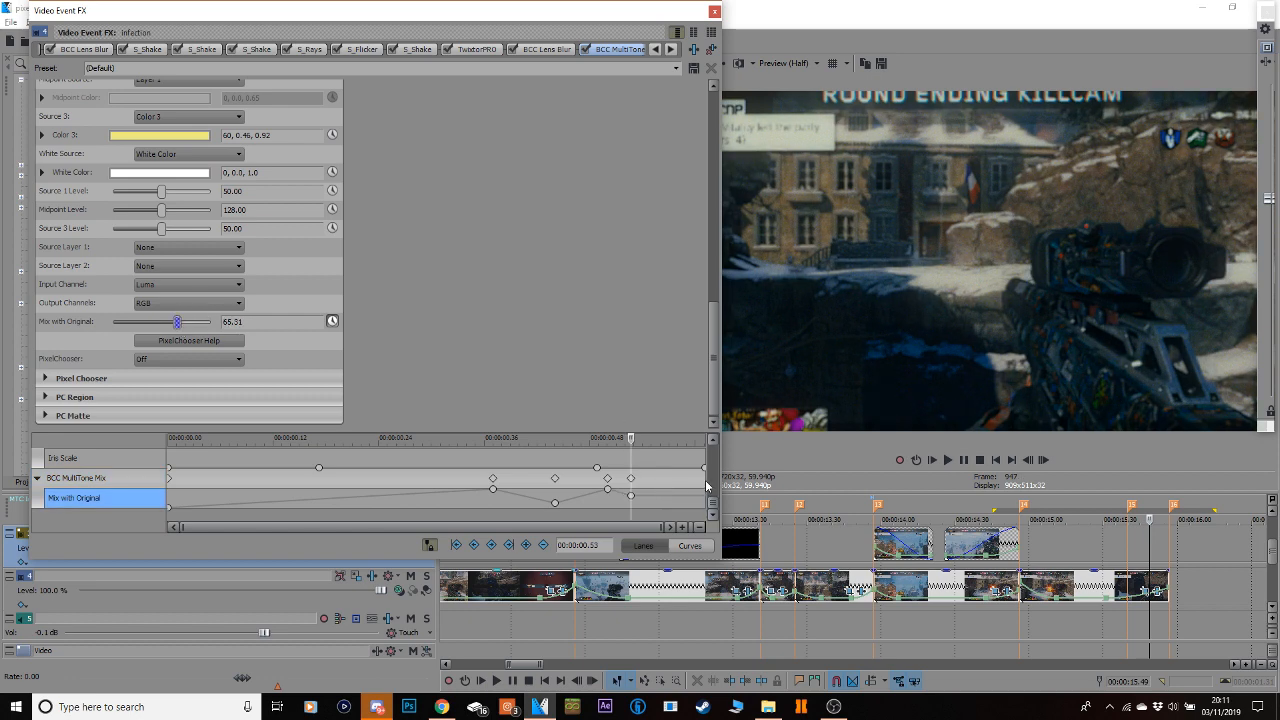
Add a Mix with Original keyframe of 100 at 00:00:01.01 and close the effect settings.
click(706, 485)
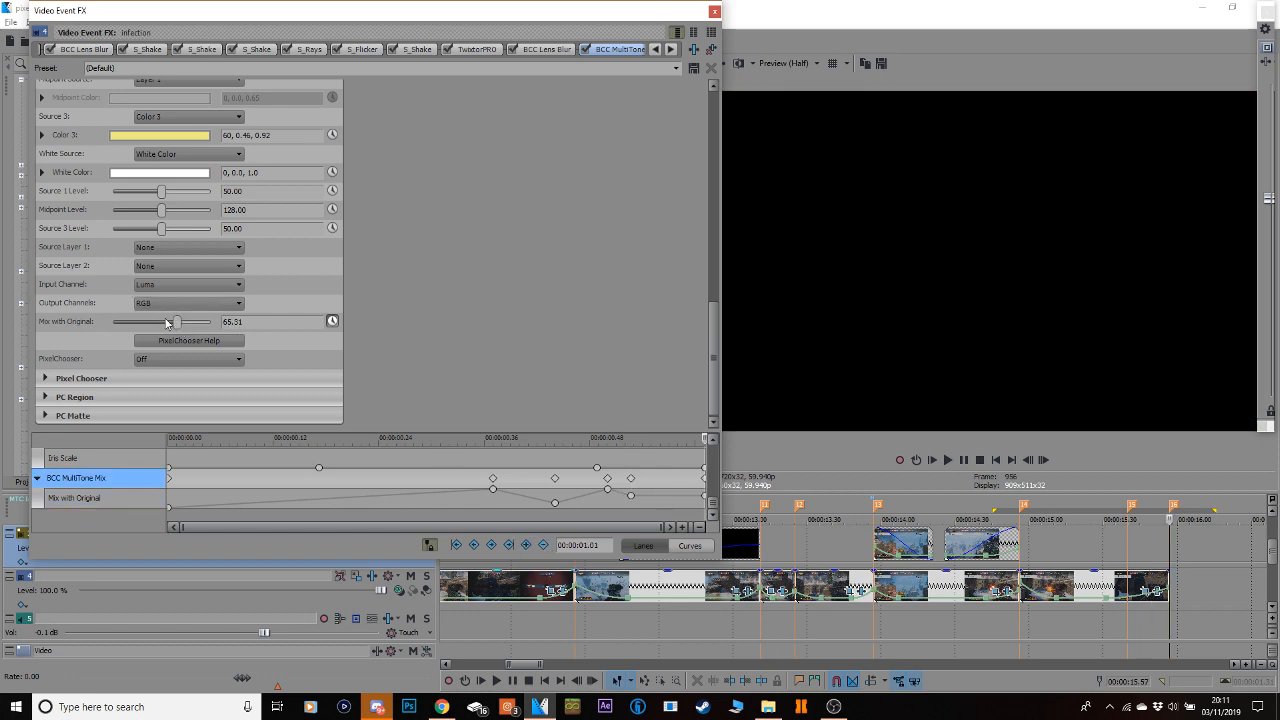
drag(167, 322, 453, 297)
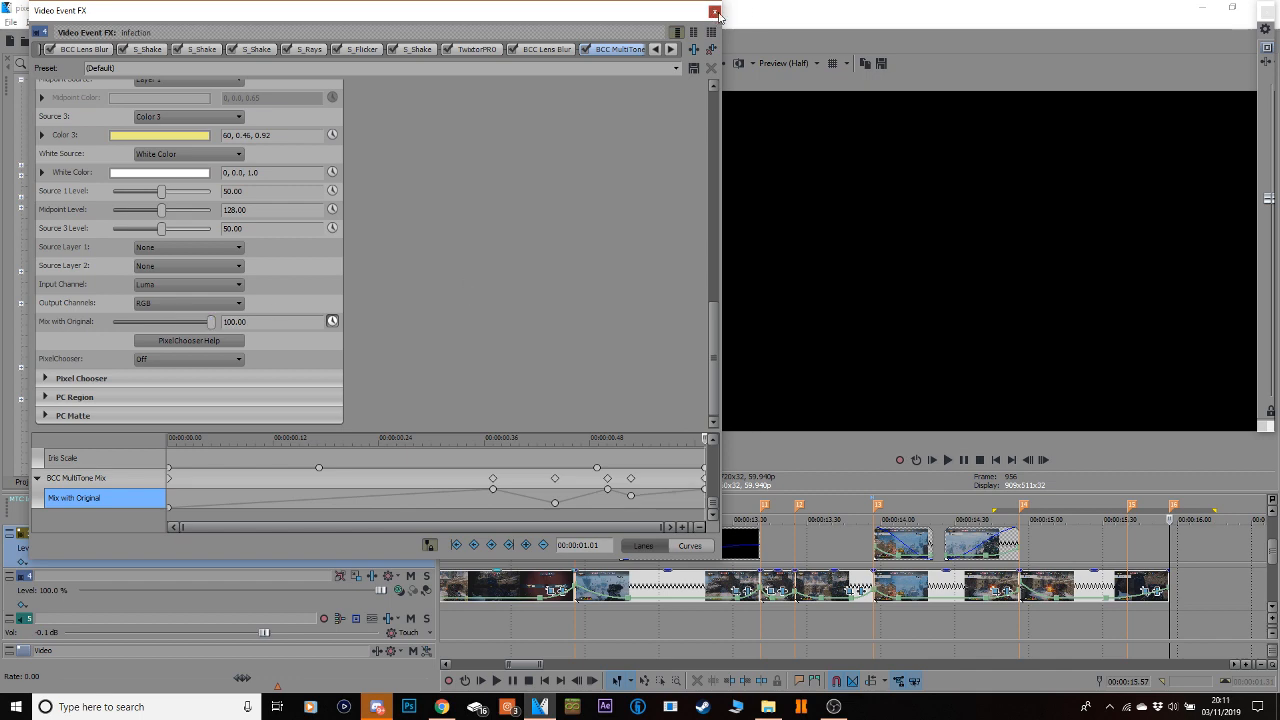
click(714, 12)
Select the range from 00:00:14.49 to 00:00:16.10 and play back the last clip with its new effects.
drag(1202, 555, 1004, 570)
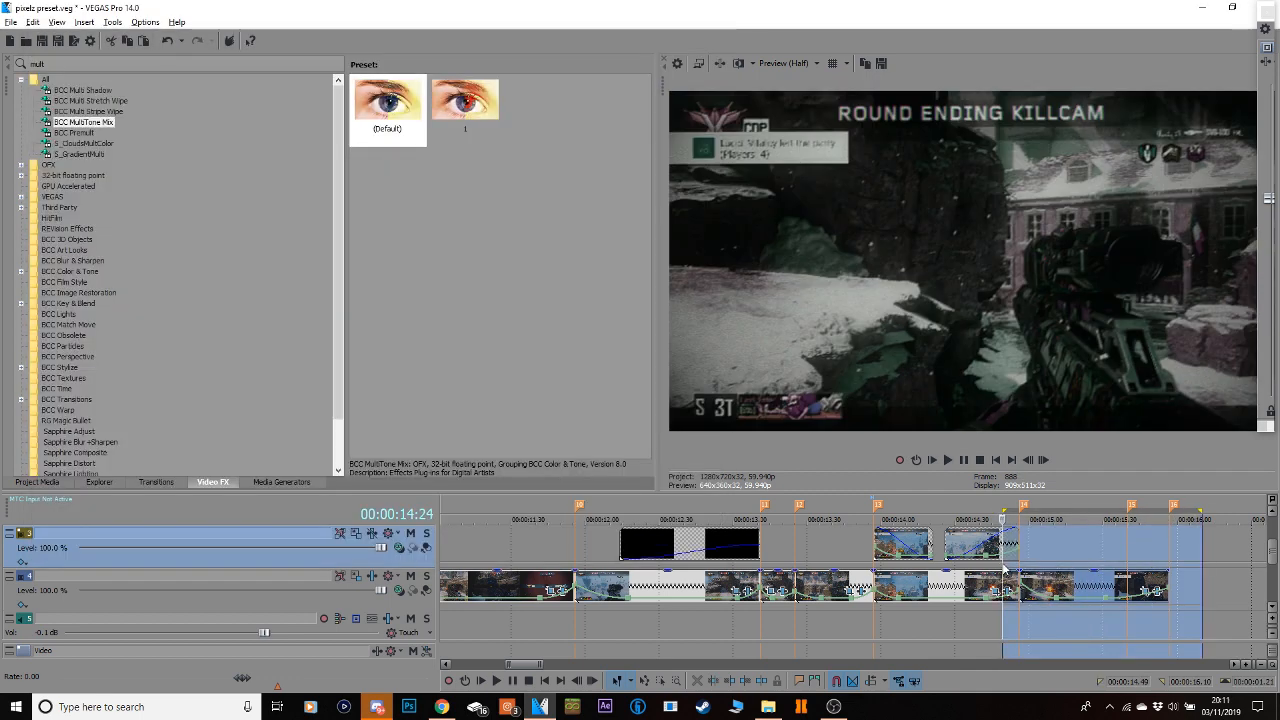
key(space)
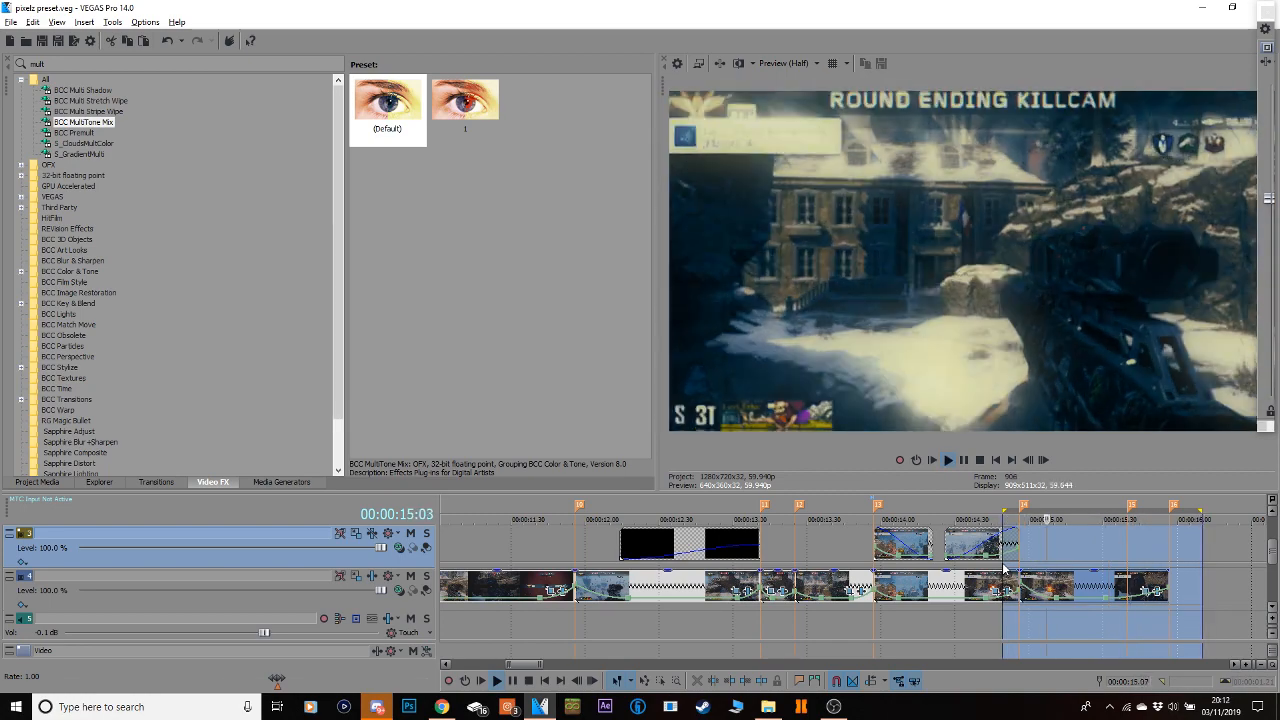
key(space)
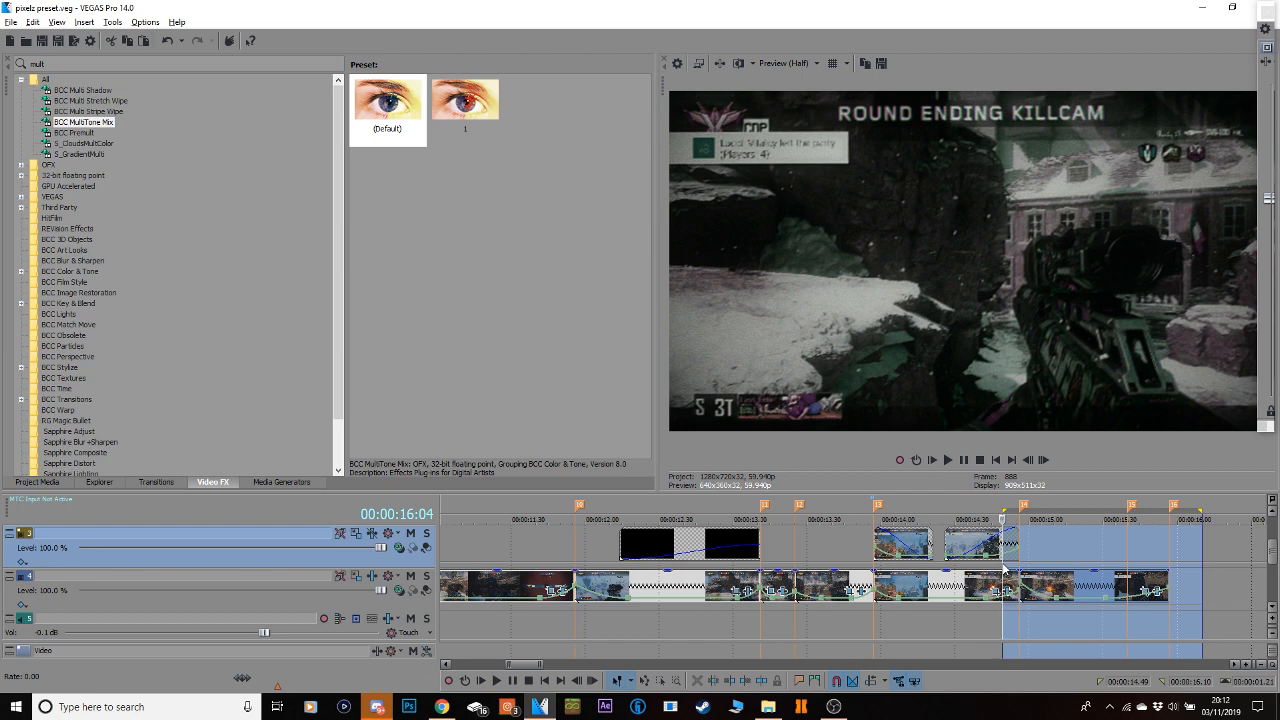
Insert a new video track at the top of the project and place the cursor just before marker 14.
drag(1273, 545, 1272, 617)
right_click(401, 596)
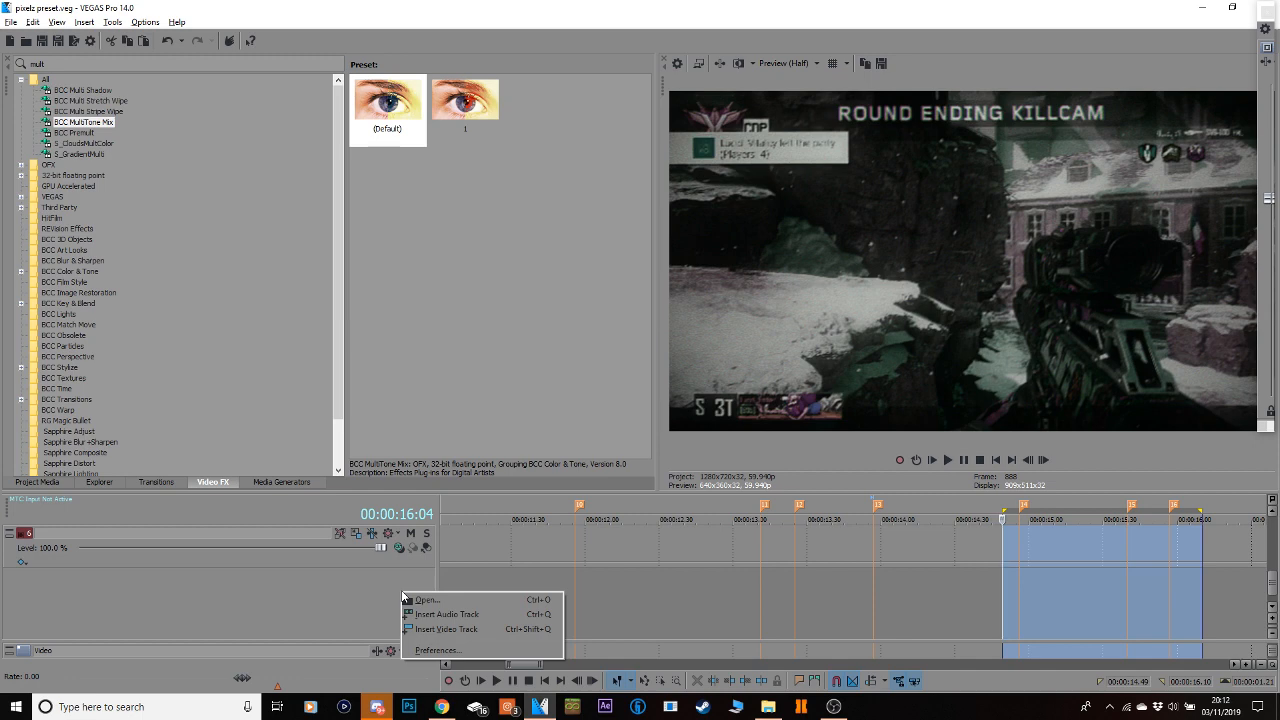
click(450, 629)
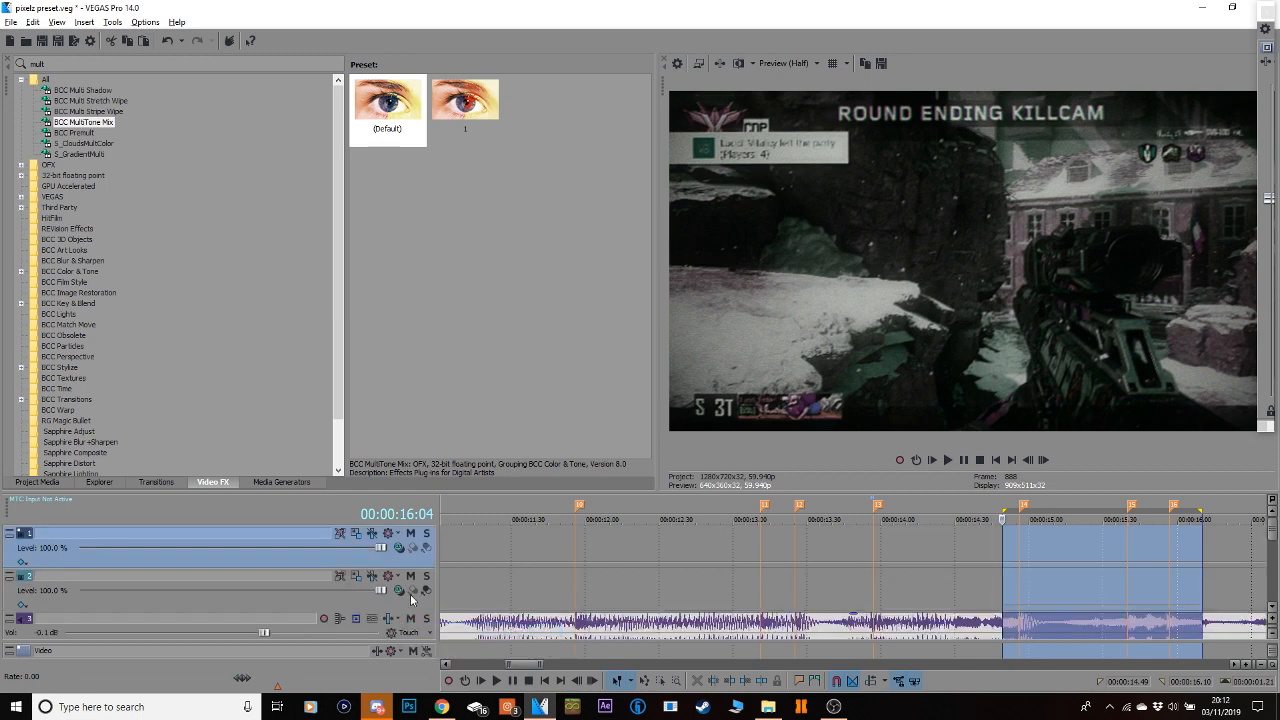
click(1010, 567)
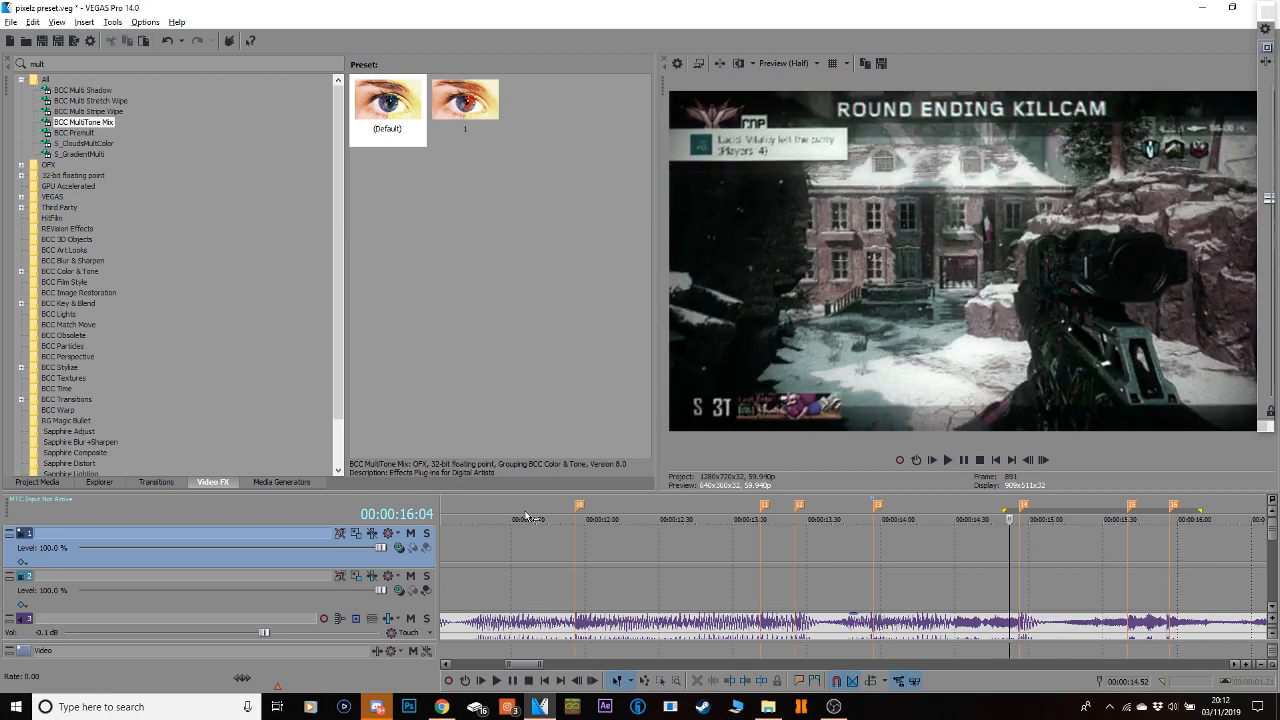
Place the cursor at marker 14, switch to File Explorer and open the Overlays folder inside the Pumaz Editing Pack.
scroll(410, 566, down, 2)
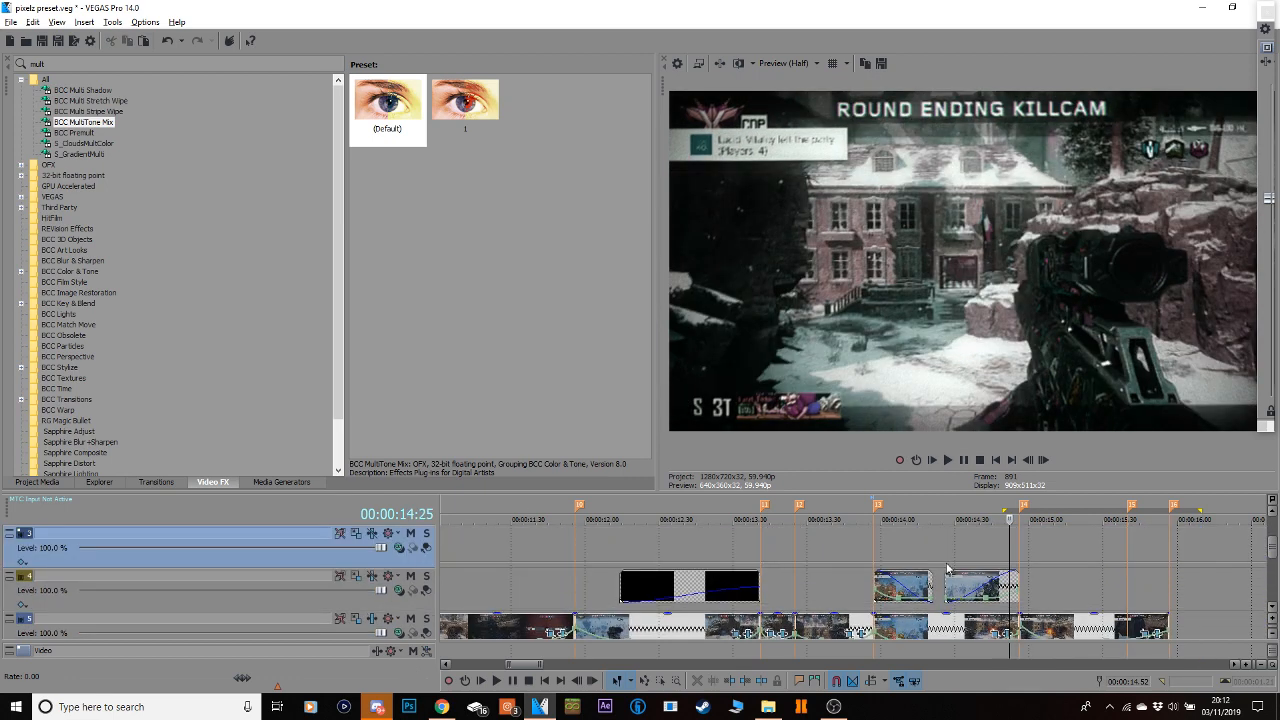
click(884, 549)
click(1018, 538)
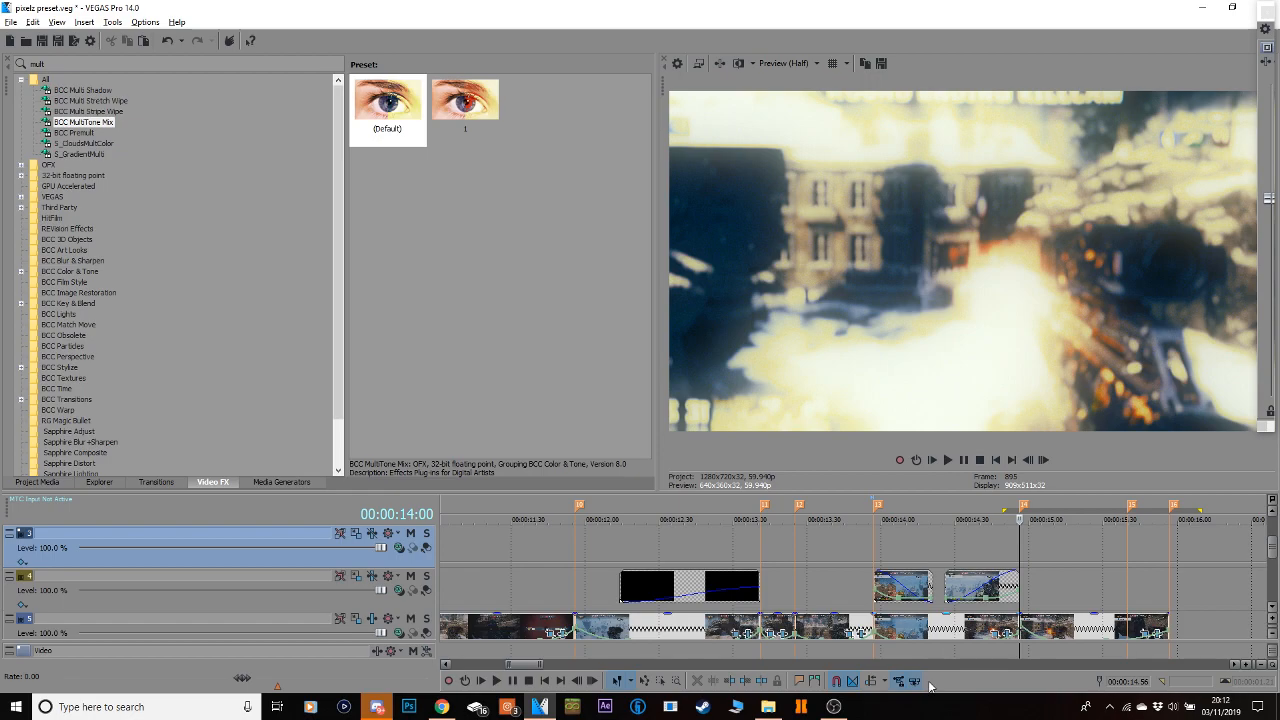
key(super+d)
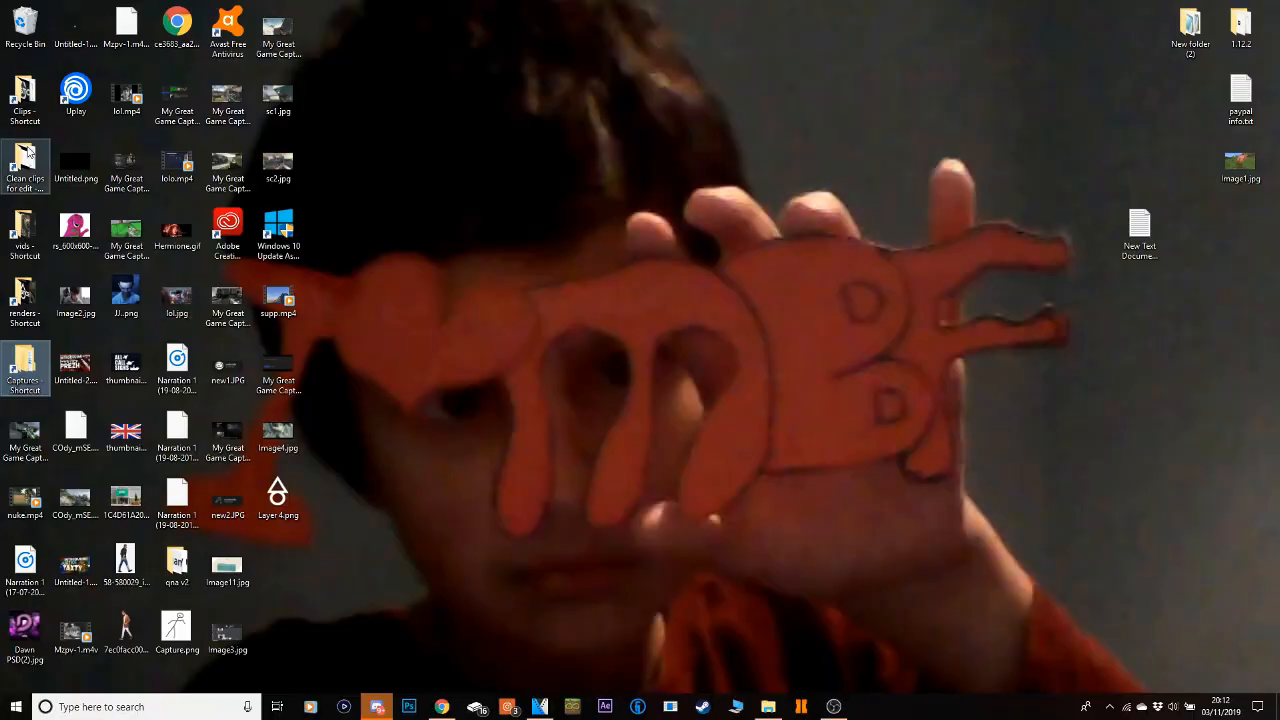
double_click(29, 152)
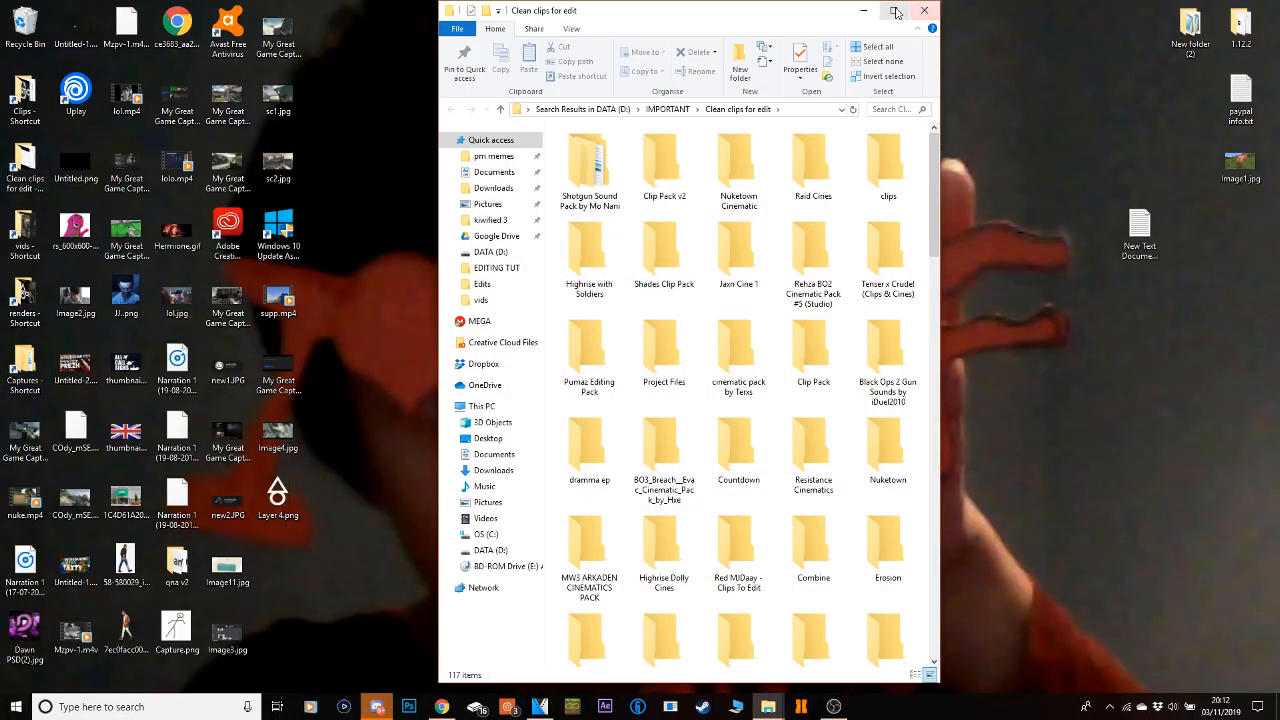
click(897, 10)
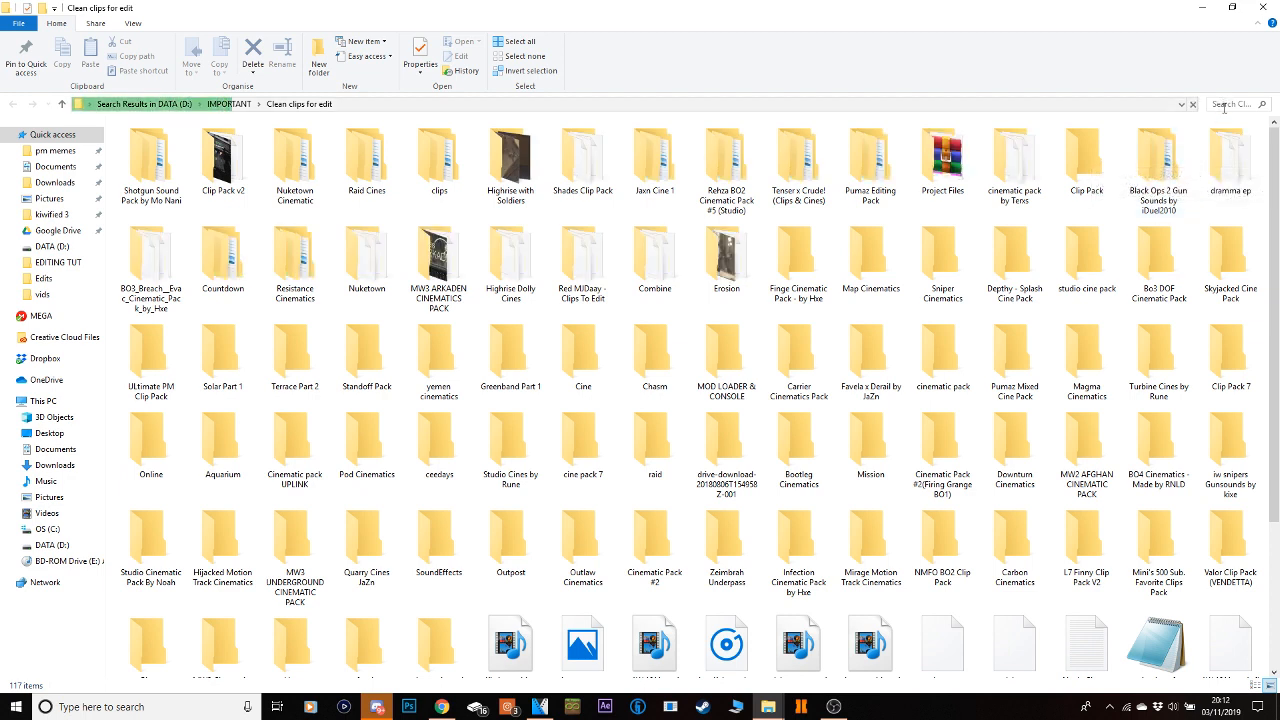
click(855, 158)
double_click(855, 158)
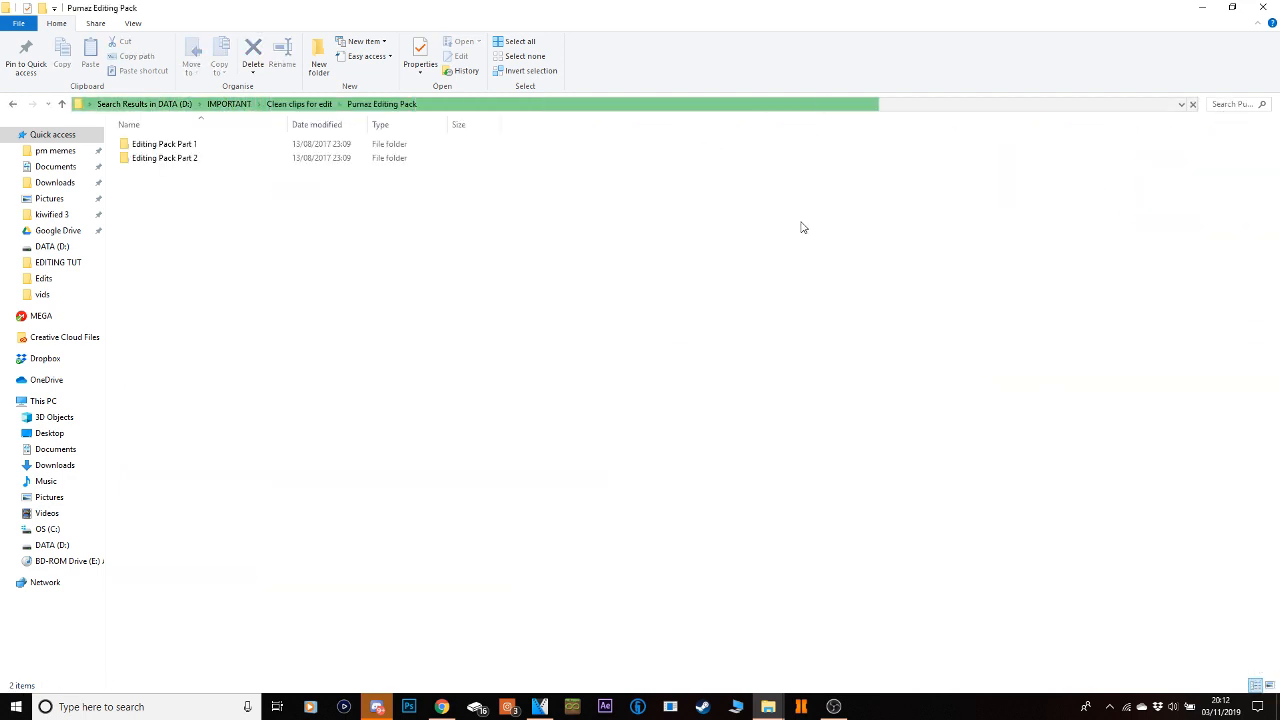
double_click(225, 148)
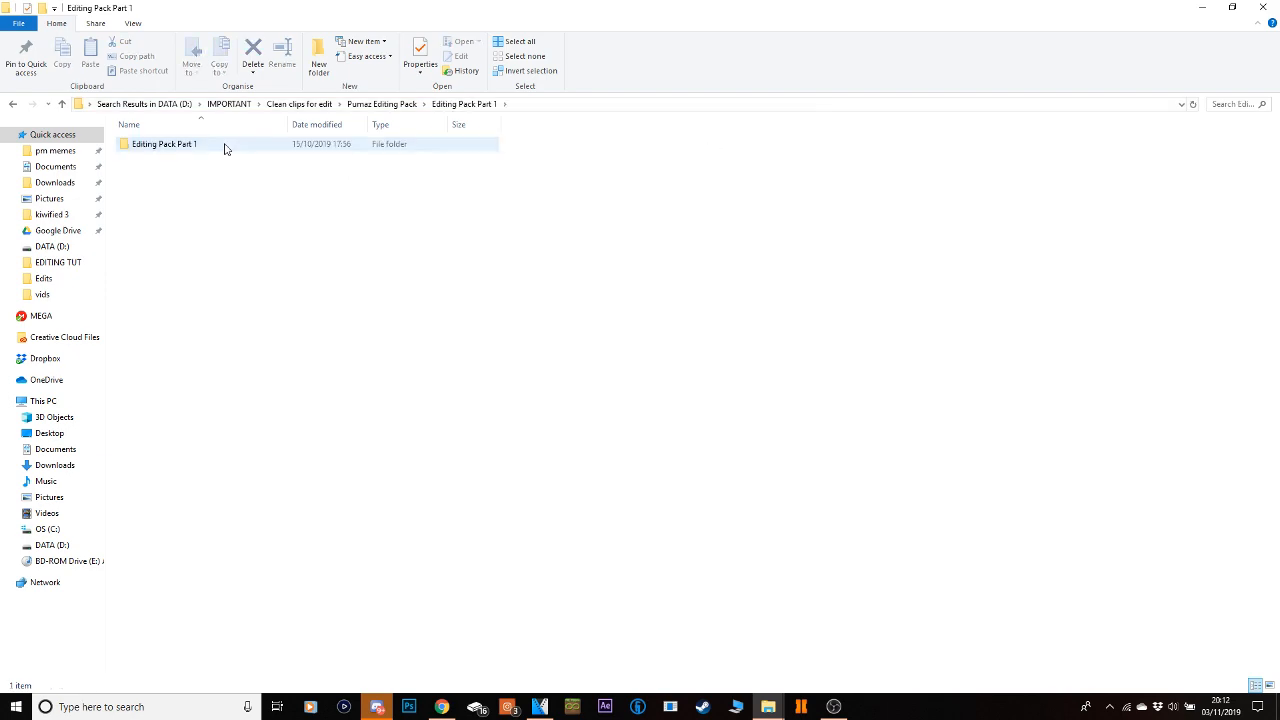
double_click(225, 146)
double_click(201, 143)
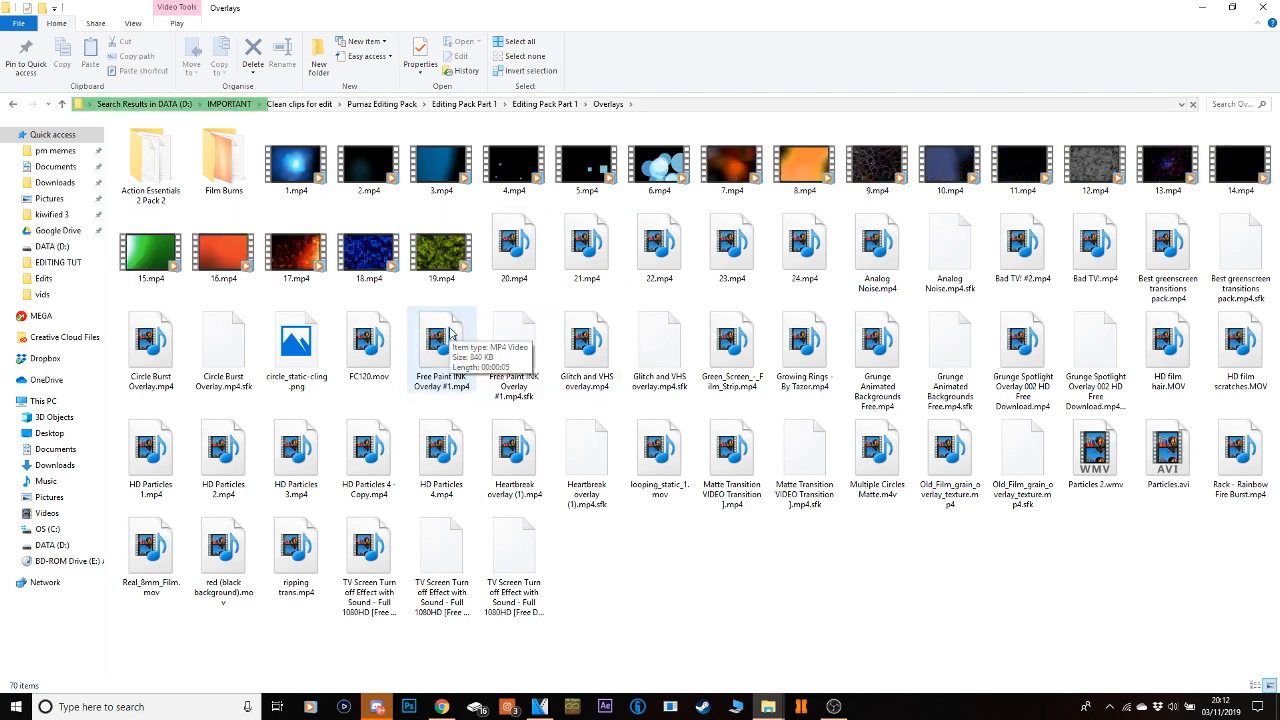
Add 7.mp4 to the top video track between markers 14 and 16 and set that track's compositing mode to Screen.
drag(732, 160, 1187, 586)
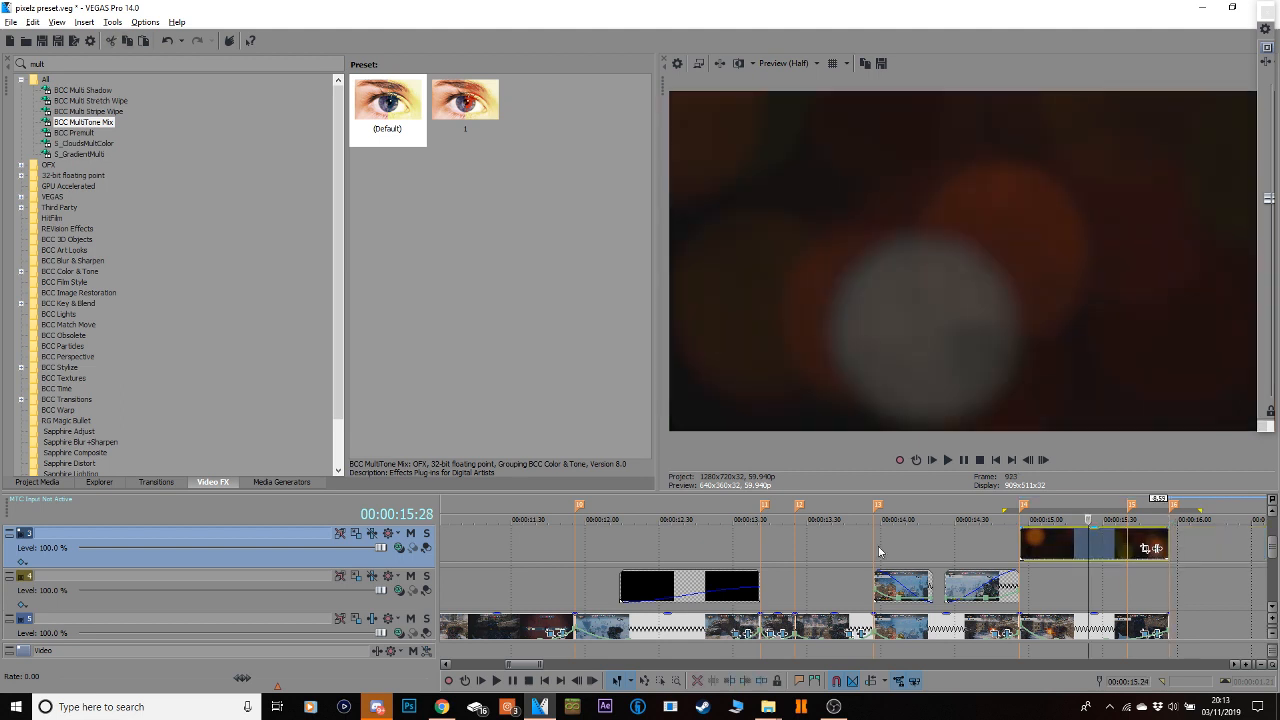
click(400, 548)
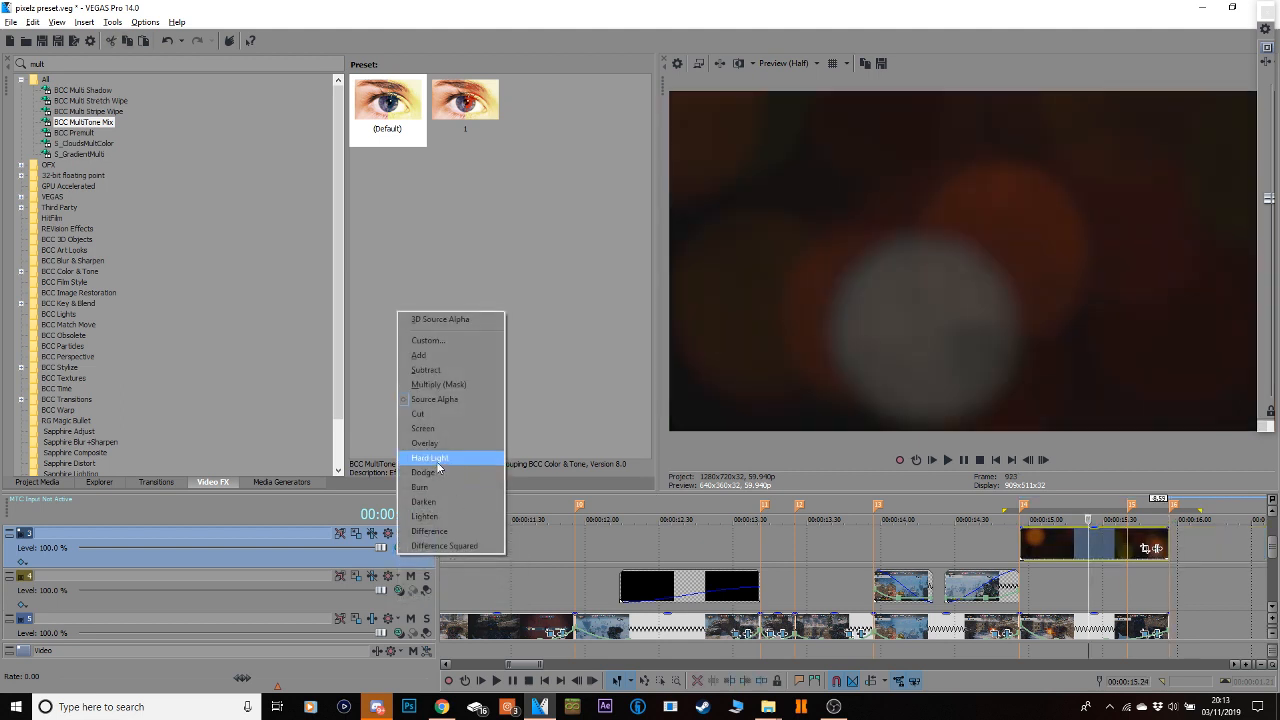
click(449, 428)
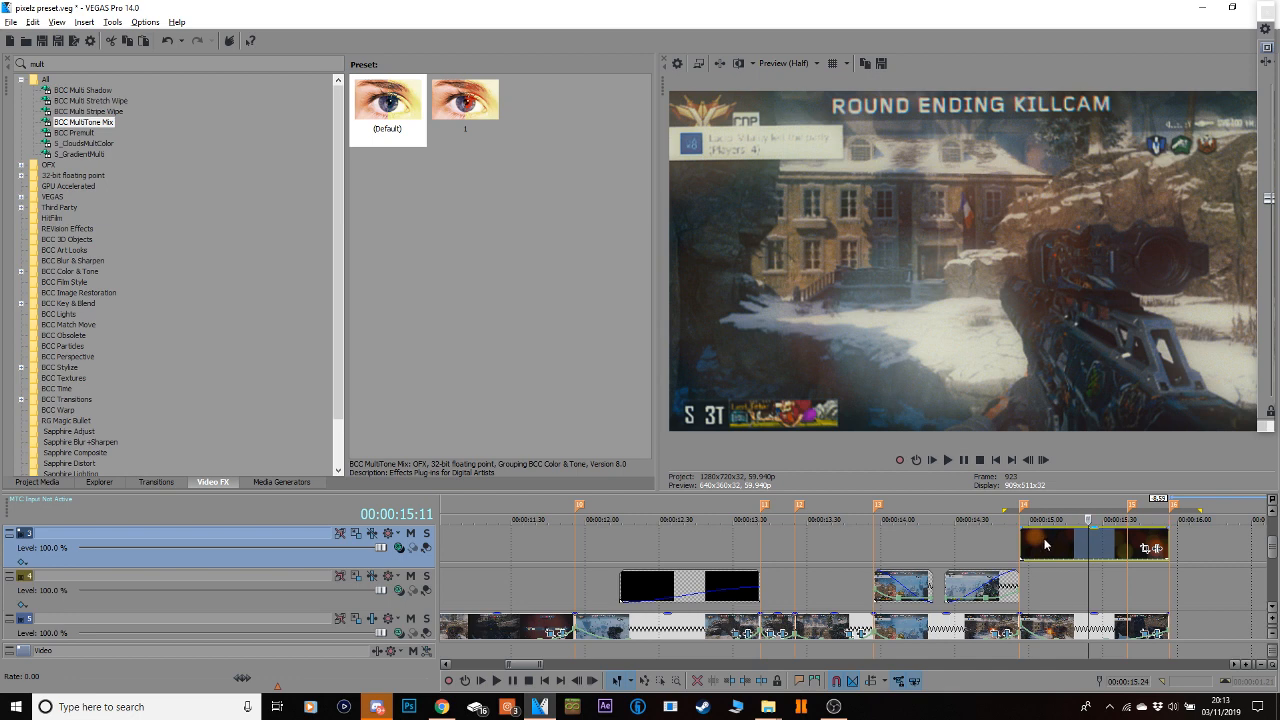
Split the bokeh overlay at marker 15, delete the remainder, fade out its end and play back that section.
click(1045, 543)
drag(1045, 541, 1128, 553)
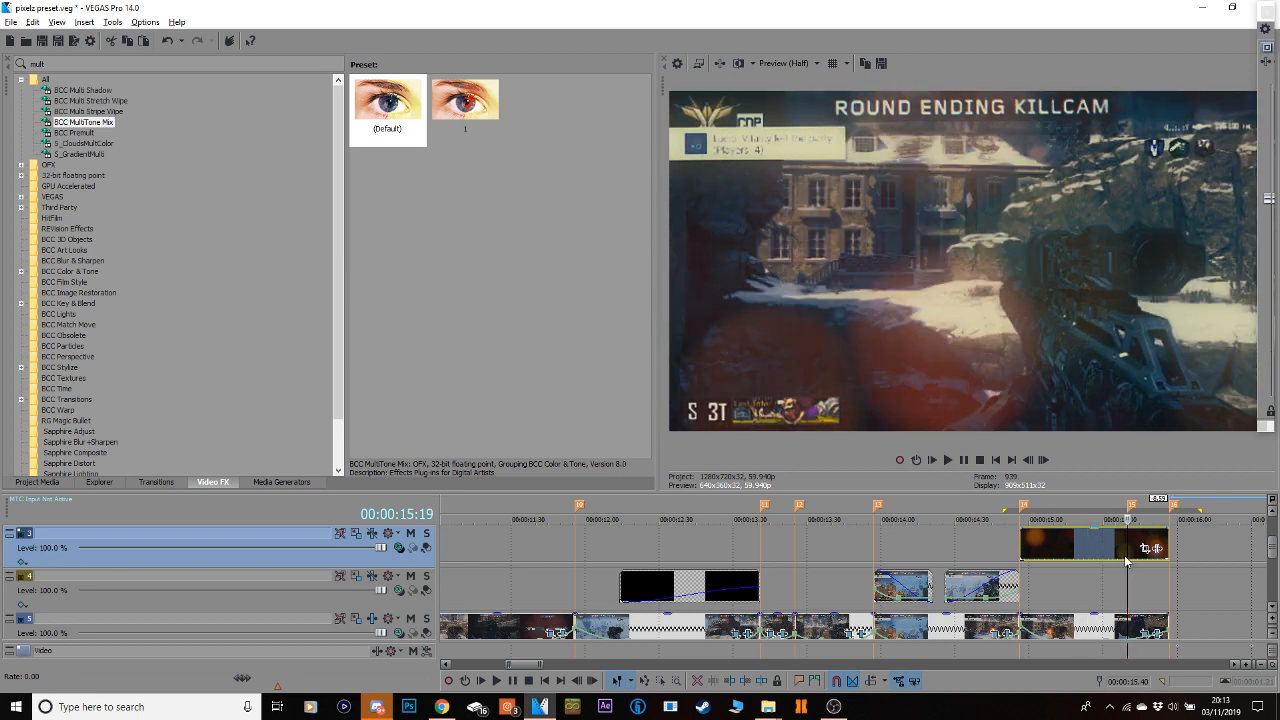
key(s)
key(Delete)
drag(1126, 528, 1101, 528)
drag(1192, 574, 990, 570)
key(space)
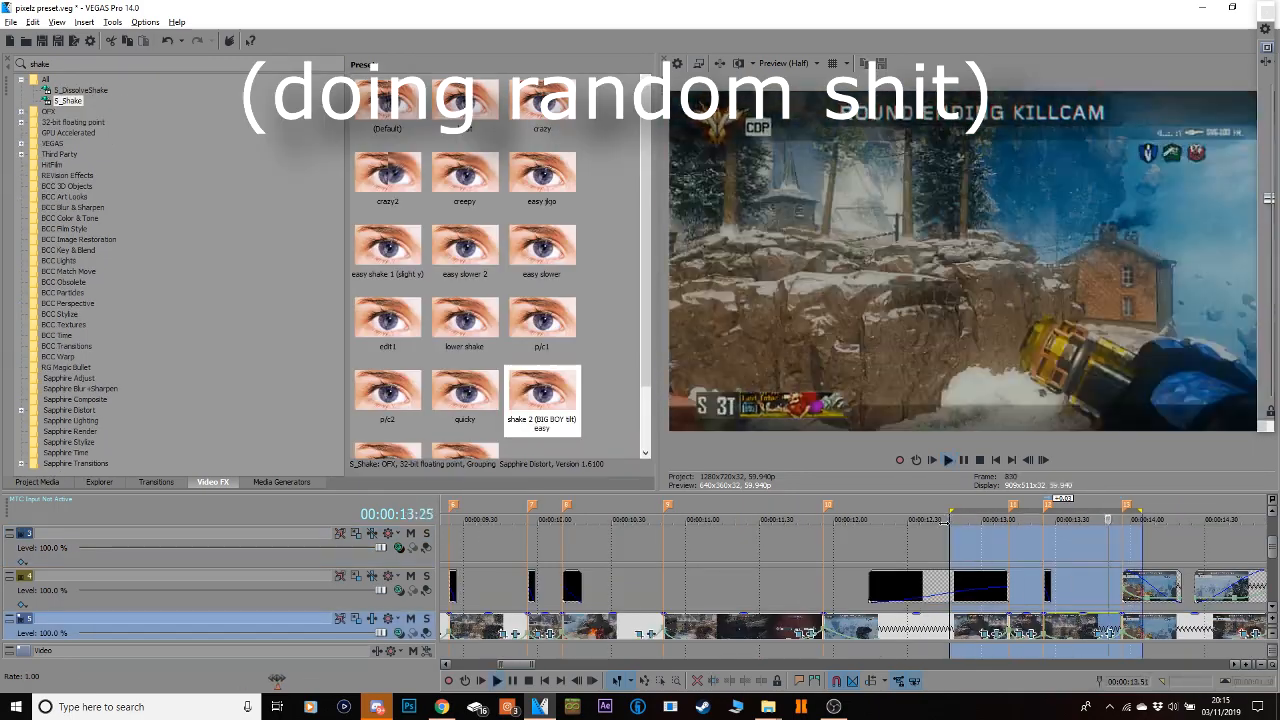
Apply the S_Shake preset "shake 2 (BIG BOY tilt) easy" to the gameplay clip between markers 12 and 13.
key(space)
click(1048, 628)
drag(542, 395, 1078, 630)
click(706, 18)
Apply the same shake preset to the clip between markers 11 and 12 and keyframe its Amplitude to 0 at 00:00:00.06.
click(1010, 628)
drag(542, 395, 992, 651)
click(321, 147)
click(411, 440)
click(525, 545)
drag(135, 148, 101, 148)
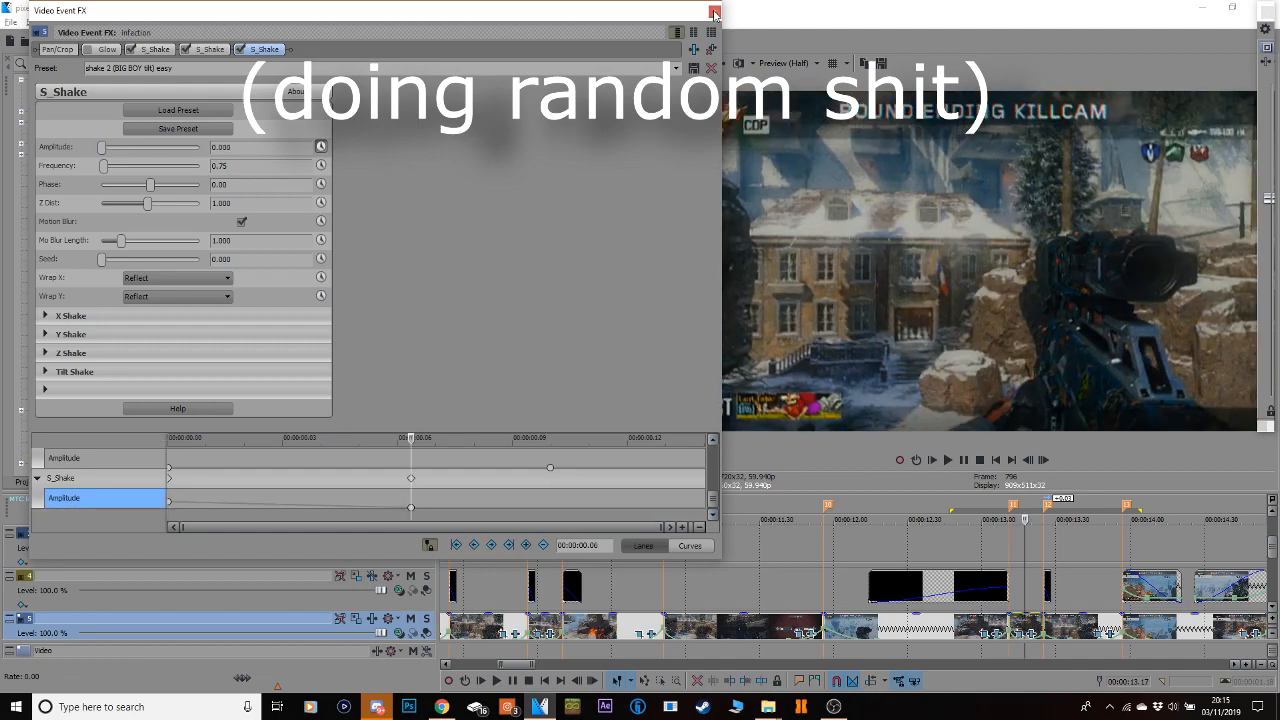
click(714, 12)
Play back the range around markers 11 to 13, and the earlier section from marker 5 onward.
drag(1208, 540, 937, 538)
click(932, 539)
key(space)
key(space)
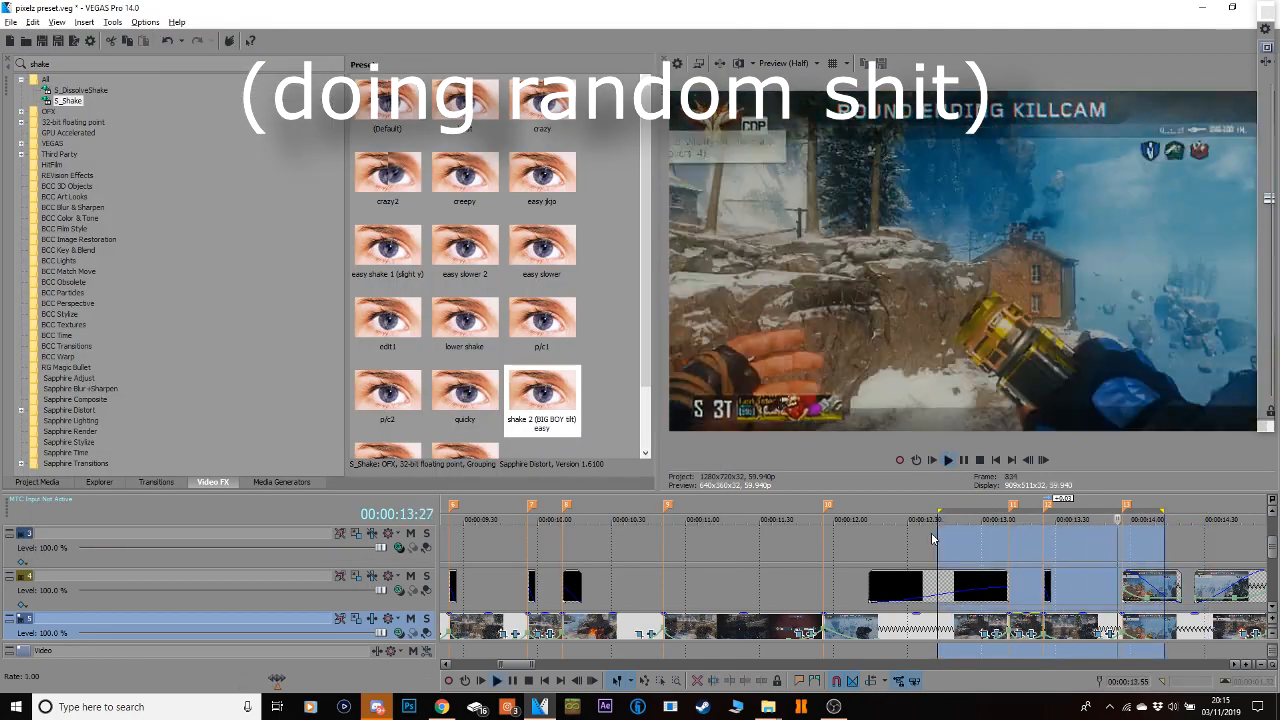
key(space)
scroll(932, 539, left, 4)
click(656, 553)
click(755, 555)
key(space)
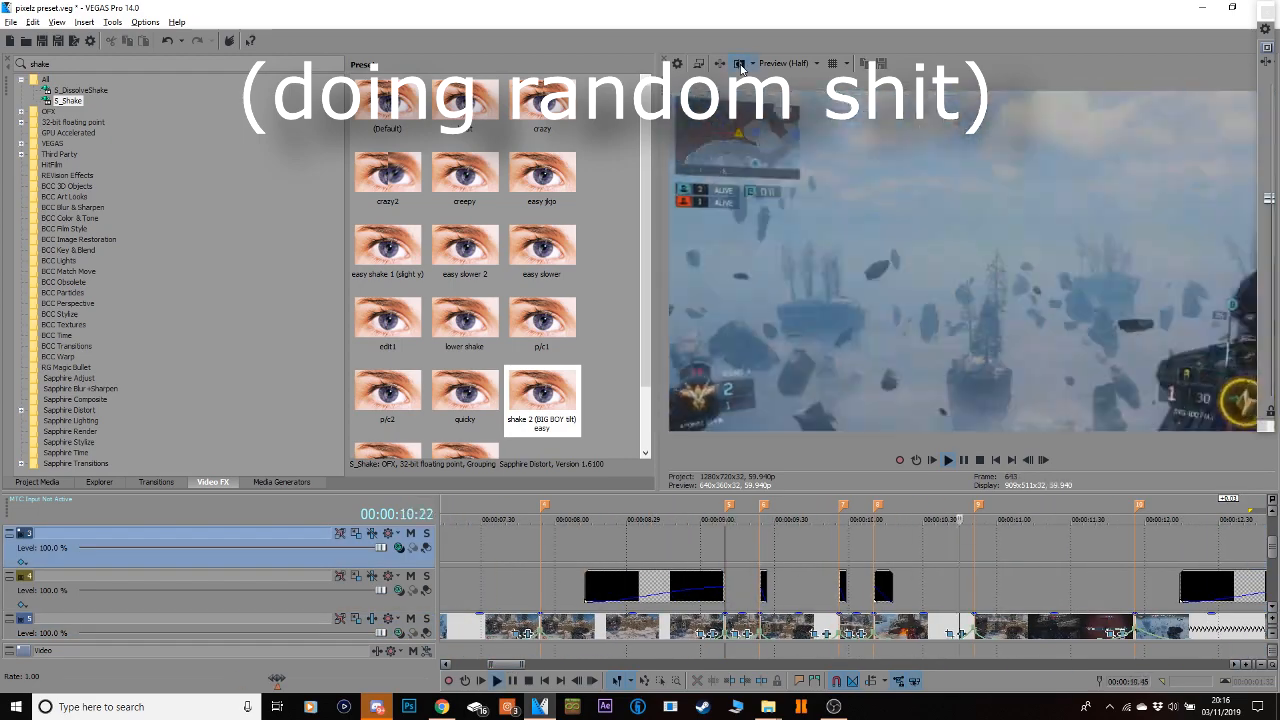
key(space)
Add Circle Burst Overlay.mp4 from the Overlays folder to the top video track at marker 7.
click(837, 590)
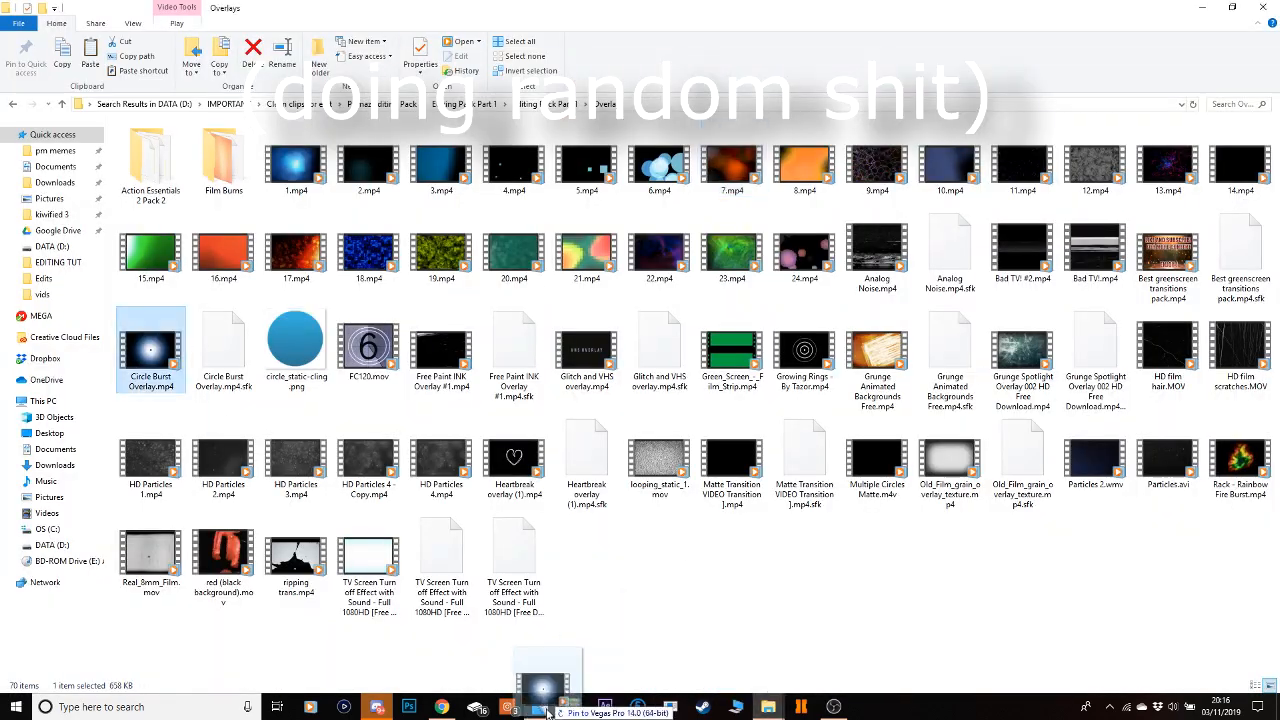
click(541, 707)
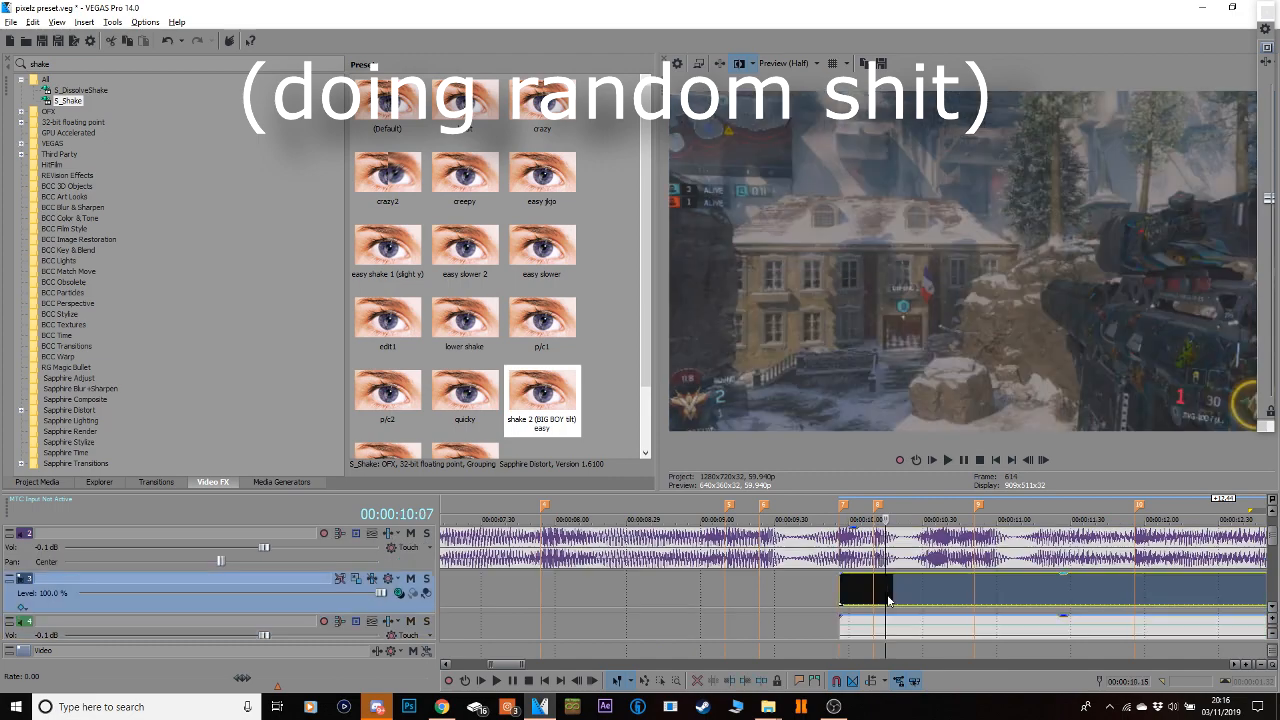
scroll(884, 541, up, 1)
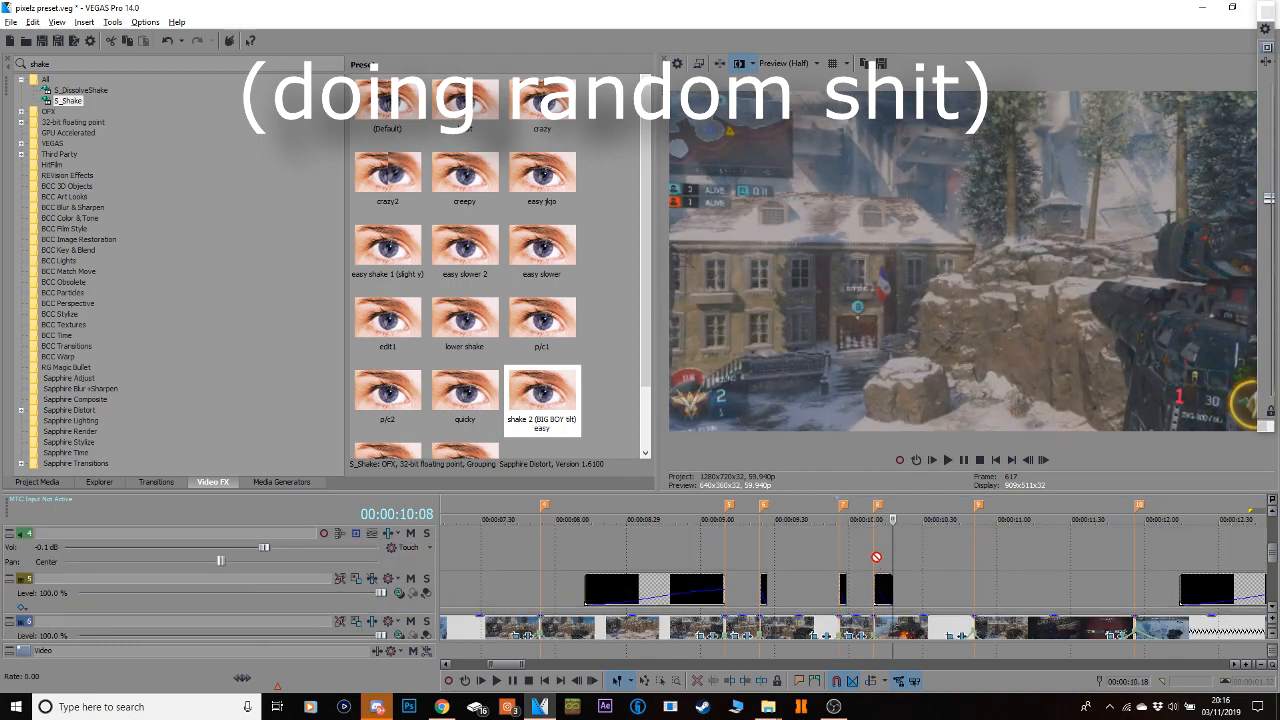
Try to reposition the Circle Burst overlay near marker 8, and undo the attempted changes.
click(815, 547)
click(877, 552)
scroll(880, 551, up, 2)
scroll(931, 540, down, 1)
click(1097, 590)
key(Right)
key(ctrl+z)
scroll(928, 605, up, 1)
click(1261, 665)
click(1261, 665)
scroll(1240, 600, down, 1)
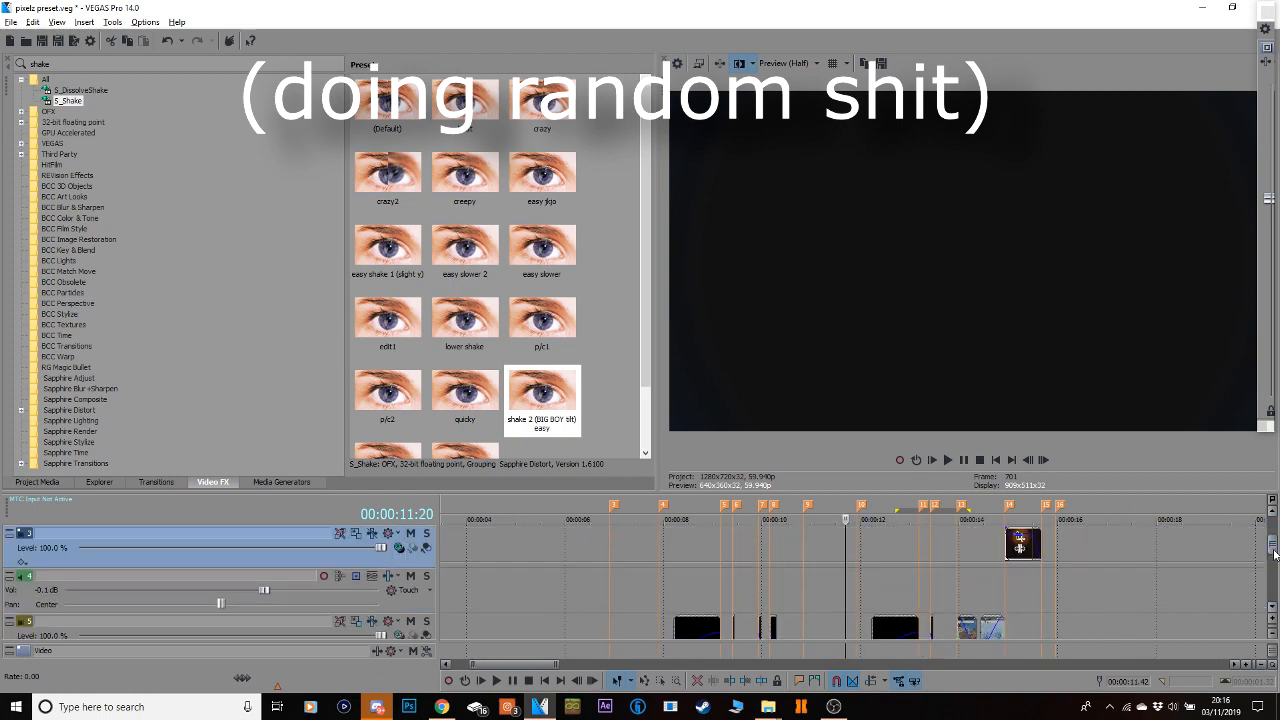
drag(515, 664, 495, 664)
key(ctrl+z)
Move the Circle Burst overlay earlier on the top track, split it where the burst appears and delete the leading part.
drag(1121, 549, 913, 549)
click(1006, 545)
key(s)
click(975, 546)
key(Delete)
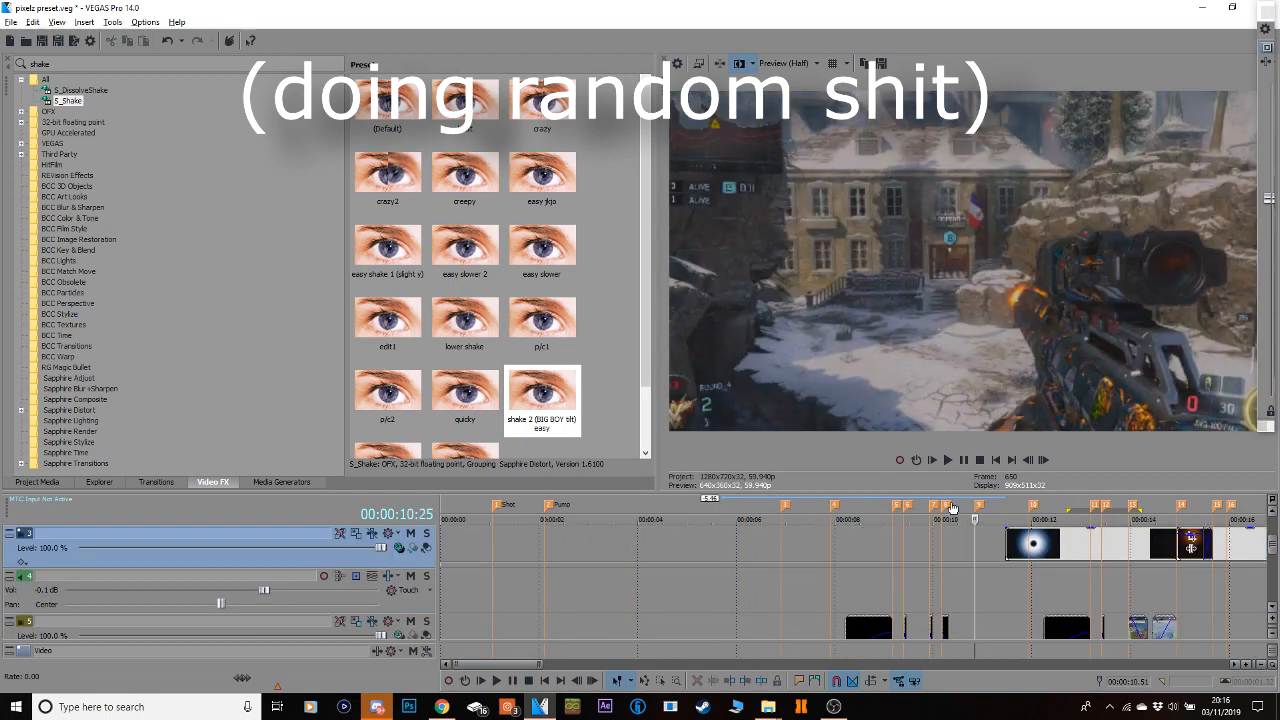
Move the Circle Burst overlay to start at marker 8, split it at marker 9 and delete the rest.
click(1022, 546)
click(930, 550)
click(741, 66)
mouse_move(1030, 547)
mouse_down()
mouse_move(966, 547)
mouse_move(943, 531)
mouse_up()
click(975, 546)
key(s)
click(1095, 545)
key(Delete)
Fade out the Circle Burst overlay toward marker 9 and play back the range from marker 5 to marker 9.
drag(1145, 548, 891, 548)
key(space)
drag(979, 548, 947, 551)
key(space)
click(1014, 547)
drag(1069, 540, 891, 535)
click(891, 535)
key(space)
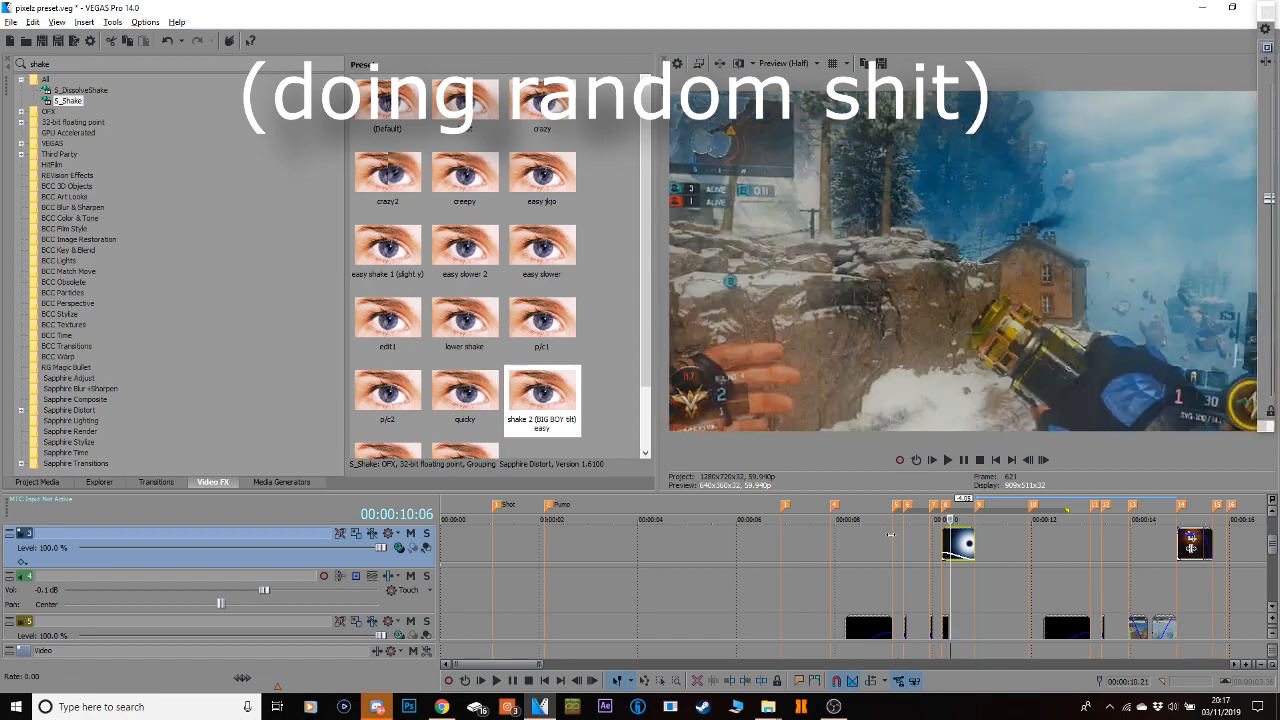
drag(977, 538, 891, 535)
scroll(891, 545, down, 2)
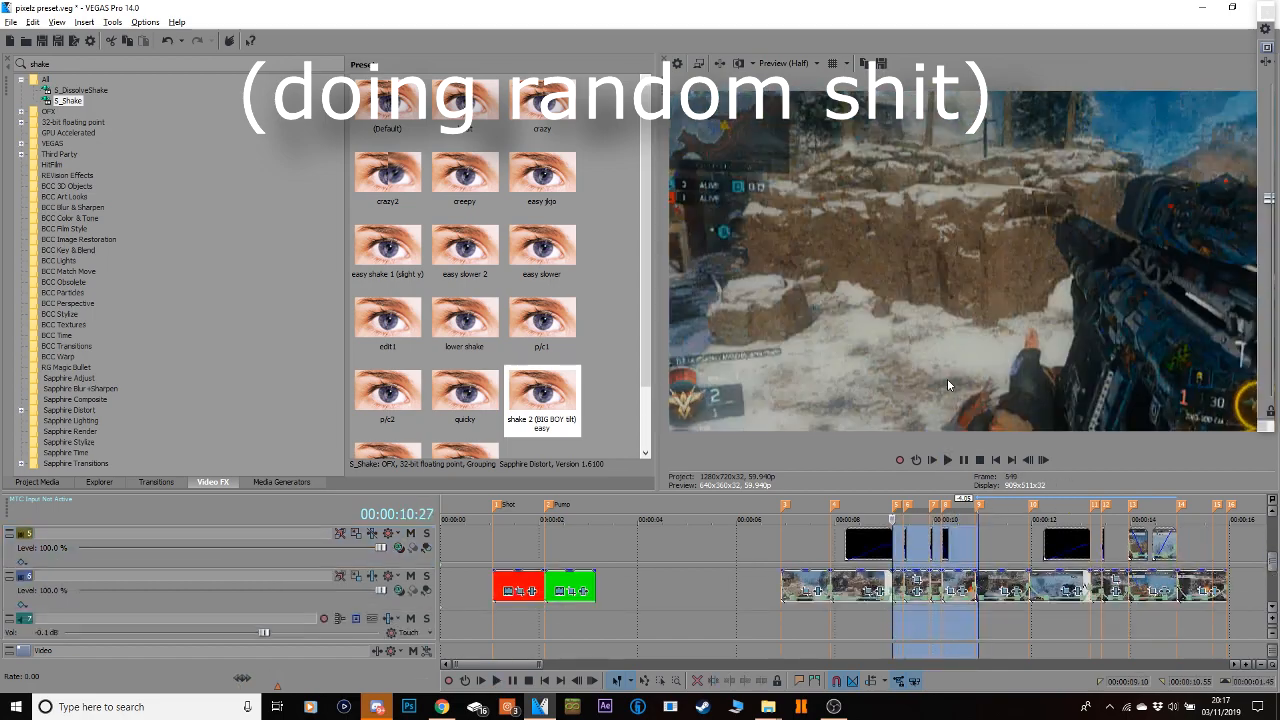
key(space)
drag(978, 628, 1001, 628)
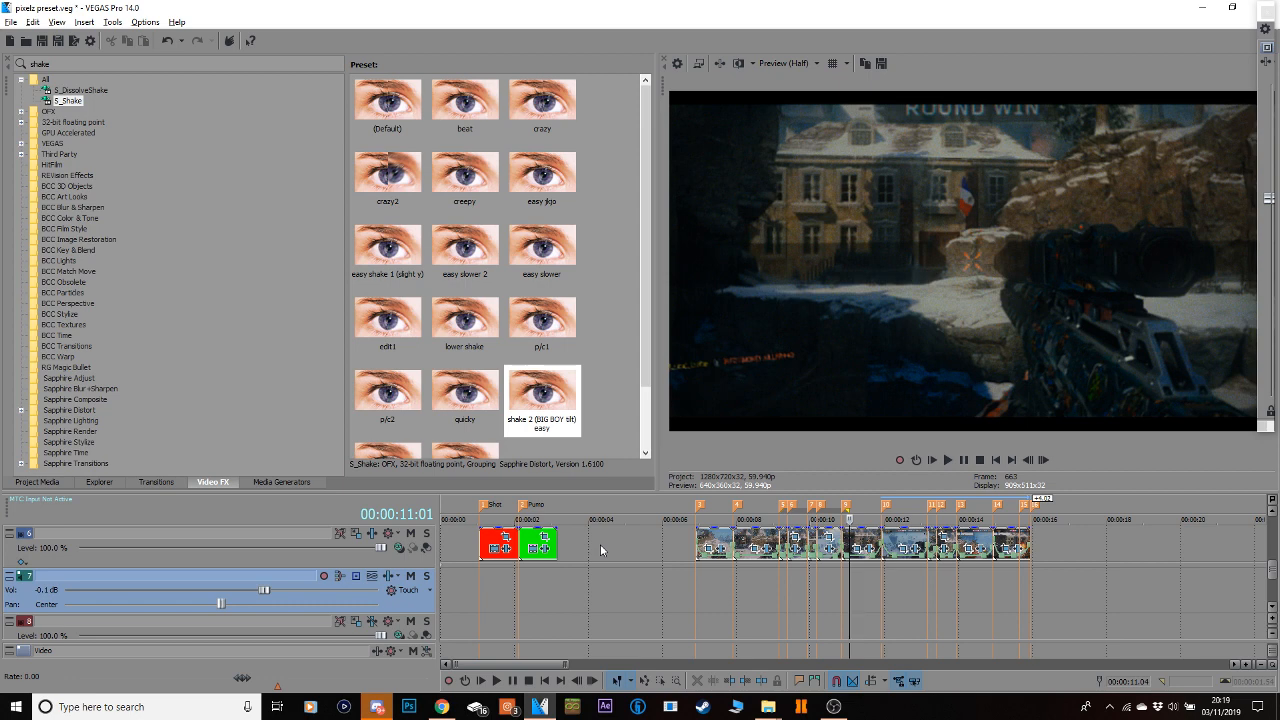
Search the clips folder for bo3, open the Edited subfolder of BO3 and add SVG-100.mp3 to the audio track at marker 9.
click(768, 706)
click(893, 638)
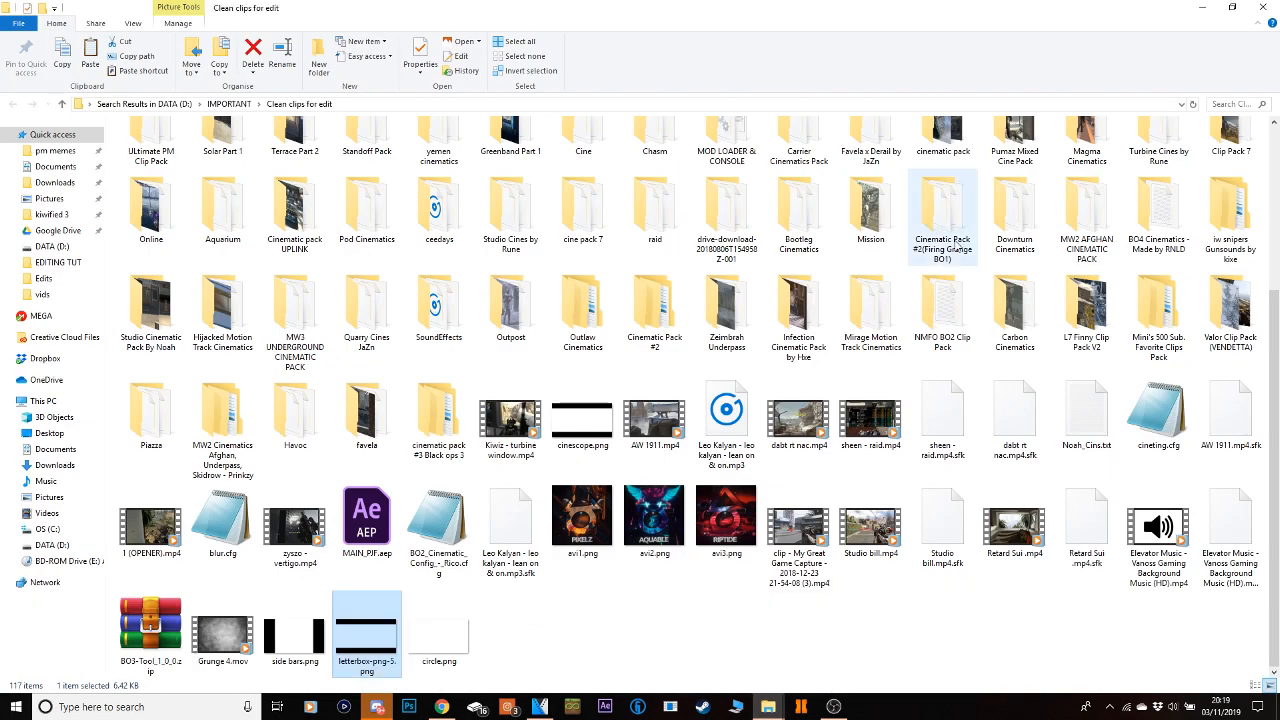
click(1239, 103)
text(bo3)
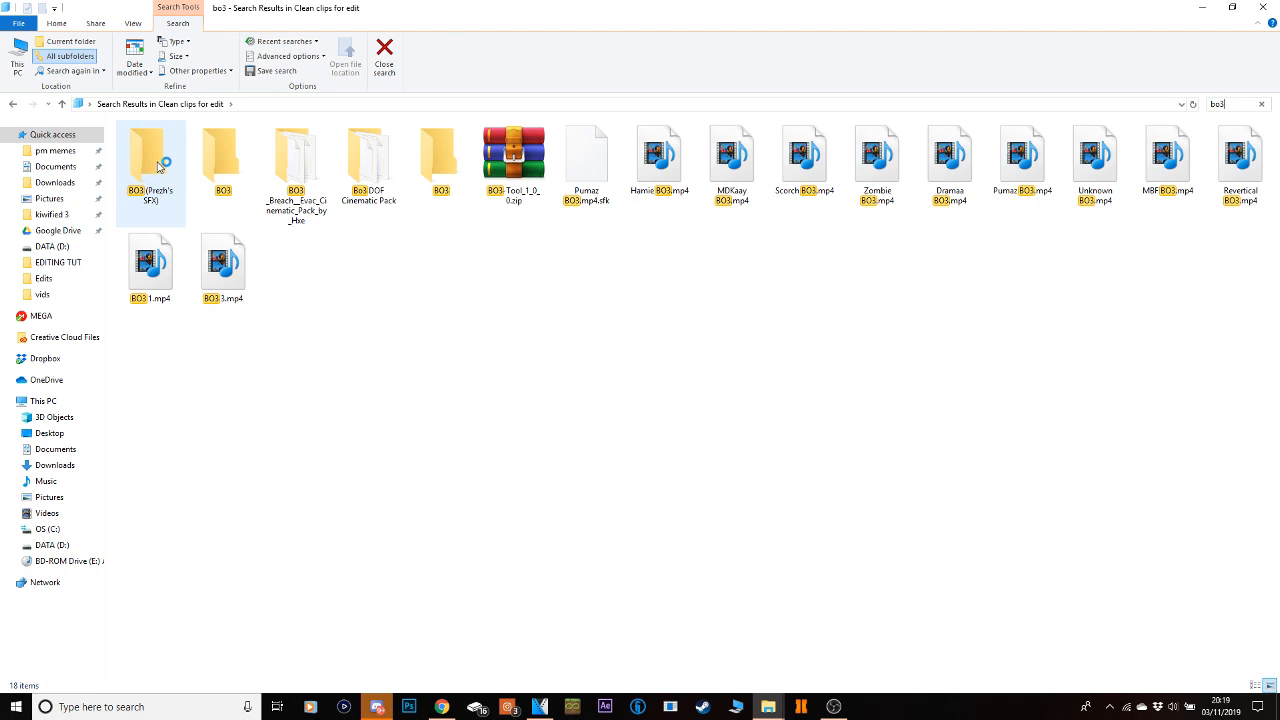
double_click(223, 166)
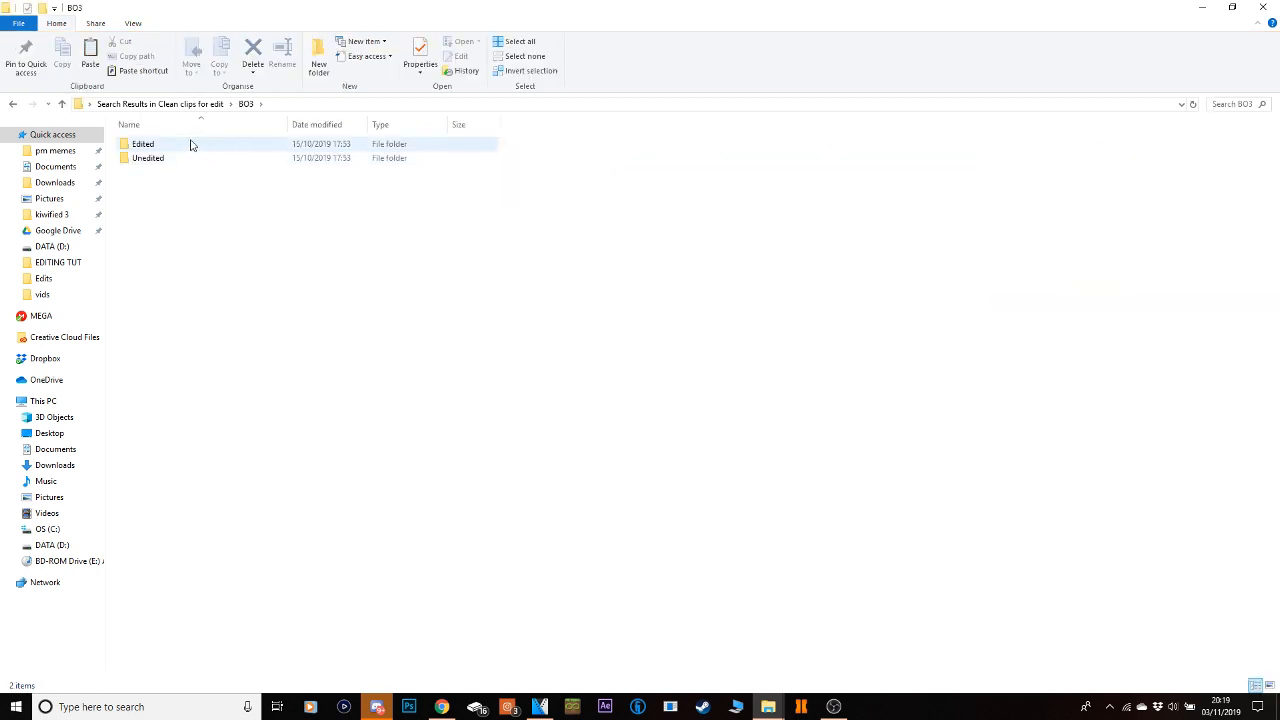
double_click(191, 145)
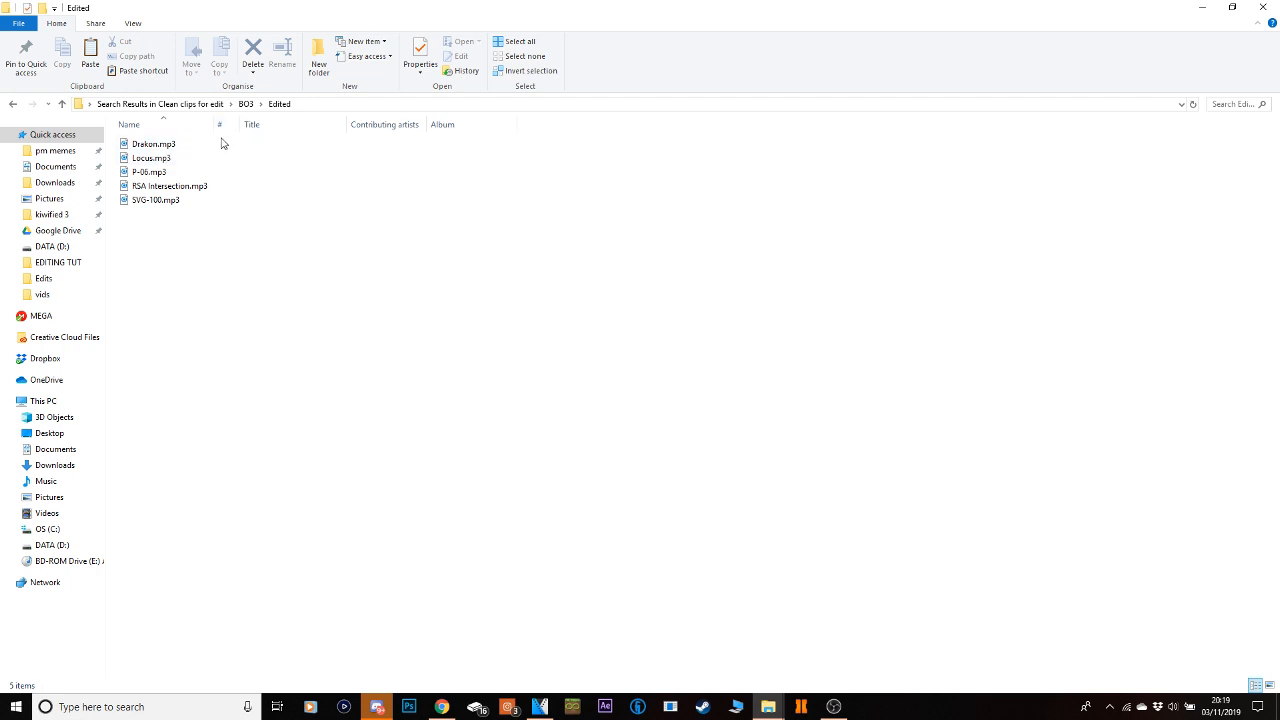
drag(171, 200, 844, 590)
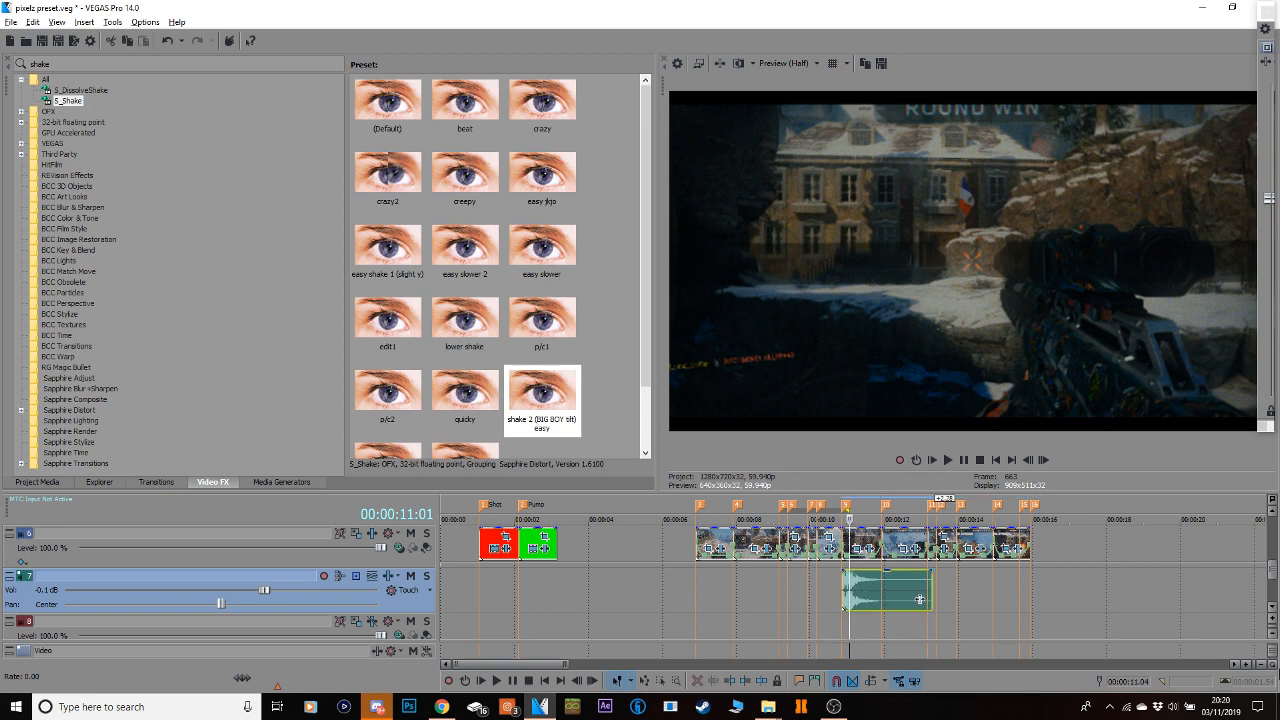
Show the preview without effects and shift the gunshot sound 2 frames earlier so its first peak aligns with marker 9.
click(1244, 667)
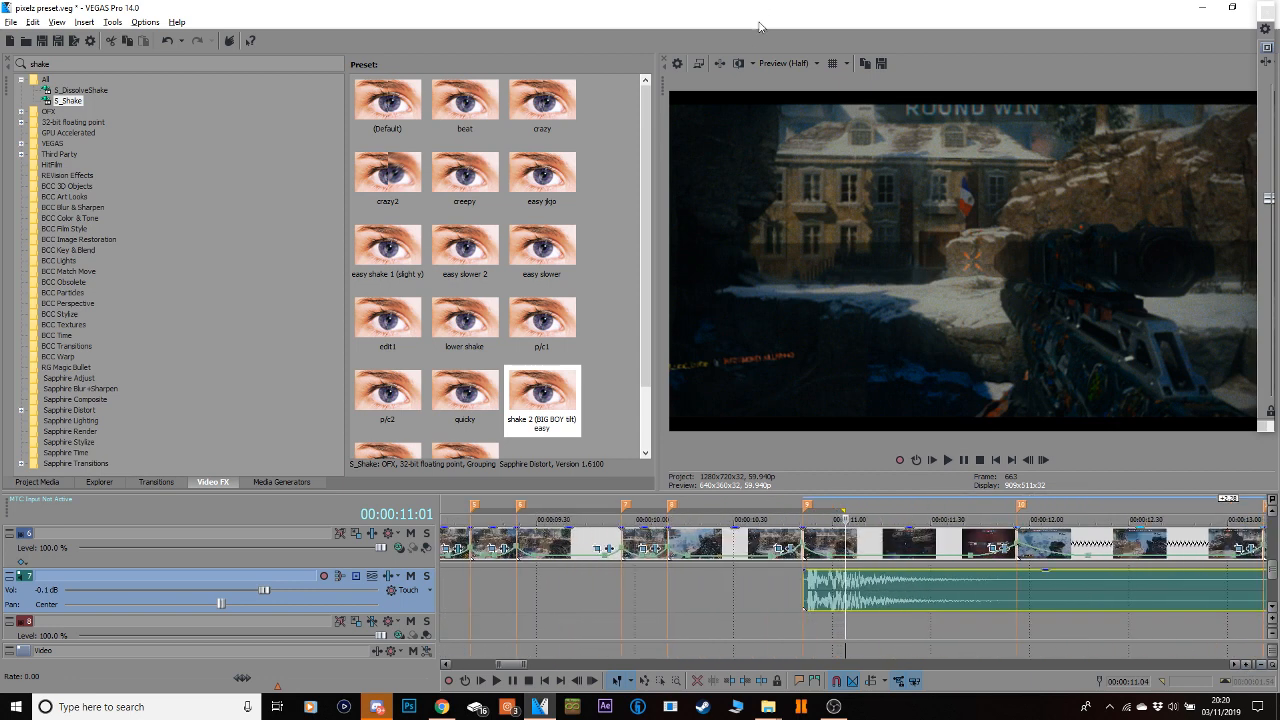
click(741, 66)
click(1245, 665)
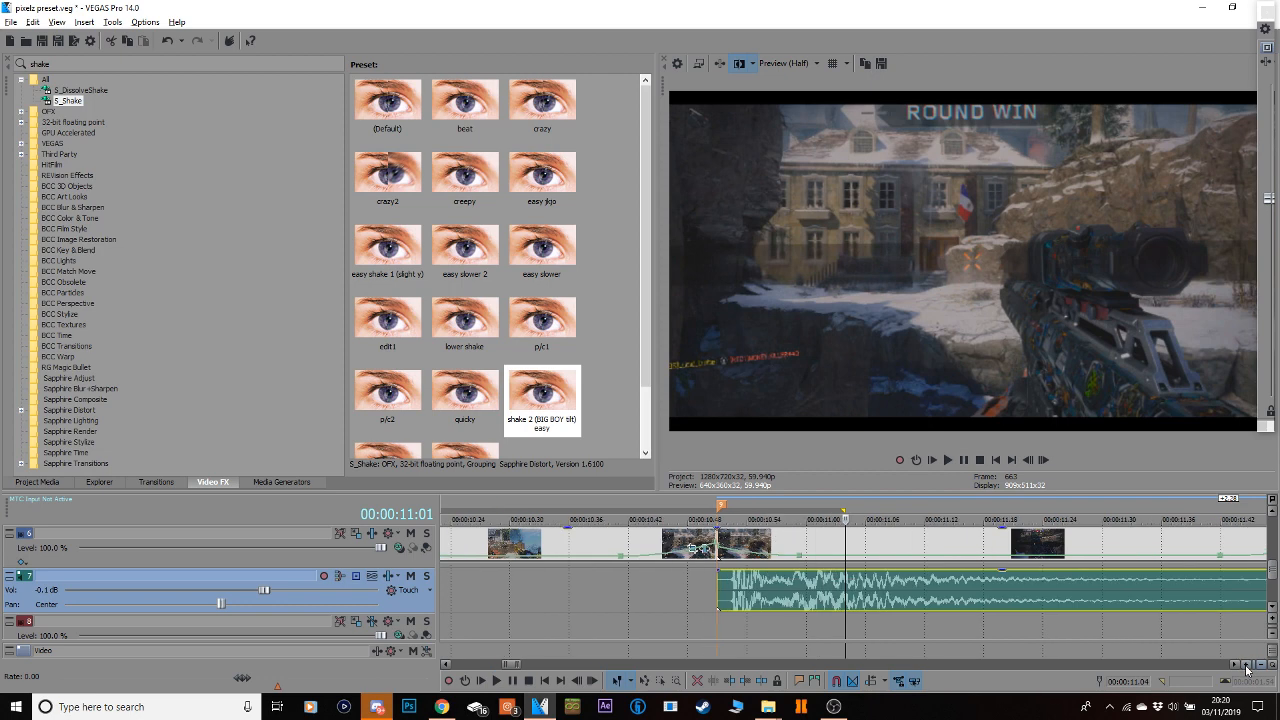
drag(791, 595, 768, 598)
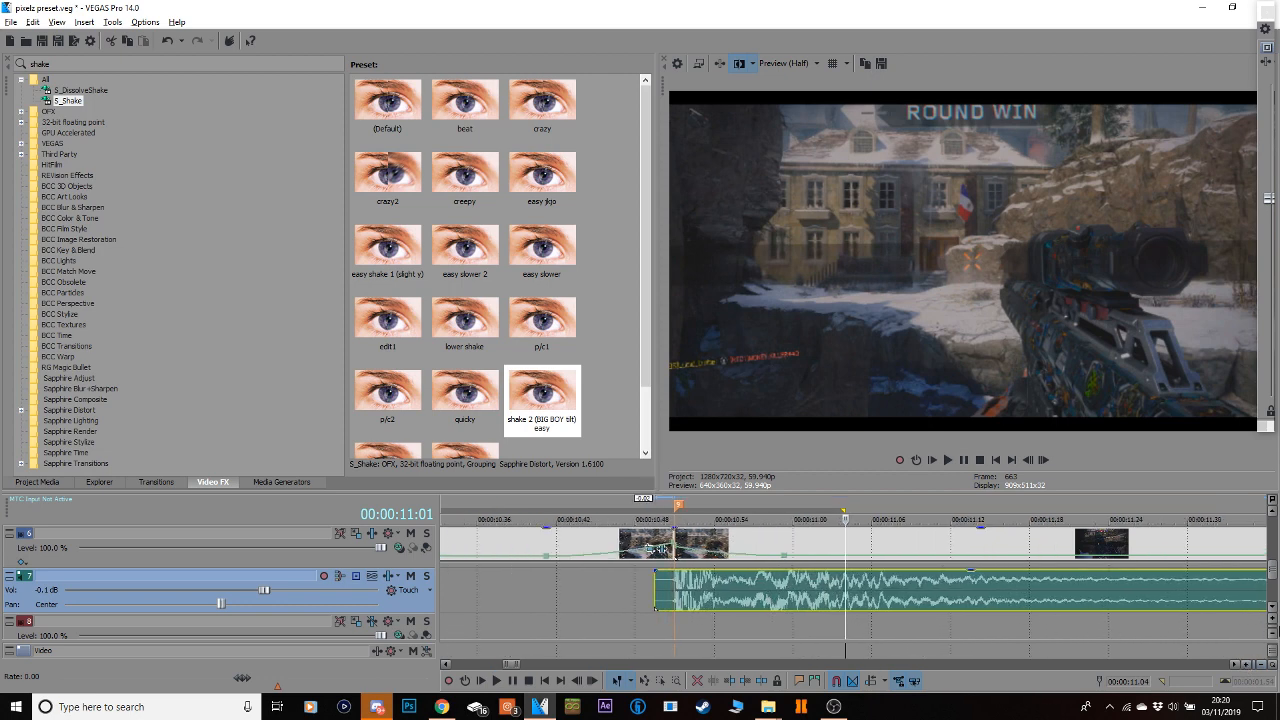
click(1262, 664)
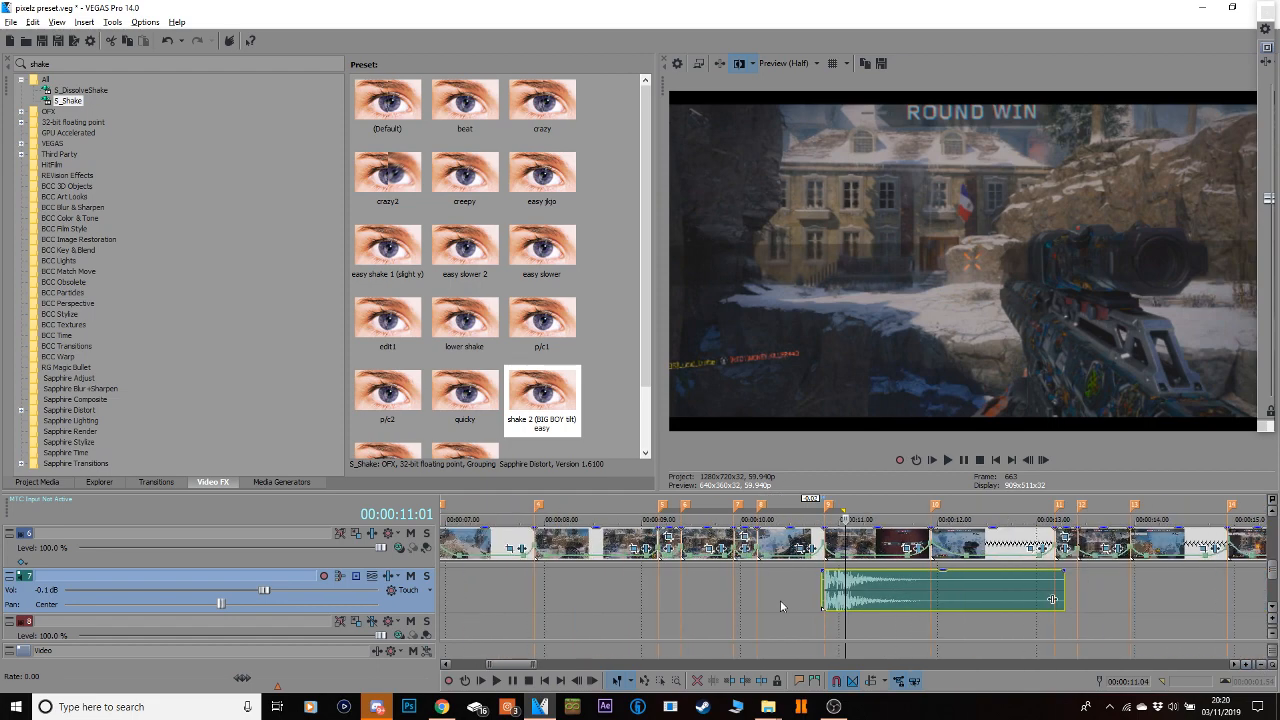
Play back the gunshot from just before marker 9 and lower the gain of the sound clip.
click(780, 600)
key(space)
key(space)
key(space)
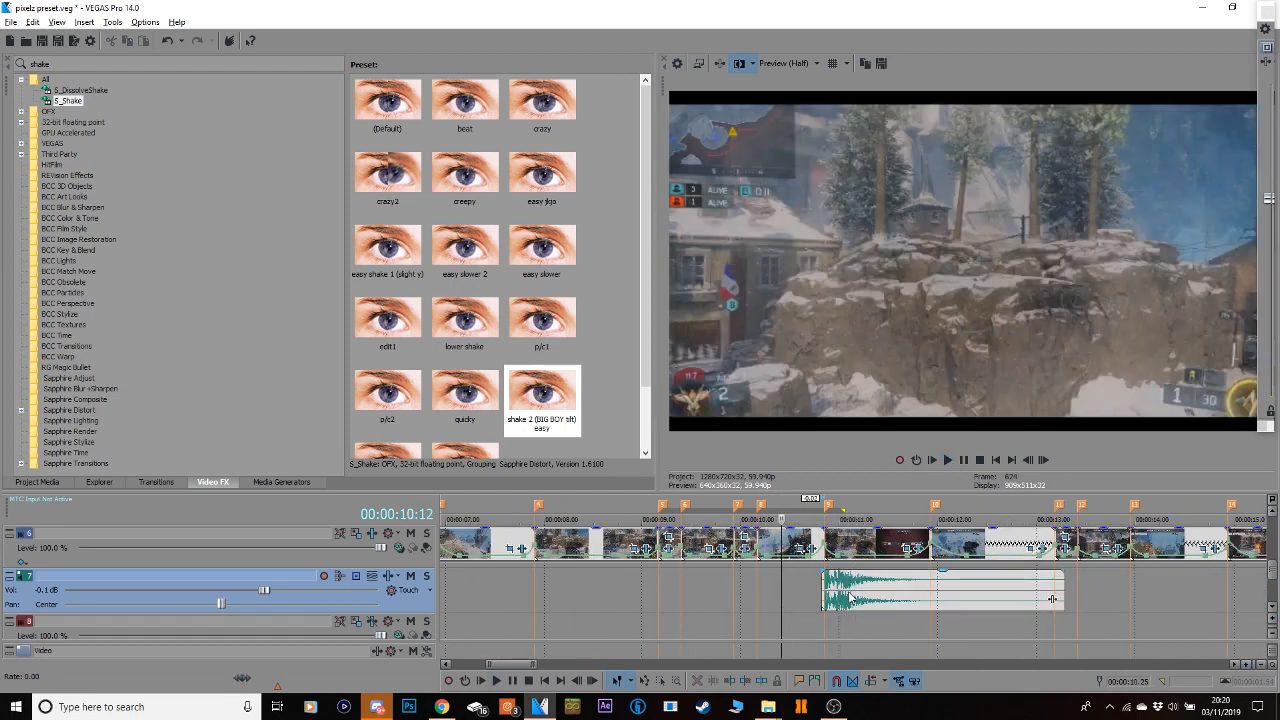
click(871, 578)
drag(869, 577, 876, 610)
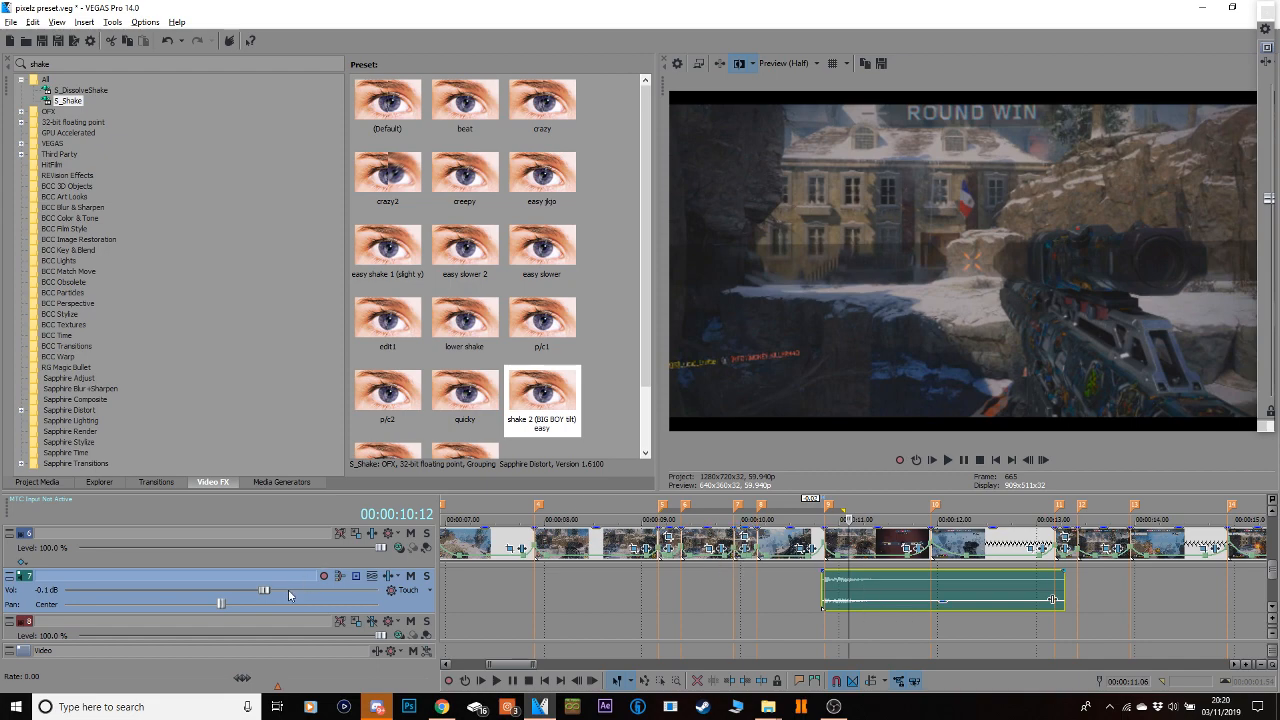
Trim the gunshot sound so it ends at marker 10 with a long fade-out, and play it back from before marker 9.
click(794, 594)
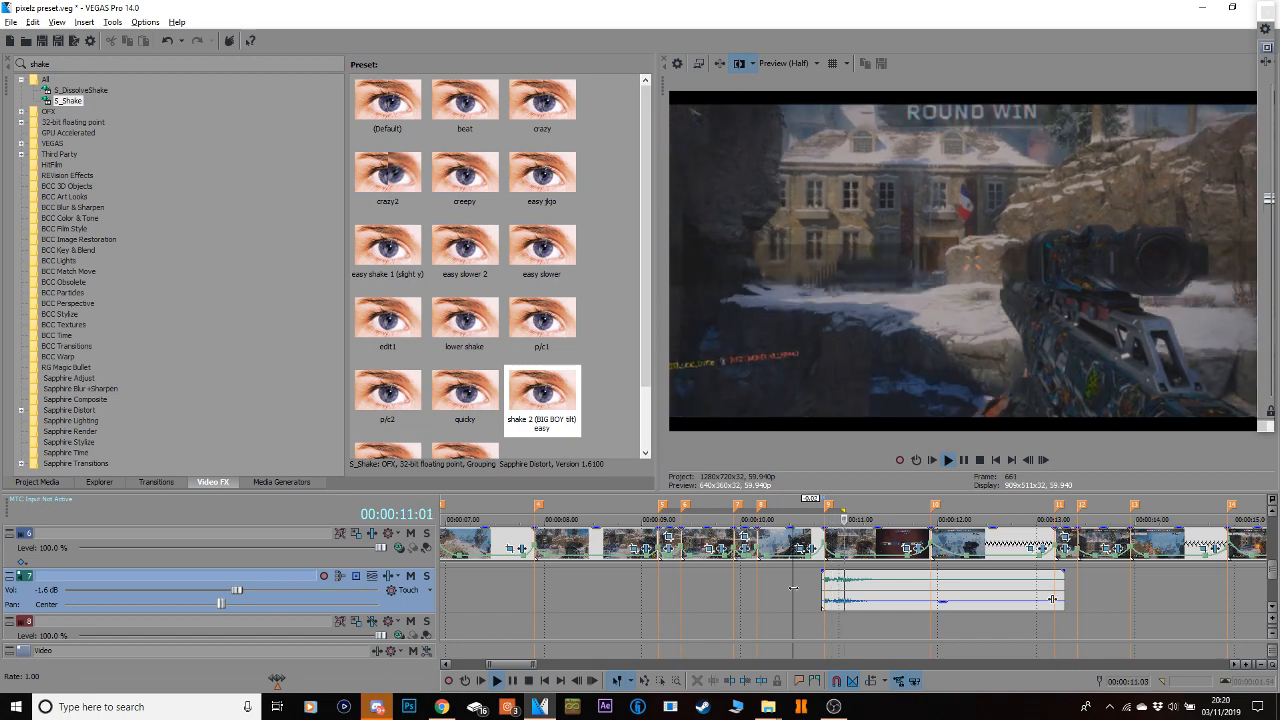
key(space)
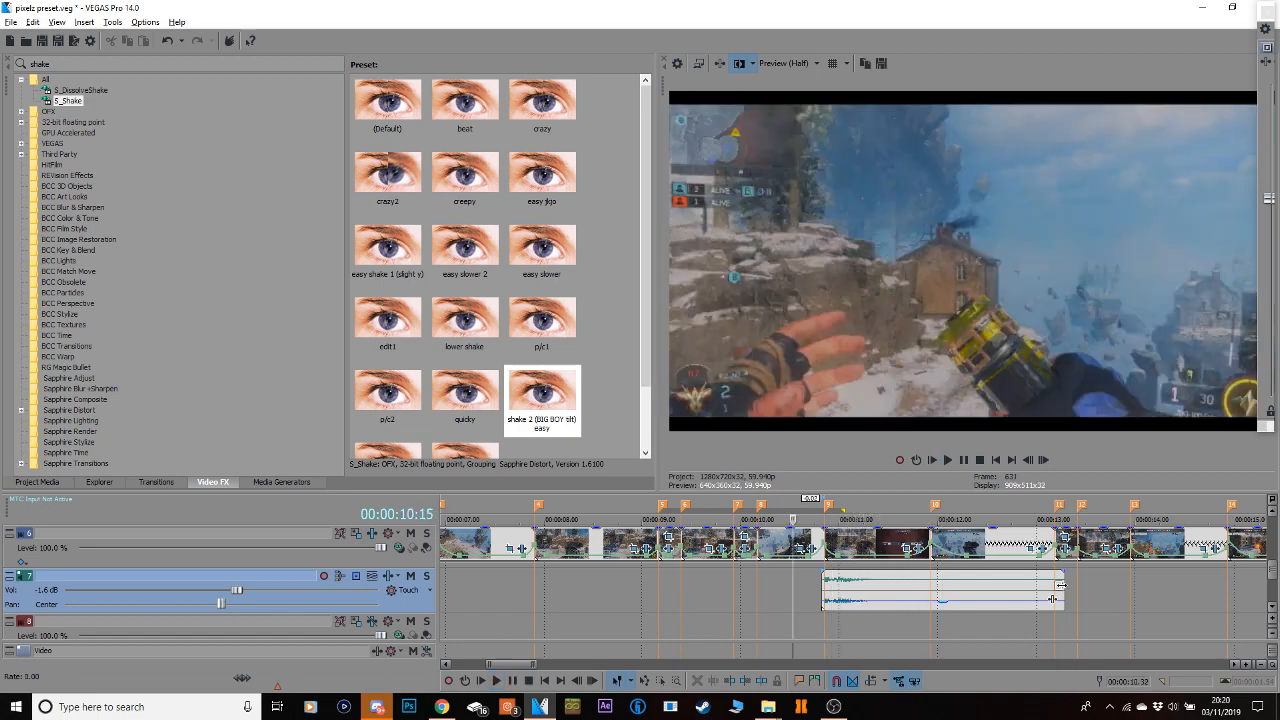
drag(1064, 580, 863, 575)
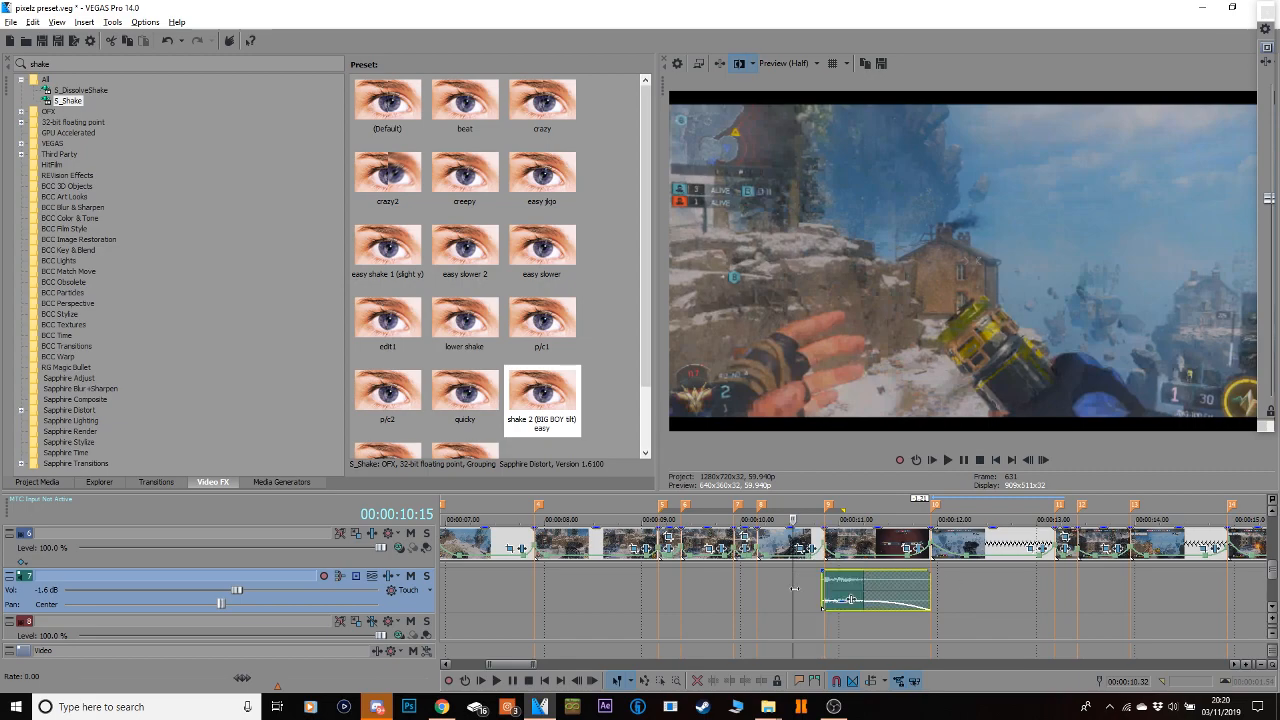
click(784, 598)
key(space)
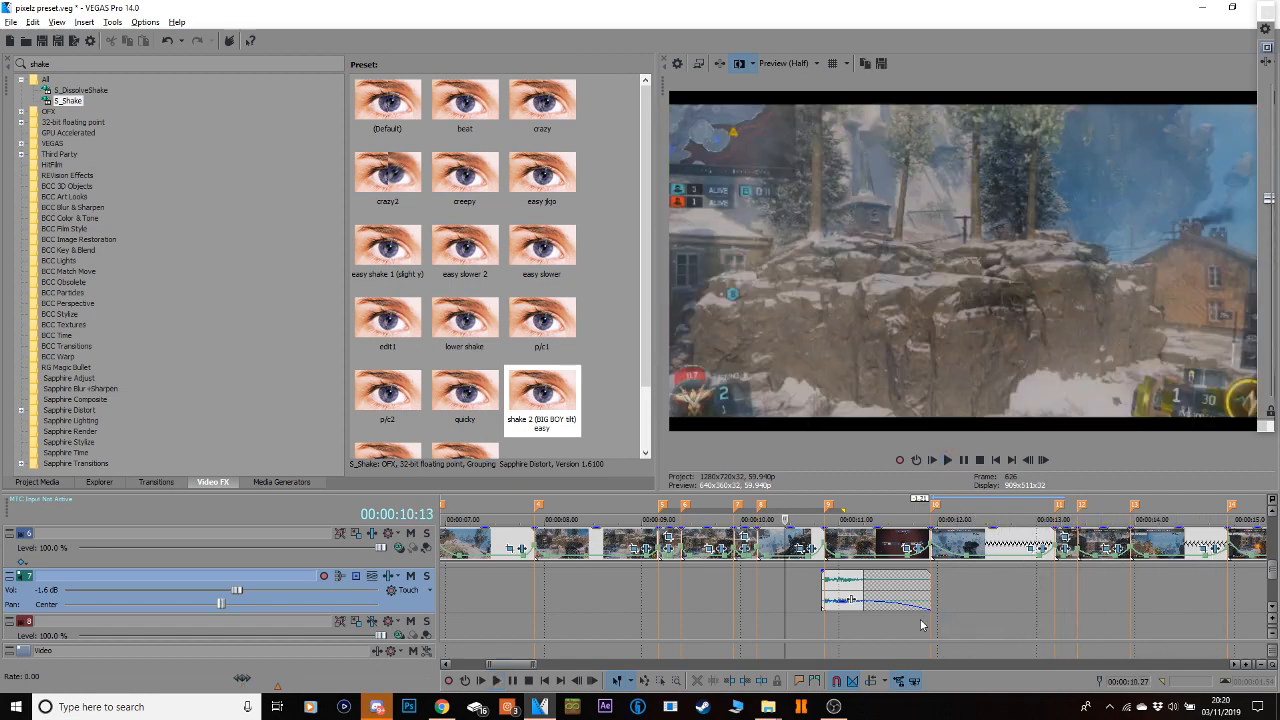
Copy the gunshot sound to marker 14, shift it slightly earlier so its first peak meets the marker, and play it back.
click(828, 586)
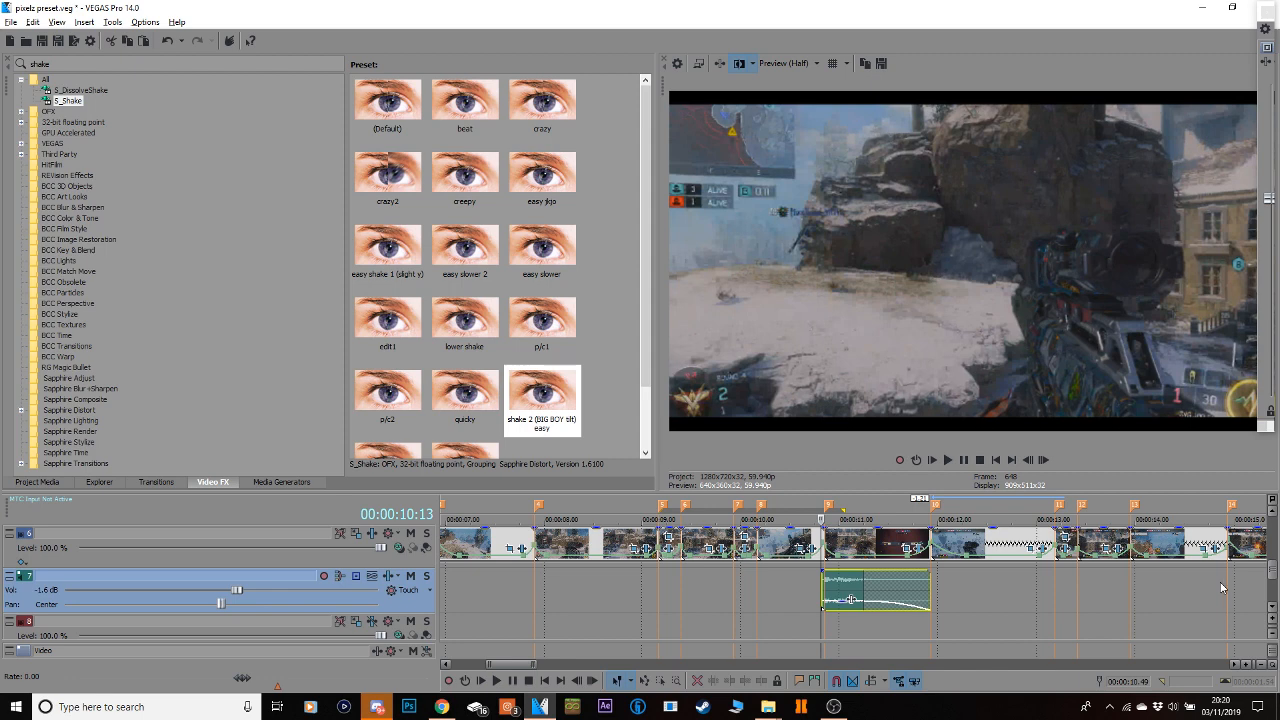
key(ctrl+v)
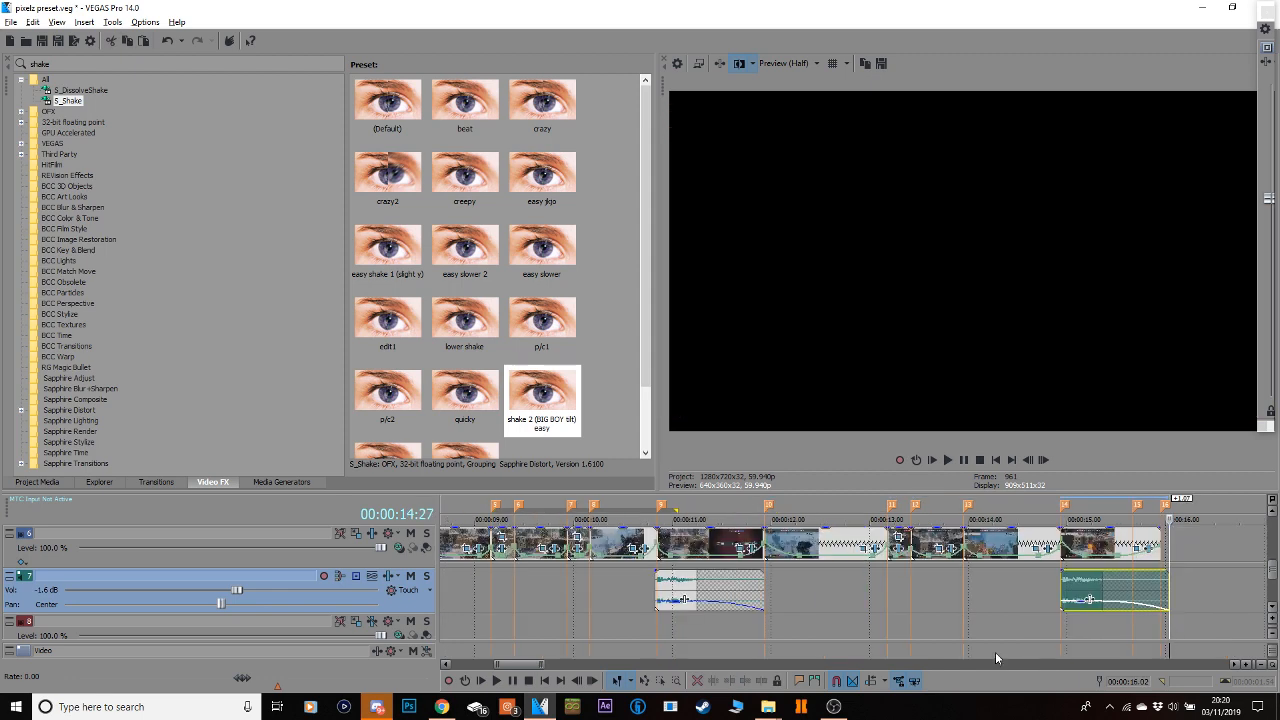
click(1248, 665)
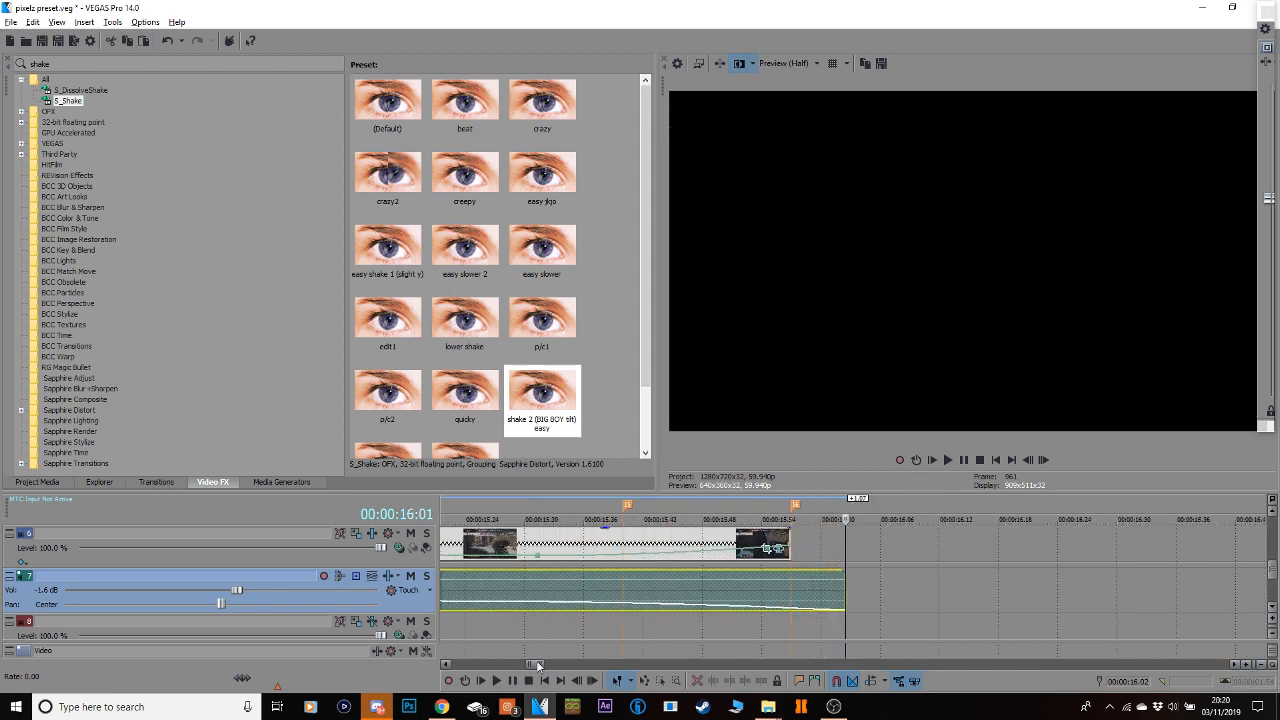
drag(533, 665, 529, 665)
drag(866, 601, 852, 598)
click(800, 597)
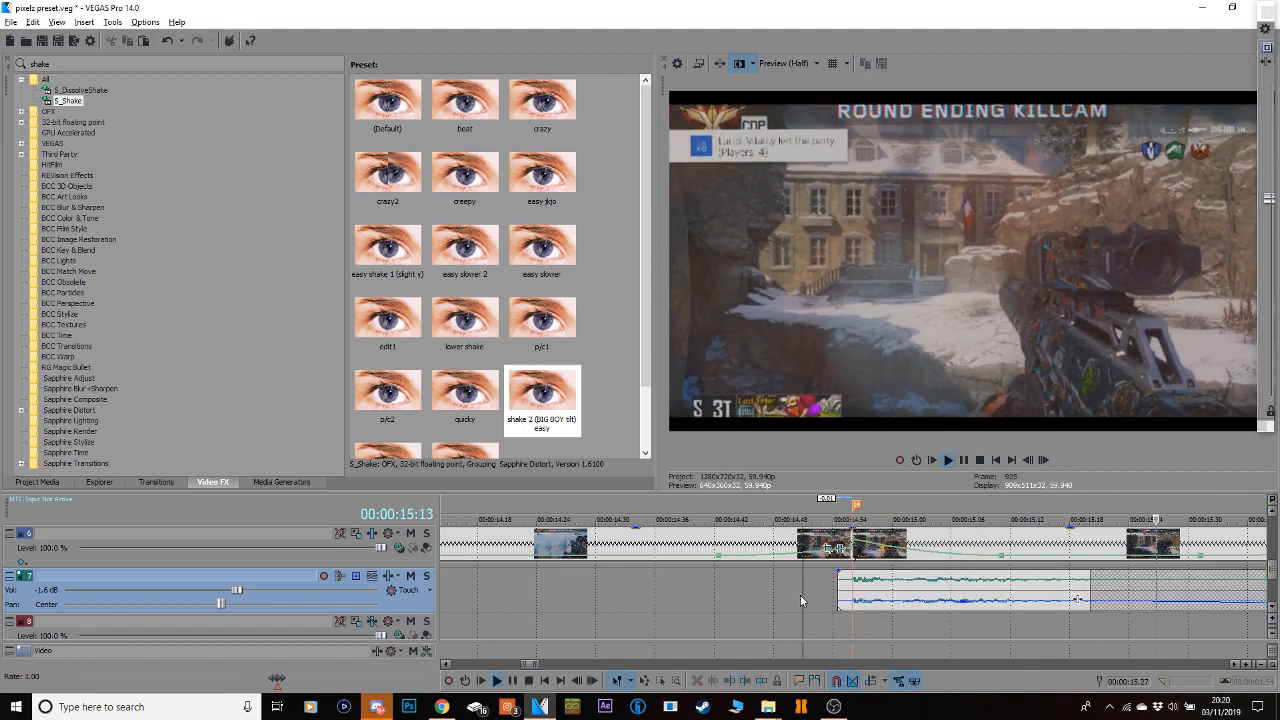
key(space)
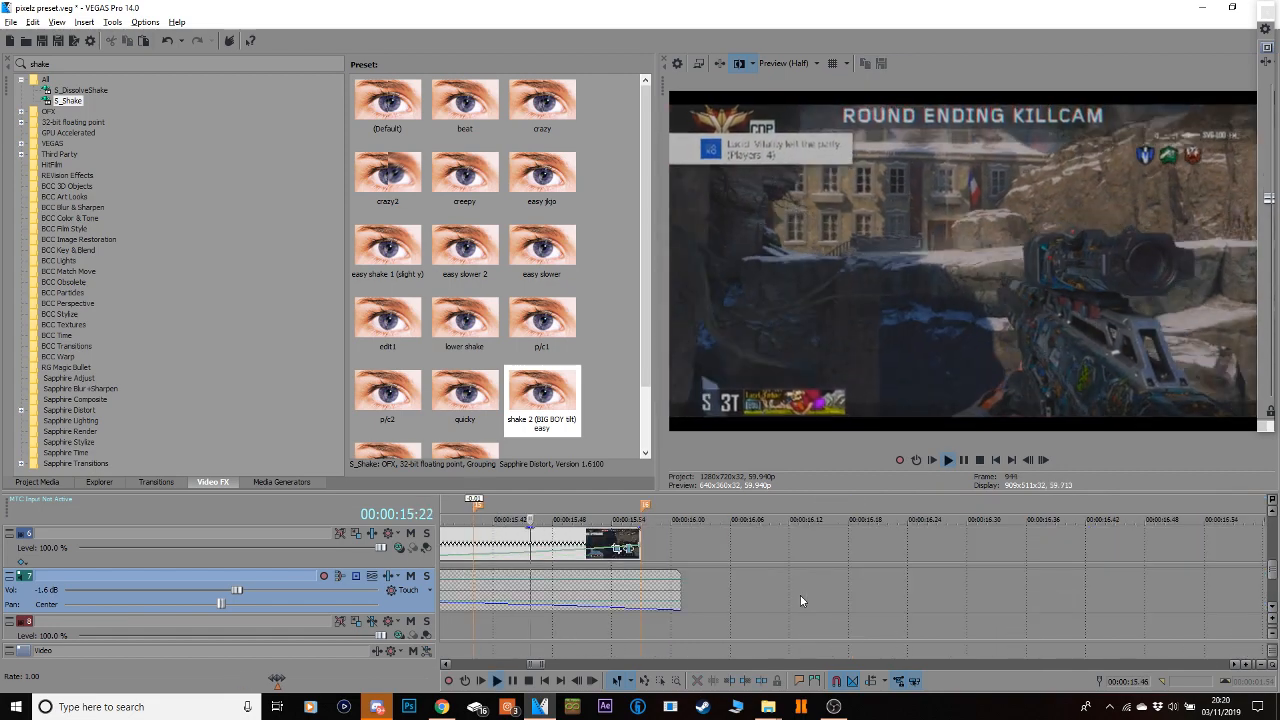
key(space)
Switch to File Explorer, search the Clean clips for edit folder for swoosh, and open the Swoosh (Transition) folder.
click(1260, 664)
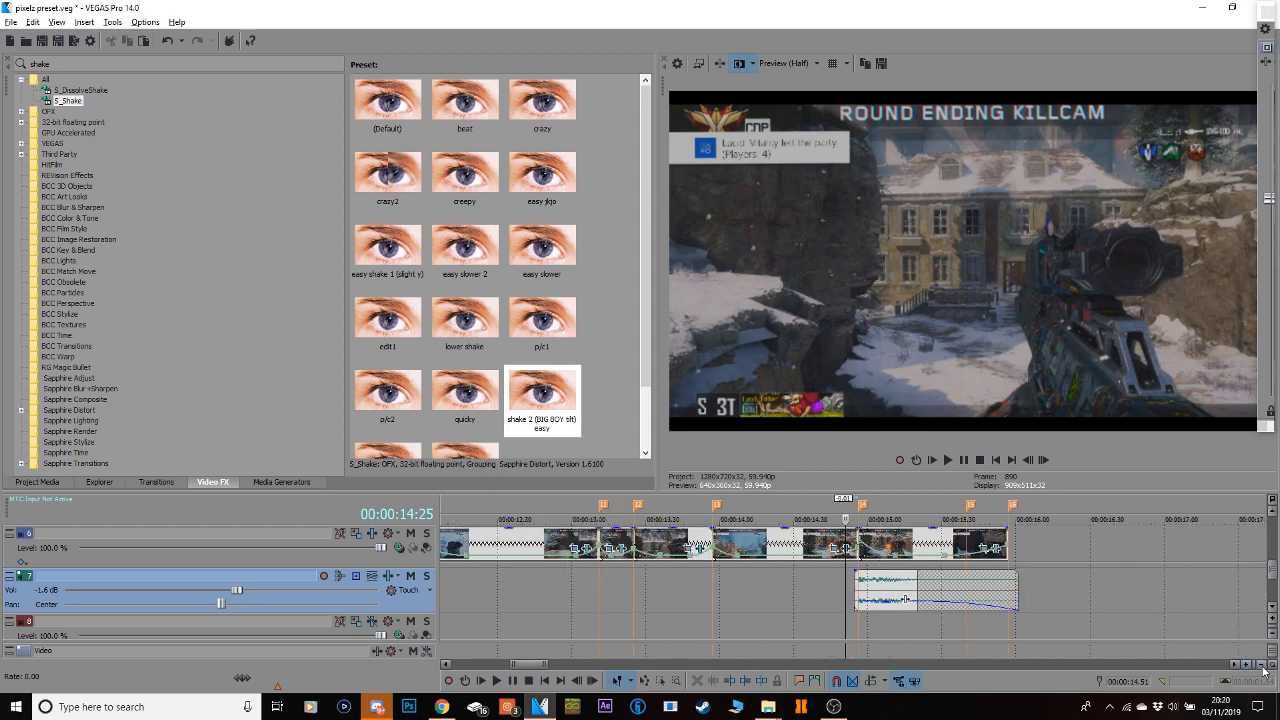
mouse_move(765, 706)
click(912, 645)
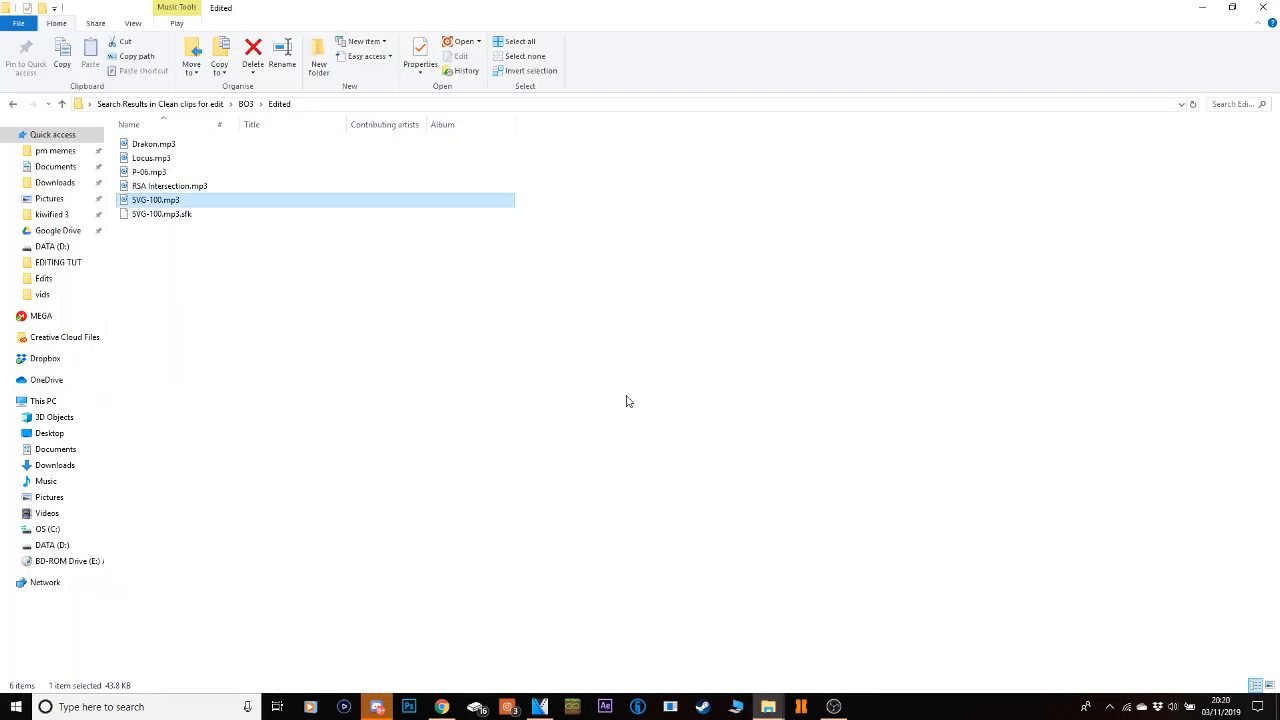
click(12, 104)
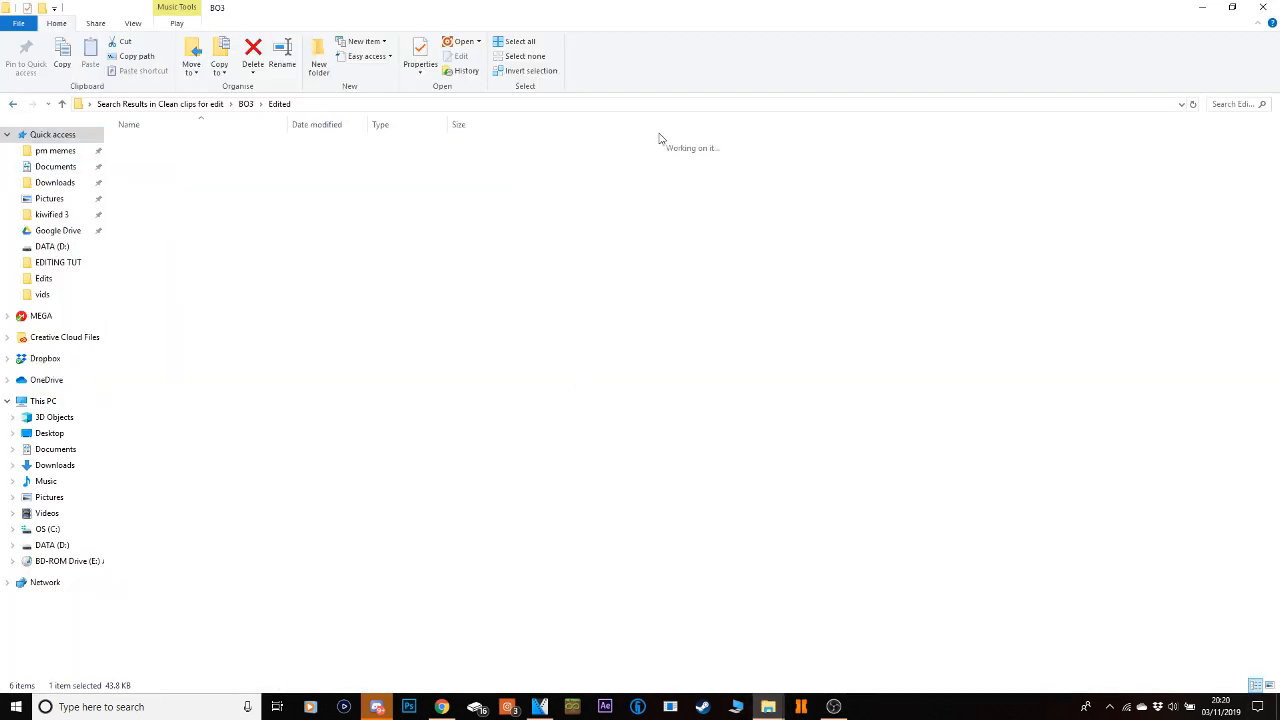
click(1224, 104)
text(swo)
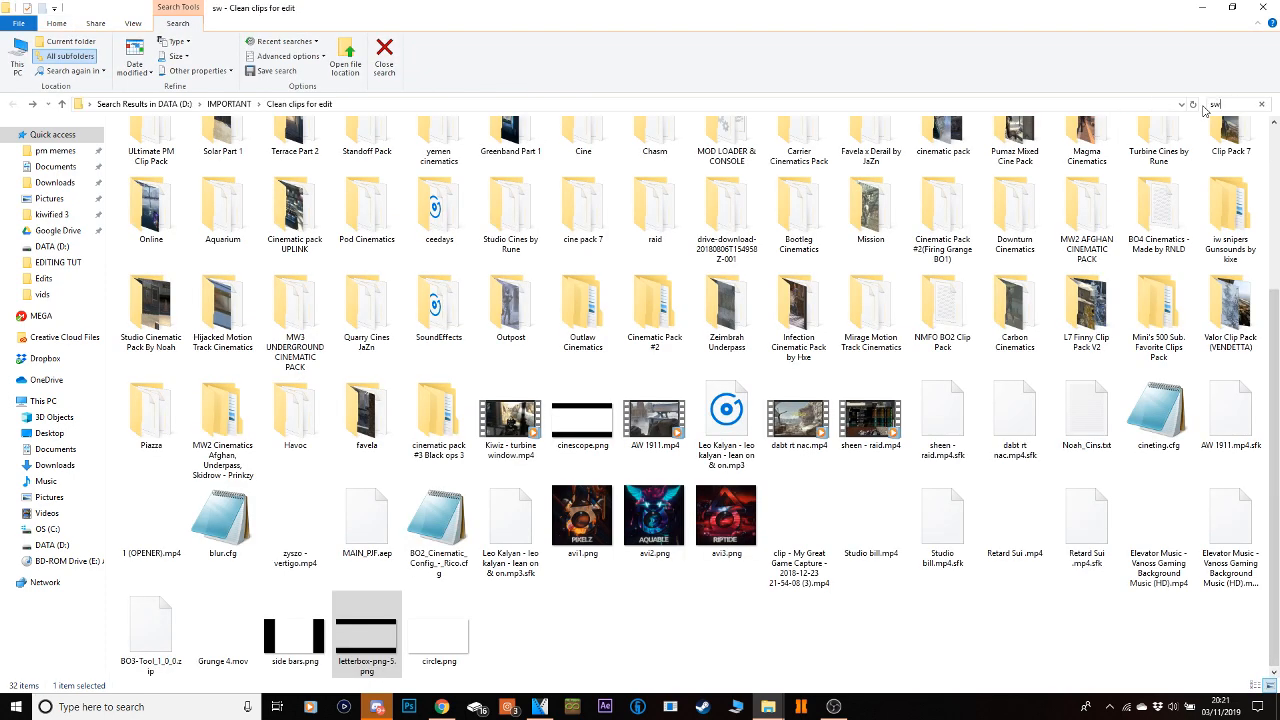
text(os)
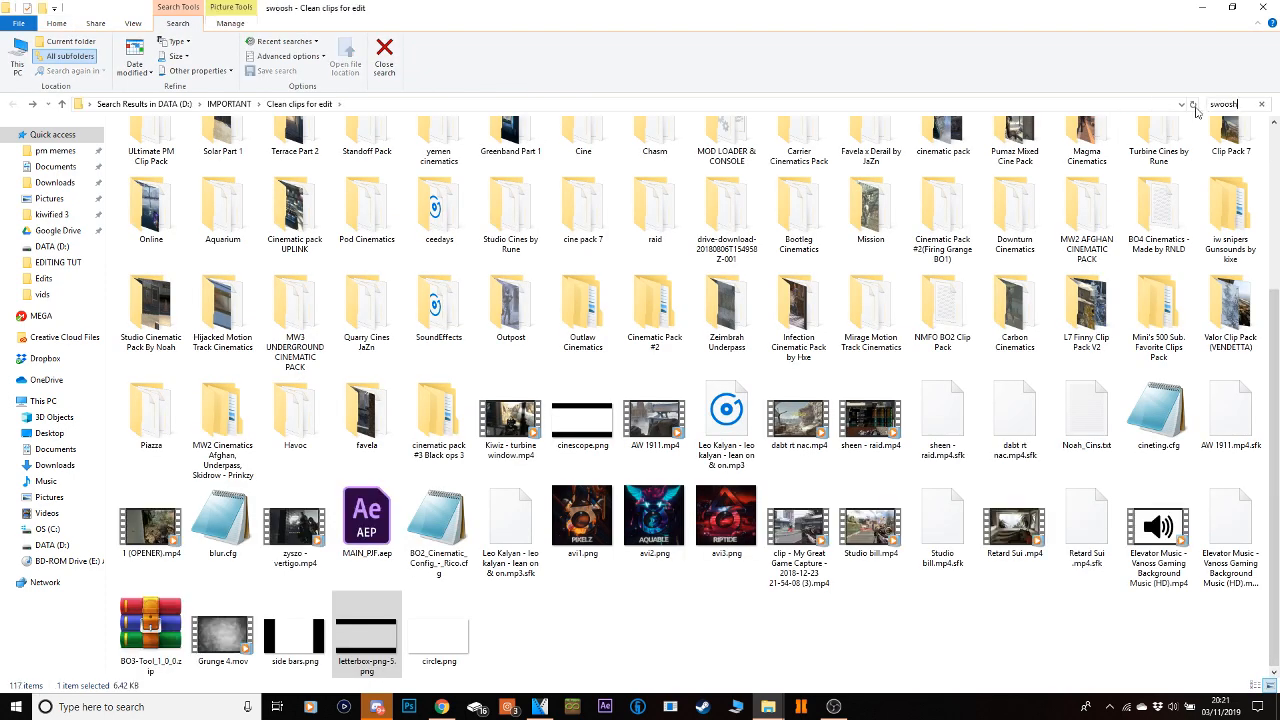
double_click(163, 163)
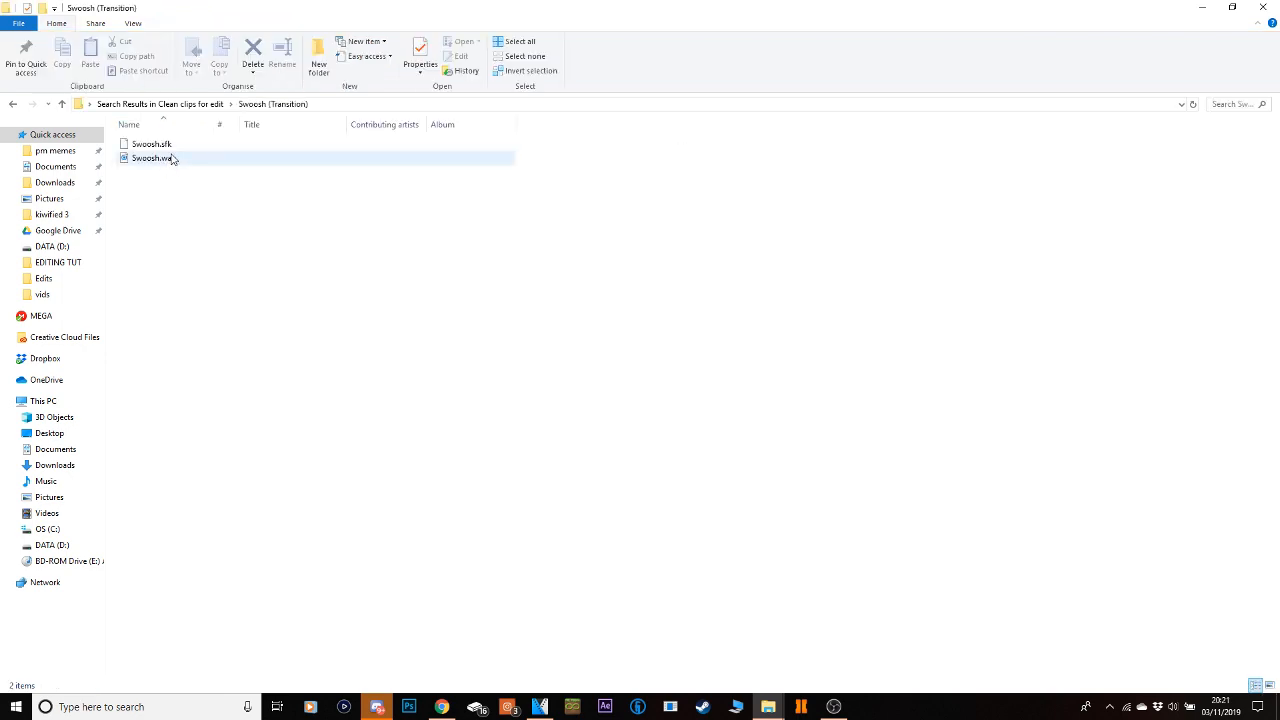
Add Swoosh.wav around marker 14 on a new audio track and place that track directly below the gunshot track.
drag(172, 160, 829, 638)
drag(858, 577, 860, 546)
drag(416, 556, 420, 539)
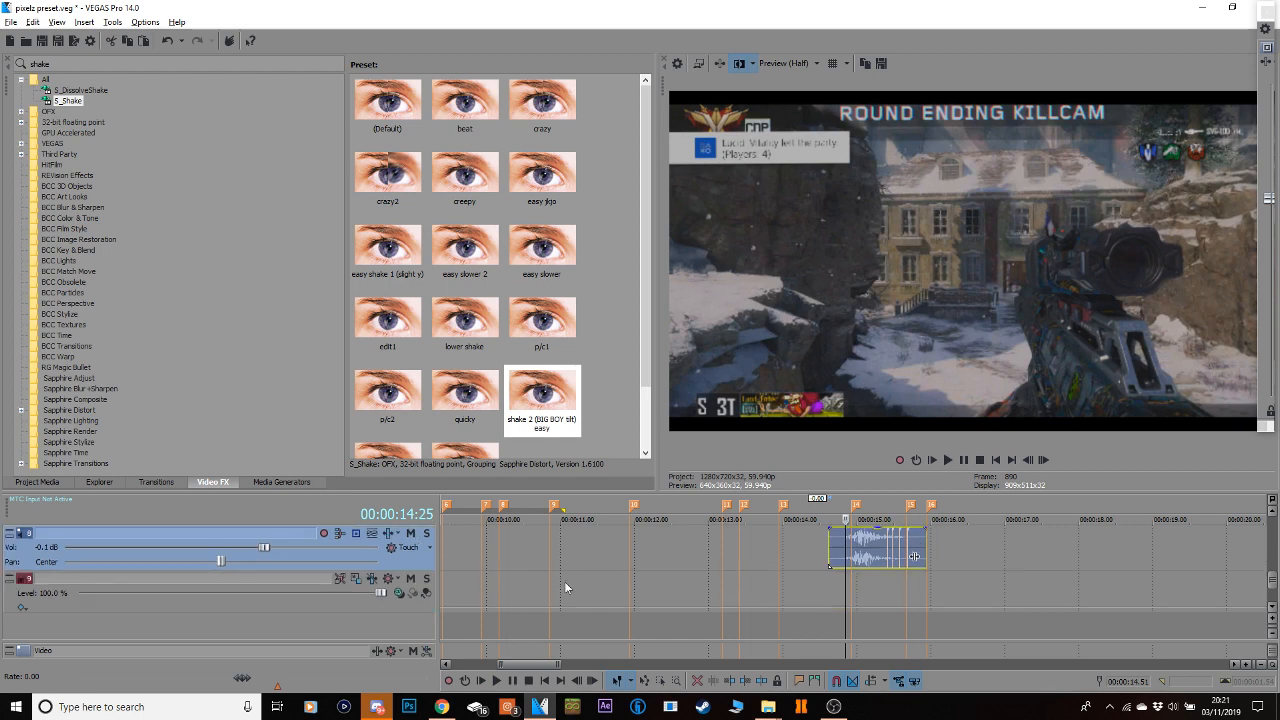
drag(1267, 583, 1271, 572)
Shift the swoosh sound earlier so it starts at the playback cursor between markers 13 and 14, and play it back.
click(780, 578)
key(space)
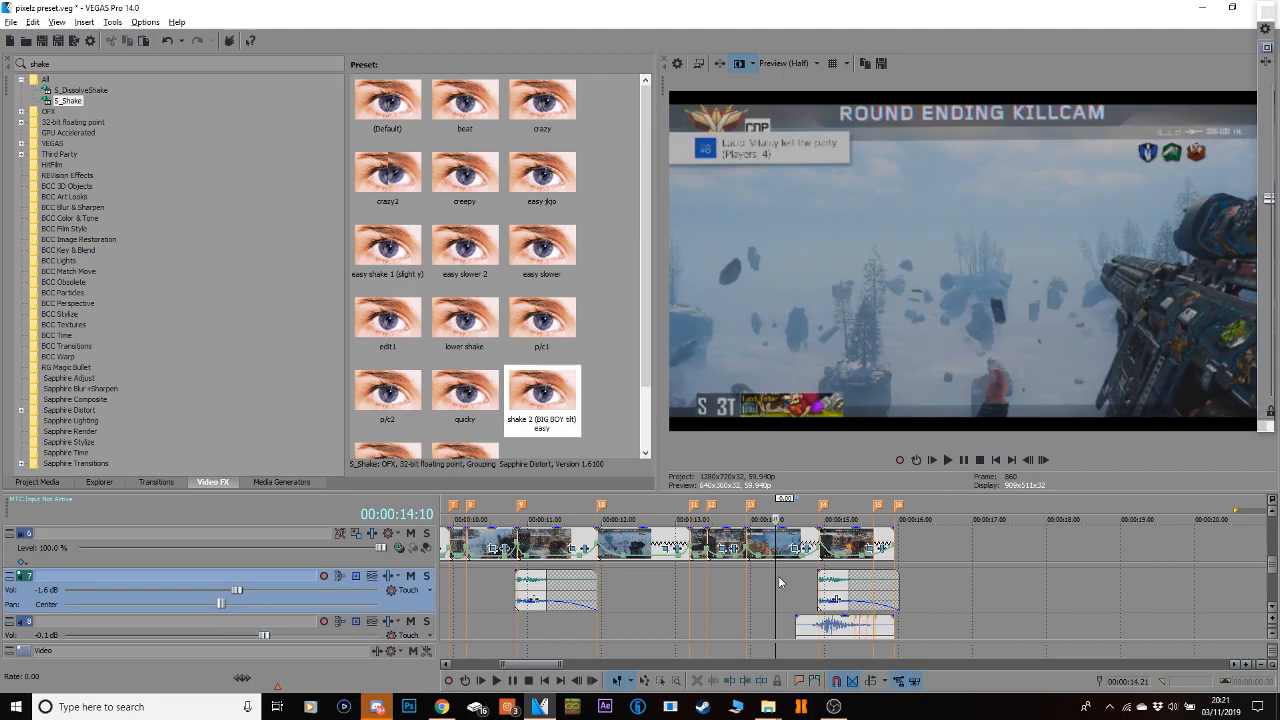
key(space)
drag(835, 628, 817, 630)
key(space)
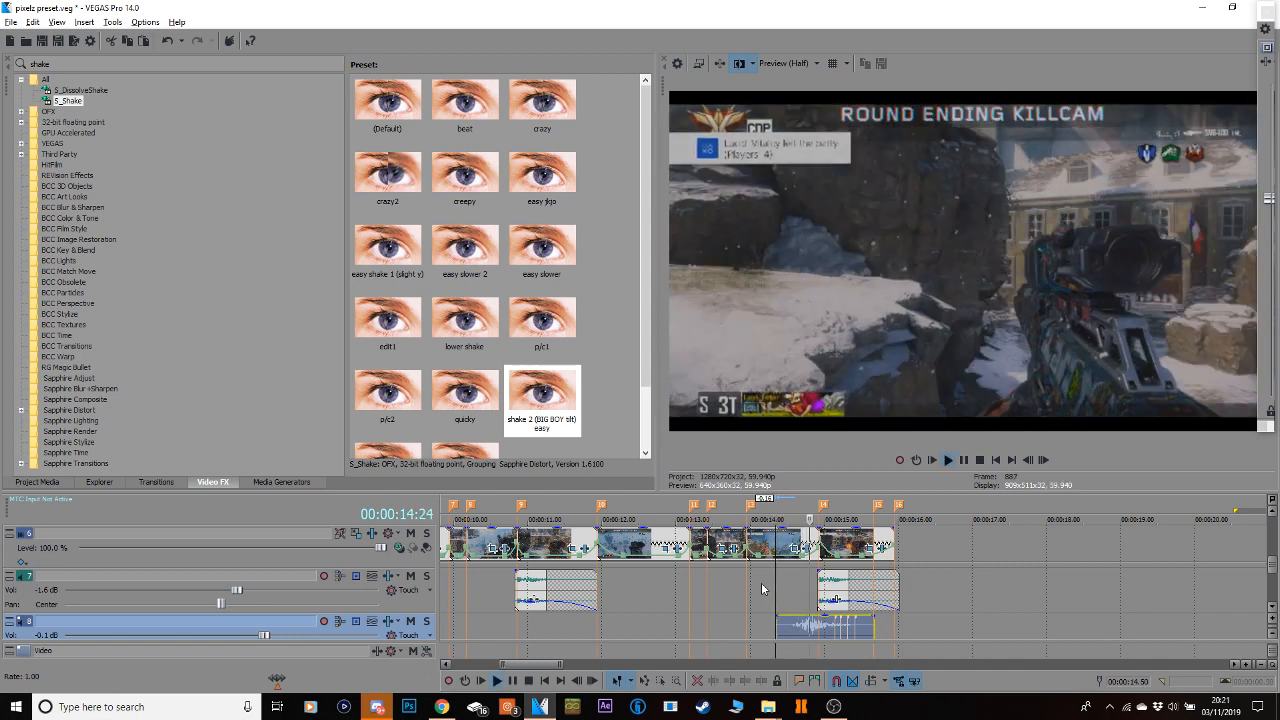
key(space)
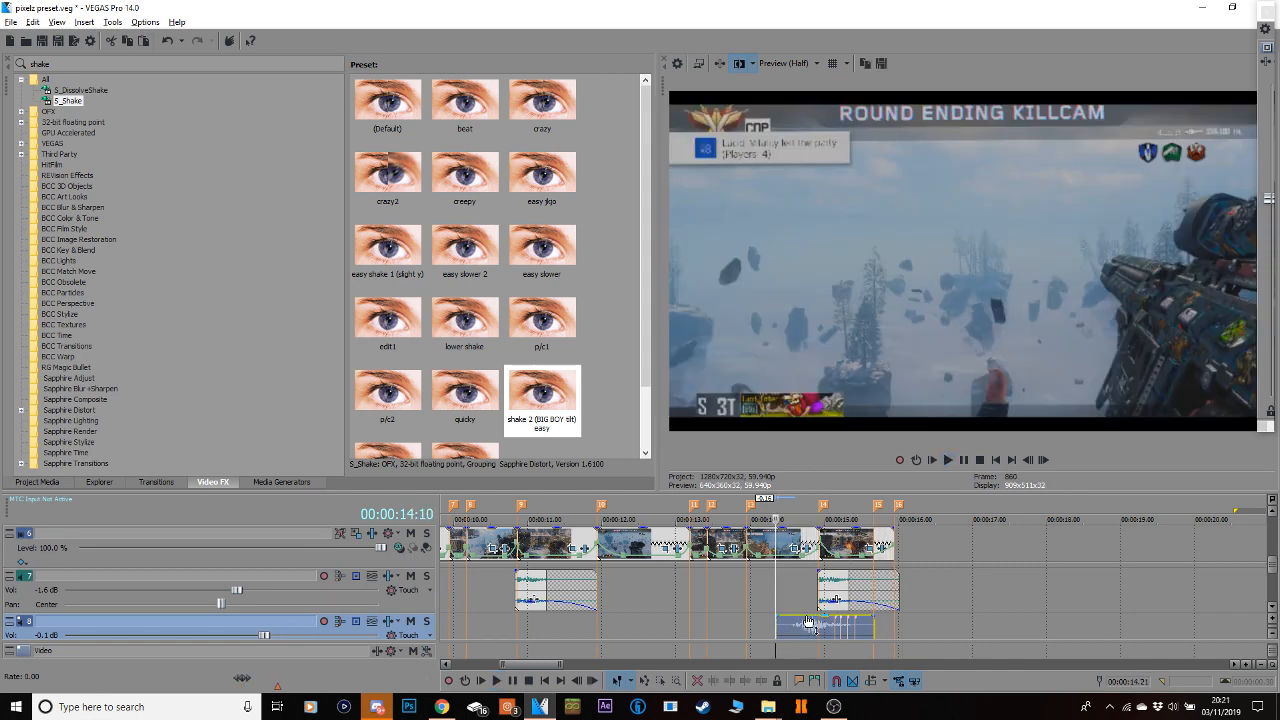
Copy the swoosh sound to just before marker 9, shift the copy slightly earlier, and play back the sequence.
click(802, 627)
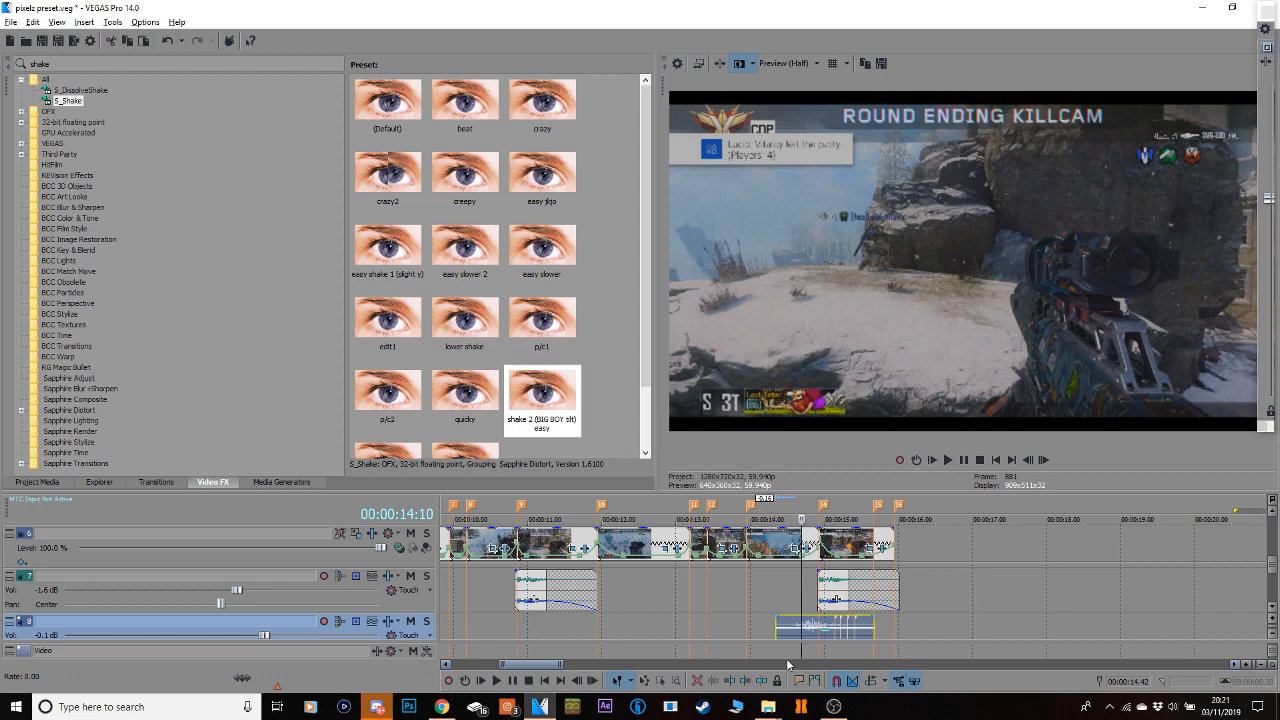
click(486, 617)
key(ctrl+v)
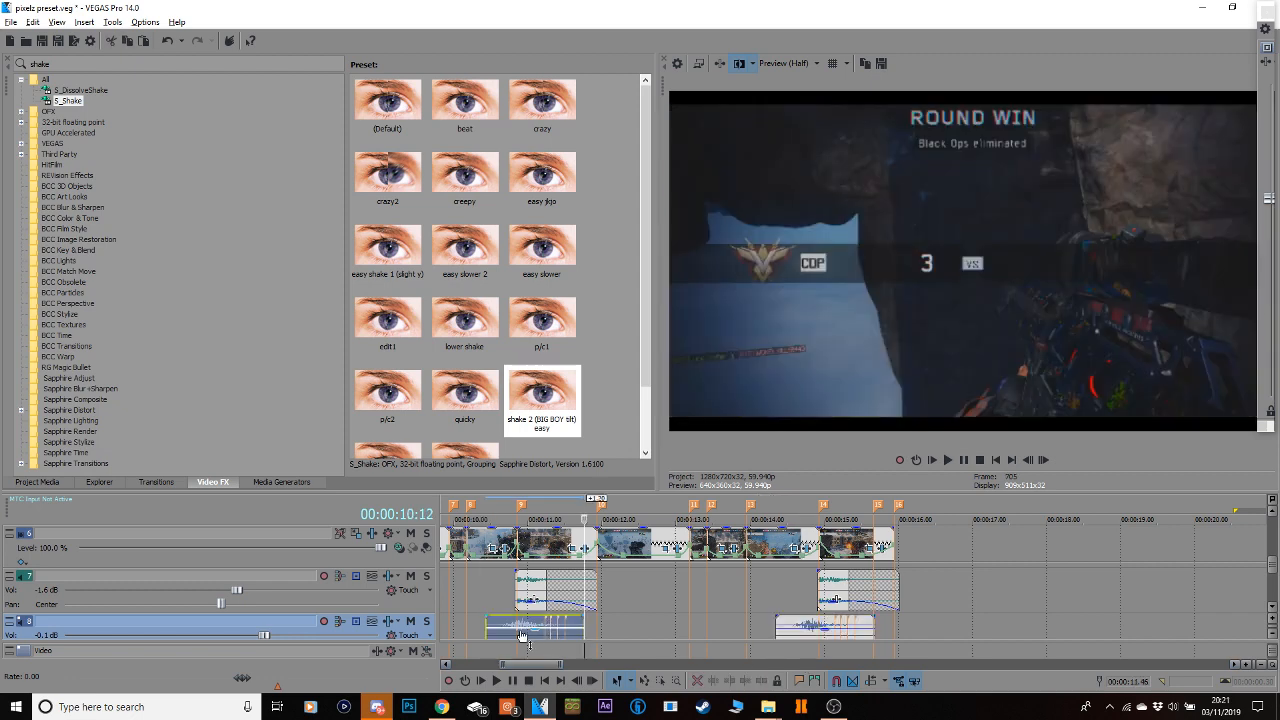
drag(510, 627, 498, 626)
click(470, 592)
key(space)
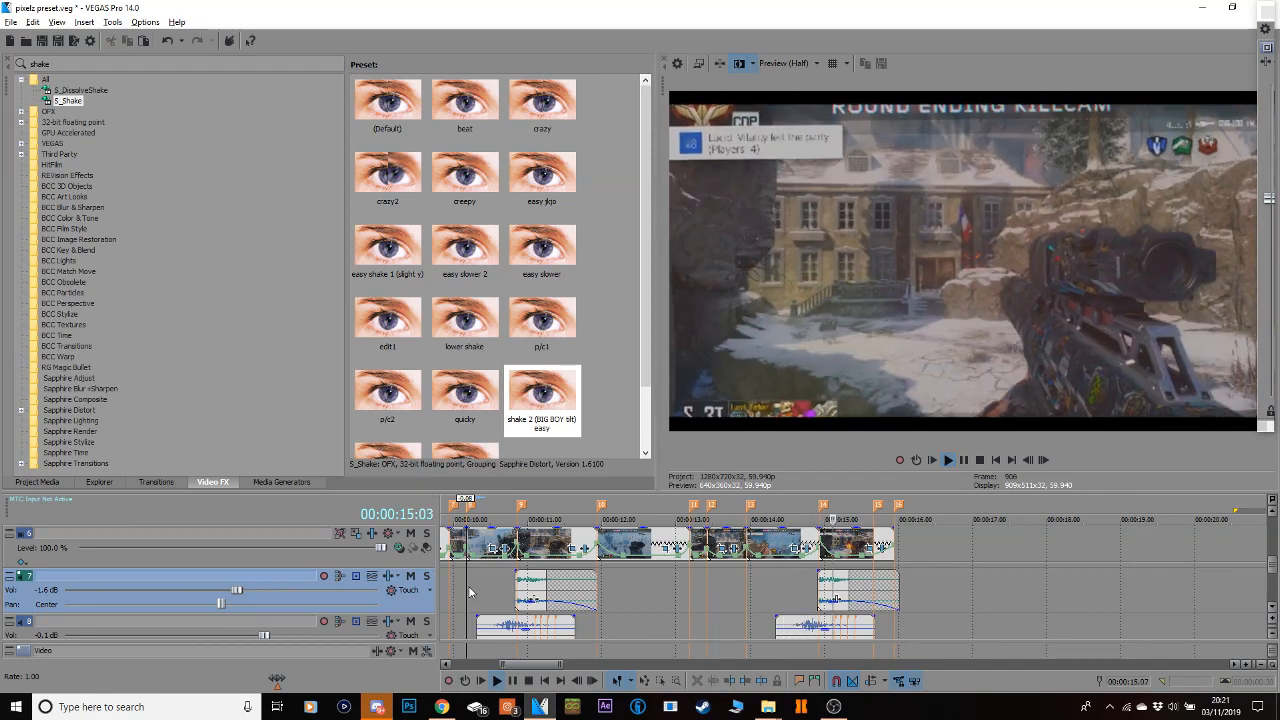
key(space)
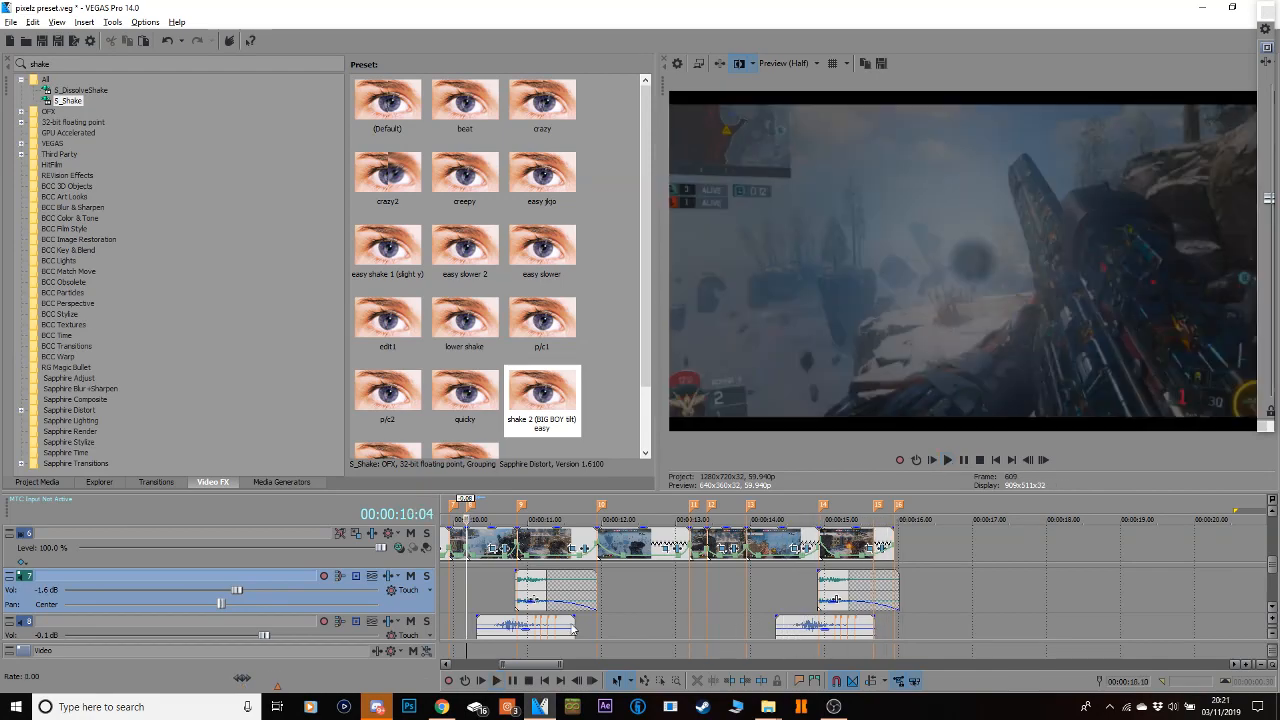
Paste another swoosh around marker 10, overlap its start with the end of the previous swoosh, and play back the sequence.
click(527, 626)
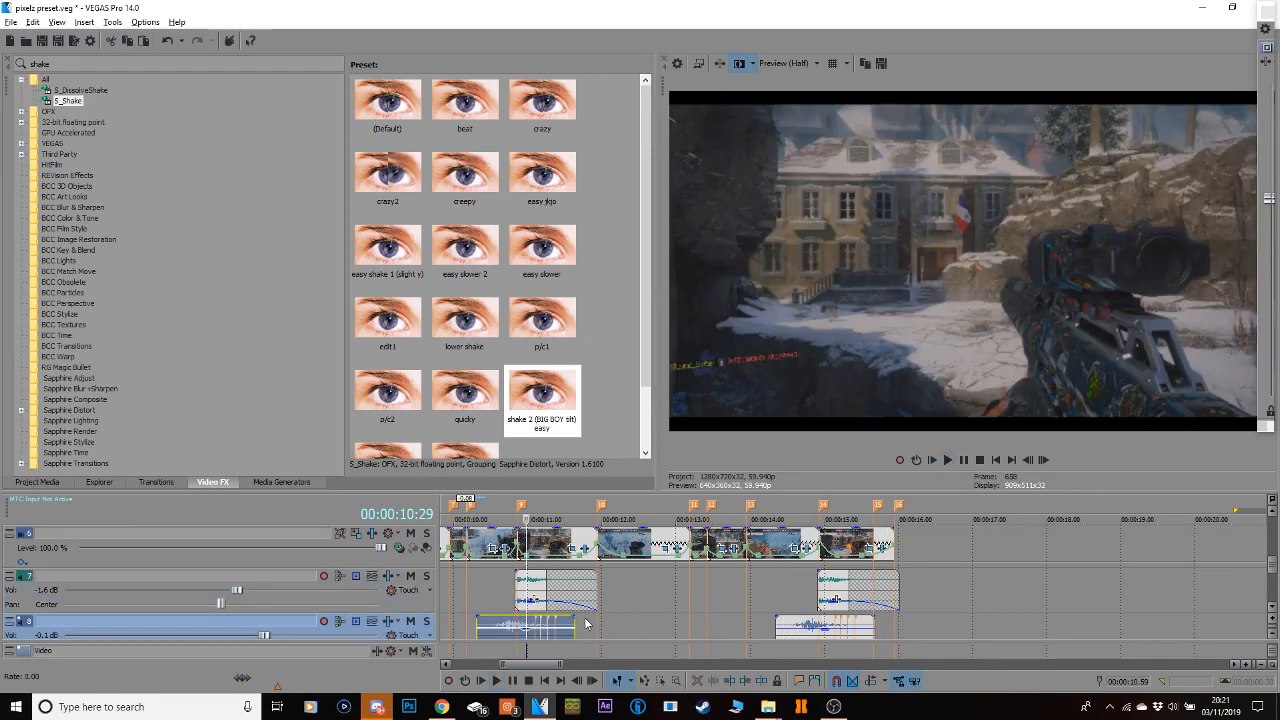
click(582, 625)
key(ctrl+v)
drag(624, 624, 605, 625)
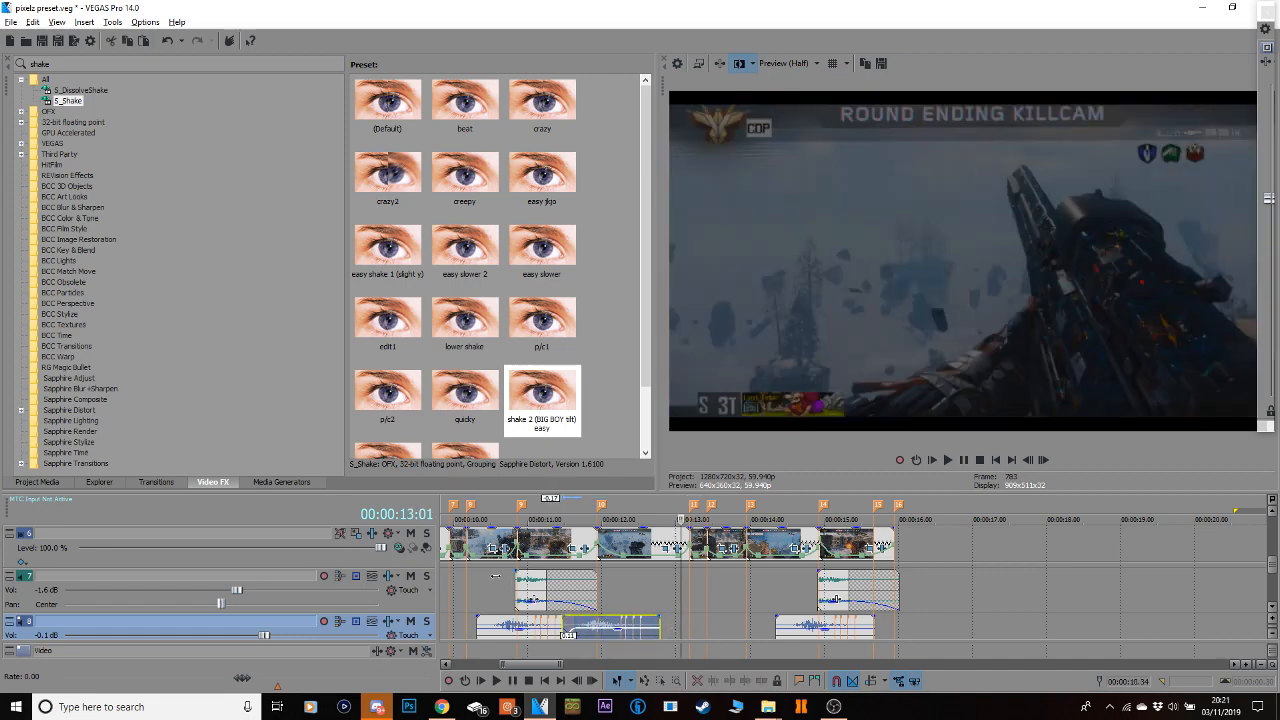
click(495, 577)
key(space)
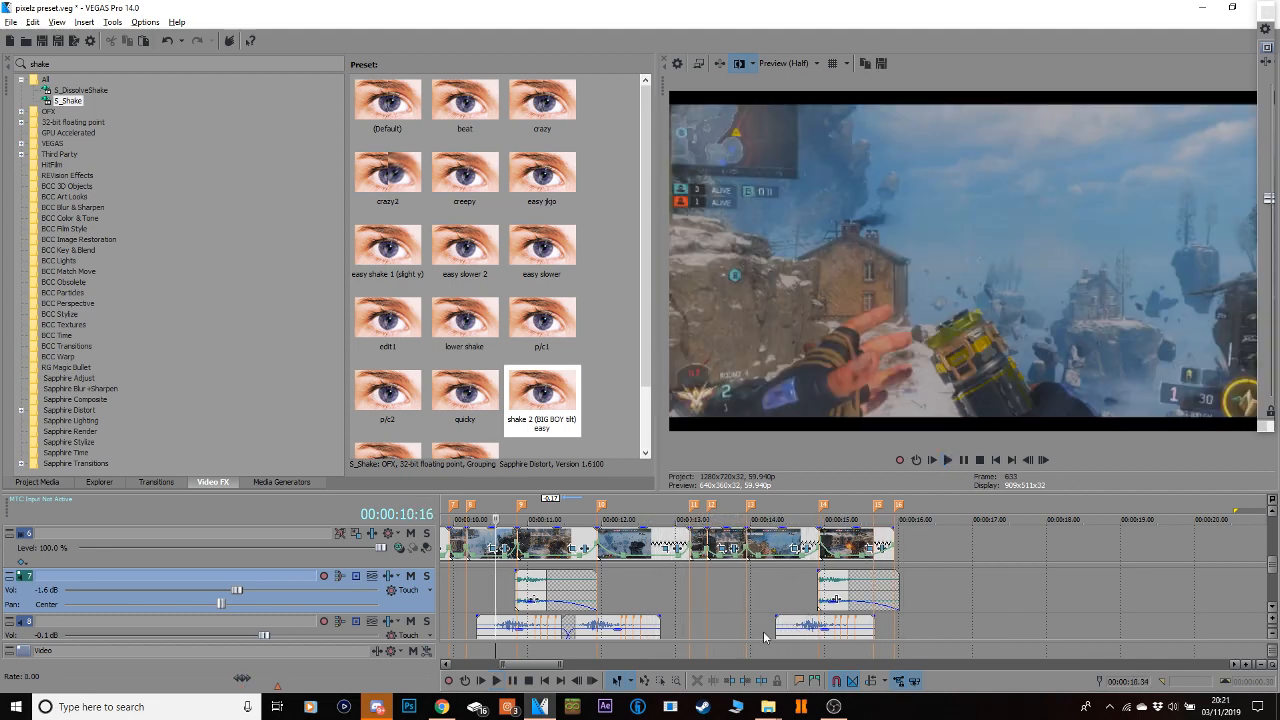
Search the video effects for rsmb and apply the prezh preset of RSMB to the whole of video track 6.
click(552, 535)
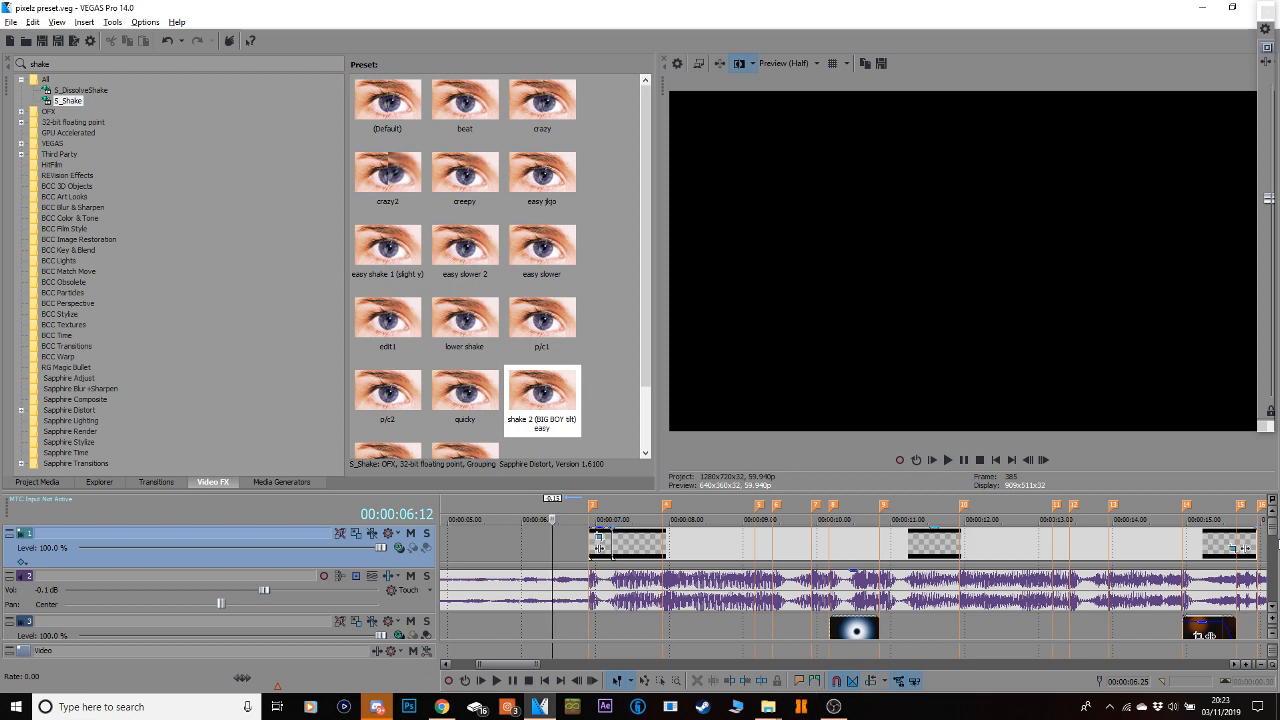
drag(1273, 534, 1273, 566)
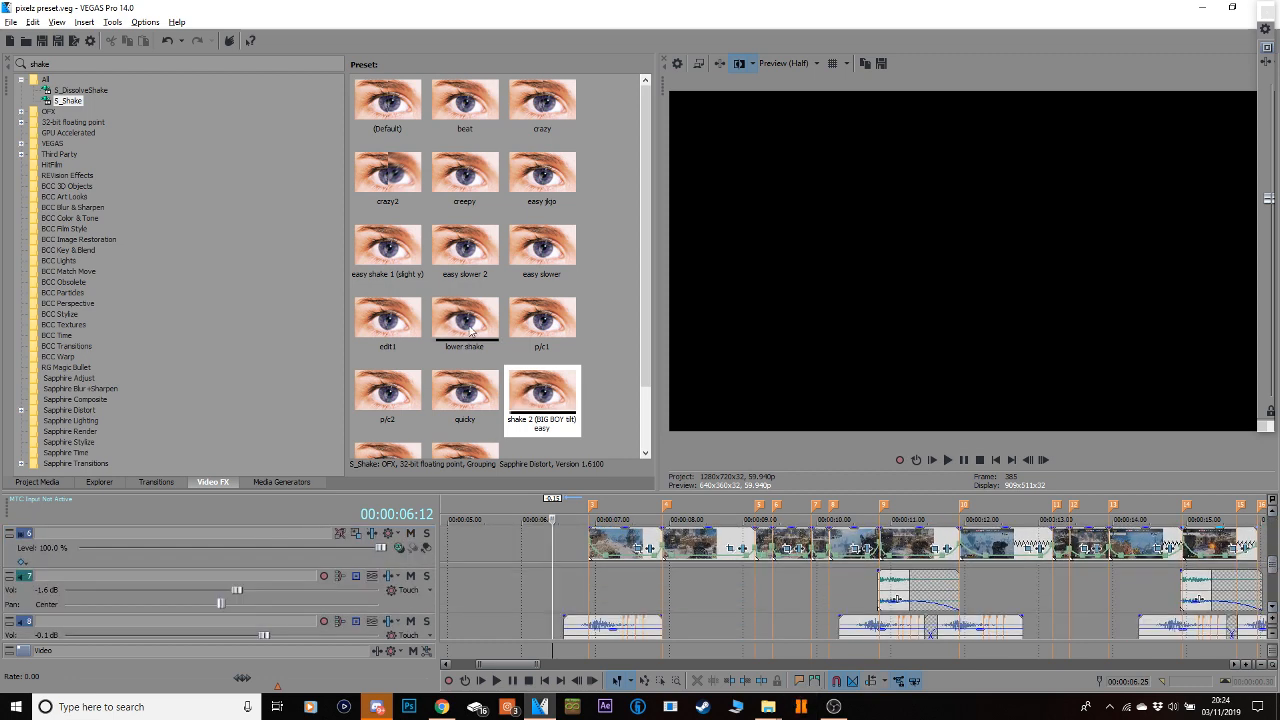
click(64, 63)
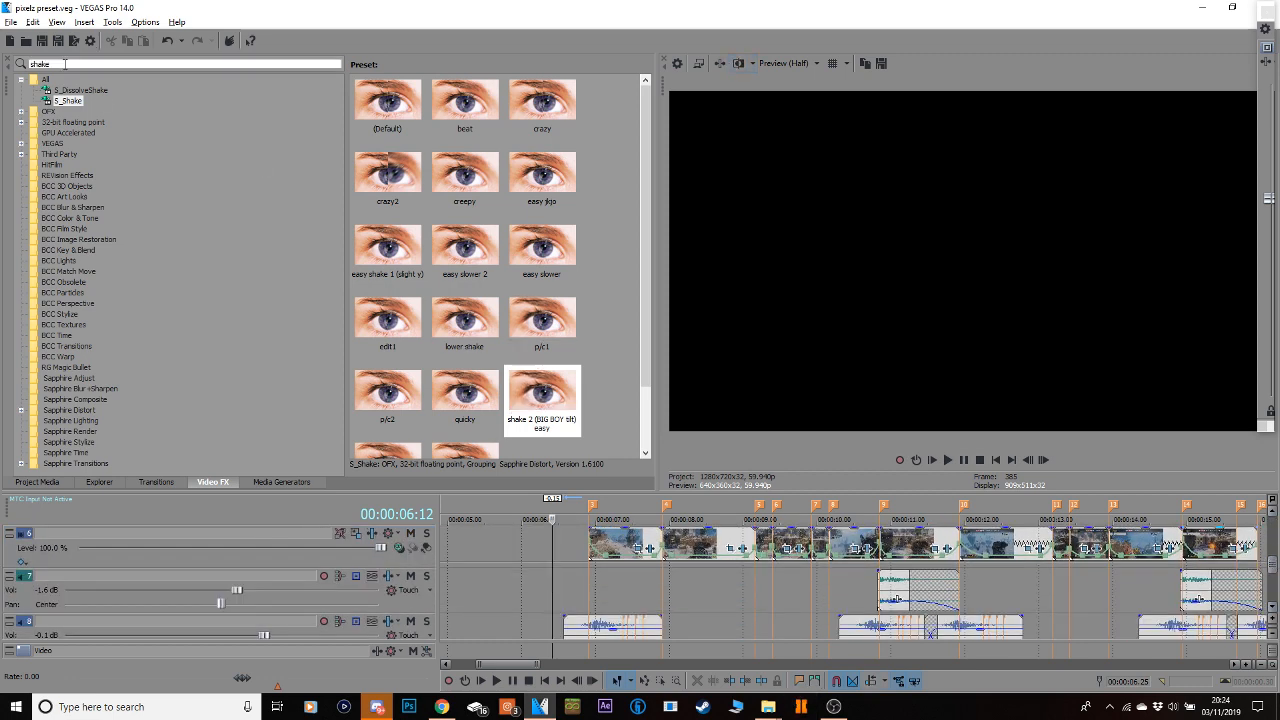
text(rsmb)
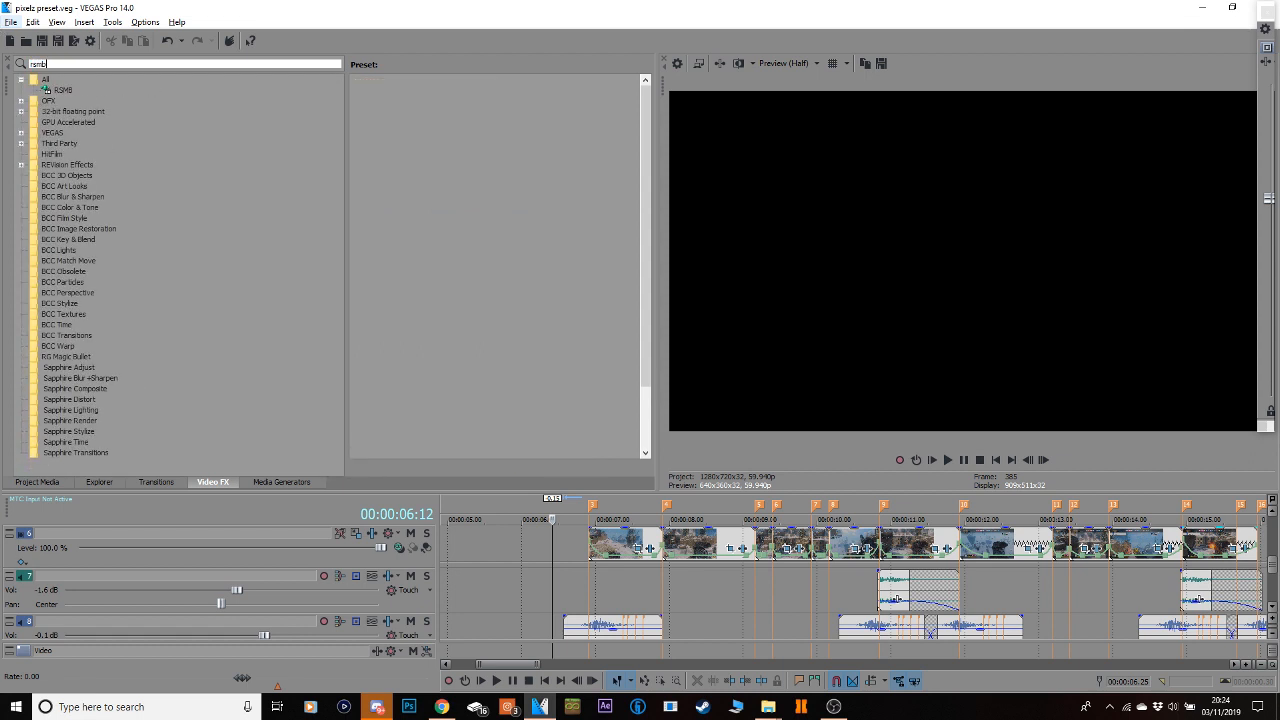
click(62, 90)
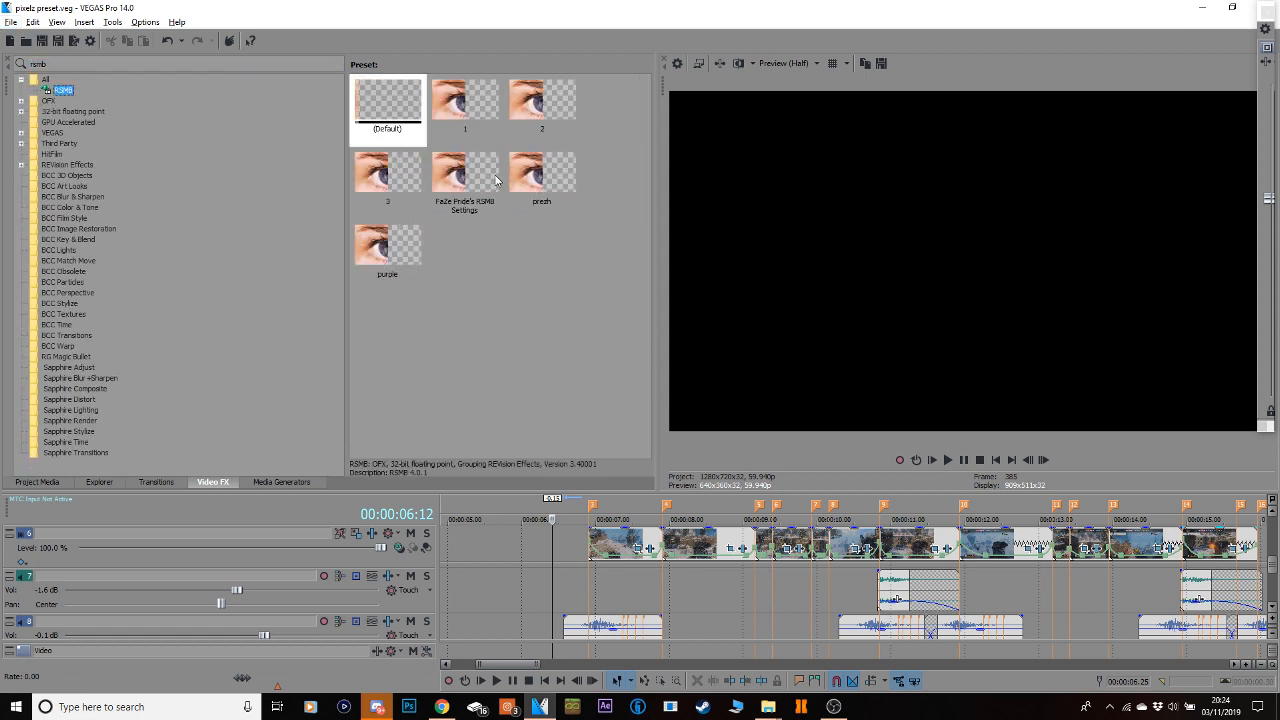
drag(576, 182, 655, 507)
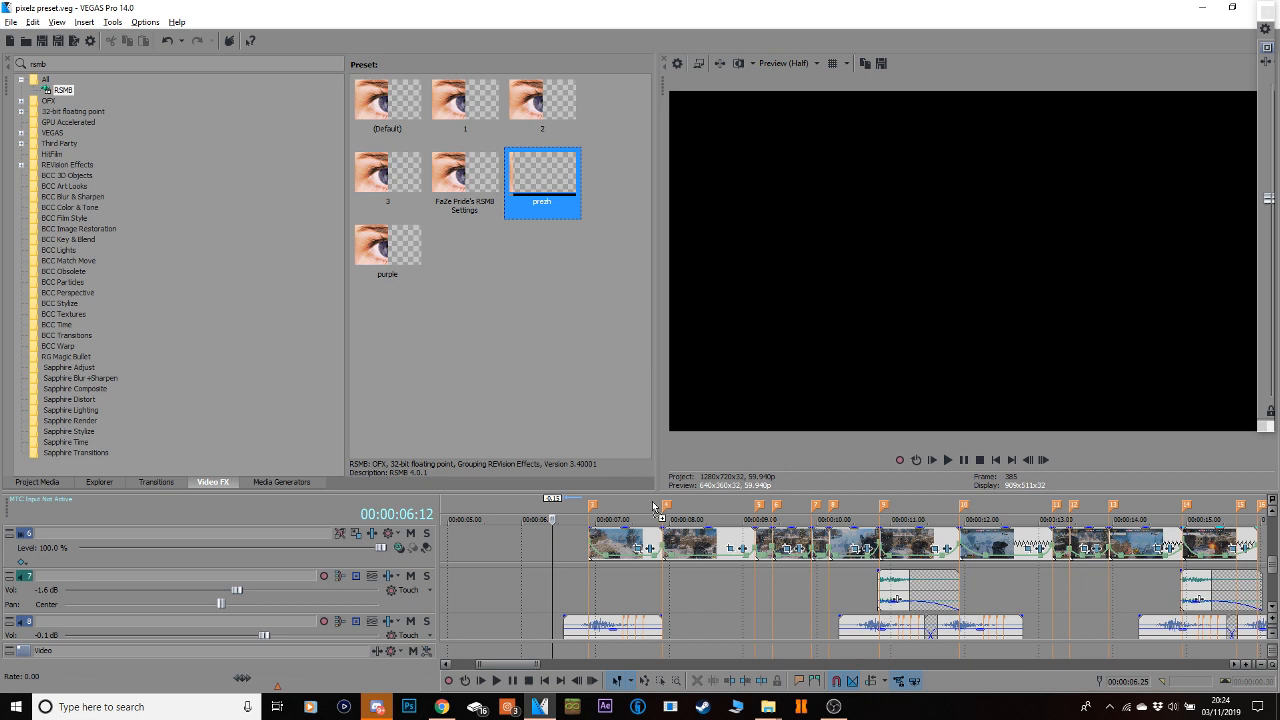
drag(549, 541, 549, 539)
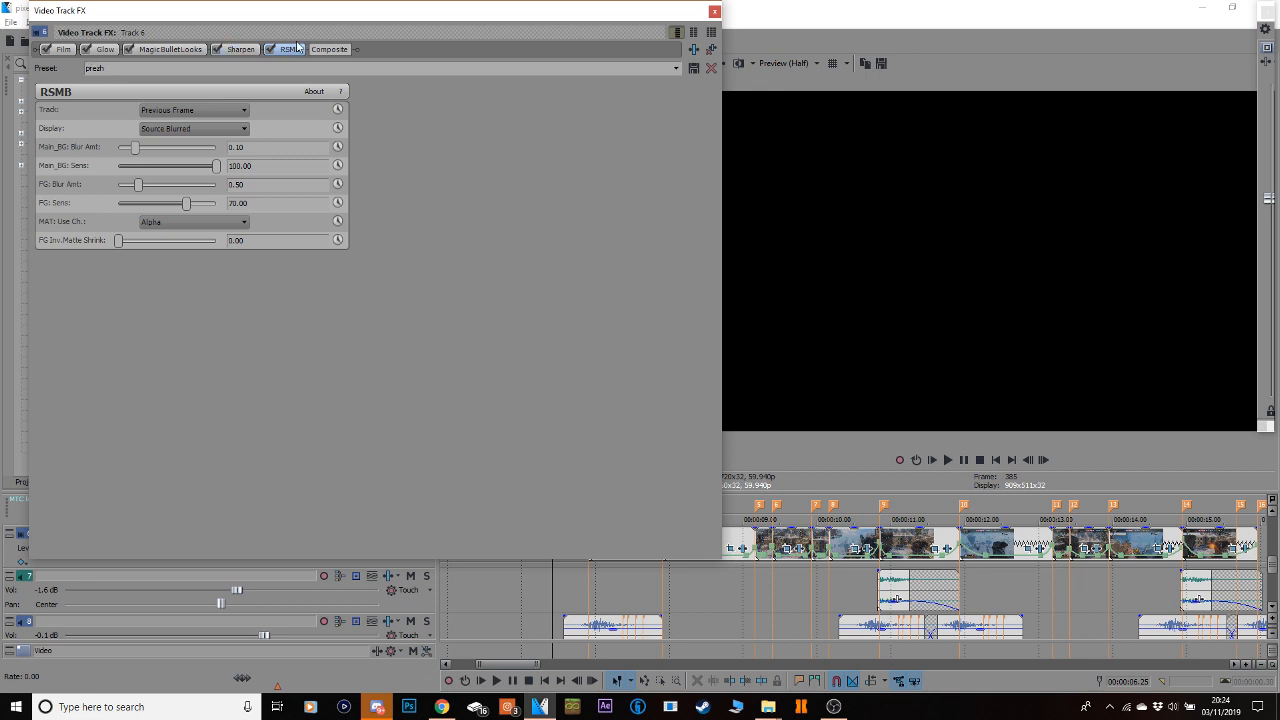
click(714, 13)
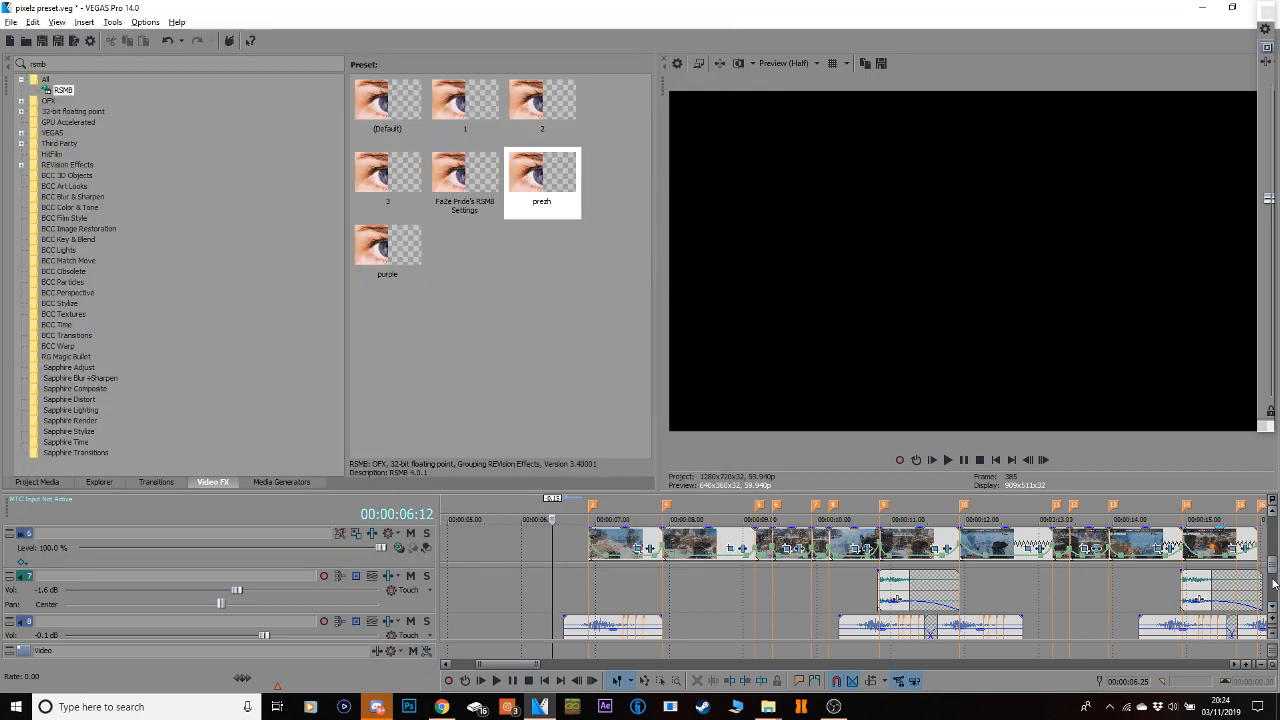
drag(1273, 567, 1270, 557)
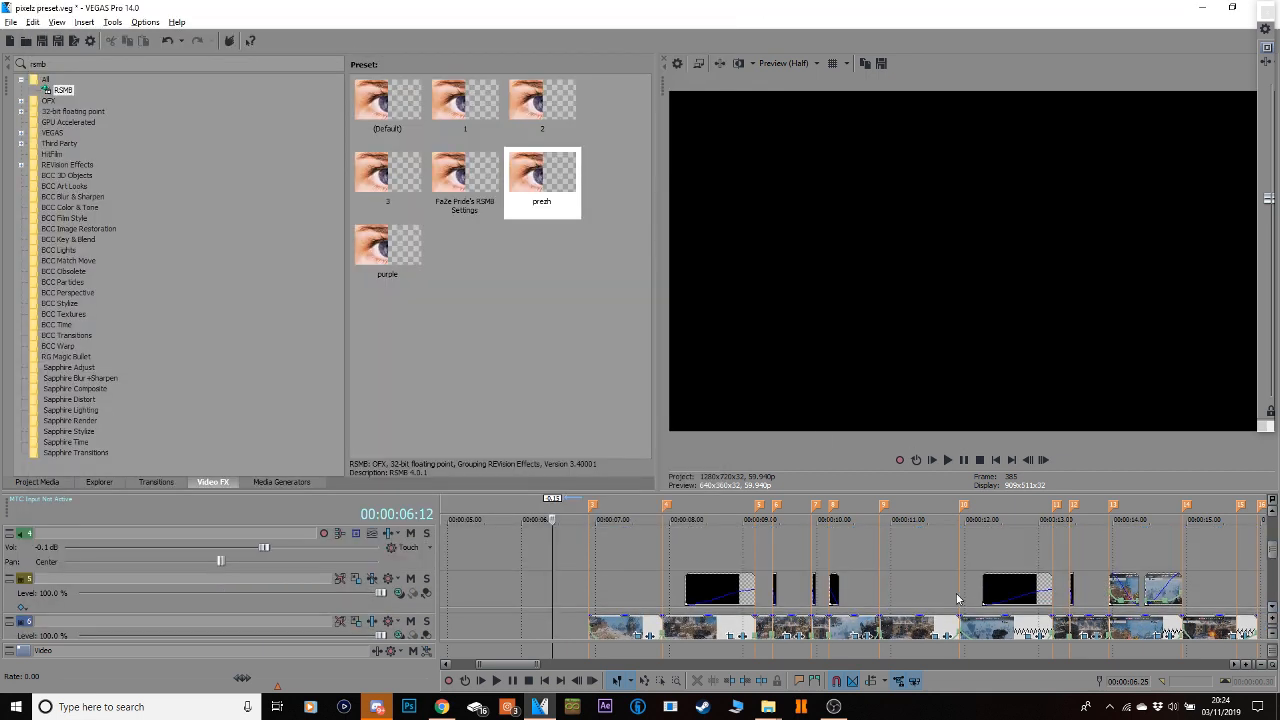
Apply the prezh preset of RSMB to the whole of video track 5 and dismiss the effect's settings.
drag(541, 180, 621, 578)
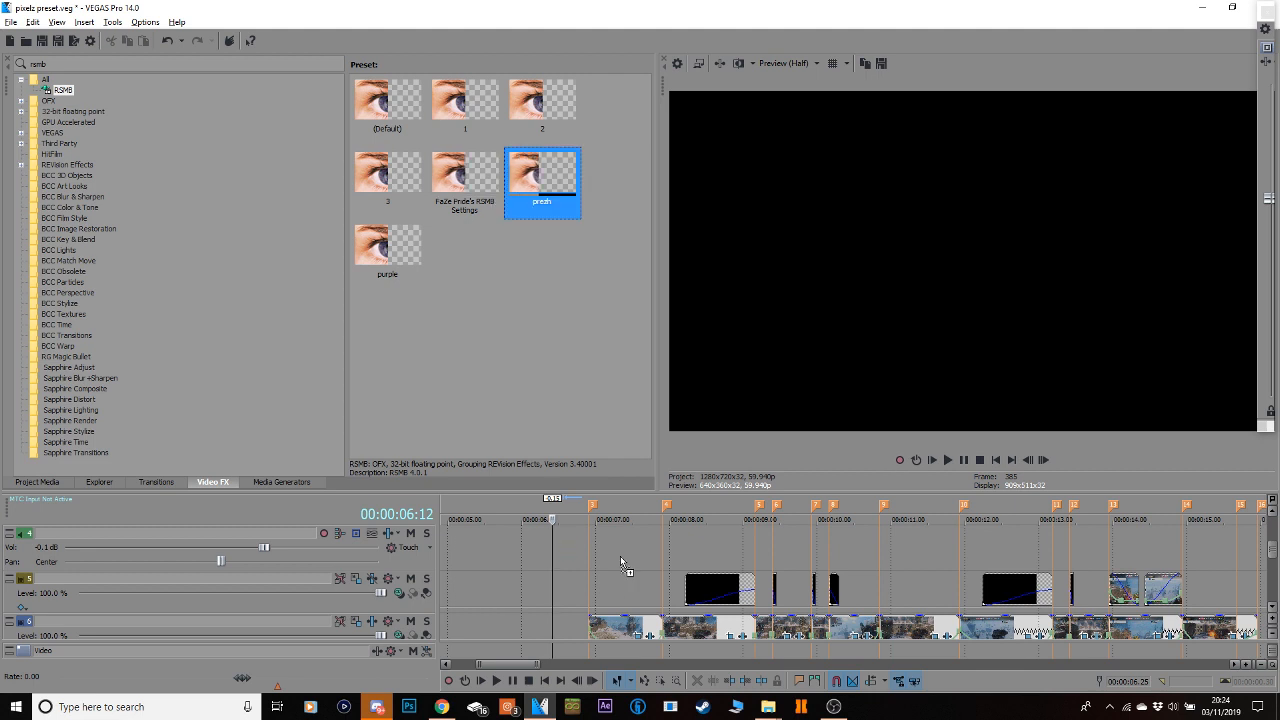
click(716, 13)
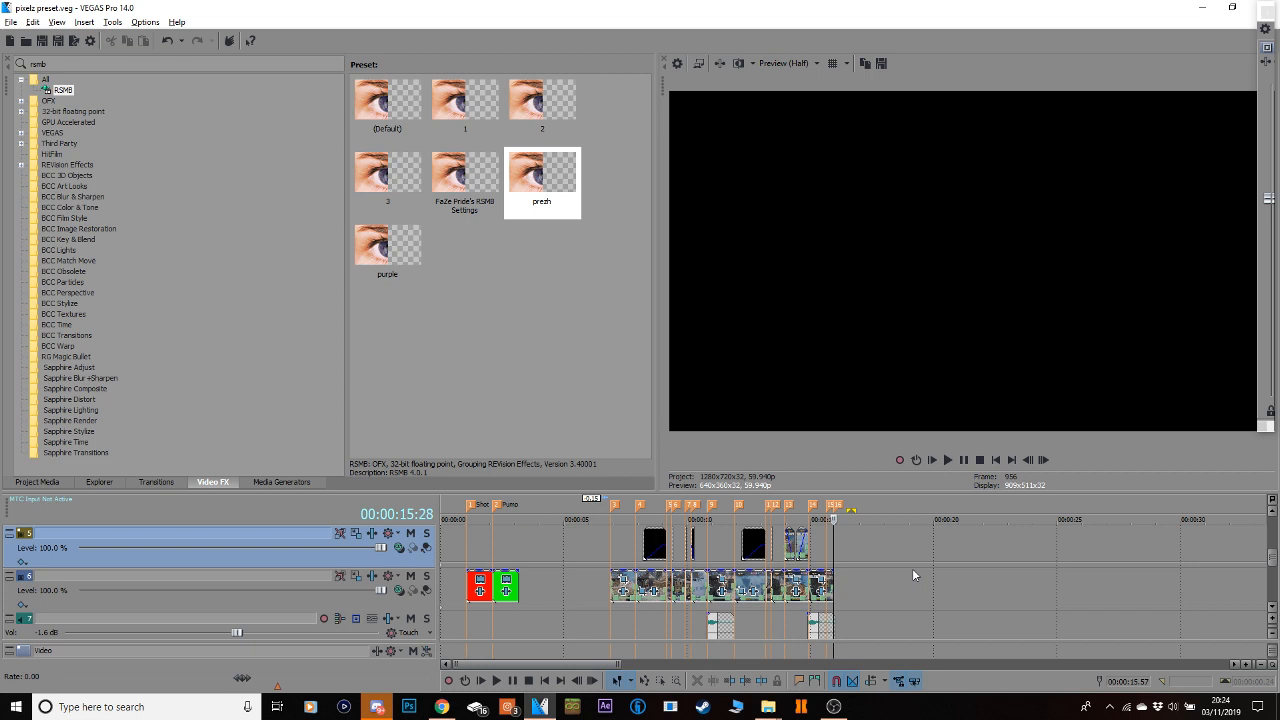
Set up a render with the MainConcept AVC/AAC template yo and customize its frame rate to 25.000 (PAL).
click(80, 43)
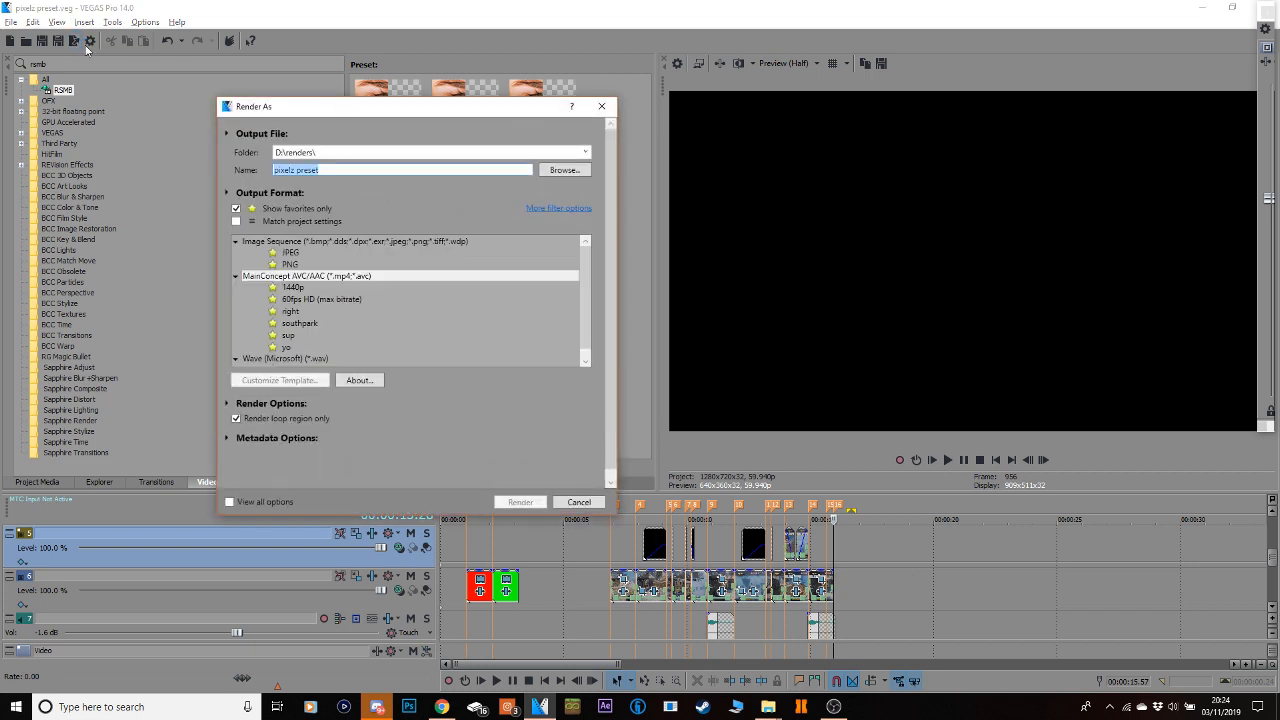
click(287, 346)
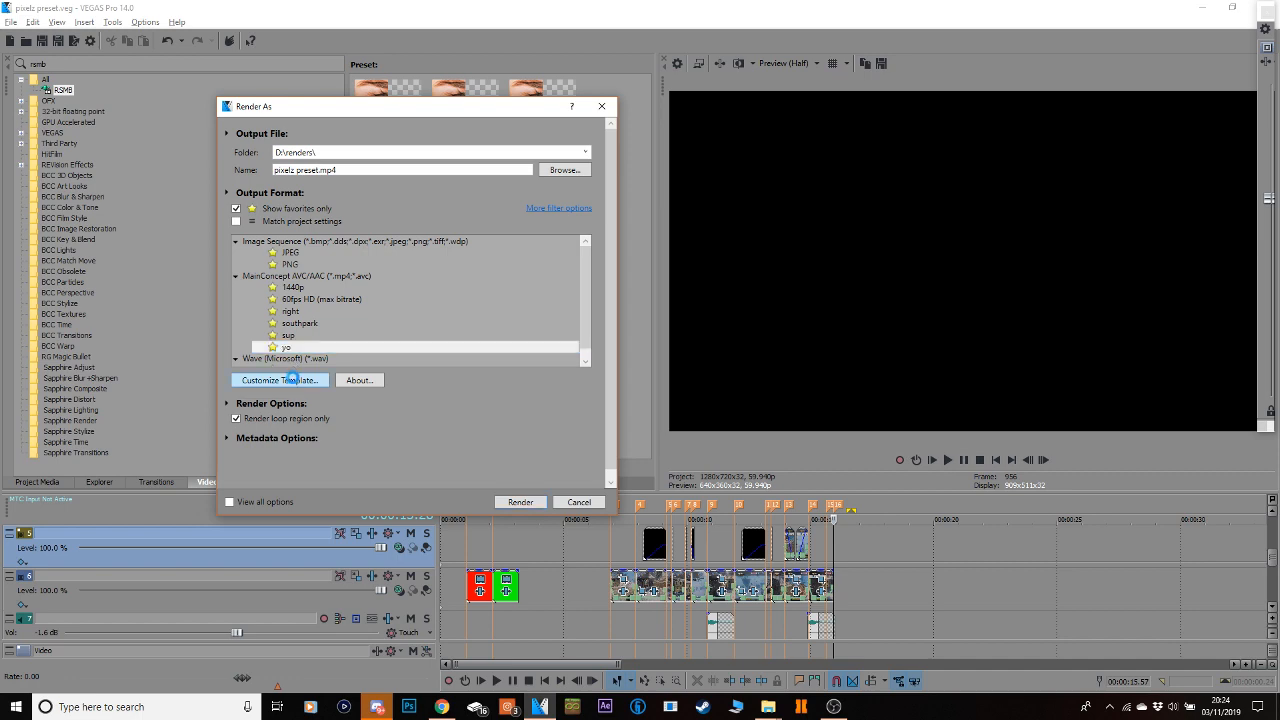
click(292, 380)
click(427, 290)
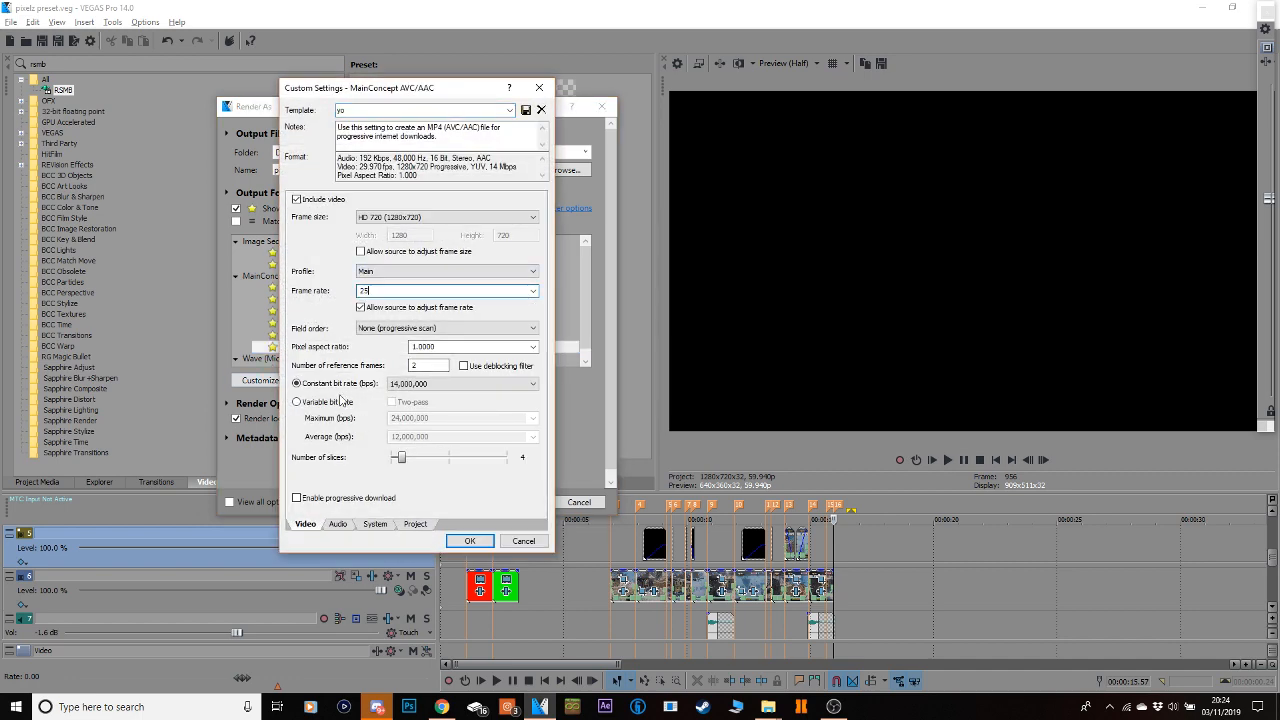
Switch the render template to variable bit rate with an average of 20,000,000 bps and a maximum of 28,000,000 bps.
click(342, 402)
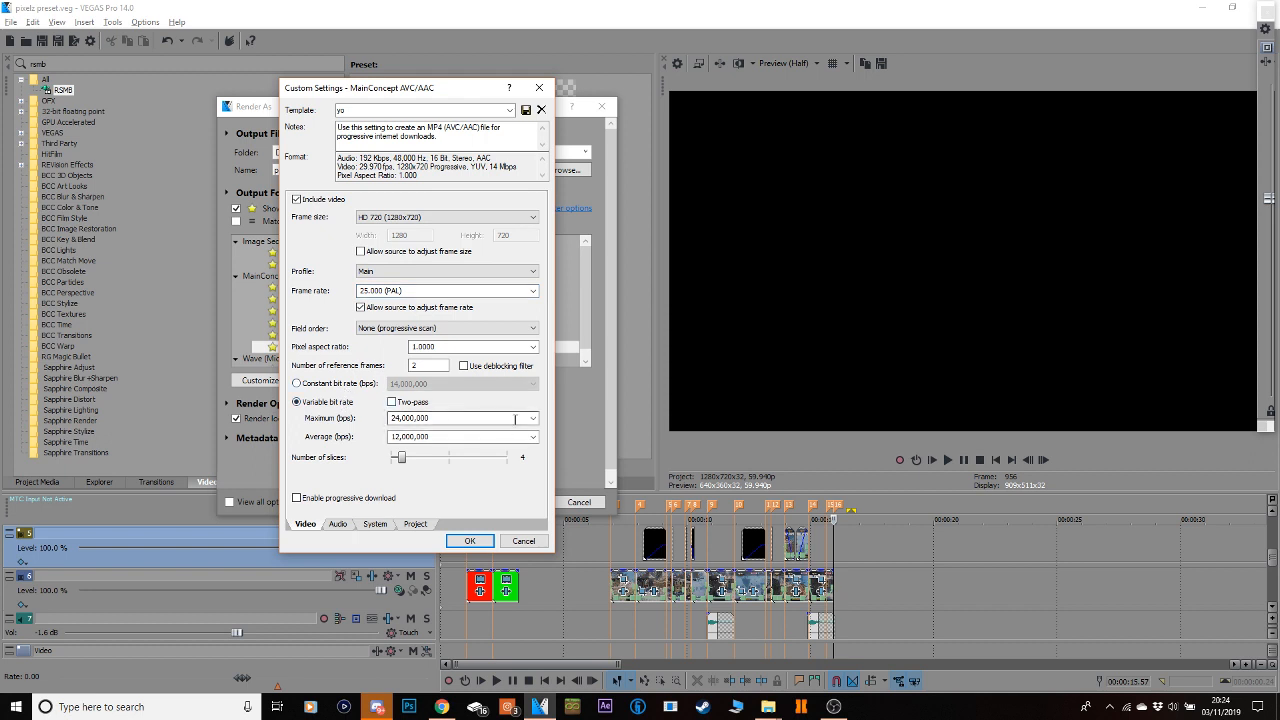
click(533, 437)
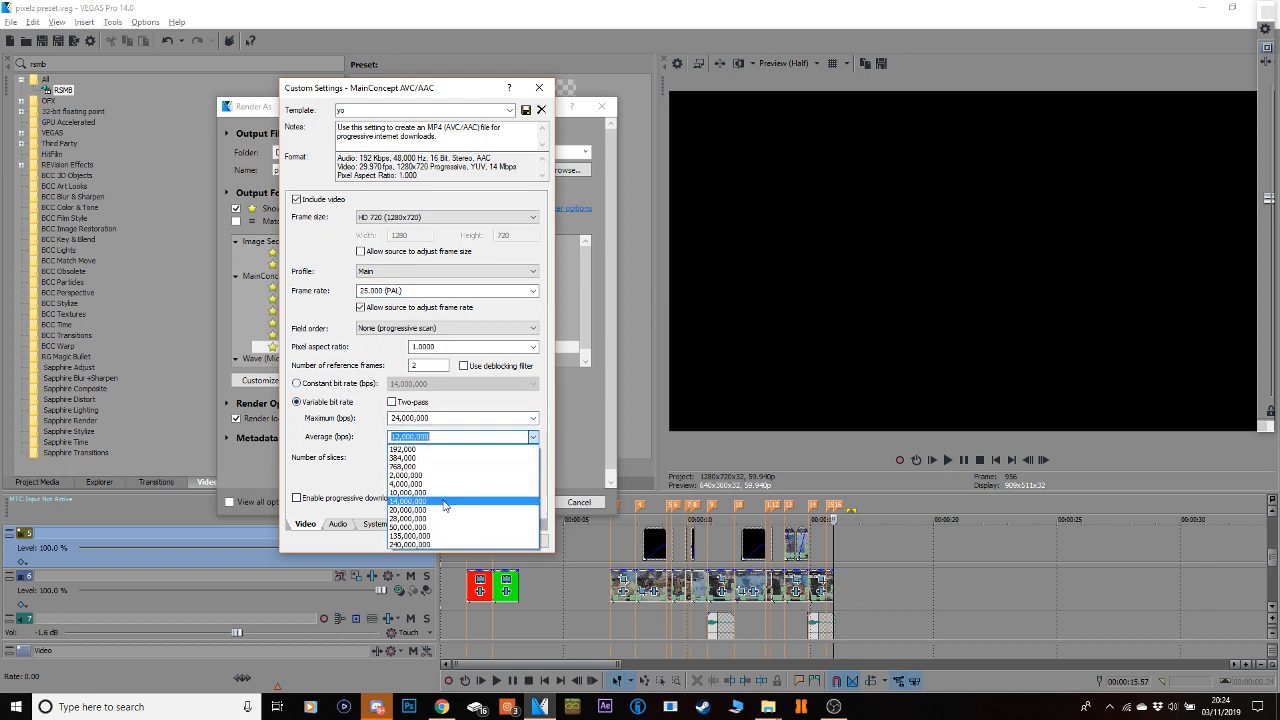
click(466, 446)
click(534, 419)
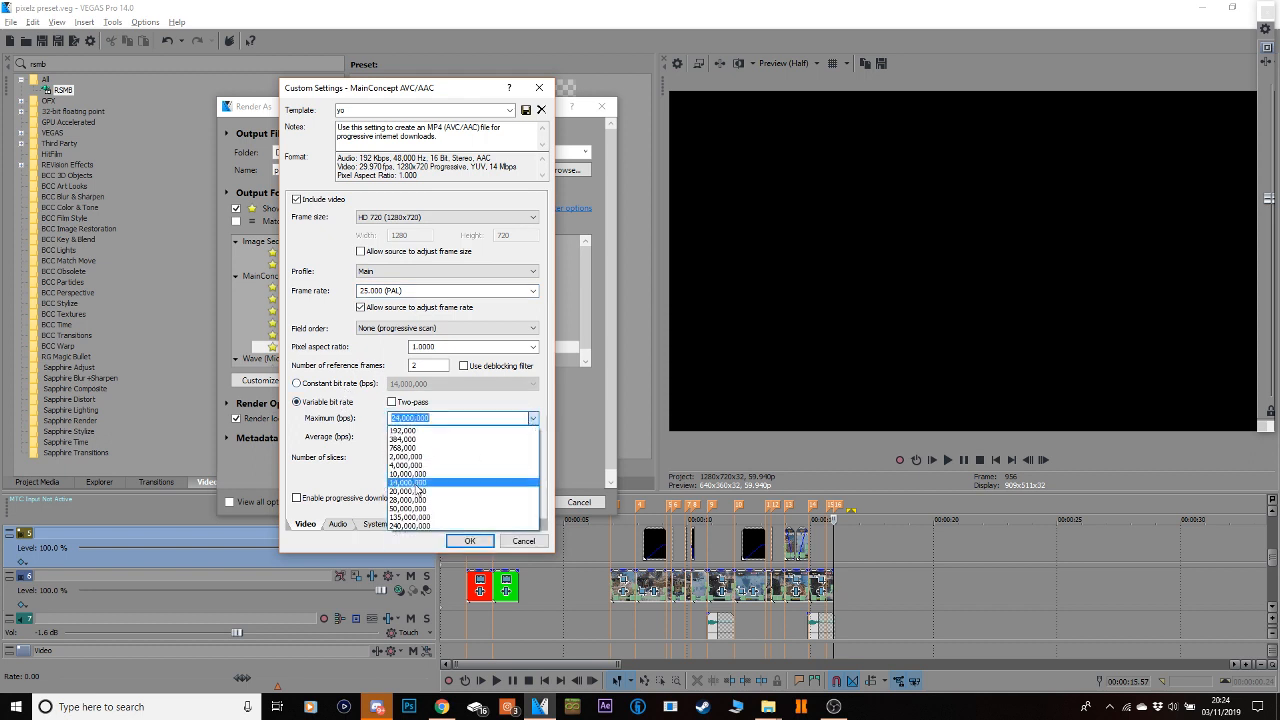
click(419, 503)
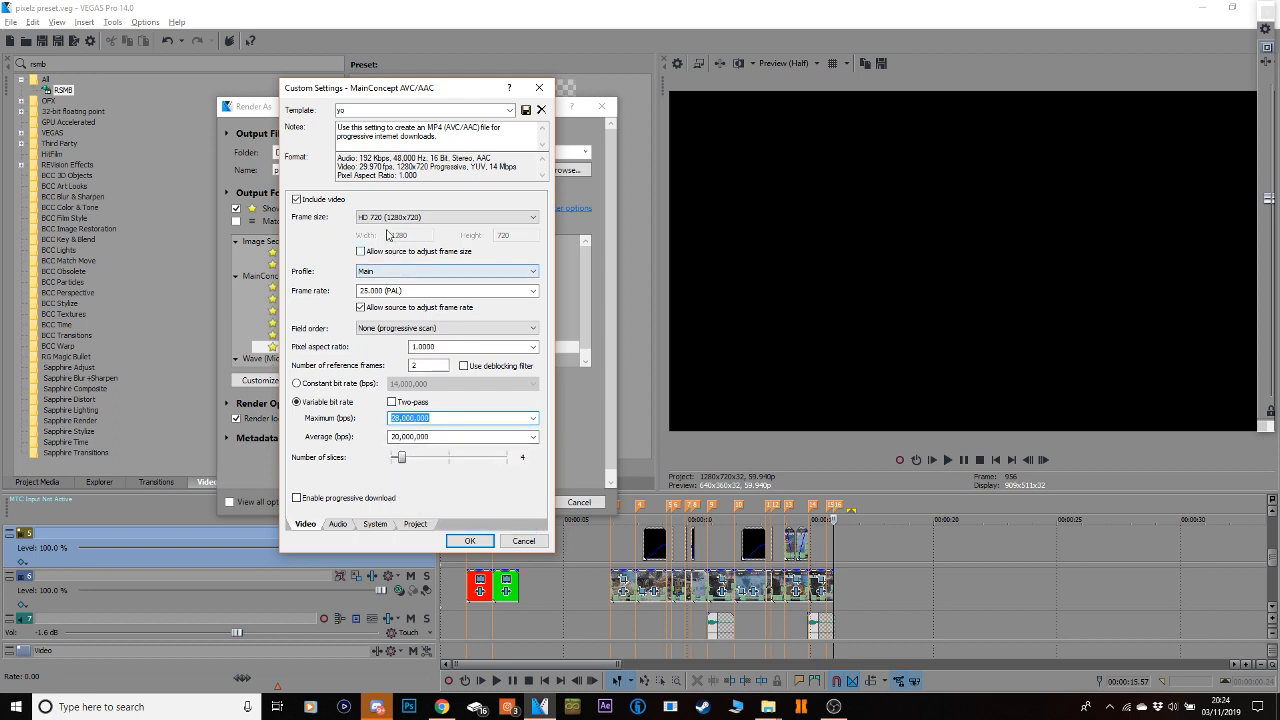
Set the frame size to HD 1080 (1920x1080), check the project rendering quality, and accept the custom template settings.
click(425, 217)
click(400, 298)
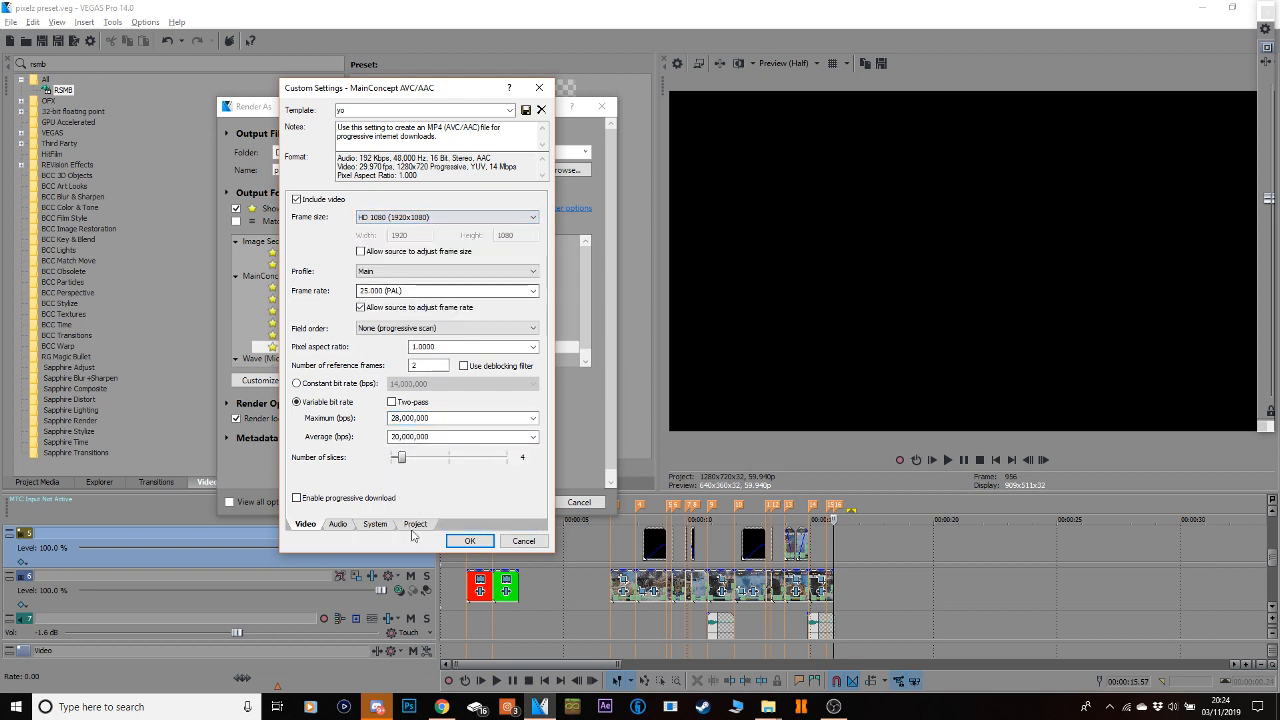
click(416, 524)
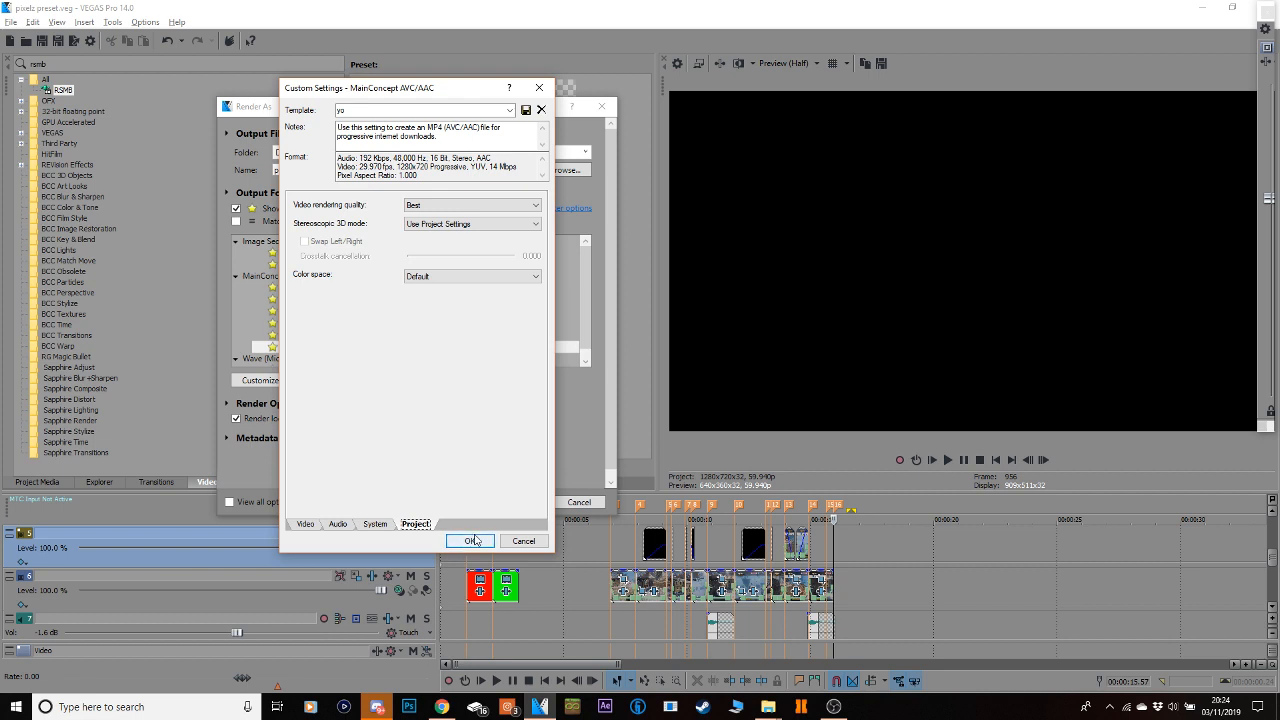
click(464, 541)
Name the render output file tutorial edit.mp4.
drag(320, 170, 226, 167)
key(BackSpace)
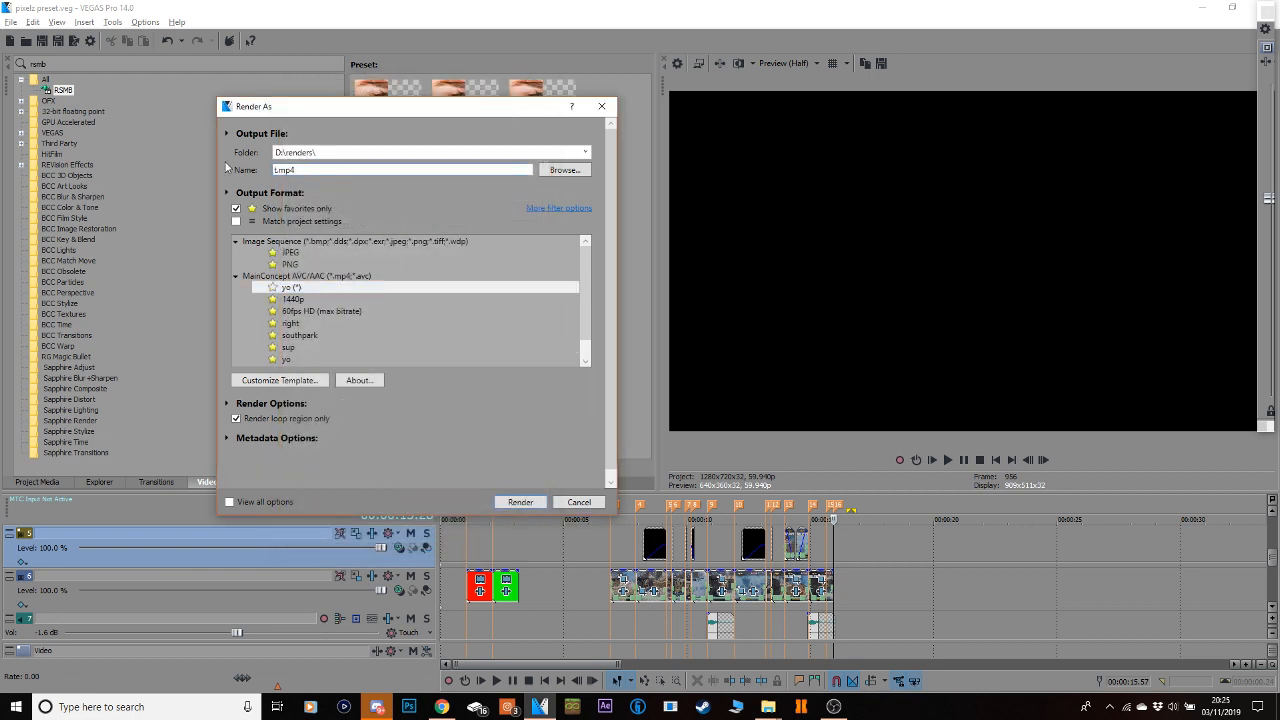
text(tutorial edit)
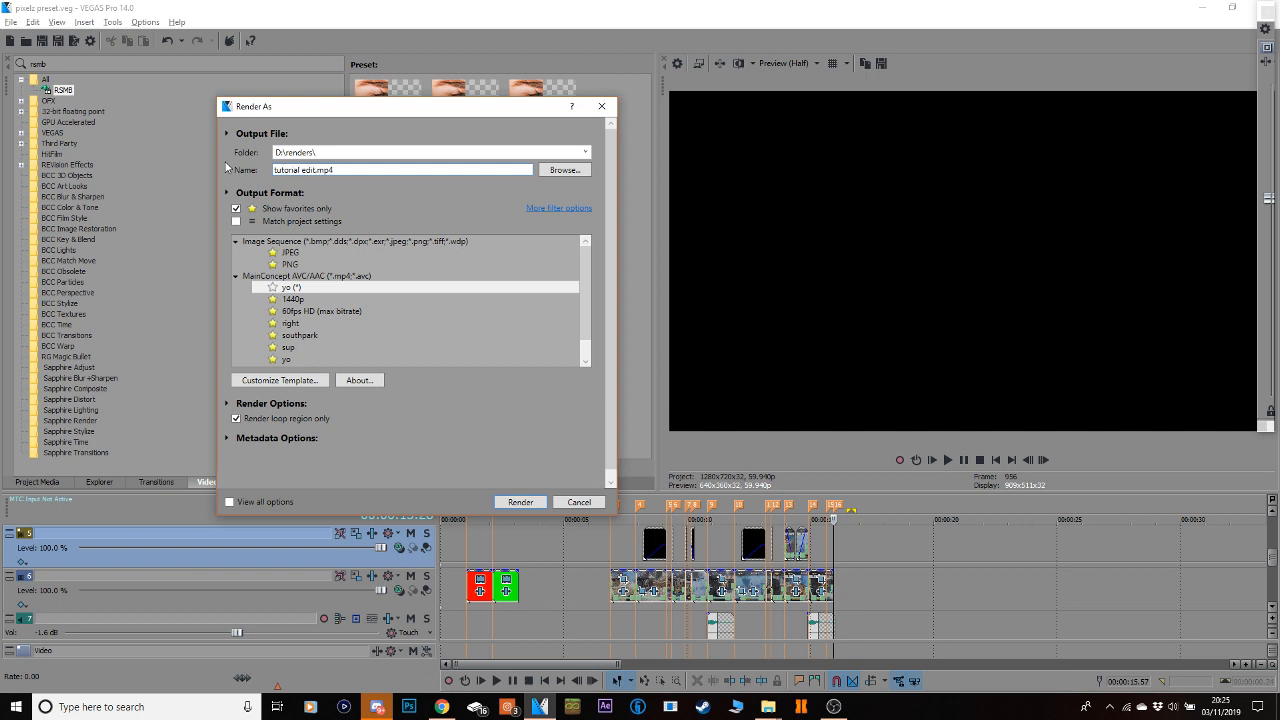